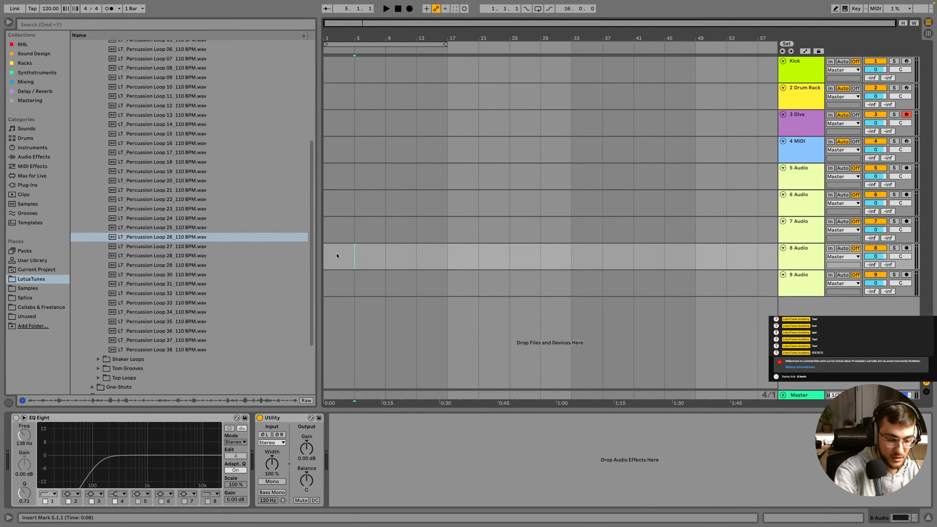
# Collapse the Percussion Loops, Loops and Drums folders inside the Downtempo Organica Pack Idea folder
pyautogui.press('Home')
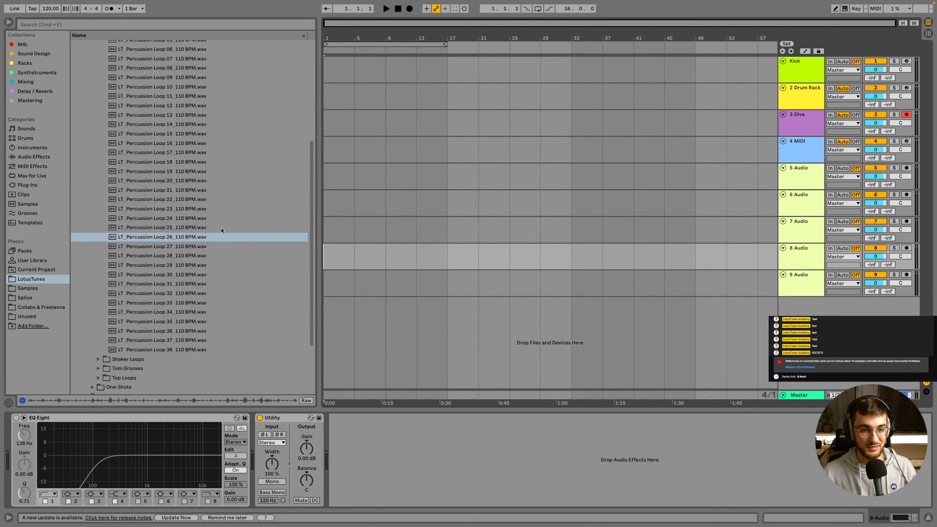
pyautogui.click(804, 153)
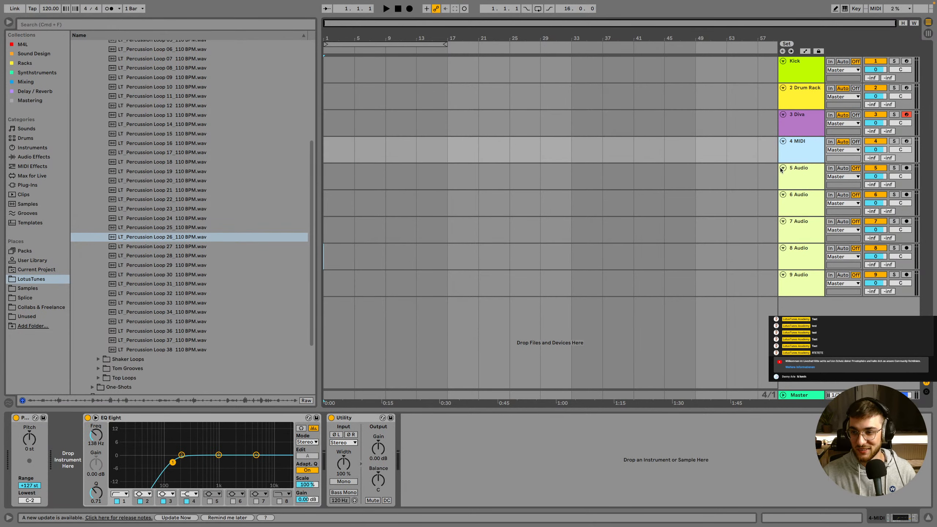
pyautogui.scroll(4, 170, 129)
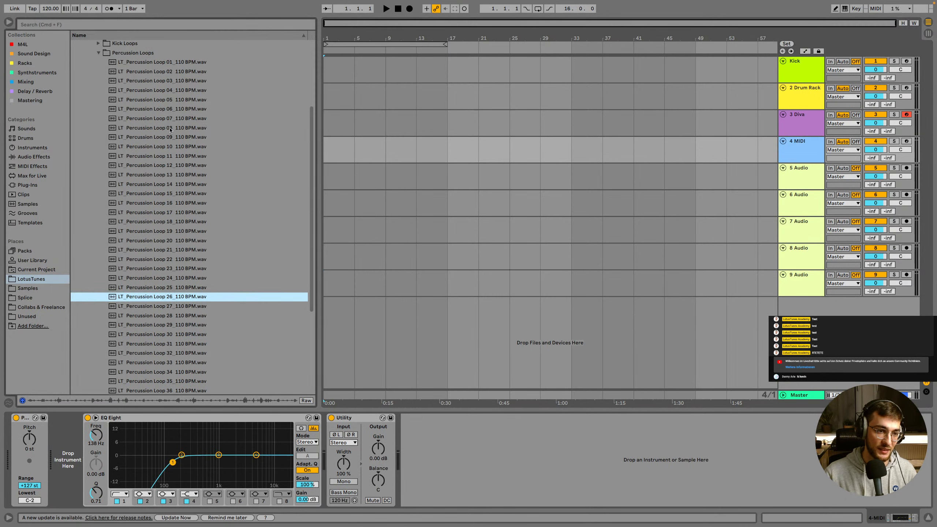
pyautogui.click(98, 53)
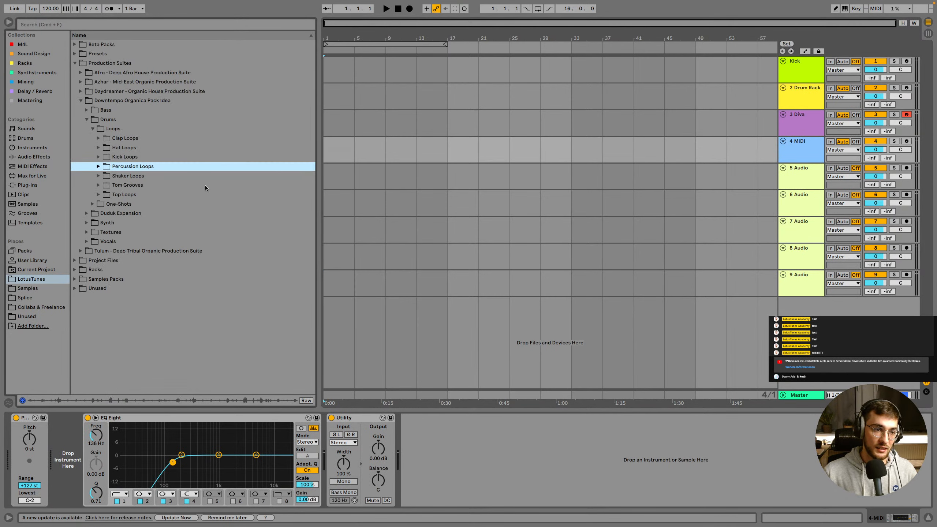
pyautogui.click(92, 130)
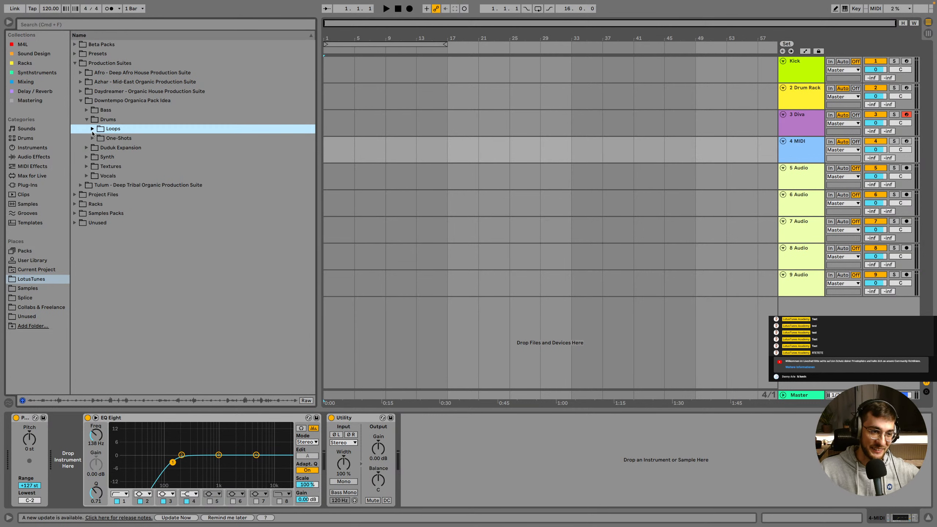
pyautogui.click(87, 119)
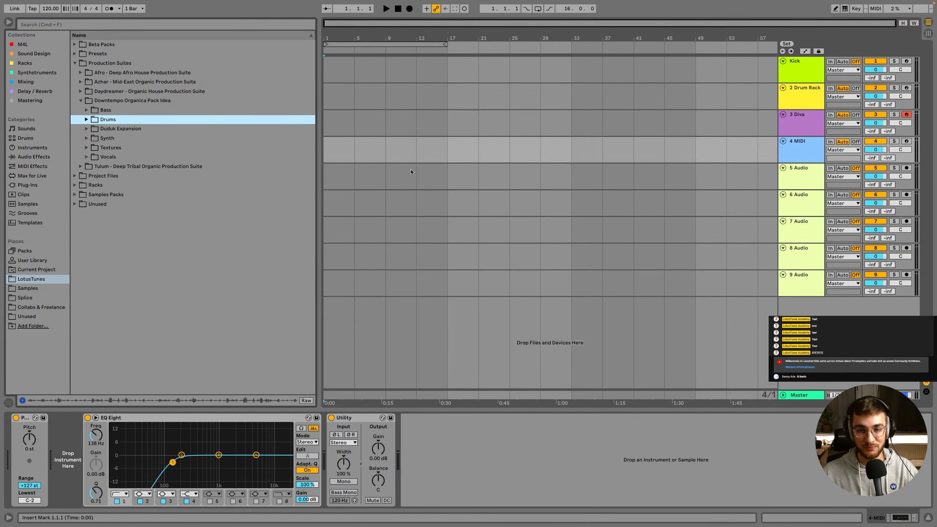
pyautogui.click(809, 176)
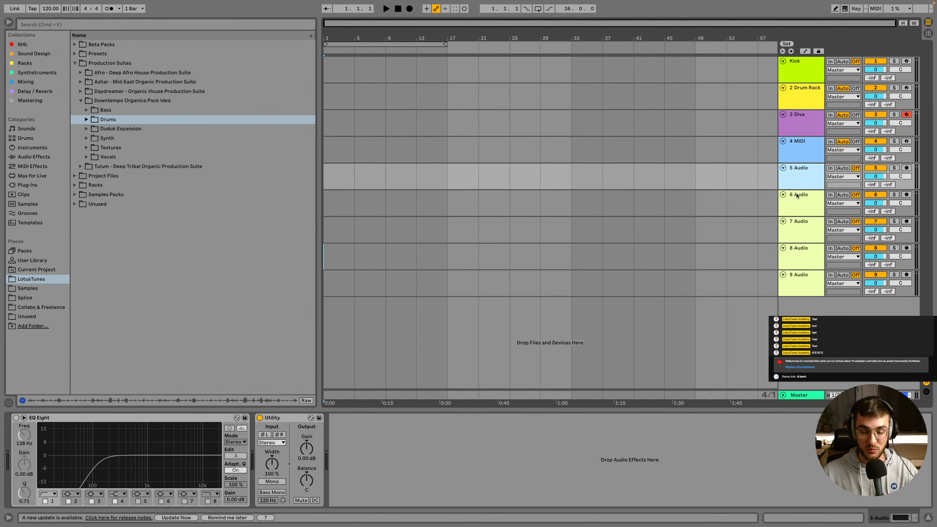
pyautogui.click(334, 159)
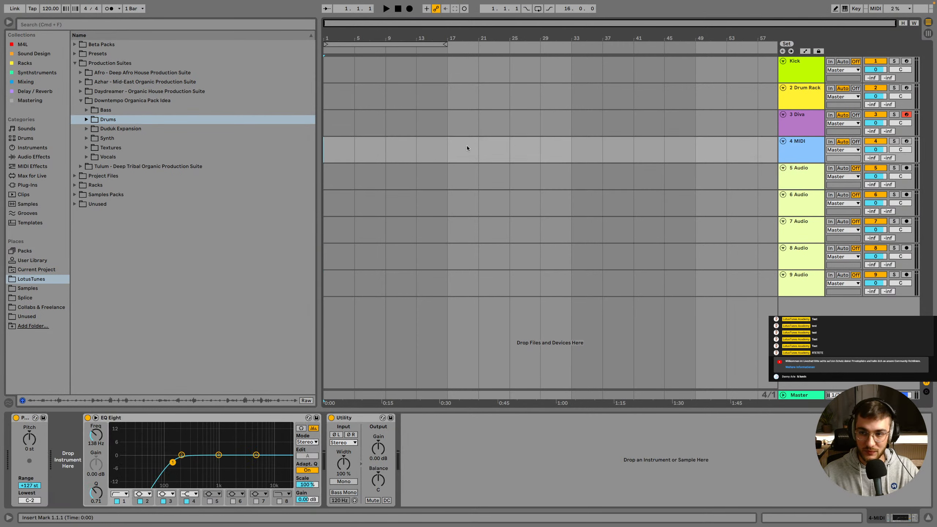
pyautogui.click(811, 97)
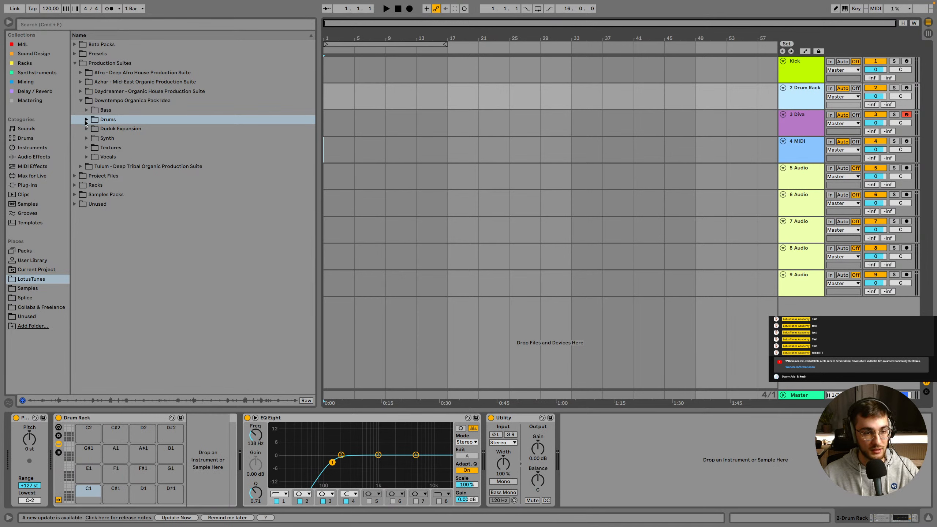
pyautogui.click(813, 147)
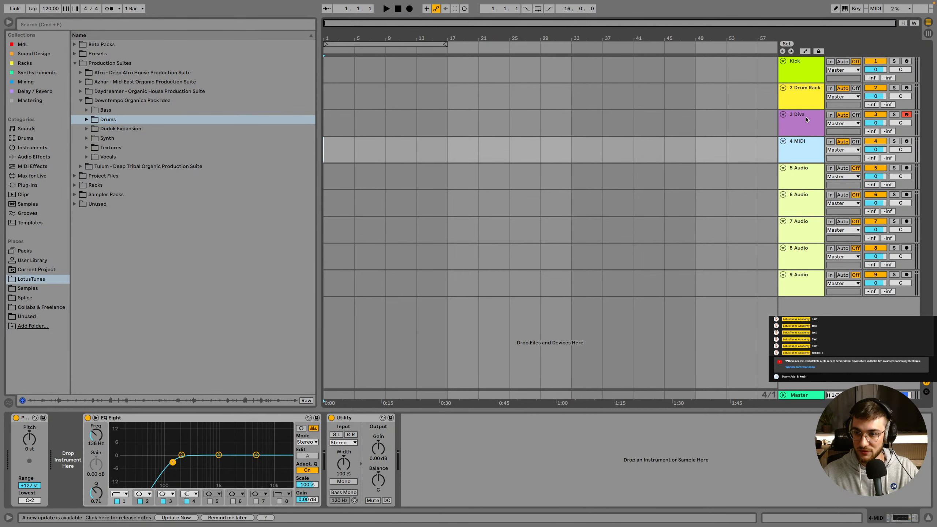
pyautogui.click(805, 118)
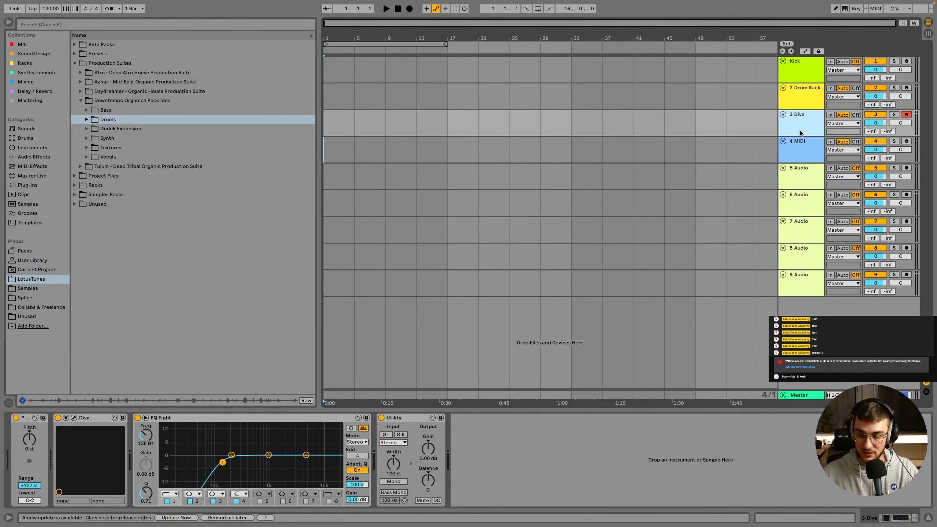
# Undo the recent track additions until only Kick, Drum Rack and one audio track are left
pyautogui.press('super+z')
pyautogui.press('super+z')
pyautogui.press('super+z')
pyautogui.press('super+z')
pyautogui.press('super+z')
pyautogui.press('super+z')
pyautogui.press('super+z')
pyautogui.press('super+z')
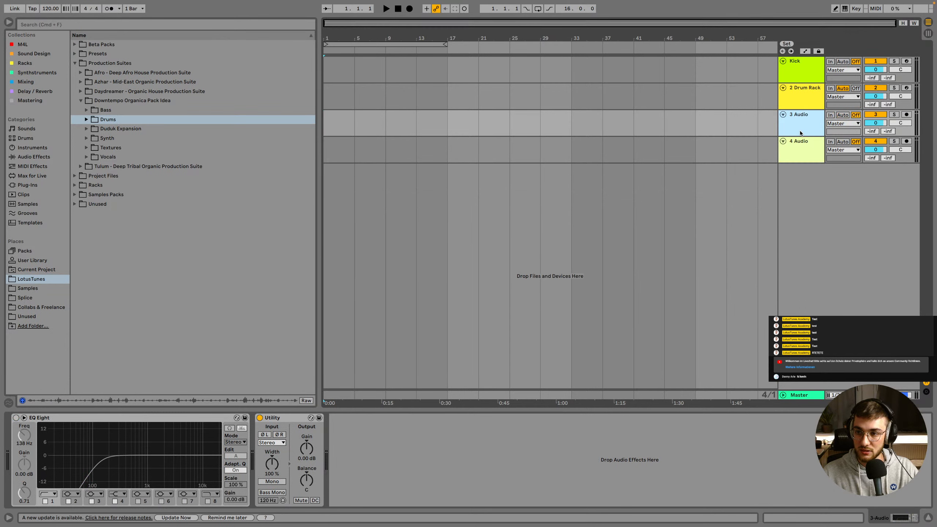
pyautogui.press('super+z')
pyautogui.click(798, 71)
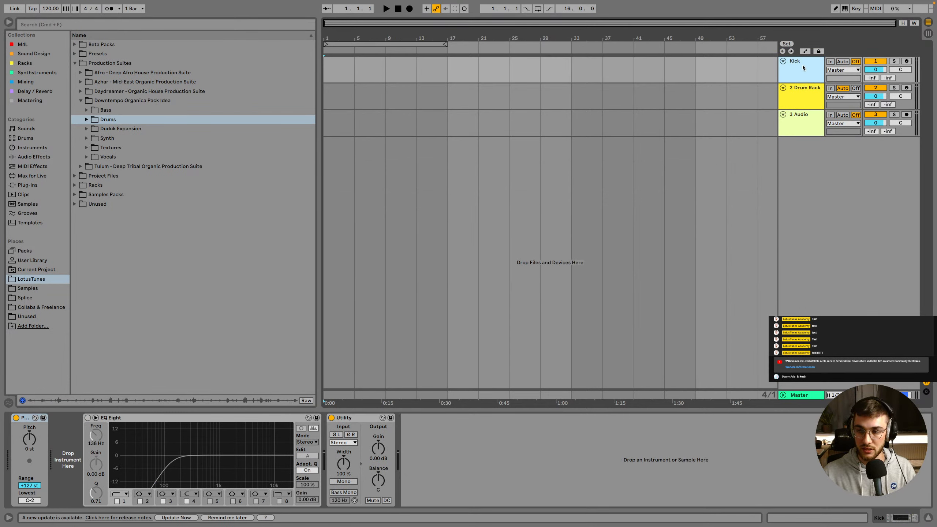
# Select the Drum Rack track and expand the pack's Drums, One-Shots and Kicks folders
pyautogui.click(800, 88)
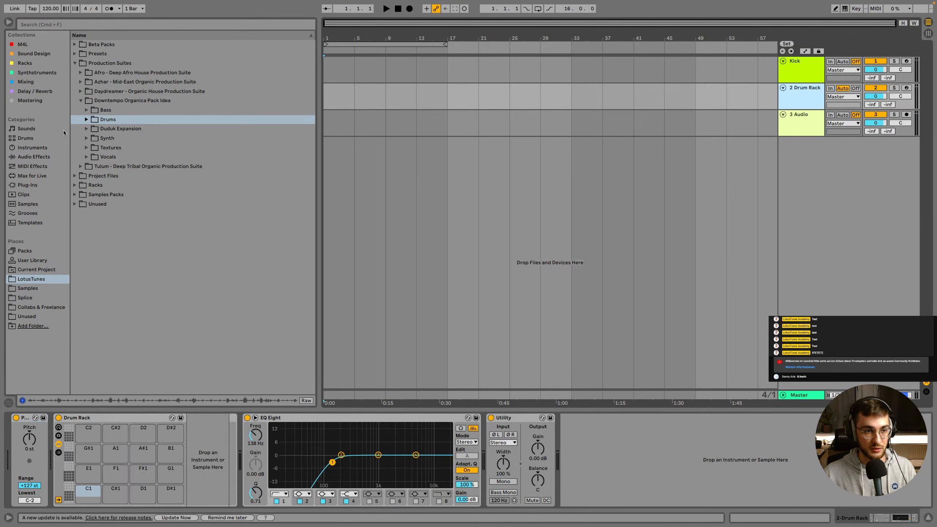
pyautogui.click(86, 119)
pyautogui.click(92, 138)
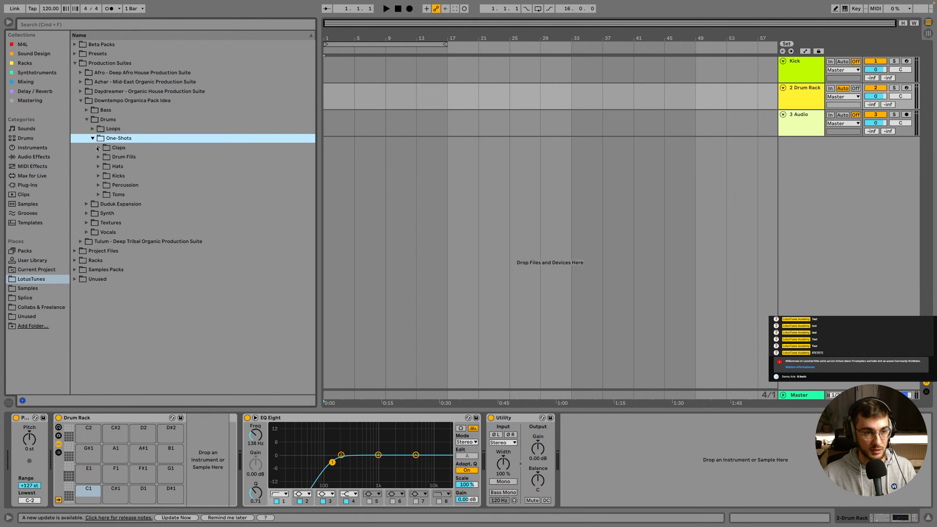
pyautogui.click(99, 176)
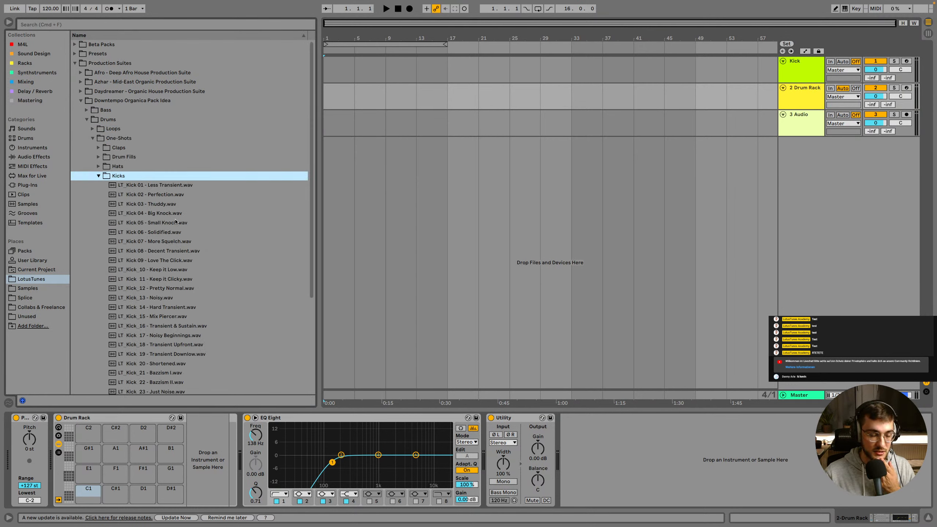
# Audition kicks 17 to 19 and load LT_Kick_19 - Transient Downlow onto Drum Rack pad C1
pyautogui.scroll(-3, 175, 221)
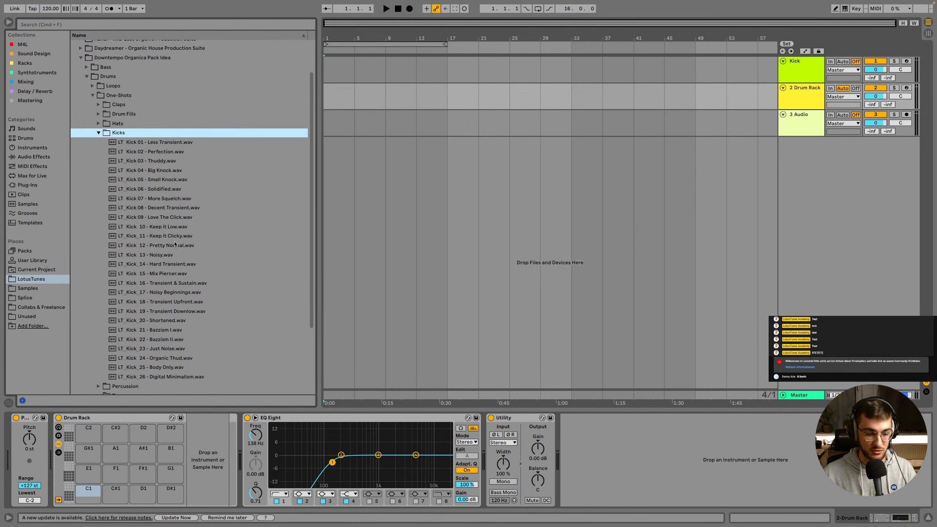
pyautogui.scroll(-1, 175, 244)
pyautogui.click(173, 290)
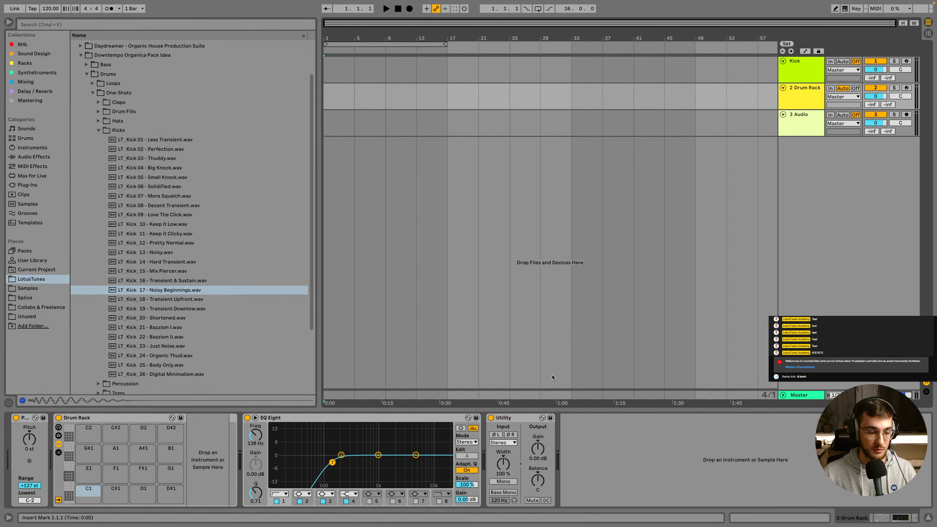
pyautogui.click(169, 302)
pyautogui.click(192, 308)
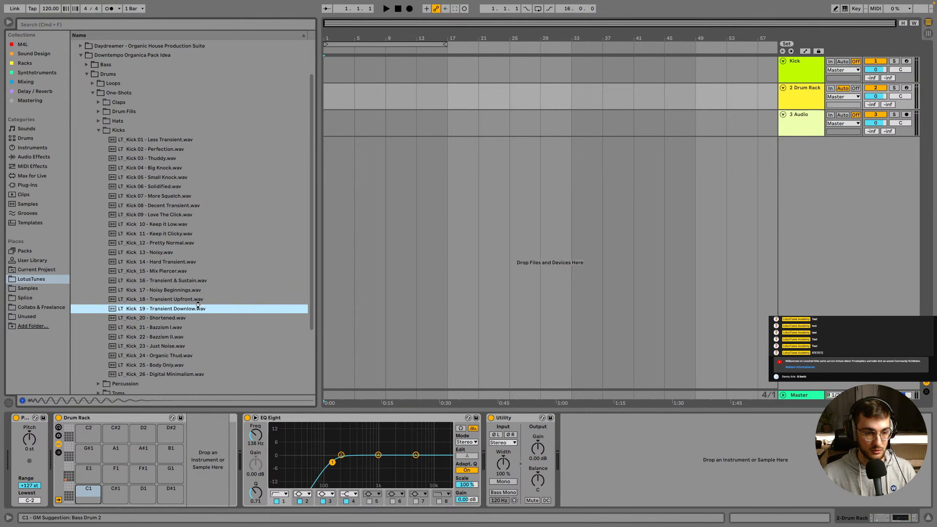
# Audition the Bazzism kicks and load LT_Kick_22 - Bazzism II onto Drum Rack pad C#1
pyautogui.click(169, 328)
pyautogui.scroll(-1, 169, 329)
pyautogui.click(170, 329)
pyautogui.moveTo(169, 321); pyautogui.dragTo(115, 494)
# Load LT_Kick 03 - Thuddy onto Drum Rack pad D1 and LT_Kick 02 - Perfection onto pad D#1
pyautogui.click(162, 156)
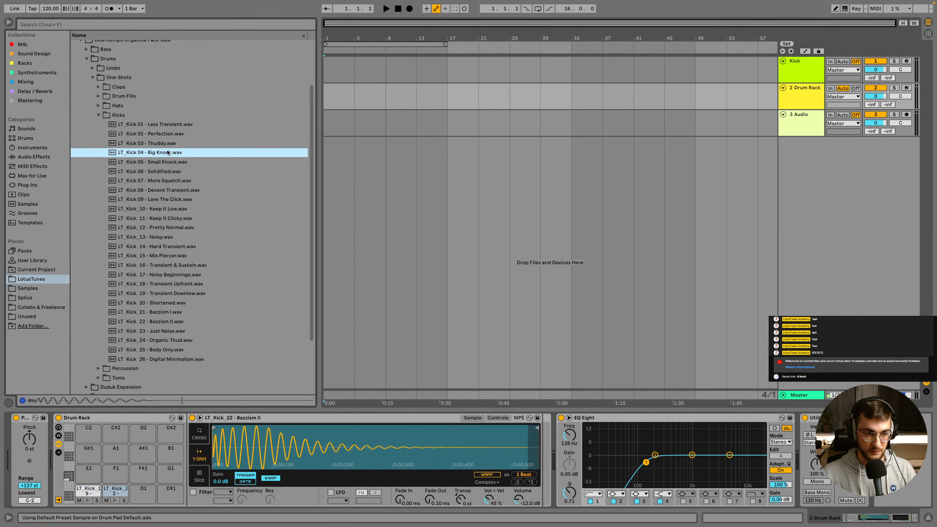
pyautogui.moveTo(162, 144); pyautogui.dragTo(144, 496)
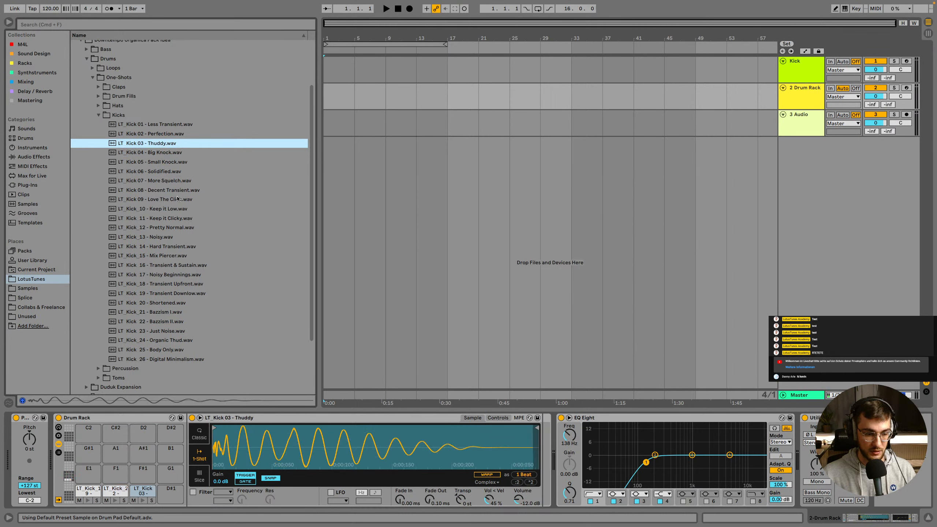
pyautogui.moveTo(165, 133); pyautogui.dragTo(171, 494)
# Audition the Mix Piercer, Keep it Low, Small Knock and Perfection kick samples
pyautogui.click(168, 255)
pyautogui.click(158, 209)
pyautogui.click(149, 163)
pyautogui.click(149, 134)
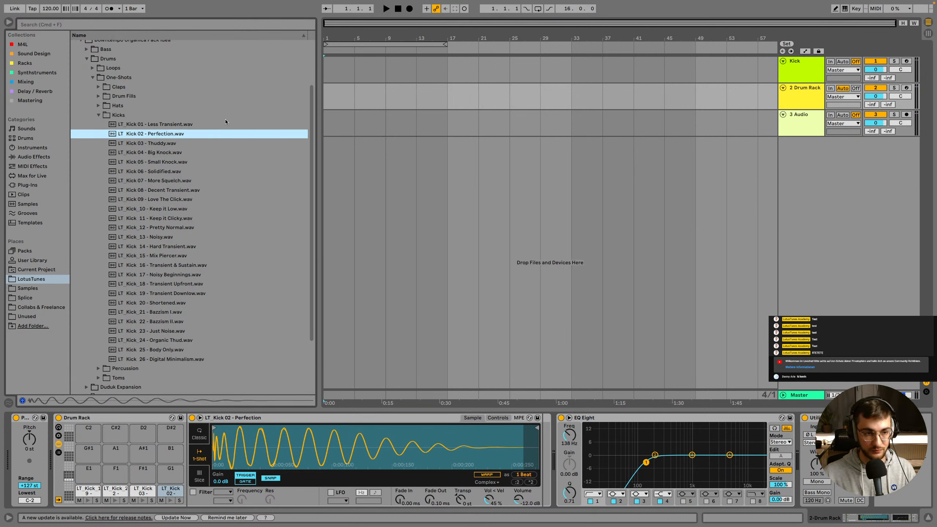
# Switch from the Kicks folder to the Hats folder and audition LT_Hat 02, 07, 10 and 12
pyautogui.click(100, 115)
pyautogui.click(104, 166)
pyautogui.click(138, 185)
pyautogui.scroll(-1, 140, 188)
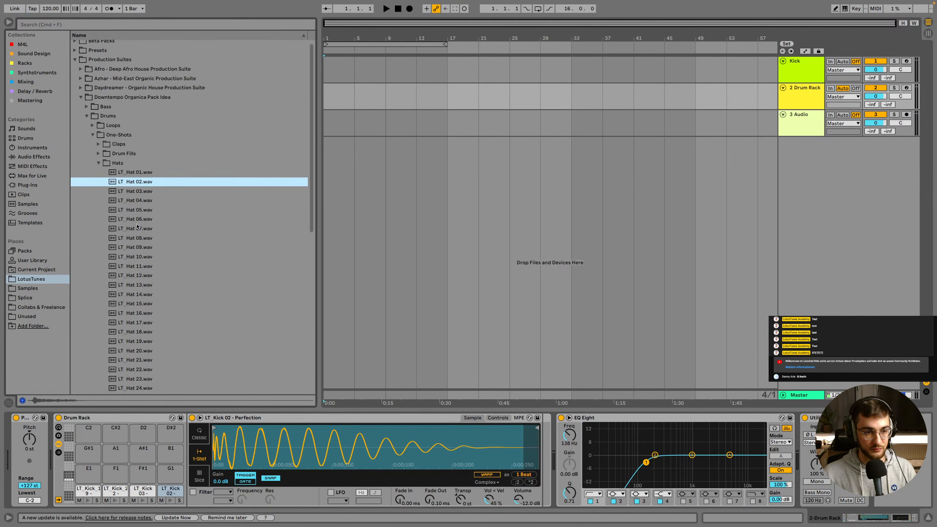
pyautogui.click(145, 229)
pyautogui.click(149, 258)
pyautogui.click(151, 276)
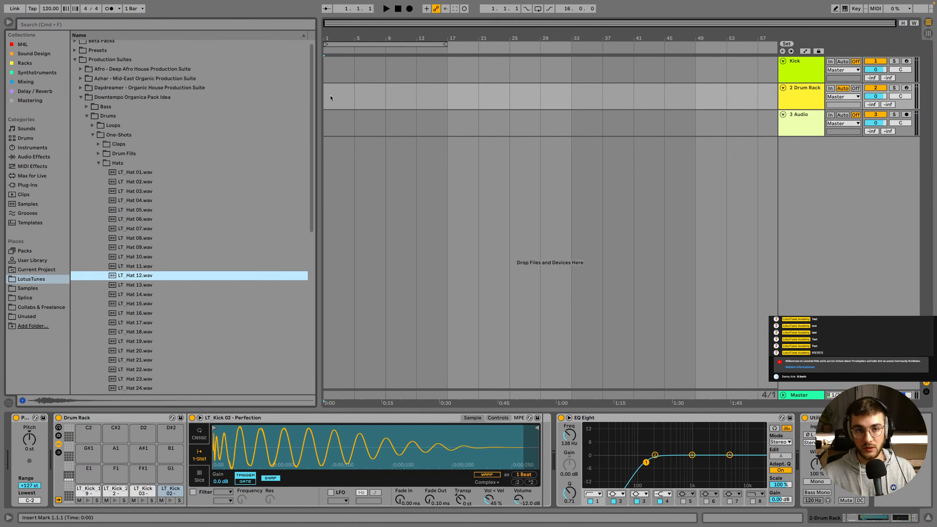
# Set the project tempo to 115 BPM
pyautogui.click(49, 10)
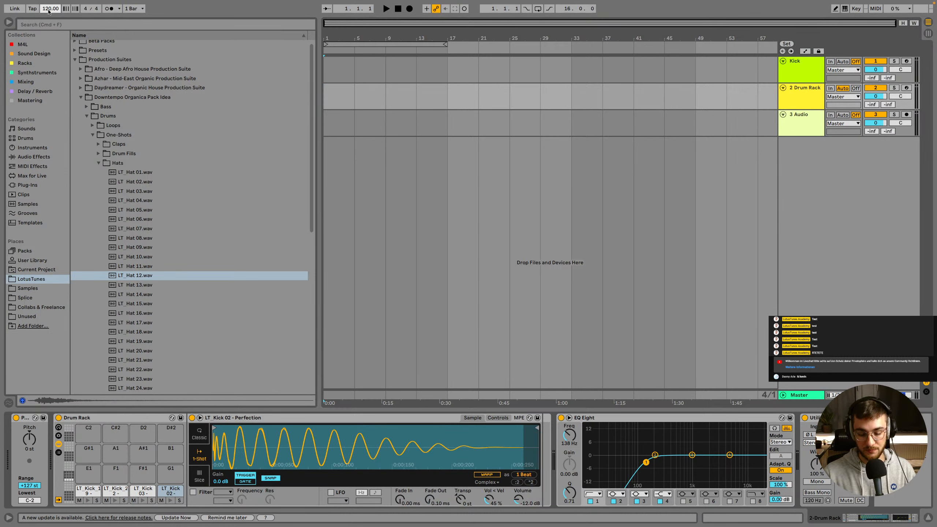
pyautogui.write('115')
pyautogui.press('Return')
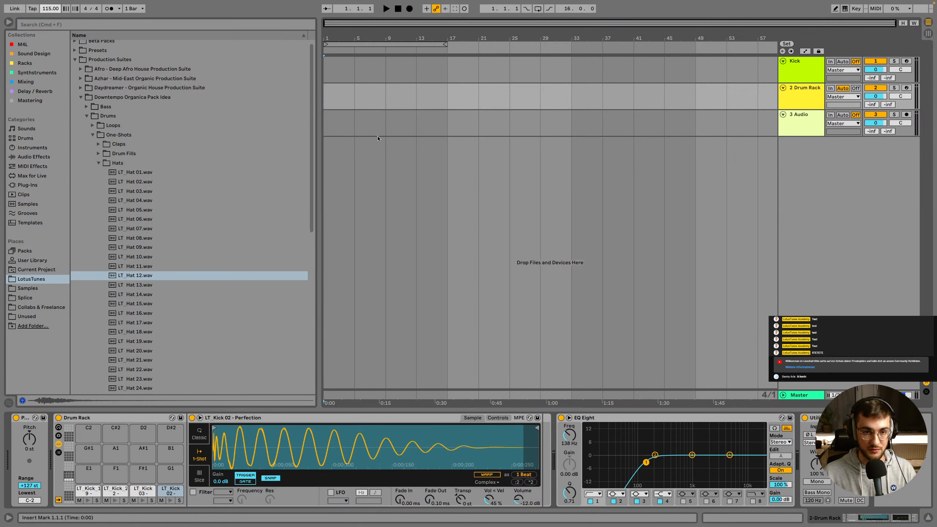
# Set the arrangement grid to 8 bars and create a 16-bar MIDI clip from bar 1 on the Drum Rack track
pyautogui.rightClick(346, 94)
pyautogui.click(360, 167)
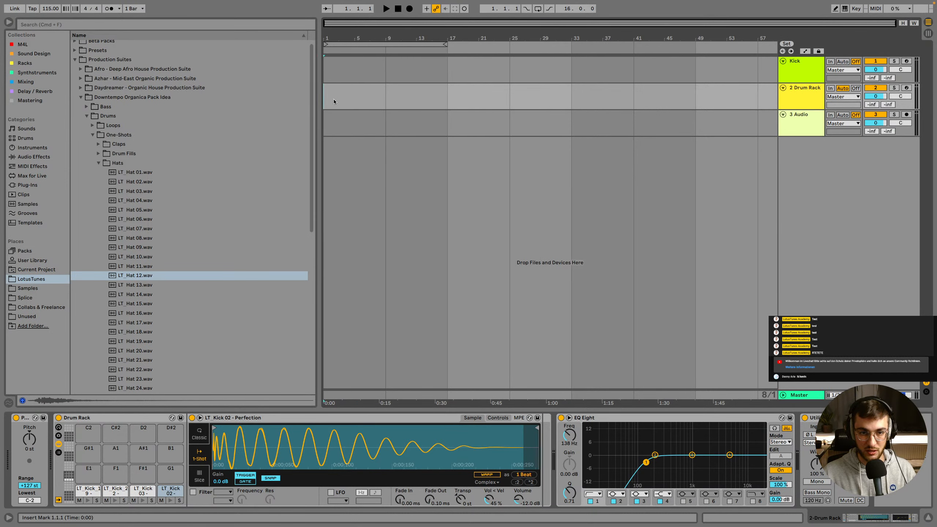
pyautogui.moveTo(334, 101); pyautogui.dragTo(450, 105)
pyautogui.press('super+shift+m')
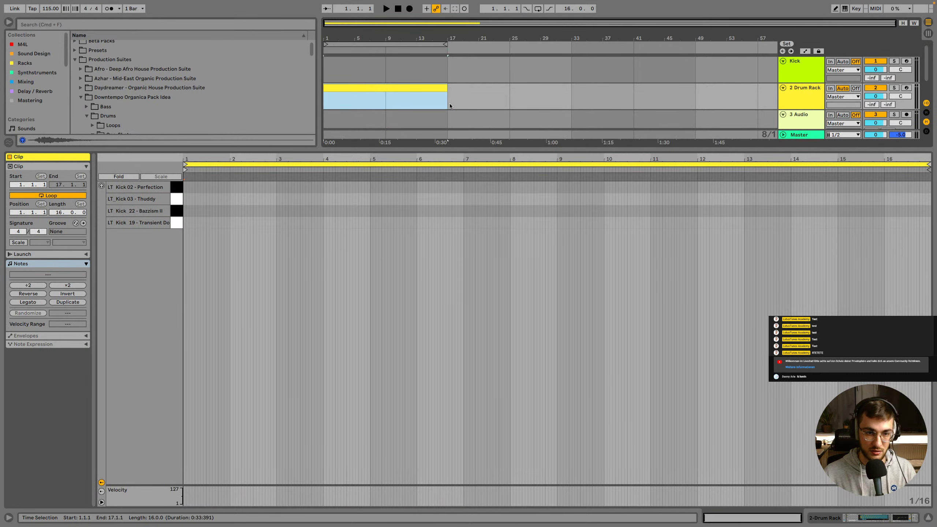
pyautogui.hotkey('shift', 'Tab')
# Turn on arrangement looping for bars 1 to 17 and select the Drum Rack clip
pyautogui.click(427, 88)
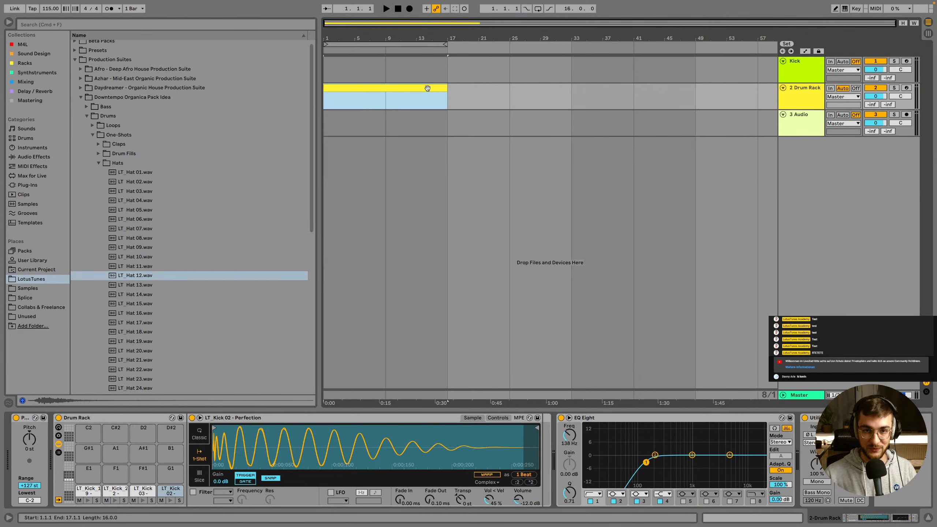
pyautogui.rightClick(412, 49)
pyautogui.click(405, 44)
pyautogui.rightClick(405, 44)
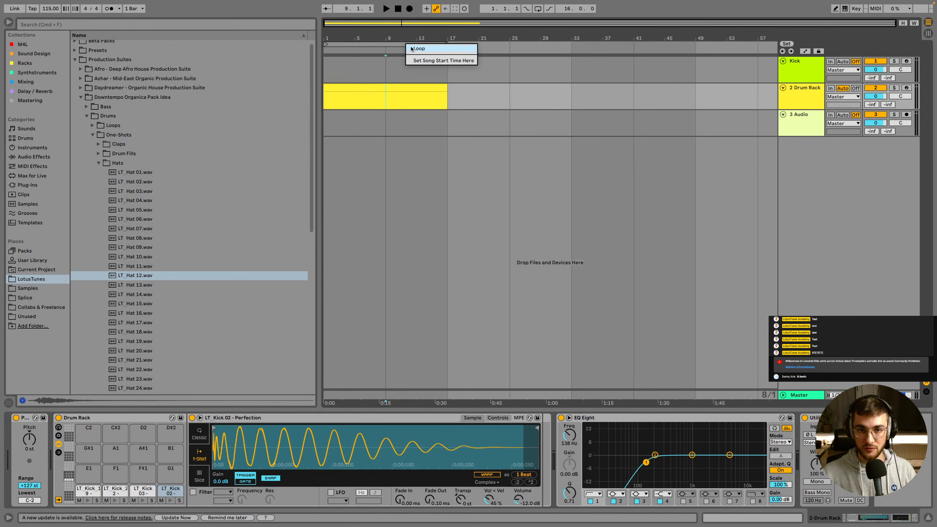
pyautogui.click(412, 49)
pyautogui.click(388, 89)
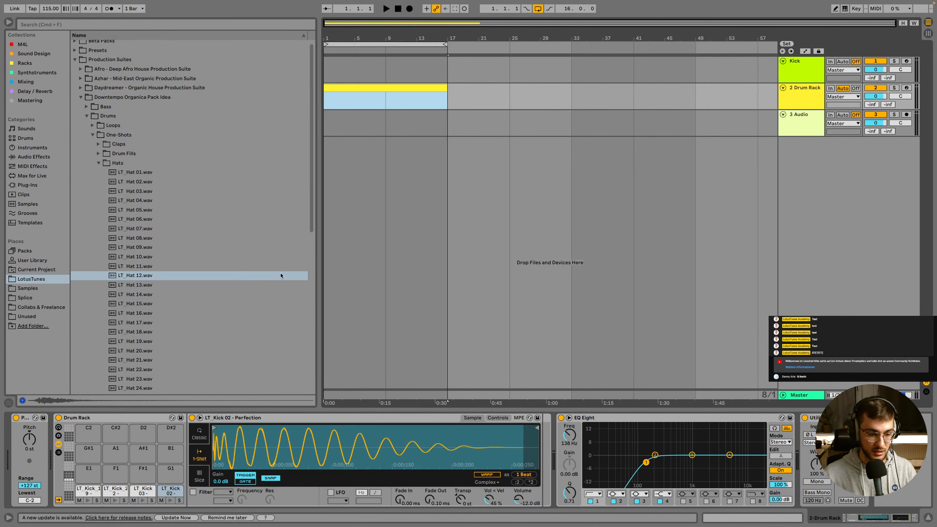
# Open the Drum Rack clip, set its note grid to 1/4 and add a Kick 19 - Transient Downlow note on beat 1
pyautogui.doubleClick(384, 87)
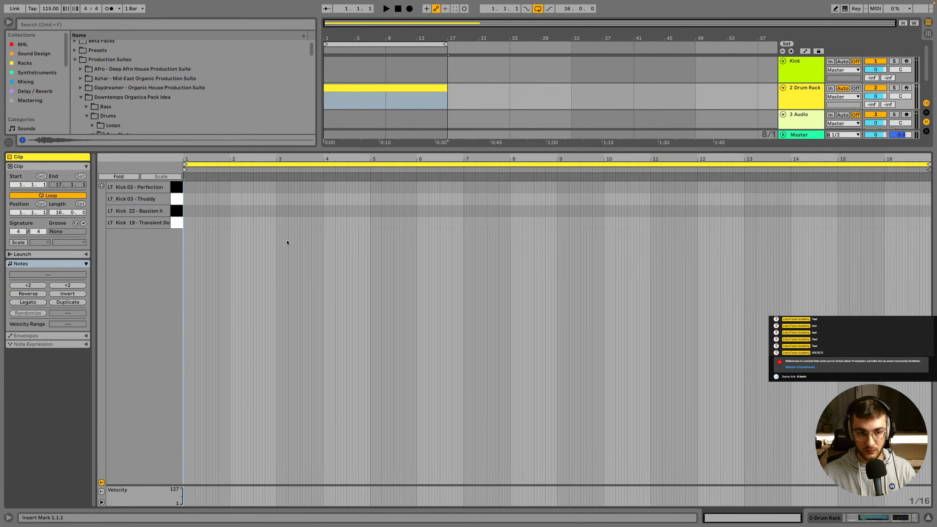
pyautogui.rightClick(223, 230)
pyautogui.click(247, 367)
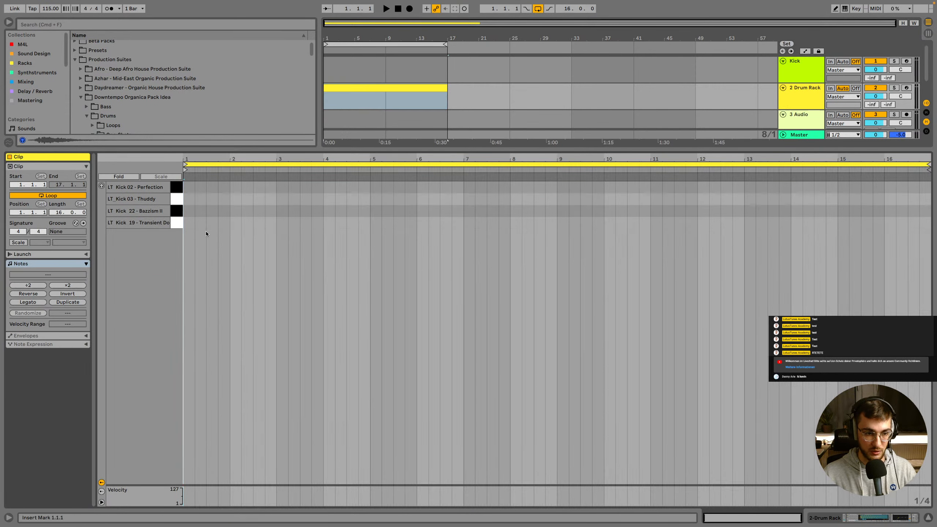
pyautogui.doubleClick(189, 223)
pyautogui.moveTo(204, 260)
pyautogui.mouseDown()
pyautogui.moveTo(193, 203)
pyautogui.moveTo(192, 254)
pyautogui.mouseUp()
pyautogui.hotkey('shift', 'Tab')
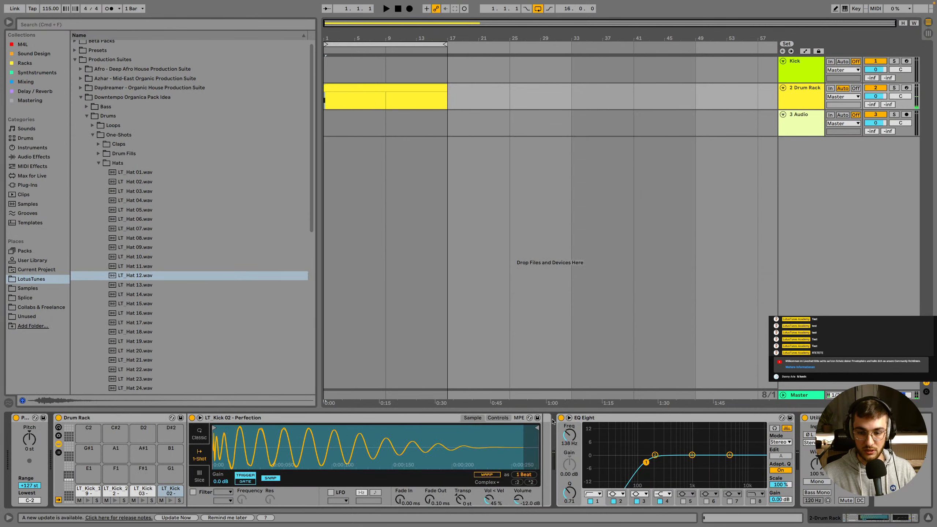
pyautogui.hotkey('shift', 'Tab')
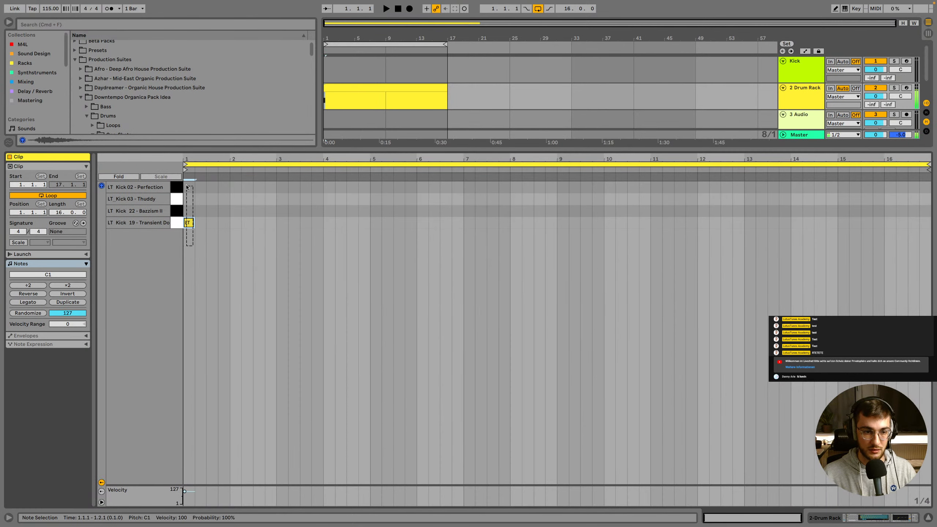
# Set the Drum Rack track's volume to -6.5 dB and loop the kick clip over its first beat
pyautogui.moveTo(878, 96)
pyautogui.mouseDown()
pyautogui.moveTo(878, 115)
pyautogui.moveTo(878, 87)
pyautogui.mouseUp()
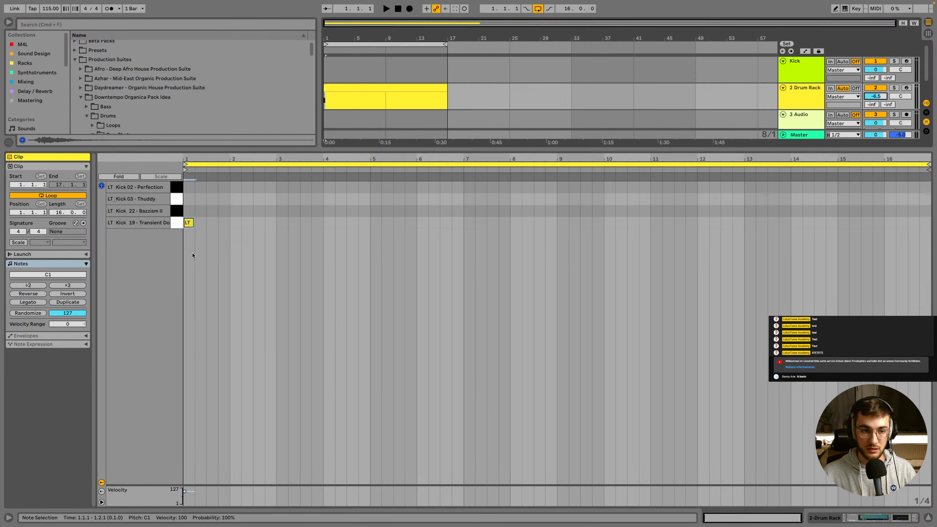
pyautogui.press('super+l')
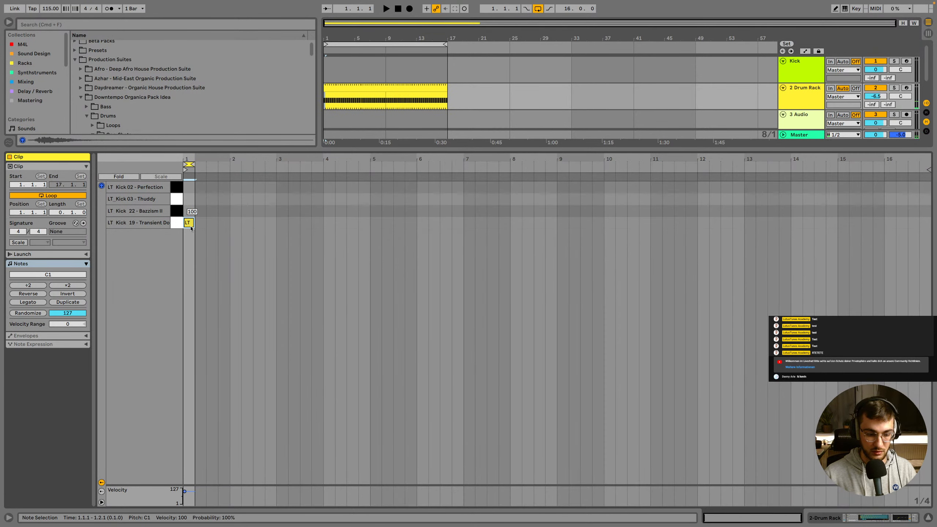
pyautogui.press('space')
pyautogui.hotkey('shift', 'Tab')
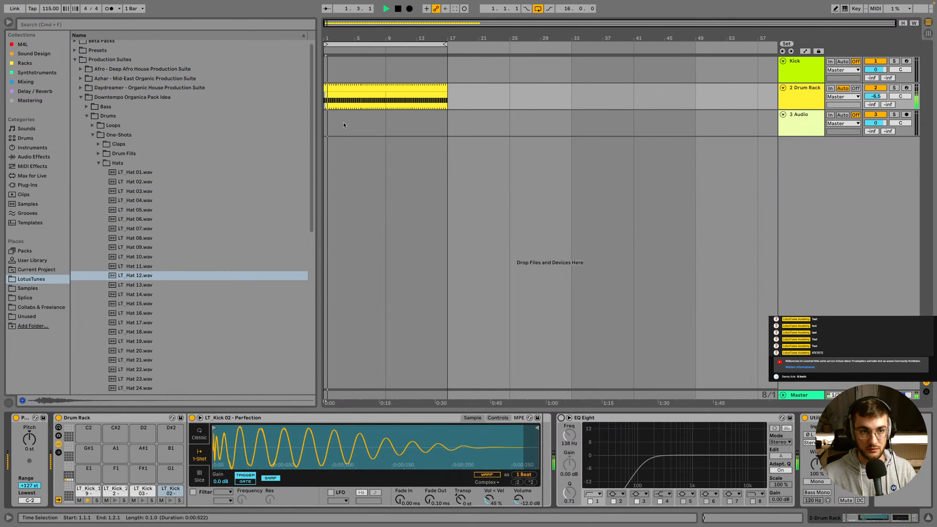
# Shorten the Kick 19 - Transient Downlow sample with a 29.8 ms fade-out and set the Drum Rack track's volume to -10.2 dB
pyautogui.click(415, 106)
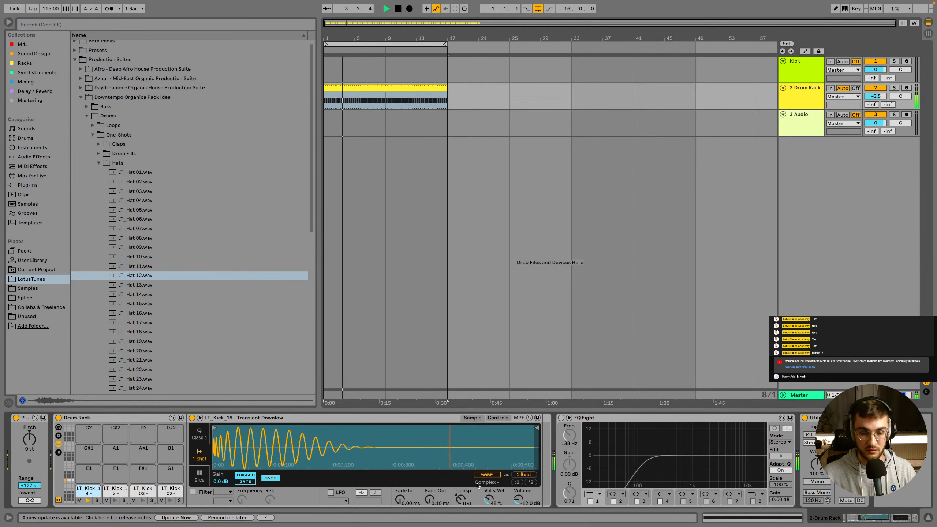
pyautogui.press('space')
pyautogui.click(86, 493)
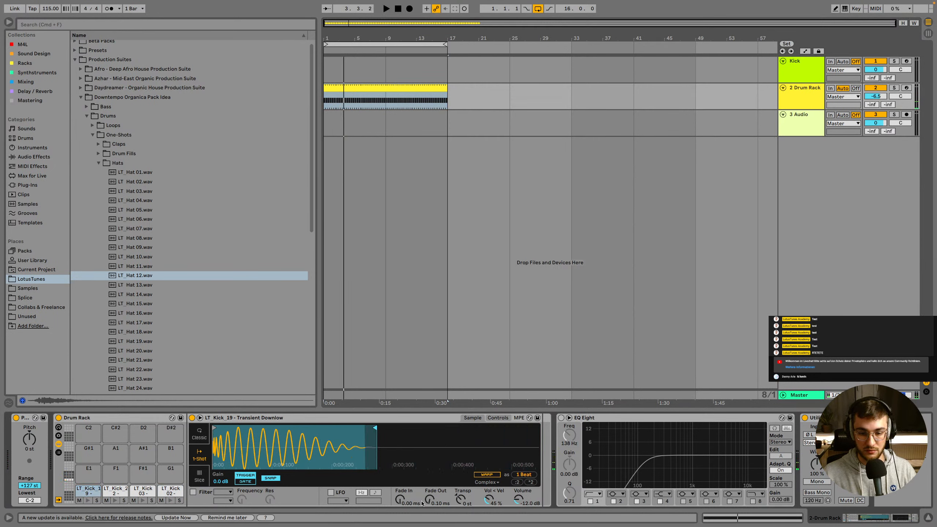
pyautogui.moveTo(419, 504); pyautogui.dragTo(340, 414)
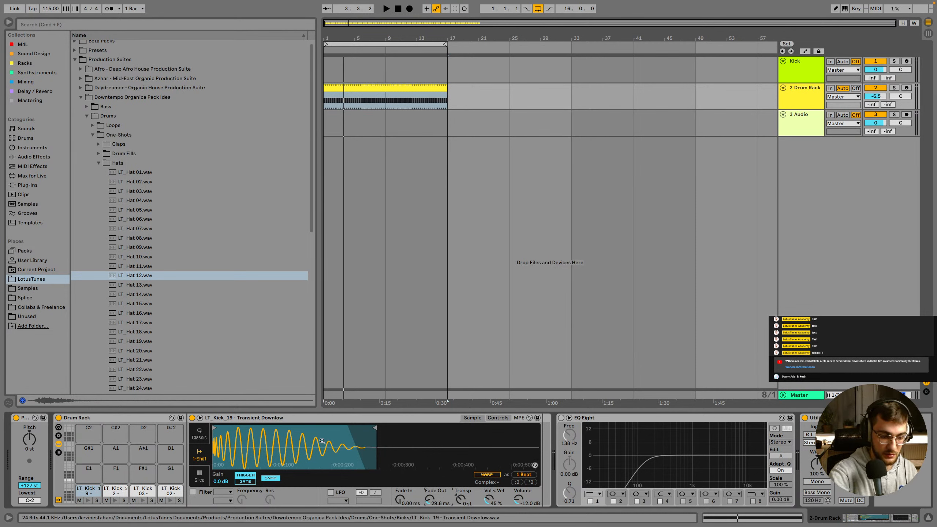
pyautogui.click(334, 126)
pyautogui.press('space')
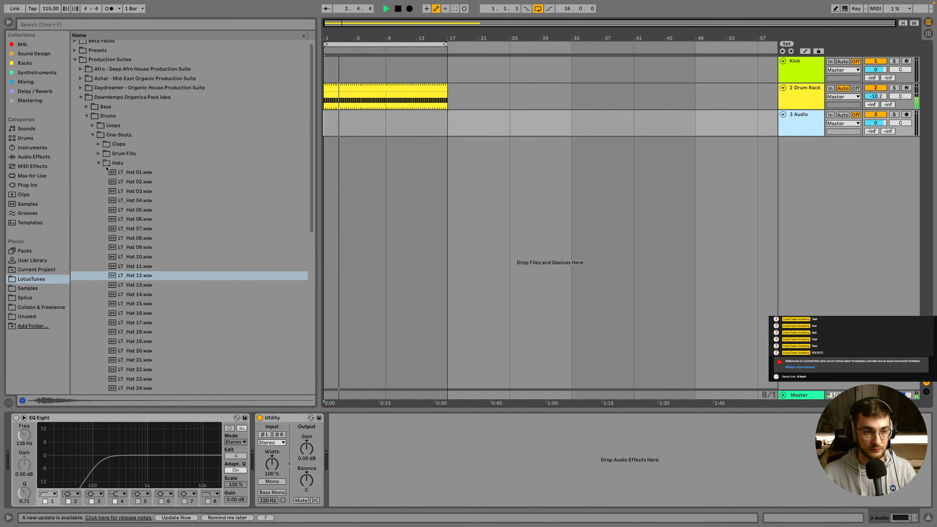
# Duplicate the Drum Rack track and delete the copied clip from the duplicate
pyautogui.click(212, 209)
pyautogui.press('space')
pyautogui.click(792, 99)
pyautogui.press('super+d')
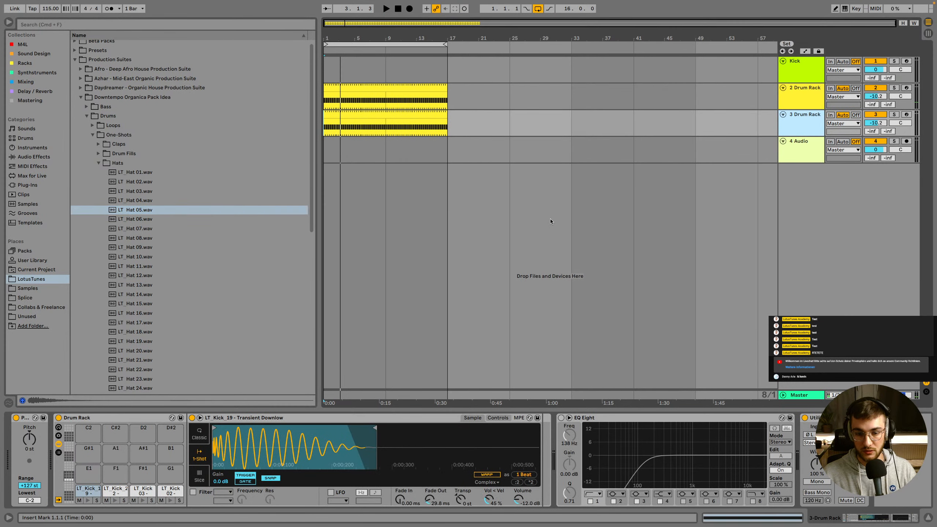
pyautogui.click(423, 112)
pyautogui.press('Delete')
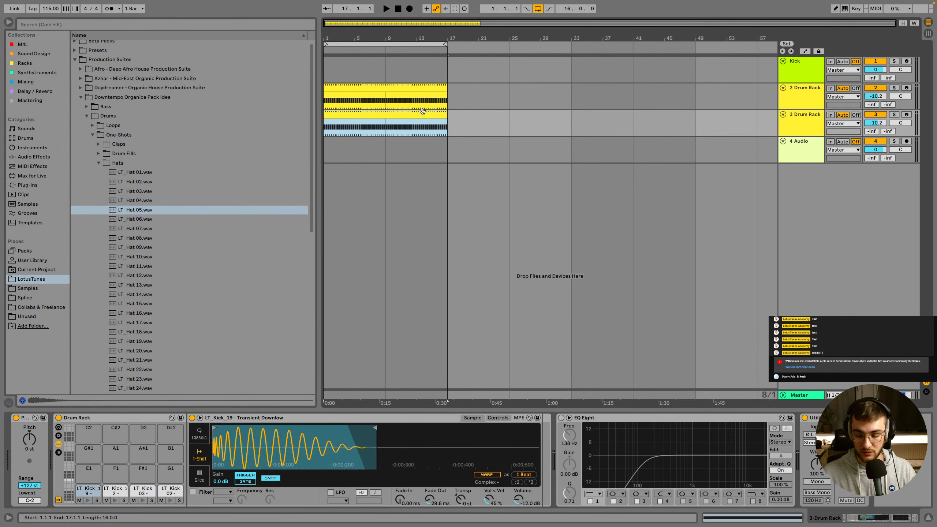
# Remove the four kick samples from pads C1 to D#1 of the duplicated Drum Rack
pyautogui.click(88, 493)
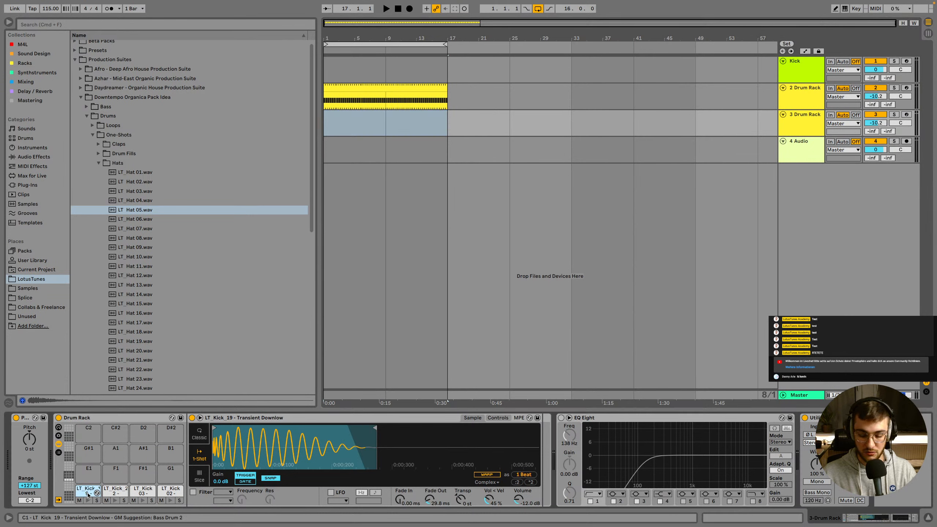
pyautogui.press('Delete')
pyautogui.click(115, 493)
pyautogui.press('Delete')
pyautogui.click(143, 493)
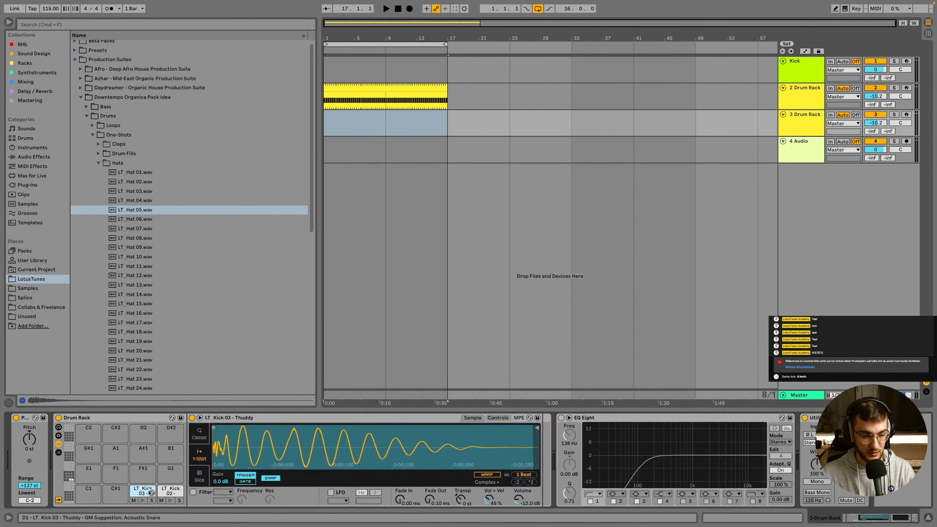
pyautogui.press('Delete')
pyautogui.click(164, 492)
pyautogui.press('Delete')
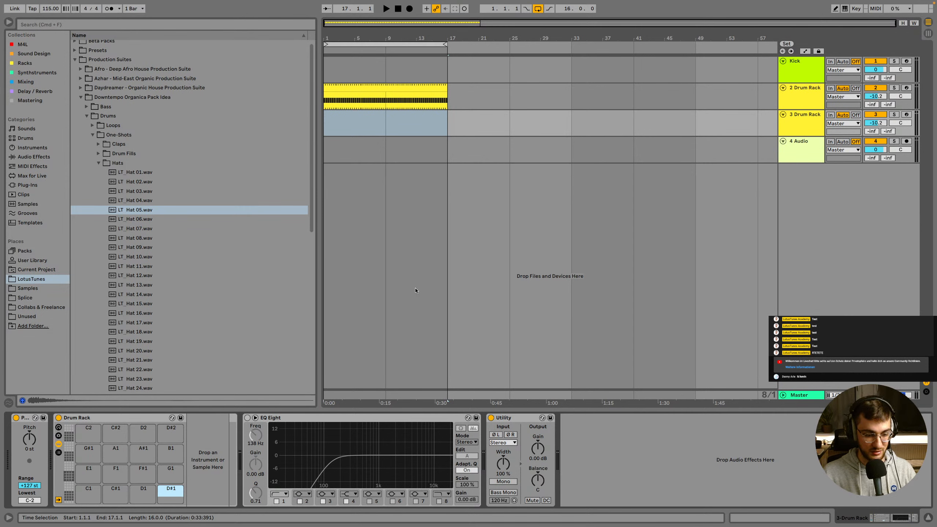
# Load the hat samples LT_Hat 01 to LT_Hat 26 onto the duplicated Drum Rack's empty pads, starting from C1
pyautogui.click(358, 145)
pyautogui.click(339, 122)
pyautogui.press('space')
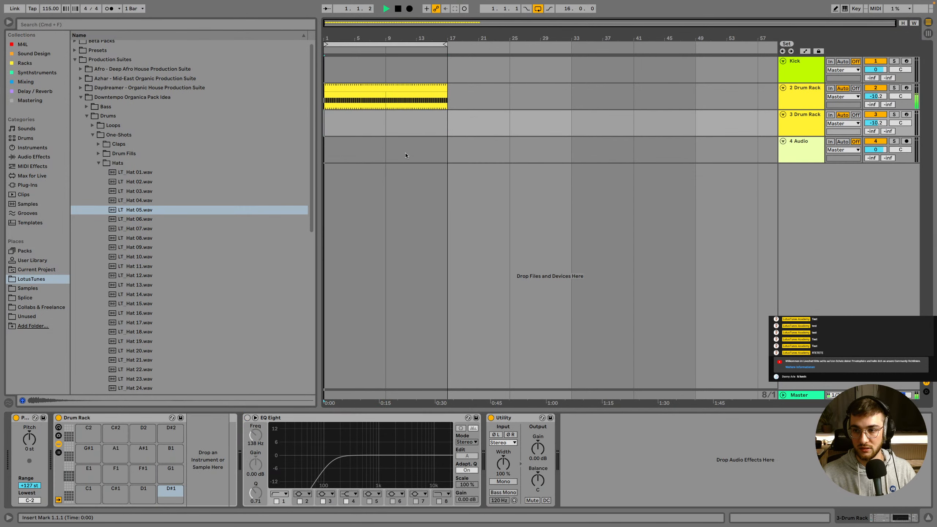
pyautogui.press('space')
pyautogui.click(147, 229)
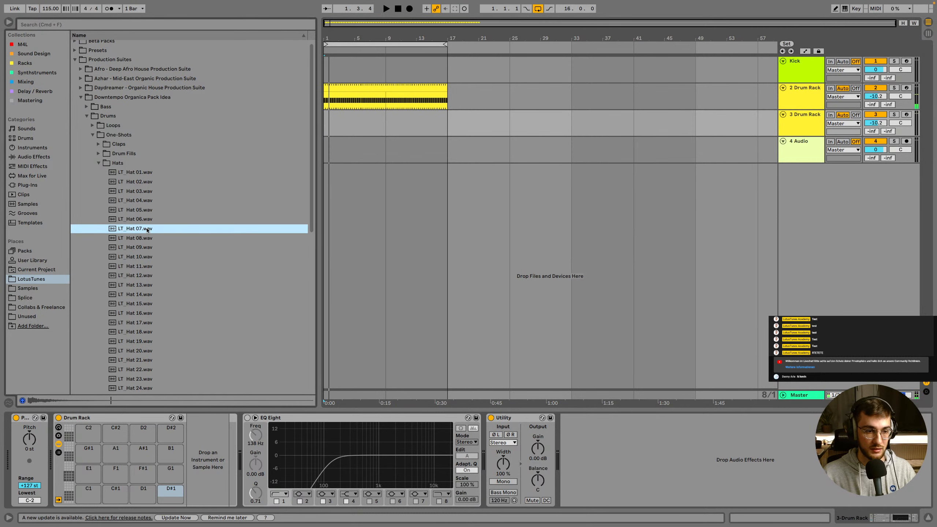
pyautogui.click(143, 172)
pyautogui.scroll(-5, 144, 172)
pyautogui.keyDown('shift'); pyautogui.click(140, 316); pyautogui.keyUp('shift')
pyautogui.moveTo(140, 315); pyautogui.dragTo(88, 495)
# Create an 8-bar MIDI clip from bar 1 on the hat Drum Rack track and set its note grid to 1/8
pyautogui.click(332, 126)
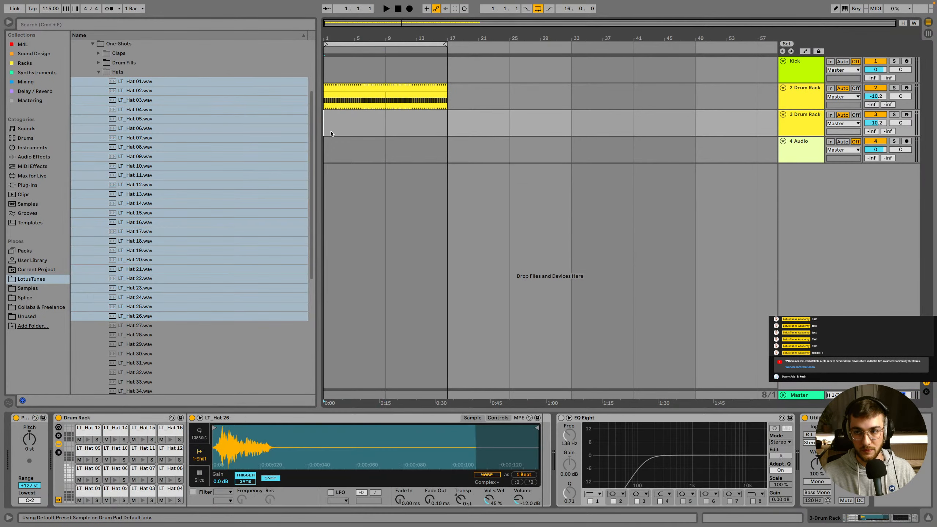
pyautogui.doubleClick(336, 119)
pyautogui.rightClick(164, 288)
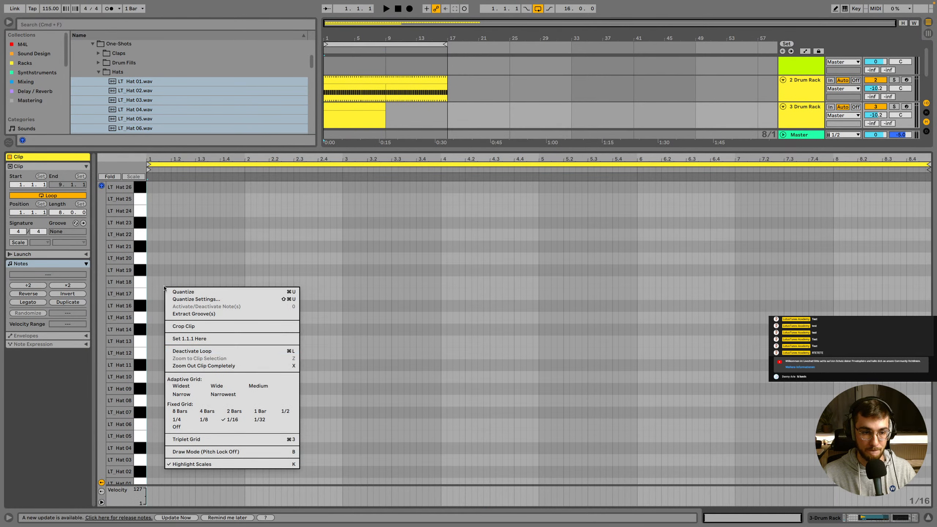
pyautogui.click(200, 420)
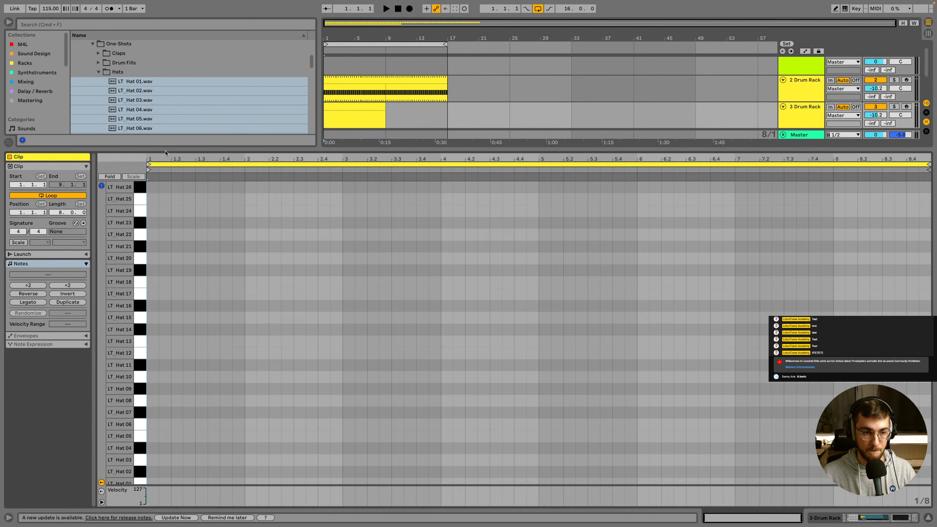
# Add LT_Hat 14 notes on the offbeats at 1.1.3 and 1.2.3
pyautogui.moveTo(165, 152); pyautogui.dragTo(183, 156)
pyautogui.doubleClick(185, 285)
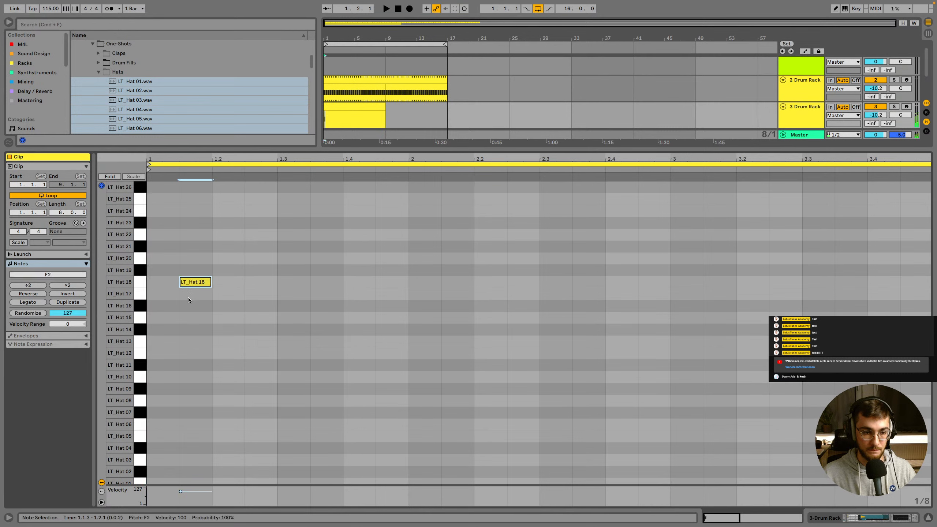
pyautogui.moveTo(189, 284)
pyautogui.mouseDown()
pyautogui.moveTo(195, 328)
pyautogui.moveTo(161, 316)
pyautogui.mouseUp()
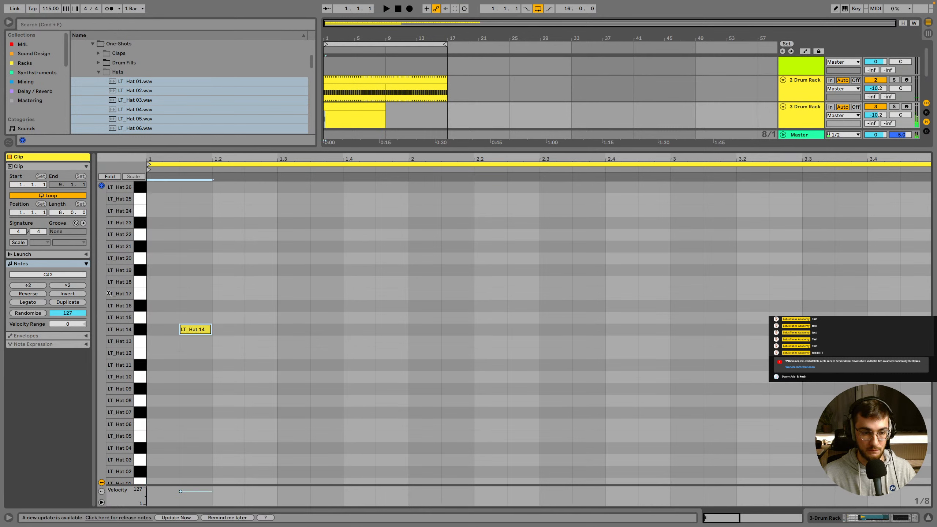
pyautogui.doubleClick(258, 330)
# Nudge the first LT_Hat 14 note slightly early and the second slightly late, and play back the result
pyautogui.moveTo(187, 159)
pyautogui.mouseDown()
pyautogui.moveTo(218, 180)
pyautogui.moveTo(180, 168)
pyautogui.moveTo(189, 170)
pyautogui.mouseUp()
pyautogui.click(240, 333)
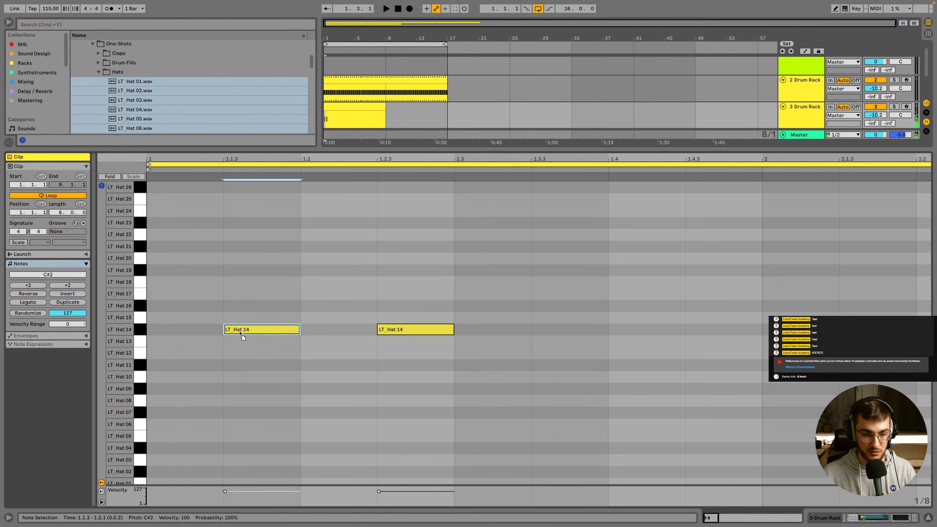
pyautogui.moveTo(240, 334); pyautogui.dragTo(238, 333)
pyautogui.moveTo(387, 333); pyautogui.dragTo(389, 336)
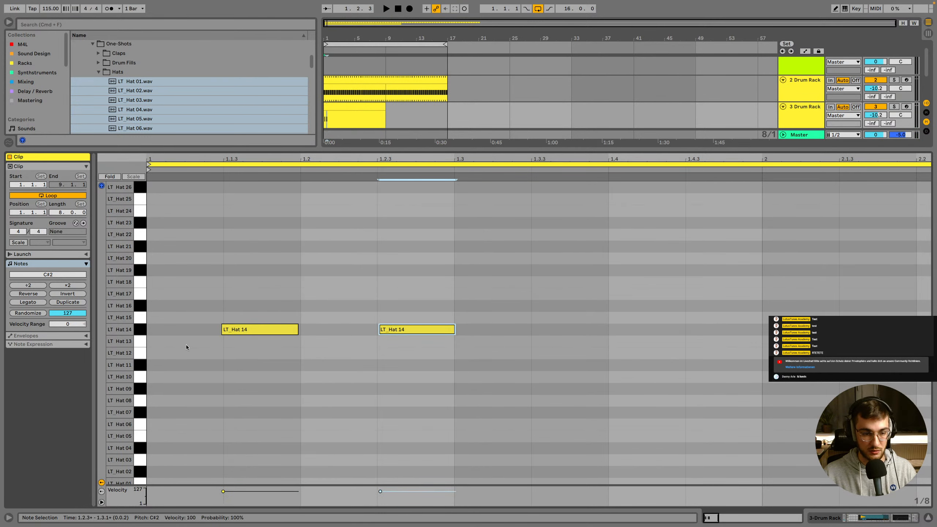
pyautogui.scroll(-1, 232, 367)
pyautogui.press('space')
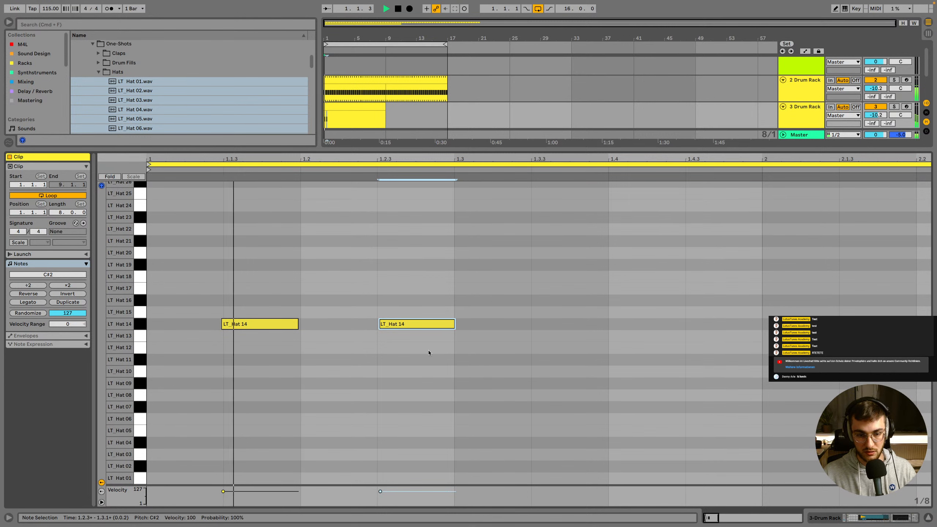
pyautogui.press('space')
# Duplicate the two LT_Hat 14 notes to the offbeats of beats 3 and 4 and nudge the copies slightly earlier
pyautogui.press('super+a')
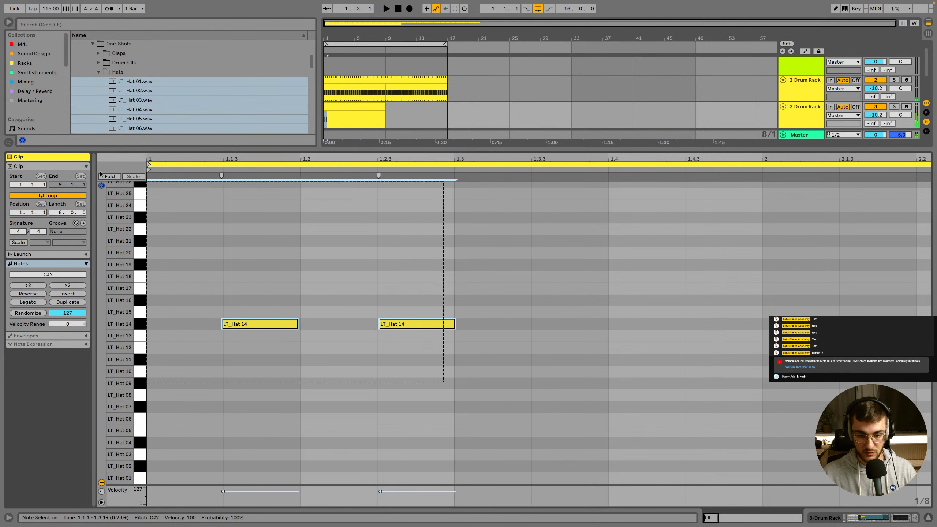
pyautogui.press('super+d')
pyautogui.click(536, 278)
pyautogui.click(546, 324)
pyautogui.moveTo(547, 324)
pyautogui.mouseDown()
pyautogui.moveTo(554, 325)
pyautogui.moveTo(546, 325)
pyautogui.mouseUp()
pyautogui.moveTo(706, 324); pyautogui.dragTo(704, 324)
# Play back the four-note hat pattern and loop the clip over its first bar
pyautogui.press('space')
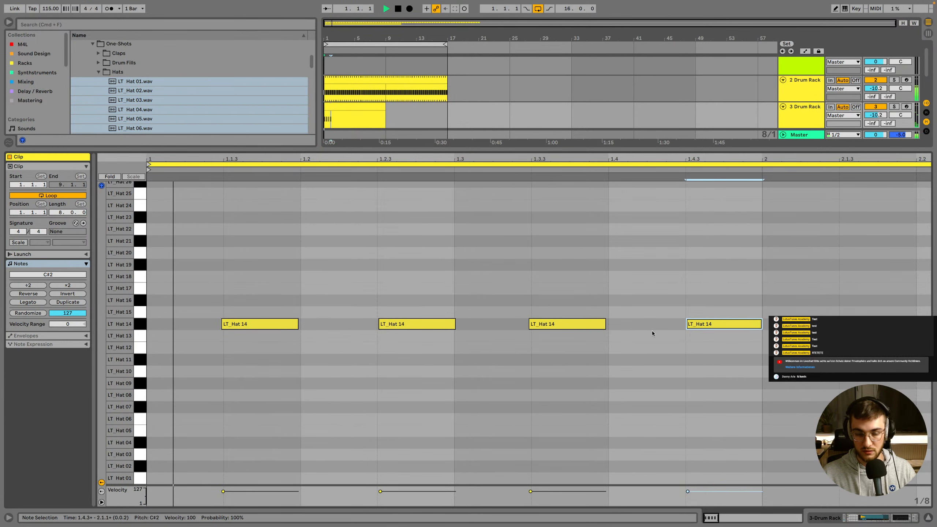
pyautogui.press('-')
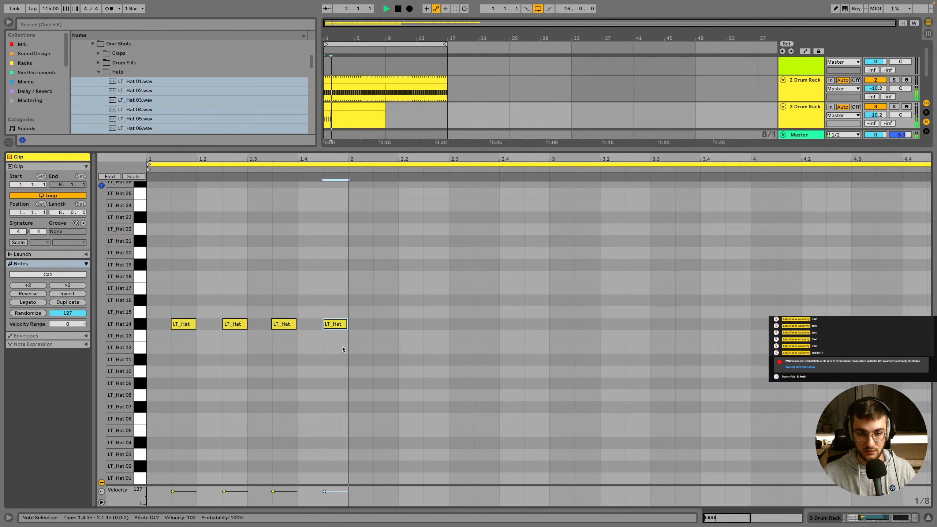
pyautogui.press('space')
pyautogui.moveTo(346, 349); pyautogui.dragTo(149, 313)
pyautogui.press('super+l')
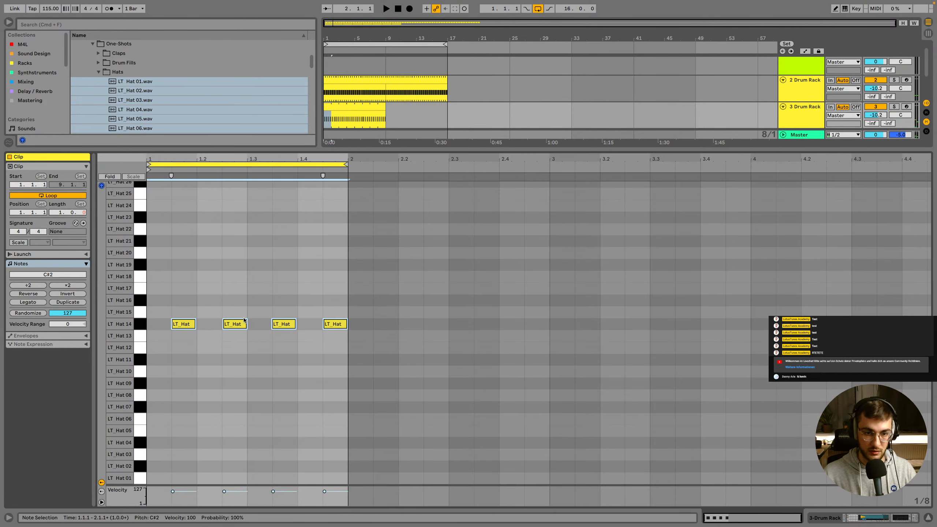
pyautogui.keyDown('alt'); pyautogui.moveTo(184, 326); pyautogui.dragTo(374, 291); pyautogui.keyUp('alt')
pyautogui.press('super+z')
pyautogui.press('super+z')
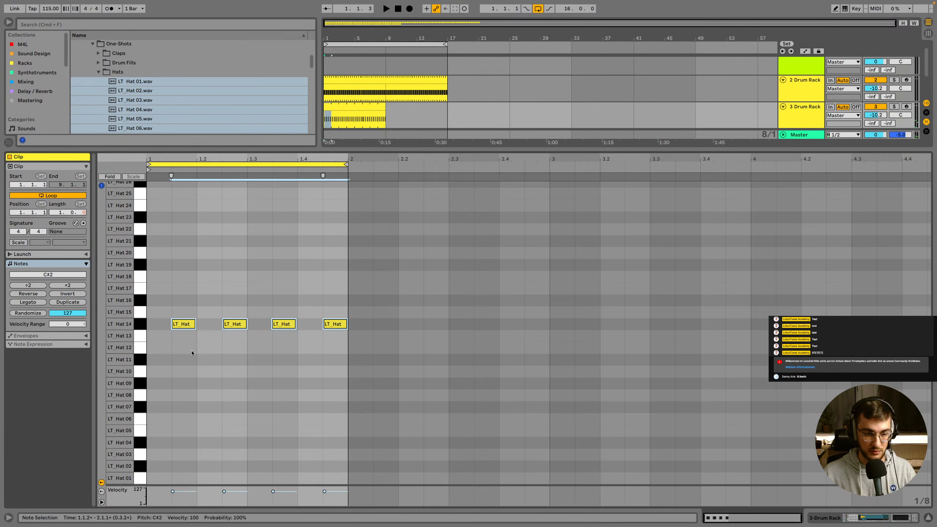
# Try the hat pattern on LT_Hat 11 during playback and move the notes back to LT_Hat 14
pyautogui.moveTo(185, 325); pyautogui.dragTo(185, 367)
pyautogui.press('space')
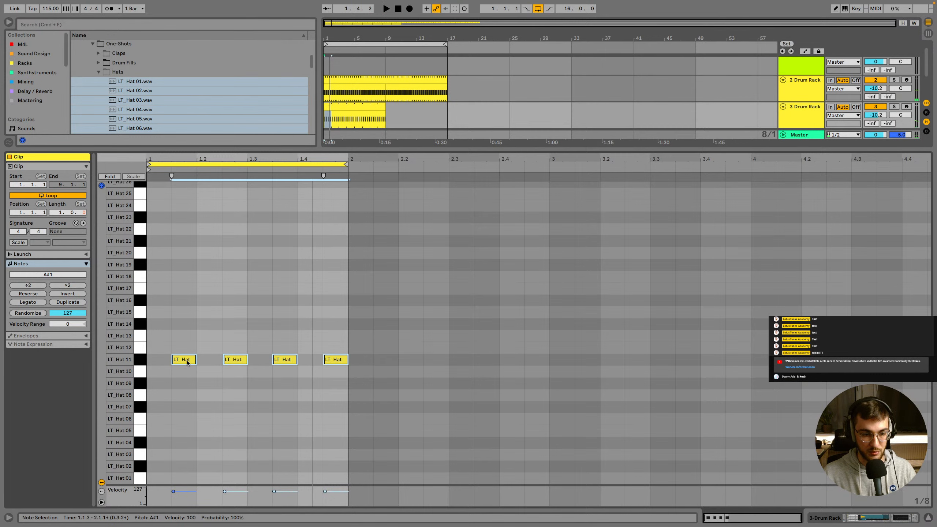
pyautogui.press('Up')
pyautogui.press('Up')
pyautogui.press('Up')
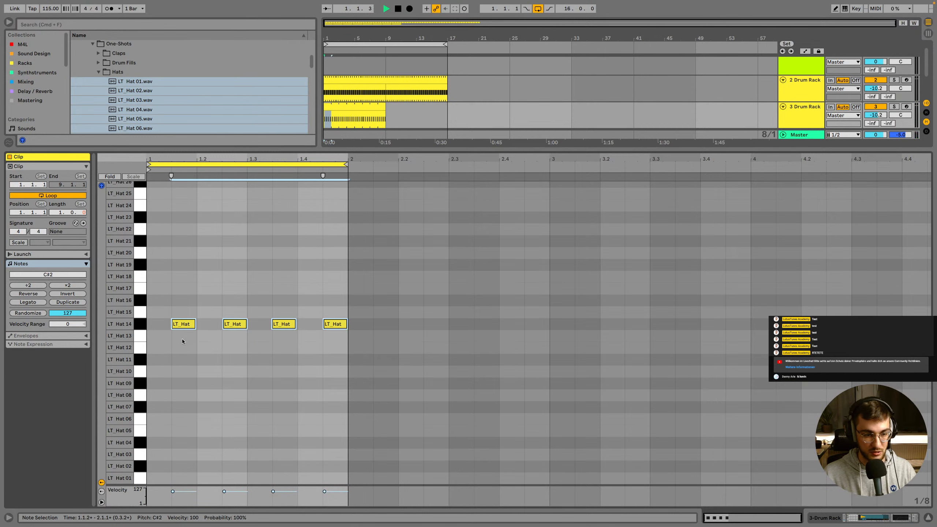
pyautogui.press('space')
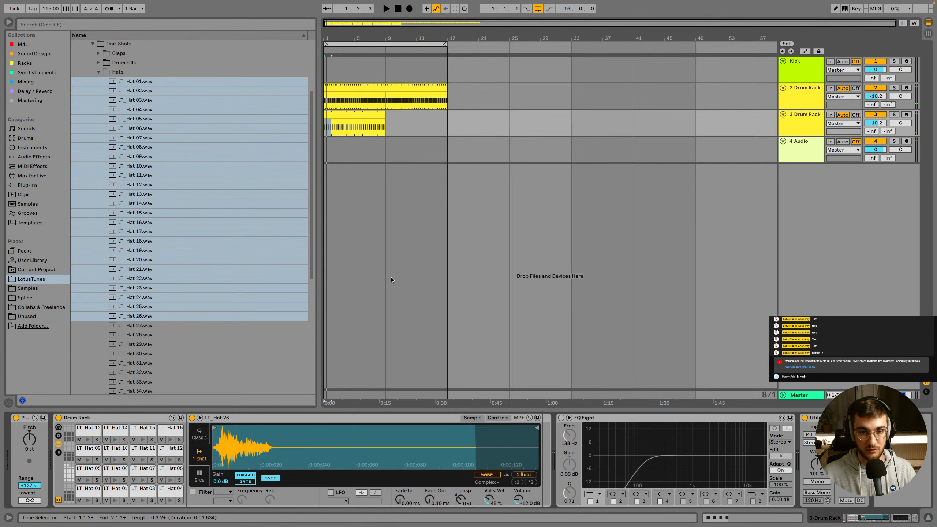
# Add an LT_Hat 11 note on beat 2 of the hat clip's first bar and duplicate it at 1.3.3
pyautogui.click(376, 112)
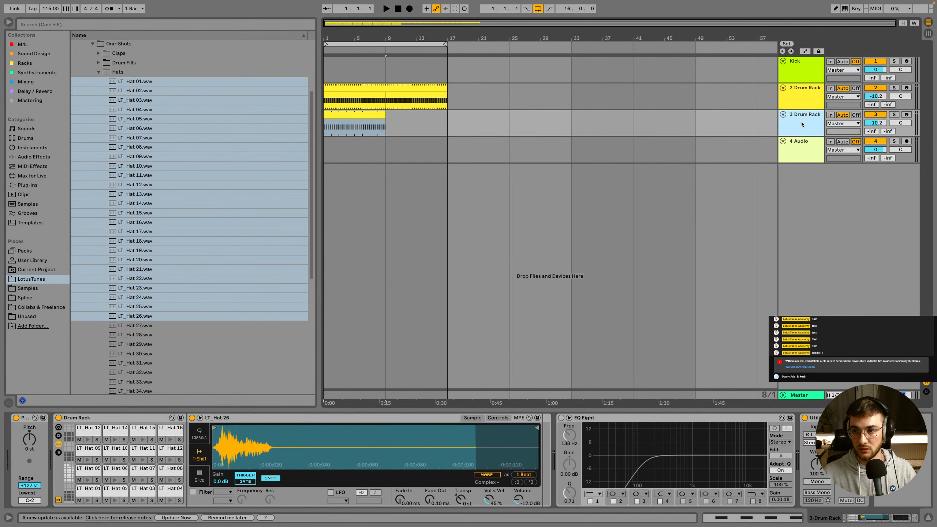
pyautogui.doubleClick(375, 112)
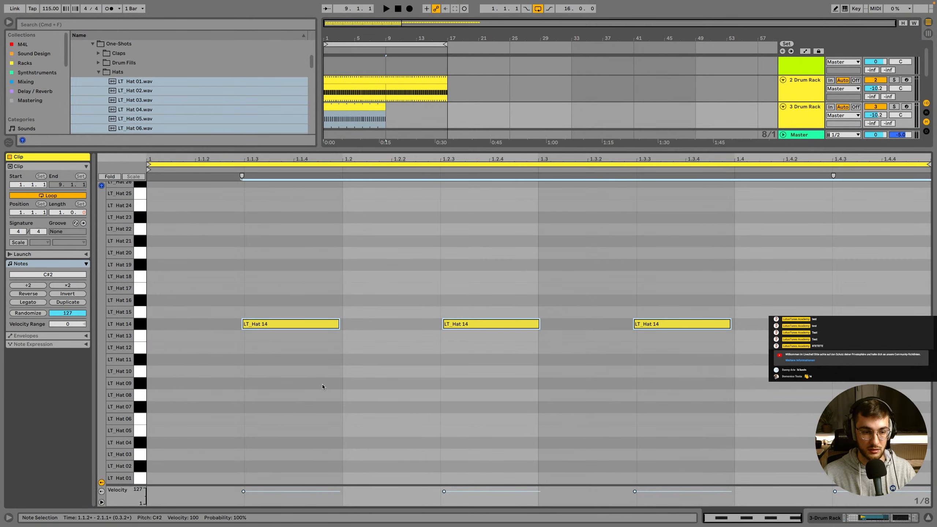
pyautogui.click(310, 376)
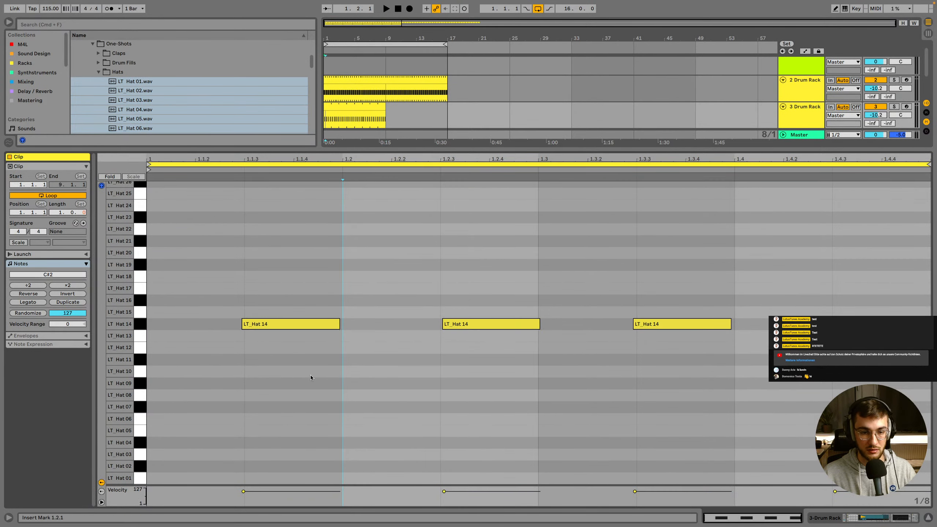
pyautogui.doubleClick(451, 385)
pyautogui.moveTo(453, 391)
pyautogui.mouseDown()
pyautogui.moveTo(457, 377)
pyautogui.moveTo(461, 462)
pyautogui.moveTo(462, 348)
pyautogui.moveTo(462, 361)
pyautogui.moveTo(330, 366)
pyautogui.moveTo(379, 360)
pyautogui.mouseUp()
pyautogui.press('space')
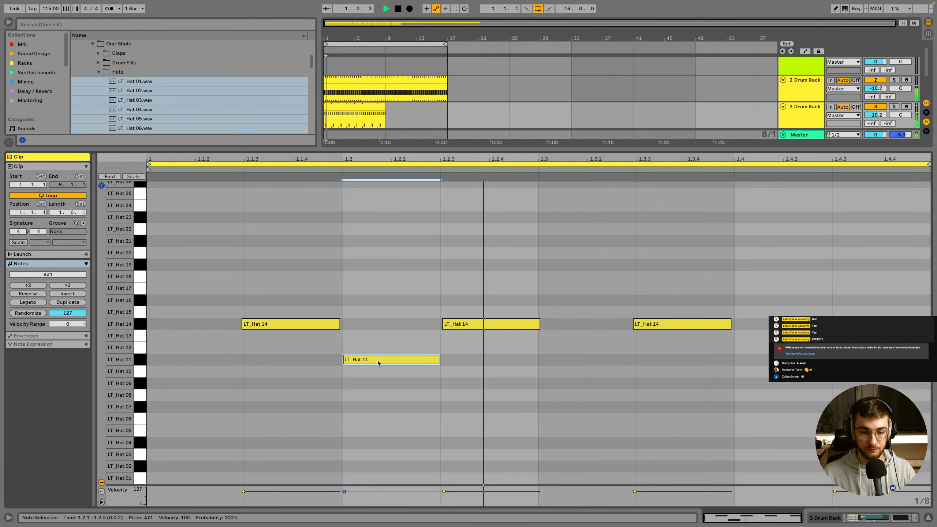
pyautogui.press('space')
pyautogui.moveTo(430, 376); pyautogui.dragTo(143, 360)
pyautogui.press('super+d')
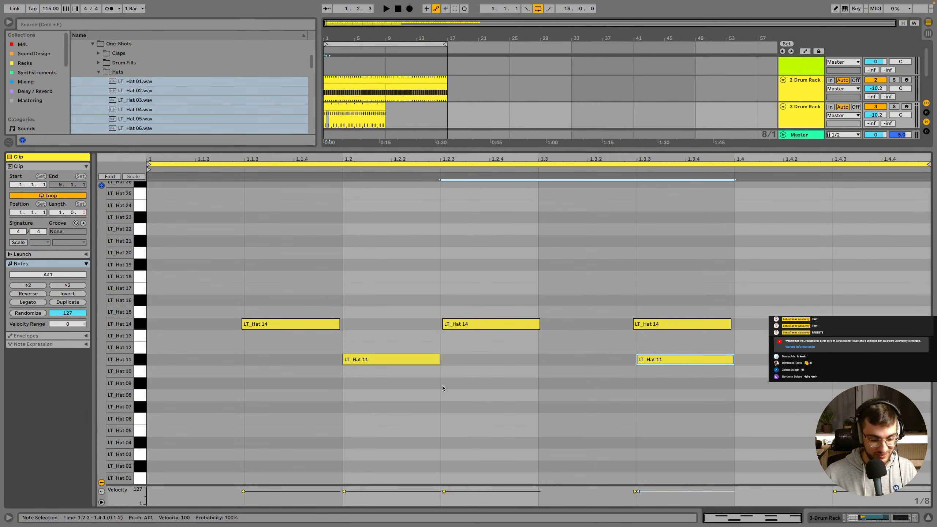
# Move the copied LT_Hat 11 note to beat 4 at 1.4.1 and play back the hat pattern
pyautogui.click(690, 386)
pyautogui.moveTo(675, 360); pyautogui.dragTo(774, 360)
pyautogui.press('space')
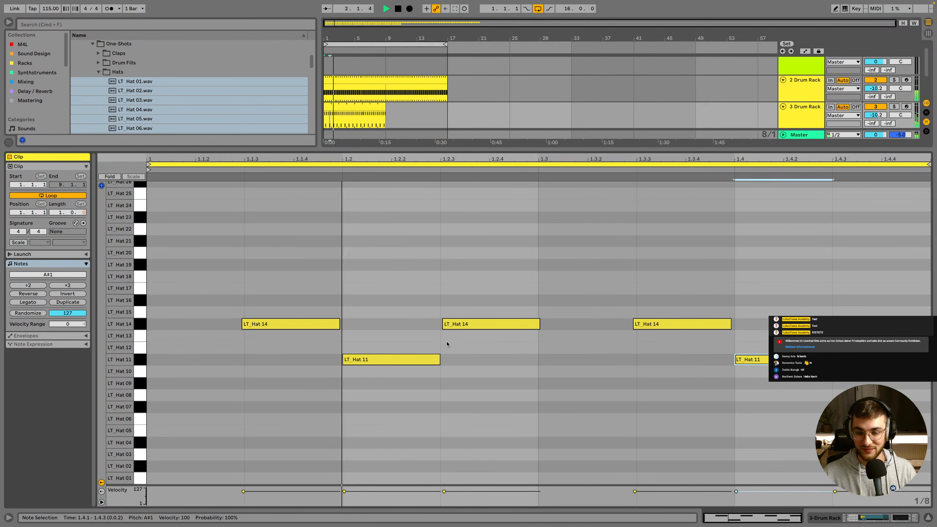
pyautogui.press('space')
pyautogui.moveTo(313, 279); pyautogui.dragTo(845, 349)
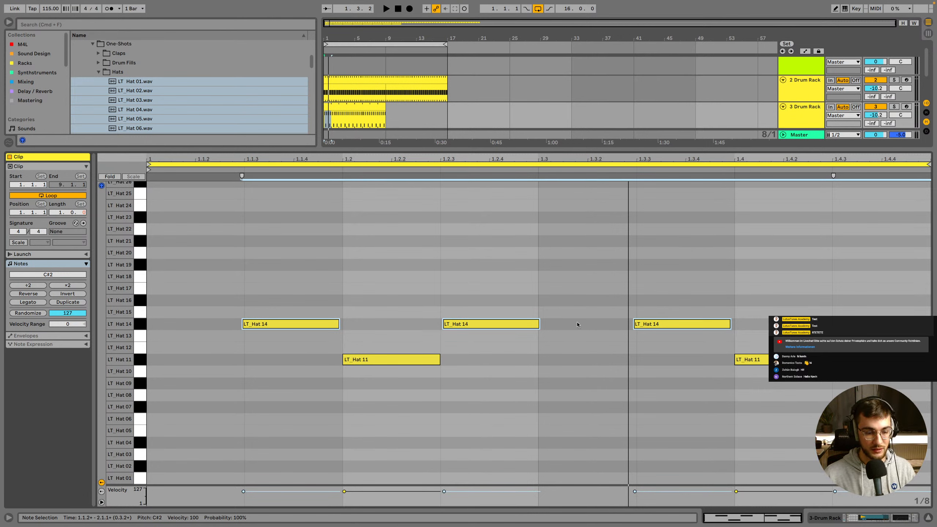
pyautogui.press('space')
pyautogui.click(542, 303)
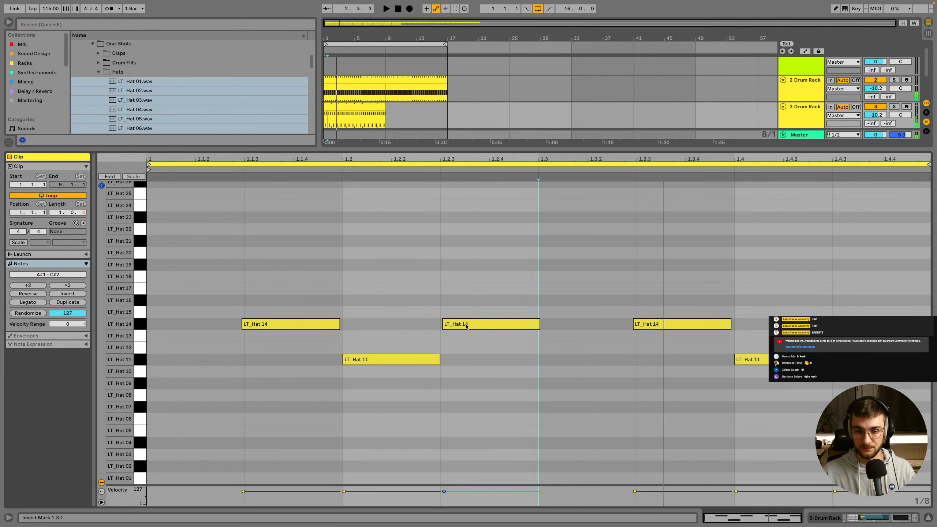
# Open the LT_Hat 14 sample from the hat Drum Rack for editing
pyautogui.hotkey('shift', 'Tab')
pyautogui.press('space')
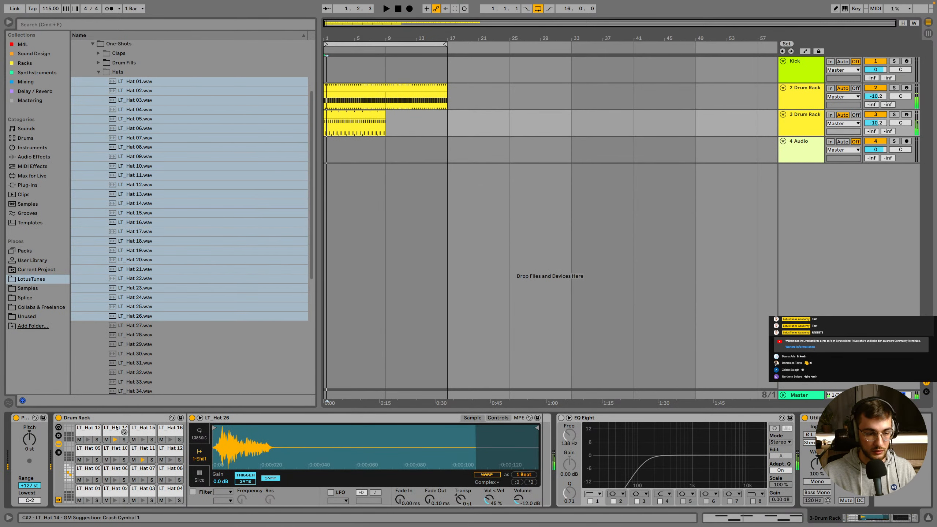
pyautogui.click(116, 431)
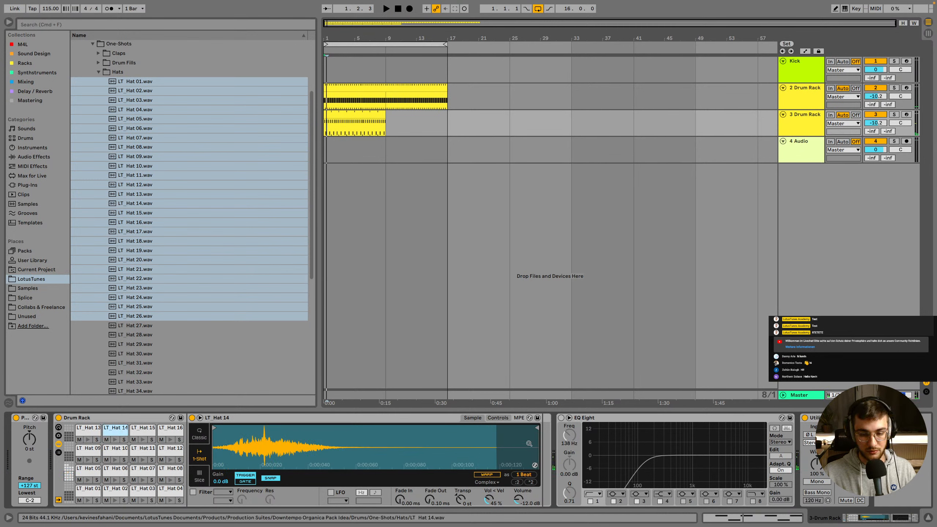
# Try trimming both ends of the LT_Hat 14 one-shot with a 1.73 ms fade-in and 13.8 ms fade-out
pyautogui.moveTo(537, 429); pyautogui.dragTo(325, 429)
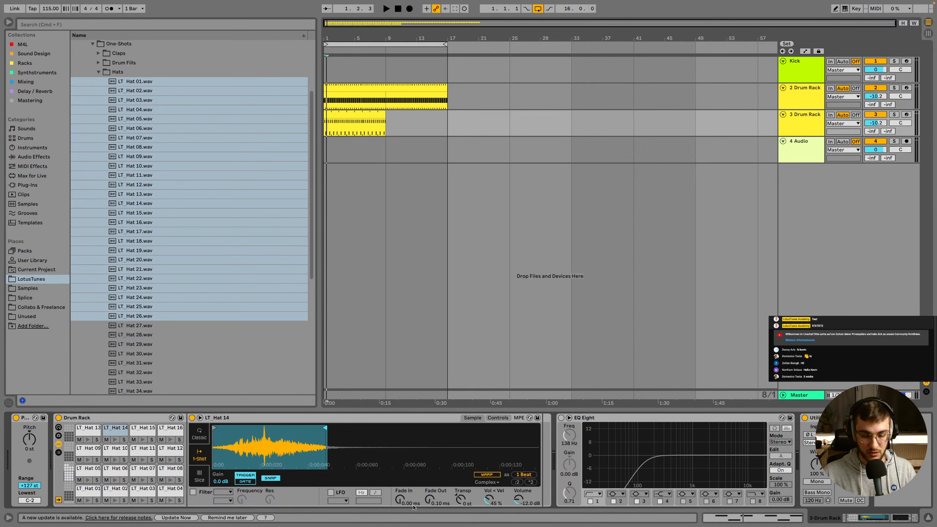
pyautogui.moveTo(430, 500); pyautogui.dragTo(430, 480)
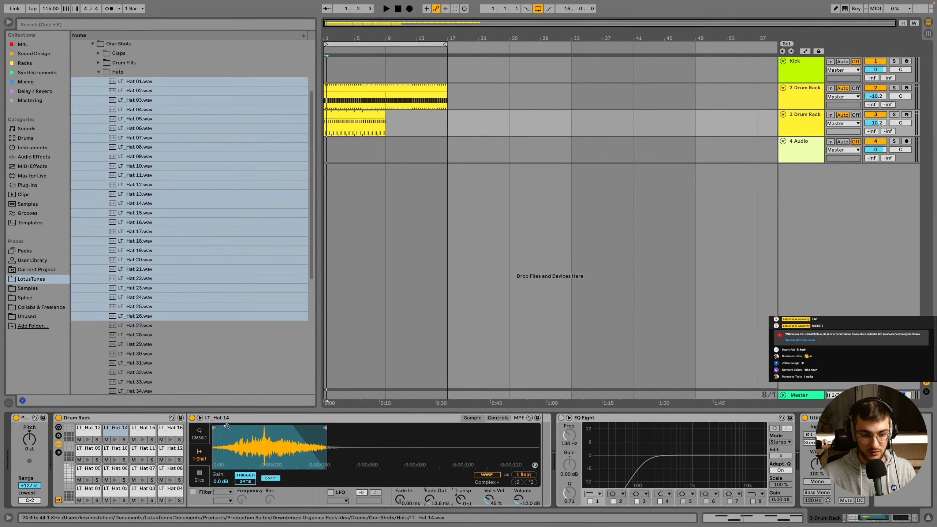
pyautogui.moveTo(214, 428); pyautogui.dragTo(238, 428)
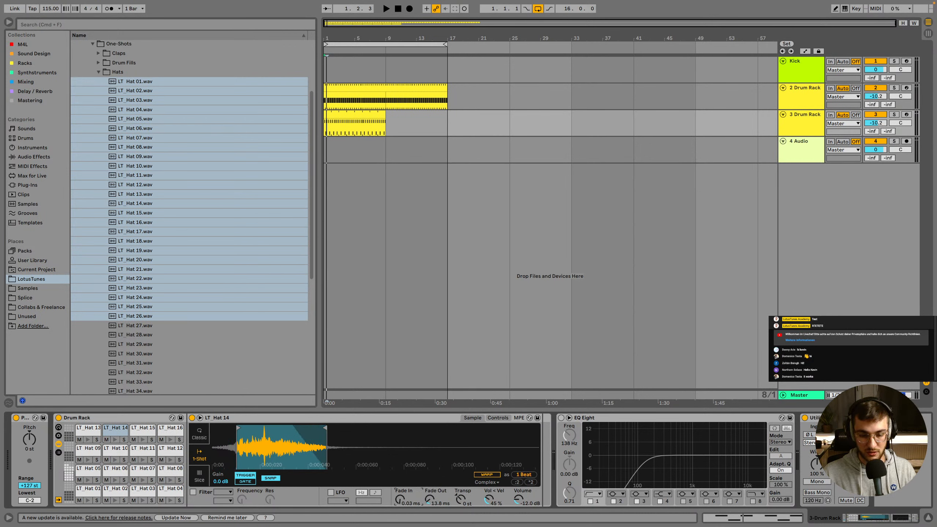
pyautogui.press('space')
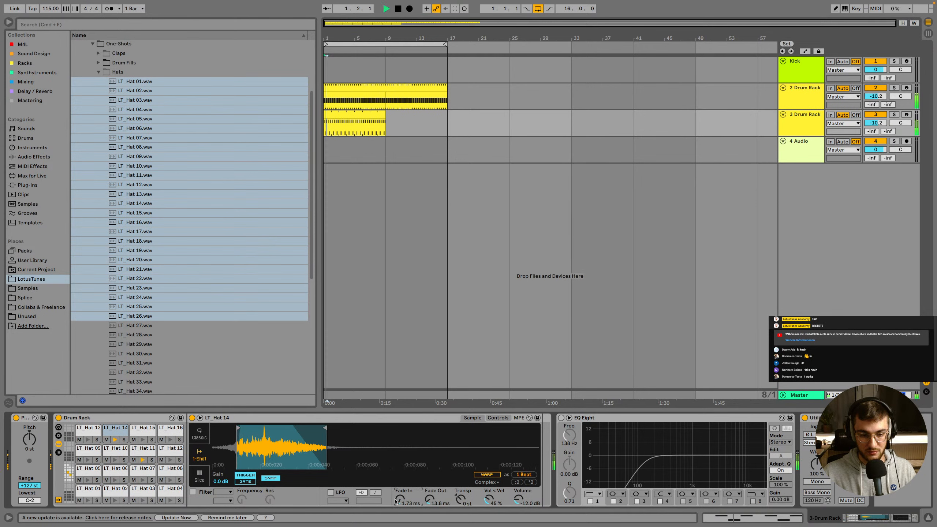
# Switch LT_Hat 14 to Classic mode, widen the sample range, and set decay to about 104 ms with sustain at -inf dB
pyautogui.click(200, 435)
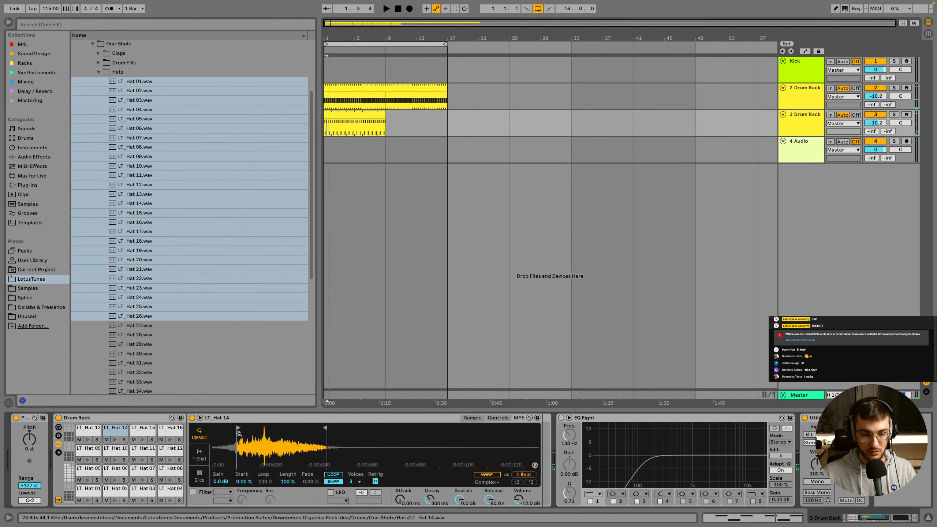
pyautogui.moveTo(325, 429); pyautogui.dragTo(383, 428)
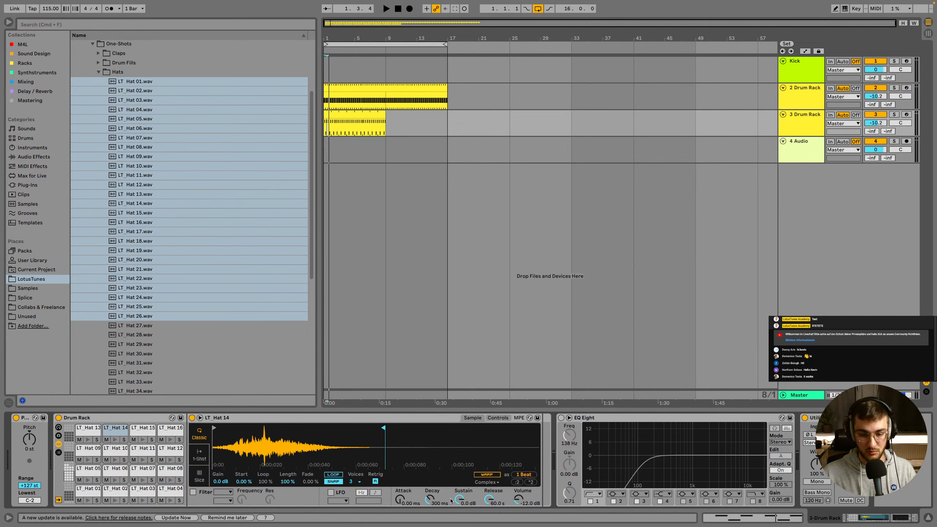
pyautogui.press('space')
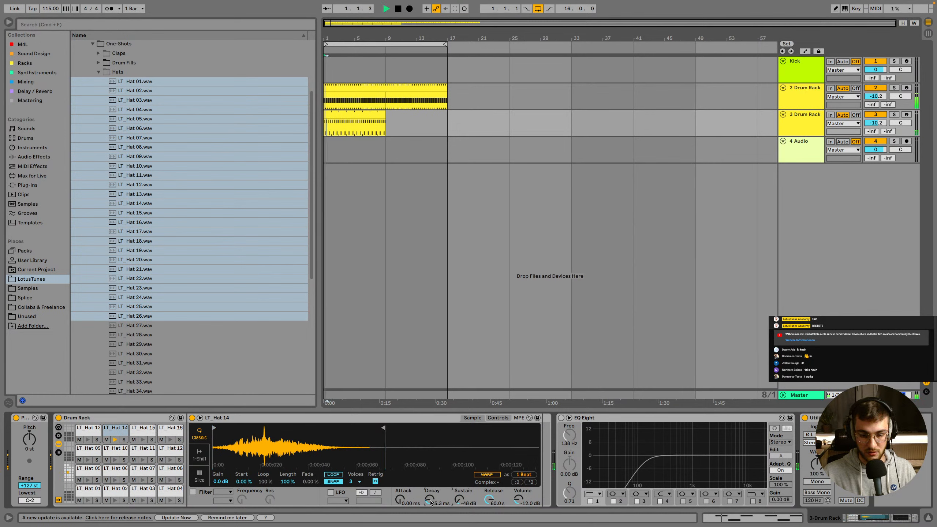
pyautogui.moveTo(430, 502)
pyautogui.mouseDown()
pyautogui.moveTo(430, 491)
pyautogui.moveTo(460, 506)
pyautogui.moveTo(431, 496)
pyautogui.mouseUp()
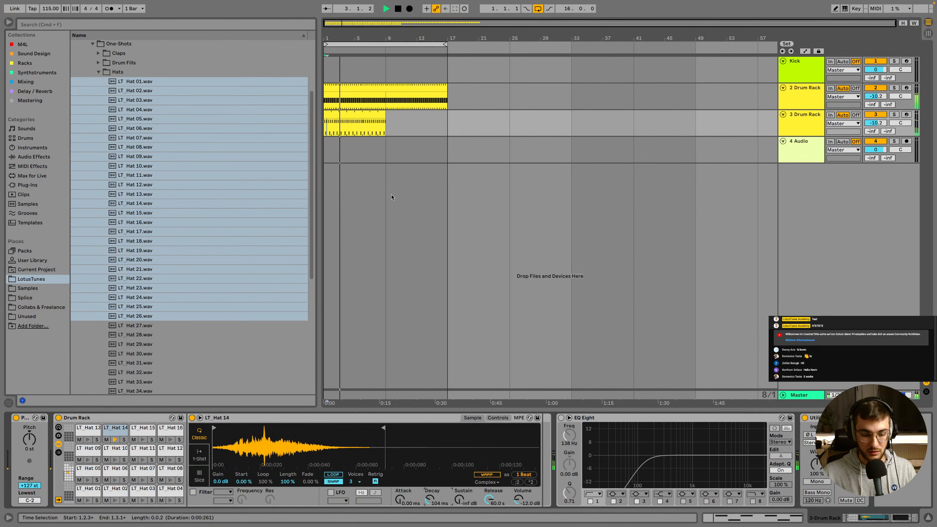
# Try the kick pattern on the other kick samples up to LT_Kick 02 and return it to LT_Kick_19
pyautogui.click(351, 87)
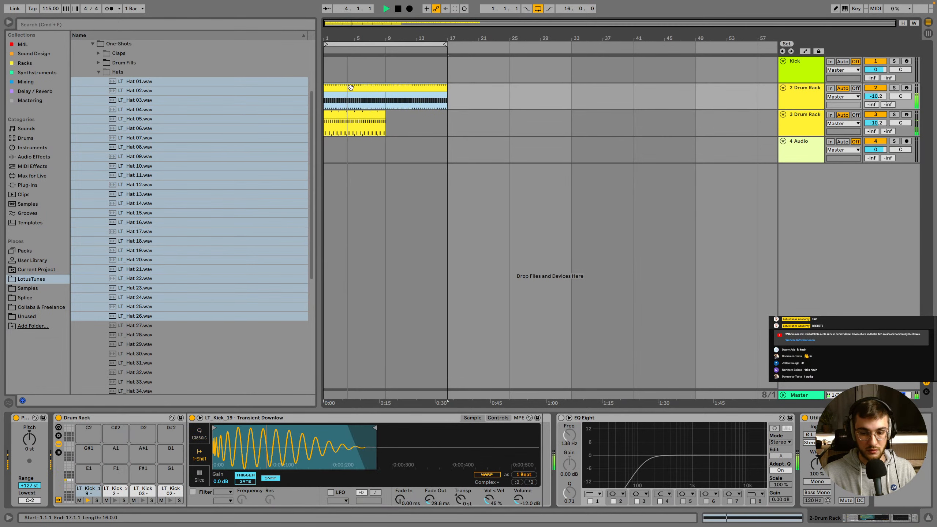
pyautogui.press('space')
pyautogui.doubleClick(350, 87)
pyautogui.press('space')
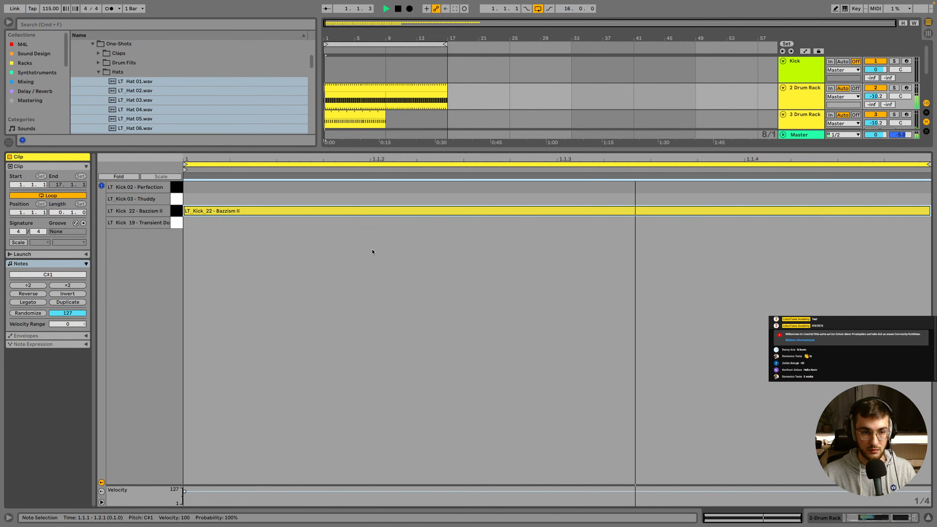
pyautogui.press('Up')
pyautogui.press('Up')
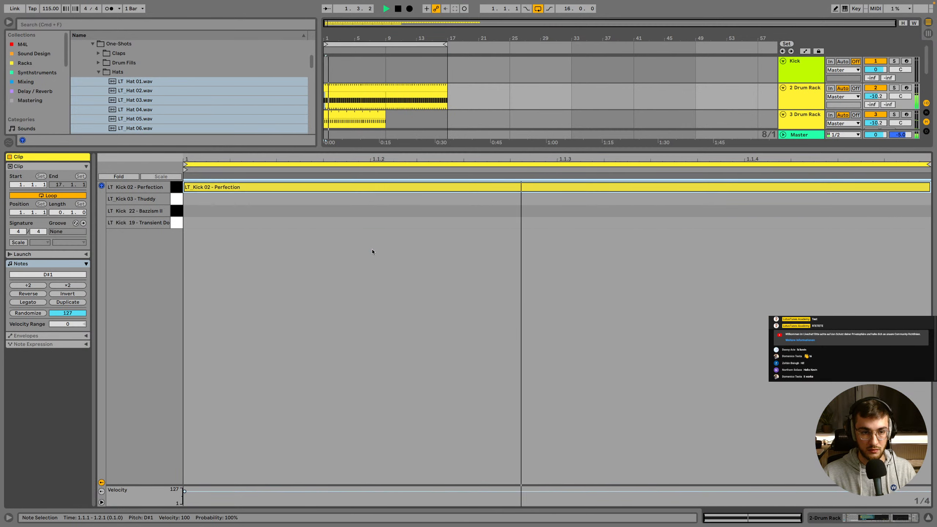
pyautogui.press('Down')
pyautogui.press('Down')
pyautogui.press('Down')
pyautogui.hotkey('shift', 'Tab')
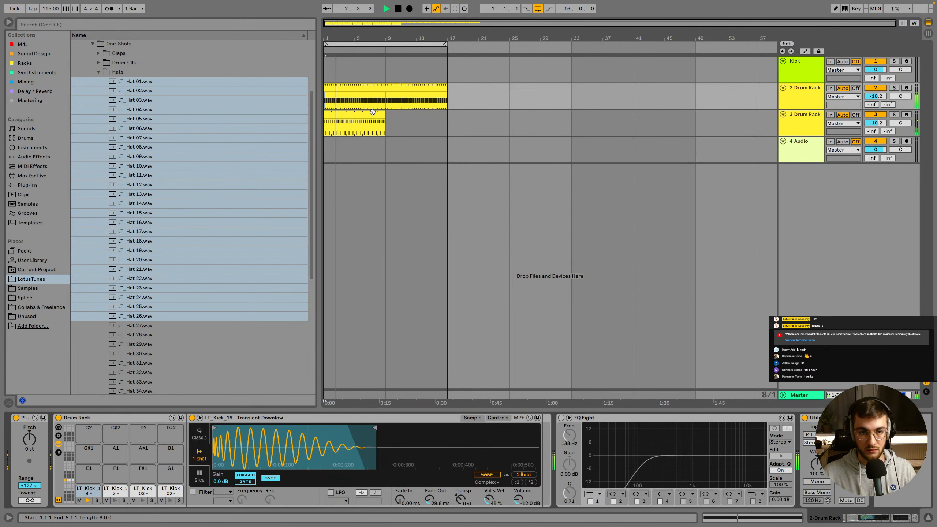
# Duplicate the eight-bar hat clip from 9.1.1 to 17.1.1 and reopen the first hat clip
pyautogui.click(377, 114)
pyautogui.press('space')
pyautogui.hotkey('shift', 'Tab')
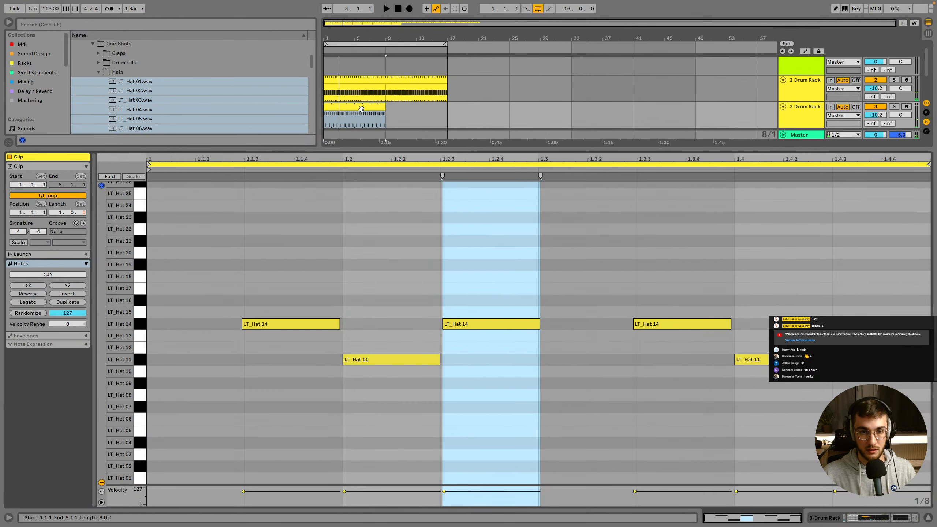
pyautogui.hotkey('shift', 'Tab')
pyautogui.click(360, 108)
pyautogui.click(362, 114)
pyautogui.press('super+d')
pyautogui.click(372, 115)
pyautogui.hotkey('shift', 'Tab')
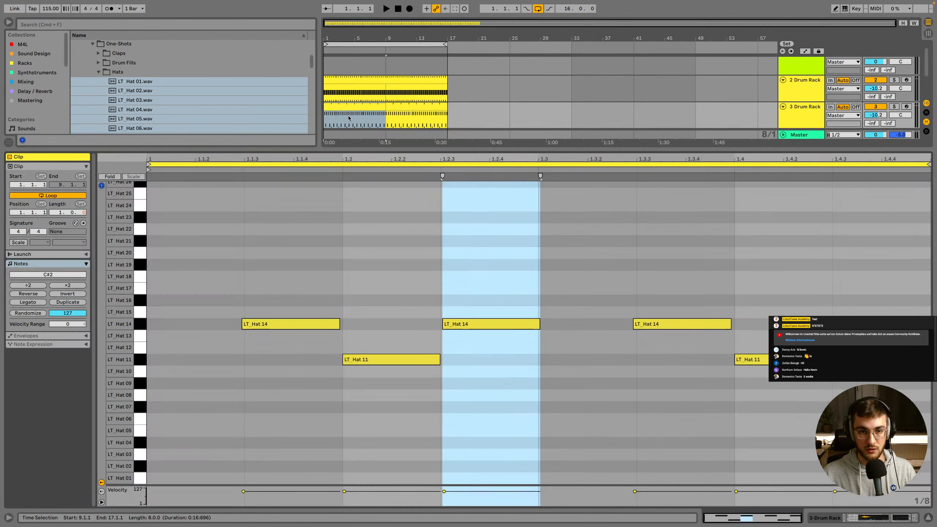
# Layer LT_Hat 19 notes at velocity 68 over the four offbeat LT_Hat 14 notes and play back the pattern
pyautogui.click(312, 290)
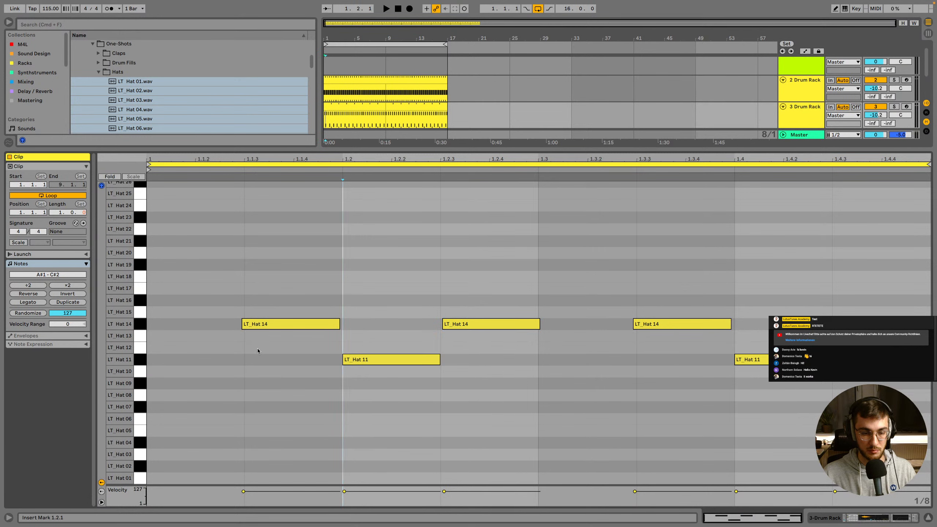
pyautogui.moveTo(261, 322); pyautogui.dragTo(260, 264)
pyautogui.moveTo(260, 265); pyautogui.dragTo(135, 233)
pyautogui.press('space')
pyautogui.press('space')
pyautogui.press('super+d')
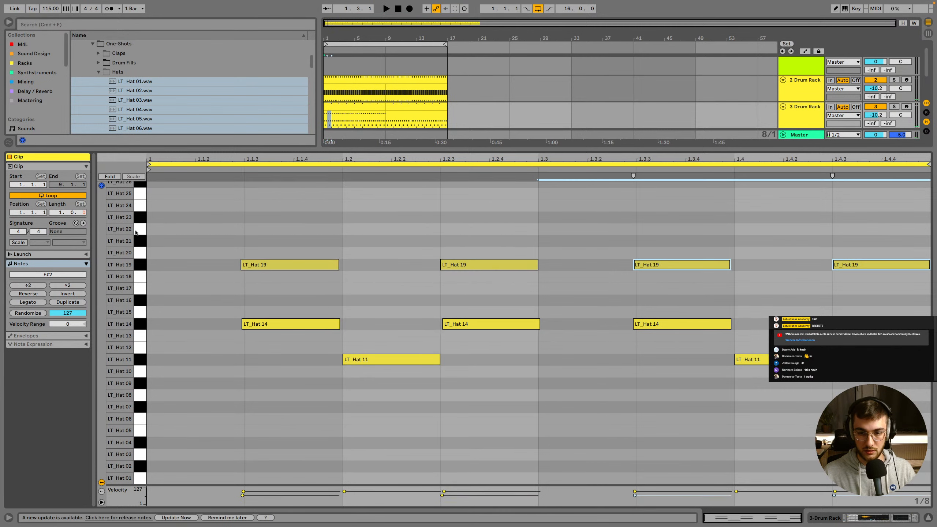
pyautogui.press('space')
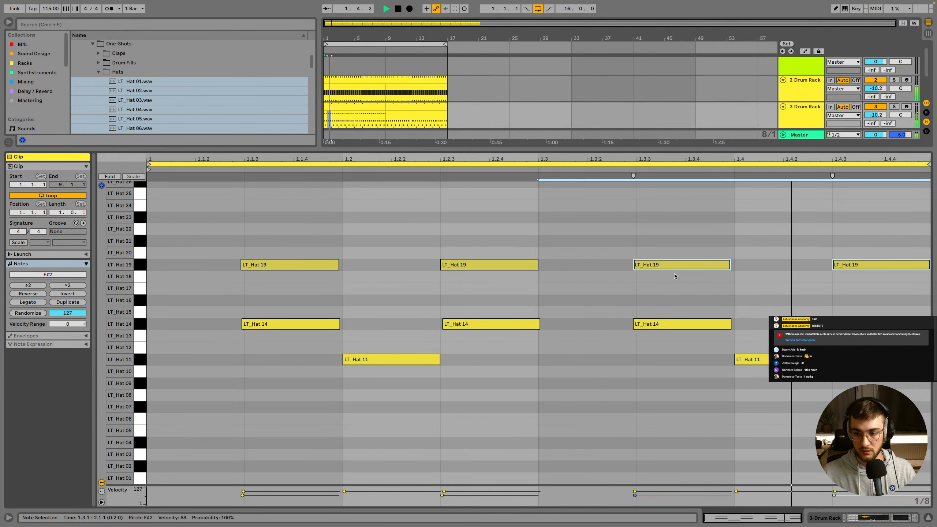
pyautogui.press('space')
# Move the four LT_Hat 19 notes up to LT_Hat 22 and audition the layer
pyautogui.moveTo(831, 294); pyautogui.dragTo(202, 234)
pyautogui.press('Up')
pyautogui.press('Up')
pyautogui.press('Up')
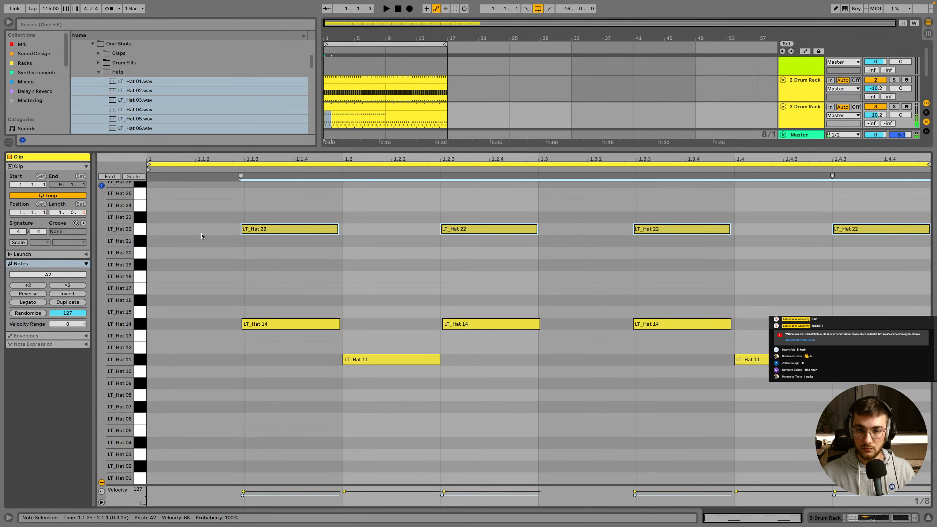
pyautogui.press('space')
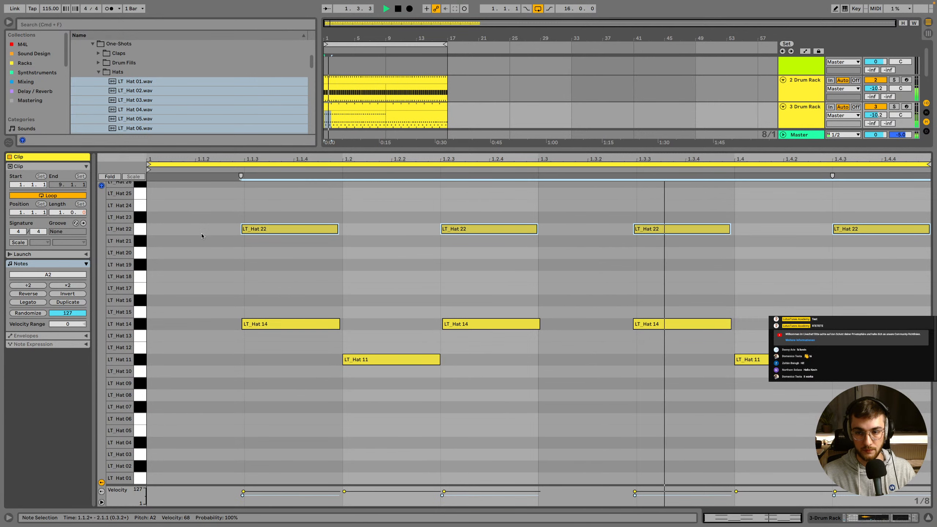
pyautogui.press('space')
# Move the four LT_Hat 22 notes up to LT_Hat 24
pyautogui.moveTo(284, 301); pyautogui.dragTo(568, 345)
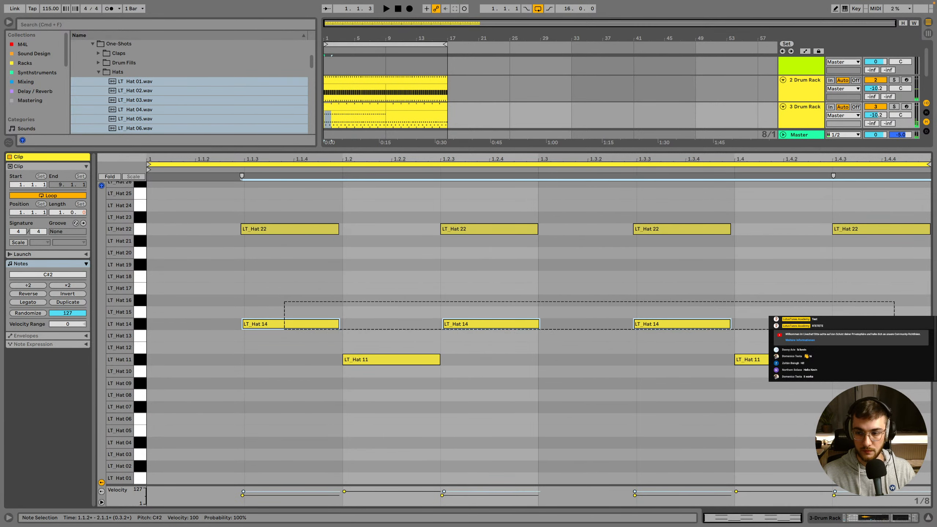
pyautogui.moveTo(896, 266); pyautogui.dragTo(852, 290)
pyautogui.moveTo(920, 290); pyautogui.dragTo(291, 324)
pyautogui.moveTo(281, 284); pyautogui.dragTo(883, 200)
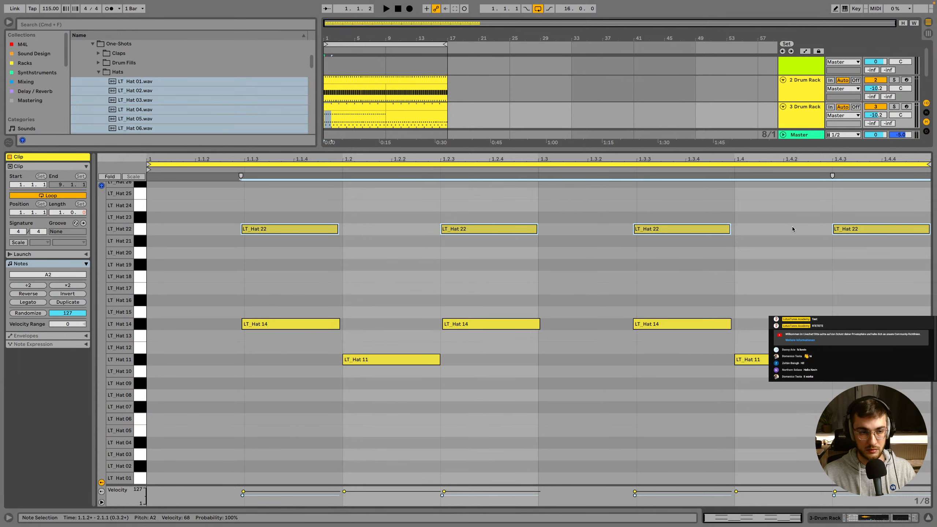
pyautogui.scroll(1, 632, 335)
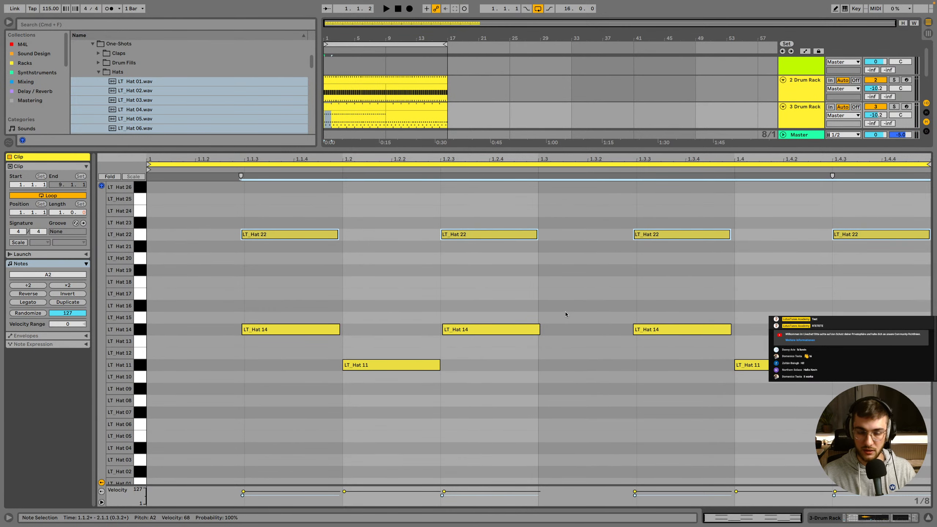
pyautogui.press('Up')
pyautogui.press('Up')
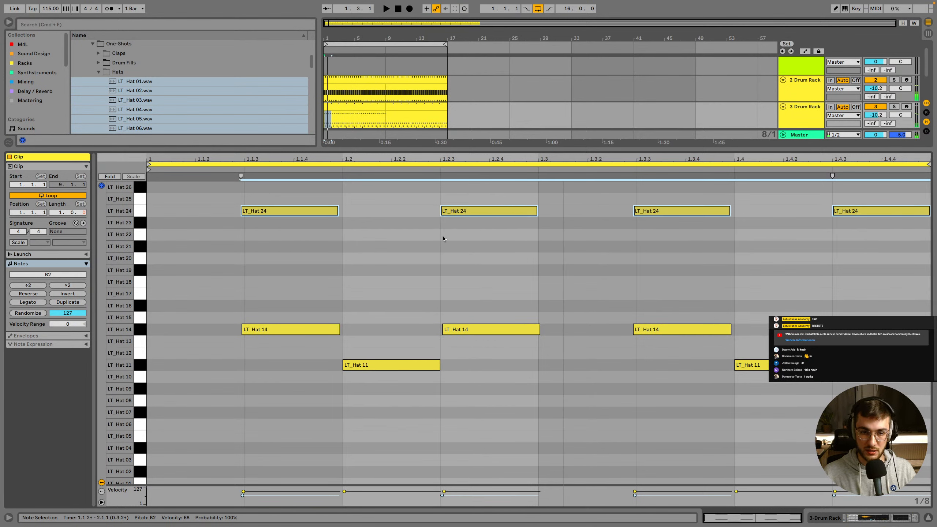
# Lower the velocity of the four LT_Hat 24 notes well below the LT_Hat 14 notes during playback
pyautogui.moveTo(267, 241); pyautogui.dragTo(865, 185)
pyautogui.moveTo(873, 288); pyautogui.dragTo(314, 337)
pyautogui.moveTo(332, 257); pyautogui.dragTo(857, 204)
pyautogui.press('space')
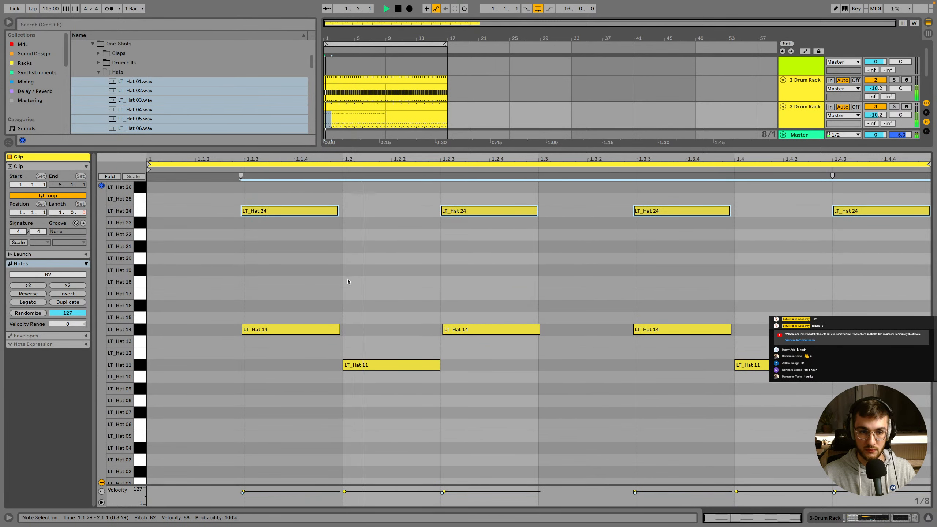
pyautogui.moveTo(284, 244); pyautogui.dragTo(855, 234)
# Consolidate the first hat clip's looped bar into one unlooped eight-bar clip spanning 1.1.1 to 9.1.1
pyautogui.click(365, 104)
pyautogui.keyDown('shift'); pyautogui.click(439, 110); pyautogui.keyUp('shift')
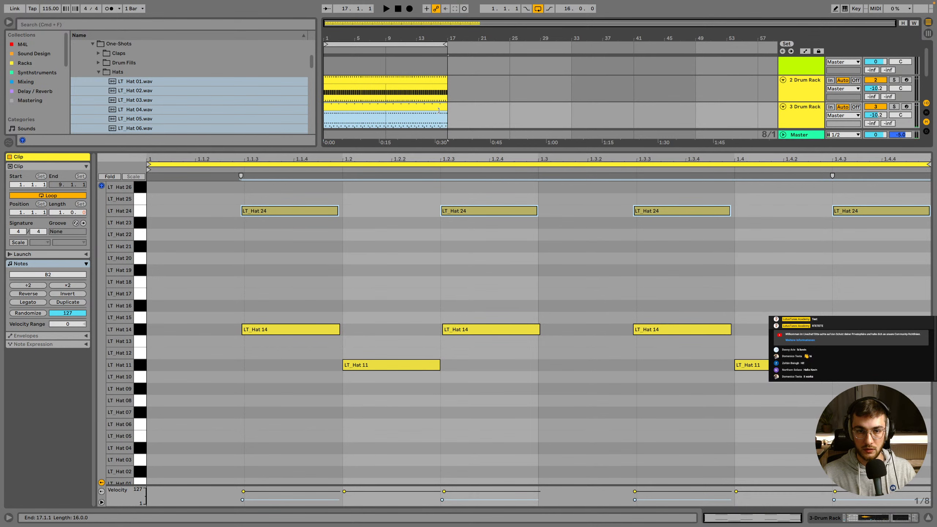
pyautogui.click(409, 105)
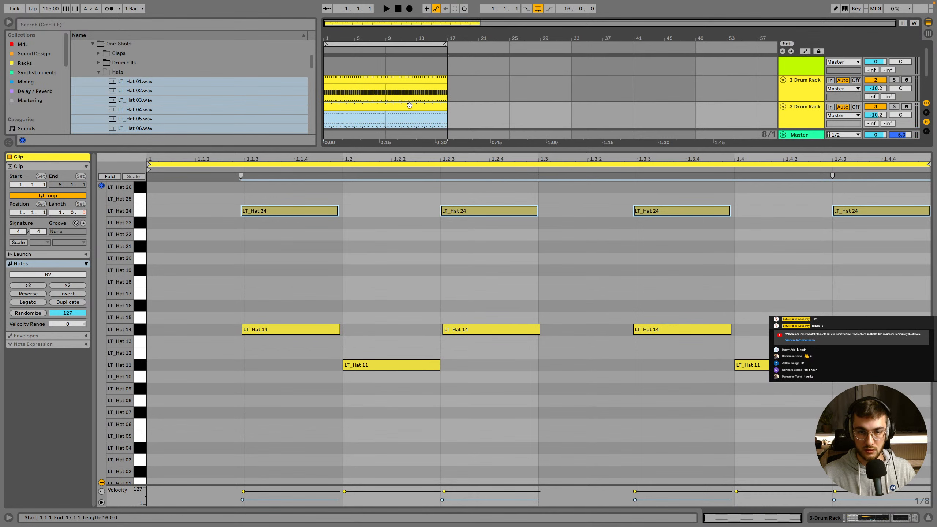
pyautogui.click(377, 106)
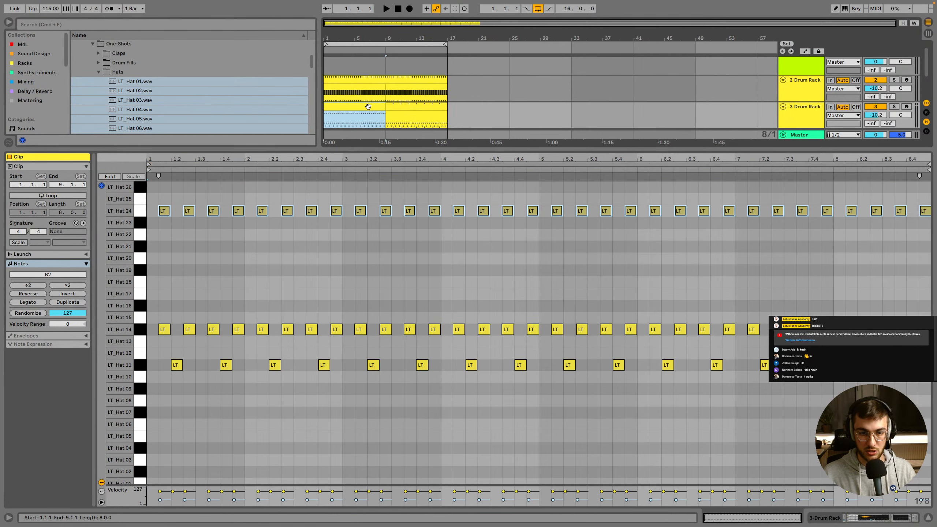
# Set the note grid to 1/16 and add a short LT_Hat 24 note at 1.2.2
pyautogui.click(399, 264)
pyautogui.moveTo(216, 161)
pyautogui.mouseDown()
pyautogui.moveTo(226, 181)
pyautogui.moveTo(249, 160)
pyautogui.mouseUp()
pyautogui.moveTo(166, 159); pyautogui.dragTo(170, 170)
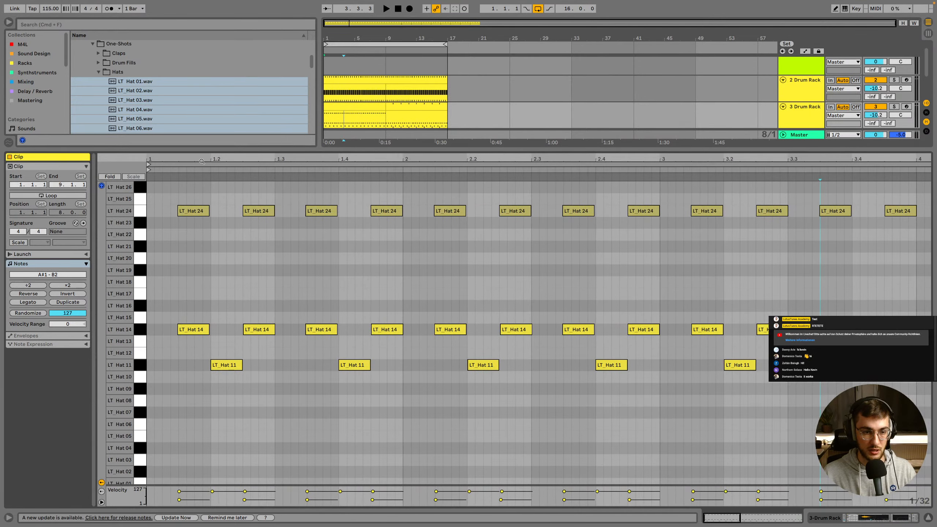
pyautogui.rightClick(235, 245)
pyautogui.click(301, 376)
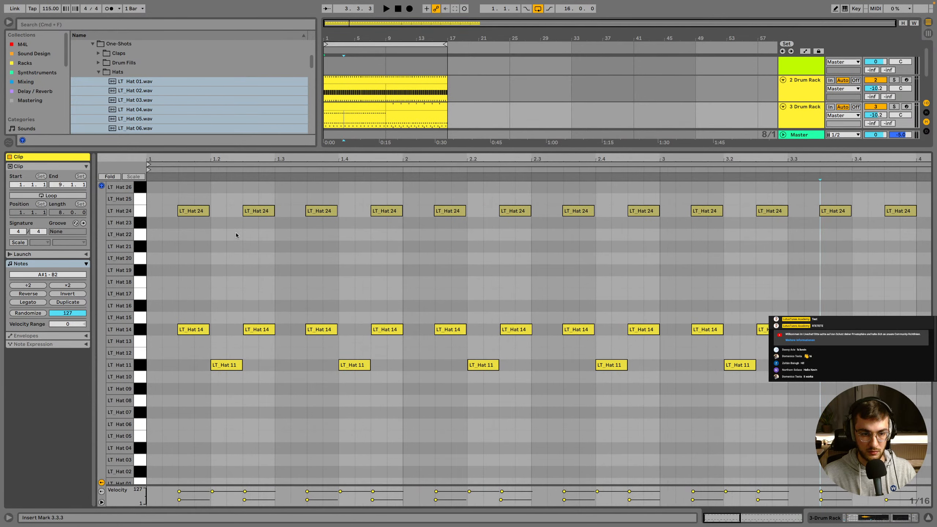
pyautogui.doubleClick(235, 211)
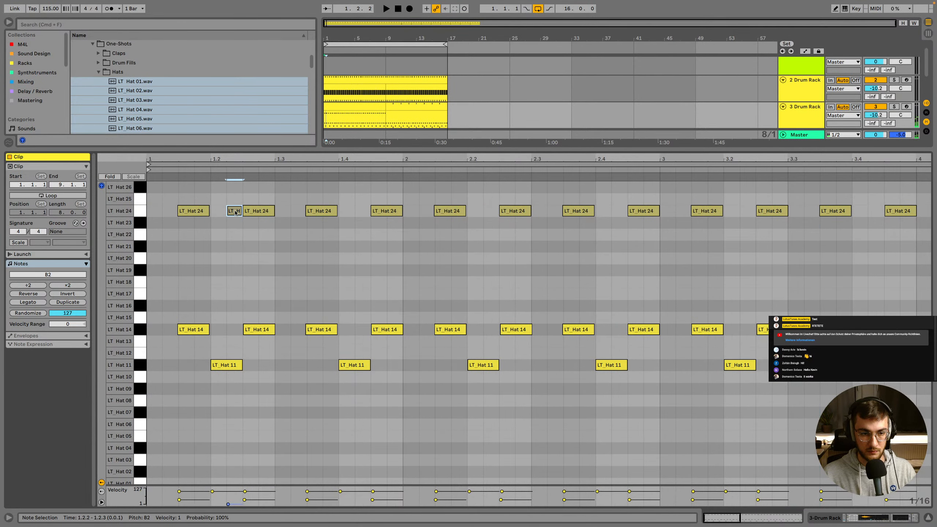
# Move the short LT_Hat 24 note at 1.2.2 to LT_Hat 23 at 2.1.2, trying other positions during playback
pyautogui.moveTo(235, 212); pyautogui.dragTo(298, 238)
pyautogui.press('space')
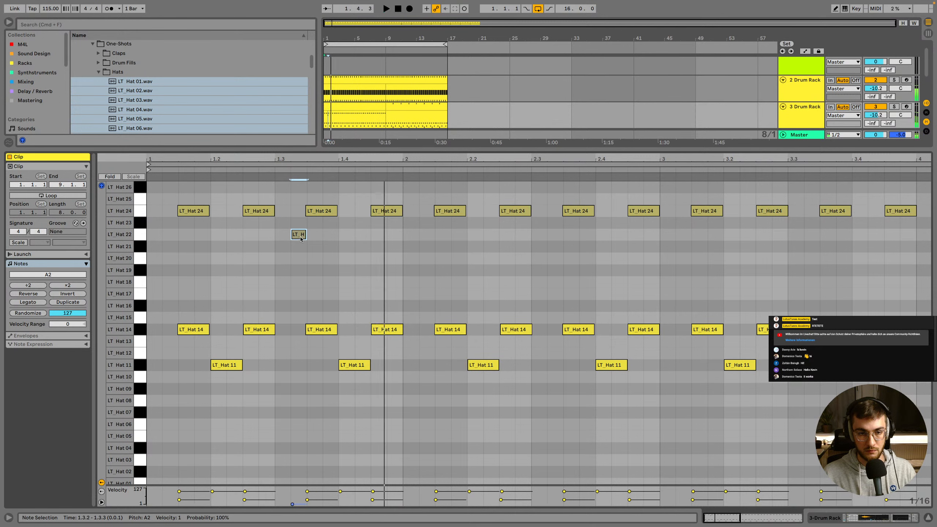
pyautogui.moveTo(301, 239); pyautogui.dragTo(367, 240)
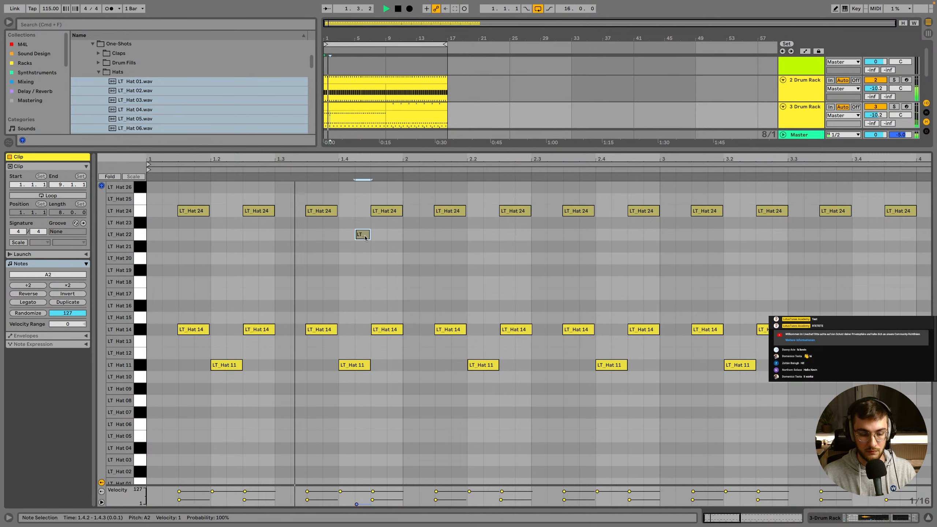
pyautogui.press('space')
pyautogui.moveTo(363, 238); pyautogui.dragTo(430, 220)
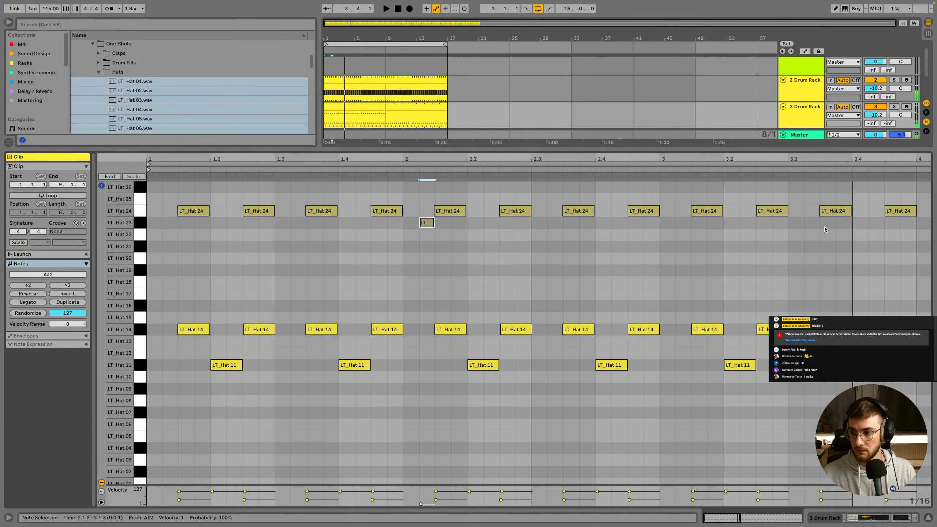
# Add a second short LT_Hat 23 note near the end of bar 3 and place it at 3.4.2
pyautogui.doubleClick(862, 228)
pyautogui.click(761, 243)
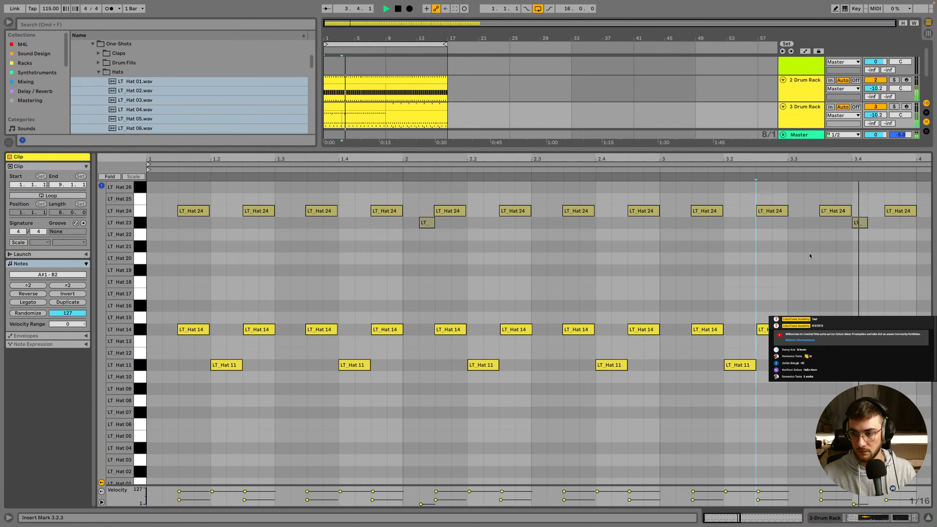
pyautogui.moveTo(849, 231); pyautogui.dragTo(865, 240)
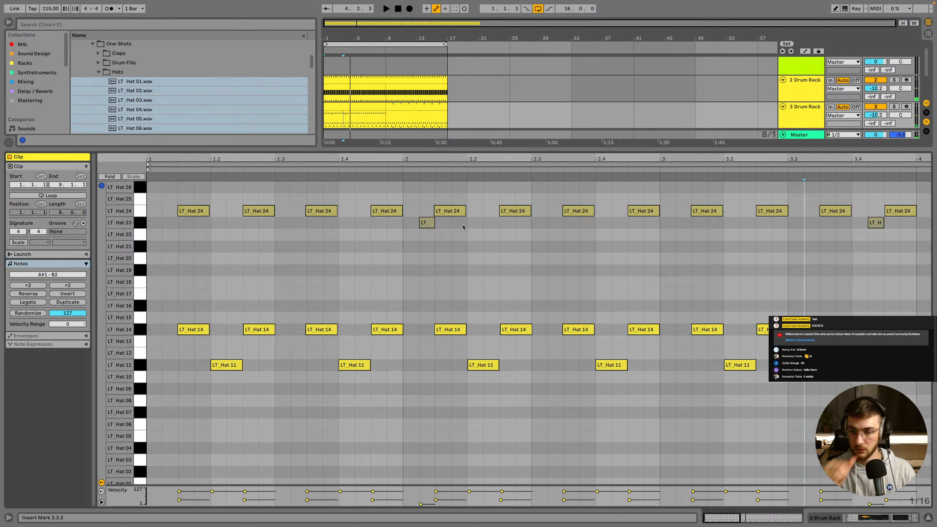
pyautogui.scroll(-1, 209, 256)
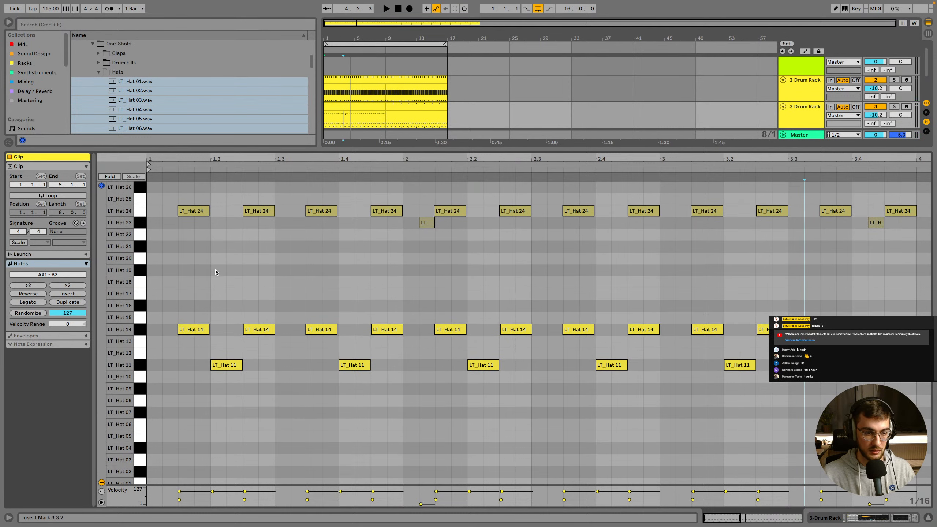
# Add a short LT_Hat 20 note at 1.1.3 and nudge it slightly ahead of the grid line during playback
pyautogui.doubleClick(186, 254)
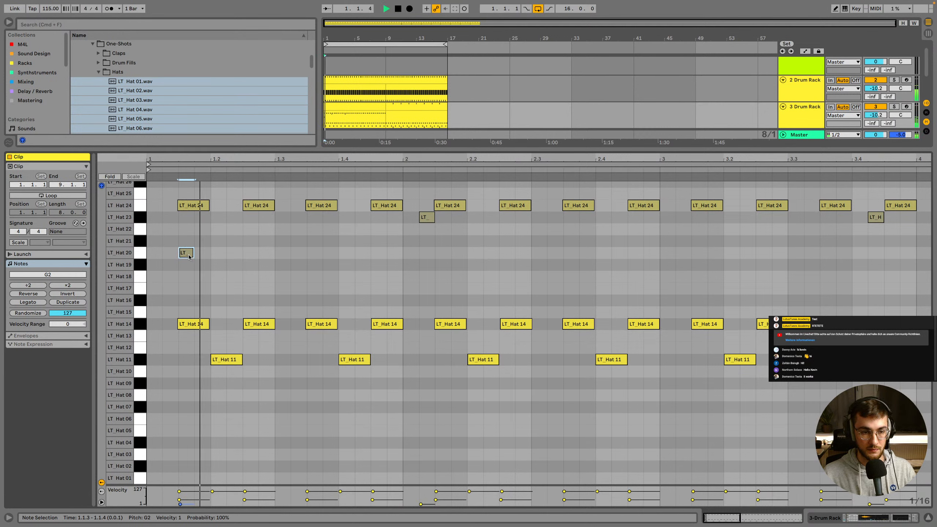
pyautogui.moveTo(189, 257); pyautogui.dragTo(185, 260)
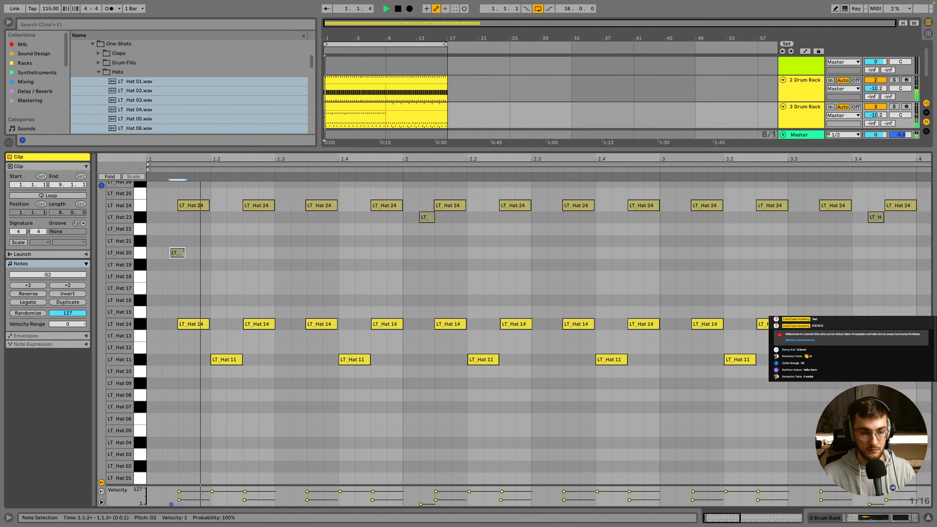
pyautogui.press('space')
pyautogui.moveTo(188, 261); pyautogui.dragTo(191, 261)
pyautogui.press('space')
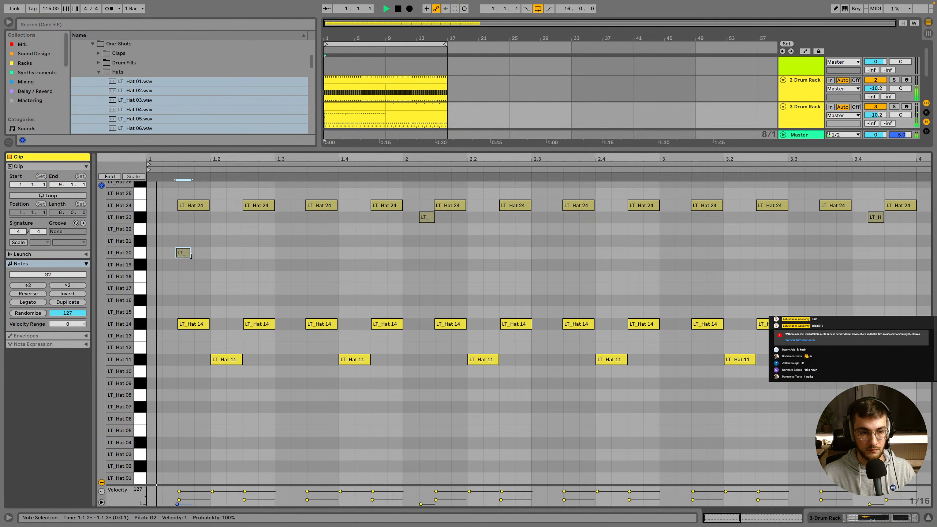
# Add a matching LT_Hat 20 note just before 1.2.3 and duplicate the pair across beats 3 and 4
pyautogui.doubleClick(246, 253)
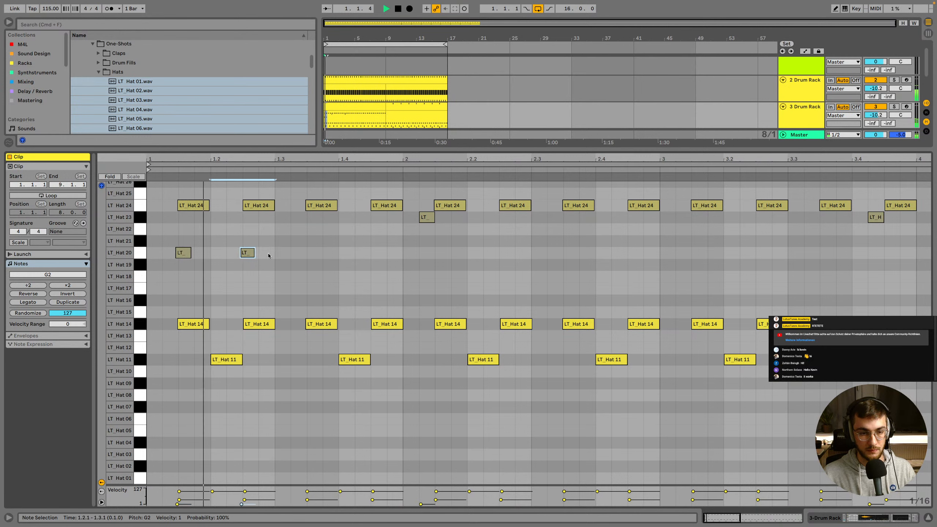
pyautogui.keyDown('shift'); pyautogui.click(184, 252); pyautogui.keyUp('shift')
pyautogui.hotkey('ctrl', 'd')
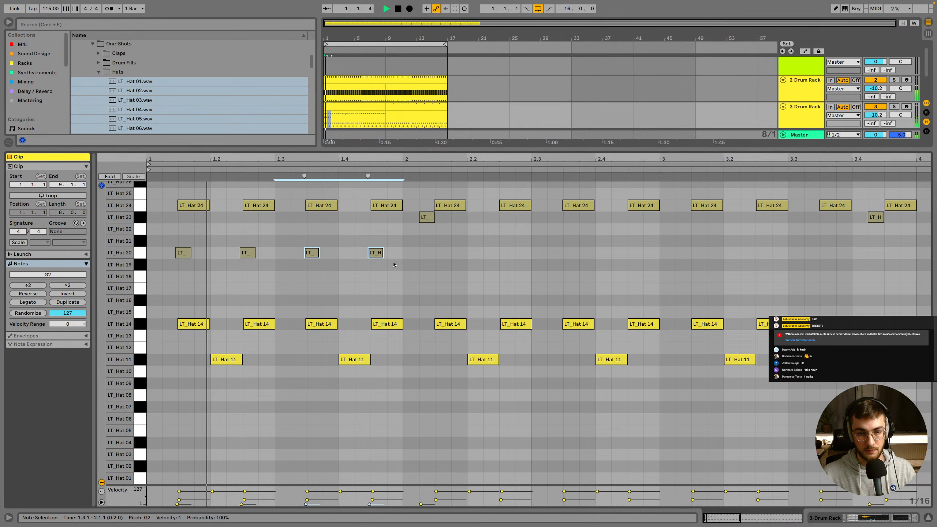
# Nudge the second LT_Hat 20 note slightly earlier and duplicate the first two notes over beats 3 and 4 again
pyautogui.click(248, 253)
pyautogui.press('space')
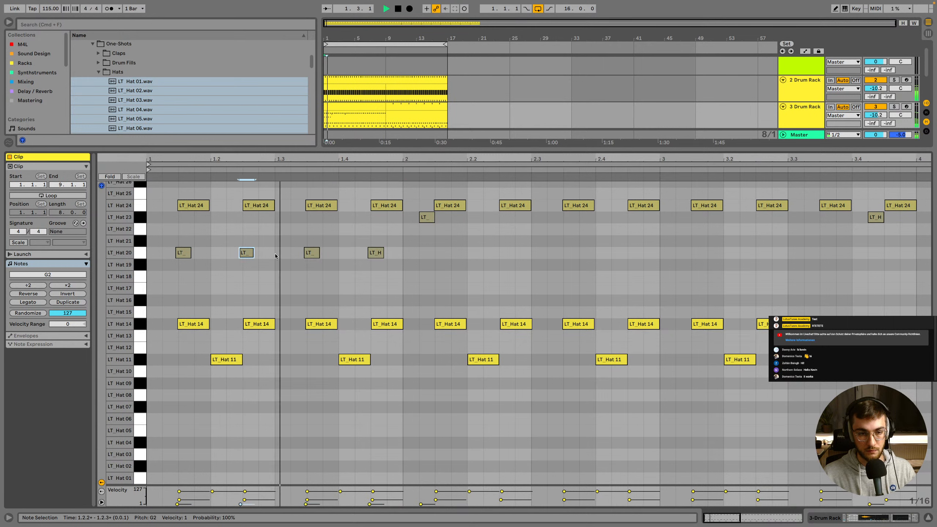
pyautogui.press('space')
pyautogui.moveTo(277, 259); pyautogui.dragTo(156, 249)
pyautogui.press('super+d')
pyautogui.press('space')
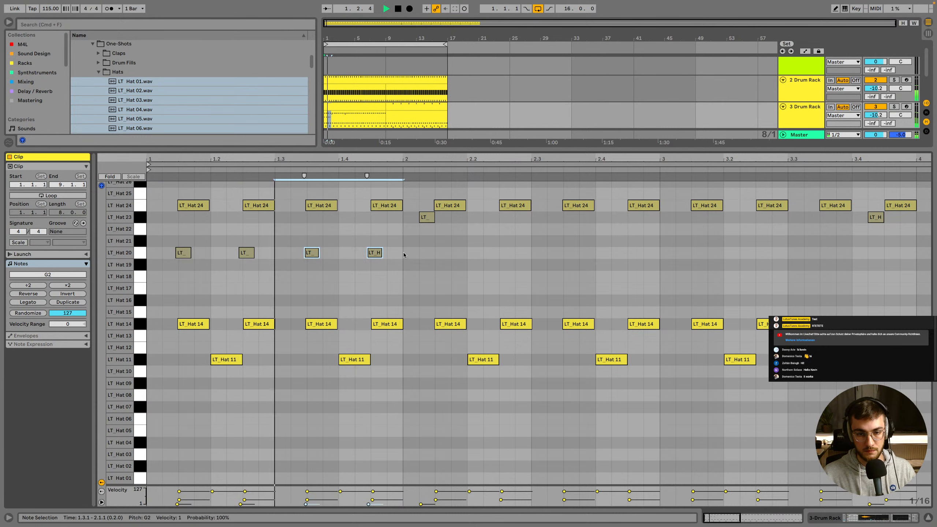
# Duplicate the first bar's four LT_Hat 20 notes bar by bar until they fill the clip up to 9.1.1
pyautogui.moveTo(403, 258); pyautogui.dragTo(154, 248)
pyautogui.press('super+d')
pyautogui.press('super+d')
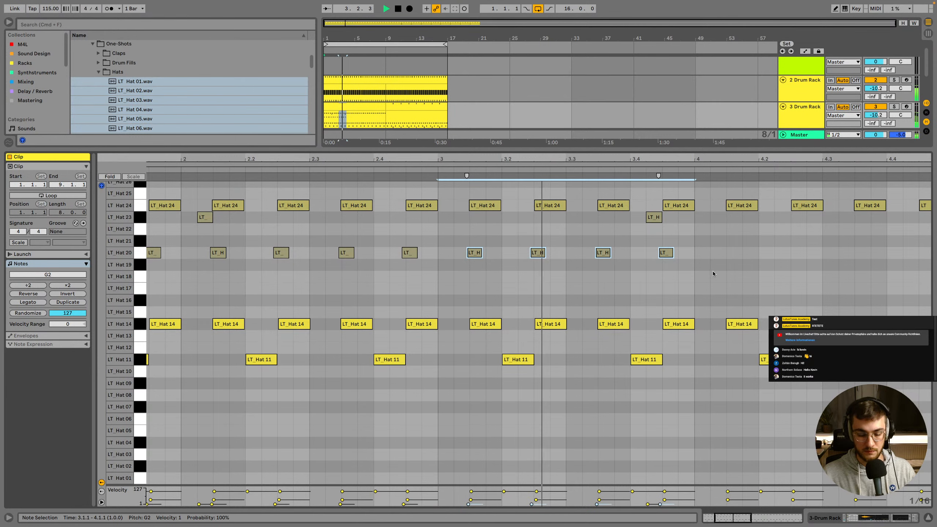
pyautogui.press('super+d')
pyautogui.moveTo(656, 159); pyautogui.dragTo(656, 126)
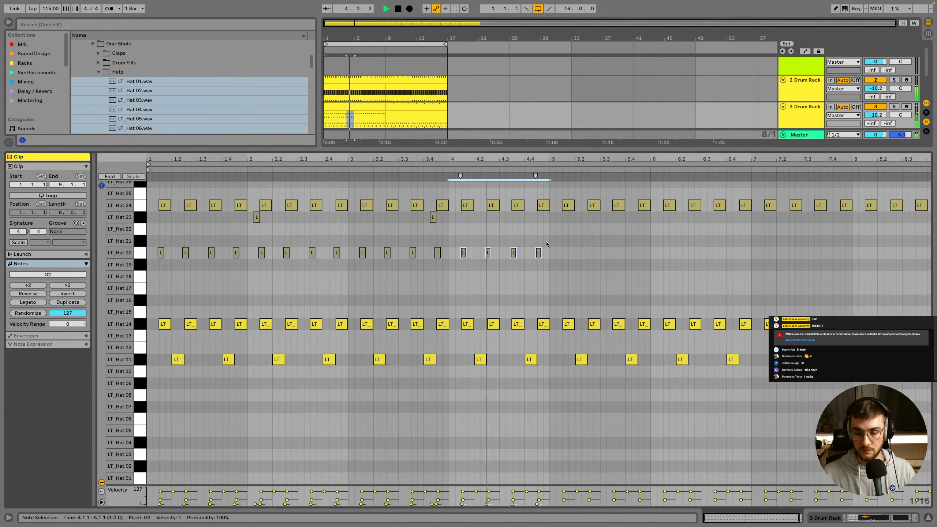
pyautogui.press('super+d')
pyautogui.press('super+d')
pyautogui.press('super+d')
pyautogui.press('super+d')
pyautogui.press('super+d')
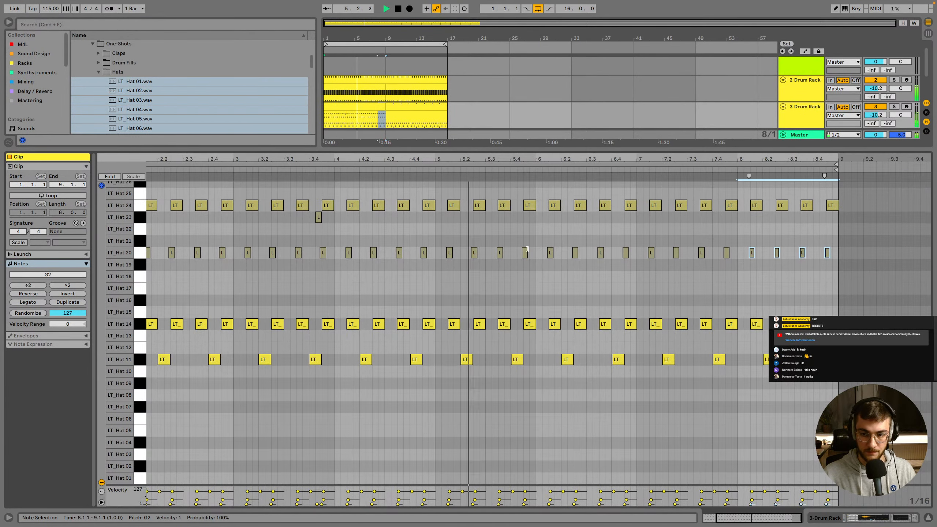
# Set the LT_Hat 20 sample's fade-in to 19.7 ms and fade-out to 39.3 ms, and trim its end to just after the peak
pyautogui.hotkey('shift', 'Tab')
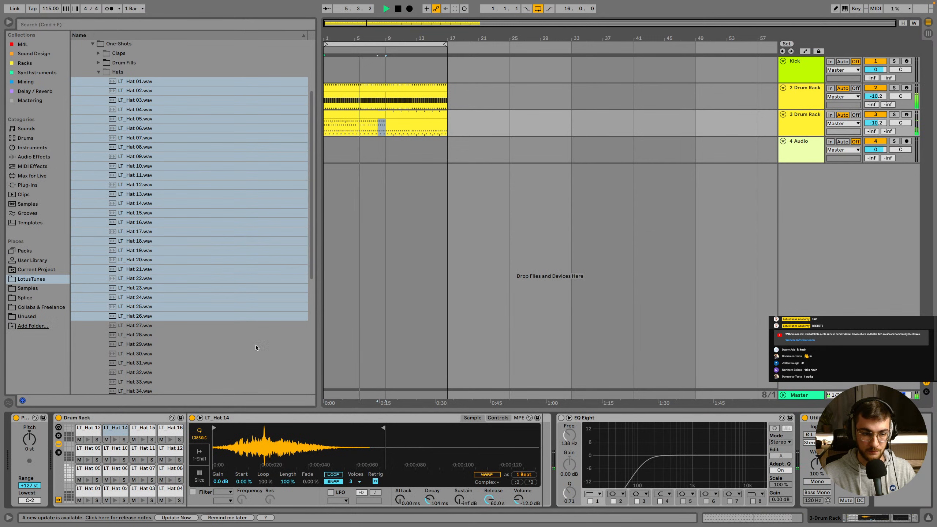
pyautogui.click(143, 461)
pyautogui.press('space')
pyautogui.press('space')
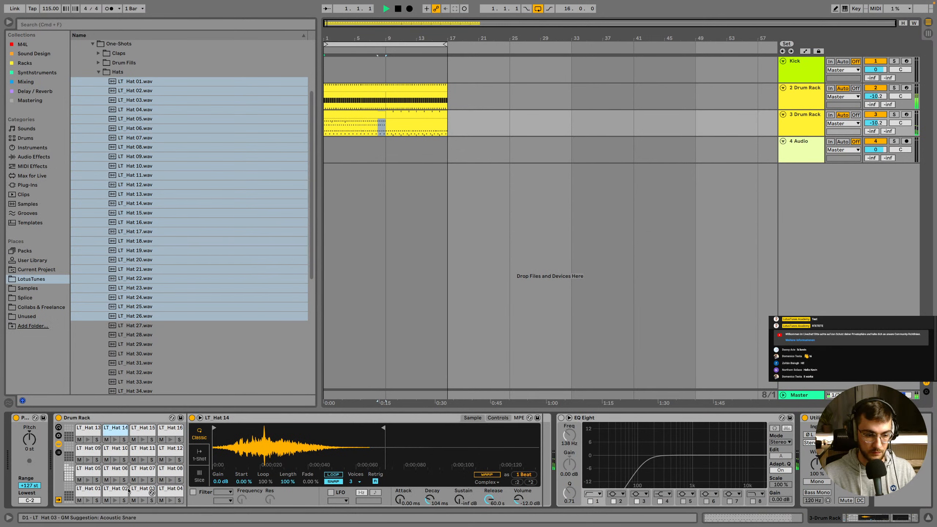
pyautogui.click(70, 468)
pyautogui.press('space')
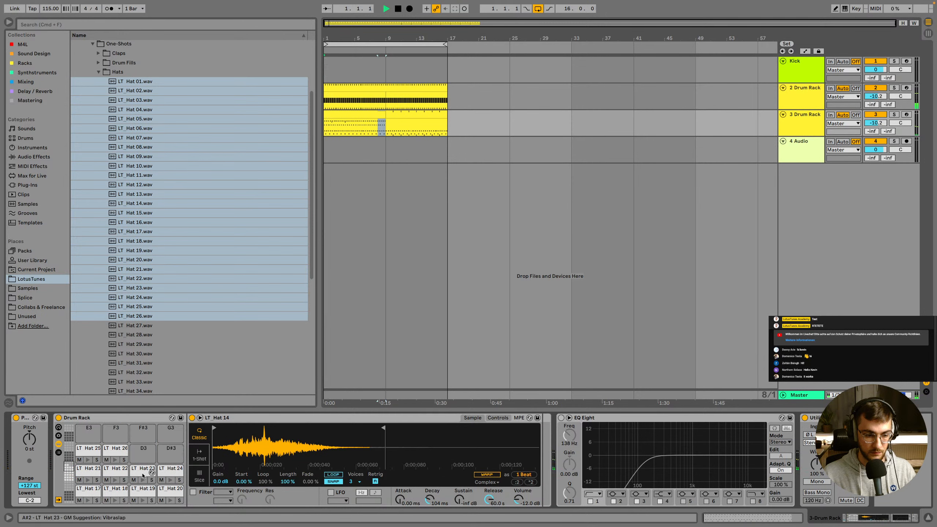
pyautogui.click(171, 502)
pyautogui.press('space')
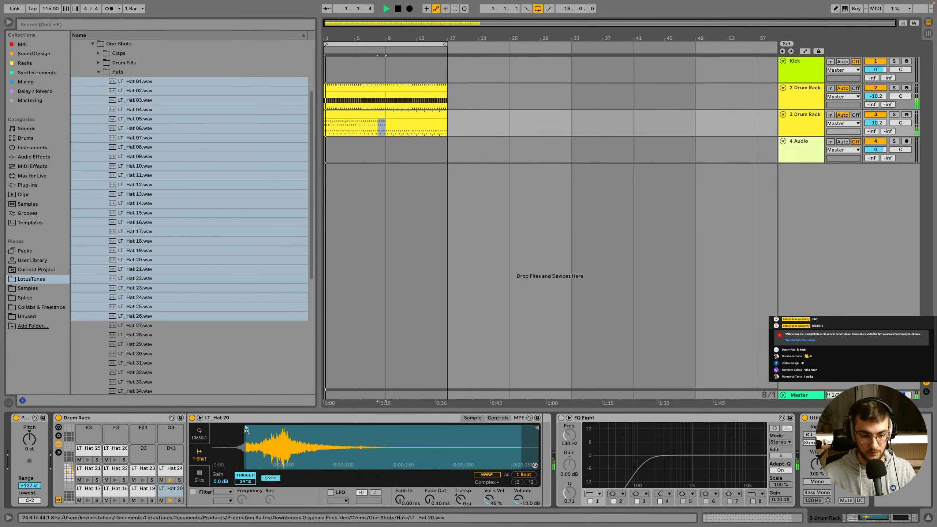
pyautogui.moveTo(400, 499); pyautogui.dragTo(430, 473)
pyautogui.moveTo(534, 429); pyautogui.dragTo(315, 429)
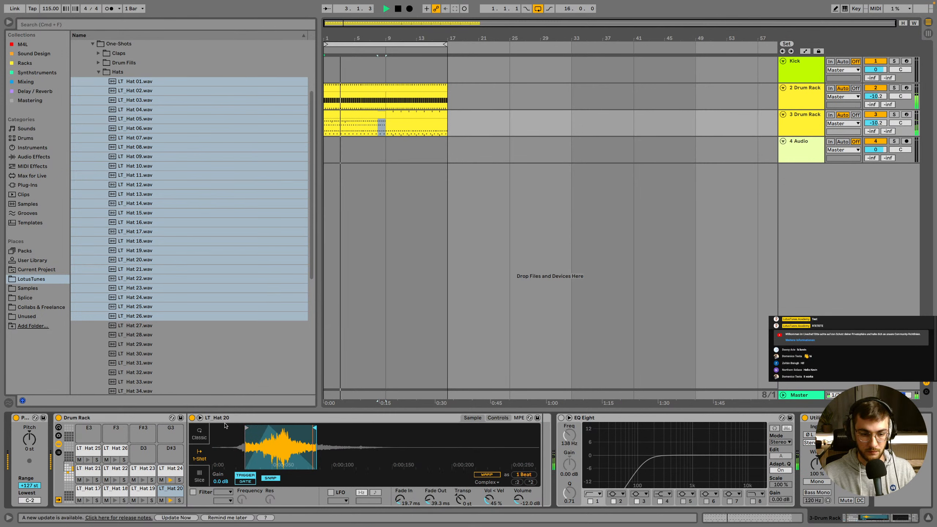
# Select the LT_Hat 20 notes in the first hat clip and nudge them slightly later, closer to the LT_Hat 14 notes
pyautogui.keyDown('shift'); pyautogui.click(344, 130); pyautogui.keyUp('shift')
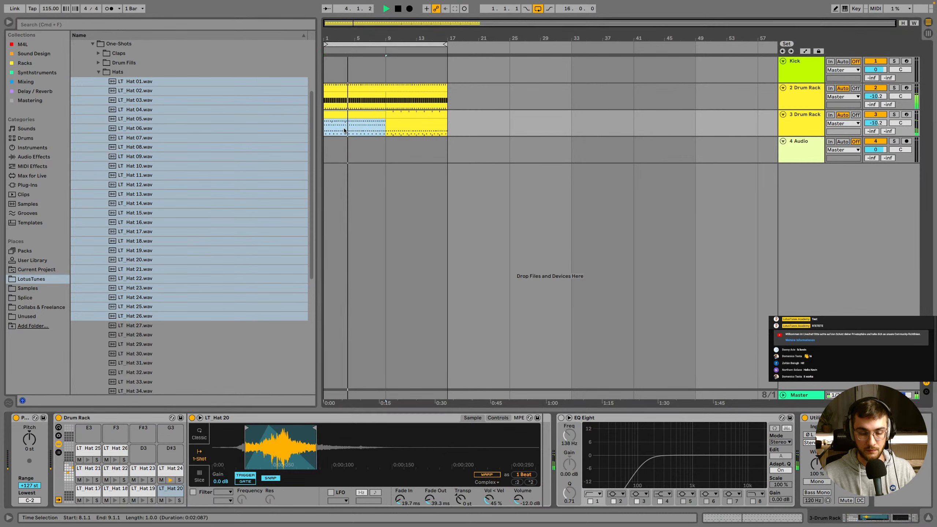
pyautogui.doubleClick(364, 108)
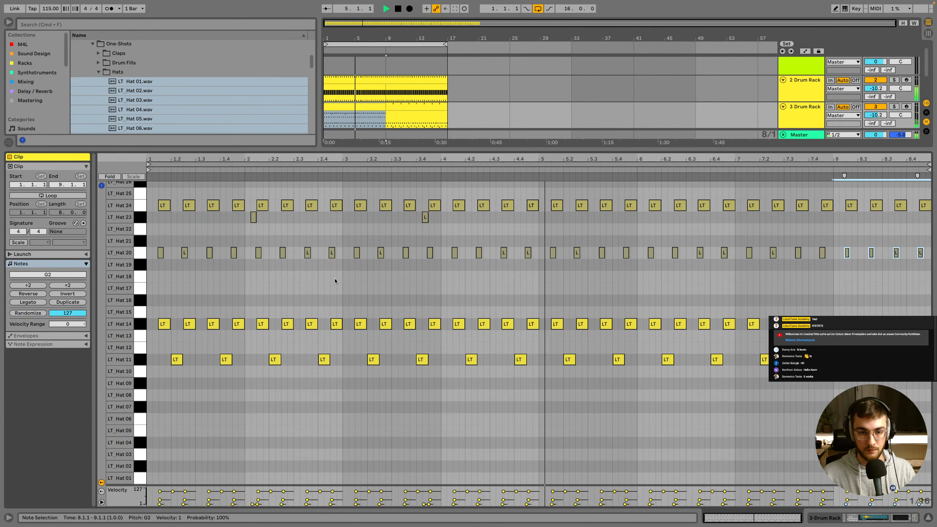
pyautogui.moveTo(158, 242); pyautogui.dragTo(934, 273)
pyautogui.moveTo(178, 159); pyautogui.dragTo(181, 184)
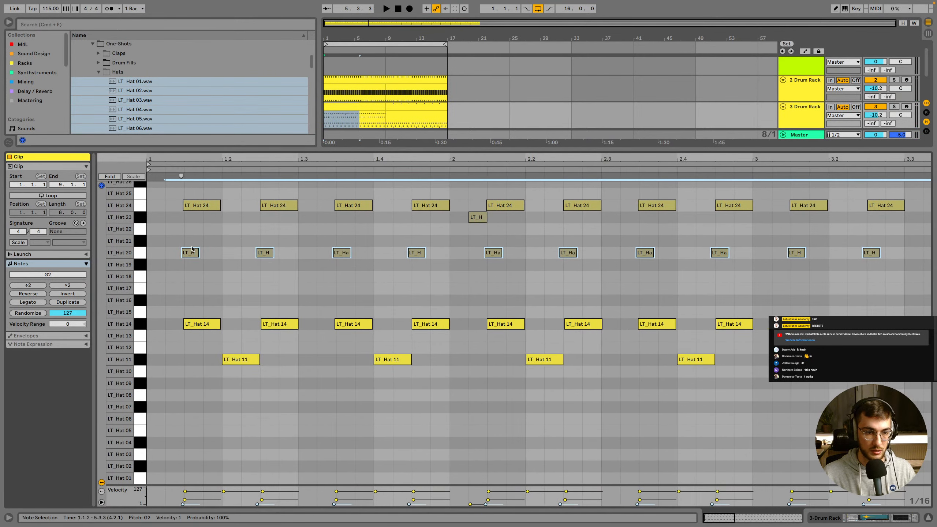
pyautogui.click(193, 254)
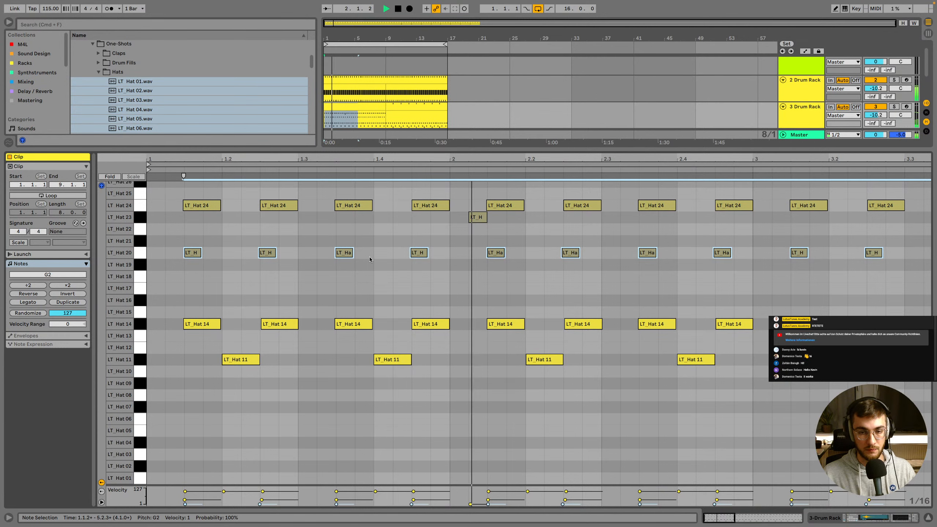
# Duplicate the edited eight-bar hat clip over 9.1.1 to 17.1.1 and collapse the Hats sample folder
pyautogui.hotkey('shift', 'Tab')
pyautogui.click(374, 115)
pyautogui.press('super+d')
pyautogui.click(368, 114)
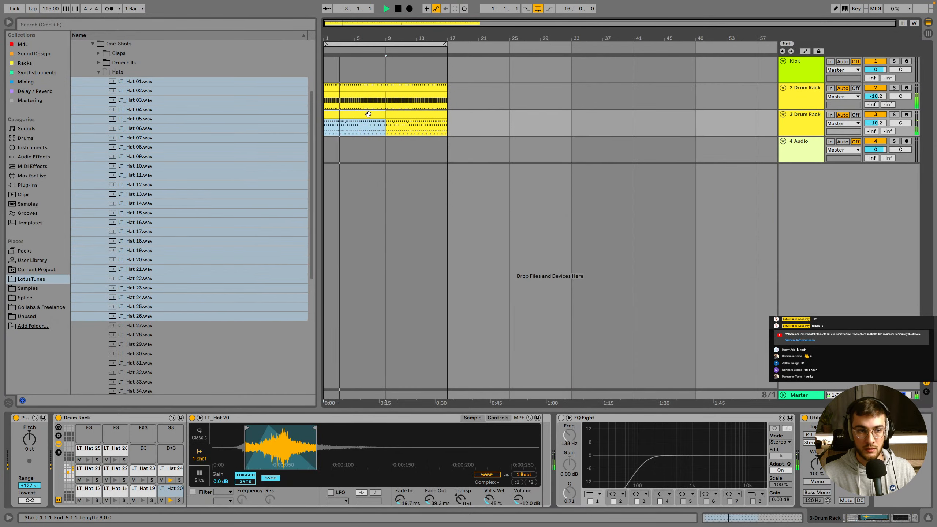
pyautogui.click(99, 72)
pyautogui.click(373, 154)
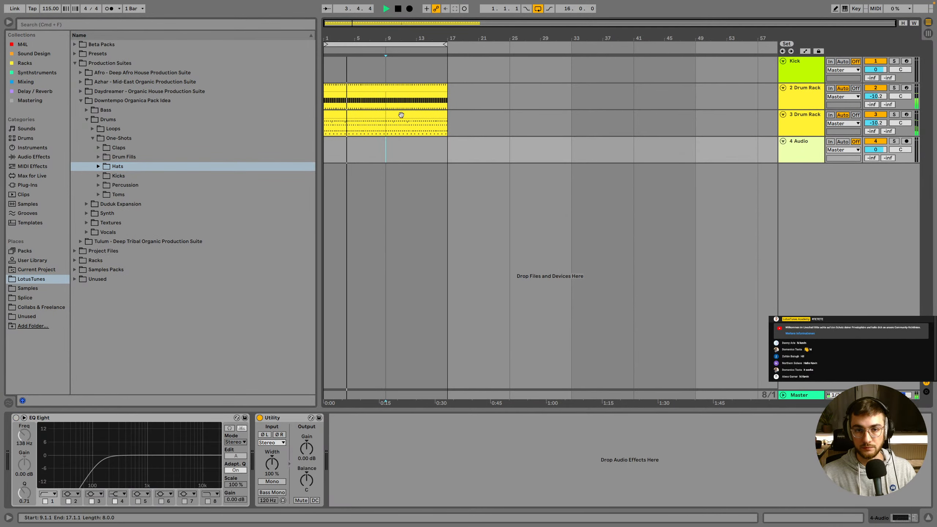
# Raise the hat Drum Rack track's volume slightly and set the kick Drum Rack track's volume to -15.8 dB
pyautogui.click(794, 134)
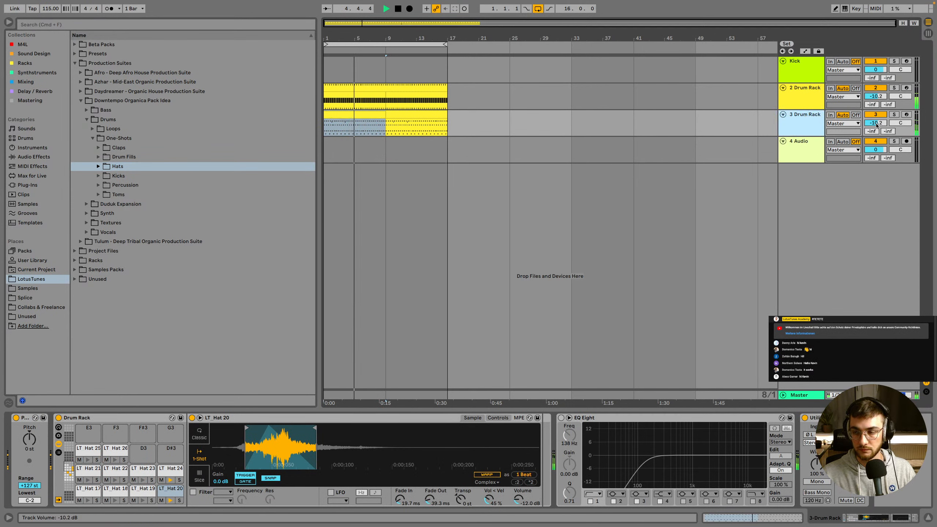
pyautogui.moveTo(876, 125); pyautogui.dragTo(877, 129)
pyautogui.moveTo(876, 96); pyautogui.dragTo(876, 106)
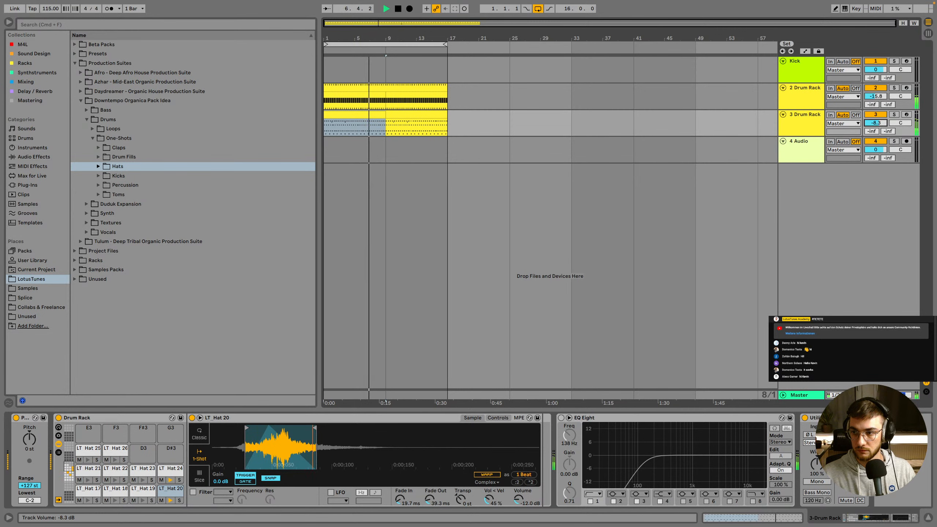
pyautogui.click(804, 94)
pyautogui.click(376, 88)
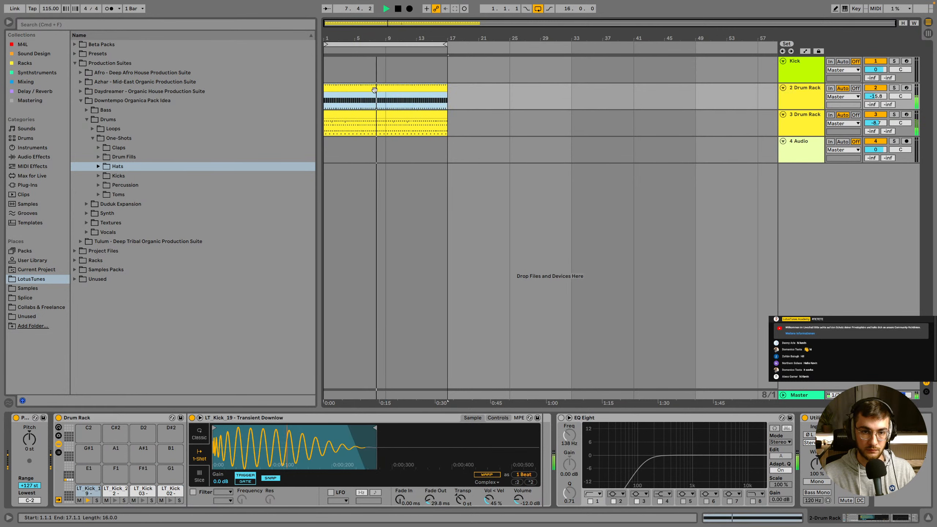
# Quantize the start of all notes in the first hat clip to 1/16 with an amount of 23 % and play the result
pyautogui.doubleClick(365, 116)
pyautogui.press('space')
pyautogui.click(290, 302)
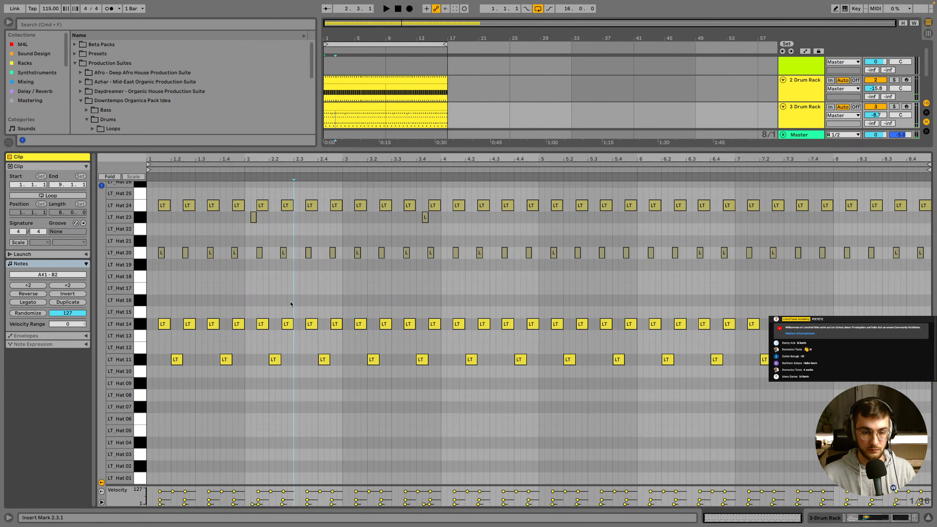
pyautogui.press('super+a')
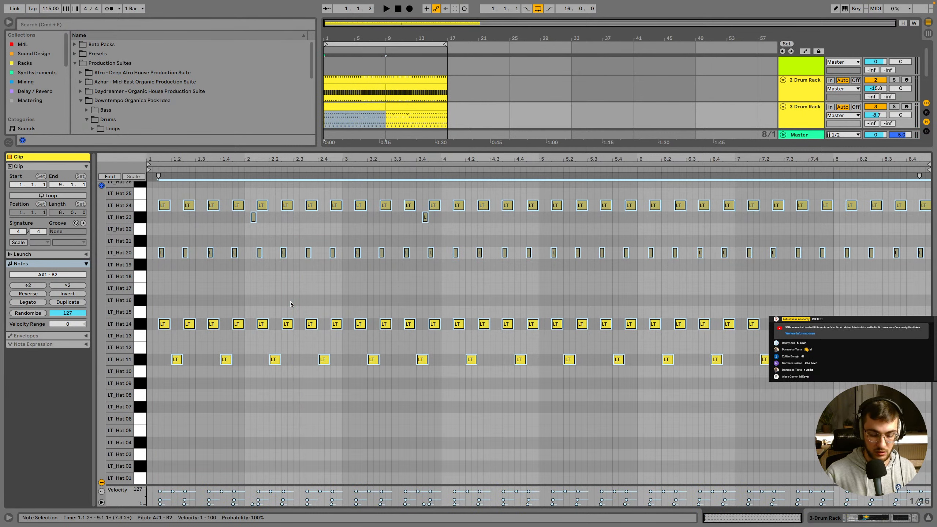
pyautogui.press('super+shift+u')
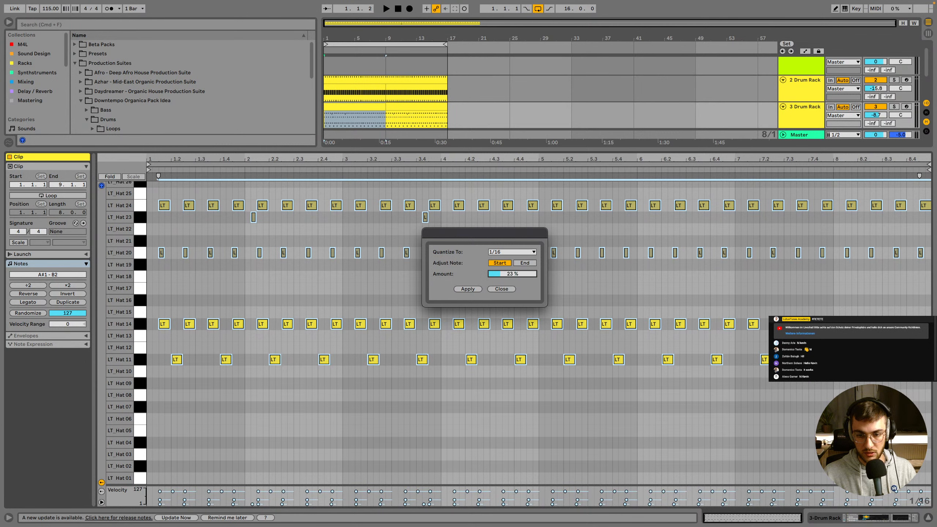
pyautogui.click(476, 290)
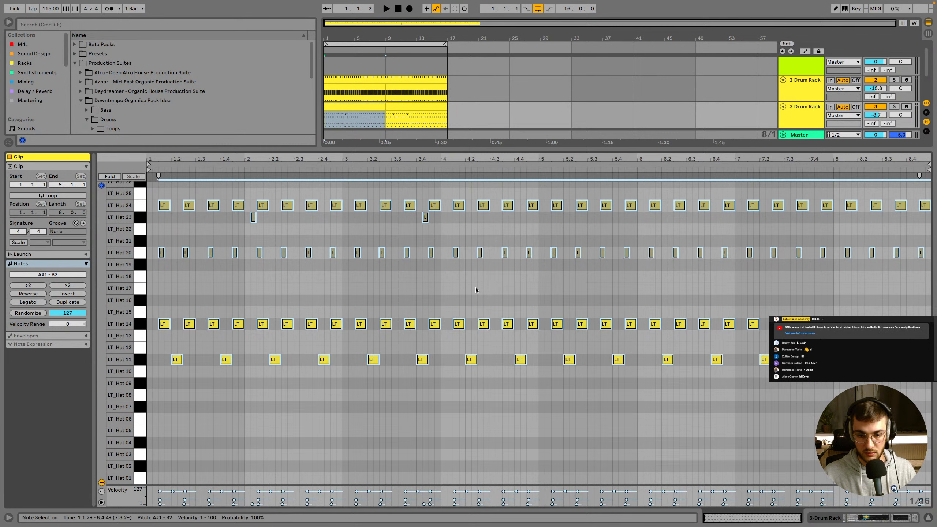
pyautogui.press('space')
pyautogui.click(322, 297)
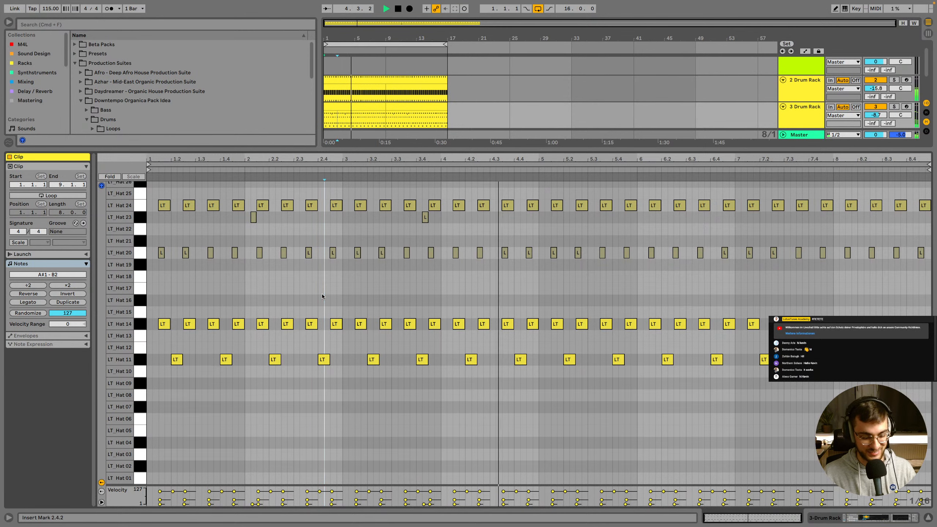
# Expand the Claps one-shots folder of the Downtempo Organica pack and preview LT_Clap 04.wav
pyautogui.hotkey('shift', 'Tab')
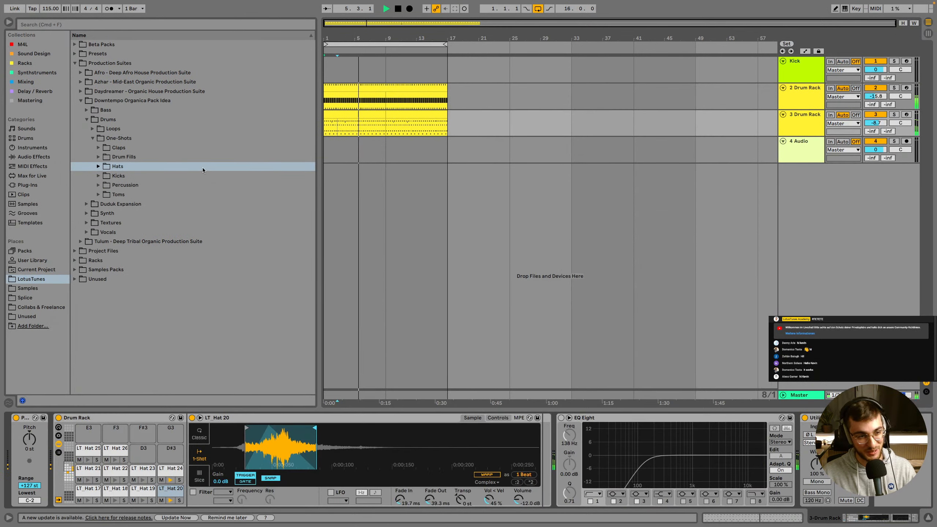
pyautogui.click(345, 150)
pyautogui.click(98, 147)
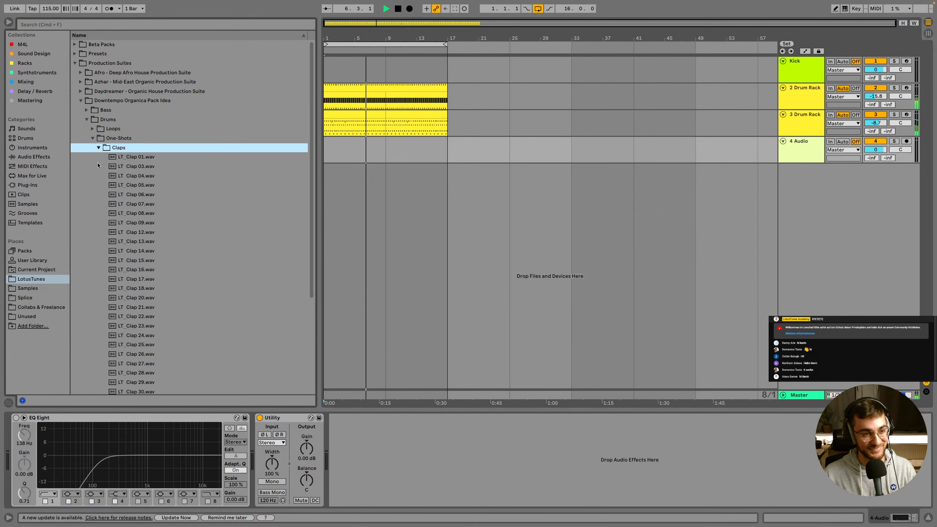
pyautogui.click(141, 176)
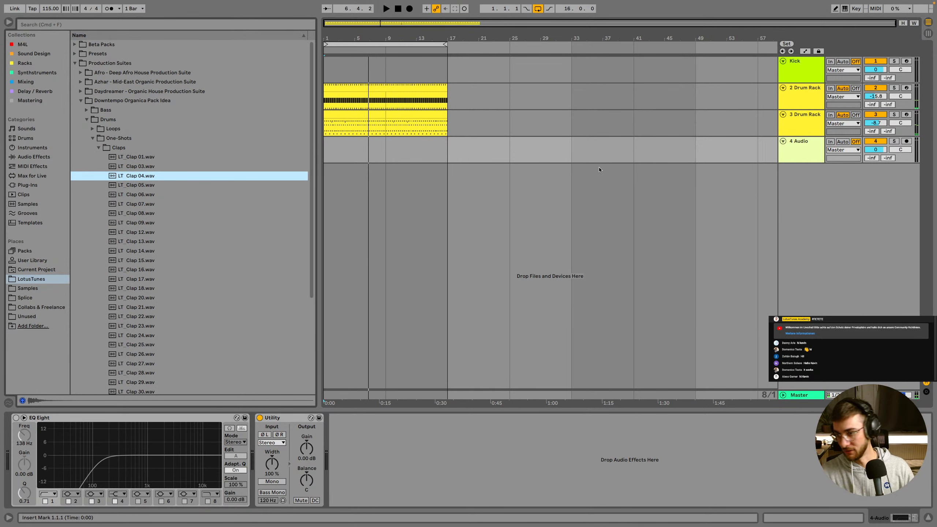
# Insert a MIDI track below the hat Drum Rack track and load LT_Clap 04.wav onto it as its instrument
pyautogui.click(799, 122)
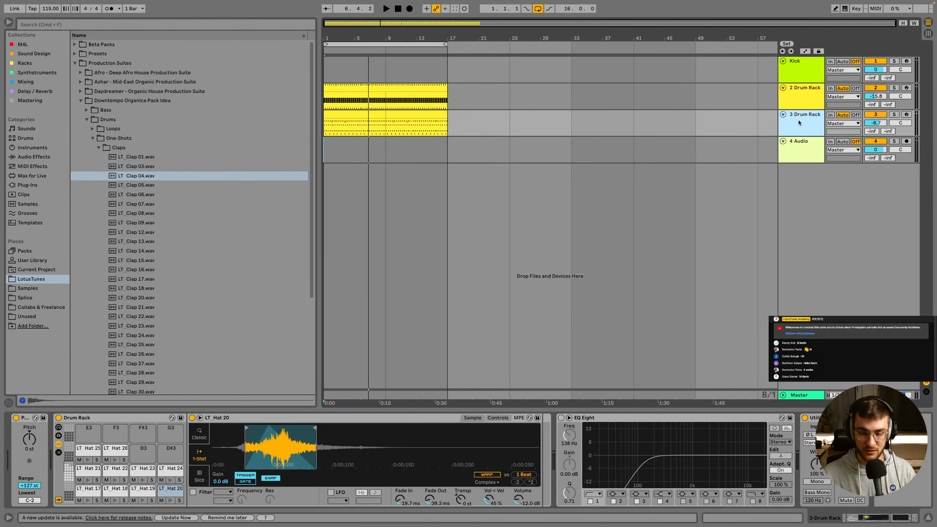
pyautogui.press('super+shift+t')
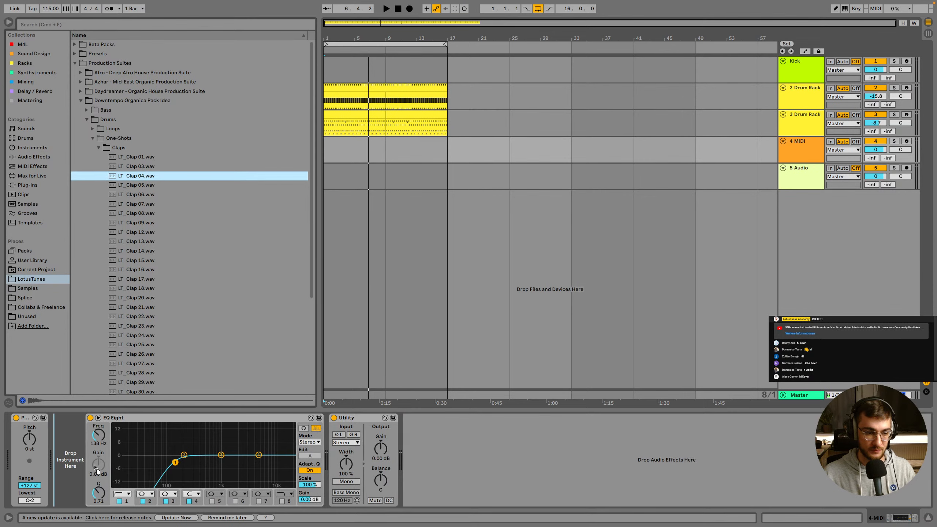
pyautogui.moveTo(94, 468); pyautogui.dragTo(94, 463)
# Create an eight-bar MIDI clip from 1.1.1 to 9.1.1 on the LT_Clap 04 track and set its grid to 1/4
pyautogui.click(328, 169)
pyautogui.doubleClick(329, 146)
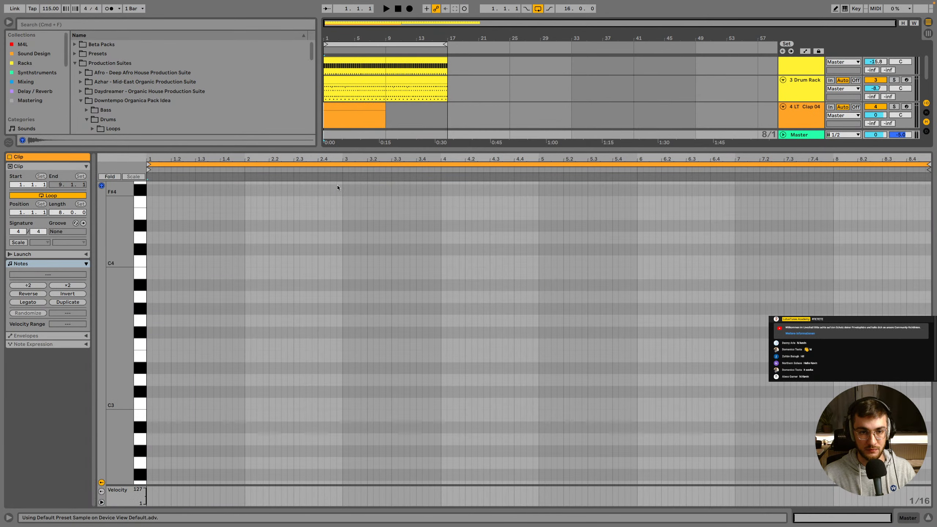
pyautogui.rightClick(202, 293)
pyautogui.click(247, 427)
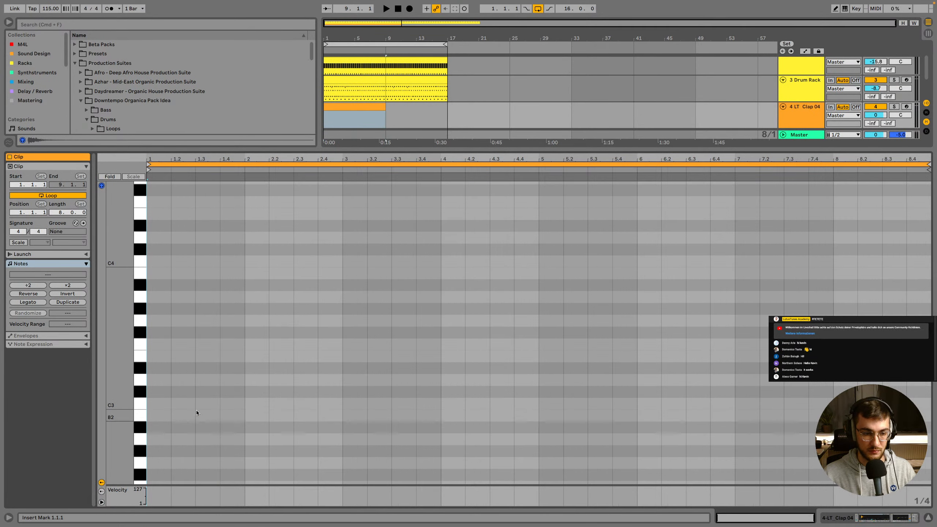
# Add a quarter-length C3 clap note at 1.2 and duplicate it to 1.4, checking the pattern in playback
pyautogui.doubleClick(189, 405)
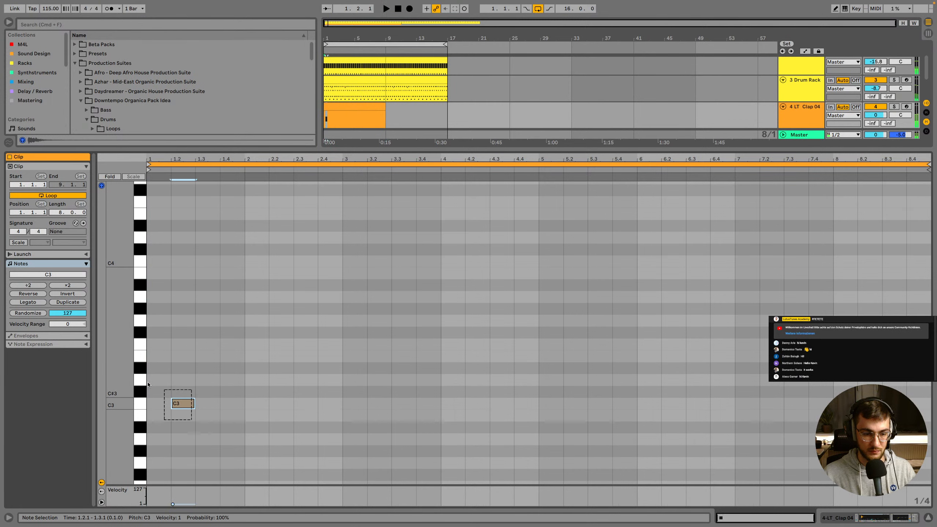
pyautogui.moveTo(147, 383); pyautogui.dragTo(147, 382)
pyautogui.press('super+d')
pyautogui.moveTo(192, 159); pyautogui.dragTo(235, 203)
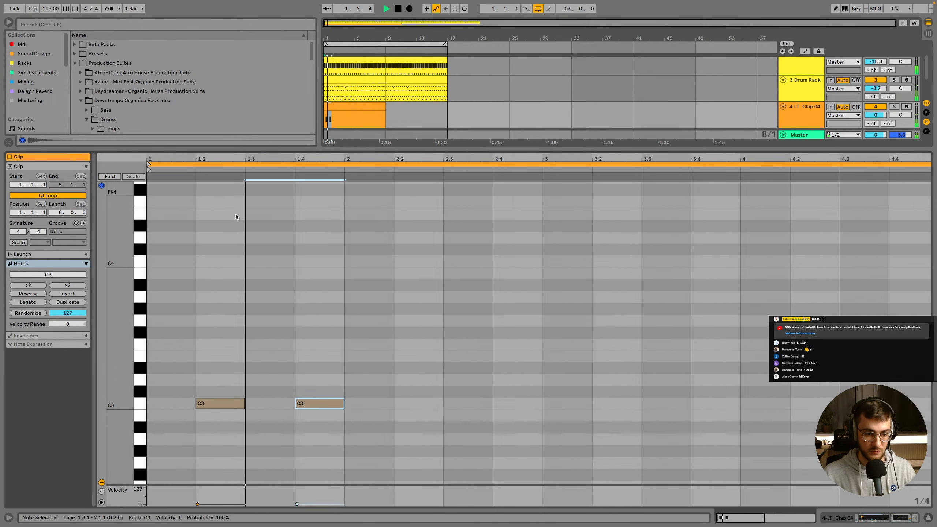
pyautogui.press('space')
# Nudge the two C3 clap notes slightly ahead of beats 1.2 and 1.4 and play the result
pyautogui.click(215, 406)
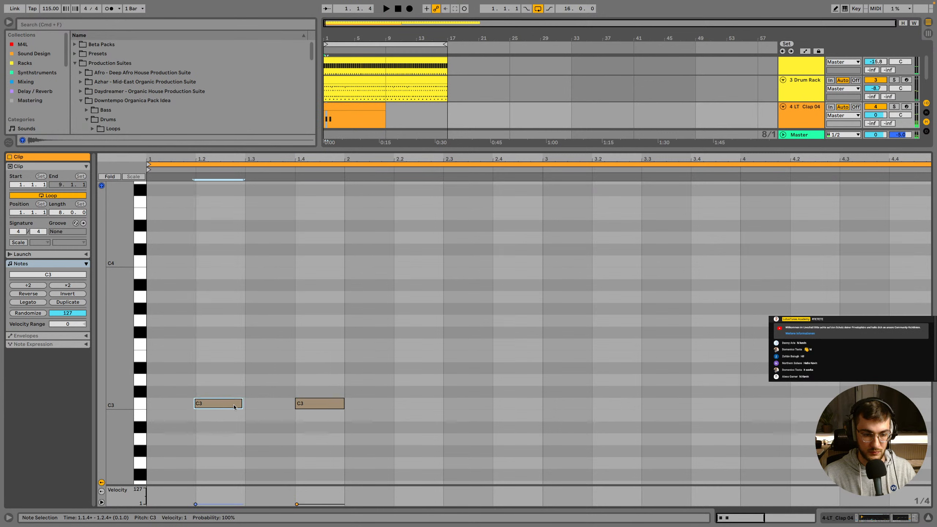
pyautogui.click(306, 403)
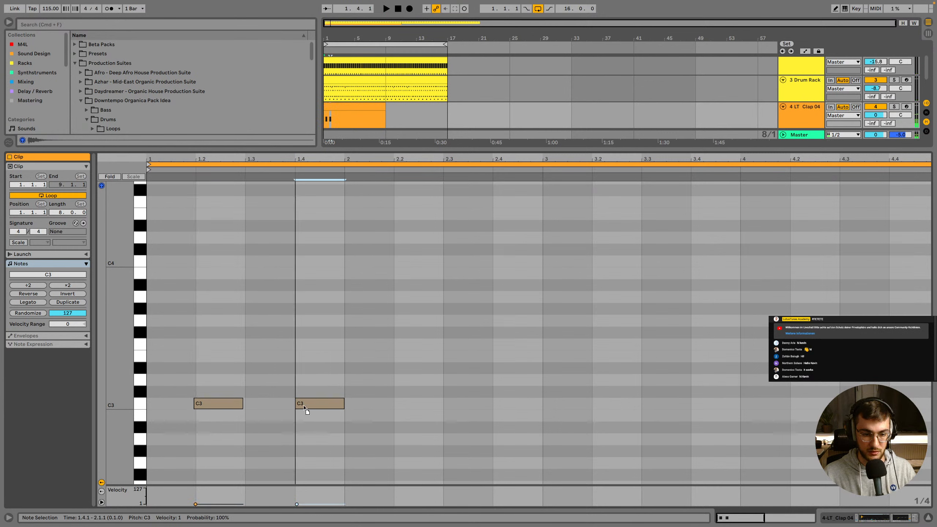
pyautogui.moveTo(301, 407); pyautogui.dragTo(306, 408)
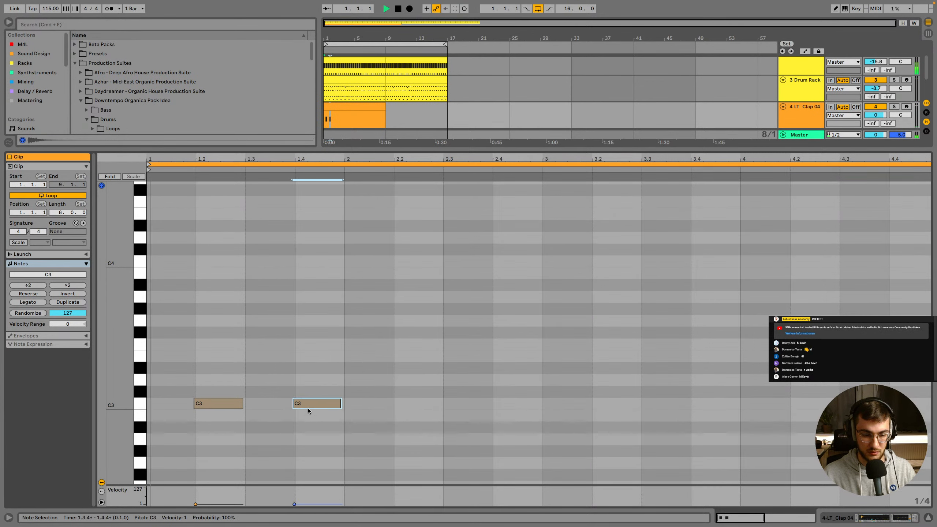
pyautogui.press('space')
# Fine-tune the starts of the two clap notes slightly later, closer to beats 1.2 and 1.4, while listening to the groove
pyautogui.click(216, 405)
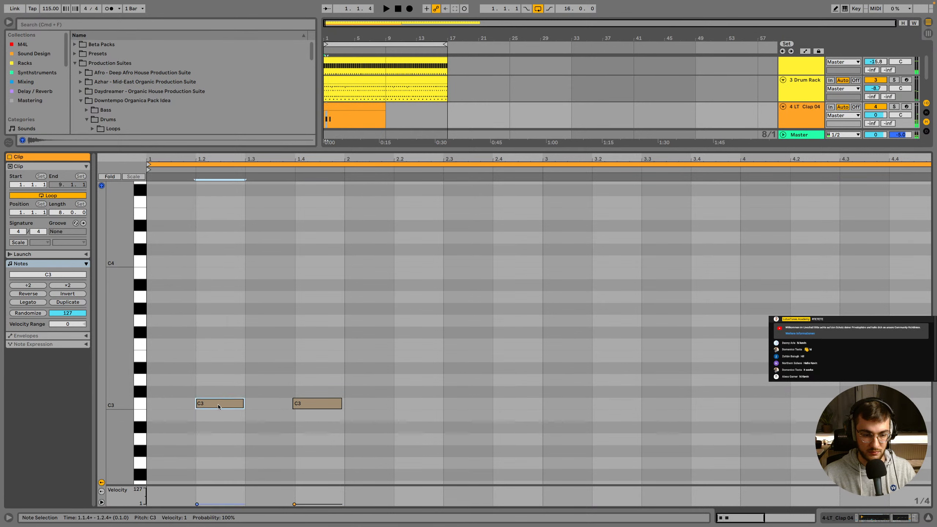
pyautogui.press('space')
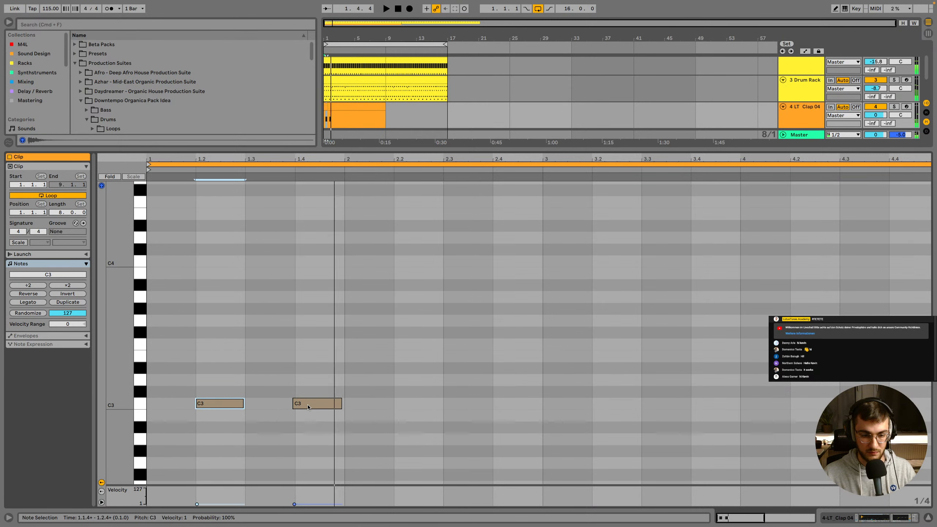
pyautogui.moveTo(308, 405); pyautogui.dragTo(312, 408)
pyautogui.press('space')
pyautogui.moveTo(294, 159); pyautogui.dragTo(294, 186)
pyautogui.press('space')
pyautogui.moveTo(312, 404); pyautogui.dragTo(314, 404)
pyautogui.press('space')
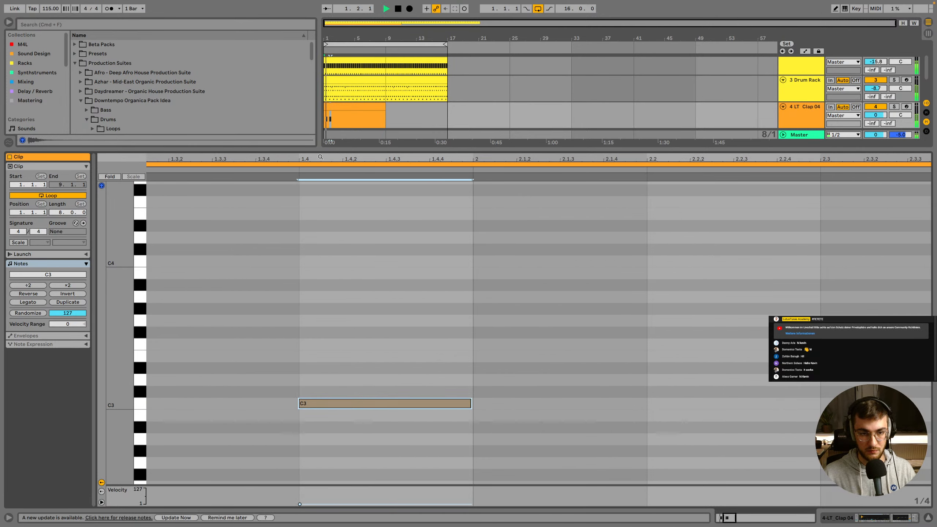
# Duplicate the first bar with its two clap notes into bar 2
pyautogui.moveTo(321, 157); pyautogui.dragTo(321, 122)
pyautogui.moveTo(242, 424); pyautogui.dragTo(157, 390)
pyautogui.press('space')
pyautogui.press('super+d')
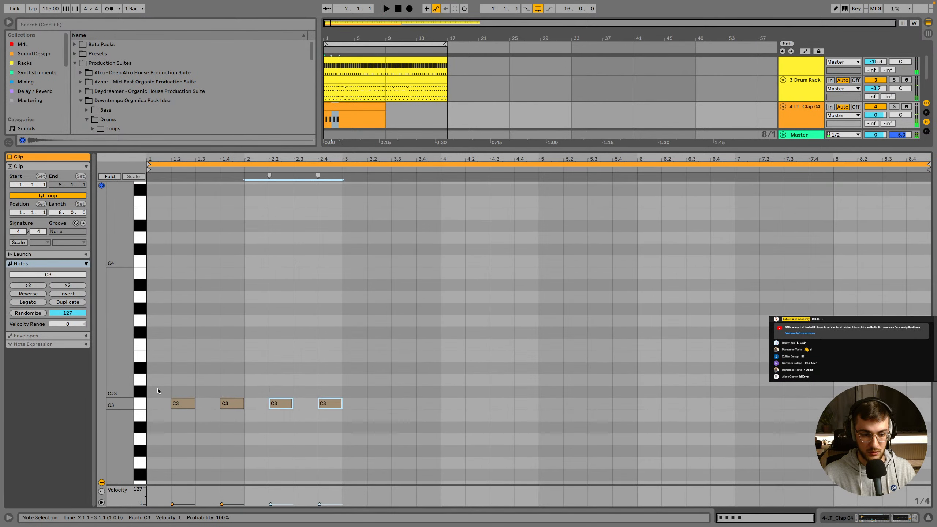
# Raise the velocity of the clap note at 2.2 to 15 and of the note at 2.4 to 11
pyautogui.click(264, 266)
pyautogui.moveTo(269, 160); pyautogui.dragTo(266, 182)
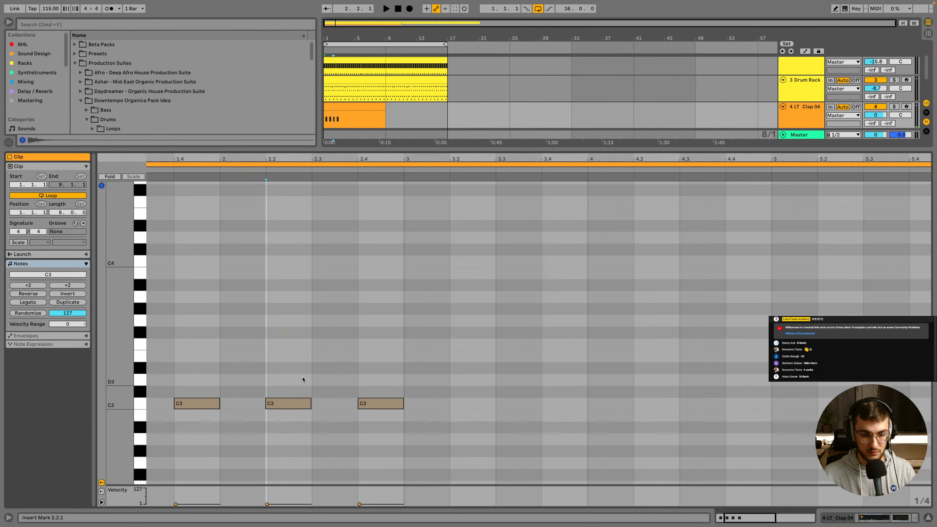
pyautogui.moveTo(289, 405); pyautogui.dragTo(289, 399)
pyautogui.moveTo(380, 403); pyautogui.dragTo(380, 402)
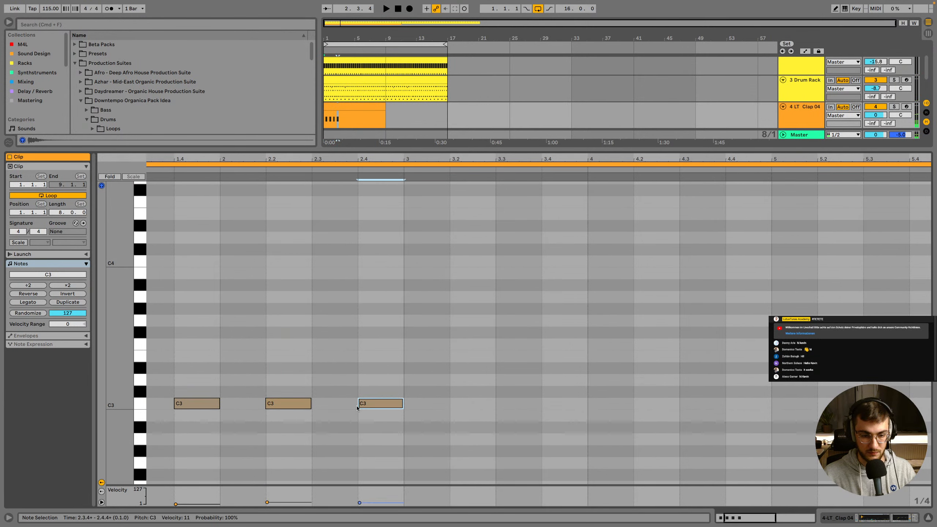
# Nudge the clap note at 2.2 slightly later and play the two-bar pattern to check its timing
pyautogui.click(274, 407)
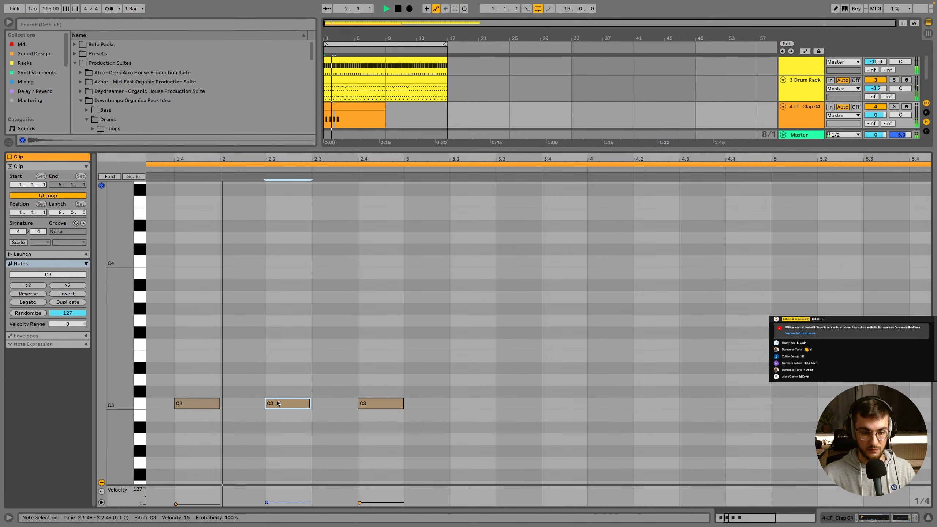
pyautogui.press('space')
pyautogui.moveTo(262, 159); pyautogui.dragTo(263, 192)
pyautogui.moveTo(288, 401); pyautogui.dragTo(287, 401)
pyautogui.press('space')
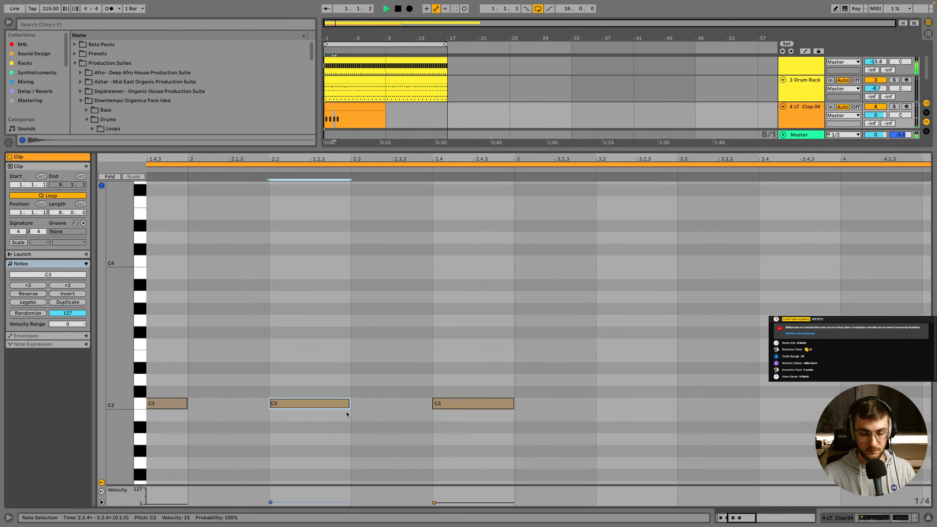
pyautogui.moveTo(328, 160); pyautogui.dragTo(281, 225)
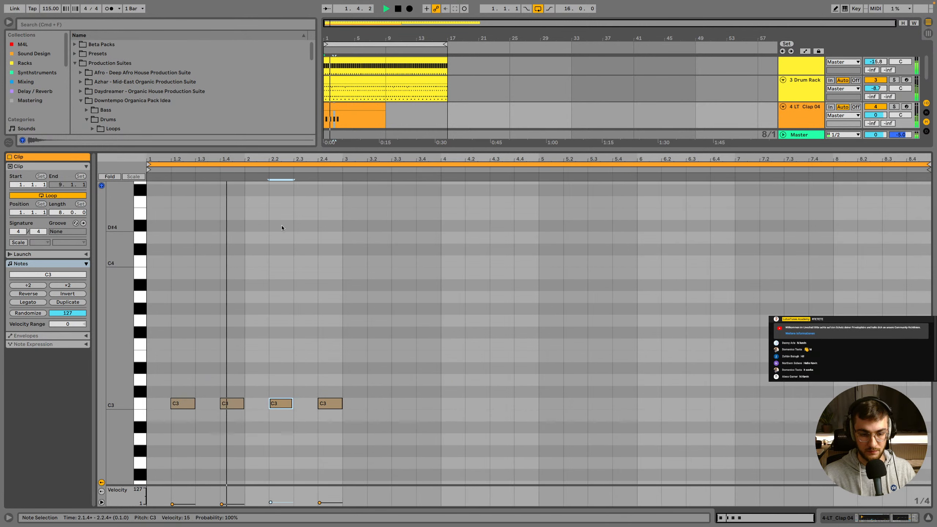
pyautogui.click(332, 426)
pyautogui.press('space')
# Transpose all four clap notes up five semitones to F3 and play them
pyautogui.press('super+a')
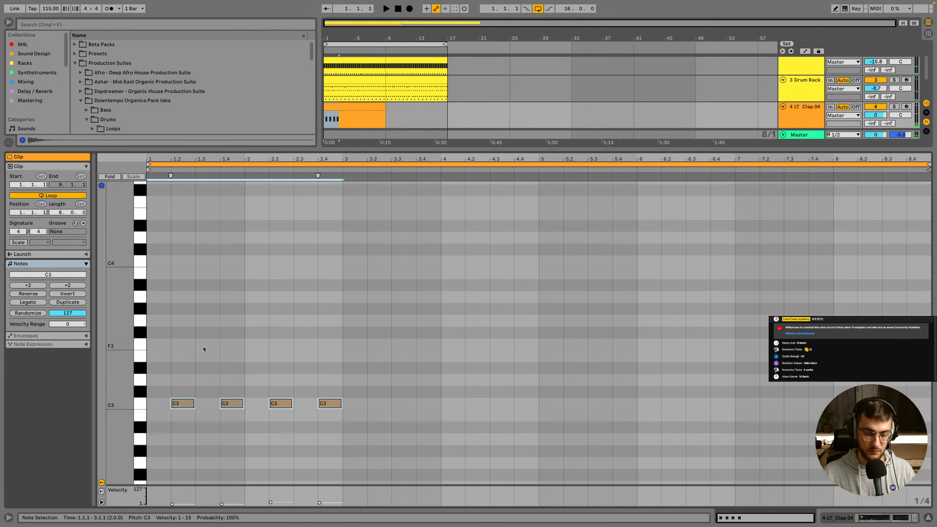
pyautogui.press('Up')
pyautogui.press('Up')
pyautogui.press('Up')
pyautogui.press('Up')
pyautogui.press('Up')
pyautogui.press('space')
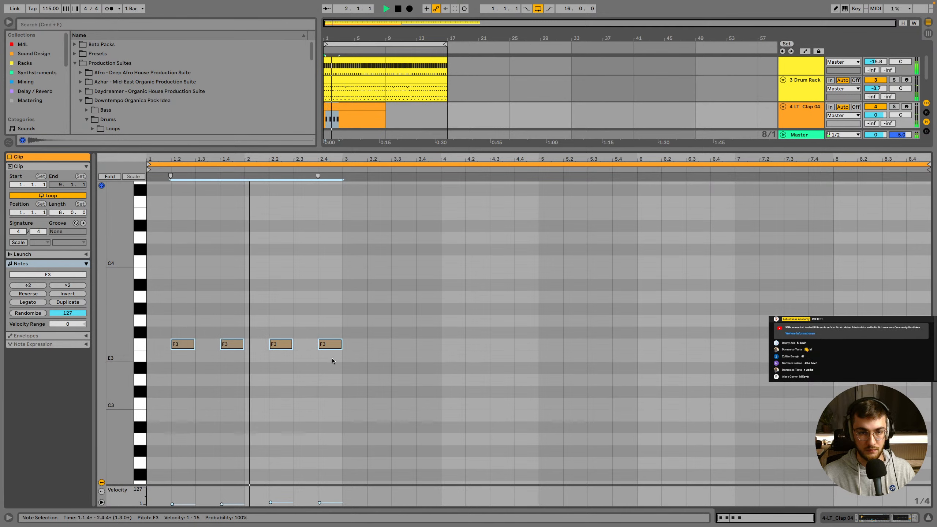
# Loop the two-bar clap pattern to fill eight bars and duplicate that clip over 9.1.1 to 17.1.1
pyautogui.hotkey('shift', 'Tab')
pyautogui.click(337, 140)
pyautogui.hotkey('shift', 'Tab')
pyautogui.press('space')
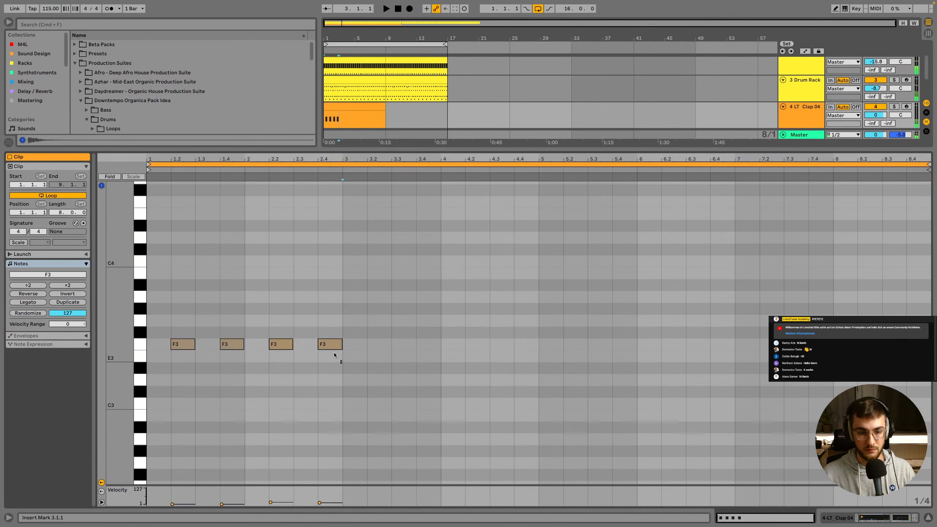
pyautogui.hotkey('shift', 'Tab')
pyautogui.press('space')
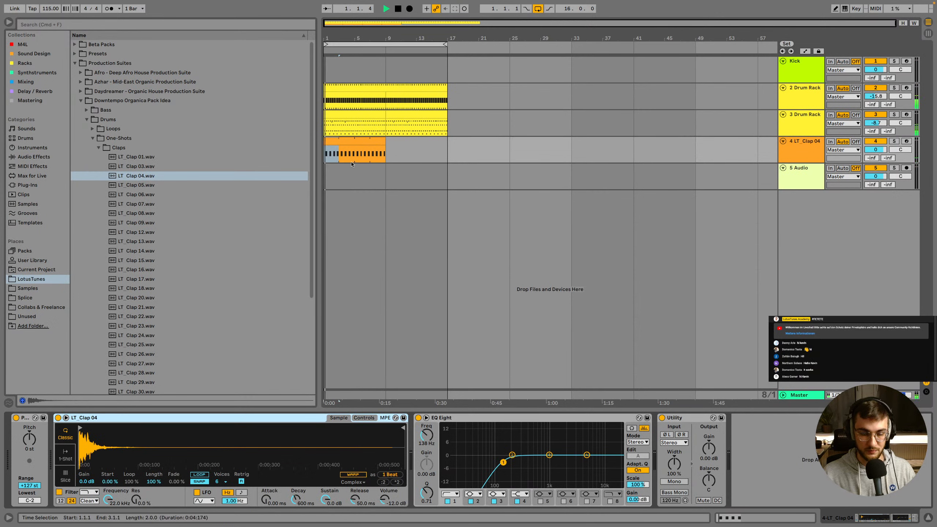
pyautogui.press('super+d')
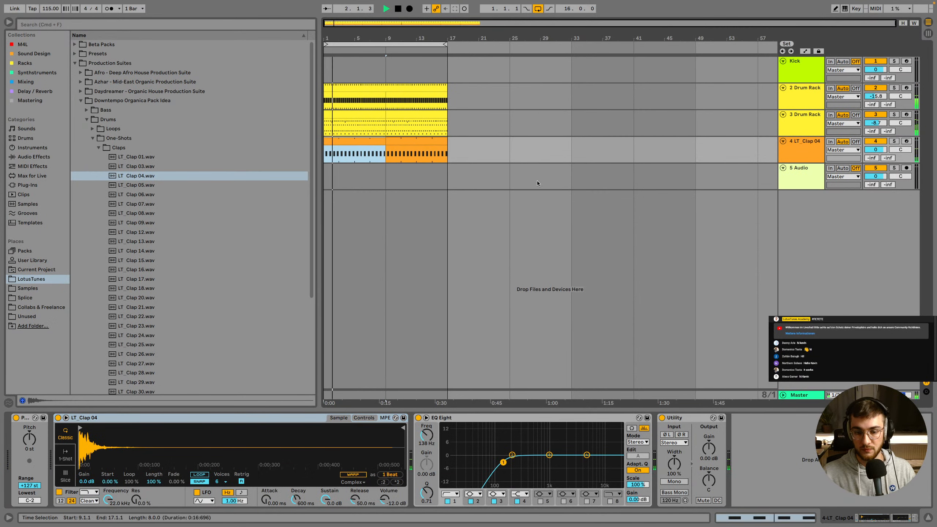
# Set the LT_Clap 04 track's volume to -7.4 dB, duplicate the track and select the duplicate's first clip
pyautogui.moveTo(875, 150); pyautogui.dragTo(874, 161)
pyautogui.press('space')
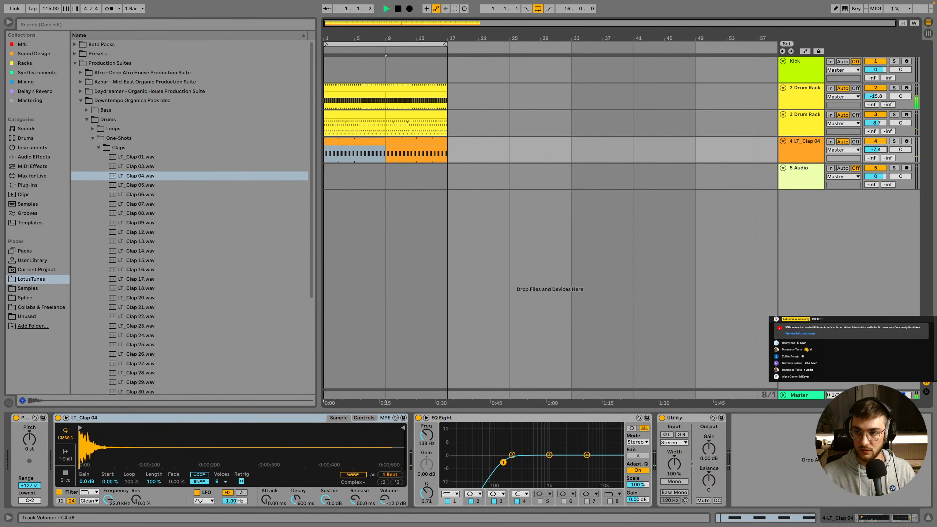
pyautogui.press('space')
pyautogui.click(804, 150)
pyautogui.press('super+d')
pyautogui.click(369, 169)
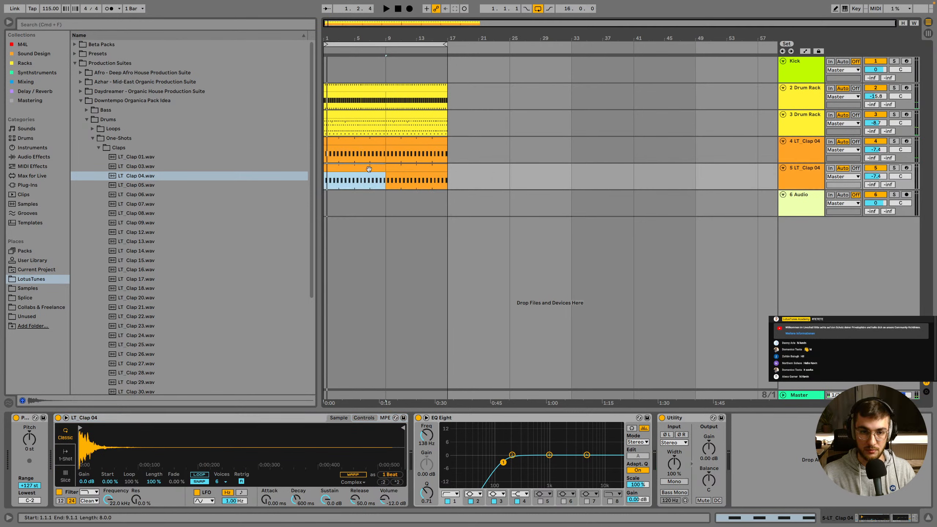
pyautogui.click(351, 166)
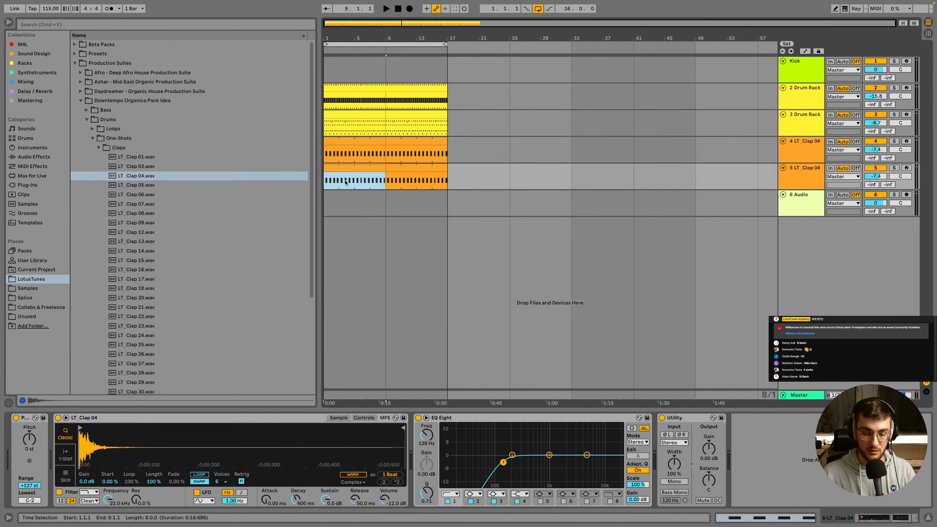
# Audition more claps, replace the duplicated clap track's sample with LT_Clap 21.wav and set its volume to -6.4 dB
pyautogui.click(146, 223)
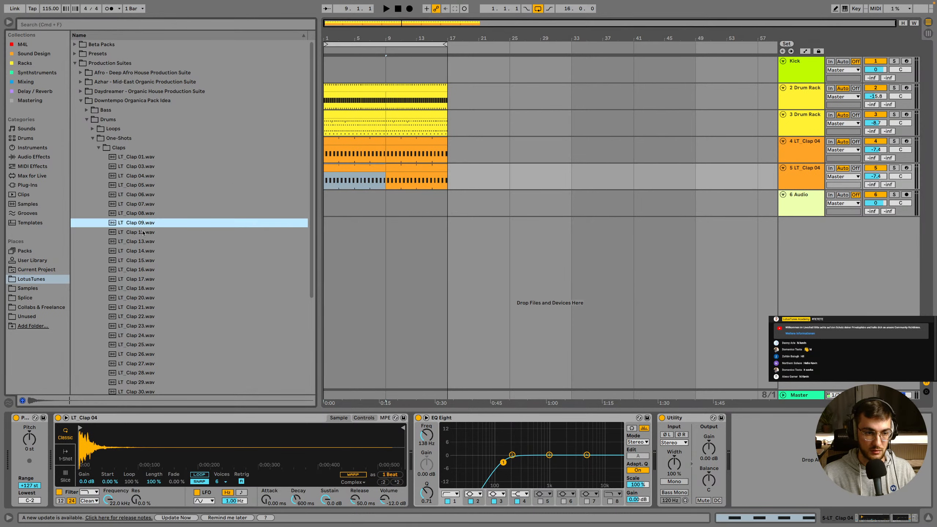
pyautogui.moveTo(145, 251); pyautogui.dragTo(144, 259)
pyautogui.scroll(-1, 145, 259)
pyautogui.click(144, 281)
pyautogui.click(136, 290)
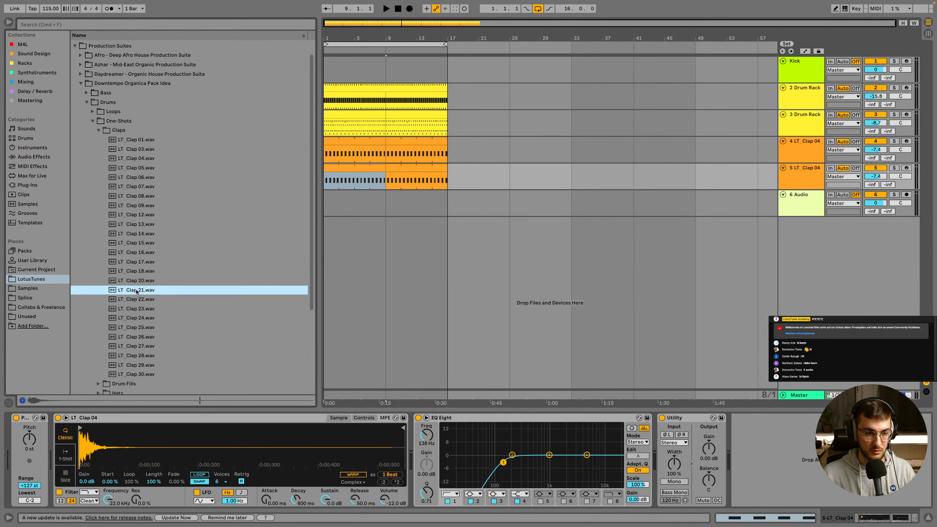
pyautogui.doubleClick(139, 293)
pyautogui.press('space')
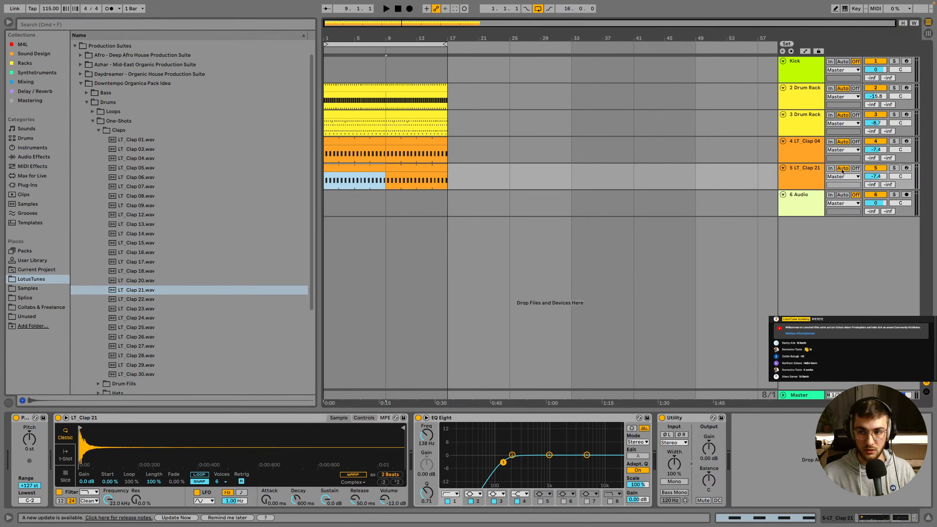
pyautogui.moveTo(880, 177); pyautogui.dragTo(880, 173)
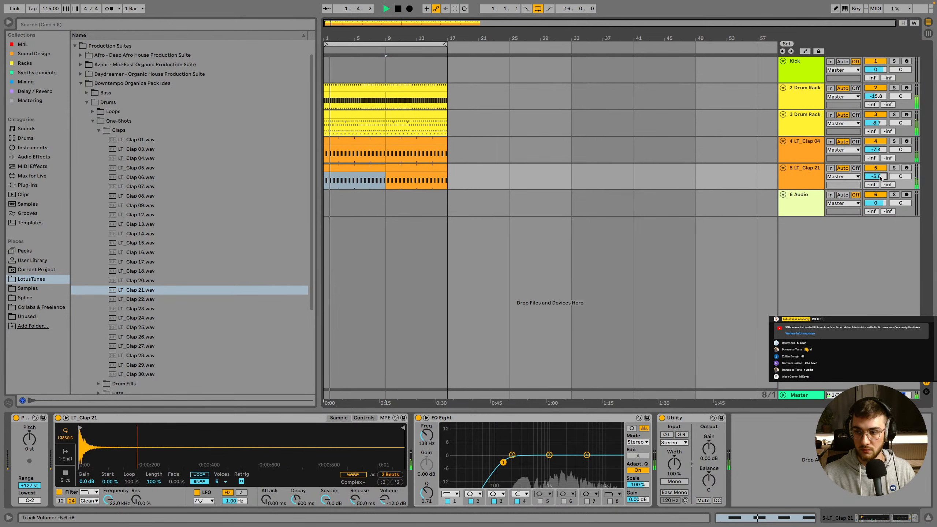
# In the first LT_Clap 21 clip, raise the velocity of the F3 note at 1.4, adjust the 2.2 note and set the 2.4 note to 21
pyautogui.doubleClick(364, 168)
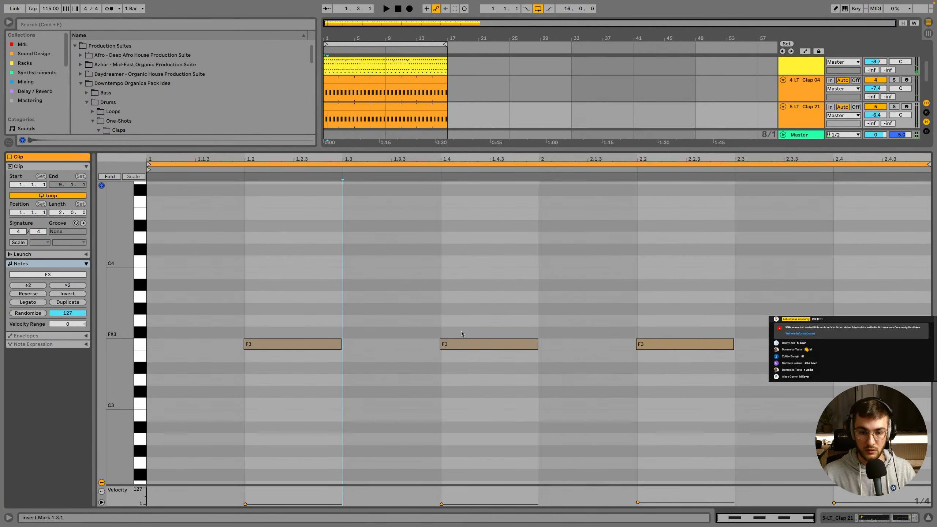
pyautogui.moveTo(461, 344); pyautogui.dragTo(461, 334)
pyautogui.moveTo(658, 343); pyautogui.dragTo(659, 345)
pyautogui.moveTo(856, 344); pyautogui.dragTo(856, 341)
pyautogui.press('space')
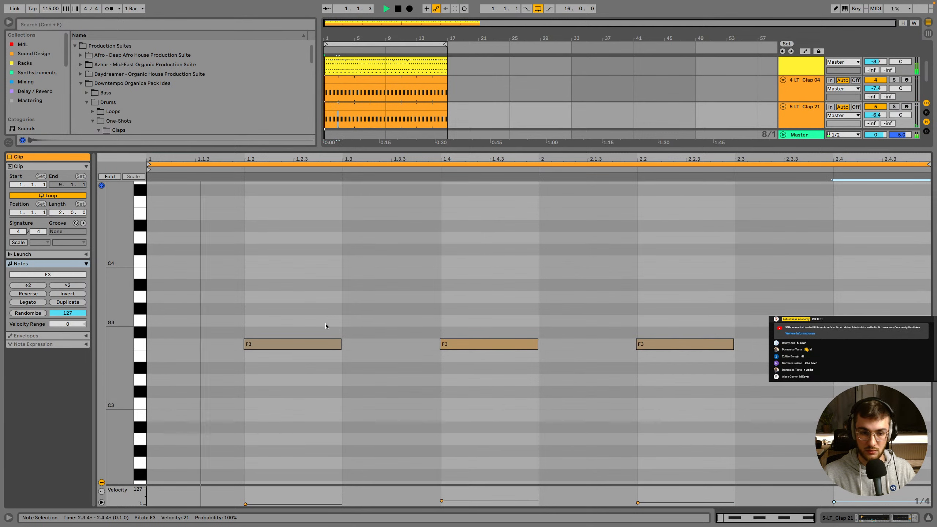
# Nudge all F3 notes in the first LT_Clap 21 clip slightly earlier and set that track's volume to -8.3 dB
pyautogui.click(429, 298)
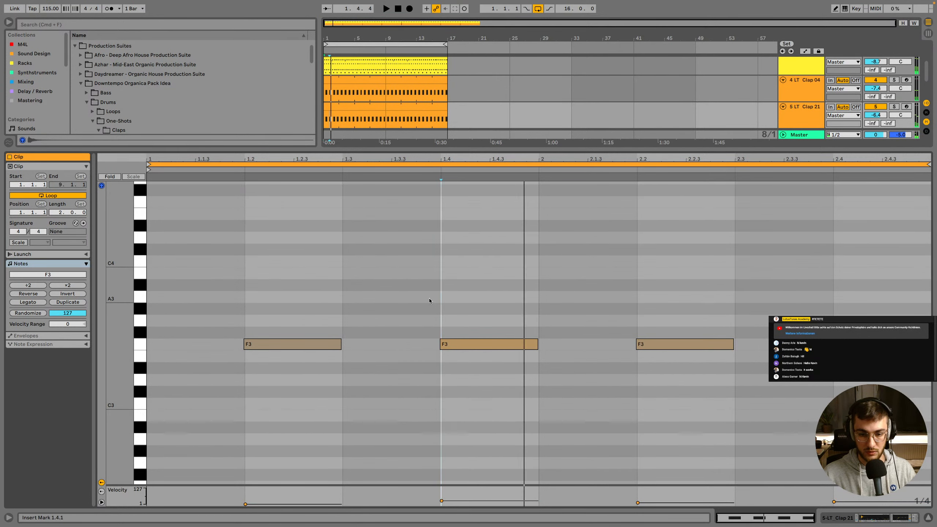
pyautogui.press('super+a')
pyautogui.press('space')
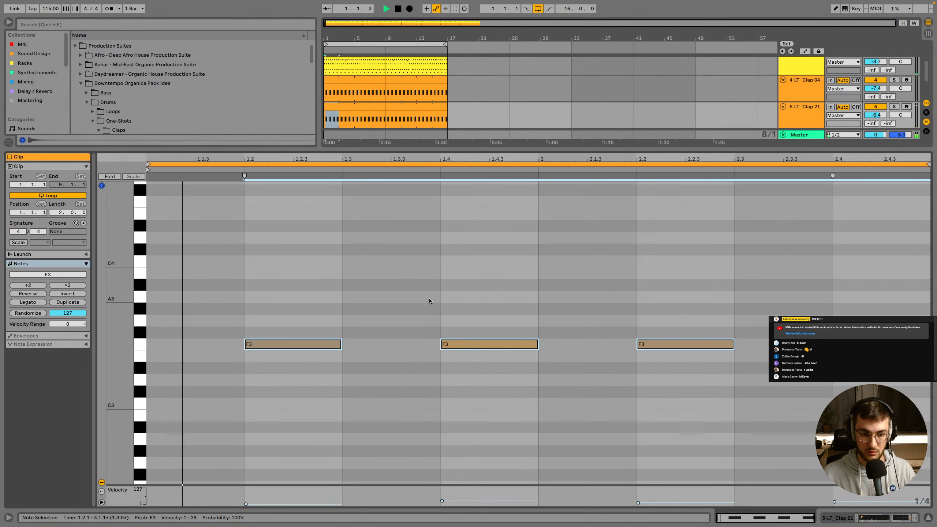
pyautogui.press('super+Left')
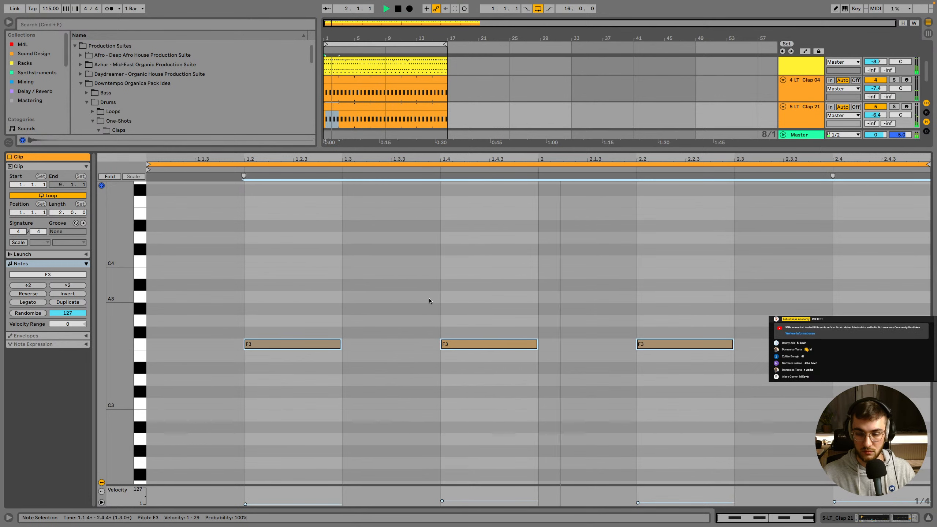
pyautogui.press('super+Left')
pyautogui.hotkey('shift', 'Tab')
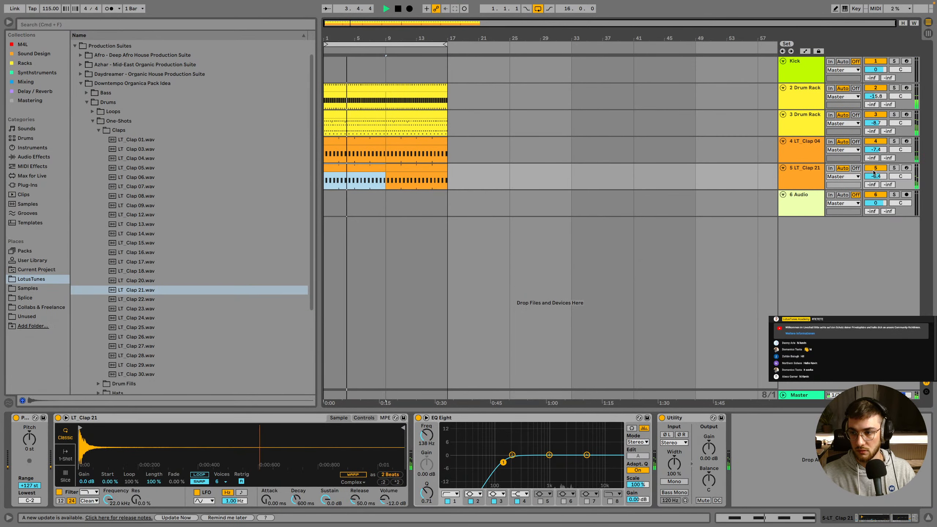
# In the first clip of the 3 Drum Rack track, move all LT_Hat 24 notes up to LT_Hat 25 and audition the change
pyautogui.click(392, 112)
pyautogui.doubleClick(371, 114)
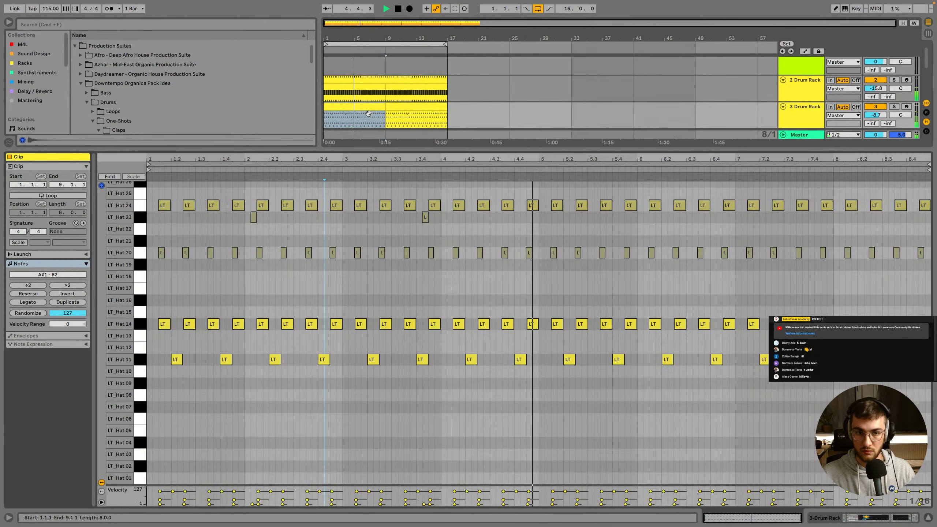
pyautogui.press('space')
pyautogui.moveTo(150, 313); pyautogui.dragTo(465, 331)
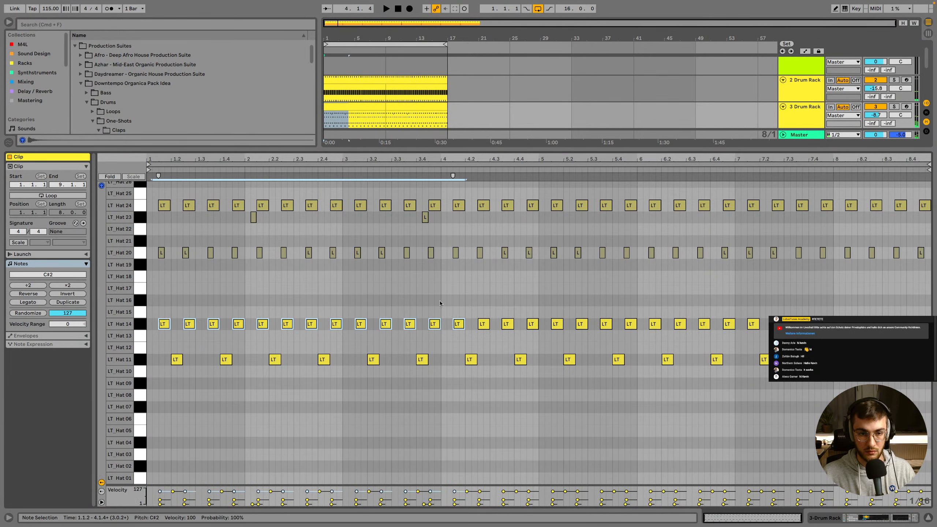
pyautogui.moveTo(156, 202); pyautogui.dragTo(934, 203)
pyautogui.press('Up')
pyautogui.press('space')
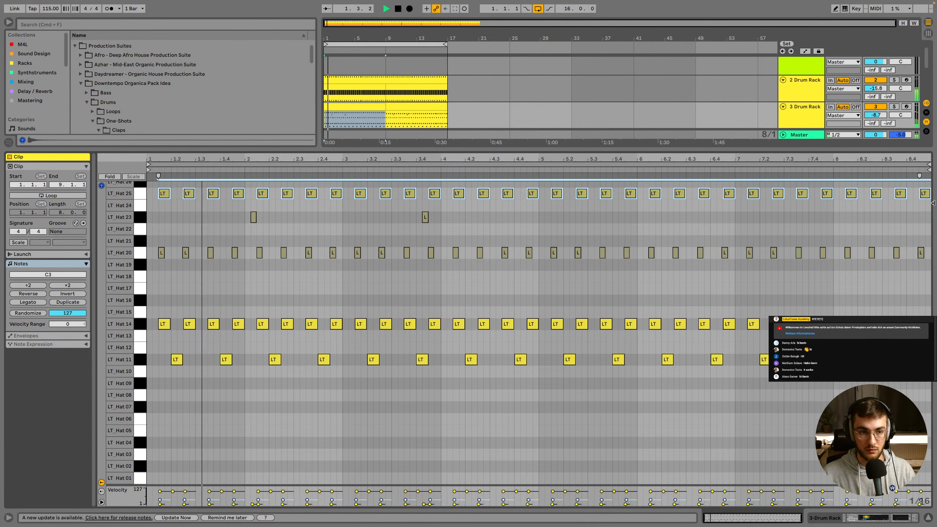
pyautogui.scroll(1, 932, 203)
pyautogui.press('Down')
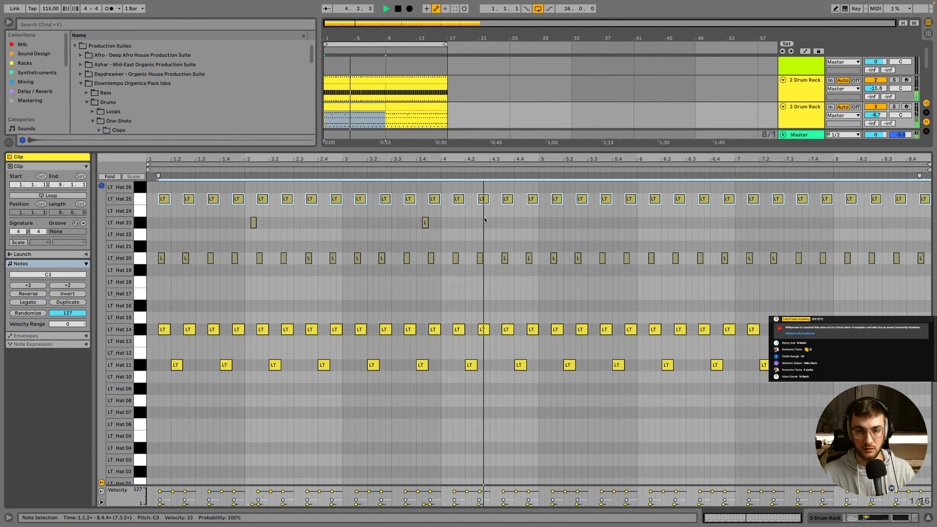
pyautogui.hotkey('shift', 'Tab')
pyautogui.click(373, 114)
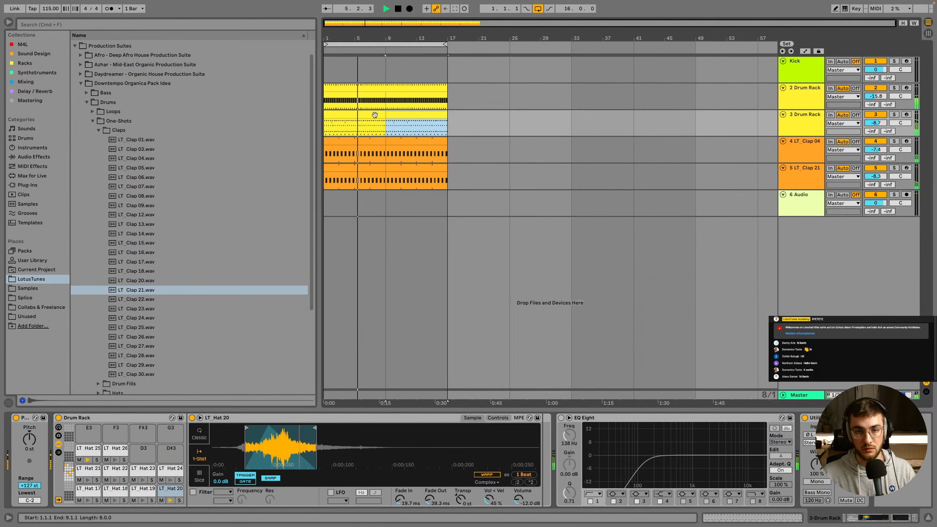
# Find LT_Hat Loop 09_110BPM.wav in the pack's Hat Loops folder and place it at bar 1 on the empty audio track
pyautogui.click(98, 130)
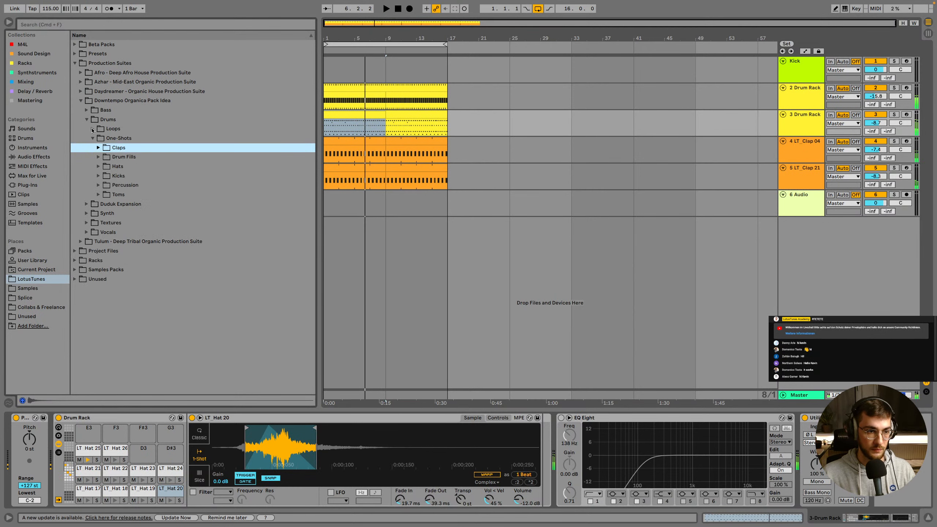
pyautogui.click(96, 129)
pyautogui.click(99, 148)
pyautogui.click(128, 184)
pyautogui.scroll(-2, 129, 203)
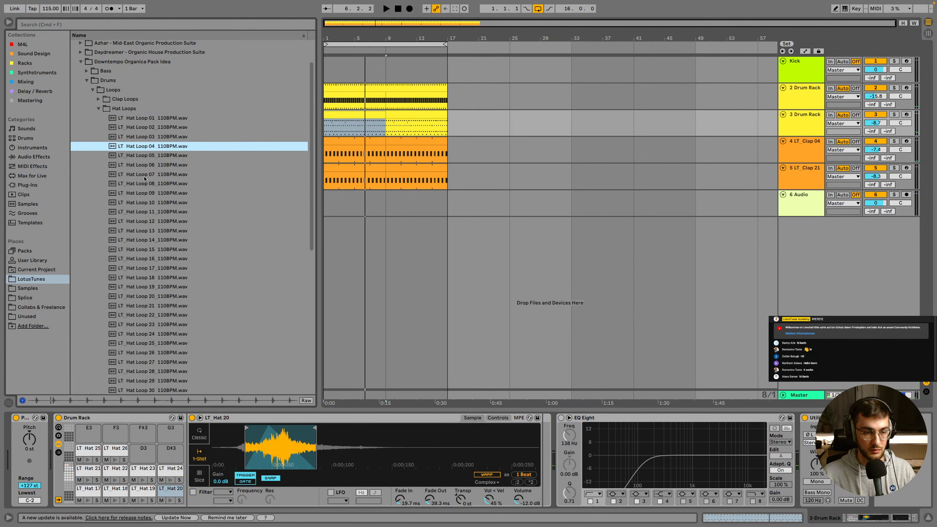
pyautogui.click(139, 196)
pyautogui.moveTo(139, 195); pyautogui.dragTo(343, 206)
# Solo the hat loop track and set its volume to -18.9 dB
pyautogui.moveTo(874, 203); pyautogui.dragTo(874, 237)
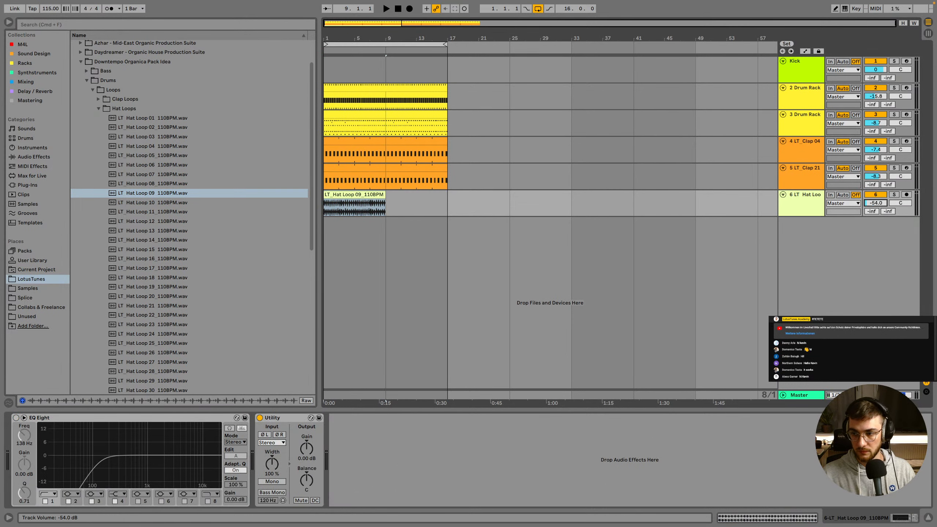
pyautogui.moveTo(387, 38); pyautogui.dragTo(404, 96)
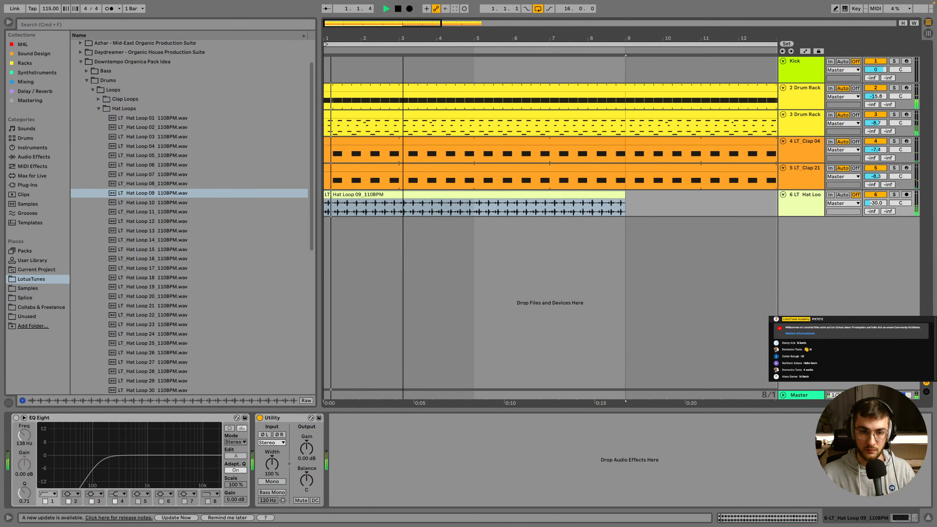
pyautogui.click(894, 195)
pyautogui.moveTo(876, 203); pyautogui.dragTo(876, 193)
pyautogui.press('space')
pyautogui.press('space')
pyautogui.press('space')
# Set a fixed 1/16 grid, split the hat loop at 1.1.3 and trim the second part's start to 1.1.4
pyautogui.moveTo(391, 39); pyautogui.dragTo(391, 226)
pyautogui.rightClick(375, 413)
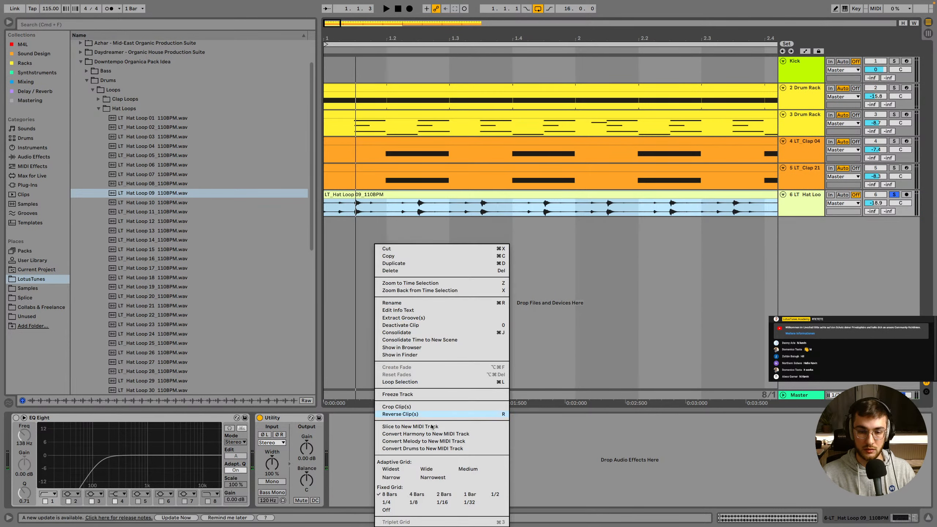
pyautogui.click(442, 503)
pyautogui.click(356, 212)
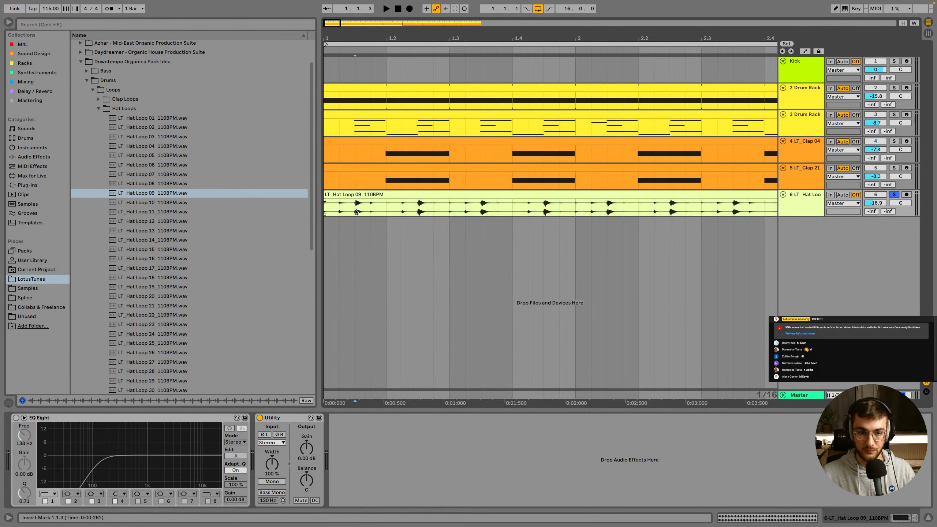
pyautogui.click(367, 195)
pyautogui.moveTo(357, 195); pyautogui.dragTo(372, 195)
pyautogui.click(337, 194)
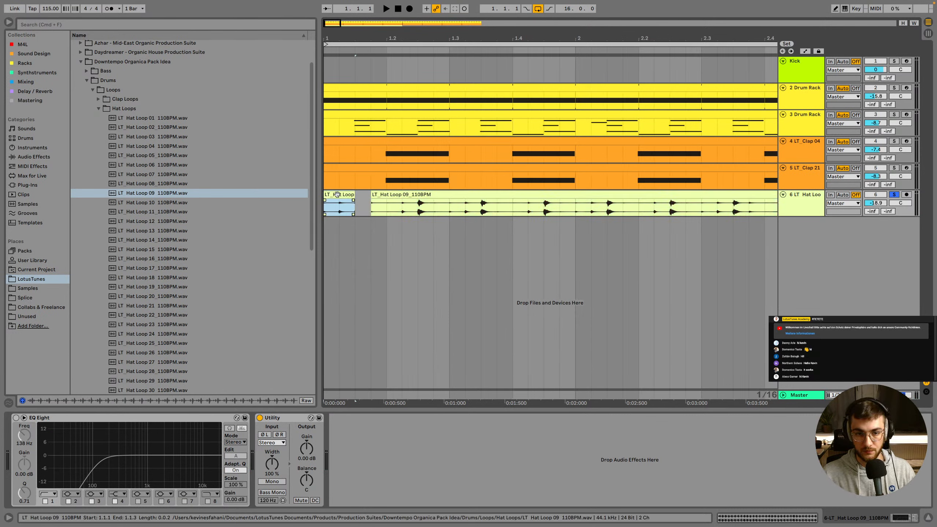
pyautogui.press('space')
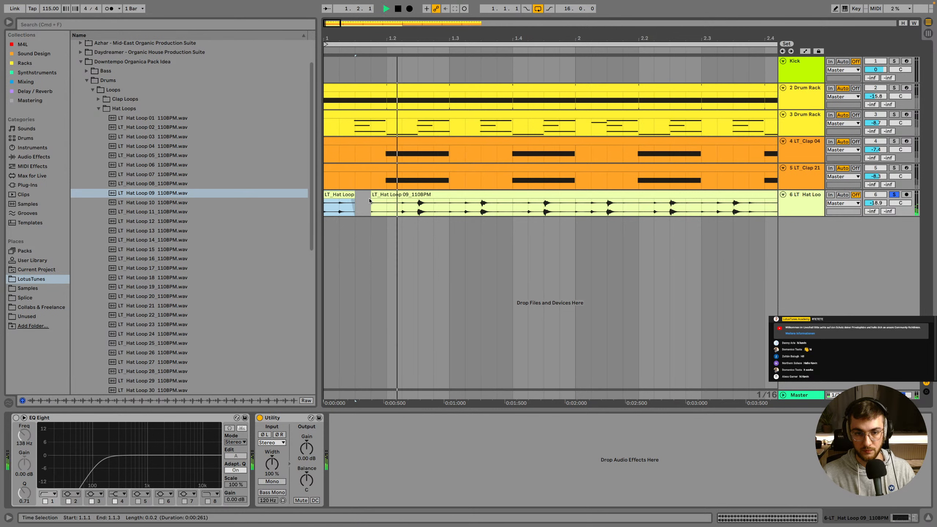
pyautogui.press('space')
# Cut the hit between 1.2.3 and 1.2.4 out of the hat loop and split the remainder at 1.3.3
pyautogui.click(418, 210)
pyautogui.press('super+e')
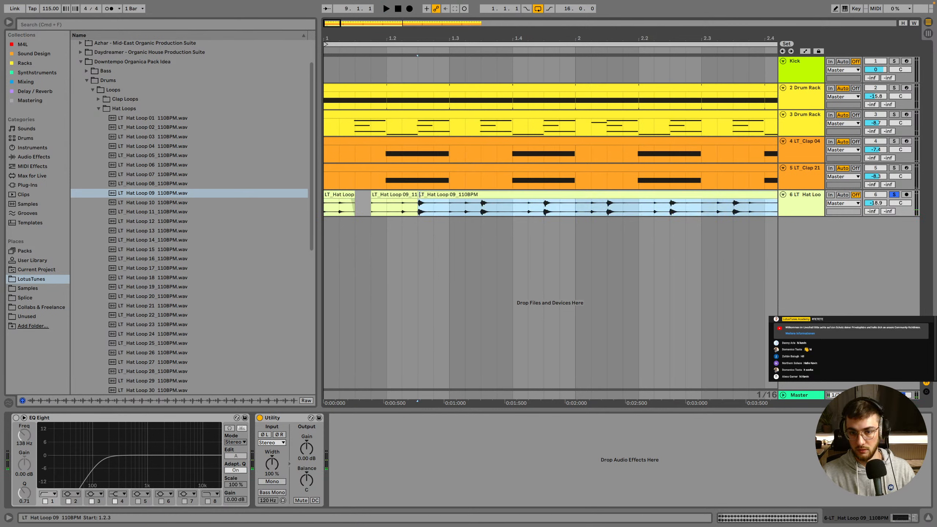
pyautogui.moveTo(420, 194); pyautogui.dragTo(435, 195)
pyautogui.click(480, 210)
pyautogui.press('super+e')
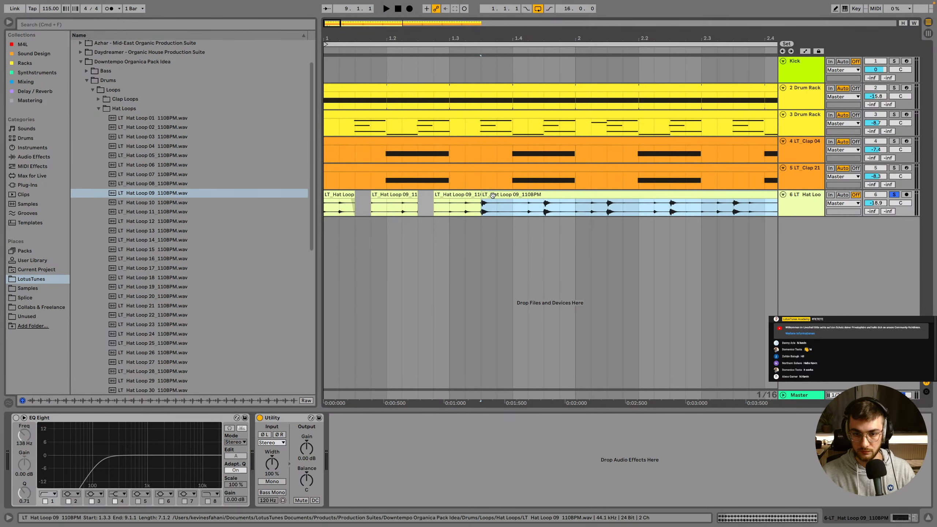
# Try deleting the hat loop from 1.3.3 onward, audition the remaining slices and undo the deletion
pyautogui.press('Delete')
pyautogui.click(343, 194)
pyautogui.press('space')
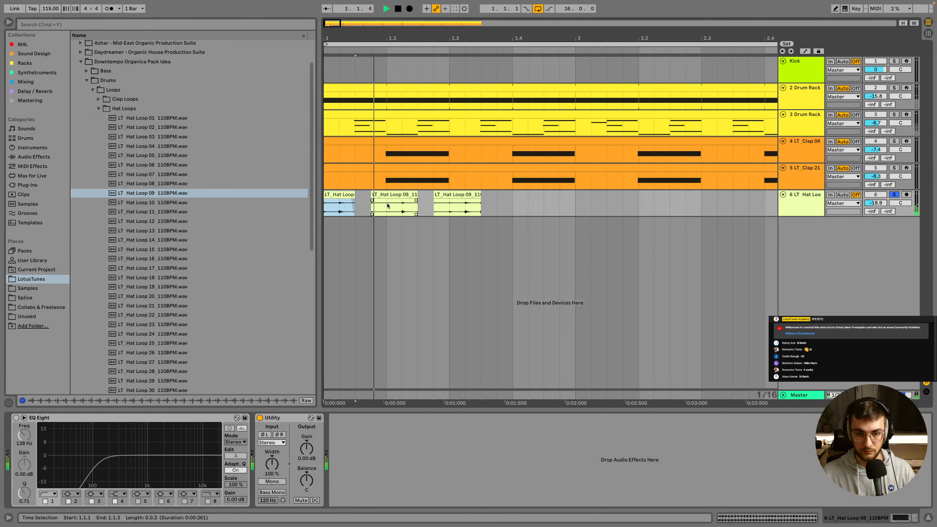
pyautogui.click(392, 195)
pyautogui.press('space')
pyautogui.click(475, 195)
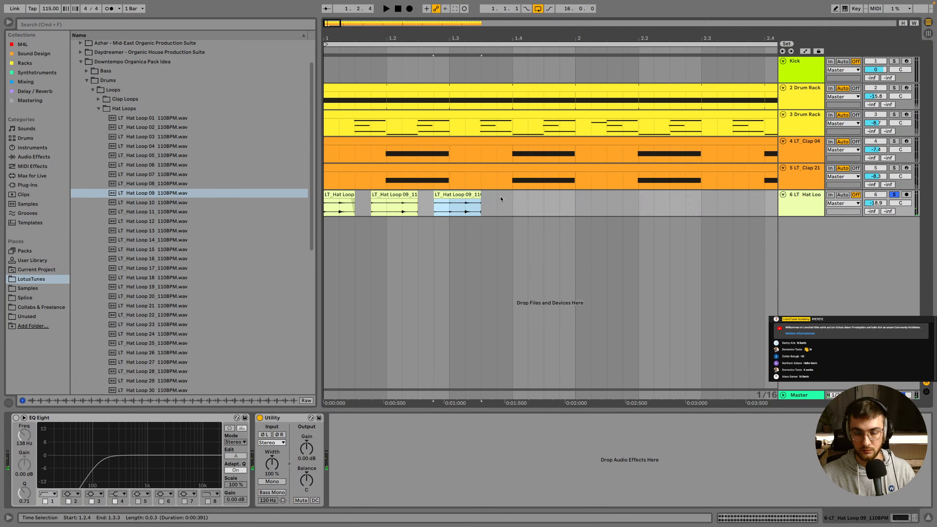
pyautogui.press('super+z')
# Cut the hits at 1.3.3 and 1.4.3 out of the hat loop, delete everything from 2.1.1 onward and audition the result
pyautogui.moveTo(482, 195); pyautogui.dragTo(497, 195)
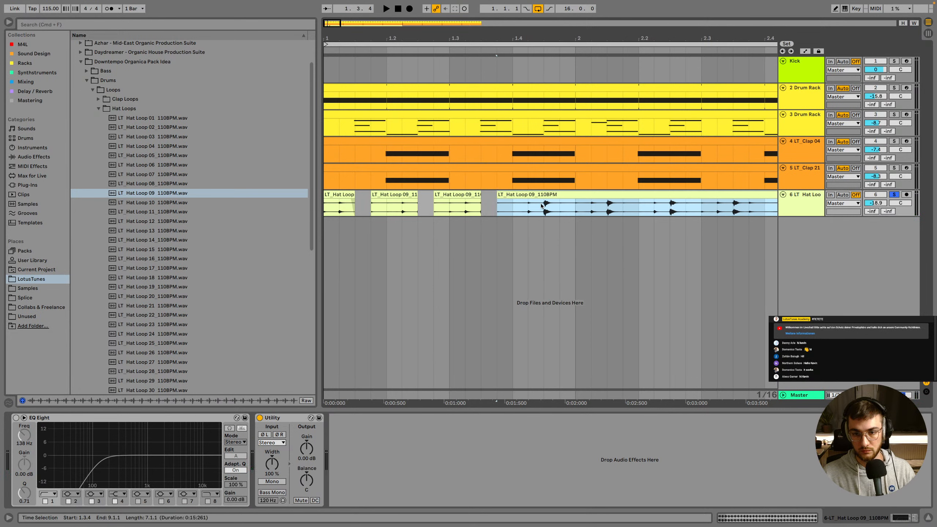
pyautogui.click(528, 209)
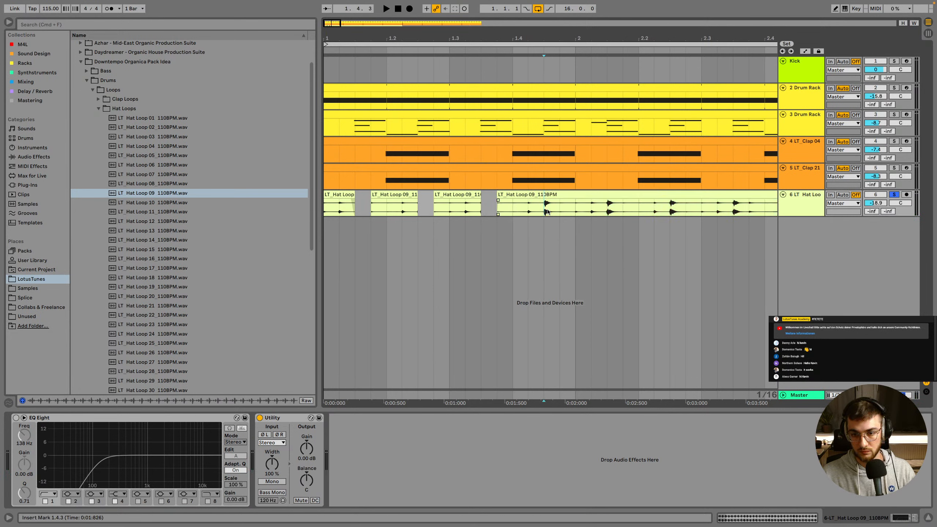
pyautogui.press('super+e')
pyautogui.moveTo(545, 203); pyautogui.dragTo(561, 202)
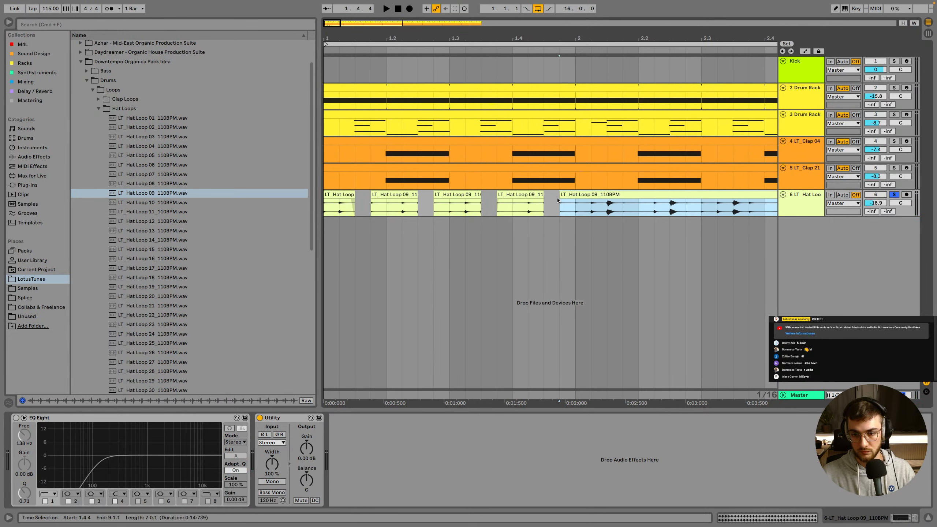
pyautogui.press('super+e')
pyautogui.press('Delete')
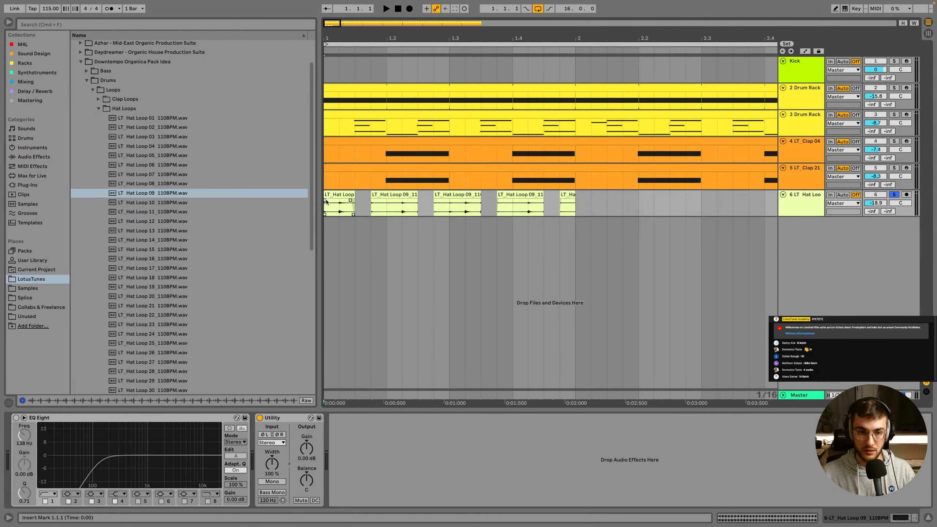
pyautogui.click(374, 195)
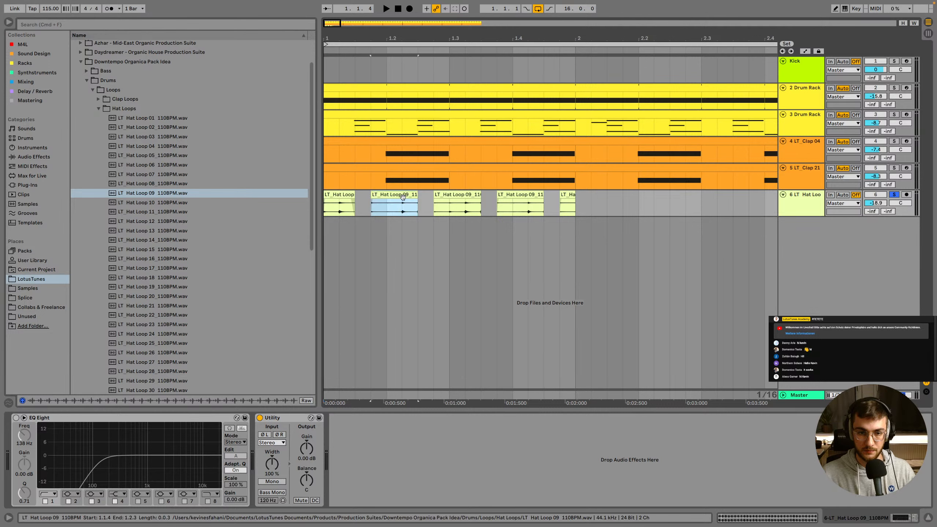
pyautogui.press('space')
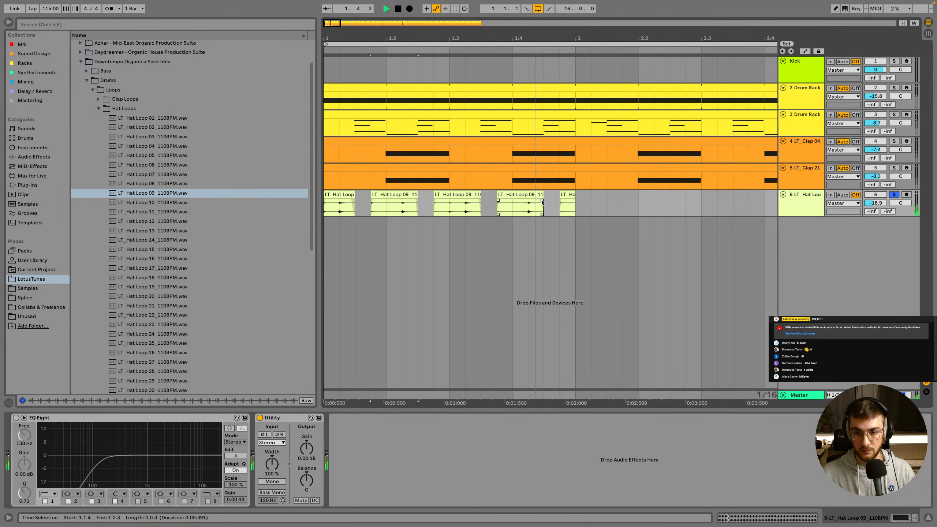
pyautogui.press('space')
# Consolidate the hat loop slices from 1.1.1 to 2.1.1 into a single one-bar clip
pyautogui.click(570, 203)
pyautogui.moveTo(570, 203); pyautogui.dragTo(332, 178)
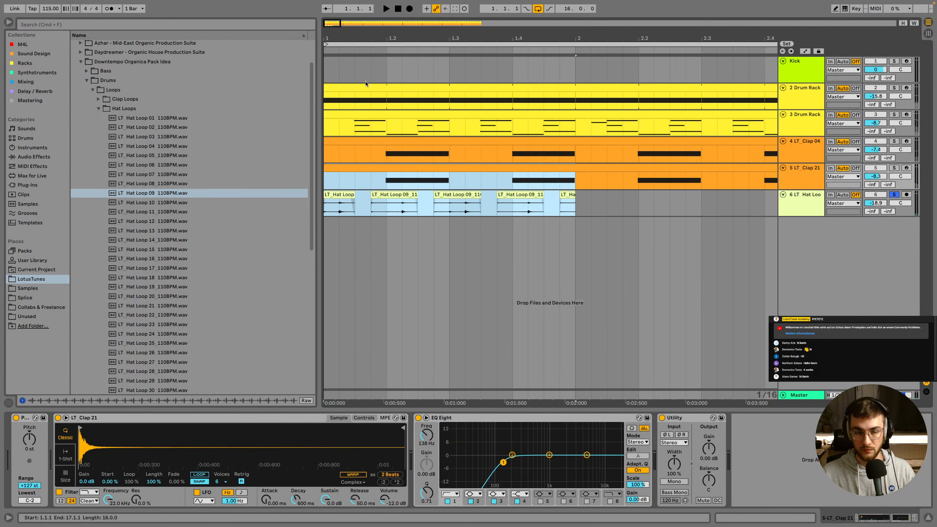
pyautogui.click(586, 202)
pyautogui.moveTo(577, 204); pyautogui.dragTo(283, 191)
pyautogui.moveTo(398, 38); pyautogui.dragTo(362, 37)
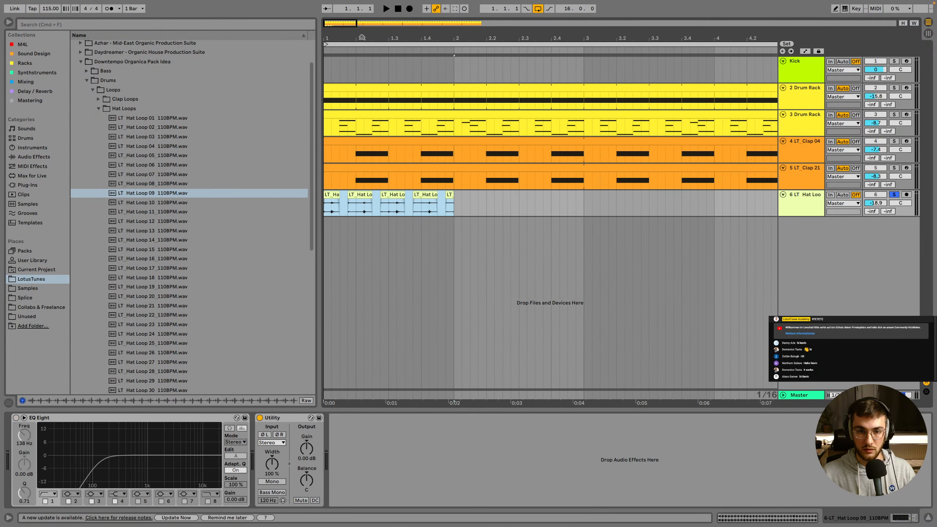
pyautogui.press('super+j')
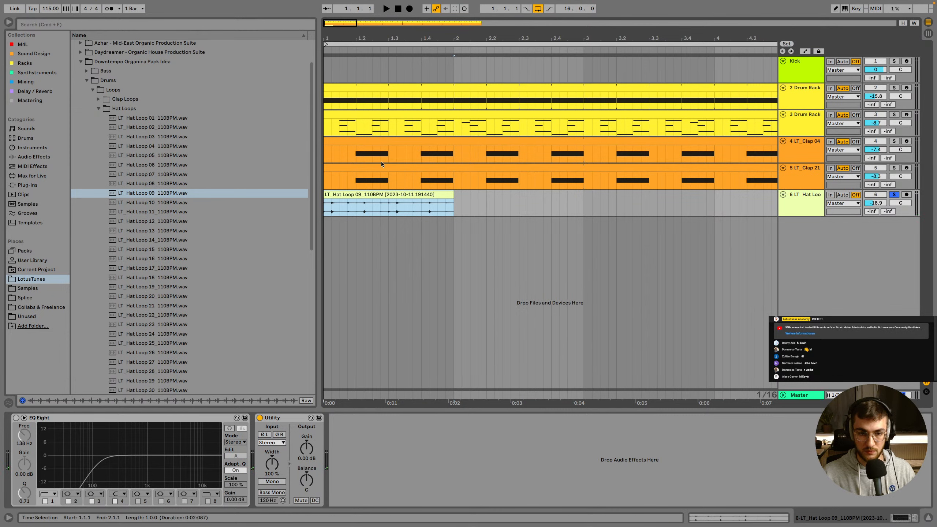
# Duplicate the consolidated one-bar hat clip repeatedly to fill the track up to 17.1.1
pyautogui.press('super+d')
pyautogui.press('super+d')
pyautogui.press('super+d')
pyautogui.press('super+d')
pyautogui.press('super+d')
pyautogui.press('super+d')
pyautogui.press('-')
pyautogui.press('-')
pyautogui.press('-')
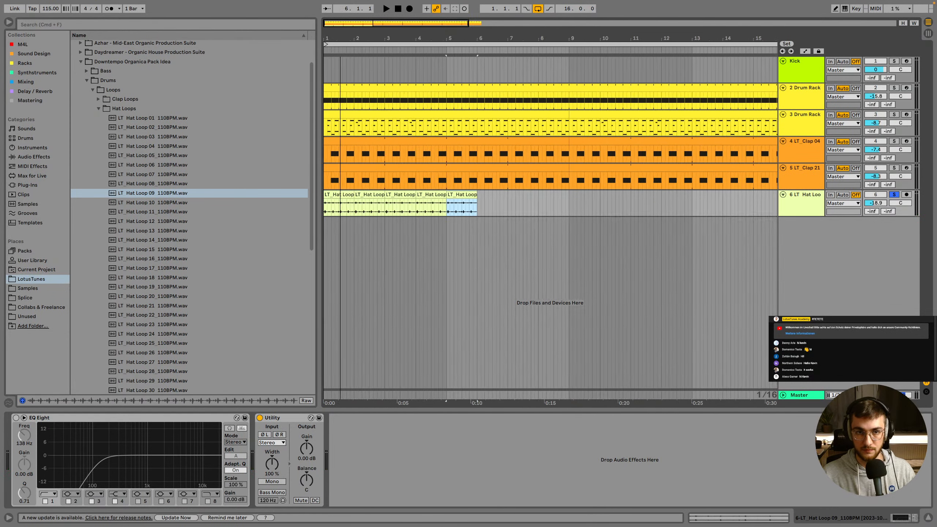
pyautogui.press('super+d')
pyautogui.press('super+d')
pyautogui.press('super+d')
pyautogui.press('super+d')
pyautogui.press('super+d')
pyautogui.press('super+d')
pyautogui.press('super+d')
pyautogui.press('super+d')
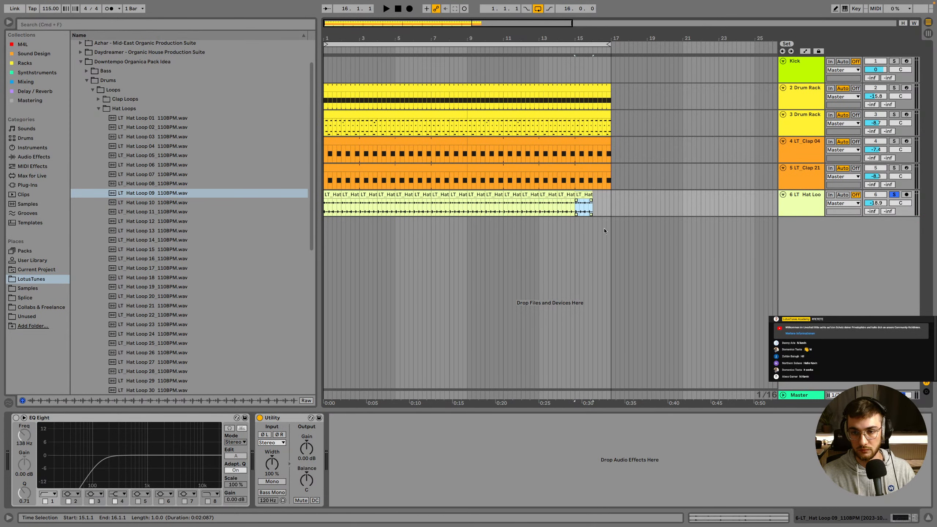
# Audition the hat loop with the groove and soloed, and set its track volume to -19.7 dB
pyautogui.click(333, 194)
pyautogui.press('space')
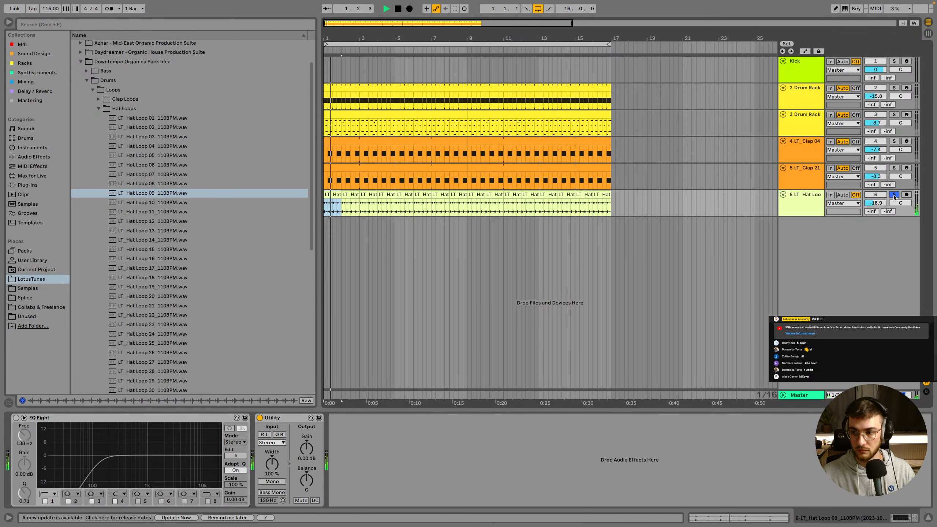
pyautogui.click(894, 194)
pyautogui.press('space')
pyautogui.press('space')
pyautogui.moveTo(876, 205); pyautogui.dragTo(876, 208)
pyautogui.click(894, 194)
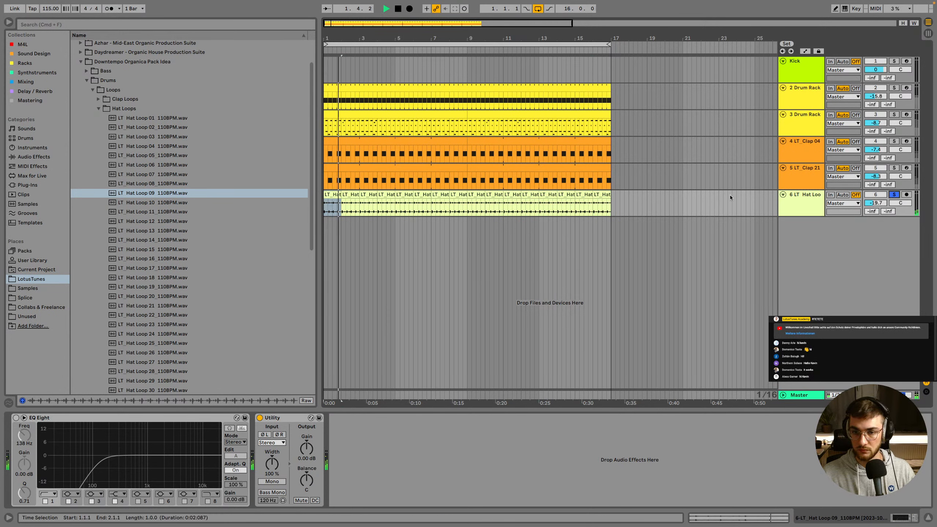
pyautogui.press('space')
# Add Infiltrator from the Sound Design collection to the hat loop track, then reposition and shrink the plug-in window
pyautogui.click(38, 81)
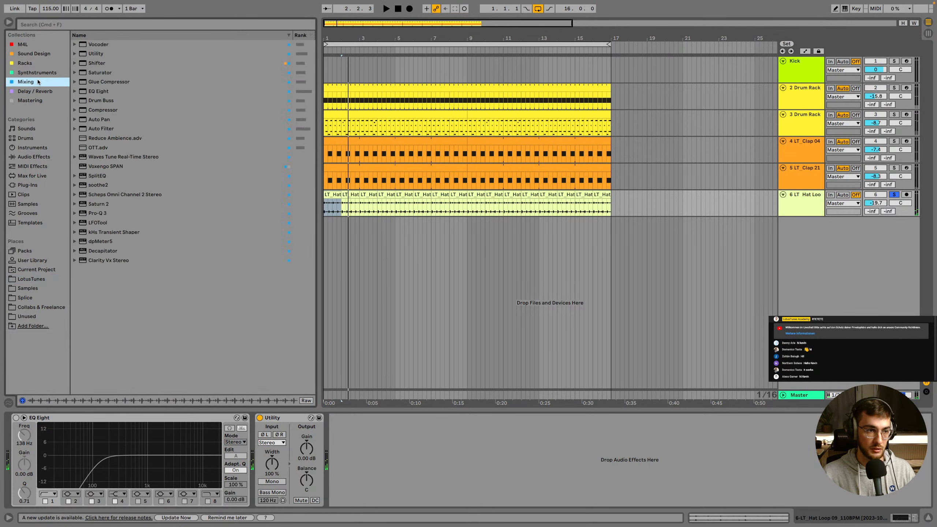
pyautogui.click(31, 55)
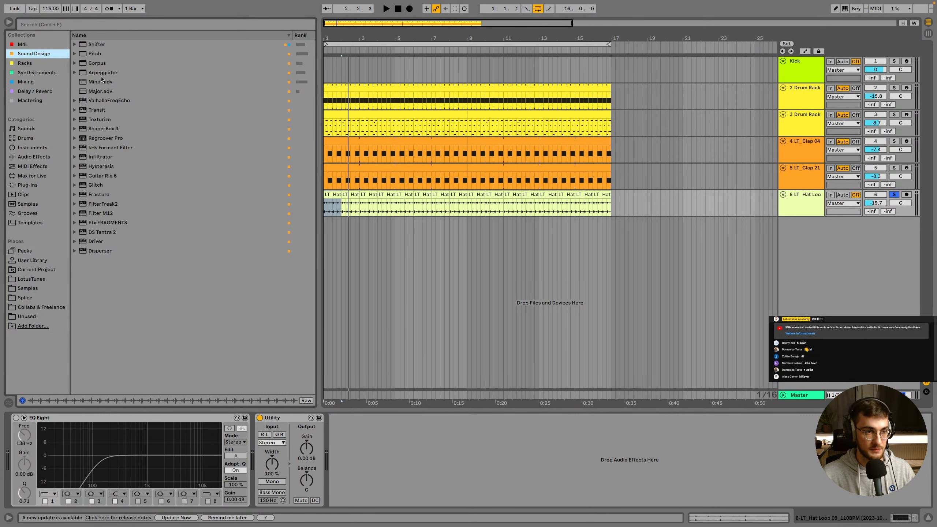
pyautogui.doubleClick(101, 156)
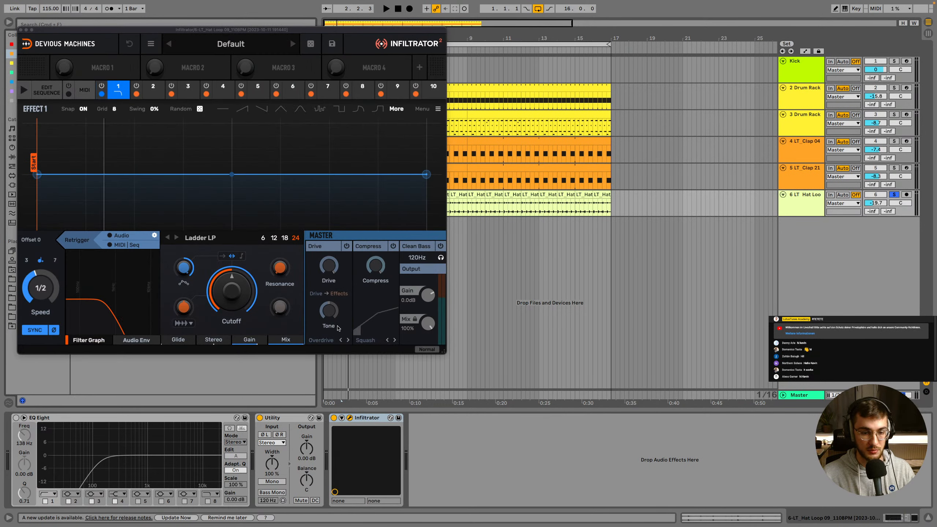
pyautogui.moveTo(296, 29); pyautogui.dragTo(493, 120)
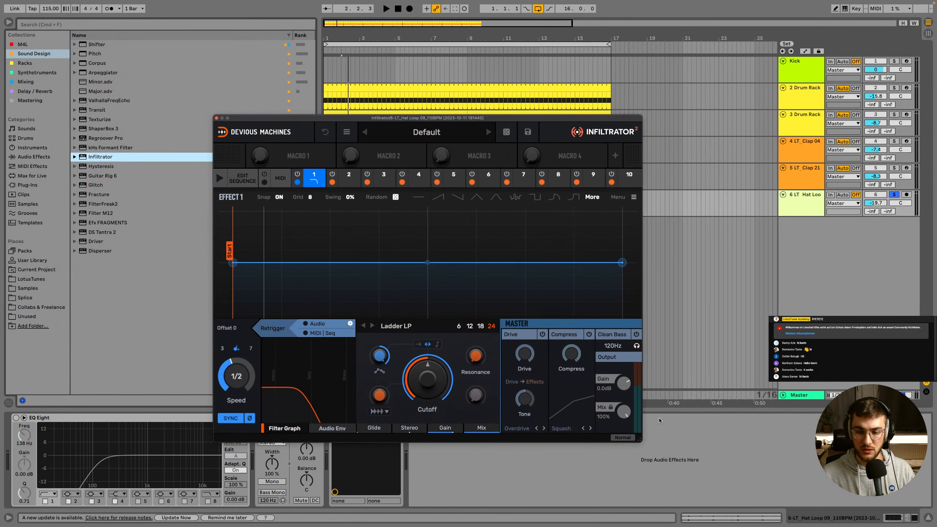
pyautogui.moveTo(640, 441); pyautogui.dragTo(586, 401)
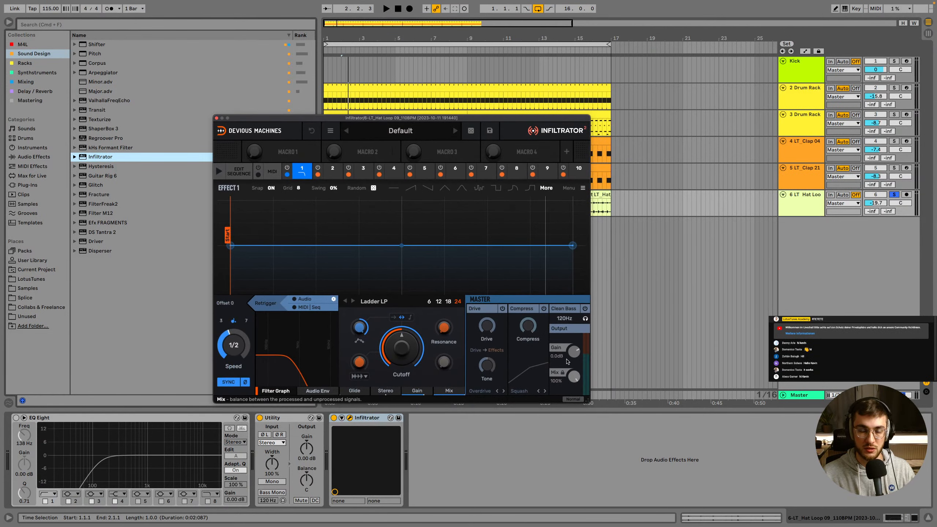
# Browse Infiltrator's factory preset categories and narrow the list to the Simple delay presets
pyautogui.click(406, 131)
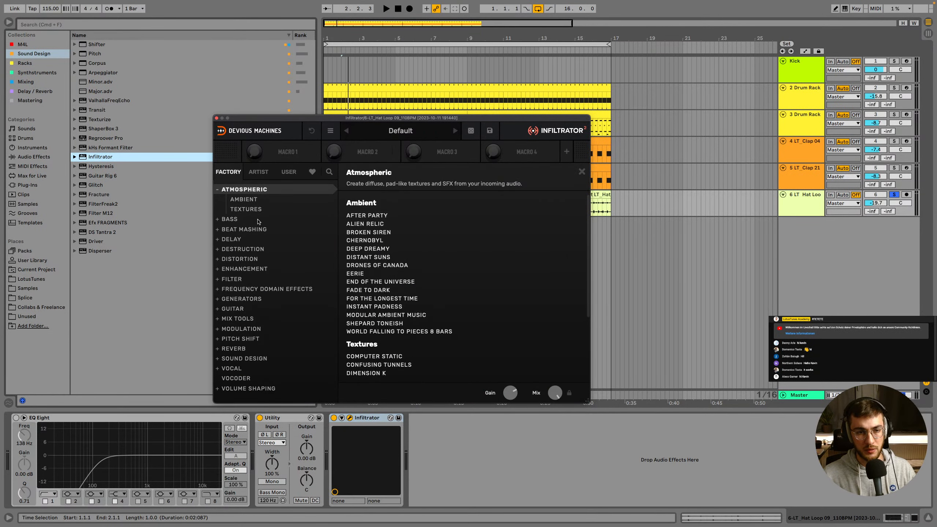
pyautogui.click(236, 289)
pyautogui.click(253, 282)
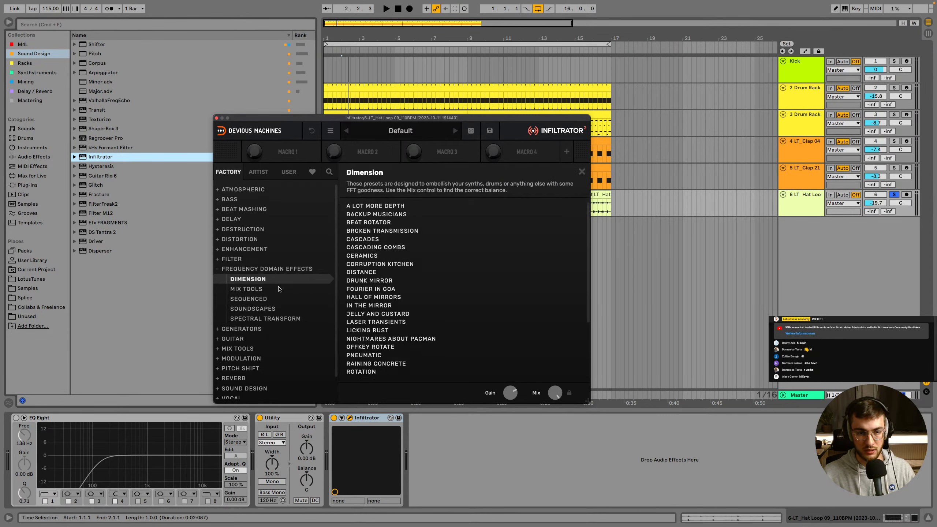
pyautogui.click(225, 270)
pyautogui.click(228, 229)
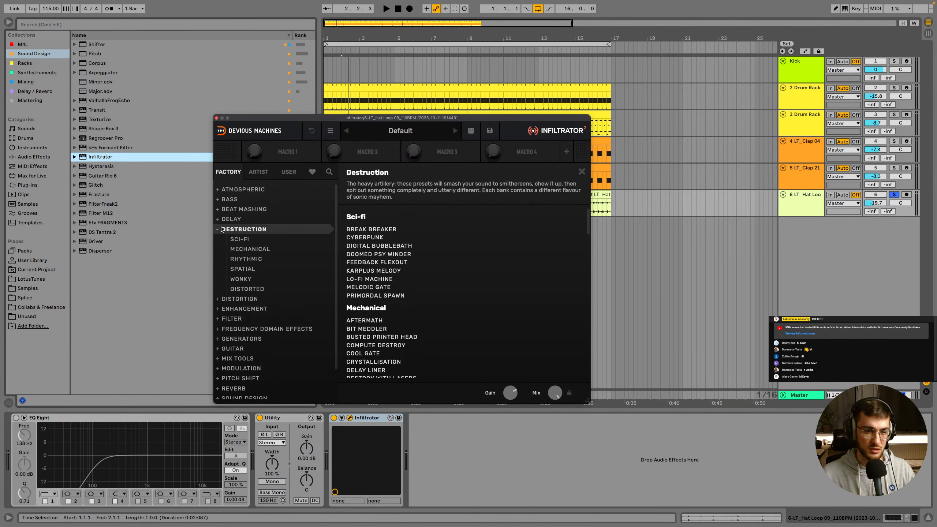
pyautogui.click(228, 219)
pyautogui.click(232, 229)
# Try the Delay Designer preset on the soloed hat loop
pyautogui.click(374, 207)
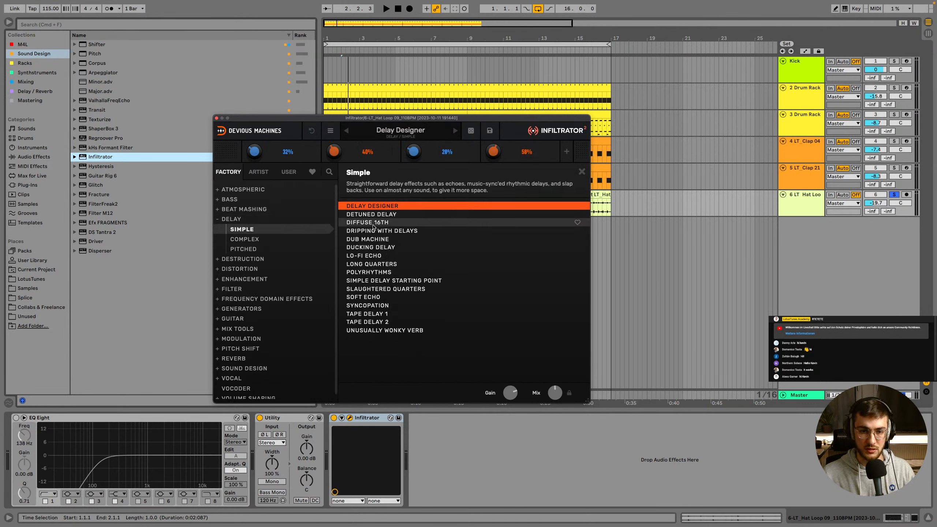
pyautogui.press('space')
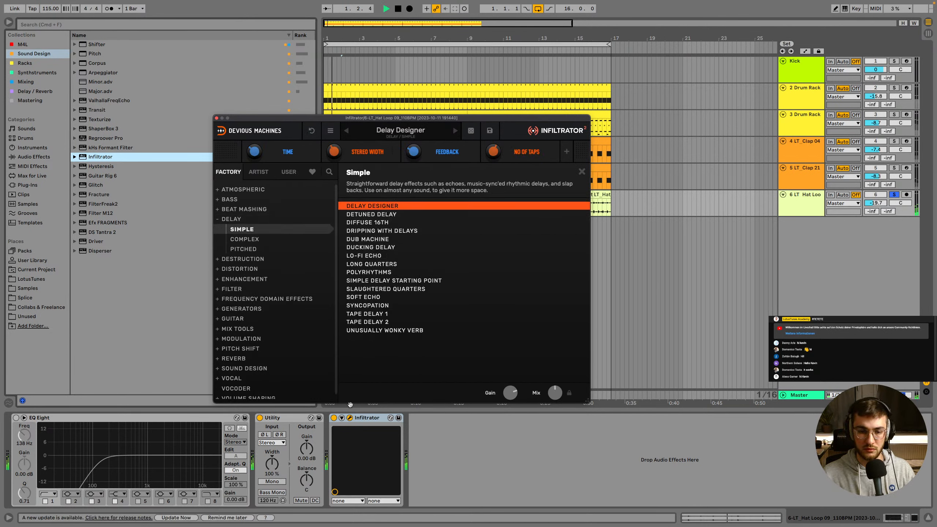
pyautogui.press('space')
# Load the Detuned Delay preset on the hat loop, audition it and set Infiltrator's mix to 45%
pyautogui.click(388, 215)
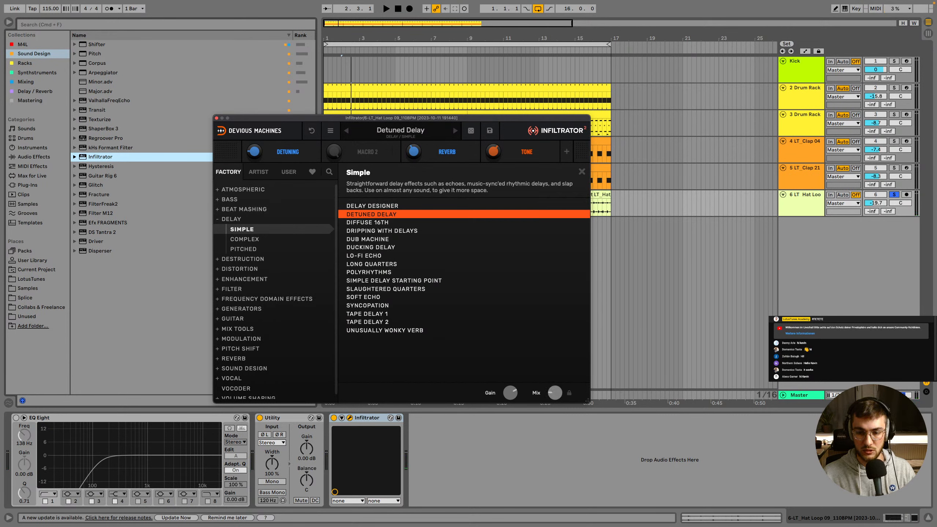
pyautogui.click(358, 420)
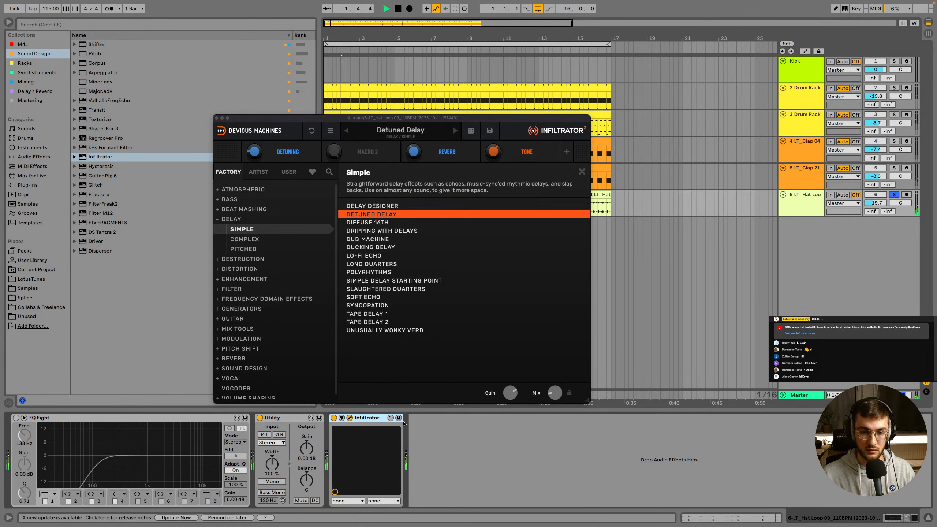
pyautogui.click(560, 390)
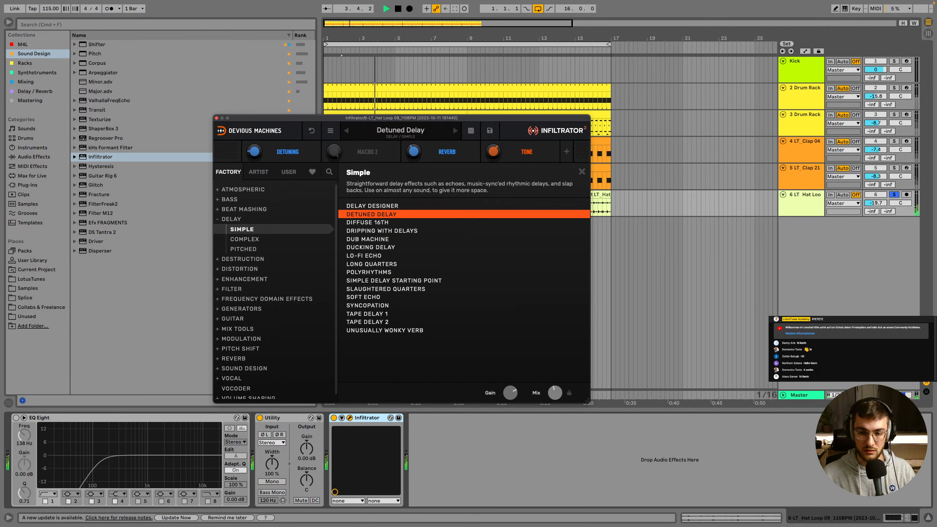
pyautogui.press('space')
# Unsolo the hat loop, set its track volume to -20.9 dB, and audition the full groove with the Infiltrator window closed
pyautogui.click(894, 195)
pyautogui.moveTo(877, 203); pyautogui.dragTo(876, 206)
pyautogui.click(816, 207)
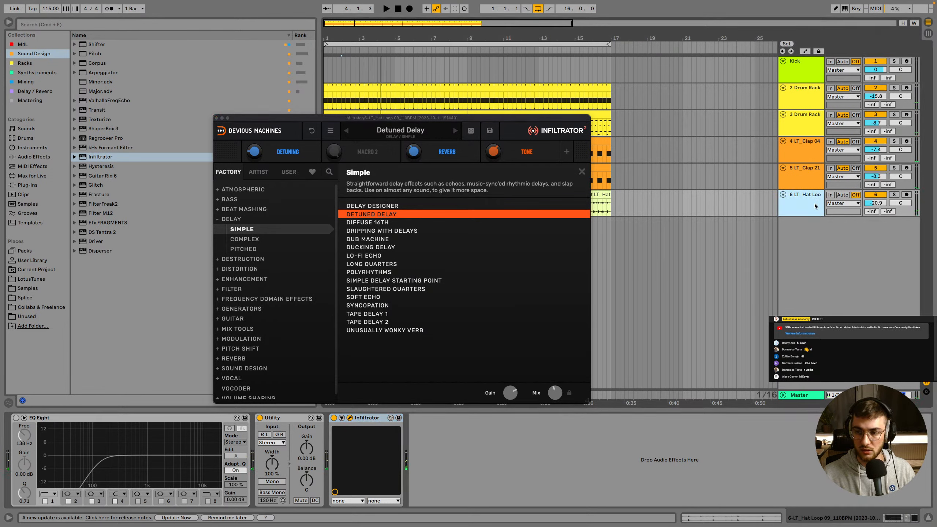
pyautogui.press('space')
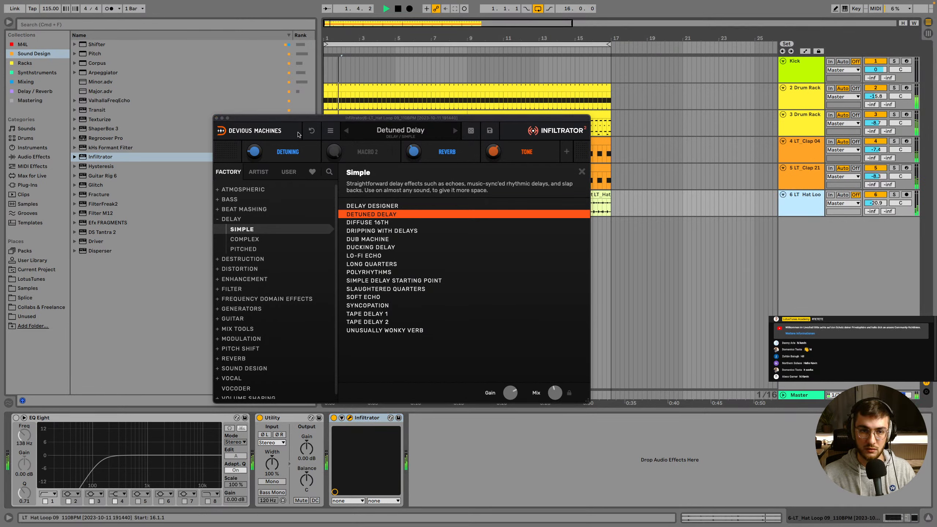
pyautogui.click(217, 119)
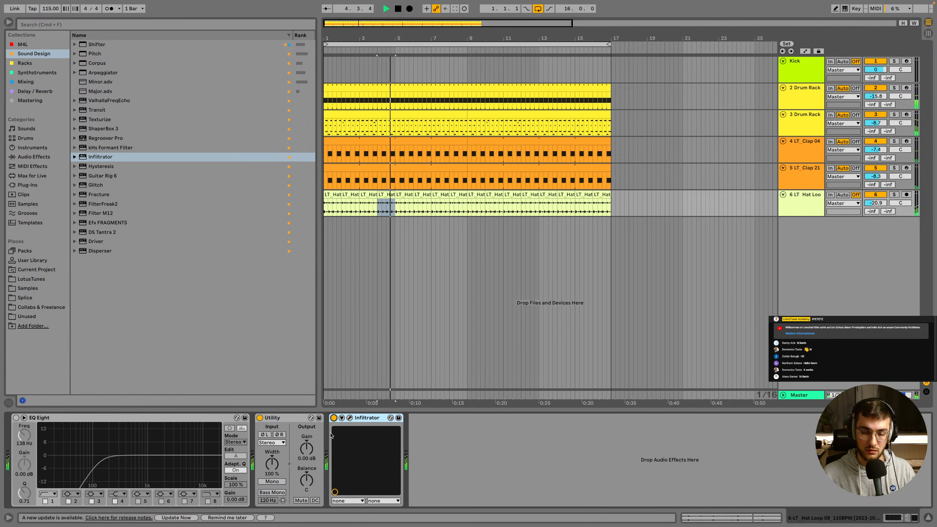
# Reopen the Infiltrator window and set the arrangement grid to four bars
pyautogui.click(350, 418)
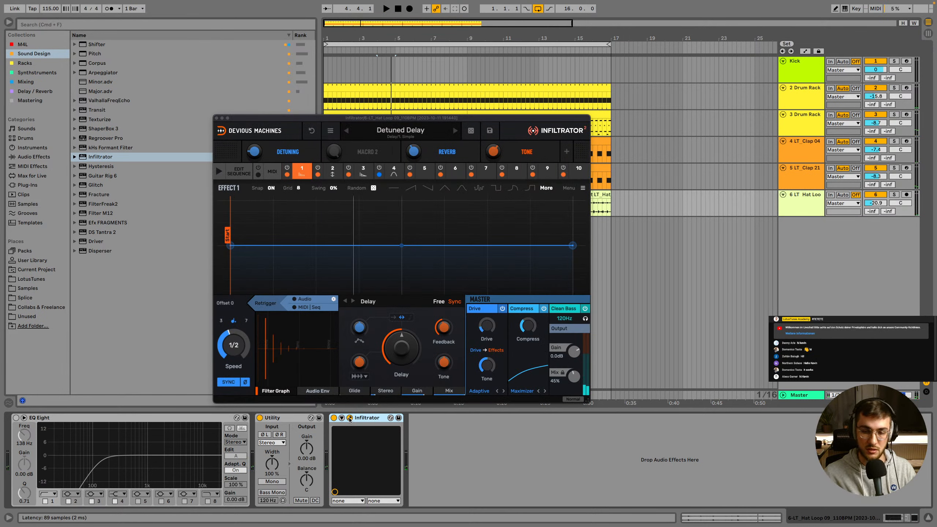
pyautogui.rightClick(607, 259)
pyautogui.click(649, 422)
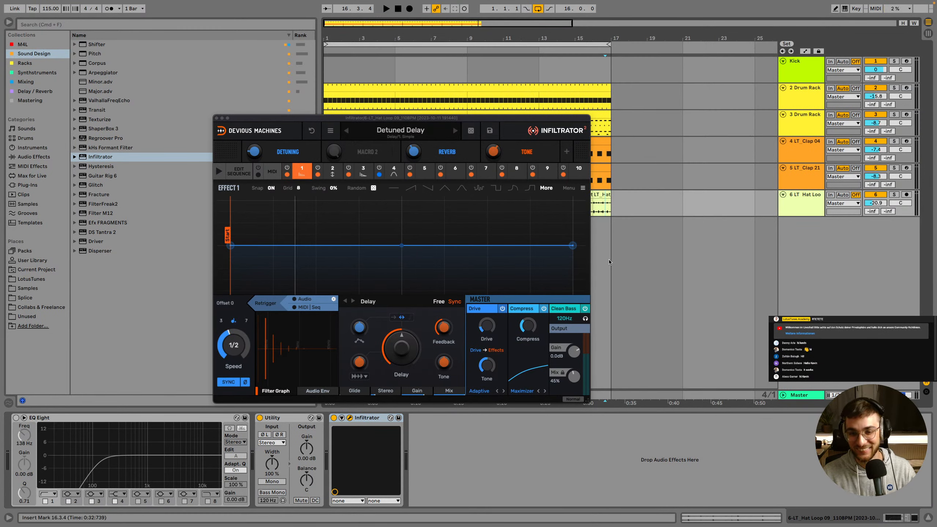
# Look over Infiltrator's plug-in settings, effect editor and delay preset categories, and close its window
pyautogui.click(330, 131)
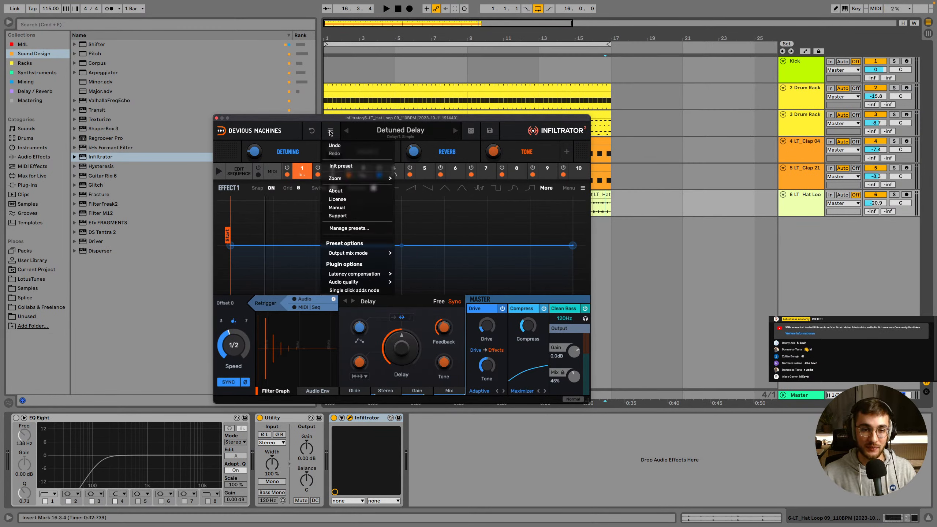
pyautogui.click(330, 131)
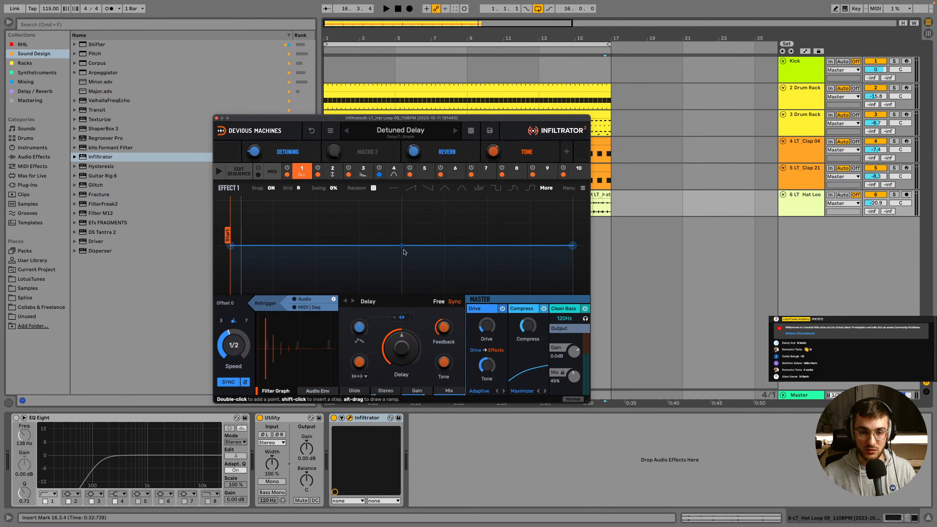
pyautogui.moveTo(375, 191)
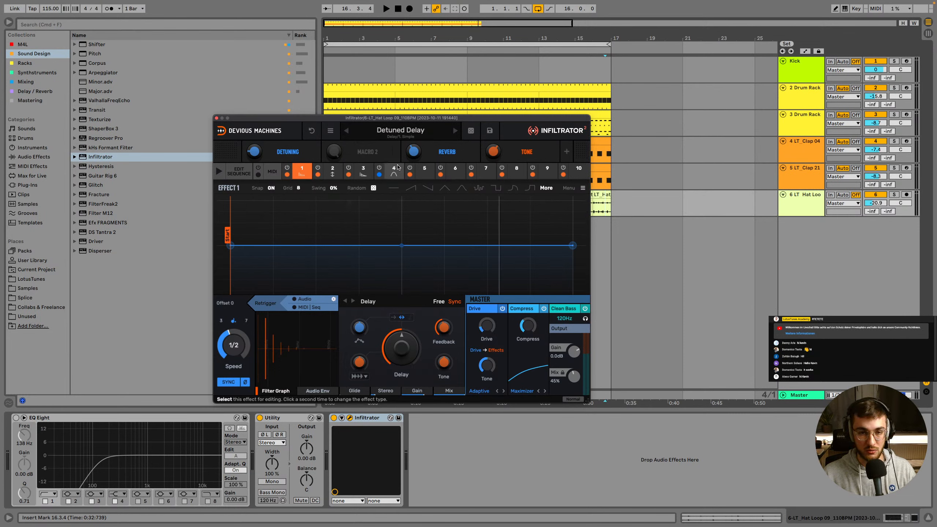
pyautogui.click(330, 131)
pyautogui.click(330, 131)
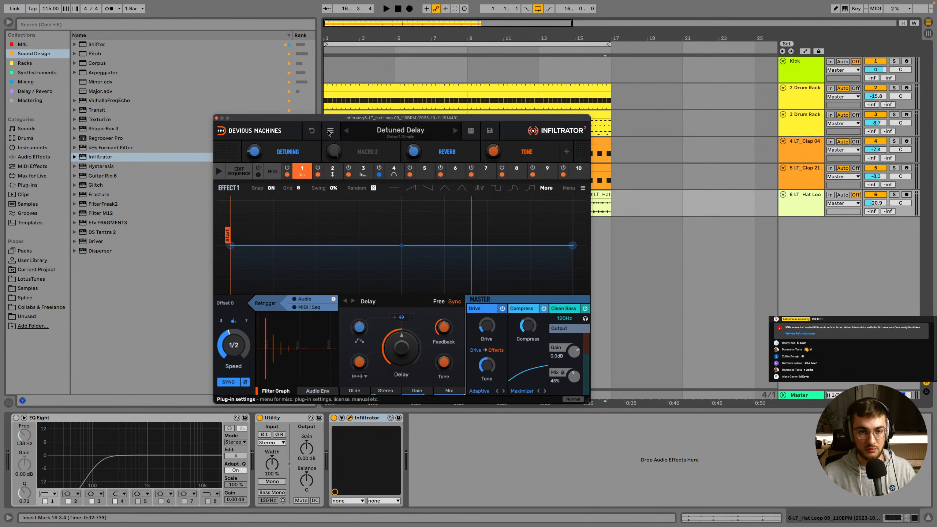
pyautogui.click(416, 132)
pyautogui.scroll(-1, 265, 346)
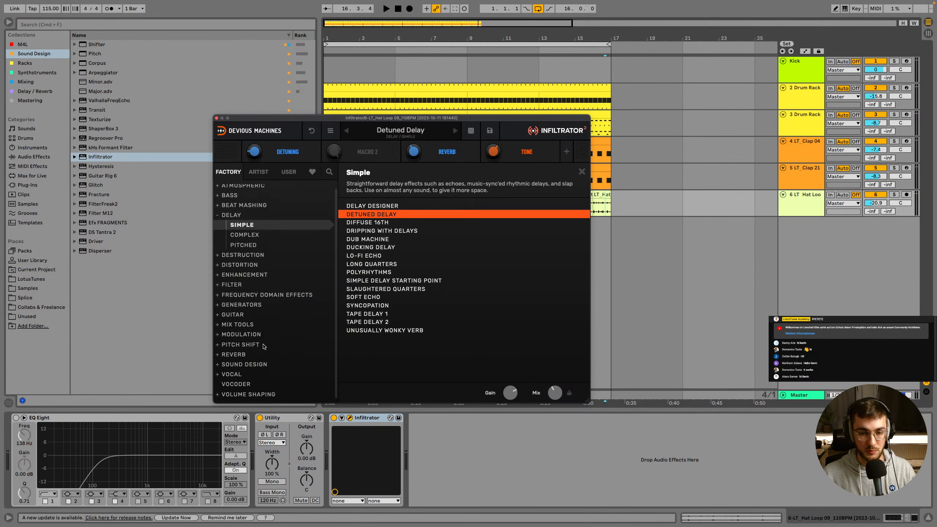
pyautogui.scroll(1, 245, 356)
pyautogui.click(221, 219)
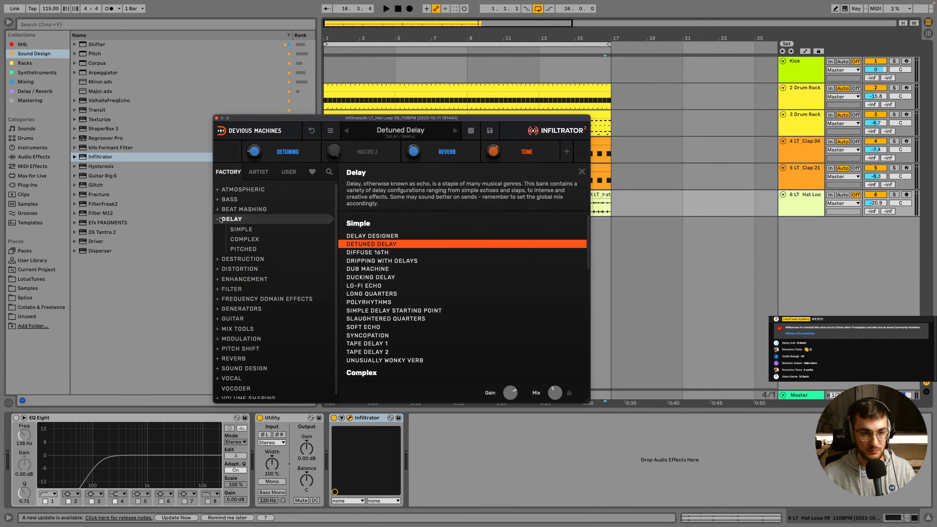
pyautogui.click(216, 119)
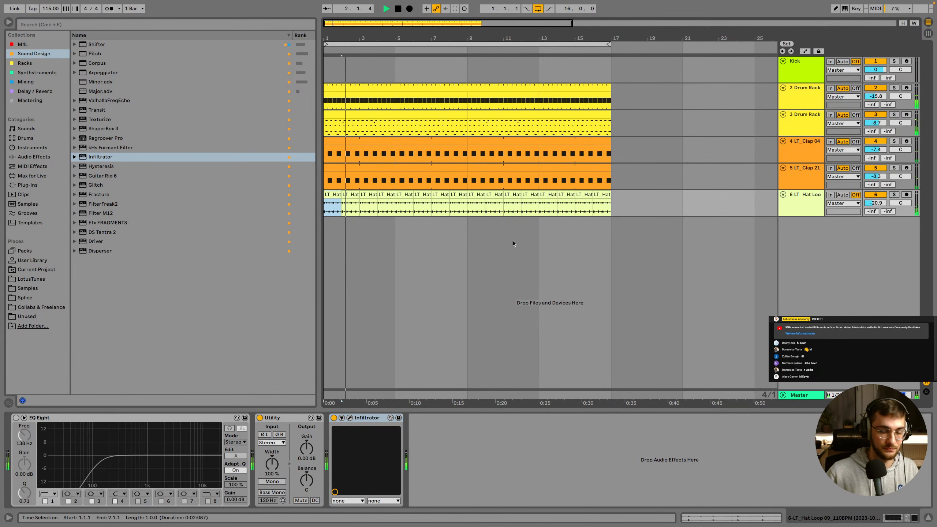
# With the groove playing, lower the 3 Drum Rack track's volume to -13.3 dB
pyautogui.click(349, 202)
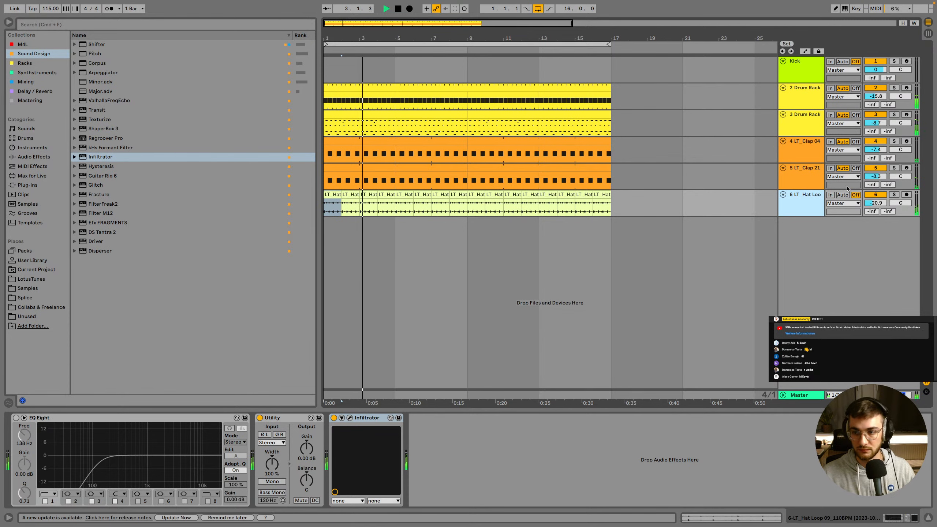
pyautogui.click(810, 170)
pyautogui.click(812, 144)
pyautogui.click(814, 123)
pyautogui.moveTo(875, 123); pyautogui.dragTo(874, 132)
# Transpose all notes in the first LT_Clap 21 clip down one semitone to E3 and audition the groove
pyautogui.click(798, 159)
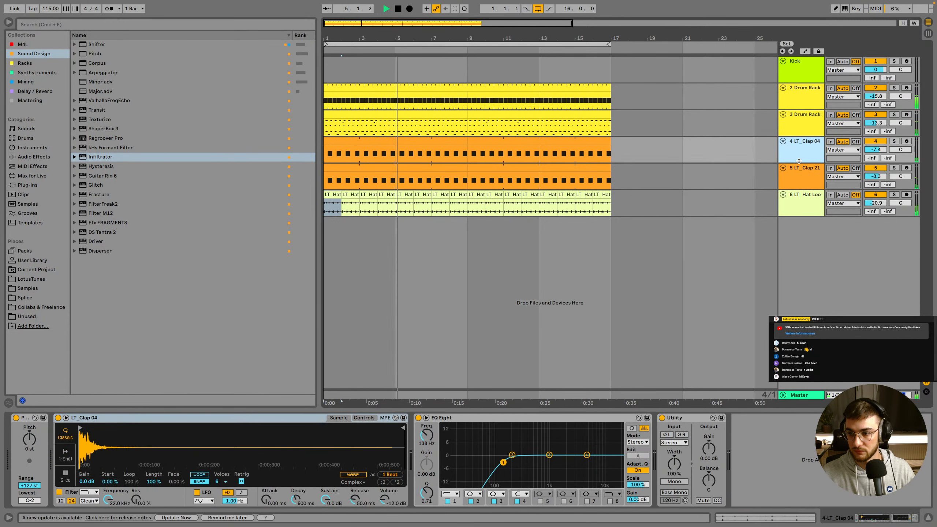
pyautogui.click(809, 181)
pyautogui.click(340, 179)
pyautogui.press('space')
pyautogui.doubleClick(340, 178)
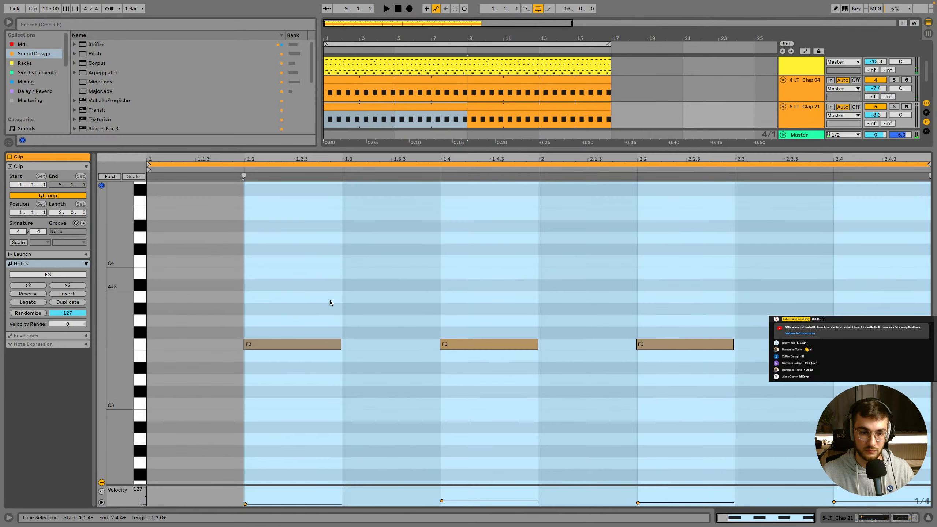
pyautogui.press('super+a')
pyautogui.press('Down')
pyautogui.press('space')
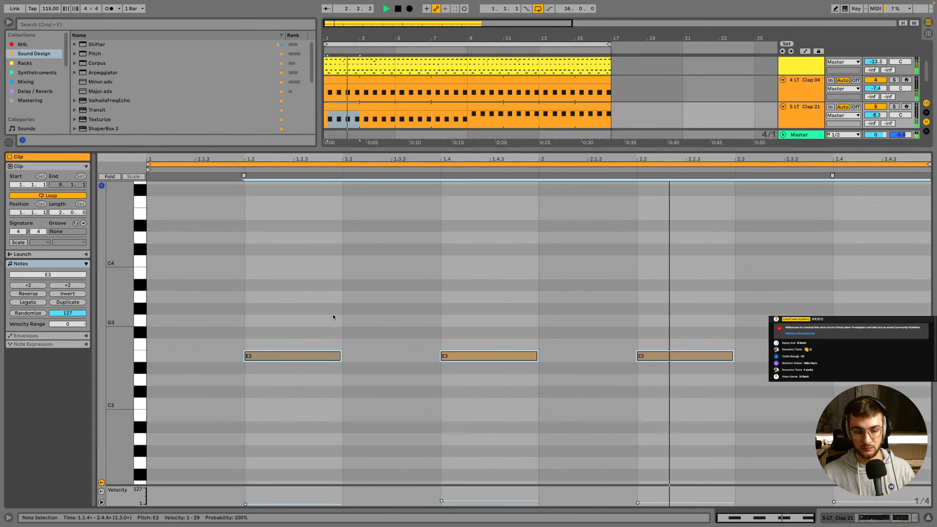
pyautogui.hotkey('shift', 'Tab')
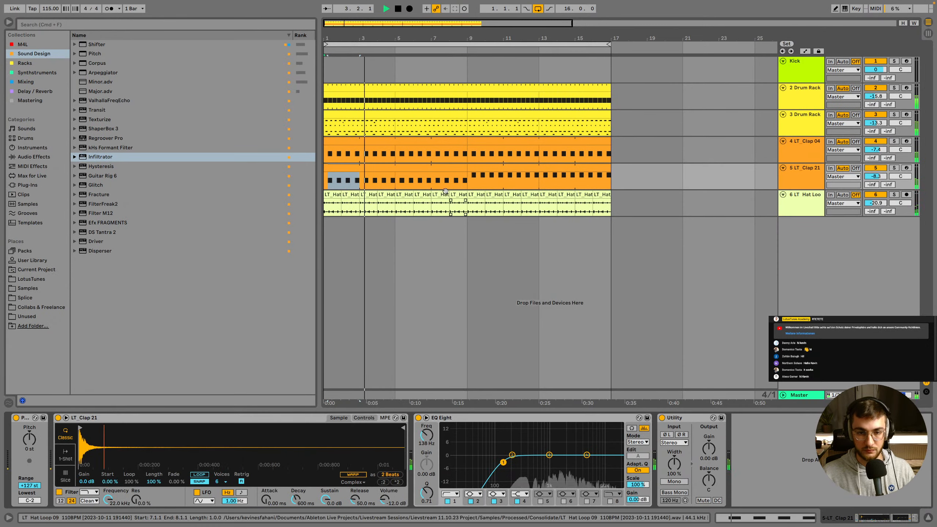
# Audition the kick note on the drum rack's other samples, including Kick 02 Perfection, and place it on Kick 19
pyautogui.click(441, 206)
pyautogui.doubleClick(425, 107)
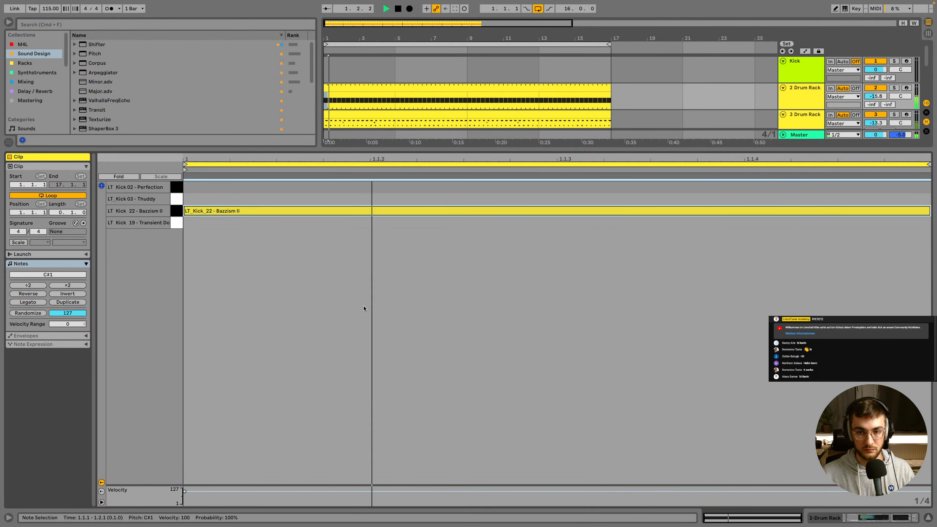
pyautogui.press('Up')
pyautogui.press('Up')
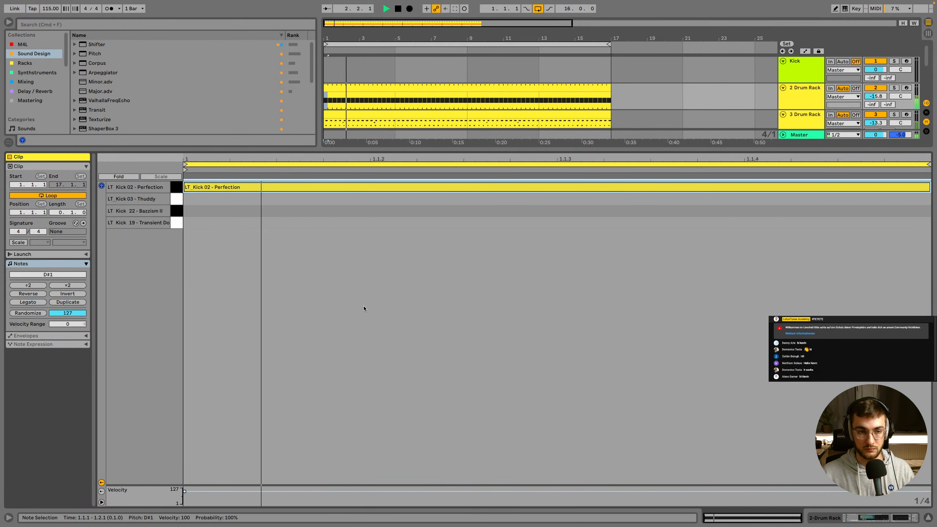
pyautogui.press('Down')
pyautogui.press('Down')
pyautogui.press('Down')
pyautogui.hotkey('shift', 'Tab')
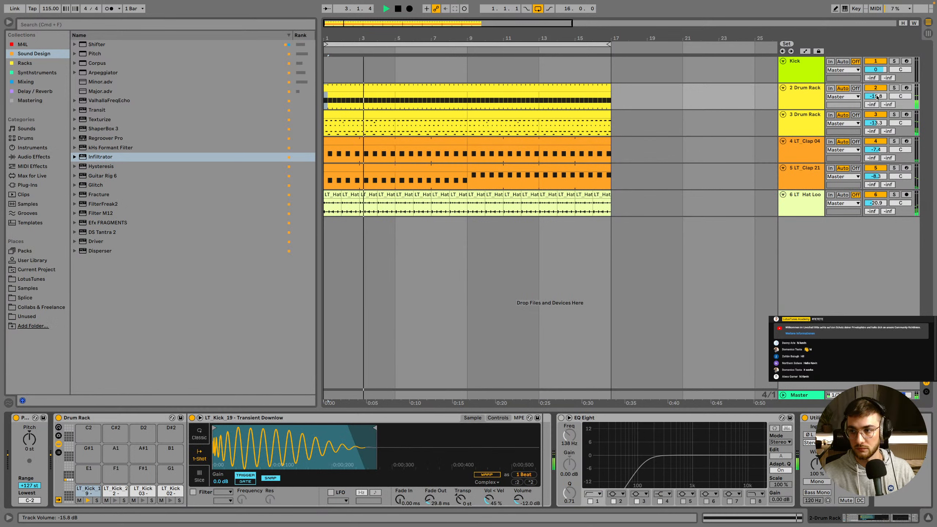
# Set the volume of the 2 Drum Rack kick track to -16.1 dB and stop playback
pyautogui.click(549, 96)
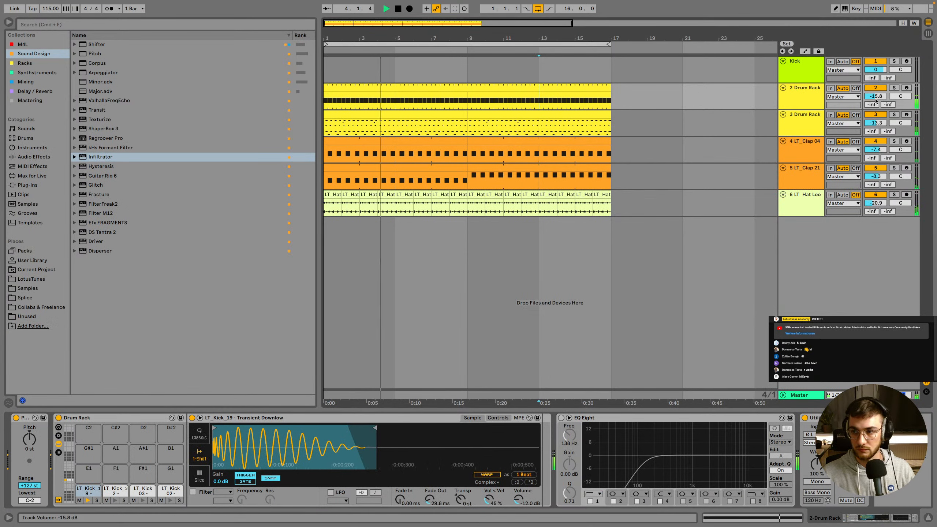
pyautogui.moveTo(875, 97); pyautogui.dragTo(876, 94)
pyautogui.press('space')
# Group the LT_Clap 04 and LT_Clap 21 tracks together
pyautogui.click(813, 142)
pyautogui.keyDown('shift'); pyautogui.click(802, 178); pyautogui.keyUp('shift')
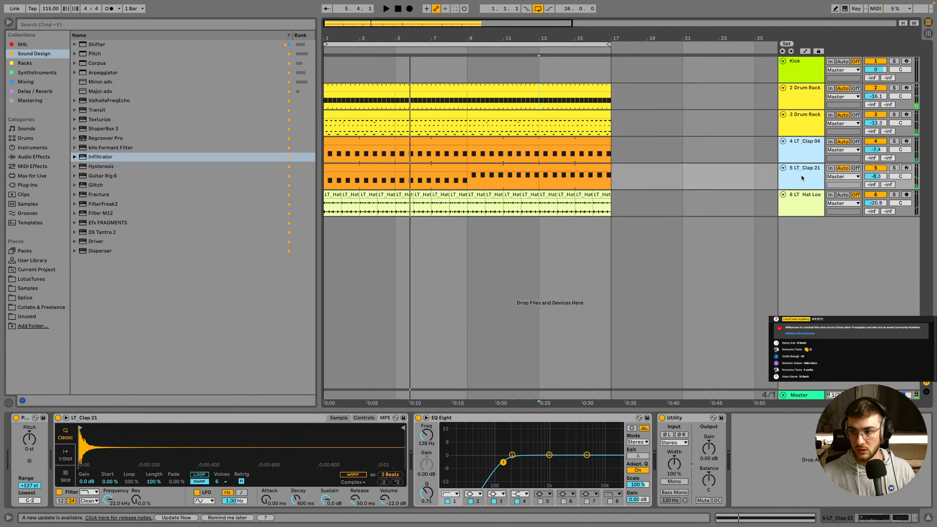
pyautogui.press('super+g')
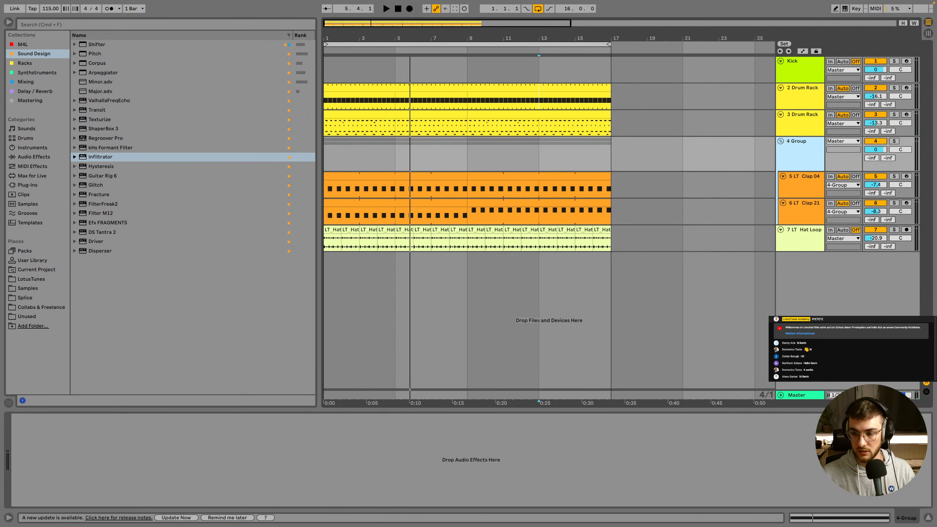
# Show the return tracks, set the clap group's A-Reverb send to -14.0 dB and play the groove
pyautogui.press('alt+super+r')
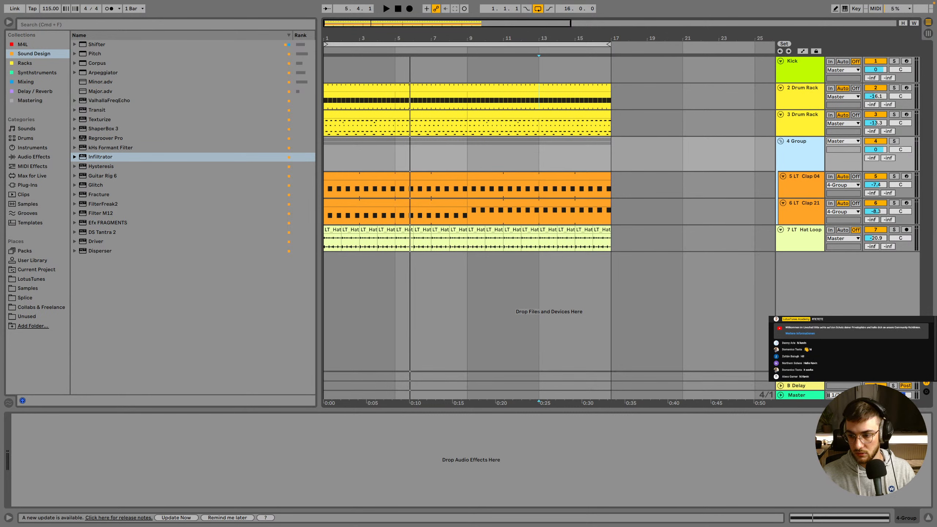
pyautogui.click(799, 377)
pyautogui.click(801, 158)
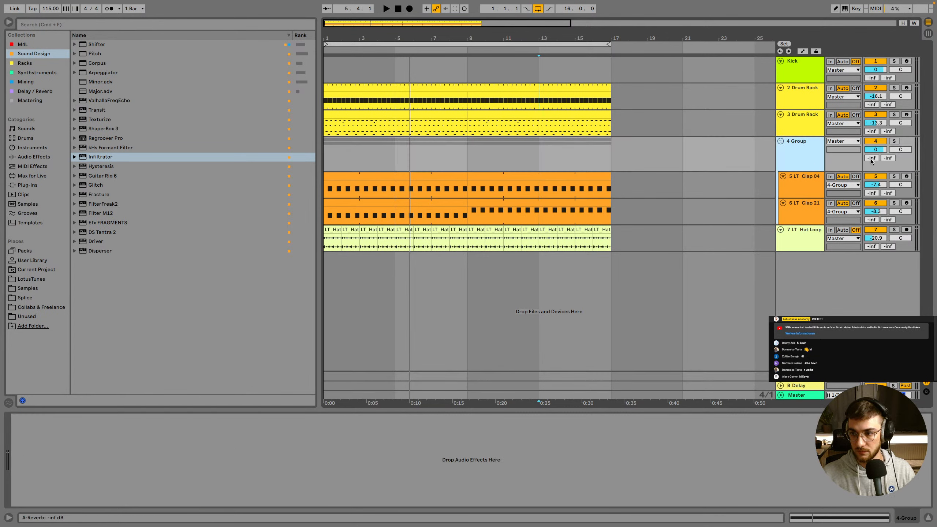
pyautogui.moveTo(874, 158)
pyautogui.mouseDown()
pyautogui.moveTo(873, 128)
pyautogui.moveTo(872, 168)
pyautogui.moveTo(872, 143)
pyautogui.mouseUp()
pyautogui.press('space')
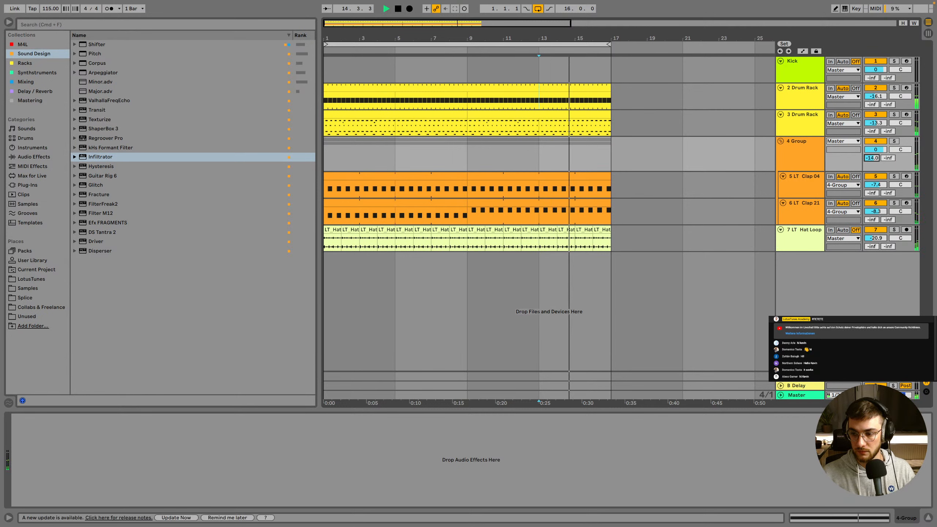
# On the A-Reverb return, set the reverb's input filter to 3.49 kHz and its decay to 567 ms during playback
pyautogui.click(799, 377)
pyautogui.press('space')
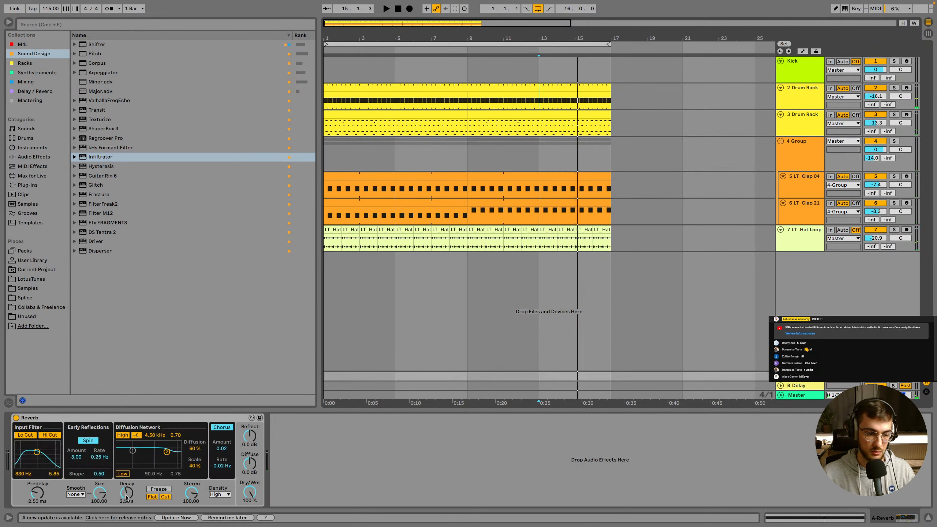
pyautogui.press('space')
pyautogui.moveTo(126, 497); pyautogui.dragTo(126, 517)
pyautogui.moveTo(41, 458); pyautogui.dragTo(47, 453)
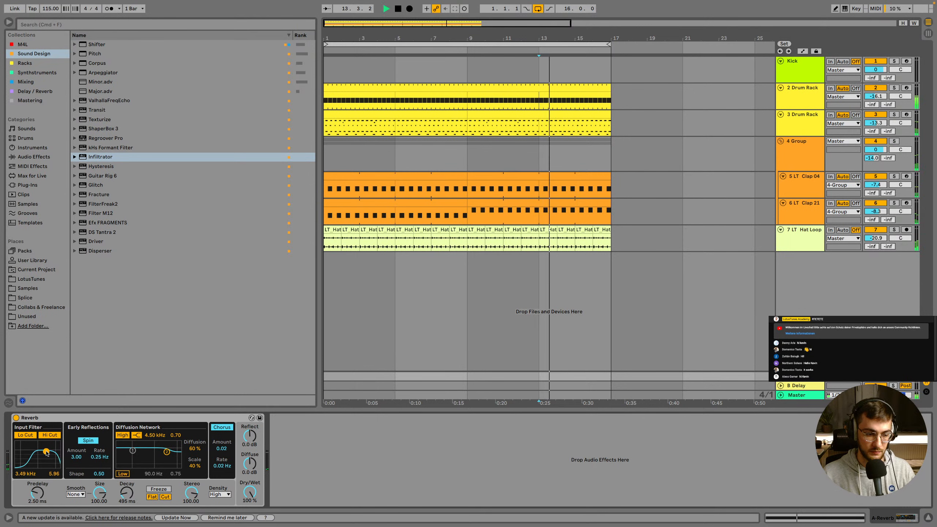
pyautogui.moveTo(134, 497); pyautogui.dragTo(133, 487)
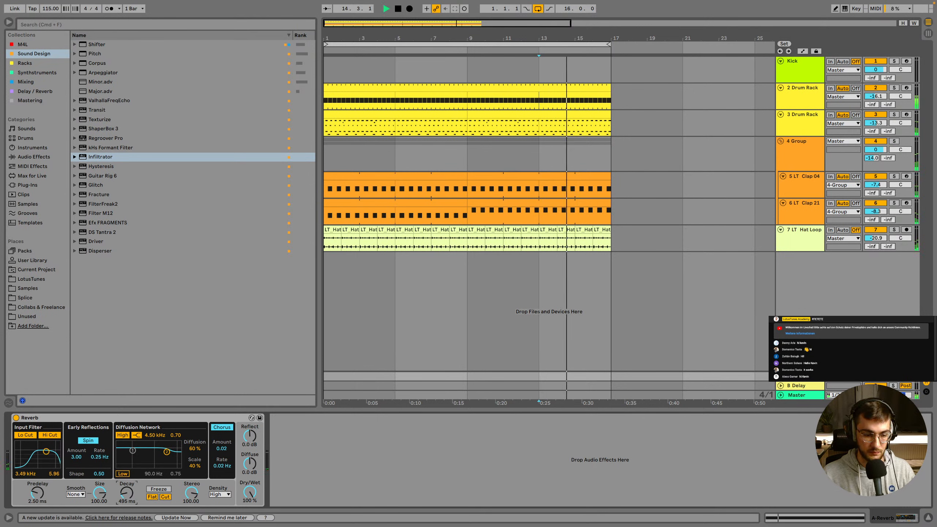
# Set the reverb's input filter to 630 Hz, Reflect to -5.0 dB and Diffuse to -3.3 dB, and the clap group's reverb send to -15.3 dB
pyautogui.moveTo(872, 157); pyautogui.dragTo(872, 144)
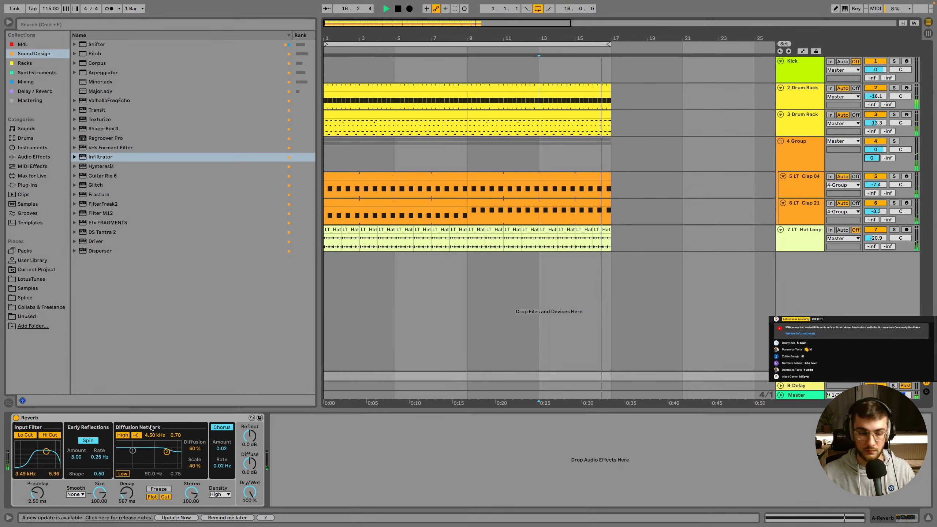
pyautogui.moveTo(47, 451); pyautogui.dragTo(35, 444)
pyautogui.moveTo(249, 463); pyautogui.dragTo(249, 472)
pyautogui.click(250, 436)
pyautogui.moveTo(250, 436); pyautogui.dragTo(250, 446)
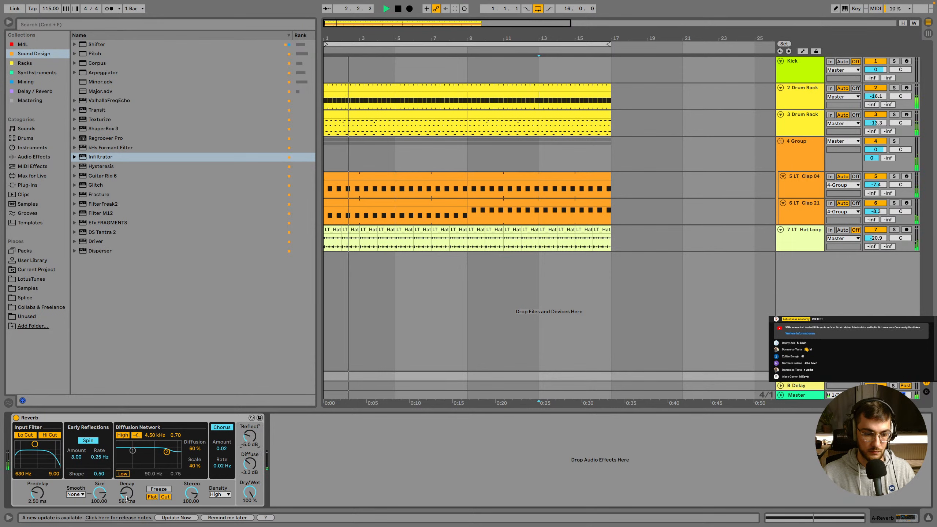
pyautogui.moveTo(872, 158); pyautogui.dragTo(872, 171)
pyautogui.click(744, 159)
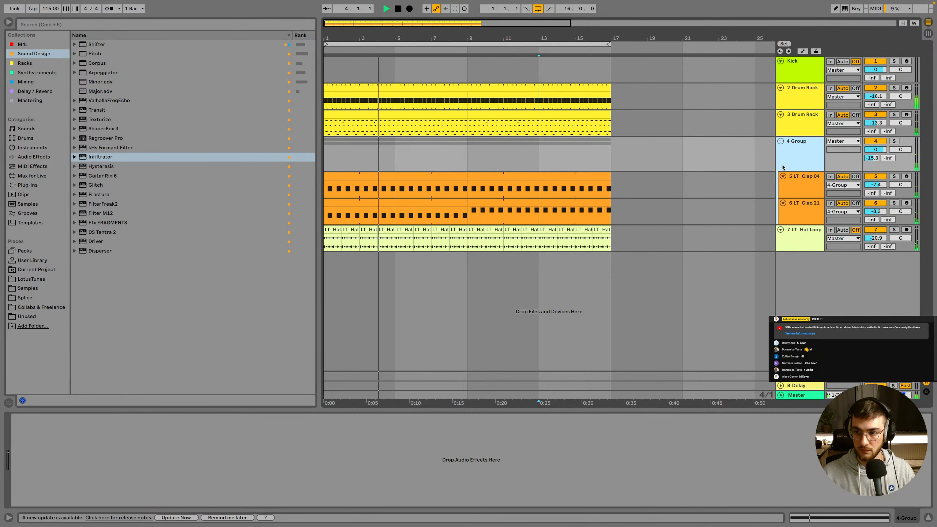
# Try sending the hat loop track to A-Reverb at -0.6 dB, reset the send and stop playback
pyautogui.click(794, 248)
pyautogui.moveTo(872, 247); pyautogui.dragTo(872, 236)
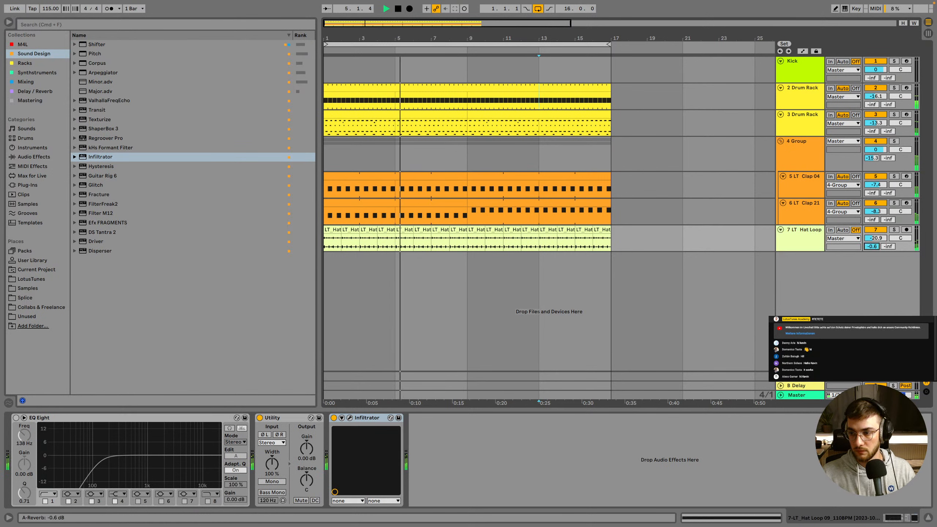
pyautogui.press('Delete')
pyautogui.press('space')
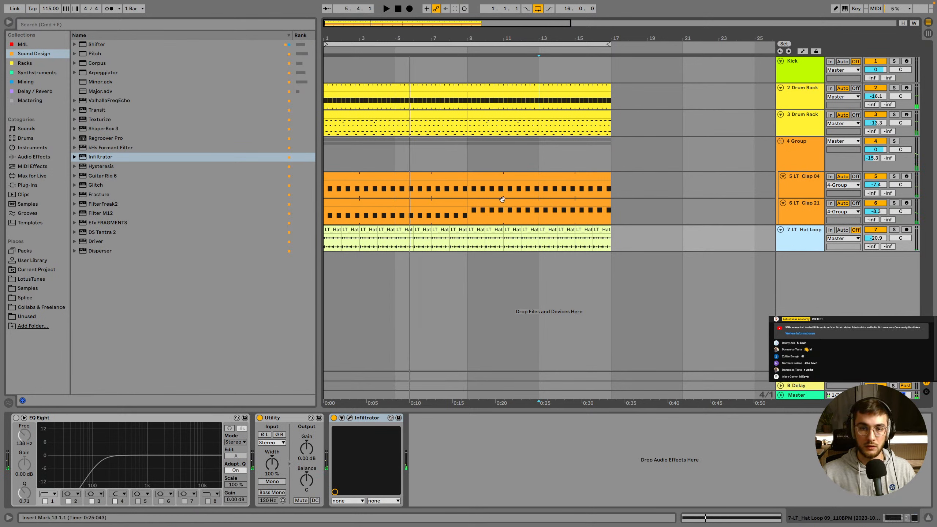
# Duplicate the first eight-bar clips of both clap tracks over bars 9 to 16
pyautogui.click(449, 210)
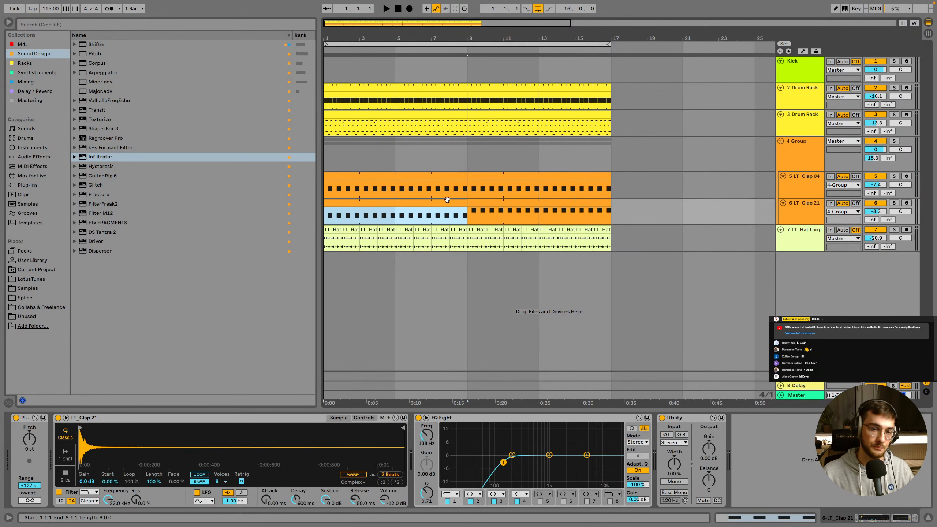
pyautogui.keyDown('shift'); pyautogui.click(444, 177); pyautogui.keyUp('shift')
pyautogui.press('super+d')
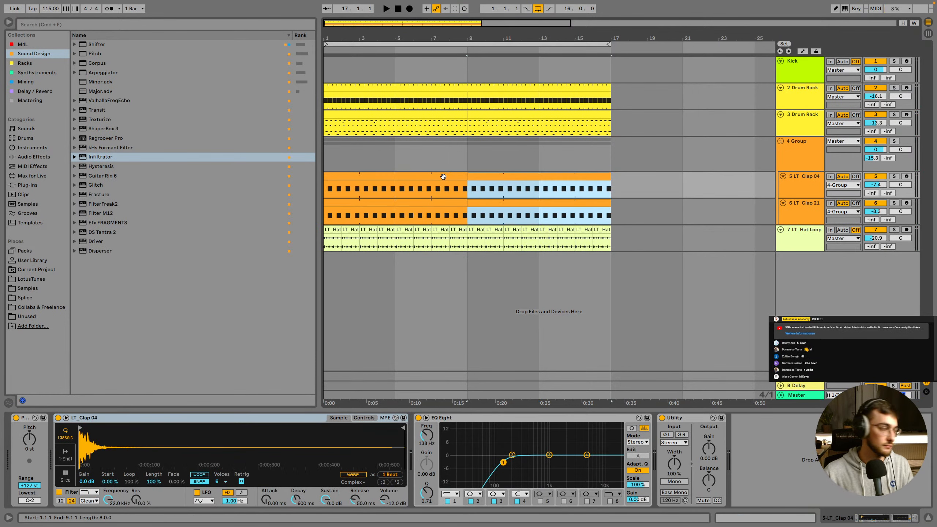
pyautogui.click(443, 177)
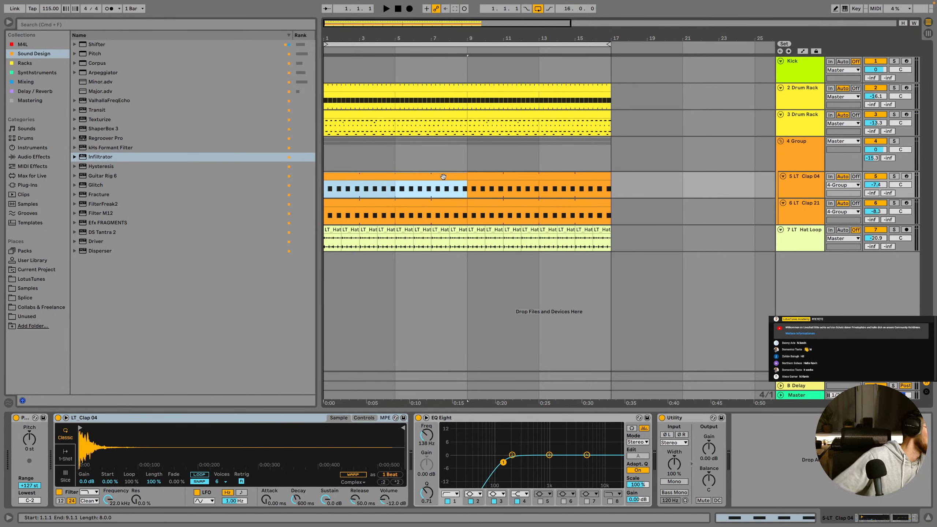
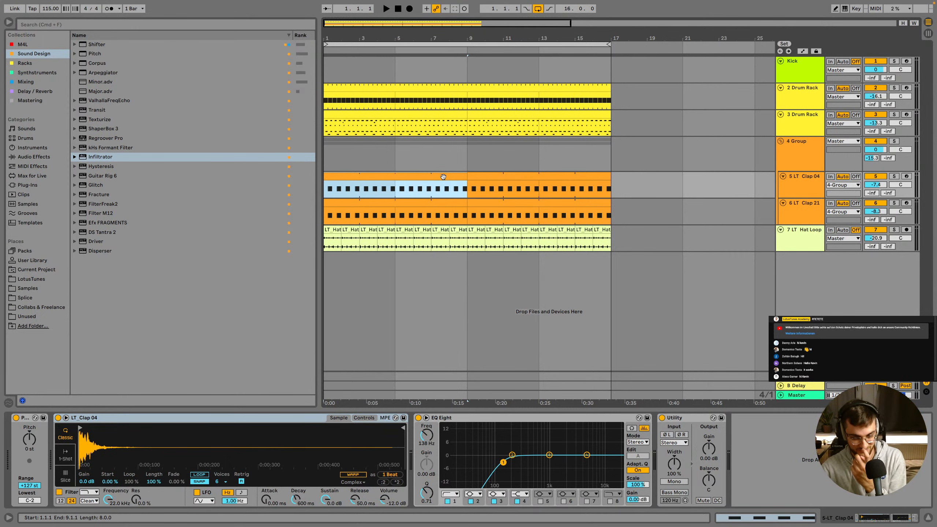
# Start the groove from the beginning and rename the clap group as Claps
pyautogui.click(327, 229)
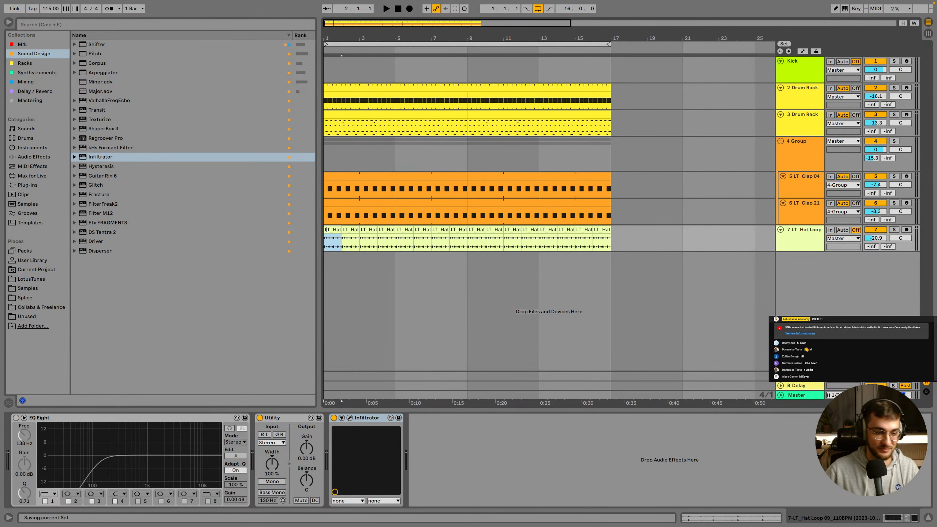
pyautogui.press('space')
pyautogui.click(336, 158)
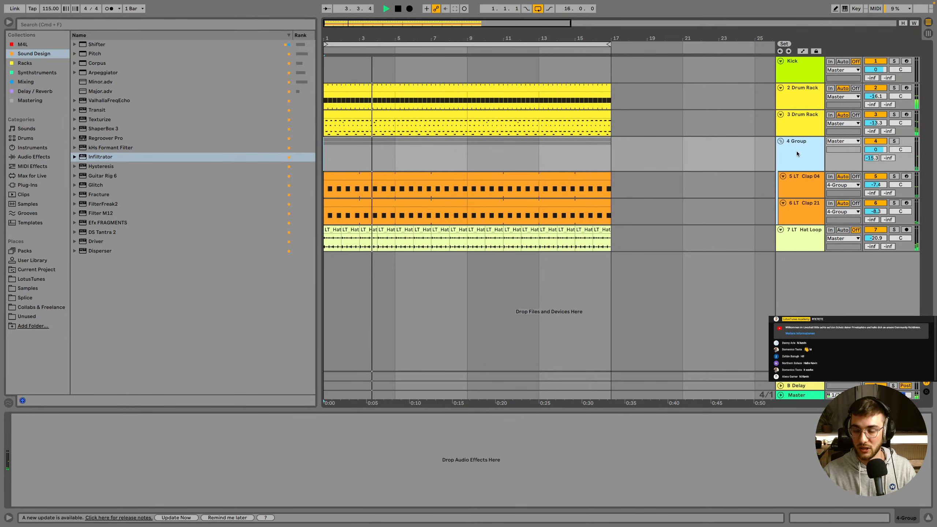
pyautogui.press('super+r')
pyautogui.write('Cla')
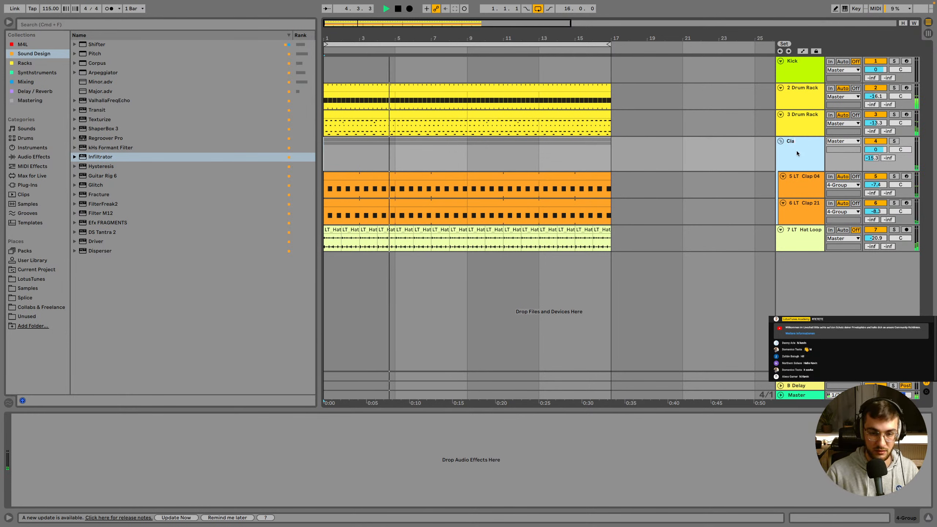
pyautogui.write('ps')
pyautogui.press('Return')
# Move the hat loop track above the Claps group and group it with the 3 Drum Rack track as Hats
pyautogui.click(801, 240)
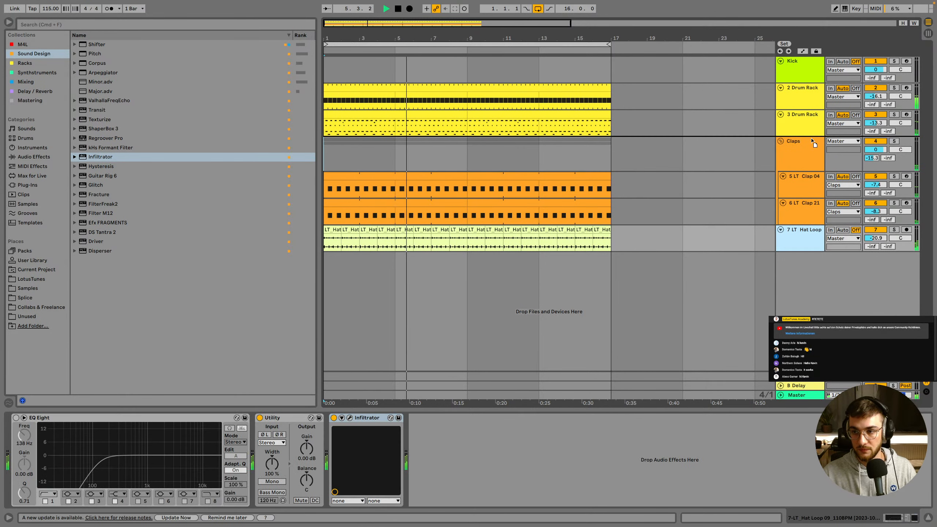
pyautogui.moveTo(813, 143); pyautogui.dragTo(809, 142)
pyautogui.click(801, 121)
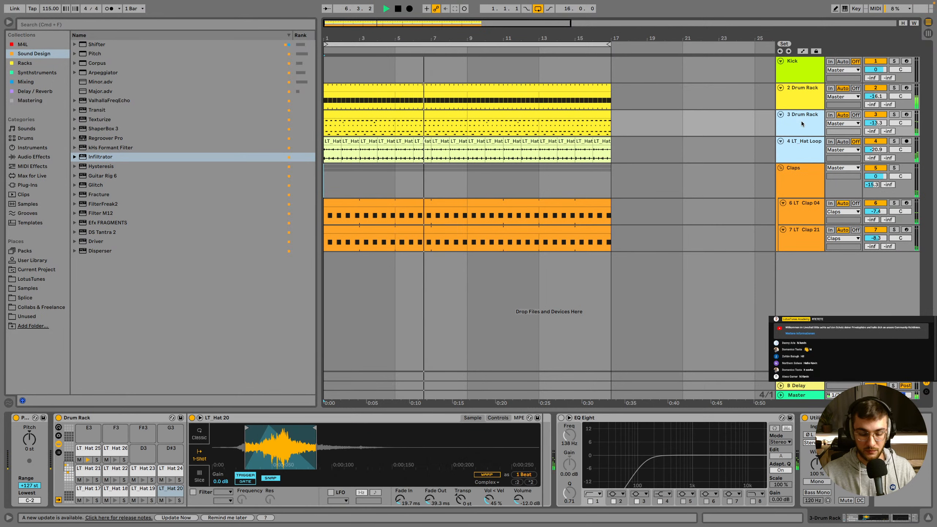
pyautogui.press('super+g')
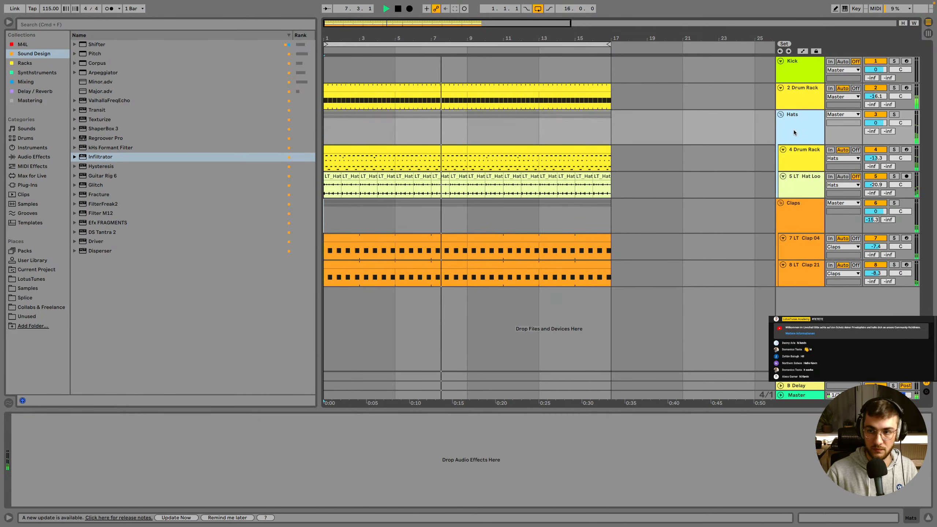
pyautogui.rightClick(794, 131)
# Rename the drum rack track inside the Hats group as Rack Hats
pyautogui.click(785, 157)
pyautogui.click(784, 157)
pyautogui.press('super+r')
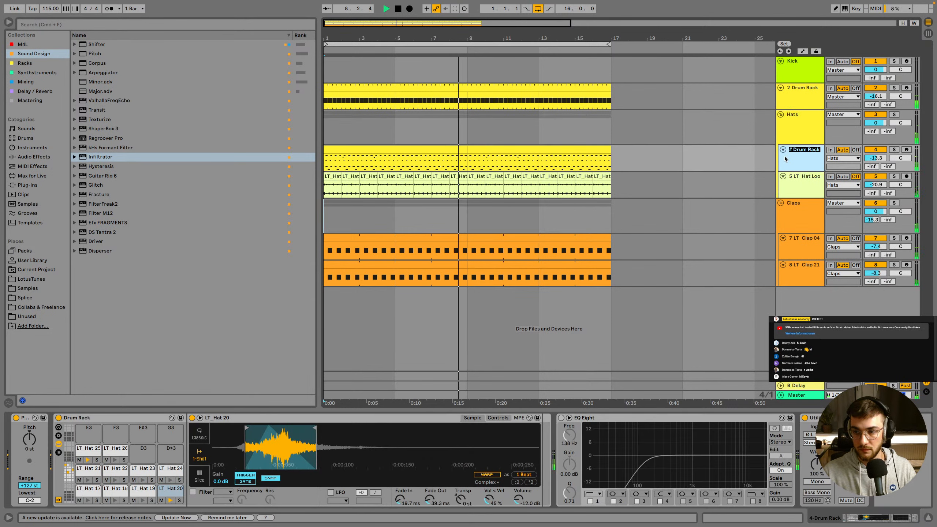
pyautogui.write('Rack Hats')
pyautogui.press('Return')
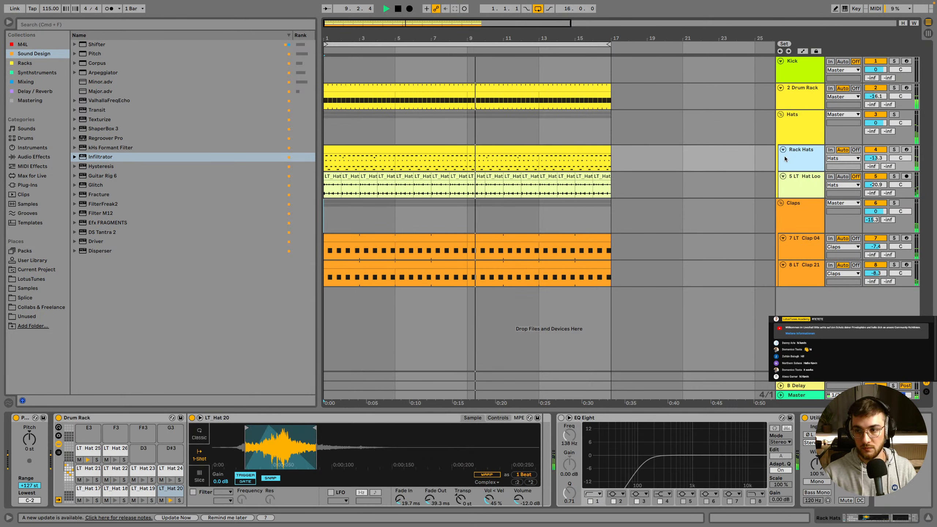
# Rename the hat loop track inside the Hats group as Loop Hats
pyautogui.click(802, 190)
pyautogui.press('super+r')
pyautogui.write('Loop')
pyautogui.press('Return')
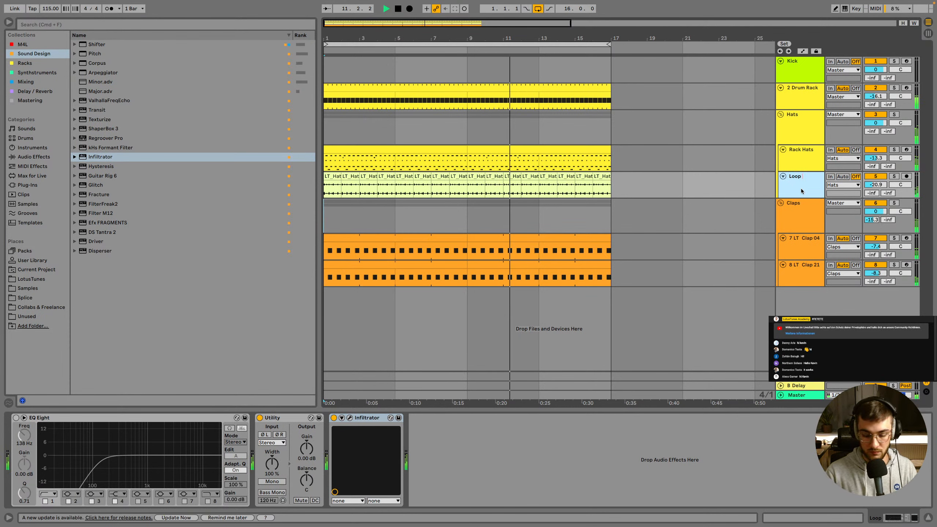
pyautogui.write('Hats')
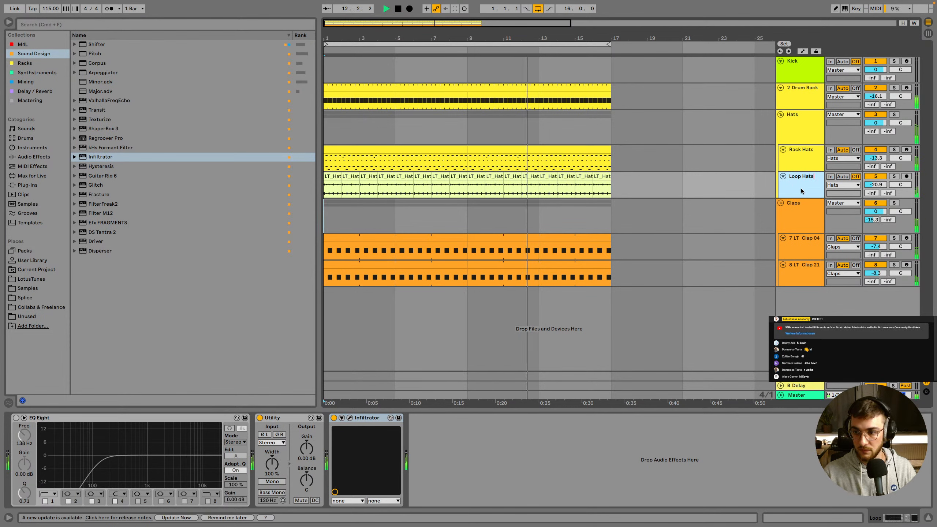
pyautogui.press('Return')
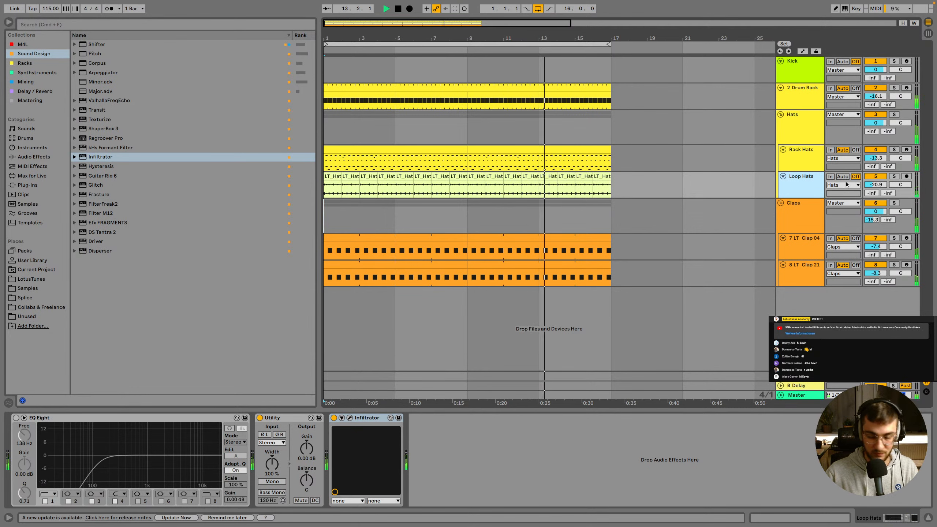
# Solo the Claps group to audition it on its own, and unsolo it to hear the full groove
pyautogui.click(803, 210)
pyautogui.click(894, 203)
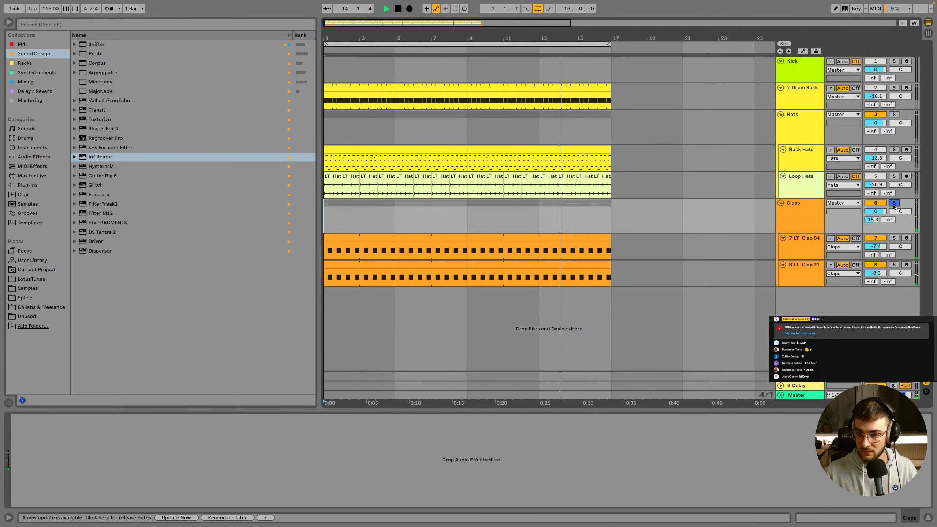
pyautogui.click(894, 203)
pyautogui.click(785, 224)
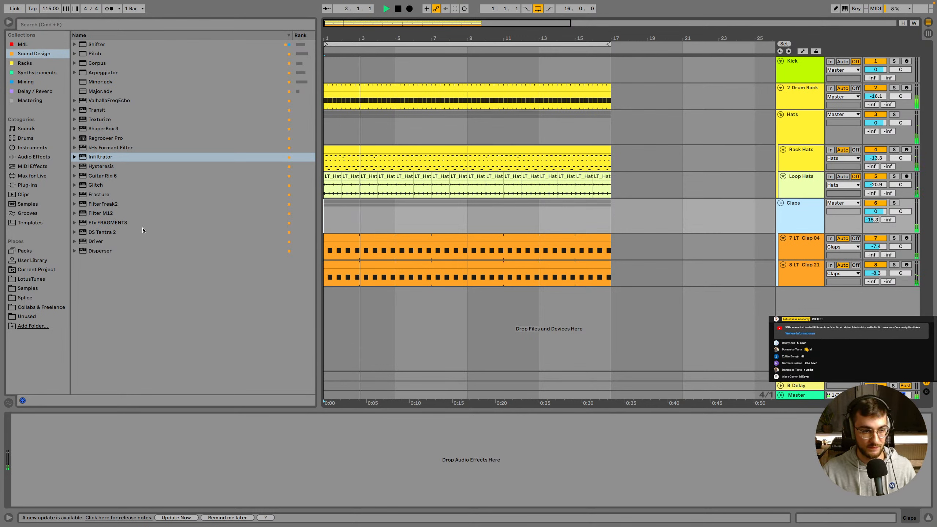
pyautogui.click(352, 220)
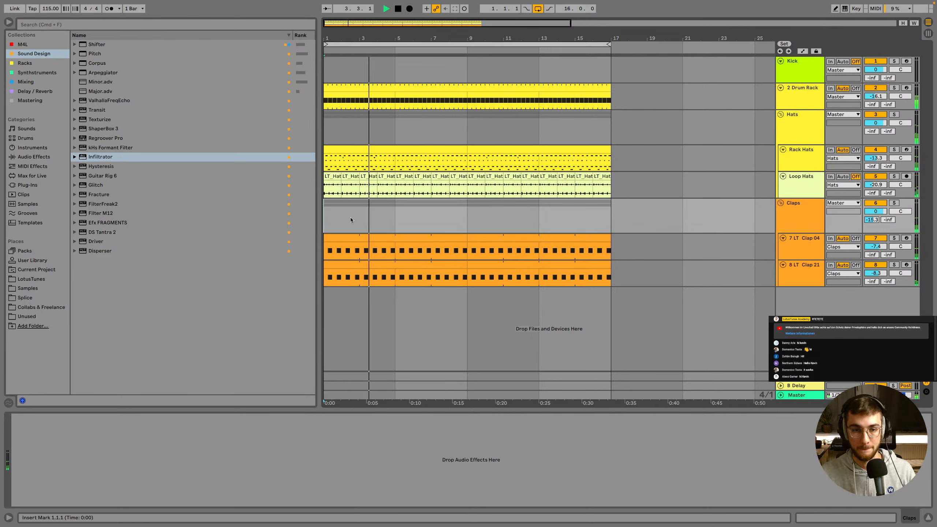
# Stop playback and browse the Shaker Loops folder of the LotusTunes Downtempo Organica pack, previewing LT_Shaker Loop 02
pyautogui.click(31, 278)
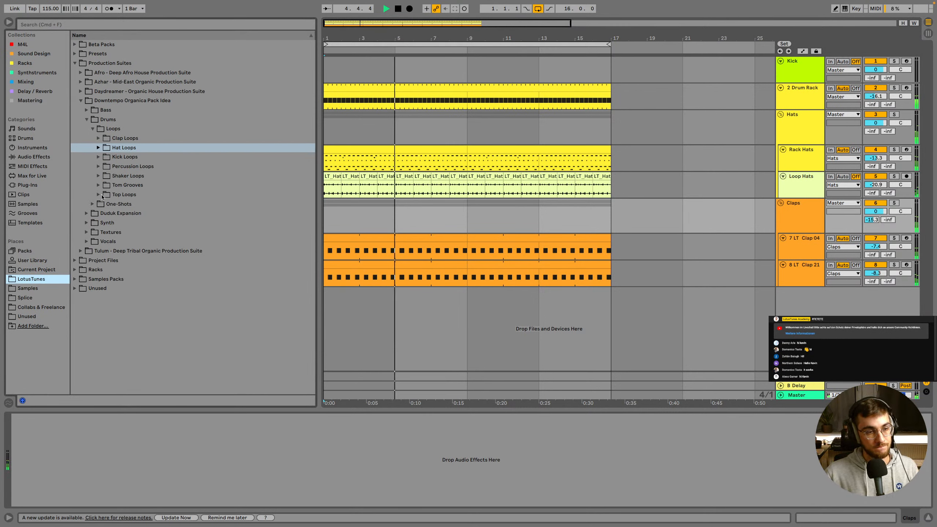
pyautogui.press('space')
pyautogui.click(107, 176)
pyautogui.click(110, 195)
pyautogui.scroll(-2, 111, 195)
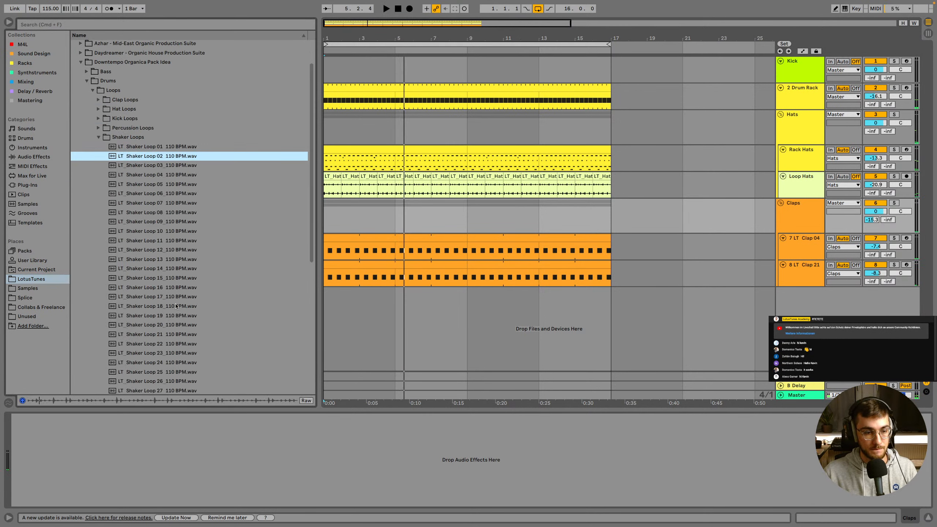
# Insert a new MIDI track below the Claps group and search the browser for kontakt
pyautogui.press('super+shift+t')
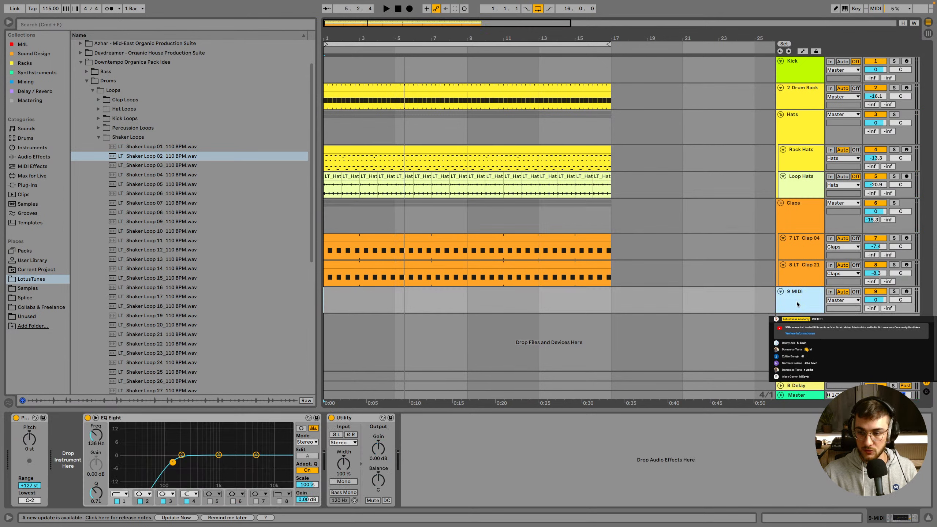
pyautogui.click(36, 24)
pyautogui.write('kontakt')
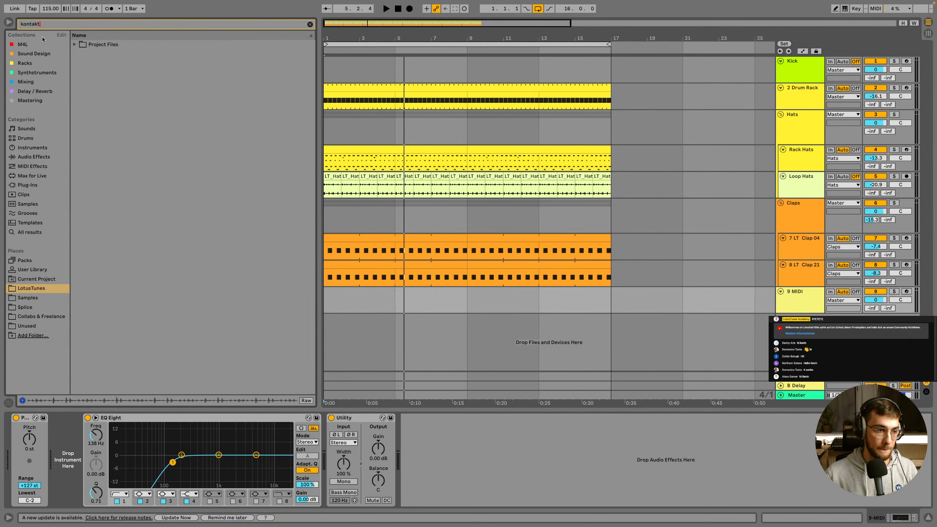
# Load the VST3 version of Kontakt 7 onto the new MIDI track below the Claps group
pyautogui.click(31, 185)
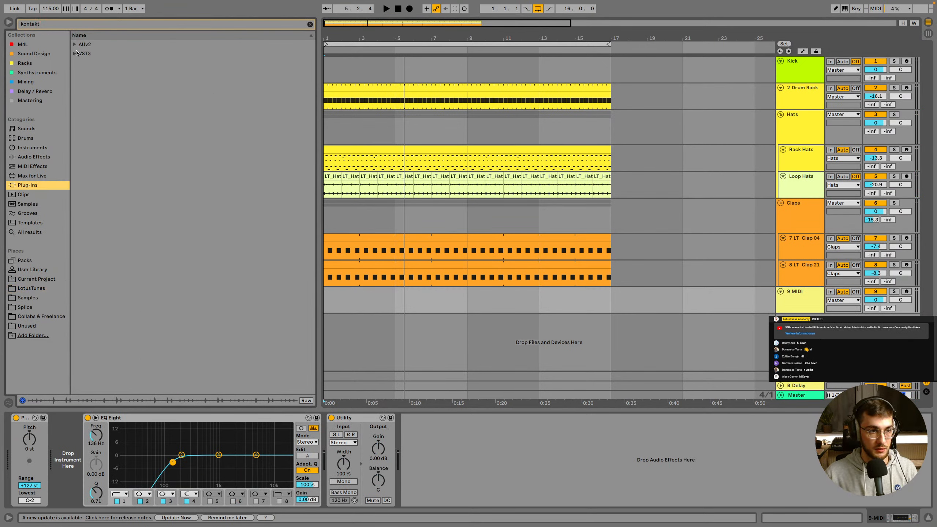
pyautogui.click(75, 53)
pyautogui.click(82, 63)
pyautogui.click(108, 81)
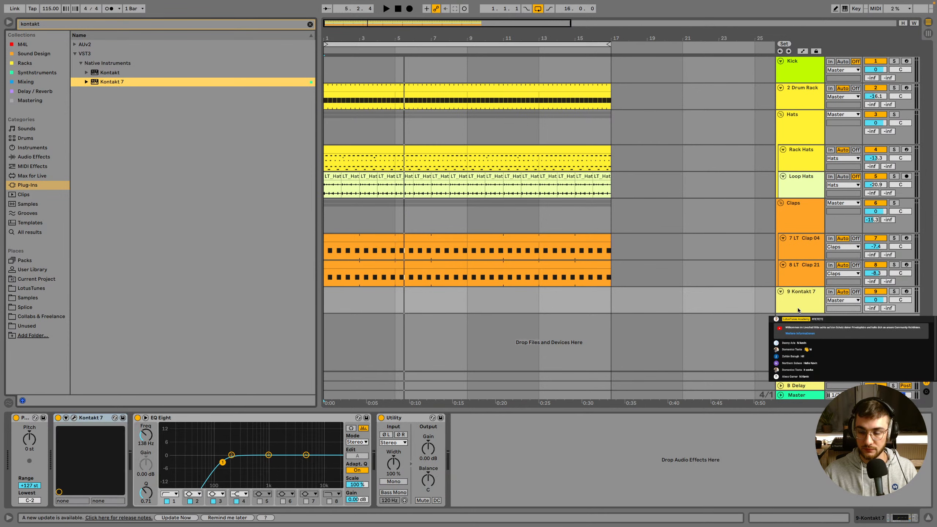
# Find Shimmer Shake Strike 2 in the Kontakt library list and load Shimmer Shake Strike 2.nki
pyautogui.scroll(-5, 328, 249)
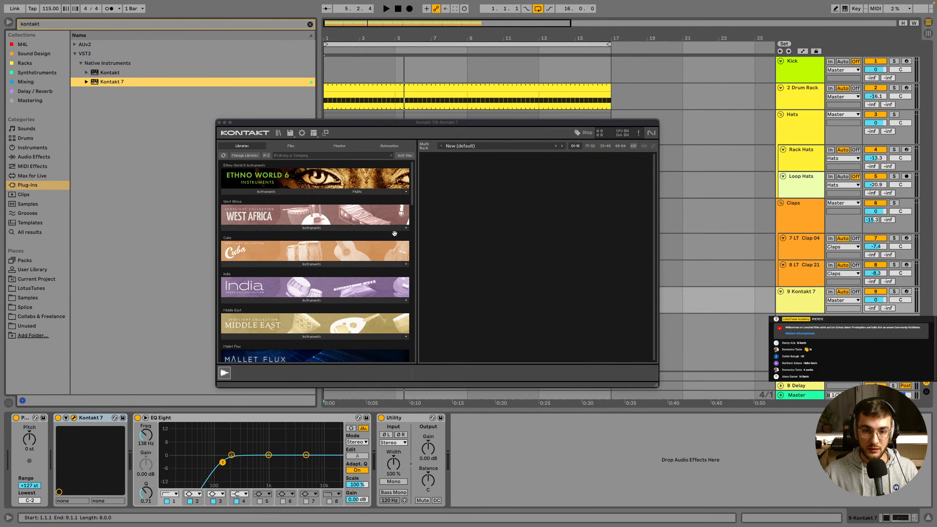
pyautogui.scroll(5, 328, 250)
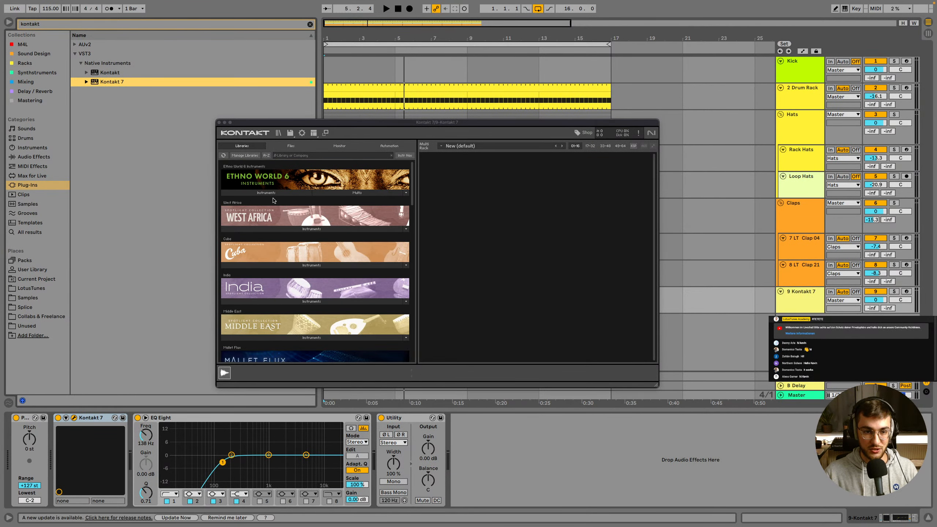
pyautogui.scroll(-5, 273, 201)
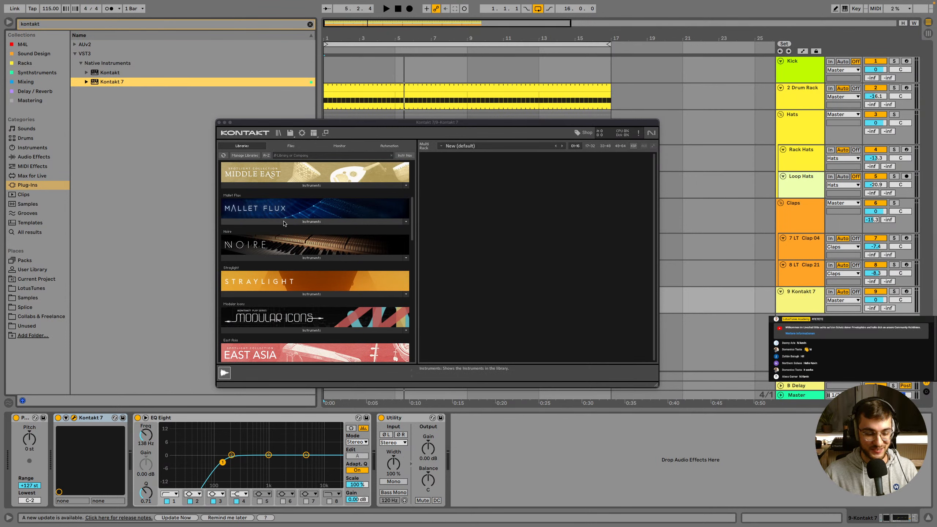
pyautogui.scroll(-8, 284, 223)
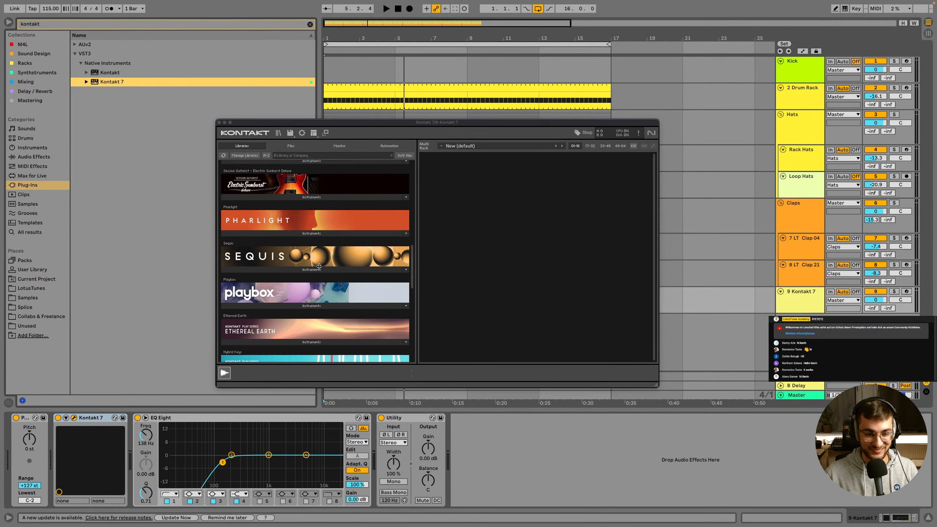
pyautogui.scroll(-3, 320, 266)
pyautogui.scroll(4, 278, 285)
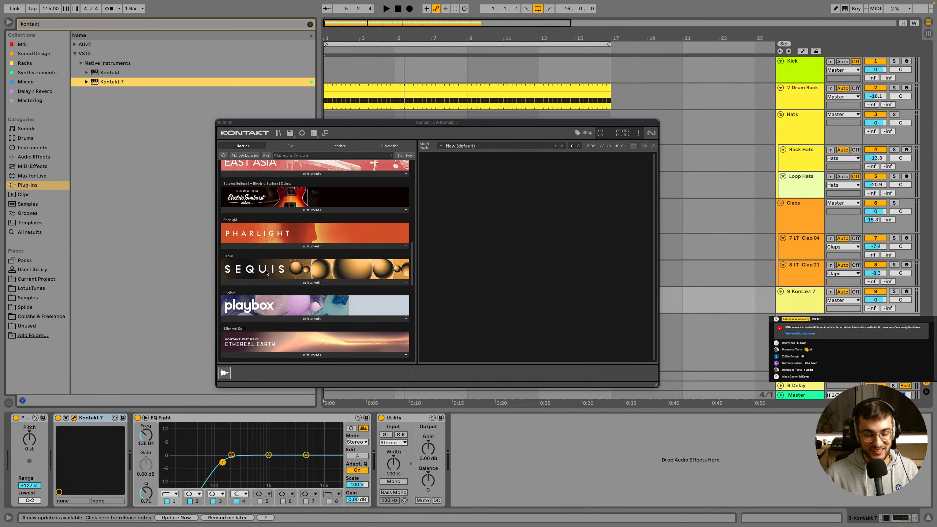
pyautogui.scroll(1, 267, 273)
pyautogui.scroll(-5, 268, 272)
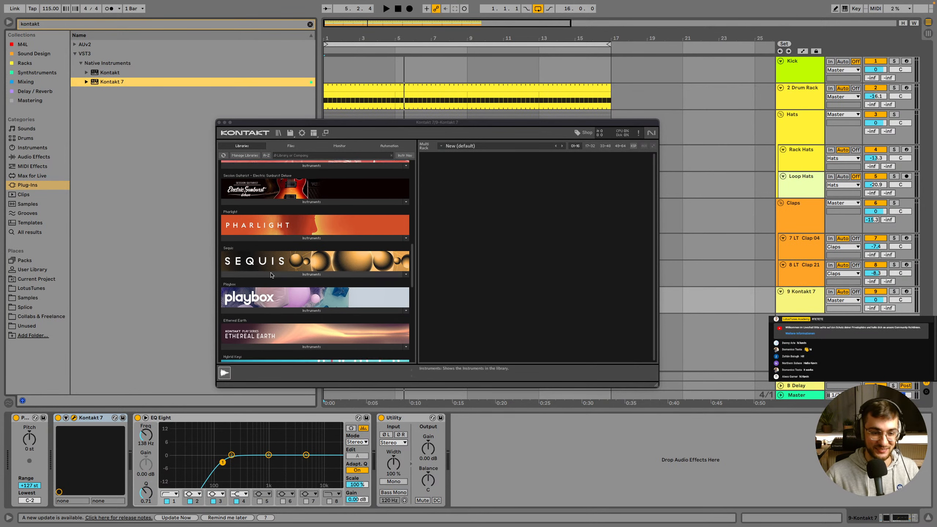
pyautogui.click(267, 288)
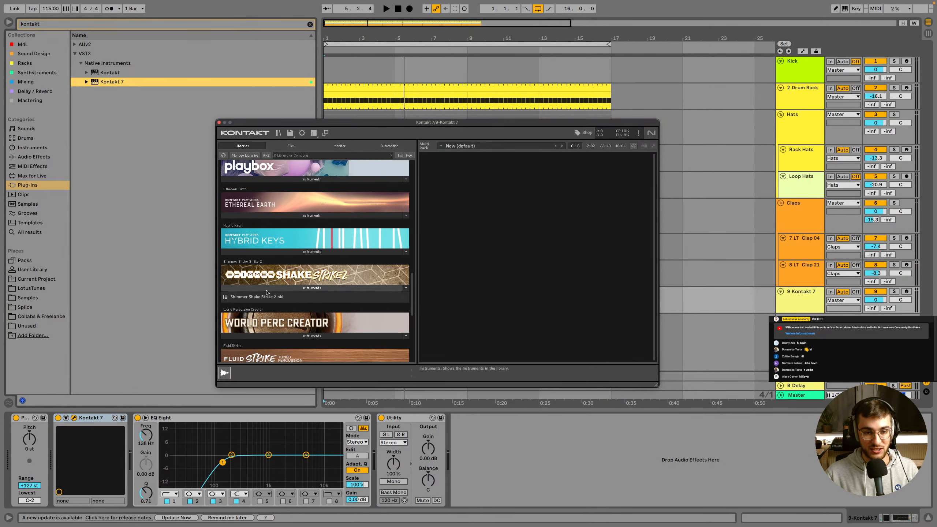
pyautogui.click(236, 297)
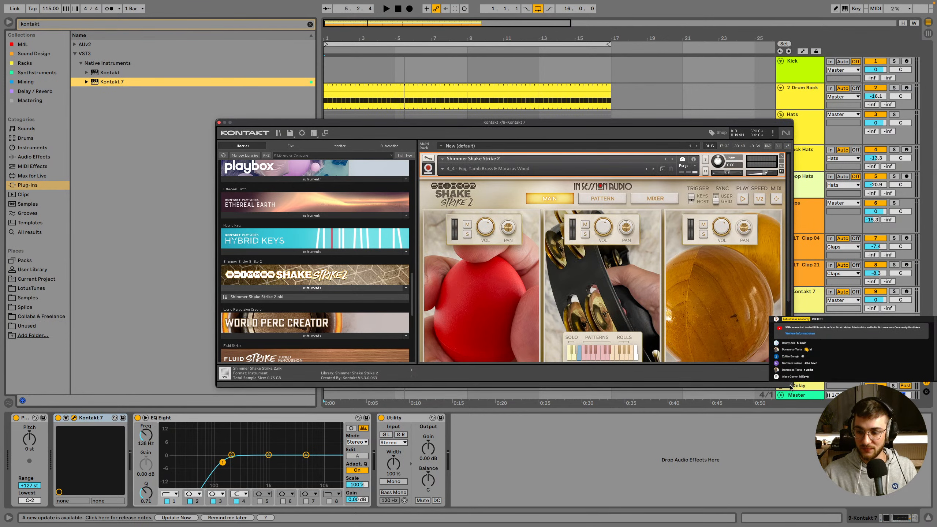
# Enlarge the Kontakt window to show the full instrument, move it aside and close it
pyautogui.moveTo(790, 387); pyautogui.dragTo(784, 426)
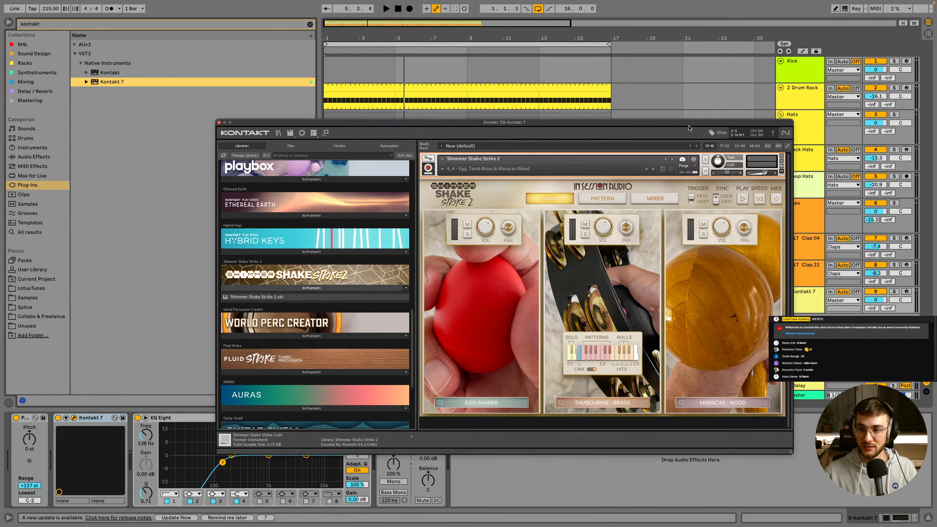
pyautogui.moveTo(430, 124); pyautogui.dragTo(218, 108)
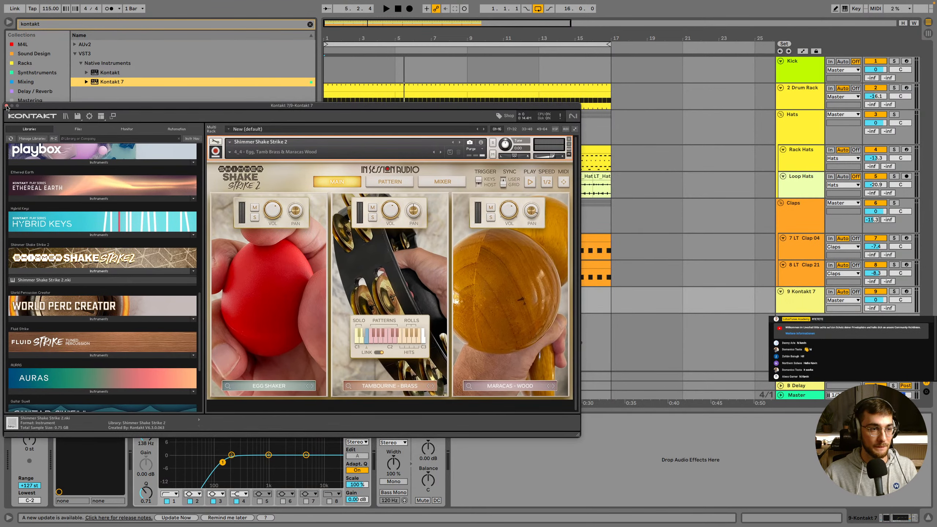
pyautogui.click(6, 106)
# Create a four-bar MIDI clip with a 1/4 note grid on the Kontakt 7 track, and lower the track volume to -4.4 dB
pyautogui.doubleClick(336, 300)
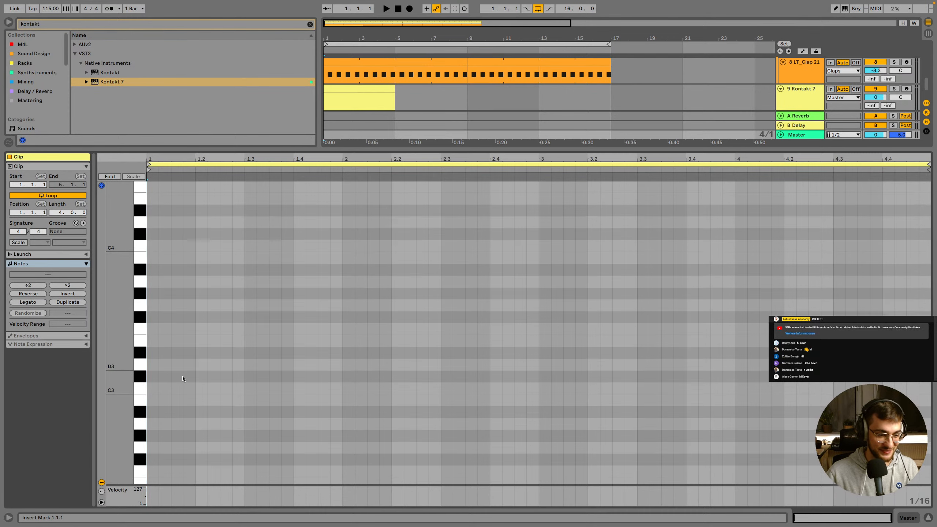
pyautogui.rightClick(182, 379)
pyautogui.click(194, 327)
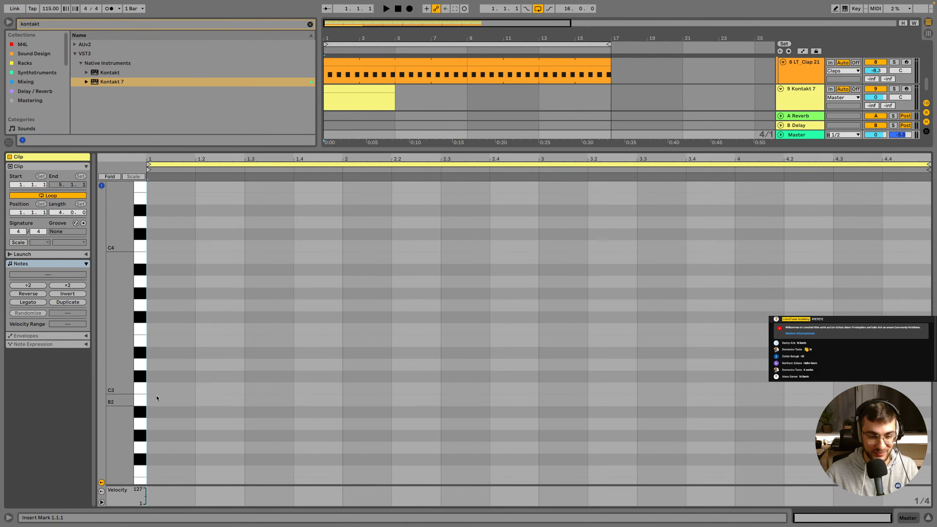
pyautogui.hotkey('shift', 'Tab')
pyautogui.moveTo(876, 300); pyautogui.dragTo(875, 308)
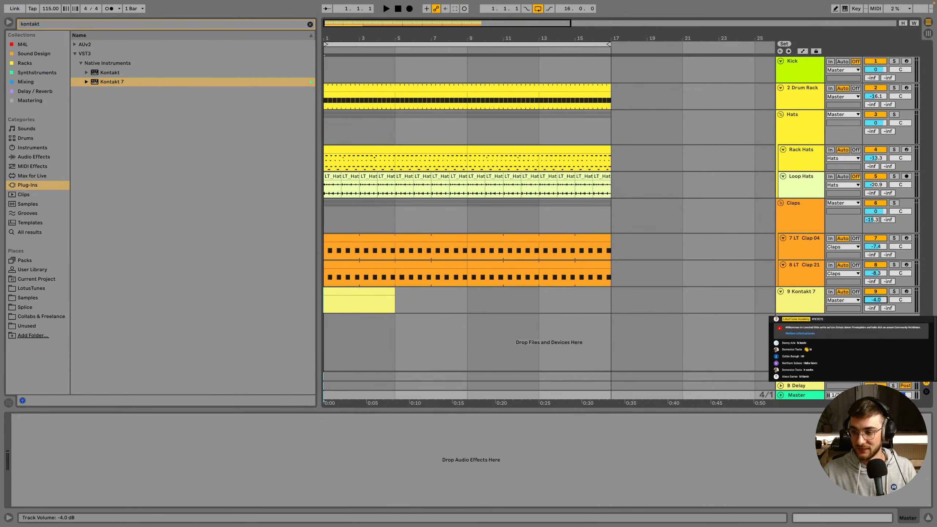
# Add a note at the start of the Kontakt clip, move it down to C2, and extend it across the whole clip with Legato
pyautogui.doubleClick(331, 308)
pyautogui.doubleClick(160, 342)
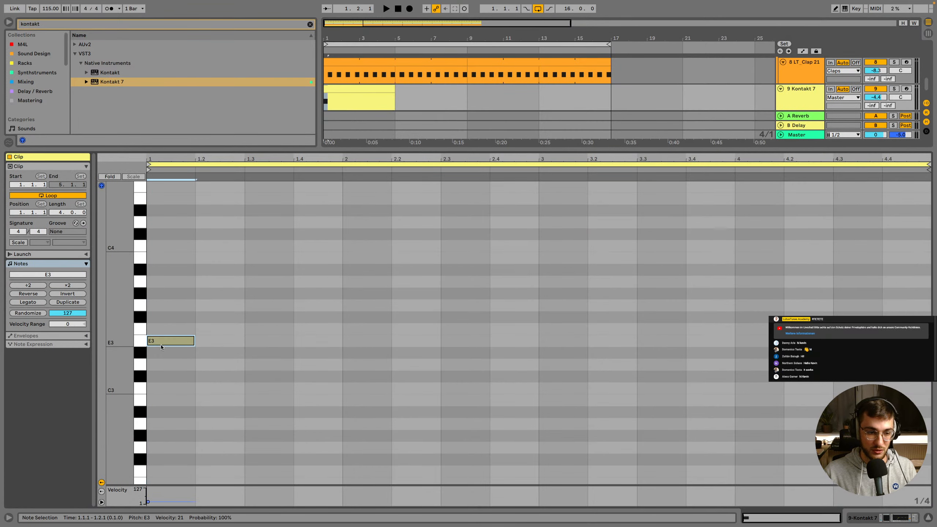
pyautogui.moveTo(168, 341); pyautogui.dragTo(168, 459)
pyautogui.scroll(-3, 168, 436)
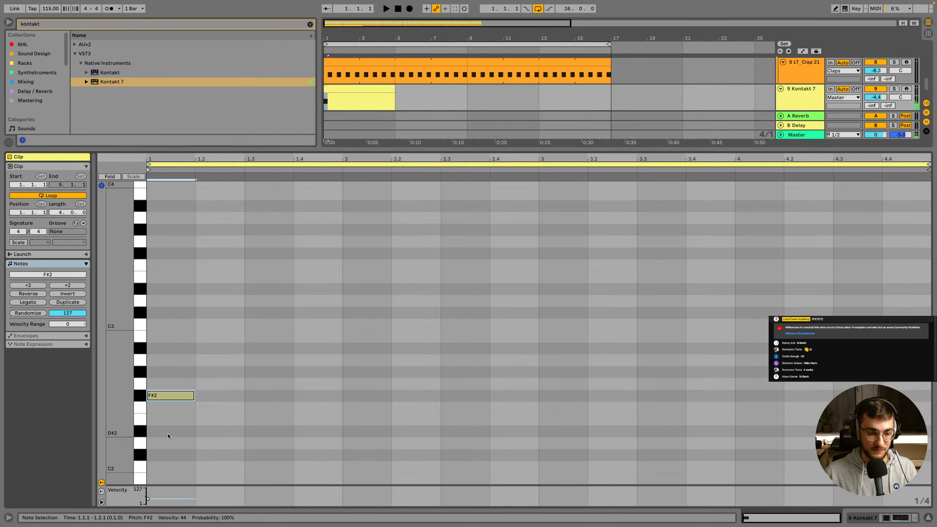
pyautogui.moveTo(165, 411); pyautogui.dragTo(166, 469)
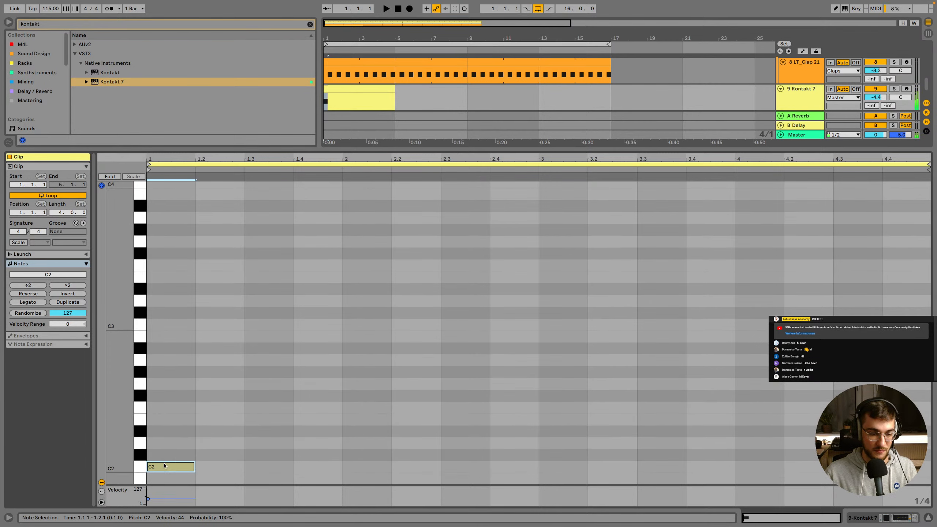
pyautogui.scroll(-2, 199, 447)
pyautogui.click(33, 303)
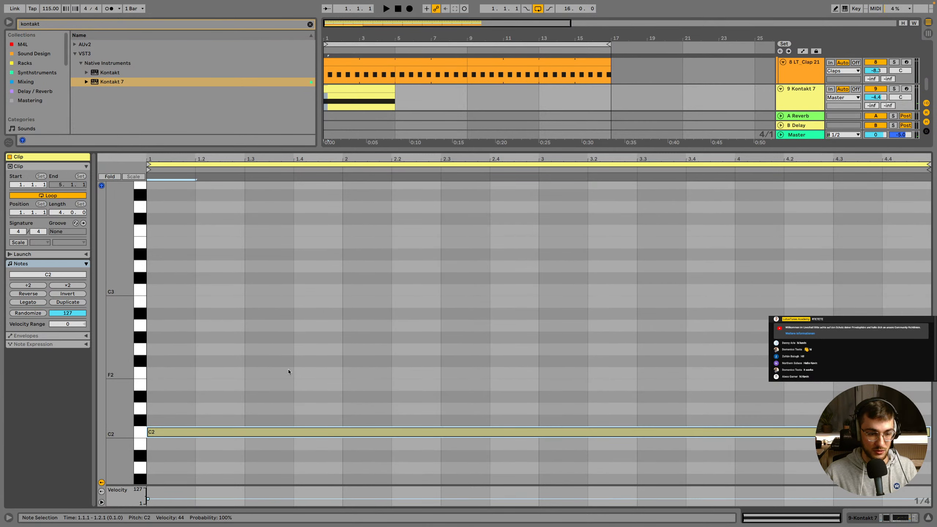
# Extend the Kontakt 7 clip to bar 17 and lower the track volume to -29.0 dB while the groove plays
pyautogui.hotkey('shift', 'Tab')
pyautogui.moveTo(392, 294); pyautogui.dragTo(611, 293)
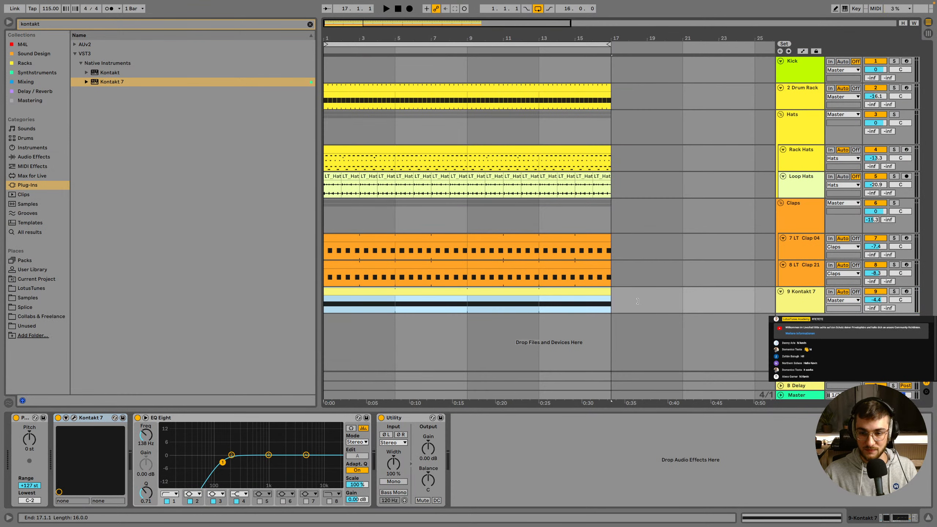
pyautogui.press('space')
pyautogui.moveTo(878, 300); pyautogui.dragTo(878, 304)
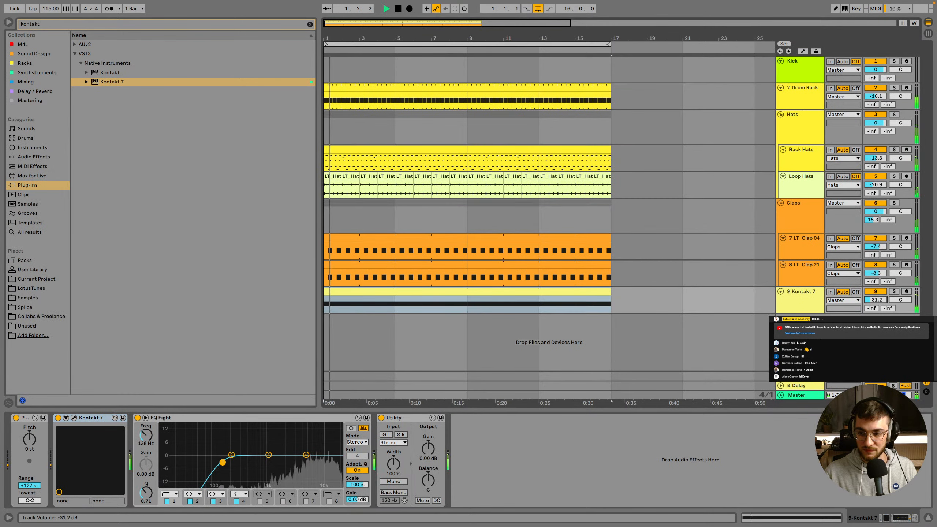
pyautogui.press('space')
# Compare the groove with the Kontakt 7 track switched off and on during playback
pyautogui.click(878, 292)
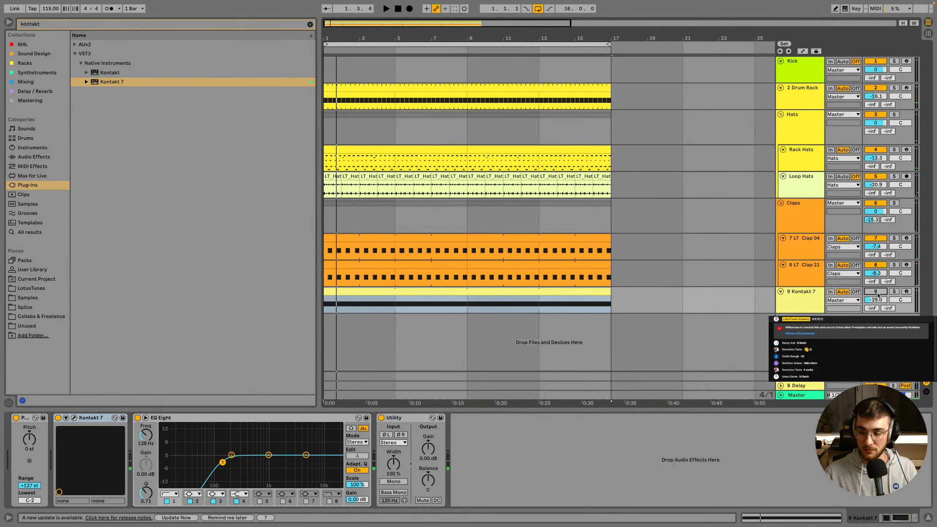
pyautogui.click(877, 292)
pyautogui.press('space')
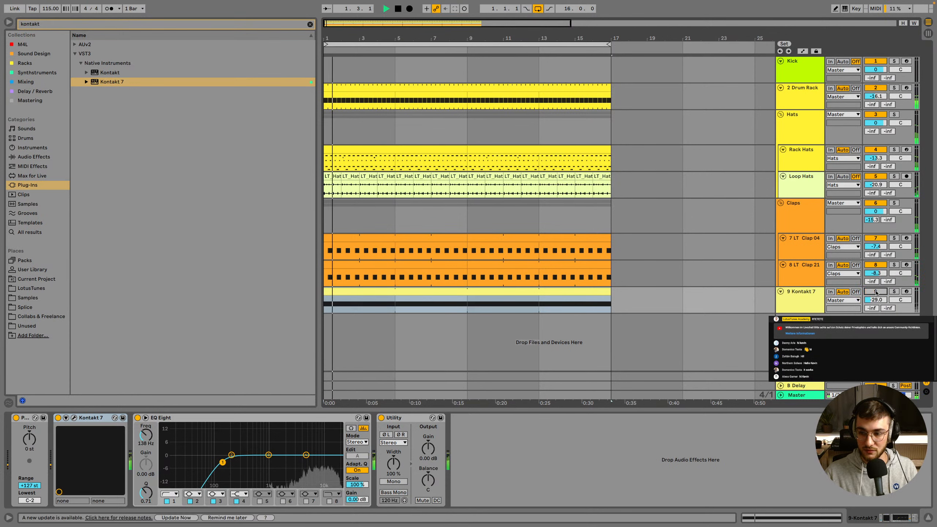
pyautogui.press('space')
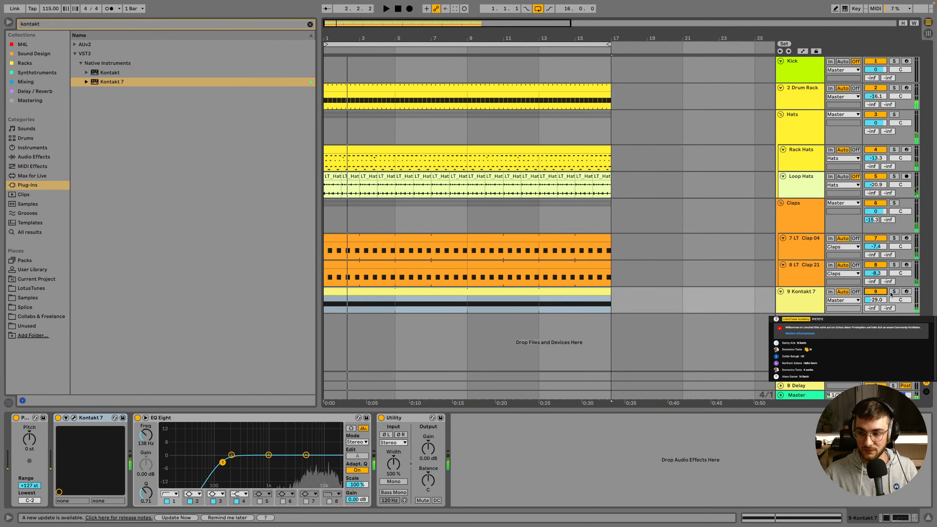
pyautogui.press('space')
pyautogui.press('space')
# Reopen the Kontakt instrument and replace the Egg Shaker in the first slot with Caxixi
pyautogui.click(74, 418)
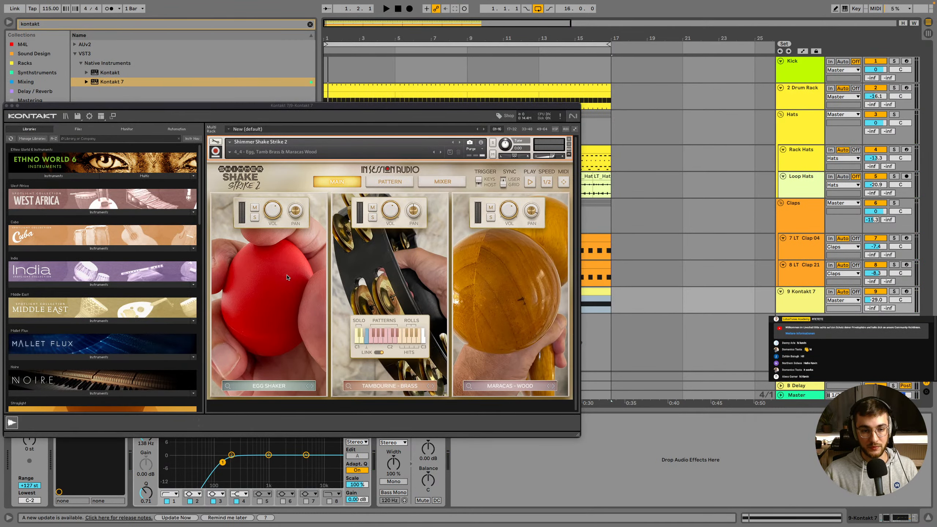
pyautogui.click(279, 385)
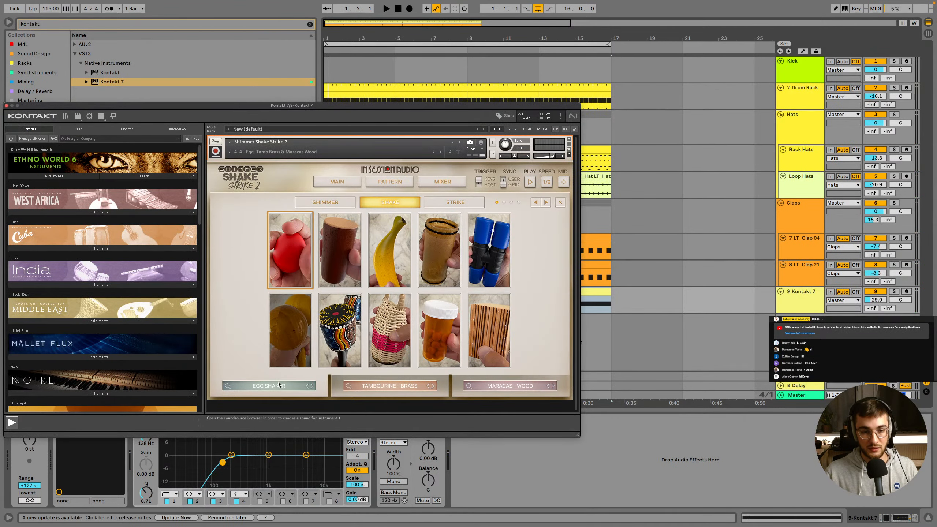
pyautogui.click(393, 330)
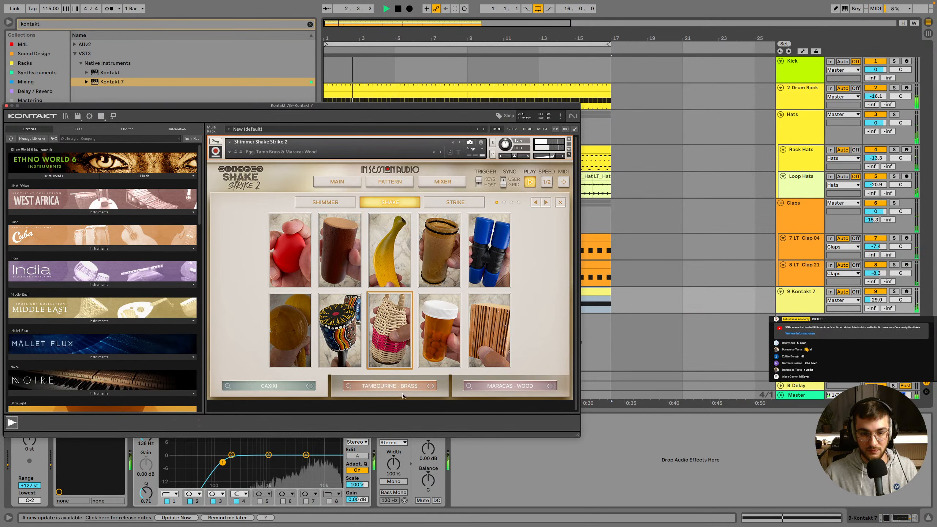
pyautogui.click(398, 337)
# Audition Cajon Shaker - High in place of the wooden maracas in the third slot, and settle on Studio Shaker - Med
pyautogui.click(516, 291)
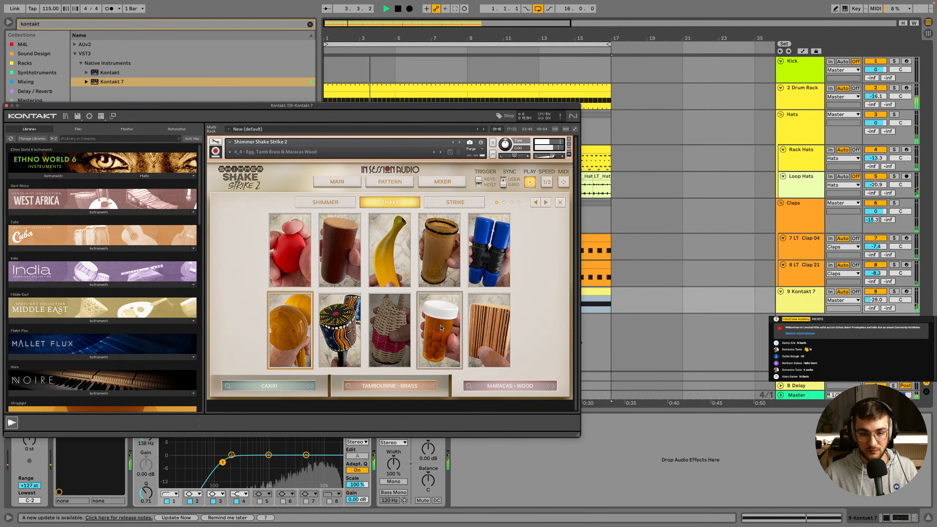
pyautogui.click(483, 328)
pyautogui.click(515, 291)
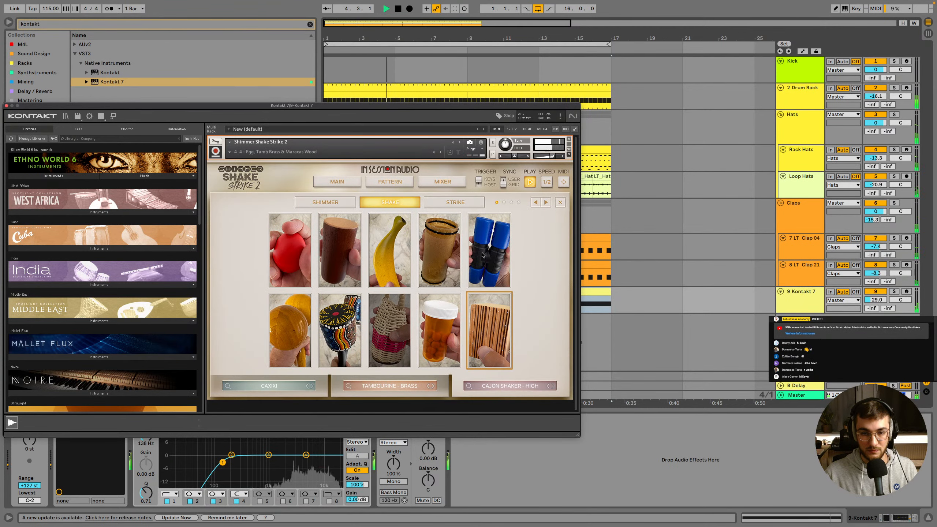
pyautogui.click(483, 255)
pyautogui.click(497, 284)
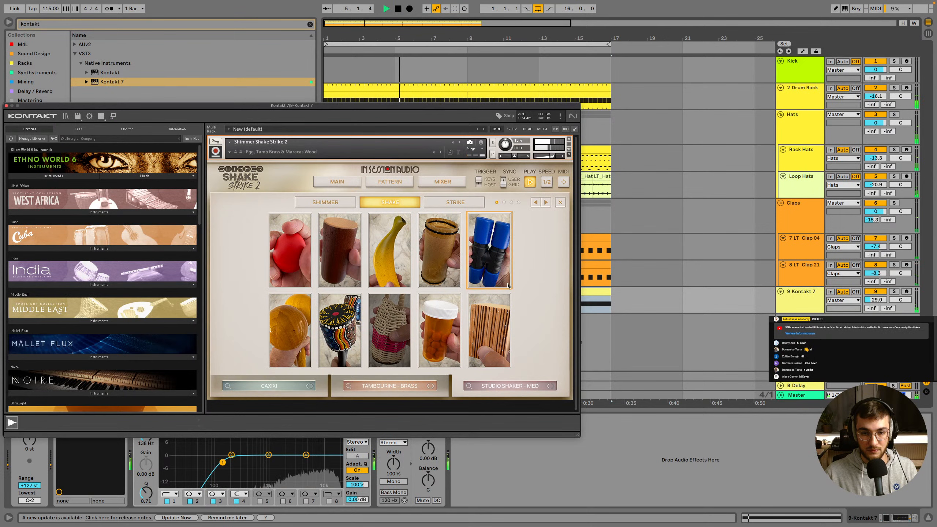
pyautogui.click(479, 254)
# Replace the brass tambourine in the second slot with the fourth shaker in the first row of the Shake category
pyautogui.click(400, 276)
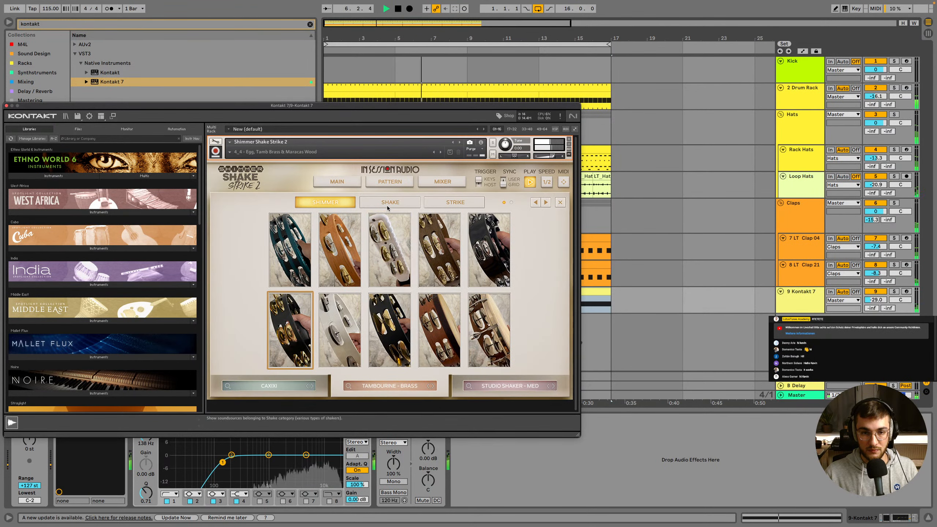
pyautogui.click(390, 181)
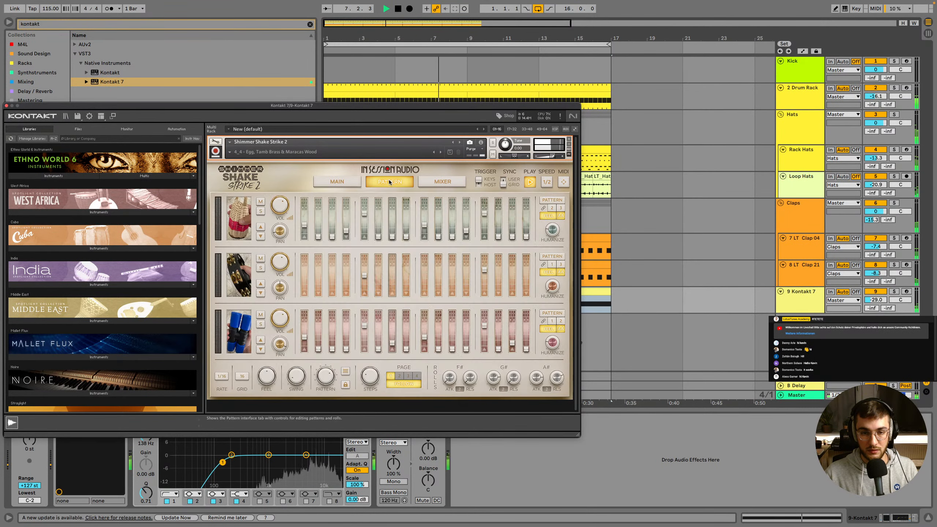
pyautogui.click(249, 271)
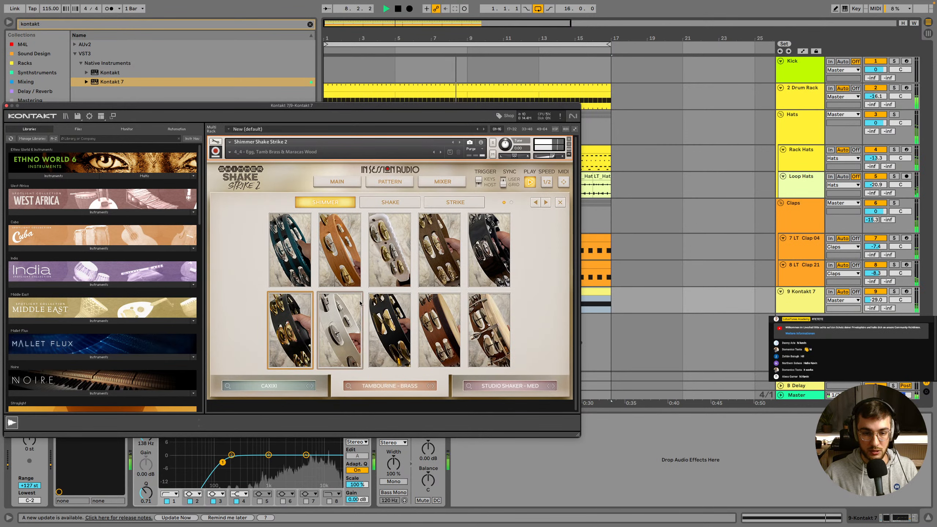
pyautogui.click(416, 202)
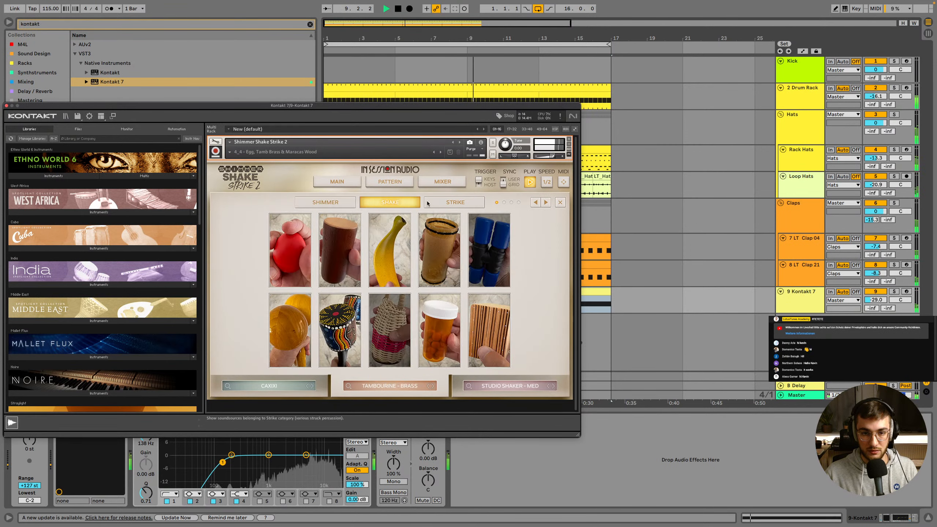
pyautogui.click(442, 262)
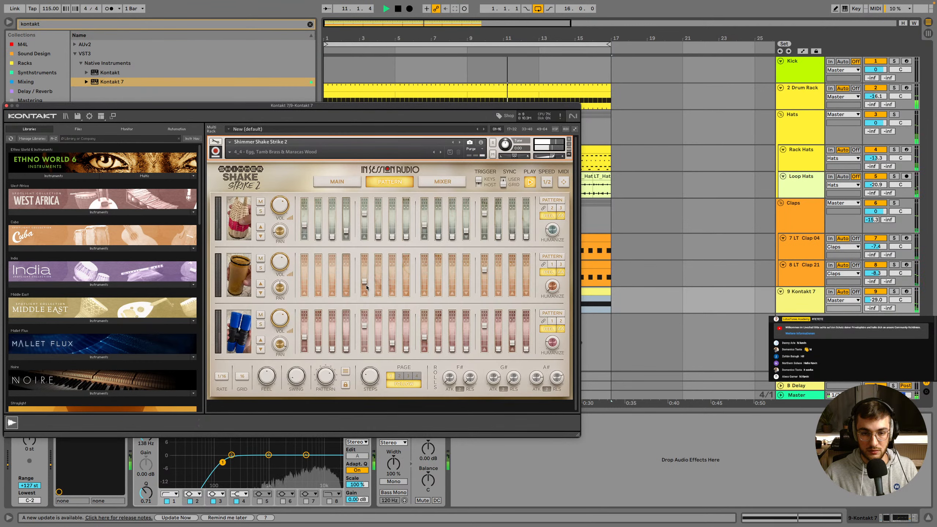
# Lower the two active steps in the second slot's pattern row and audition Pill Bottle in place of Natural Shaker
pyautogui.moveTo(364, 281); pyautogui.dragTo(364, 295)
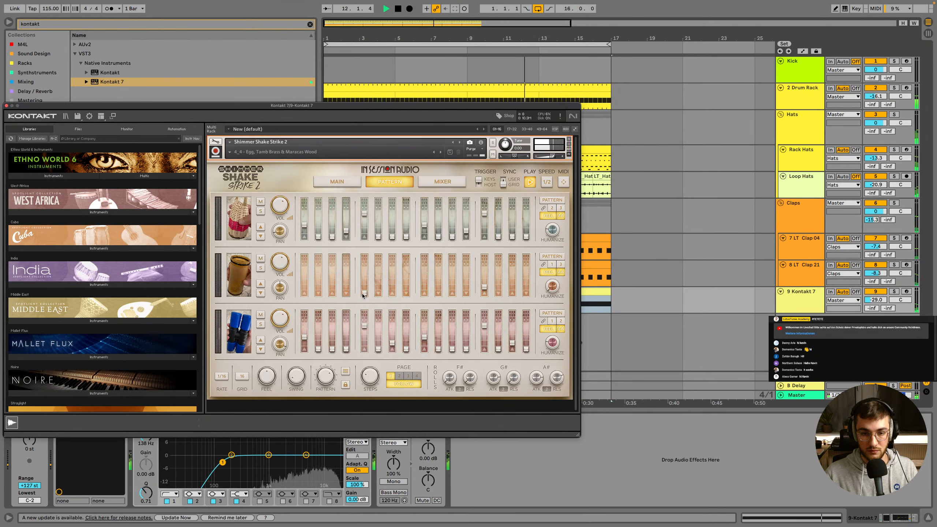
pyautogui.moveTo(482, 272); pyautogui.dragTo(481, 294)
pyautogui.click(240, 277)
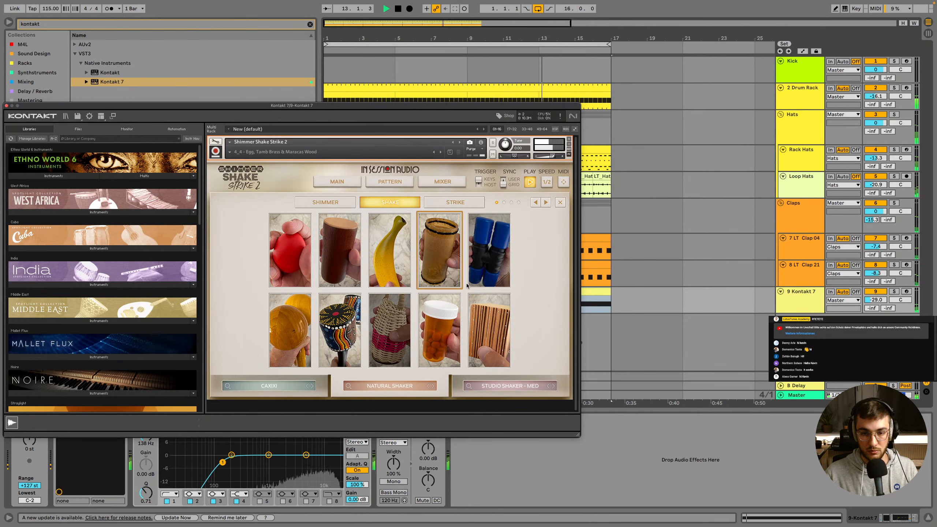
pyautogui.click(447, 323)
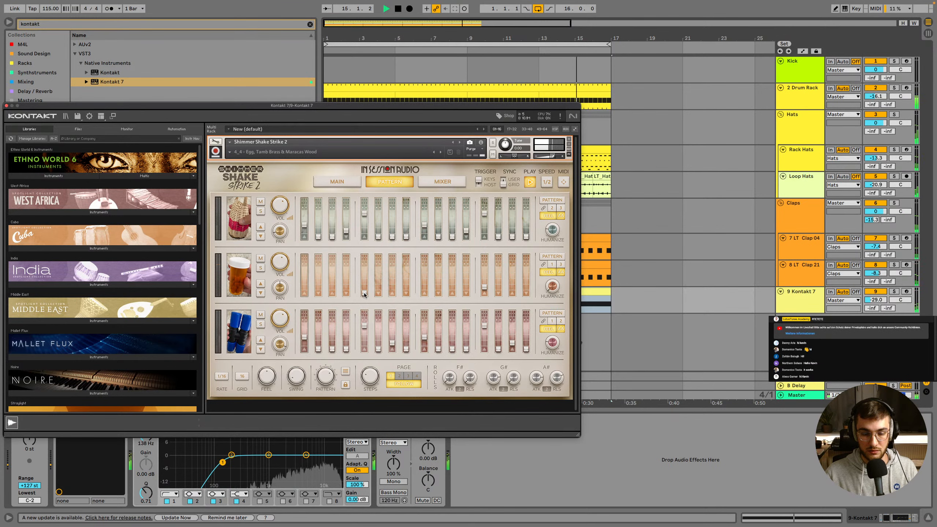
# Replace Pill Bottle in the second slot with Castanets from the Strike category and adjust the pattern's Feel
pyautogui.click(240, 276)
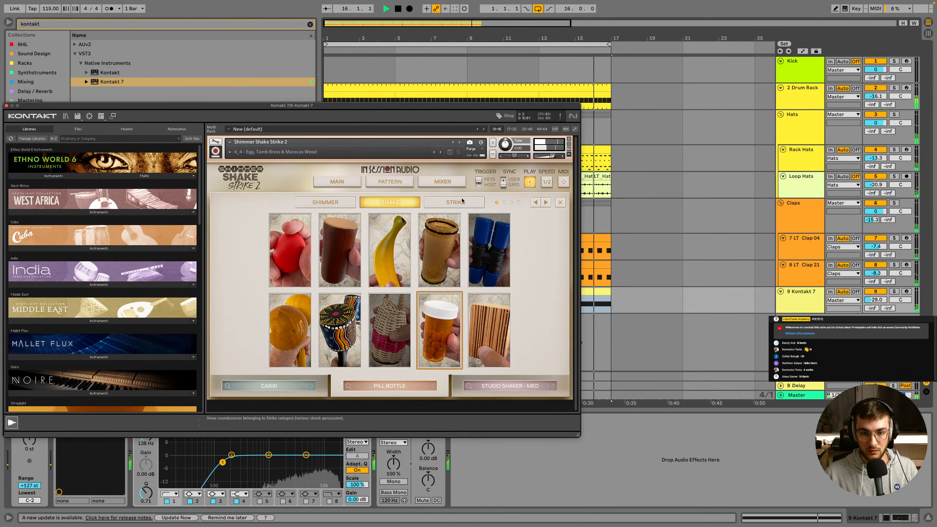
pyautogui.click(504, 203)
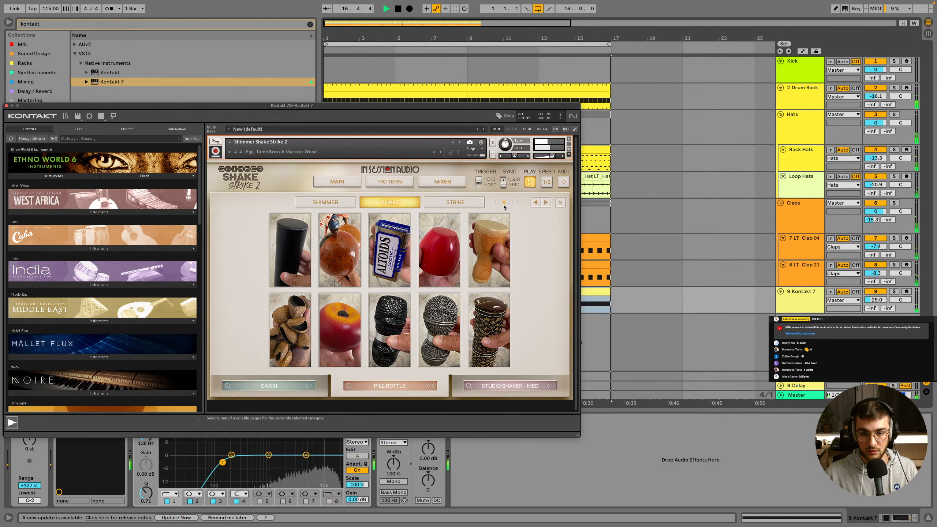
pyautogui.click(475, 204)
pyautogui.click(534, 242)
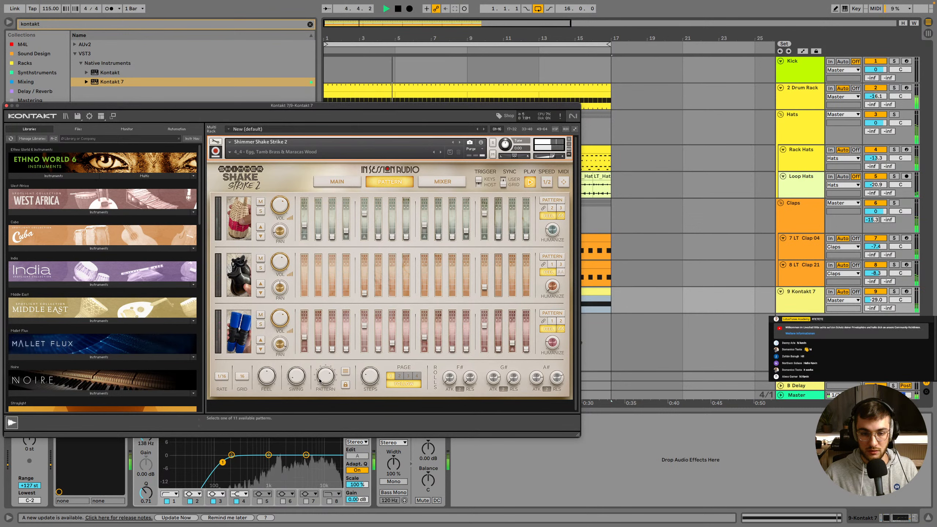
pyautogui.moveTo(298, 380)
pyautogui.mouseDown()
pyautogui.moveTo(298, 369)
pyautogui.moveTo(269, 372)
pyautogui.moveTo(297, 383)
pyautogui.mouseUp()
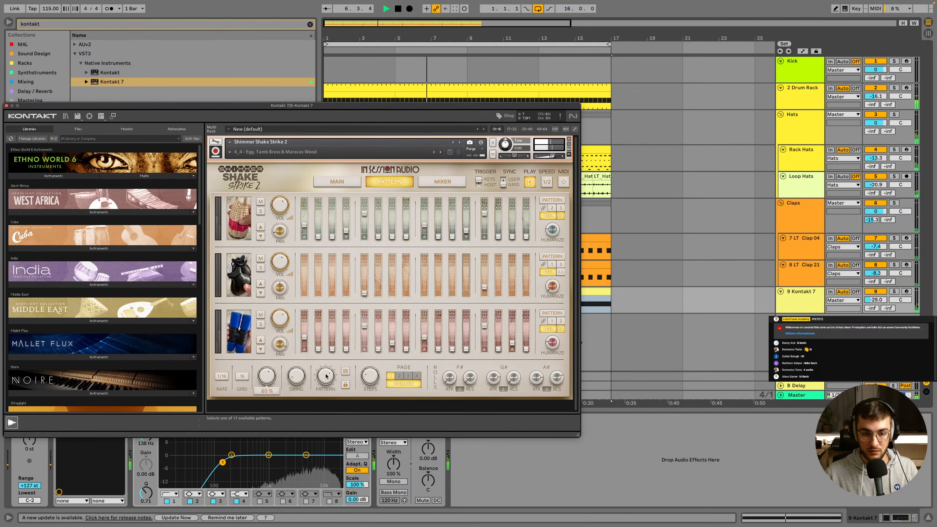
# In the instrument's mixer, set the Caxixi reverb send to -9.3 dB, adjust the Studio Shaker - Med reverb send, and close Kontakt
pyautogui.click(433, 181)
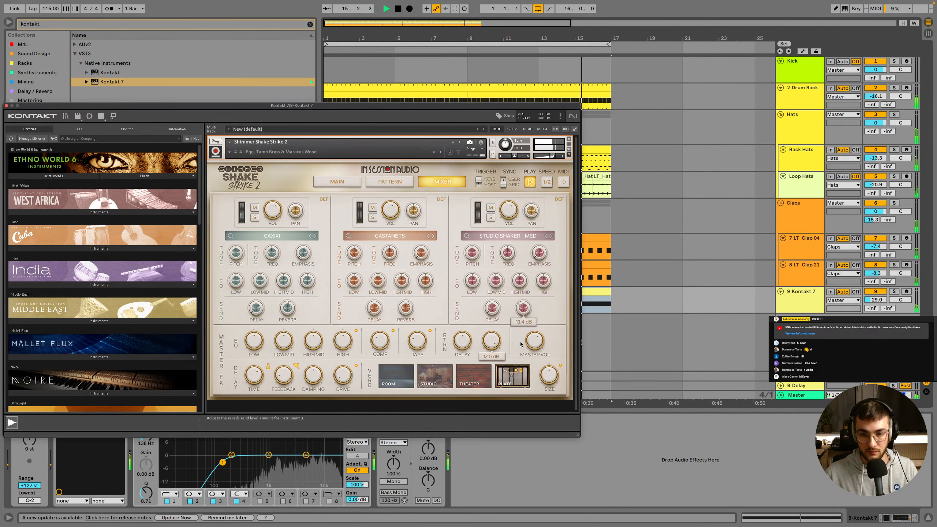
pyautogui.moveTo(520, 344); pyautogui.dragTo(519, 364)
pyautogui.moveTo(289, 309); pyautogui.dragTo(305, 372)
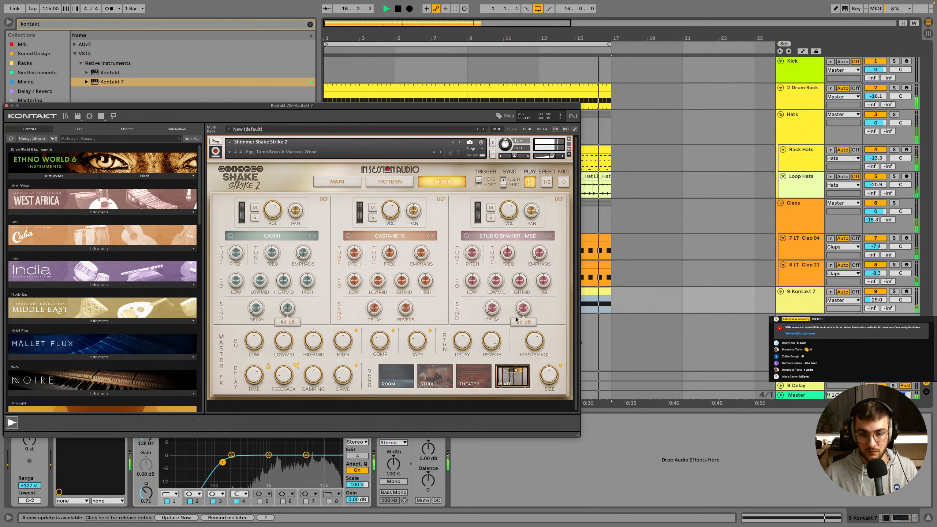
pyautogui.moveTo(516, 320); pyautogui.dragTo(528, 291)
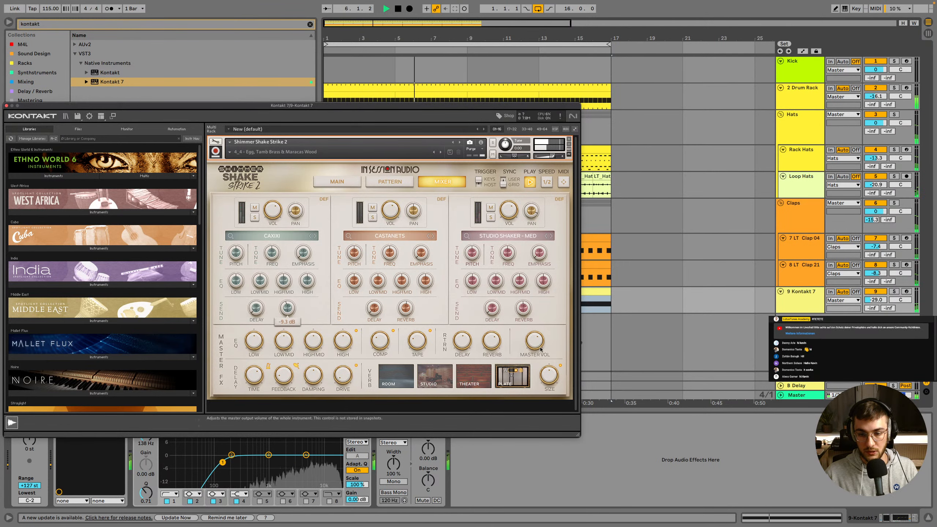
pyautogui.moveTo(23, 104); pyautogui.dragTo(80, 93)
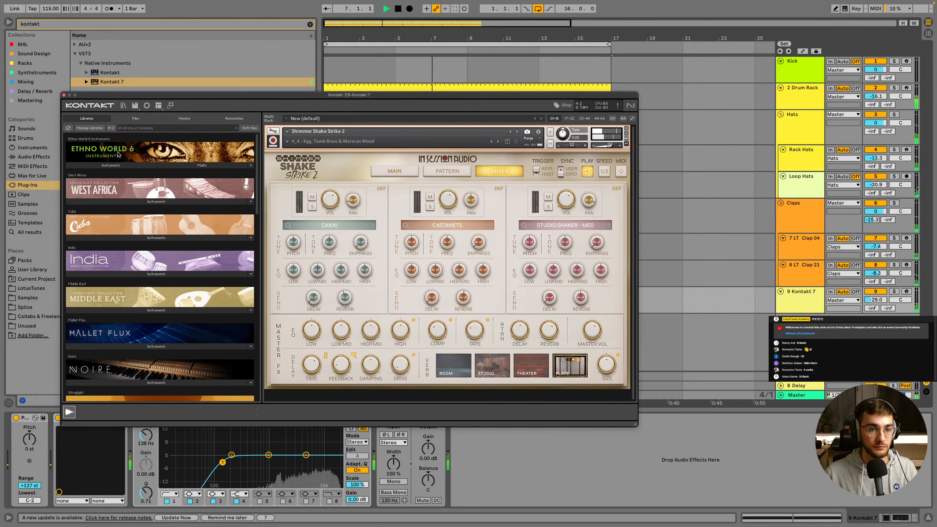
pyautogui.click(63, 95)
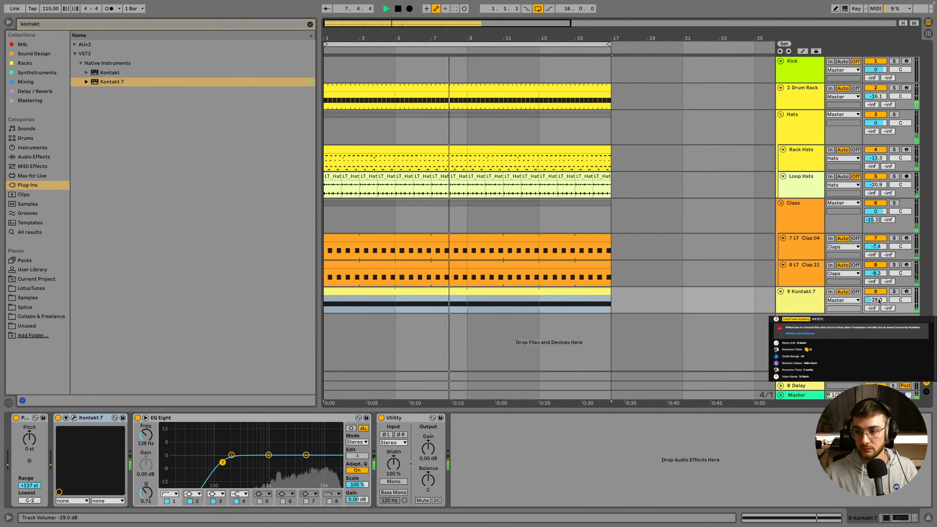
# Briefly solo the Kontakt 7 track and raise its EQ Eight low cut to 612 Hz
pyautogui.click(894, 292)
pyautogui.click(895, 292)
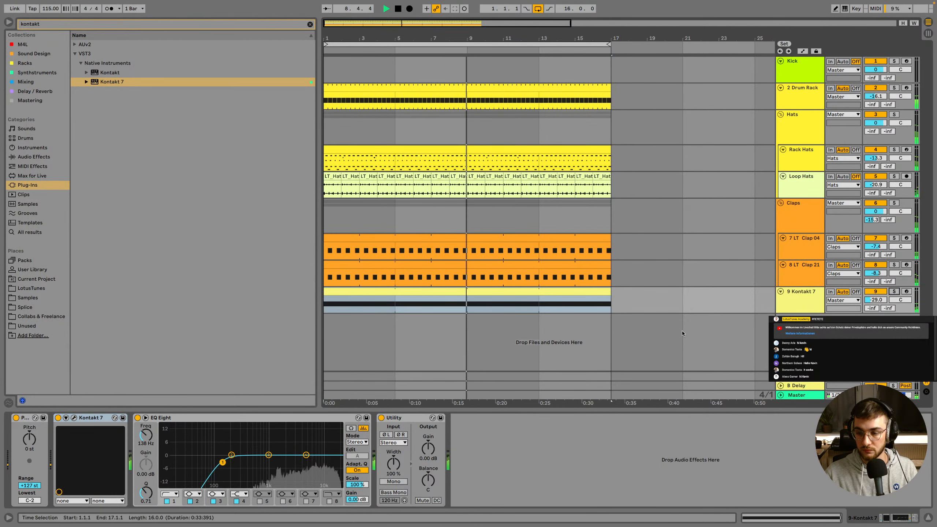
pyautogui.moveTo(223, 463); pyautogui.dragTo(257, 463)
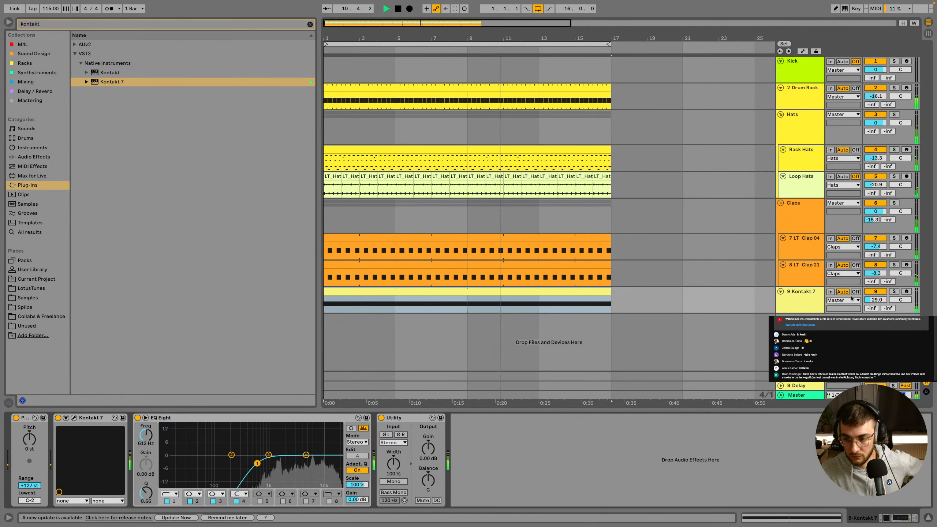
# Compare the groove with the Kontakt 7 track off and on, and save the project
pyautogui.click(872, 291)
pyautogui.click(874, 293)
pyautogui.click(810, 301)
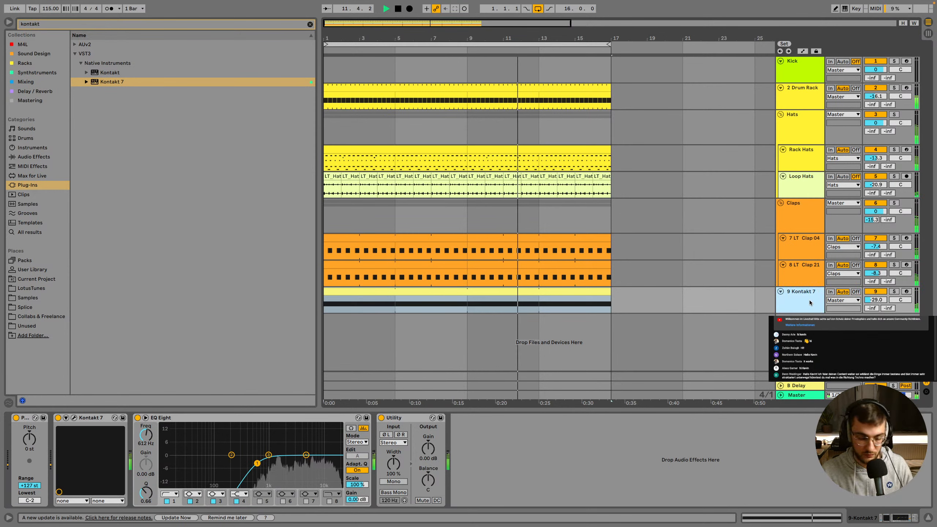
pyautogui.hotkey('ctrl', 's')
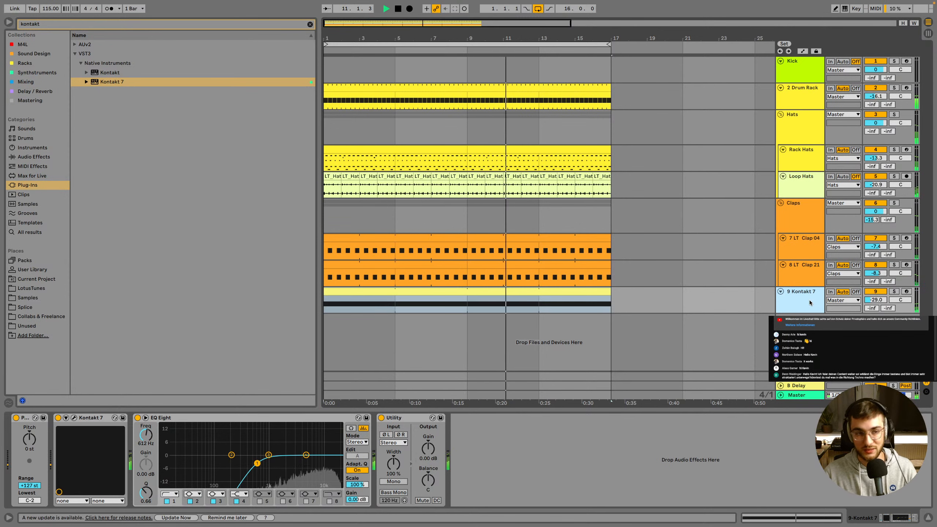
# Clear the kontakt search from the browser and collapse the Native Instruments plug-in folder
pyautogui.click(310, 24)
pyautogui.click(346, 220)
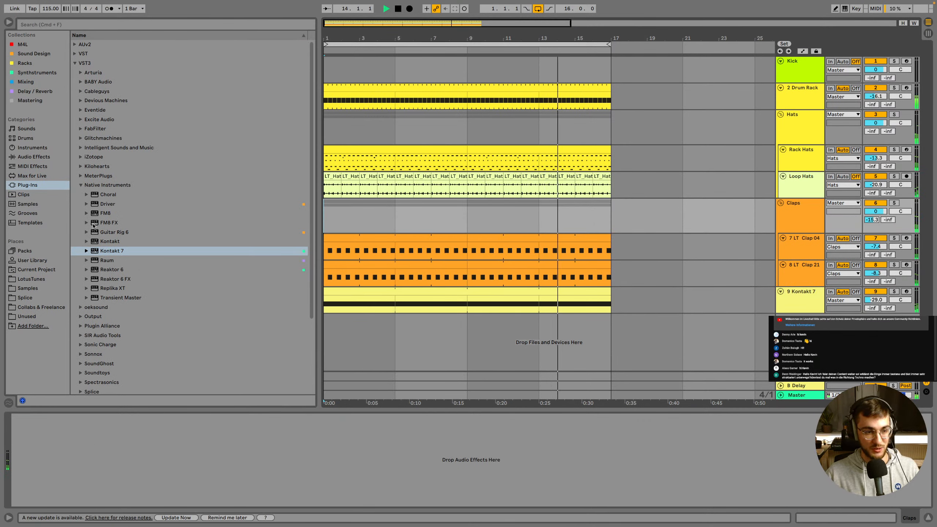
pyautogui.click(81, 186)
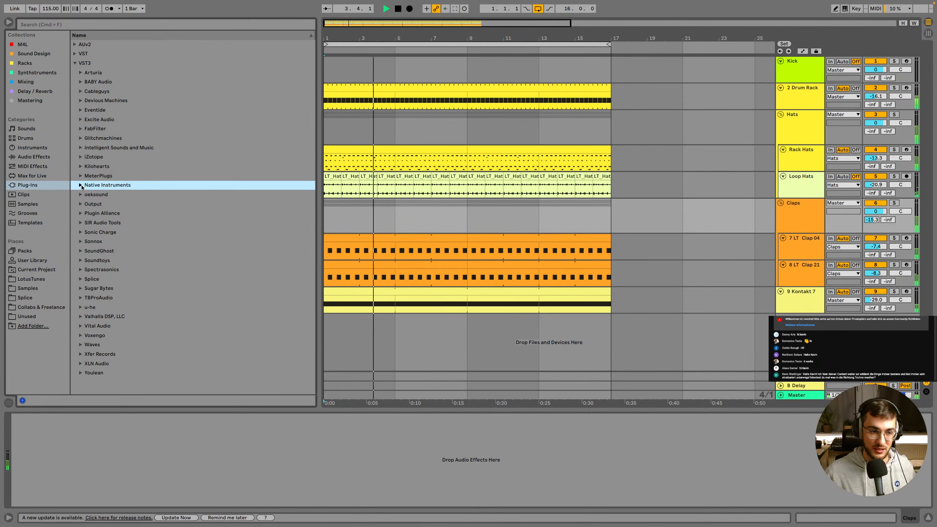
# Solo the Kontakt 7 track and the Claps group in turn, and return to the full mix
pyautogui.click(795, 311)
pyautogui.click(570, 292)
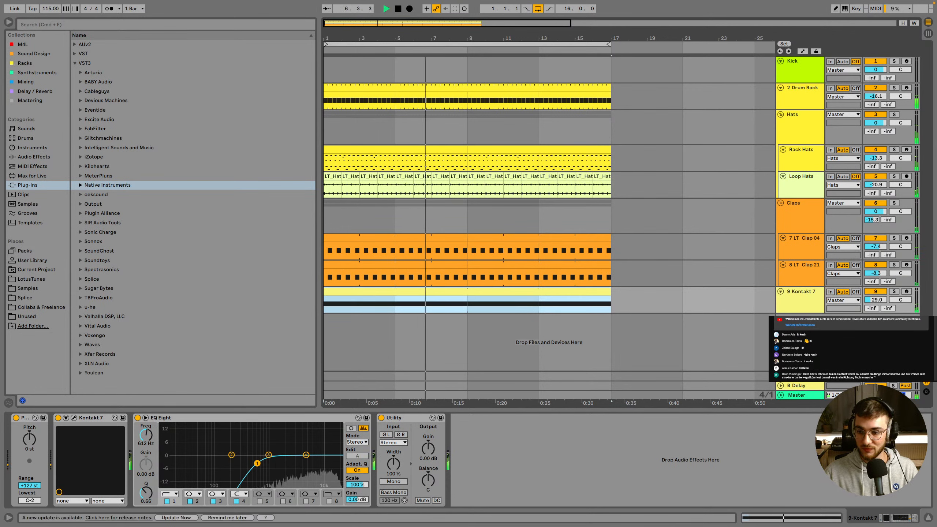
pyautogui.click(895, 291)
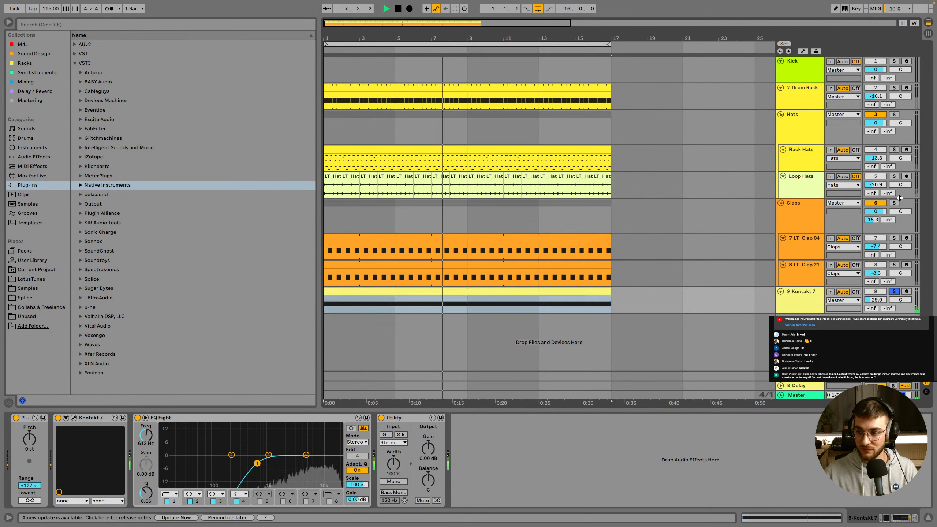
pyautogui.click(894, 203)
pyautogui.click(895, 203)
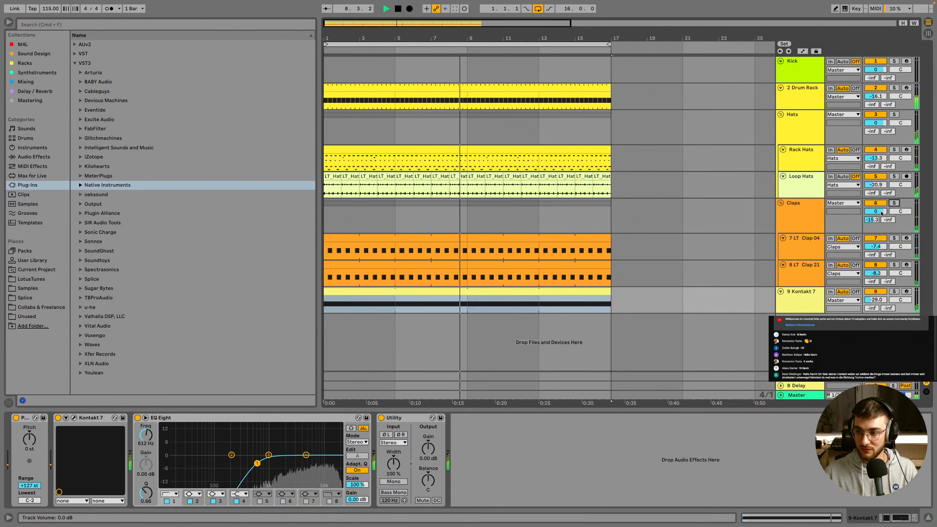
# In the LotusTunes library, collapse the Shaker Loops folder and expand Top Loops in the Downtempo Organica pack
pyautogui.click(28, 283)
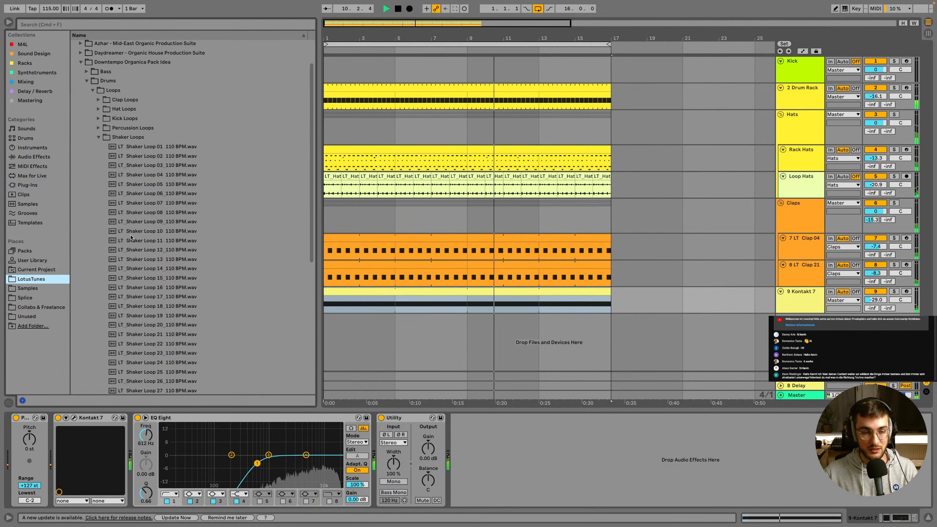
pyautogui.click(98, 137)
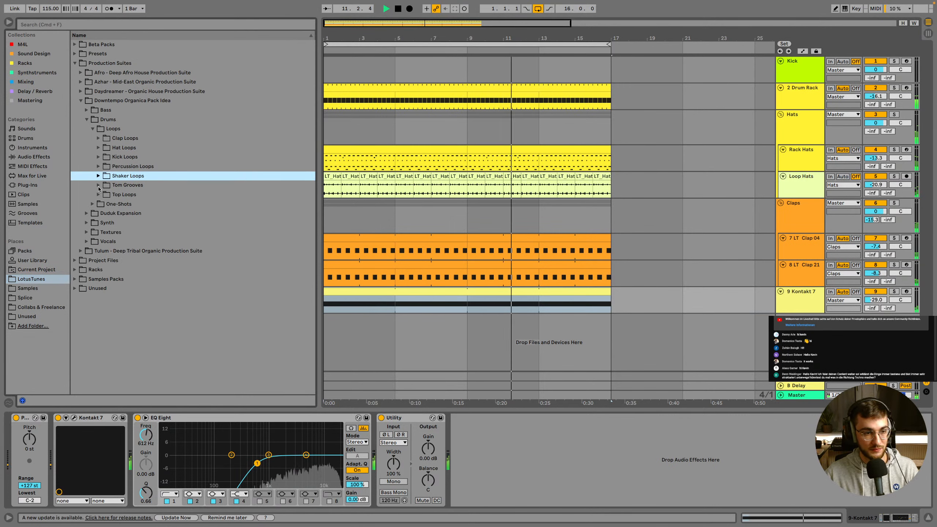
pyautogui.click(99, 194)
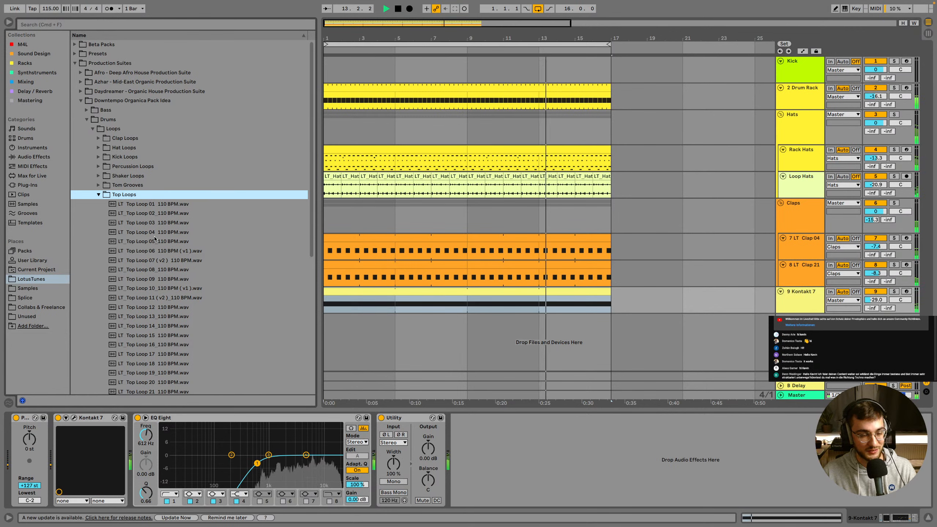
# Browse the top loops for the groove and preview LT Top Loop 09
pyautogui.scroll(-6, 154, 239)
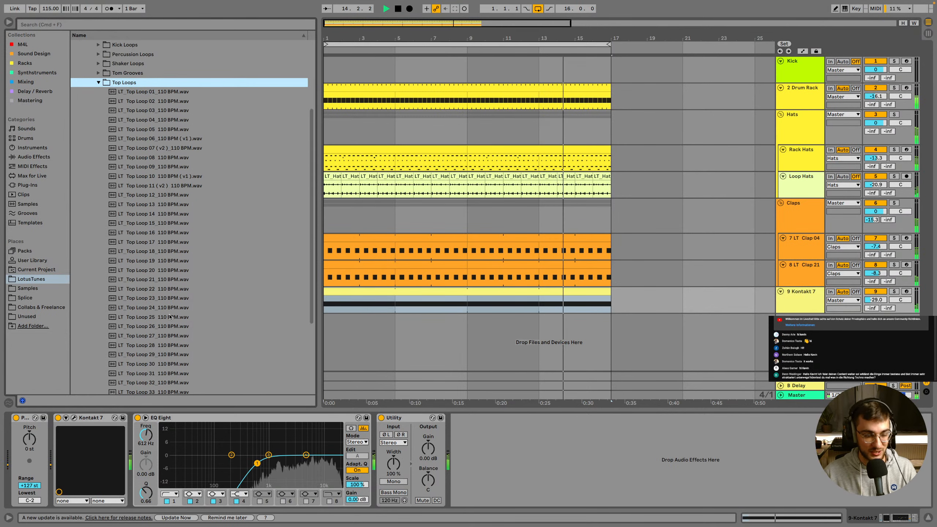
pyautogui.scroll(-2, 168, 296)
pyautogui.scroll(4, 159, 239)
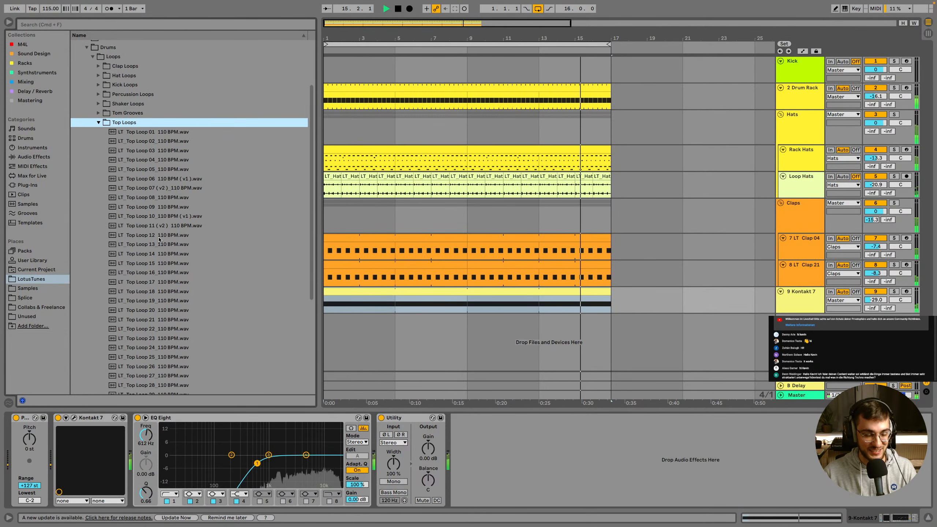
pyautogui.click(166, 211)
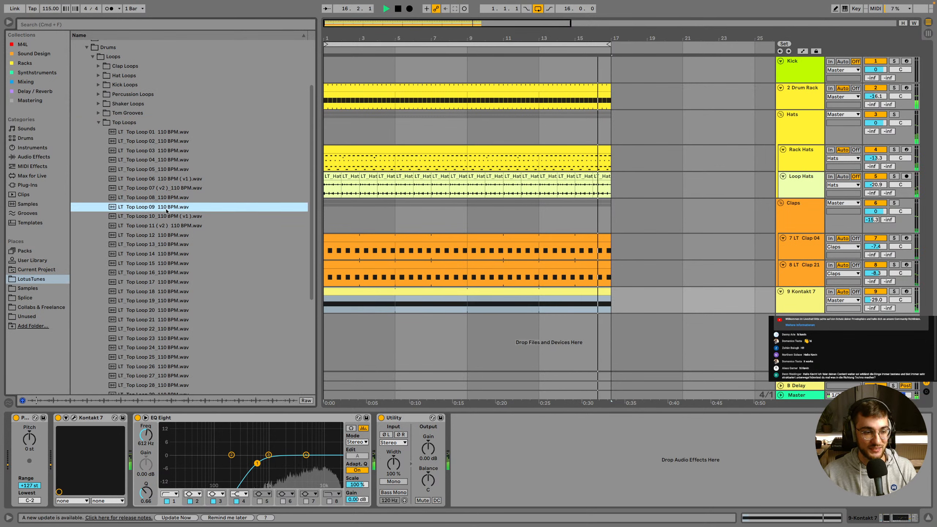
pyautogui.scroll(-2, 160, 249)
pyautogui.scroll(-4, 161, 248)
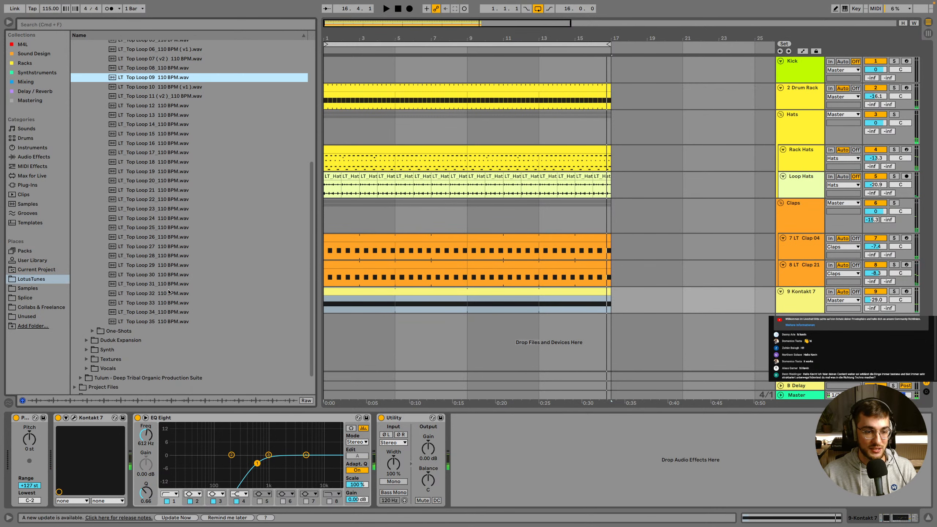
# Place LT_Yerevan_Duduk 01_Amin (Wet) from the Duduk Expansion's A minor folder at bar 1 on a new audio track
pyautogui.scroll(7, 150, 291)
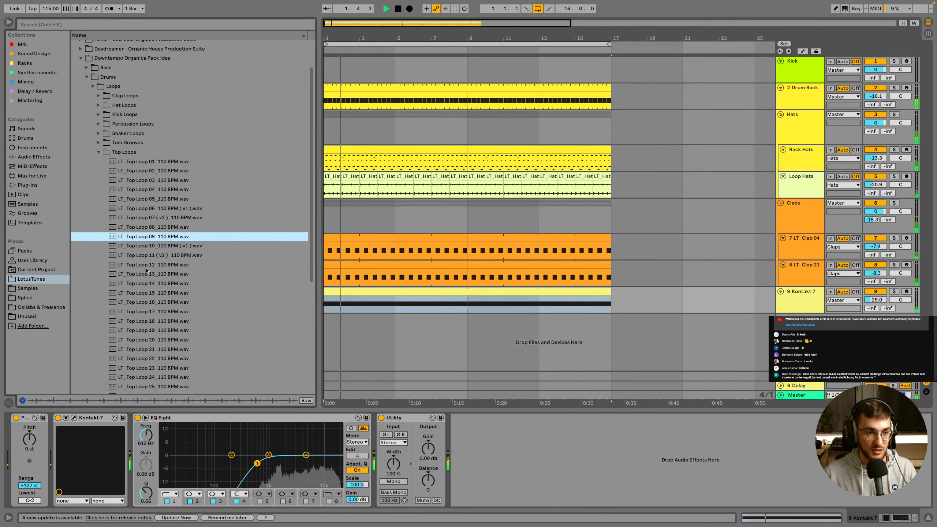
pyautogui.click(98, 152)
pyautogui.click(94, 214)
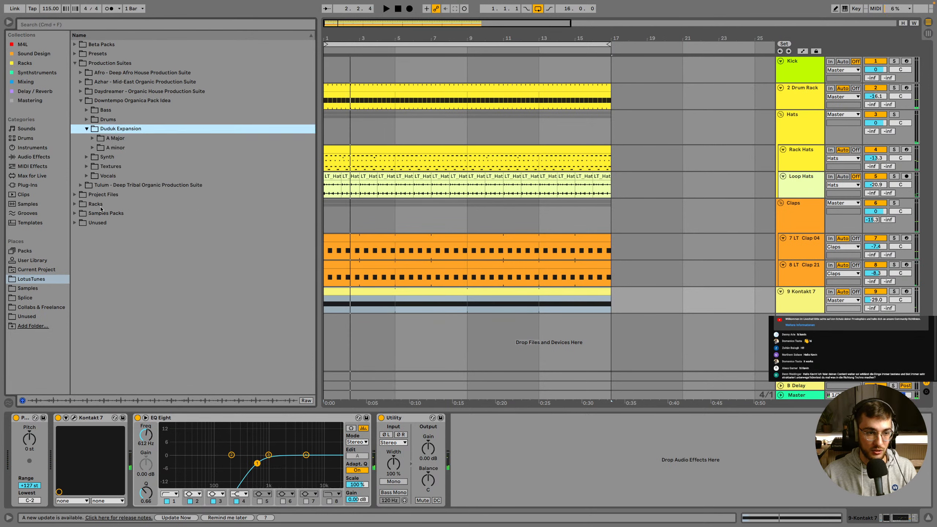
pyautogui.click(92, 147)
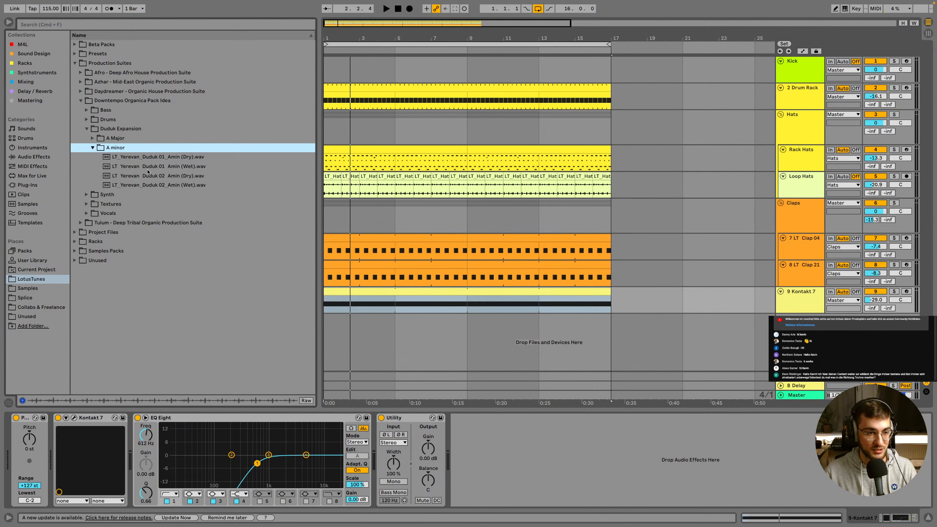
pyautogui.click(323, 215)
pyautogui.press('space')
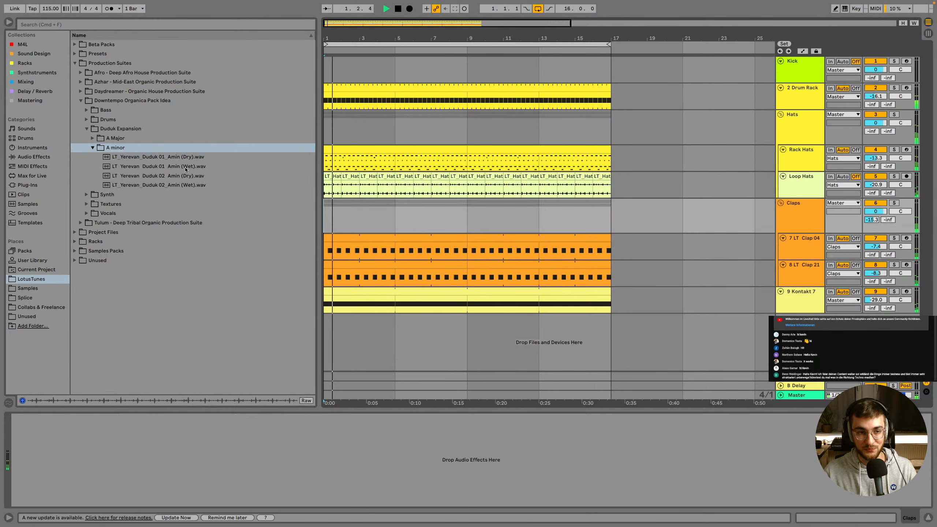
pyautogui.moveTo(159, 166); pyautogui.dragTo(348, 335)
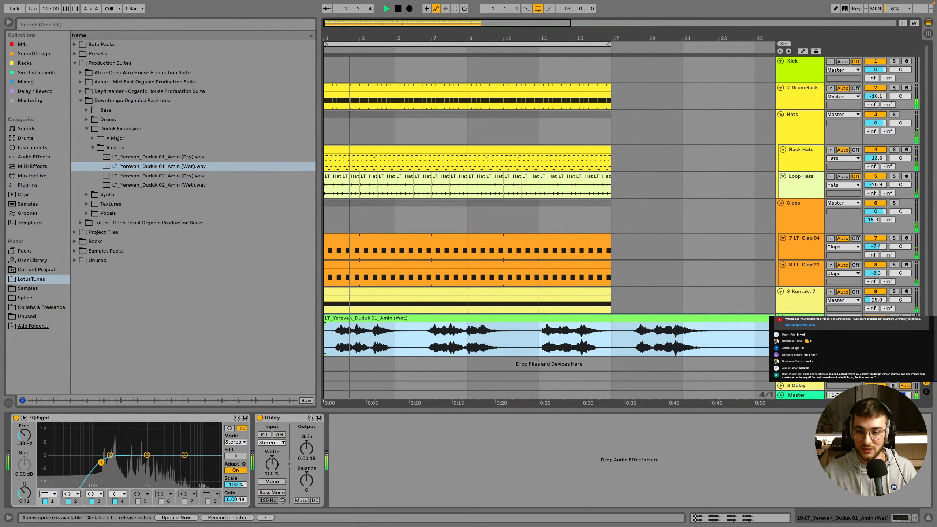
# Set the fixed grid to 1/8 and lower the duduk track's volume to -23.6 dB while playing the arrangement
pyautogui.click(531, 327)
pyautogui.press('space')
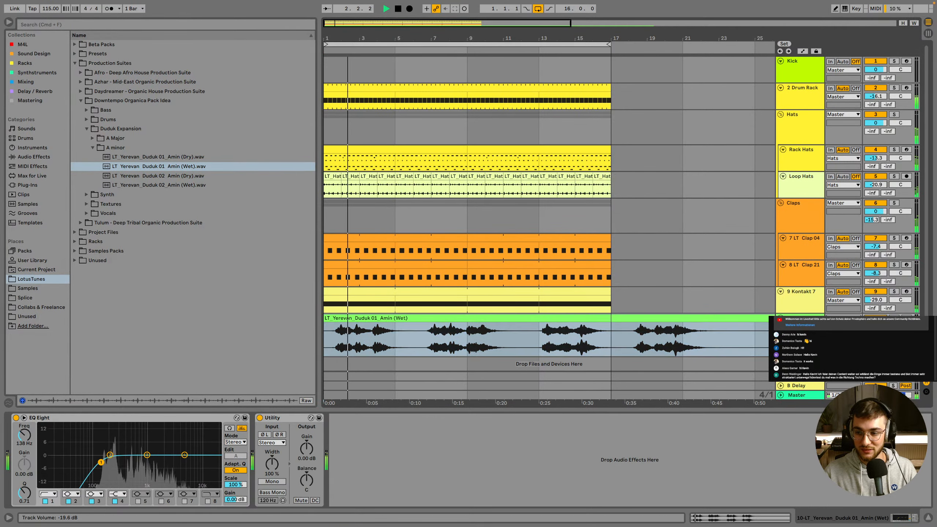
pyautogui.click(641, 334)
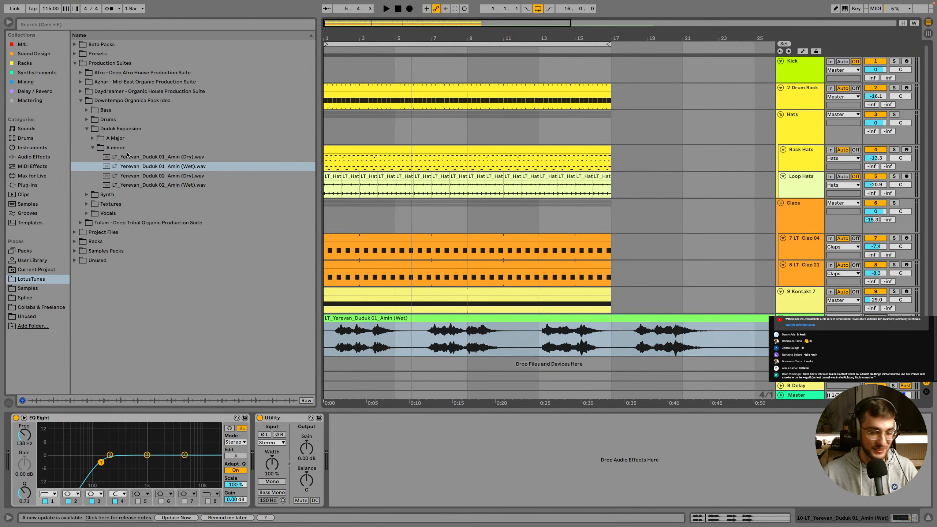
pyautogui.rightClick(430, 342)
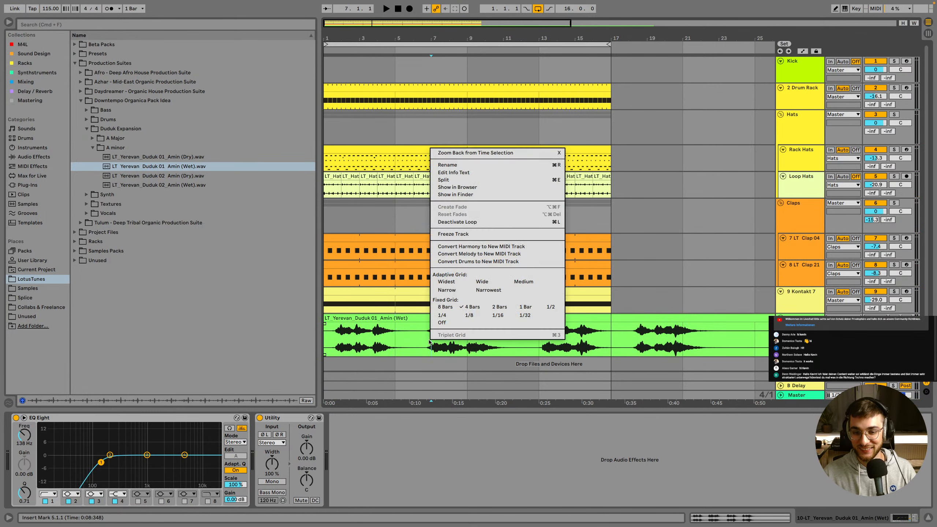
pyautogui.click(469, 315)
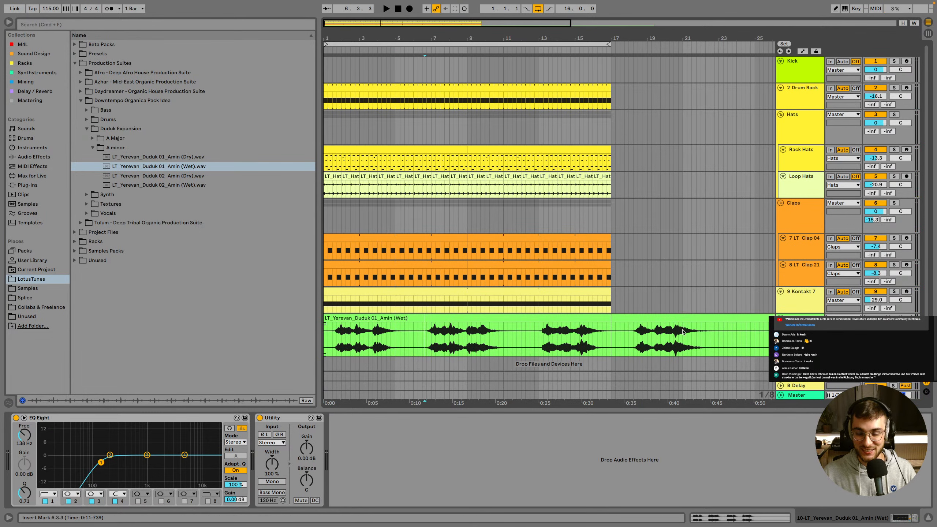
pyautogui.press('space')
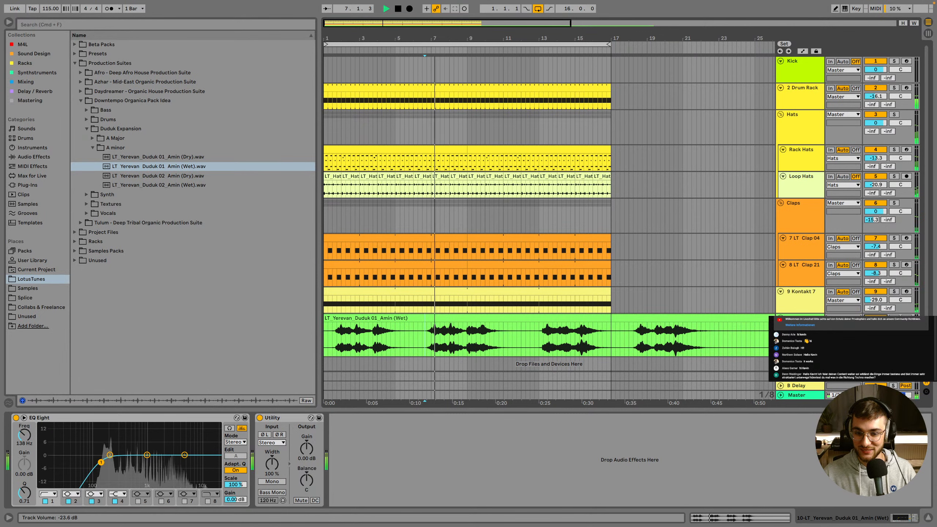
# Turn on warping for the Duduk 01 clip and set its tempo to 110 BPM
pyautogui.doubleClick(520, 317)
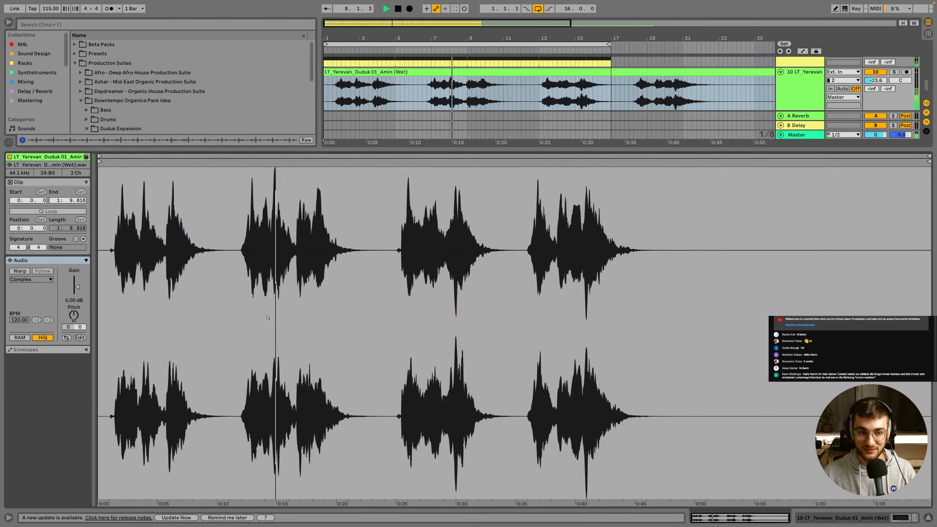
pyautogui.click(19, 270)
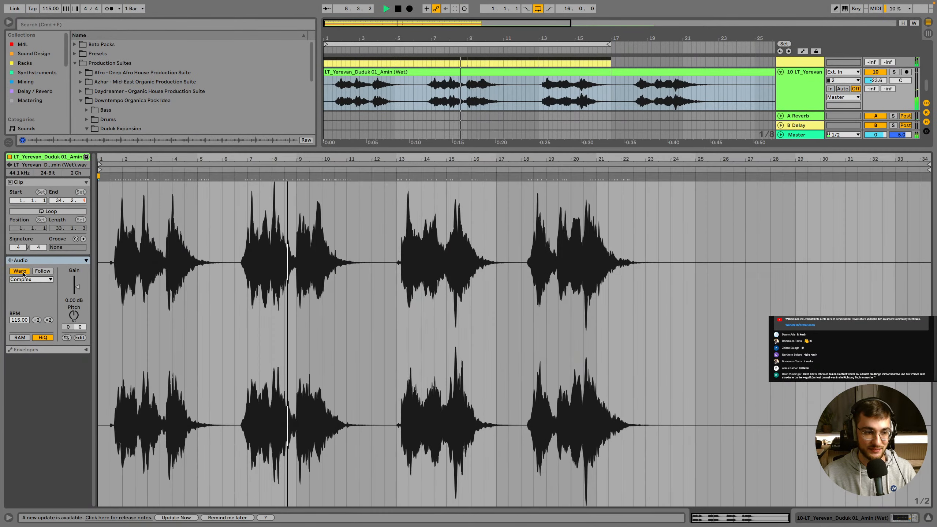
pyautogui.click(17, 320)
pyautogui.write('10')
pyautogui.press('Return')
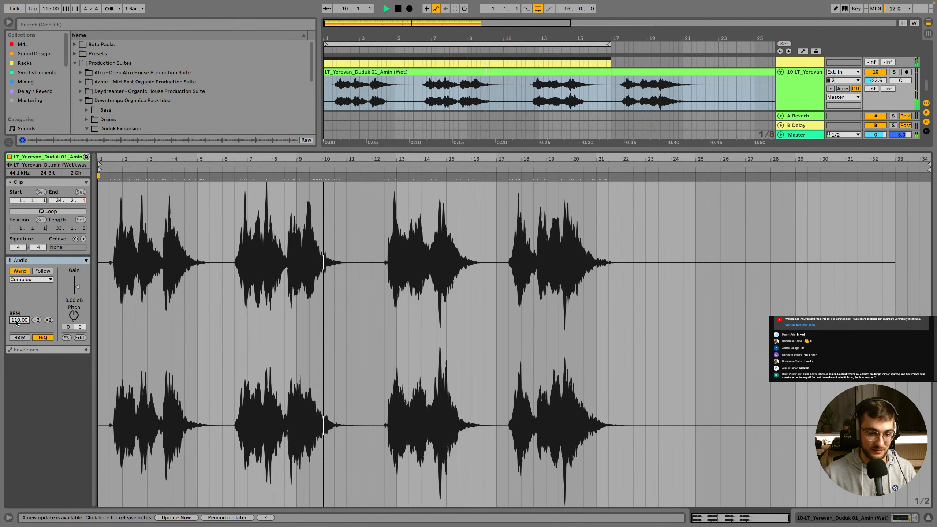
pyautogui.hotkey('shift', 'Tab')
# Set the arrangement's fixed grid to 1 bar
pyautogui.click(479, 303)
pyautogui.click(479, 311)
pyautogui.rightClick(555, 343)
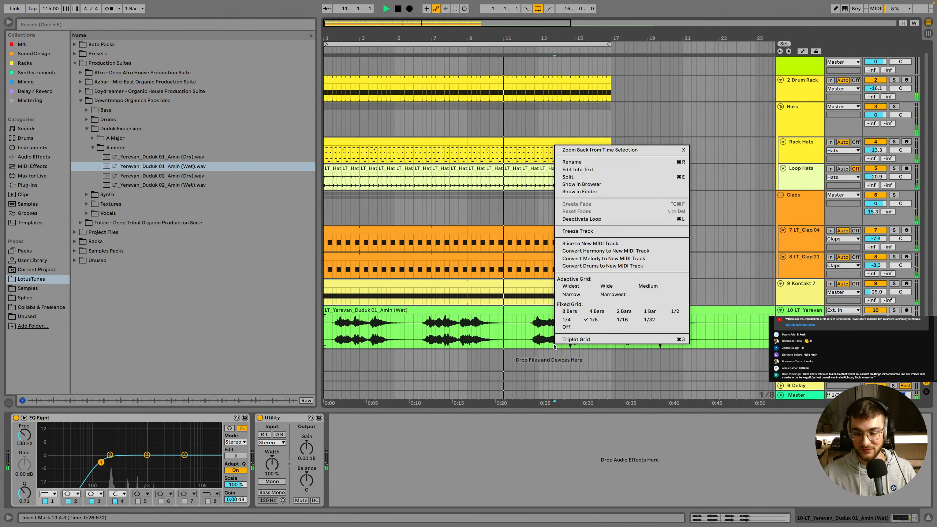
pyautogui.click(650, 312)
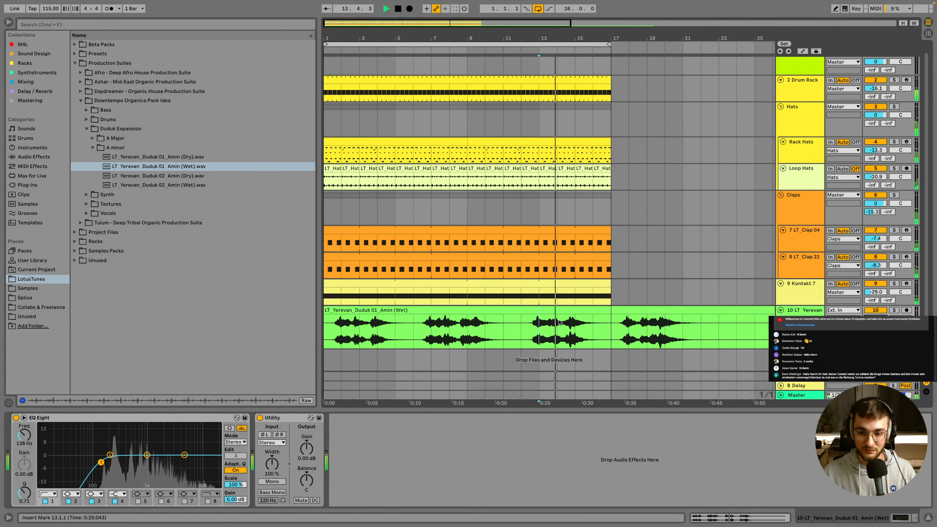
# Raise the fourth EQ Eight band on the duduk track to about 3.10 dB at 2.78 kHz
pyautogui.moveTo(184, 455); pyautogui.dragTo(171, 449)
pyautogui.click(380, 327)
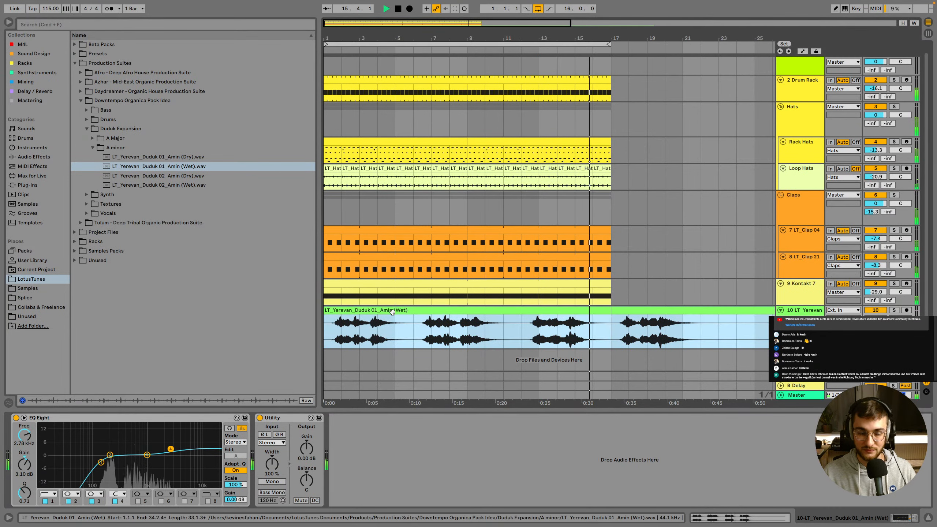
pyautogui.click(611, 319)
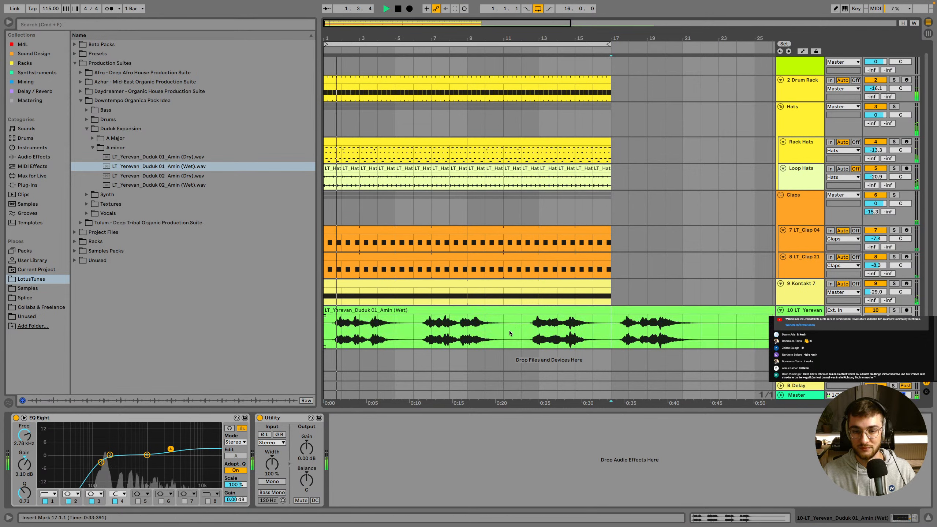
# Set the fixed grid to 8 bars and replace the duduk clip with LT_Yerevan_Duduk 02_Amin (Wet) at bar 1
pyautogui.rightClick(702, 232)
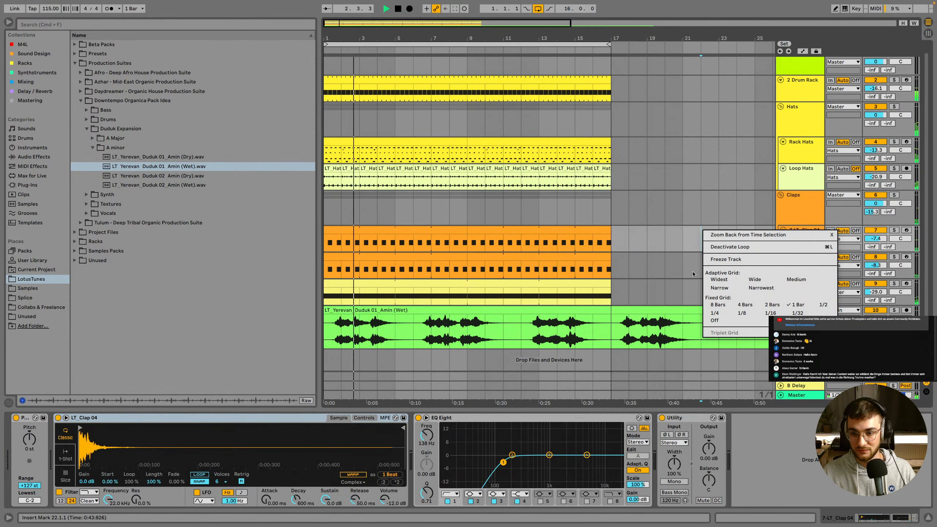
pyautogui.click(718, 305)
pyautogui.click(335, 310)
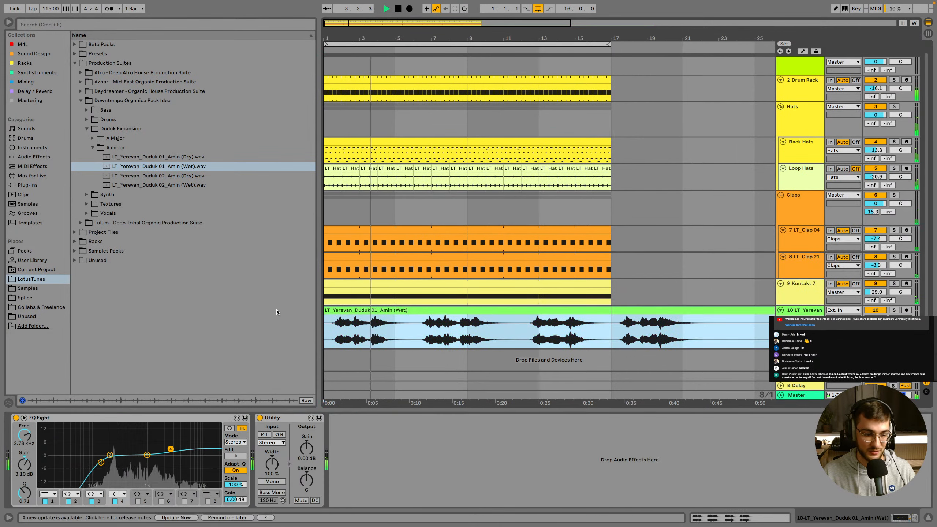
pyautogui.moveTo(170, 185); pyautogui.dragTo(335, 315)
pyautogui.press('space')
# Turn on warping for the Duduk 02 clip and set its tempo to 110 BPM, with playback restarted
pyautogui.doubleClick(327, 312)
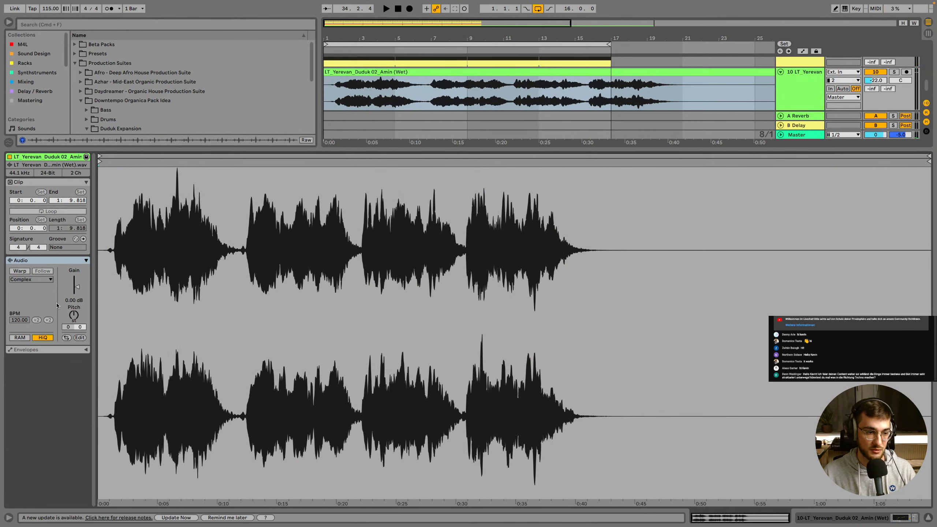
pyautogui.click(19, 270)
pyautogui.write('110')
pyautogui.press('Return')
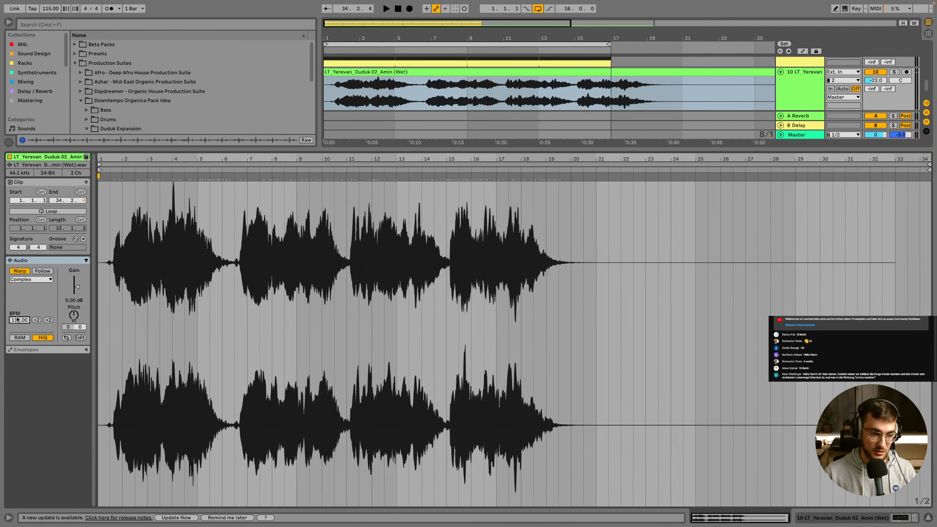
pyautogui.press('space')
pyautogui.hotkey('shift', 'Tab')
# Set the duduk track's volume to -24.4 dB during playback
pyautogui.click(639, 311)
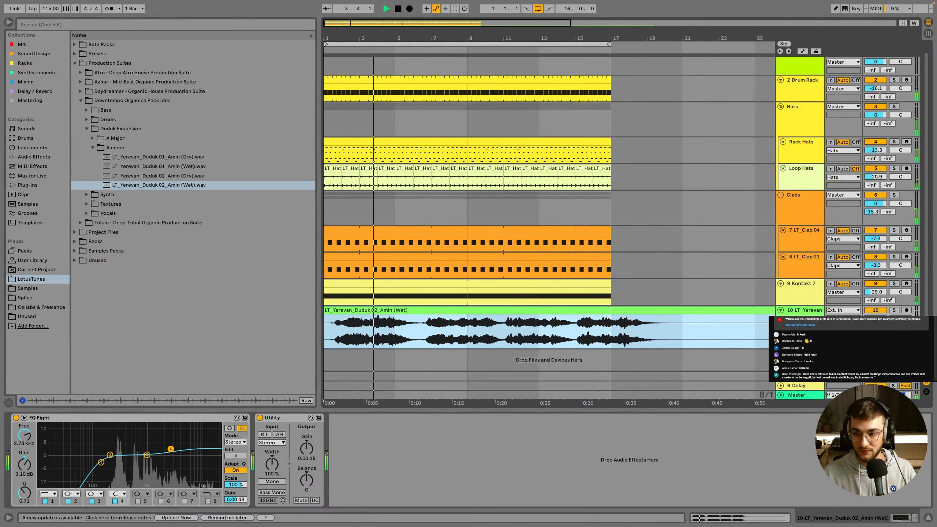
pyautogui.click(876, 319)
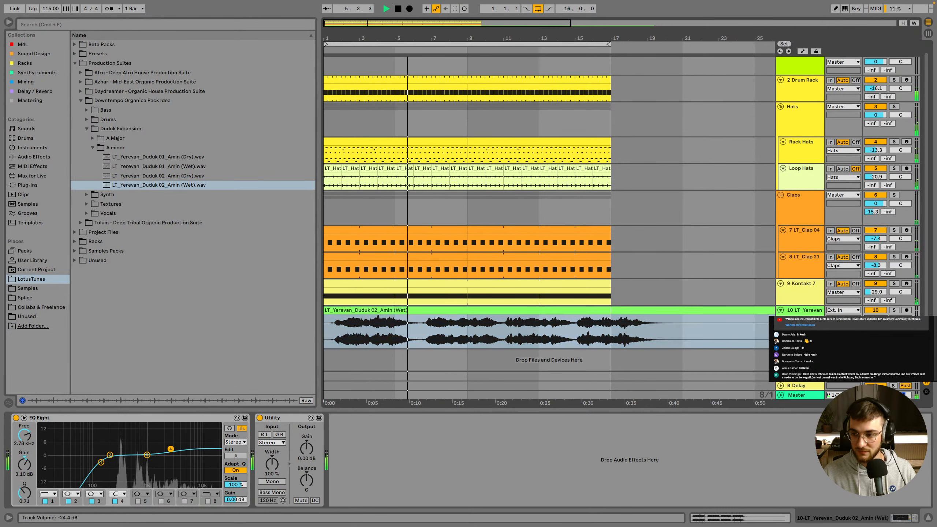
pyautogui.click(537, 339)
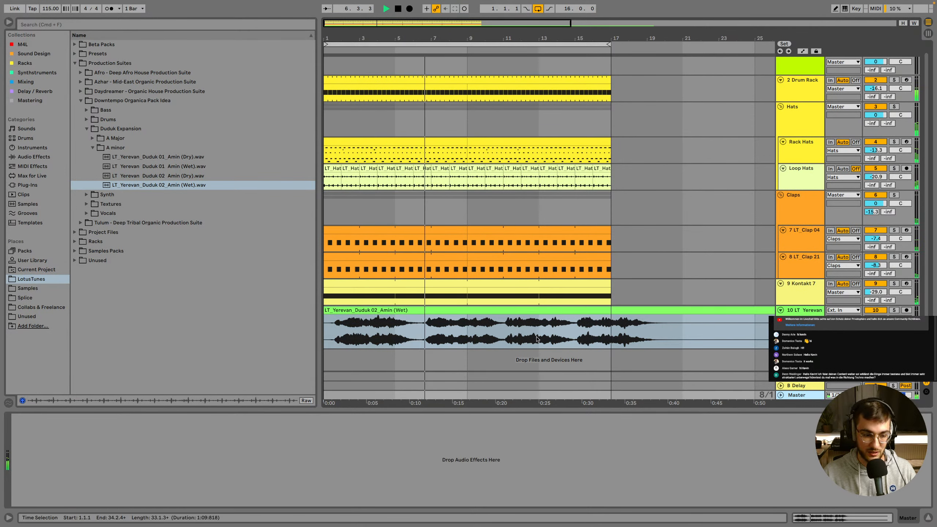
pyautogui.click(410, 311)
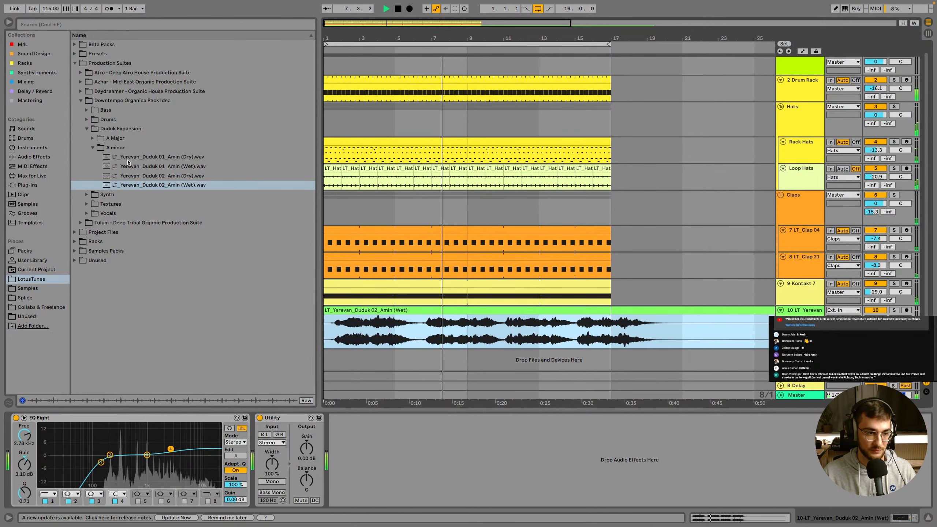
# Collapse the A minor and Duduk Expansion folders in the browser and save the Live set
pyautogui.click(92, 148)
pyautogui.click(87, 129)
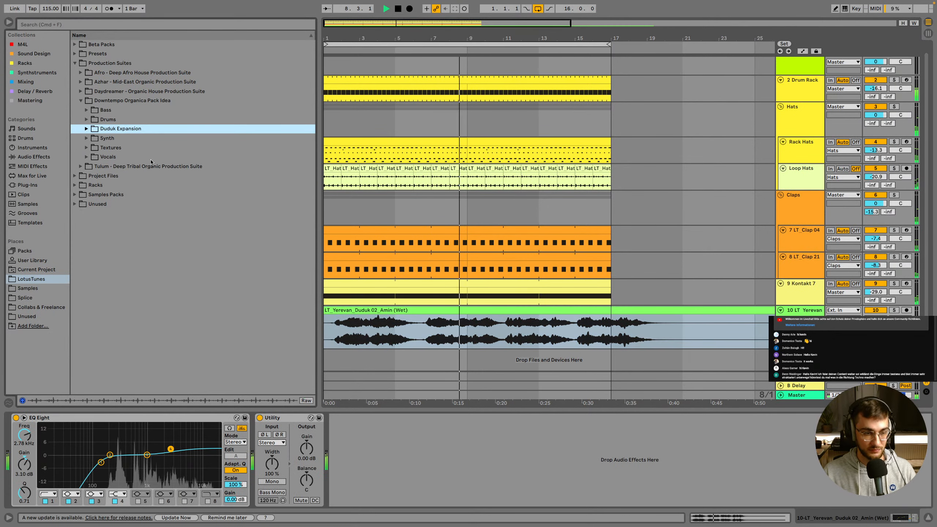
pyautogui.click(530, 293)
pyautogui.press('super+s')
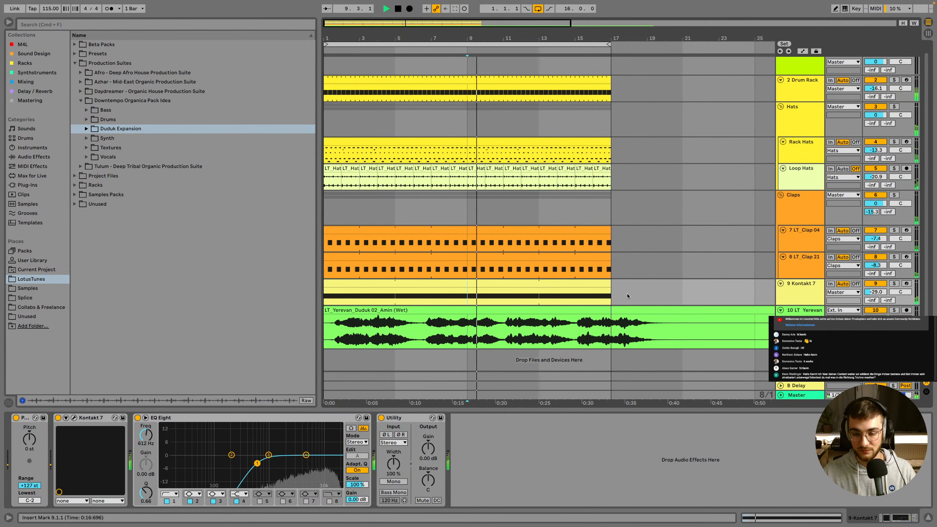
# Place LT_Texture Loop 04_110 BPM from the pack's Textures folder at bar 1 on a new audio track below Kontakt 7
pyautogui.click(401, 310)
pyautogui.click(87, 148)
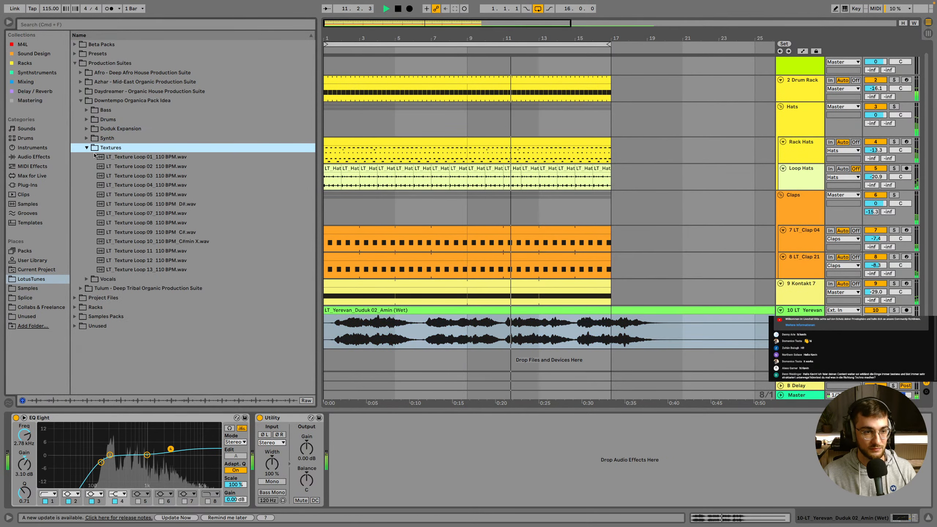
pyautogui.click(158, 185)
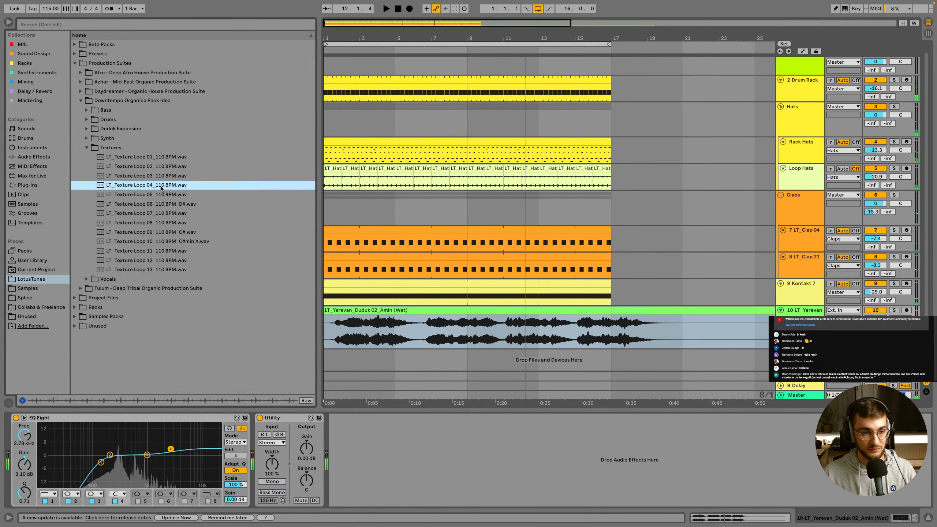
pyautogui.click(785, 297)
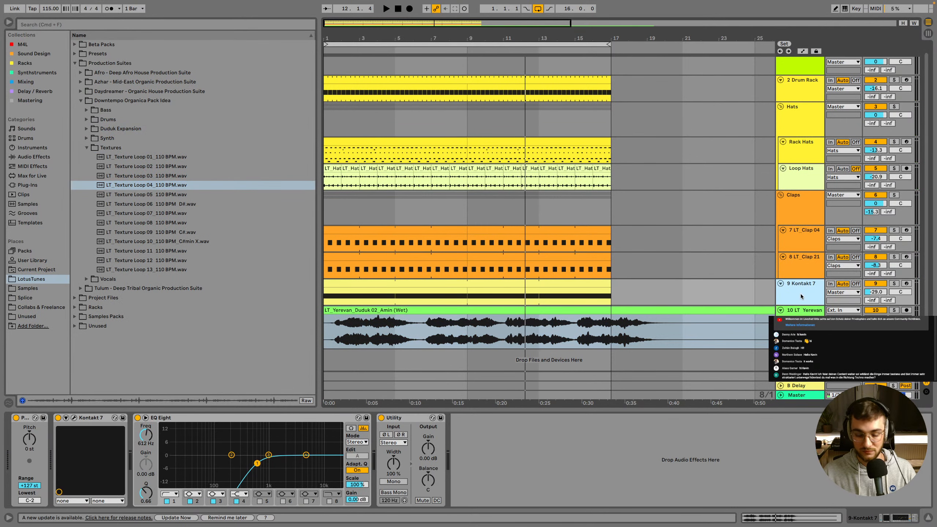
pyautogui.press('super+t')
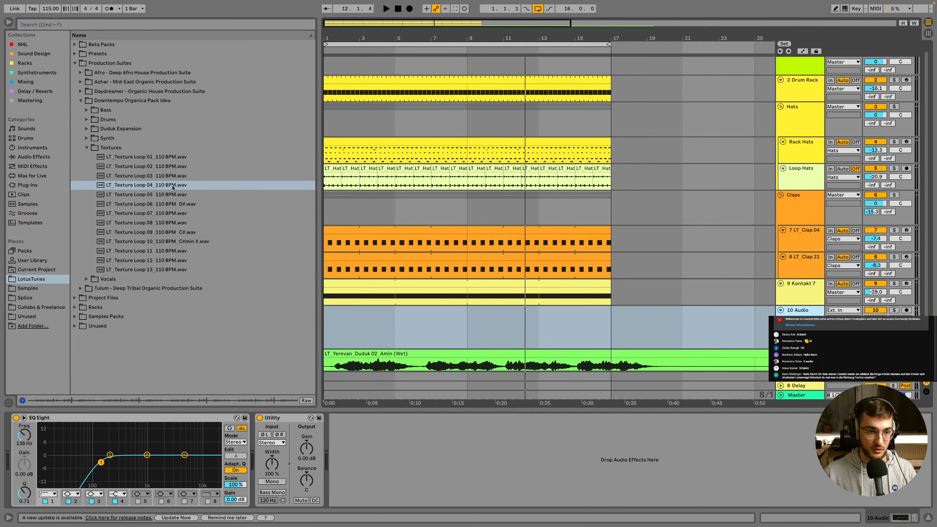
pyautogui.moveTo(173, 188); pyautogui.dragTo(332, 327)
# Duplicate the texture loop to fill the arrangement up to bar 17 and set its track volume to -30.4 dB during playback
pyautogui.hotkey('ctrl', 'd')
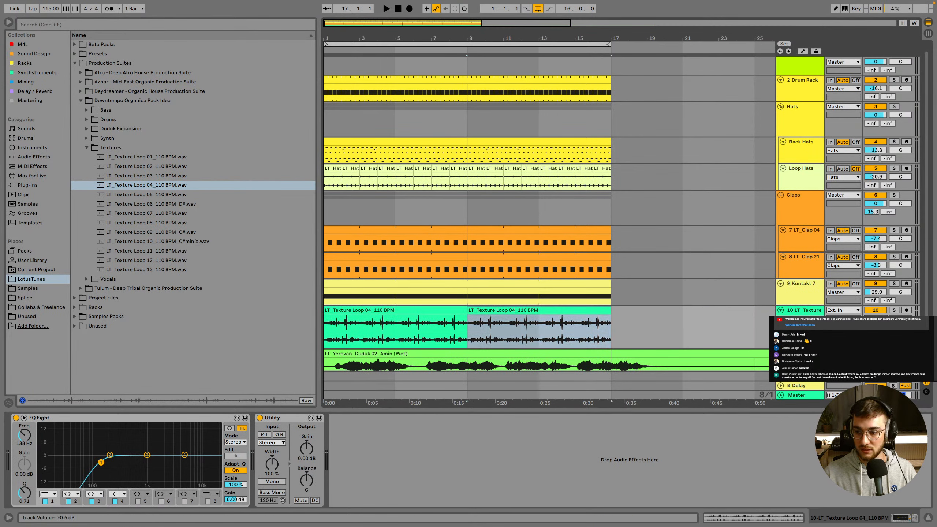
pyautogui.press('space')
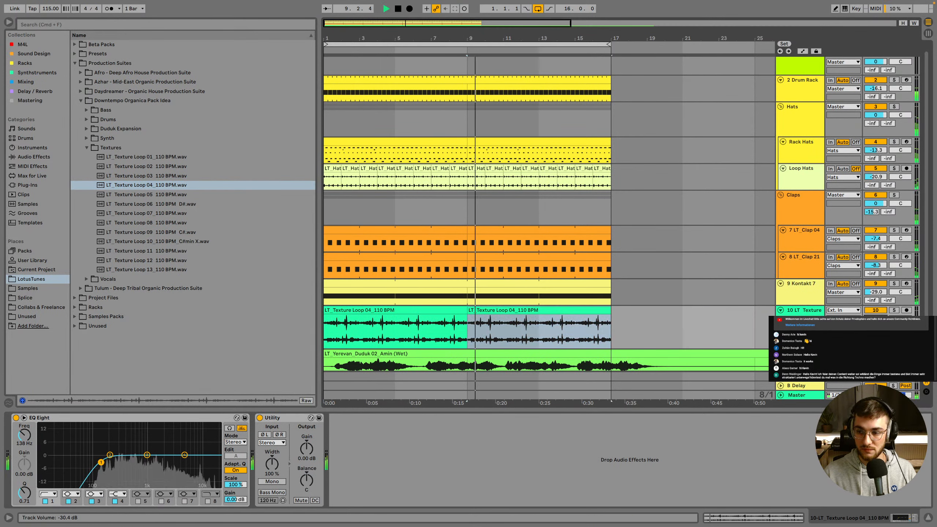
pyautogui.click(554, 301)
# Lower the Drum Rack track's volume to -18.9 dB
pyautogui.scroll(-2, 536, 260)
pyautogui.scroll(3, 536, 260)
pyautogui.click(797, 88)
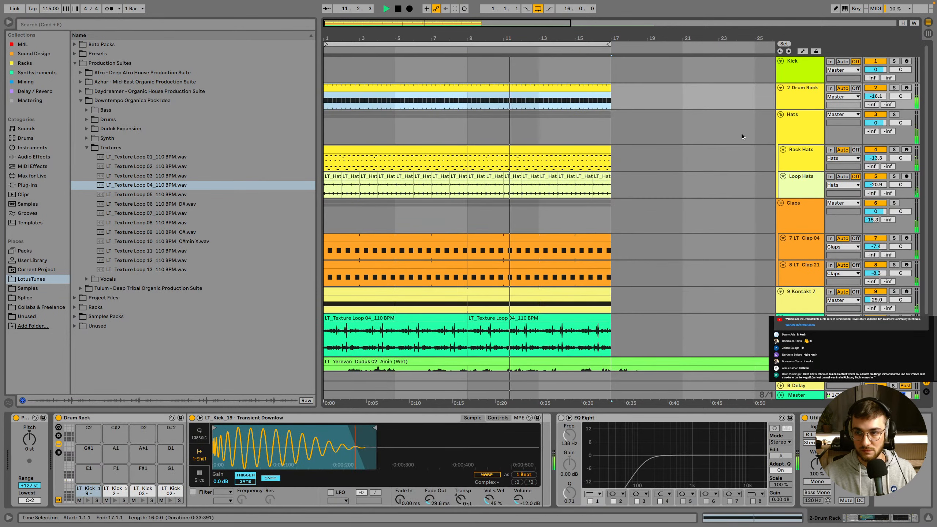
pyautogui.moveTo(876, 97); pyautogui.dragTo(876, 102)
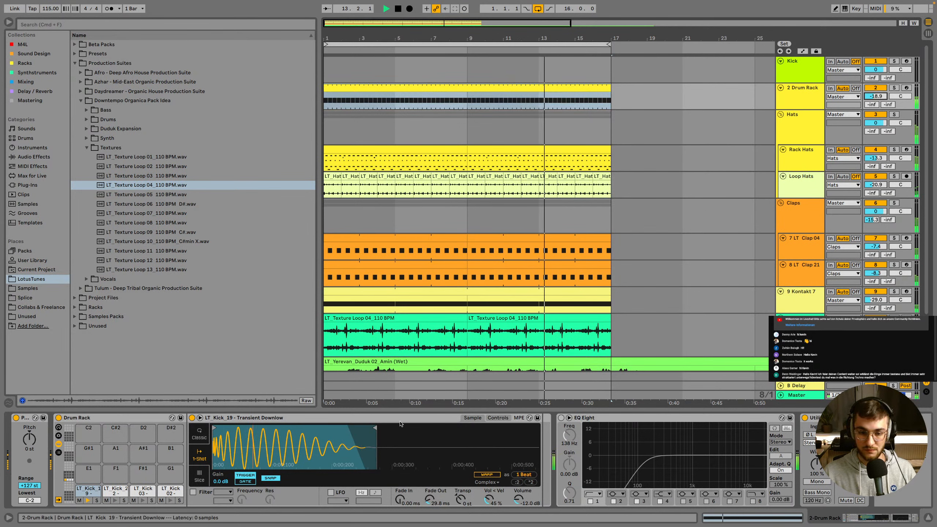
# Trim the end of the Kick_19 sample in the Drum Rack and set its Fade Out to 74.1 ms
pyautogui.moveTo(375, 440)
pyautogui.mouseDown()
pyautogui.moveTo(298, 440)
pyautogui.moveTo(338, 440)
pyautogui.moveTo(319, 440)
pyautogui.mouseUp()
pyautogui.moveTo(430, 500); pyautogui.dragTo(430, 489)
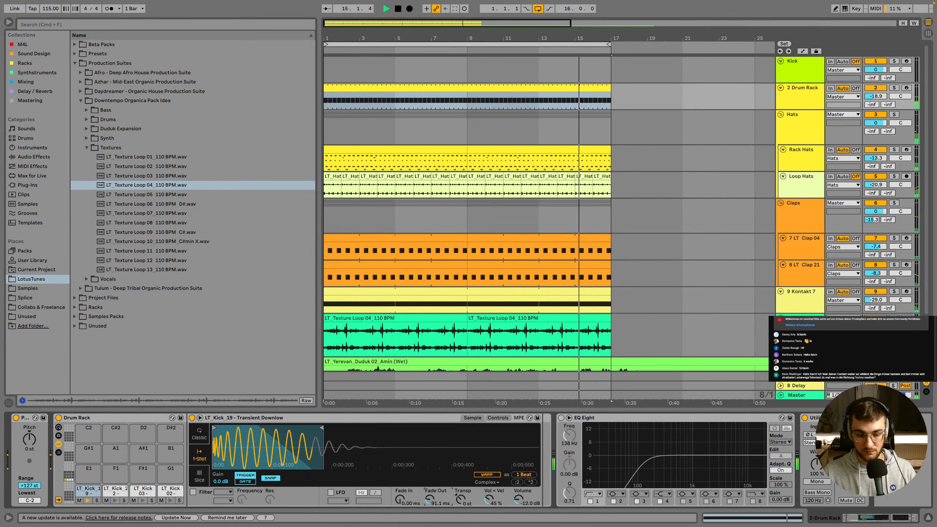
# Duplicate the 16-bar section from the Drum Rack through the texture track and extend the loop to 32 bars
pyautogui.scroll(-3, 463, 296)
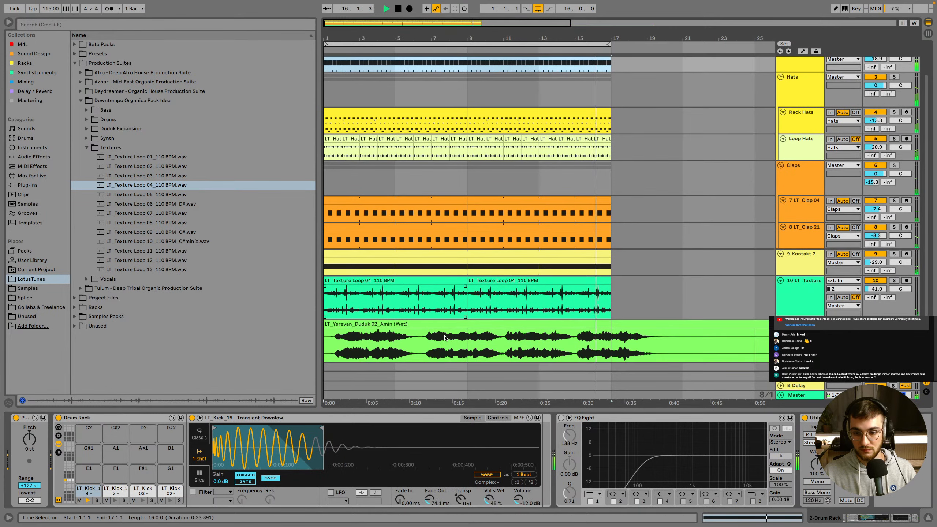
pyautogui.click(614, 255)
pyautogui.click(597, 265)
pyautogui.scroll(3, 568, 264)
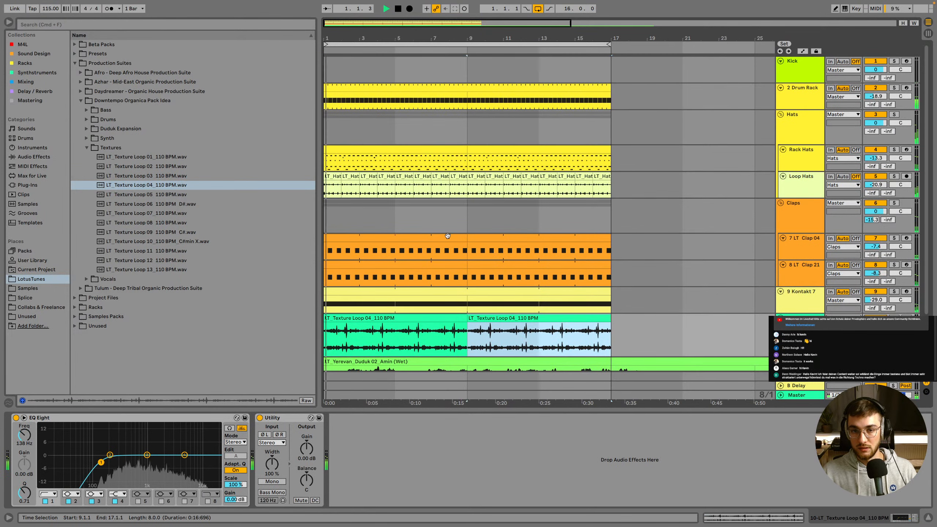
pyautogui.keyDown('shift'); pyautogui.click(367, 88); pyautogui.keyUp('shift')
pyautogui.hotkey('ctrl', 'd')
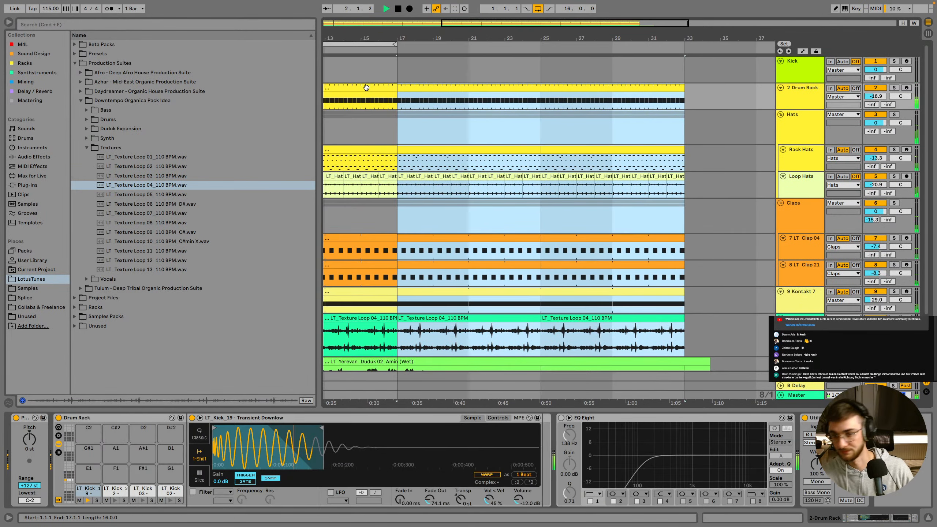
pyautogui.press('-')
pyautogui.moveTo(444, 45); pyautogui.dragTo(572, 45)
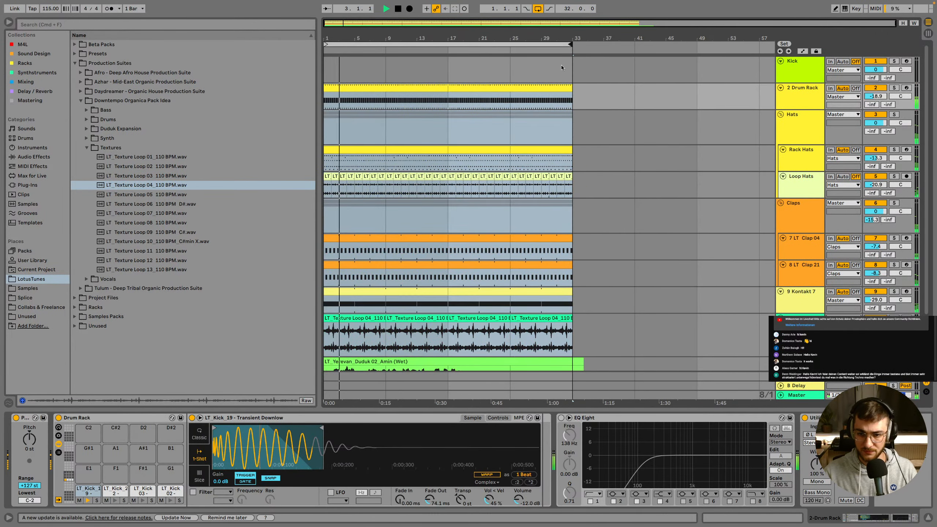
# Shorten the LT_Yerevan_Duduk 02_Amin (Wet) clip so it ends at bar 33 with the other tracks
pyautogui.scroll(-3, 494, 259)
pyautogui.click(495, 333)
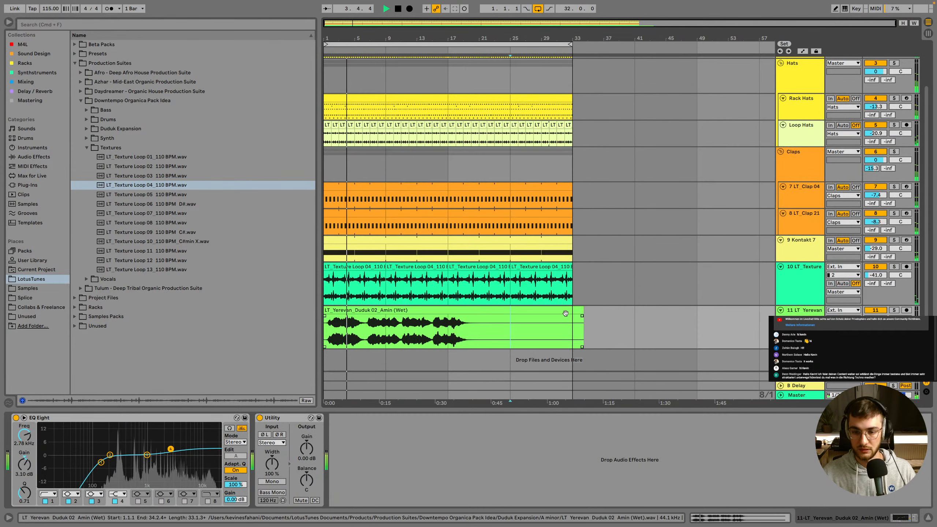
pyautogui.moveTo(583, 311); pyautogui.dragTo(571, 311)
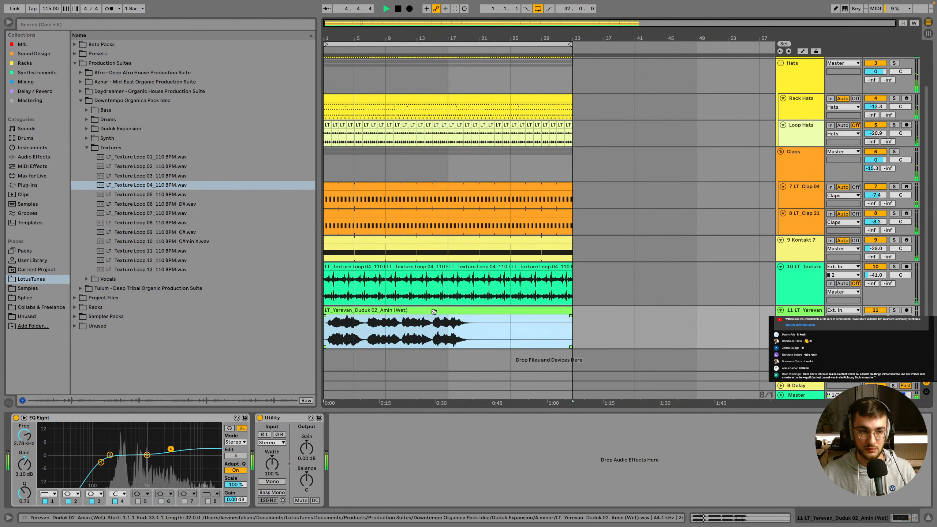
# Enable the Delay return's filter at 1.64 kHz with width 6.20 and set its filter modulation to 50%
pyautogui.click(30, 82)
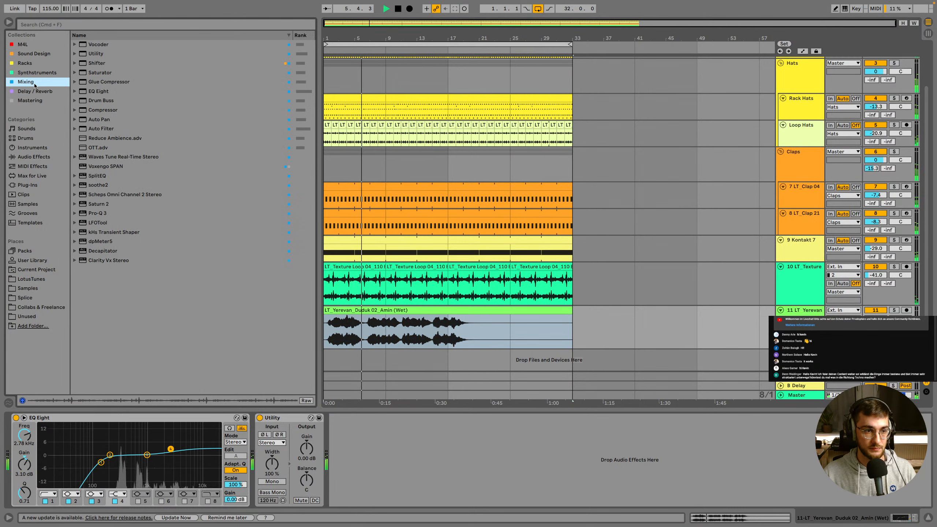
pyautogui.click(802, 386)
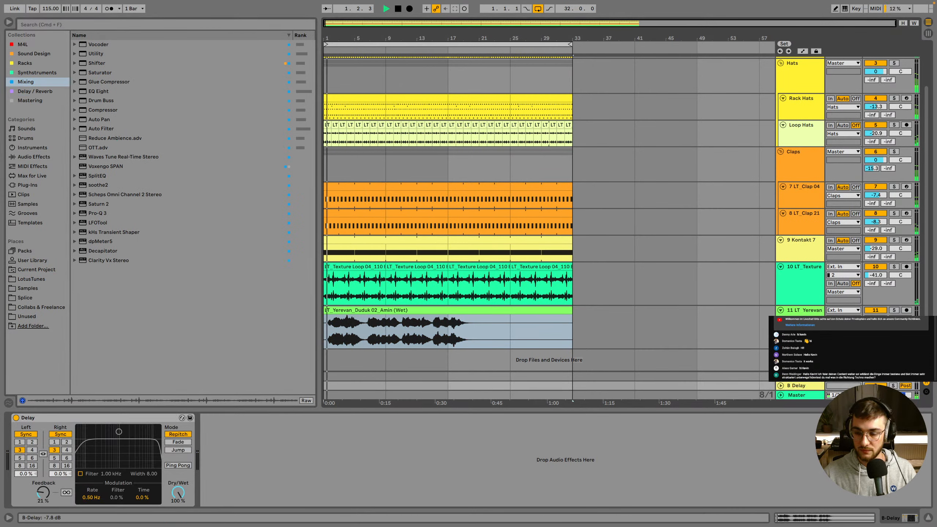
pyautogui.click(797, 386)
pyautogui.moveTo(113, 440); pyautogui.dragTo(118, 451)
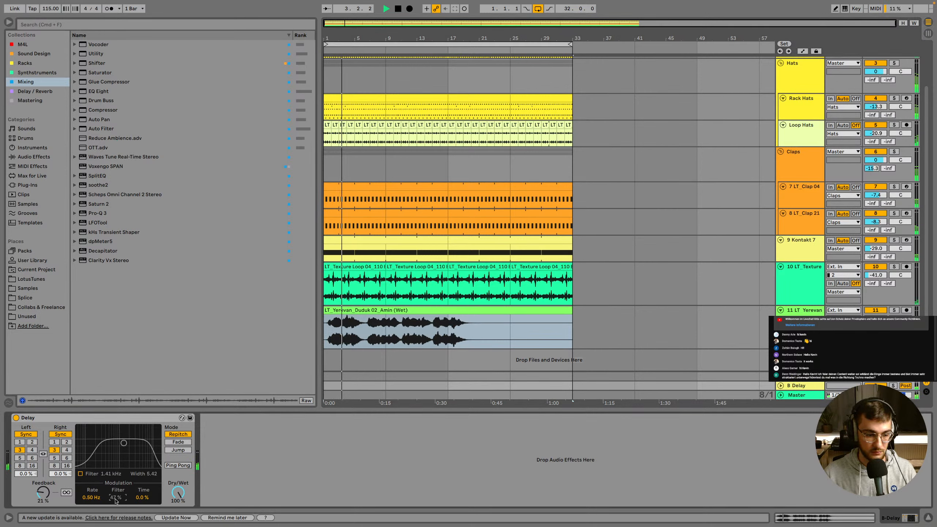
pyautogui.click(81, 474)
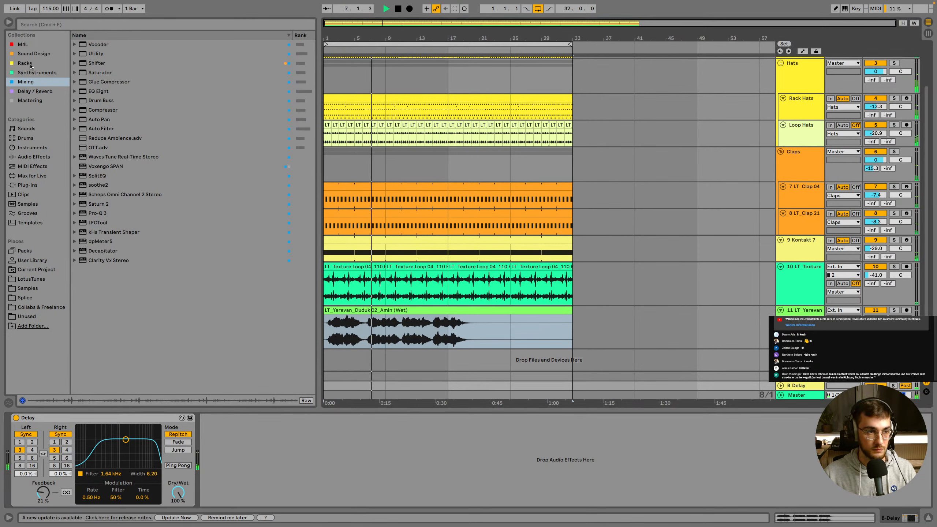
# Add EchoBoy Jr from the Delay / Reverb collection after Delay on the delay return track
pyautogui.click(22, 44)
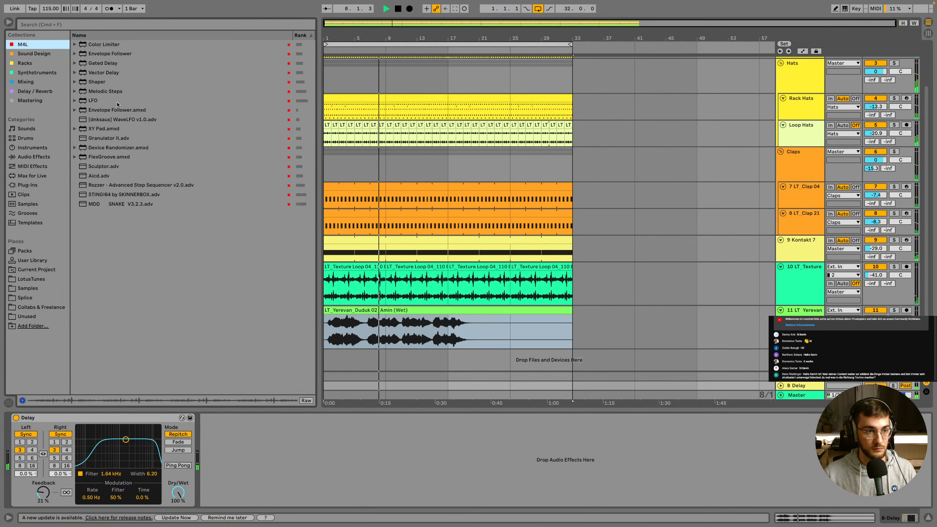
pyautogui.click(67, 92)
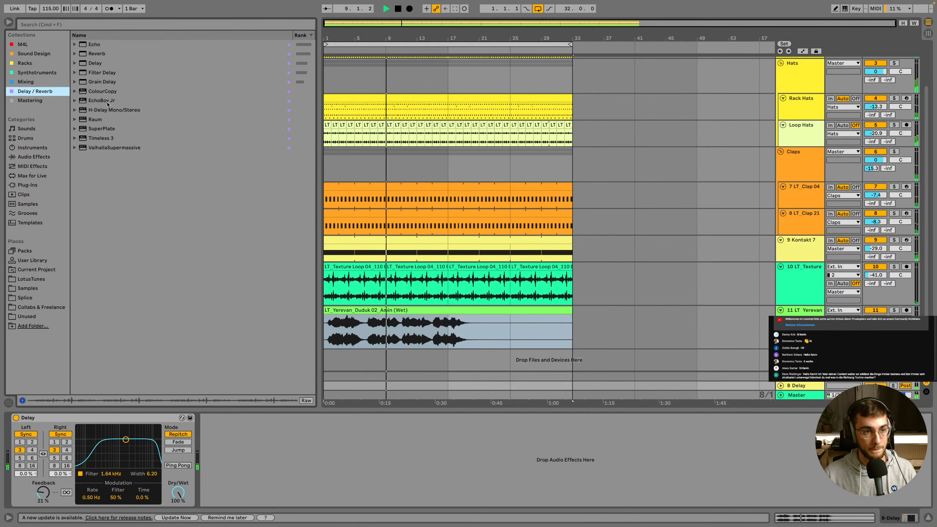
pyautogui.doubleClick(107, 102)
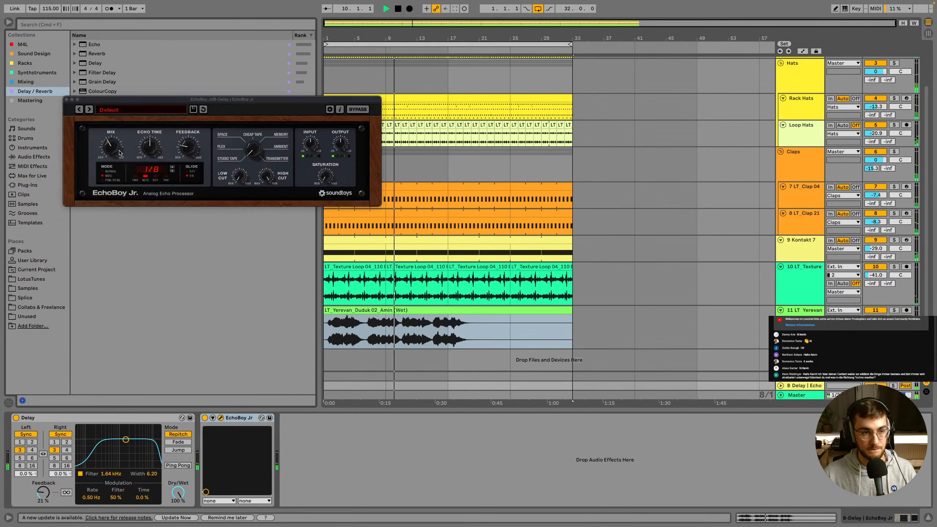
# Load the user preset Dotted 8th Note - Memory in EchoBoy Jr and raise its Mix
pyautogui.click(127, 109)
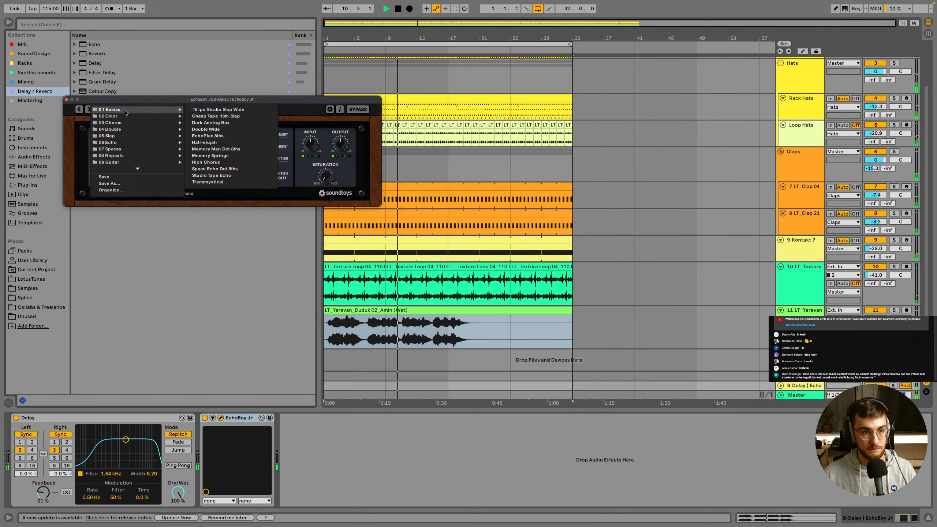
pyautogui.click(128, 169)
pyautogui.click(128, 110)
pyautogui.moveTo(114, 160)
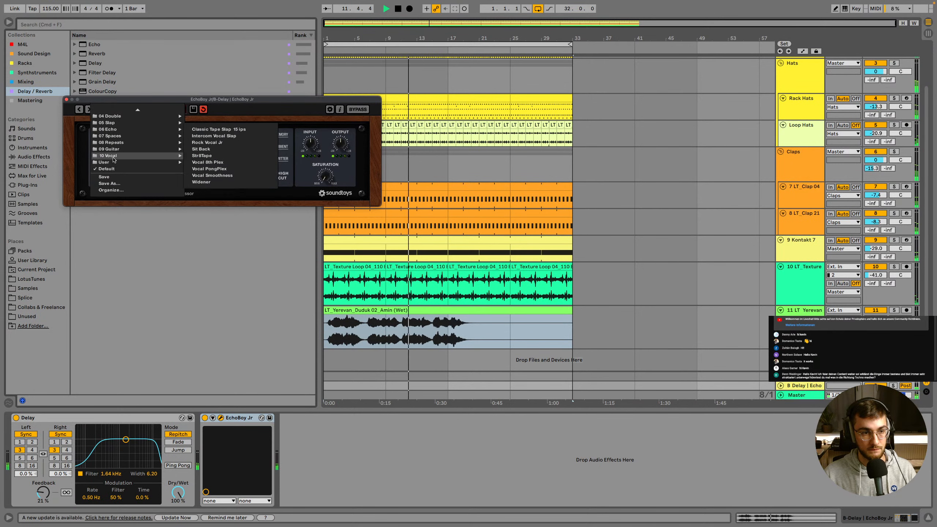
pyautogui.click(158, 167)
pyautogui.click(127, 110)
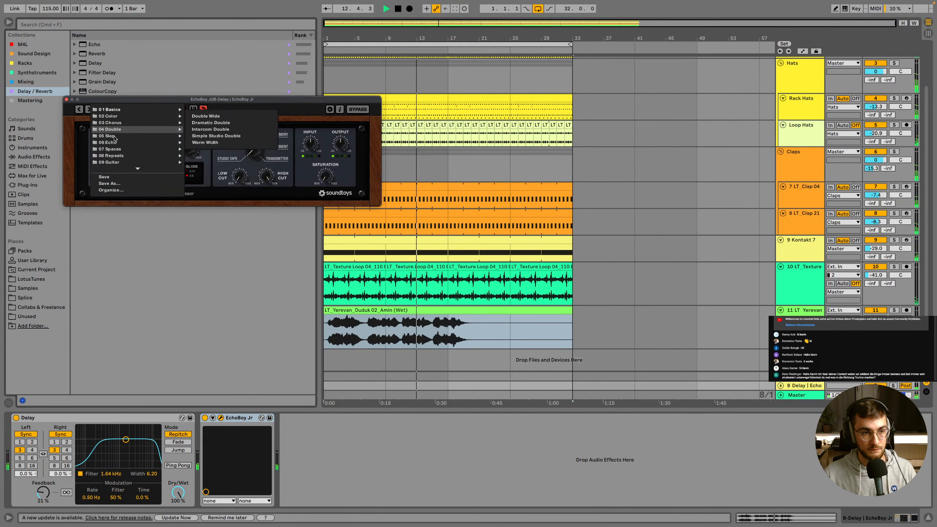
pyautogui.moveTo(120, 163)
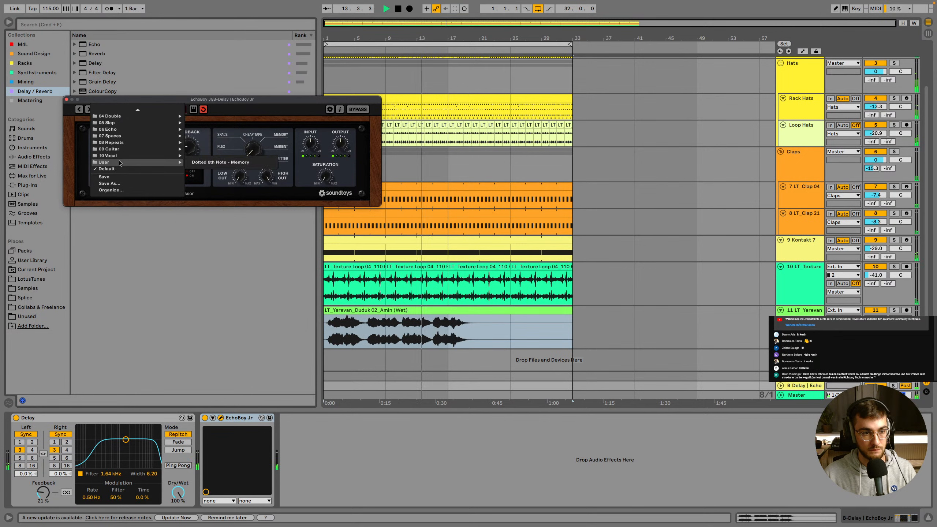
pyautogui.click(221, 164)
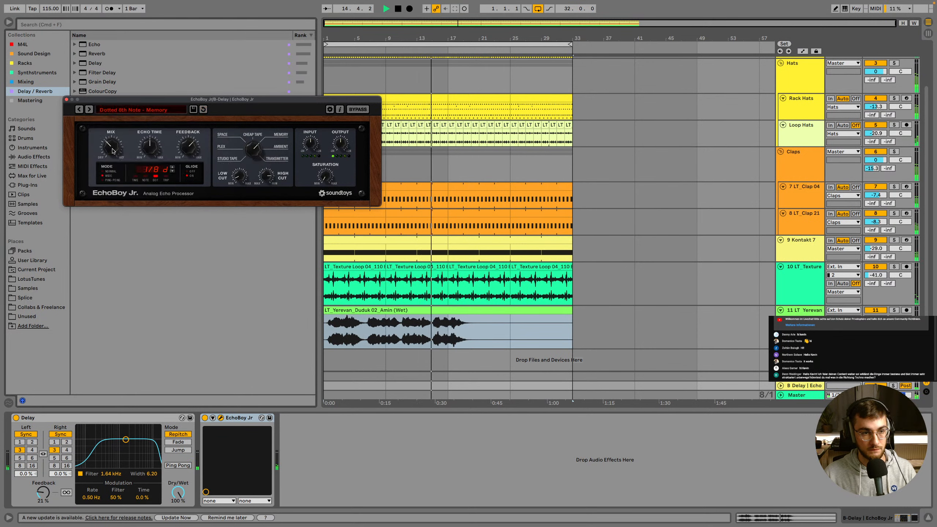
pyautogui.click(234, 330)
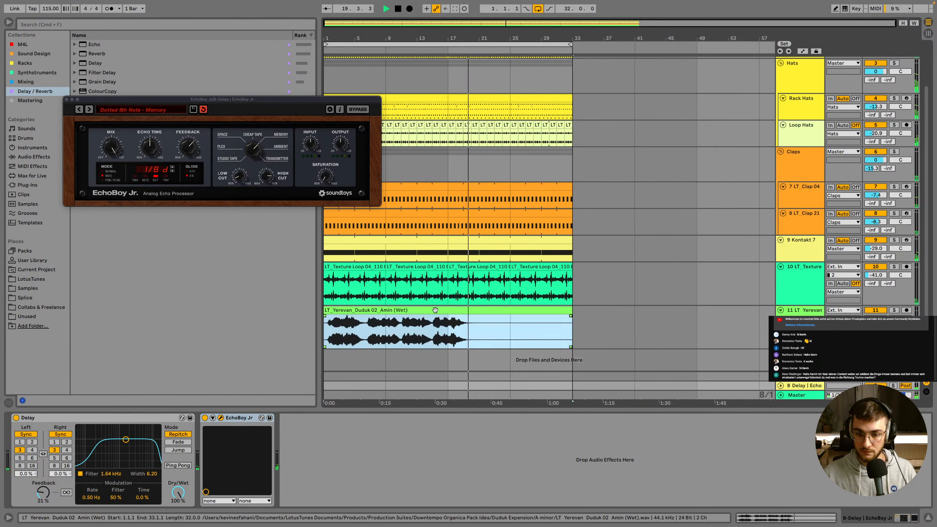
# Select the duduk clip and restart playback from bar 1 to hear it through the delay return
pyautogui.click(450, 310)
pyautogui.press('space')
pyautogui.press('space')
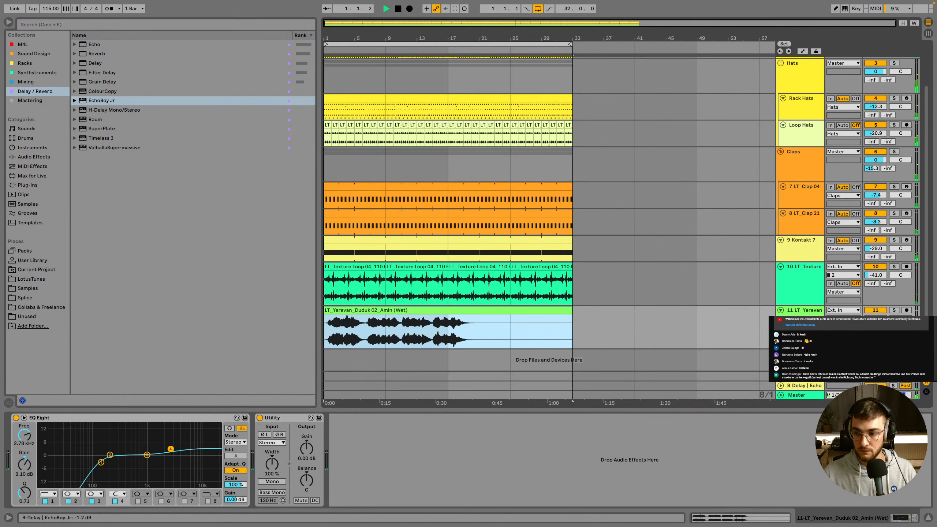
# Set the arrangement grid to 2 bars
pyautogui.click(452, 337)
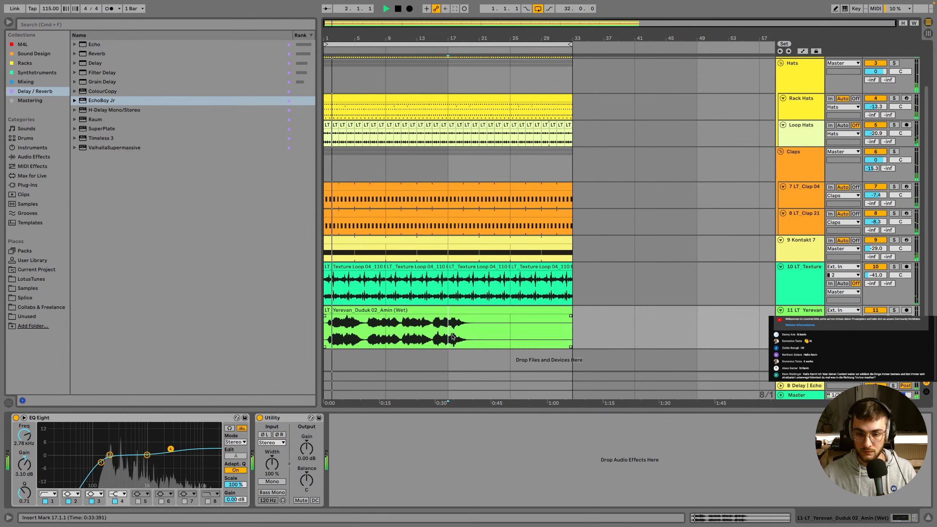
pyautogui.rightClick(596, 342)
pyautogui.click(691, 306)
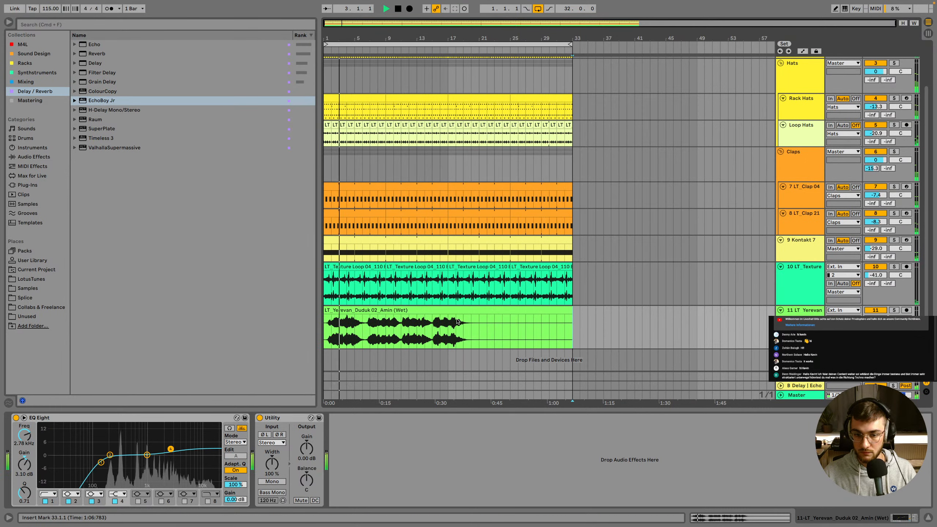
pyautogui.rightClick(472, 337)
pyautogui.click(536, 302)
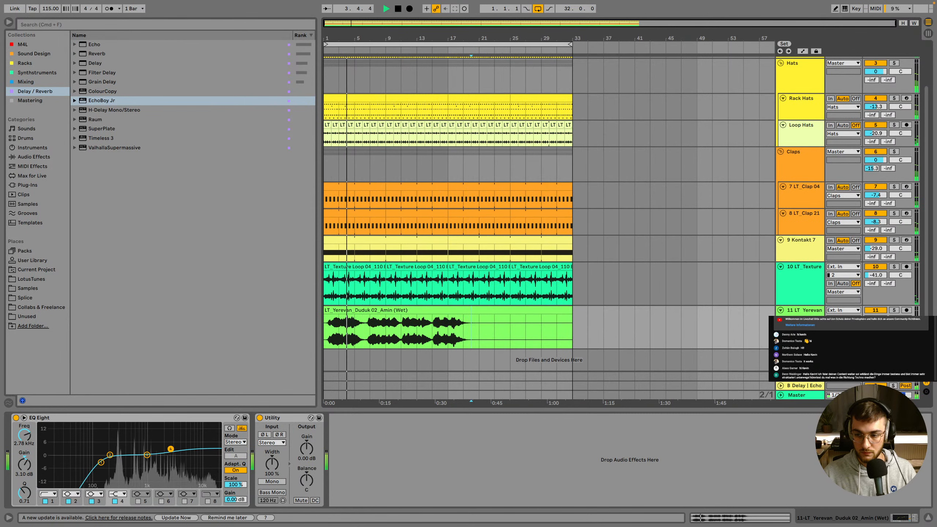
# Transpose the duduk clip down one semitone, restart playback and return to the track's devices
pyautogui.doubleClick(484, 314)
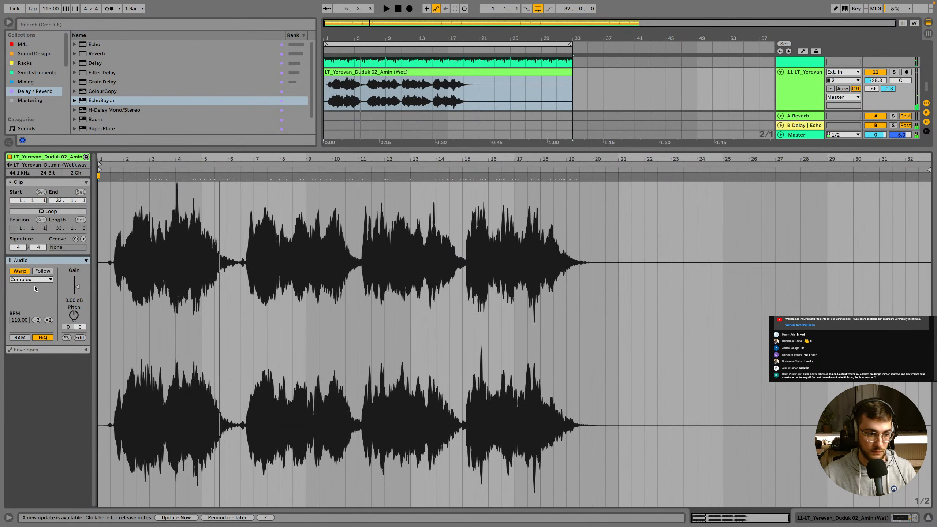
pyautogui.press('Down')
pyautogui.press('space')
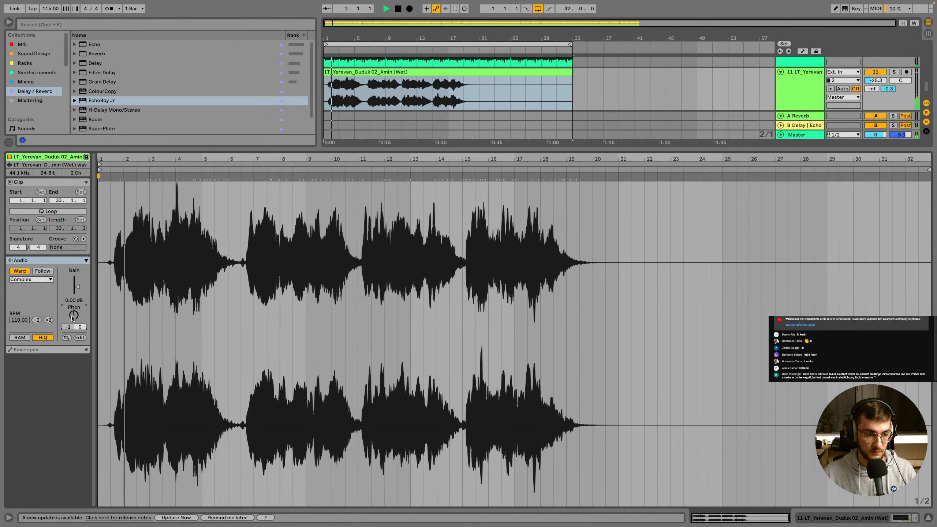
pyautogui.hotkey('shift', 'Tab')
# Set the duduk track's delay send to -0.3 dB and the Drum Rack track's volume to -16.3 dB
pyautogui.click(888, 327)
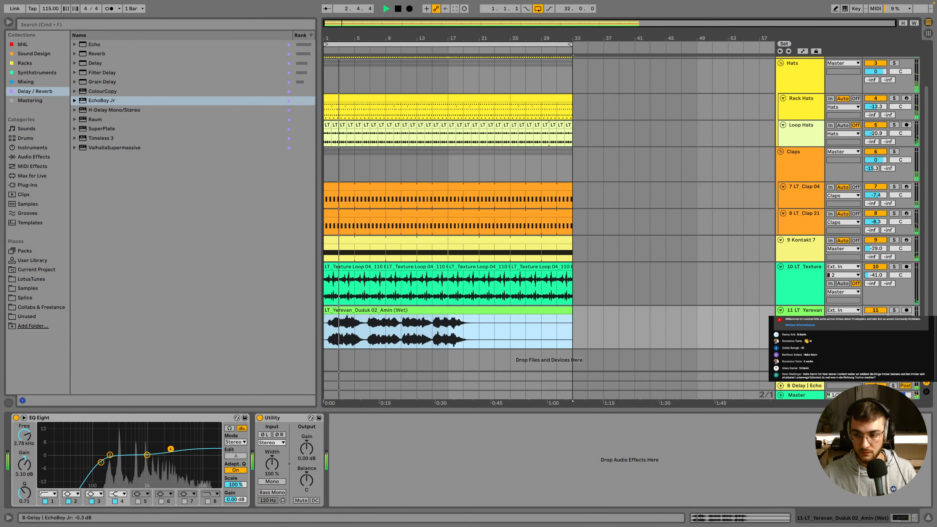
pyautogui.click(876, 319)
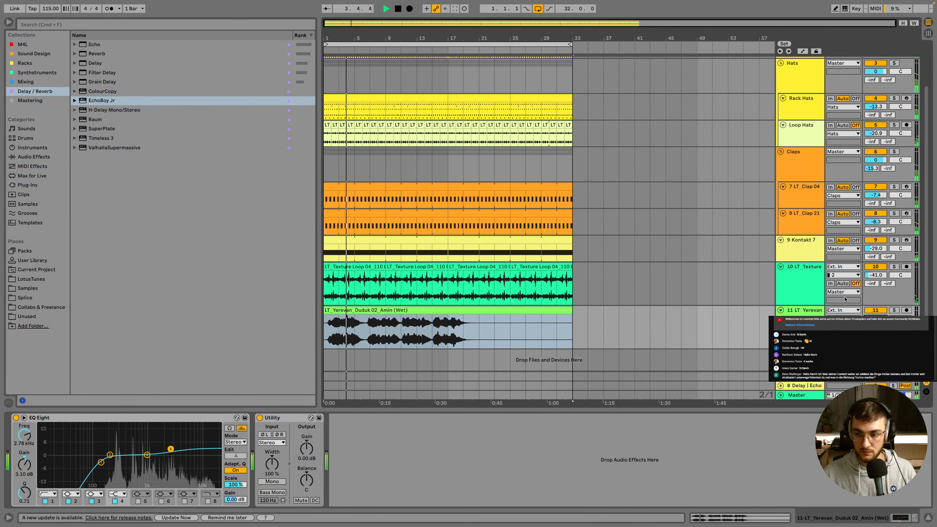
pyautogui.scroll(3, 800, 212)
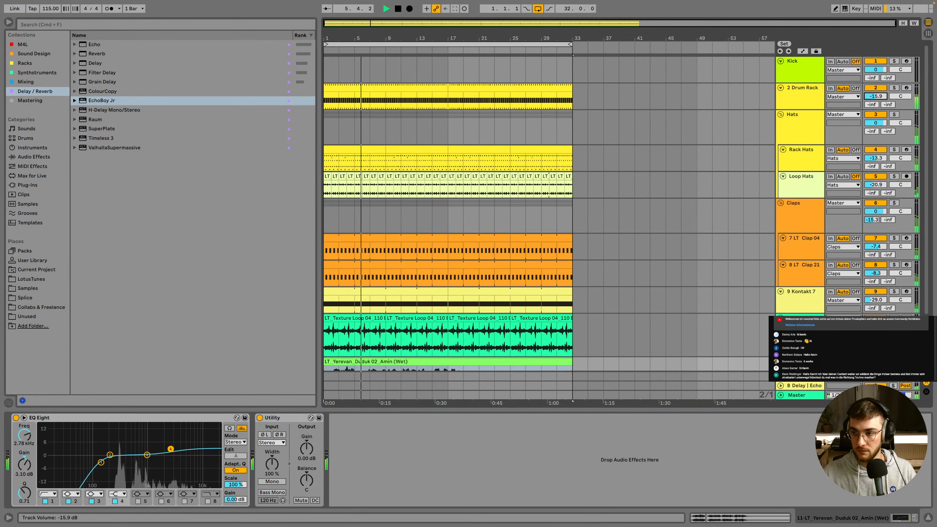
pyautogui.moveTo(876, 96); pyautogui.dragTo(876, 98)
# Insert a new MIDI track between the LT_Texture and LT_Yerevan duduk tracks
pyautogui.scroll(-1, 556, 211)
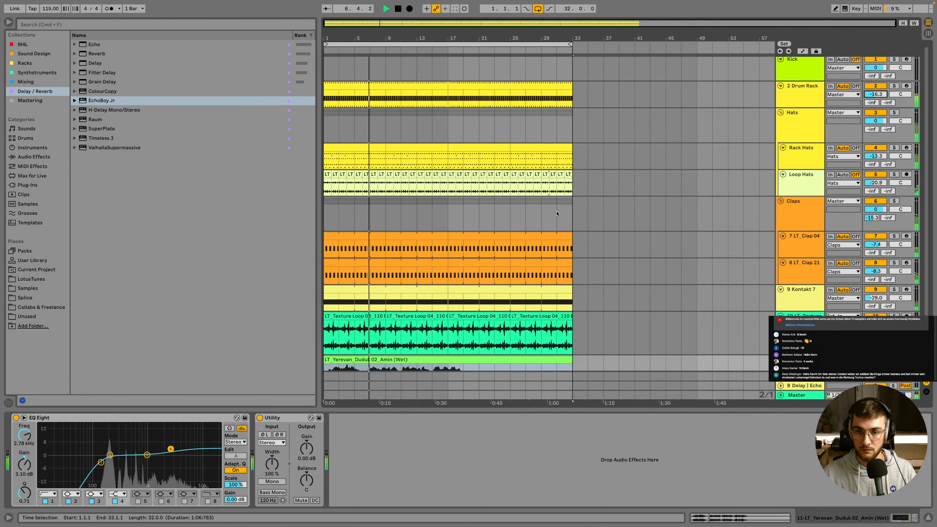
pyautogui.click(785, 184)
pyautogui.scroll(-3, 793, 207)
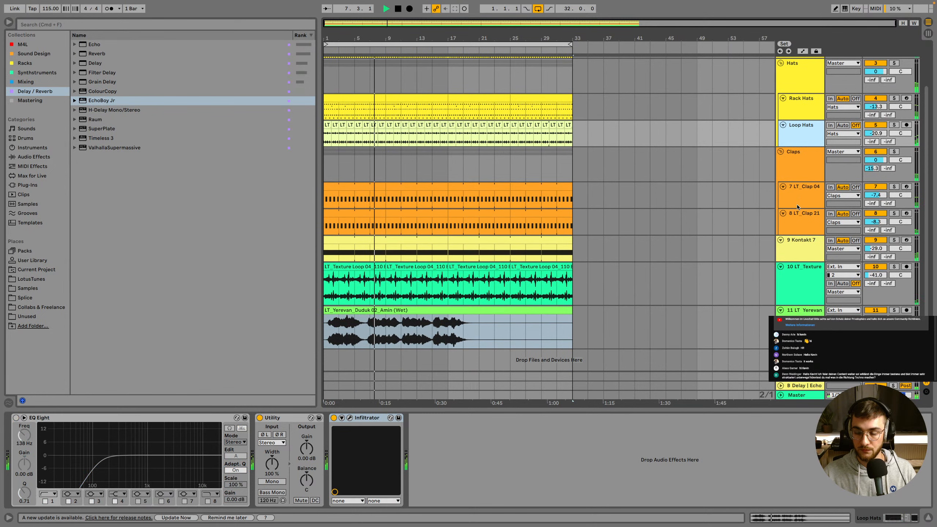
pyautogui.click(802, 241)
pyautogui.scroll(2, 803, 257)
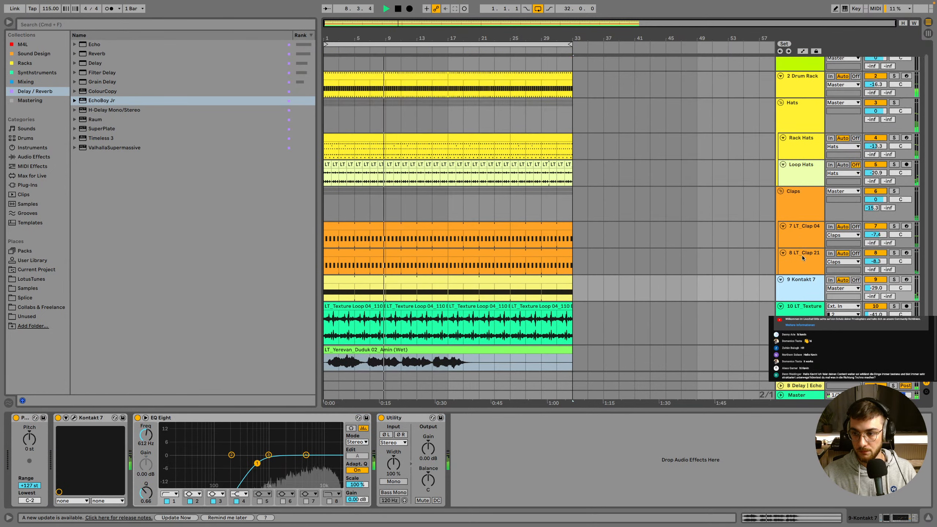
pyautogui.scroll(-2, 803, 264)
pyautogui.click(800, 284)
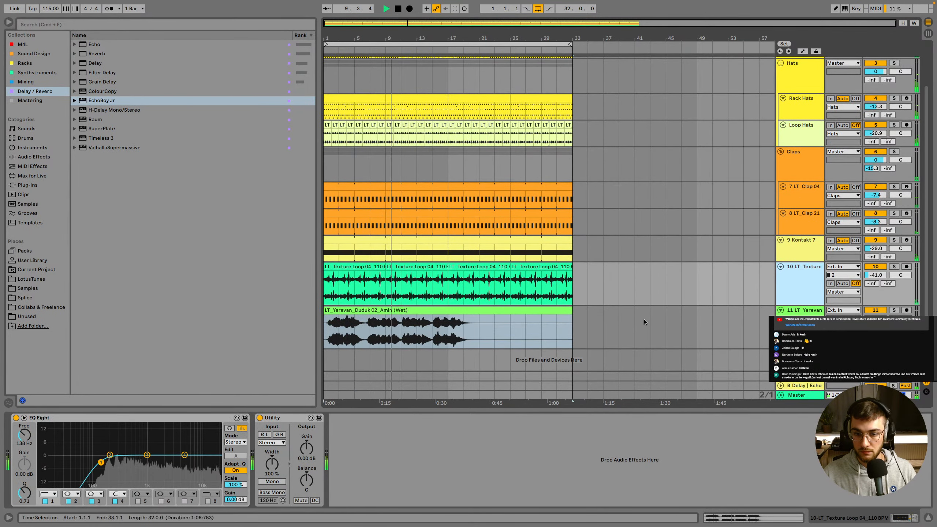
pyautogui.click(467, 335)
pyautogui.click(786, 282)
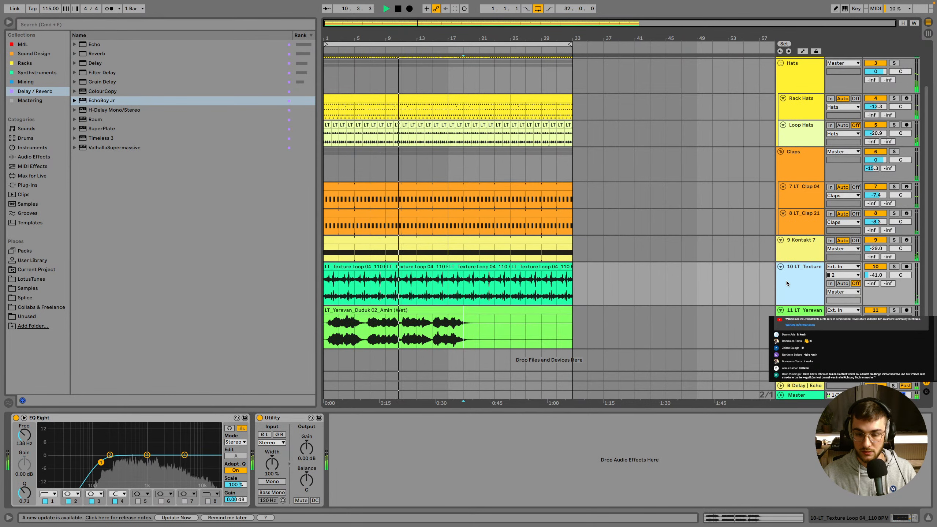
pyautogui.press('super+shift+t')
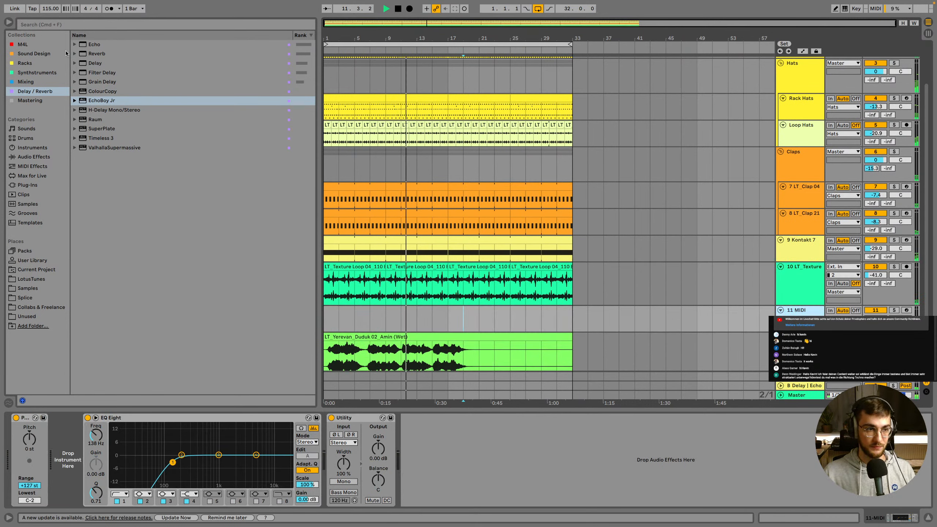
# Search the browser's Delay / Reverb collection for "drum", and return to the duduk track
pyautogui.click(45, 26)
pyautogui.write('drum')
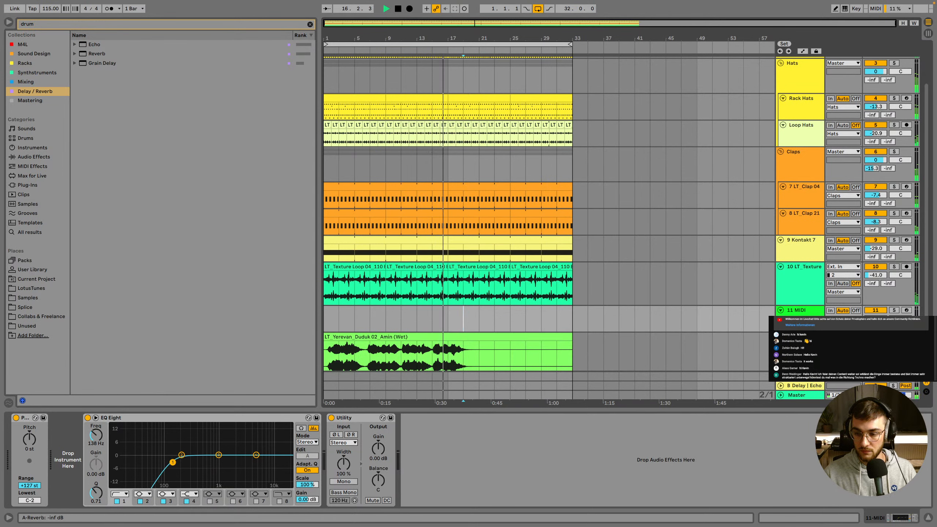
pyautogui.scroll(-1, 499, 321)
pyautogui.click(498, 321)
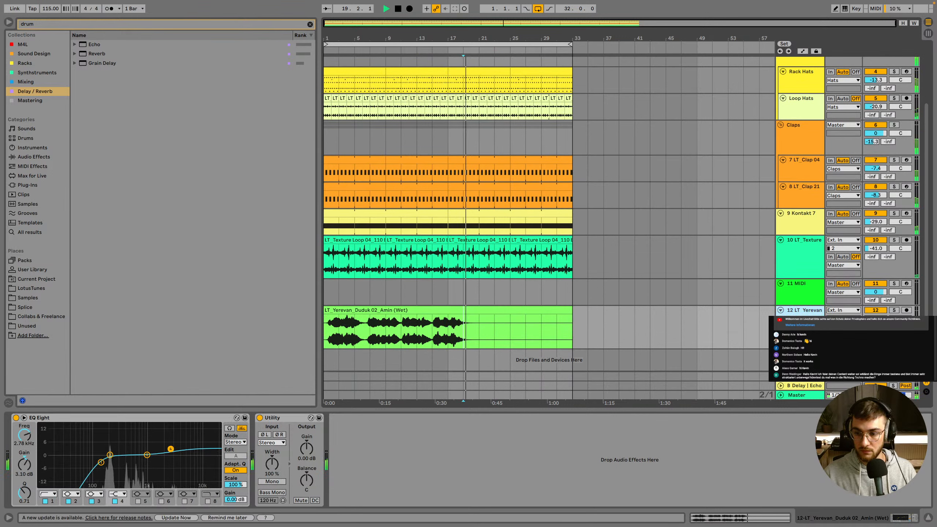
# Try the arrangement grid at 8 bars and 1 bar, and set it back to 2 bars
pyautogui.rightClick(417, 301)
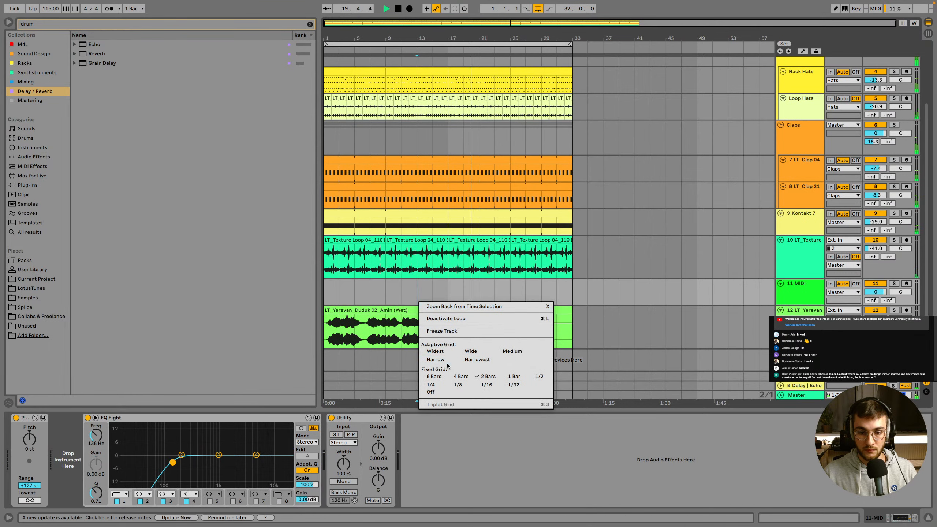
pyautogui.click(434, 377)
pyautogui.click(449, 340)
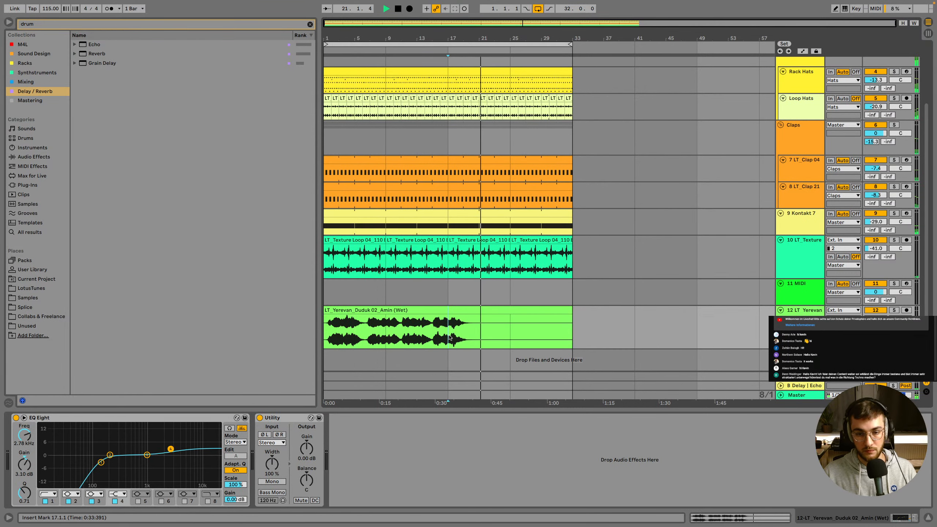
pyautogui.press('super+z')
pyautogui.rightClick(498, 335)
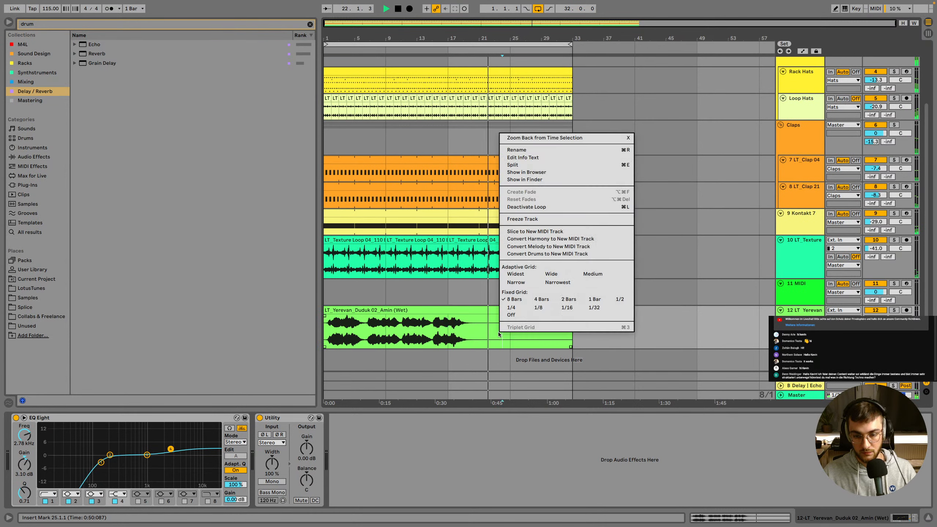
pyautogui.click(595, 300)
pyautogui.rightClick(479, 335)
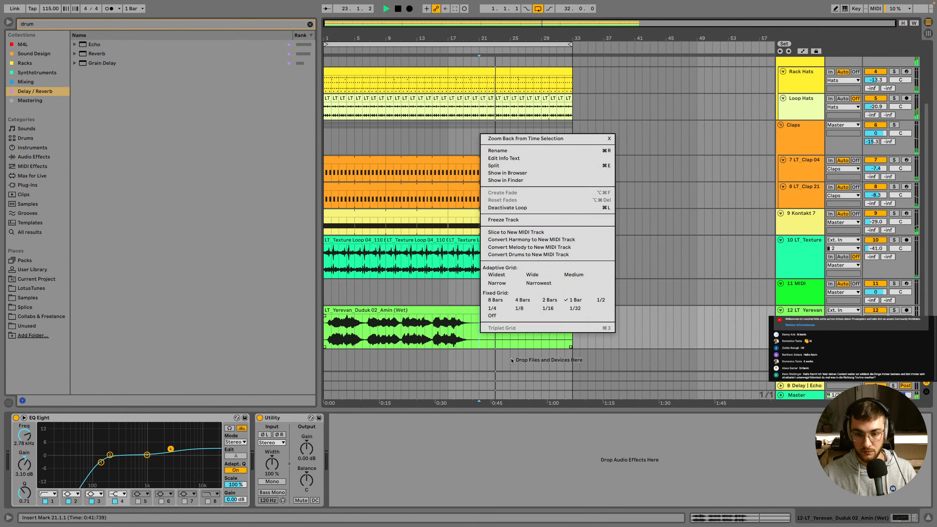
pyautogui.click(548, 300)
# Split the wet duduk clip at bar 21 and duplicate its first 20 bars directly after it
pyautogui.click(486, 330)
pyautogui.press('super+e')
pyautogui.press('super+d')
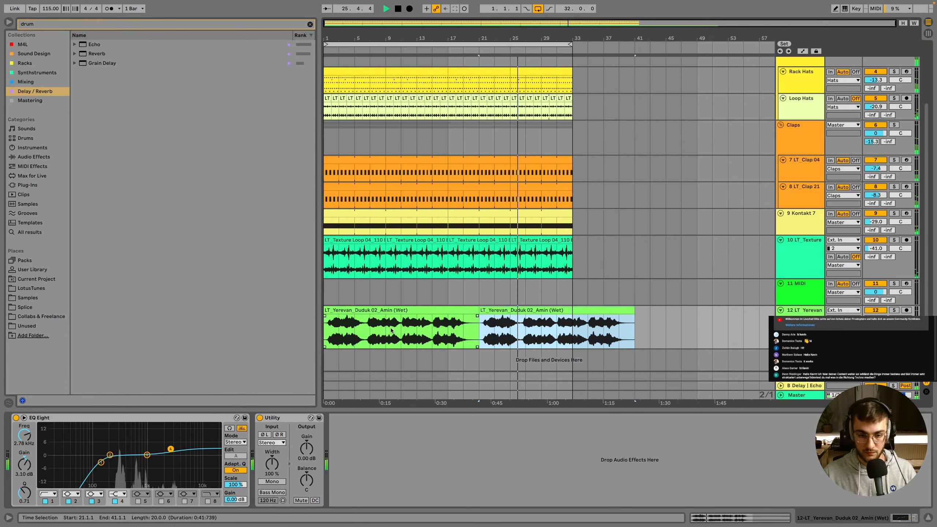
# Delete the duplicated wet duduk clip starting at bar 21 and stop playback
pyautogui.click(526, 316)
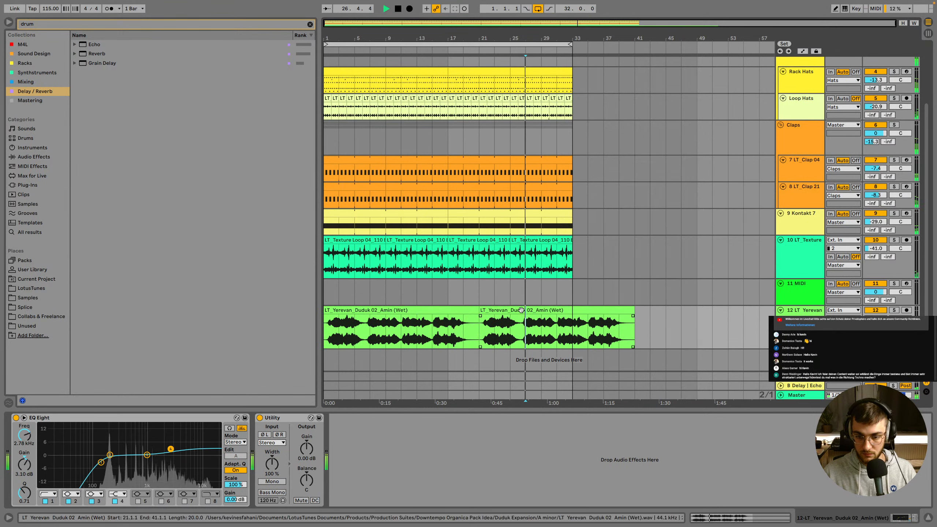
pyautogui.click(521, 310)
pyautogui.press('Delete')
pyautogui.press('space')
# Set the arrangement grid to 1/16
pyautogui.click(542, 324)
pyautogui.rightClick(540, 327)
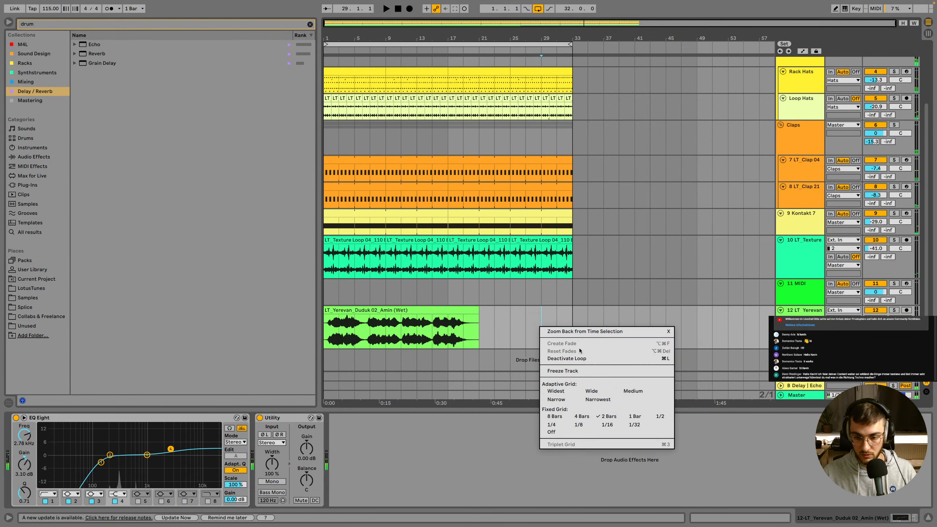
pyautogui.click(607, 425)
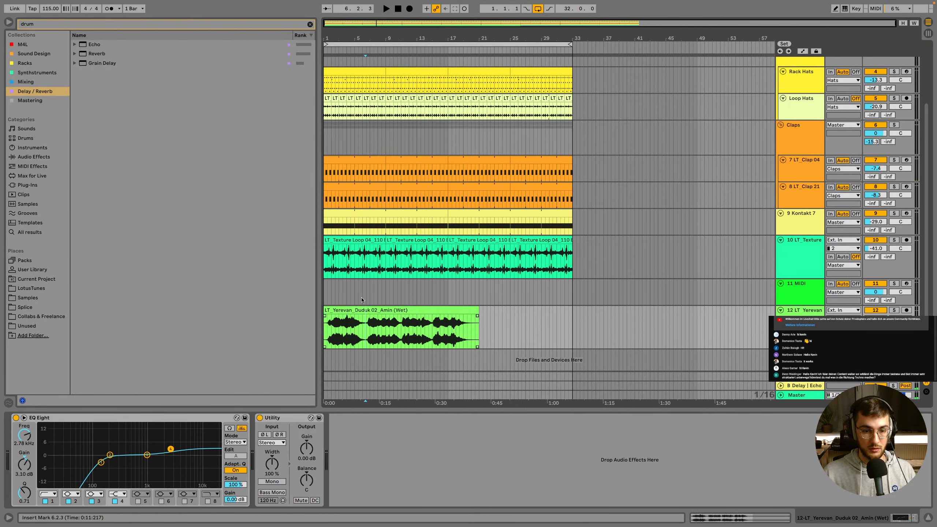
# Locate the wet duduk clip's source file and replace the clip with LT_Yerevan_Duduk 02_Amin (Dry).wav, starting at bar 1
pyautogui.rightClick(366, 312)
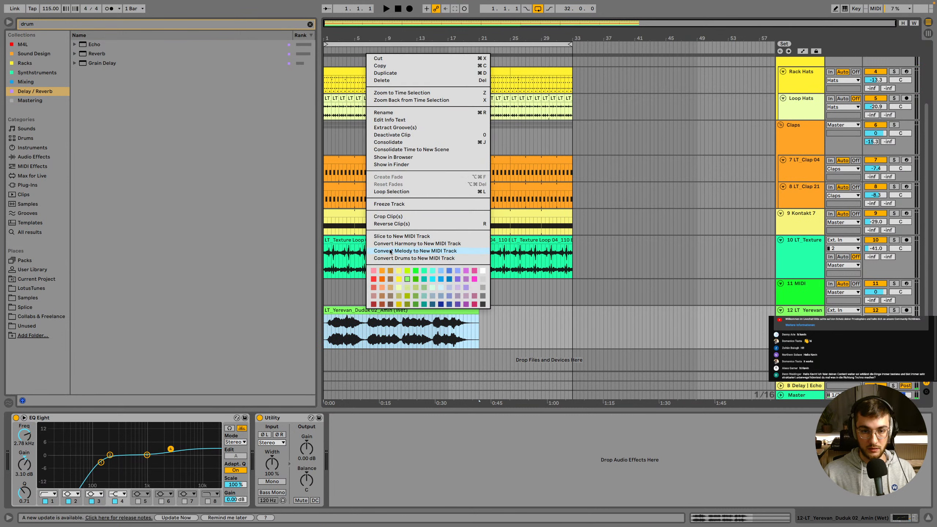
pyautogui.click(394, 158)
pyautogui.press('Up')
pyautogui.press('Return')
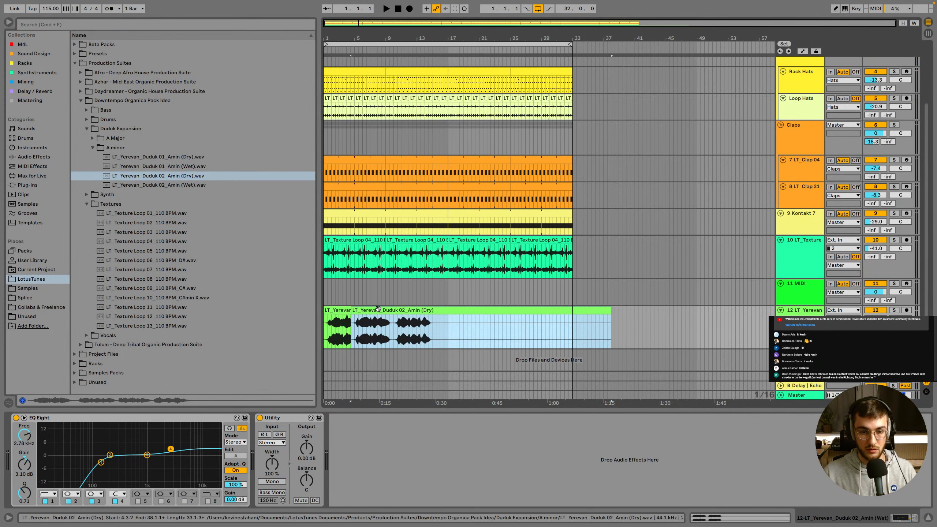
pyautogui.doubleClick(384, 309)
# Enable Warp on the dry duduk clip and set its BPM to 110
pyautogui.click(19, 271)
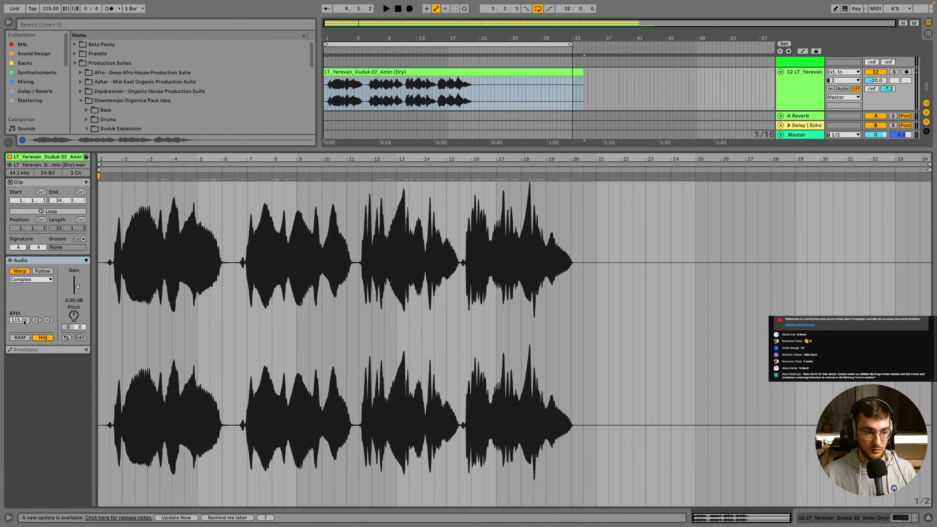
pyautogui.write('110')
pyautogui.press('Return')
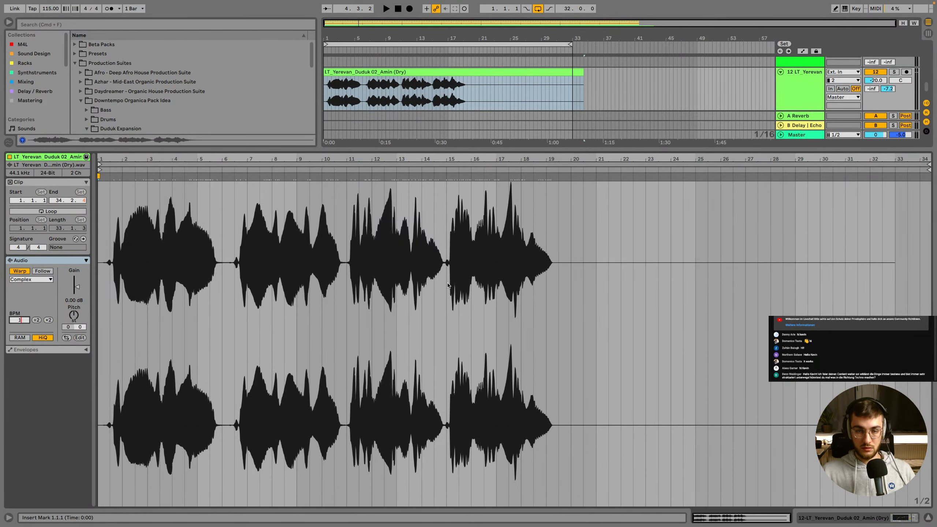
pyautogui.press('Return')
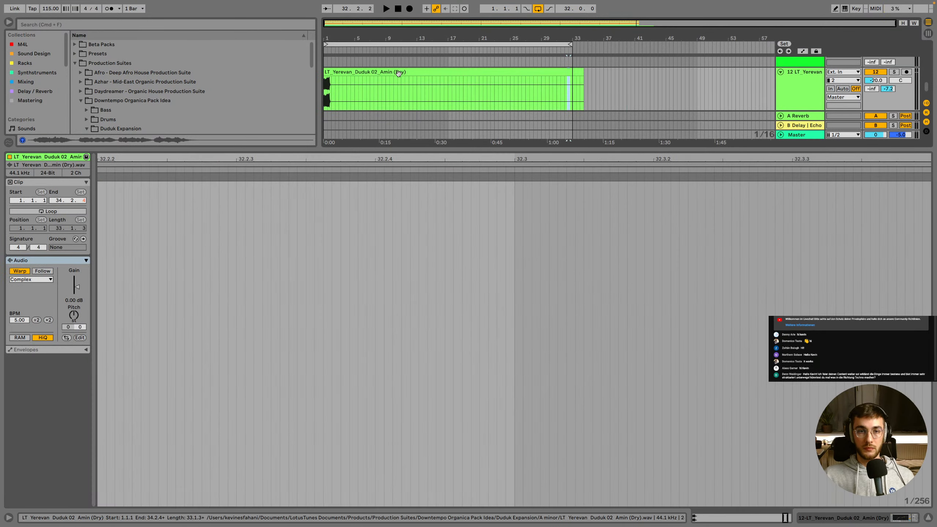
pyautogui.press('super+z')
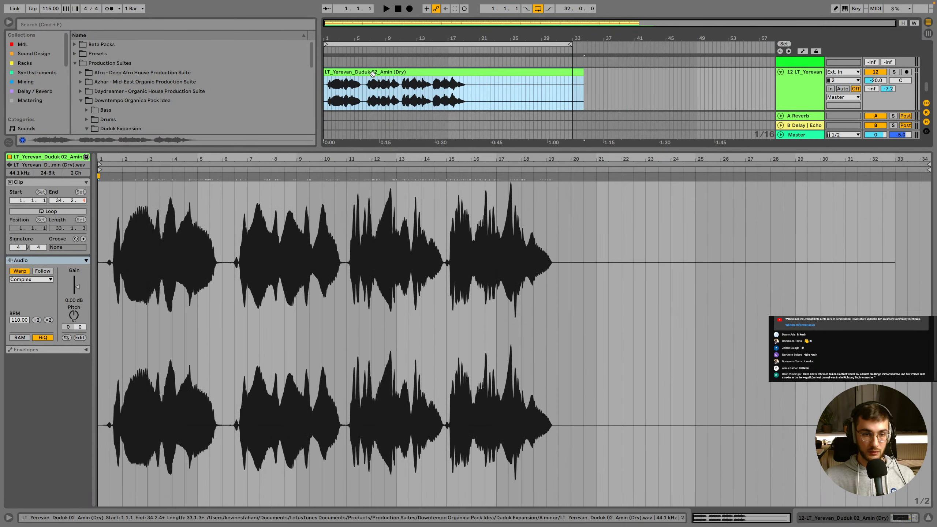
# Set the arrangement grid to 2 bars and split the dry duduk clip at bar 21
pyautogui.rightClick(501, 97)
pyautogui.click(571, 259)
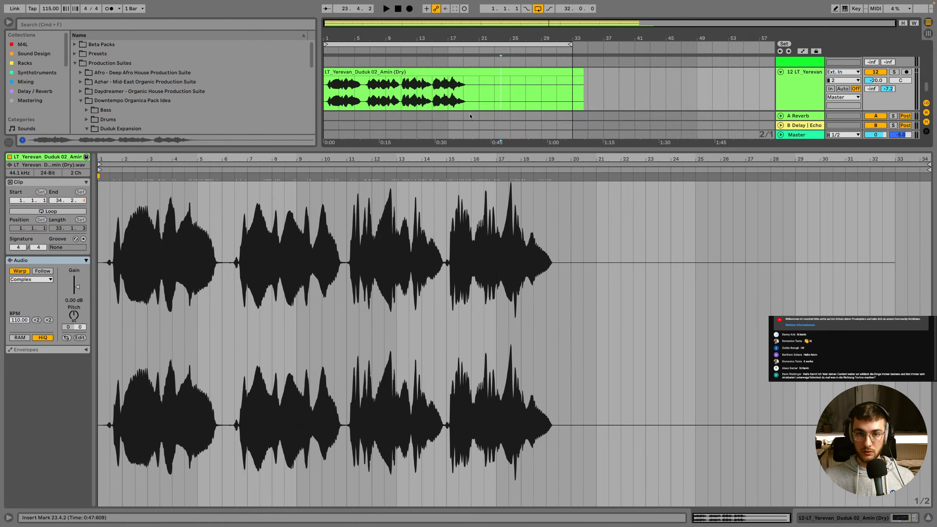
pyautogui.press('super+e')
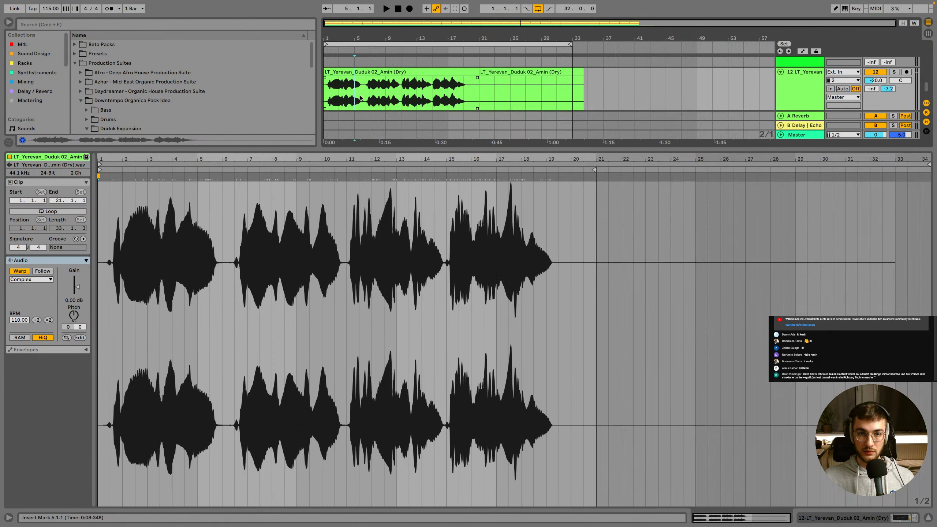
# Set the grid to 1/8 and split the duduk clip between its phrases at 6.2.1, 10.4.3 and 15.1.1
pyautogui.rightClick(361, 98)
pyautogui.click(402, 272)
pyautogui.click(365, 97)
pyautogui.press('super+e')
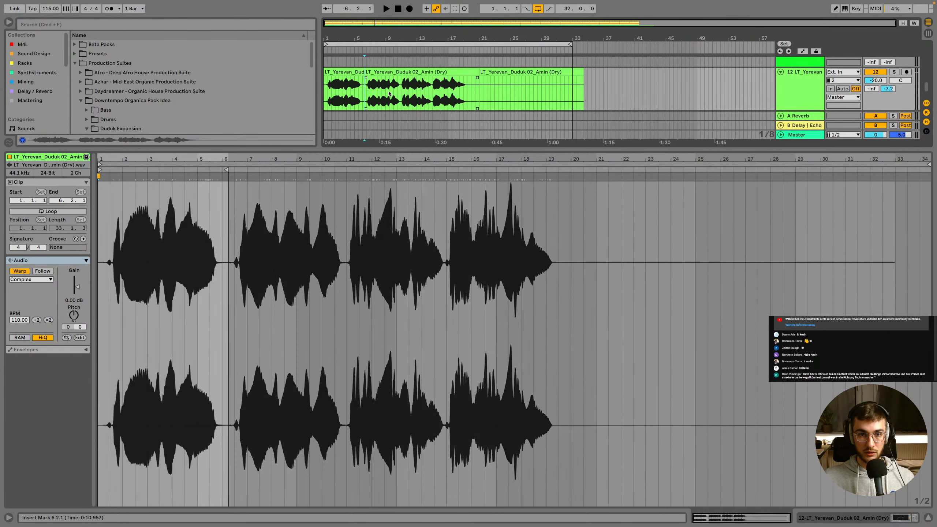
pyautogui.click(401, 91)
pyautogui.press('super+e')
pyautogui.click(433, 89)
pyautogui.press('super+e')
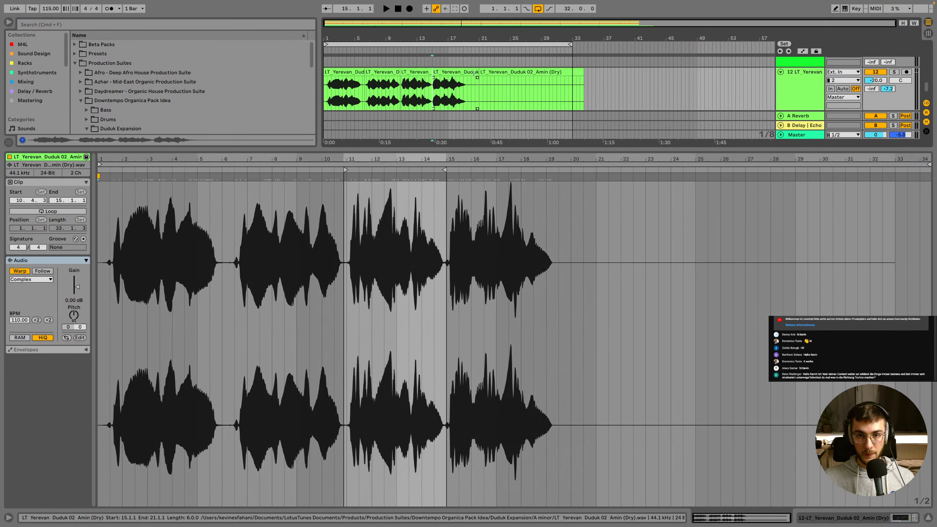
# Delete the silent duduk section after bar 21, and set the grid to 2 bars before returning to the track's devices
pyautogui.click(490, 71)
pyautogui.press('Delete')
pyautogui.rightClick(508, 82)
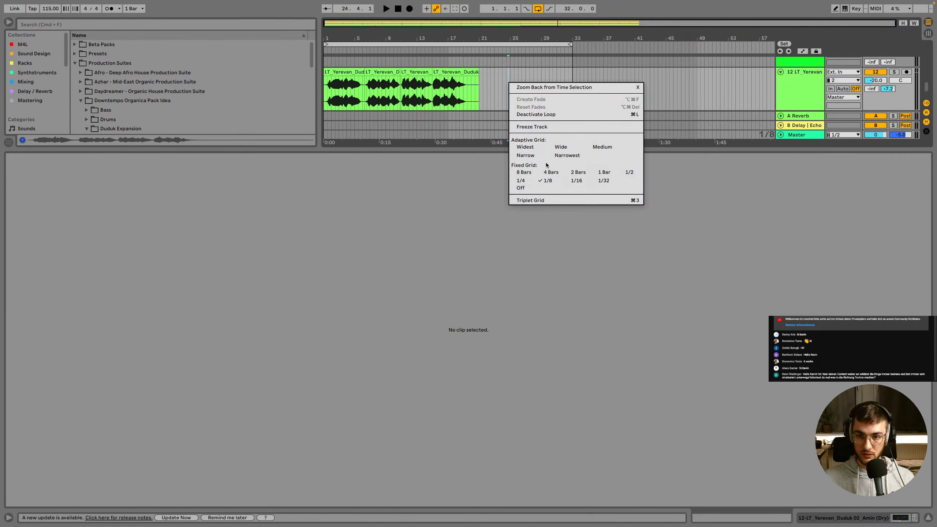
pyautogui.click(572, 173)
pyautogui.scroll(2, 367, 96)
pyautogui.hotkey('shift', 'Tab')
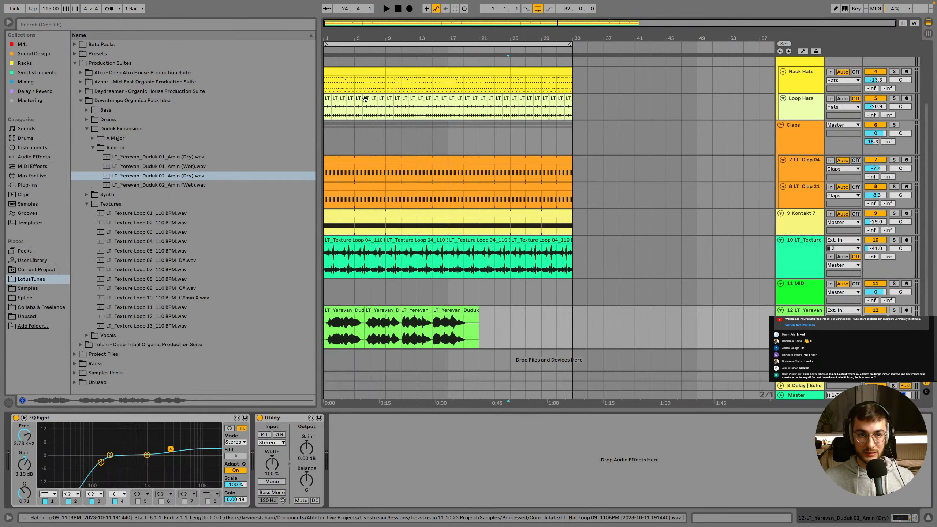
# Set the grid to 1/2 and move the second duduk phrase to 6.3.1 and the third to bar 11
pyautogui.moveTo(353, 39); pyautogui.dragTo(353, 111)
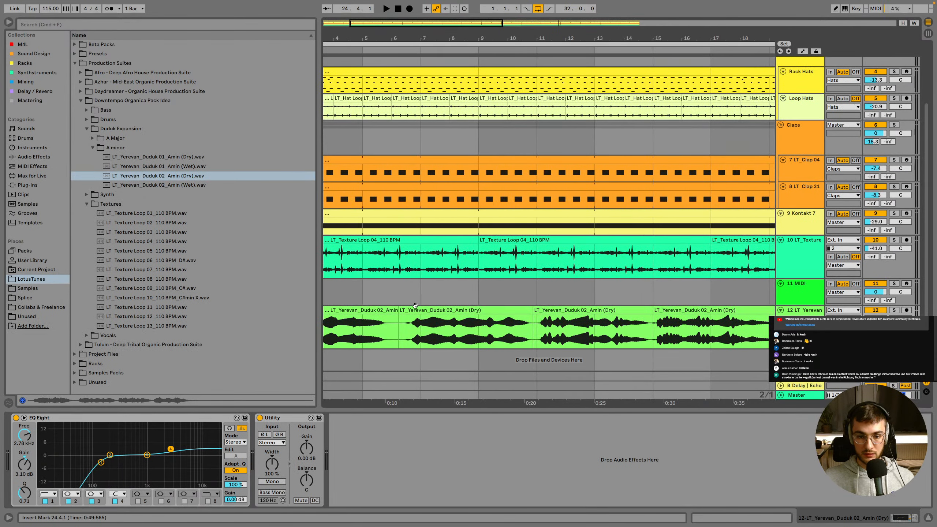
pyautogui.rightClick(430, 291)
pyautogui.click(552, 368)
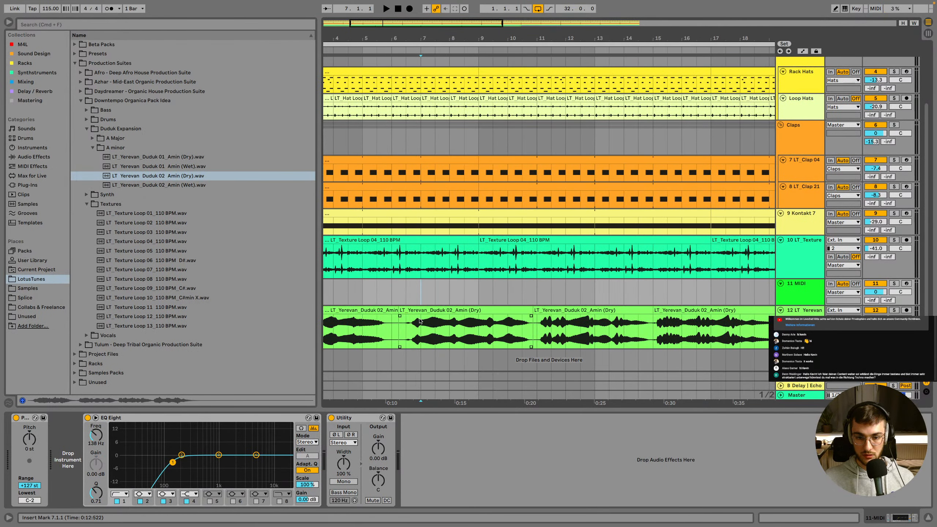
pyautogui.moveTo(400, 310); pyautogui.dragTo(406, 310)
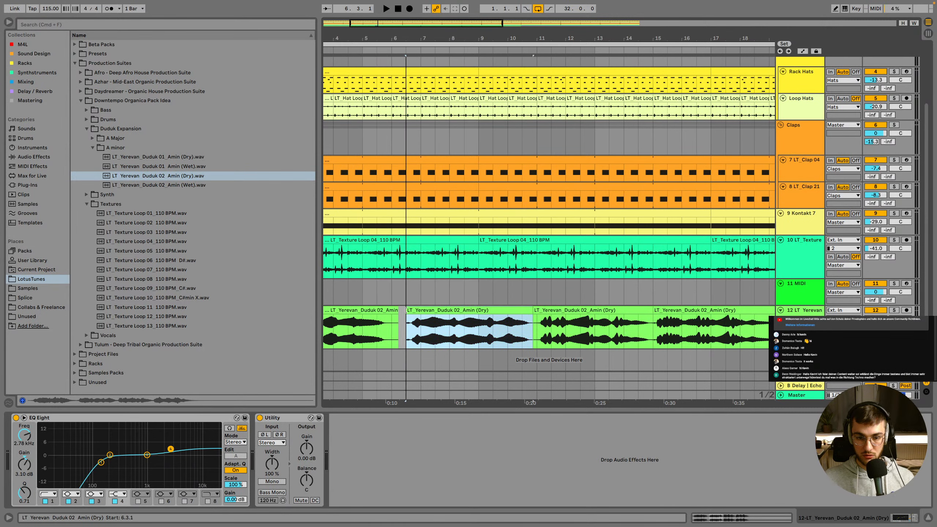
pyautogui.click(537, 311)
pyautogui.click(658, 310)
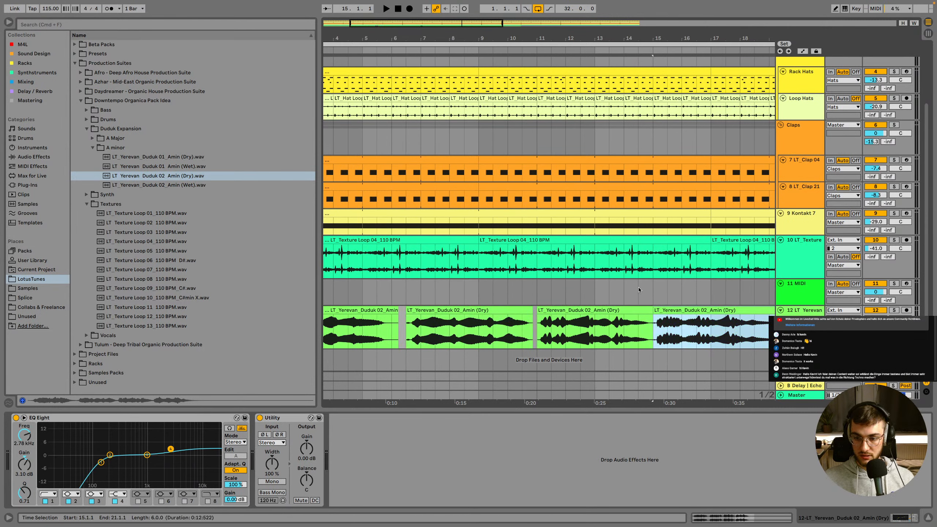
# Move the last three duduk phrases two bars later, with the third starting at bar 13
pyautogui.moveTo(570, 37); pyautogui.dragTo(495, 30)
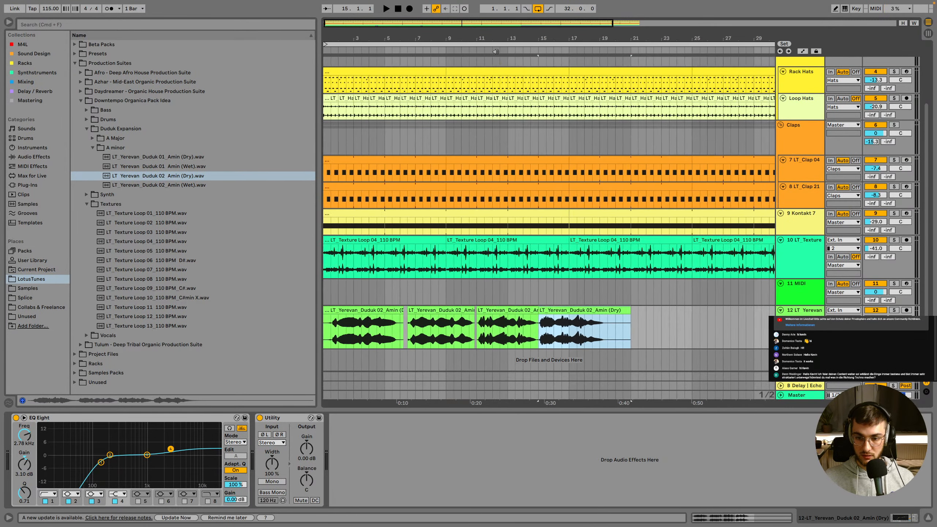
pyautogui.click(419, 311)
pyautogui.moveTo(630, 315)
pyautogui.mouseDown()
pyautogui.moveTo(404, 315)
pyautogui.moveTo(445, 315)
pyautogui.mouseUp()
pyautogui.click(507, 297)
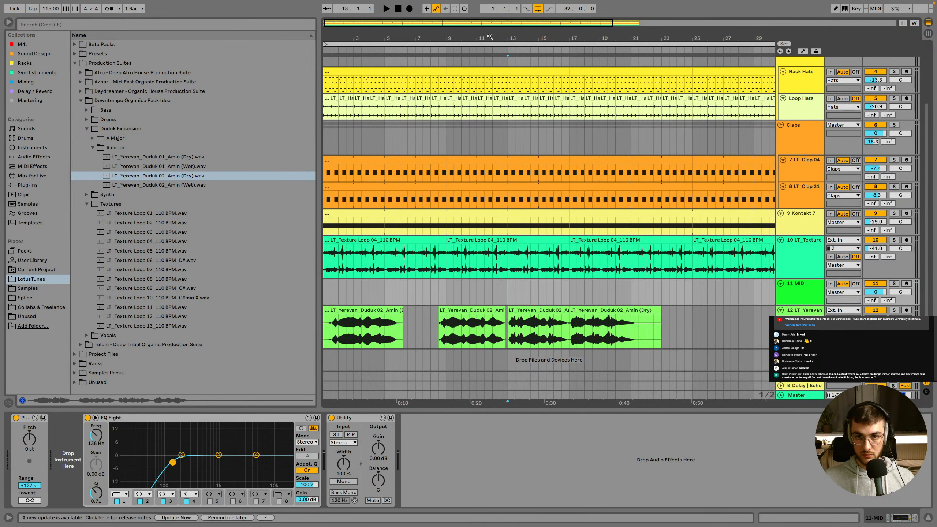
# Move the third duduk phrase to bar 17 and the fourth to bar 27
pyautogui.moveTo(490, 36); pyautogui.dragTo(486, 23)
pyautogui.click(430, 310)
pyautogui.keyDown('shift'); pyautogui.click(458, 310); pyautogui.keyUp('shift')
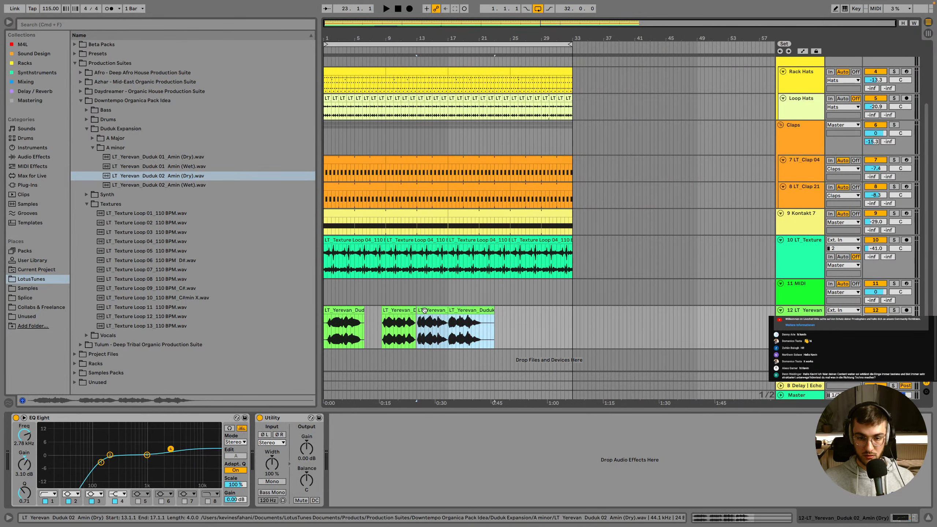
pyautogui.moveTo(425, 311); pyautogui.dragTo(542, 315)
pyautogui.click(480, 296)
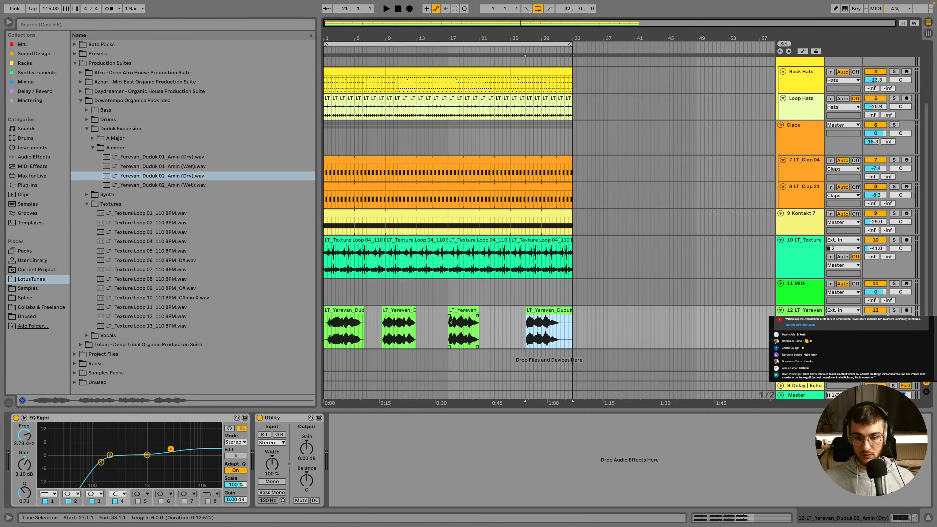
# Set the duduk track's reverb send to -10.6 dB and show the A Reverb return's device
pyautogui.moveTo(872, 327); pyautogui.dragTo(872, 316)
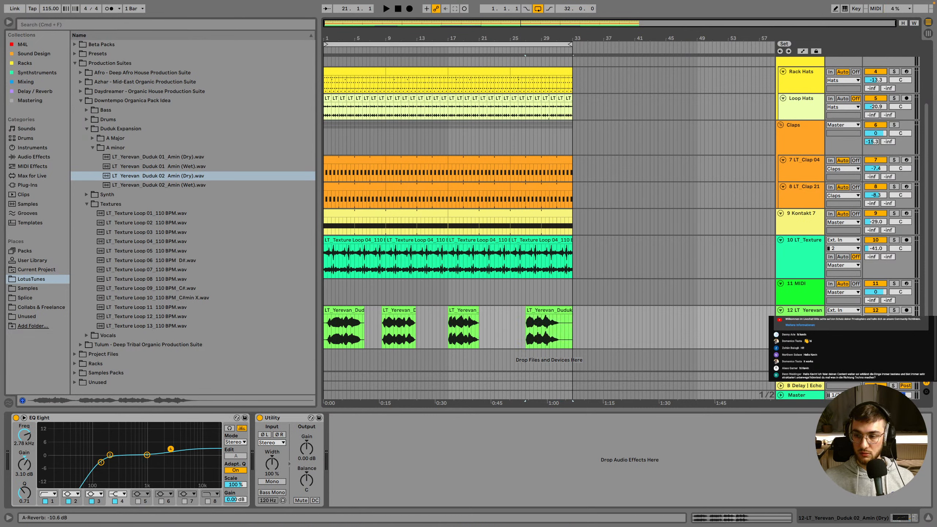
pyautogui.click(798, 381)
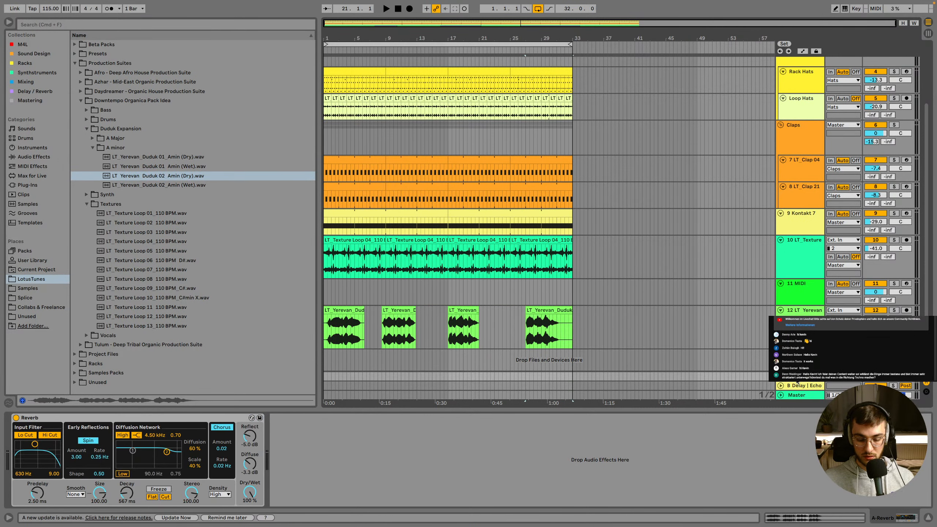
# Insert a new return track after the B Delay return, undoing the mistakenly added MIDI track
pyautogui.press('super+shift+t')
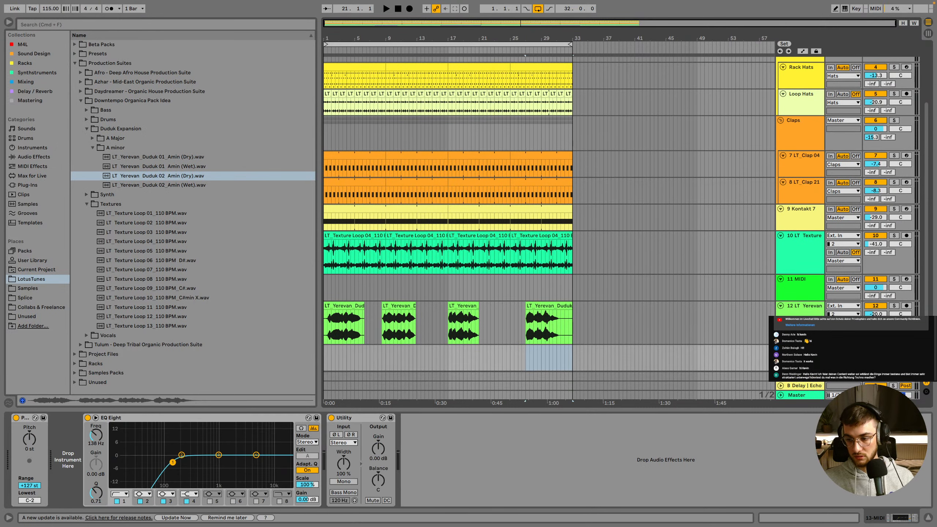
pyautogui.press('super+z')
pyautogui.click(801, 384)
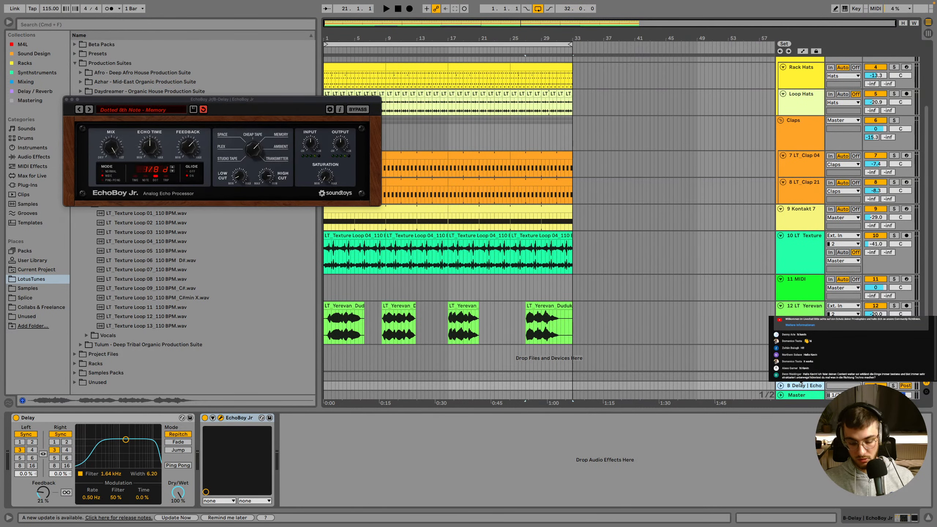
pyautogui.press('alt+super+t')
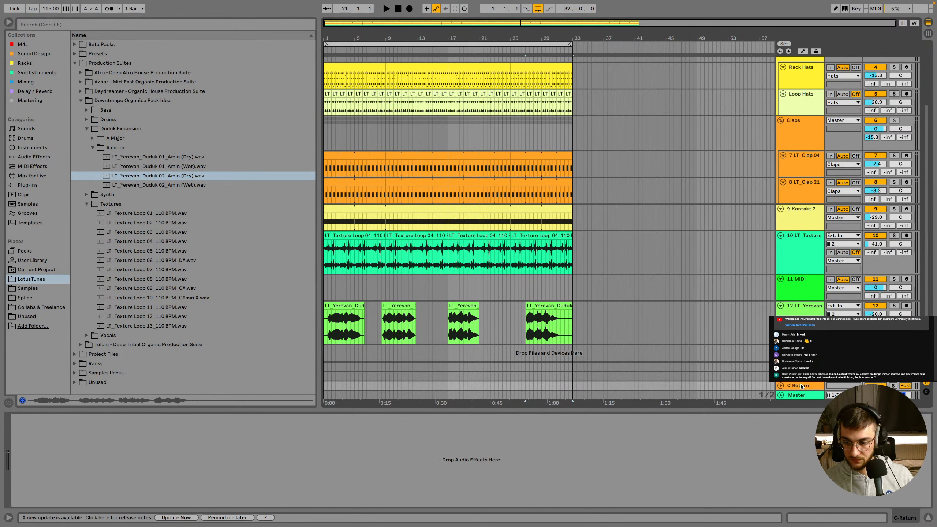
# Find Raum in the Delay / Reverb collection and load it onto the new C return track
pyautogui.click(25, 82)
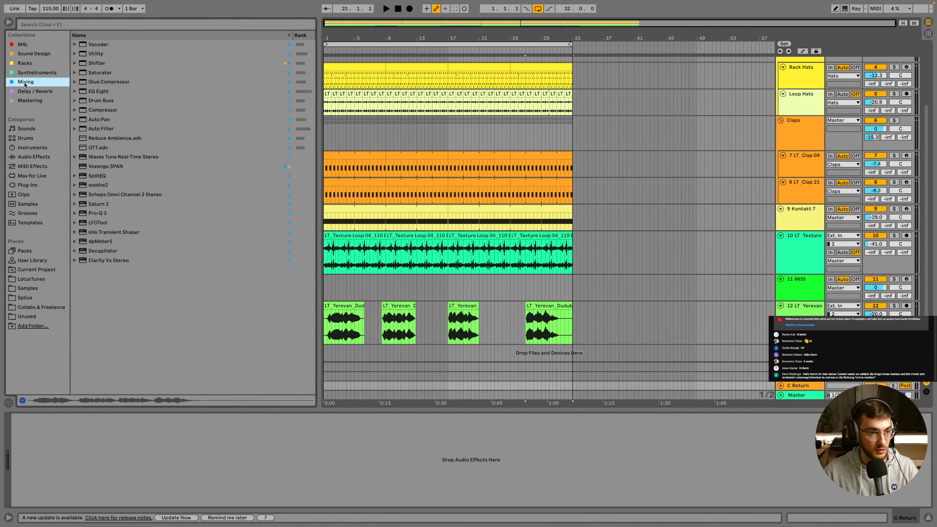
pyautogui.click(65, 26)
pyautogui.write('raum')
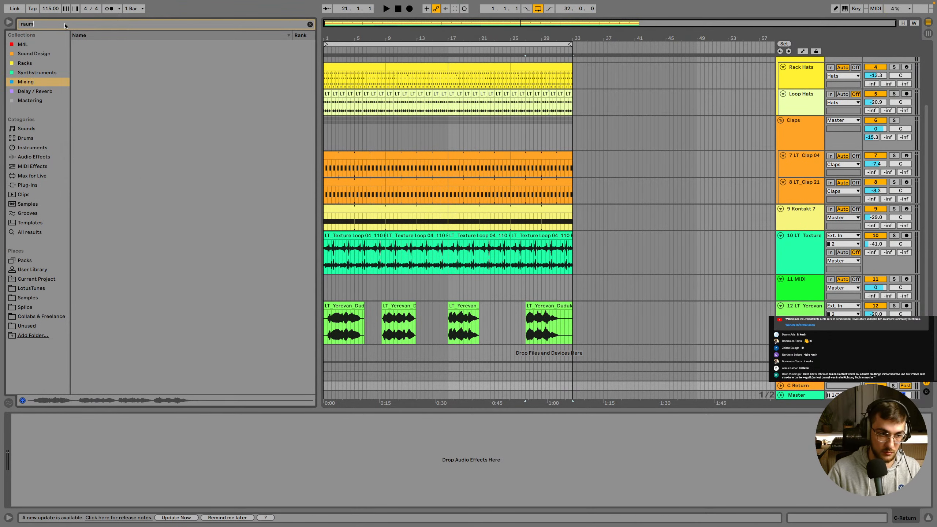
pyautogui.click(33, 91)
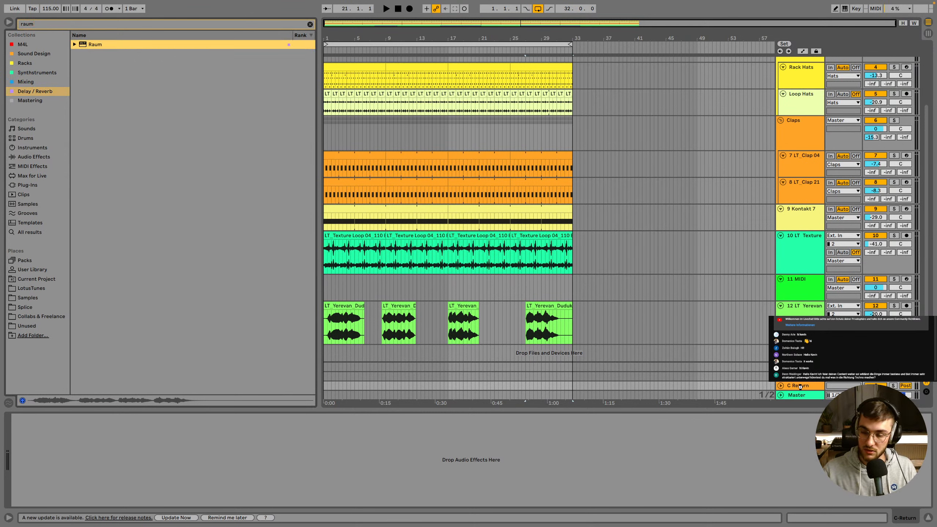
pyautogui.moveTo(800, 386); pyautogui.dragTo(801, 386)
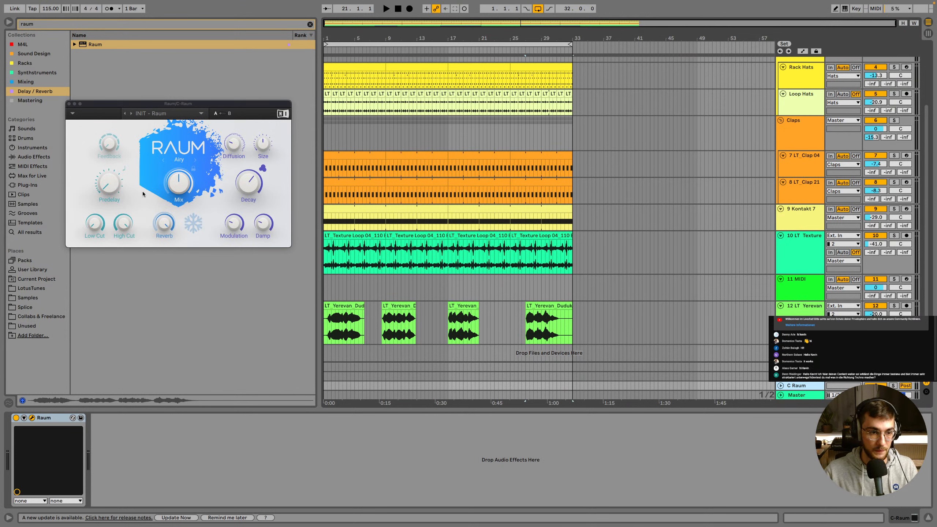
# Set Raum's mix fully wet, its decay to 16 s and its low cut to -3.00 dB while the loop plays
pyautogui.moveTo(179, 183); pyautogui.dragTo(185, 116)
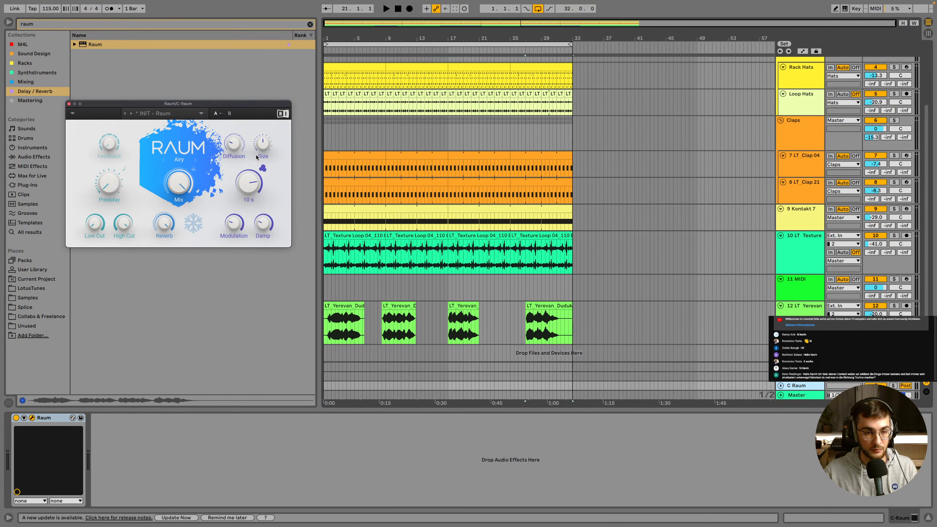
pyautogui.press('space')
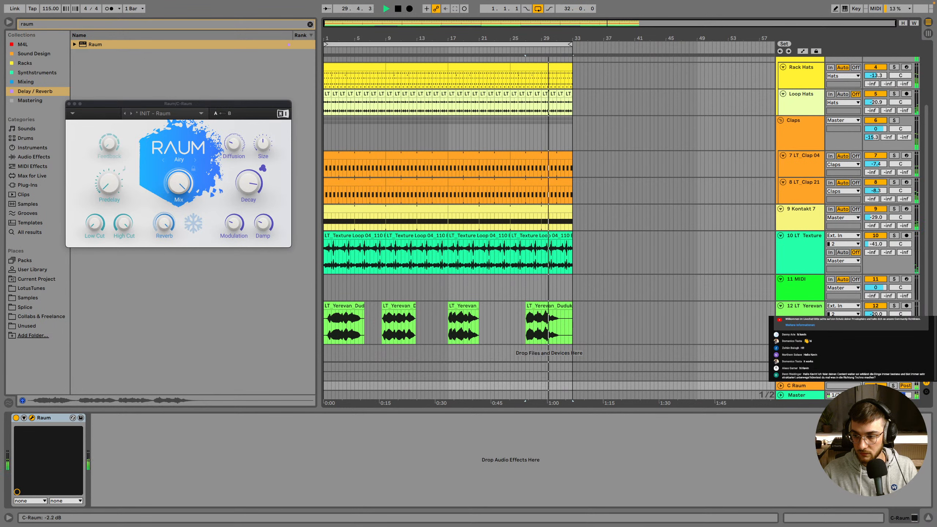
pyautogui.click(224, 213)
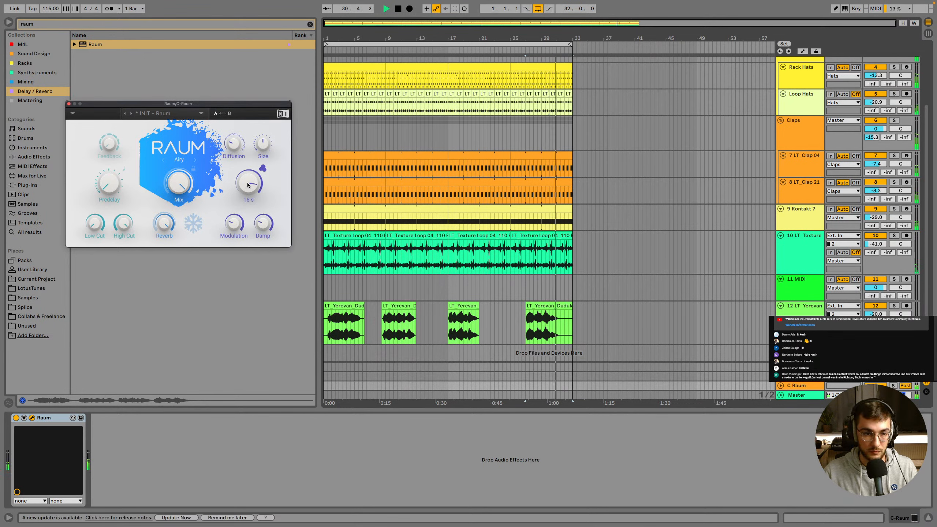
pyautogui.moveTo(95, 228); pyautogui.dragTo(99, 205)
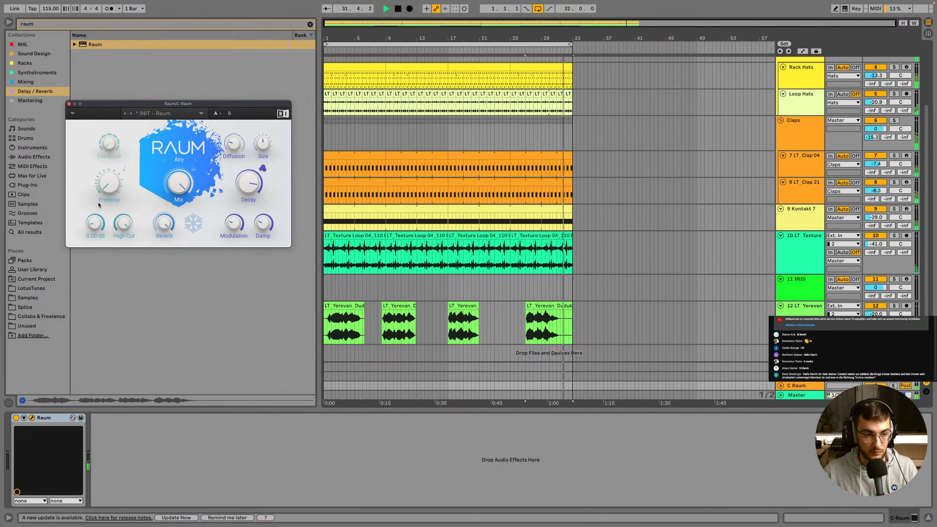
# Set the arrangement grid to 1 bar and move the fourth duduk phrase to start at bar 24
pyautogui.rightClick(611, 320)
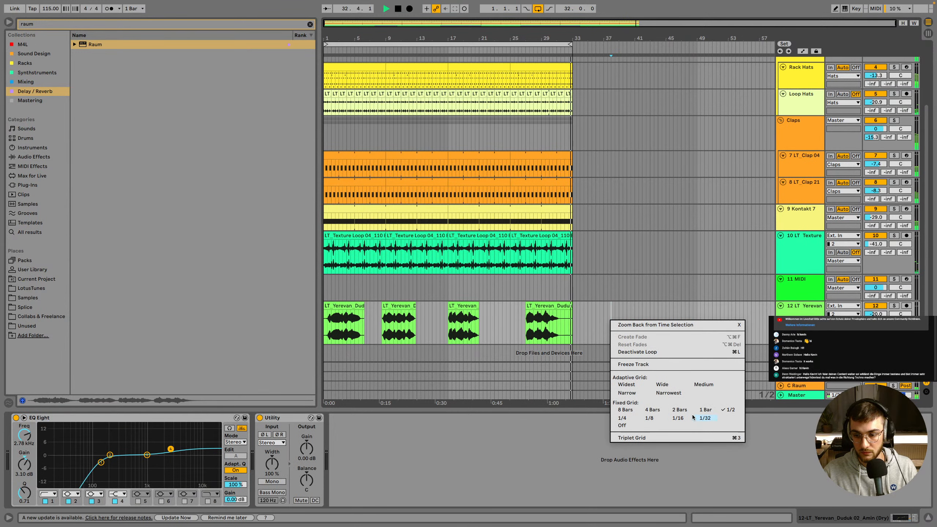
pyautogui.click(704, 411)
pyautogui.moveTo(536, 316); pyautogui.dragTo(513, 316)
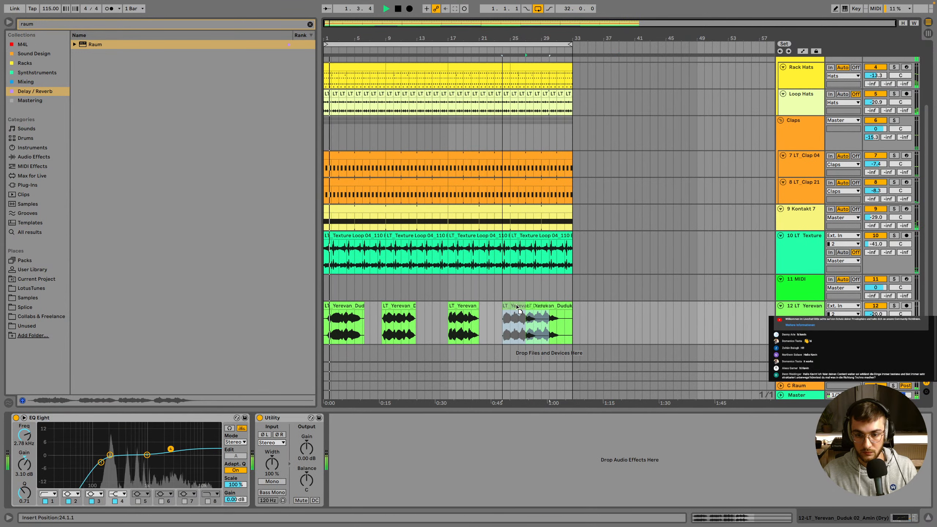
pyautogui.click(517, 293)
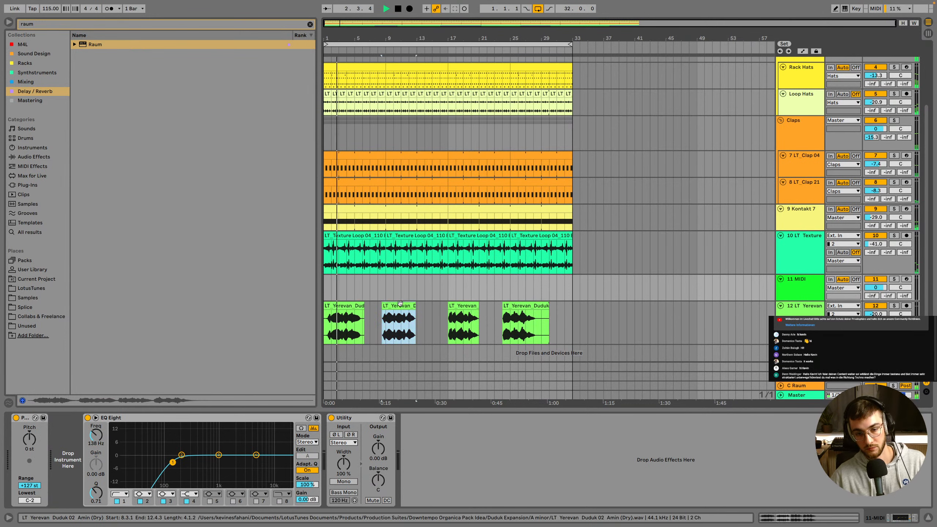
pyautogui.click(399, 304)
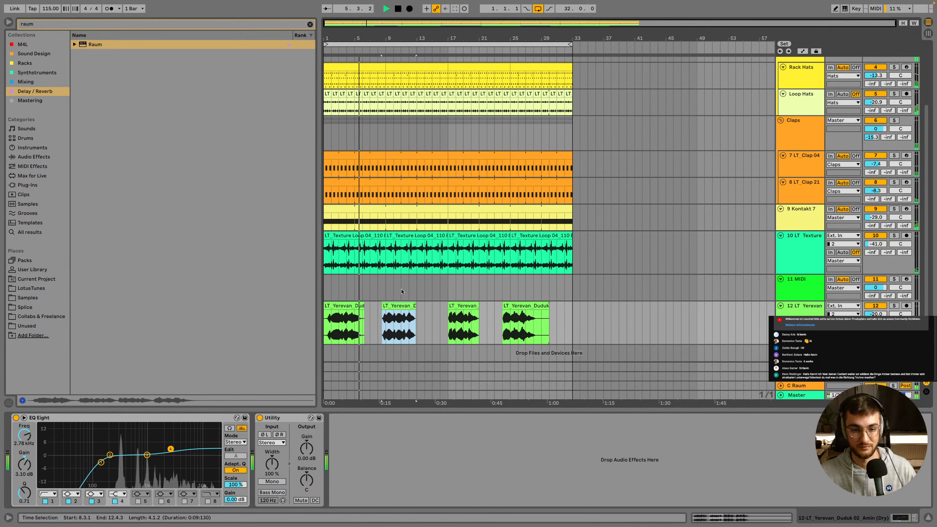
# Set the arrangement grid to 2 bars and clear the browser search
pyautogui.rightClick(595, 291)
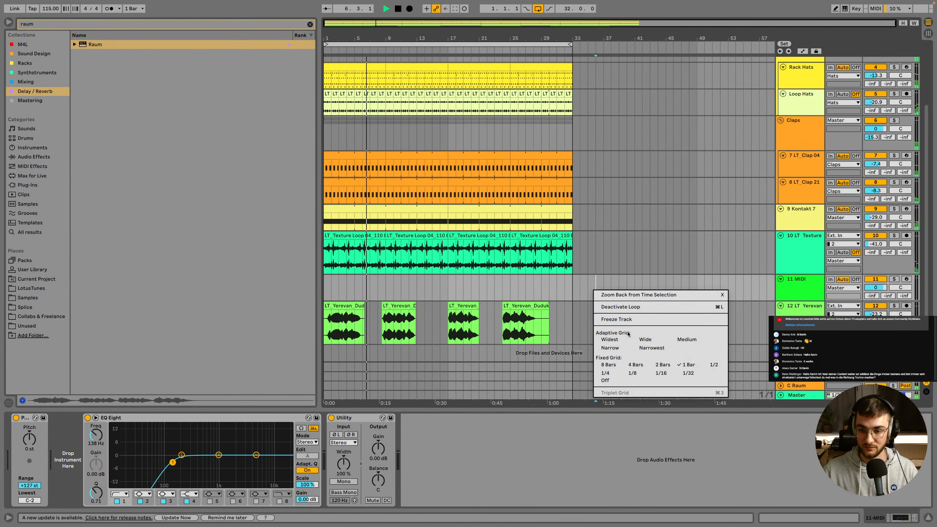
pyautogui.click(656, 365)
pyautogui.click(795, 297)
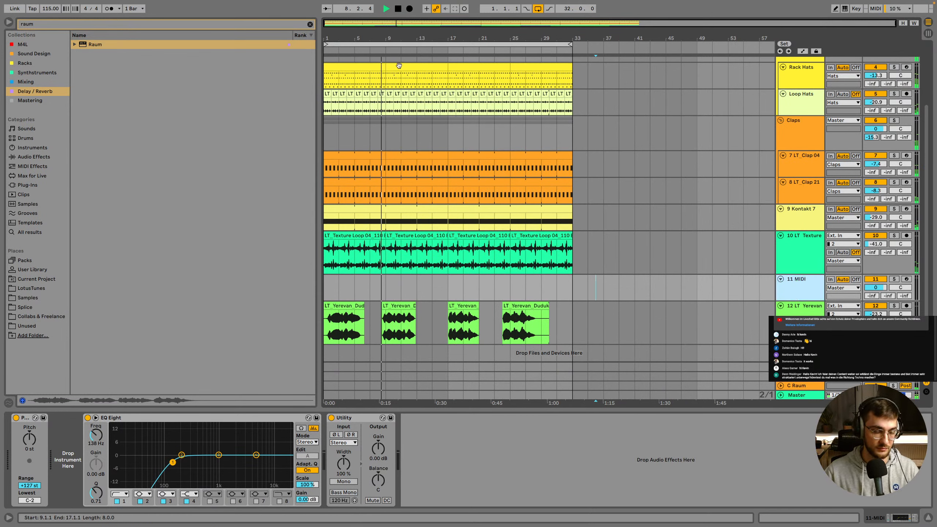
pyautogui.click(310, 25)
pyautogui.click(437, 298)
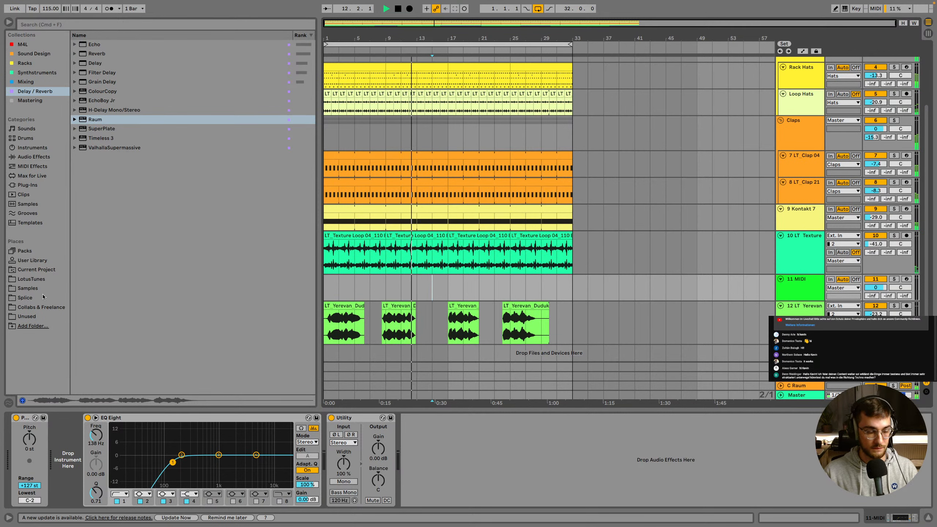
pyautogui.click(400, 283)
pyautogui.click(450, 291)
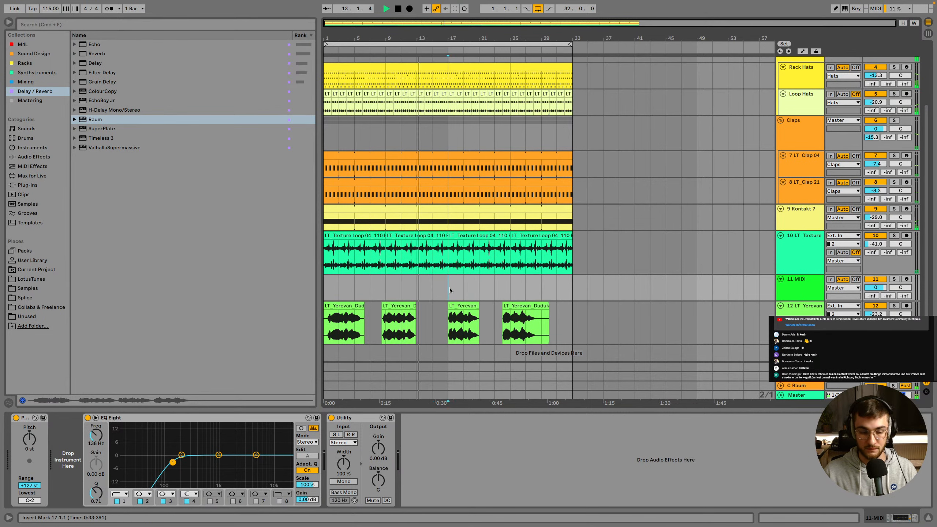
pyautogui.scroll(3, 450, 291)
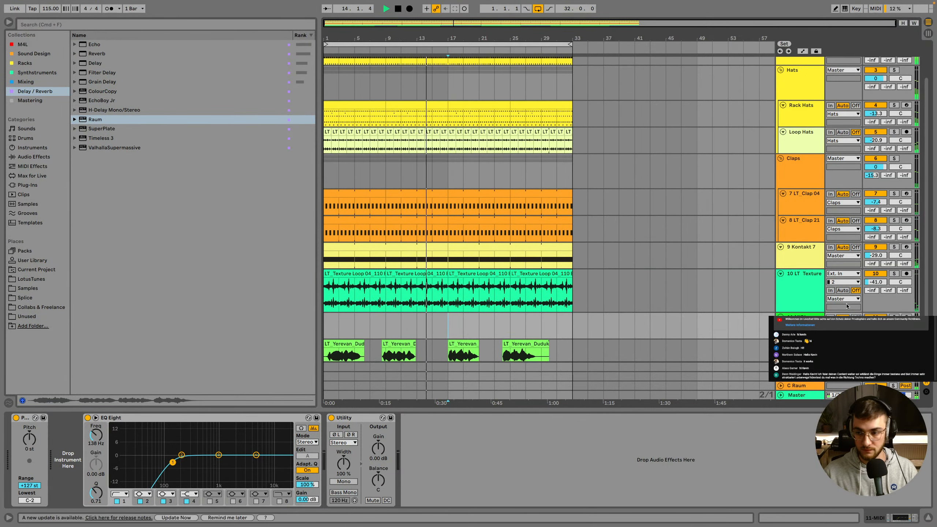
pyautogui.click(801, 295)
pyautogui.click(800, 315)
pyautogui.scroll(-1, 800, 314)
pyautogui.click(799, 281)
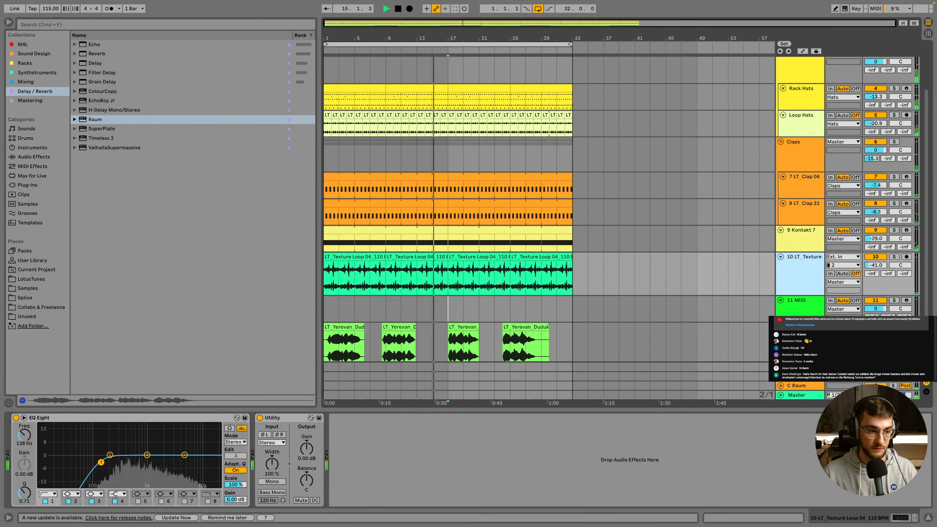
pyautogui.click(29, 288)
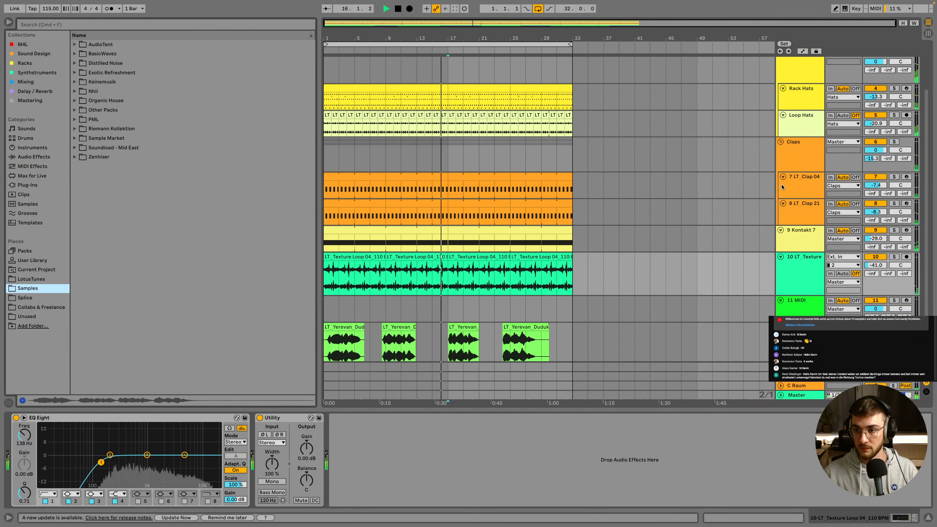
pyautogui.click(800, 327)
pyautogui.scroll(-2, 801, 328)
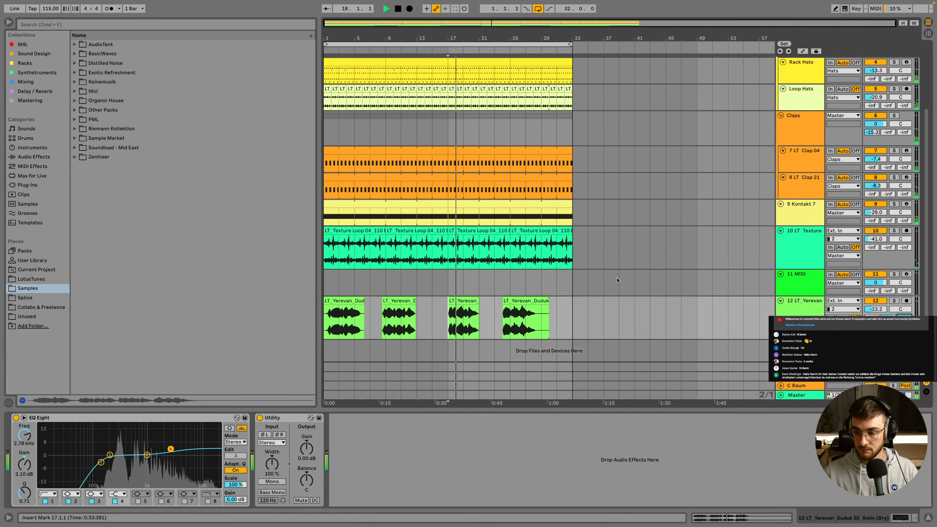
pyautogui.click(495, 282)
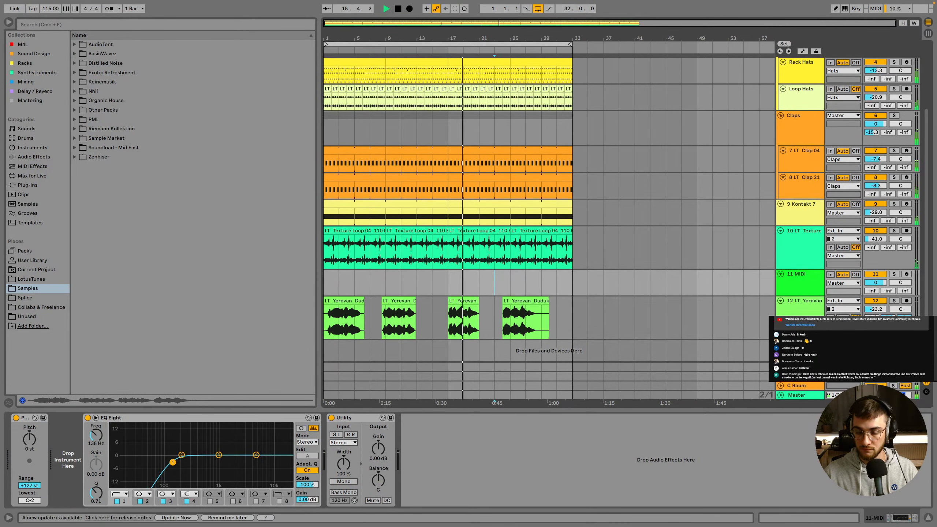
pyautogui.click(795, 289)
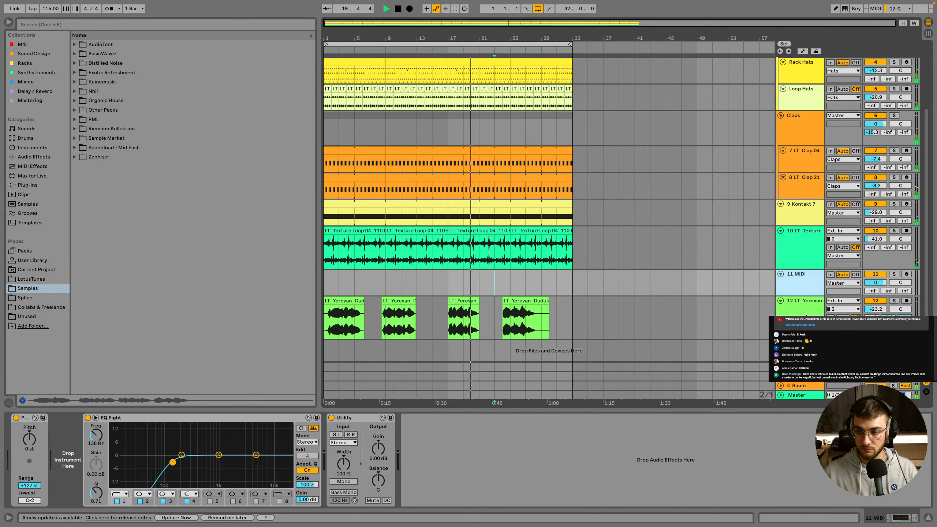
pyautogui.click(806, 315)
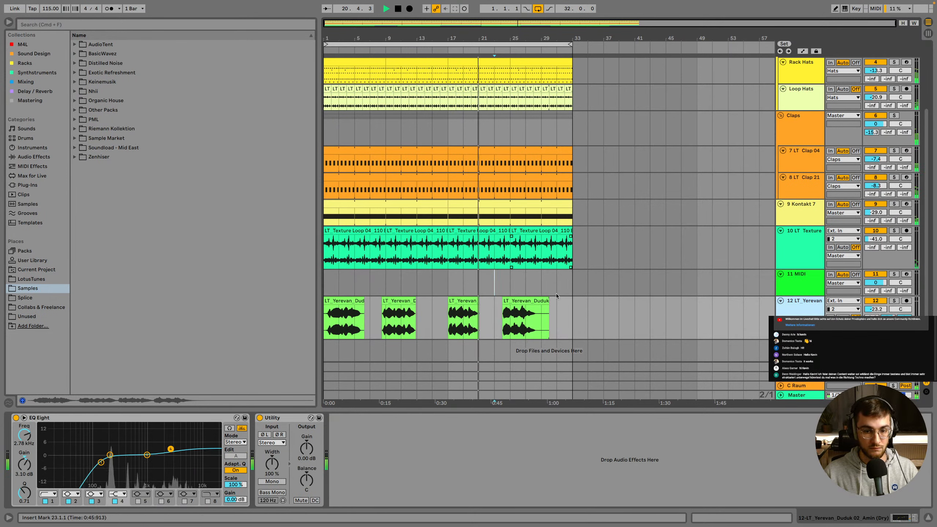
# Set the arrangement's fixed grid to 4 bars
pyautogui.rightClick(532, 294)
pyautogui.click(580, 369)
pyautogui.scroll(2, 726, 282)
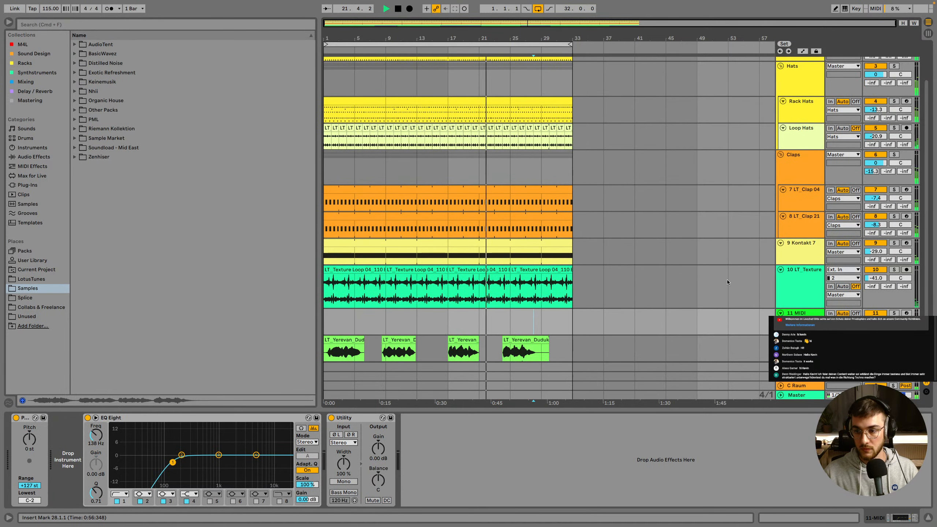
pyautogui.click(798, 313)
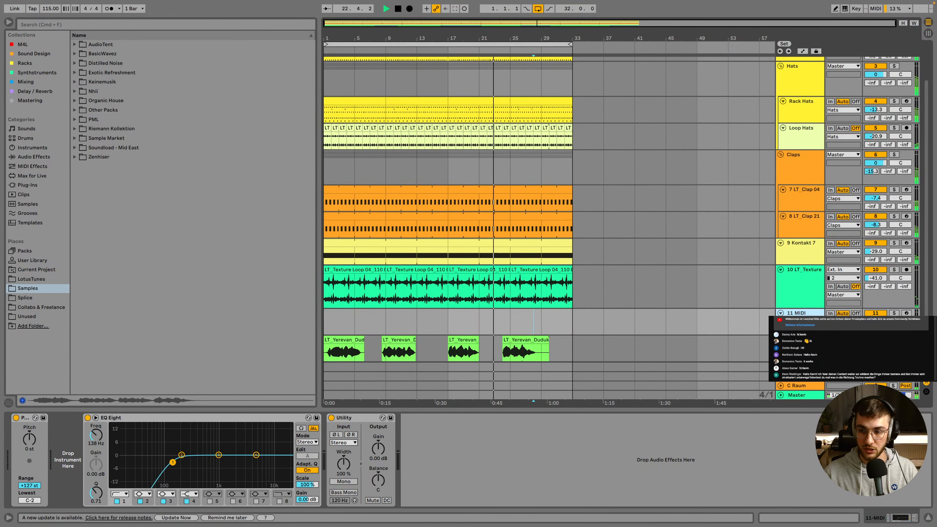
# Search the LotusTunes folder for "perc"
pyautogui.click(52, 24)
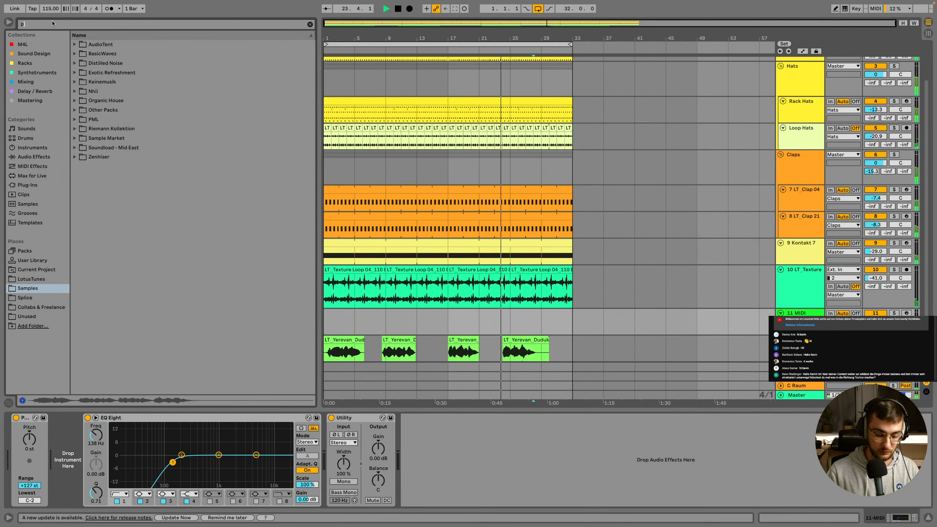
pyautogui.write('perc')
pyautogui.click(27, 290)
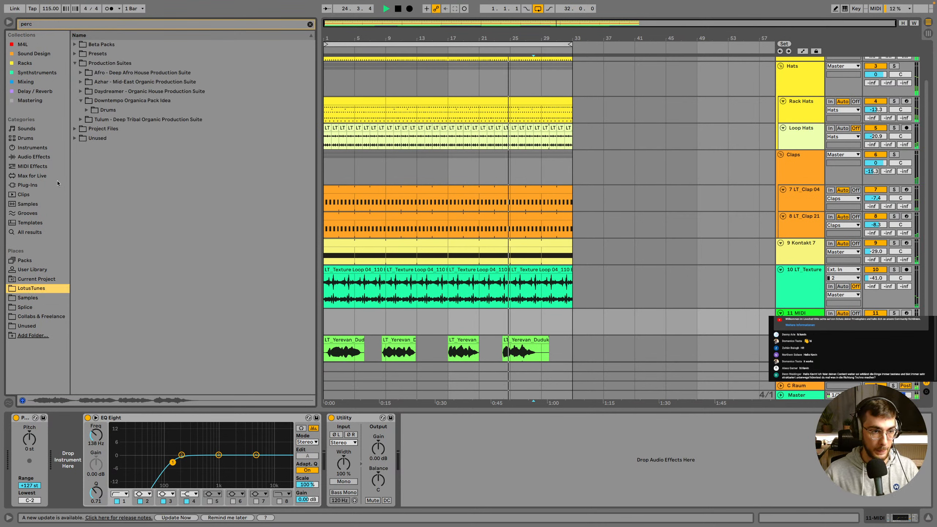
# Clear the browser search and insert a new audio track directly below the LT_Texture track
pyautogui.click(310, 24)
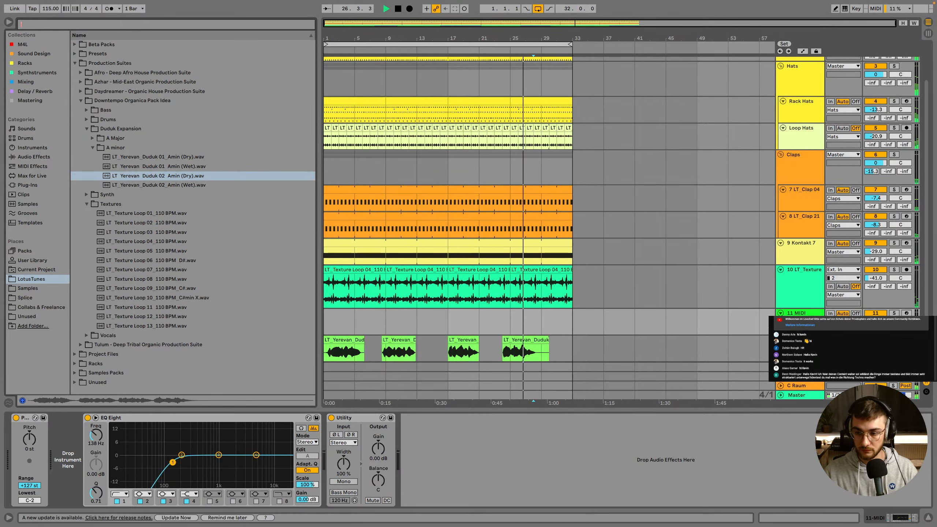
pyautogui.click(795, 301)
pyautogui.press('super+t')
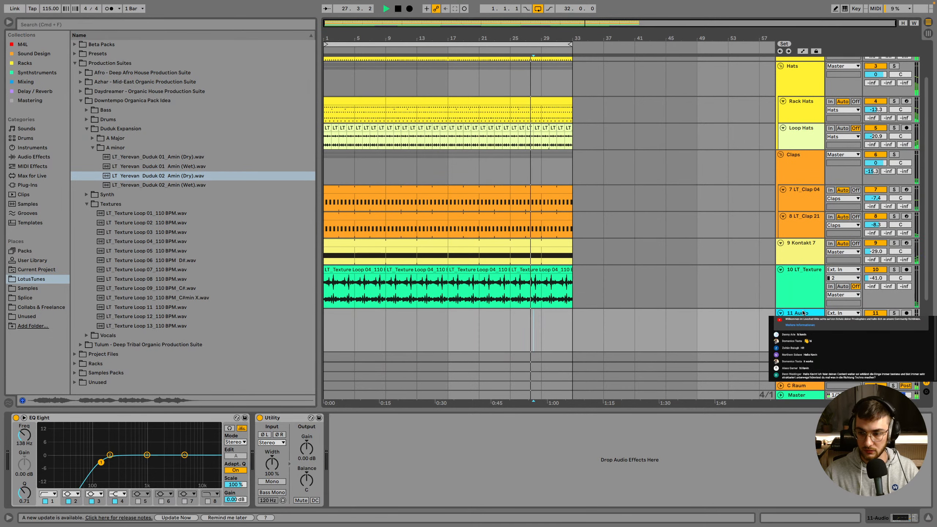
# Replay the last duduk phrase and set the duduk track's delay send to -18.0 dB and its Raum send to -6.6 dB
pyautogui.scroll(-4, 794, 302)
pyautogui.click(799, 319)
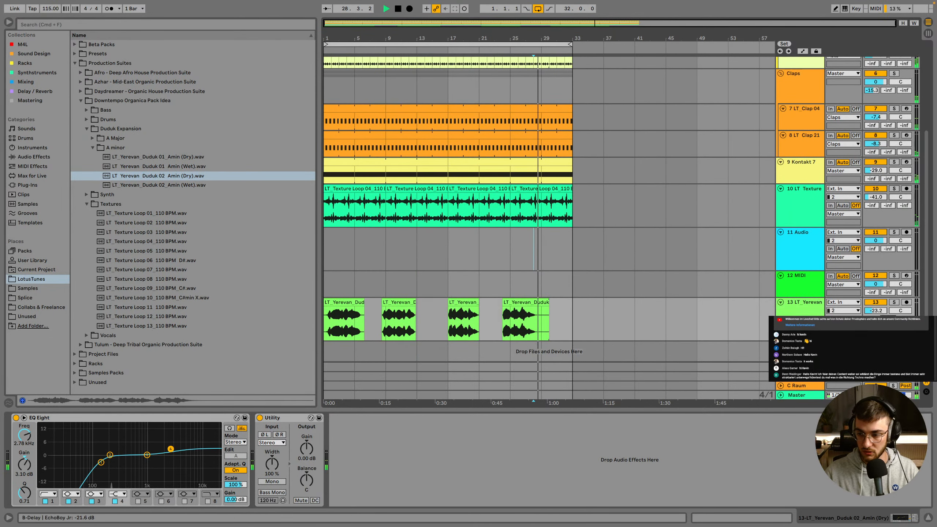
pyautogui.click(518, 303)
pyautogui.press('space')
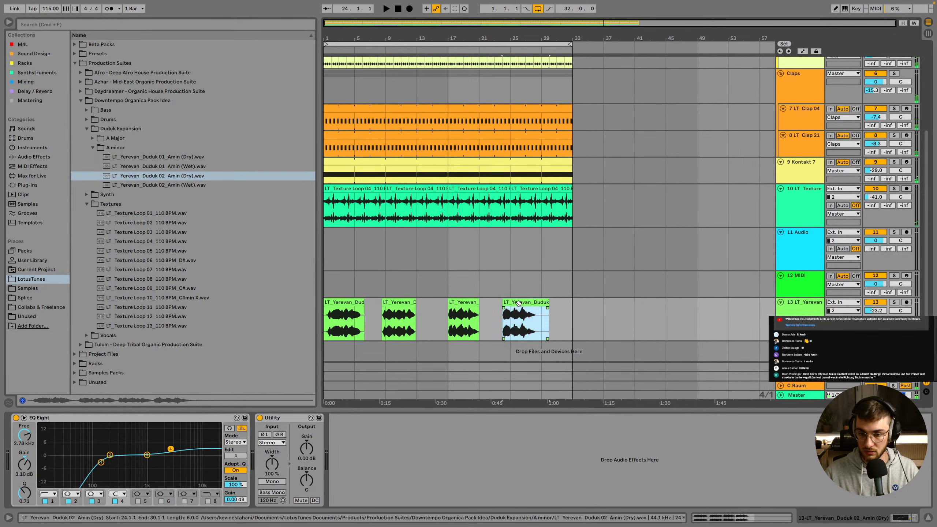
pyautogui.press('space')
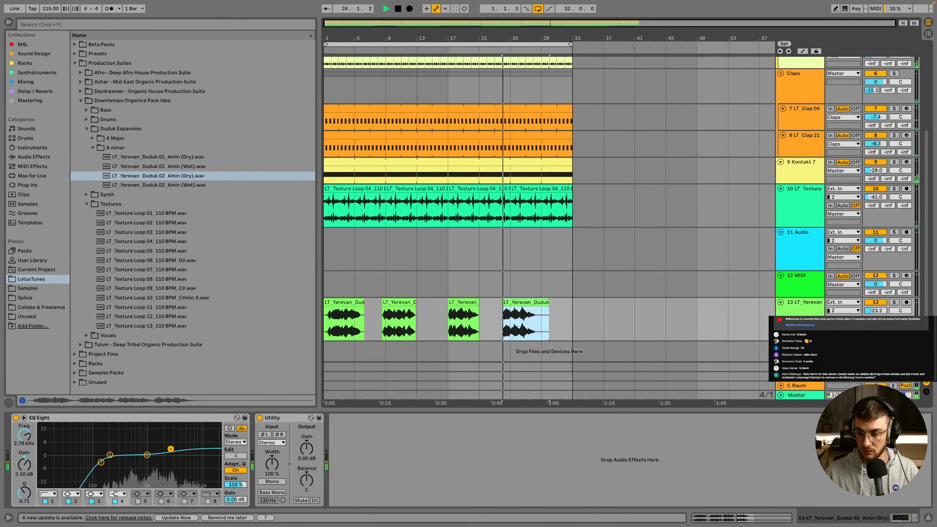
pyautogui.click(802, 385)
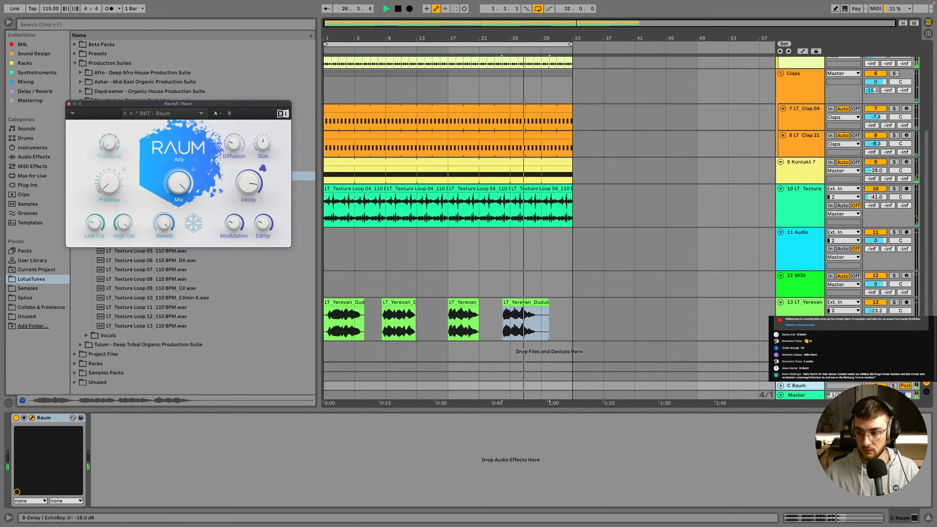
pyautogui.click(888, 319)
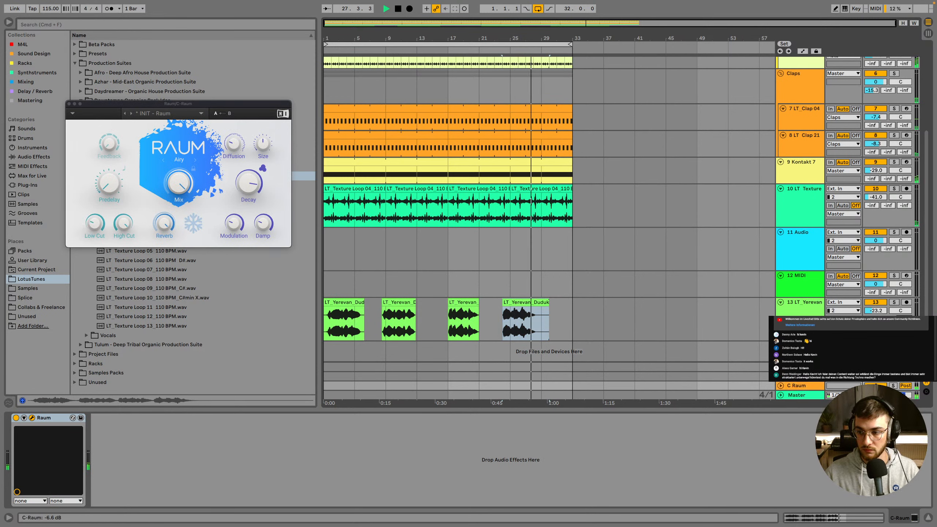
pyautogui.click(69, 104)
pyautogui.click(386, 247)
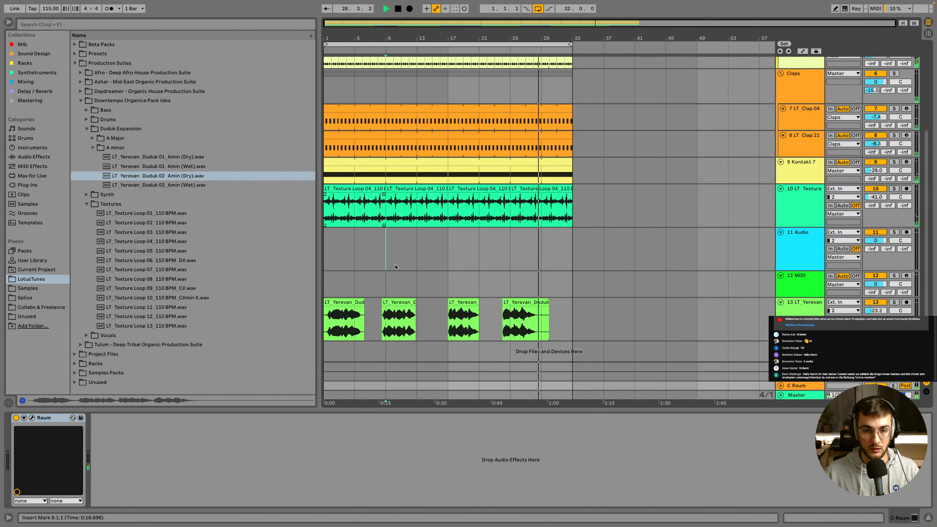
# Collapse the A minor duduk folder and solo the Hats group, the Claps group and the Kontakt 7 track
pyautogui.click(91, 147)
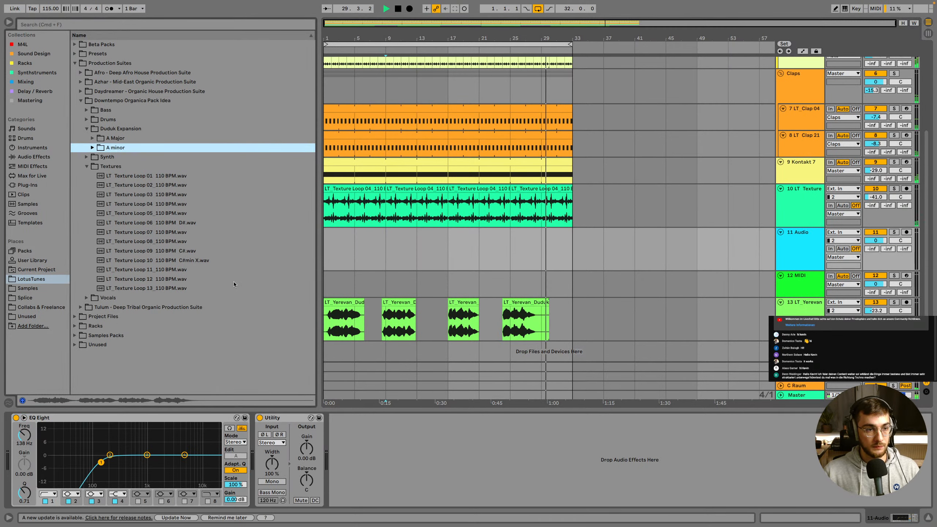
pyautogui.scroll(5, 442, 269)
pyautogui.click(790, 140)
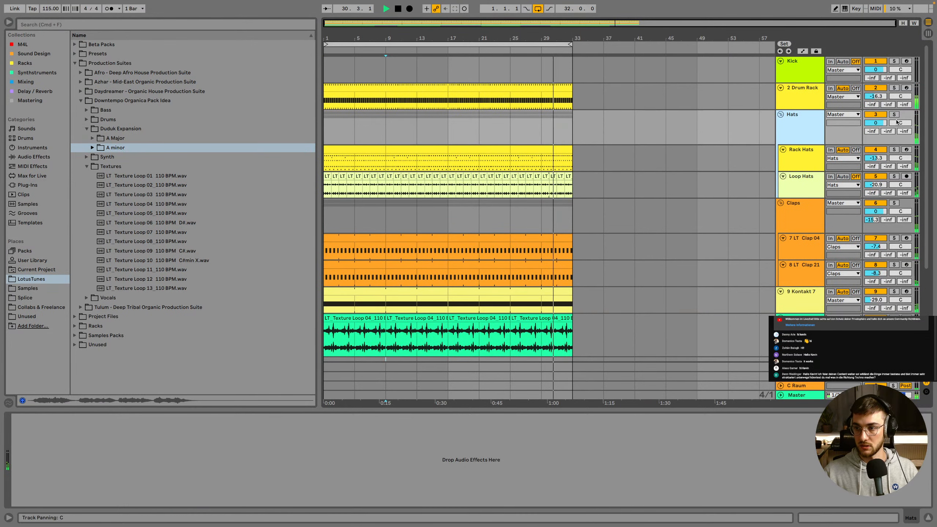
pyautogui.click(894, 115)
pyautogui.keyDown('super'); pyautogui.click(894, 203); pyautogui.keyUp('super')
pyautogui.scroll(-2, 894, 221)
pyautogui.keyDown('super'); pyautogui.click(894, 254); pyautogui.keyUp('super')
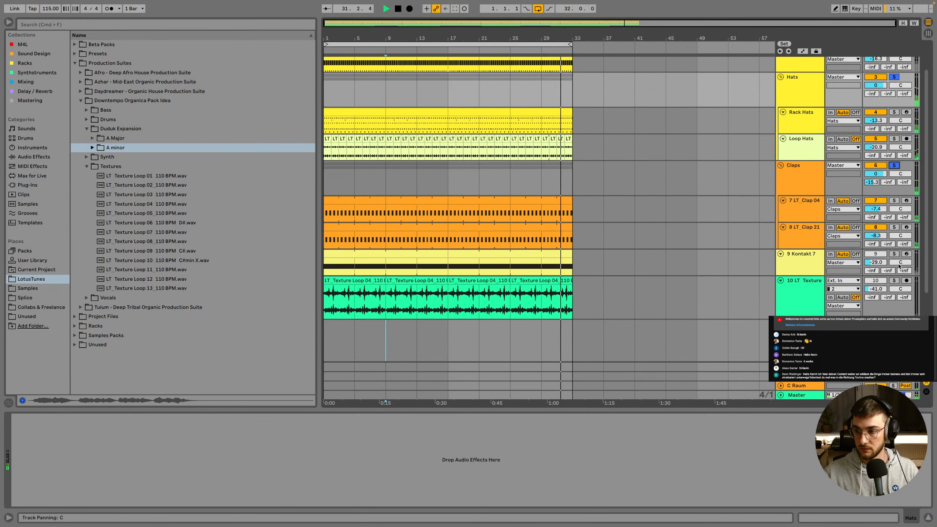
# Move the Kontakt 7 track into the Hats group above Loop Hats and rename it "shaker"
pyautogui.moveTo(801, 262); pyautogui.dragTo(801, 133)
pyautogui.scroll(2, 802, 131)
pyautogui.press('super+r')
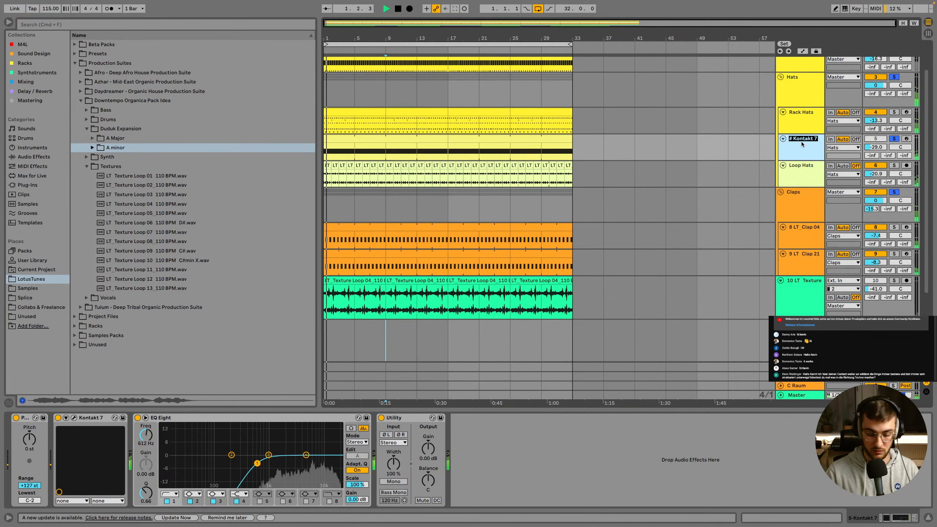
pyautogui.write('shaker')
pyautogui.press('Return')
pyautogui.scroll(2, 801, 141)
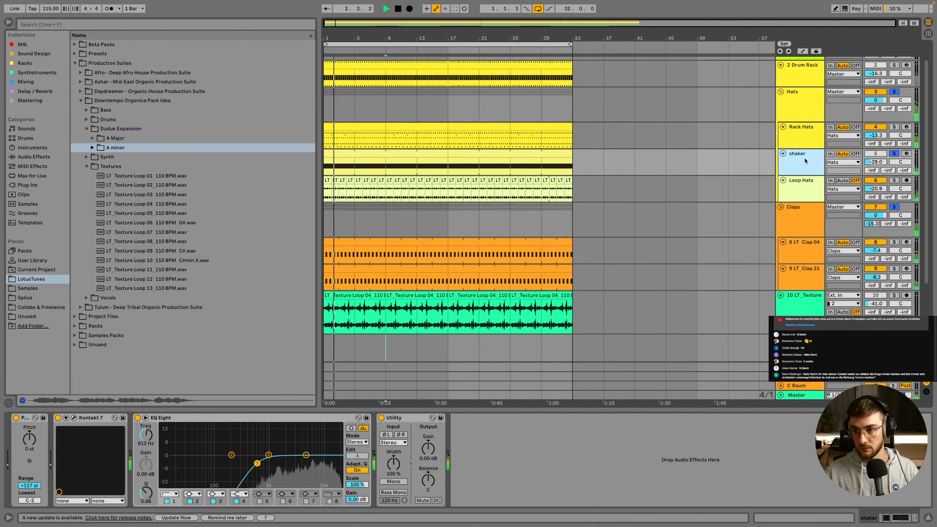
# Lower the shaker track's volume to -33.8 dB while listening to it with the drums, and clear the solos
pyautogui.keyDown('super'); pyautogui.click(894, 89); pyautogui.keyUp('super')
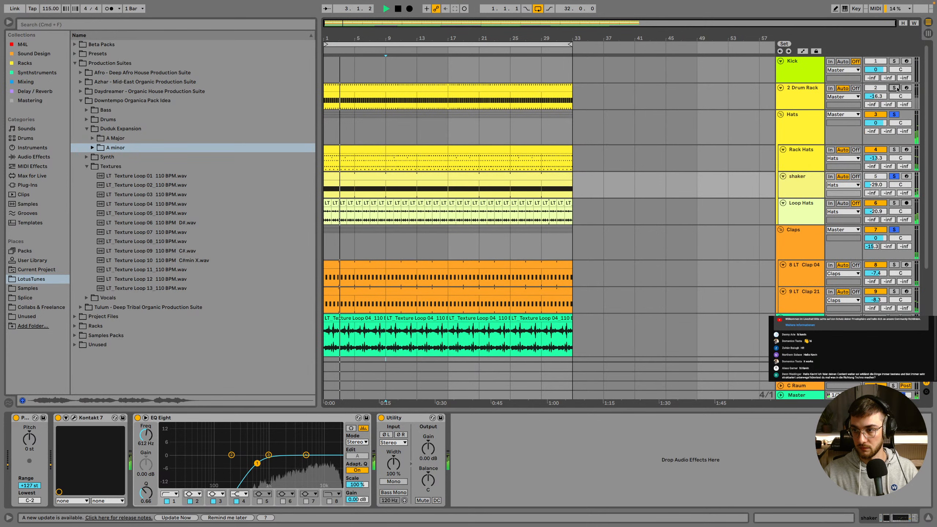
pyautogui.click(802, 75)
pyautogui.scroll(-3, 812, 155)
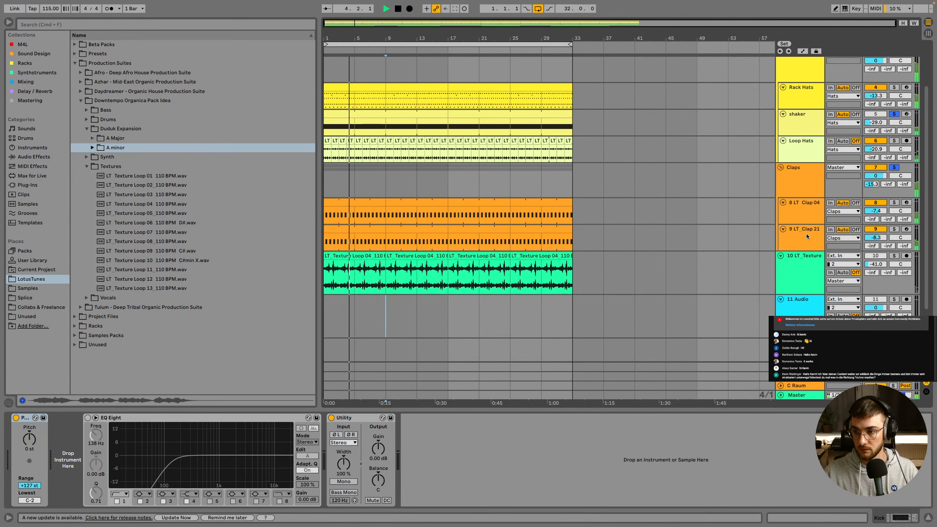
pyautogui.click(812, 155)
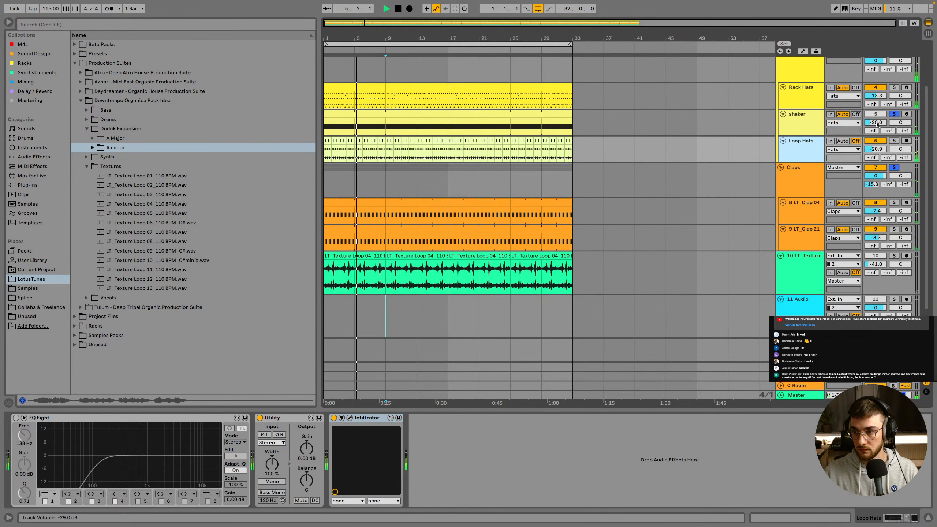
pyautogui.moveTo(876, 122); pyautogui.dragTo(876, 134)
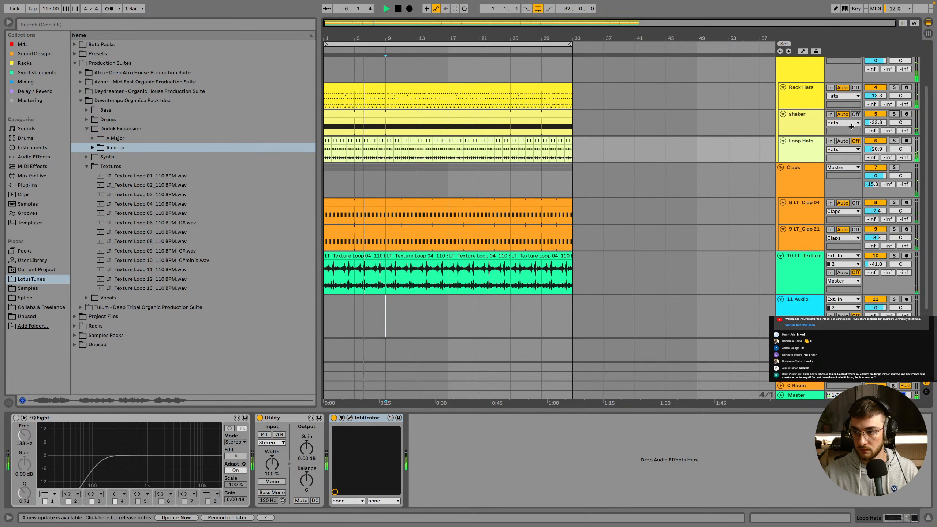
# Set the LT_Texture track's volume to -43.5 dB and raise its EQ Eight low cut to 383 Hz
pyautogui.click(802, 132)
pyautogui.click(815, 271)
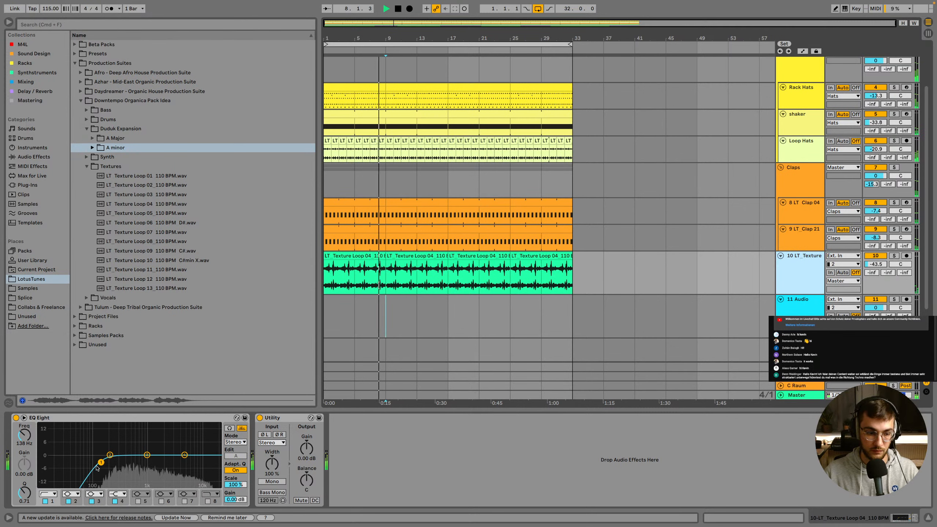
pyautogui.moveTo(101, 462); pyautogui.dragTo(127, 464)
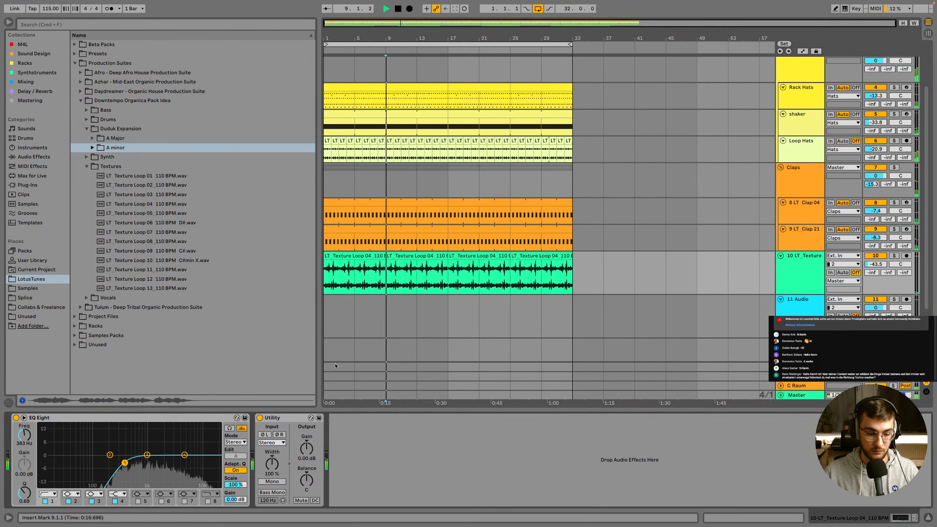
# Set the arrangement's fixed grid to 8 bars and select the empty audio track below LT_Texture
pyautogui.rightClick(371, 314)
pyautogui.click(397, 407)
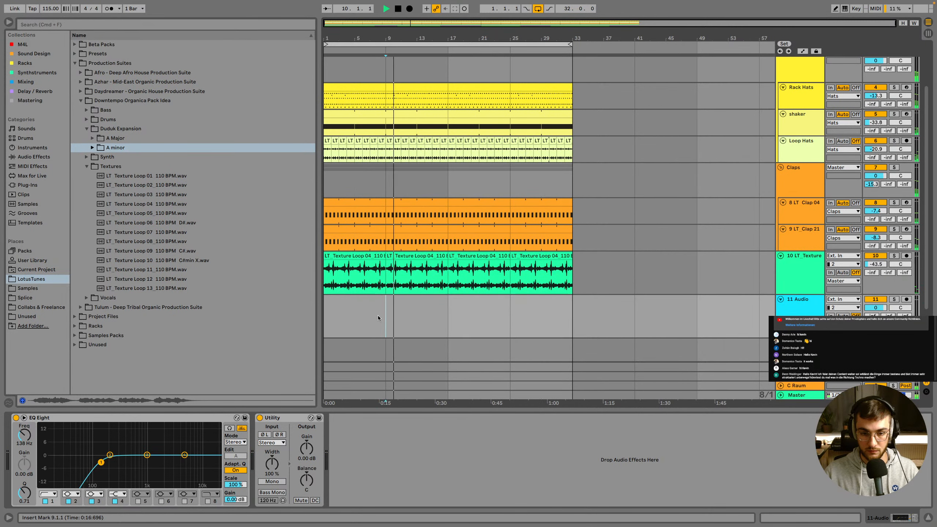
pyautogui.scroll(-4, 490, 314)
pyautogui.click(797, 263)
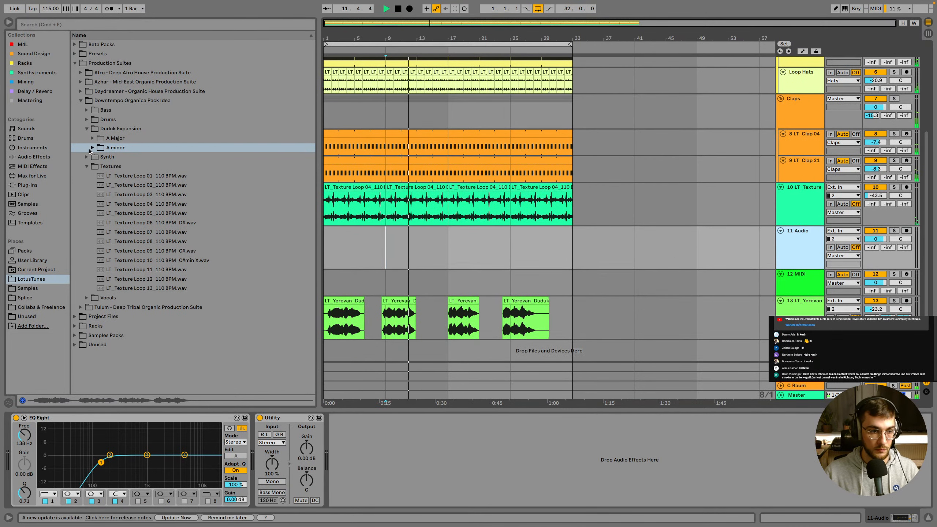
# Preview loops in the pack's Drums > Loops > Percussion Loops folder and place LT_Percussion Loop 23 at bar 1 of the empty audio track
pyautogui.click(87, 129)
pyautogui.click(86, 120)
pyautogui.click(98, 167)
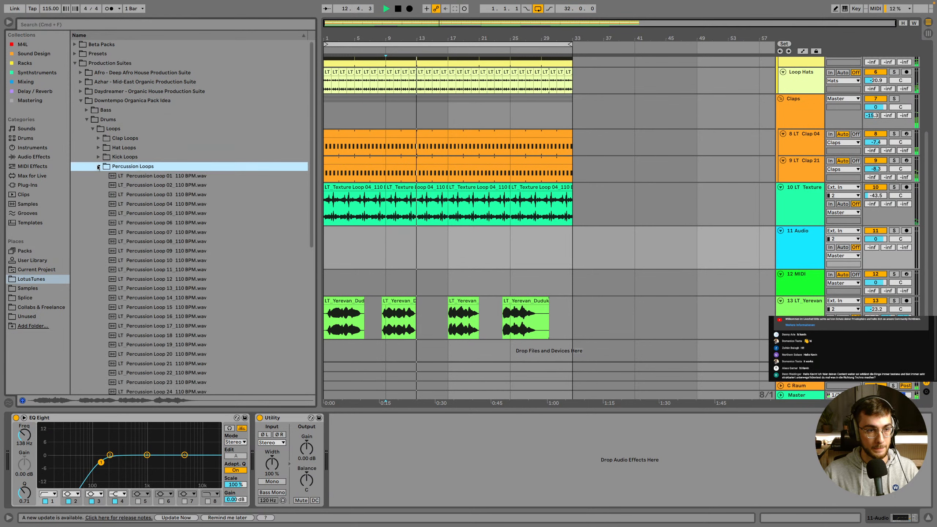
pyautogui.click(159, 203)
pyautogui.scroll(-3, 158, 207)
pyautogui.click(157, 272)
pyautogui.scroll(-3, 157, 284)
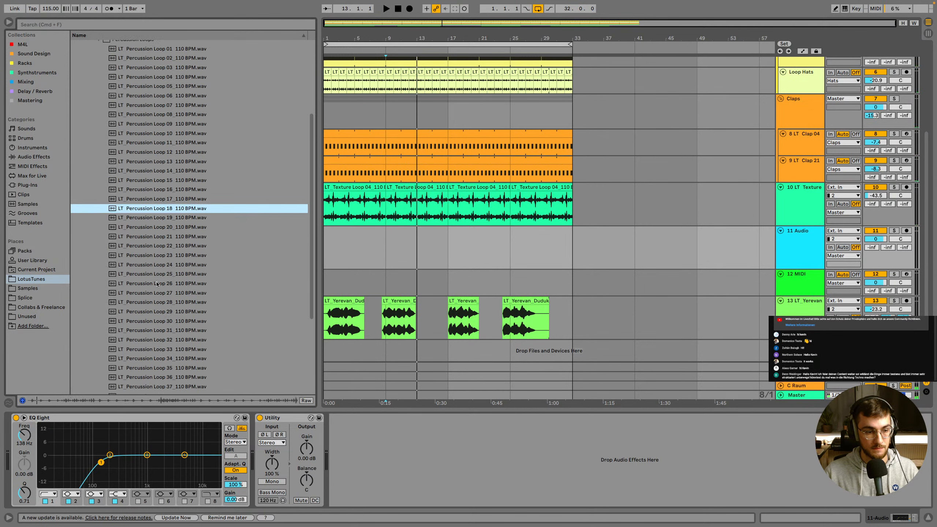
pyautogui.click(163, 255)
pyautogui.scroll(-2, 168, 267)
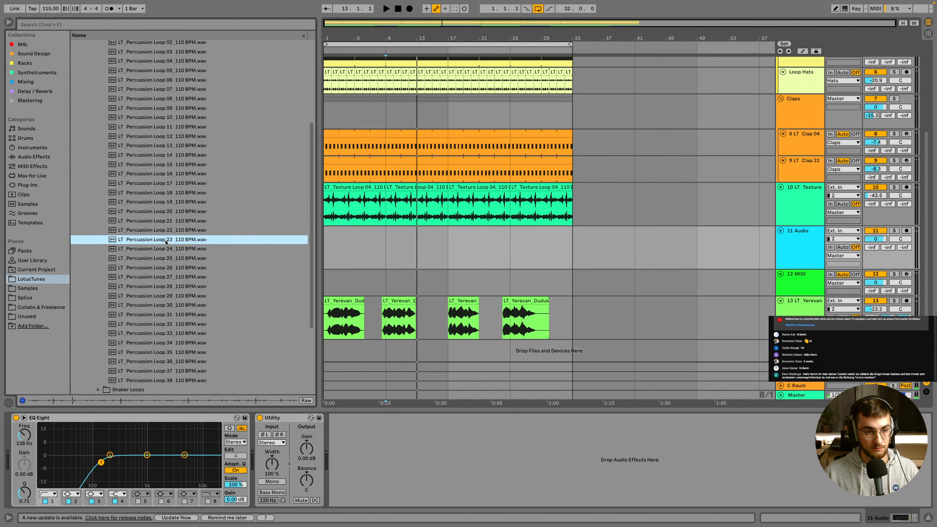
pyautogui.moveTo(167, 240); pyautogui.dragTo(330, 240)
pyautogui.press('space')
# Slice the percussion clip to a new MIDI track, one slice per transient, with the Built-in preset and warped timing preserved
pyautogui.rightClick(333, 231)
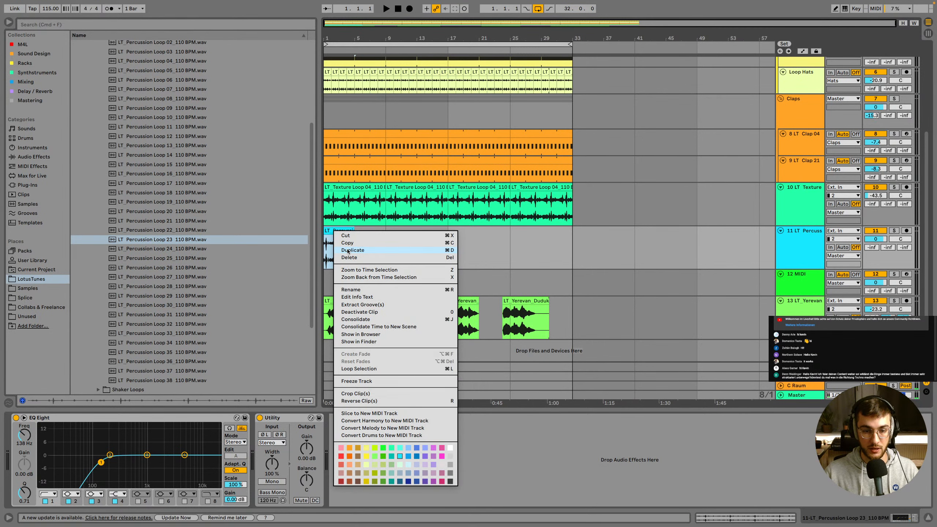
pyautogui.click(368, 413)
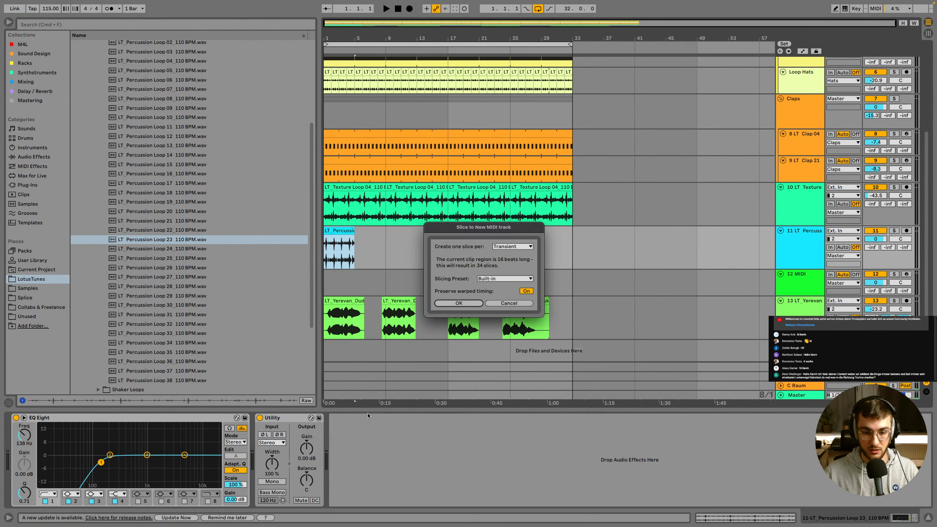
pyautogui.click(458, 304)
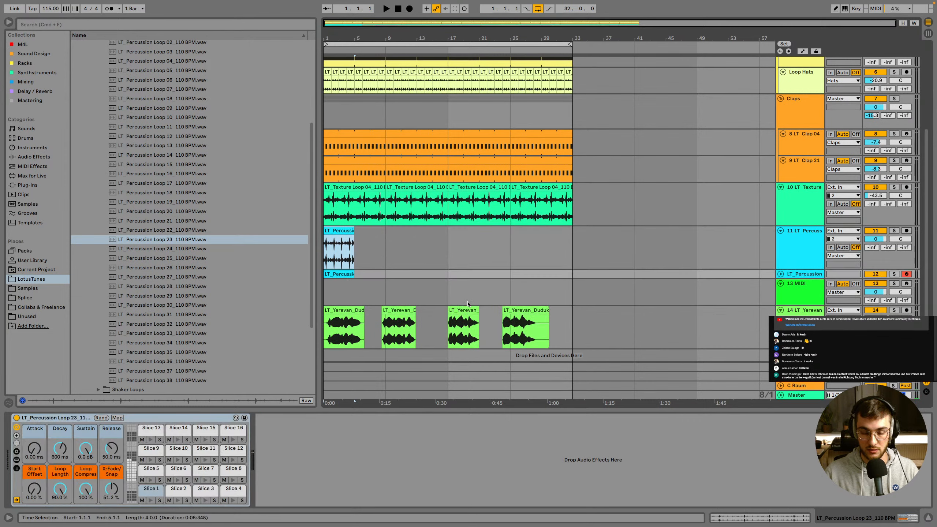
# Search the browser for "drum rack" and look through the collections and categories for the Drum Rack instrument
pyautogui.click(679, 300)
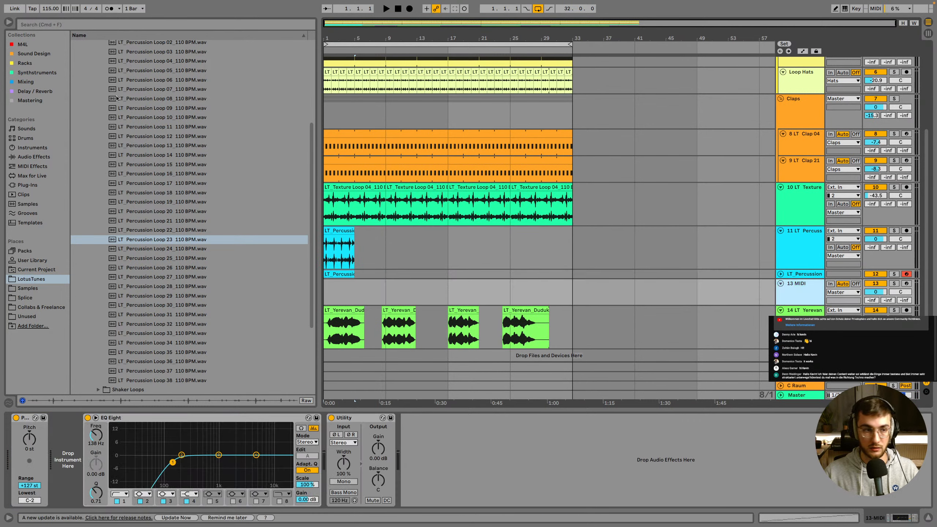
pyautogui.click(36, 25)
pyautogui.write('drum ra')
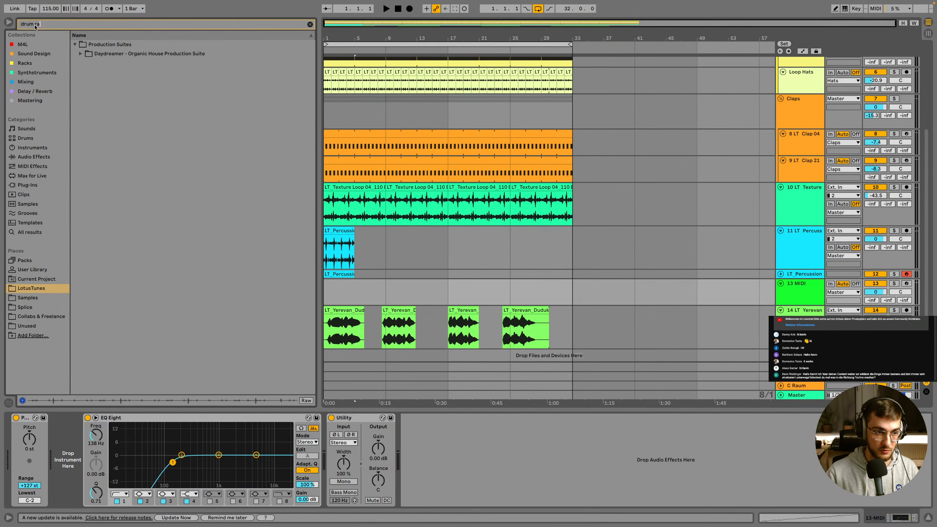
pyautogui.write('ck')
pyautogui.click(33, 55)
pyautogui.click(27, 83)
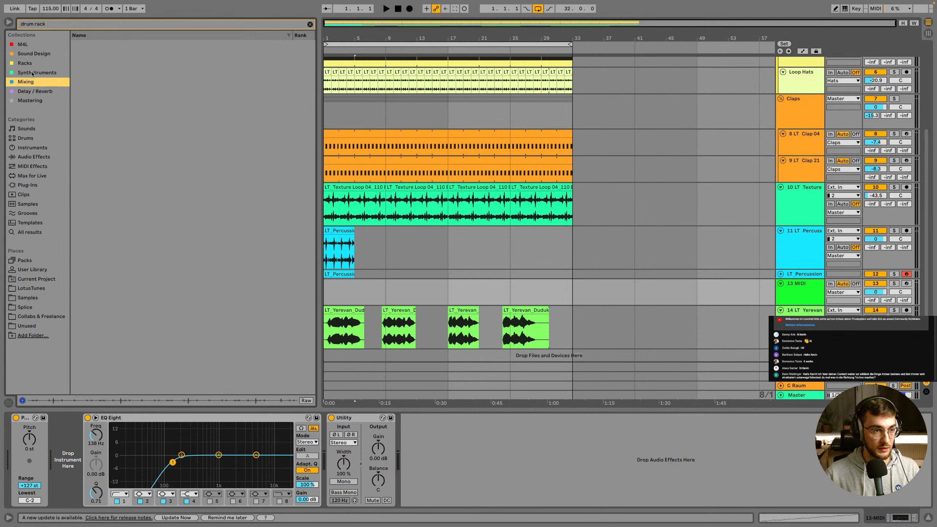
pyautogui.click(55, 73)
pyautogui.click(30, 90)
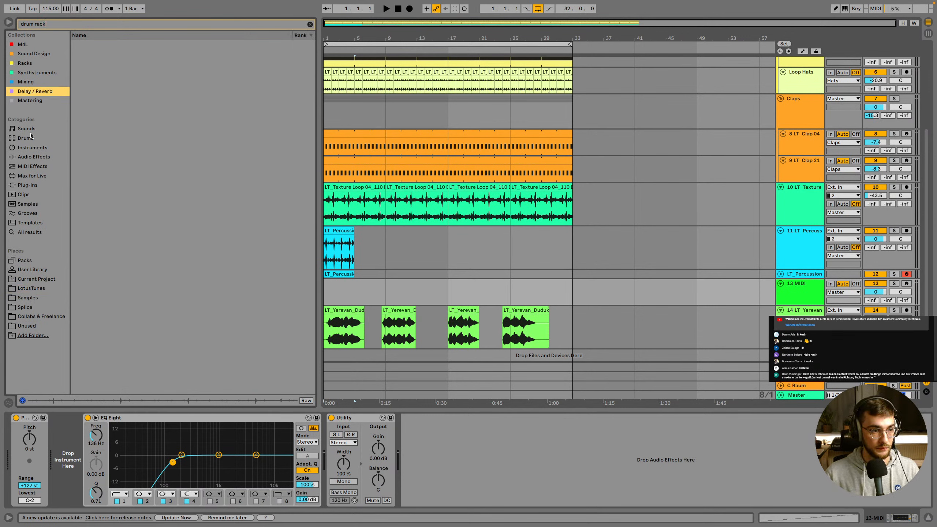
pyautogui.click(33, 55)
pyautogui.click(37, 72)
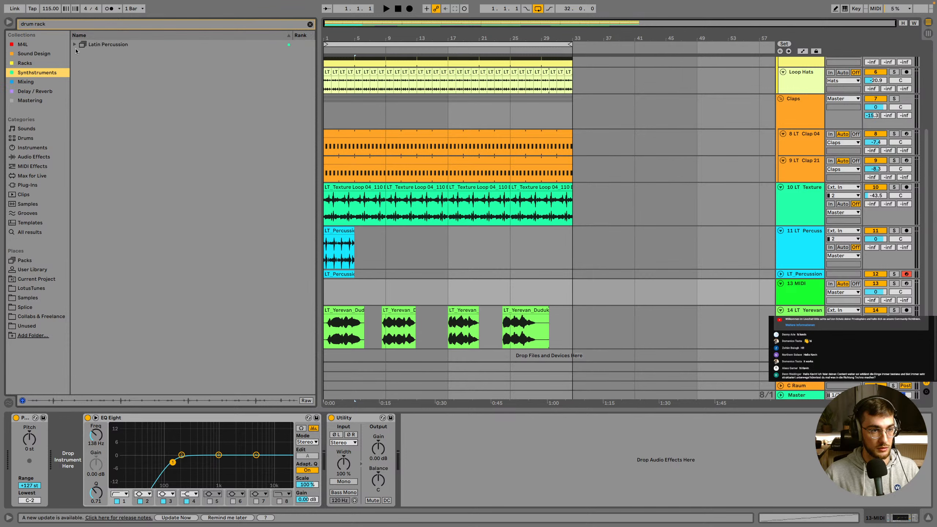
pyautogui.click(22, 206)
pyautogui.click(22, 196)
pyautogui.click(22, 177)
pyautogui.click(22, 159)
pyautogui.click(23, 149)
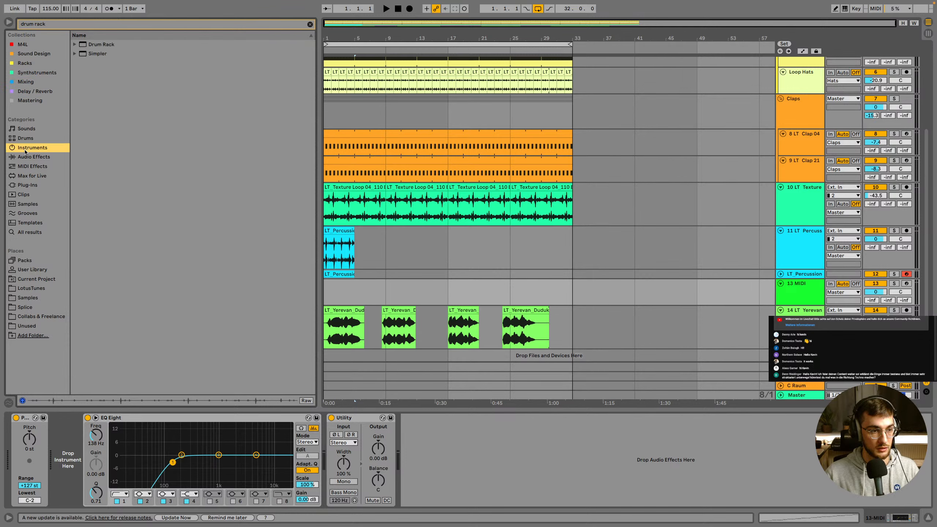
pyautogui.click(26, 141)
pyautogui.click(26, 147)
# Add Drum Rack to the Synthstruments collection and load it onto the empty MIDI track
pyautogui.click(101, 45)
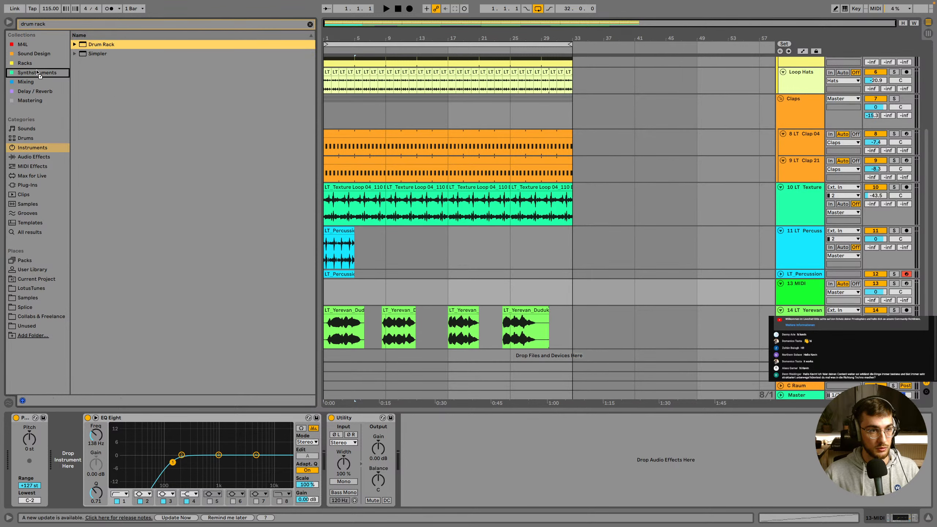
pyautogui.click(37, 73)
pyautogui.doubleClick(93, 45)
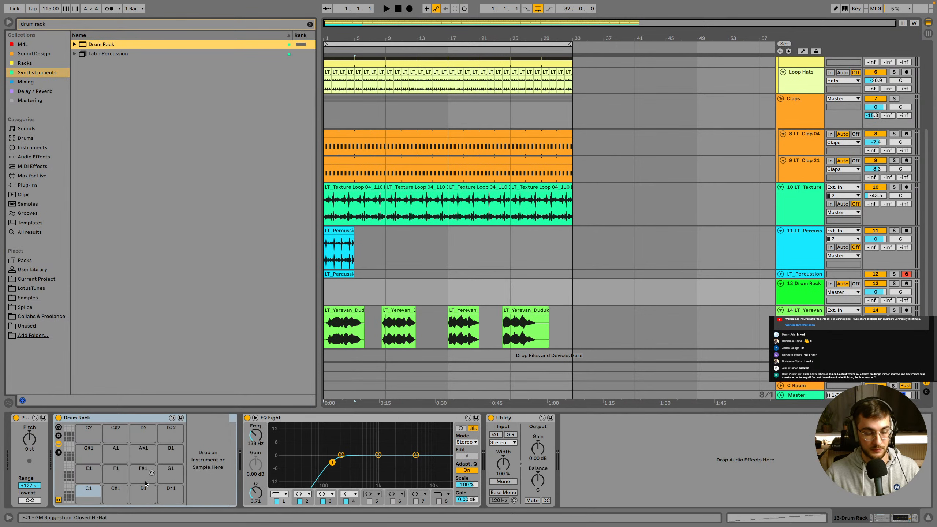
# Try to transfer Slice 6 from the sliced percussion rack to the Drum Rack track, and preview Slice 10
pyautogui.click(346, 274)
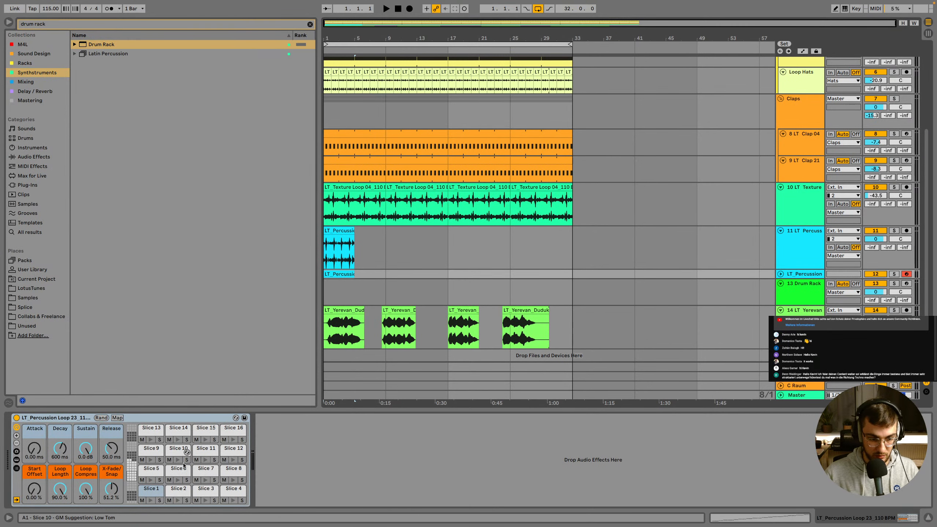
pyautogui.moveTo(183, 466); pyautogui.dragTo(340, 277)
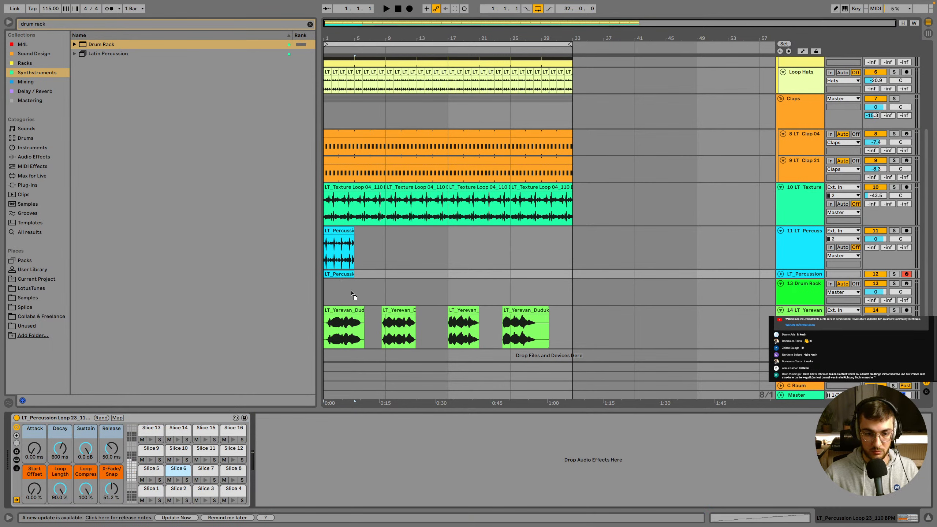
pyautogui.moveTo(351, 292); pyautogui.dragTo(352, 292)
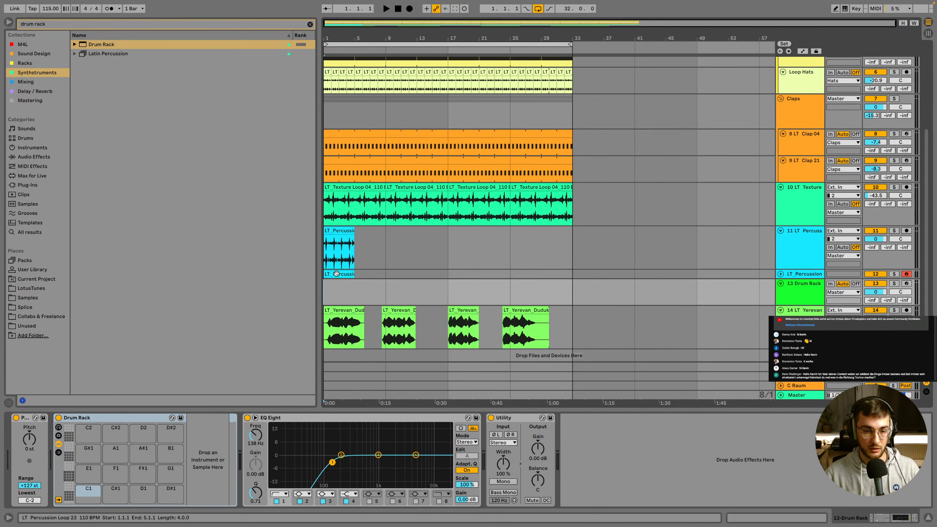
pyautogui.click(336, 273)
pyautogui.click(178, 461)
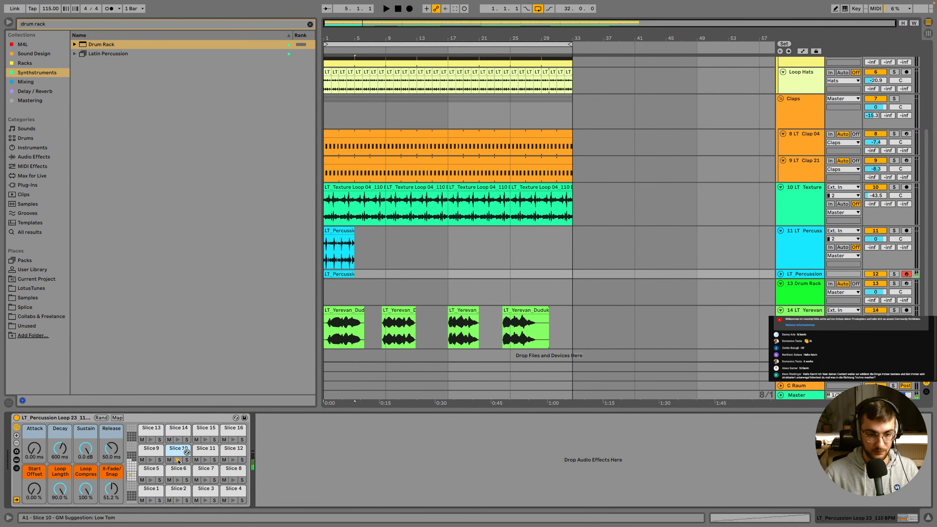
# Delete the empty Drum Rack track
pyautogui.click(801, 294)
pyautogui.press('Delete')
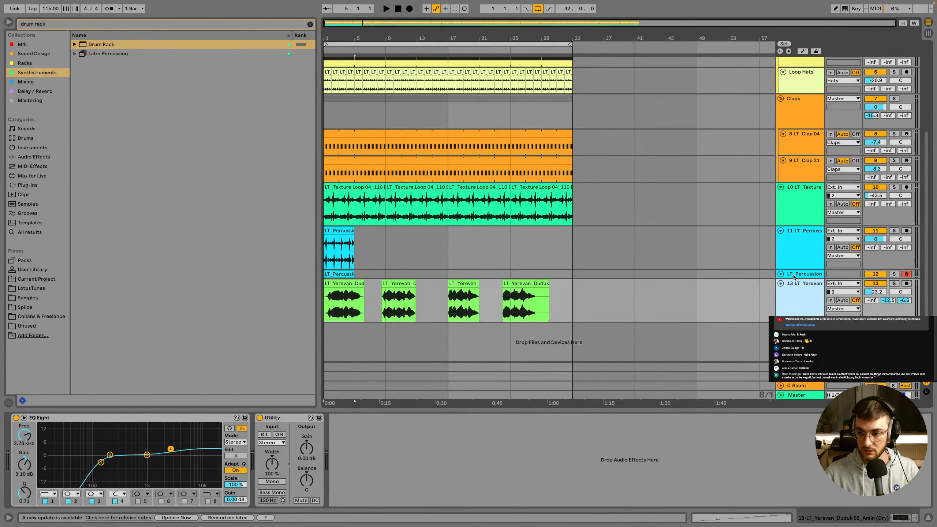
# Unfold the sliced percussion track, check the notes of its MIDI clip and delete that clip
pyautogui.click(781, 274)
pyautogui.doubleClick(329, 274)
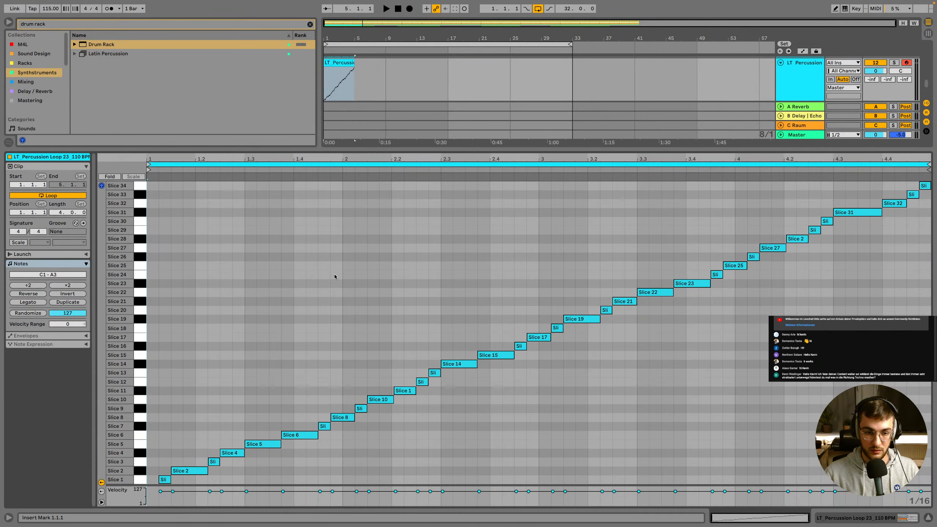
pyautogui.click(367, 291)
pyautogui.hotkey('shift', 'Tab')
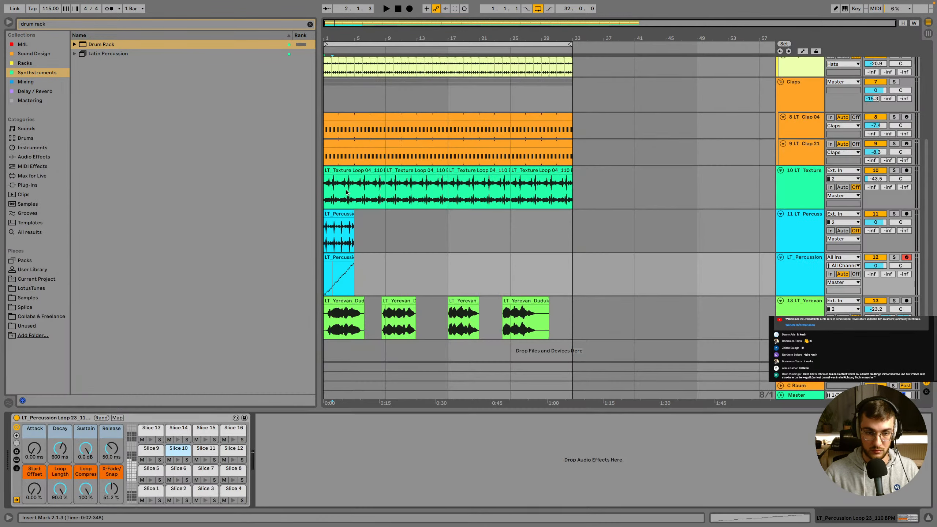
pyautogui.click(341, 274)
pyautogui.press('Delete')
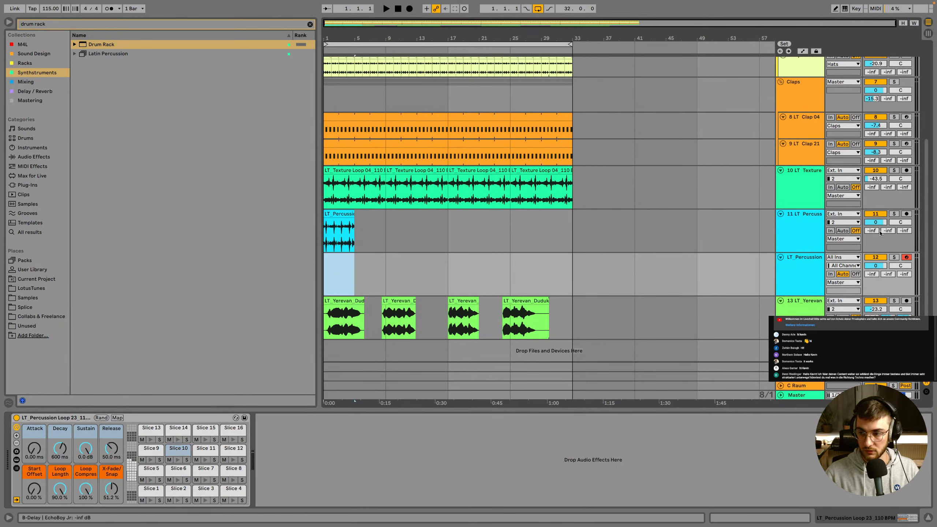
# Mute the original percussion loop track and set the sliced percussion track's volume to -10.7 dB during playback
pyautogui.click(876, 214)
pyautogui.click(876, 262)
pyautogui.moveTo(876, 265); pyautogui.dragTo(875, 284)
pyautogui.press('space')
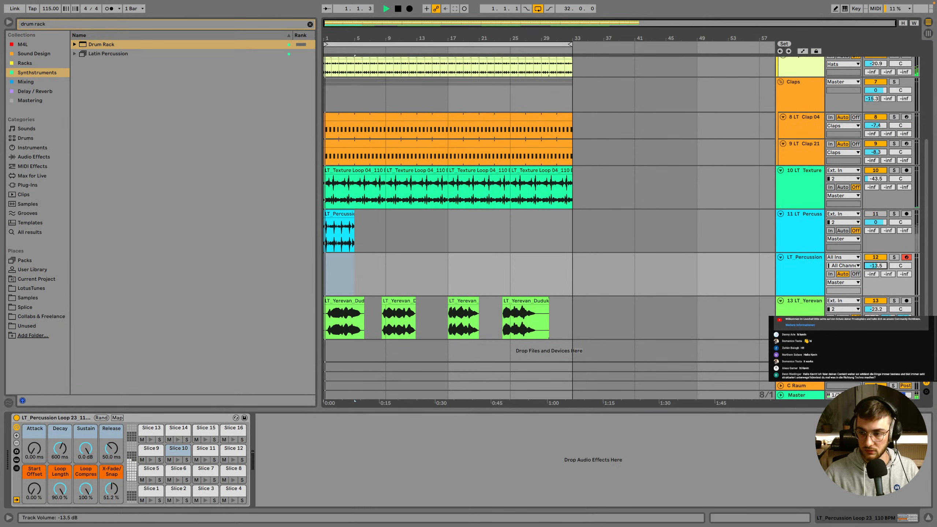
pyautogui.click(340, 262)
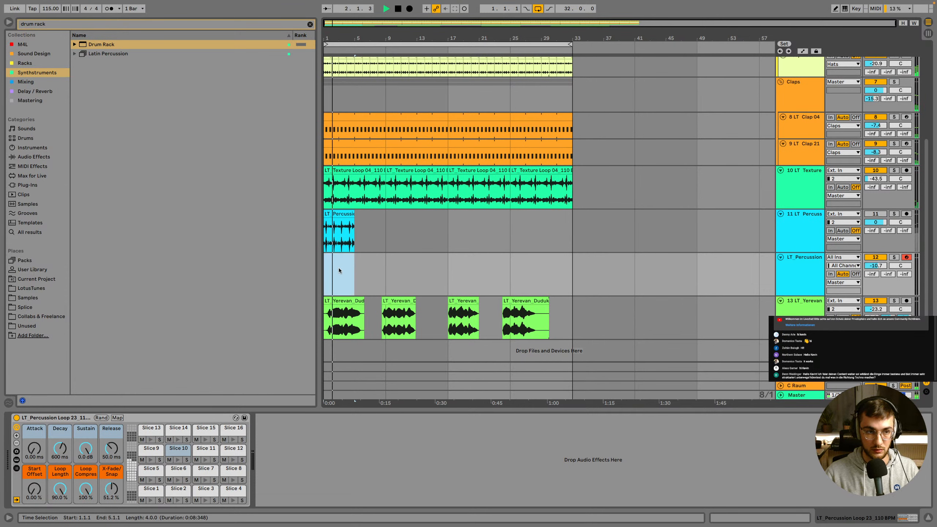
# Find Aicd.adv in the M4L collection and load it ahead of the rack on the sliced percussion track
pyautogui.click(310, 25)
pyautogui.click(50, 75)
pyautogui.click(37, 63)
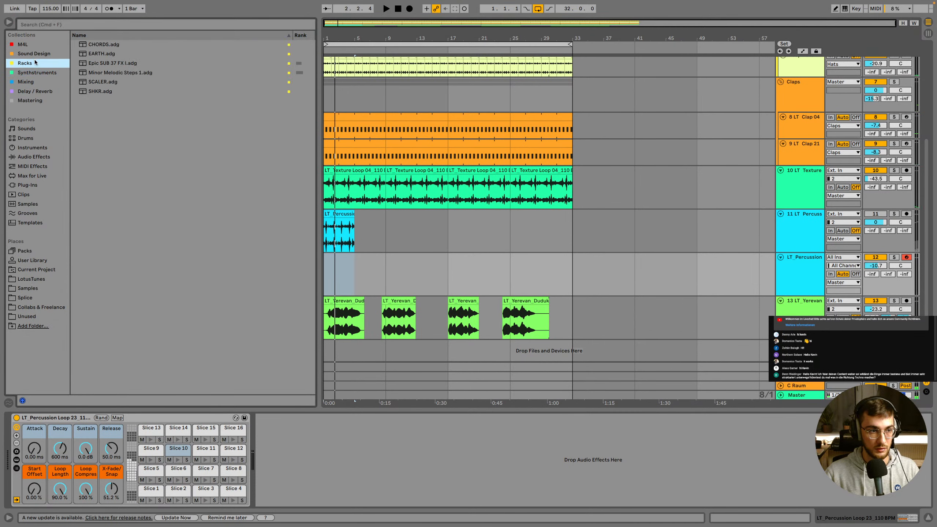
pyautogui.click(36, 54)
pyautogui.click(36, 45)
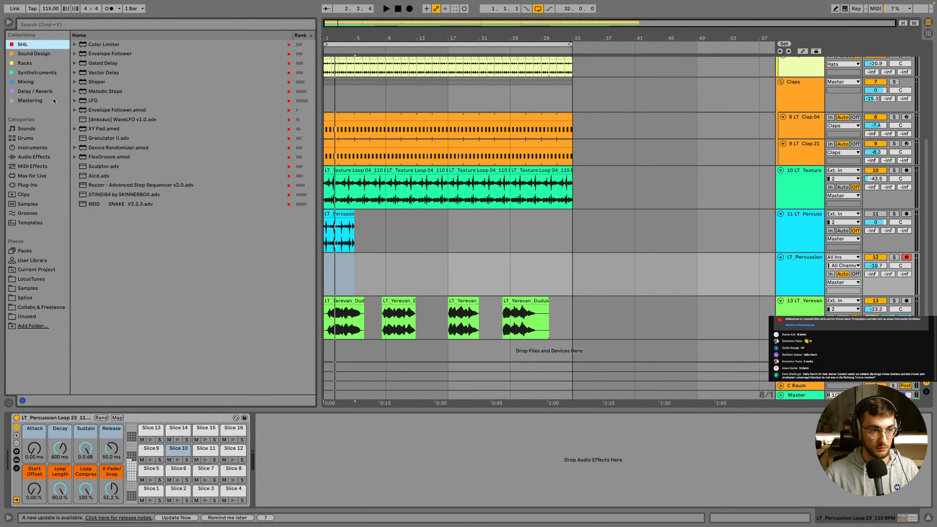
pyautogui.click(27, 185)
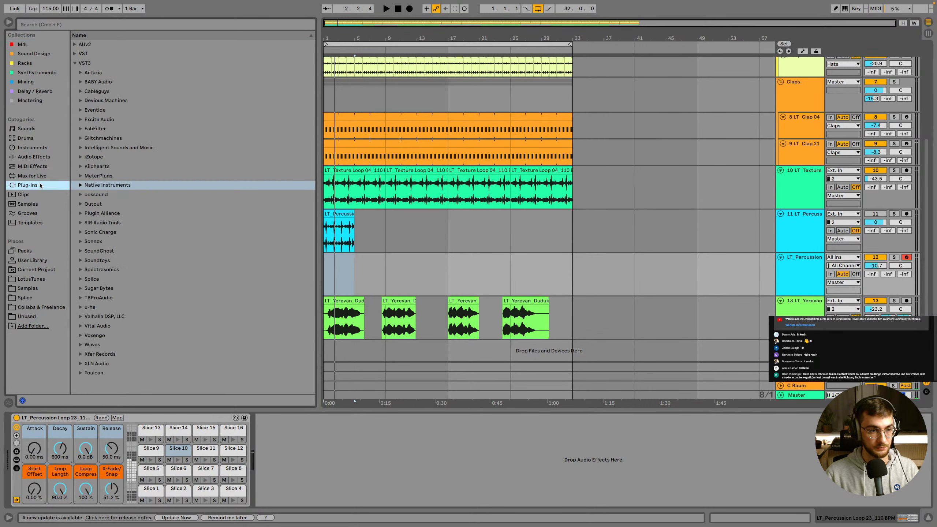
pyautogui.click(29, 44)
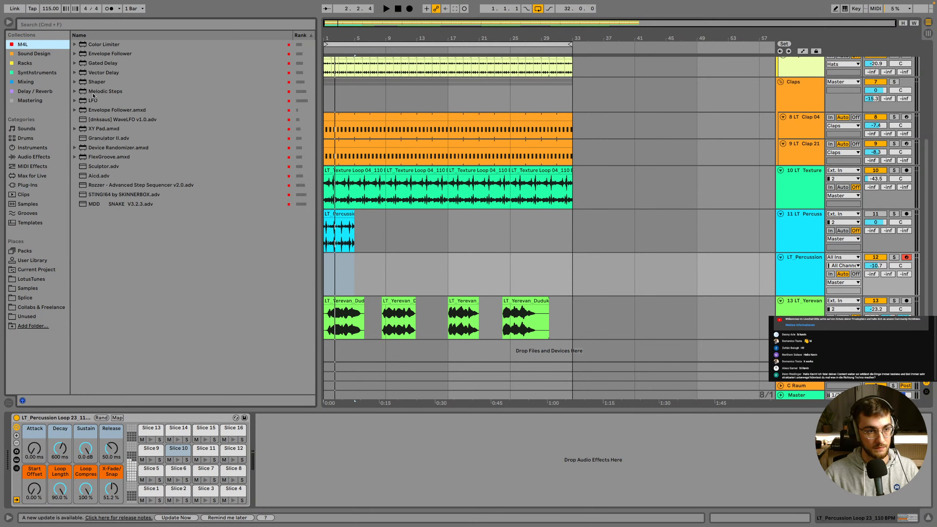
pyautogui.click(61, 26)
pyautogui.write('a')
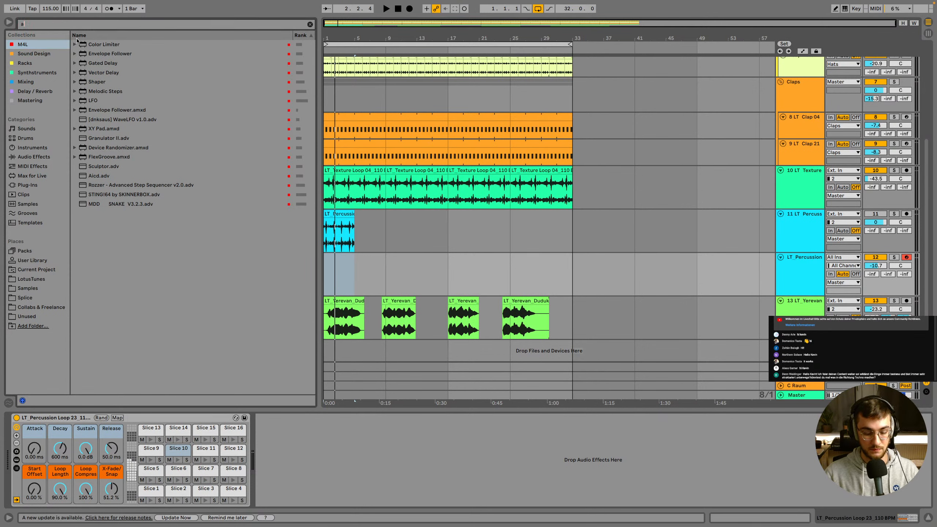
pyautogui.write('i')
pyautogui.doubleClick(97, 45)
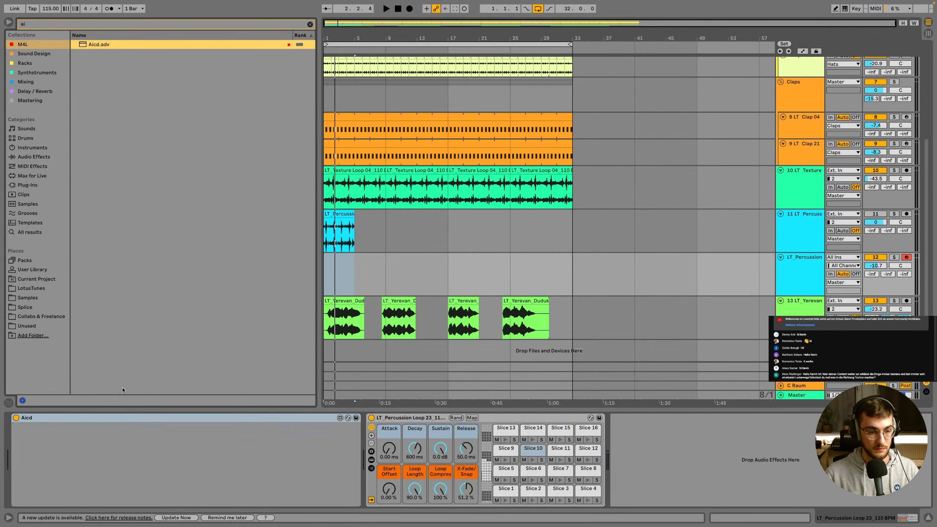
# Play the Aicd pattern with the sliced percussion track soloed and place the insert marker at bar 16
pyautogui.press('space')
pyautogui.click(49, 450)
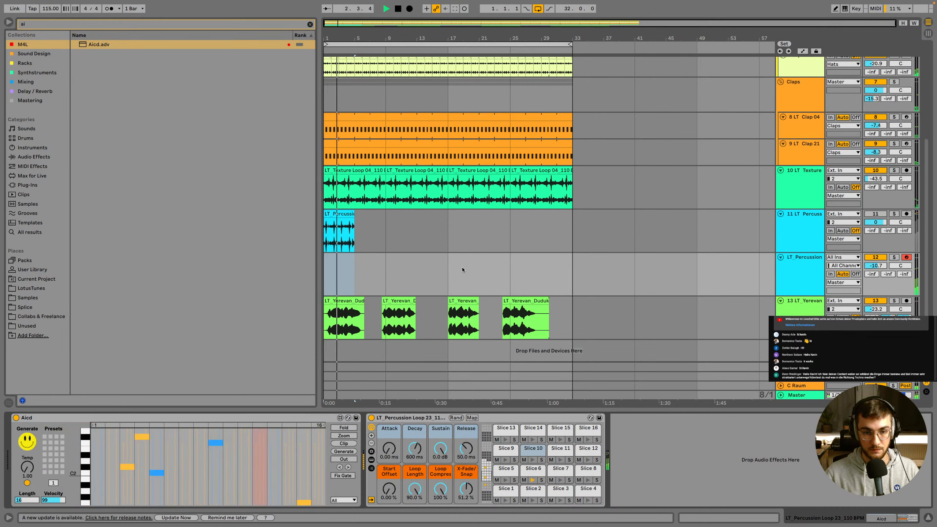
pyautogui.click(894, 258)
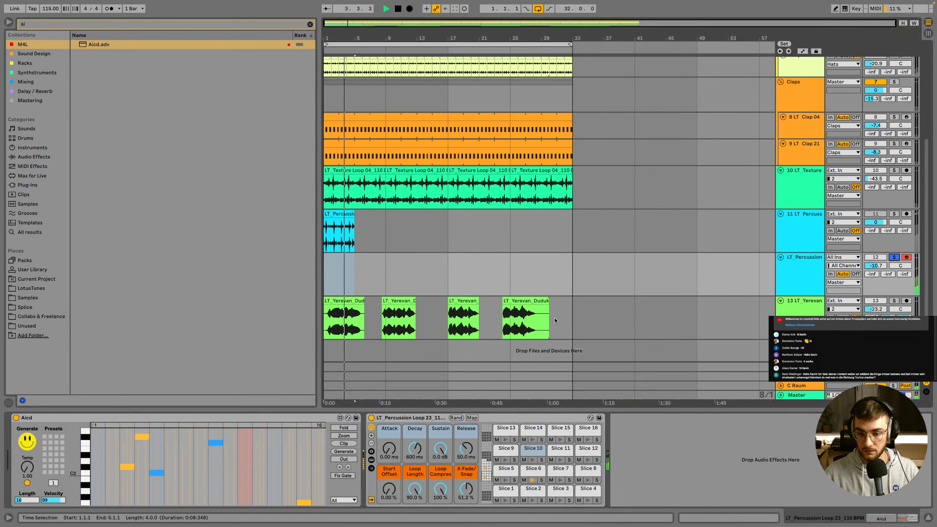
pyautogui.rightClick(440, 279)
pyautogui.click(508, 353)
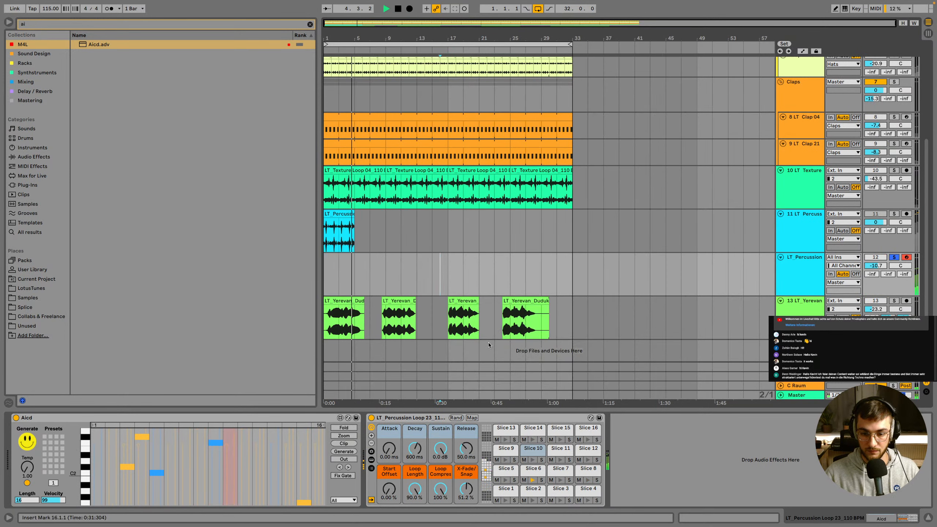
# Set the slice rack's Release to 2.89 s, X-Fade/Snap to 100% and Loop Length to 53.9%, keeping Attack at 0.00 ms
pyautogui.moveTo(415, 489); pyautogui.dragTo(467, 496)
pyautogui.moveTo(467, 450); pyautogui.dragTo(467, 467)
pyautogui.moveTo(414, 489); pyautogui.dragTo(414, 469)
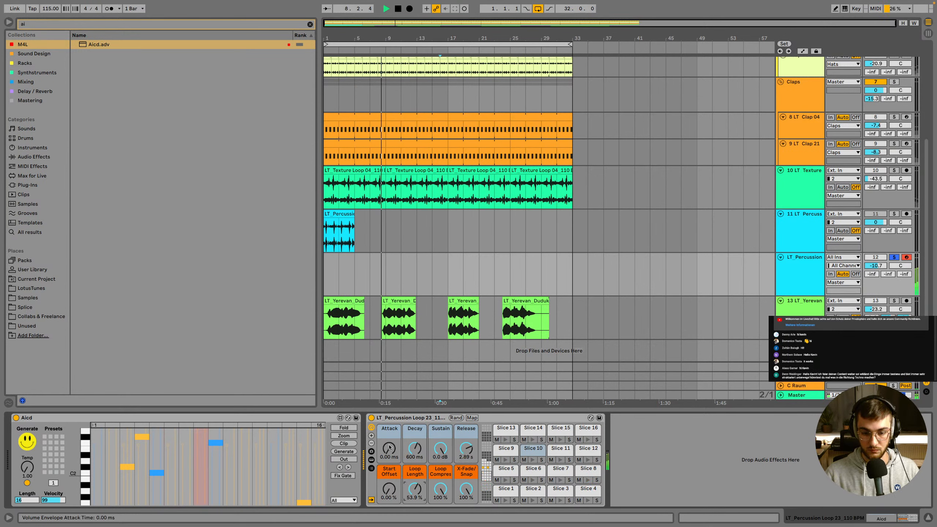
pyautogui.moveTo(389, 447); pyautogui.dragTo(390, 468)
pyautogui.press('space')
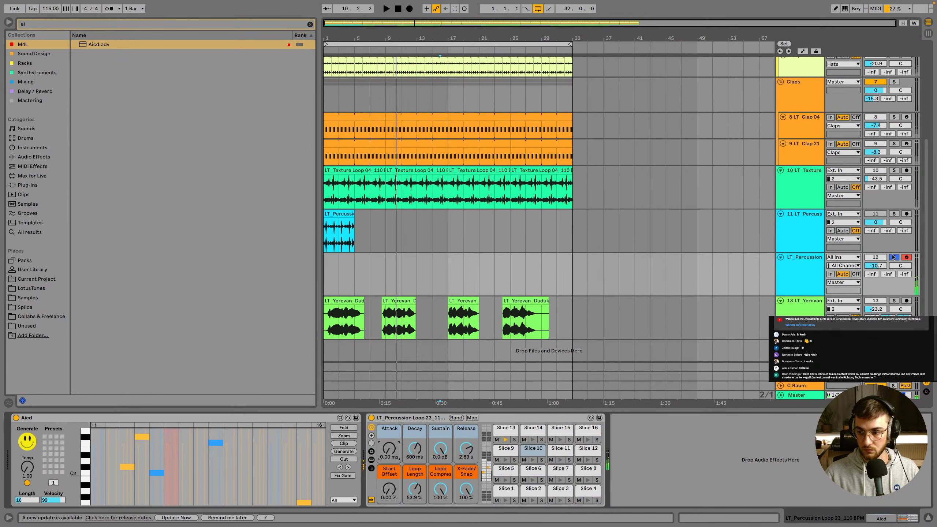
# Load EQ Eight from the Mixing collection after the slice rack and play the pattern through it
pyautogui.click(74, 25)
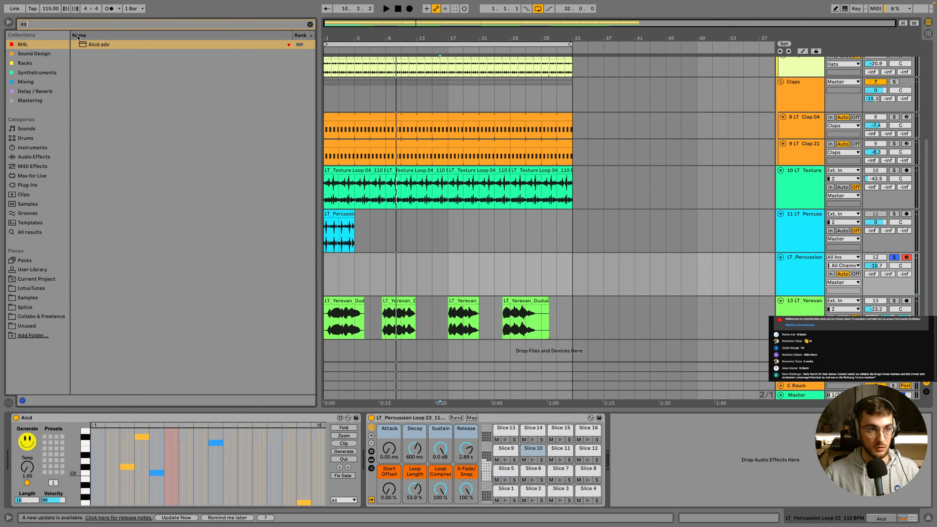
pyautogui.click(26, 82)
pyautogui.doubleClick(98, 54)
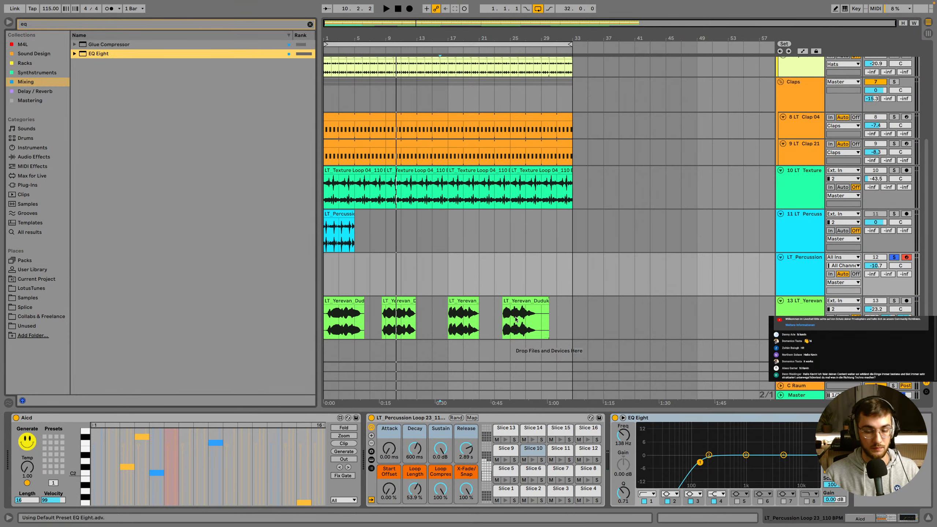
pyautogui.press('space')
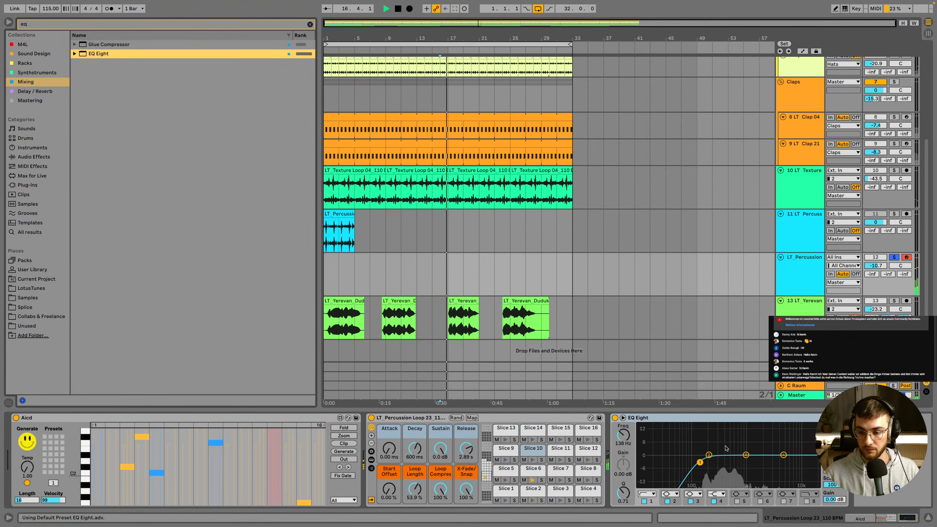
# Preview individual rack slices and compare them with the playing pattern to identify the triggered ones
pyautogui.press('space')
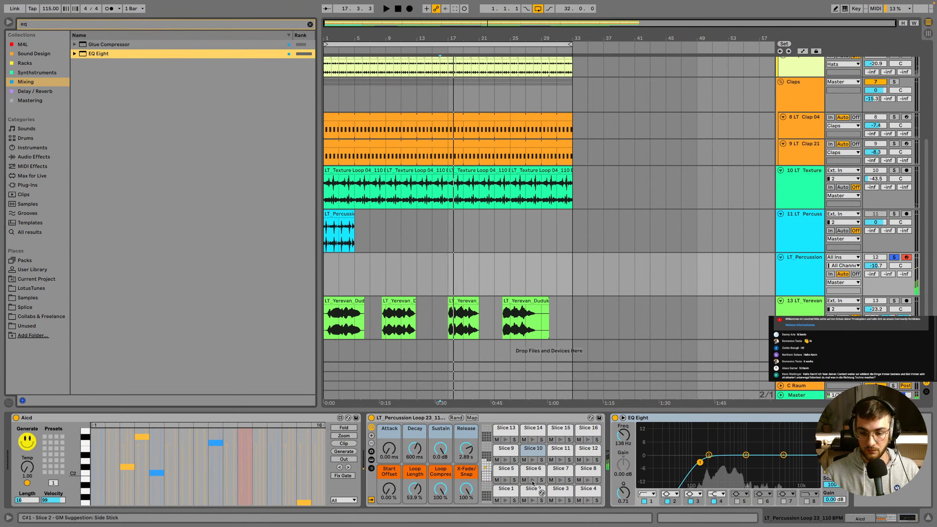
pyautogui.click(533, 481)
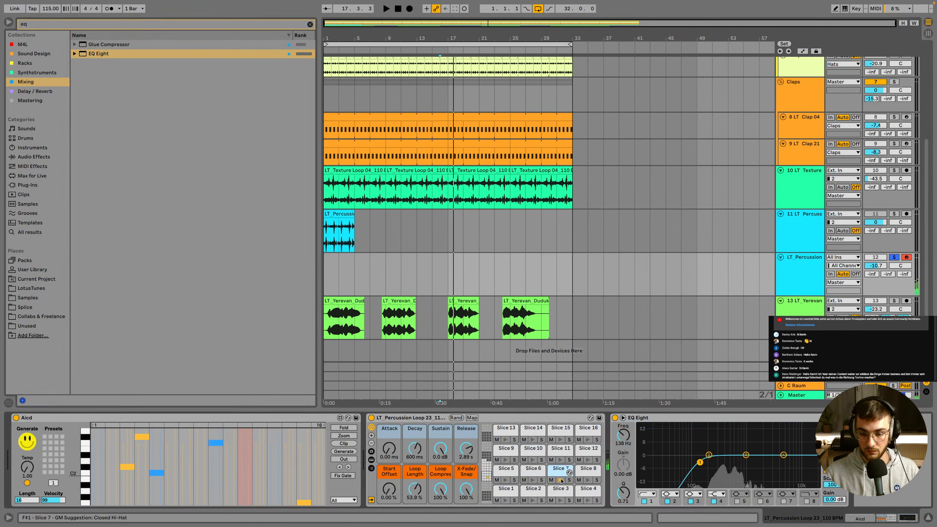
pyautogui.press('space')
pyautogui.press('space')
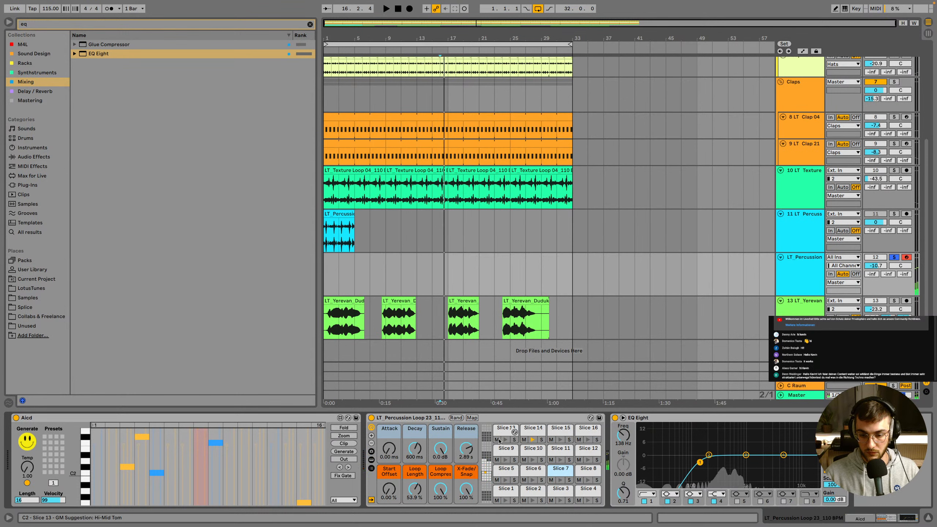
# Transpose Slice 1 to +2 st and check its sample waveform while playing the pattern
pyautogui.click(506, 493)
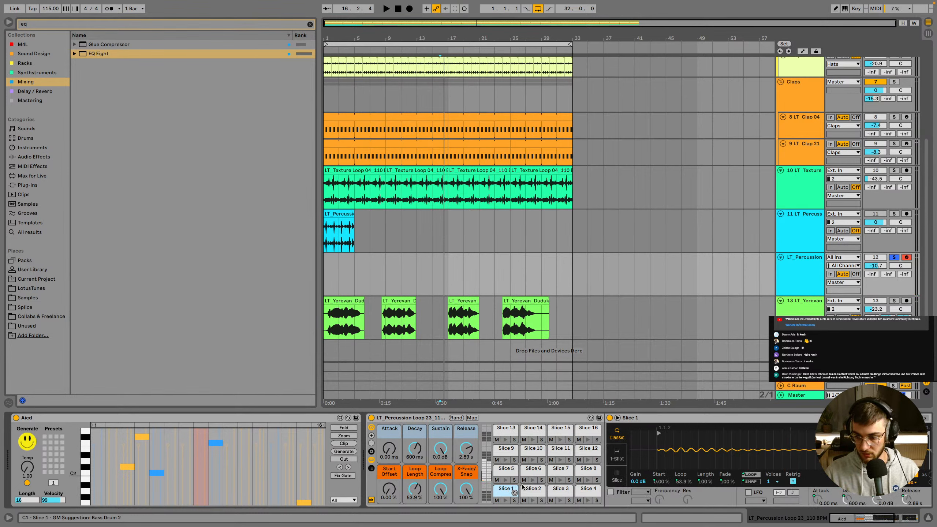
pyautogui.hscroll(6, 810, 474)
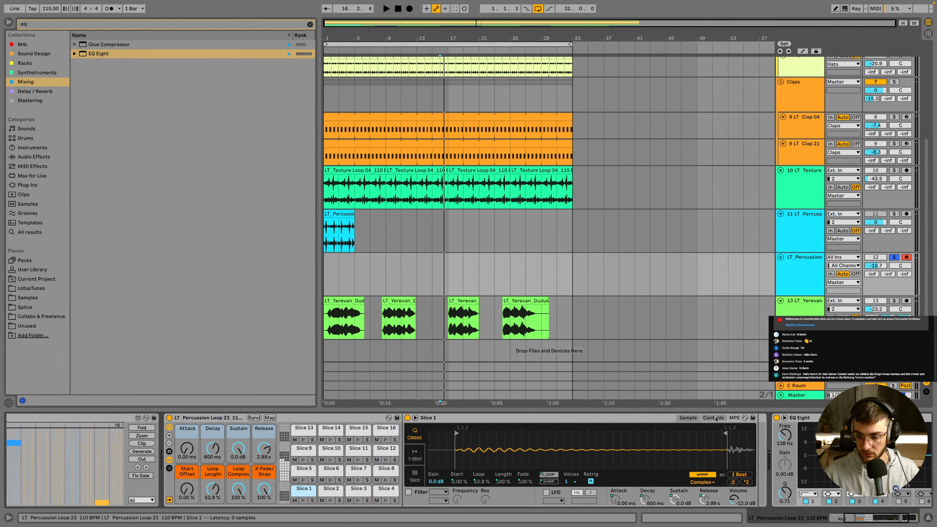
pyautogui.click(713, 418)
pyautogui.press('space')
pyautogui.click(707, 477)
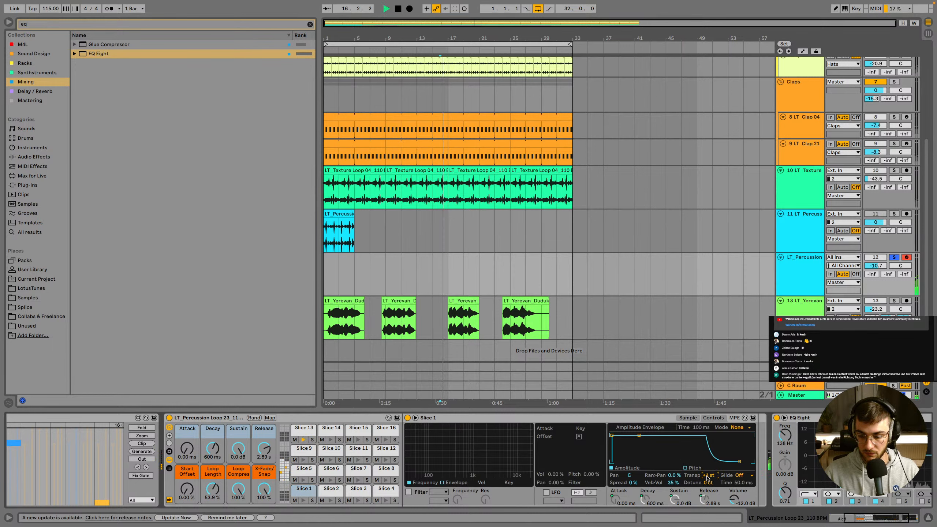
pyautogui.press('Up')
pyautogui.press('Up')
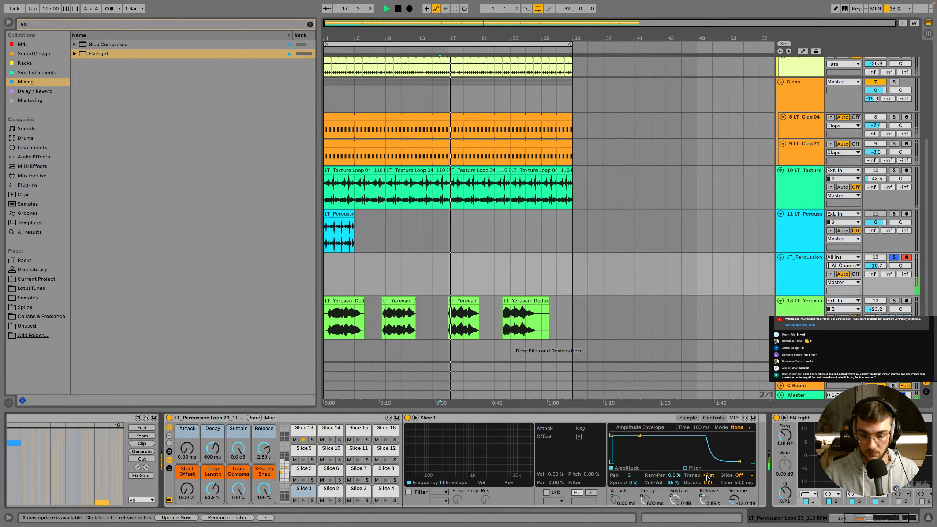
pyautogui.press('space')
pyautogui.click(686, 419)
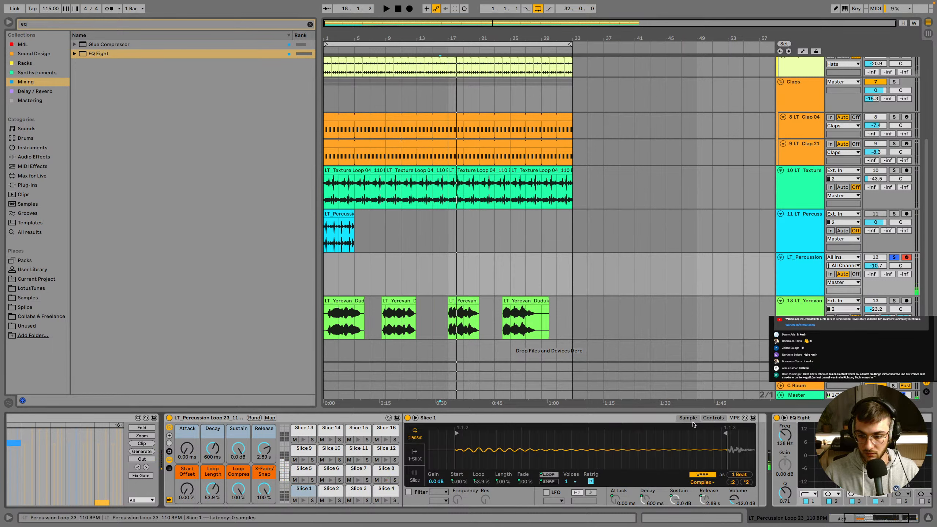
pyautogui.press('space')
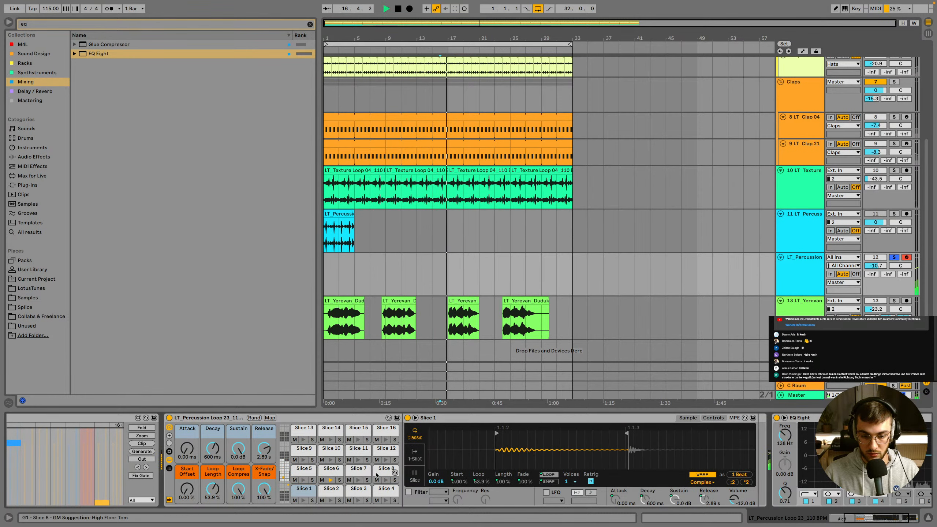
pyautogui.press('space')
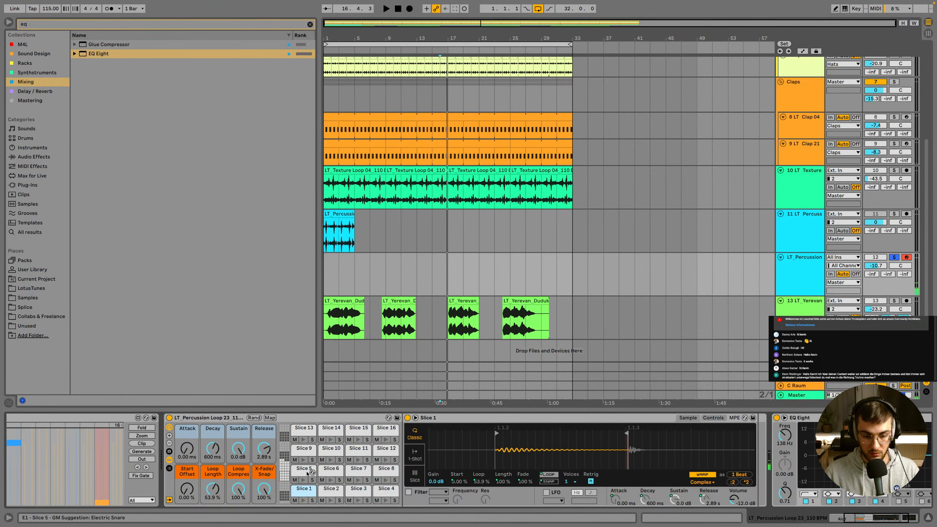
# Show the pads for Slices 17 to 32 and transpose Slice 26 to +2 st
pyautogui.click(288, 465)
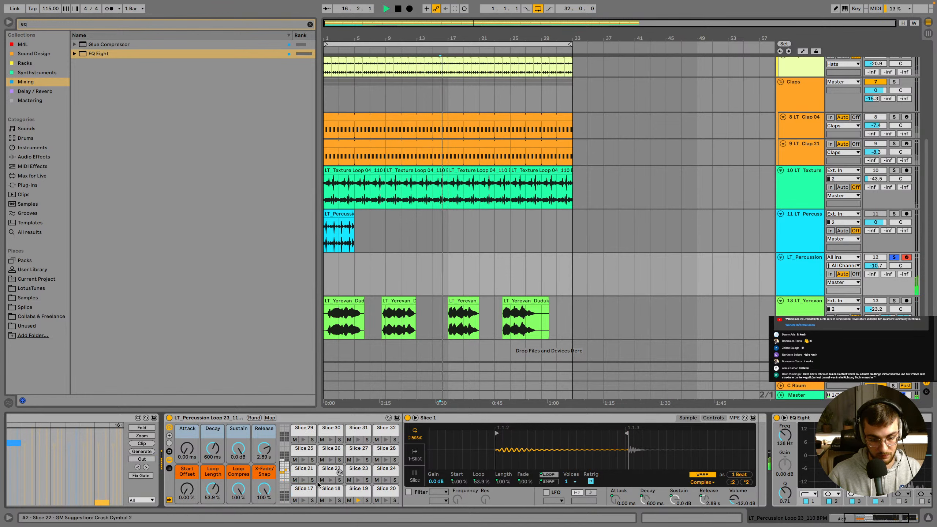
pyautogui.click(330, 456)
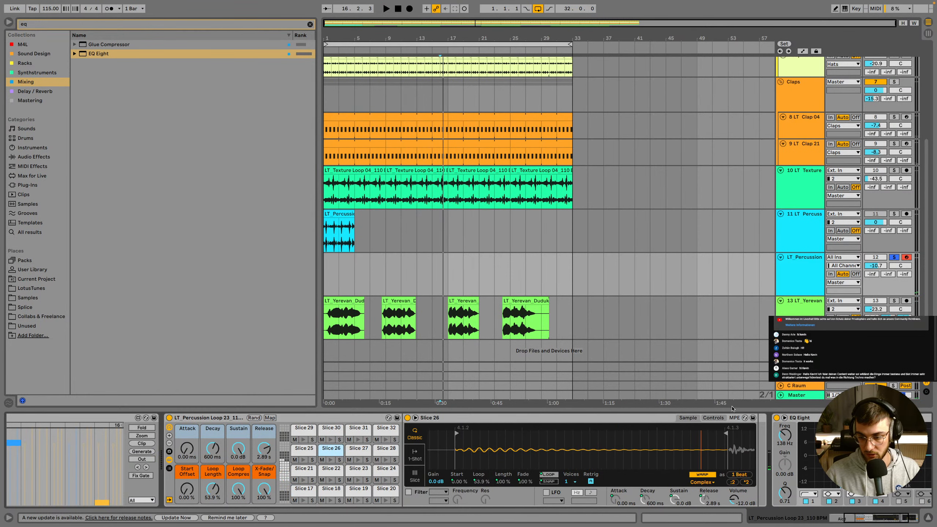
pyautogui.click(713, 418)
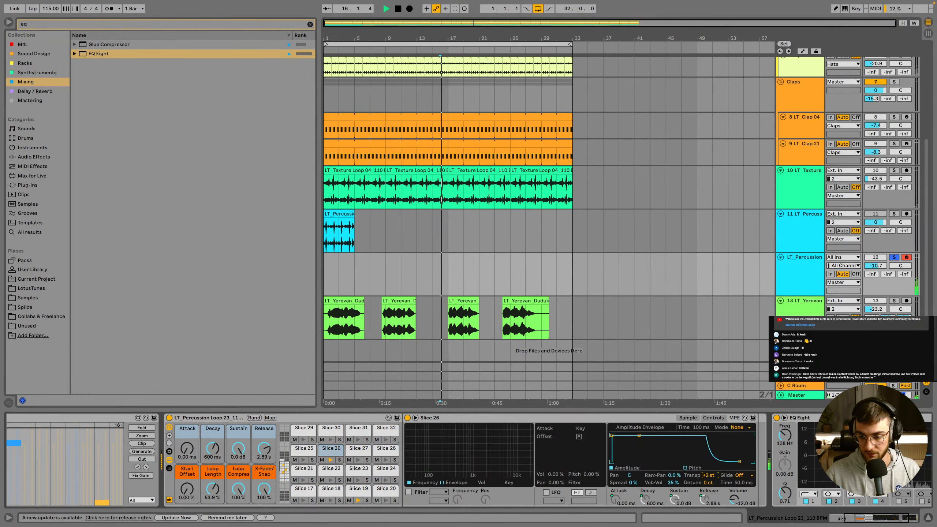
# Compare the sliced percussion pattern in the full mix and soloed
pyautogui.click(894, 258)
pyautogui.click(893, 257)
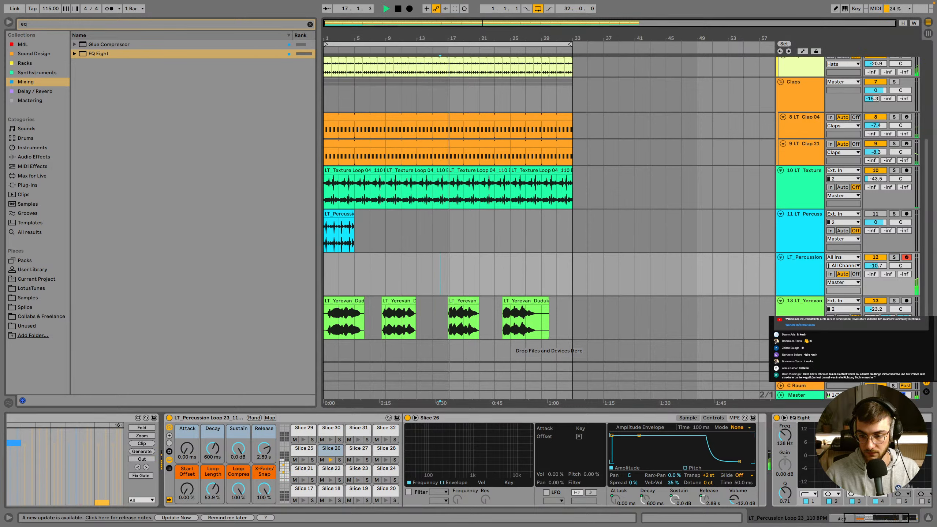
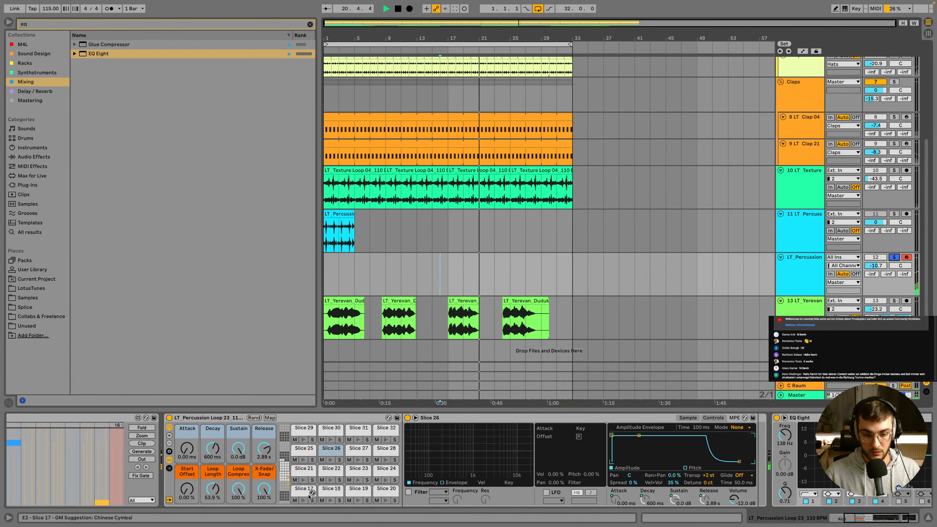
pyautogui.press('space')
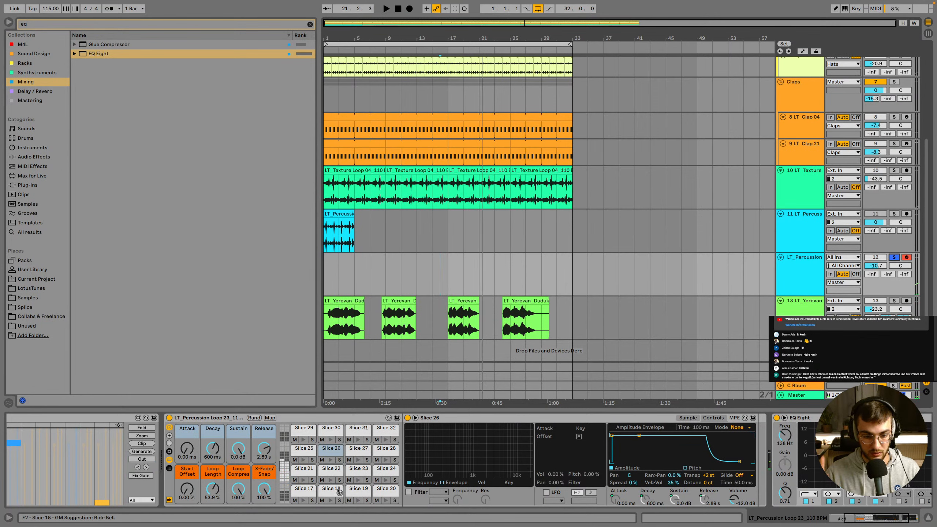
pyautogui.press('space')
# Enable Slice 6's LFO and set its modulation amounts to 74.2 % volume, 92.2 % pan and 10.8 % pitch
pyautogui.scroll(4, 306, 487)
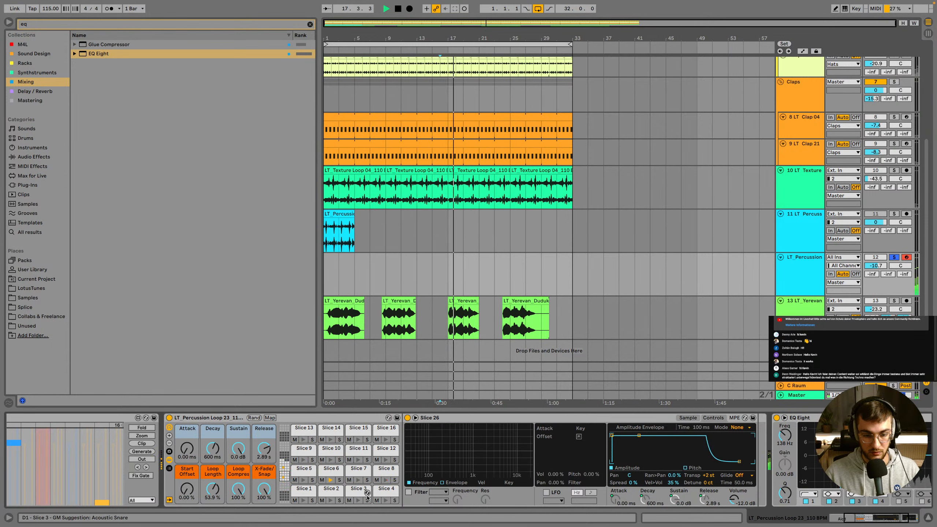
pyautogui.click(331, 477)
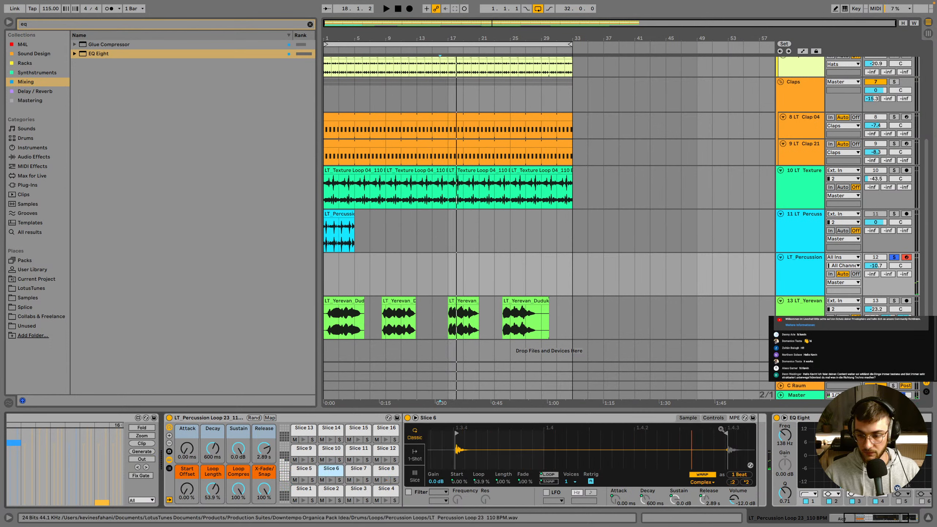
pyautogui.click(716, 420)
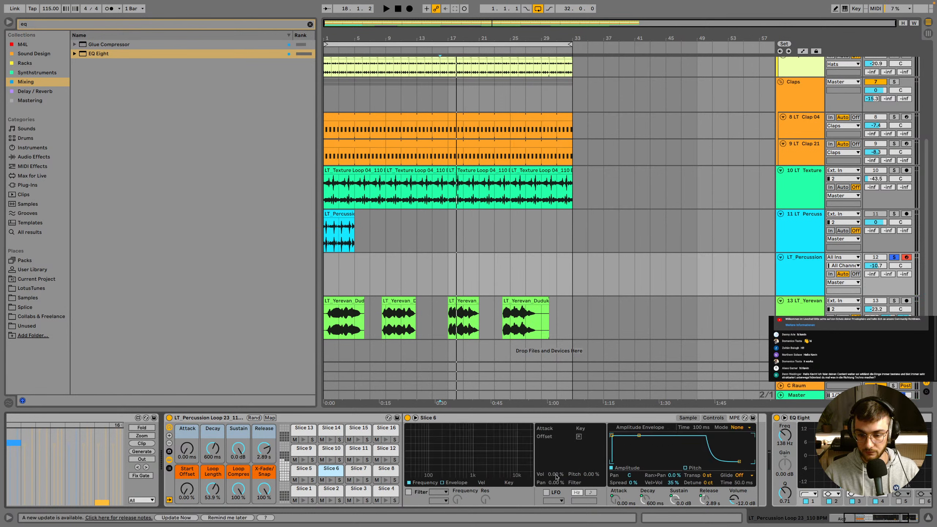
pyautogui.click(546, 493)
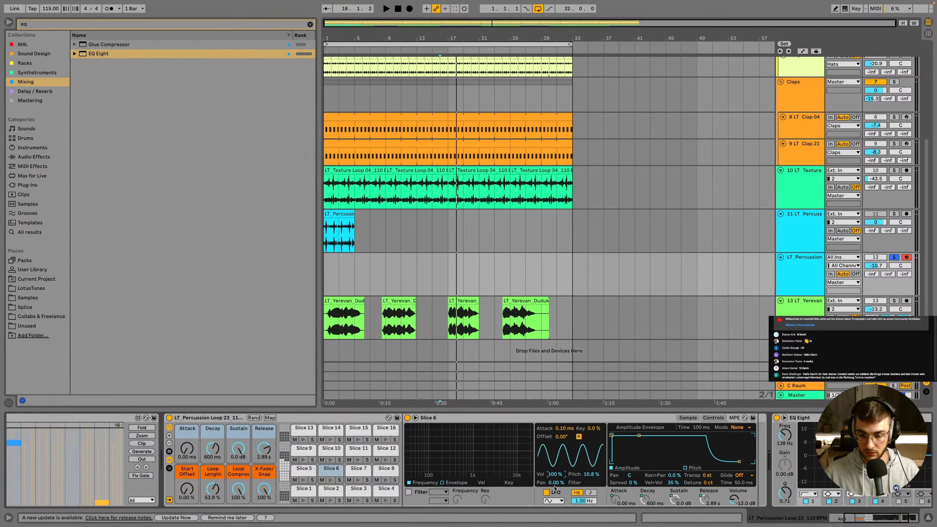
pyautogui.press('space')
pyautogui.moveTo(555, 483)
pyautogui.mouseDown()
pyautogui.moveTo(555, 448)
pyautogui.moveTo(557, 479)
pyautogui.mouseUp()
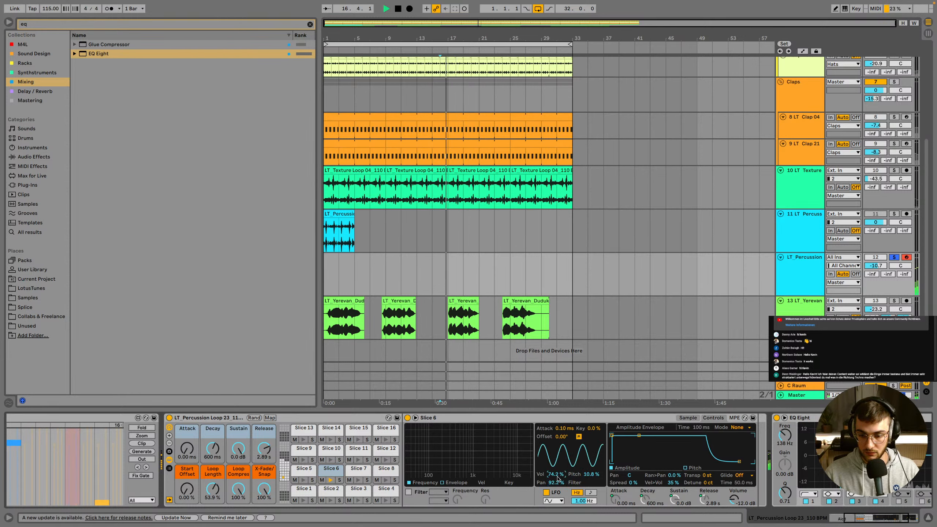
# Enable Slice 10's LFO and set its modulation amounts to 37.5 % volume, 50.5 % pitch and 38.3 % pan
pyautogui.click(329, 459)
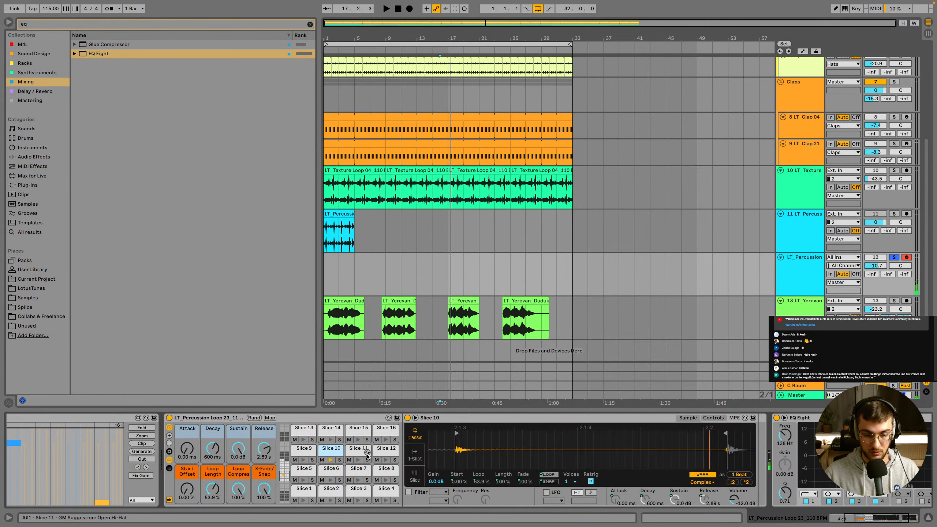
pyautogui.click(689, 418)
pyautogui.click(713, 418)
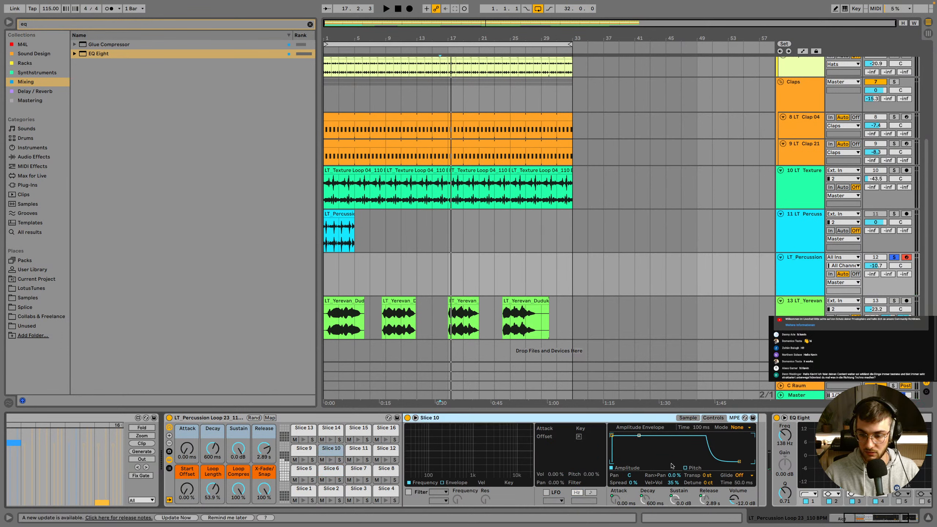
pyautogui.click(546, 492)
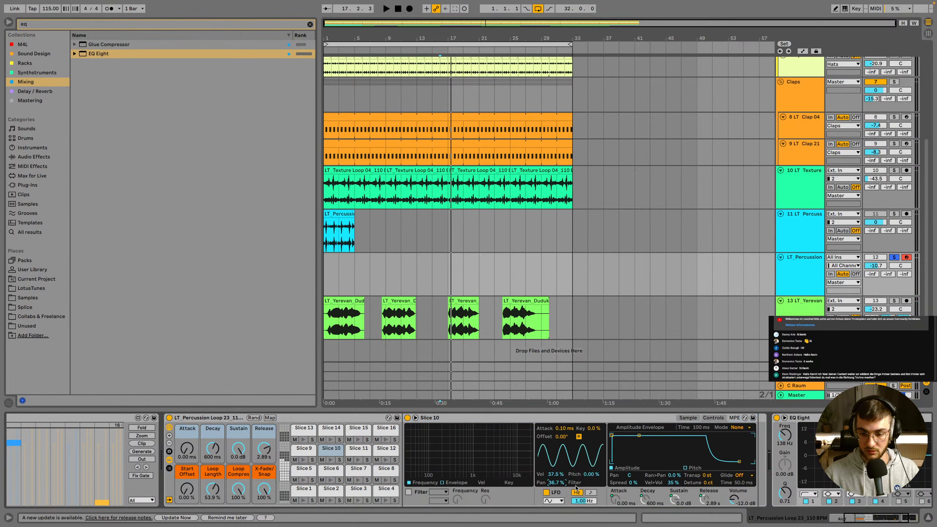
pyautogui.moveTo(592, 474); pyautogui.dragTo(592, 443)
pyautogui.press('space')
pyautogui.moveTo(556, 483); pyautogui.dragTo(556, 482)
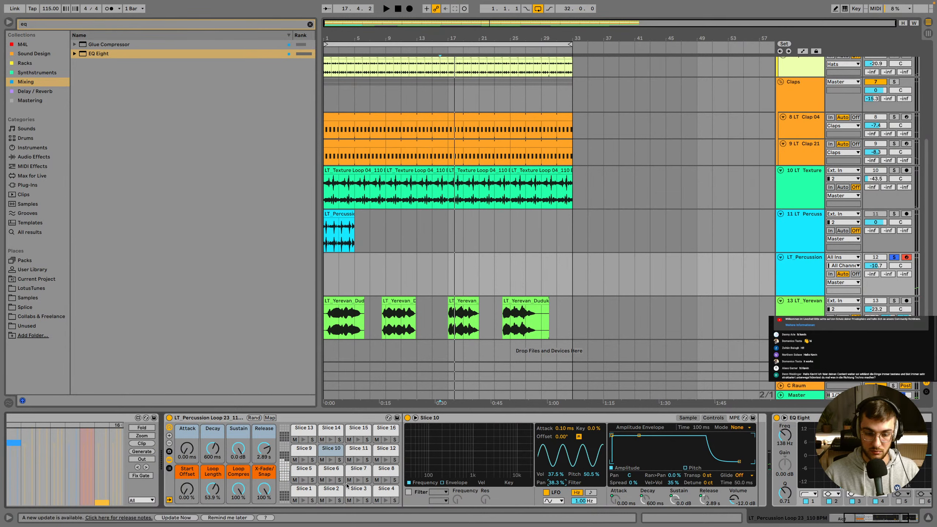
# Unsolo the sliced percussion track and play it in the full mix from bar 1
pyautogui.press('space')
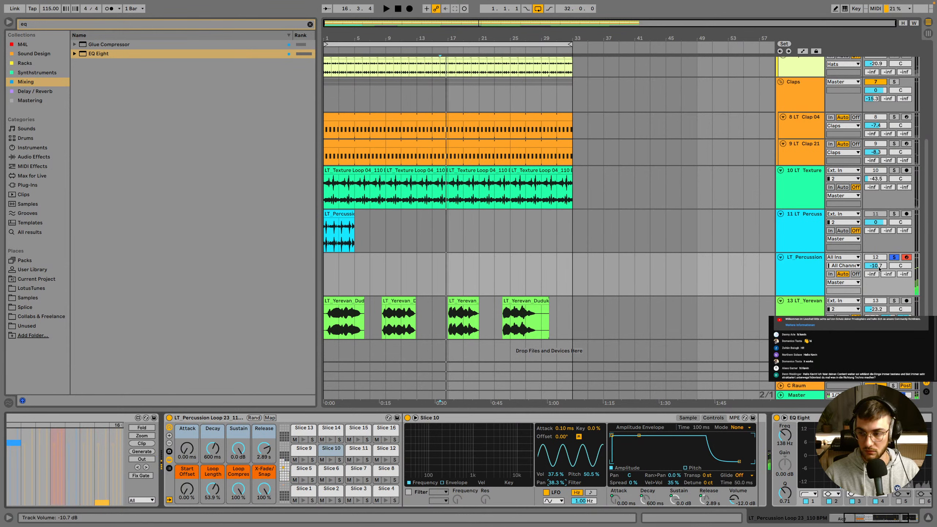
pyautogui.click(894, 257)
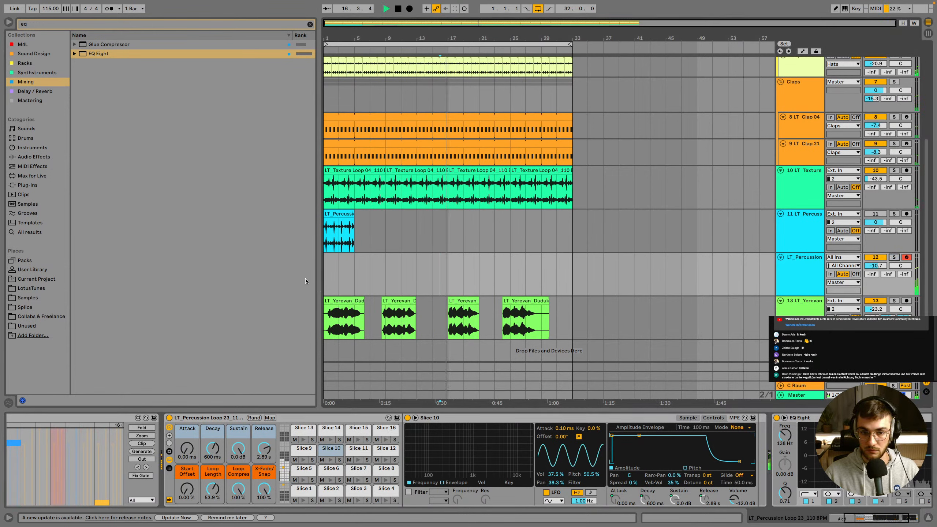
pyautogui.click(325, 270)
pyautogui.press('space')
pyautogui.press('space')
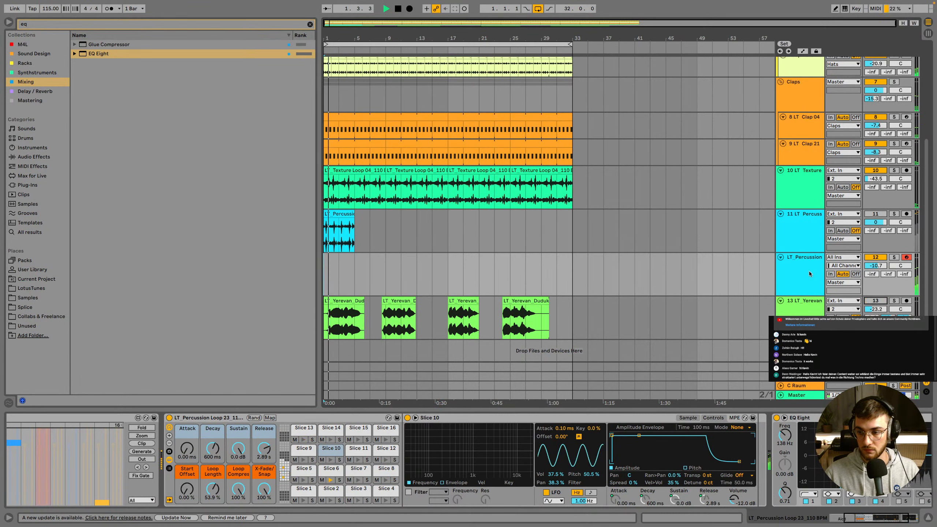
pyautogui.click(796, 258)
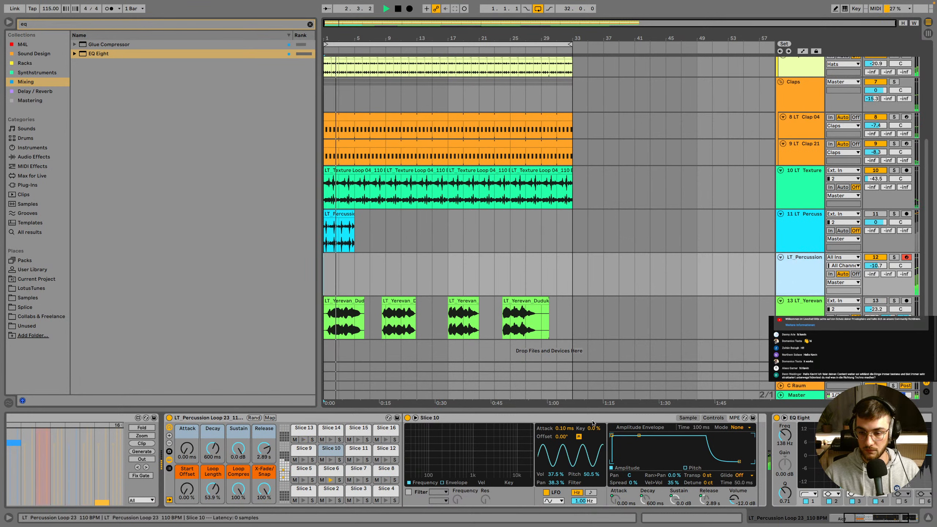
# Lower Slice 6's volume to -17.1 dB and check it during playback
pyautogui.click(327, 473)
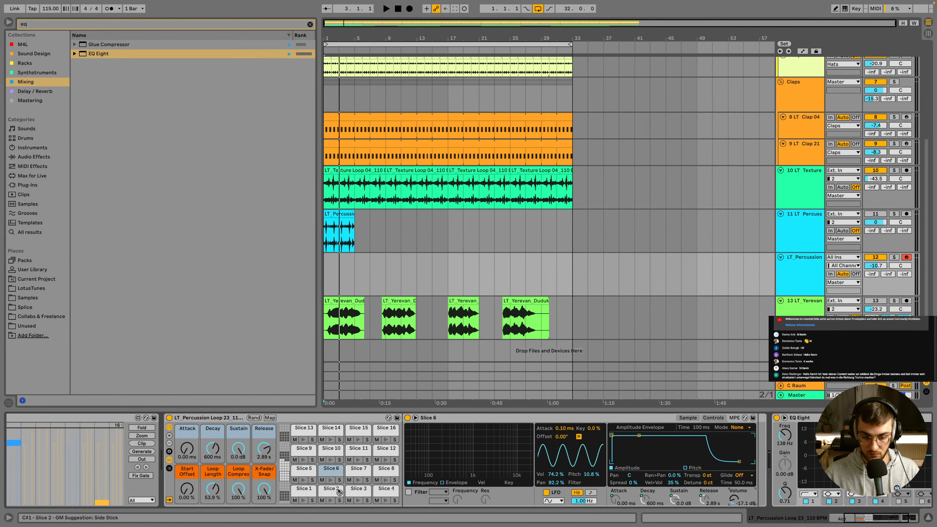
pyautogui.press('space')
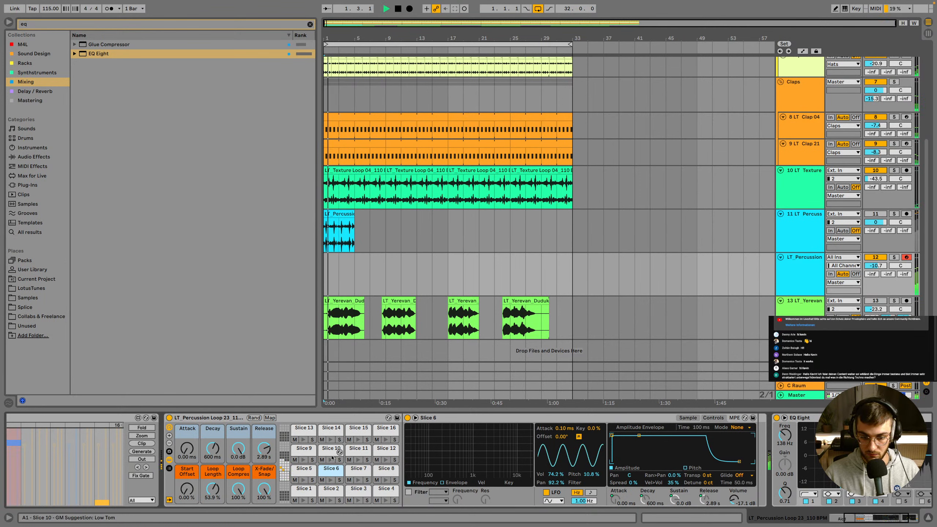
pyautogui.press('space')
# Lower Slice 23's volume to -21.4 dB and enable its LFO with 43 % volume modulation
pyautogui.scroll(4, 330, 483)
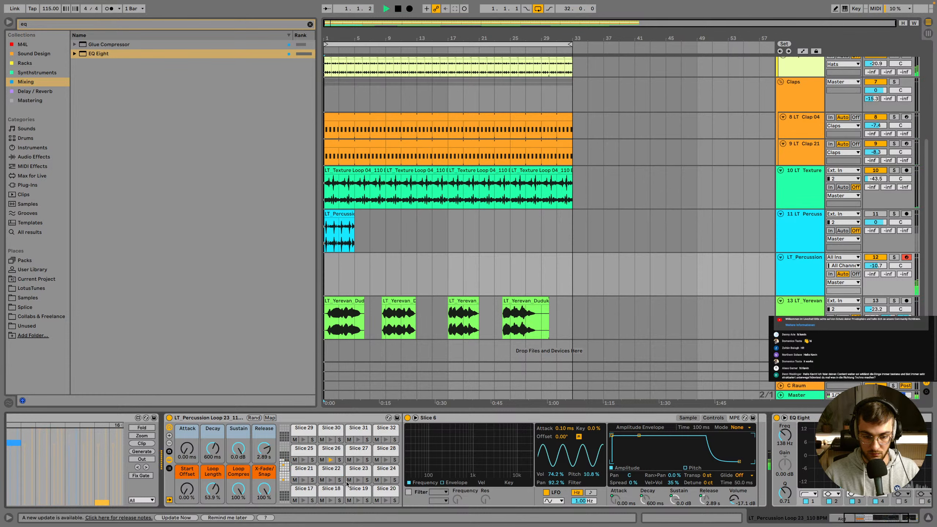
pyautogui.click(330, 459)
pyautogui.click(354, 470)
pyautogui.press('space')
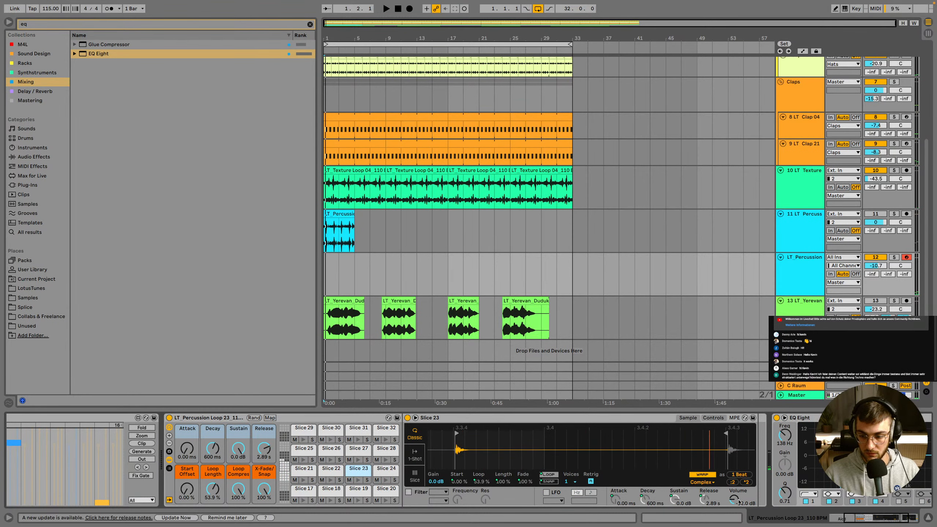
pyautogui.click(680, 418)
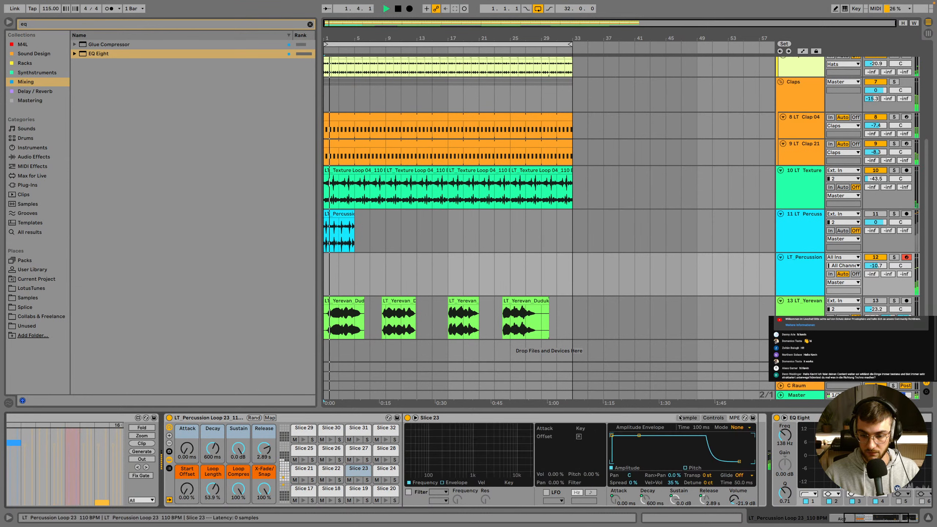
pyautogui.press('space')
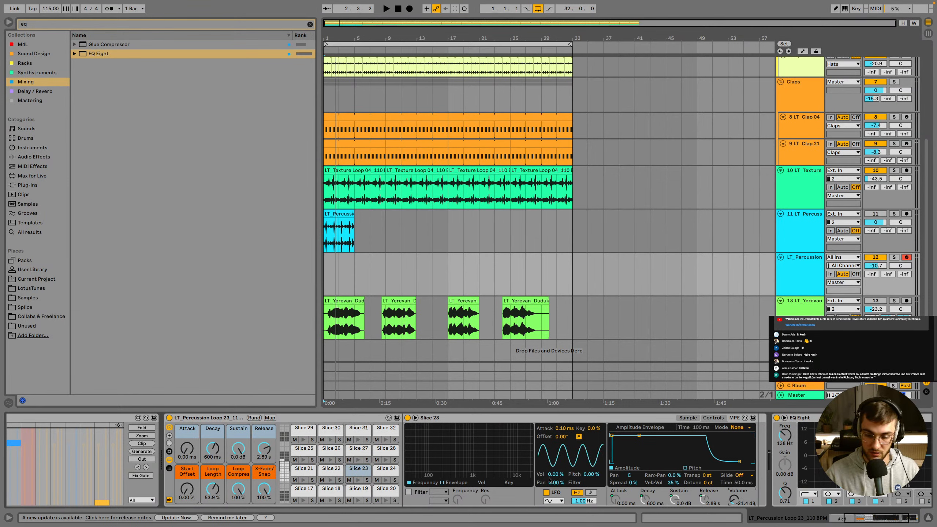
pyautogui.moveTo(553, 476); pyautogui.dragTo(553, 462)
pyautogui.press('space')
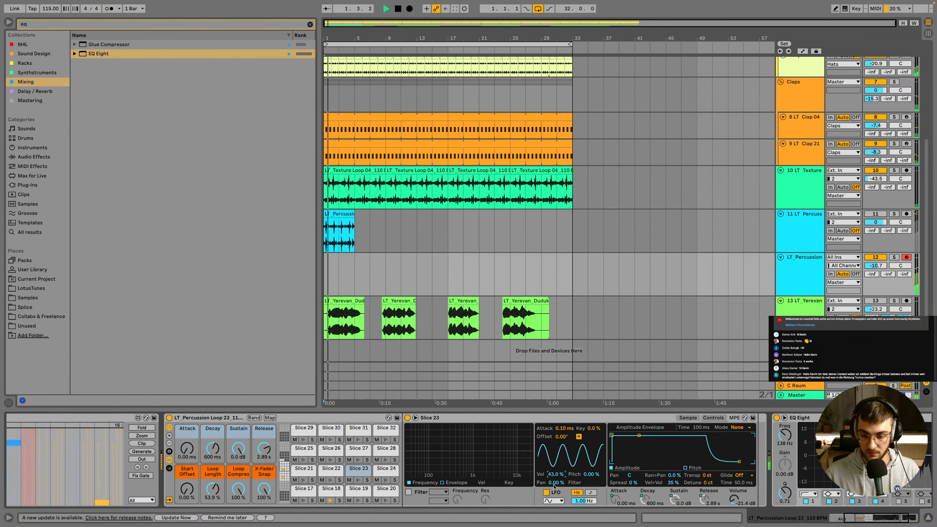
pyautogui.press('space')
# Play the mix from bar 1 with the Aicd pattern in view and save the set
pyautogui.hscroll(-10, 634, 486)
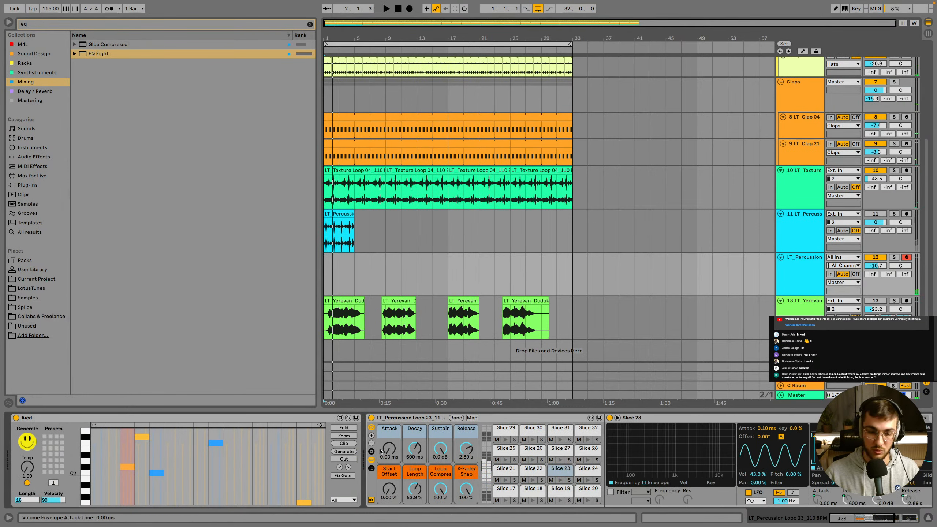
pyautogui.click(292, 419)
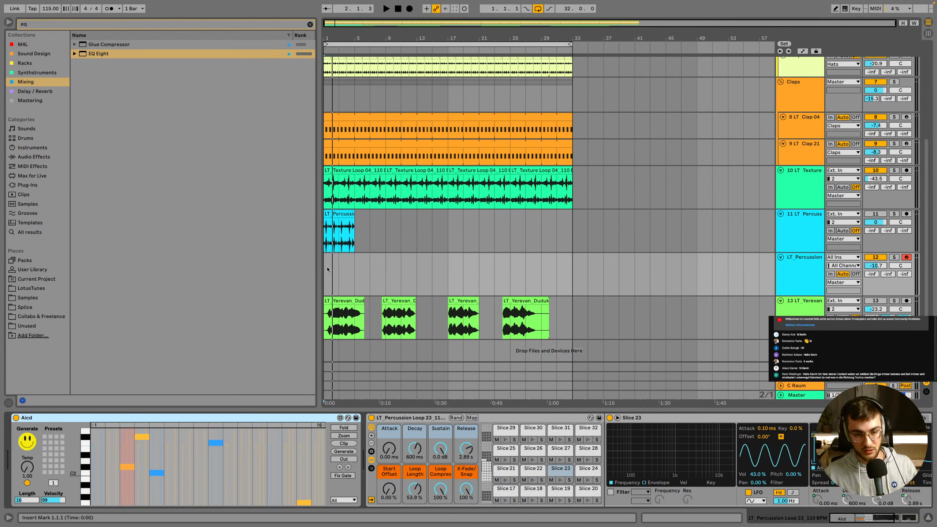
pyautogui.press('space')
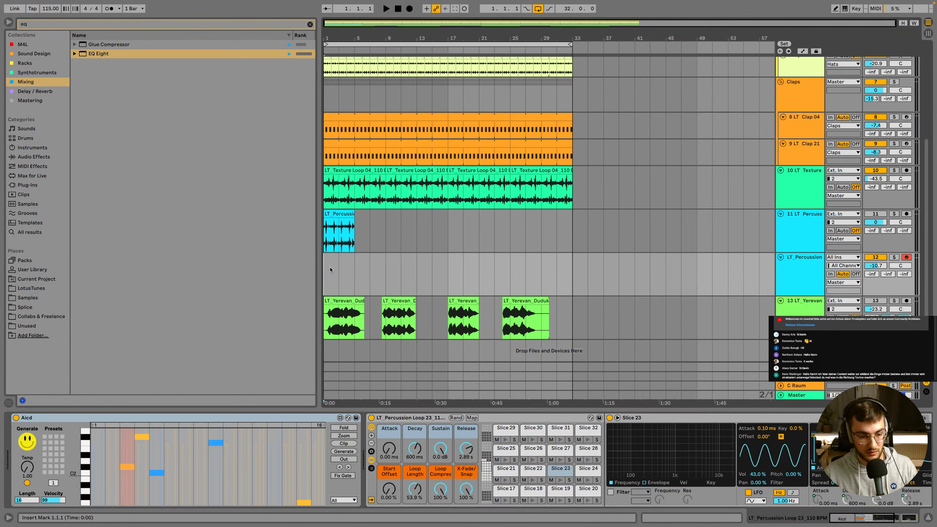
pyautogui.press('space')
pyautogui.hotkey('ctrl', 's')
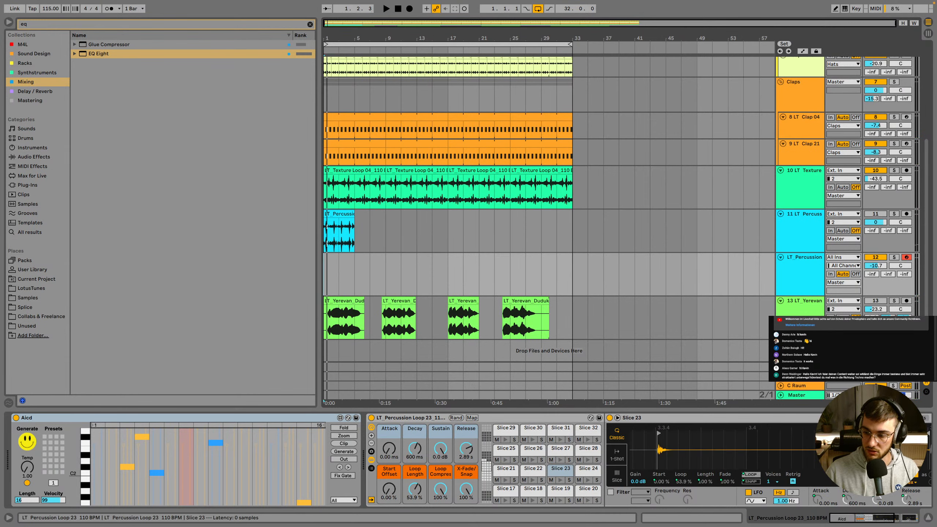
# Lower the sliced percussion track's volume to -13.4 dB while the mix plays
pyautogui.click(881, 519)
pyautogui.moveTo(881, 519); pyautogui.dragTo(856, 519)
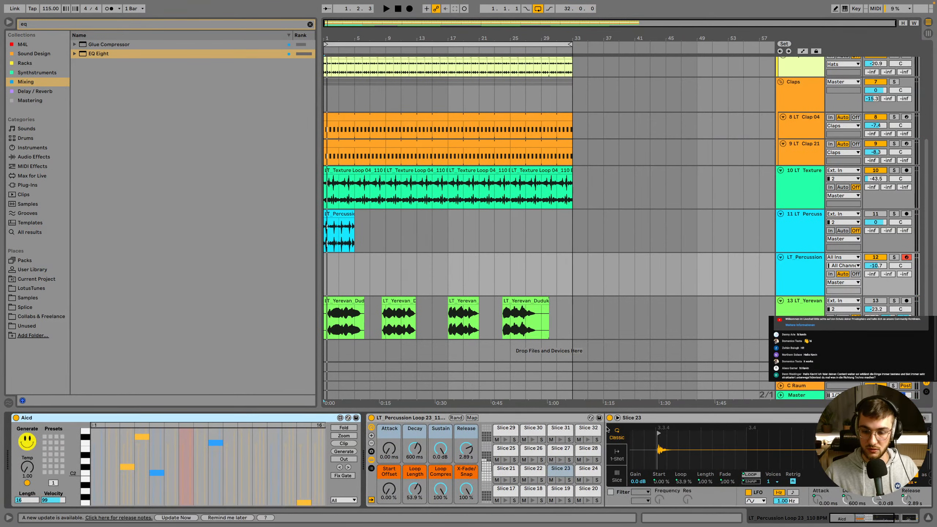
pyautogui.press('space')
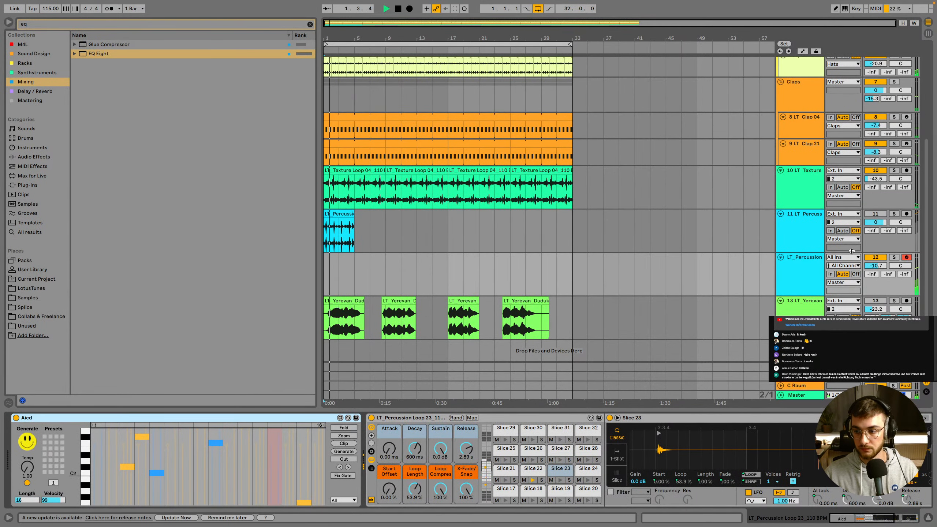
pyautogui.moveTo(870, 266); pyautogui.dragTo(867, 268)
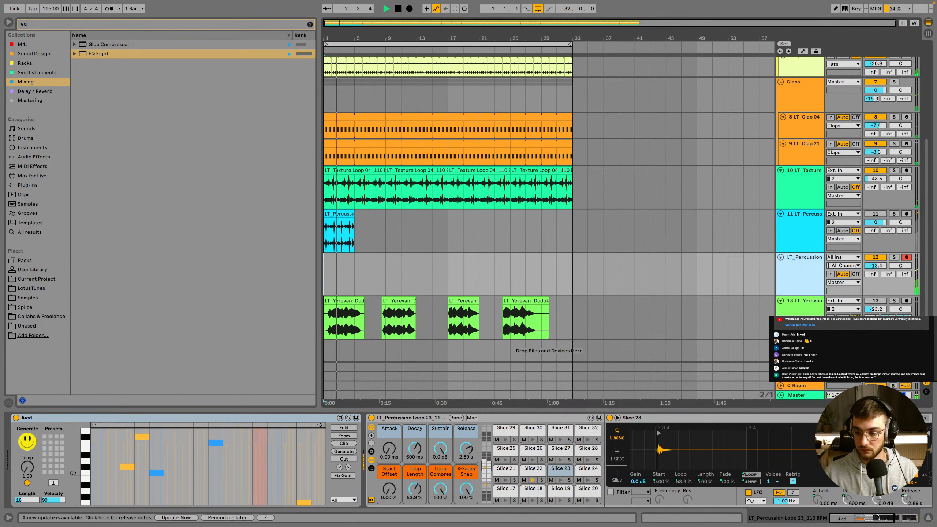
# Lower Slice 6's volume to -26.3 dB while playing the pattern
pyautogui.scroll(-4, 501, 473)
pyautogui.click(531, 472)
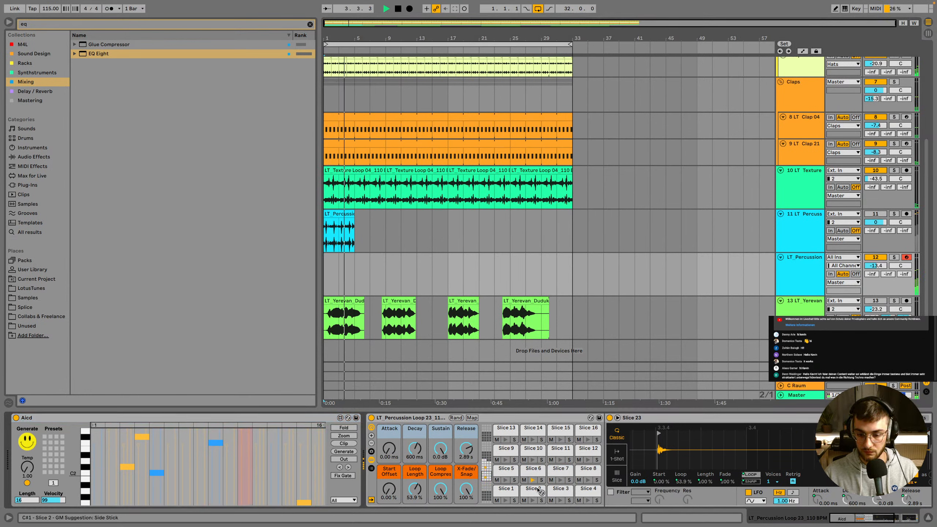
pyautogui.press('space')
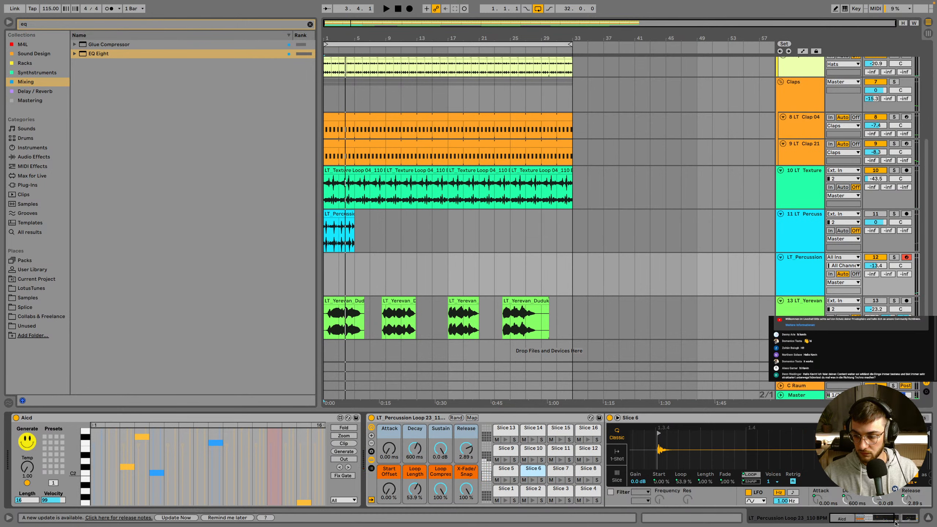
pyautogui.click(896, 521)
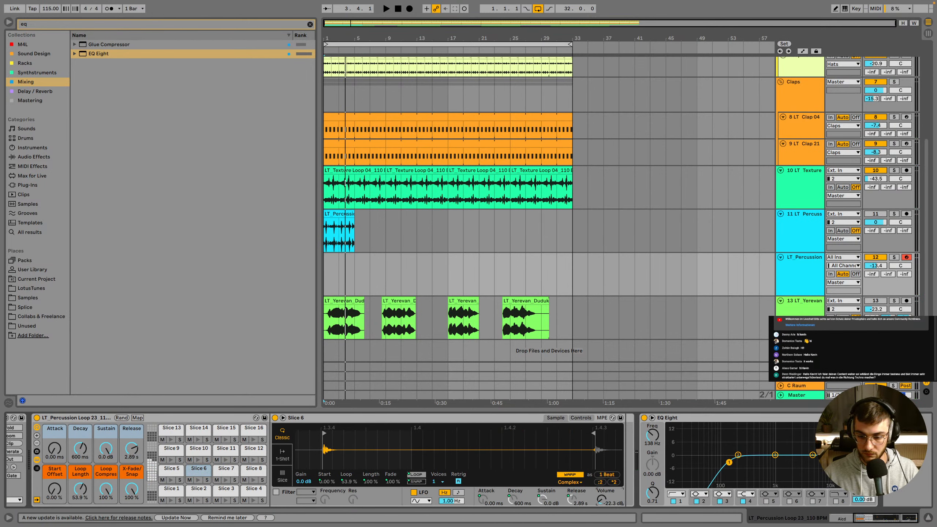
pyautogui.press('space')
pyautogui.click(885, 523)
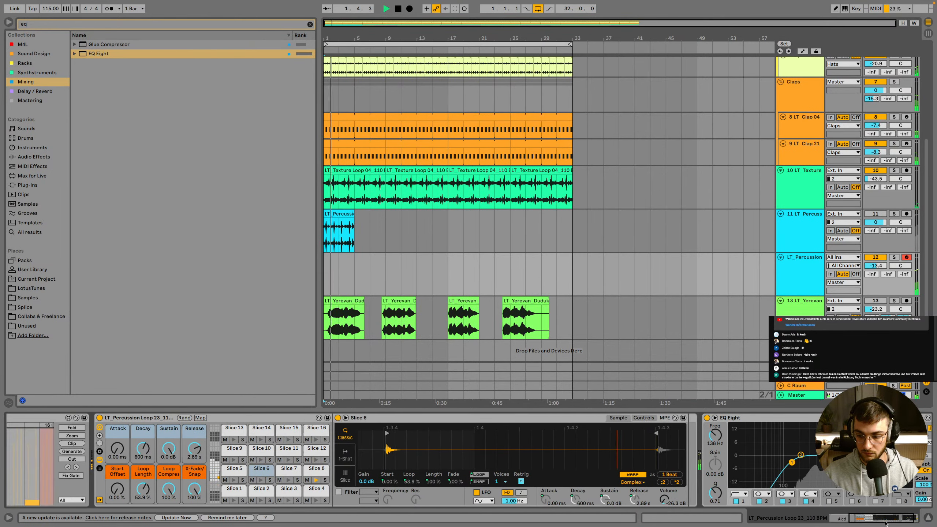
pyautogui.moveTo(886, 522); pyautogui.dragTo(863, 522)
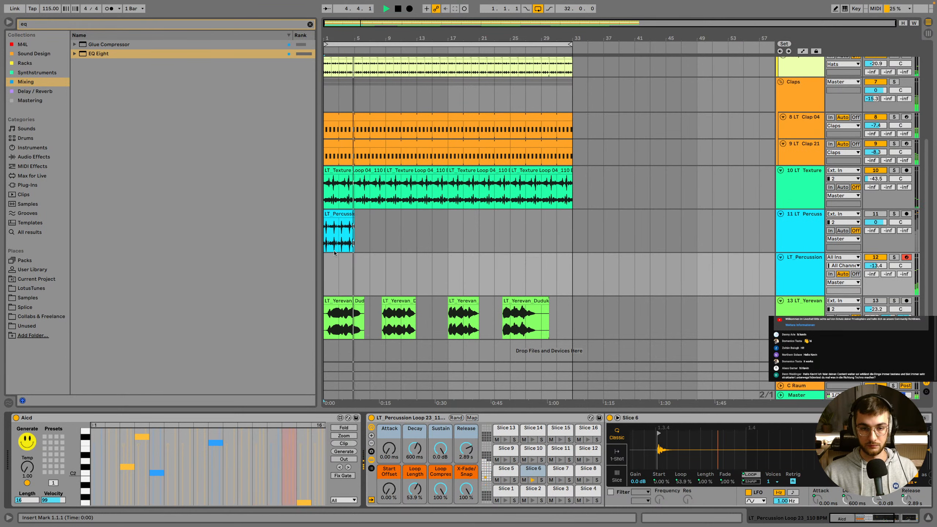
# Compare the original percussion loop with the sliced version, then delete the original loop's track
pyautogui.click(801, 220)
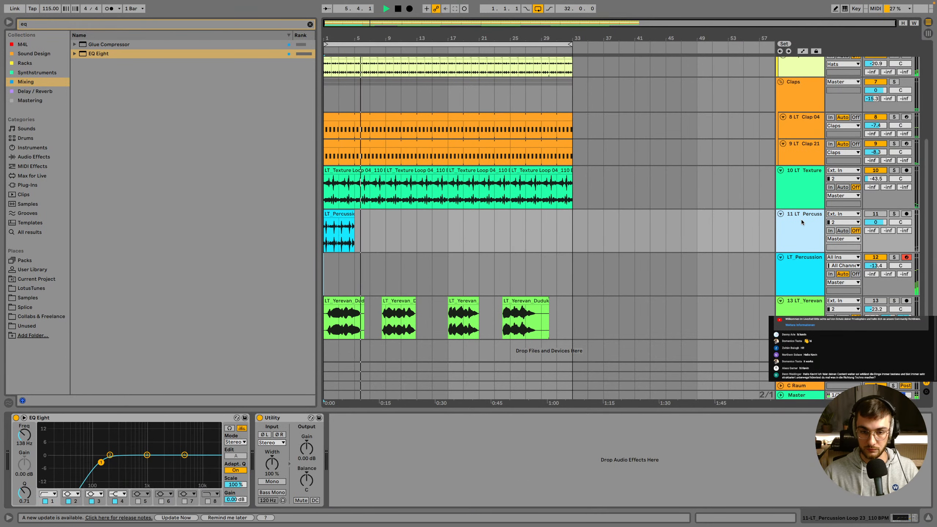
pyautogui.click(875, 214)
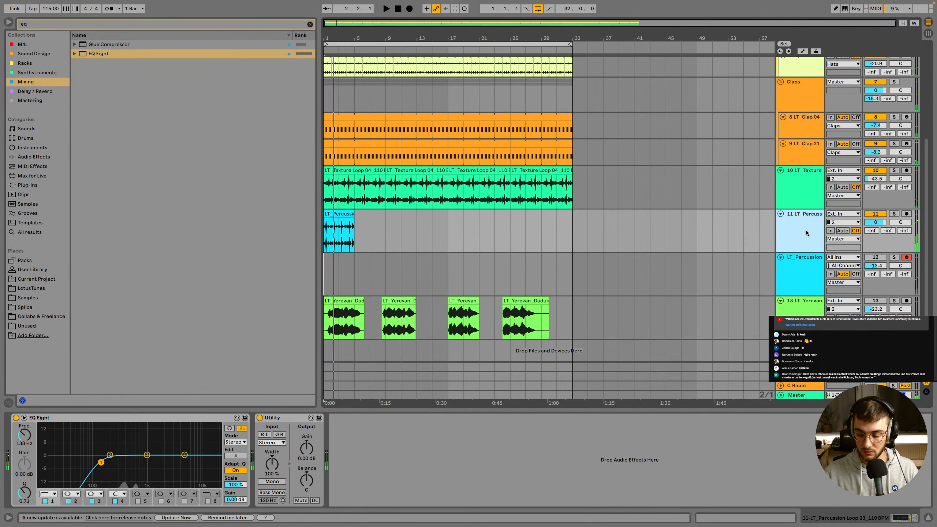
pyautogui.press('Delete')
pyautogui.rightClick(519, 214)
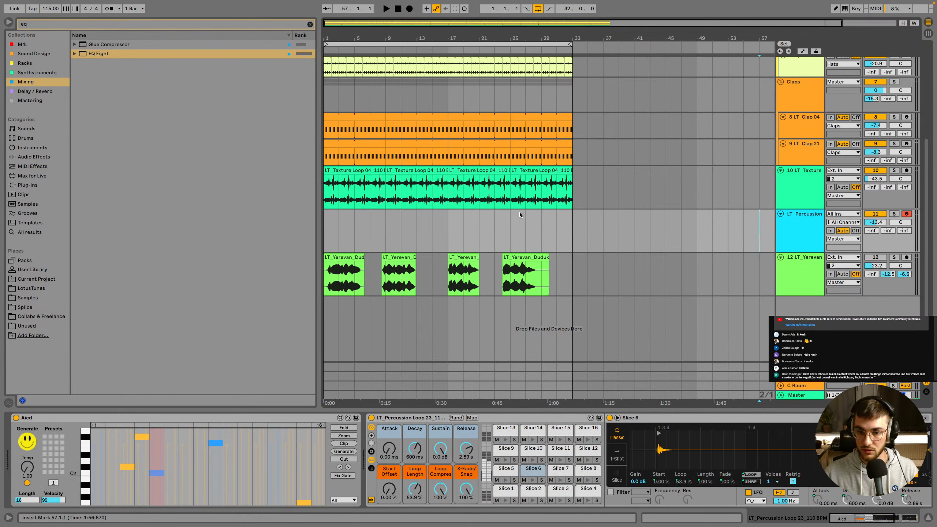
# Play the arrangement from bar 1, unmute the Yerevan duduk track, and review its devices alongside the sliced percussion track's
pyautogui.click(531, 289)
pyautogui.click(348, 232)
pyautogui.press('space')
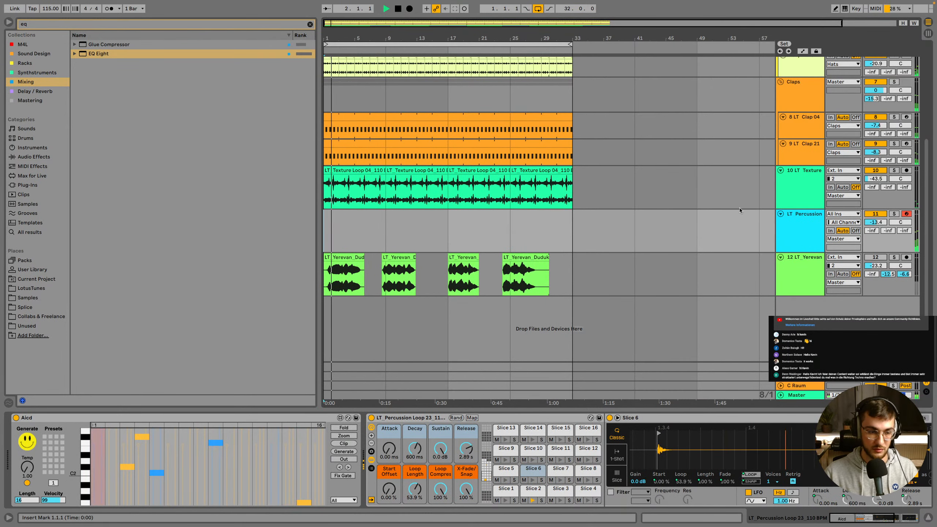
pyautogui.press('super+f')
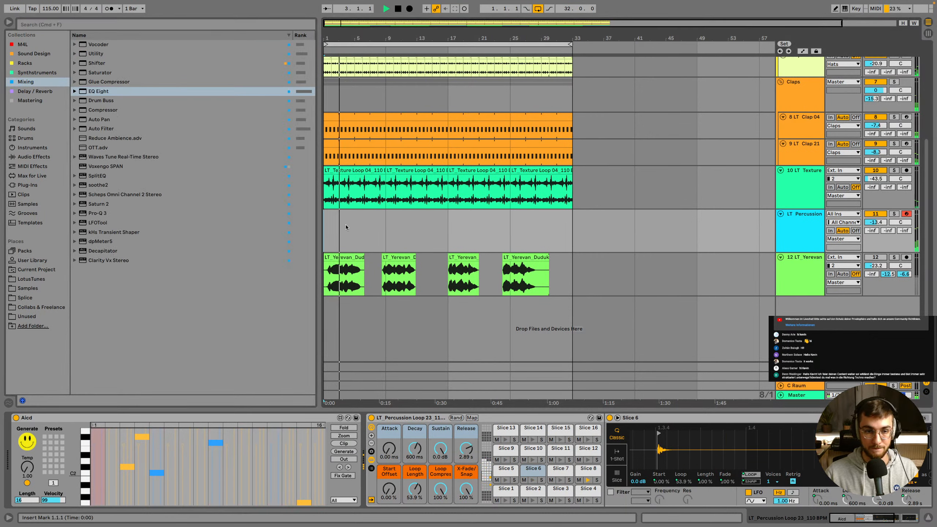
pyautogui.click(792, 233)
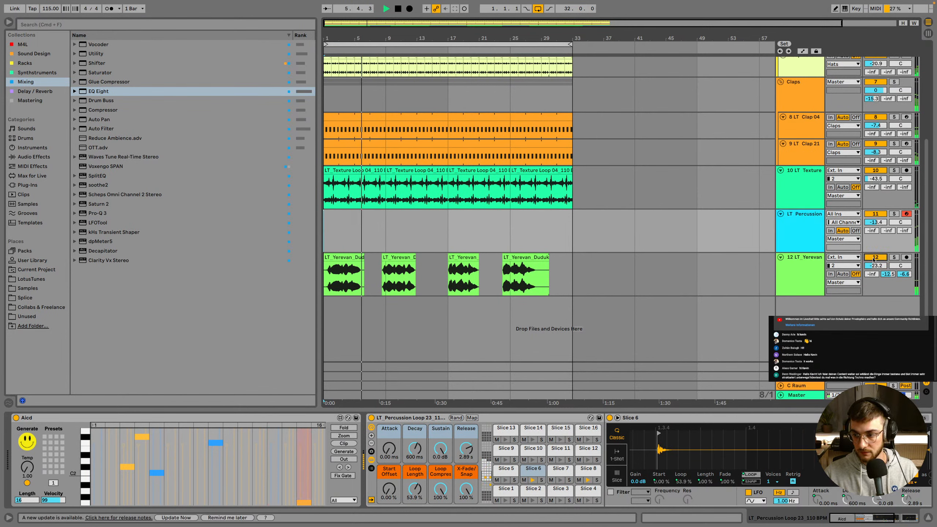
pyautogui.click(863, 263)
pyautogui.click(382, 276)
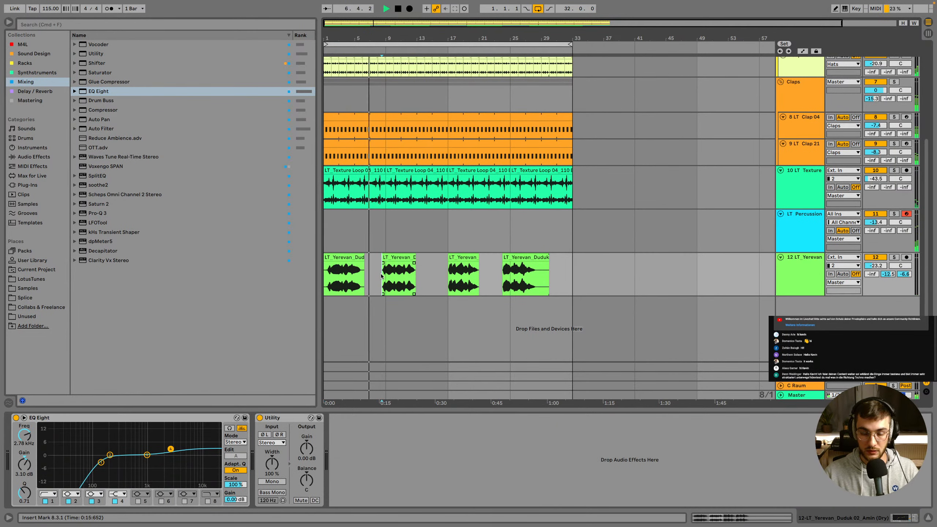
pyautogui.click(797, 220)
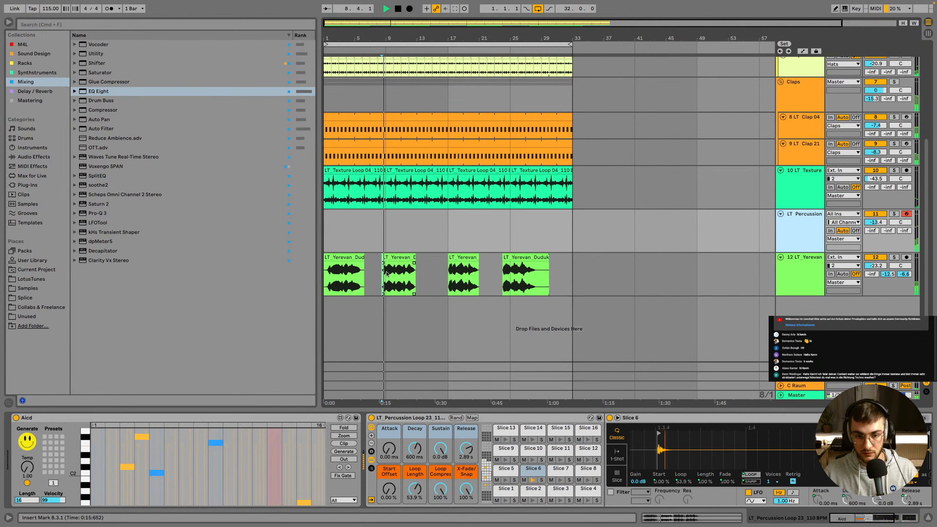
pyautogui.click(391, 259)
# Insert a new MIDI track below the sliced percussion track and enlarge its height
pyautogui.click(448, 236)
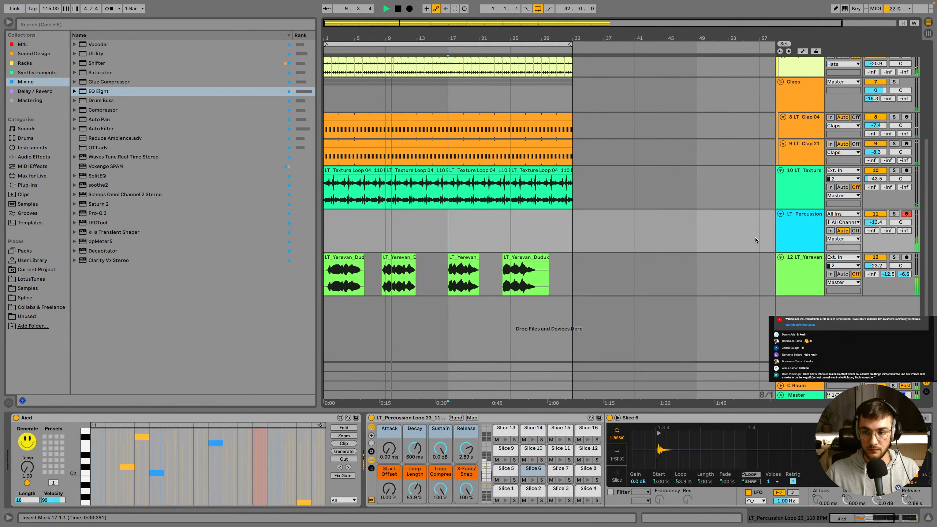
pyautogui.press('super+shift+t')
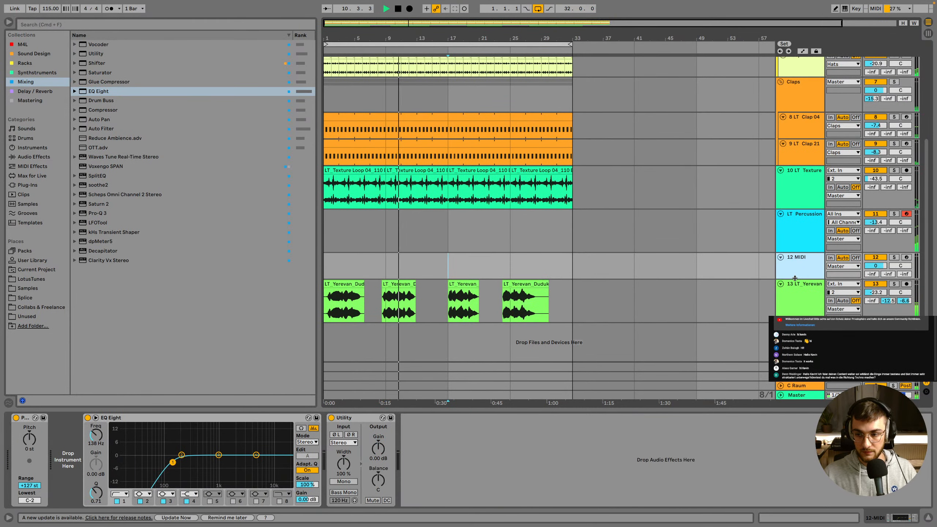
pyautogui.moveTo(796, 278); pyautogui.dragTo(795, 295)
# Browse the Downtempo Organica drum samples, preview Tom Groove 02, and audition the one-shots Tom 03 E and Tom 04 B
pyautogui.click(34, 280)
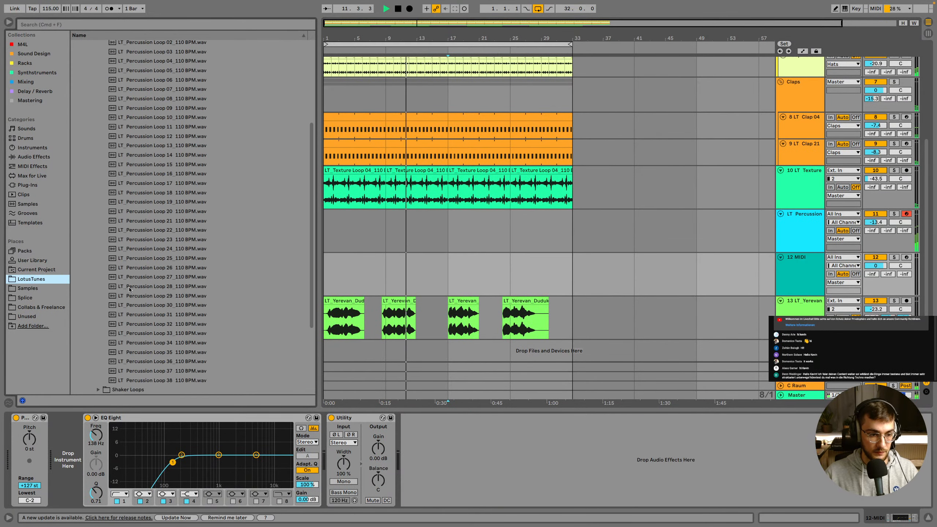
pyautogui.scroll(5, 87, 119)
pyautogui.click(97, 148)
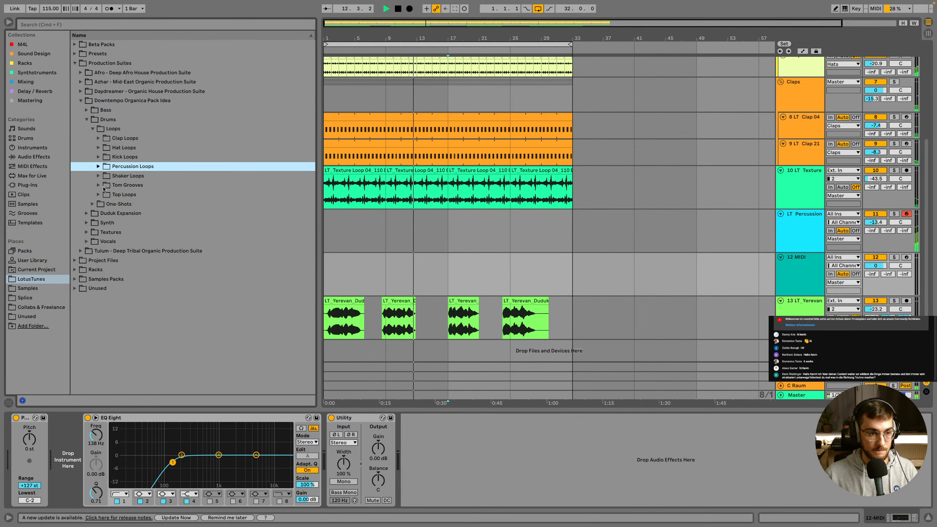
pyautogui.click(99, 185)
pyautogui.click(121, 204)
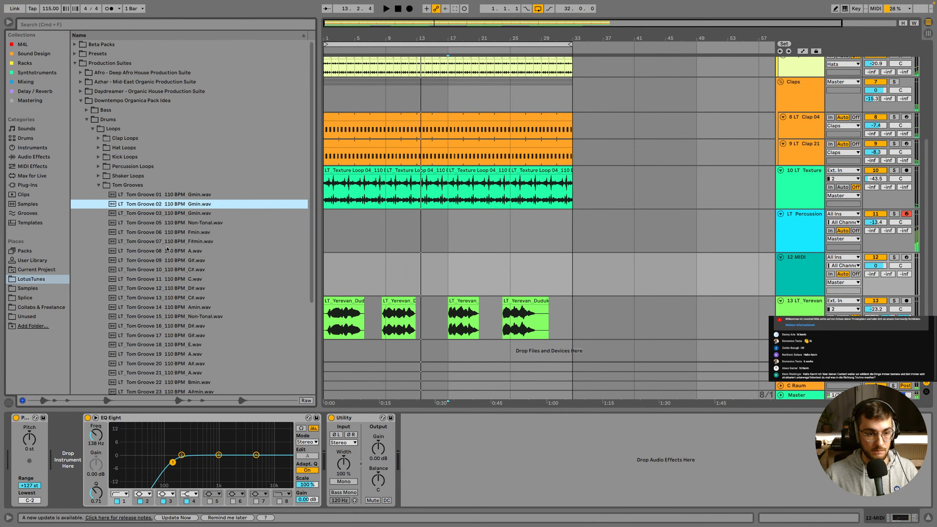
pyautogui.click(99, 185)
pyautogui.click(93, 205)
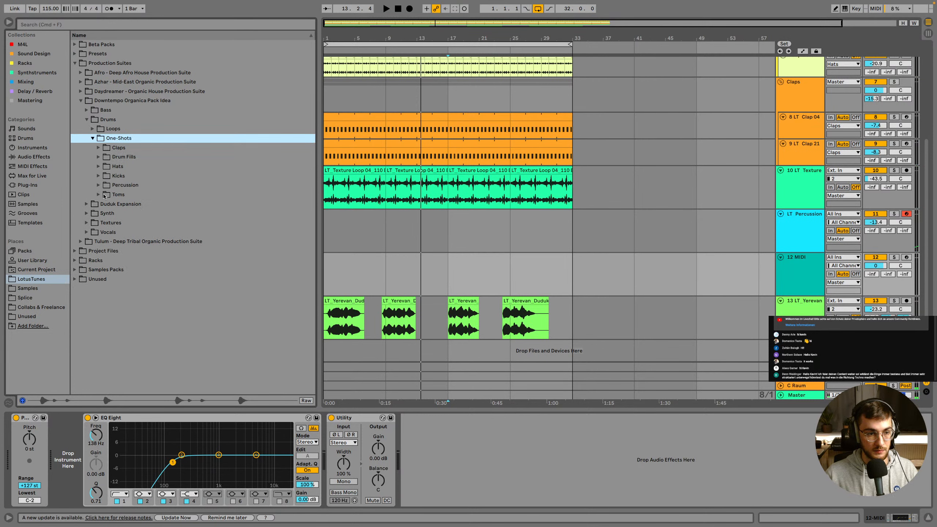
pyautogui.click(105, 195)
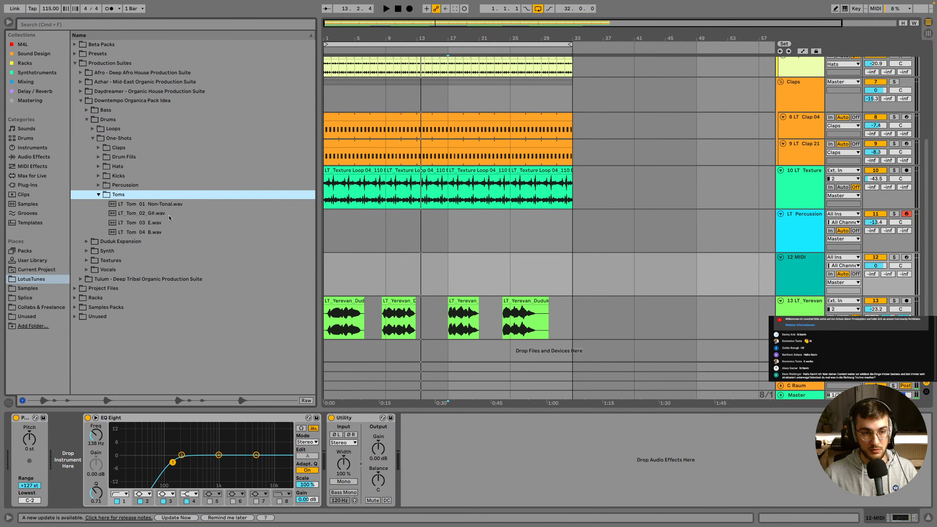
pyautogui.click(158, 225)
pyautogui.click(155, 229)
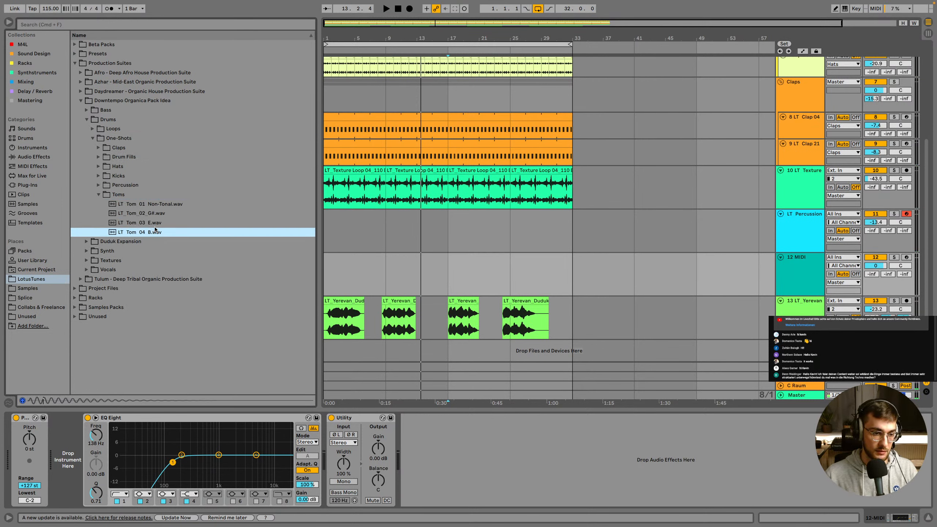
# Lower the new MIDI track's volume to -5.1 dB and load the LT Tom 03 E sample as its instrument
pyautogui.click(815, 275)
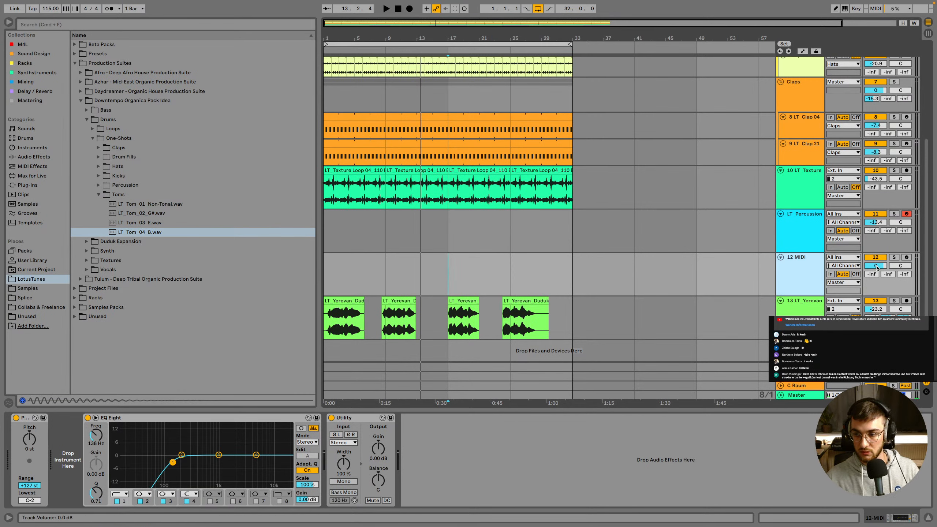
pyautogui.moveTo(877, 267); pyautogui.dragTo(877, 281)
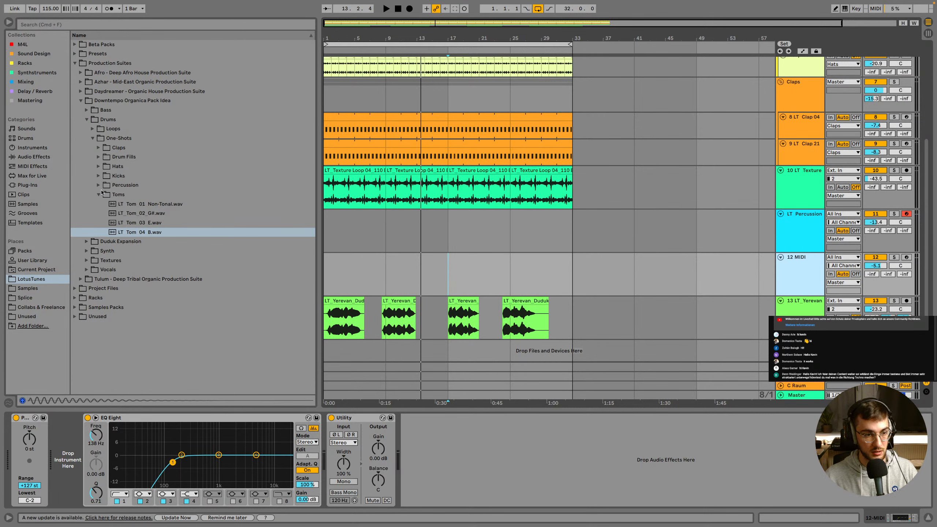
pyautogui.click(133, 214)
pyautogui.click(150, 222)
pyautogui.click(155, 232)
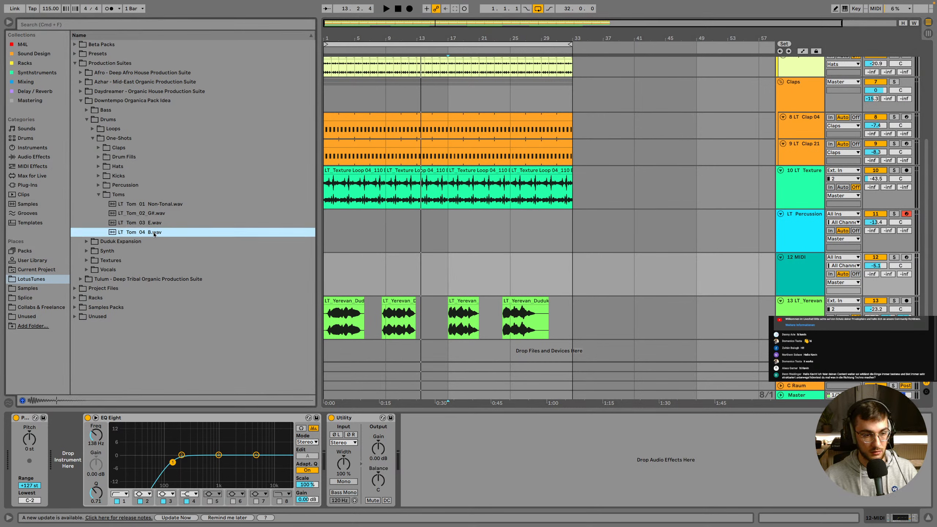
pyautogui.click(150, 222)
pyautogui.moveTo(150, 222); pyautogui.dragTo(343, 269)
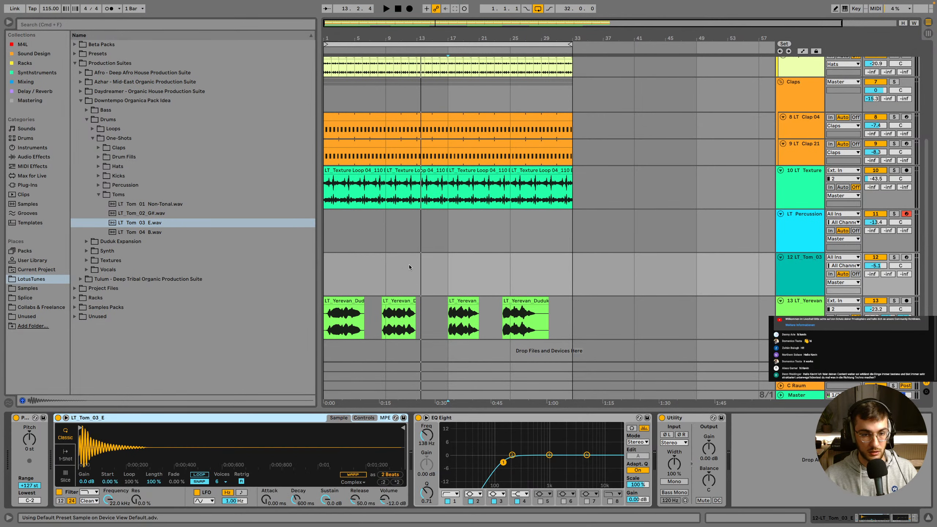
# Create an eight-bar MIDI clip at bar 1 on the tom track
pyautogui.doubleClick(343, 268)
pyautogui.press('space')
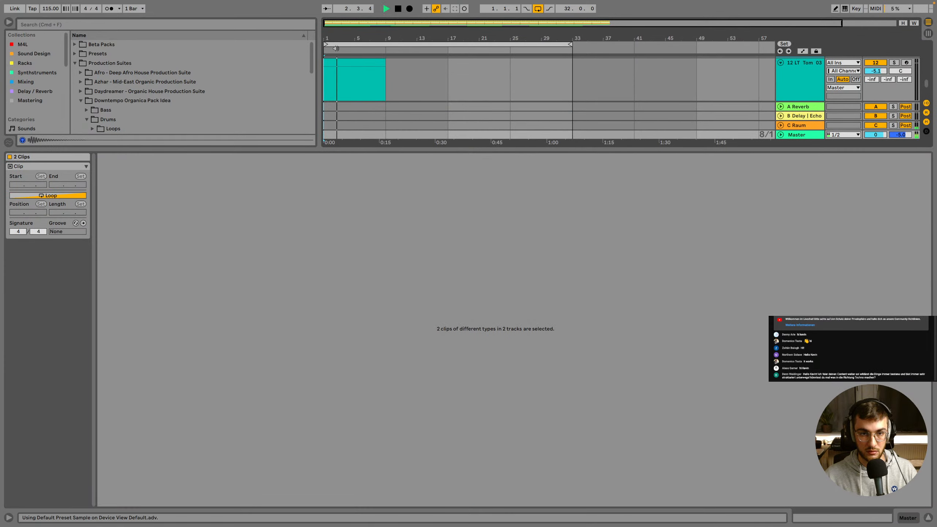
pyautogui.press('space')
pyautogui.hotkey('shift', 'Tab')
pyautogui.click(343, 254)
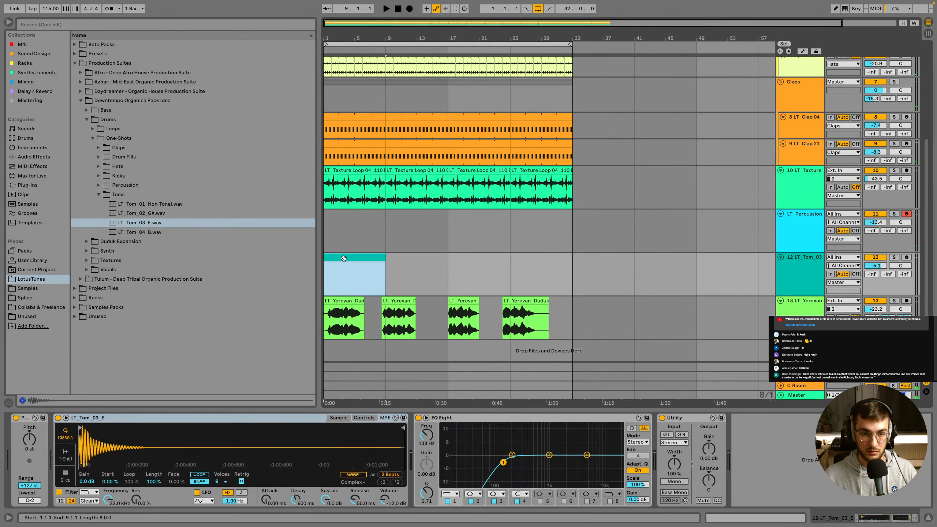
# Set the tom clip's note grid to 1/8 and place an E2 note at 1.2.3
pyautogui.hotkey('shift', 'Tab')
pyautogui.rightClick(273, 316)
pyautogui.click(313, 447)
pyautogui.doubleClick(201, 404)
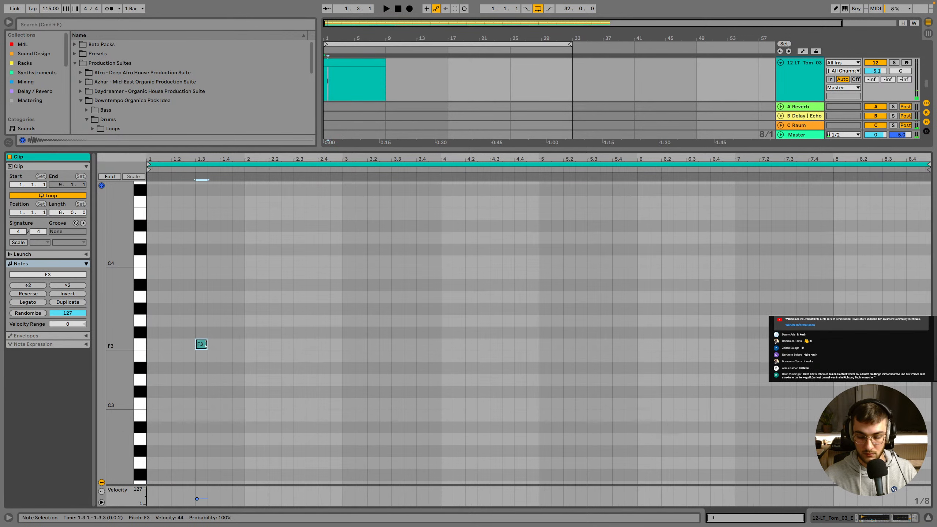
pyautogui.press('Down')
pyautogui.hotkey('shift', 'Down')
pyautogui.press('Left')
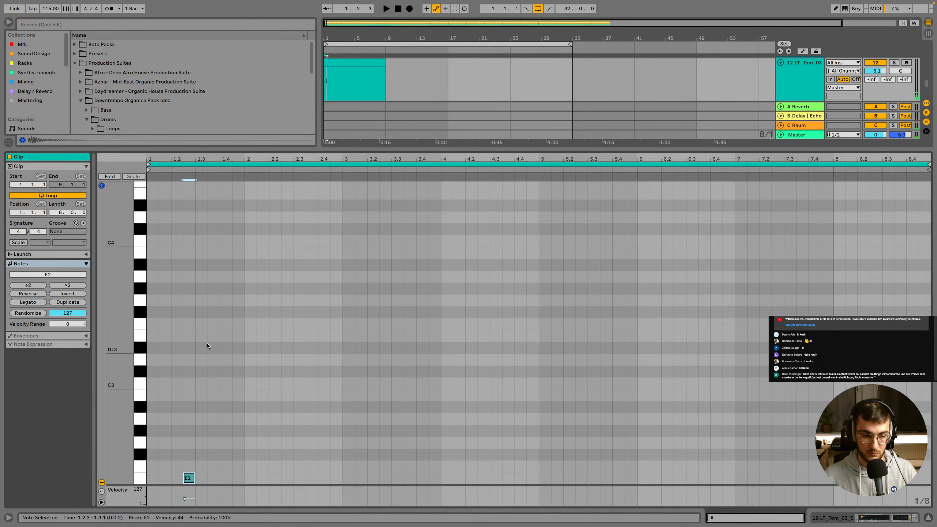
pyautogui.hotkey('shift', 'Down')
pyautogui.hotkey('shift', 'Tab')
# Disable the tom track's EQ Eight and lower the track's volume to -7.3 dB while playing the mix
pyautogui.press('space')
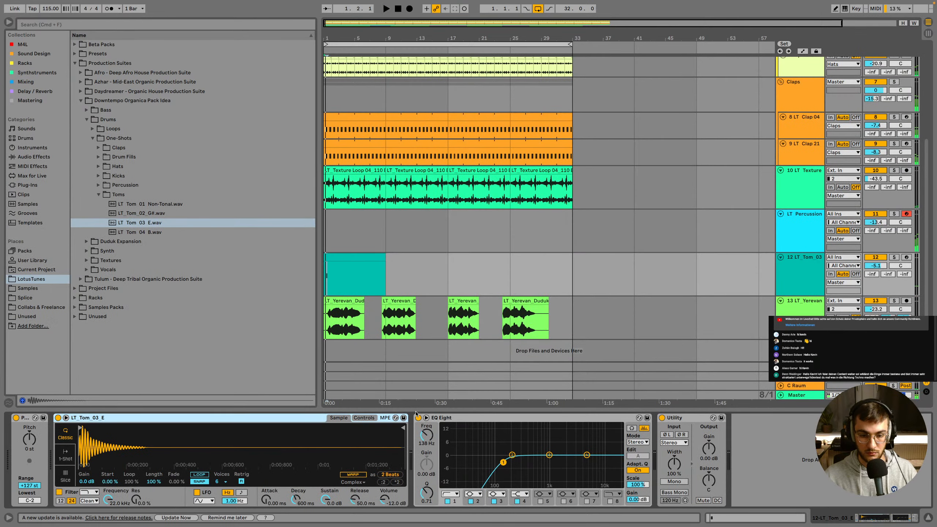
pyautogui.click(419, 418)
pyautogui.press('space')
pyautogui.press('space')
pyautogui.click(384, 266)
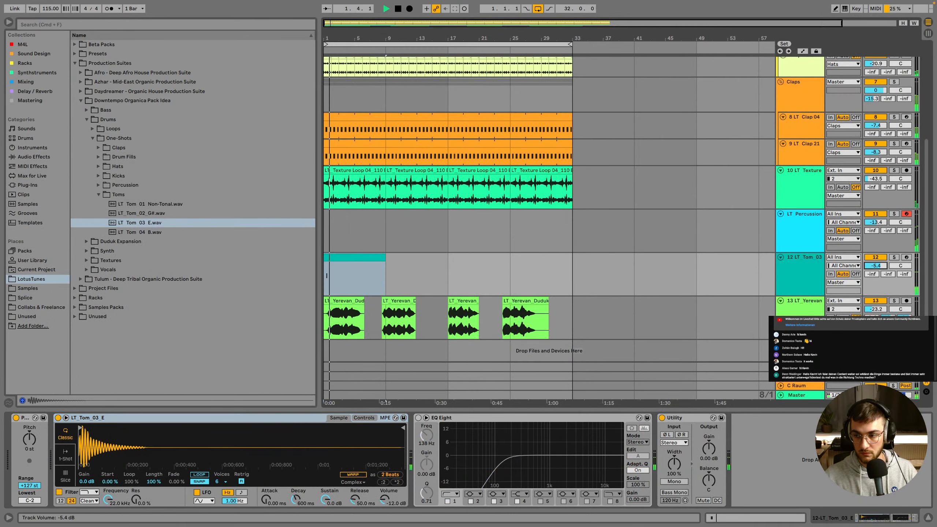
pyautogui.press('space')
# Open the tom clip and try the note at different pitches, including D#3, A3 and G#2
pyautogui.doubleClick(334, 258)
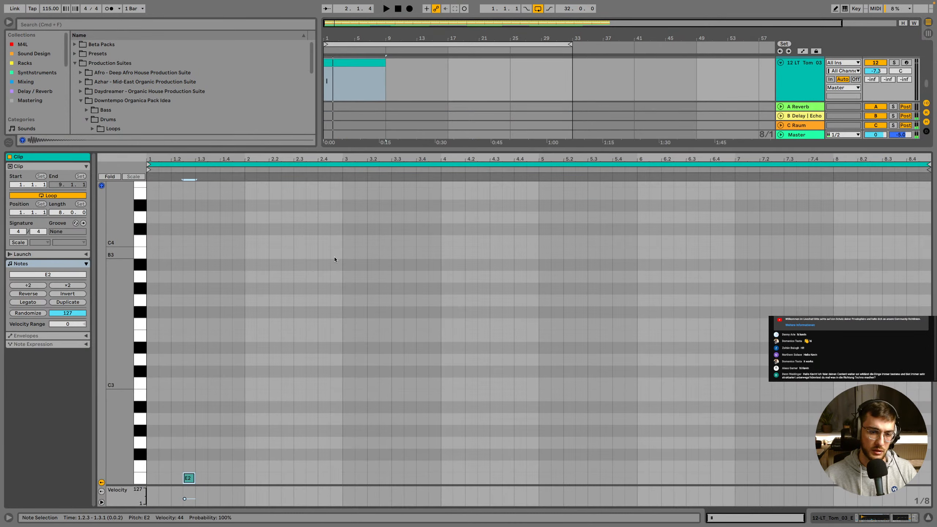
pyautogui.click(334, 258)
pyautogui.scroll(-3, 229, 377)
pyautogui.press('super+a')
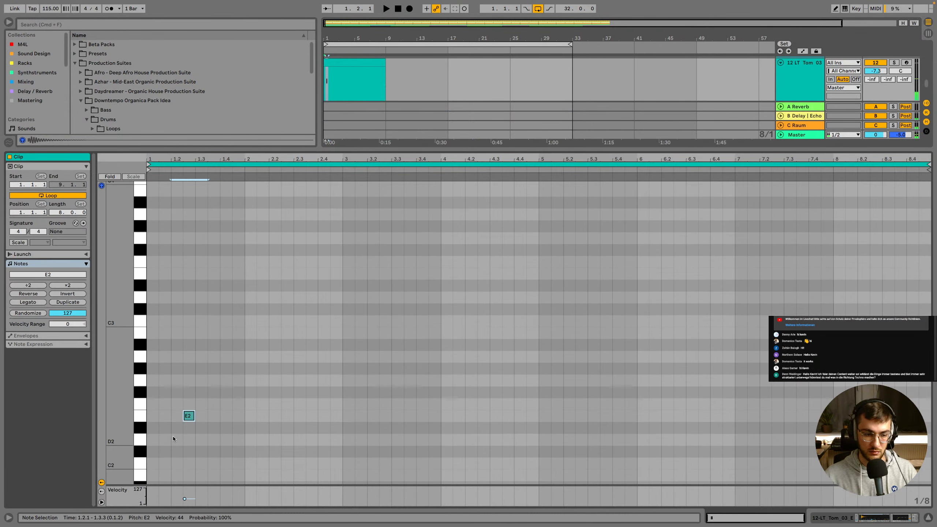
pyautogui.press('Down')
pyautogui.press('Down')
pyautogui.press('Down')
pyautogui.press('Up')
pyautogui.hotkey('shift', 'Up')
pyautogui.press('Up')
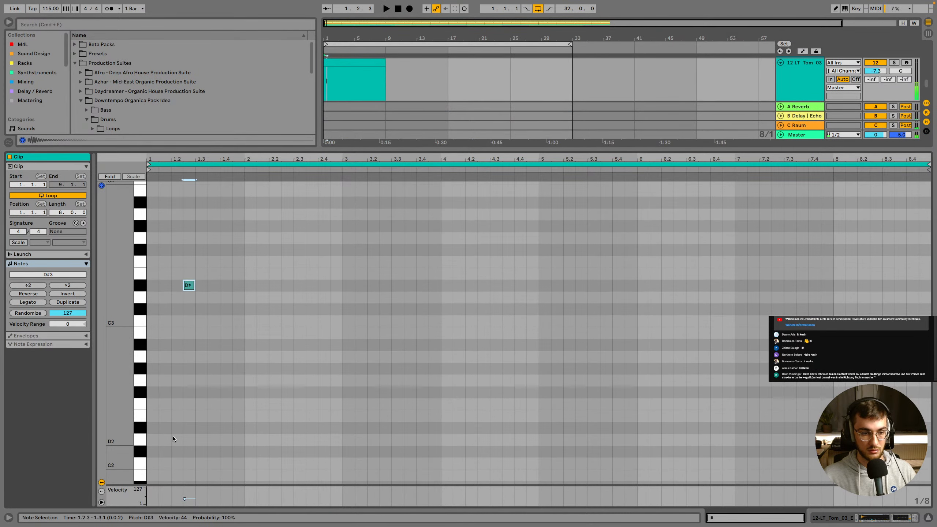
pyautogui.press('Up')
pyautogui.press('Up')
pyautogui.press('Up')
pyautogui.press('Up')
pyautogui.press('Up')
pyautogui.press('Up')
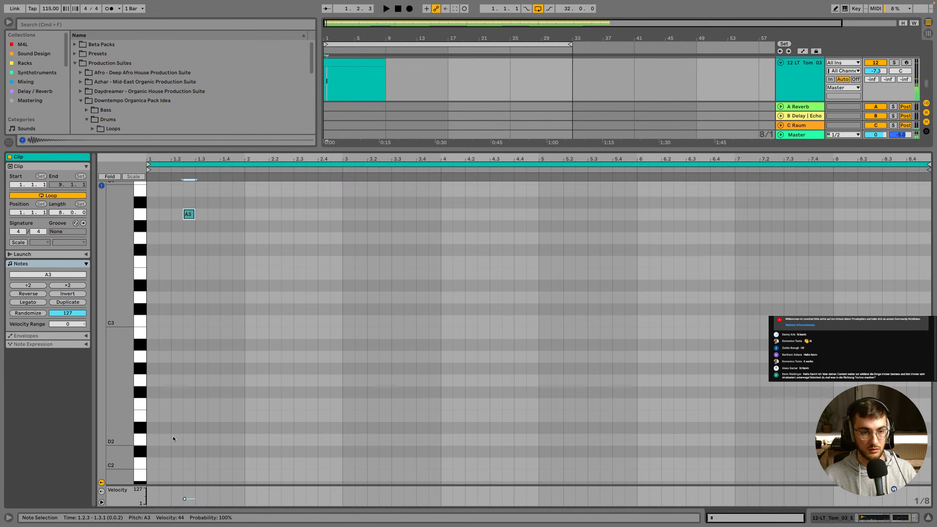
pyautogui.press('Up')
pyautogui.press('Down')
pyautogui.press('Down')
pyautogui.hotkey('shift', 'Down')
pyautogui.press('space')
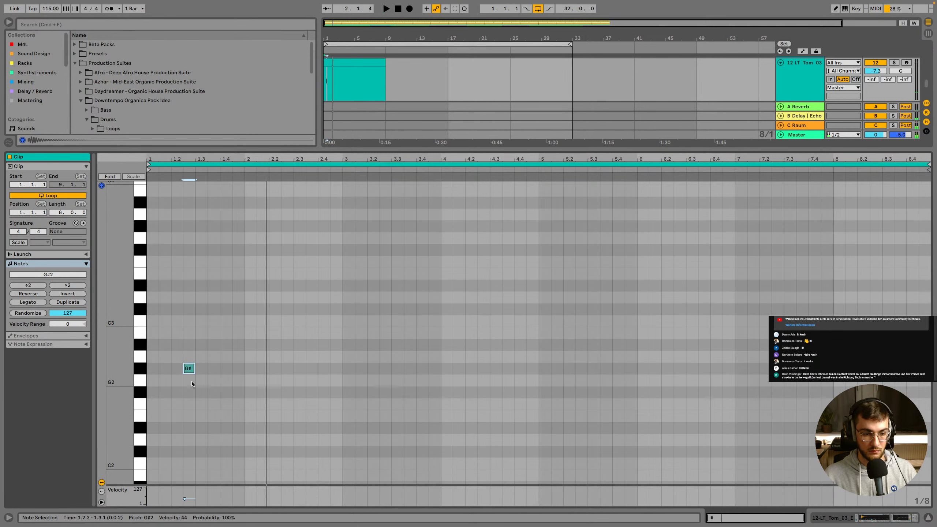
# Transpose the tom note back down to E2 after comparing it with the octave above
pyautogui.press('Down')
pyautogui.press('Down')
pyautogui.press('Down')
pyautogui.press('Down')
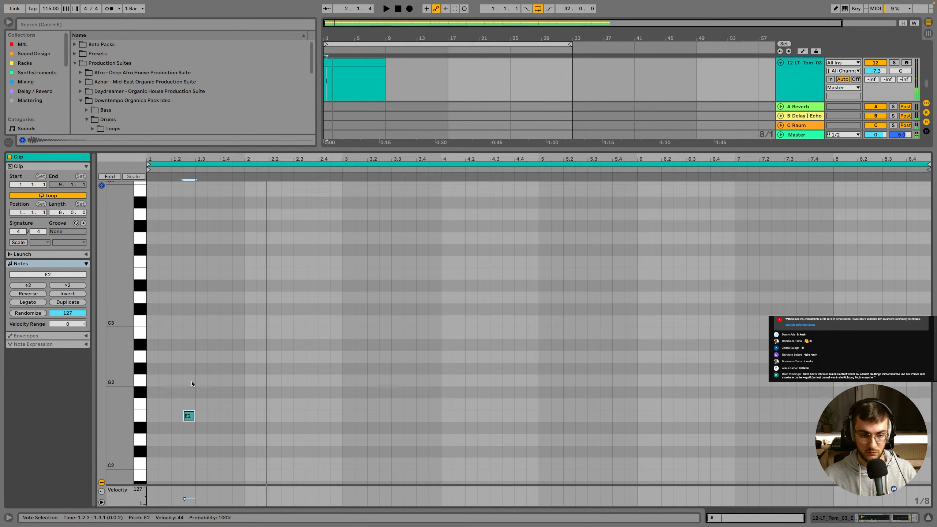
pyautogui.hotkey('shift', 'Up')
pyautogui.hotkey('shift', 'Down')
# Listen to the tom clip and add two more E2 notes in bar 2, at 2.2.3 and 2.3.3
pyautogui.press('space')
pyautogui.scroll(-3, 195, 380)
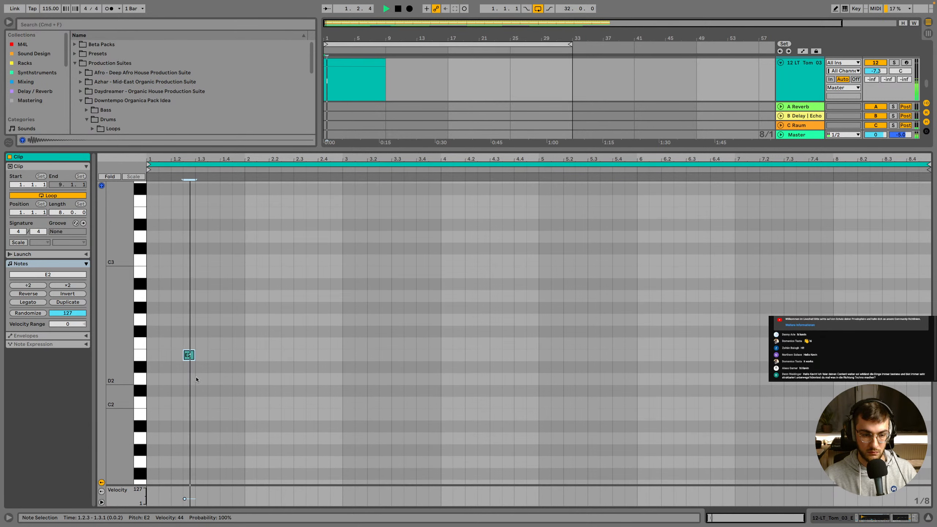
pyautogui.press('space')
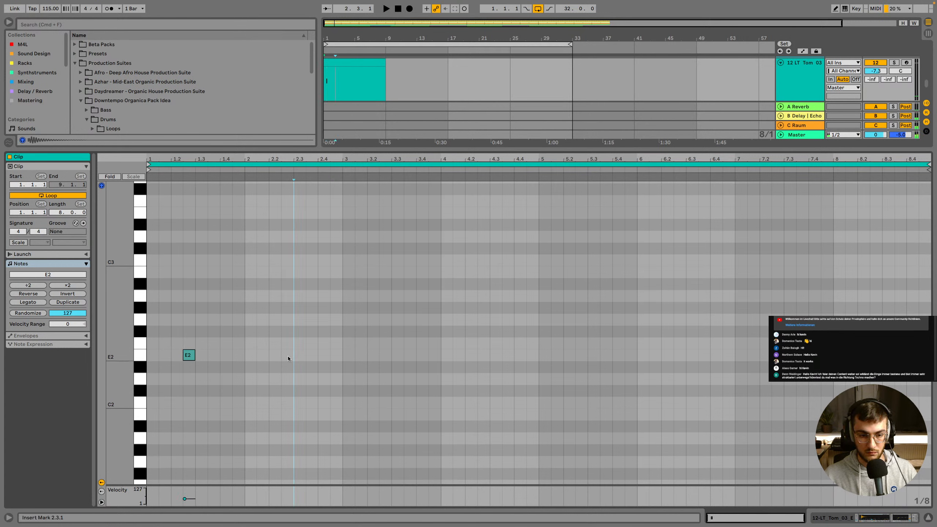
pyautogui.doubleClick(287, 355)
pyautogui.doubleClick(313, 355)
pyautogui.press('space')
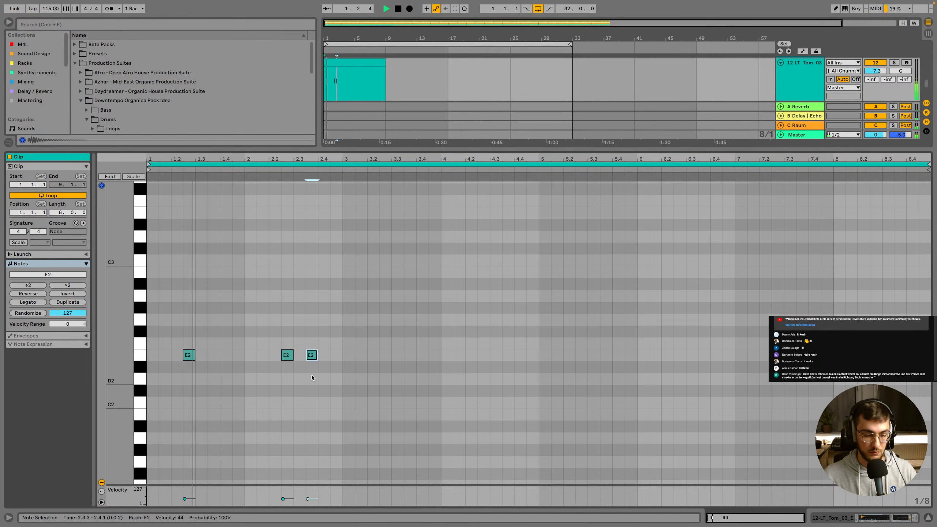
# Set the note grid to 1/16 and duplicate the two-bar tom pattern into bars 3 and 4
pyautogui.rightClick(312, 372)
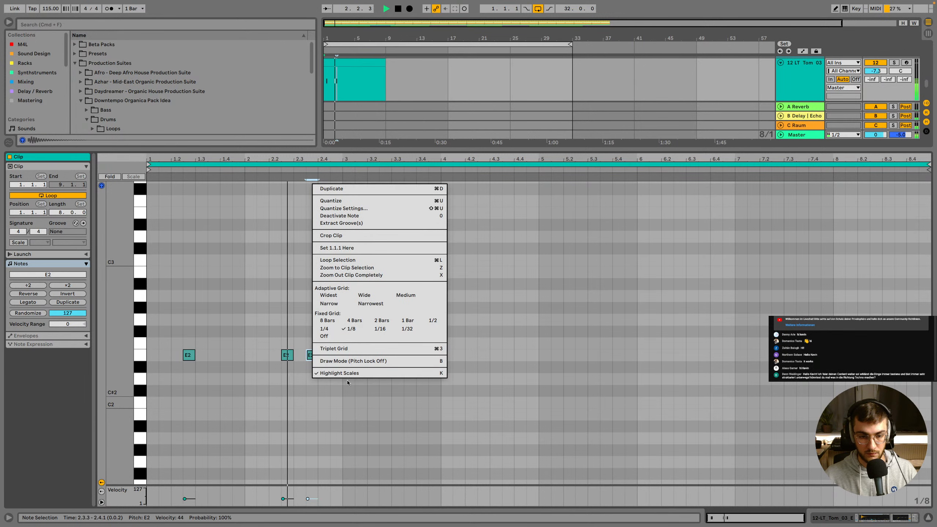
pyautogui.click(380, 328)
pyautogui.press('super+a')
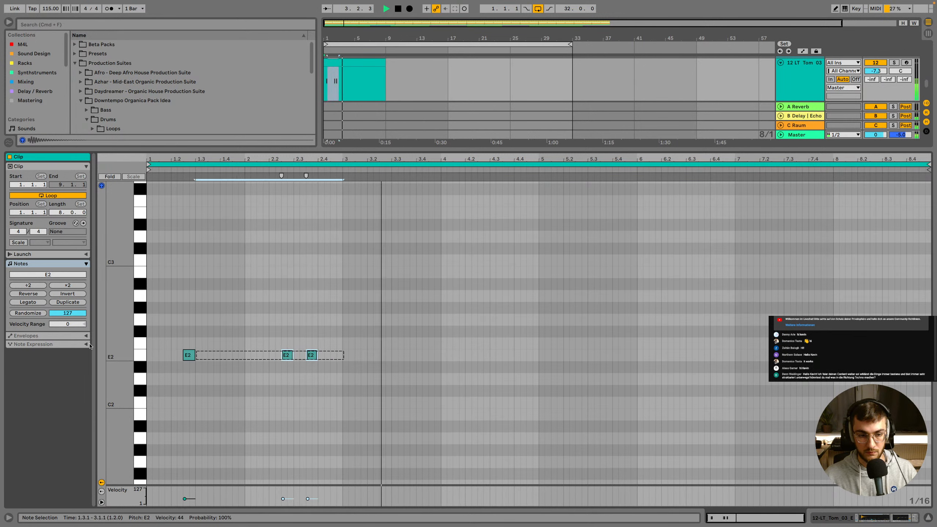
pyautogui.press('super+d')
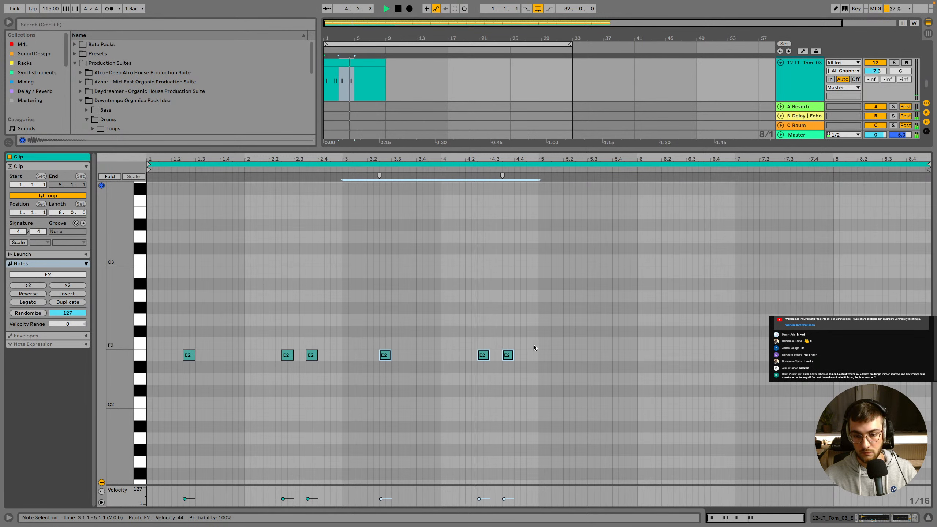
# Duplicate the two-bar tom pattern into bars 5 to 8
pyautogui.press('super+d')
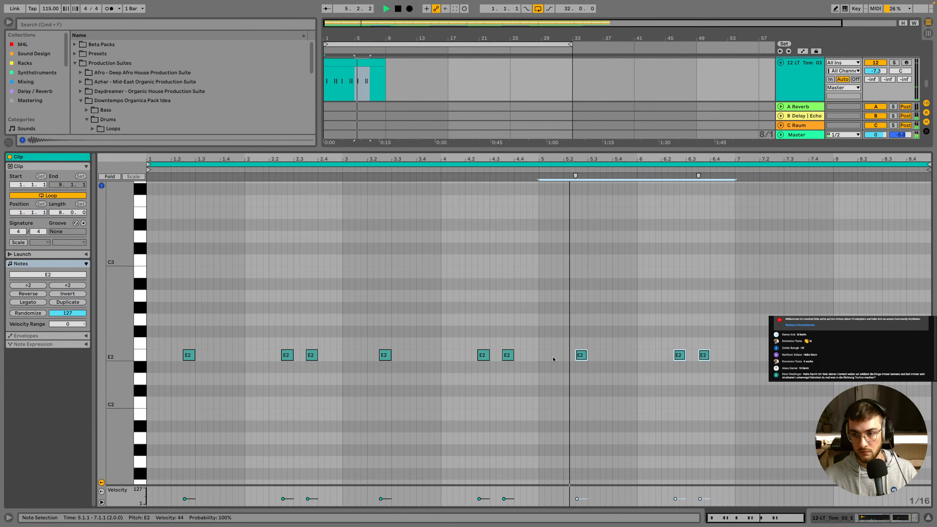
pyautogui.press('super+d')
pyautogui.hotkey('shift', 'Tab')
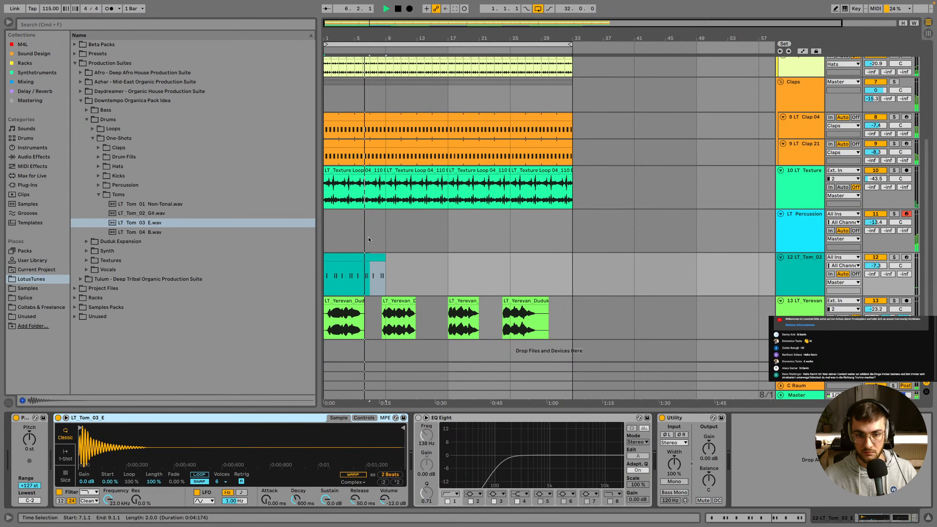
# Duplicate the eight-bar tom clip three times to fill the 32 bars and lower the tom track volume to -10.4 dB
pyautogui.click(371, 258)
pyautogui.press('super+d')
pyautogui.press('super+d')
pyautogui.press('super+d')
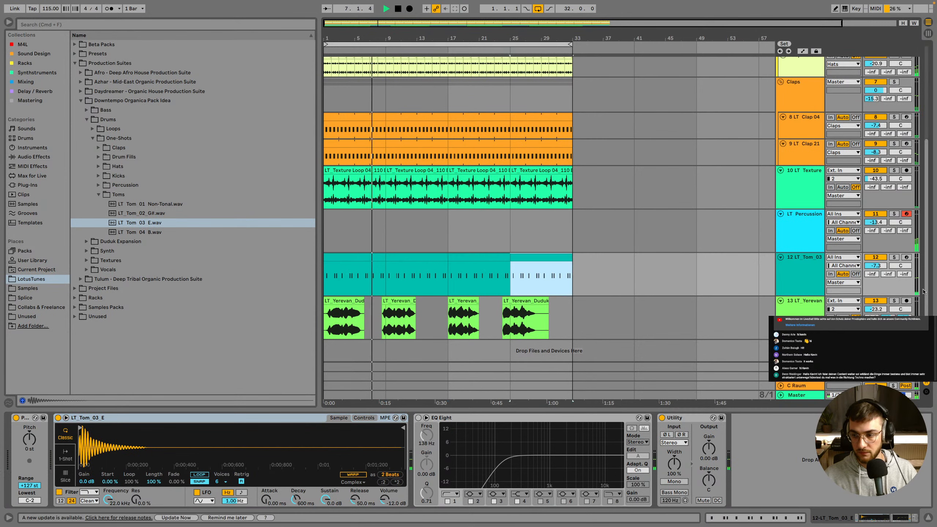
pyautogui.moveTo(875, 265); pyautogui.dragTo(876, 274)
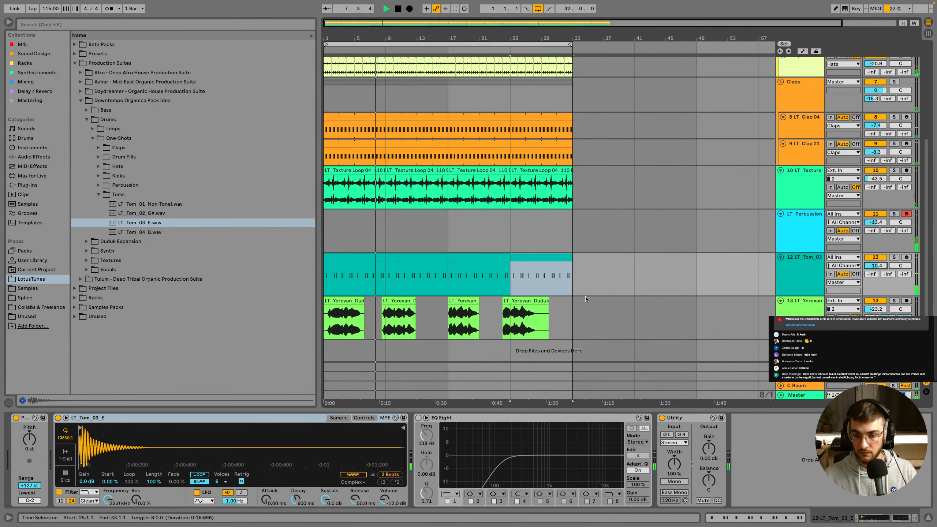
# Open the first tom clip and, on a 1/16 grid, move the E2 note at 2.2.3 to 2.2.4
pyautogui.click(355, 262)
pyautogui.doubleClick(354, 258)
pyautogui.press('space')
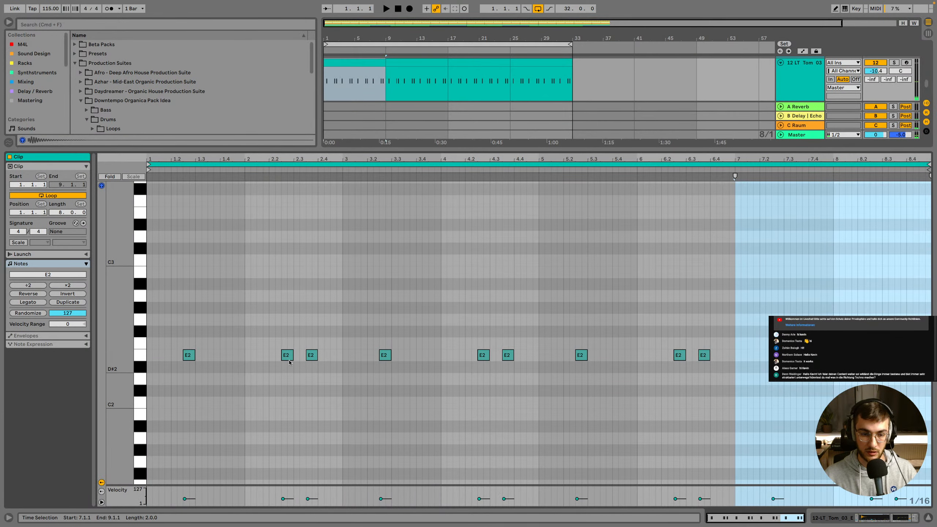
pyautogui.rightClick(286, 341)
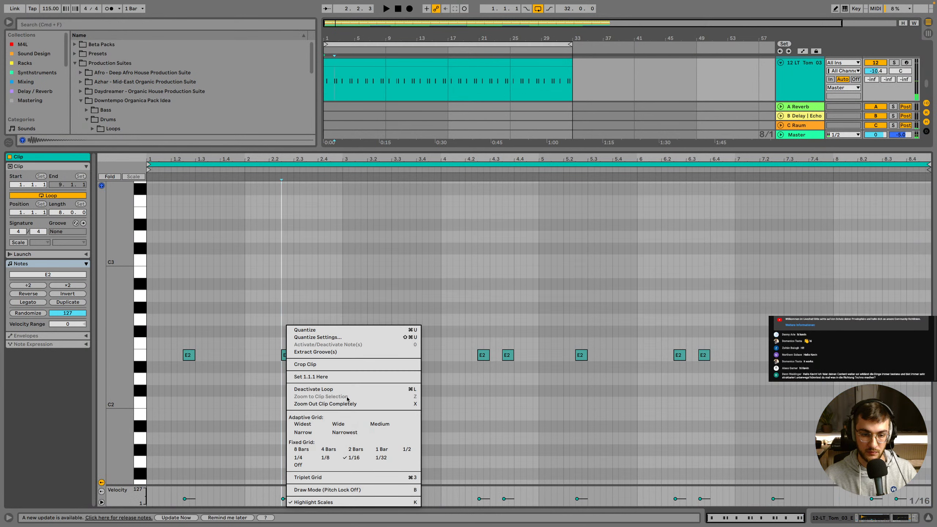
pyautogui.click(326, 458)
pyautogui.moveTo(272, 159); pyautogui.dragTo(333, 180)
pyautogui.rightClick(362, 272)
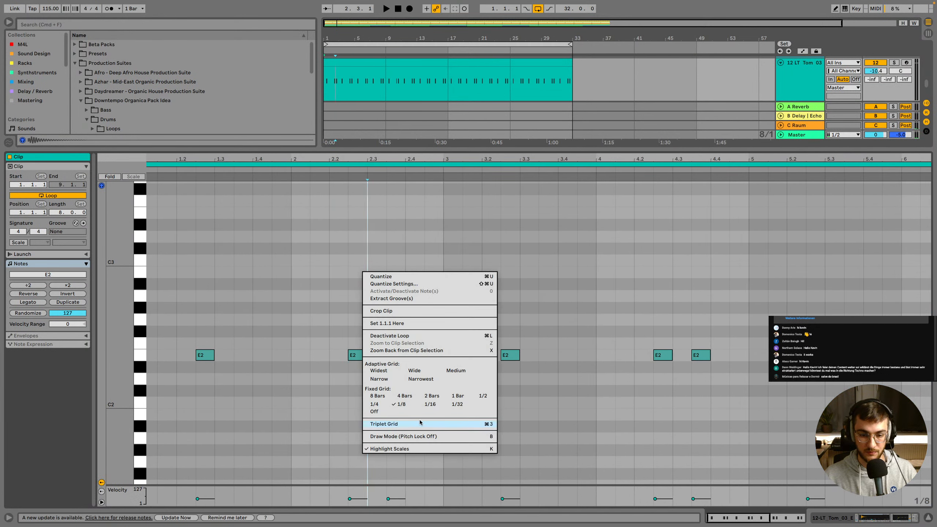
pyautogui.click(431, 403)
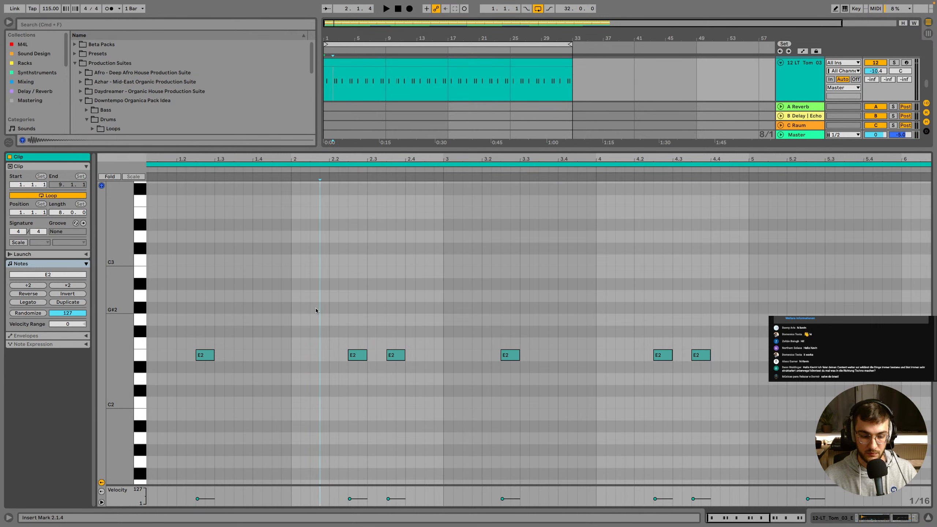
pyautogui.click(330, 333)
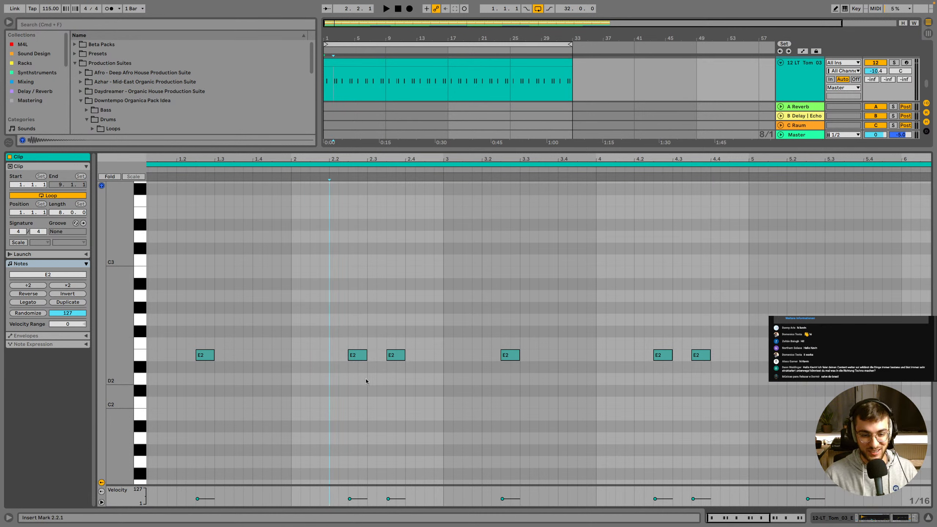
pyautogui.press('Right')
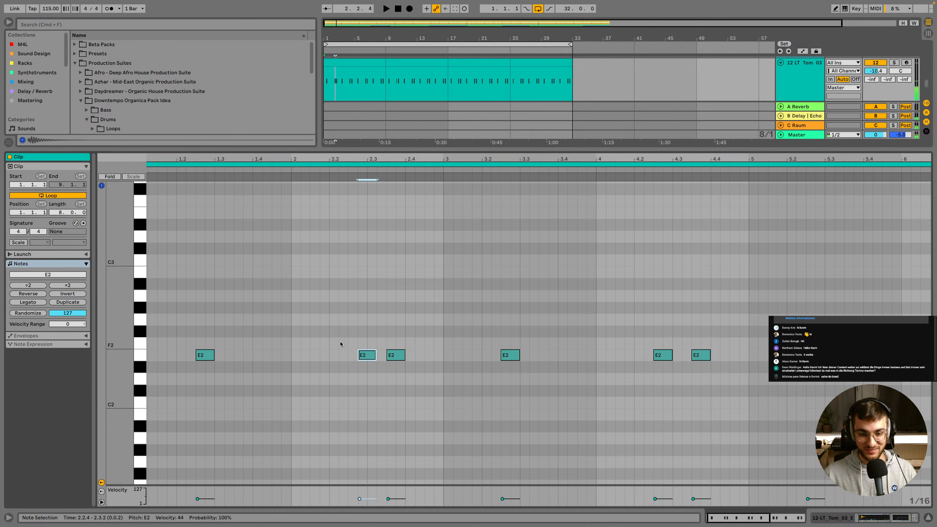
pyautogui.press('space')
# Try the last E2 note of bar 2 one and two sixteenths later, and return it to 2.3.3
pyautogui.moveTo(397, 356); pyautogui.dragTo(406, 357)
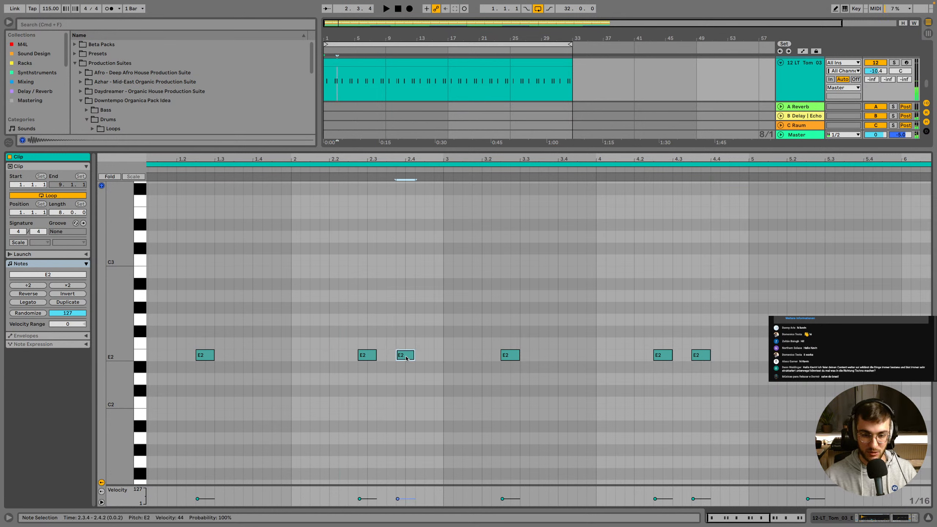
pyautogui.click(320, 335)
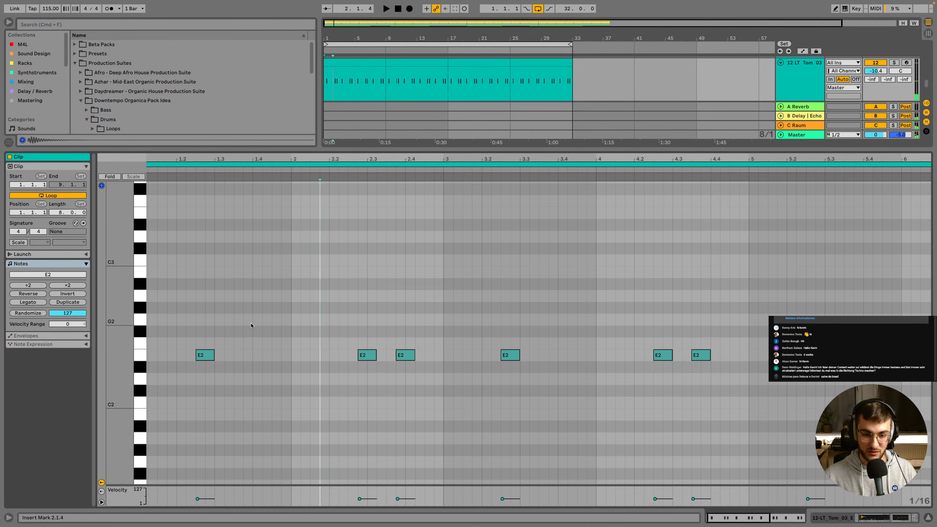
pyautogui.press('Right')
pyautogui.click(339, 334)
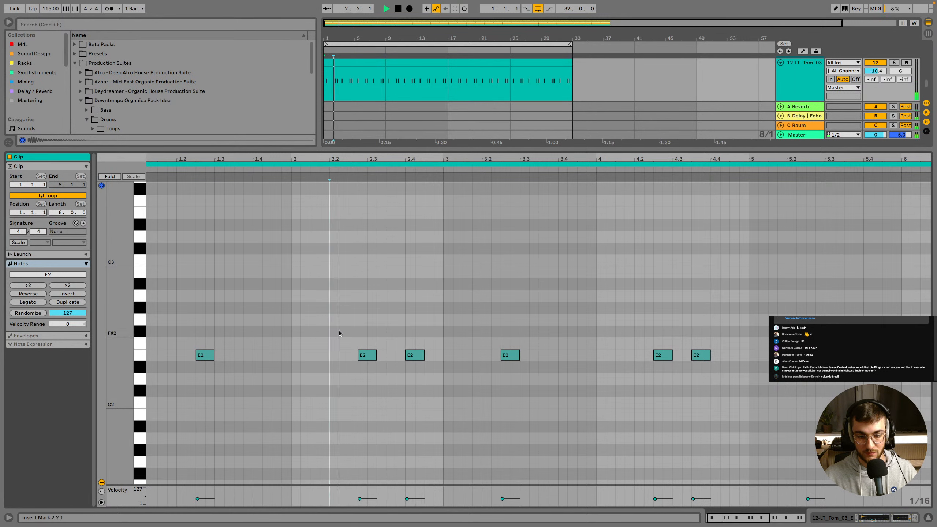
pyautogui.moveTo(414, 361); pyautogui.dragTo(397, 357)
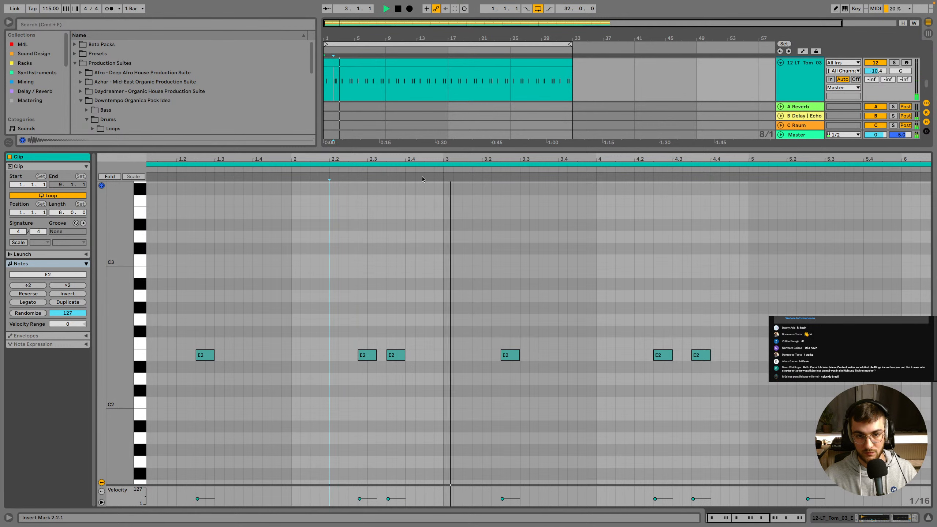
# Set the tom clip's loop to the first two bars and extend it to four bars
pyautogui.moveTo(402, 159); pyautogui.dragTo(402, 139)
pyautogui.moveTo(344, 364); pyautogui.dragTo(22, 324)
pyautogui.press('super+l')
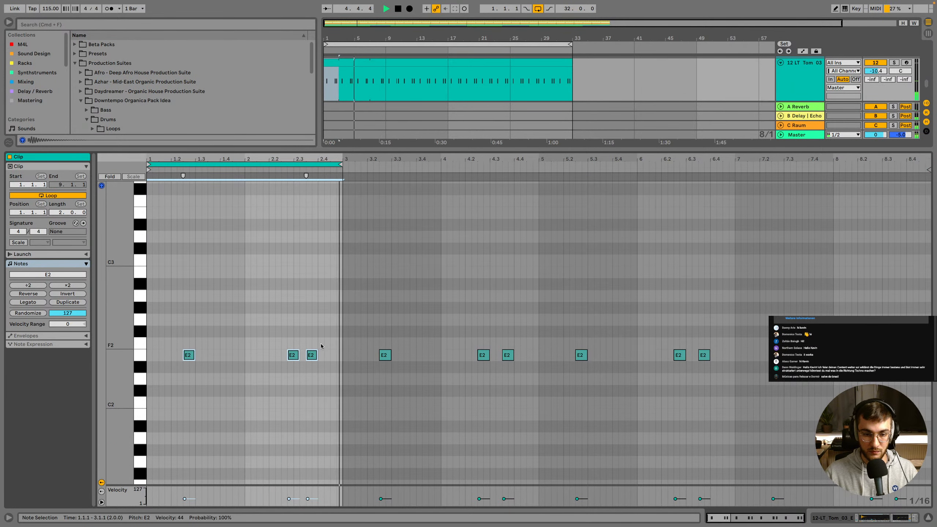
pyautogui.press('space')
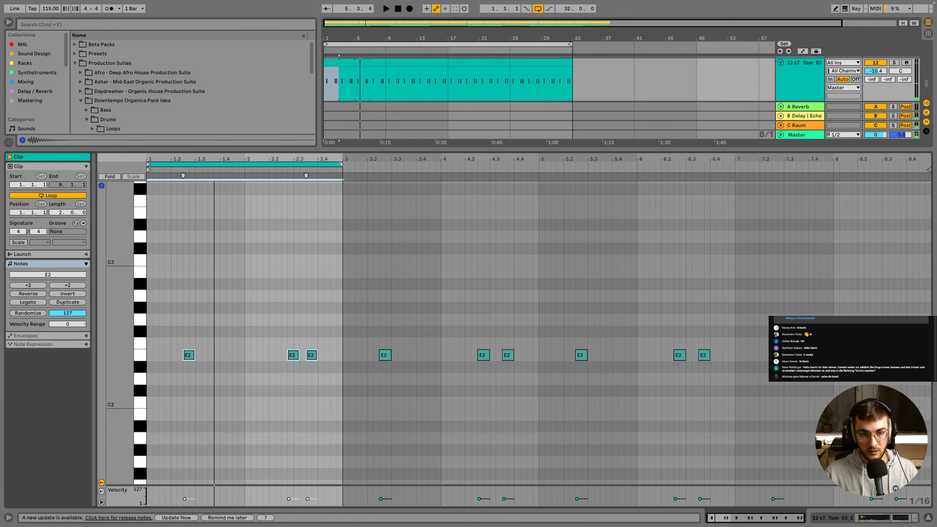
pyautogui.moveTo(340, 165); pyautogui.dragTo(535, 208)
# Add a short 1/16 E2 note in bar 4, place it at 4.1.4 and listen to it
pyautogui.click(471, 353)
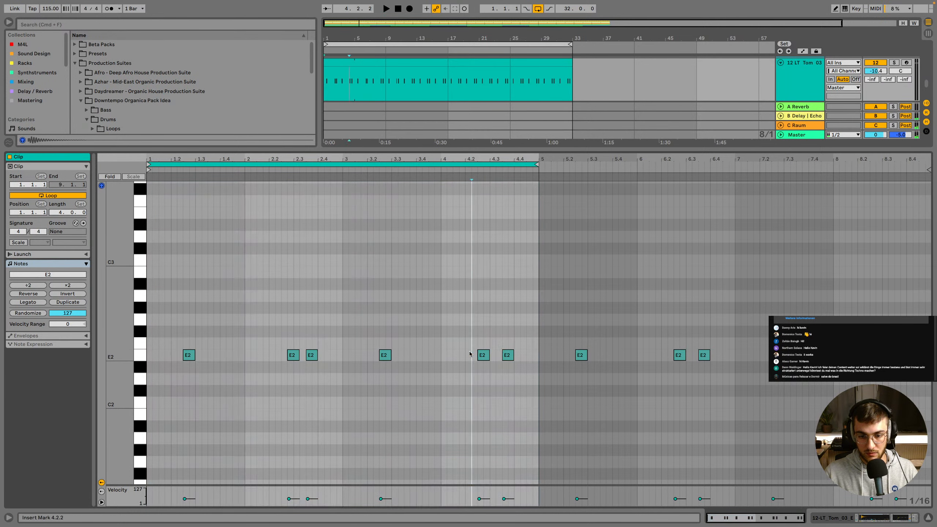
pyautogui.click(444, 356)
pyautogui.press('space')
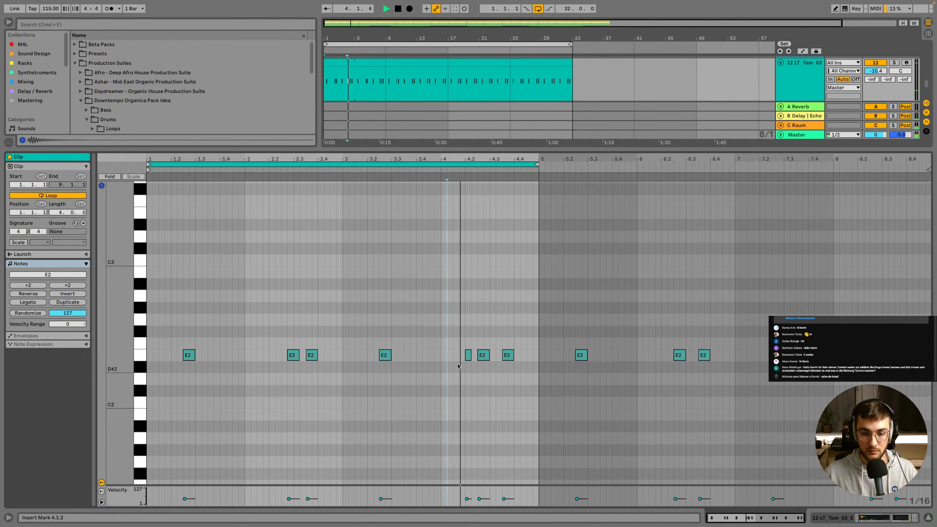
pyautogui.press('space')
pyautogui.moveTo(476, 159); pyautogui.dragTo(446, 354)
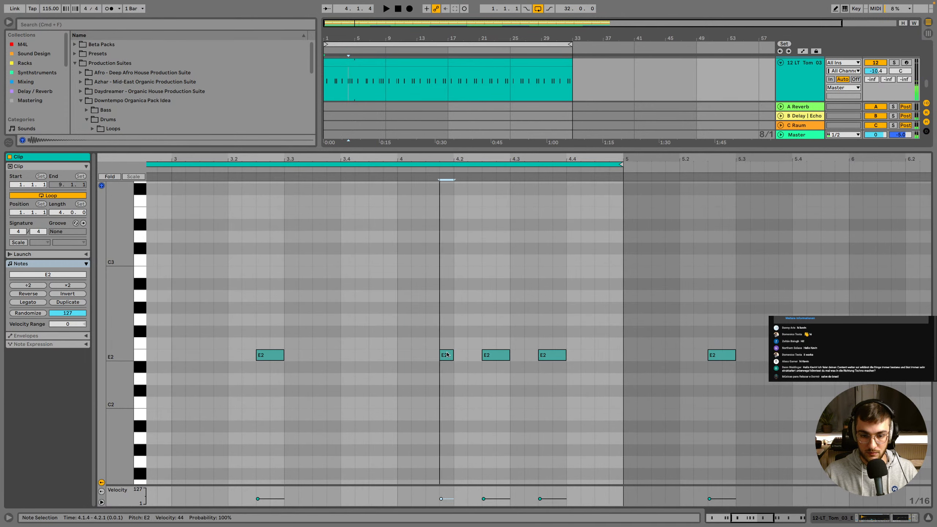
pyautogui.click(419, 324)
pyautogui.press('space')
pyautogui.press('space')
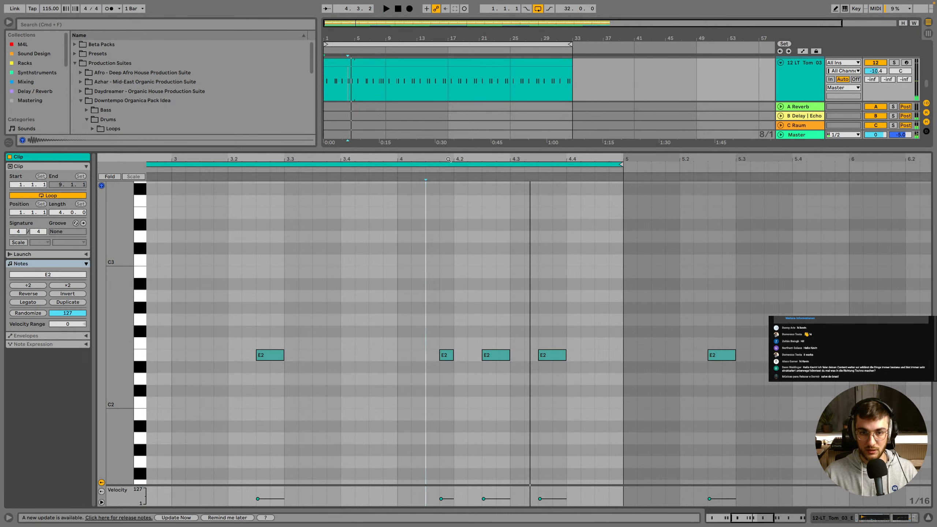
# Listen to the revised four-bar tom pattern in the first tom clip
pyautogui.moveTo(451, 160); pyautogui.dragTo(450, 122)
pyautogui.click(417, 339)
pyautogui.press('space')
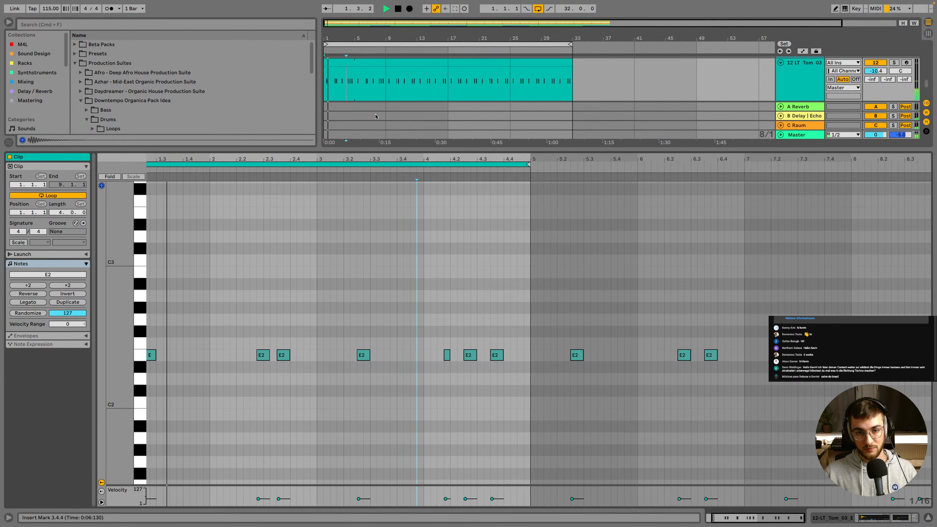
pyautogui.moveTo(417, 160); pyautogui.dragTo(445, 156)
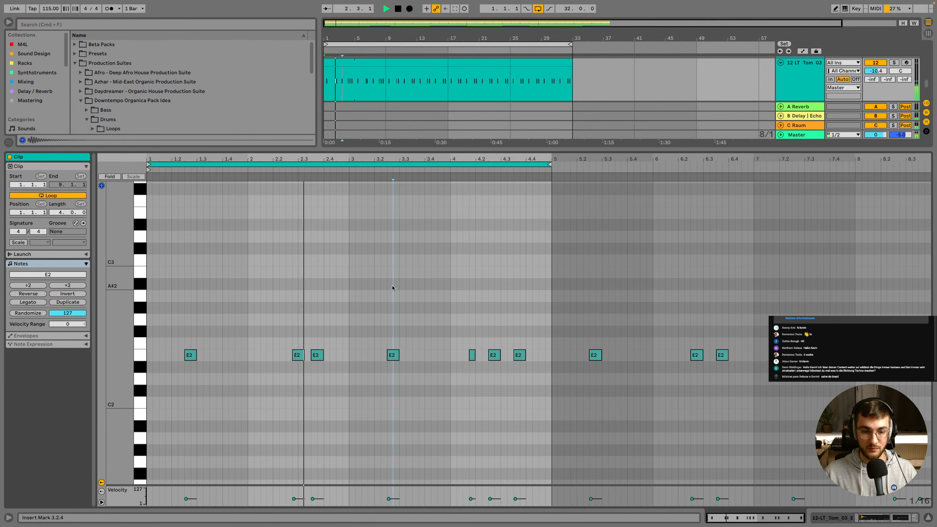
pyautogui.doubleClick(372, 70)
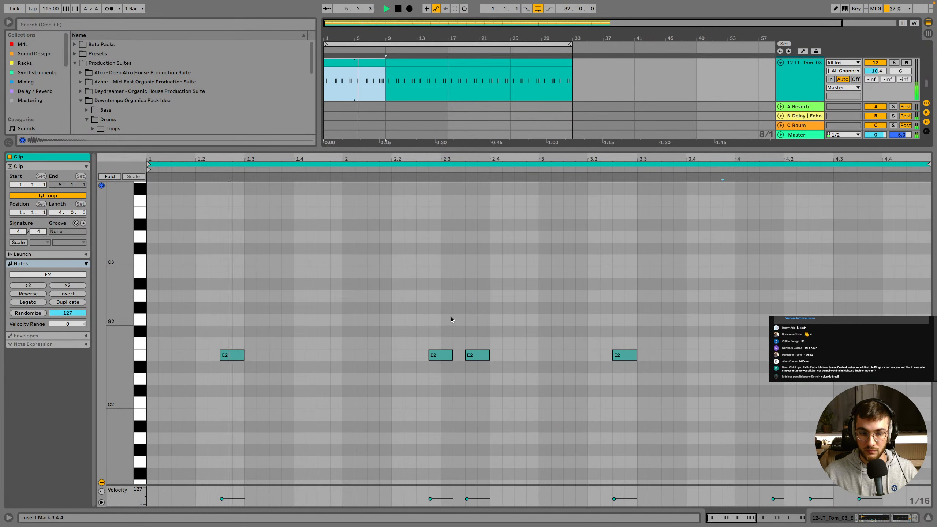
pyautogui.rightClick(802, 355)
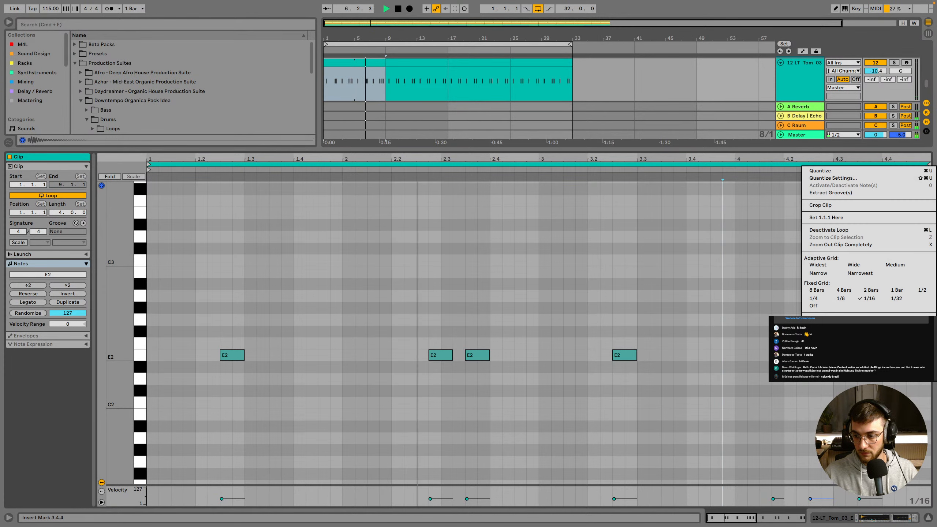
pyautogui.click(751, 333)
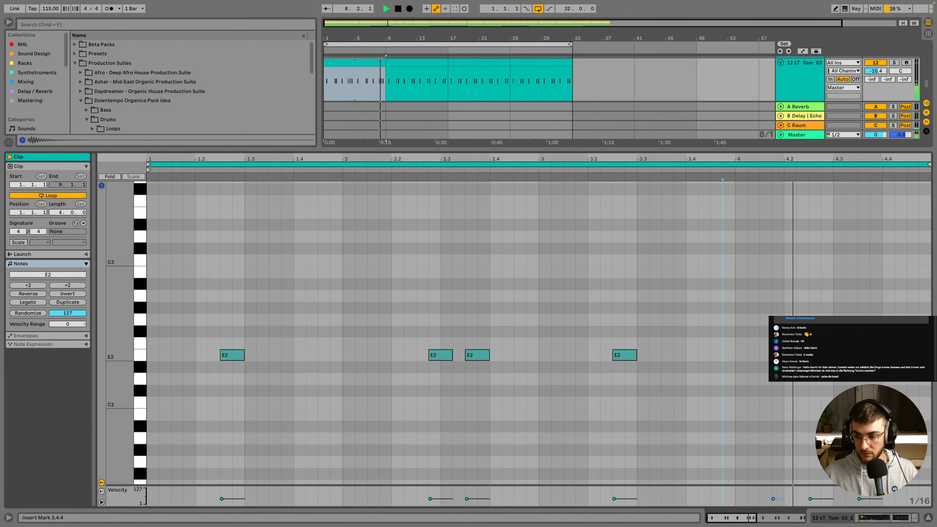
# Try the short E2 note at 4.2.2, lower its velocity to near minimum and move it back to 4.1.4
pyautogui.press('space')
pyautogui.click(756, 331)
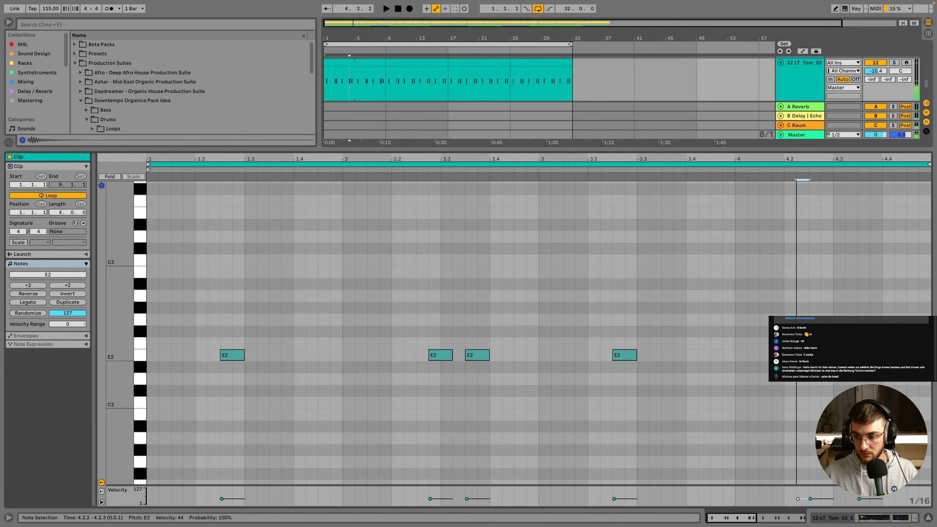
pyautogui.click(751, 312)
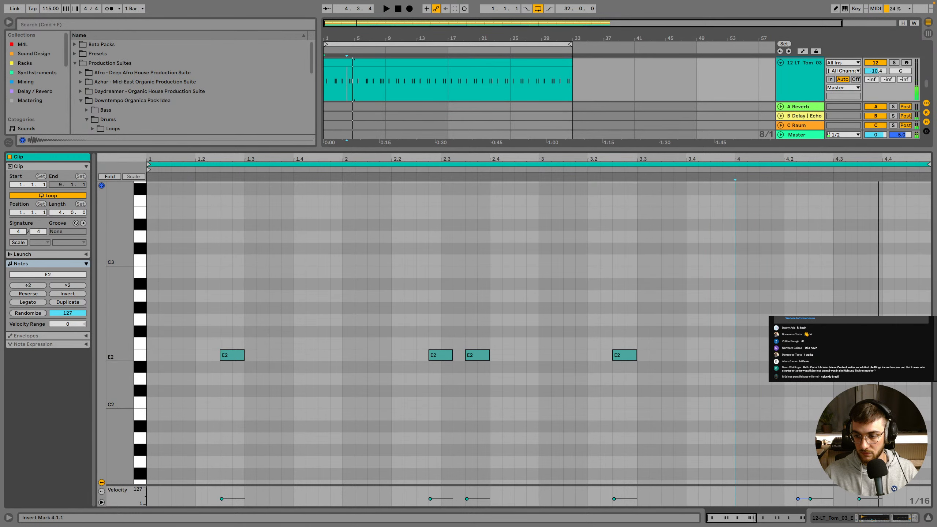
pyautogui.press('space')
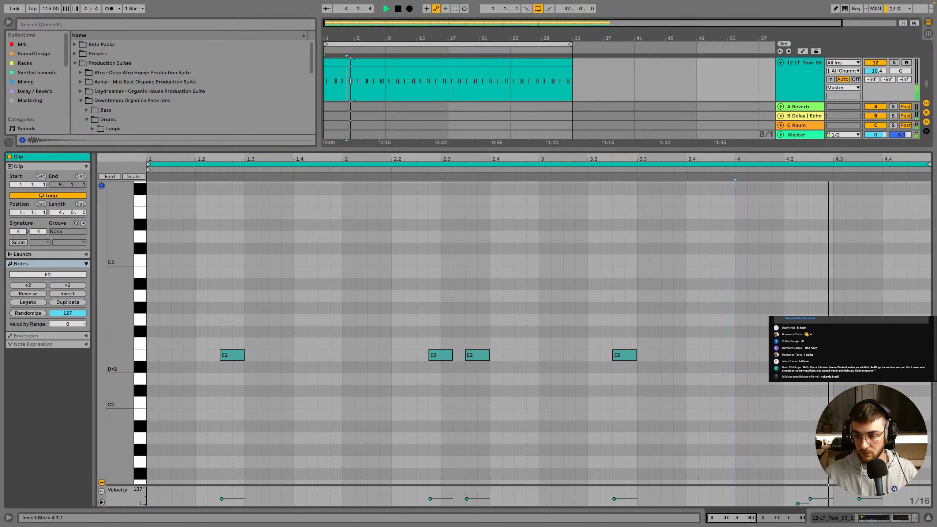
pyautogui.click(723, 304)
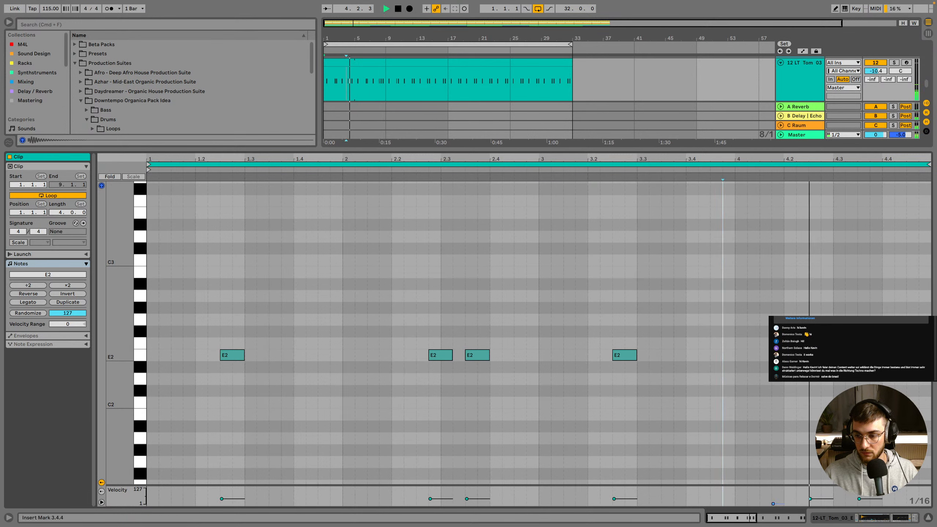
# Duplicate the revised first tom clip three times over the older copies up to bar 33
pyautogui.hotkey('shift', 'Tab')
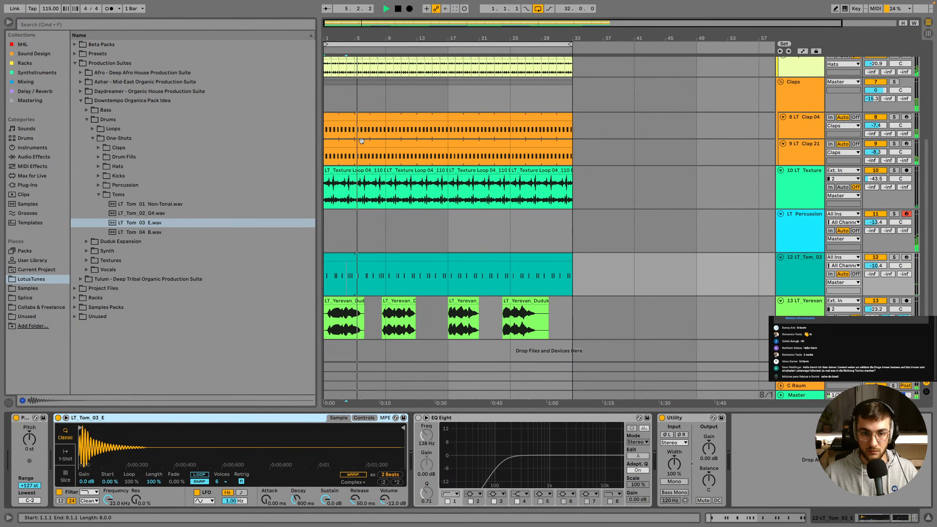
pyautogui.click(361, 259)
pyautogui.press('super+d')
pyautogui.press('super+d')
pyautogui.press('super+d')
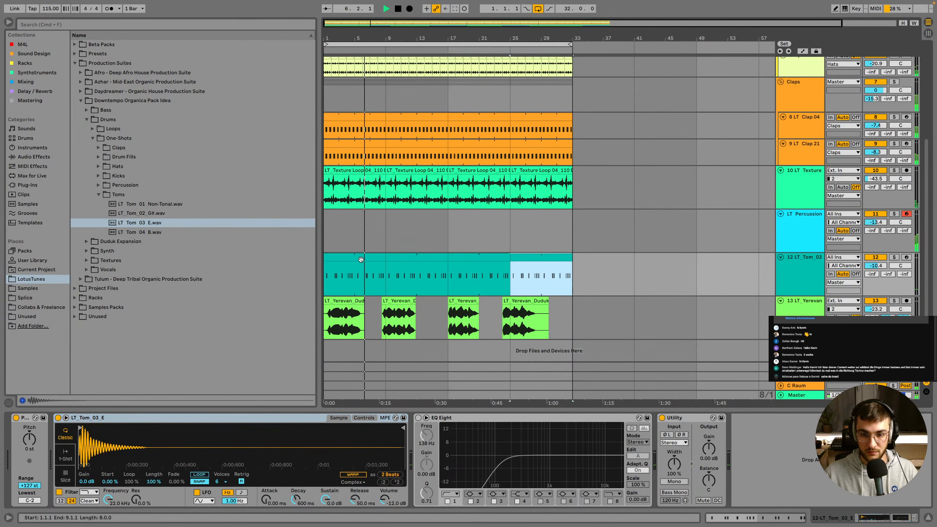
# Audition the high percussion one-shots, including LT_Perc High_02, 04, 05, 07 and 08
pyautogui.click(98, 185)
pyautogui.click(104, 204)
pyautogui.click(105, 195)
pyautogui.click(108, 213)
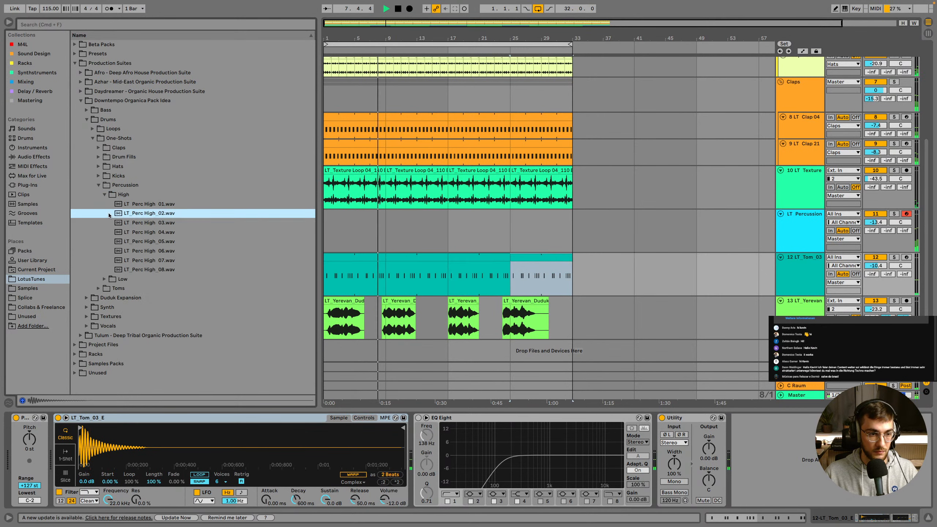
pyautogui.click(126, 233)
pyautogui.click(141, 262)
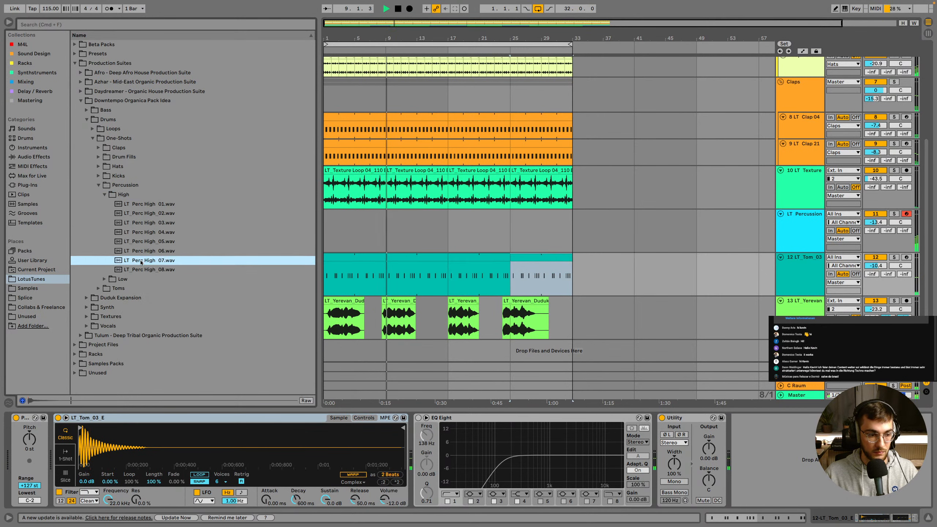
pyautogui.click(147, 270)
pyautogui.click(150, 239)
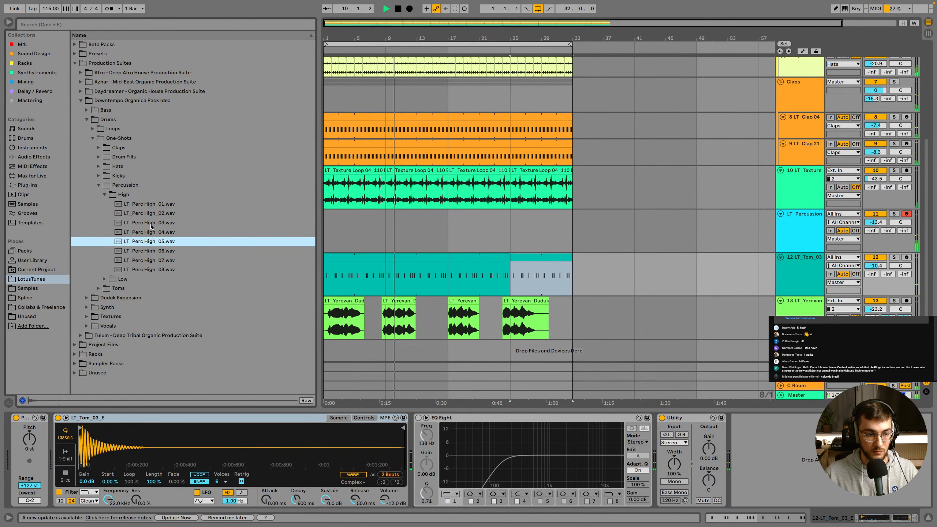
# Rename the sliced LT_Percussion track to "aicd perc" and set the arrangement's fixed grid to 8 Bars
pyautogui.rightClick(427, 228)
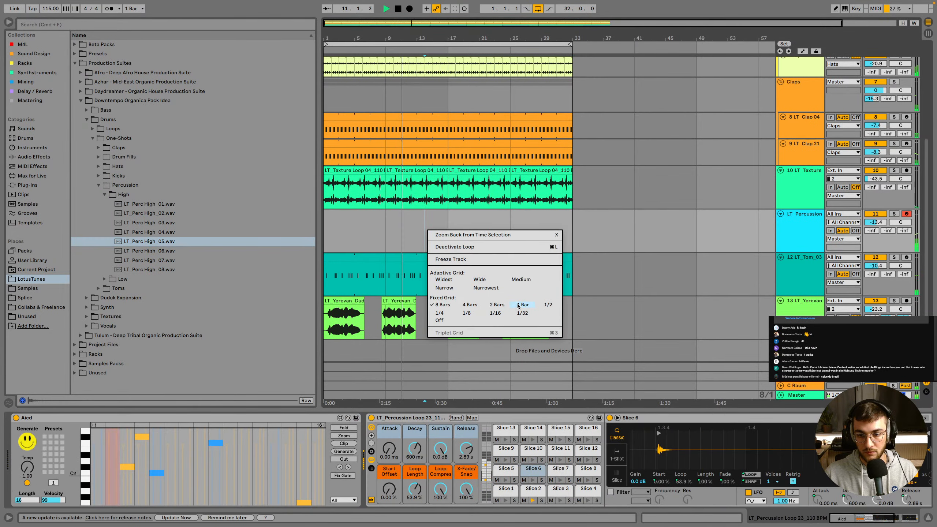
pyautogui.click(523, 306)
pyautogui.click(809, 222)
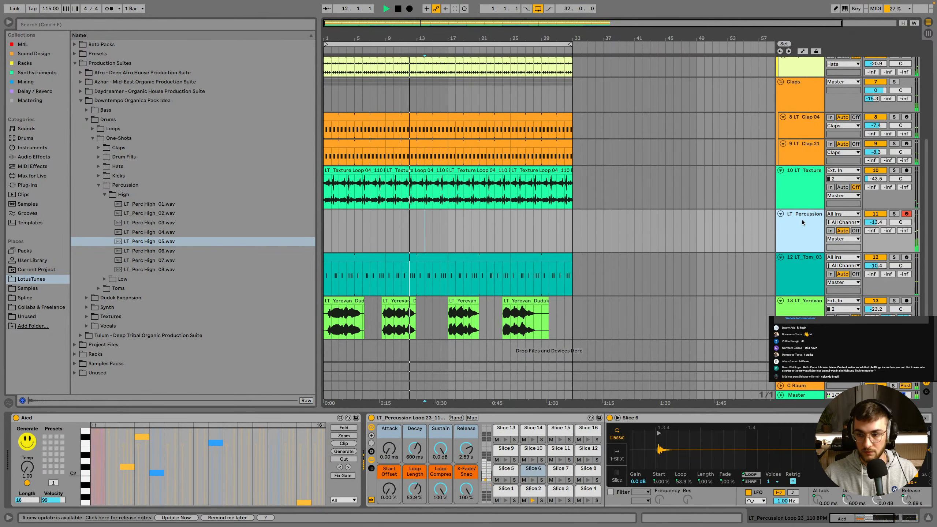
pyautogui.press('super+r')
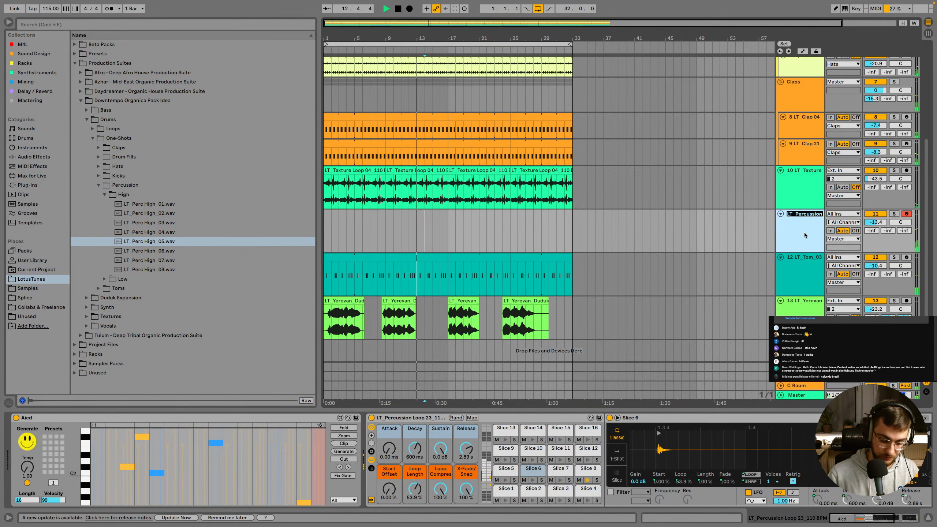
pyautogui.write('aicd')
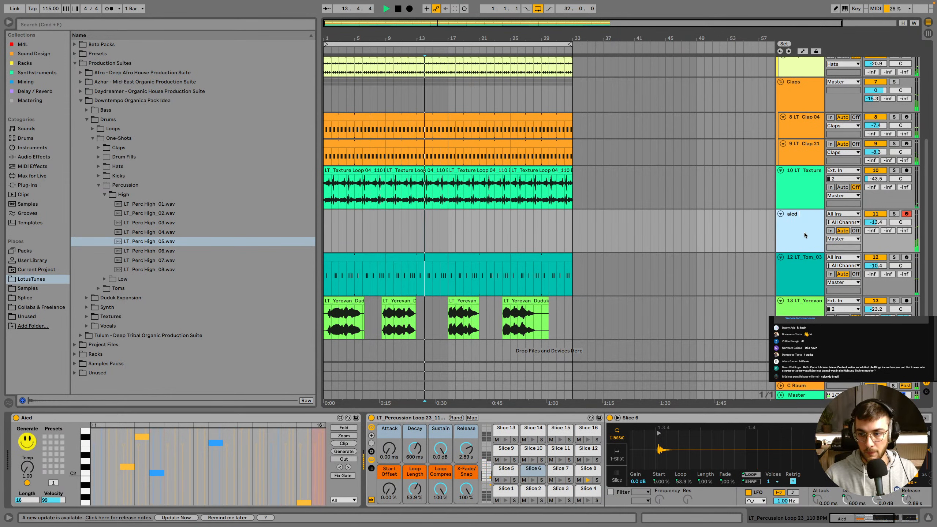
pyautogui.write(' perc')
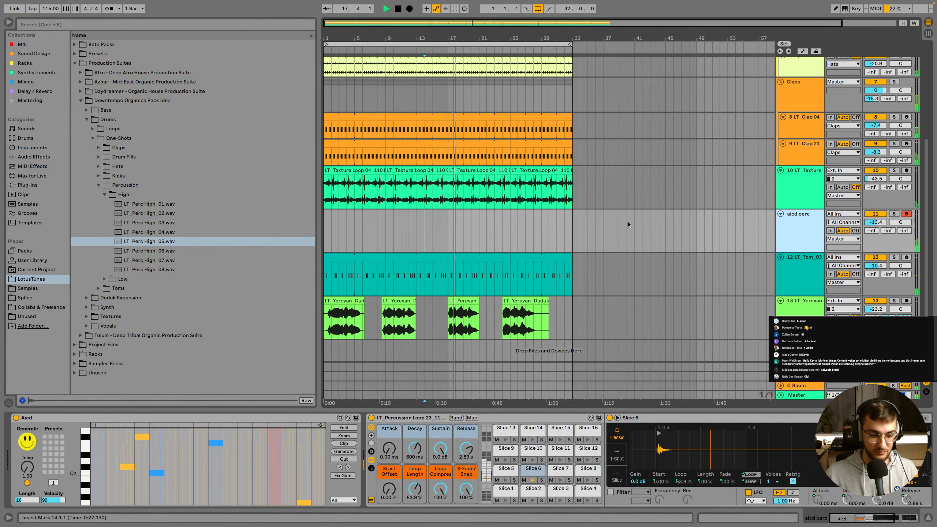
pyautogui.rightClick(534, 216)
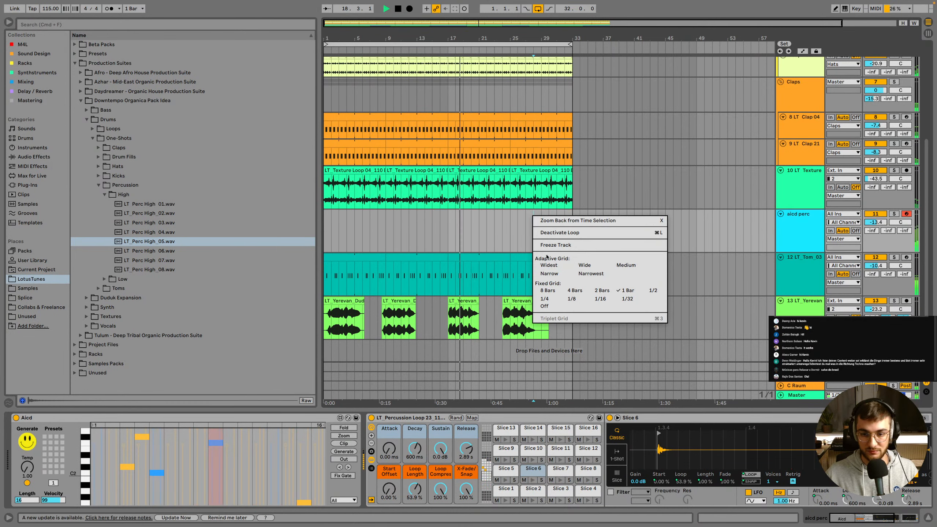
pyautogui.click(546, 291)
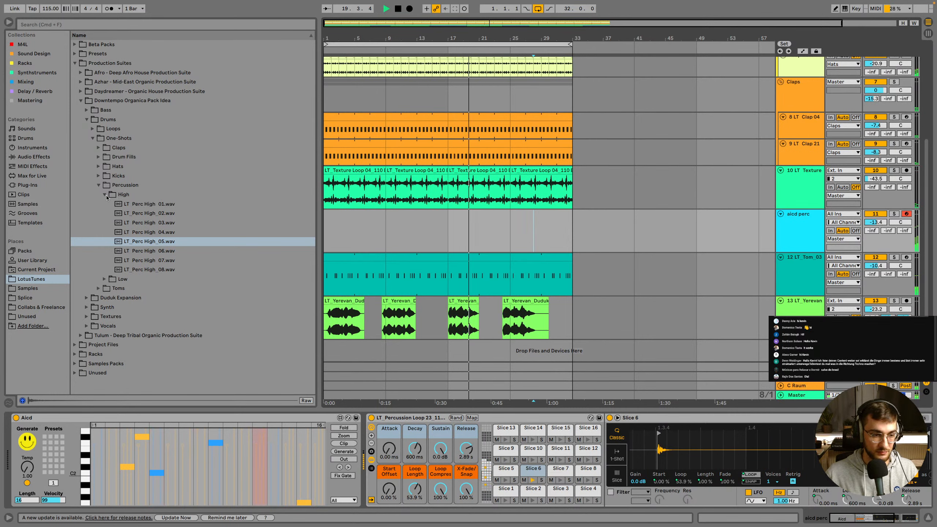
# Audition percussion loops from the Downtempo Organica pack's drum loops, including LT_Percussion Loop 10, 19 and 30
pyautogui.click(99, 185)
pyautogui.click(99, 176)
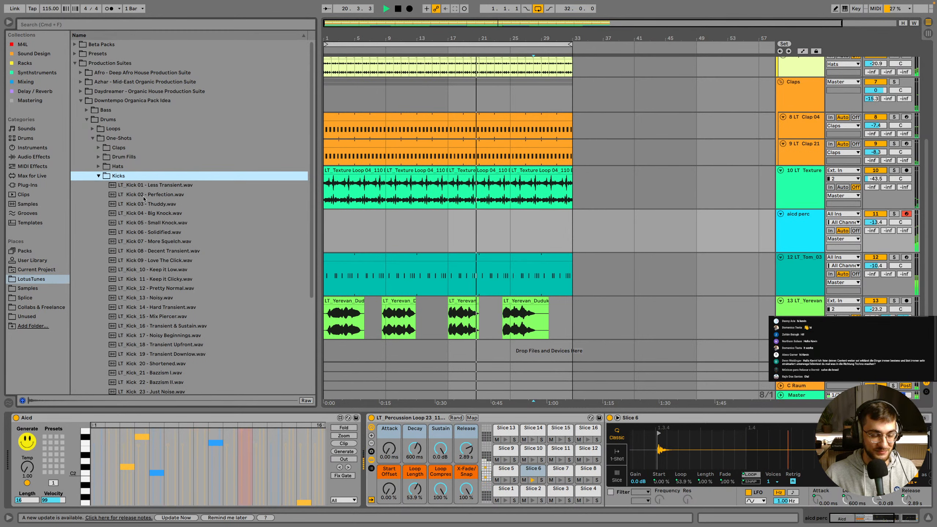
pyautogui.click(98, 175)
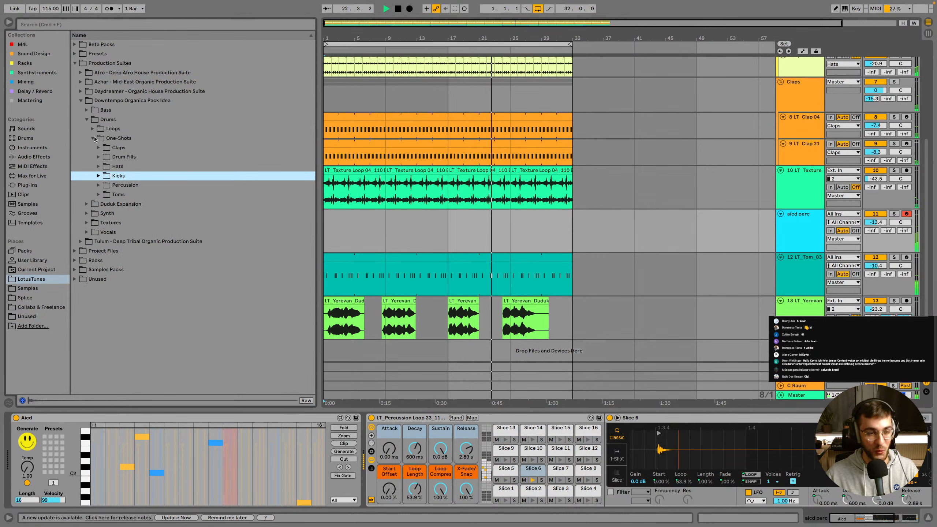
pyautogui.click(93, 129)
pyautogui.click(98, 166)
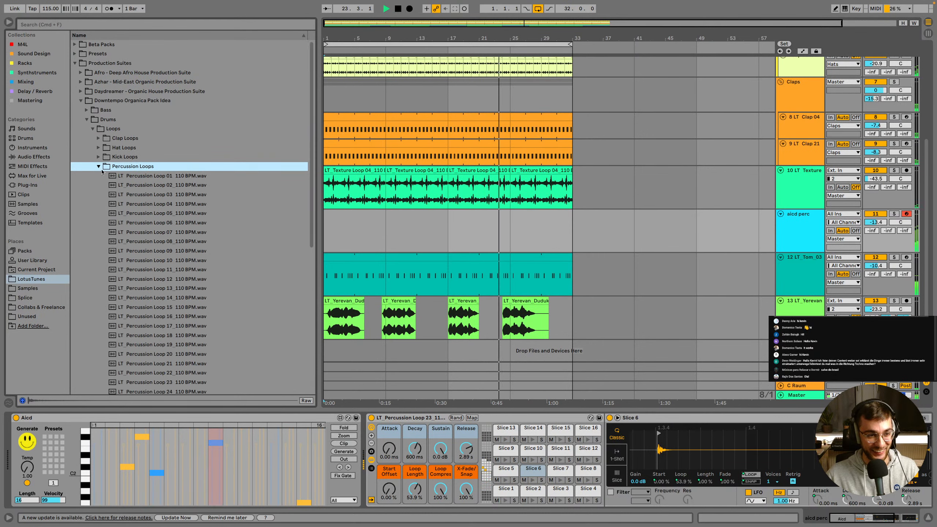
pyautogui.scroll(-4, 107, 185)
pyautogui.click(133, 222)
pyautogui.click(141, 239)
pyautogui.scroll(-3, 140, 238)
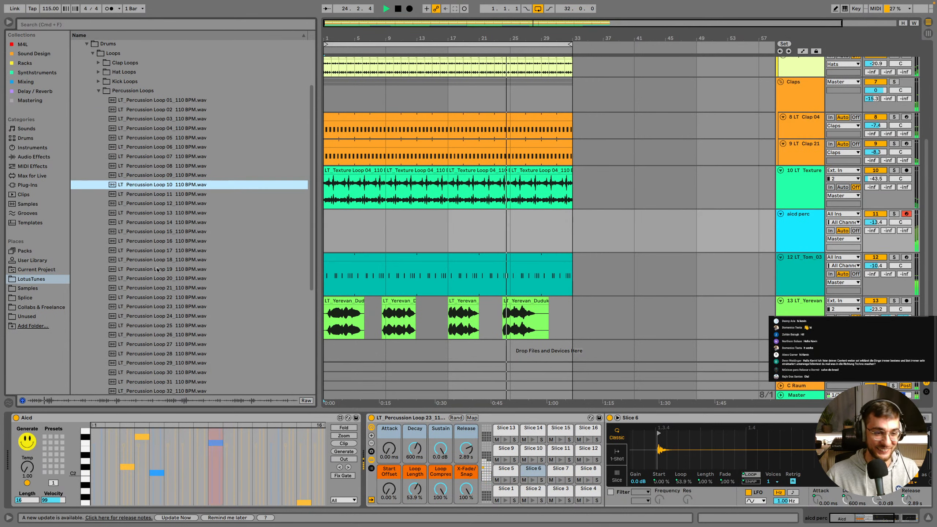
pyautogui.click(157, 269)
pyautogui.press('Up')
pyautogui.press('Up')
pyautogui.scroll(-2, 158, 284)
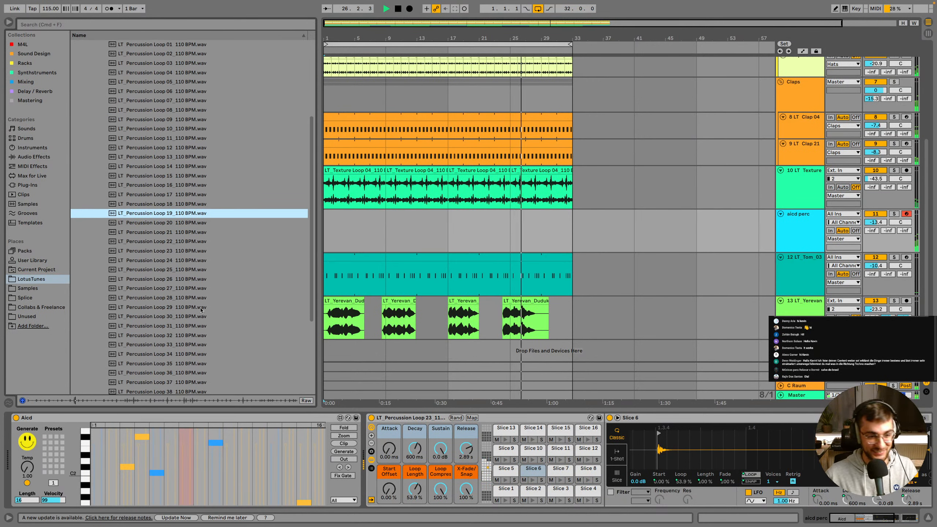
pyautogui.click(181, 317)
pyautogui.scroll(-3, 183, 324)
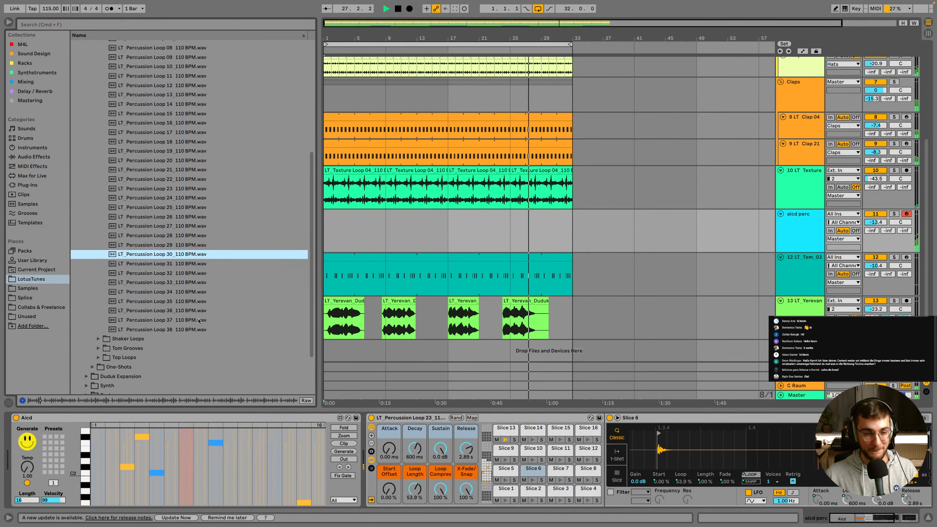
# Preview Kick Loop 02 - Perfection and collapse the Percussion Loops and Kick Loops folders
pyautogui.click(353, 235)
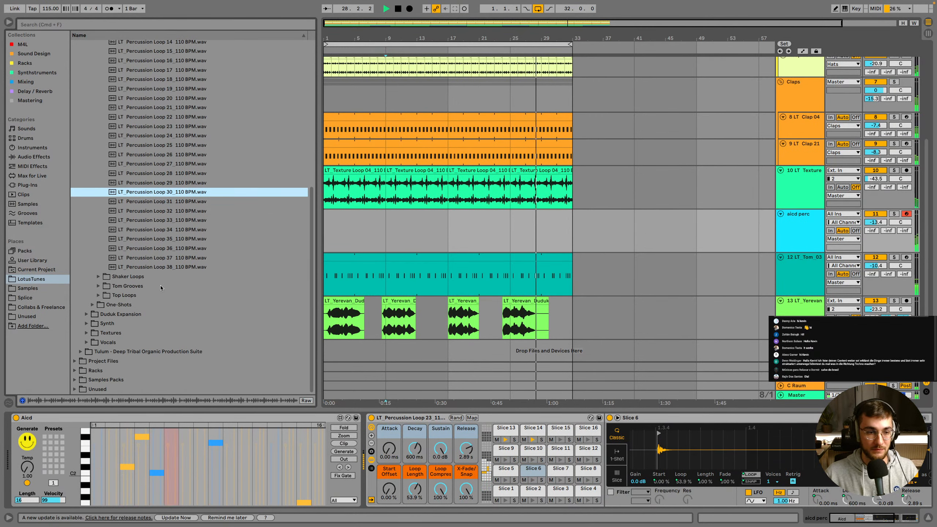
pyautogui.scroll(-3, 154, 299)
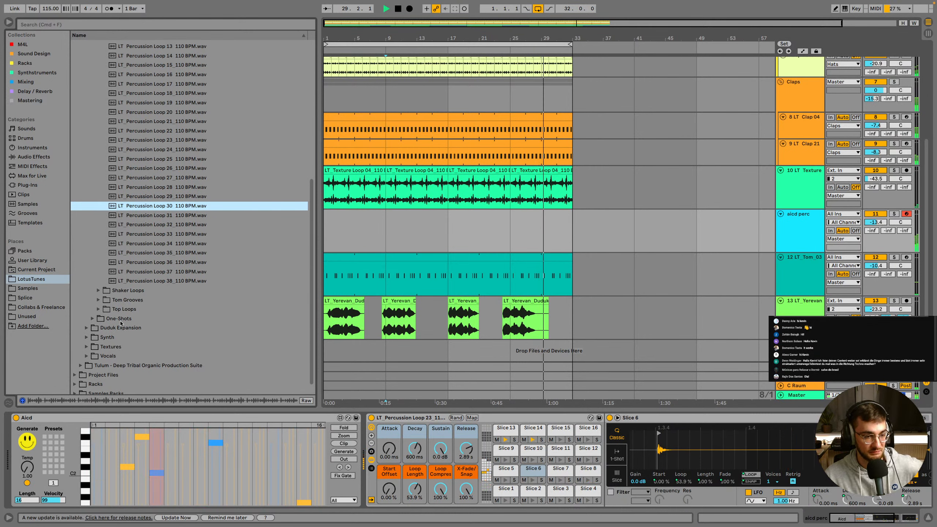
pyautogui.scroll(6, 149, 261)
pyautogui.scroll(5, 149, 261)
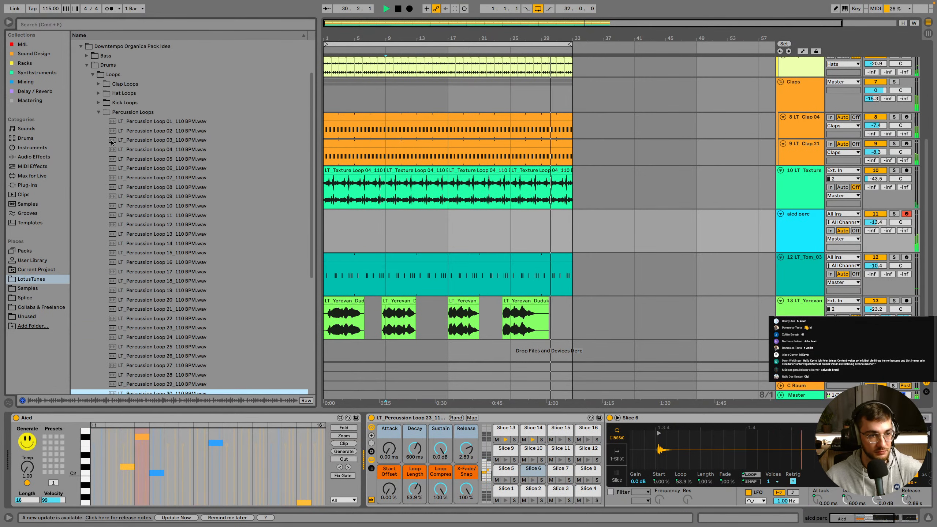
pyautogui.click(122, 156)
pyautogui.click(135, 175)
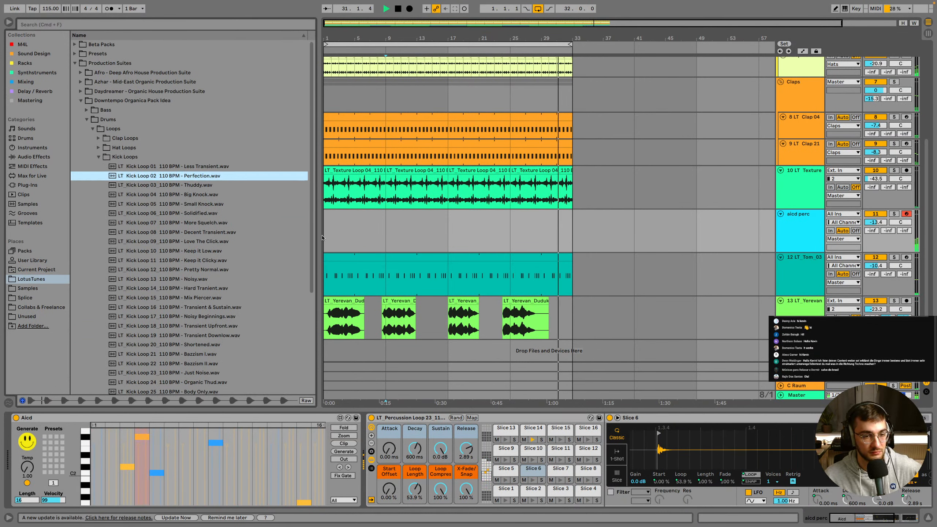
pyautogui.click(99, 156)
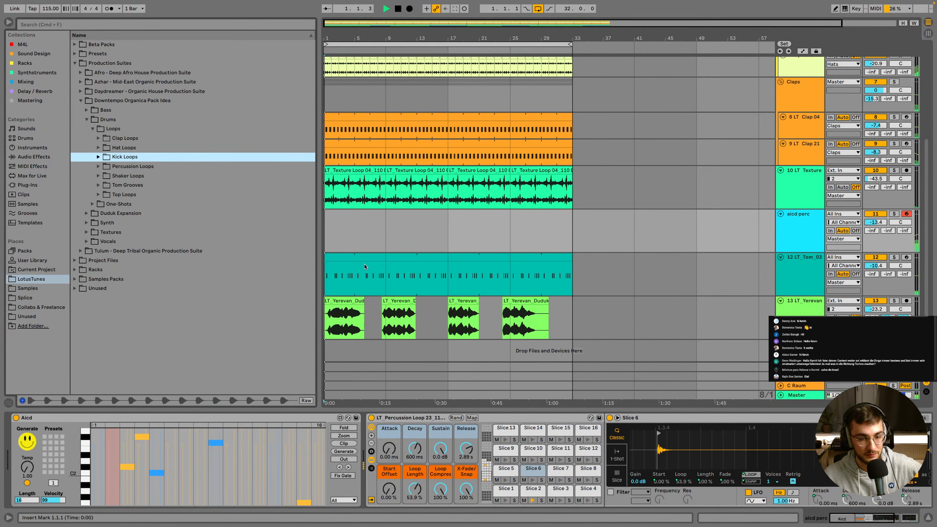
# Solo the aicd perc track and restart playback from bar 9
pyautogui.click(357, 238)
pyautogui.scroll(2, 554, 262)
pyautogui.click(808, 266)
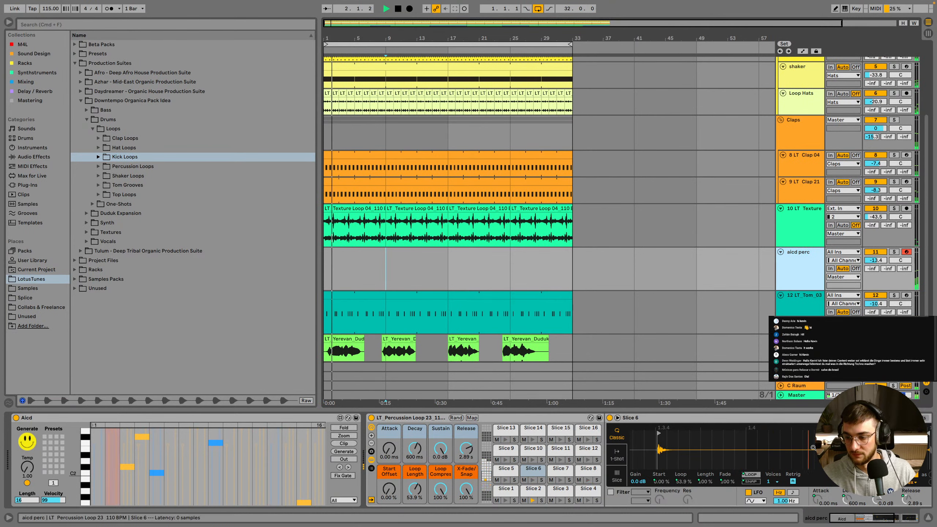
pyautogui.click(908, 518)
pyautogui.press('space')
pyautogui.click(811, 264)
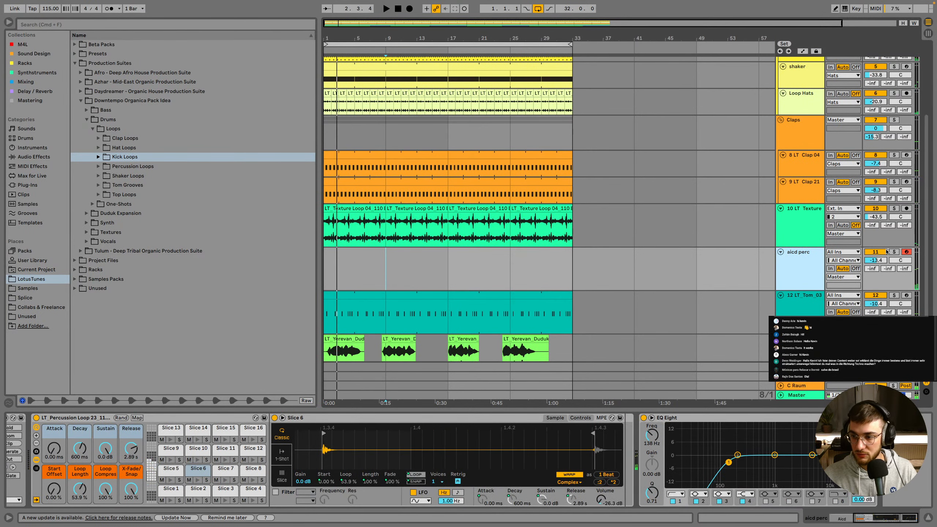
pyautogui.click(894, 252)
pyautogui.press('space')
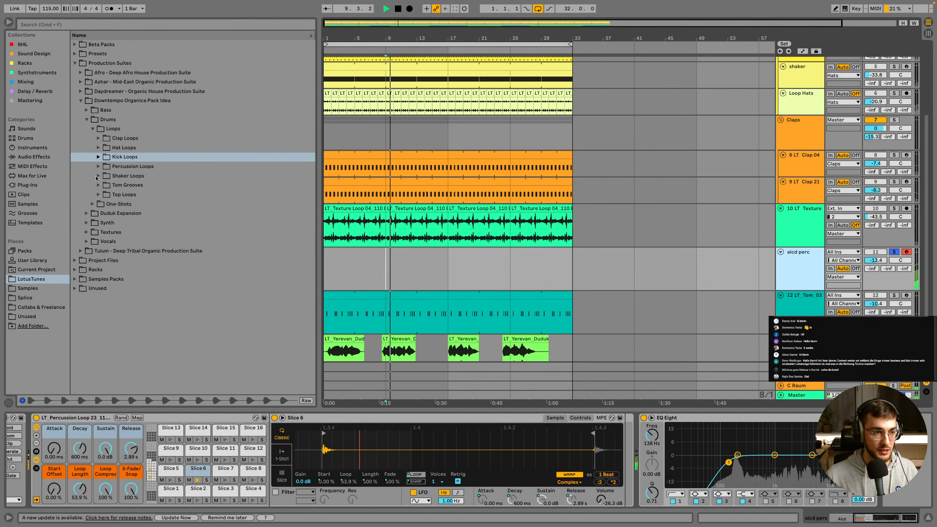
# Search the Sound Design collection for "infil" and add the Infiltrator effect to the aicd perc track
pyautogui.click(25, 82)
pyautogui.click(53, 26)
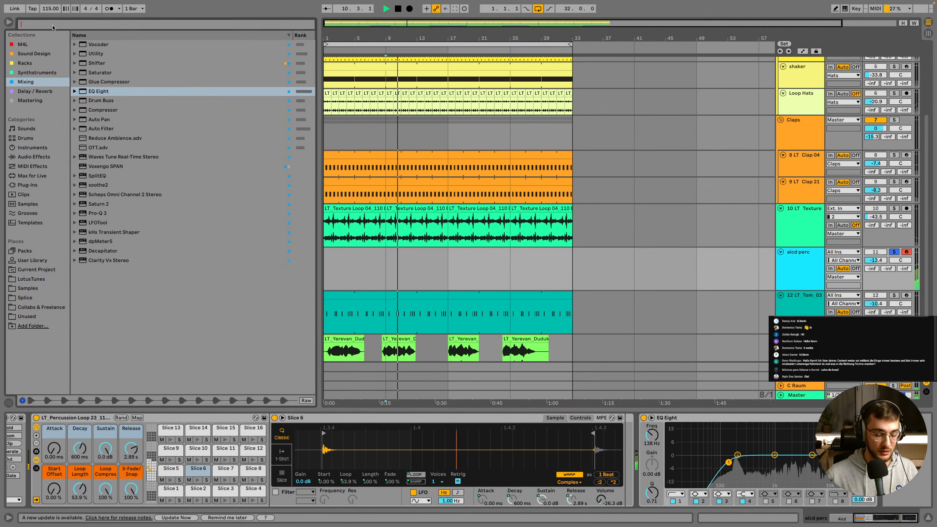
pyautogui.write('infil')
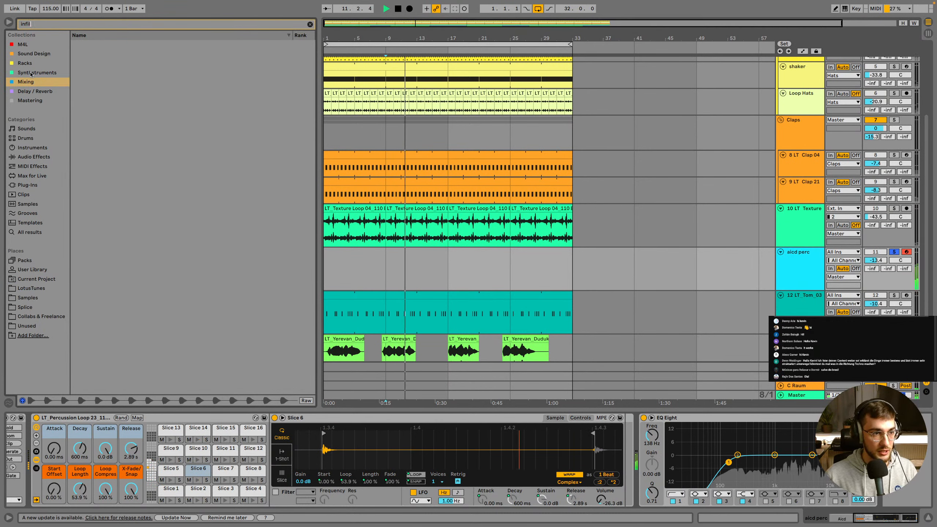
pyautogui.click(33, 53)
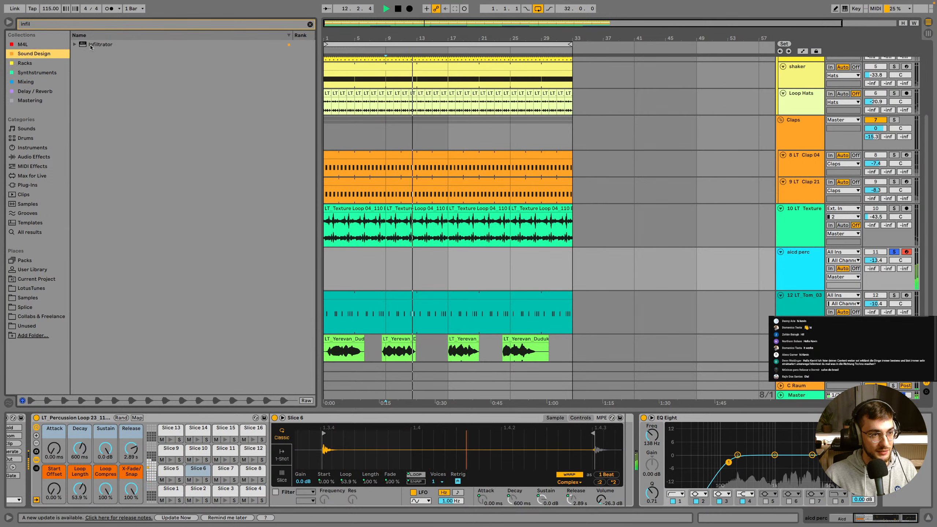
pyautogui.doubleClick(90, 44)
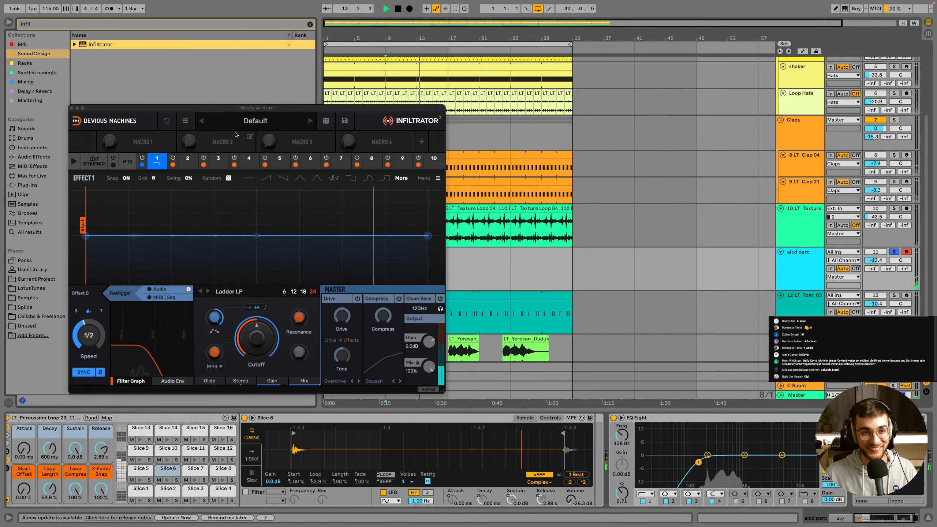
# Try Infiltrator's Frequency Domain presets Corruption Kitchen and Fourier In Goa, and load Scattered Particles from its Soundscapes
pyautogui.click(253, 121)
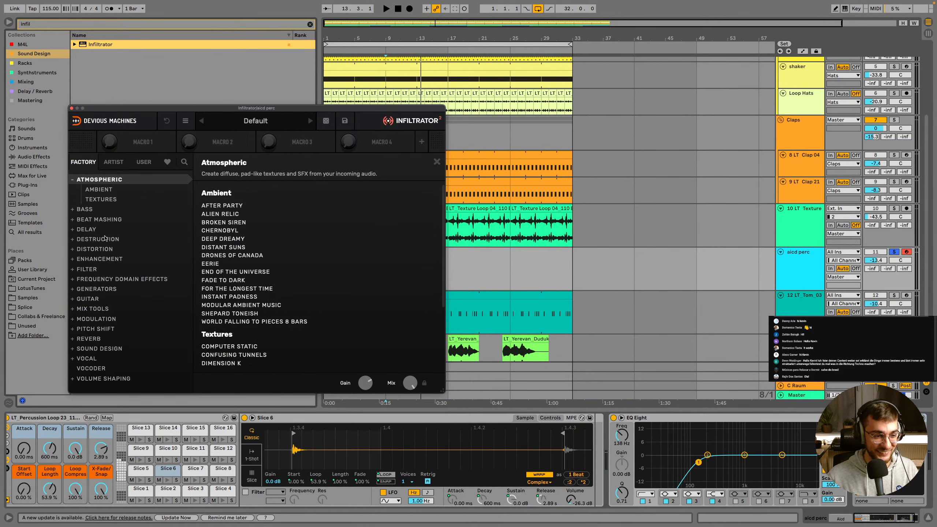
pyautogui.click(104, 279)
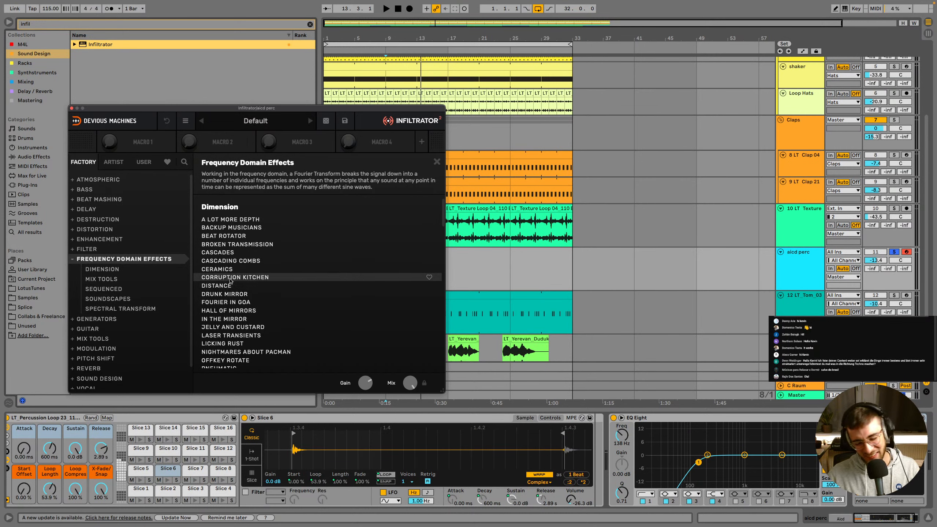
pyautogui.click(230, 277)
pyautogui.press('space')
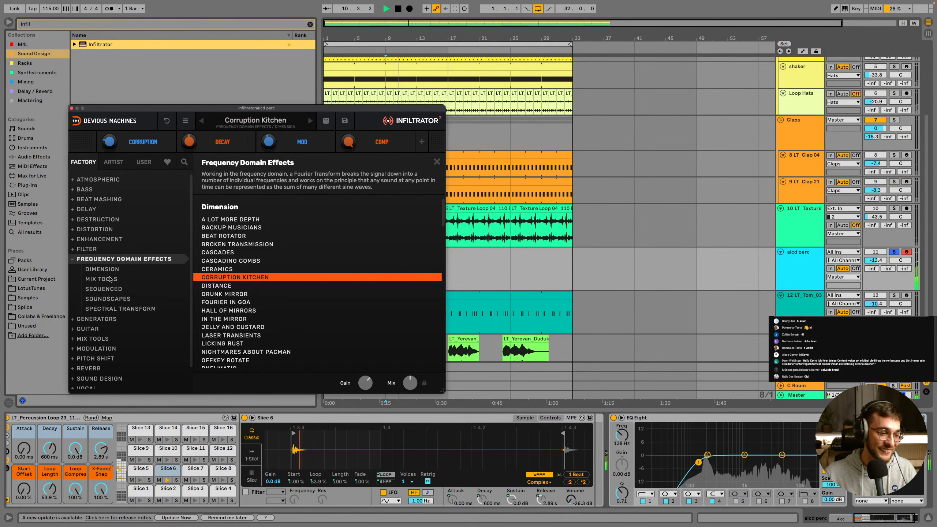
pyautogui.click(233, 302)
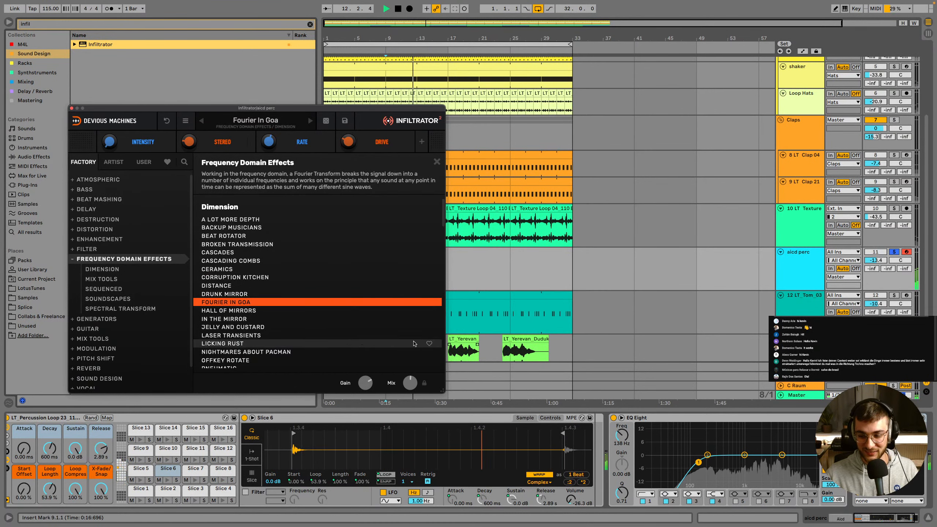
pyautogui.click(105, 299)
pyautogui.click(247, 313)
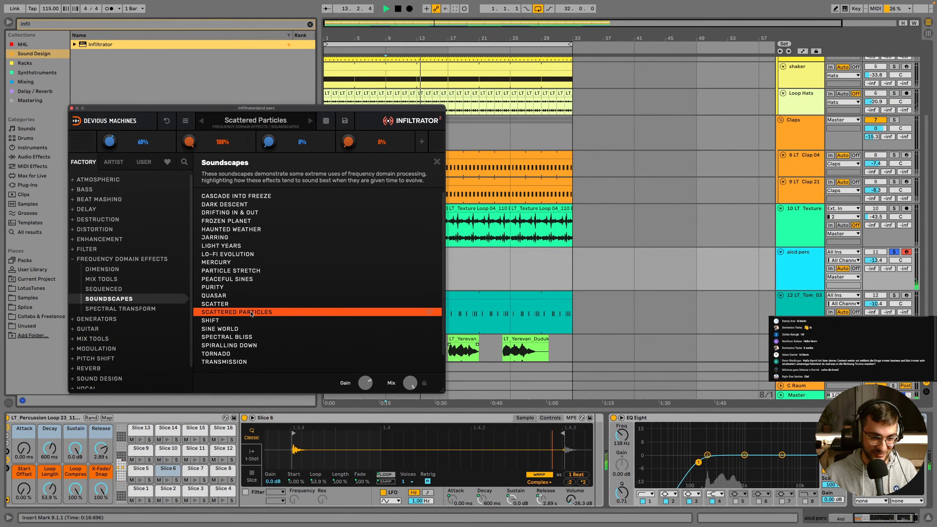
# Audition the Soundscapes presets Scatter, Spectral Bliss, Tornado, Transmission and Twisted, checking Twisted with the aicd perc track unsoloed and soloed again
pyautogui.click(243, 304)
pyautogui.click(236, 338)
pyautogui.scroll(-1, 230, 350)
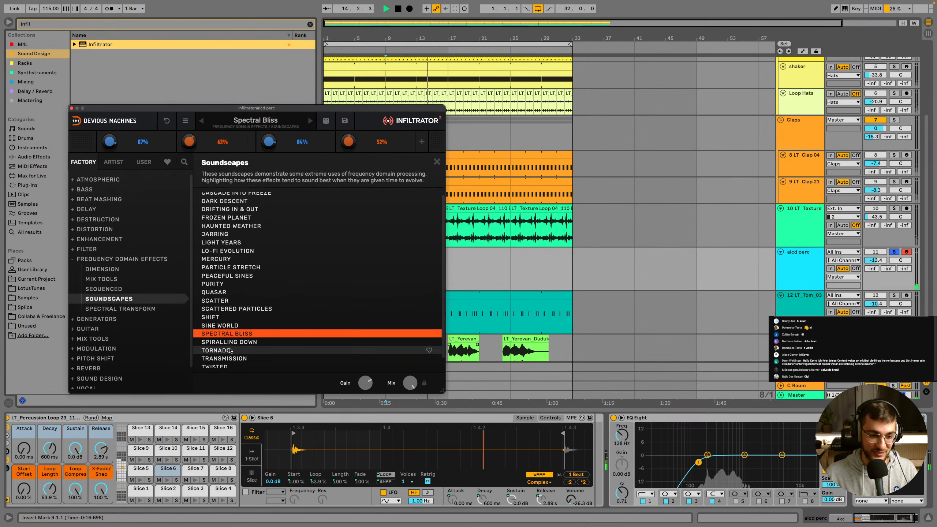
pyautogui.click(229, 350)
pyautogui.scroll(-1, 229, 350)
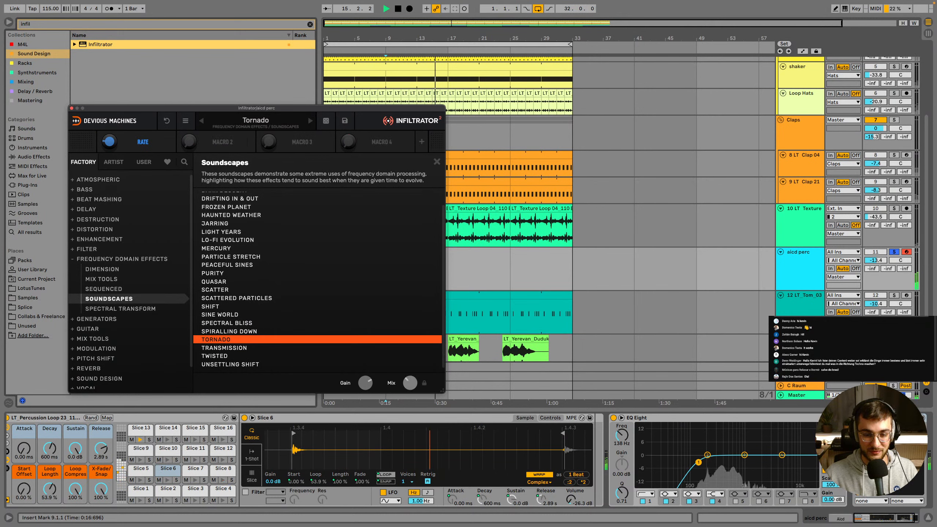
pyautogui.click(224, 348)
pyautogui.click(224, 357)
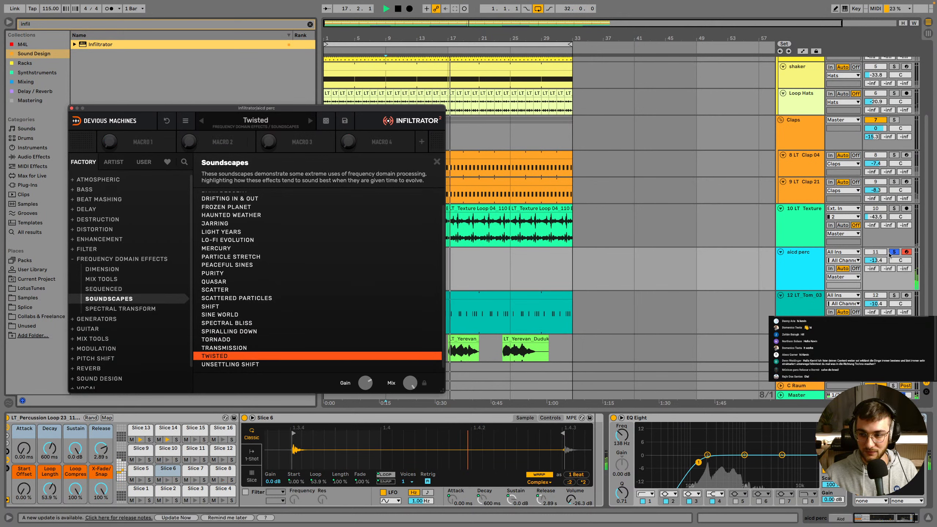
pyautogui.click(894, 251)
pyautogui.click(894, 252)
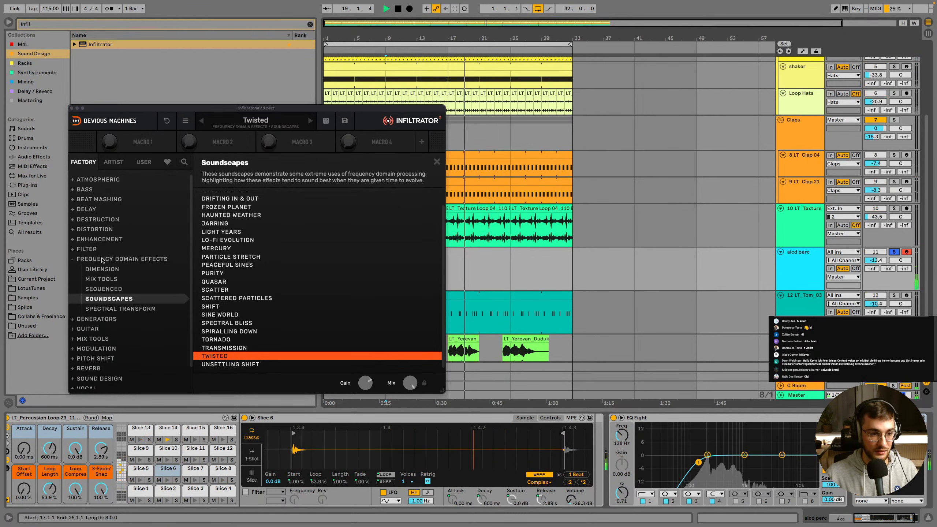
# Audition the Filter LFO presets Fast Wobbler and Dizzying Depths with playback restarted from bar 9
pyautogui.click(87, 249)
pyautogui.click(223, 263)
pyautogui.click(388, 395)
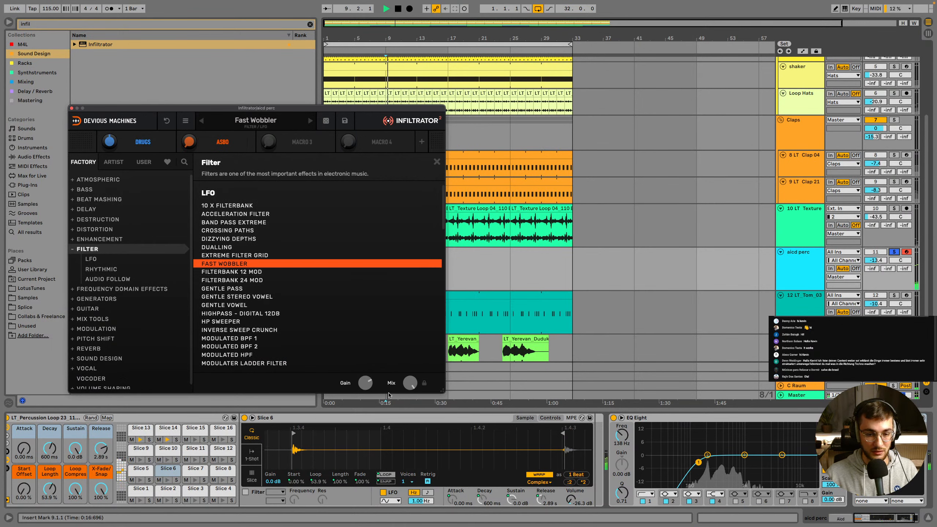
pyautogui.click(238, 239)
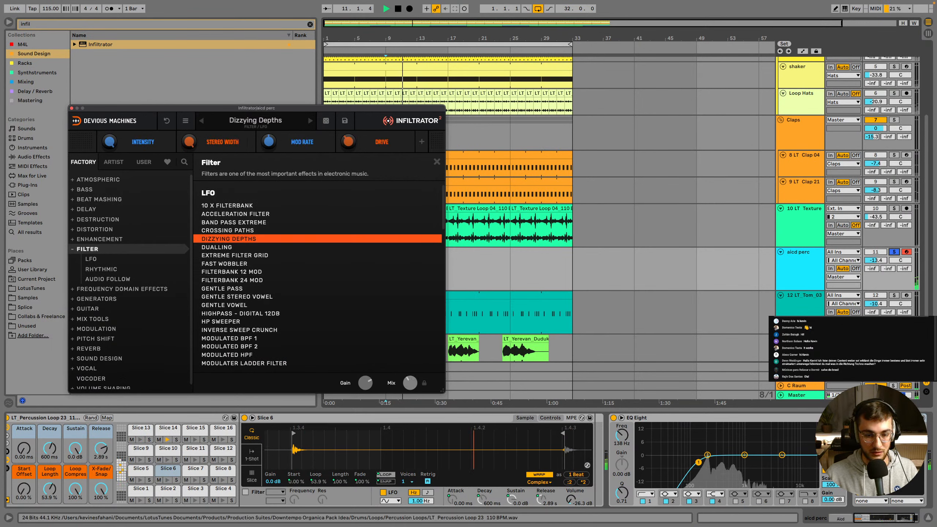
# Audition Complex delay presets, including Reverse Sync, Obscure Delay, Travelling Spaces, Warping Backdrop and What Is That
pyautogui.click(86, 210)
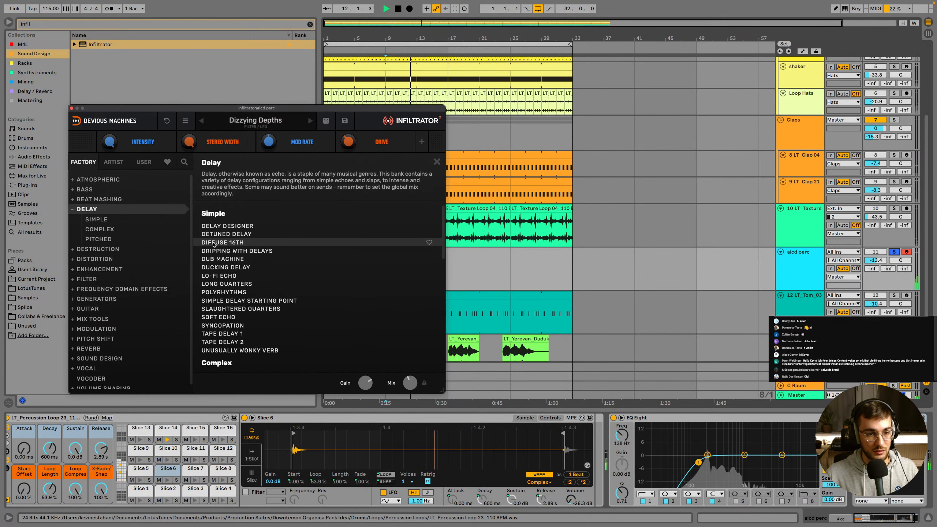
pyautogui.click(103, 229)
pyautogui.click(225, 271)
pyautogui.click(255, 247)
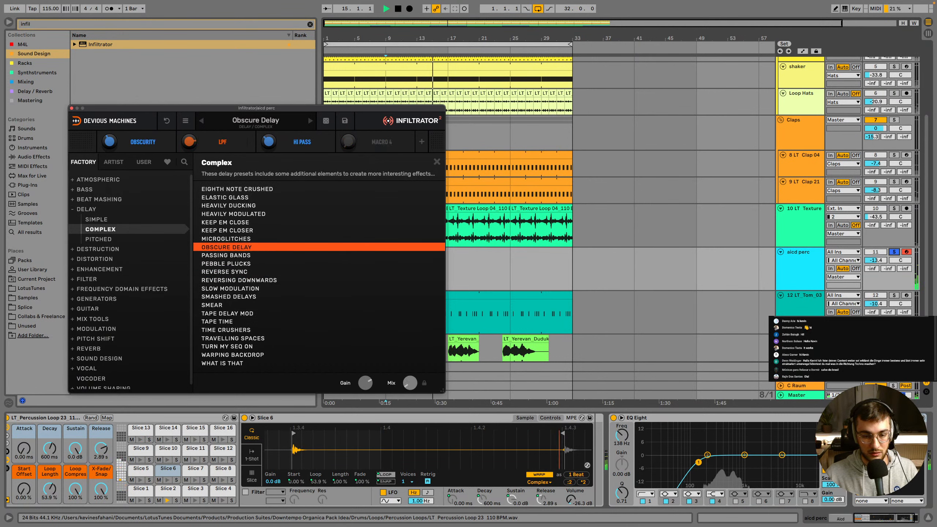
pyautogui.click(259, 338)
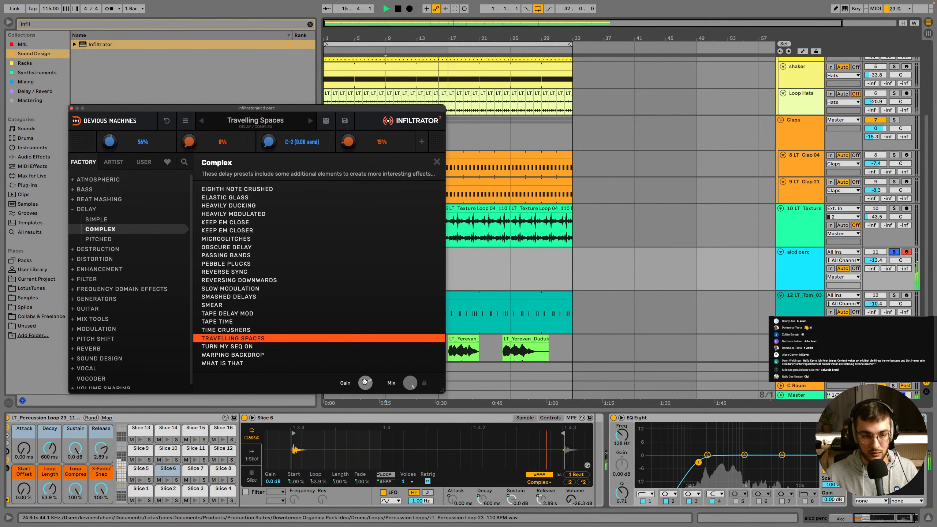
pyautogui.click(259, 355)
pyautogui.click(258, 363)
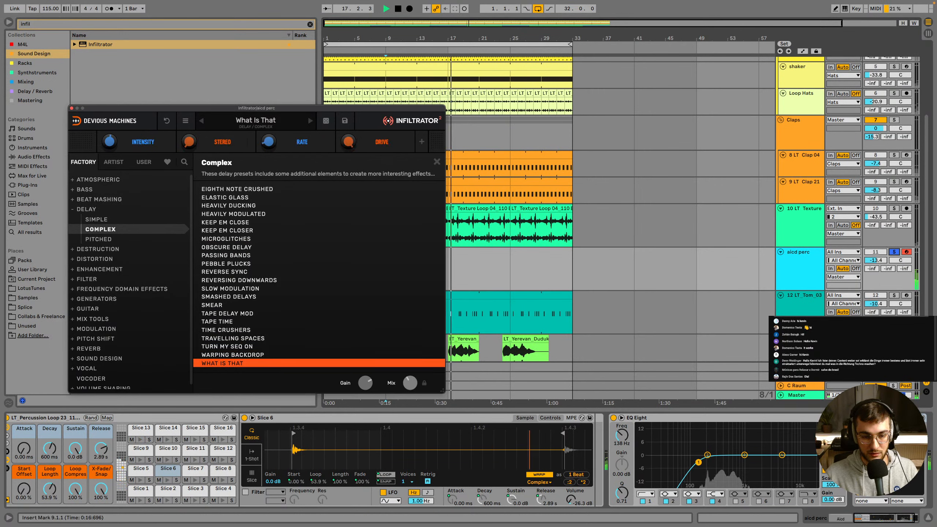
# Unsolo the aicd perc track, try the Keep Em Close delay preset in the full mix, and solo the track again
pyautogui.click(894, 252)
pyautogui.click(258, 221)
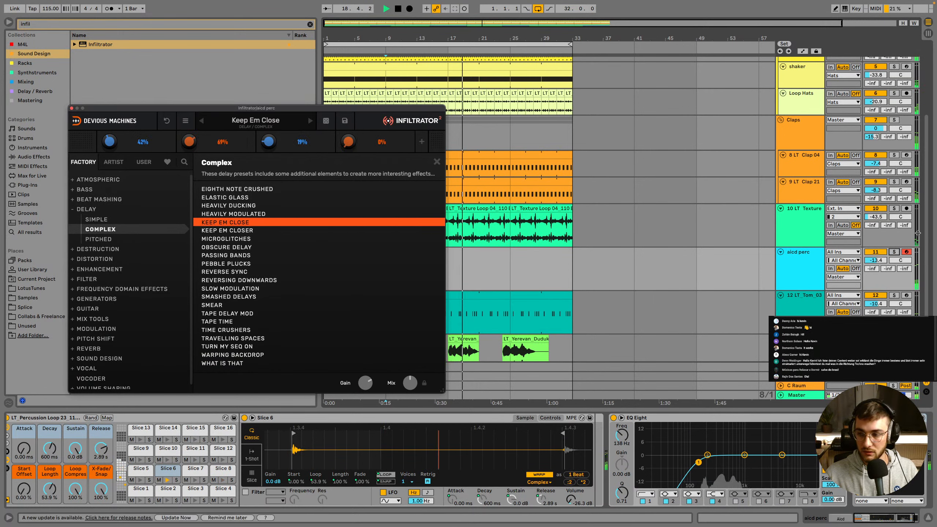
pyautogui.click(894, 251)
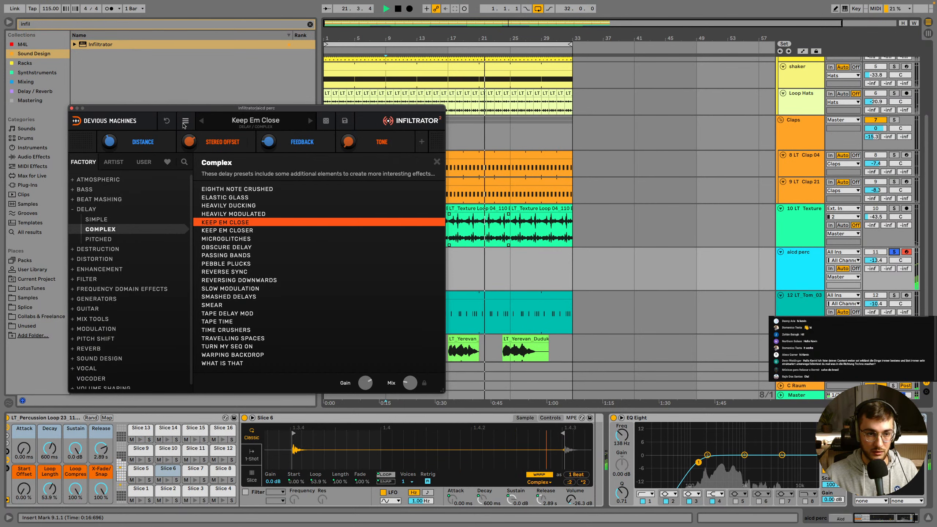
# Open the effect editor for the Keep Em Close preset and restart playback from bar 9
pyautogui.click(899, 518)
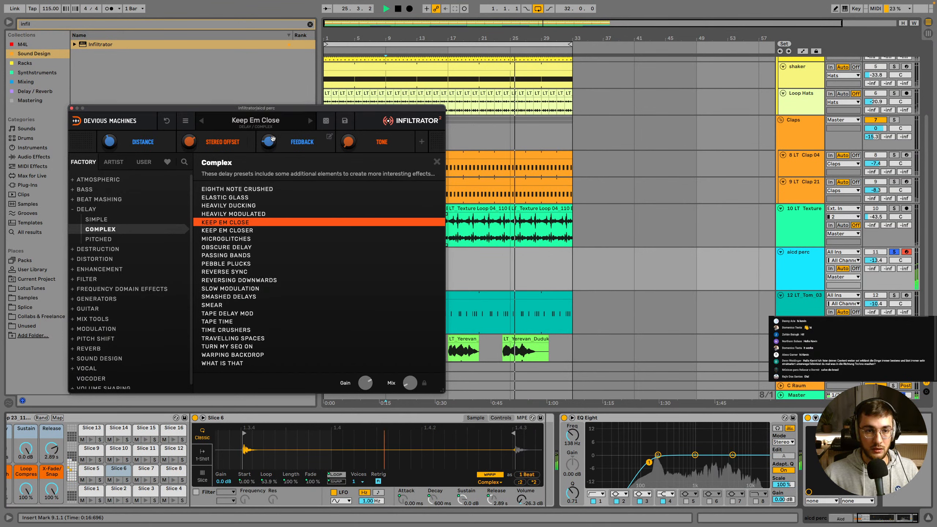
pyautogui.click(187, 121)
pyautogui.click(258, 122)
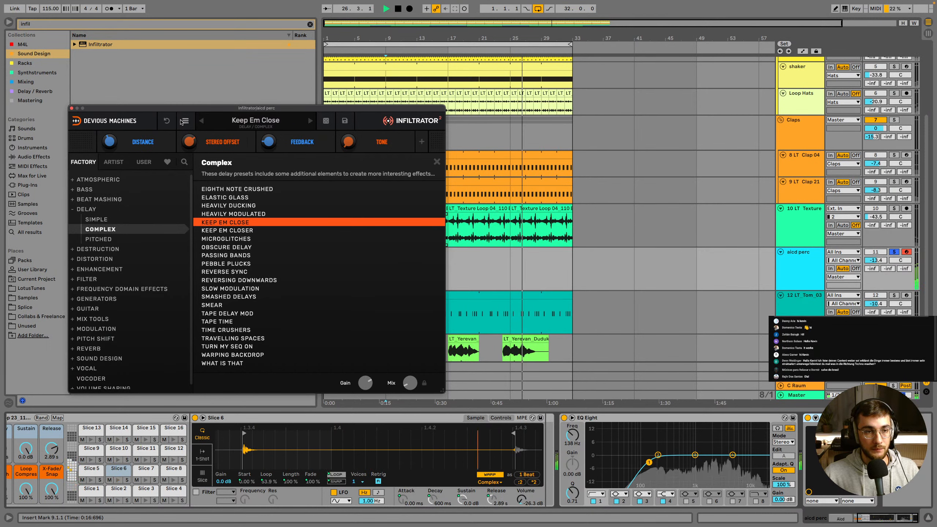
pyautogui.click(262, 122)
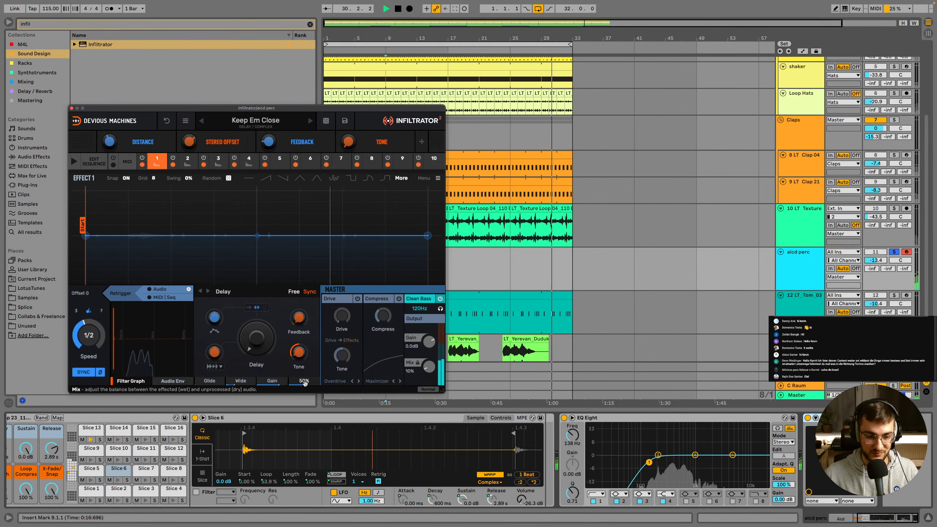
pyautogui.press('space')
pyautogui.press('space')
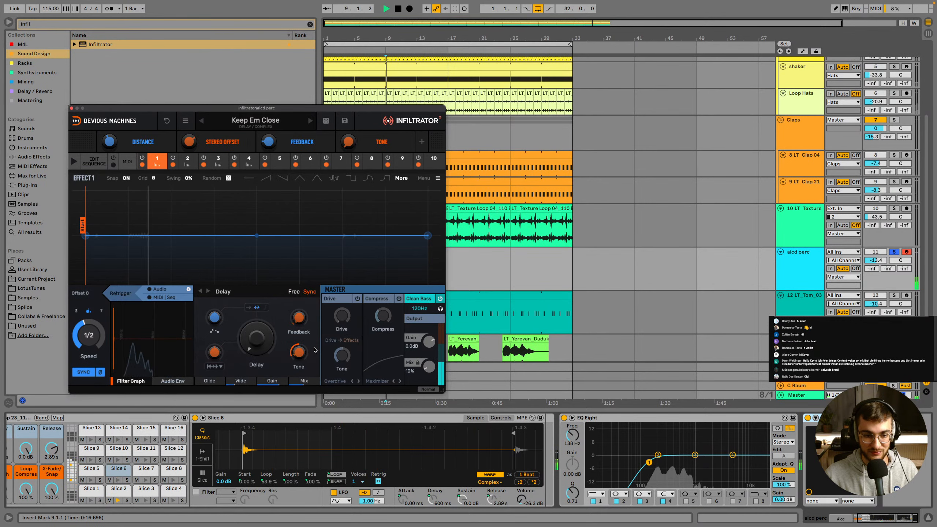
# Close the plug-in window and lower the aicd perc track volume to -16.9 dB in the full mix, then solo the track again
pyautogui.click(72, 109)
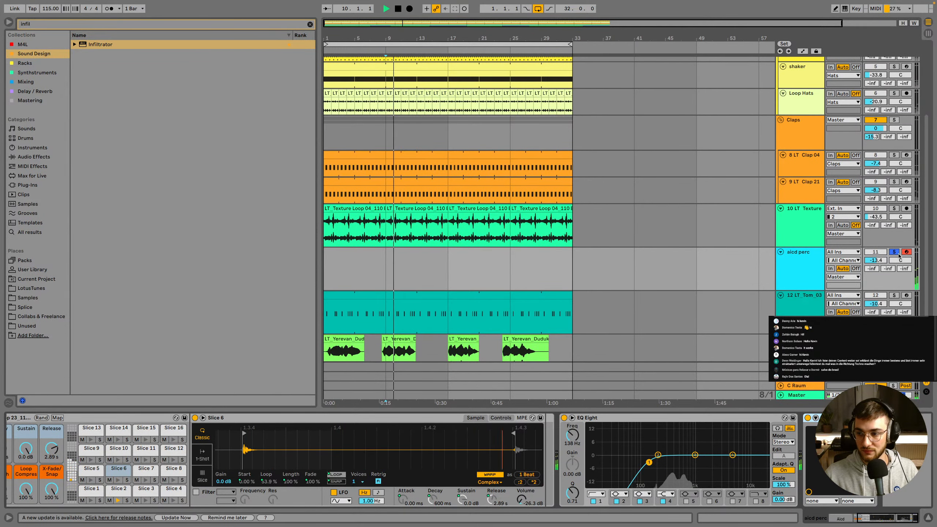
pyautogui.click(894, 253)
pyautogui.moveTo(875, 261); pyautogui.dragTo(876, 268)
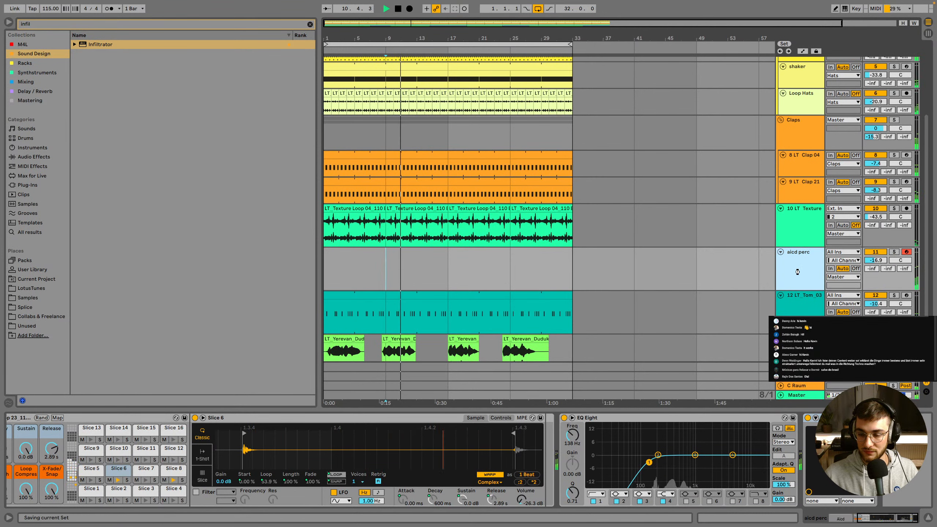
pyautogui.click(892, 252)
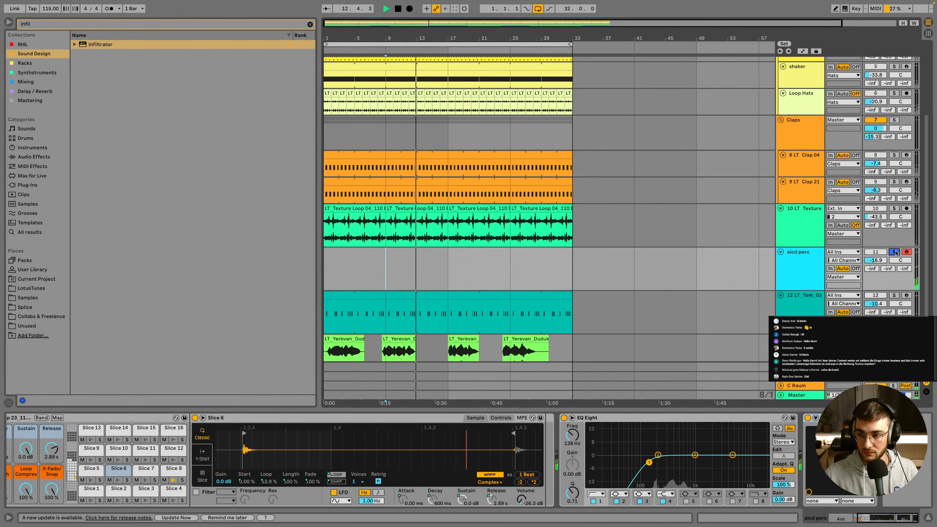
# Reopen the Infiltrator window, set the master Mix to 20% and load the Complex delay preset Pebble Plucks
pyautogui.click(823, 418)
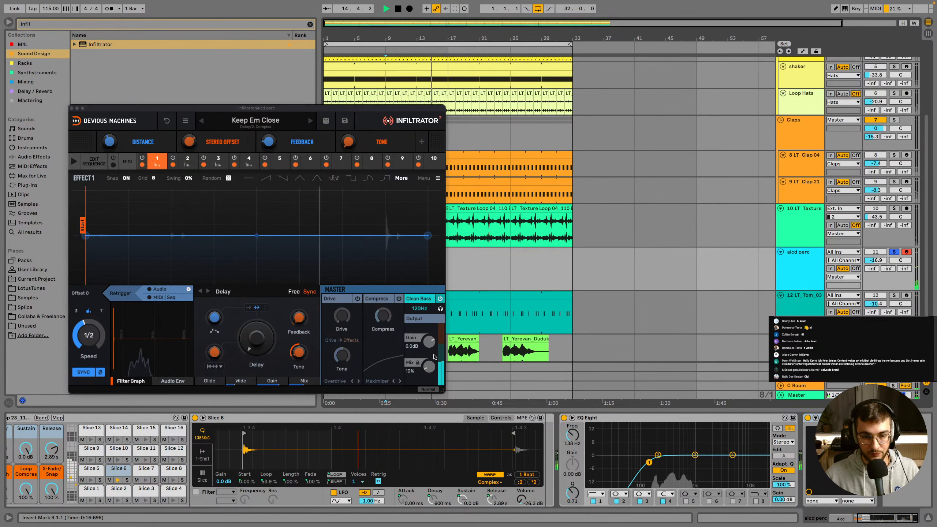
pyautogui.moveTo(429, 366); pyautogui.dragTo(429, 357)
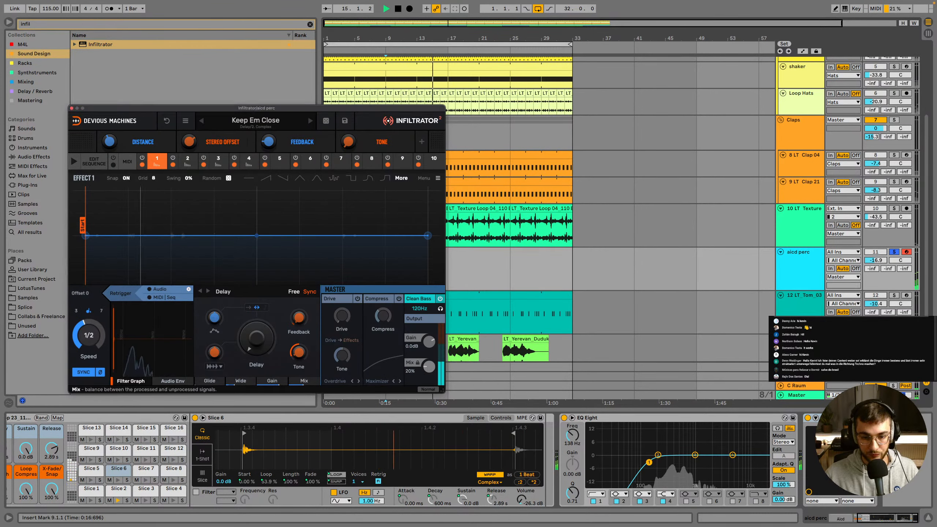
pyautogui.click(255, 121)
pyautogui.click(225, 264)
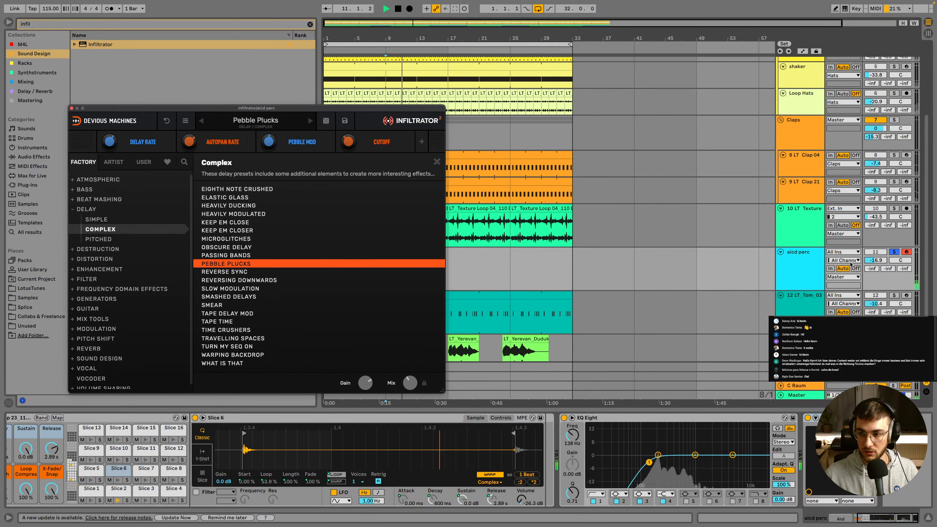
# Lower the EQ Eight high band to -5.33 dB at 3.30 kHz, unsolo aicd perc, and close Infiltrator and clear the browser search
pyautogui.moveTo(732, 455); pyautogui.dragTo(732, 457)
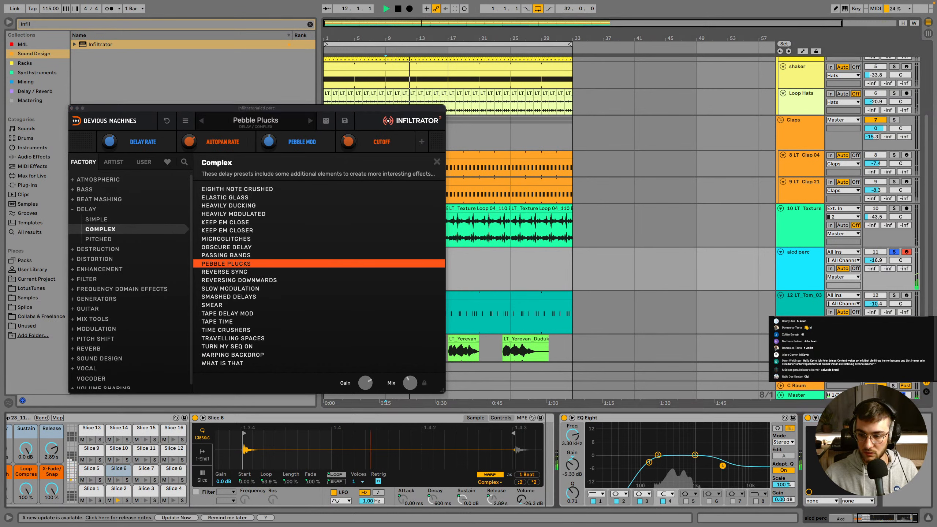
pyautogui.click(894, 252)
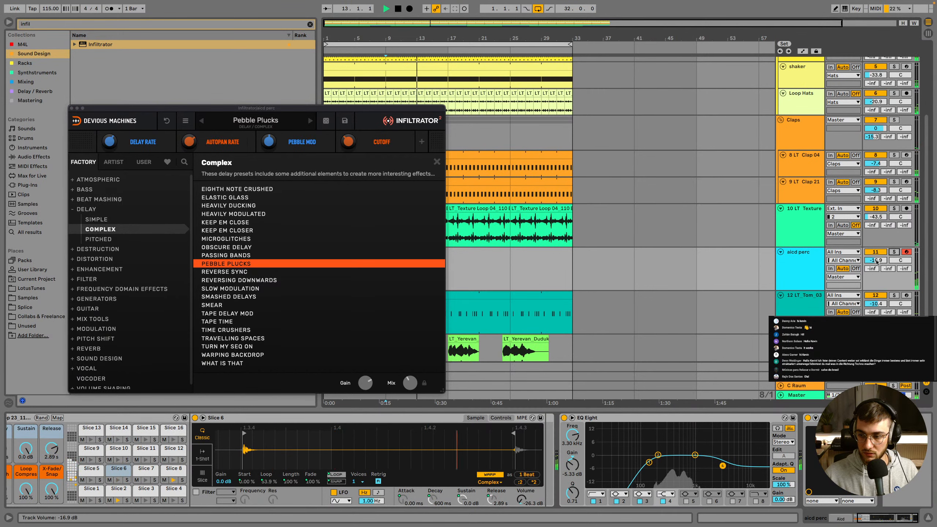
pyautogui.click(72, 108)
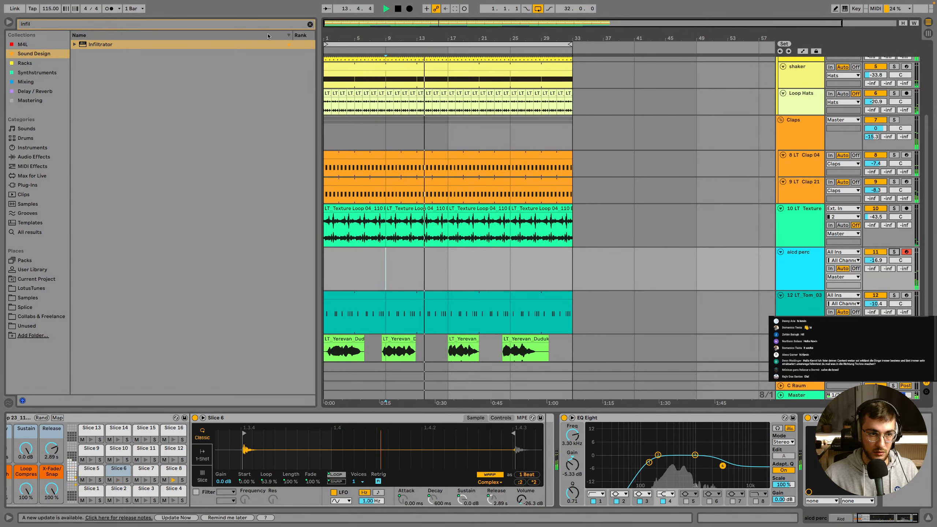
pyautogui.press('Escape')
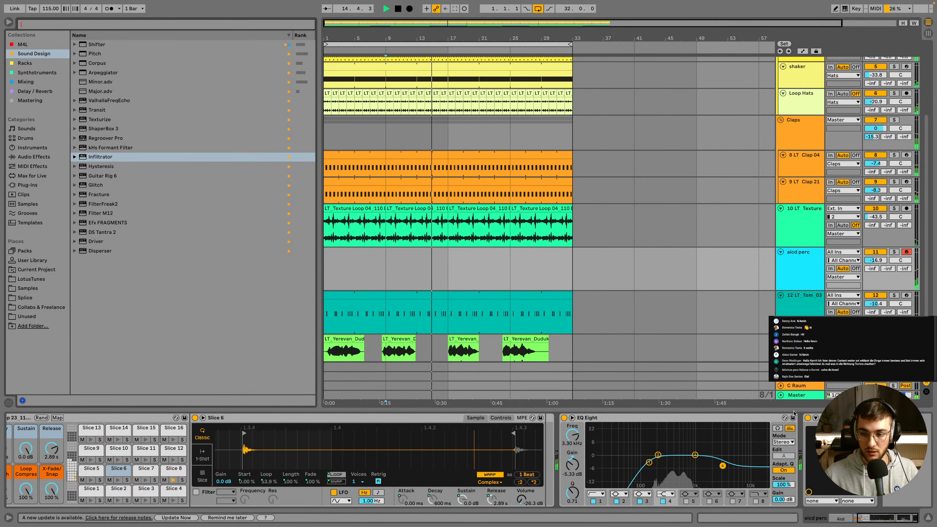
pyautogui.click(835, 418)
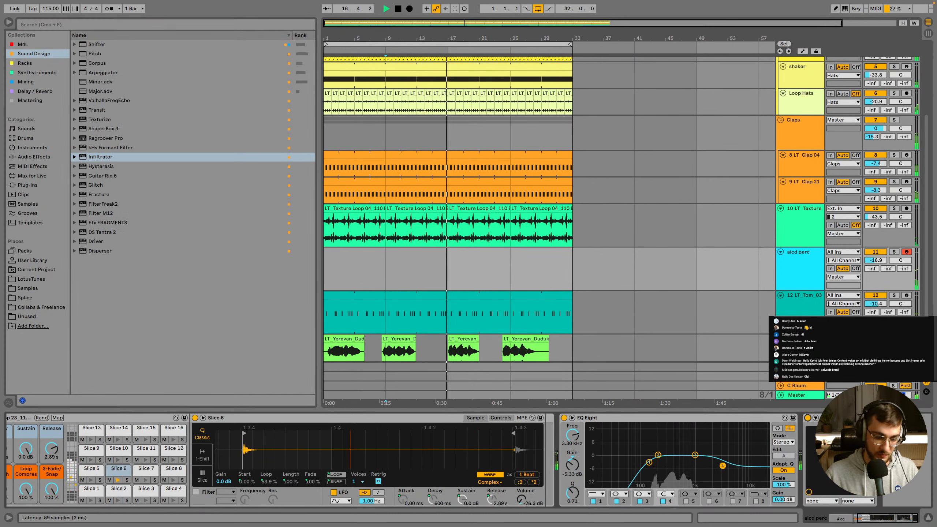
pyautogui.click(390, 268)
pyautogui.scroll(-2, 630, 296)
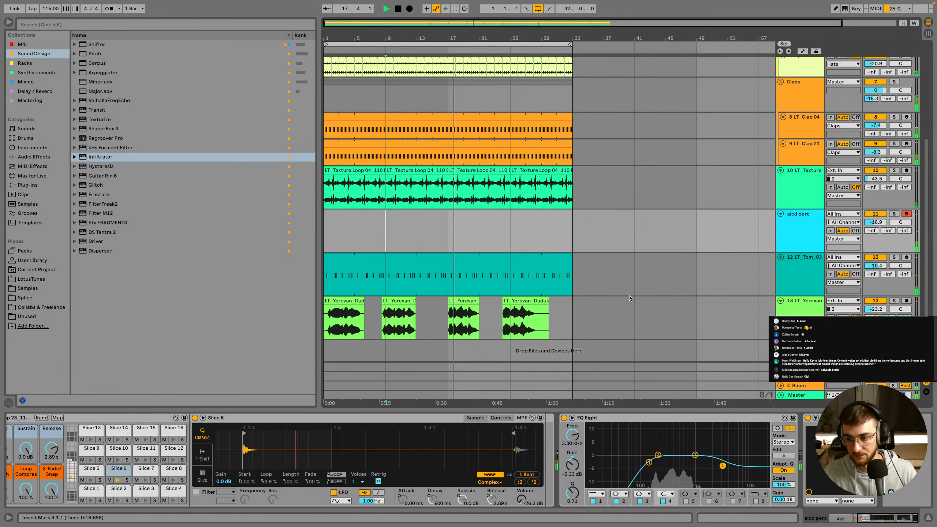
pyautogui.click(803, 270)
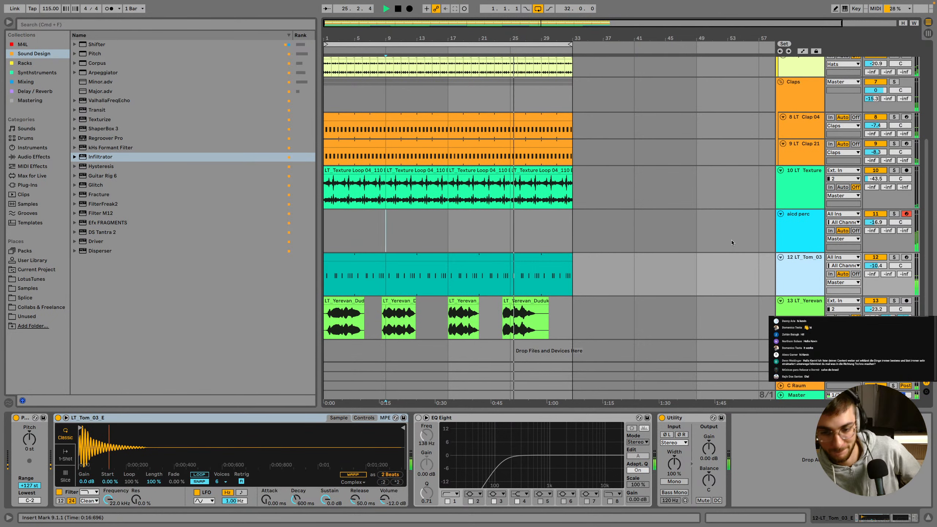
pyautogui.click(620, 248)
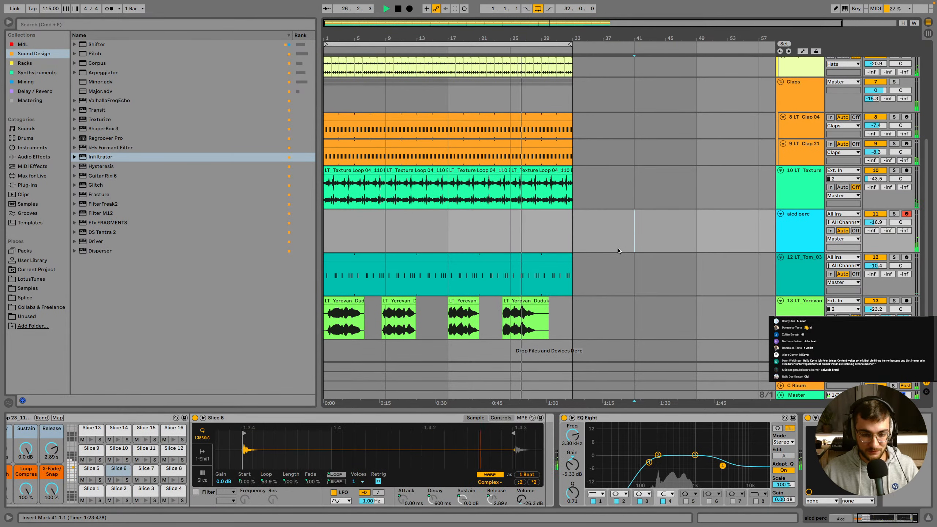
pyautogui.scroll(2, 801, 233)
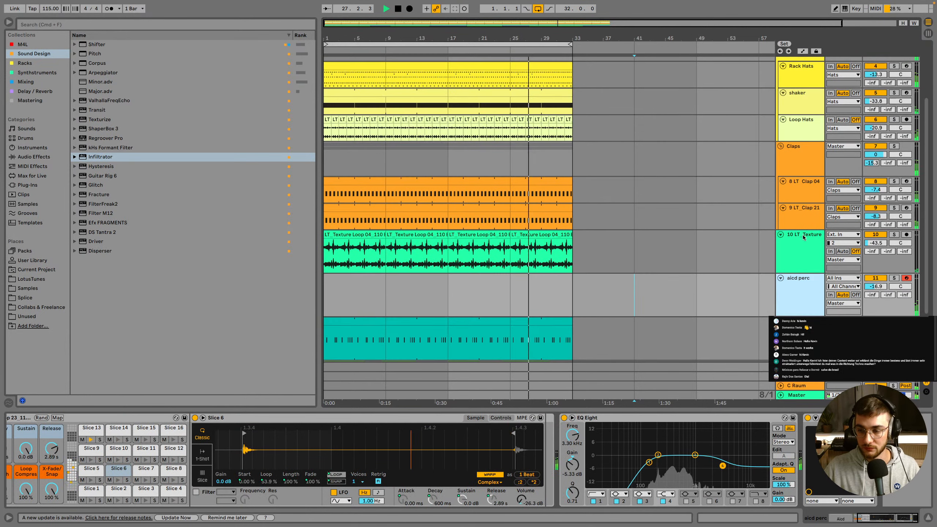
pyautogui.scroll(-2, 802, 235)
# Insert a new MIDI track directly below the 12 LT_Tom_03 track
pyautogui.click(799, 258)
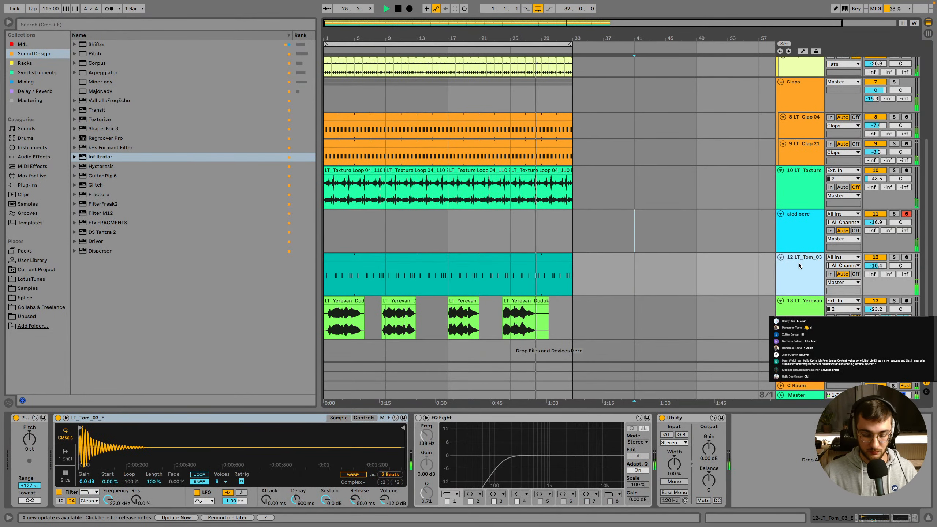
pyautogui.press('super+t')
pyautogui.press('super+z')
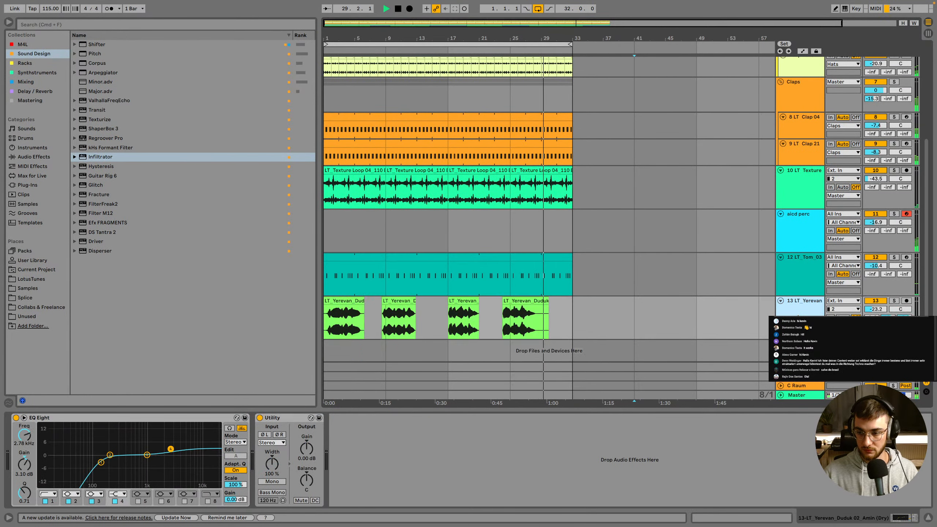
pyautogui.press('super+shift+t')
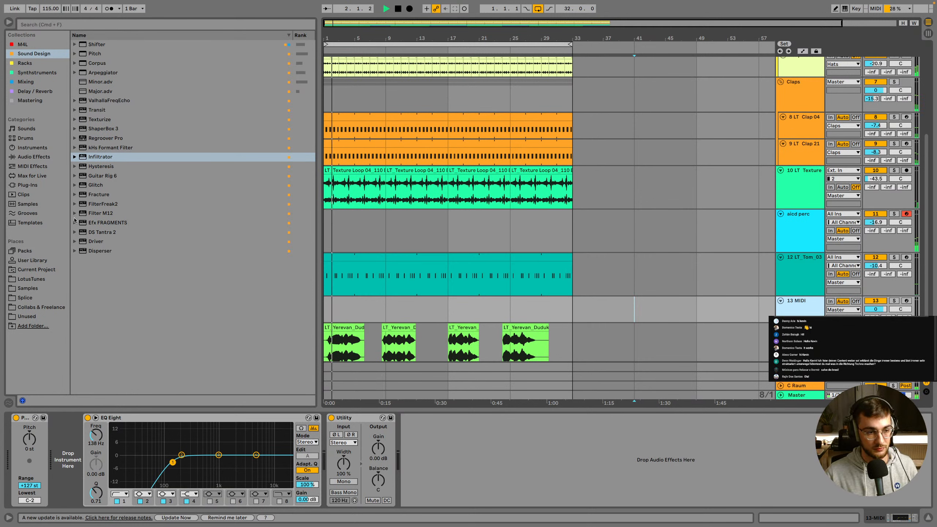
# Browse the LotusTunes library to the Vocals folder of the Downtempo Organica Pack Idea and audition vocal sample 09
pyautogui.click(28, 185)
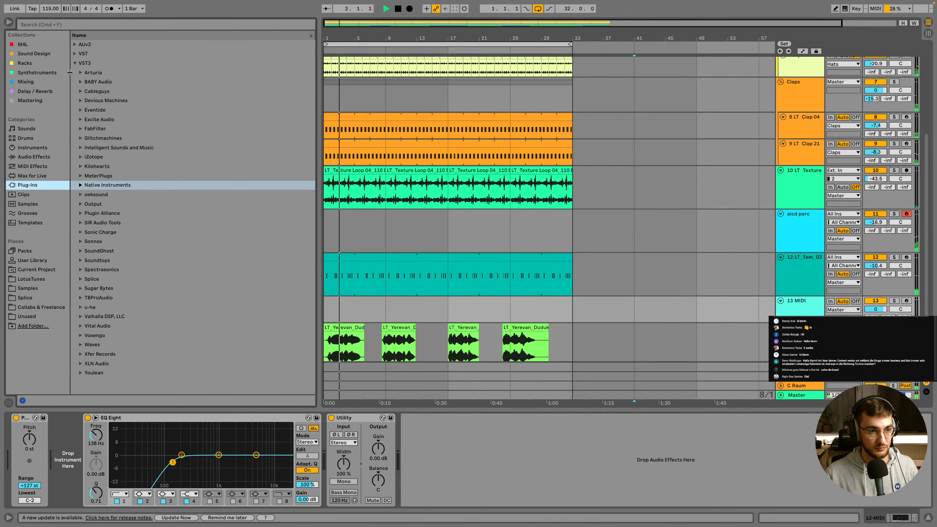
pyautogui.click(75, 64)
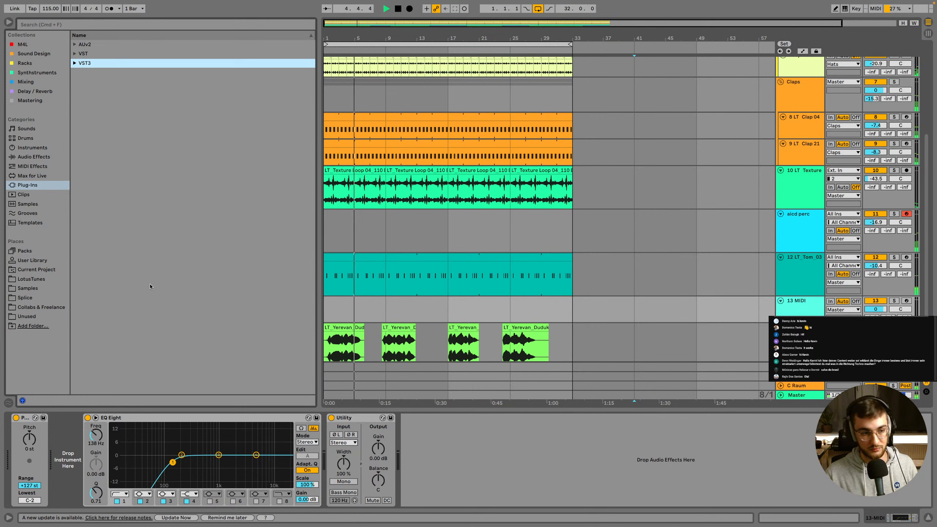
pyautogui.click(42, 288)
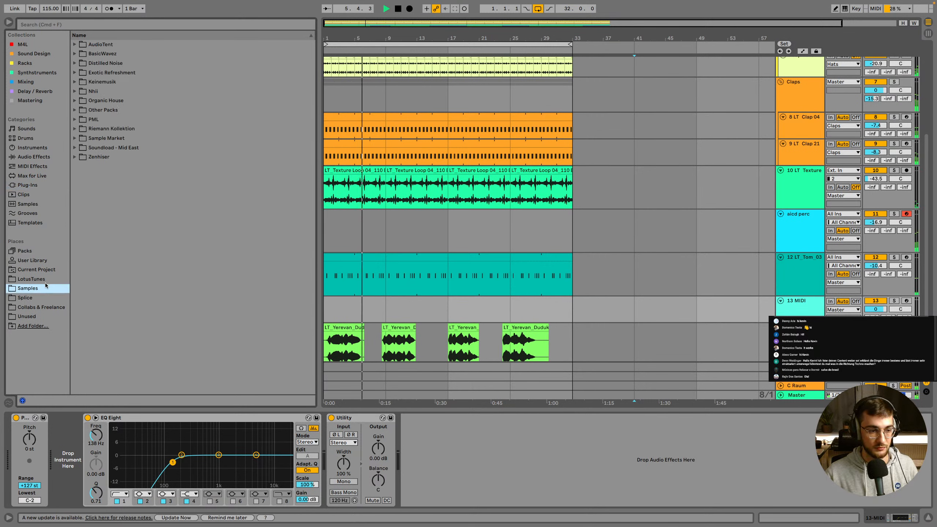
pyautogui.click(42, 281)
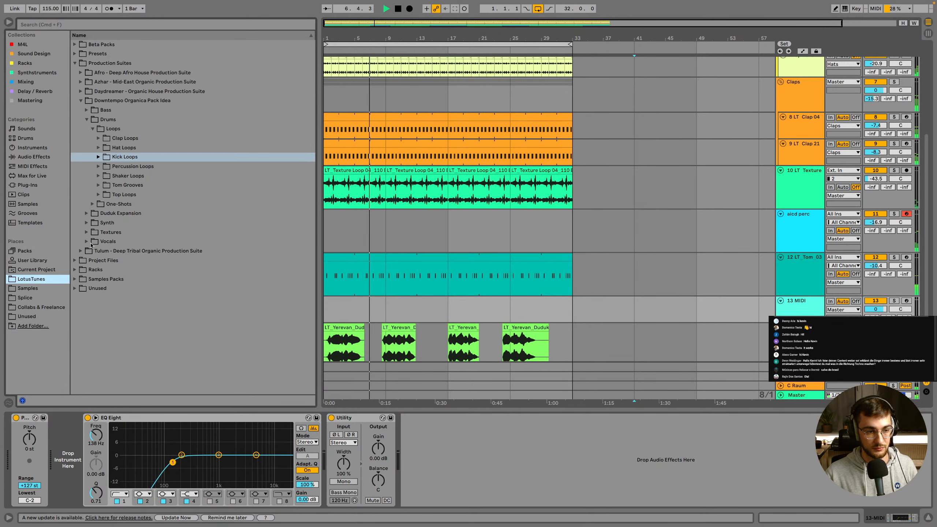
pyautogui.click(91, 244)
pyautogui.click(152, 243)
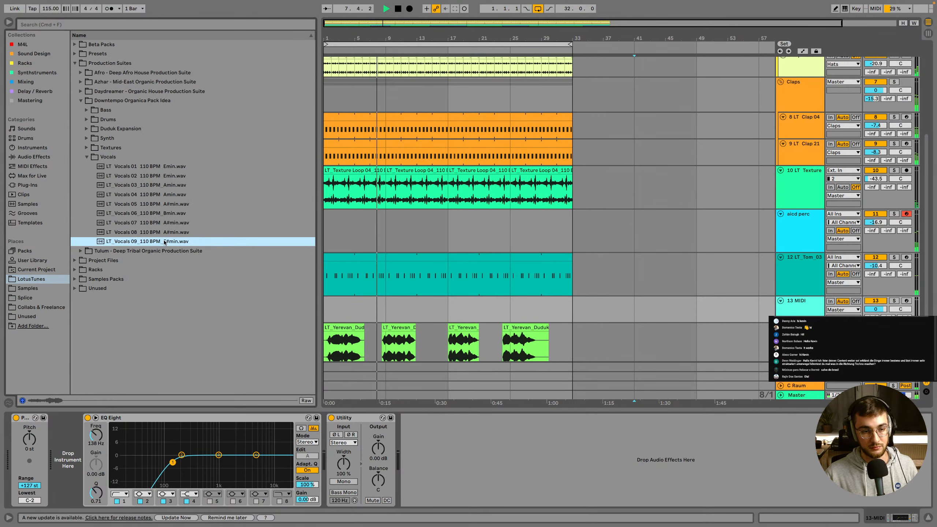
# Audition the LT_Vocals samples from 08 down to 02 against the playing arrangement
pyautogui.scroll(-1, 394, 305)
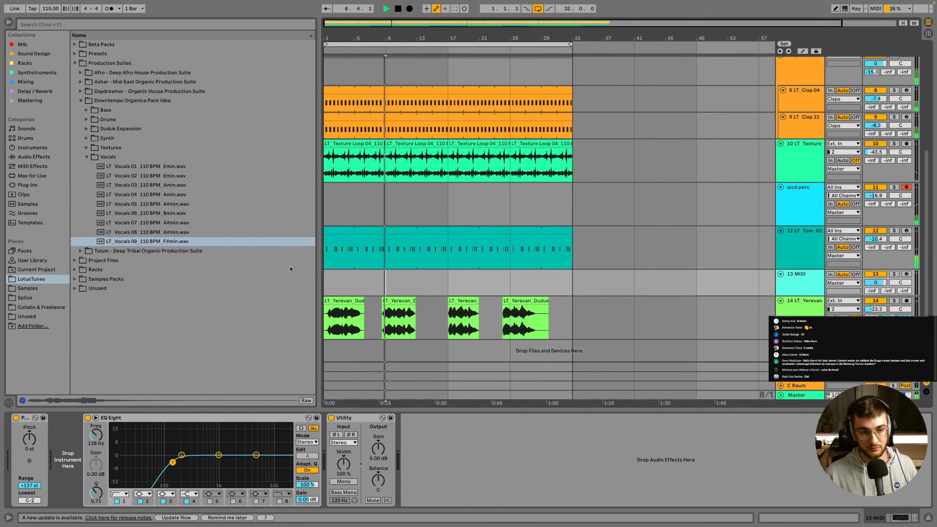
pyautogui.click(176, 234)
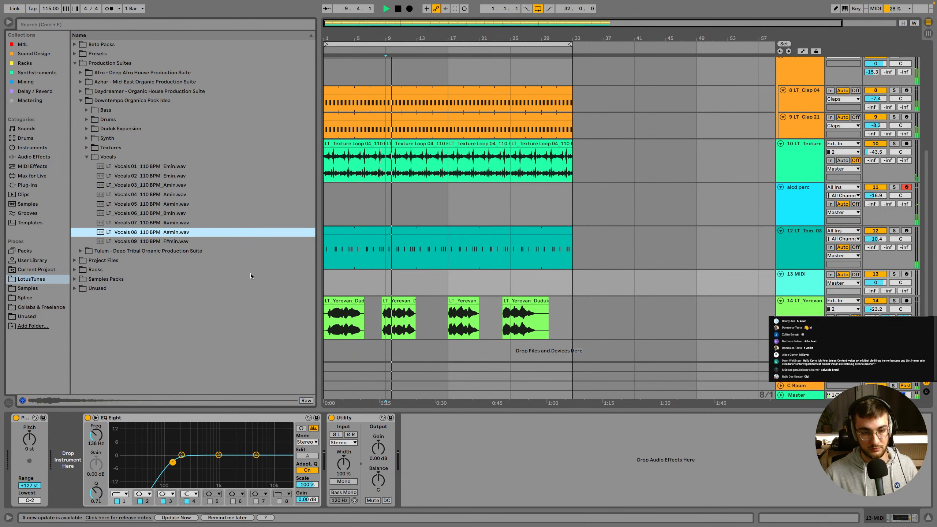
pyautogui.click(176, 223)
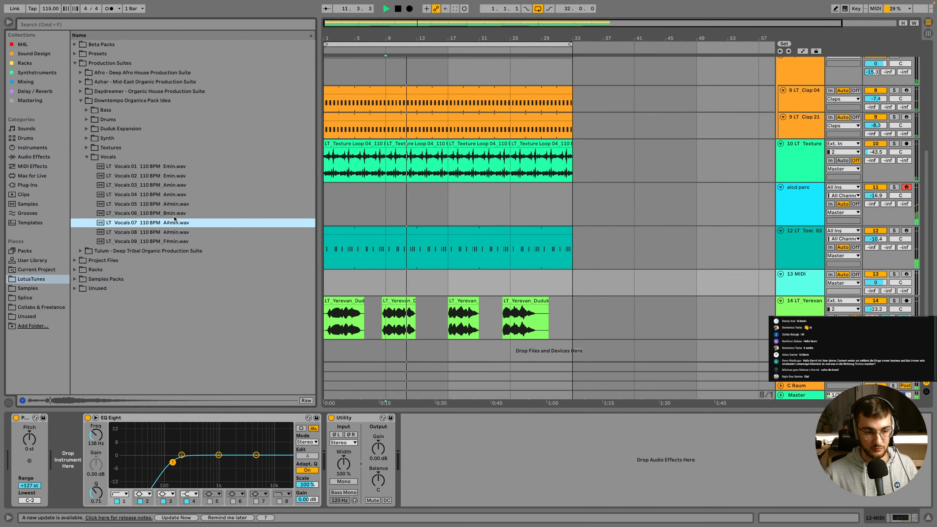
pyautogui.click(175, 214)
pyautogui.click(175, 205)
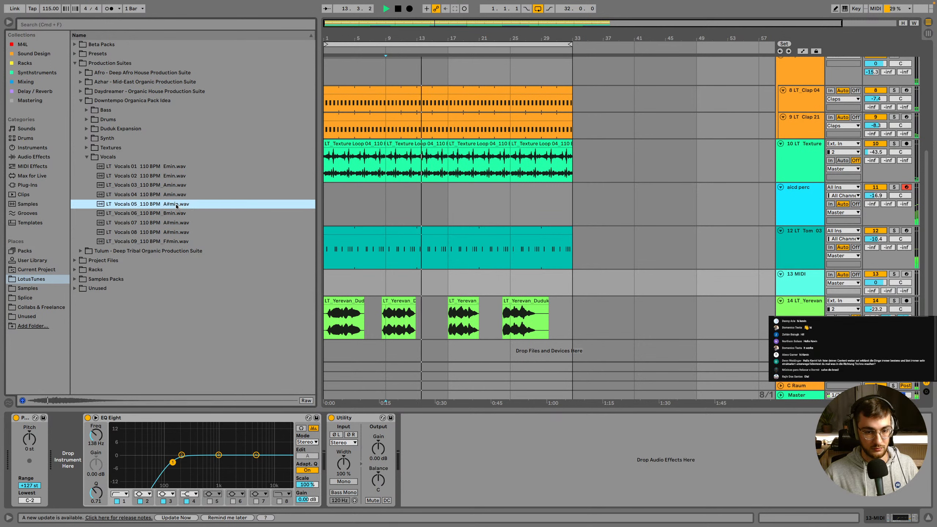
pyautogui.click(173, 196)
pyautogui.click(178, 186)
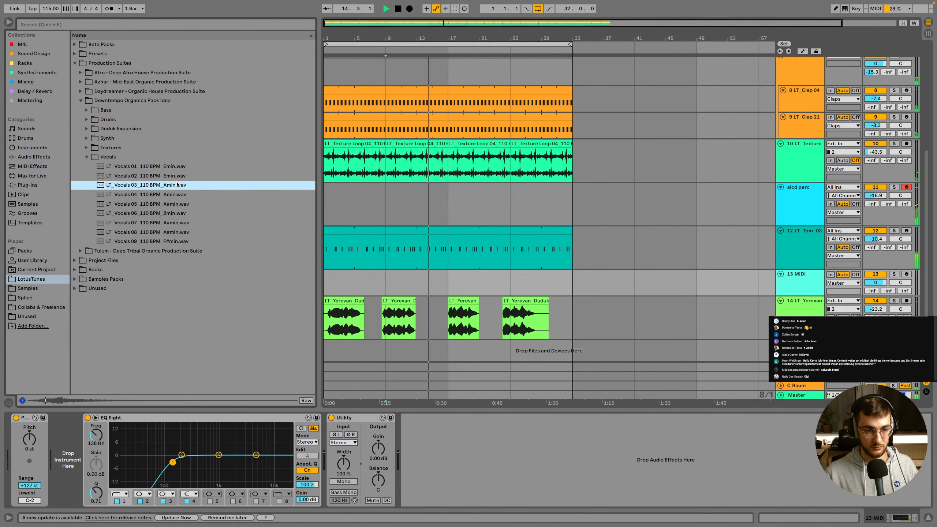
pyautogui.click(178, 177)
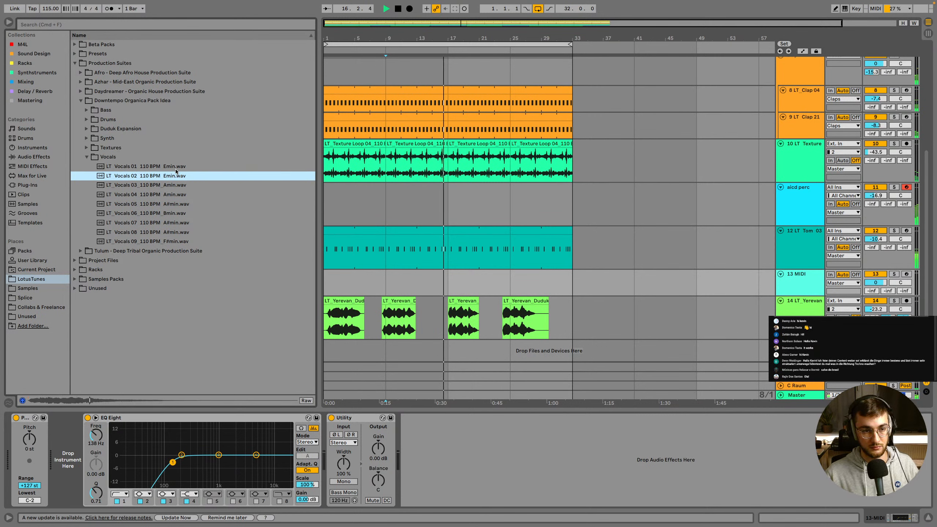
# Place LT_Vocals 02_110 BPM_Emin.wav on a new audio track at bar 15, using a 1/2 grid, and lower the track volume to -16.2 dB
pyautogui.moveTo(173, 179); pyautogui.dragTo(429, 350)
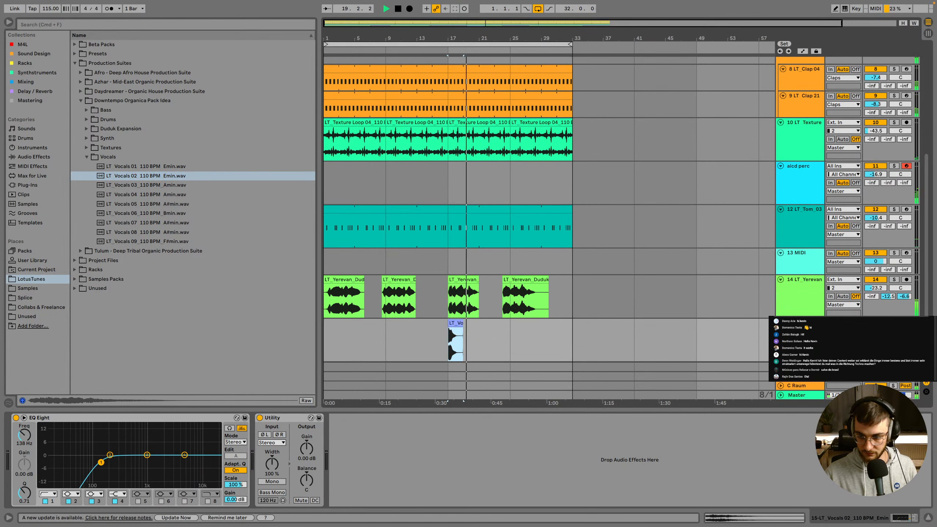
pyautogui.scroll(-1, 511, 314)
pyautogui.rightClick(510, 315)
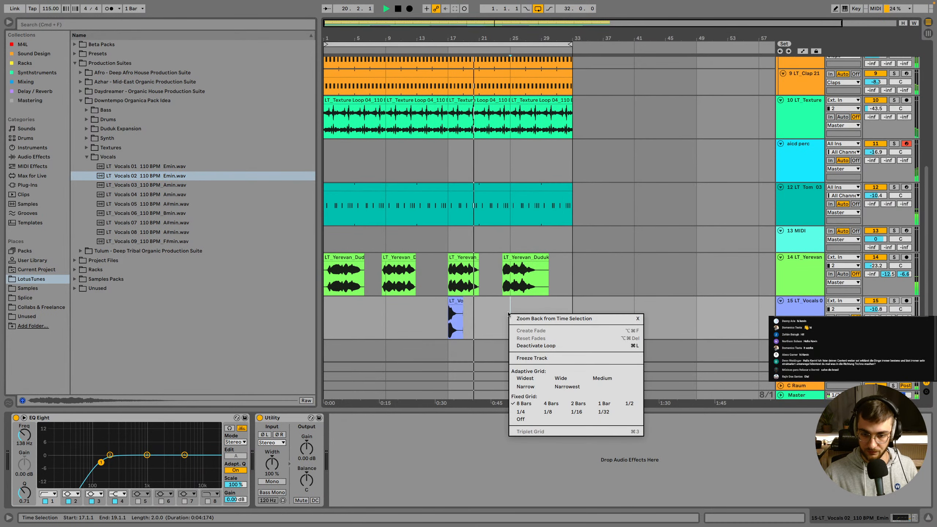
pyautogui.click(627, 404)
pyautogui.moveTo(454, 300); pyautogui.dragTo(438, 298)
pyautogui.moveTo(876, 309)
pyautogui.mouseDown()
pyautogui.moveTo(882, 322)
pyautogui.moveTo(888, 303)
pyautogui.mouseUp()
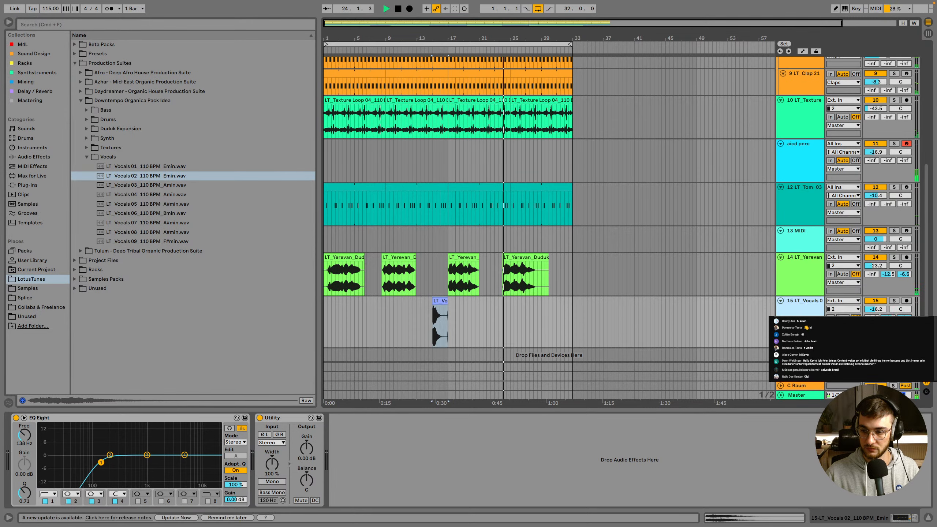
# Transpose the vocal clip to -4 st while auditioning it in playback
pyautogui.doubleClick(439, 308)
pyautogui.press('space')
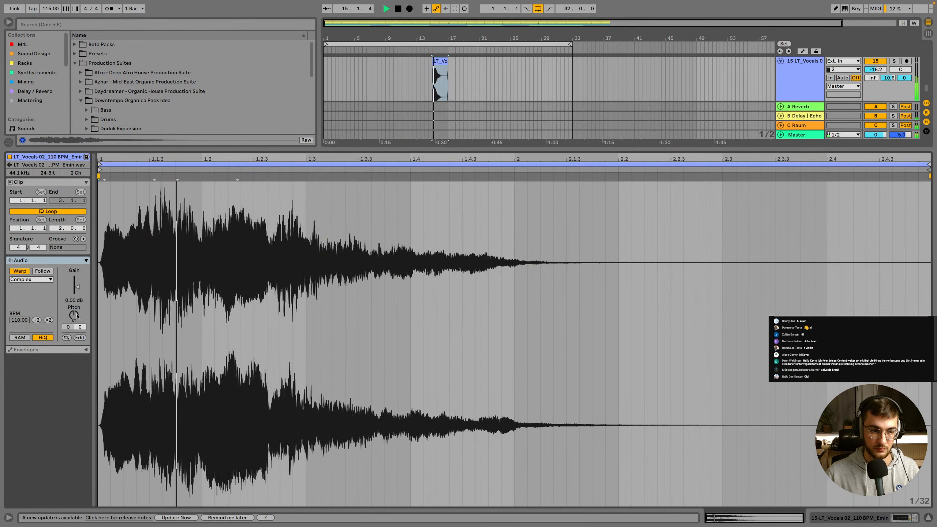
pyautogui.moveTo(75, 314); pyautogui.dragTo(75, 325)
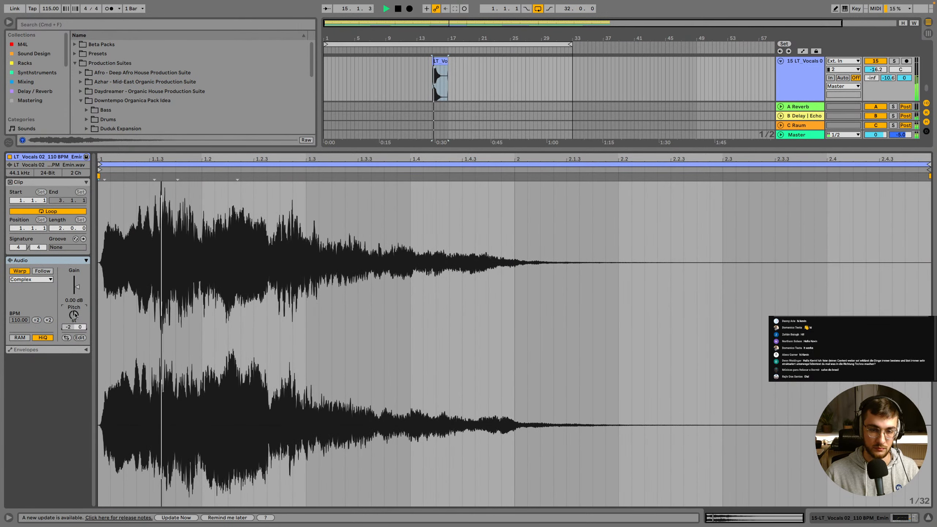
pyautogui.press('space')
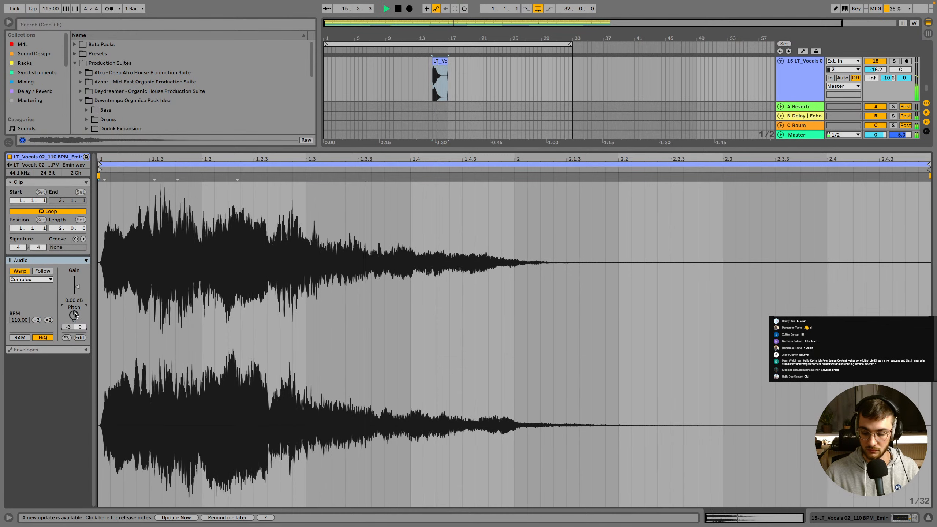
pyautogui.press('Down')
pyautogui.press('space')
pyautogui.press('space')
pyautogui.hotkey('shift', 'Tab')
pyautogui.press('space')
# Set the vocal track's send to the B Delay return to -17.5 dB while auditioning it
pyautogui.moveTo(800, 332)
pyautogui.mouseDown()
pyautogui.moveTo(800, 361)
pyautogui.moveTo(800, 339)
pyautogui.mouseUp()
pyautogui.moveTo(888, 309); pyautogui.dragTo(888, 318)
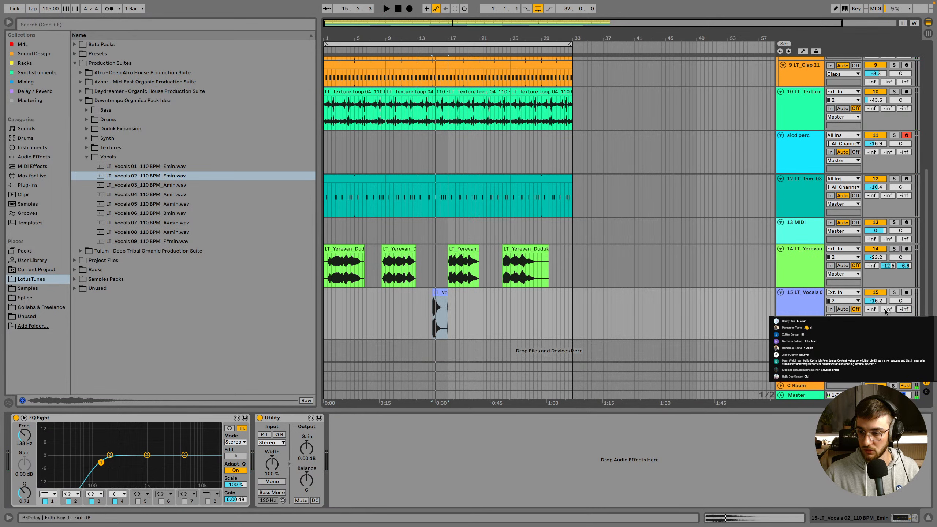
pyautogui.press('space')
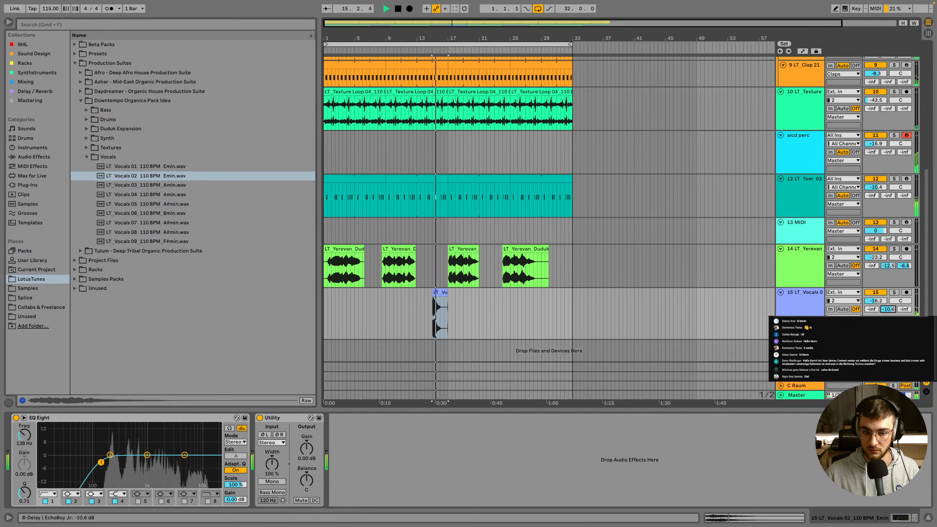
pyautogui.moveTo(888, 310); pyautogui.dragTo(888, 326)
pyautogui.press('space')
# Set the vocal clip's pitch to -5 st and its warp mode to Complex Pro with Envelope at 8
pyautogui.doubleClick(434, 294)
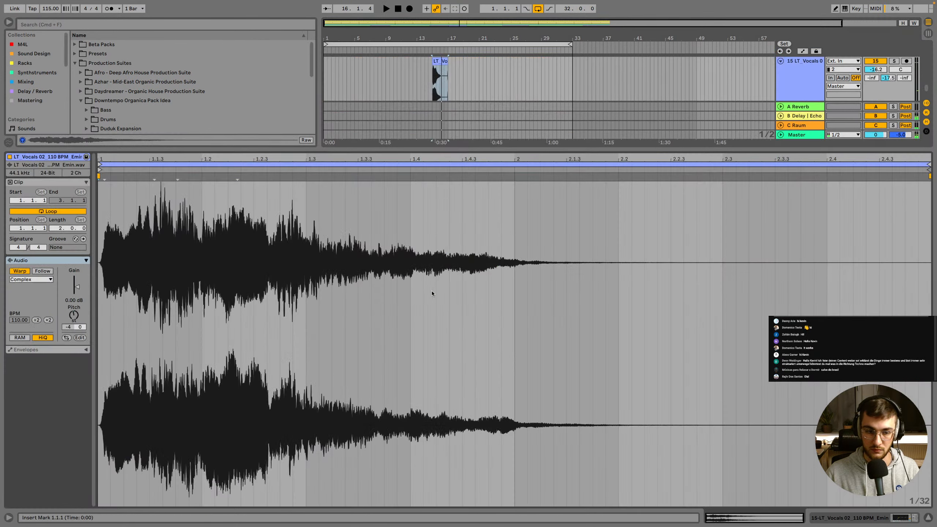
pyautogui.press('space')
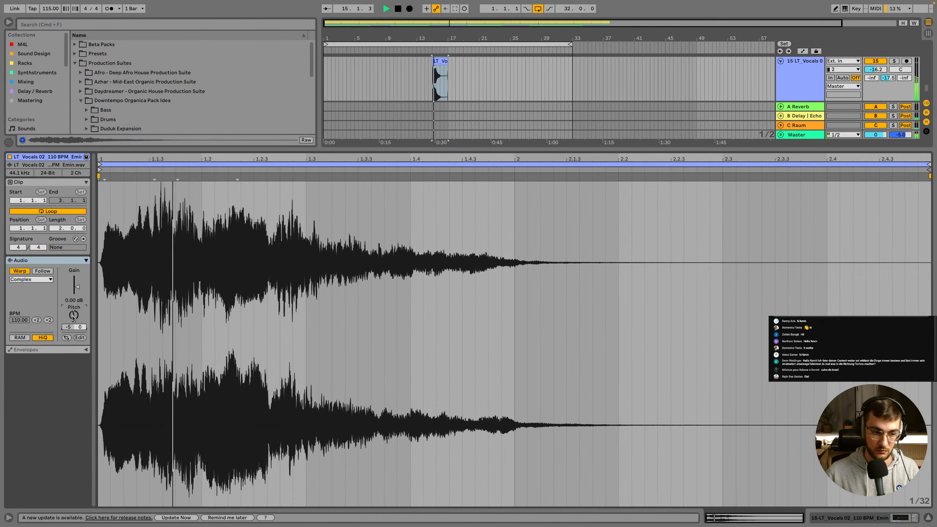
pyautogui.click(31, 279)
pyautogui.click(26, 325)
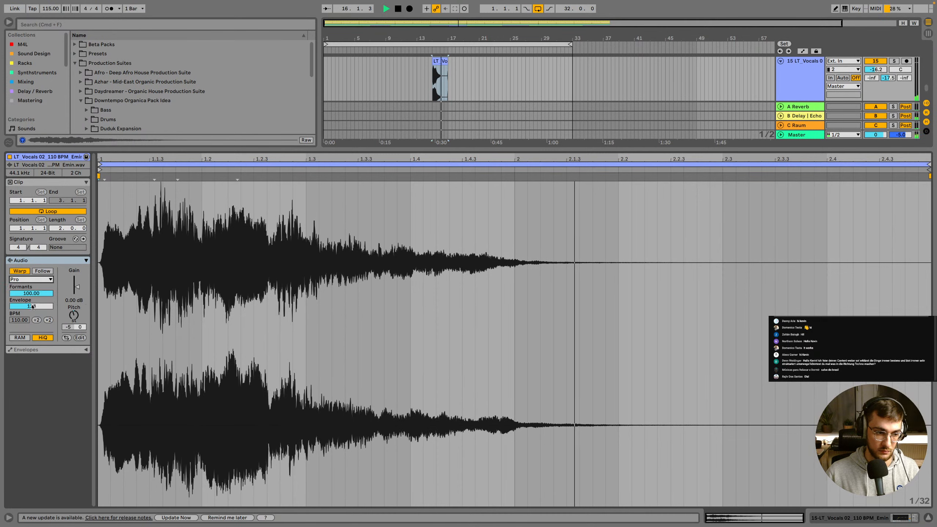
pyautogui.press('space')
pyautogui.press('space')
pyautogui.hotkey('shift', 'Tab')
# Lower the vocal track volume to -20.8 dB and move its clip to start at 18.3
pyautogui.moveTo(876, 301); pyautogui.dragTo(875, 310)
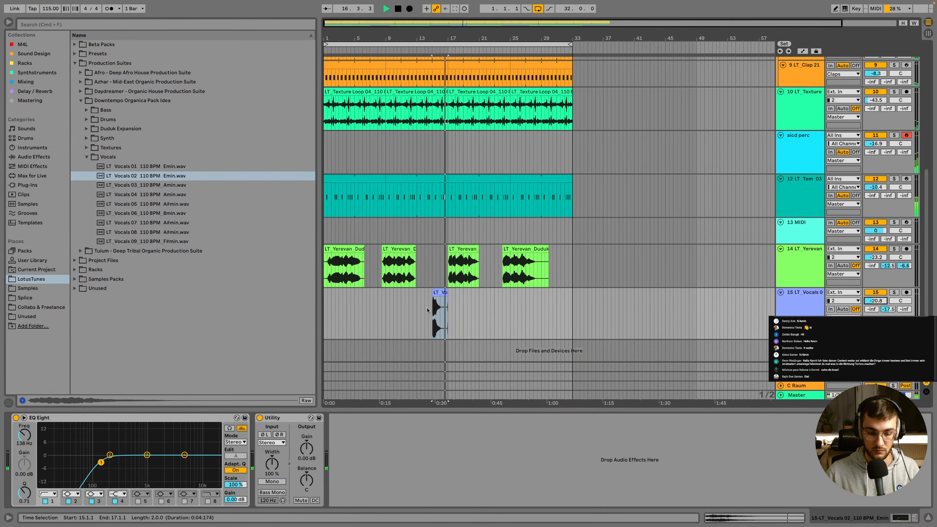
pyautogui.click(442, 293)
pyautogui.moveTo(442, 293); pyautogui.dragTo(469, 294)
# Raise the vocal clip's transposition in stages from -3 st to 0 st, auditioning each setting in playback
pyautogui.hotkey('shift', 'Tab')
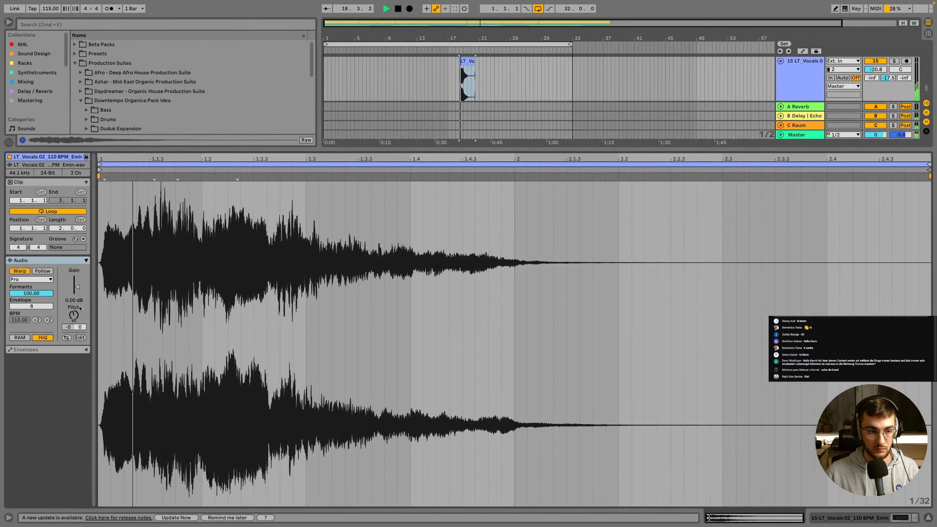
pyautogui.moveTo(75, 314); pyautogui.dragTo(76, 317)
pyautogui.press('space')
pyautogui.press('Up')
pyautogui.press('space')
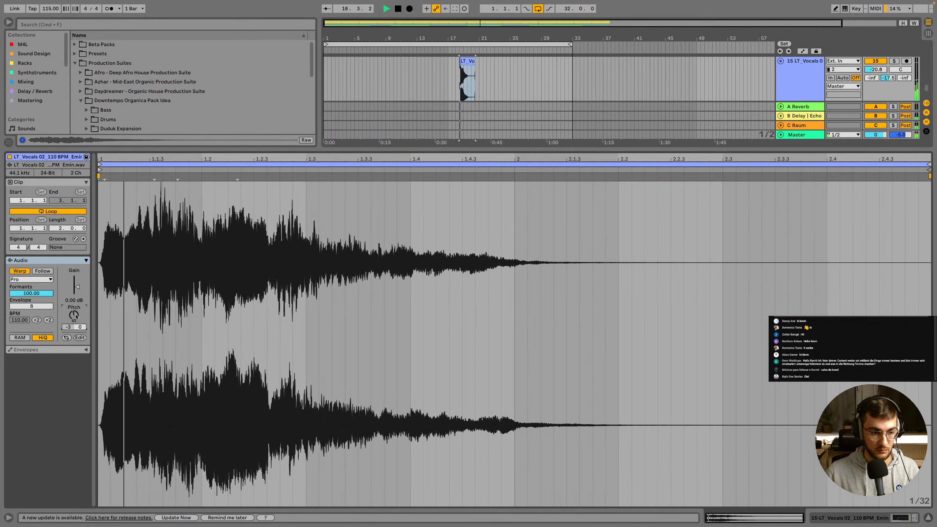
pyautogui.press('space')
pyautogui.press('Up')
pyautogui.press('space')
pyautogui.press('space')
pyautogui.press('Up')
pyautogui.press('space')
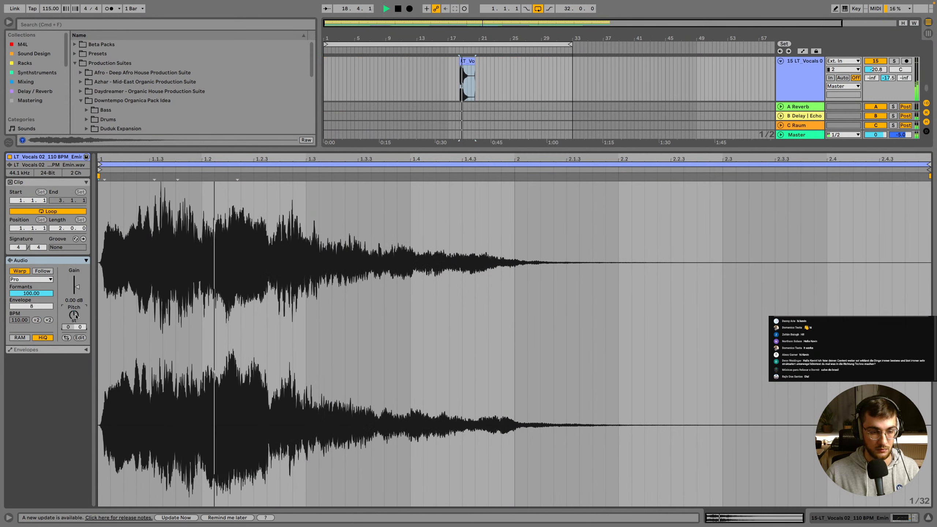
pyautogui.press('Up')
pyautogui.press('space')
pyautogui.press('space')
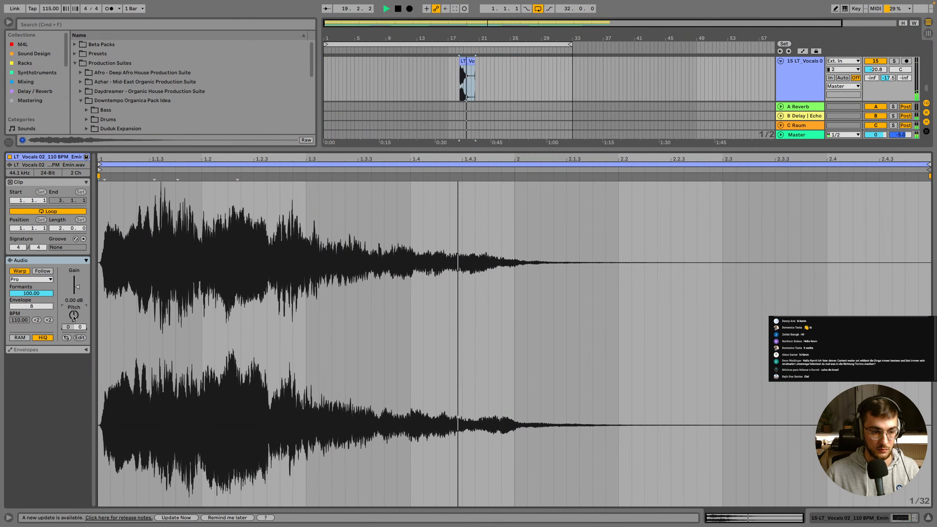
# Try the vocal clip at -1 st and -2 st in playback, and return its pitch to 0 st
pyautogui.press('Down')
pyautogui.press('space')
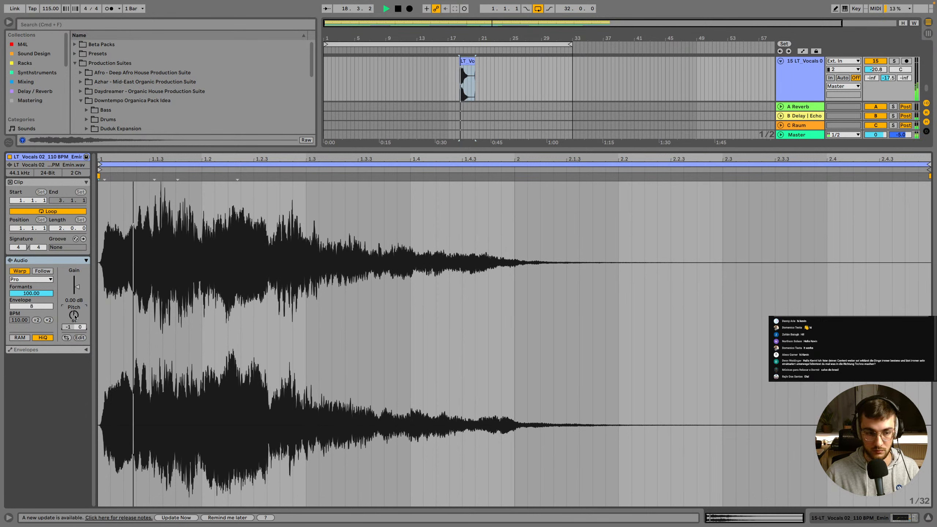
pyautogui.press('space')
pyautogui.press('Down')
pyautogui.press('space')
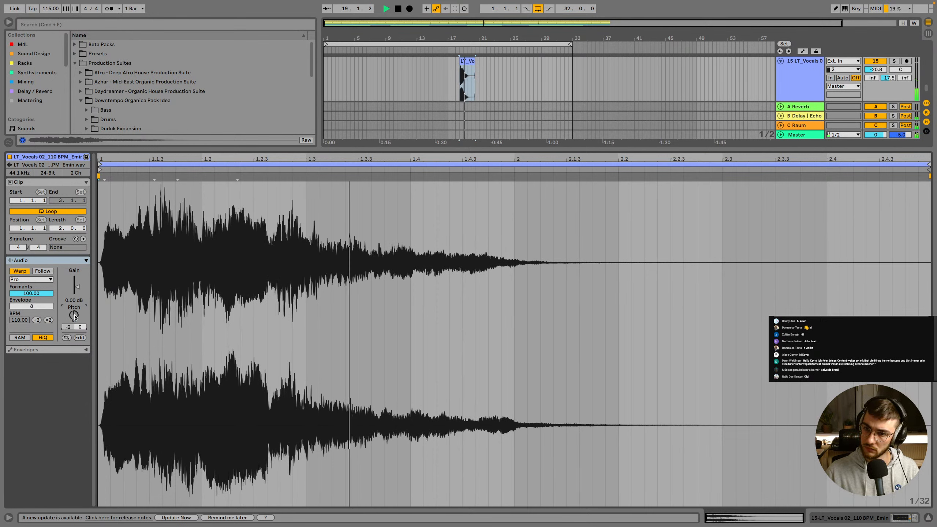
pyautogui.press('space')
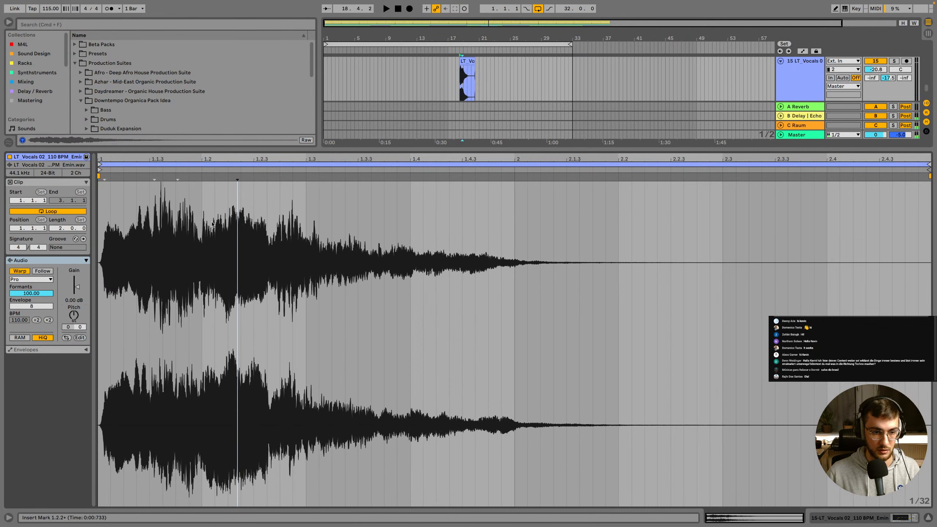
# Add a transposition envelope to the vocal clip that ramps from 0 st to -2 st just before 1.3, and audition it
pyautogui.click(41, 351)
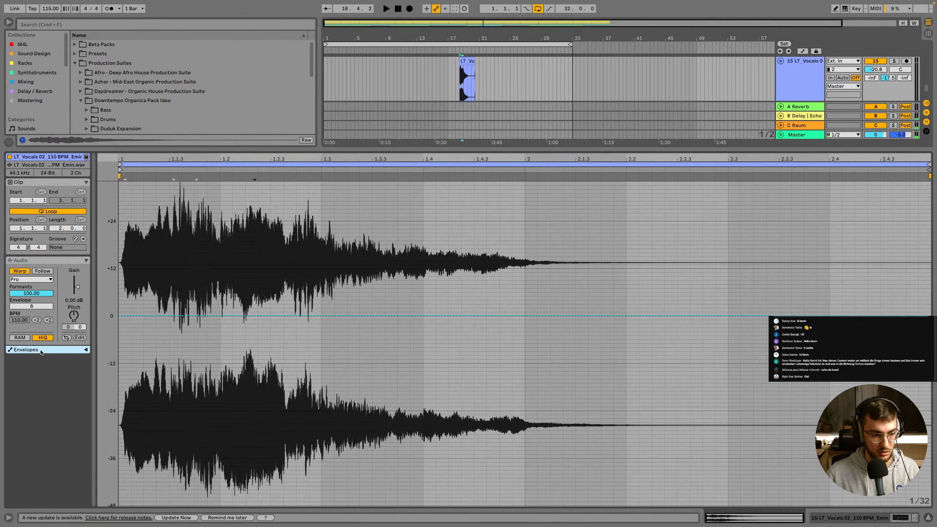
pyautogui.click(263, 315)
pyautogui.moveTo(308, 316); pyautogui.dragTo(309, 323)
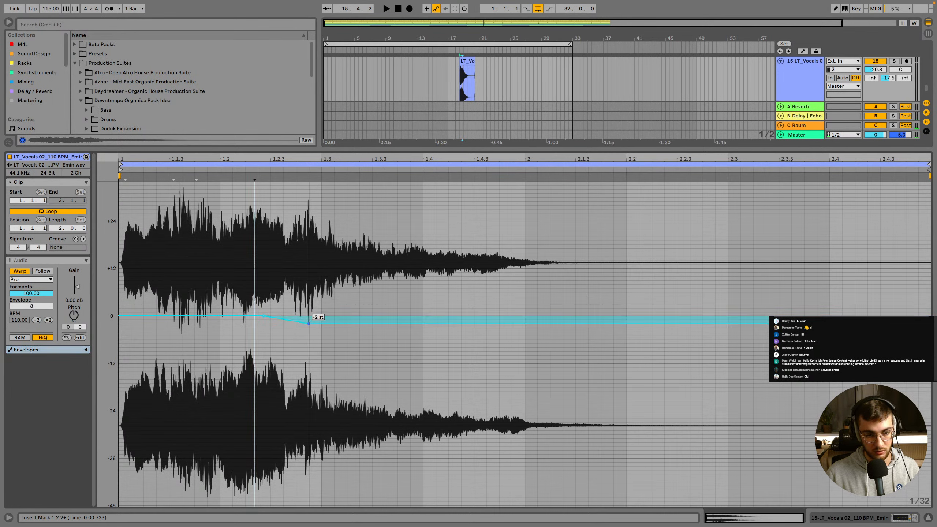
pyautogui.click(143, 280)
pyautogui.press('space')
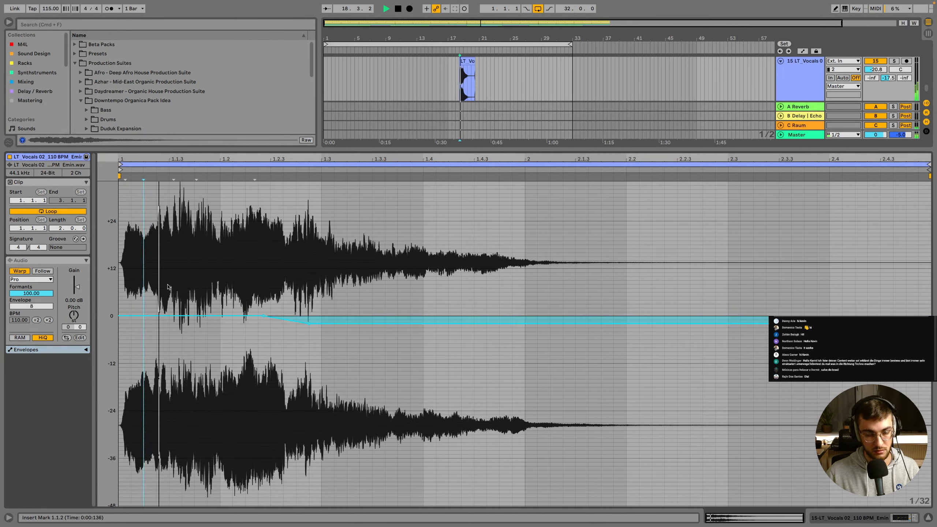
# Try -1 st at the end of the vocal's transposition ramp, and move that breakpoint past 1.3 at 0 st
pyautogui.moveTo(310, 323); pyautogui.dragTo(309, 319)
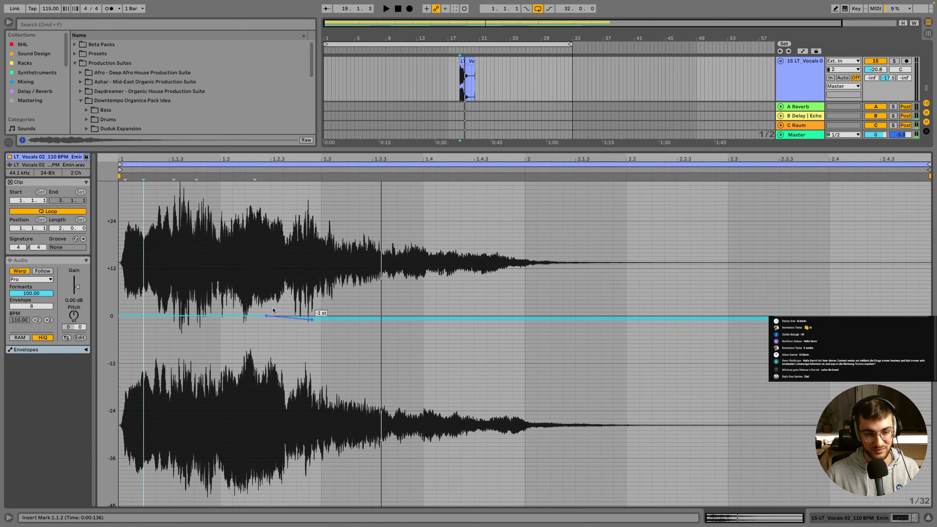
pyautogui.press('space')
pyautogui.click(222, 292)
pyautogui.press('space')
pyautogui.moveTo(313, 319); pyautogui.dragTo(436, 316)
pyautogui.press('space')
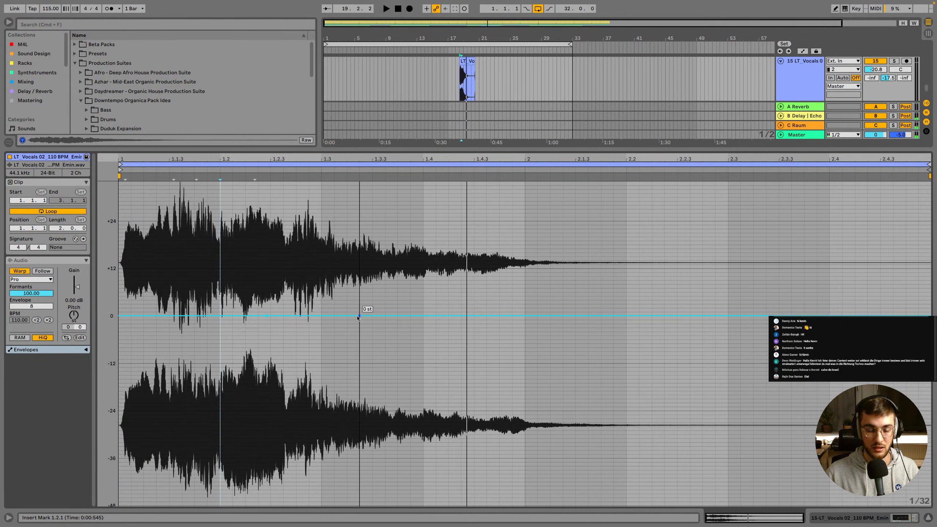
# Try a transposition ramp on the vocal clip that drops below 0 st around 1.3.3, and audition it
pyautogui.moveTo(390, 316); pyautogui.dragTo(390, 327)
pyautogui.press('space')
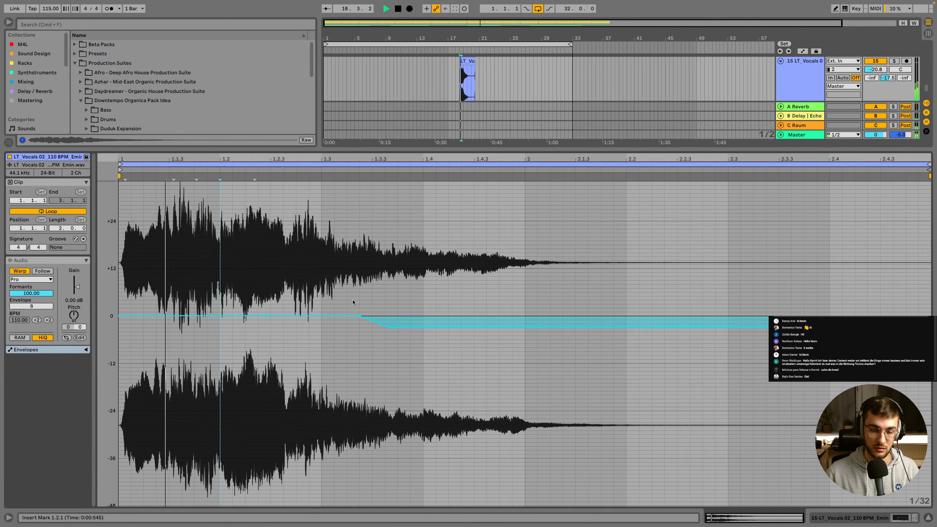
pyautogui.press('space')
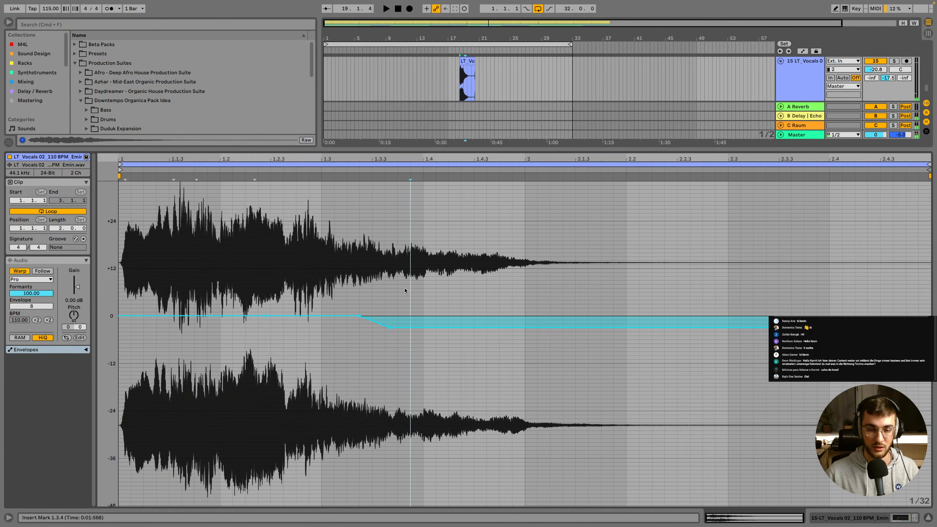
# Delete the vocal clips from track 15, and play the arrangement from bar 9 with all tracks fitted in height
pyautogui.hotkey('shift', 'Tab')
pyautogui.moveTo(556, 319); pyautogui.dragTo(400, 319)
pyautogui.press('Delete')
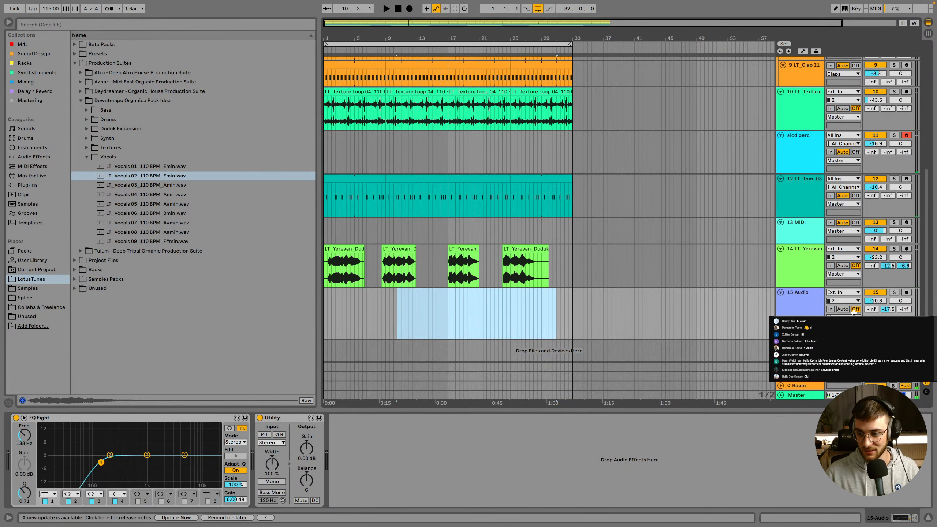
pyautogui.click(888, 309)
pyautogui.rightClick(599, 308)
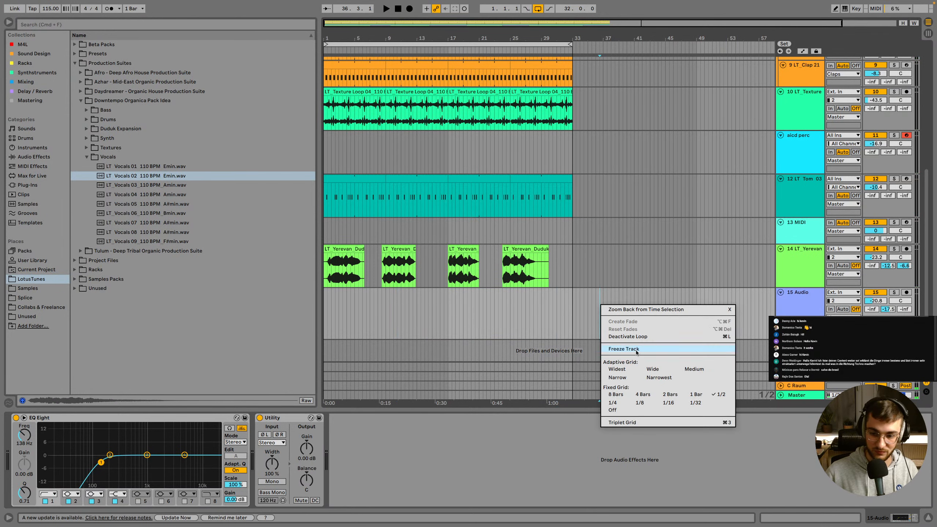
pyautogui.click(443, 317)
pyautogui.press('h')
pyautogui.press('space')
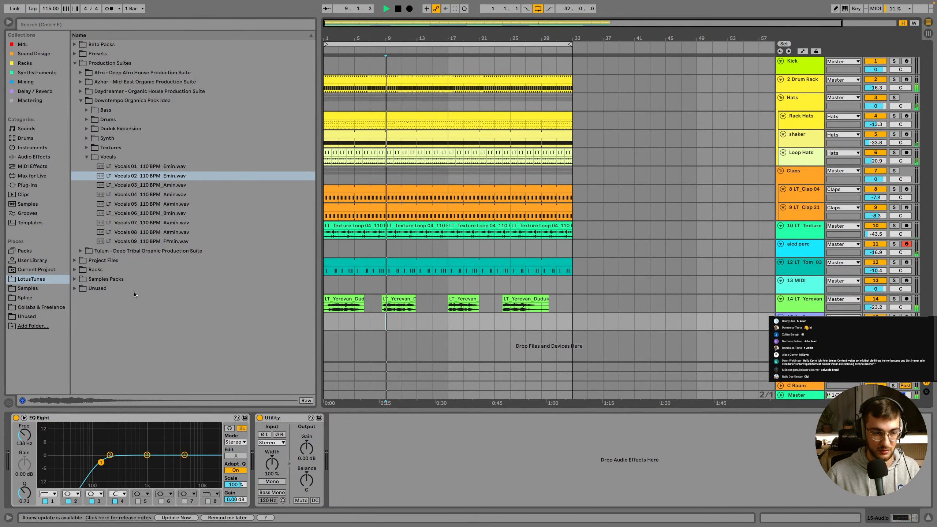
# Open the Synth One-Shots folder of the Downtempo Organica pack and preview several samples, including one-shots 23 and 28
pyautogui.click(86, 157)
pyautogui.click(87, 138)
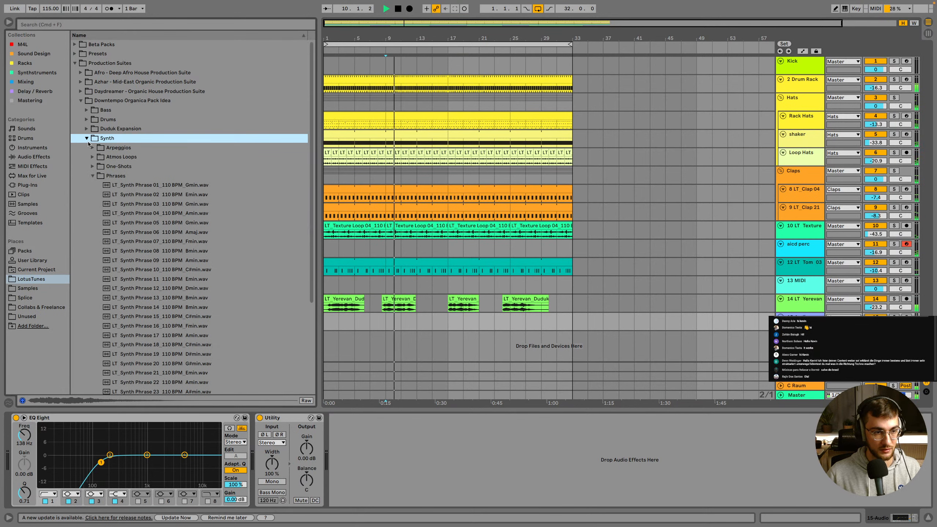
pyautogui.click(93, 176)
pyautogui.click(93, 166)
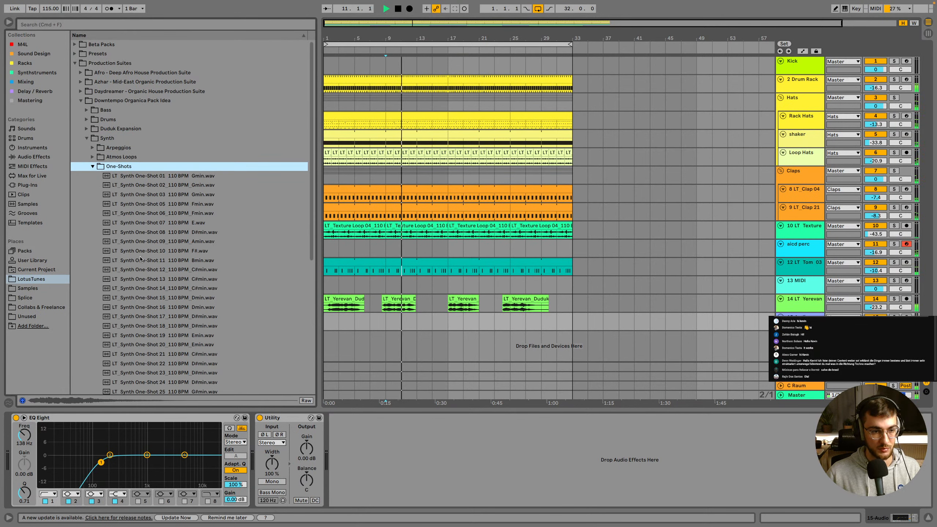
pyautogui.scroll(-3, 155, 206)
pyautogui.press('space')
pyautogui.click(188, 235)
pyautogui.scroll(-3, 188, 249)
pyautogui.click(188, 275)
pyautogui.scroll(-3, 188, 276)
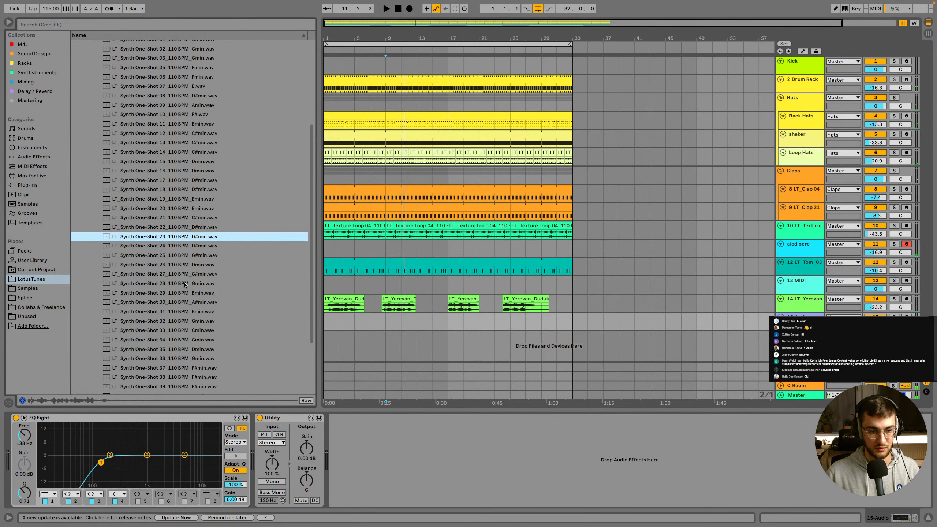
pyautogui.click(188, 275)
pyautogui.scroll(-3, 189, 277)
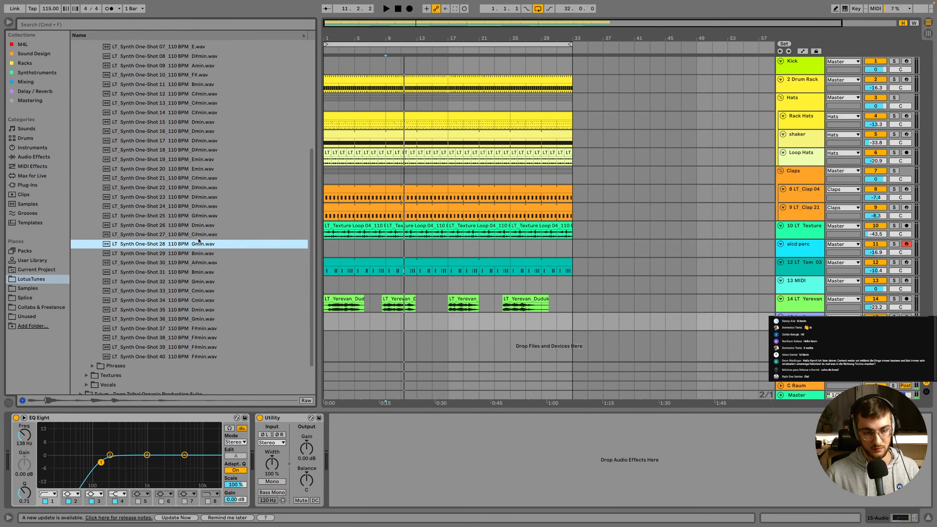
# Place LT_Synth One-Shot 27 on track 15 at bar 15, and lower the track volume to -27.3 dB while auditioning it
pyautogui.moveTo(202, 236); pyautogui.dragTo(437, 317)
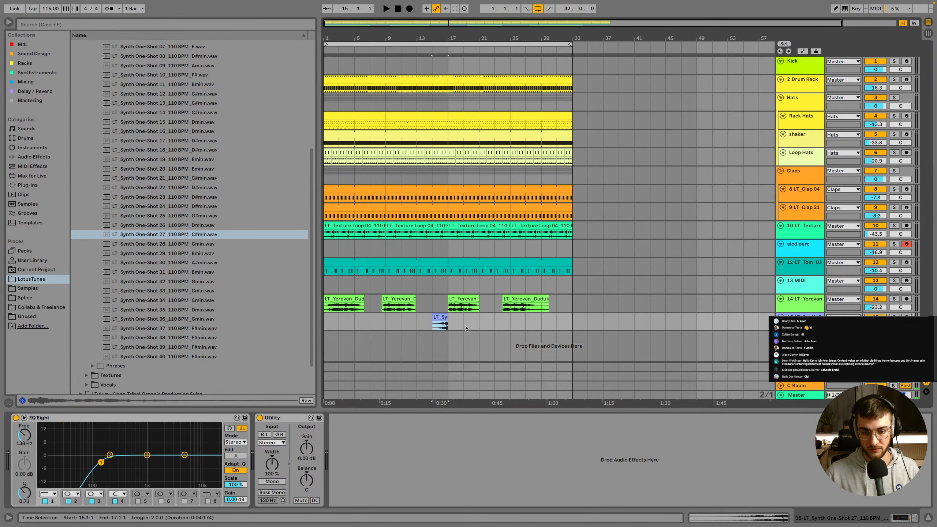
pyautogui.press('space')
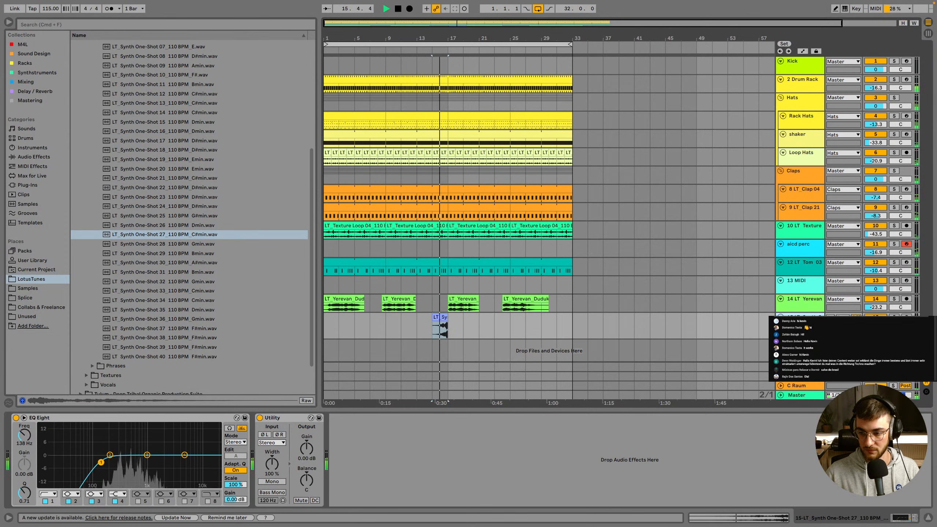
pyautogui.press('space')
# Try the synth one-shot at -2 st with its track volume at -31.2 dB in playback
pyautogui.doubleClick(440, 320)
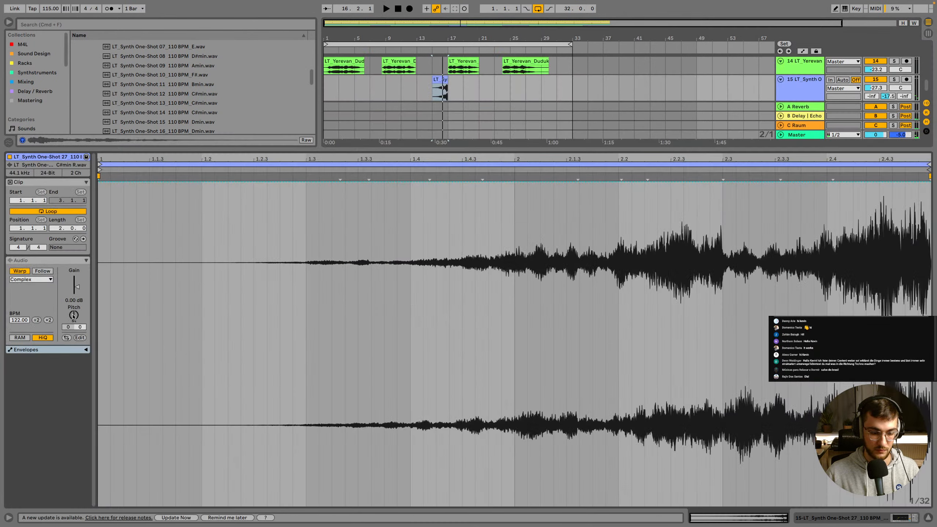
pyautogui.press('Down')
pyautogui.press('space')
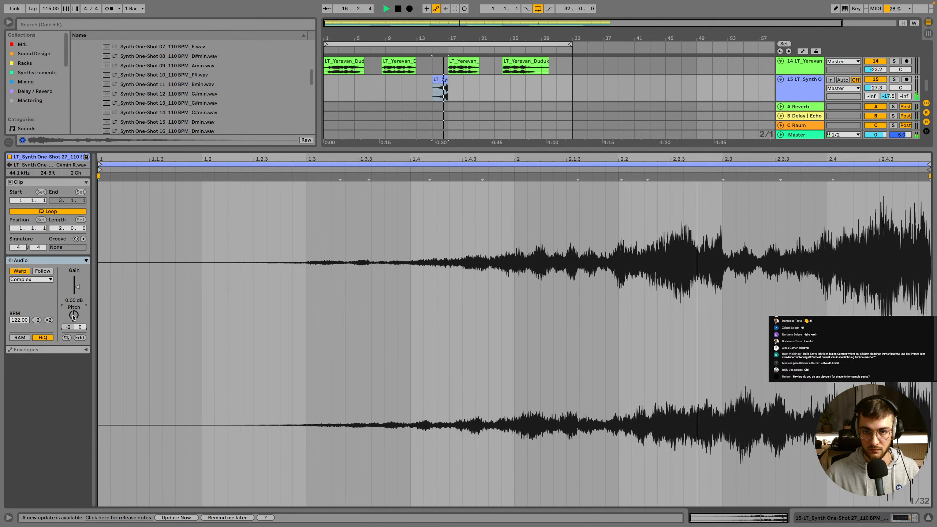
pyautogui.hotkey('shift', 'Tab')
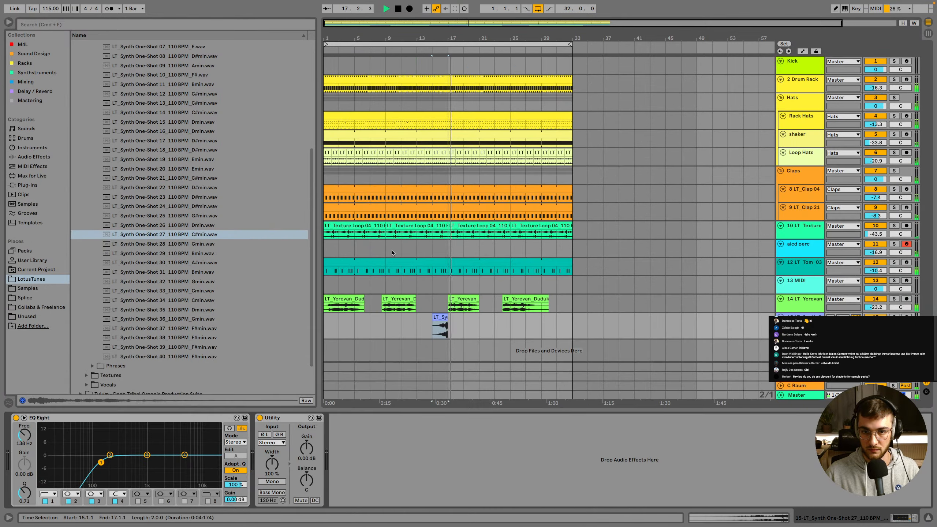
pyautogui.press('space')
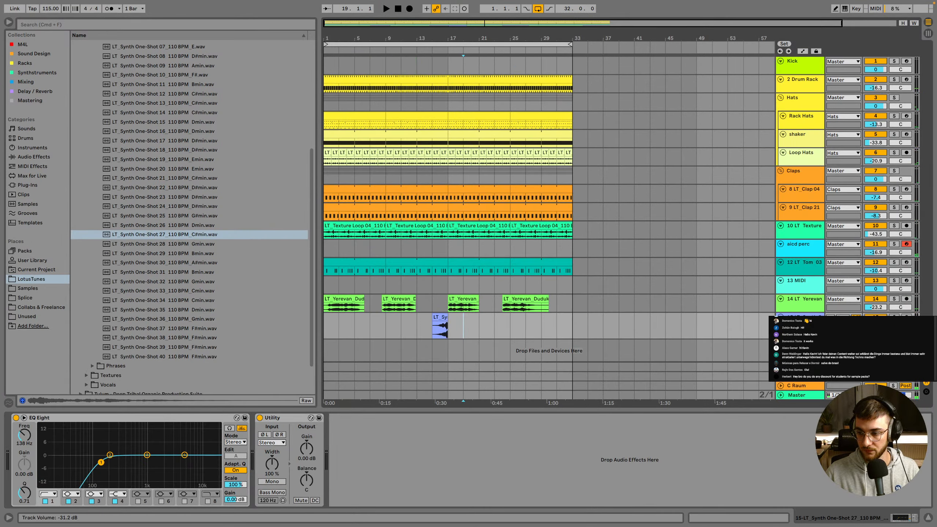
# Play the arrangement from the synth one-shot at bar 15, and set the arrangement's fixed grid to 1/8
pyautogui.click(440, 317)
pyautogui.press('space')
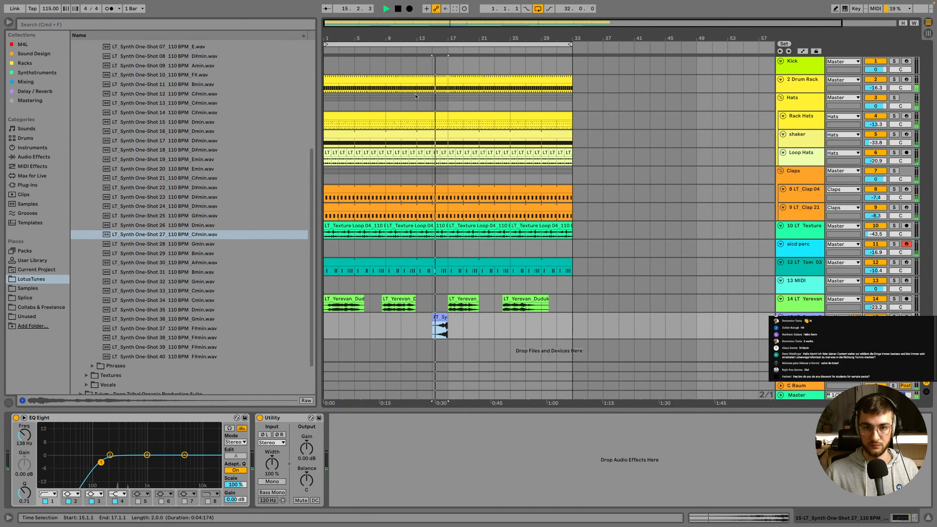
pyautogui.moveTo(442, 37); pyautogui.dragTo(443, 85)
pyautogui.rightClick(471, 329)
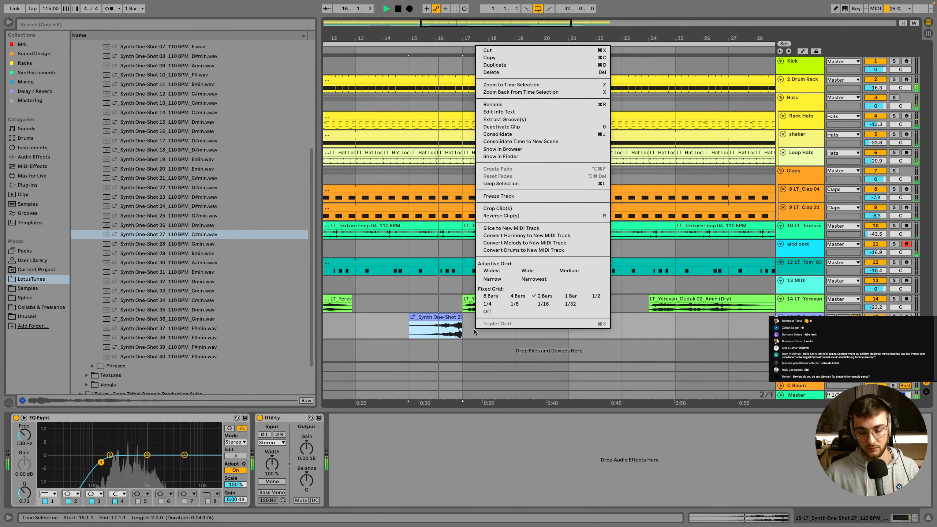
pyautogui.click(517, 305)
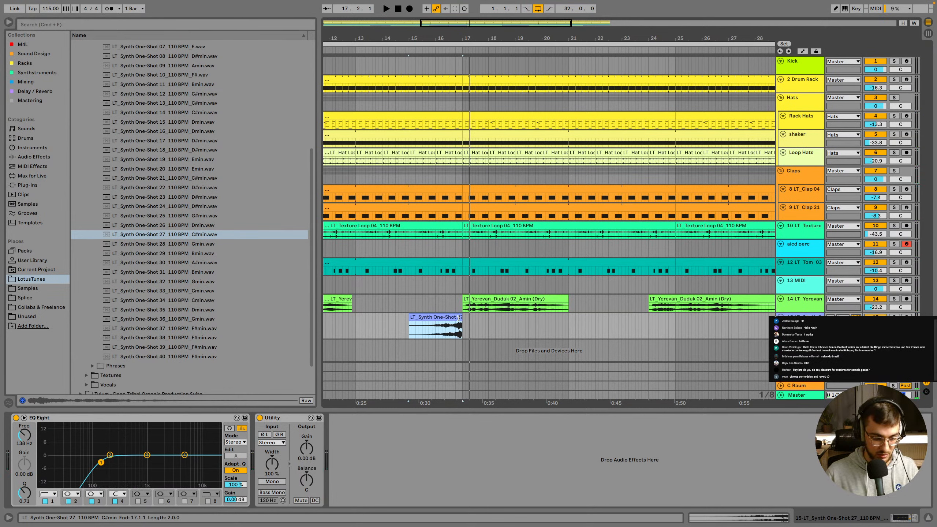
# Try the synth one-shot an eighth note after bar 15 with its end trimmed at bar 17, and audition it
pyautogui.click(476, 321)
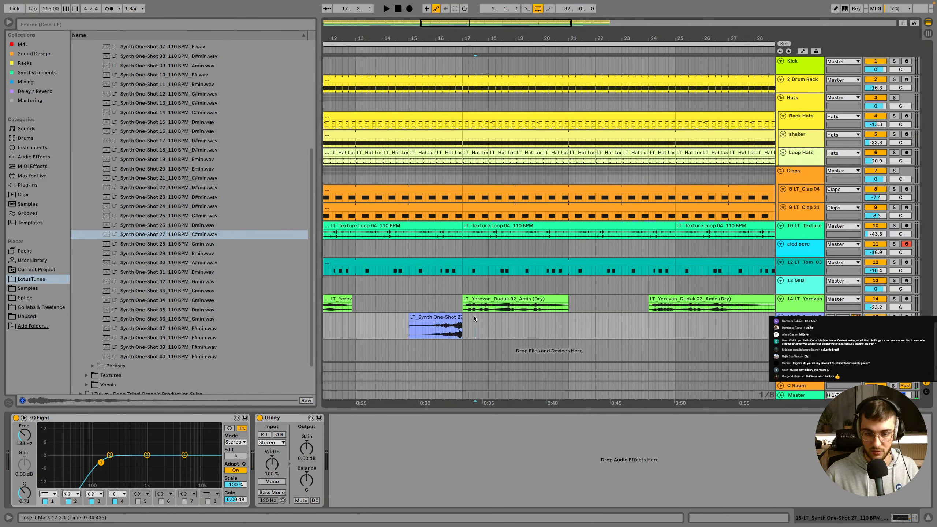
pyautogui.click(457, 317)
pyautogui.moveTo(453, 318); pyautogui.dragTo(454, 319)
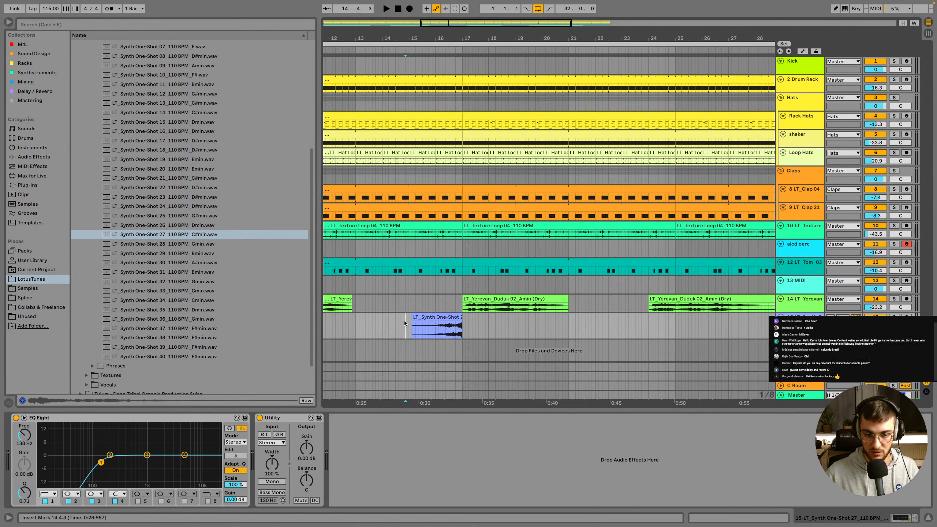
pyautogui.press('space')
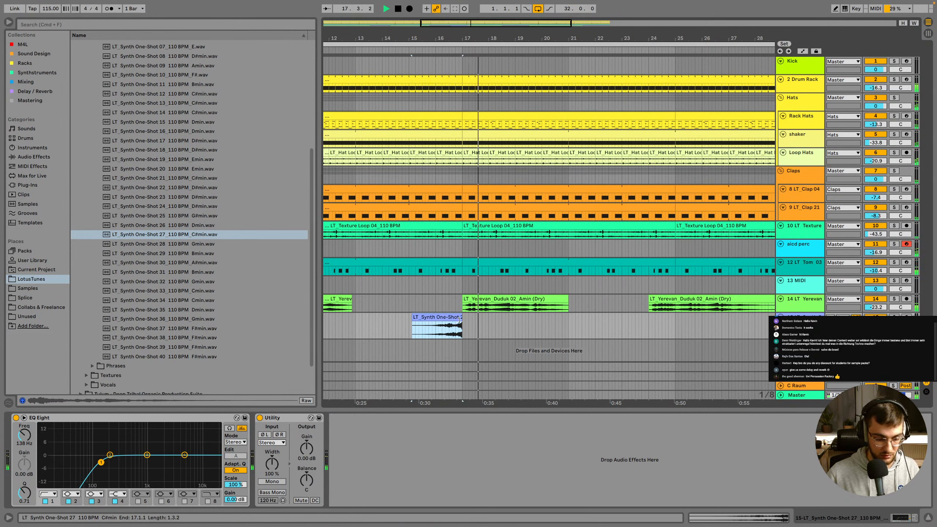
# Move the synth one-shot back to the start of bar 15, extend its end to bar 17, and replay it
pyautogui.moveTo(454, 319); pyautogui.dragTo(451, 319)
pyautogui.press('space')
pyautogui.moveTo(459, 319); pyautogui.dragTo(462, 320)
pyautogui.click(437, 333)
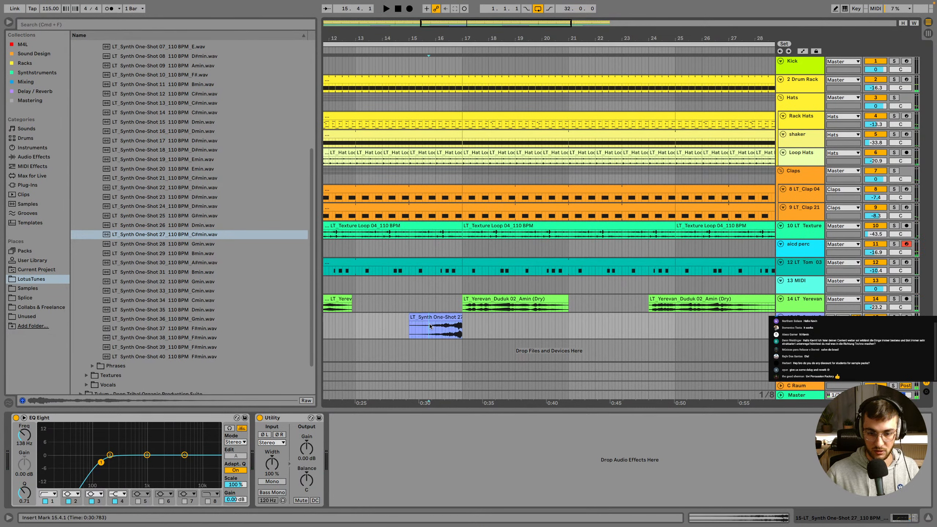
pyautogui.press('space')
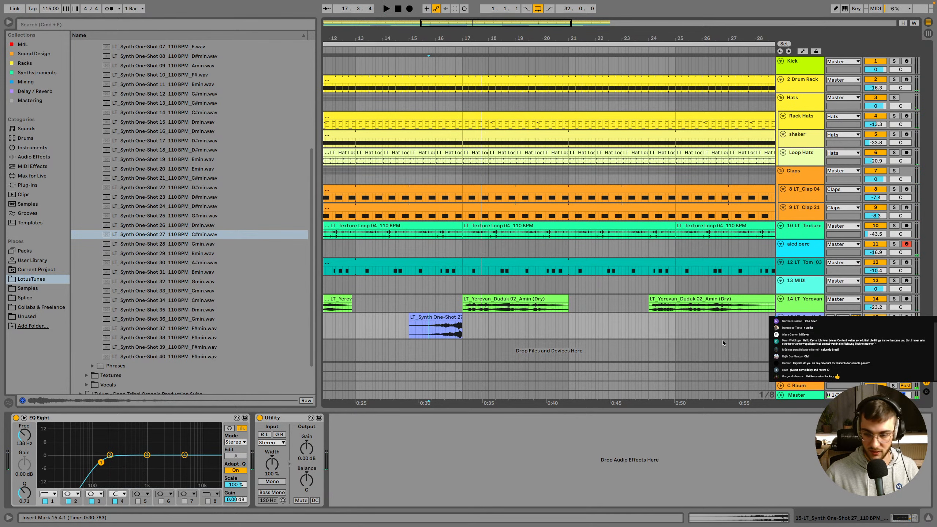
# Insert a new MIDI track below the synth one-shot track, and search the sample library and plug-ins for "percuss"
pyautogui.press('super+shift+t')
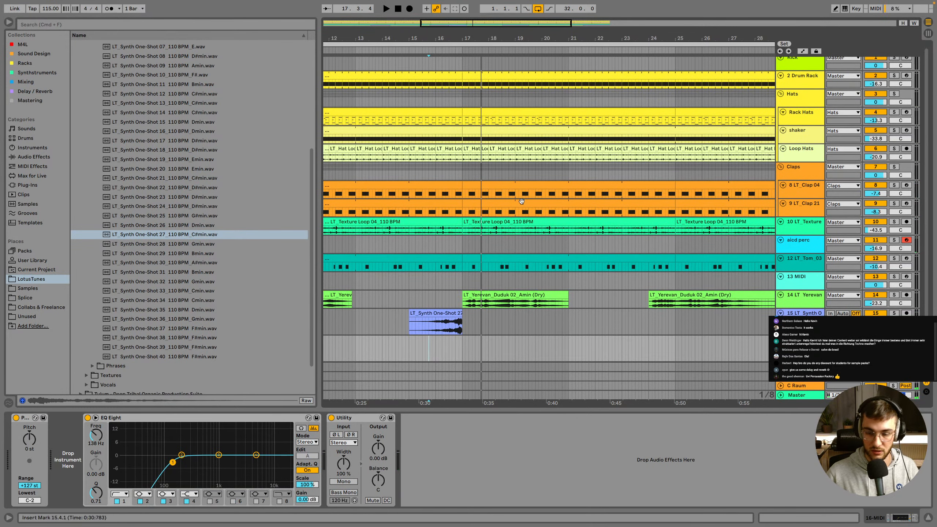
pyautogui.click(32, 24)
pyautogui.write('perc')
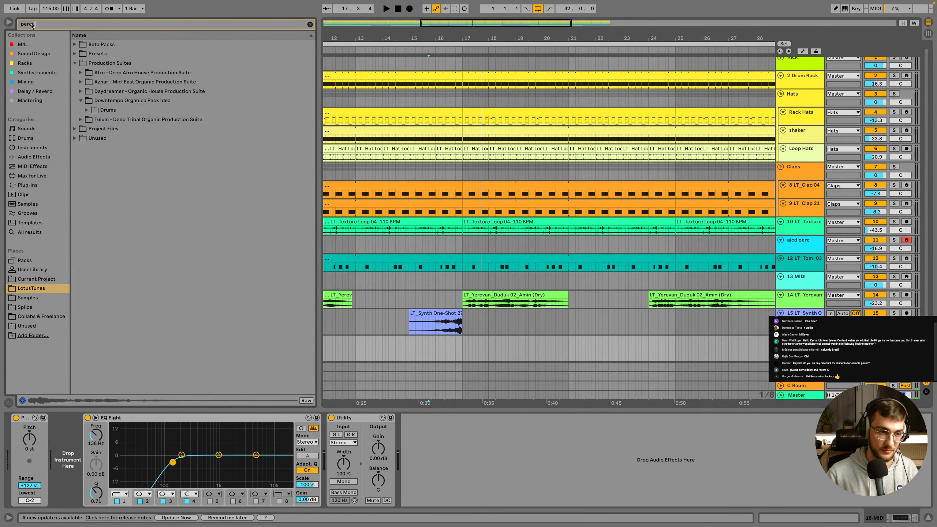
pyautogui.write('uss')
pyautogui.click(37, 188)
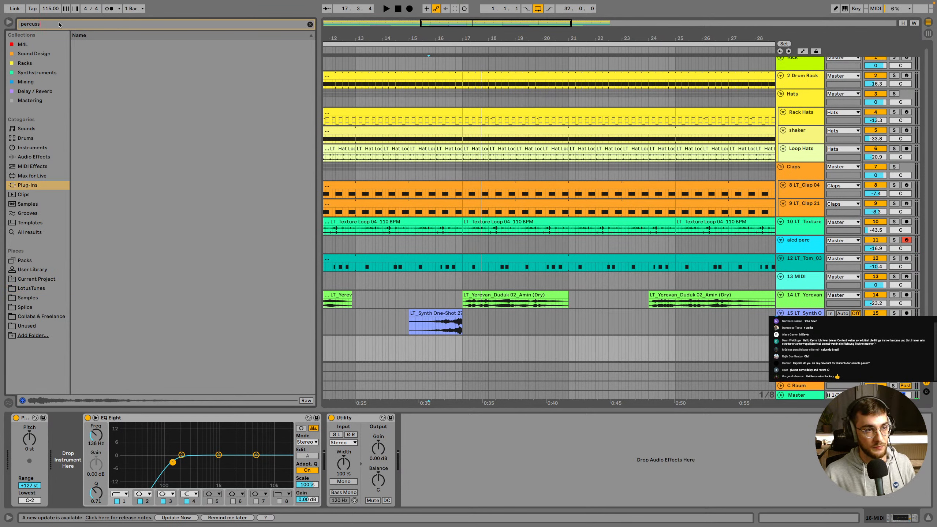
# Search the plug-ins for "uvi", clear the search, and check the VST3 folder
pyautogui.write('uvi')
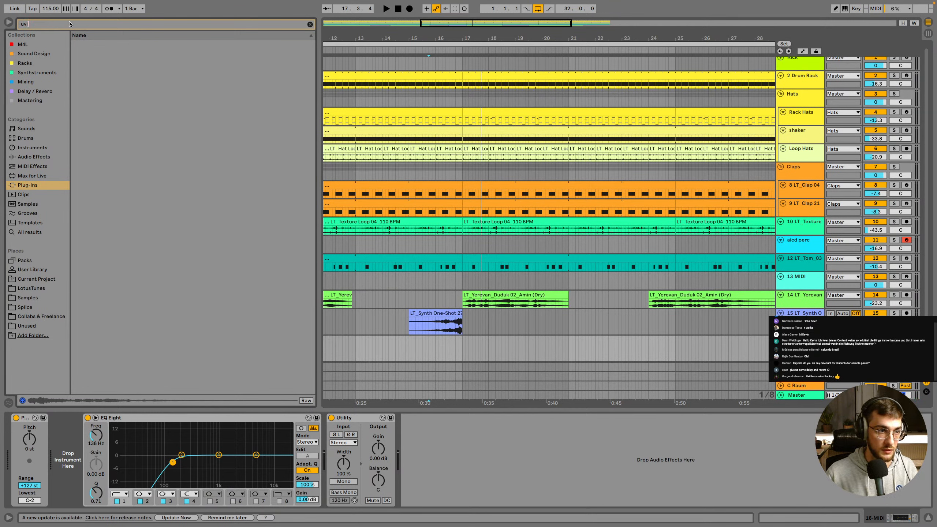
pyautogui.press('BackSpace')
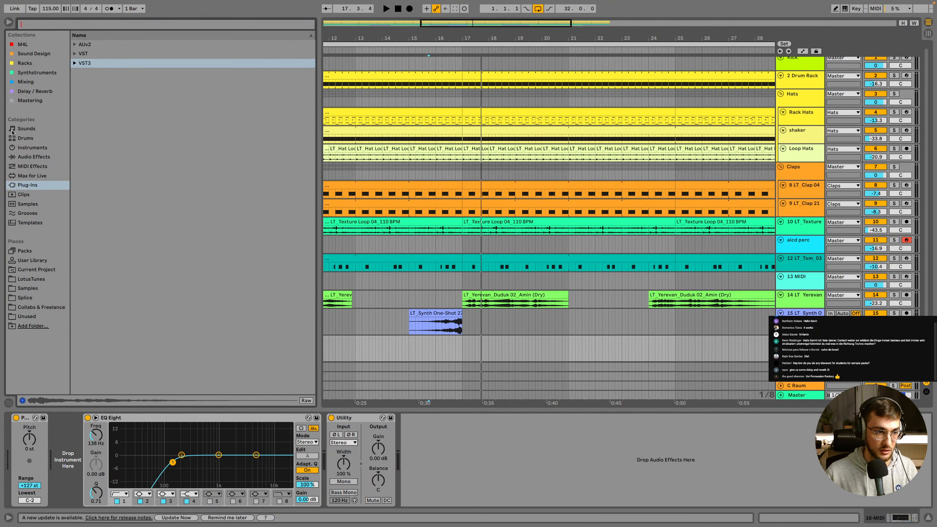
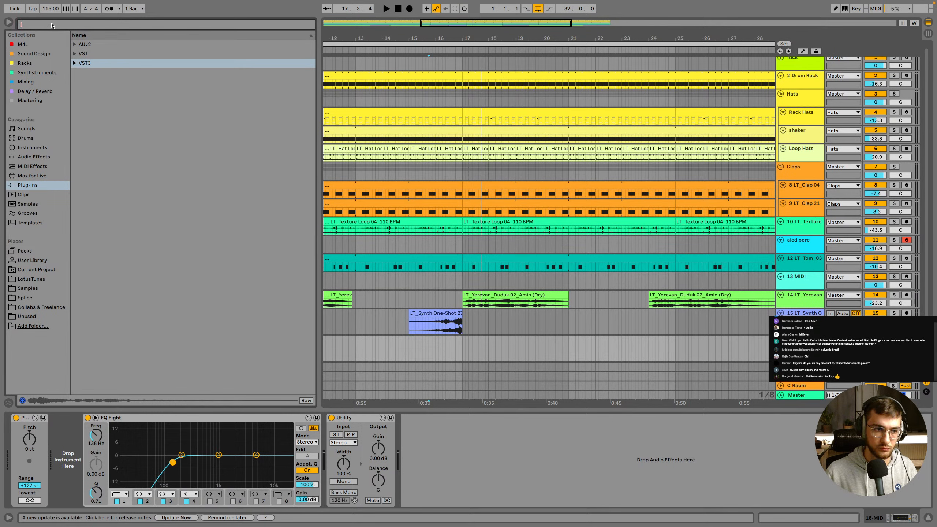
pyautogui.click(74, 63)
pyautogui.click(74, 65)
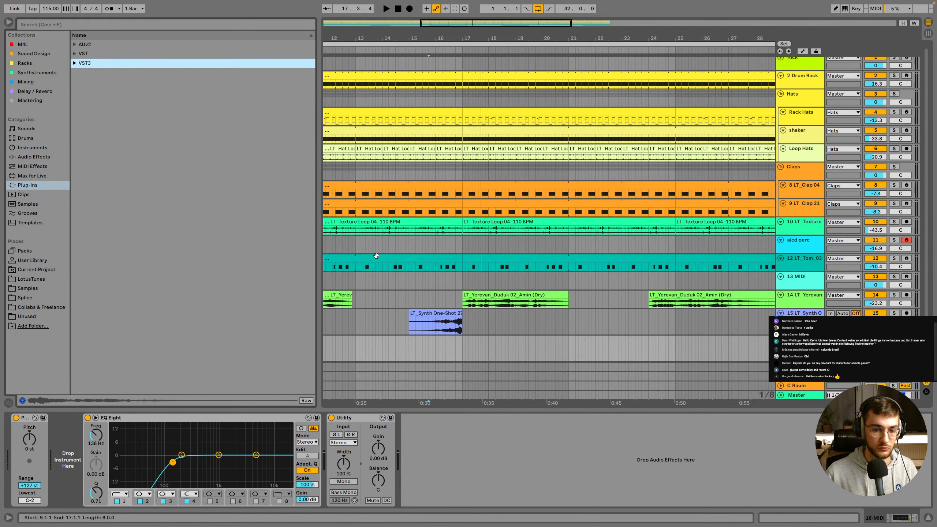
# Set the synth one-shot's pitch to -1 st and its track volume to -29.3 dB during playback from bar 15
pyautogui.click(448, 314)
pyautogui.press('space')
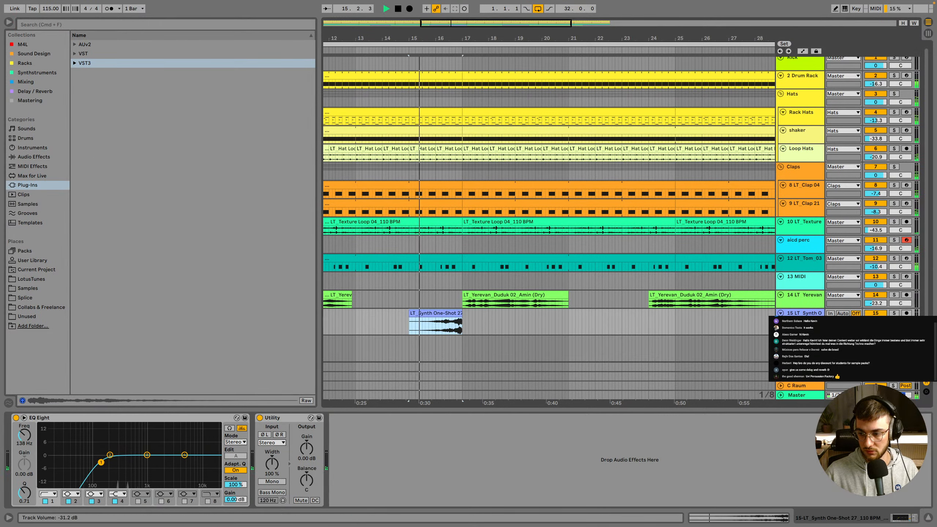
pyautogui.doubleClick(454, 311)
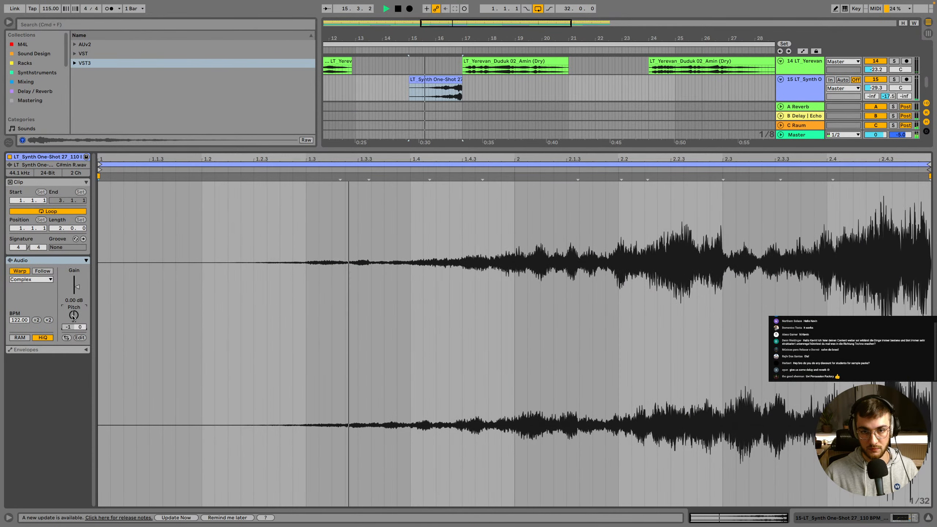
# Set the synth one-shot track's send to the B delay to -7.0 dB, and replay the clip from bar 15
pyautogui.click(901, 518)
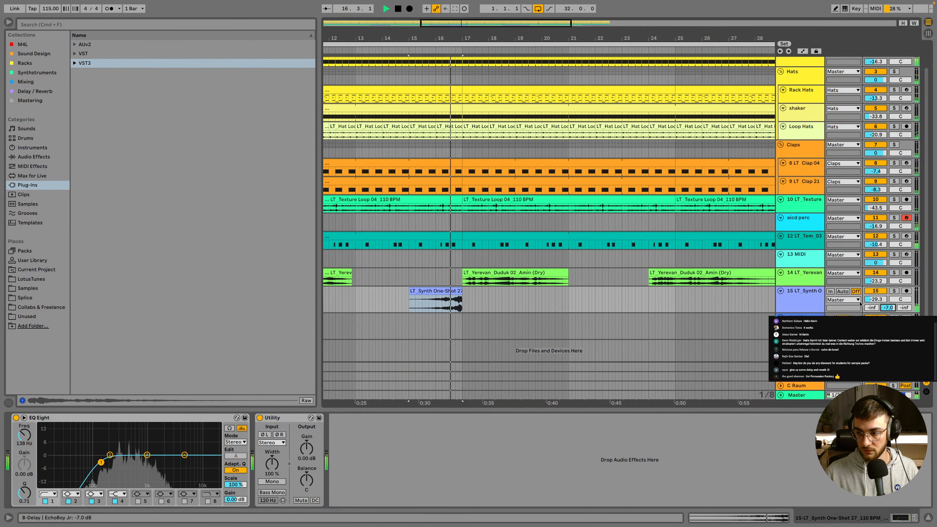
pyautogui.doubleClick(454, 290)
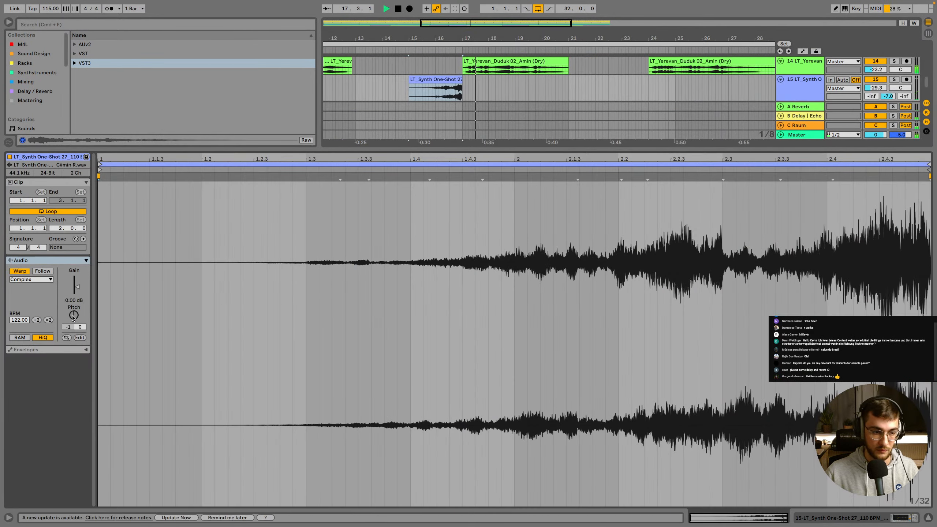
pyautogui.press('space')
pyautogui.hotkey('shift', 'Tab')
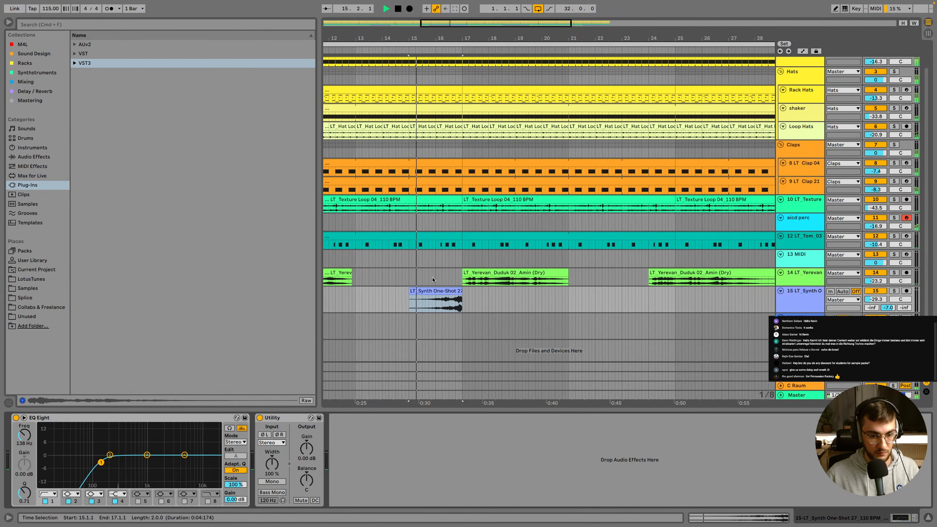
# Reveal the current synth one-shot's source file among the LotusTunes samples
pyautogui.rightClick(447, 293)
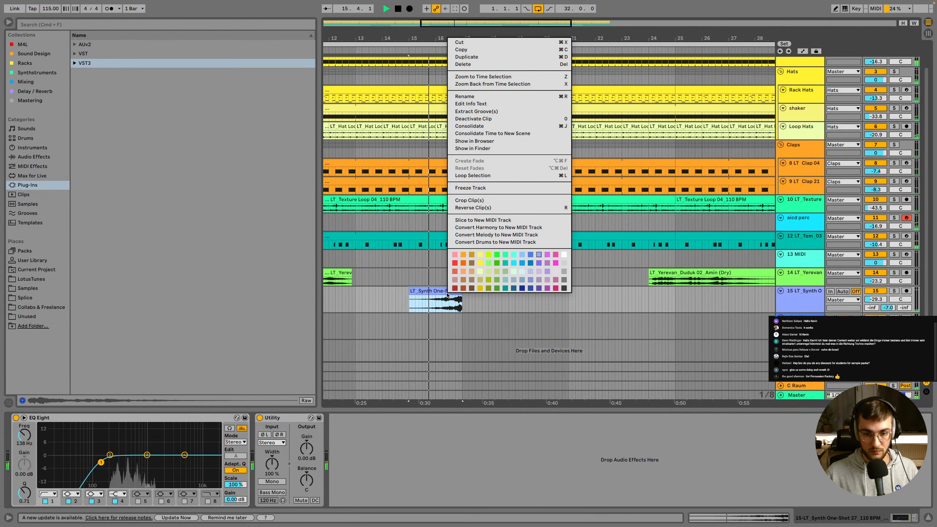
pyautogui.click(474, 141)
pyautogui.click(31, 279)
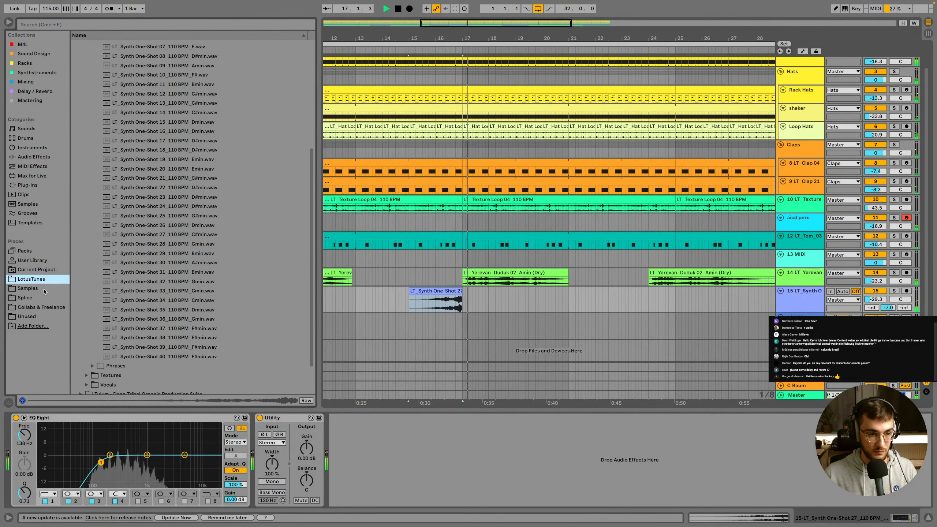
# Replace the clip at bar 15 with LT_Synth One-Shot 36_110 BPM_Gmin, pitched -1 st, and set the track volume to -33.5 dB
pyautogui.click(176, 321)
pyautogui.moveTo(163, 324); pyautogui.dragTo(412, 300)
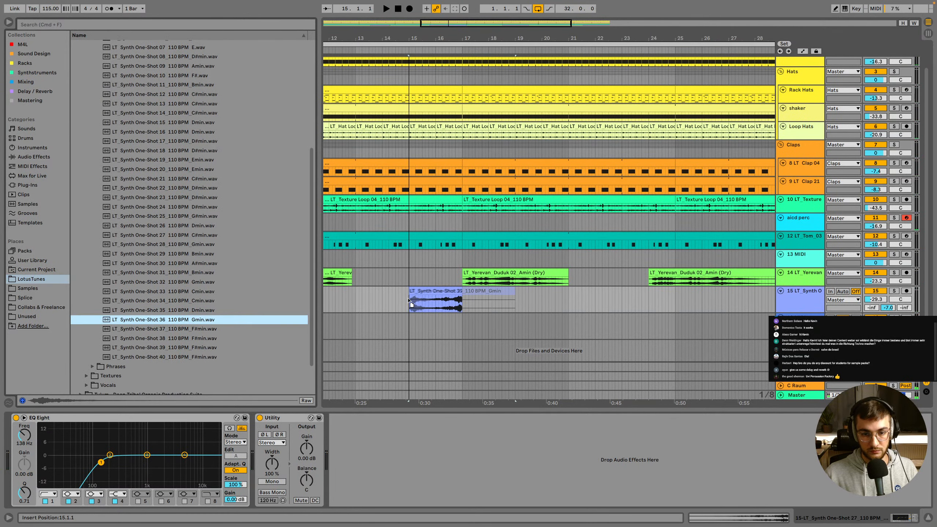
pyautogui.click(391, 301)
pyautogui.doubleClick(415, 300)
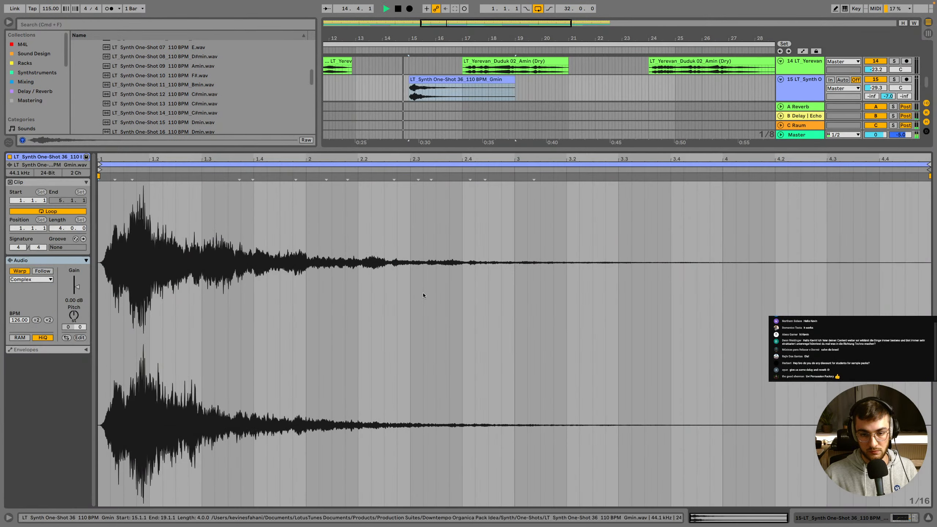
pyautogui.press('space')
pyautogui.press('space')
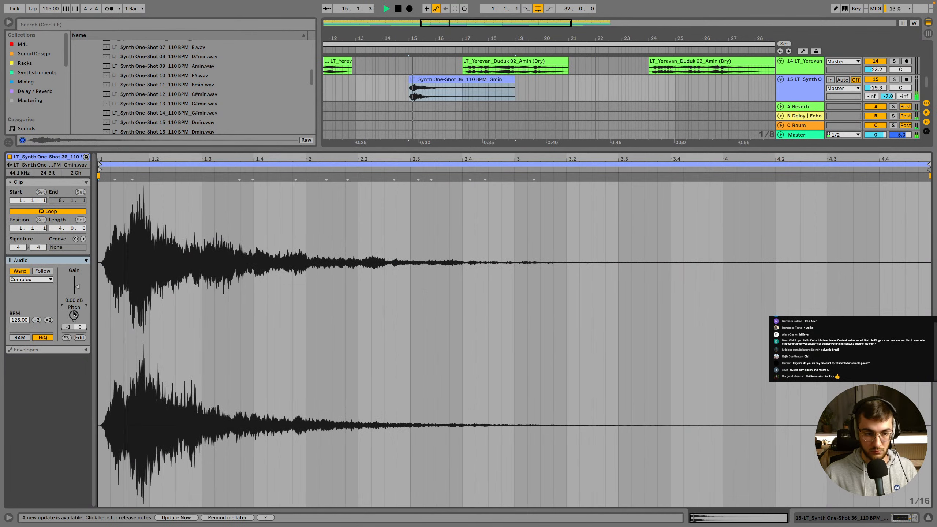
pyautogui.hotkey('shift', 'Tab')
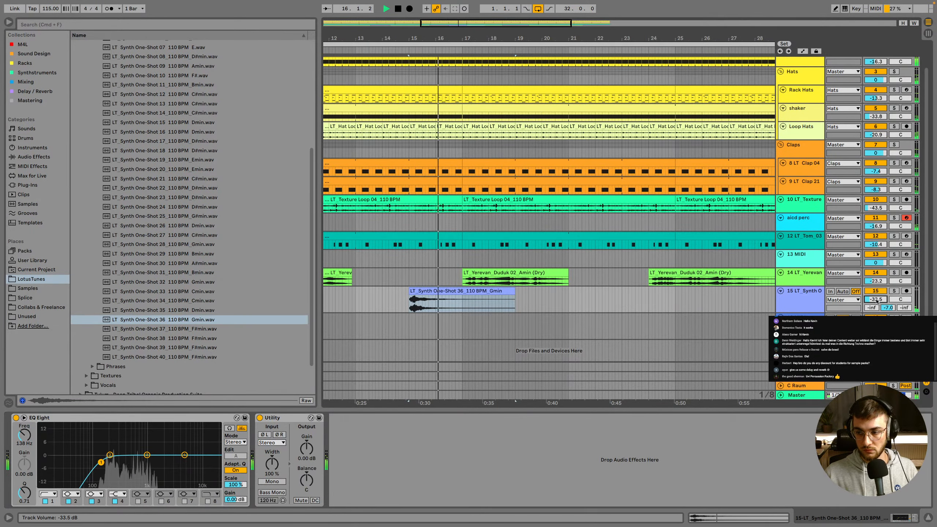
# Audition synth one-shots 37 and 38, and place LT_Synth One-Shot 38_110 BPM_F#min at bar 13 in place of One-Shot 36
pyautogui.click(200, 329)
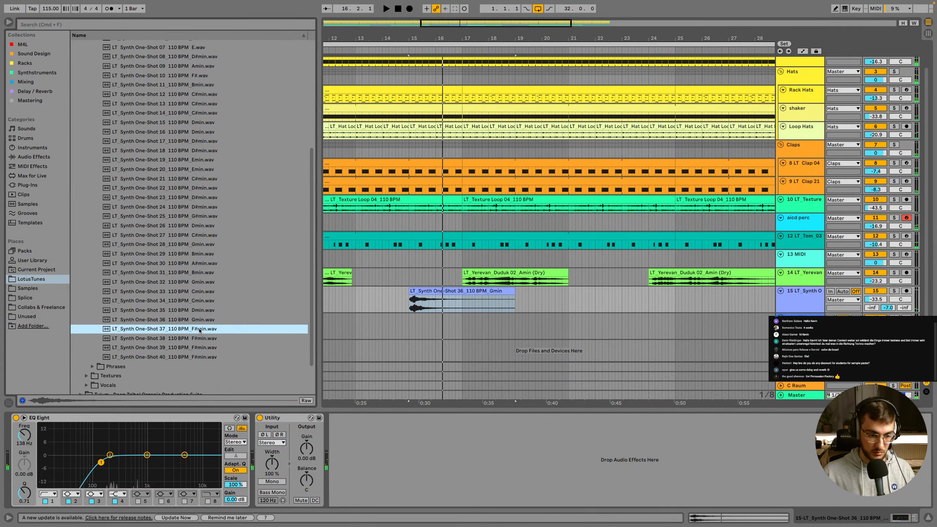
pyautogui.click(183, 339)
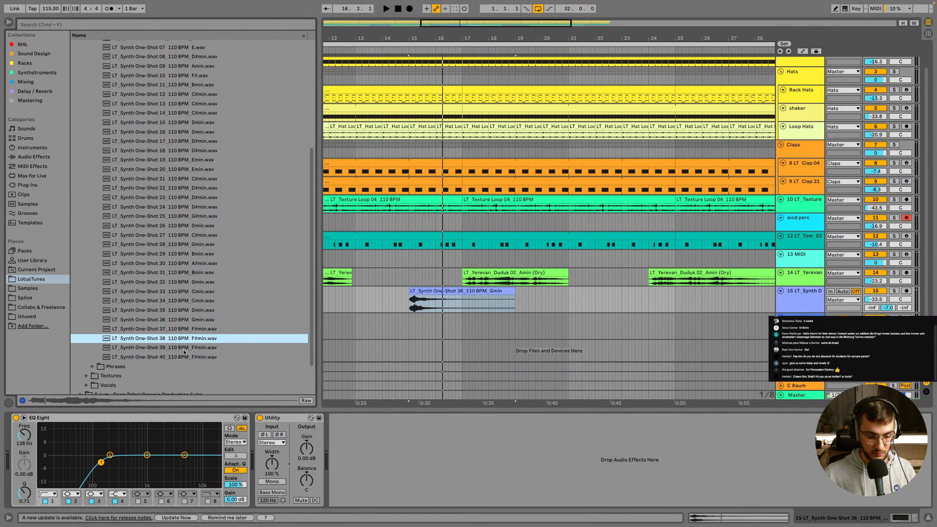
pyautogui.moveTo(173, 353); pyautogui.dragTo(381, 289)
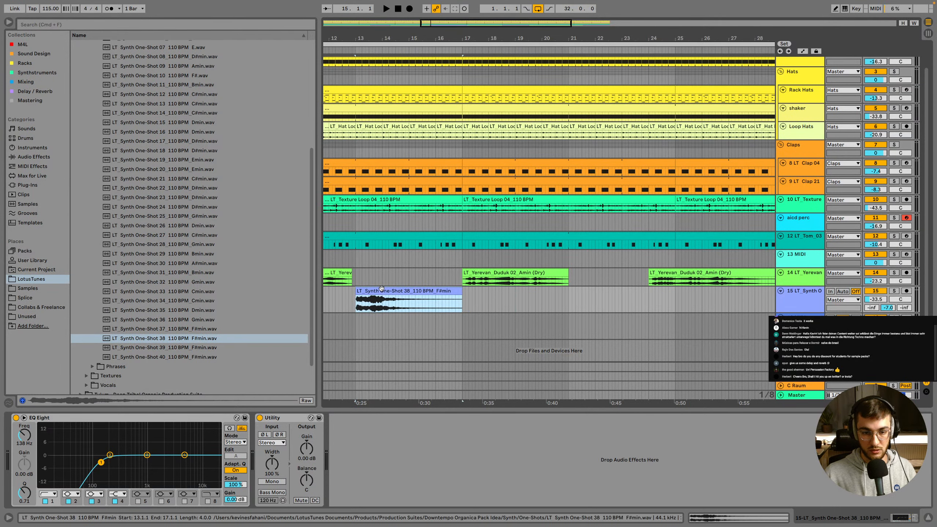
# Set the new one-shot's pitch to -4 st and its track volume to -22.3 dB during playback
pyautogui.doubleClick(382, 289)
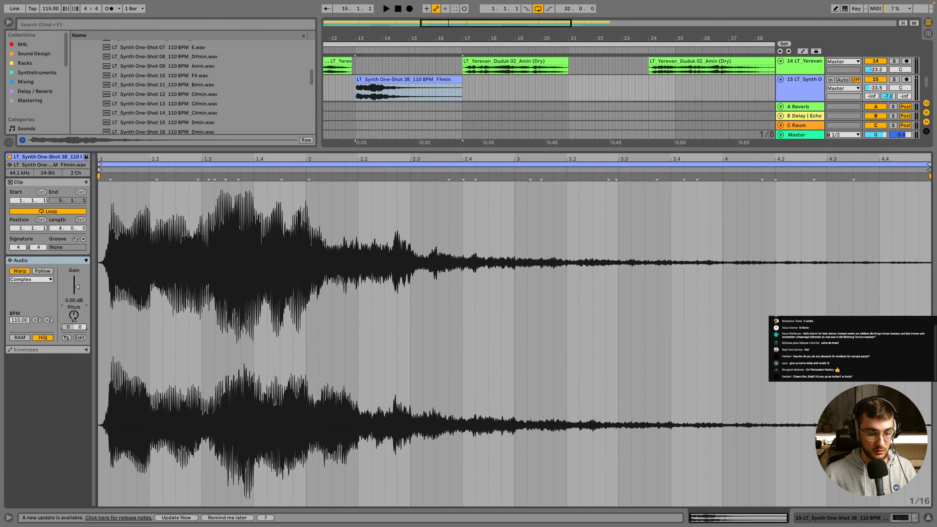
pyautogui.press('space')
pyautogui.moveTo(74, 317); pyautogui.dragTo(74, 320)
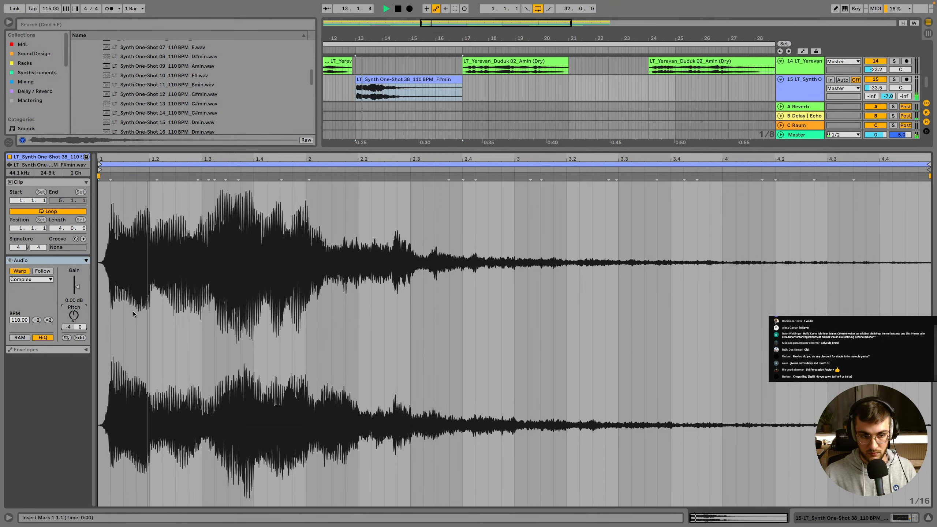
pyautogui.press('space')
pyautogui.hotkey('shift', 'Tab')
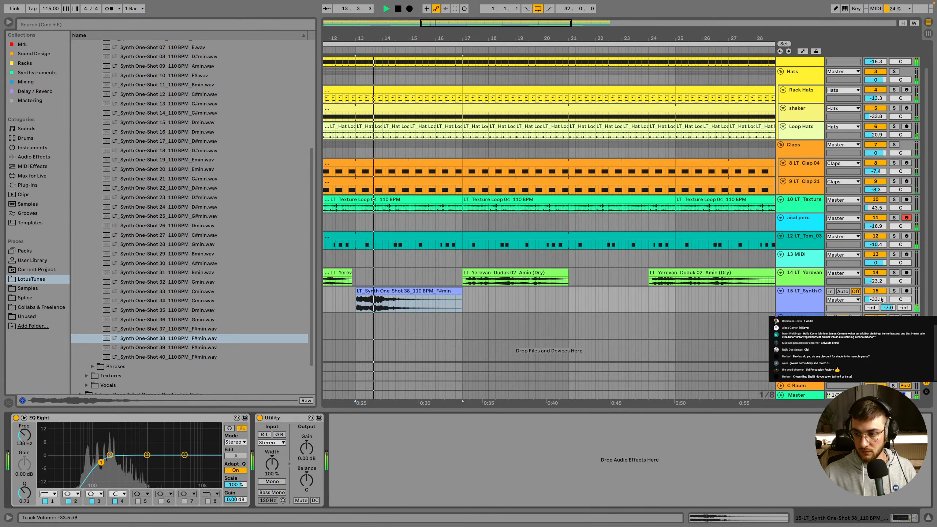
pyautogui.moveTo(876, 299); pyautogui.dragTo(876, 290)
# Trim the opening of the synth one-shot to leave a 2.3.0 long clip starting at bar 13, and replay it
pyautogui.moveTo(417, 39); pyautogui.dragTo(533, 24)
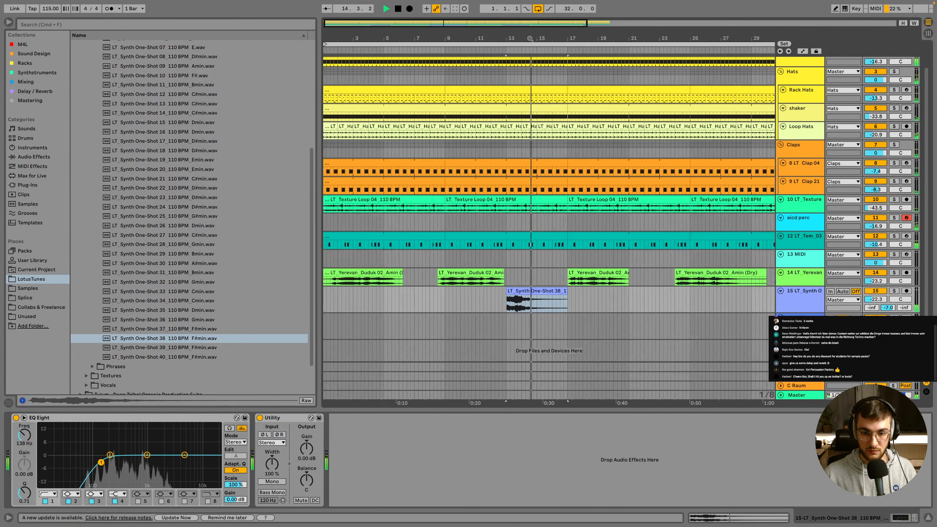
pyautogui.moveTo(507, 292)
pyautogui.mouseDown()
pyautogui.moveTo(525, 292)
pyautogui.moveTo(516, 295)
pyautogui.mouseUp()
pyautogui.press('space')
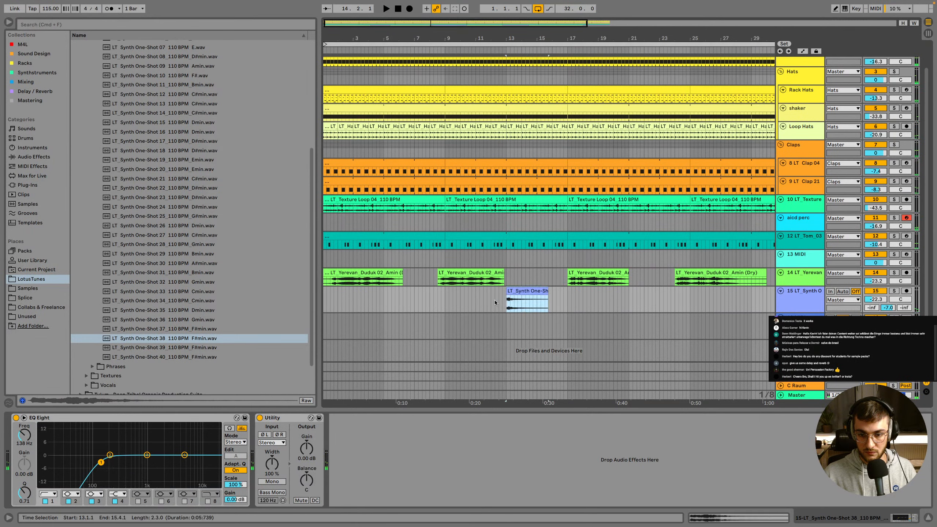
pyautogui.press('space')
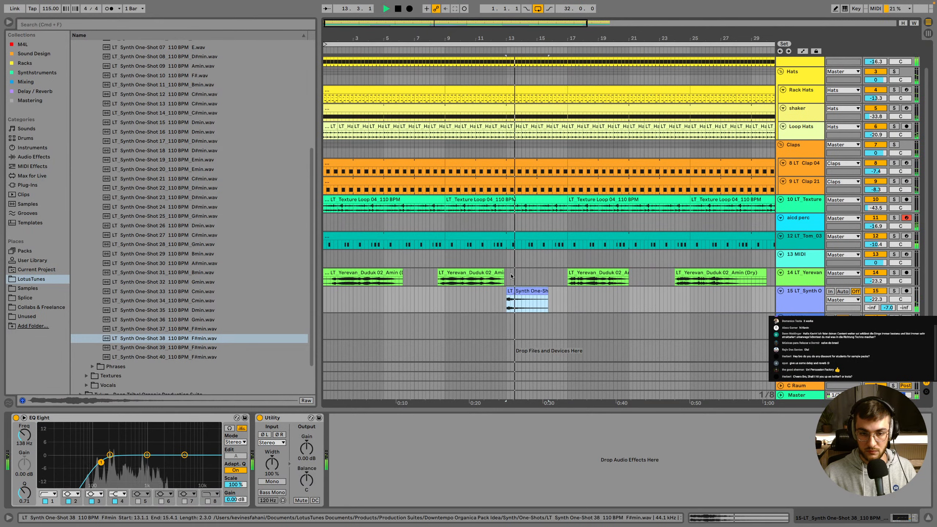
pyautogui.moveTo(437, 38); pyautogui.dragTo(438, 15)
# Search the device collections for "echo", add Echo to the synth one-shot track, and set its feedback to 87 % while playing
pyautogui.click(443, 303)
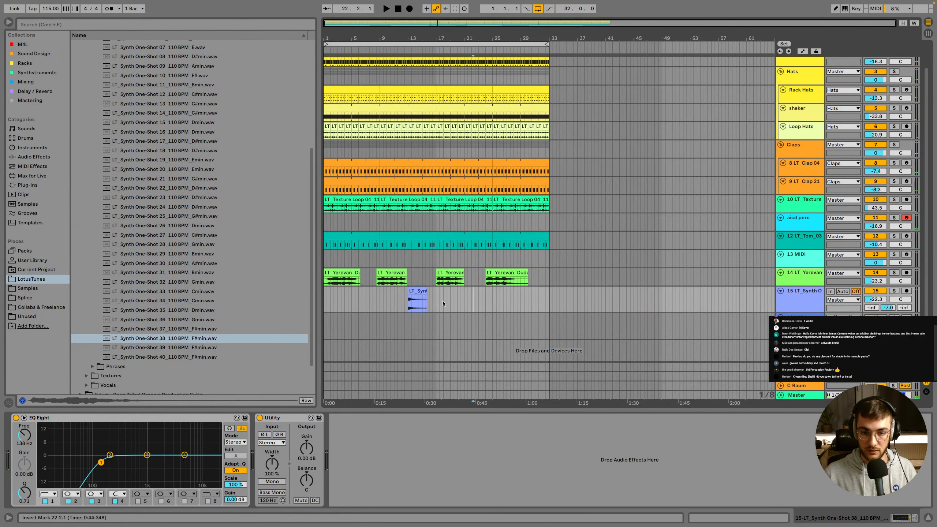
pyautogui.click(418, 291)
pyautogui.click(41, 82)
pyautogui.click(43, 24)
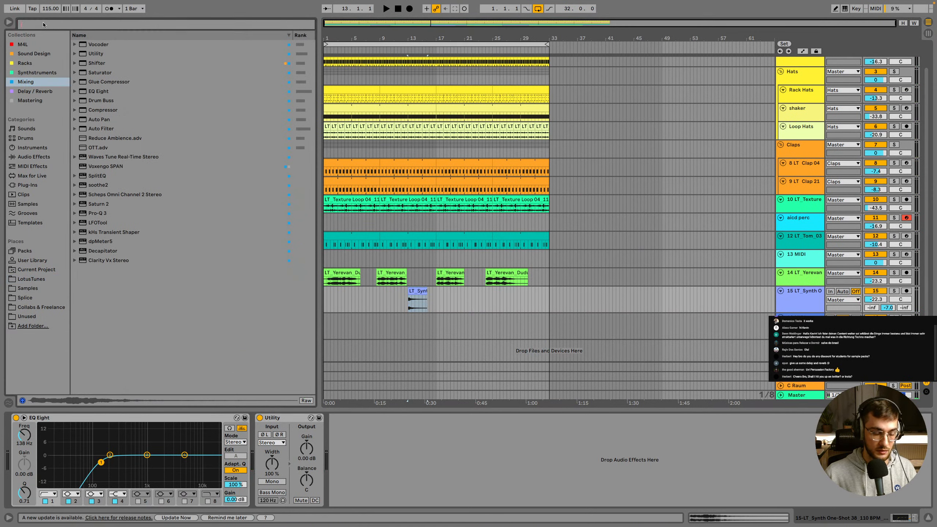
pyautogui.write('echo')
pyautogui.click(35, 53)
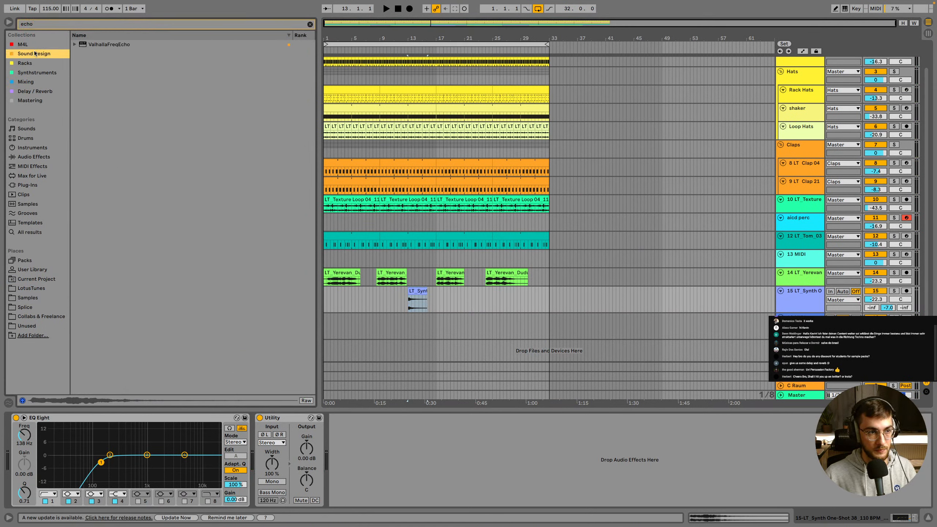
pyautogui.click(32, 83)
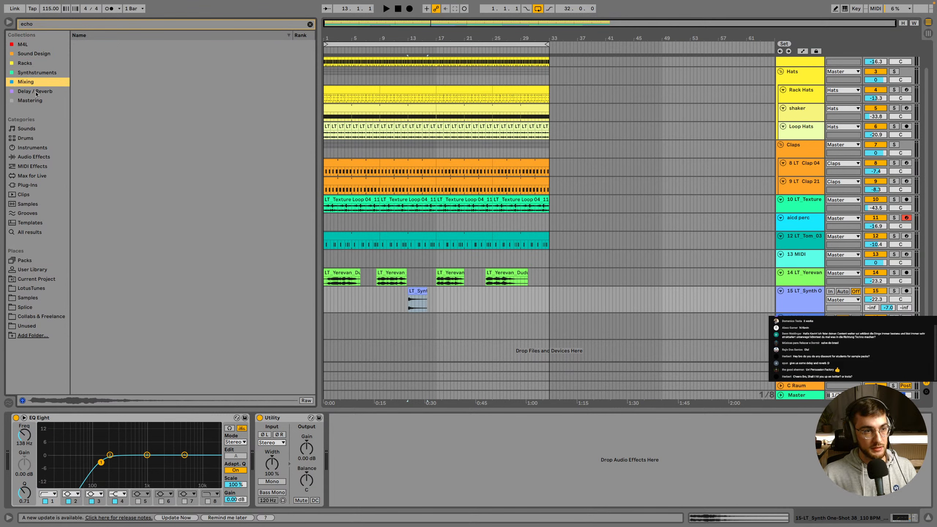
pyautogui.click(34, 92)
pyautogui.click(97, 45)
pyautogui.moveTo(403, 402); pyautogui.dragTo(382, 426)
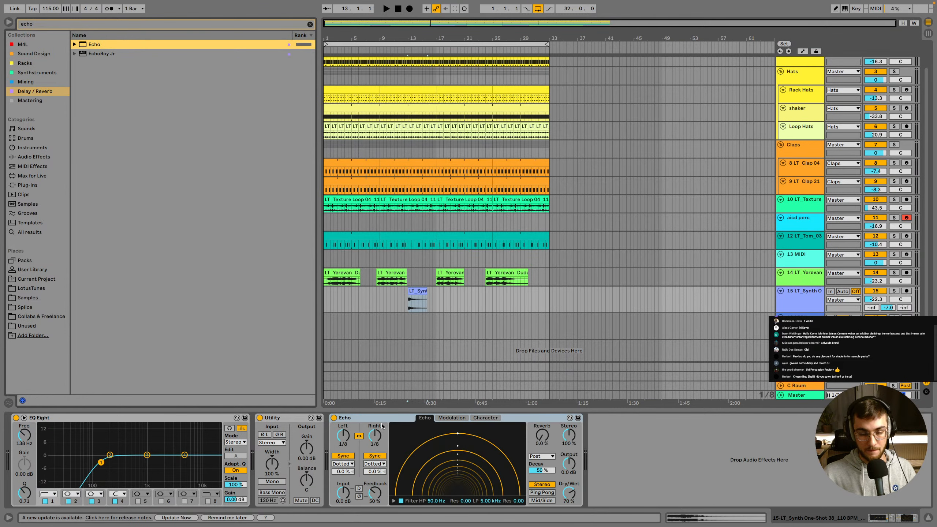
pyautogui.moveTo(375, 494); pyautogui.dragTo(374, 476)
pyautogui.press('space')
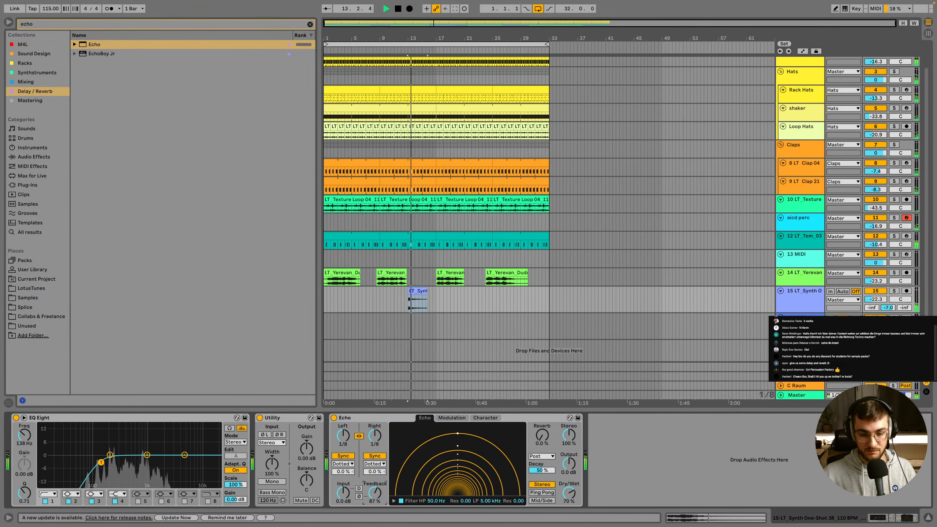
# Set the arrangement grid to 1 Bar, move the synth one-shot clip to bar 1, and play from there
pyautogui.rightClick(439, 293)
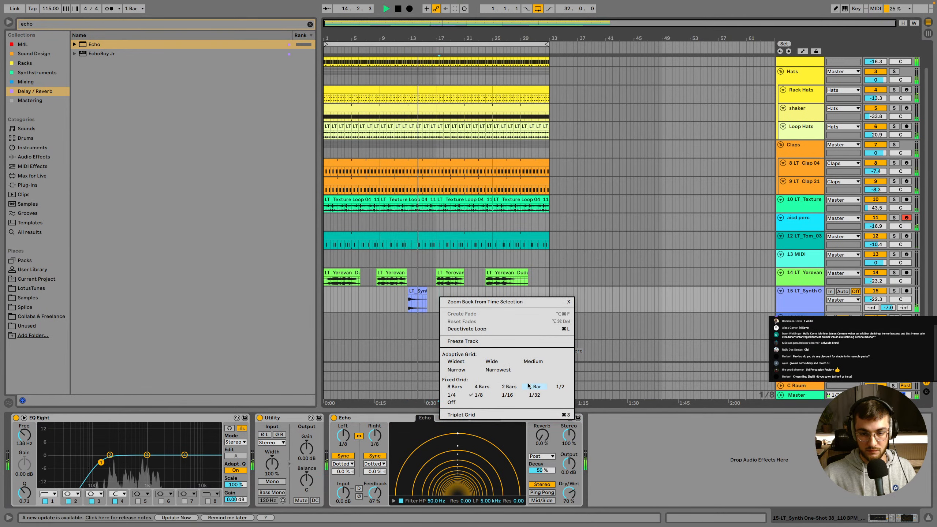
pyautogui.click(534, 385)
pyautogui.press('space')
pyautogui.moveTo(409, 306); pyautogui.dragTo(324, 307)
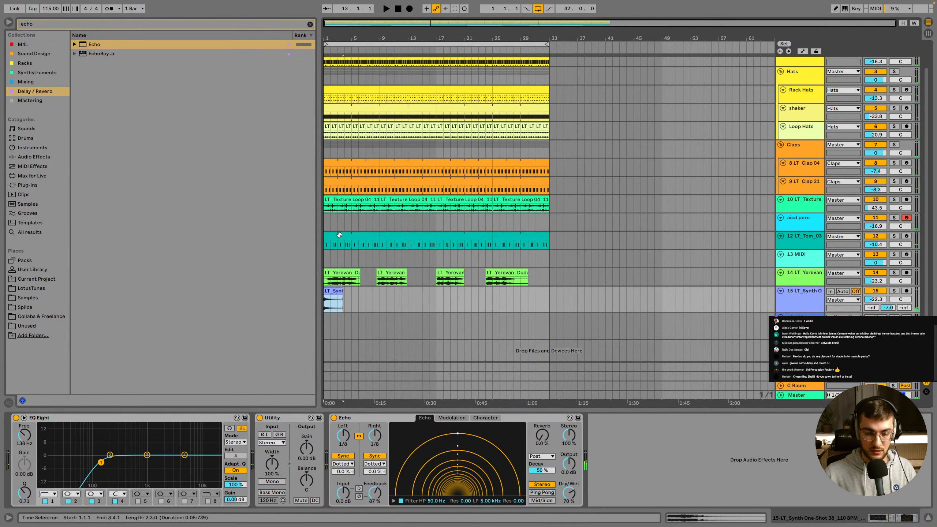
pyautogui.moveTo(333, 42); pyautogui.dragTo(333, 111)
pyautogui.press('space')
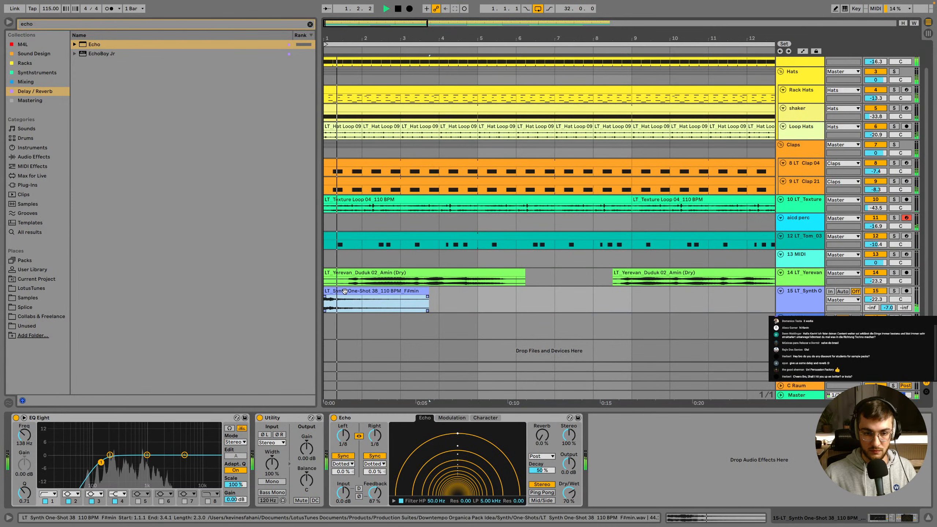
# Try the synth one-shot's pitch at -5 st, return it to -4 st, and replay the clip
pyautogui.doubleClick(345, 294)
pyautogui.moveTo(74, 315); pyautogui.dragTo(75, 310)
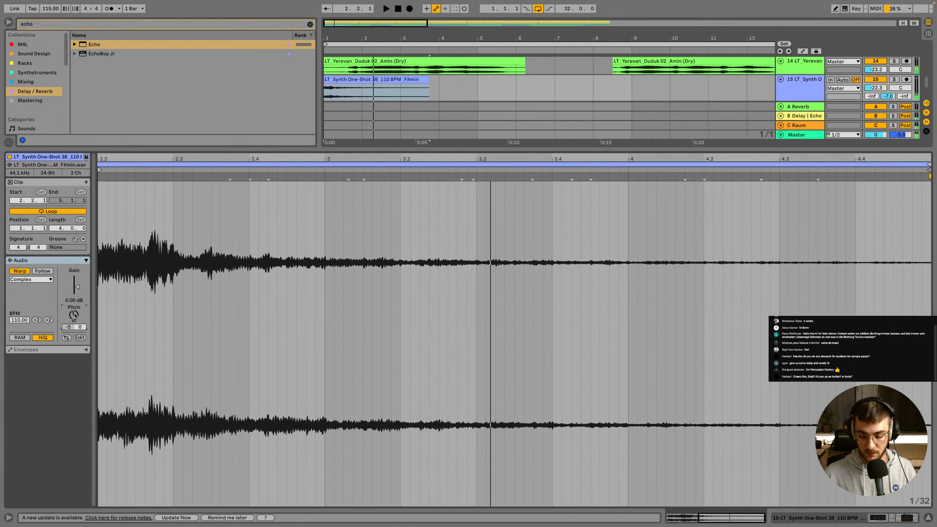
pyautogui.press('space')
pyautogui.press('space')
# Set the synth one-shot's warp mode to Complex Pro with an envelope of 8, and replay the clip
pyautogui.click(33, 279)
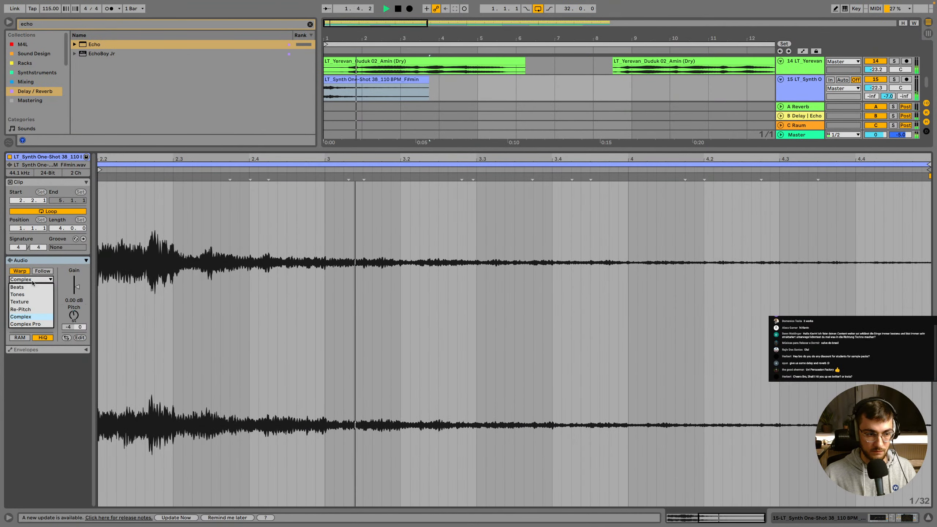
pyautogui.click(26, 324)
pyautogui.moveTo(36, 308); pyautogui.dragTo(36, 353)
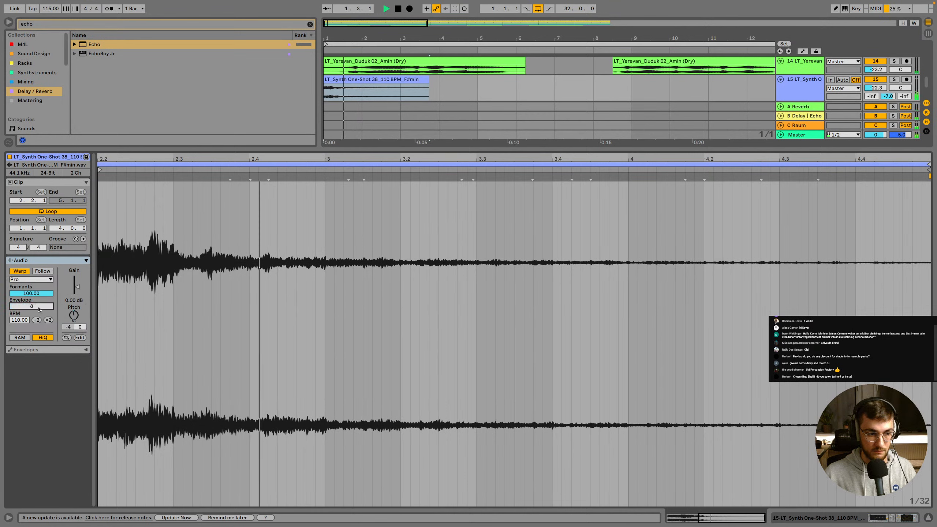
pyautogui.press('space')
pyautogui.press('space')
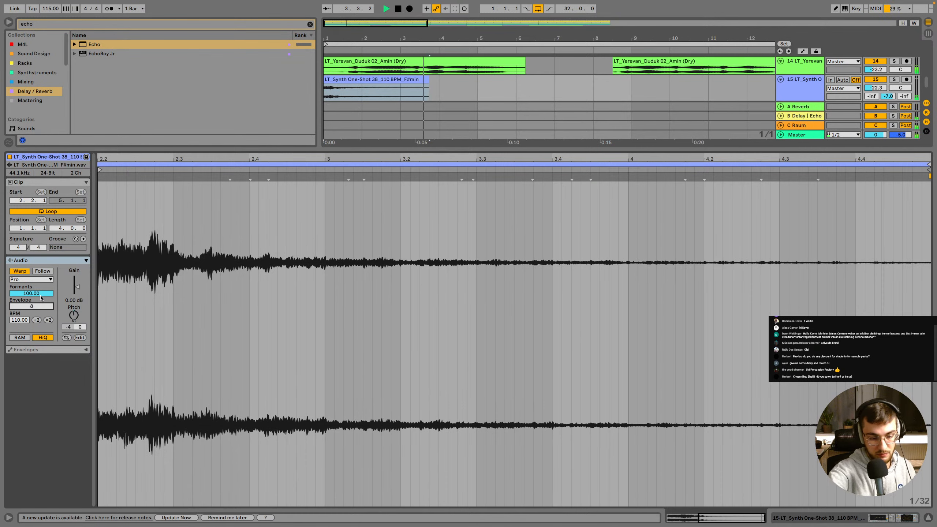
pyautogui.press('space')
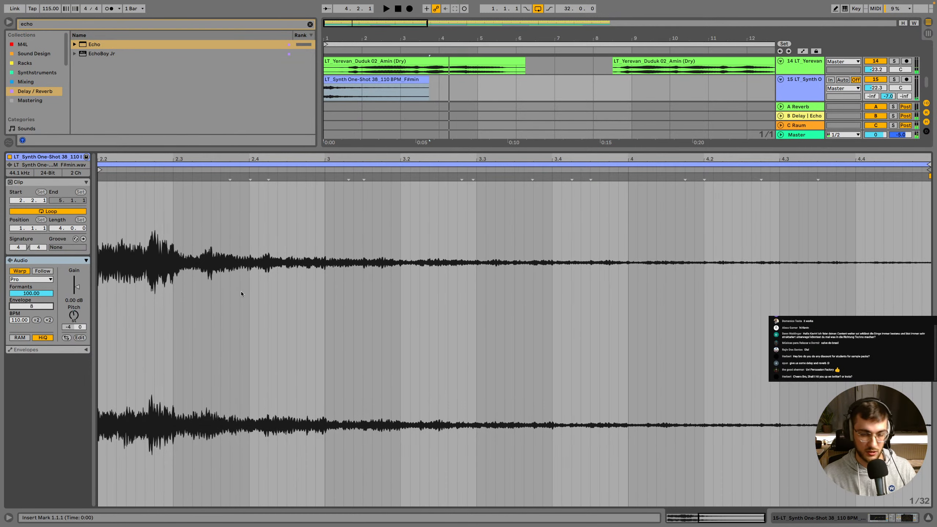
# Add a fade-out of about half a bar to the end of the synth one-shot clip, and replay it from bar 1
pyautogui.hotkey('shift', 'Tab')
pyautogui.moveTo(428, 297); pyautogui.dragTo(409, 297)
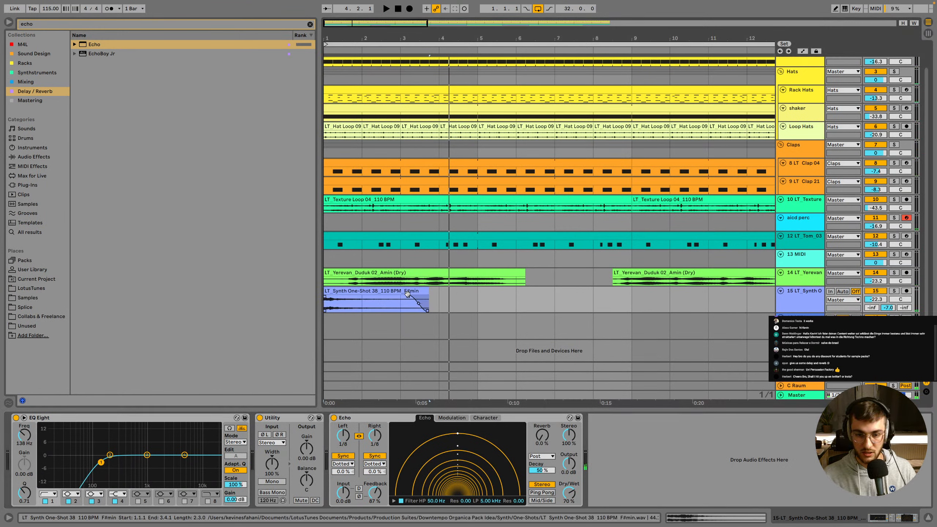
pyautogui.click(408, 291)
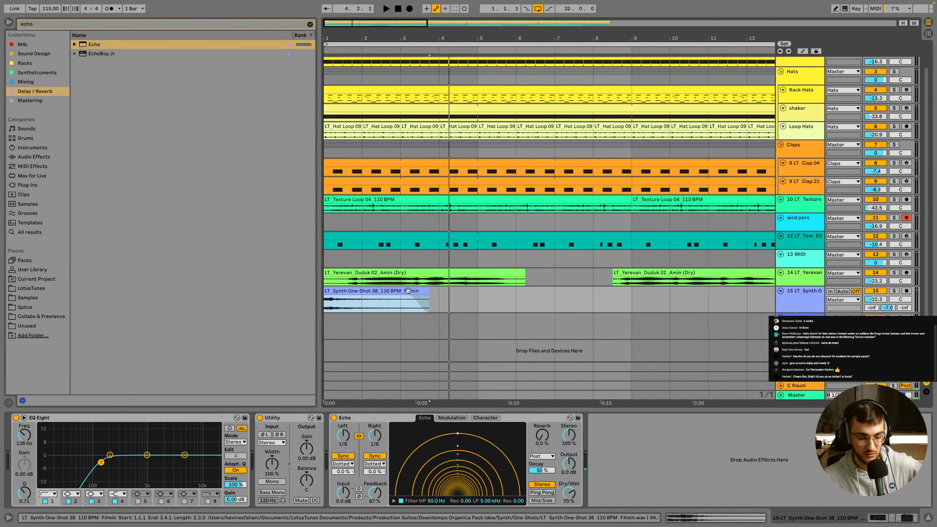
pyautogui.press('space')
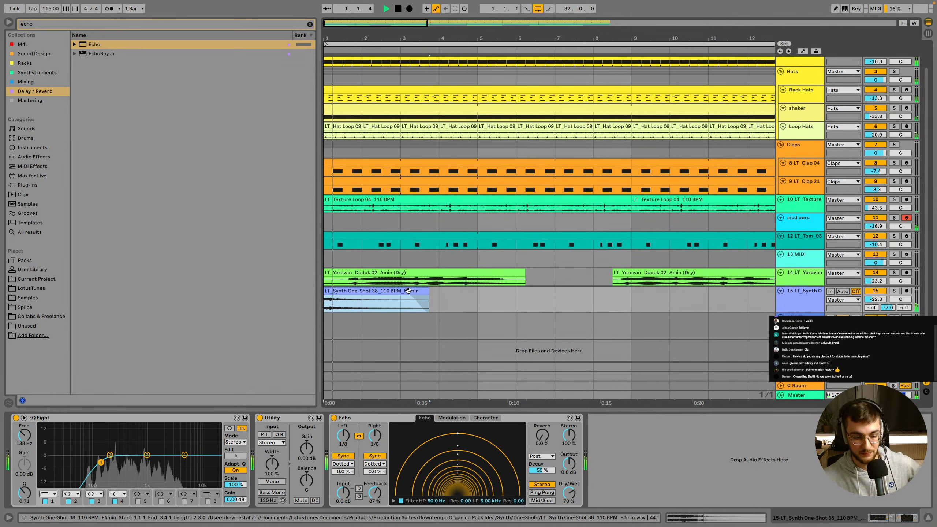
pyautogui.click(797, 306)
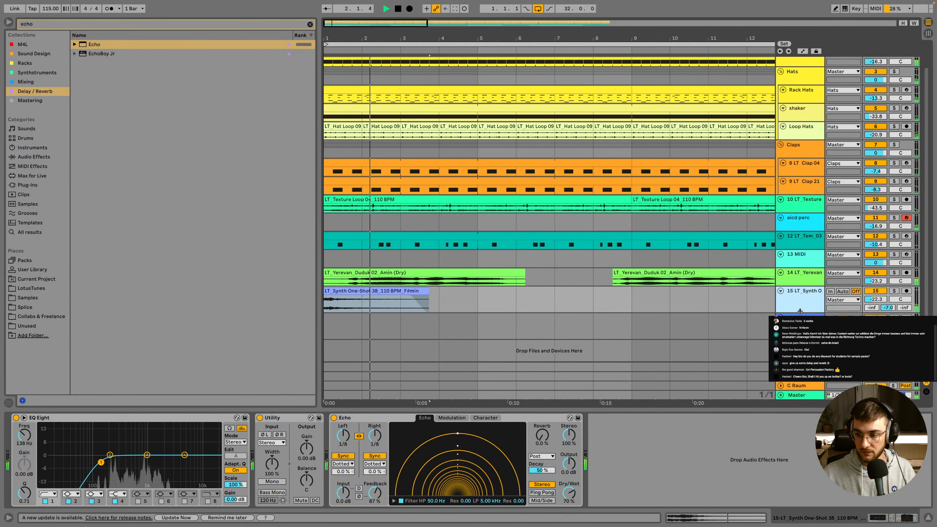
pyautogui.press('space')
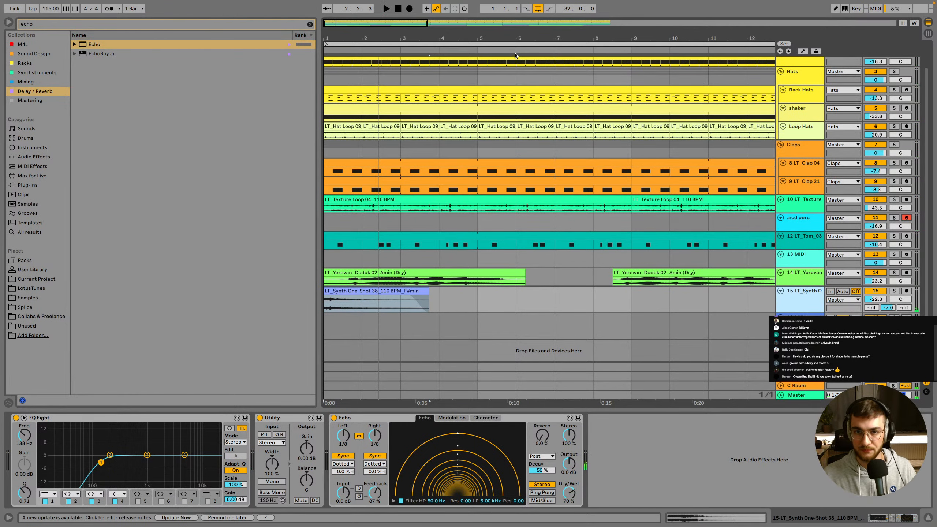
# Set the arrangement grid to 2 Bars and play the synth one-shot clip from bar 1
pyautogui.scroll(-5, 373, 300)
pyautogui.click(352, 292)
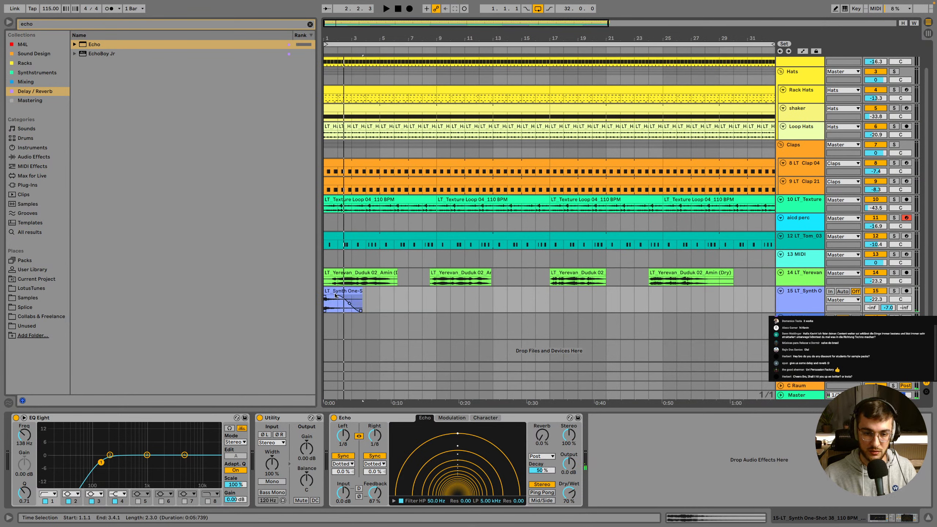
pyautogui.click(333, 292)
pyautogui.rightClick(436, 311)
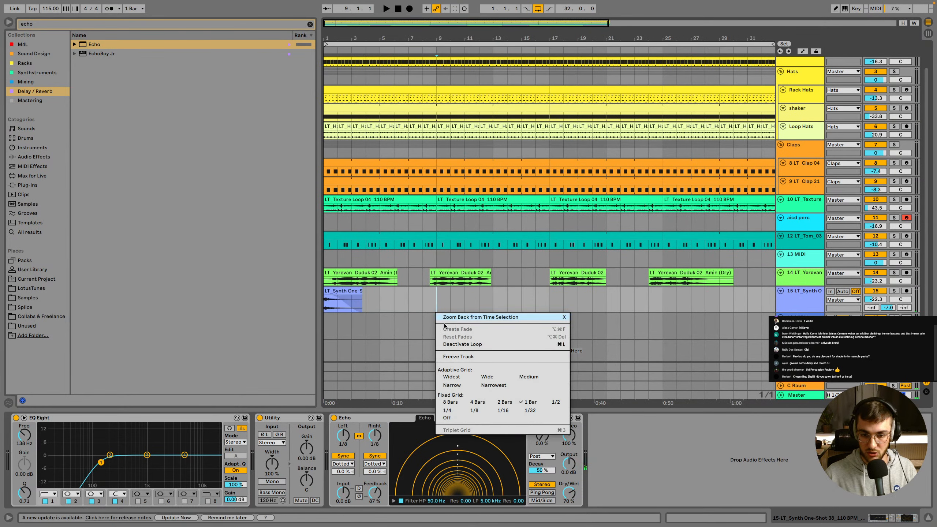
pyautogui.click(505, 402)
pyautogui.click(340, 291)
pyautogui.press('space')
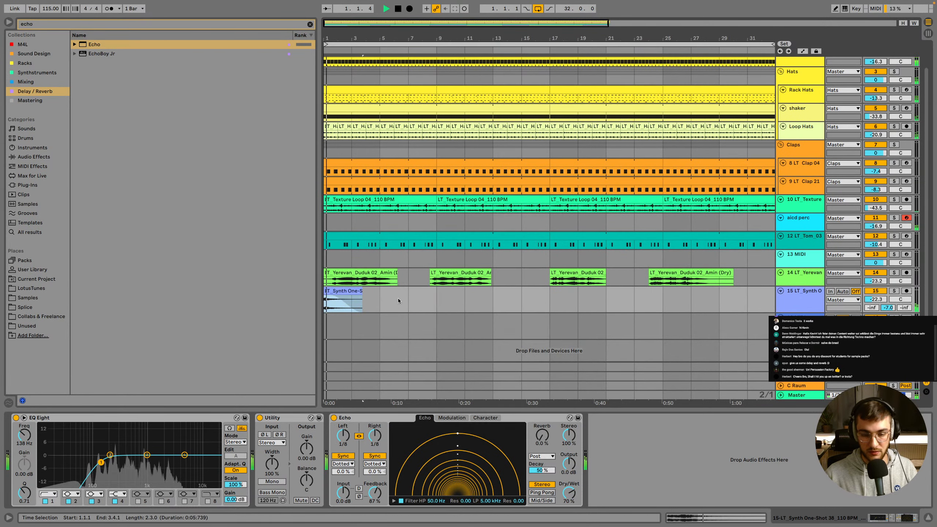
# Copy the synth one-shot clip to bar 7, set the arrangement grid to 1 Bar, and select the copy
pyautogui.moveTo(340, 292); pyautogui.dragTo(425, 292)
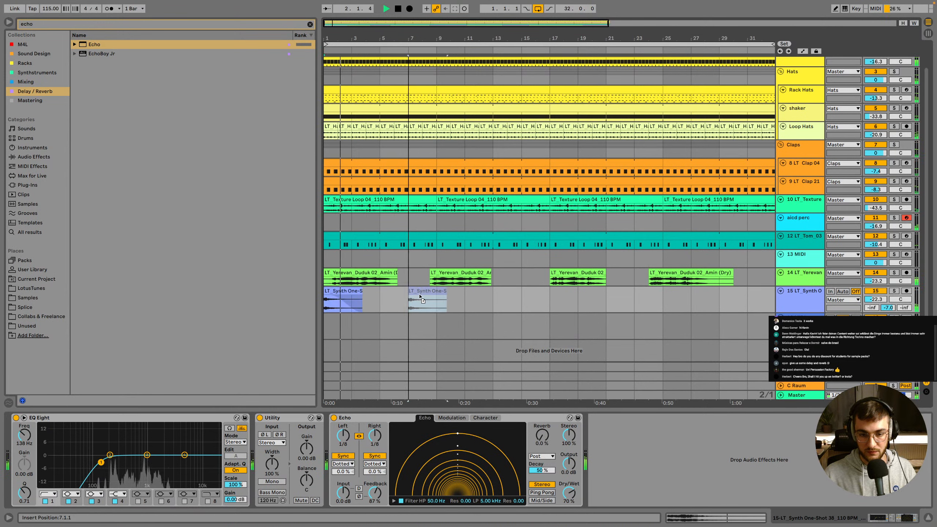
pyautogui.rightClick(473, 307)
pyautogui.click(564, 390)
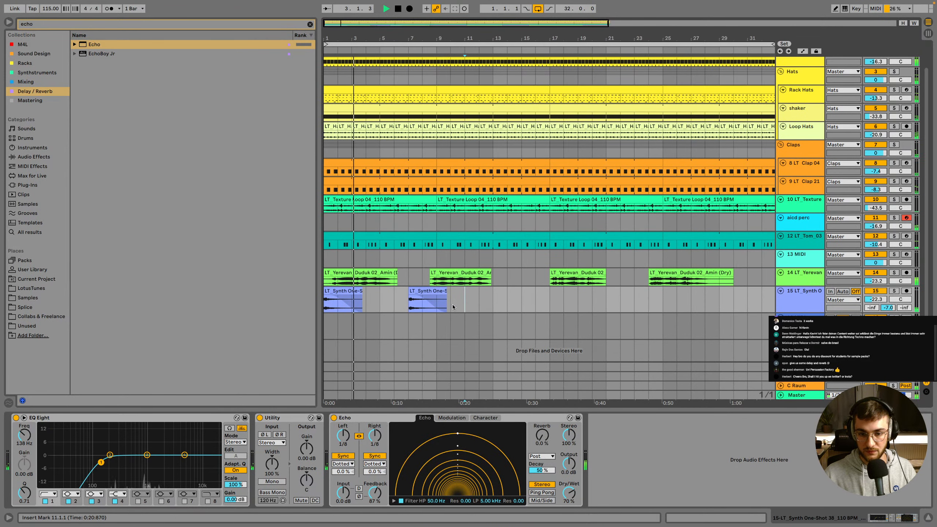
pyautogui.click(440, 293)
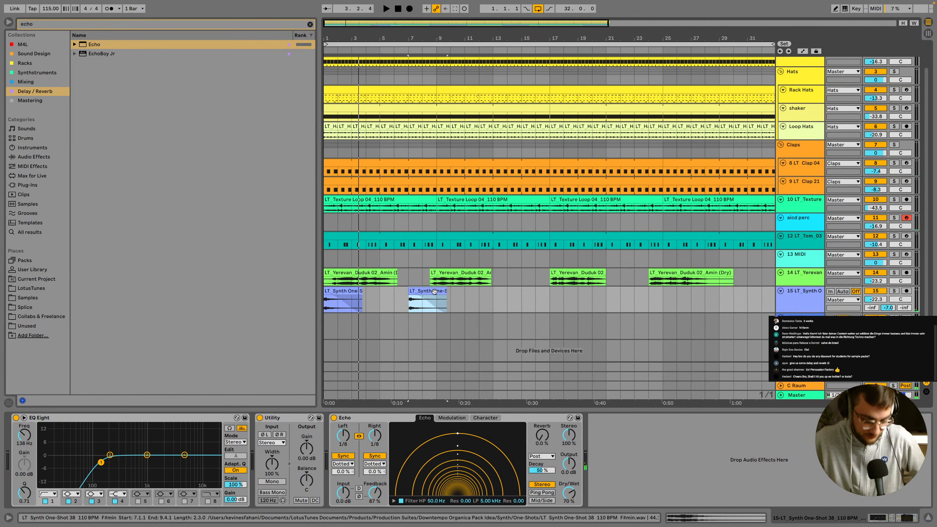
# Switch to Chrome and open Instagram in the empty tab
pyautogui.click(105, 517)
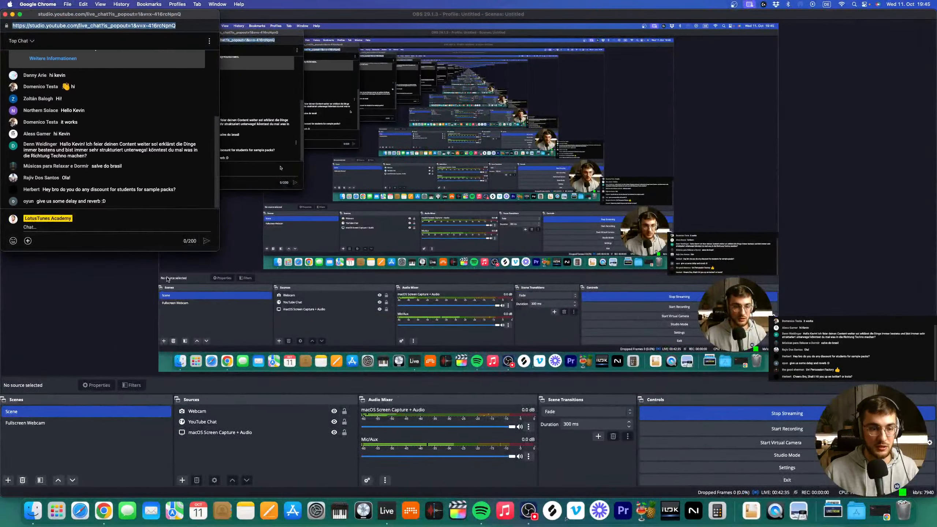
pyautogui.rightClick(105, 517)
pyautogui.click(144, 415)
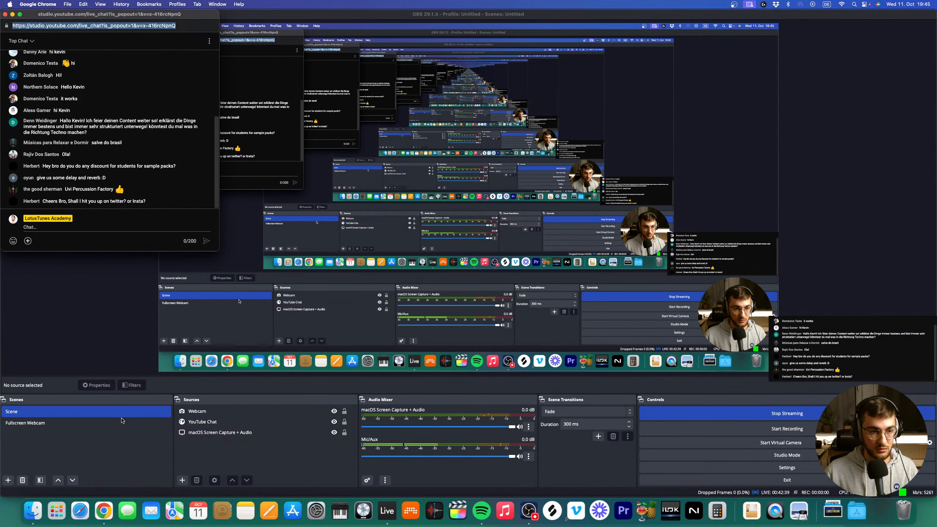
pyautogui.click(129, 19)
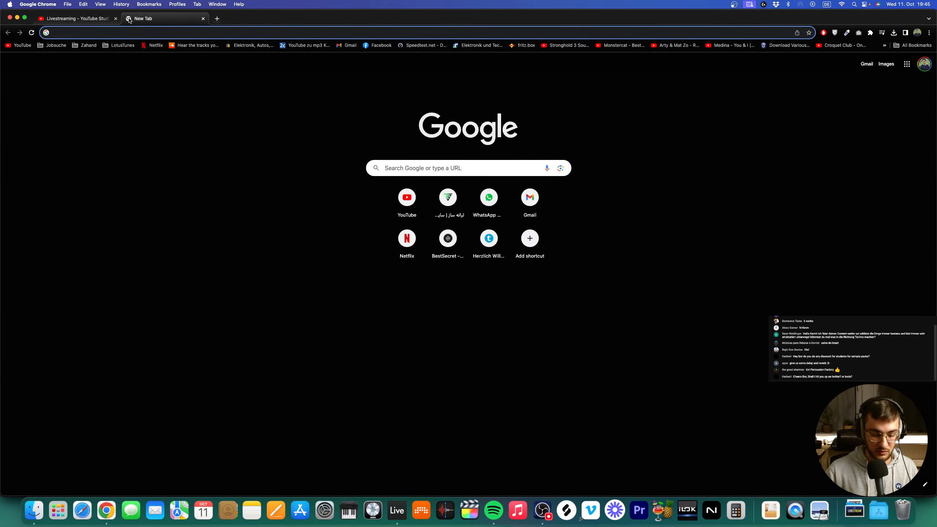
pyautogui.write('inst')
pyautogui.press('Return')
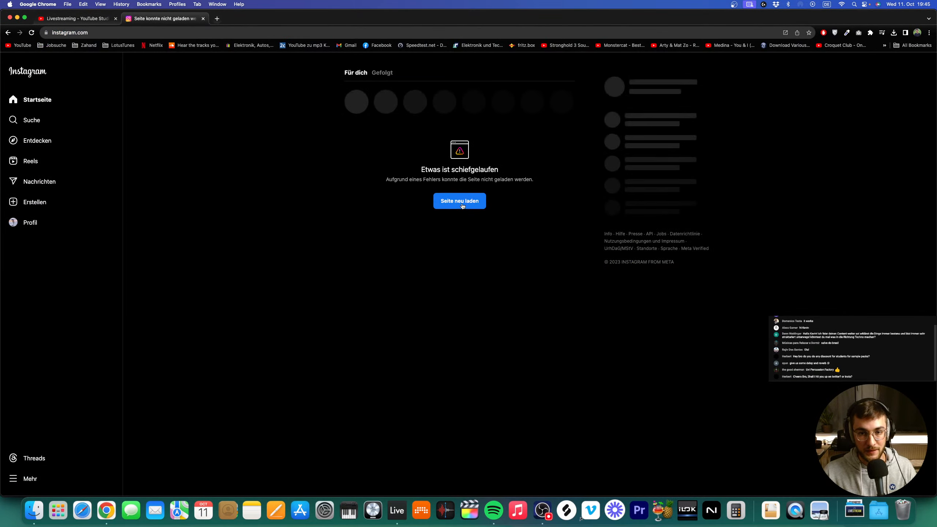
# Try to reload the Instagram feed, dismiss its notices, close the Instagram tab and put the browser window away
pyautogui.click(461, 203)
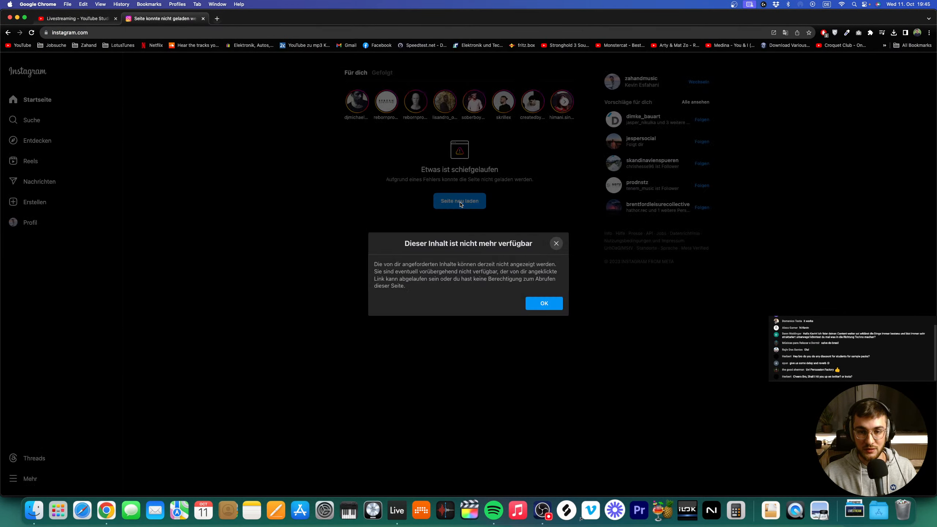
pyautogui.moveTo(463, 203); pyautogui.dragTo(485, 271)
pyautogui.click(544, 304)
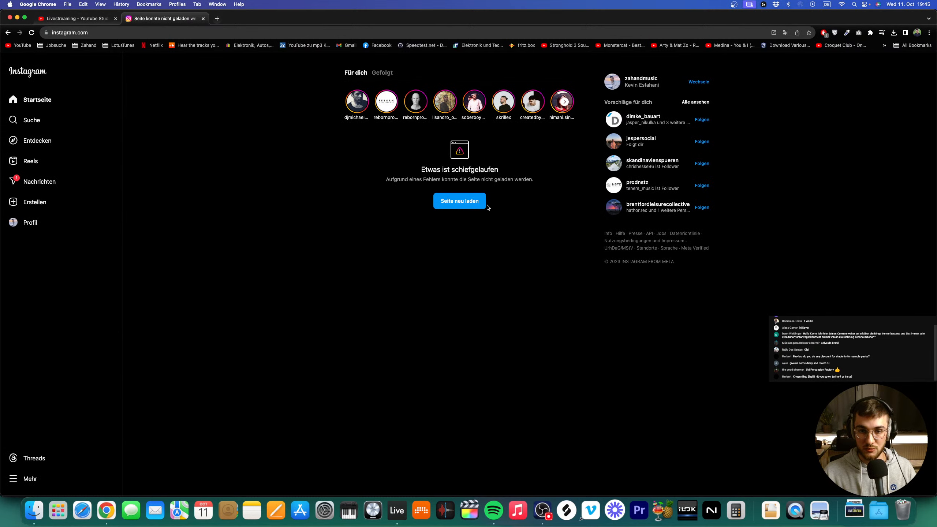
pyautogui.click(479, 203)
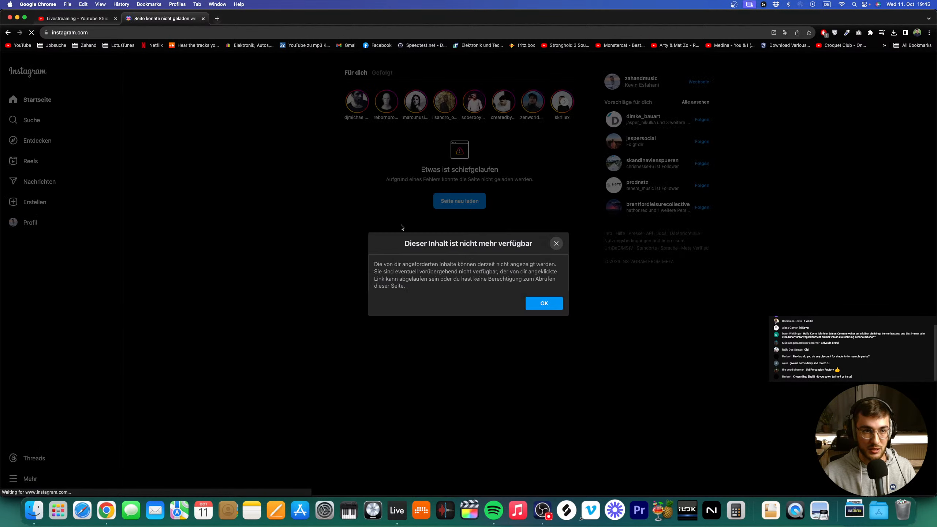
pyautogui.click(553, 306)
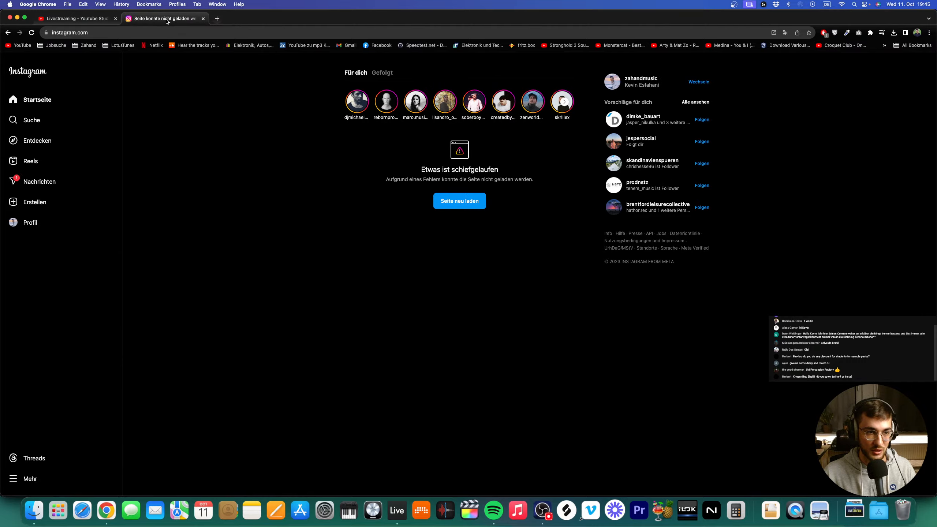
pyautogui.press('super+w')
pyautogui.click(17, 18)
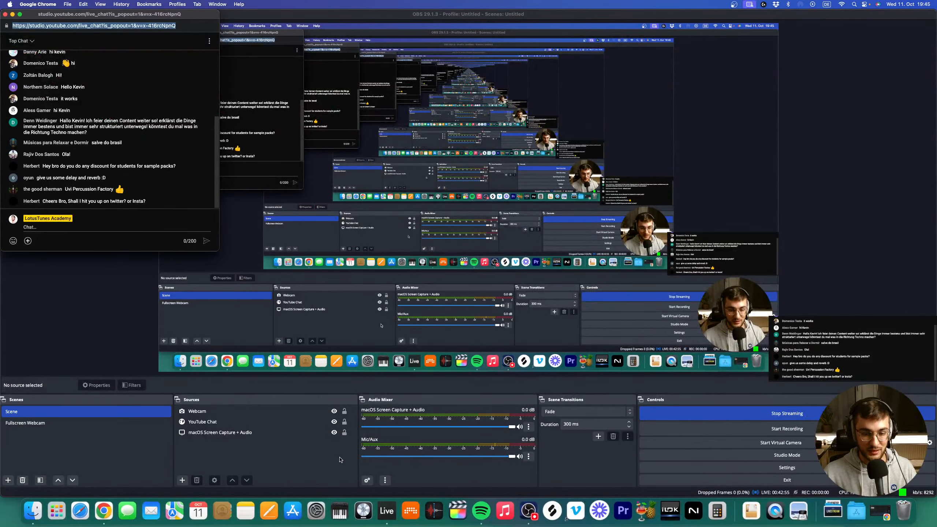
# Switch back to Ableton Live, play the arrangement from the first synth clip at bar 1, and clear the browser search
pyautogui.click(397, 510)
pyautogui.click(329, 290)
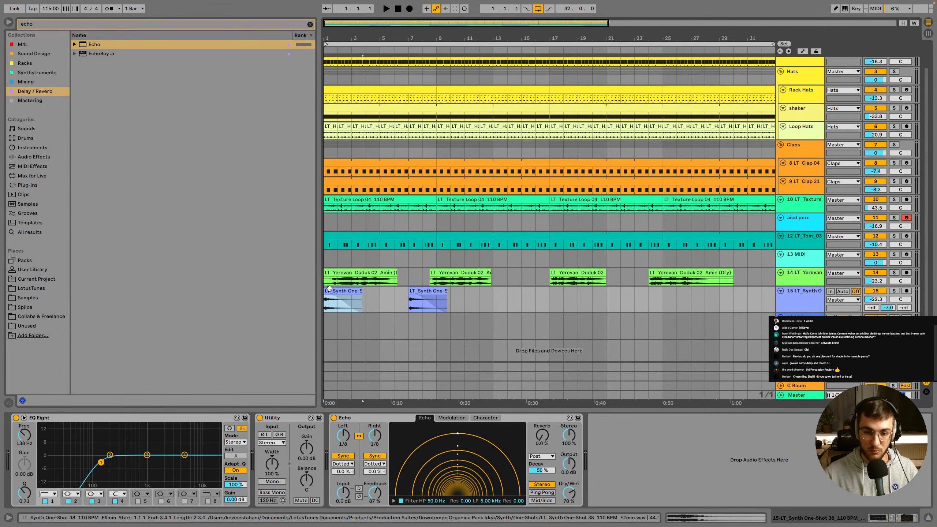
pyautogui.press('space')
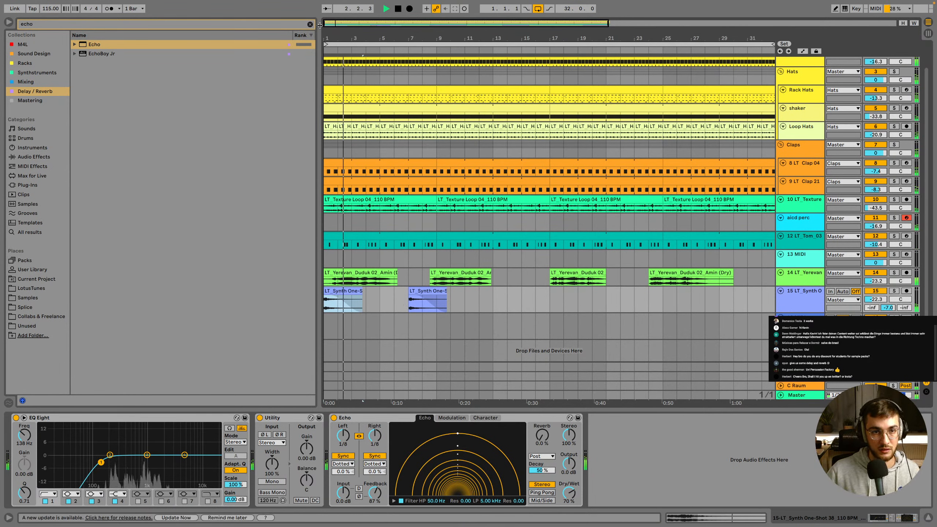
pyautogui.press('super+f')
# Set the pitch of the synth one-shot clip at bar 7 to +3 st and its warp envelope to 236
pyautogui.click(418, 289)
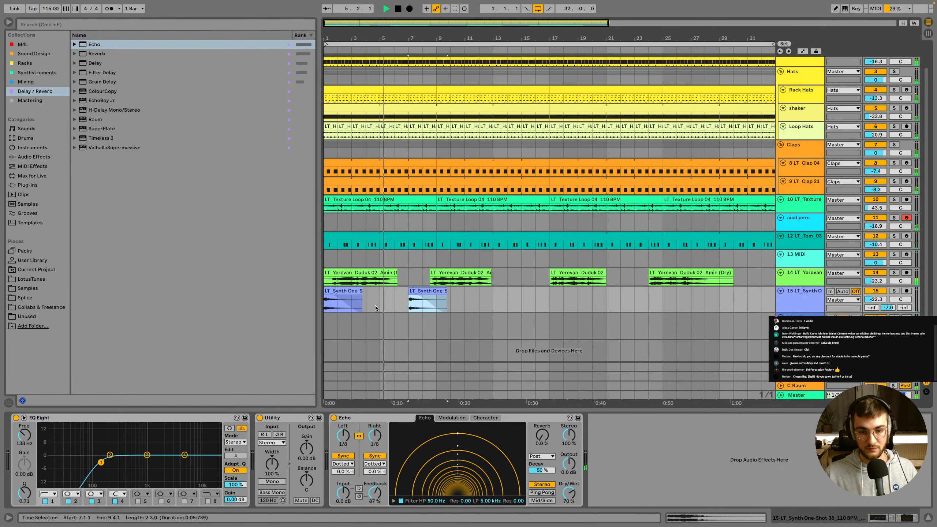
pyautogui.doubleClick(420, 291)
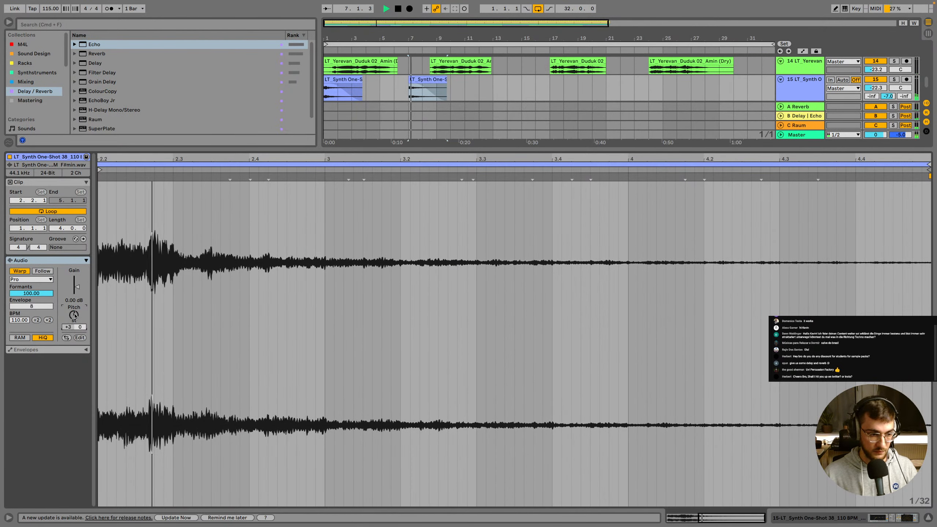
pyautogui.moveTo(33, 306); pyautogui.dragTo(33, 259)
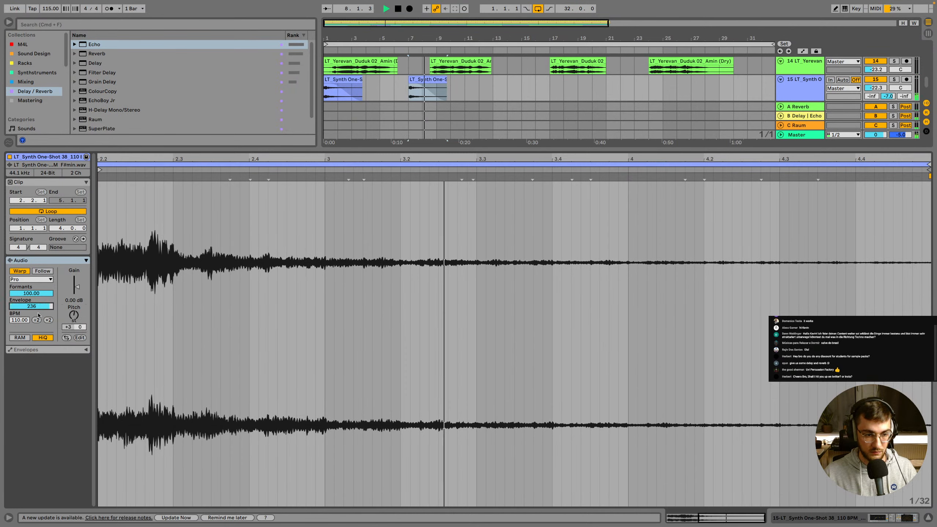
pyautogui.hotkey('shift', 'Tab')
# Add an Auto Filter to the synth one-shot track with its cutoff at 1.35 kHz and resonance at 0%
pyautogui.click(47, 26)
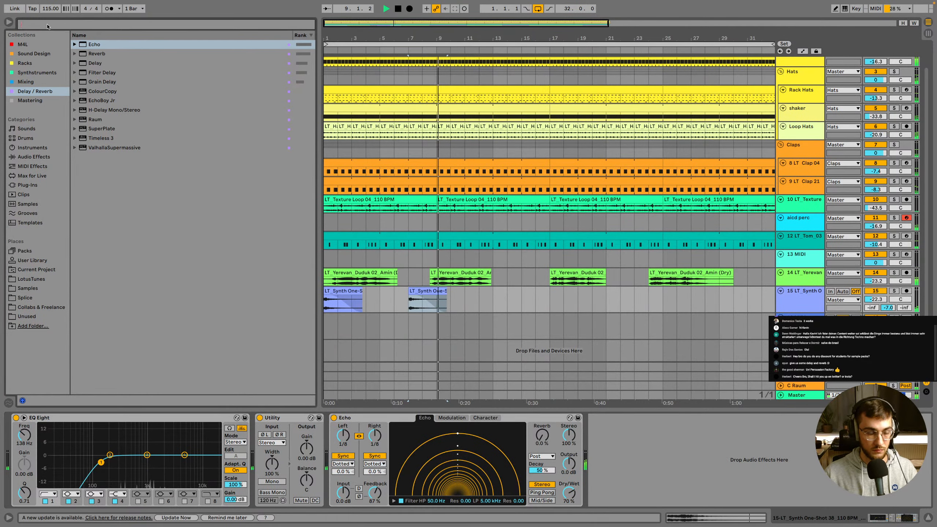
pyautogui.write('auto')
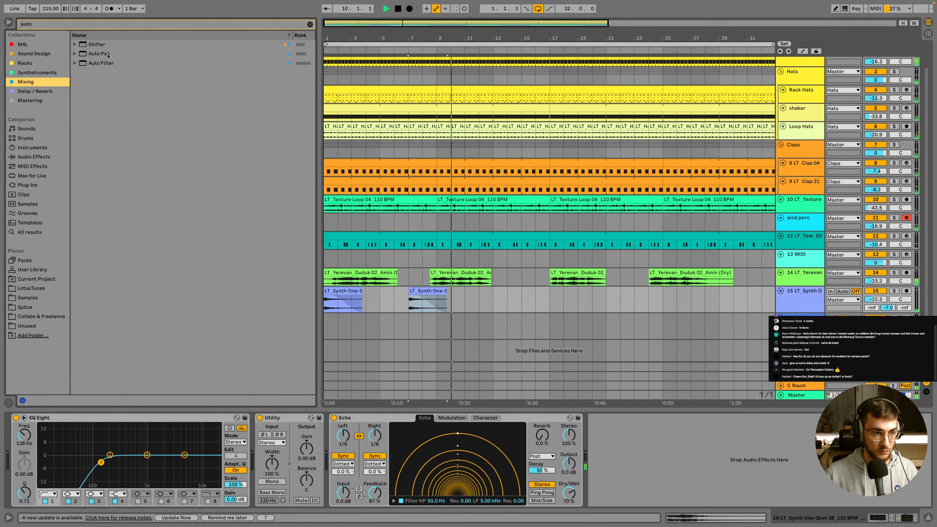
pyautogui.doubleClick(101, 62)
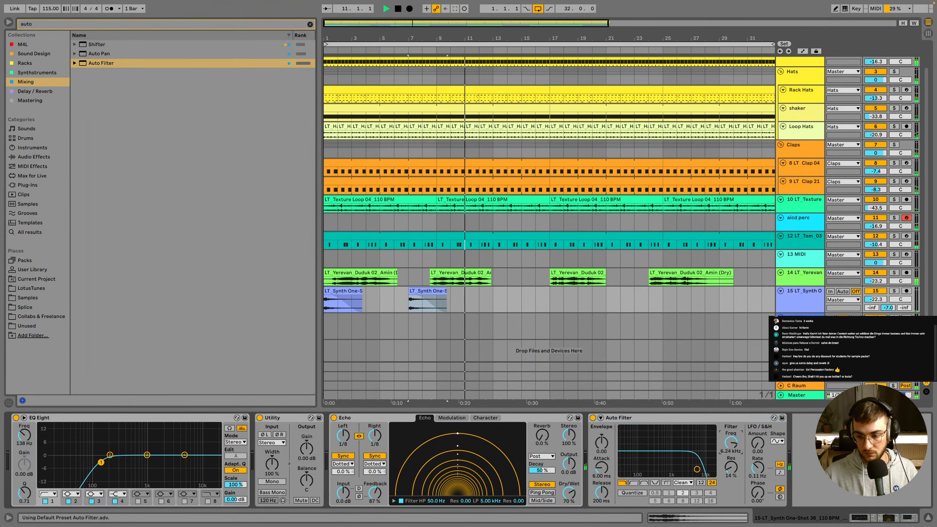
pyautogui.moveTo(733, 443); pyautogui.dragTo(733, 443)
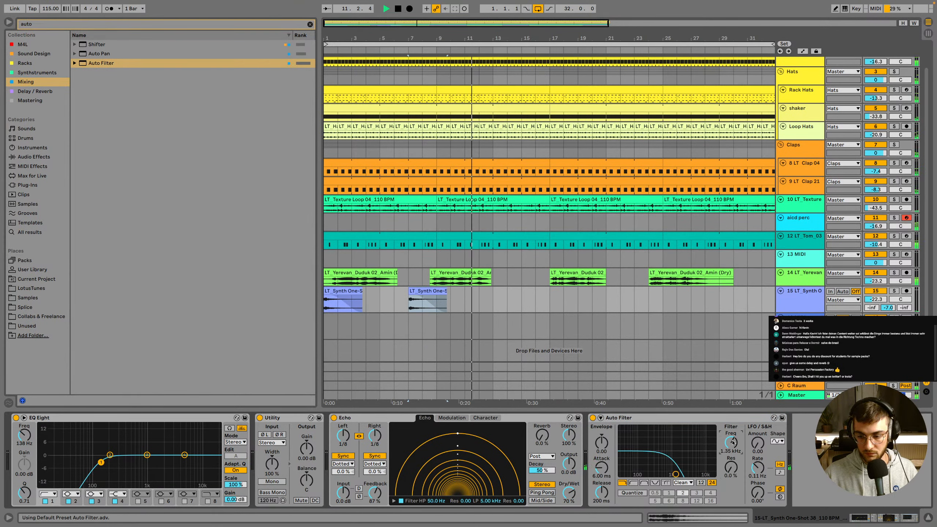
# Duplicate bars 1 to 17 of the synth one-shot track so both clips repeat from bar 17
pyautogui.click(451, 293)
pyautogui.moveTo(550, 296); pyautogui.dragTo(326, 300)
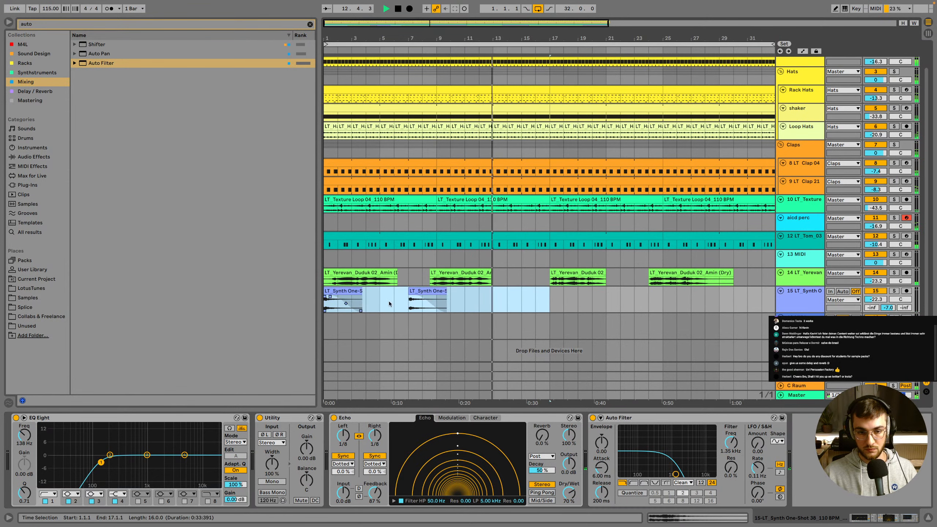
pyautogui.press('super+d')
pyautogui.click(447, 290)
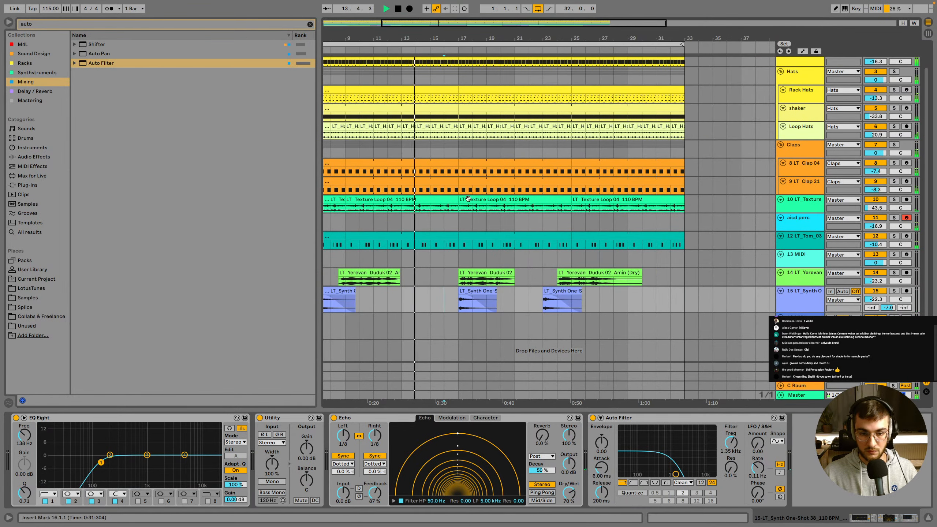
pyautogui.press('-')
# Reverse the synth one-shot clip at bar 17 and, on a 1/2 grid, move it earlier so that it ends at bar 17
pyautogui.click(456, 300)
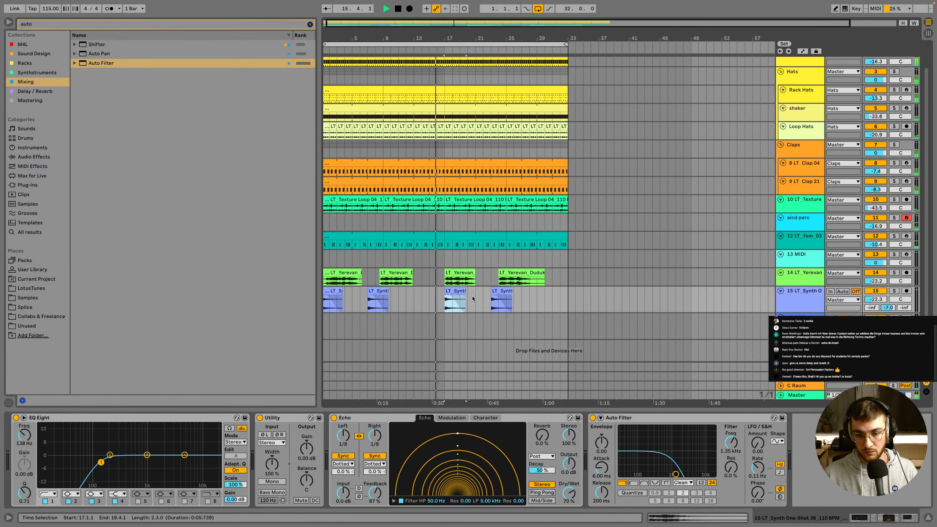
pyautogui.moveTo(456, 296)
pyautogui.mouseDown()
pyautogui.moveTo(432, 295)
pyautogui.moveTo(458, 300)
pyautogui.moveTo(439, 299)
pyautogui.moveTo(448, 299)
pyautogui.mouseUp()
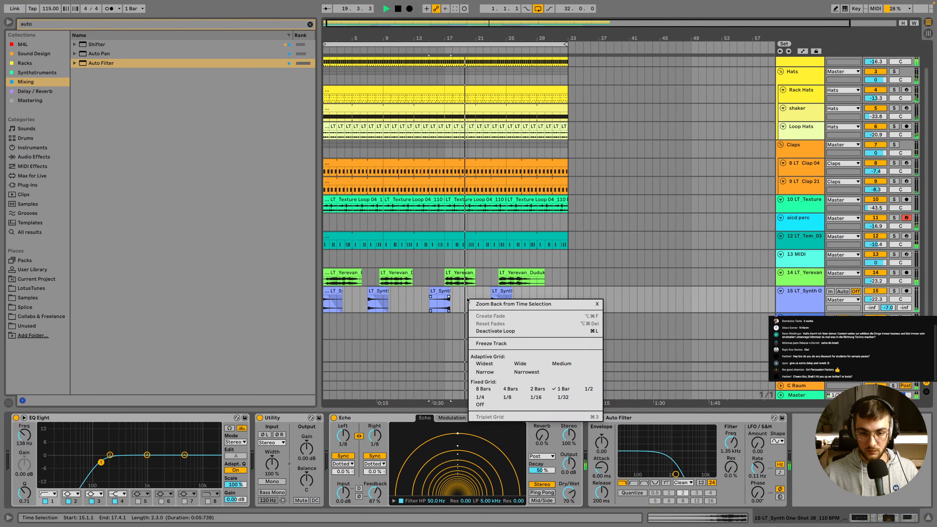
pyautogui.moveTo(446, 291); pyautogui.dragTo(437, 292)
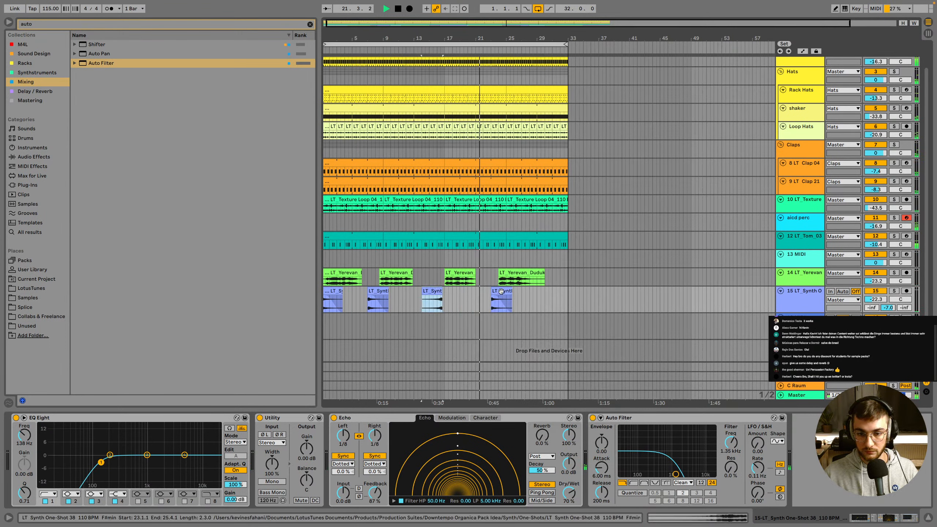
pyautogui.moveTo(435, 38); pyautogui.dragTo(435, 74)
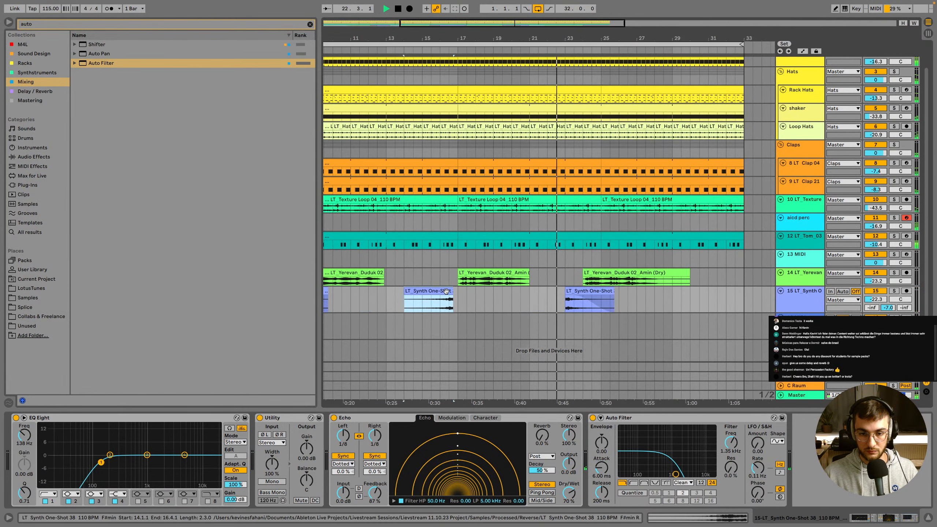
pyautogui.moveTo(451, 292); pyautogui.dragTo(456, 290)
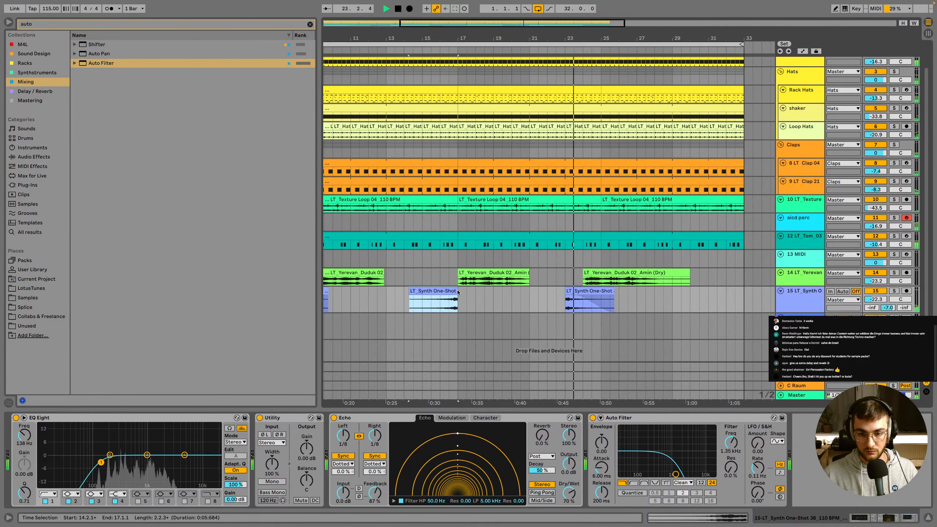
# Set the arrangement grid to 2 Bars and place the insert mark at bar 21 on the synth one-shot track
pyautogui.click(591, 291)
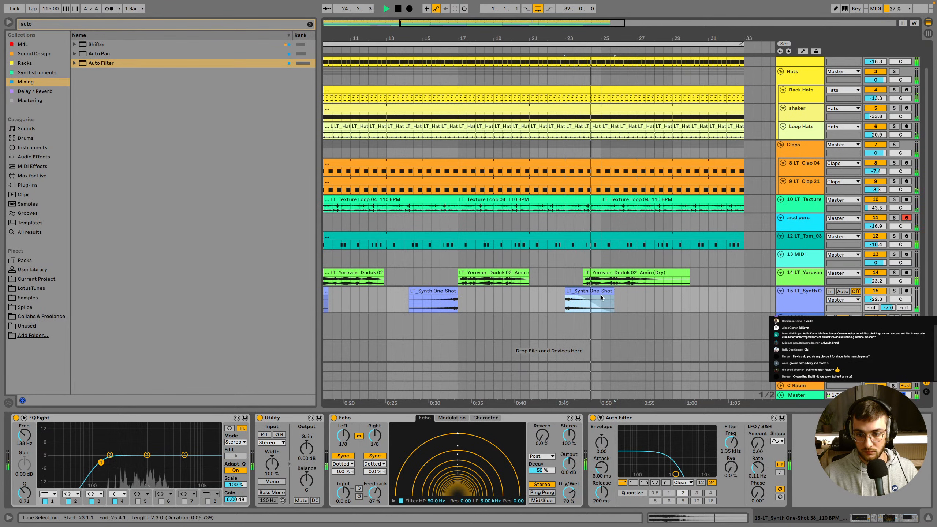
pyautogui.click(430, 308)
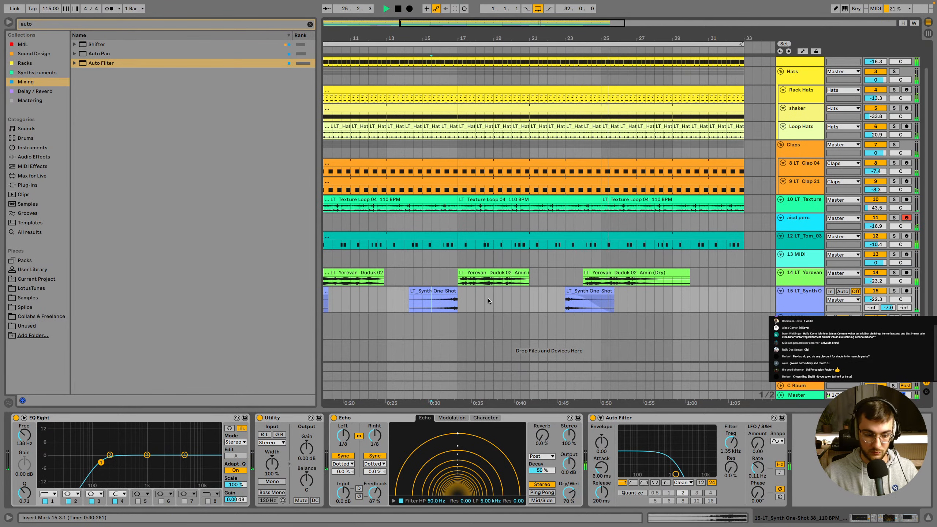
pyautogui.rightClick(495, 325)
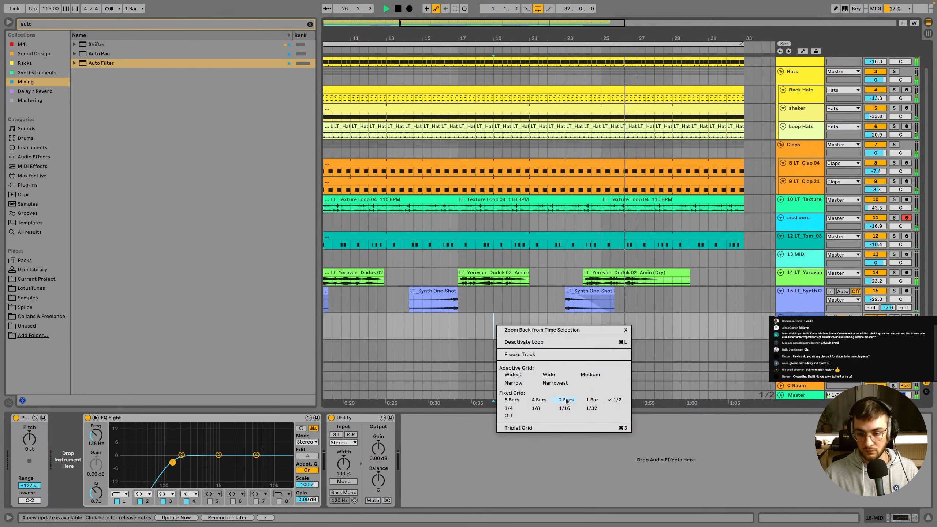
pyautogui.click(520, 289)
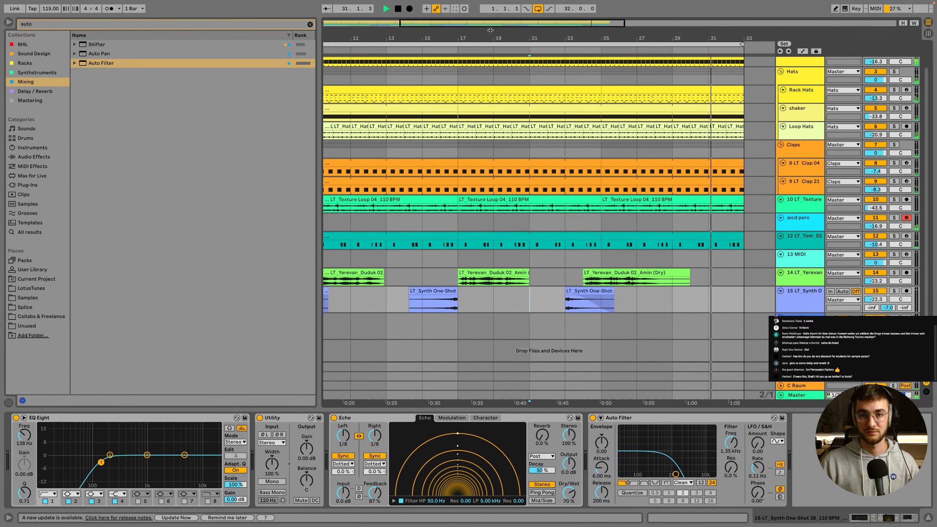
# Clear the browser search and raise the first EQ Eight band on the synth one-shot track to about 667 Hz
pyautogui.scroll(-5, 667, 287)
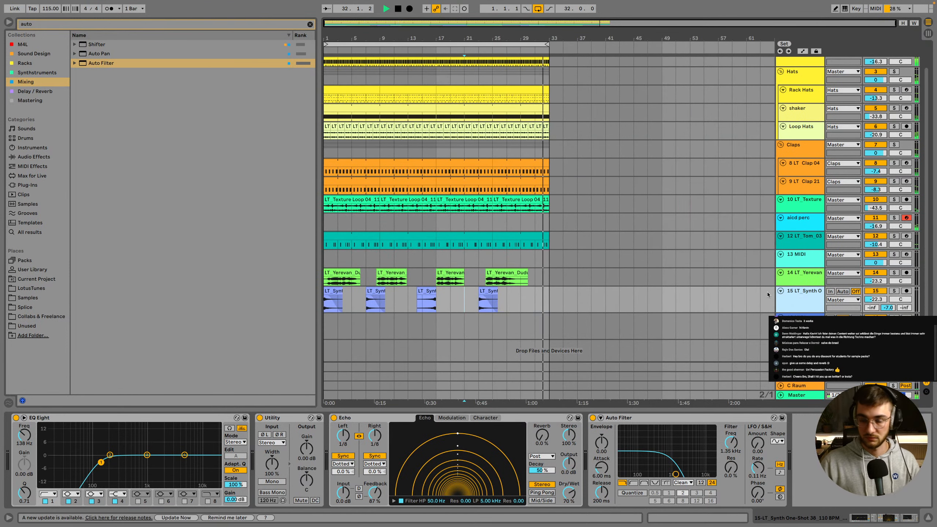
pyautogui.click(310, 24)
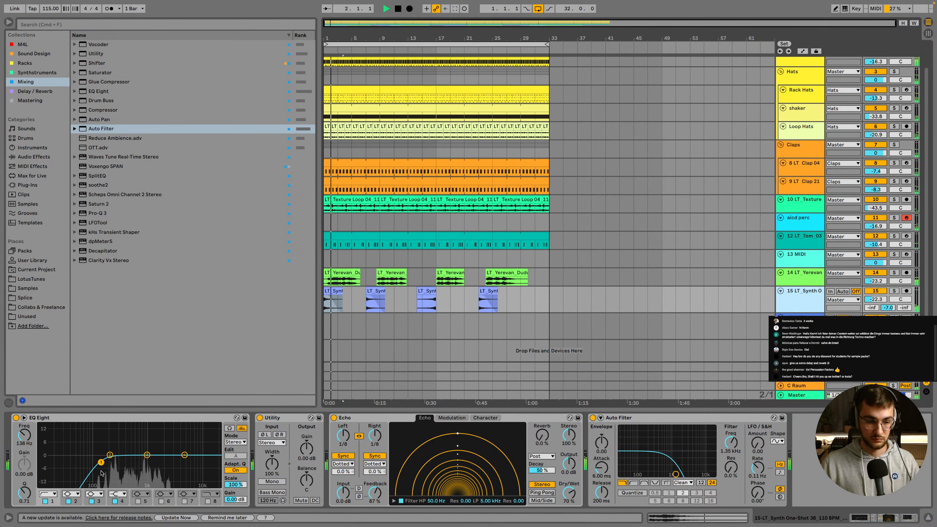
pyautogui.moveTo(102, 474); pyautogui.dragTo(139, 470)
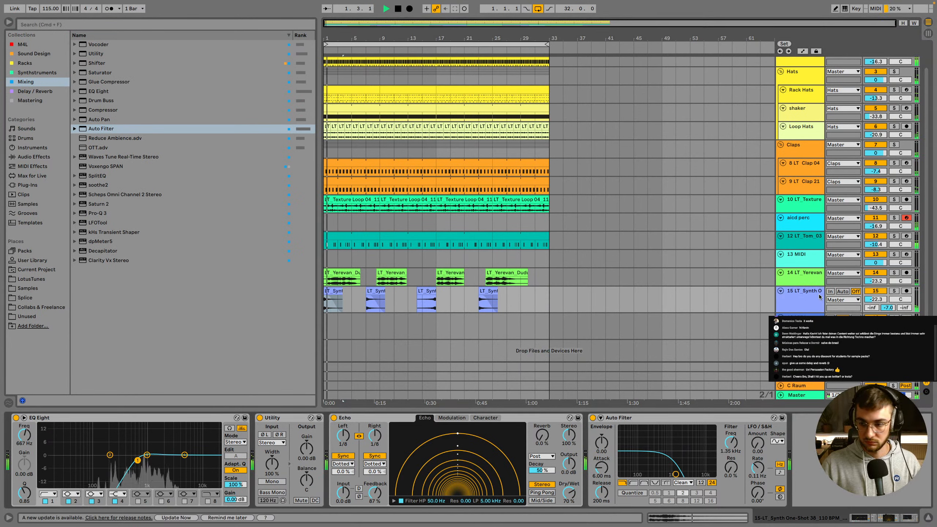
# Locate the first synth one-shot clip's sample folder, place LT_Synth One-Shot 39 on a new track at bar 5 and lower its volume to about -20.9 dB
pyautogui.rightClick(336, 306)
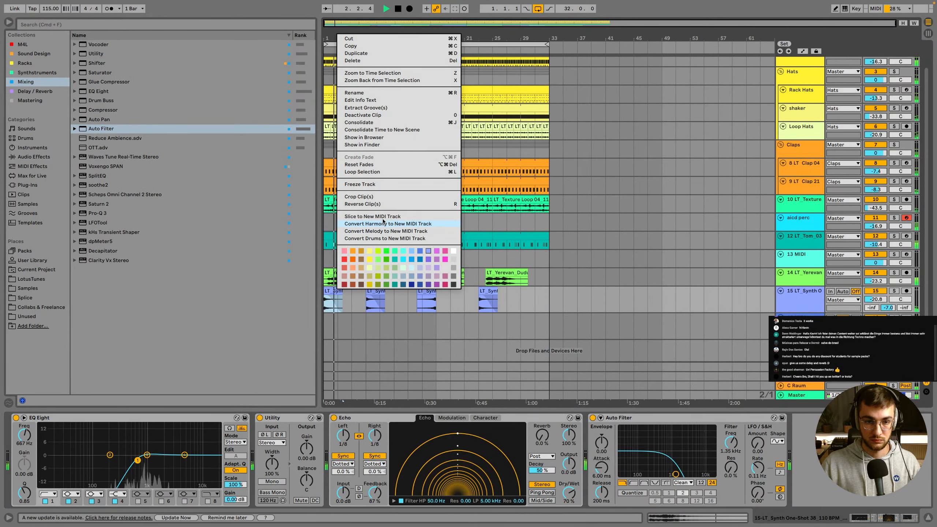
pyautogui.click(369, 138)
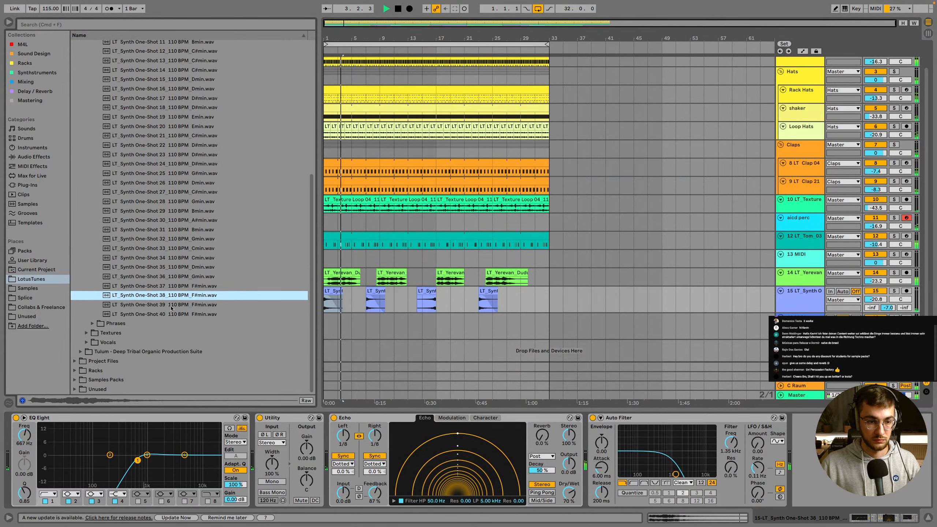
pyautogui.press('Down')
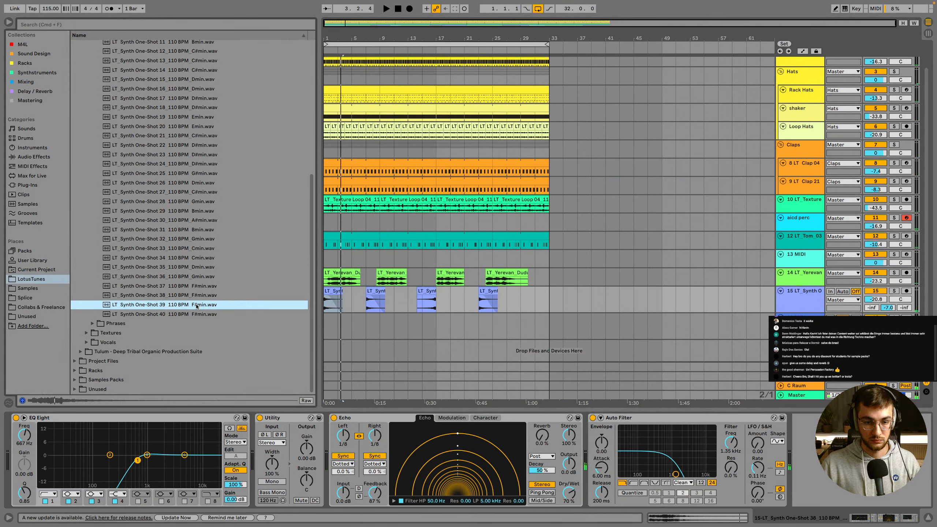
pyautogui.moveTo(199, 305); pyautogui.dragTo(356, 350)
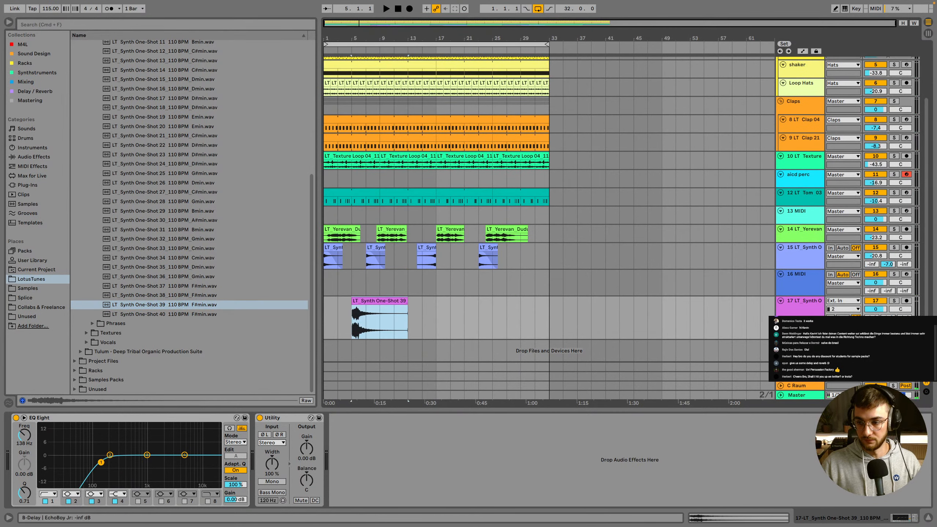
pyautogui.moveTo(876, 309); pyautogui.dragTo(876, 328)
pyautogui.press('space')
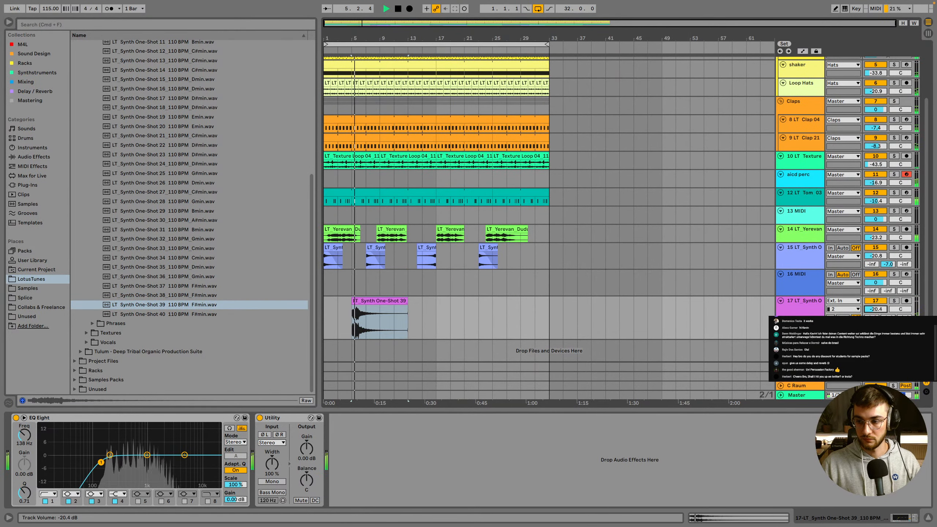
# Transpose the Synth One-Shot 39 clip up 3 semitones and set its warp mode to Complex Pro with an envelope of 101
pyautogui.click(360, 300)
pyautogui.doubleClick(360, 300)
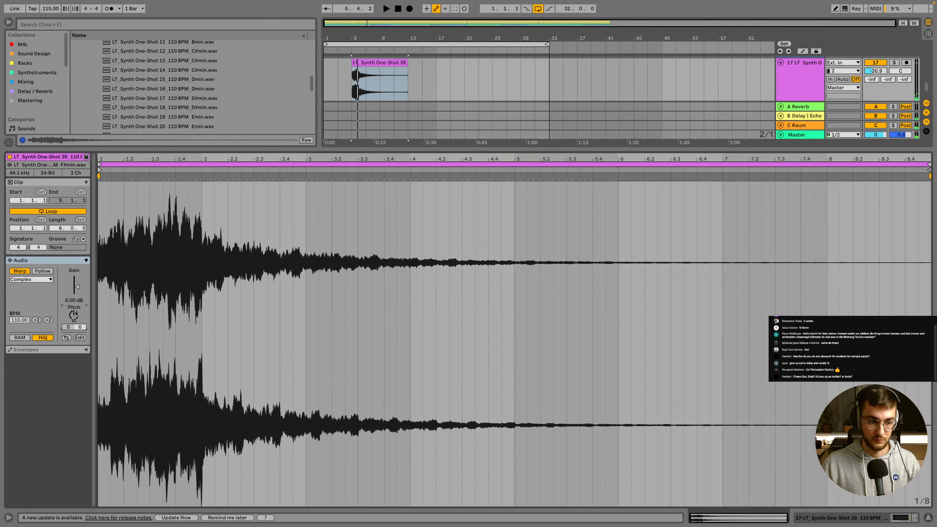
pyautogui.moveTo(75, 314); pyautogui.dragTo(75, 319)
pyautogui.press('space')
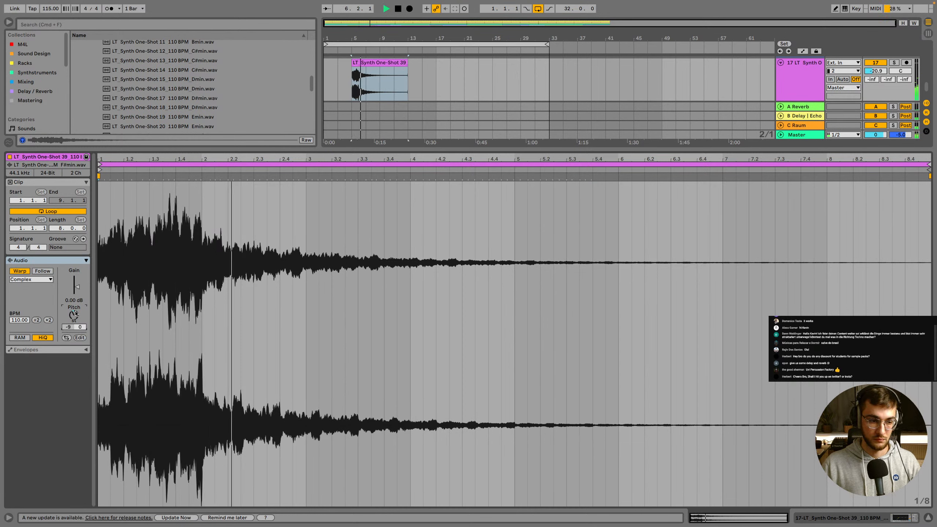
pyautogui.moveTo(75, 313); pyautogui.dragTo(76, 304)
pyautogui.press('space')
pyautogui.press('space')
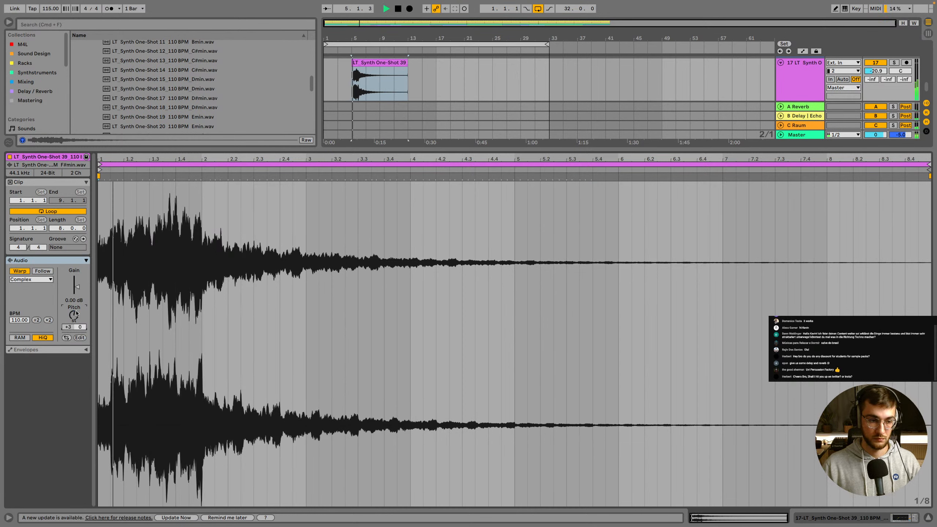
pyautogui.click(31, 279)
pyautogui.click(23, 322)
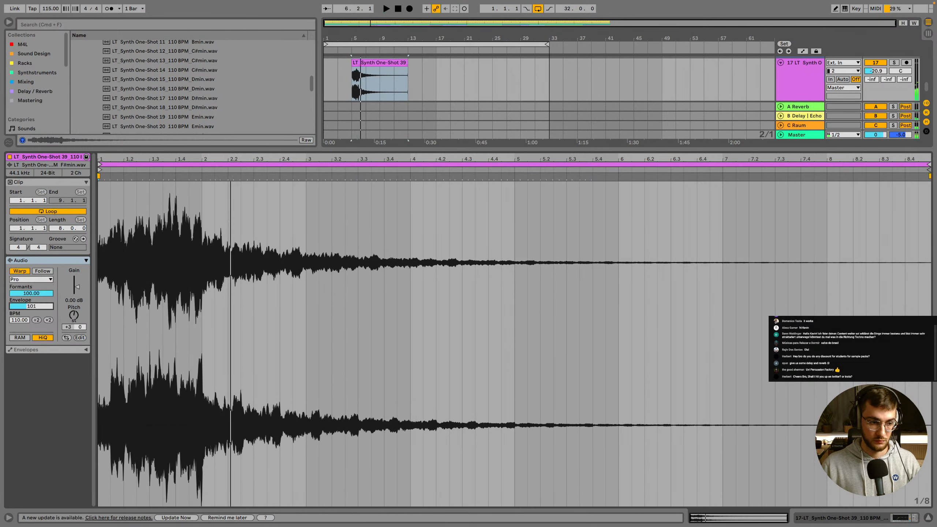
# Move the Synth One-Shot 39 clip to start at bar 13 and lower its track volume to -34.4 dB
pyautogui.hotkey('shift', 'Tab')
pyautogui.moveTo(367, 307); pyautogui.dragTo(415, 309)
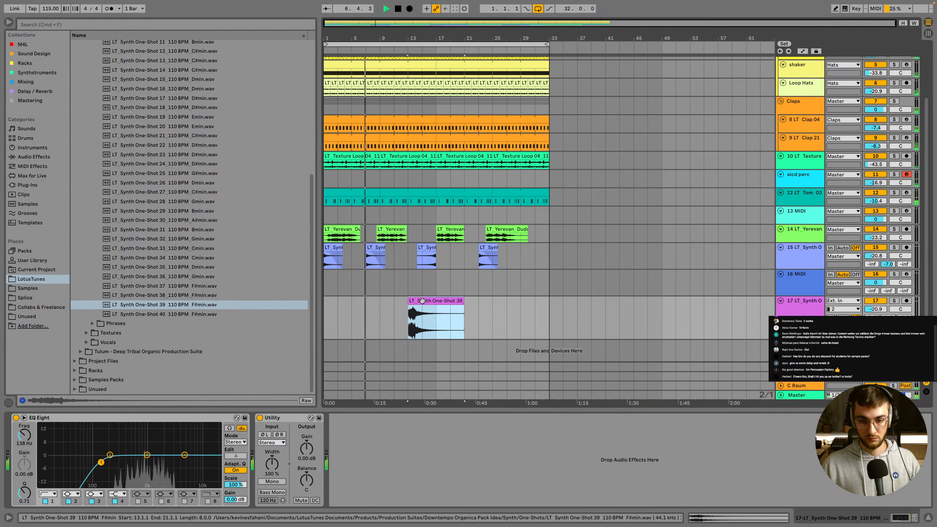
pyautogui.moveTo(876, 310)
pyautogui.mouseDown()
pyautogui.moveTo(893, 315)
pyautogui.moveTo(876, 311)
pyautogui.mouseUp()
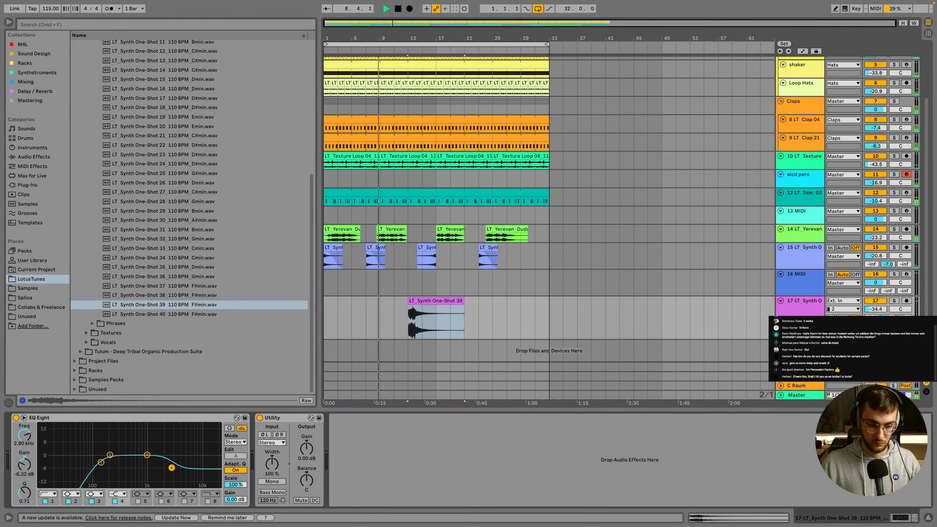
# Cut the Synth One-Shot 39 track's highs with EQ Eight's fourth band at 1.41 kHz and -6.57 dB, and play from bar 13
pyautogui.moveTo(185, 454); pyautogui.dragTo(155, 468)
pyautogui.click(410, 325)
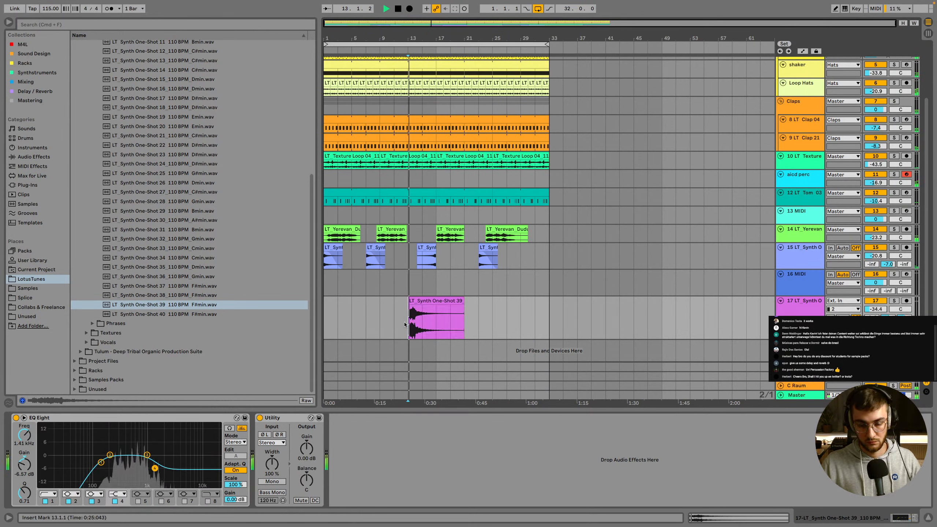
pyautogui.click(416, 301)
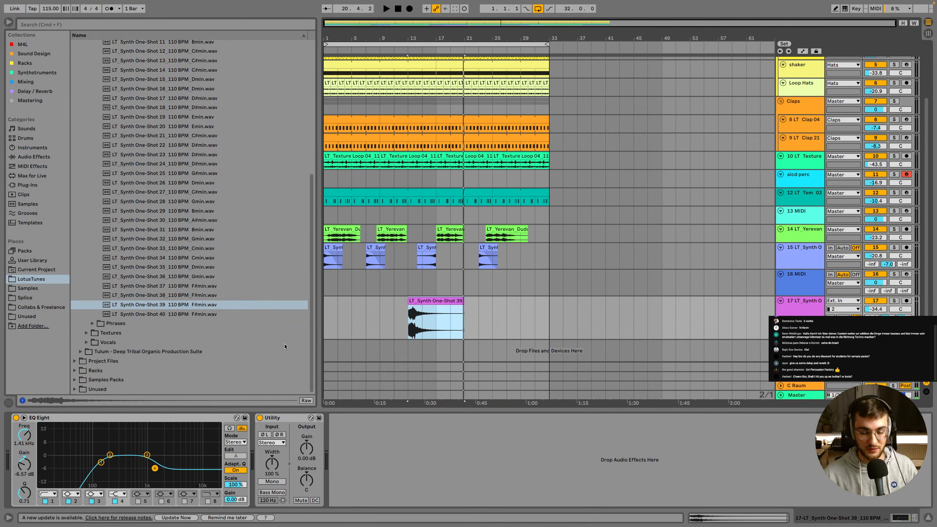
pyautogui.press('space')
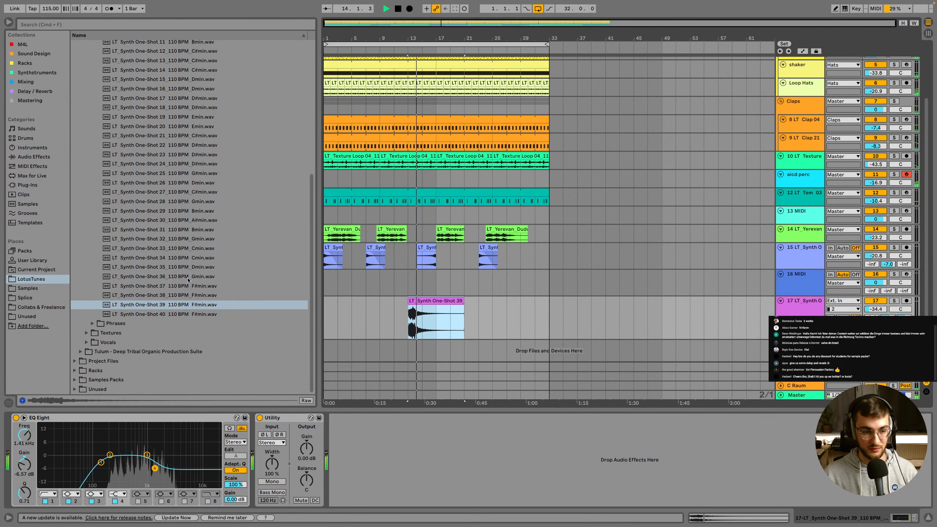
# Collapse the synth One-Shots sample folder and expand Atmos Loops to look through its samples
pyautogui.click(152, 305)
pyautogui.scroll(1, 152, 296)
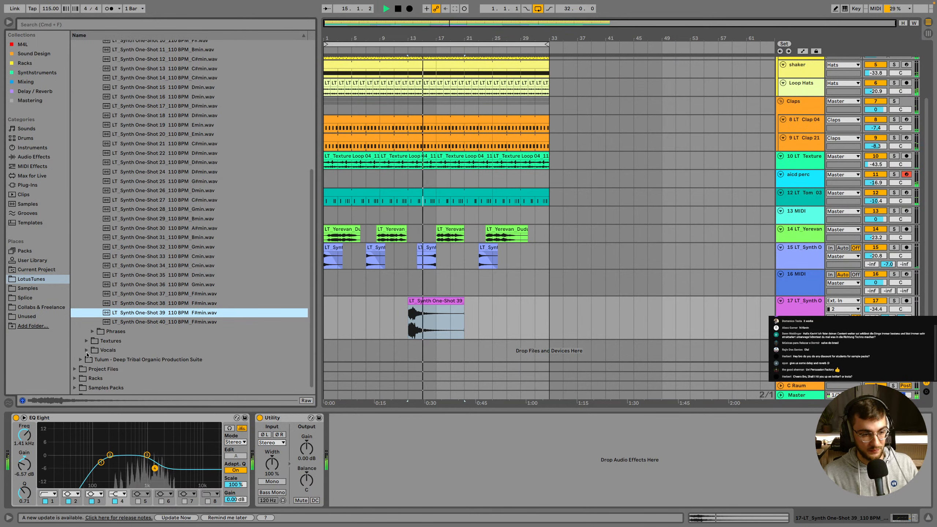
pyautogui.scroll(5, 109, 282)
pyautogui.click(93, 140)
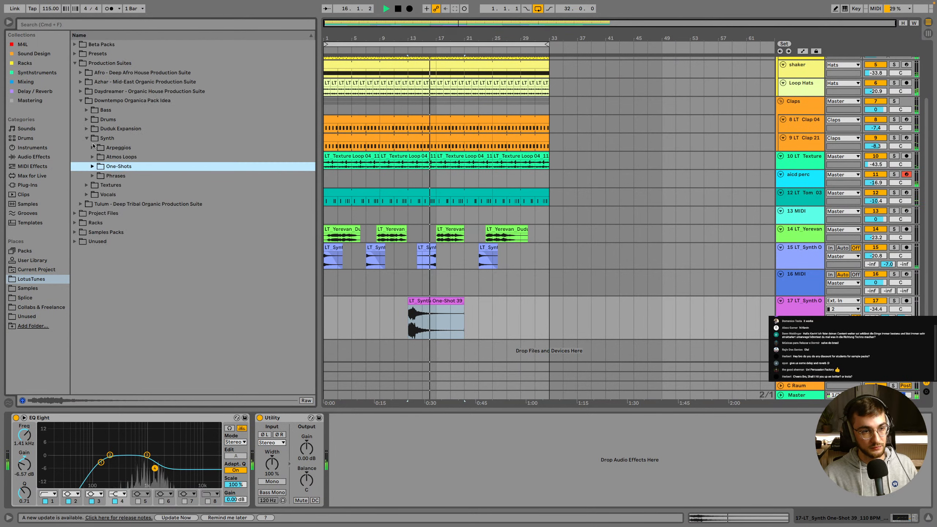
pyautogui.click(92, 157)
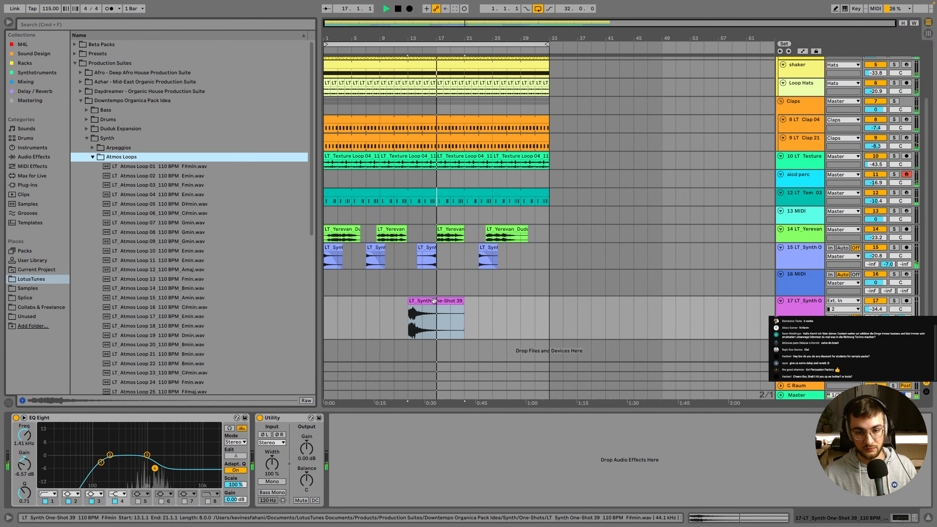
pyautogui.click(449, 302)
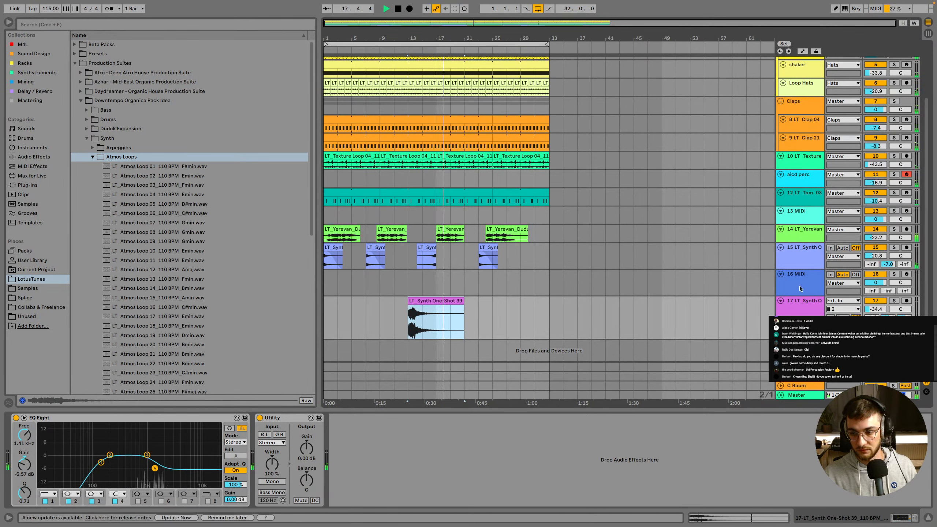
# Select MIDI track 16 and search the Racks collection for "repro"
pyautogui.click(573, 287)
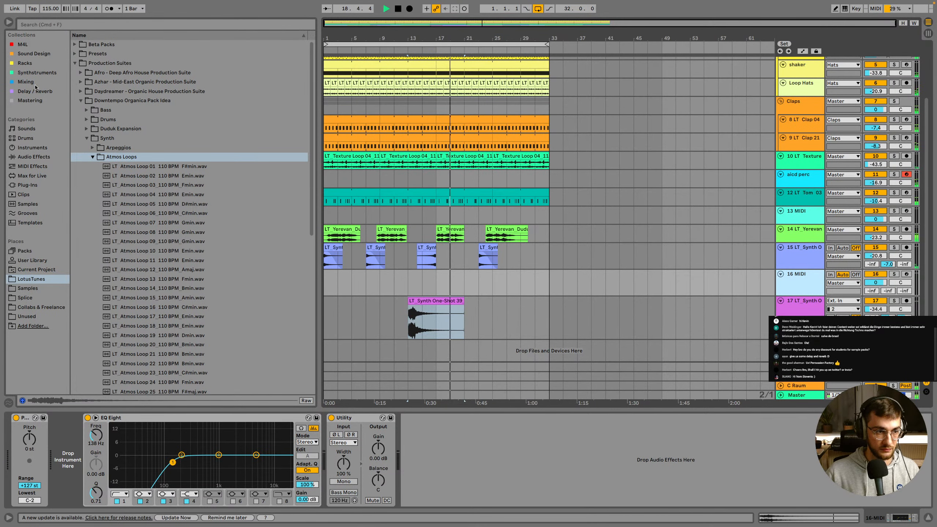
pyautogui.click(25, 63)
pyautogui.click(41, 23)
pyautogui.write('repro')
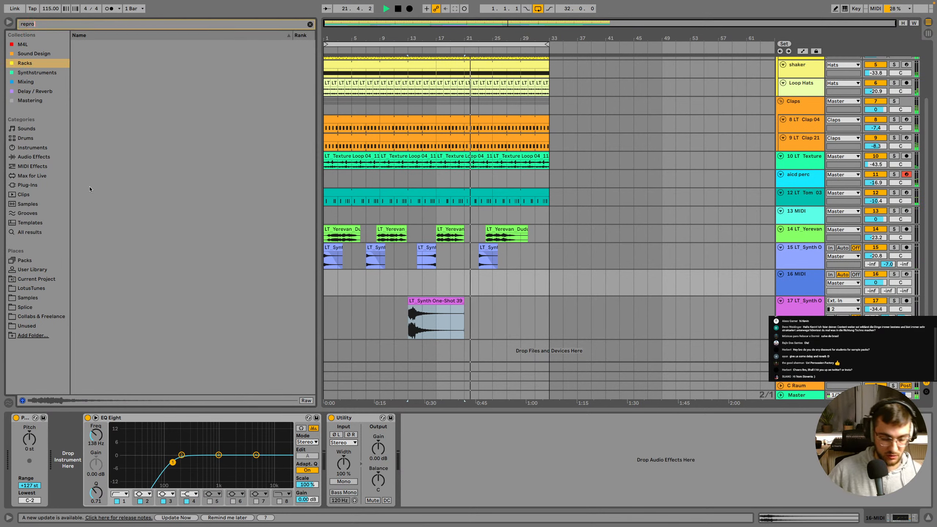
# Set the arrangement grid to 4 Bars and select the empty MIDI track 16
pyautogui.rightClick(402, 288)
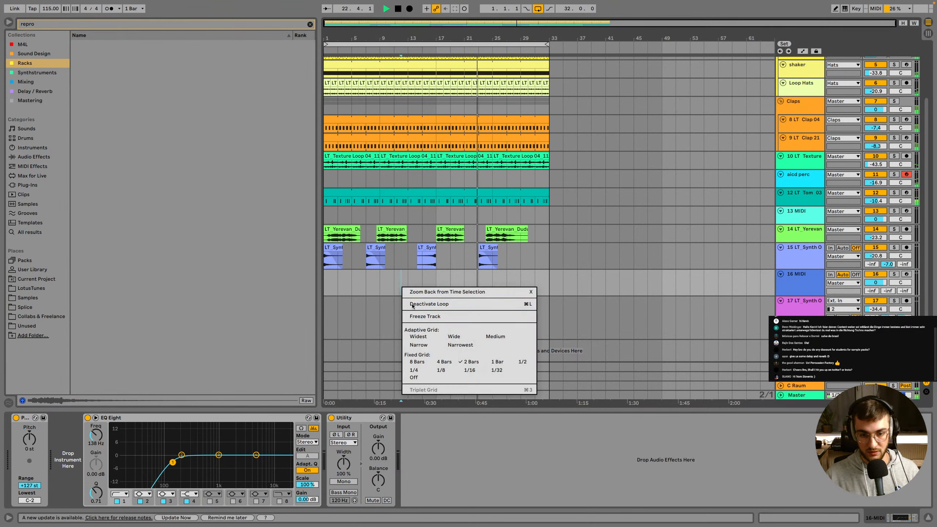
pyautogui.click(444, 363)
pyautogui.click(791, 283)
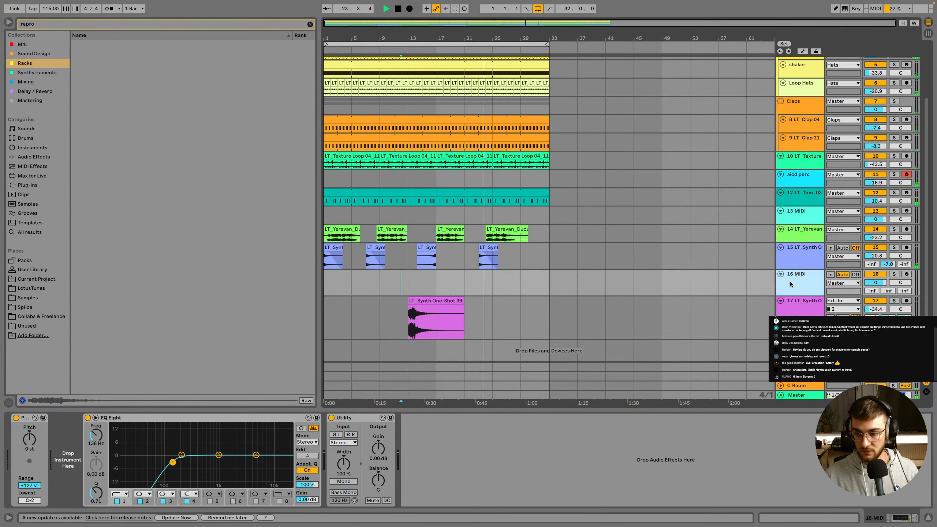
# Load Repro-5 from the Synthstruments collection onto MIDI track 16, arm the track and lower its volume to -13.7 dB
pyautogui.click(55, 24)
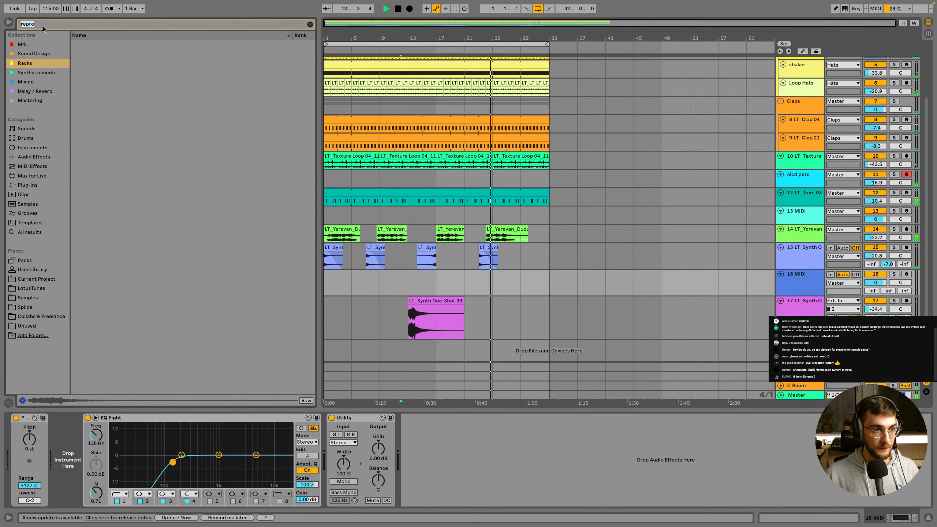
pyautogui.click(26, 82)
pyautogui.click(37, 72)
pyautogui.doubleClick(97, 54)
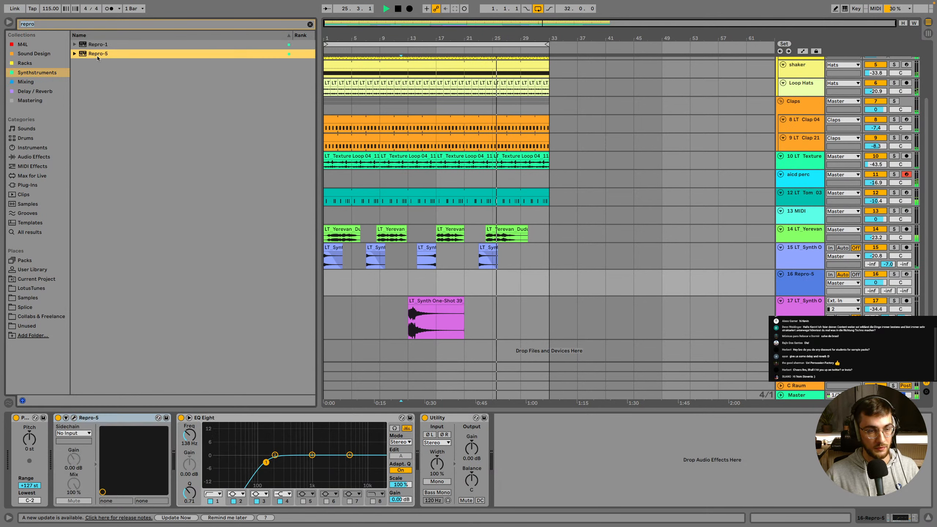
pyautogui.click(904, 275)
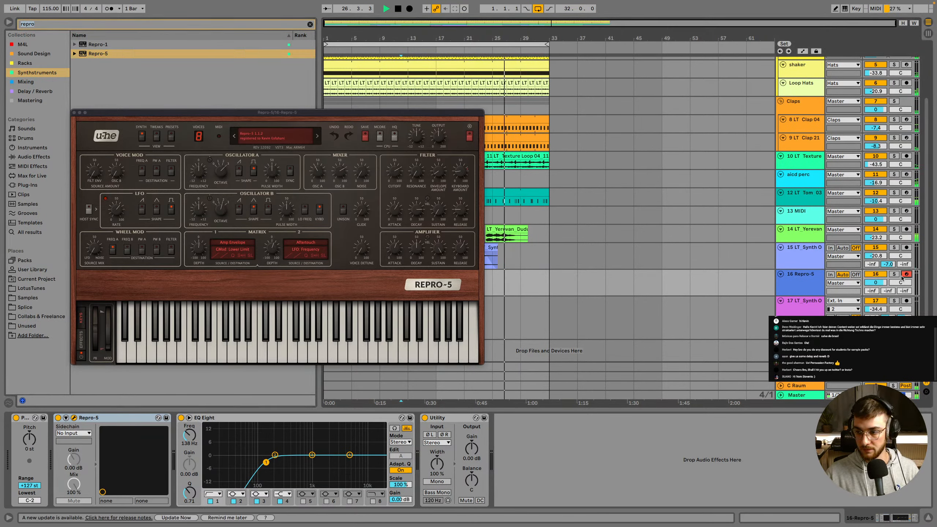
pyautogui.moveTo(875, 282); pyautogui.dragTo(879, 288)
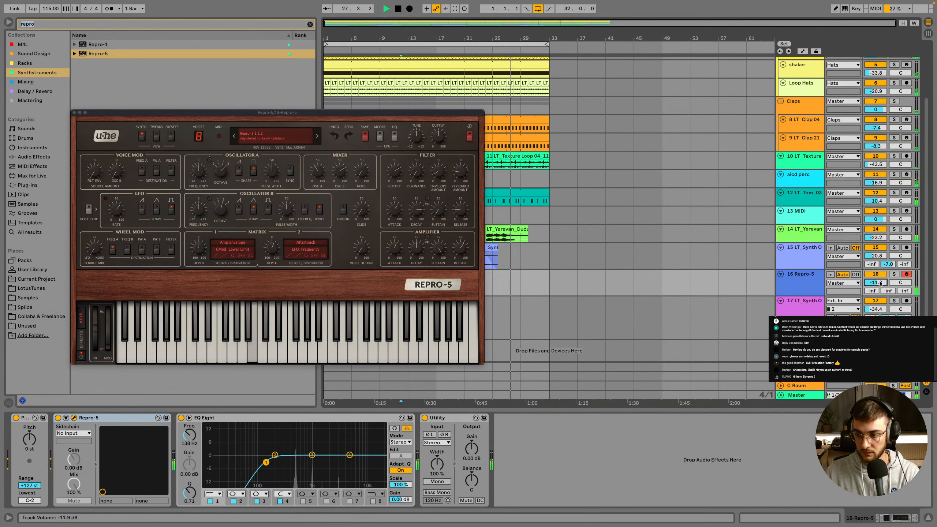
# Display Repro-5's presets and open the user folder Audiotent - Proton
pyautogui.click(171, 136)
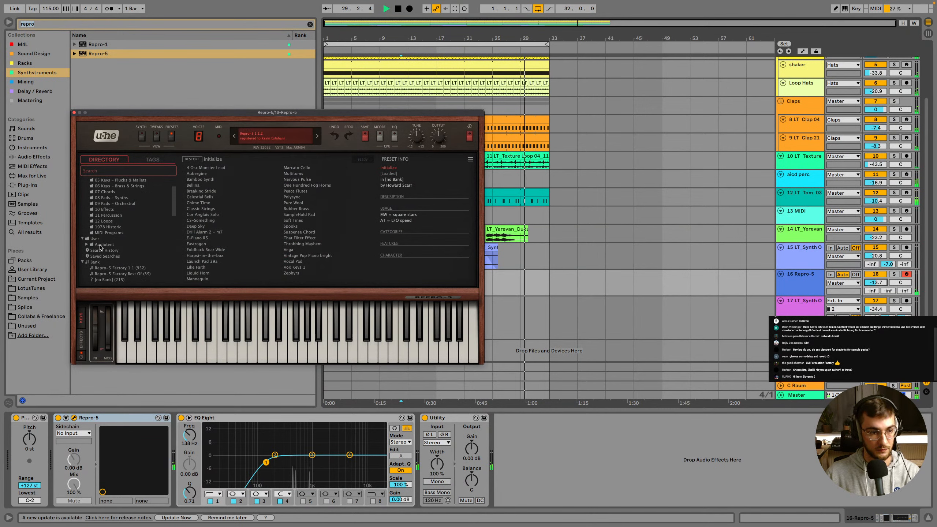
pyautogui.click(104, 244)
pyautogui.click(87, 245)
pyautogui.click(117, 251)
# Audition the Proton bass presets from 010 AT Bass - Loyalty through Glider, bypassing the track's EQ Eight along the way
pyautogui.click(221, 220)
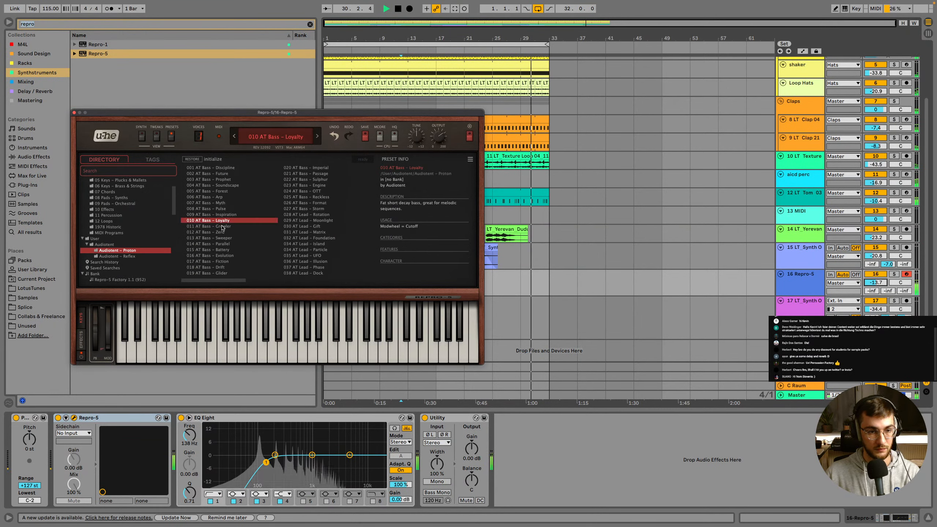
pyautogui.click(221, 231)
pyautogui.click(221, 238)
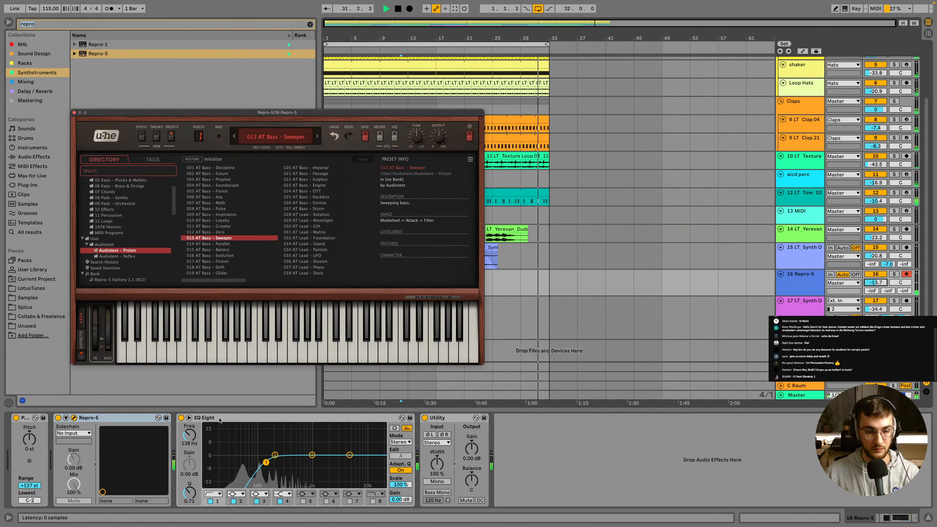
pyautogui.click(229, 250)
pyautogui.click(233, 261)
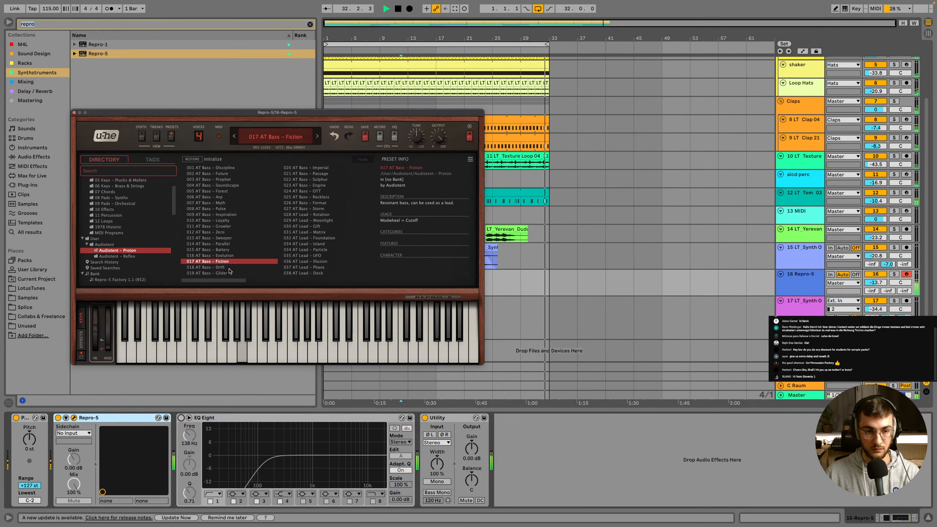
pyautogui.click(228, 268)
pyautogui.click(226, 277)
# Audition further Audiotent - Proton presets, including lead sounds such as 029 AT Lead - Moonlight, and 004 AT Bass - Soundscape
pyautogui.click(316, 256)
pyautogui.click(320, 238)
pyautogui.click(310, 221)
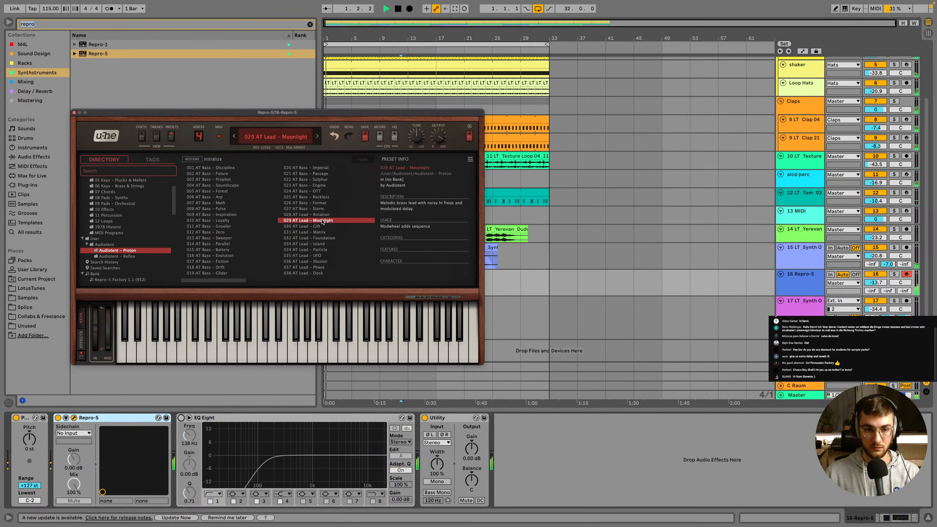
pyautogui.click(310, 215)
pyautogui.click(310, 185)
pyautogui.click(223, 185)
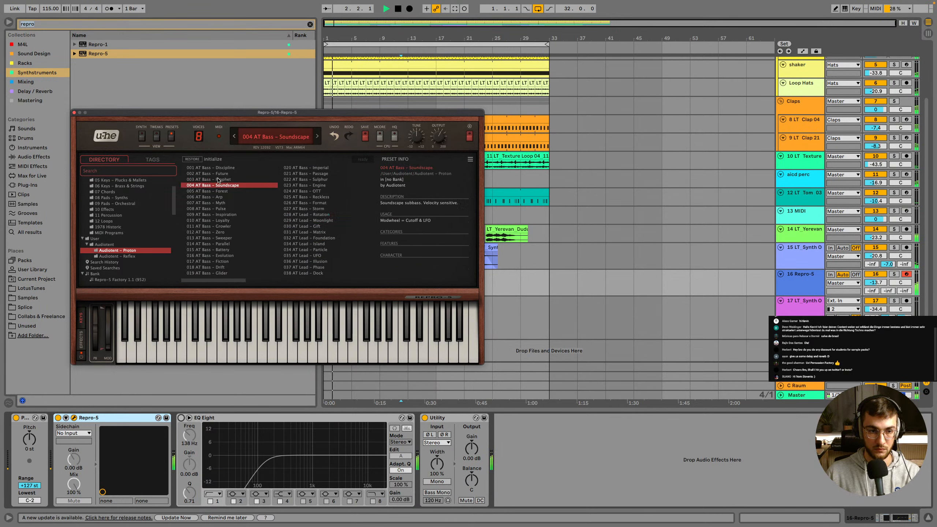
# Compare the first Proton bass presets and load 003 AT Bass - Prophet
pyautogui.click(219, 180)
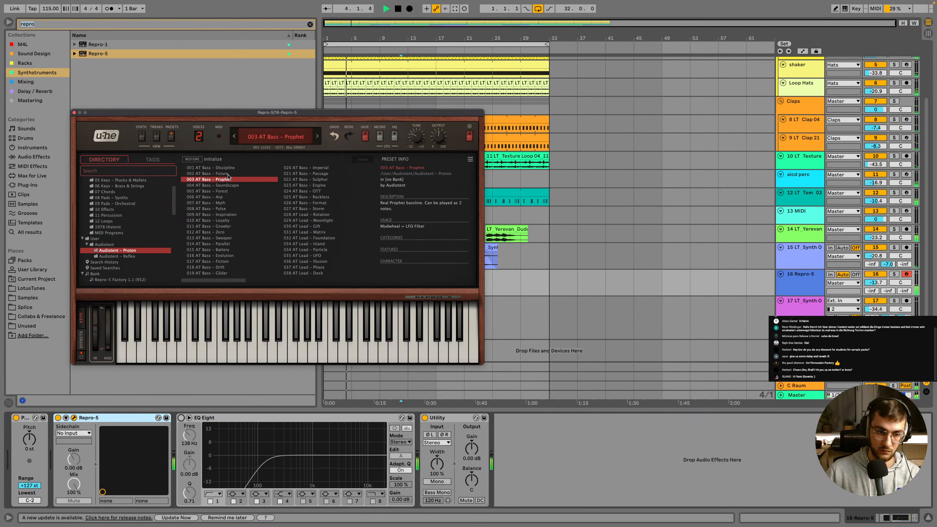
pyautogui.click(227, 174)
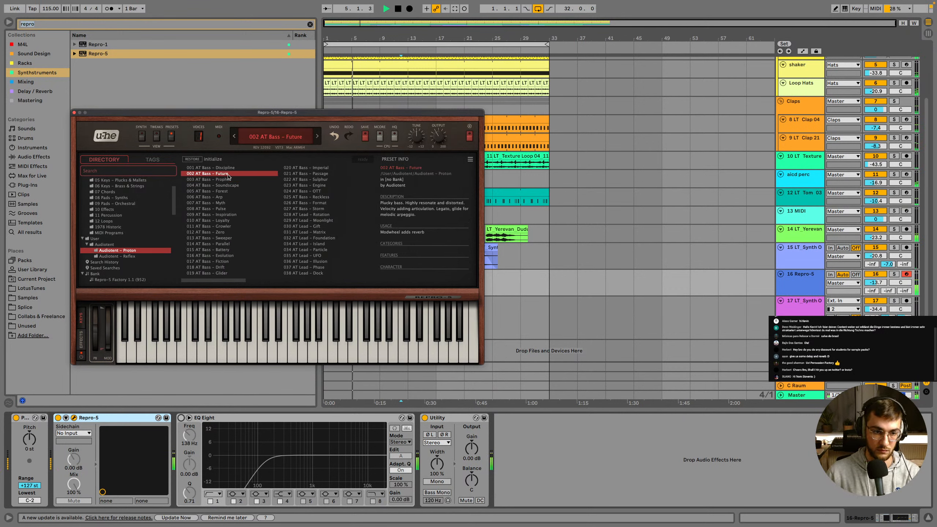
pyautogui.click(226, 180)
pyautogui.click(224, 185)
pyautogui.click(223, 181)
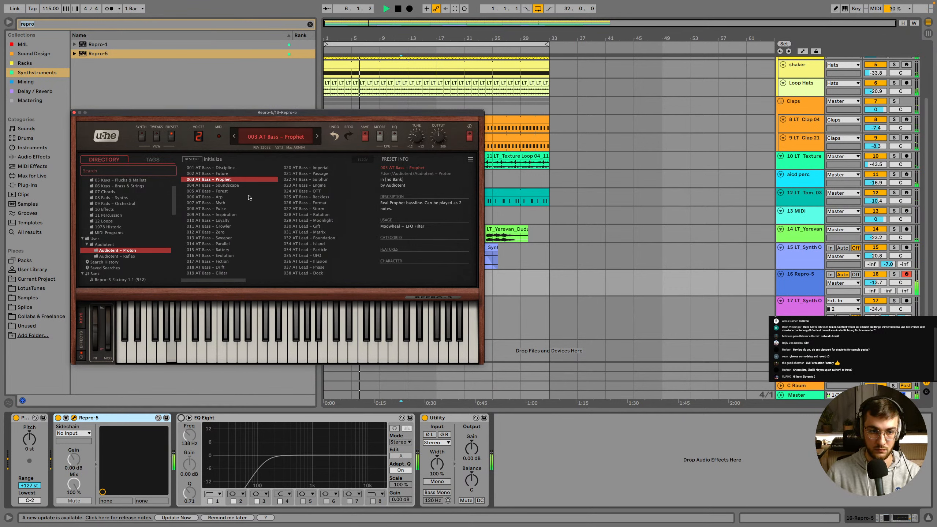
pyautogui.click(226, 203)
pyautogui.click(225, 180)
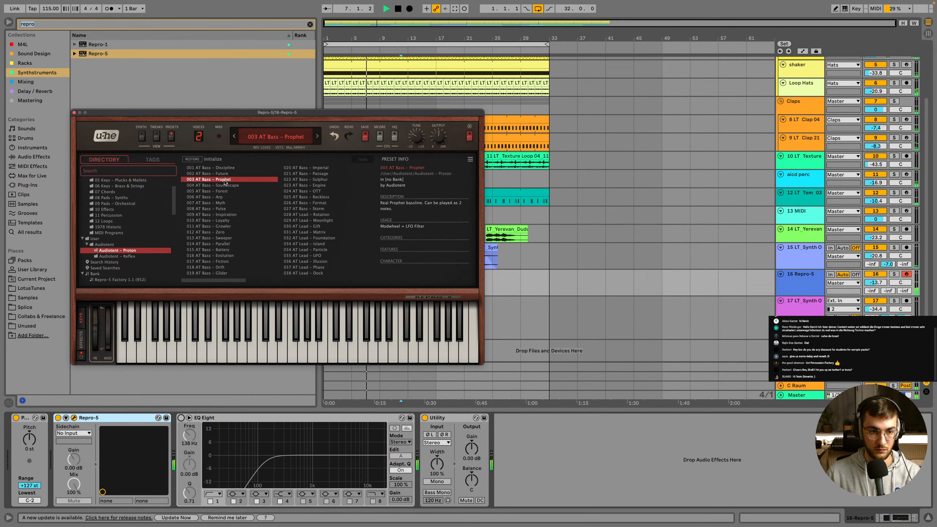
pyautogui.click(225, 168)
pyautogui.click(225, 181)
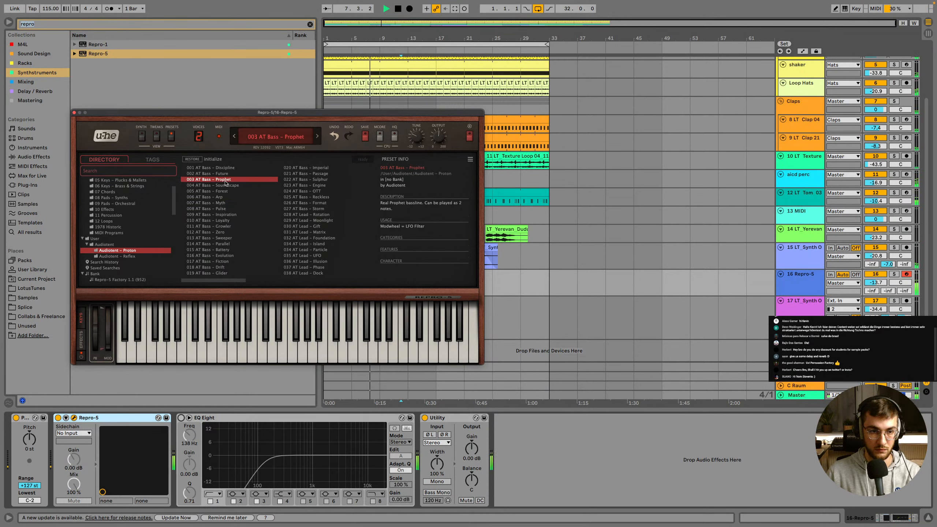
# Set Repro-5's filter envelope release to 41.00 on the synth page and close the plug-in window
pyautogui.click(141, 136)
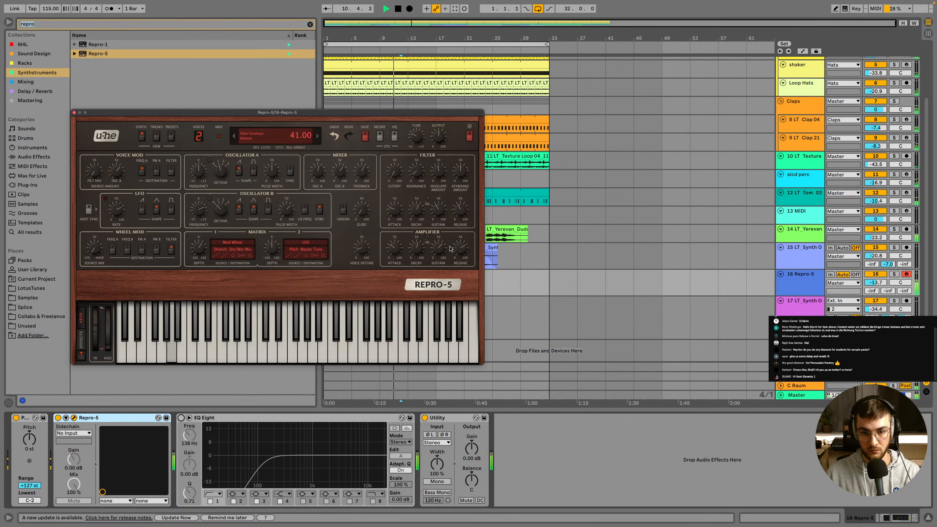
pyautogui.click(74, 113)
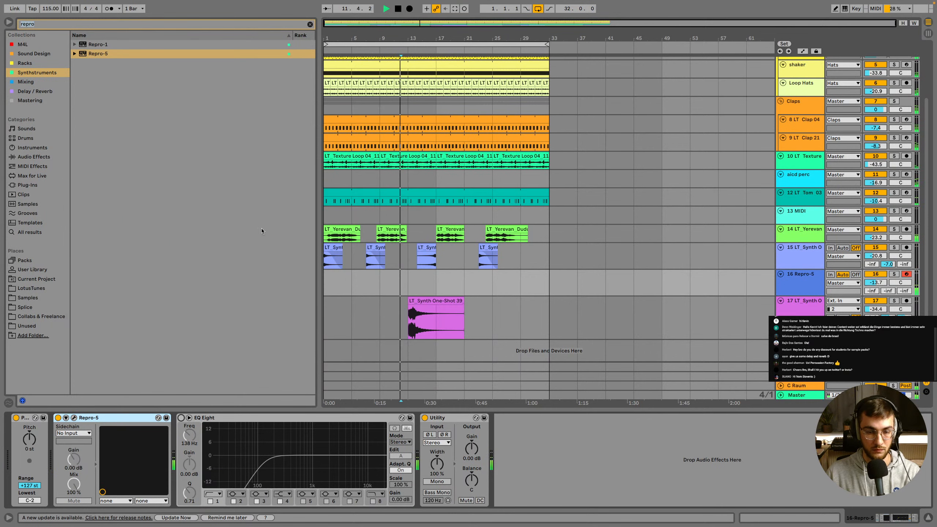
# Create a four-bar MIDI clip at bar 1 of the Repro-5 track and add a sixteenth A1 note at 1.1.3
pyautogui.doubleClick(331, 279)
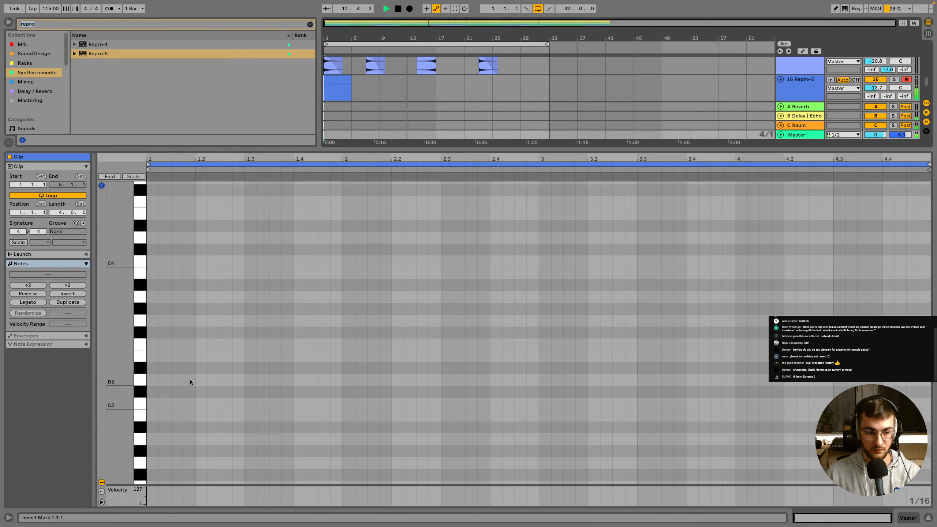
pyautogui.scroll(-6, 190, 382)
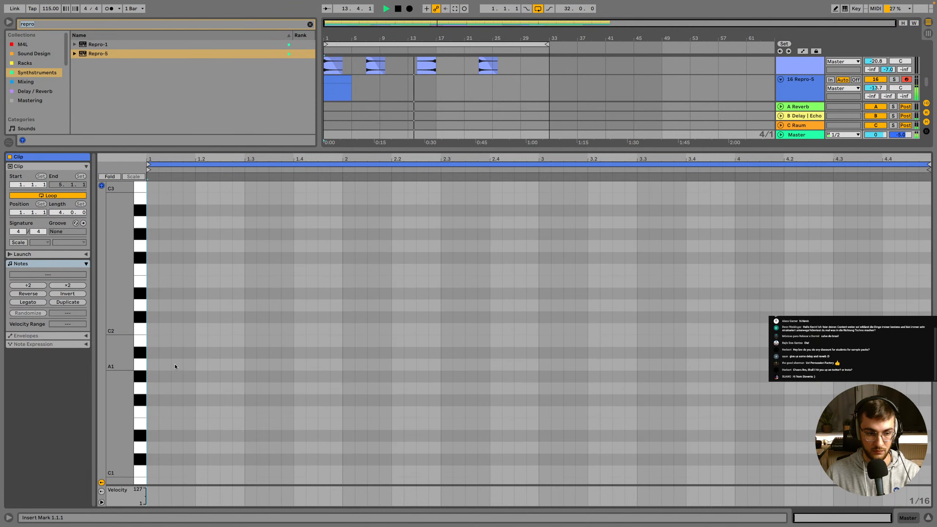
pyautogui.doubleClick(175, 364)
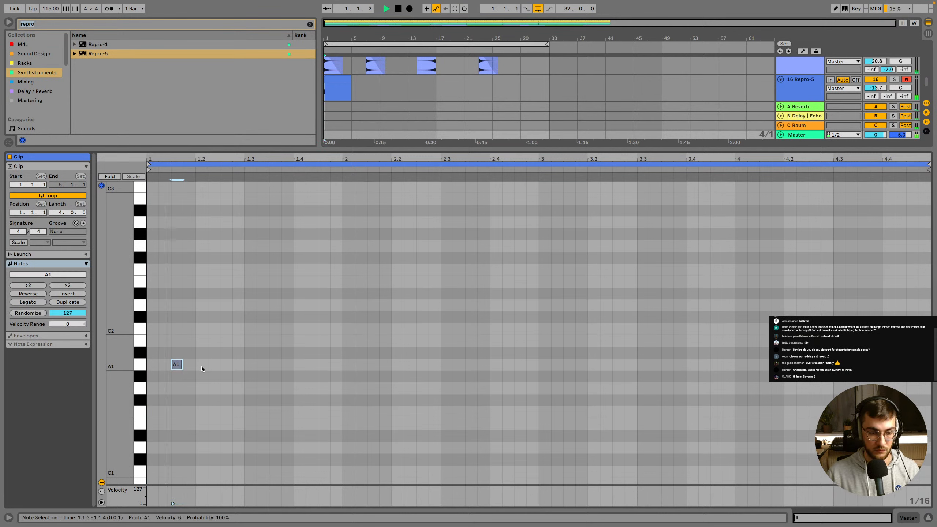
pyautogui.press('space')
# Add sixteenth A1 notes at 1.3.4 and 1.4.4, and shift the last one to 1.4.3
pyautogui.click(285, 366)
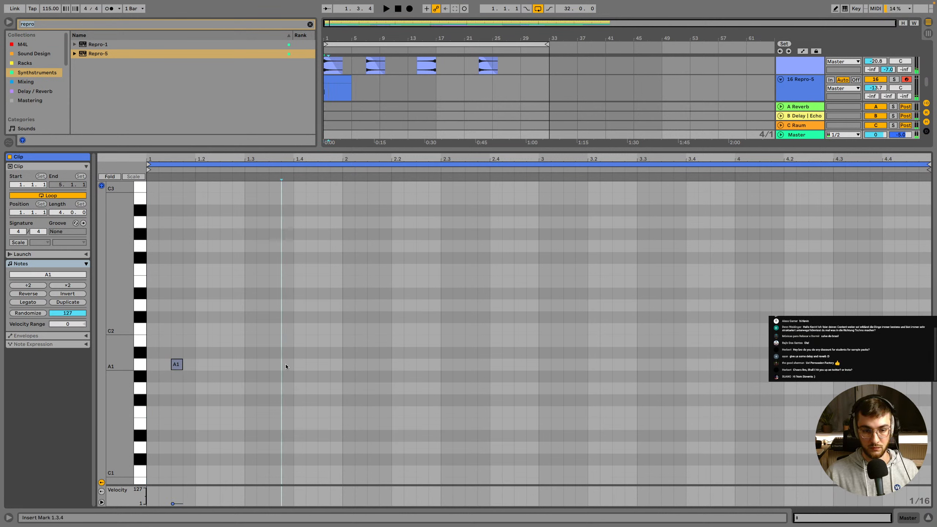
pyautogui.doubleClick(285, 366)
pyautogui.doubleClick(333, 365)
pyautogui.press('space')
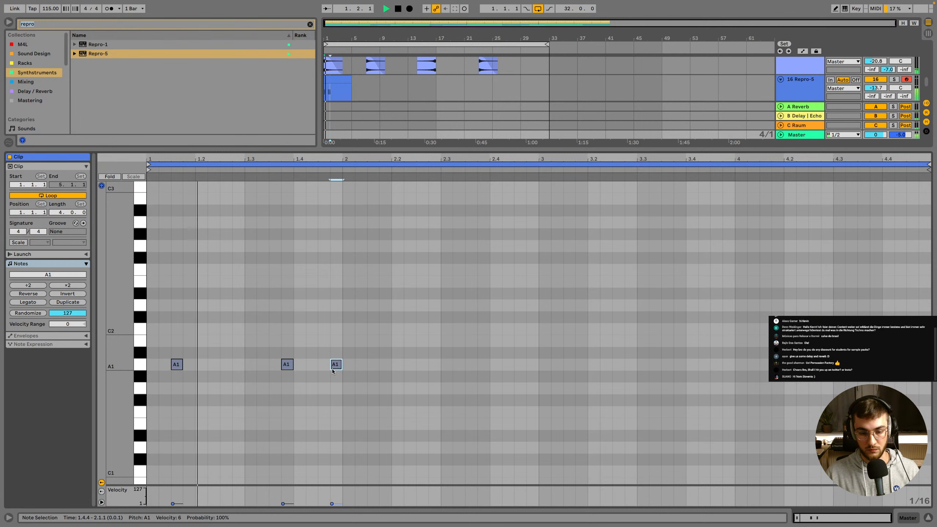
pyautogui.moveTo(333, 367); pyautogui.dragTo(327, 365)
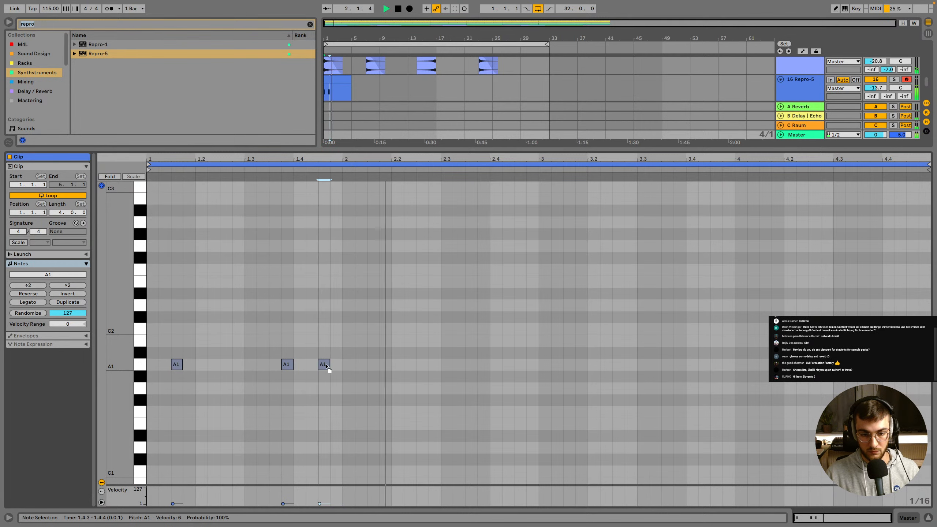
pyautogui.press('space')
pyautogui.press('space')
# Lower the Repro-5 track's volume to -19.0 dB while checking it in playback
pyautogui.hotkey('shift', 'Tab')
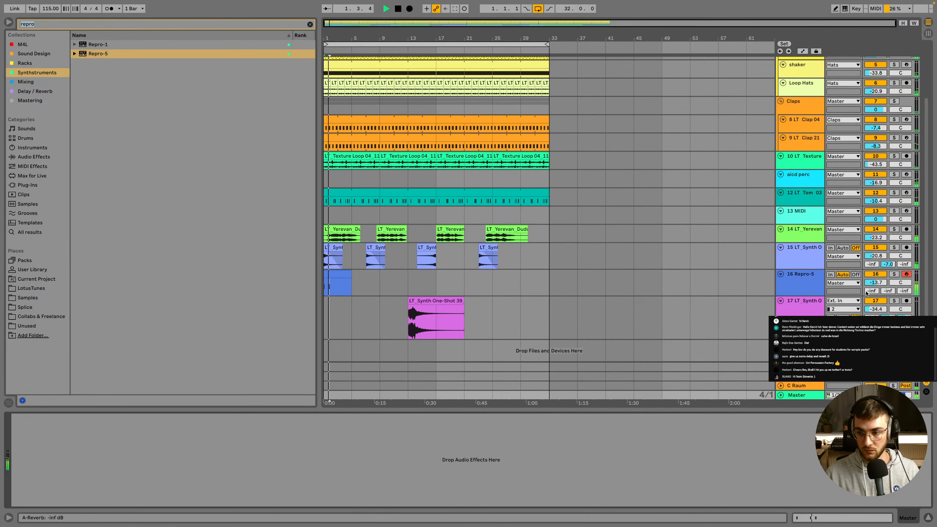
pyautogui.press('space')
pyautogui.moveTo(335, 37); pyautogui.dragTo(374, 85)
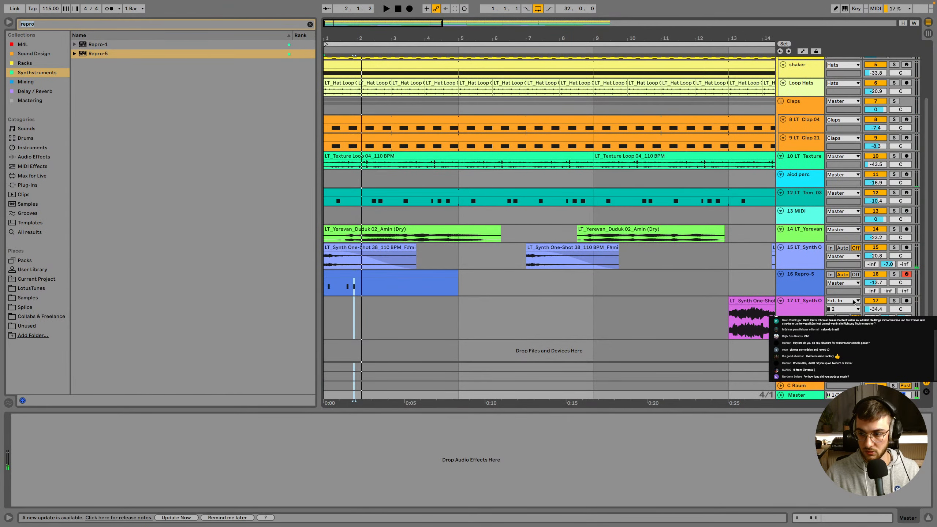
pyautogui.press('space')
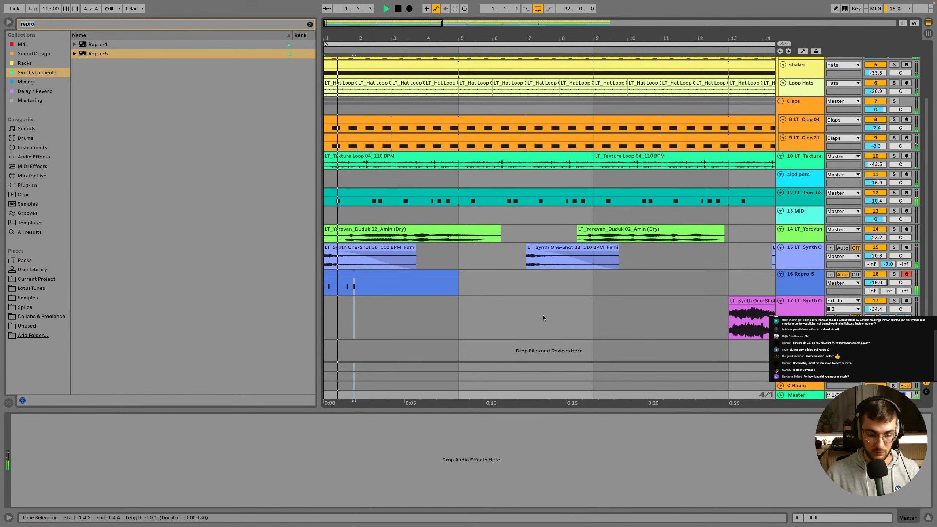
# Set the arrangement's fixed grid to 1/2
pyautogui.click(451, 274)
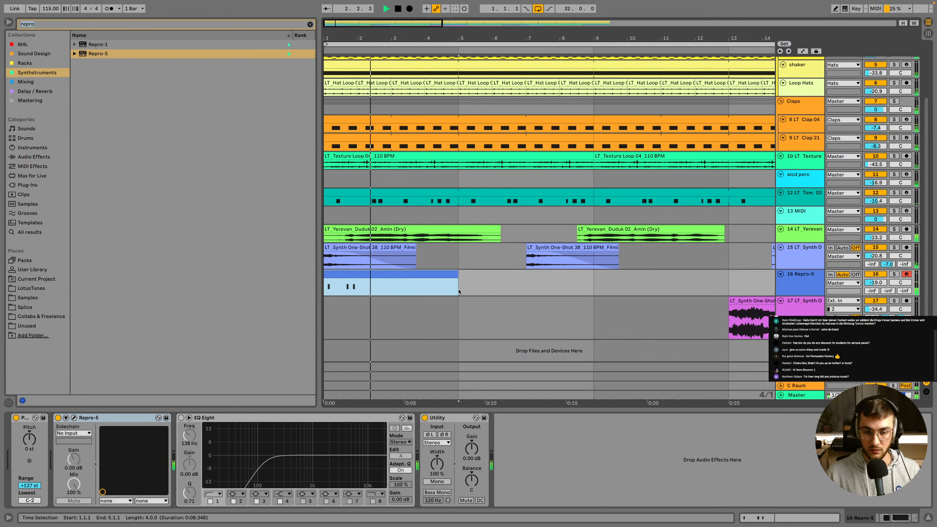
pyautogui.rightClick(483, 294)
pyautogui.click(474, 281)
pyautogui.press('space')
pyautogui.rightClick(481, 283)
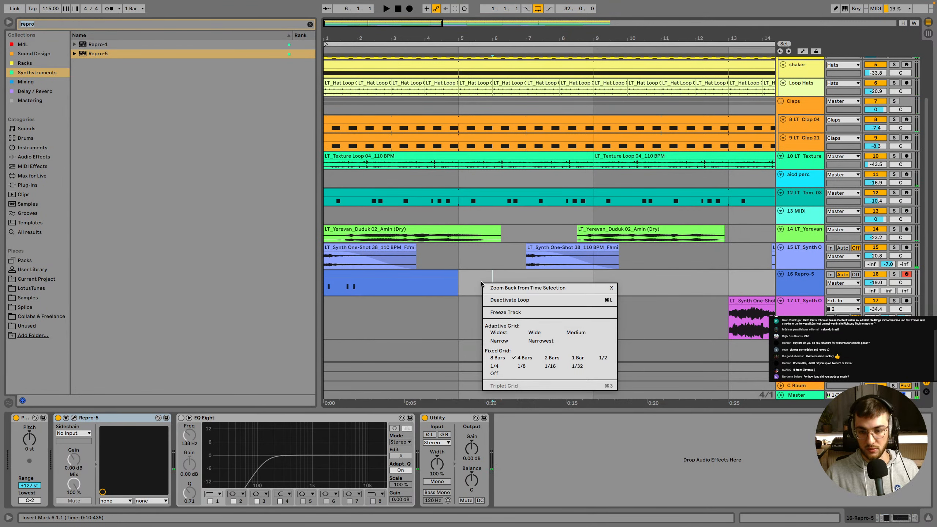
pyautogui.click(607, 361)
# Split the Repro-5 clip at bar 3 and duplicate its first two bars over bars 3 and 4
pyautogui.click(373, 290)
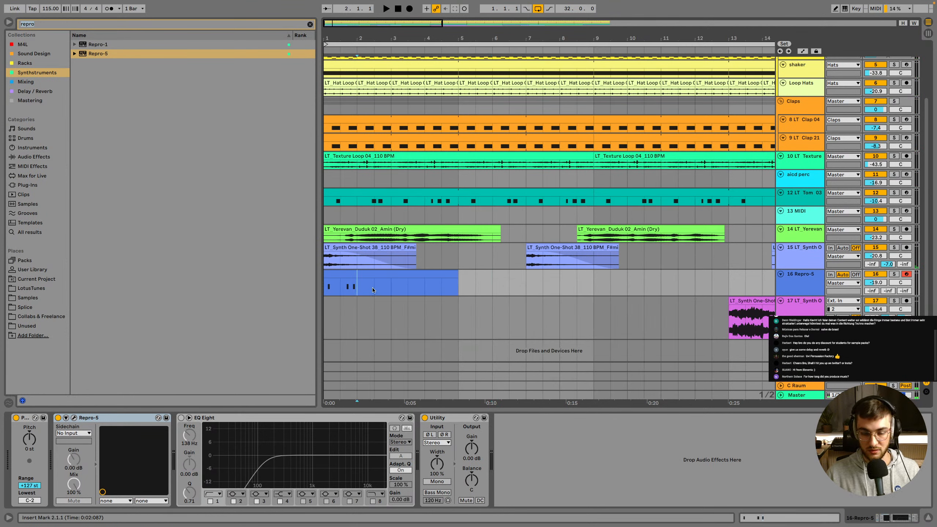
pyautogui.press('super+e')
pyautogui.click(366, 275)
pyautogui.press('super+d')
pyautogui.click(358, 274)
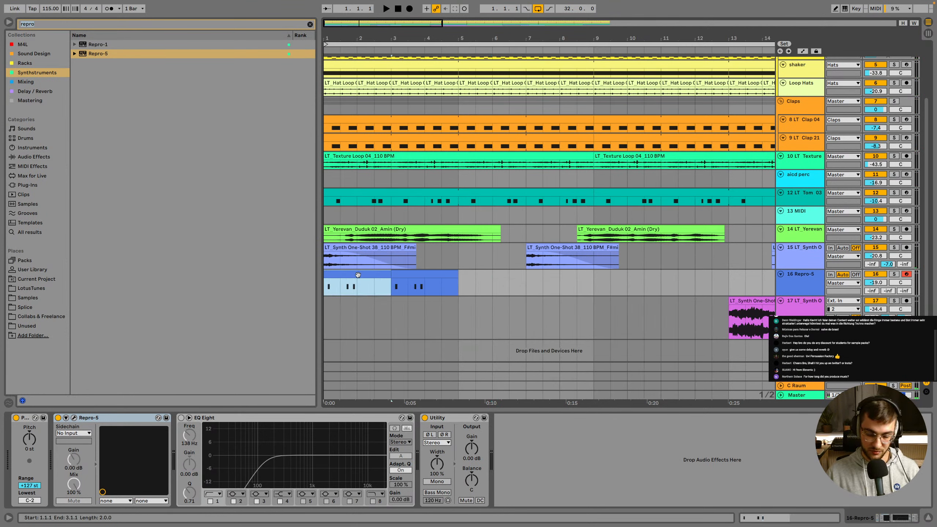
# Play the doubled Repro-5 pattern and set the arrangement's fixed grid to 4 Bars
pyautogui.press('space')
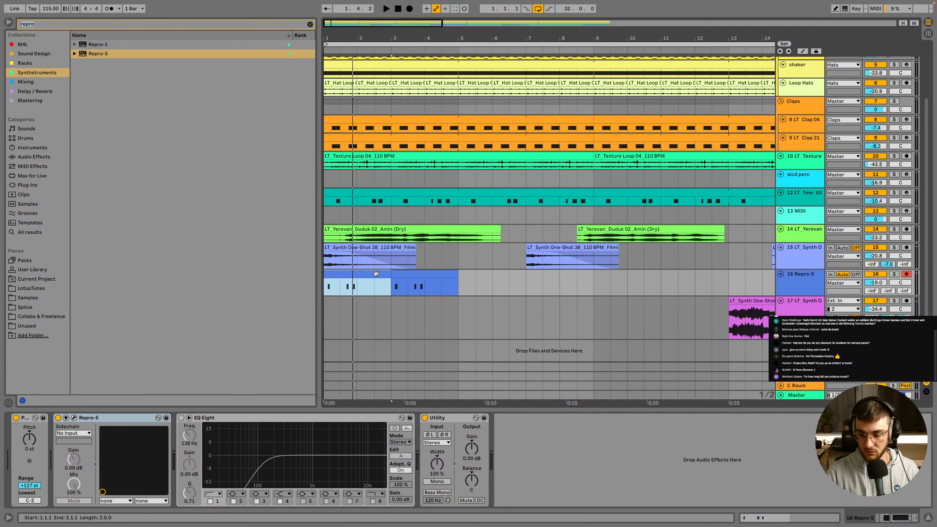
pyautogui.press('space')
pyautogui.click(376, 273)
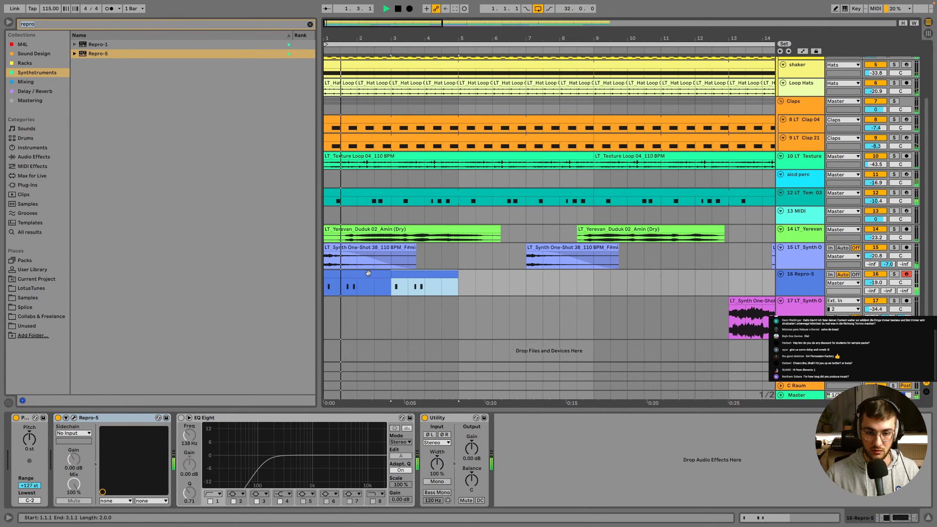
pyautogui.moveTo(395, 38); pyautogui.dragTo(395, 17)
pyautogui.rightClick(384, 276)
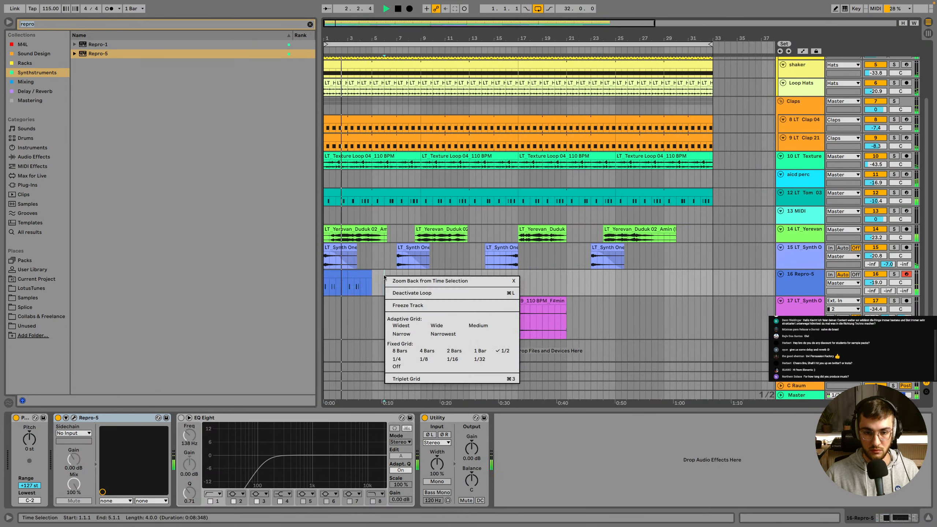
pyautogui.click(432, 349)
# Duplicate the four-bar Repro-5 pattern repeatedly until it fills the arrangement up to bar 33
pyautogui.click(364, 274)
pyautogui.press('super+d')
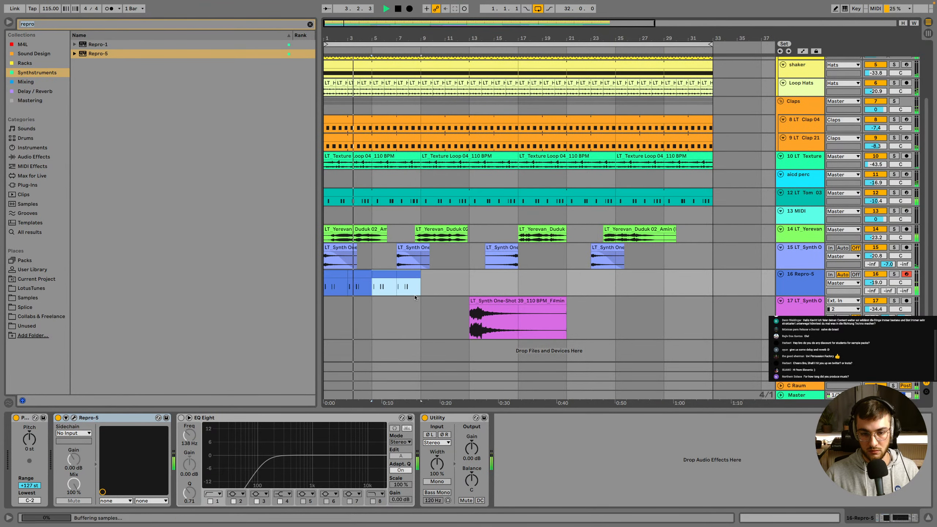
pyautogui.press('super+d')
pyautogui.press('super+d')
pyautogui.press('super+d')
pyautogui.press('super+d')
pyautogui.press('super+d')
pyautogui.press('super+d')
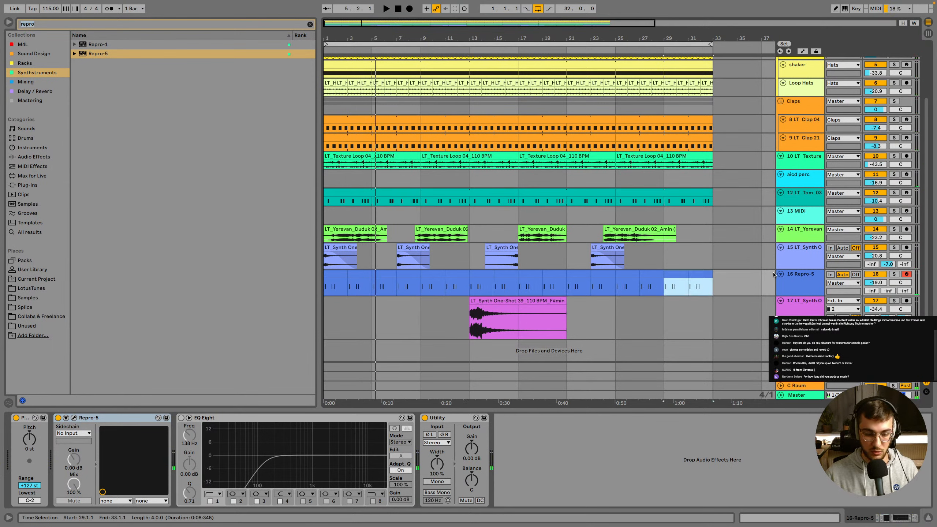
# Solo the Repro-5 track, enable its EQ Eight and lower the low-cut frequency to 14.1 Hz
pyautogui.click(894, 274)
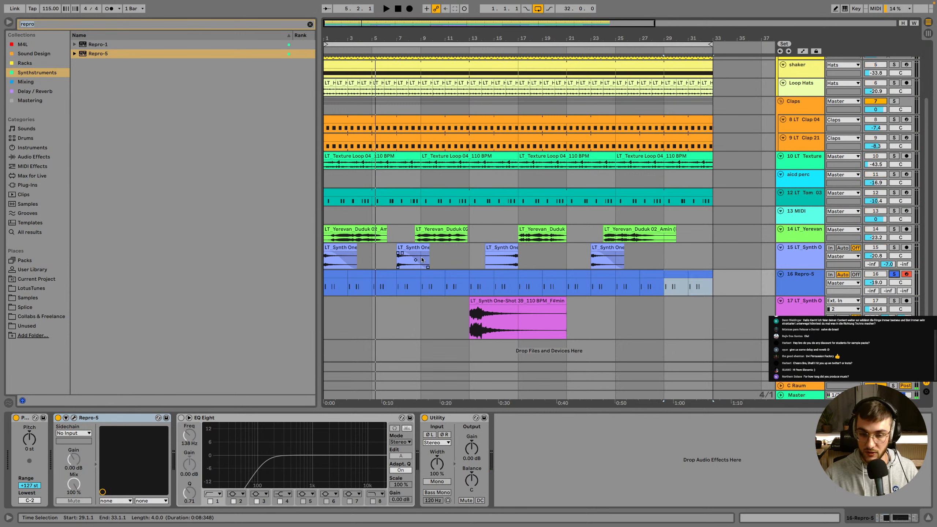
pyautogui.click(330, 276)
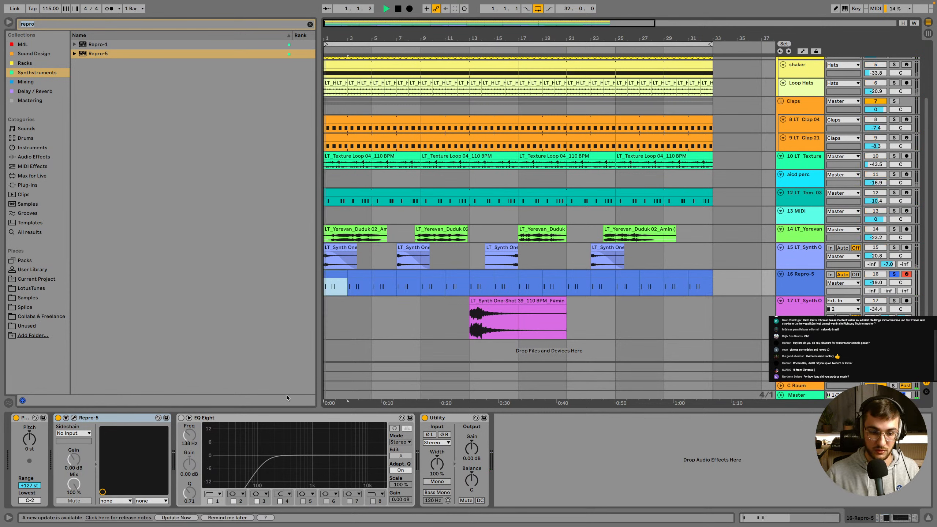
pyautogui.click(181, 418)
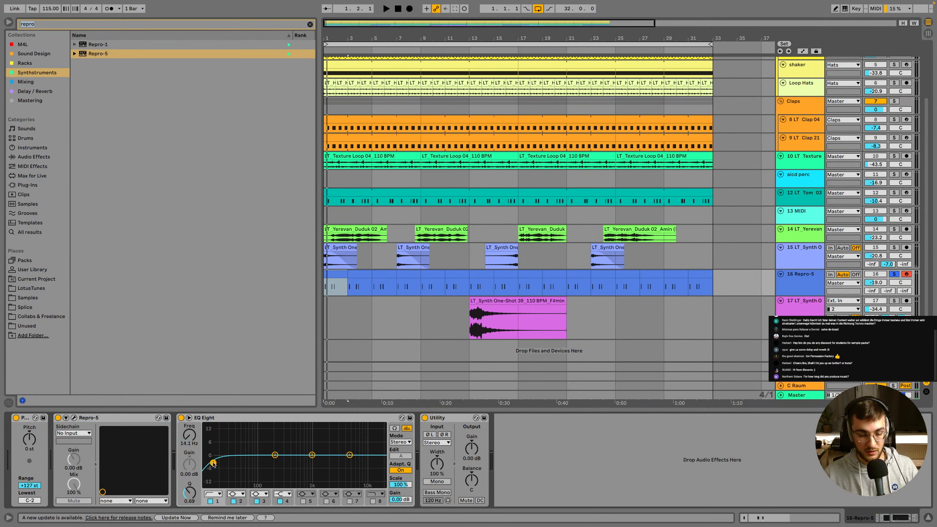
pyautogui.press('space')
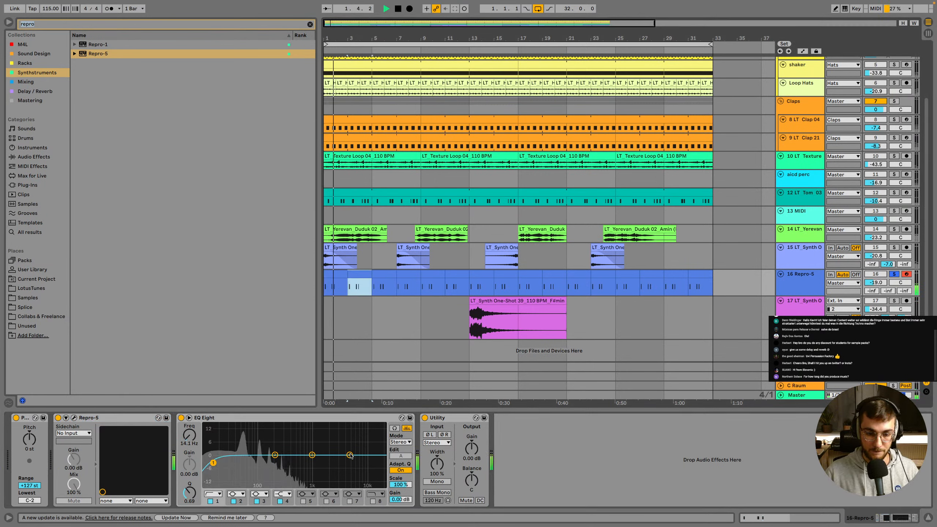
# Dip the low end with one EQ Eight bell, set another to 375 Hz at -0.62 dB, and unsolo the Repro-5 track
pyautogui.moveTo(349, 455); pyautogui.dragTo(290, 456)
pyautogui.click(404, 273)
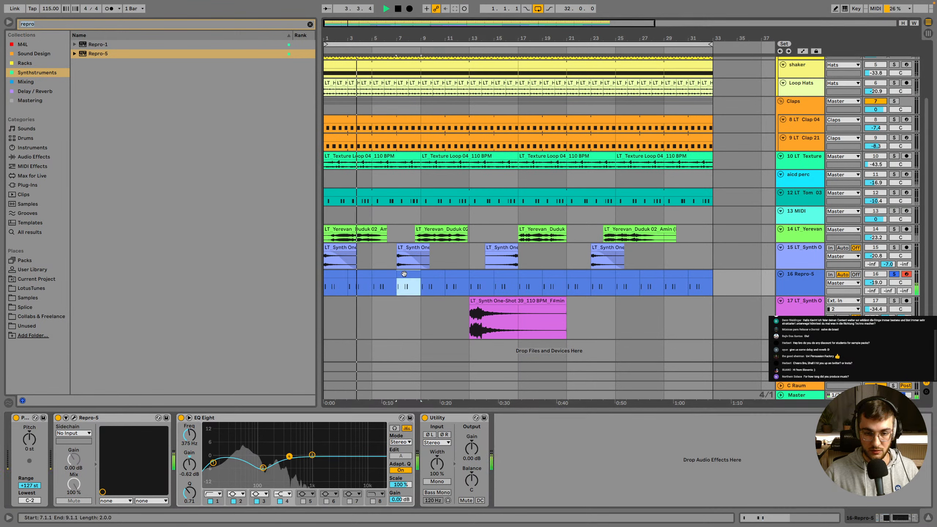
pyautogui.click(894, 274)
pyautogui.click(788, 294)
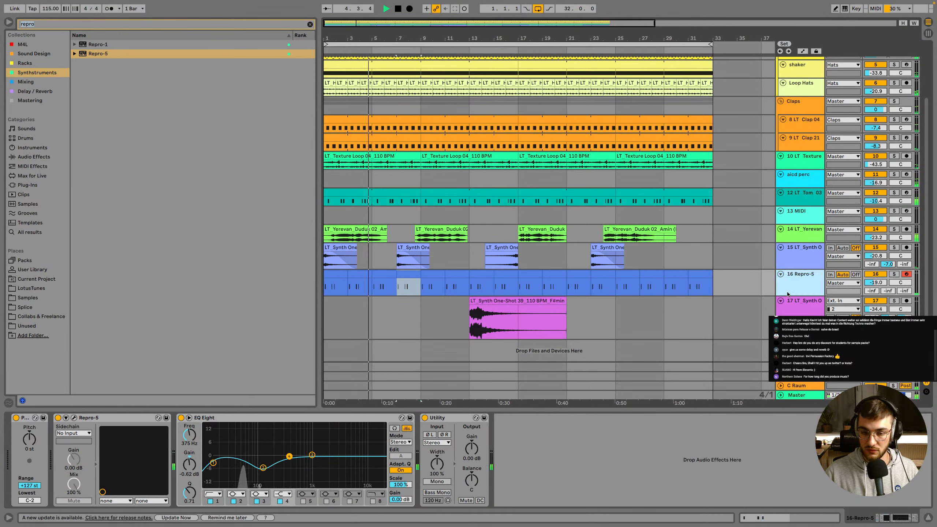
pyautogui.click(386, 272)
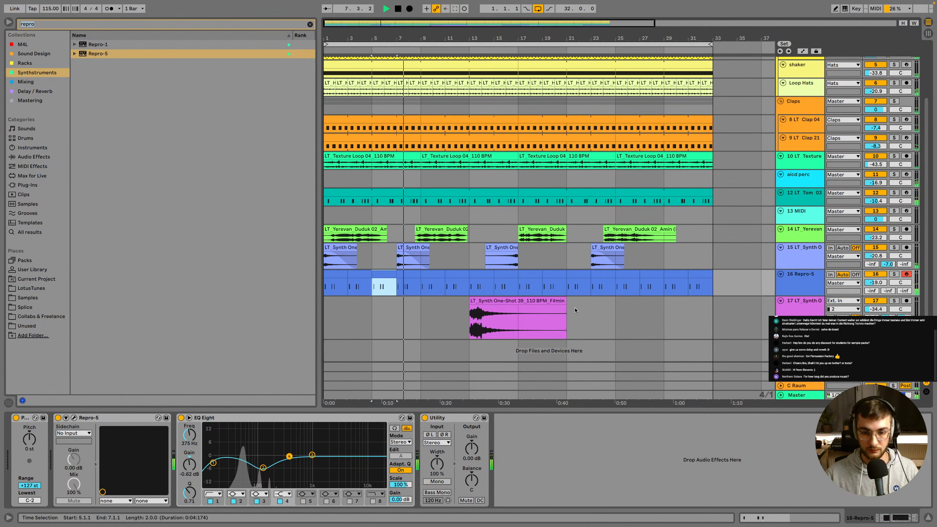
pyautogui.click(408, 273)
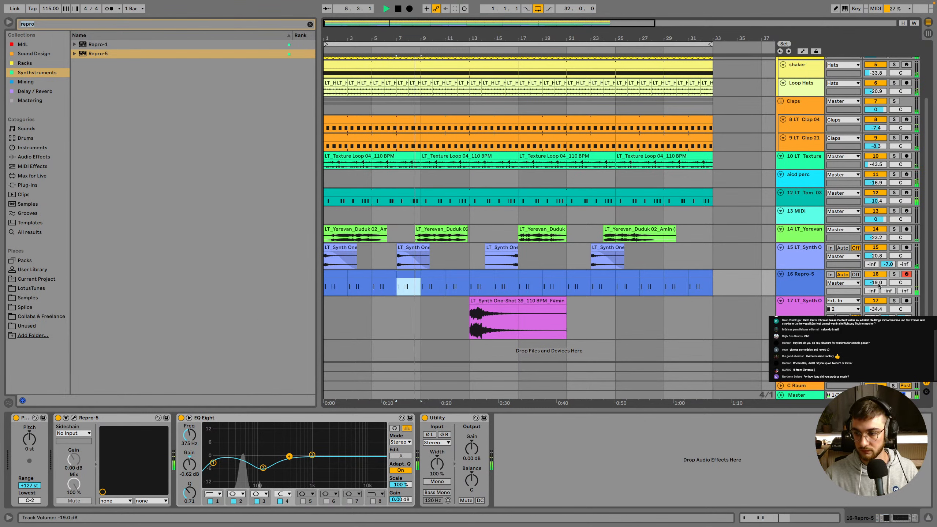
# Lower the Repro-5 track's volume to -20.3 dB and label it as a brown track named Bass
pyautogui.moveTo(879, 284); pyautogui.dragTo(878, 289)
pyautogui.click(805, 287)
pyautogui.press('super+r')
pyautogui.write('Ba')
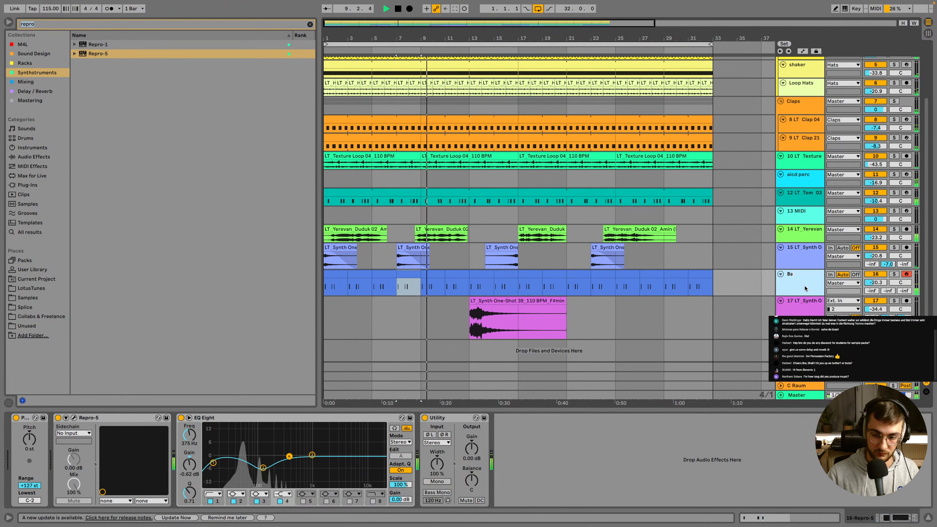
pyautogui.write('ss')
pyautogui.press('Return')
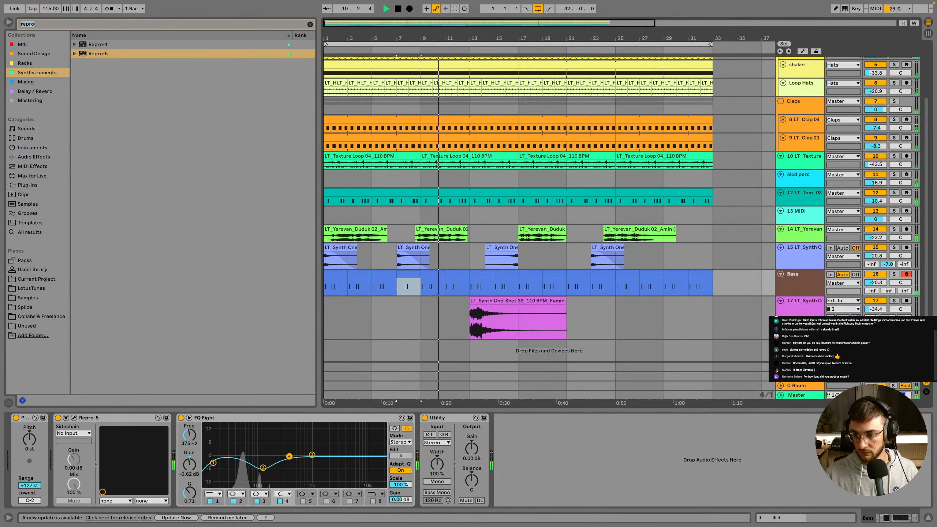
pyautogui.rightClick(789, 280)
pyautogui.click(817, 485)
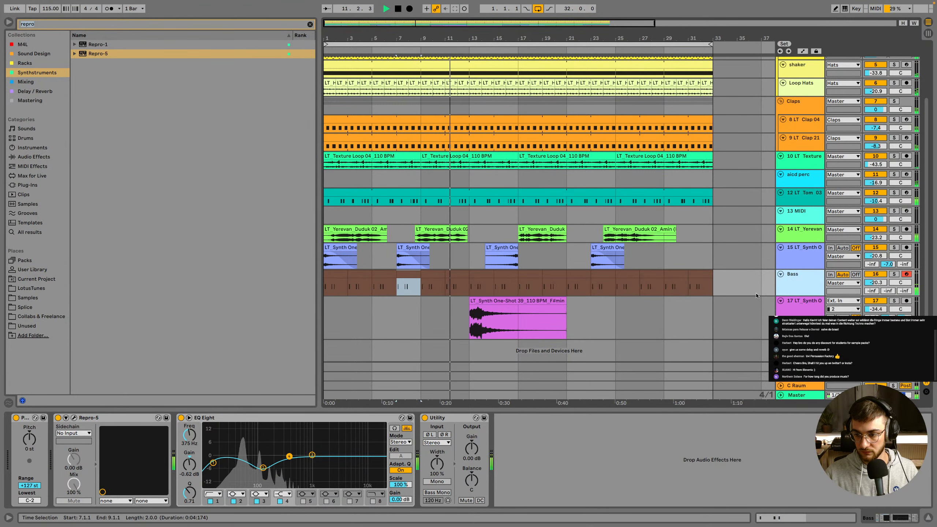
# Copy the Synth One-Shot 39 clip on track 17 to bar 25 and play the arrangement from there
pyautogui.click(794, 315)
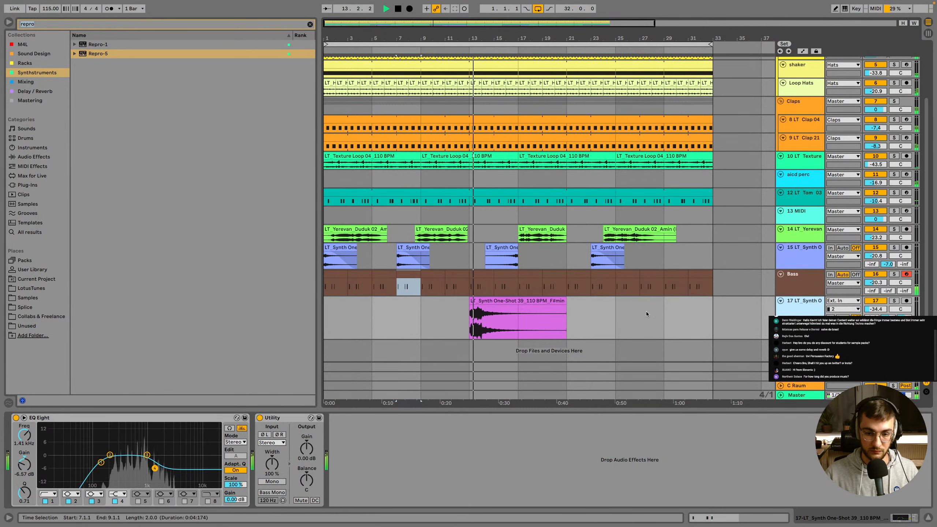
pyautogui.click(503, 307)
pyautogui.moveTo(605, 304); pyautogui.dragTo(643, 297)
pyautogui.doubleClick(643, 298)
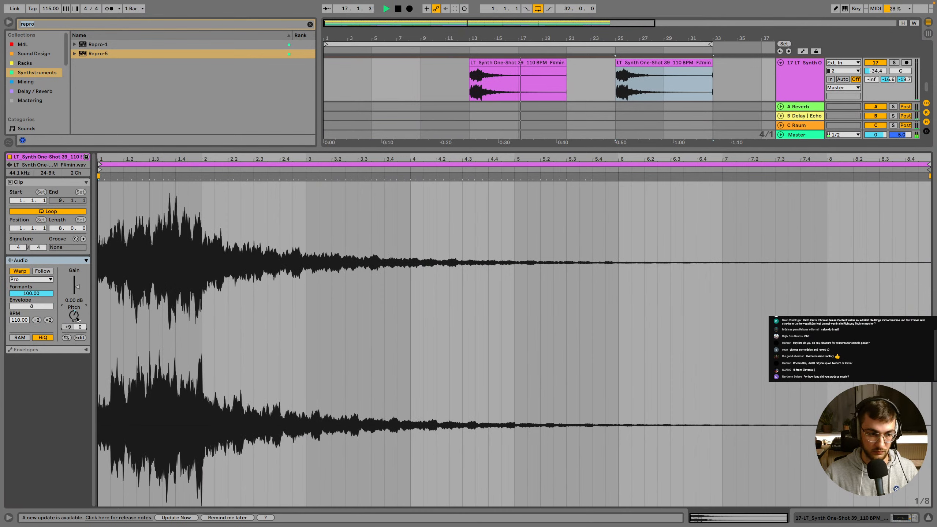
pyautogui.press('space')
pyautogui.hotkey('shift', 'Tab')
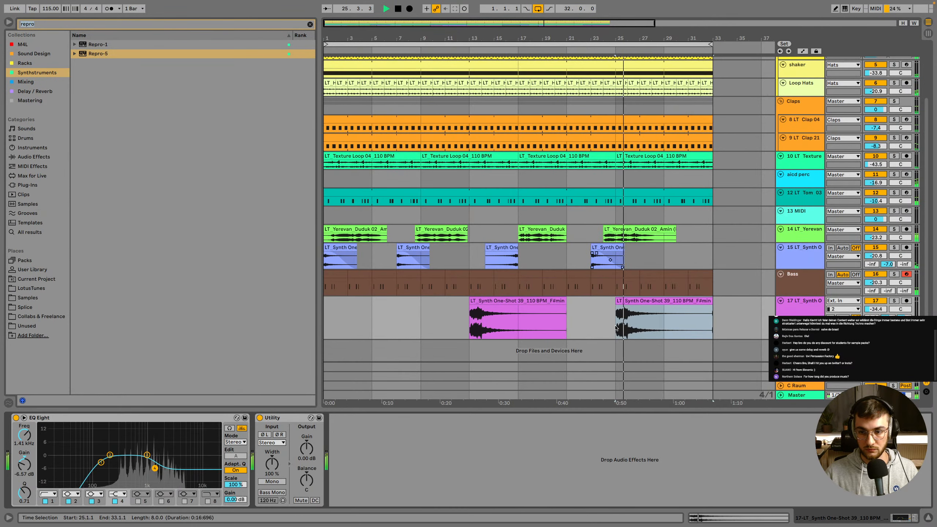
# Move the copied Synth One-Shot 39 clip to bar 29 and trim its end at bar 33 with a fade-out
pyautogui.moveTo(636, 298); pyautogui.dragTo(685, 301)
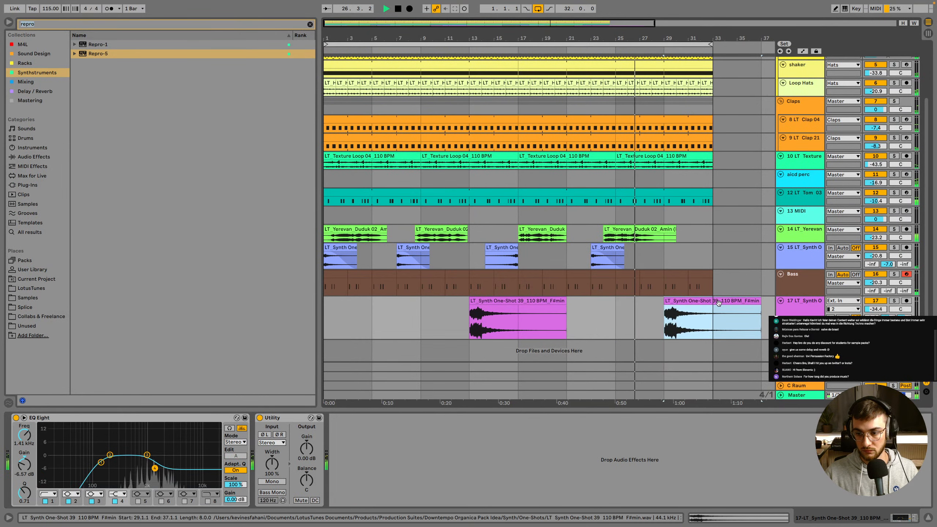
pyautogui.moveTo(761, 303); pyautogui.dragTo(712, 304)
pyautogui.hotkey('ctrl', 's')
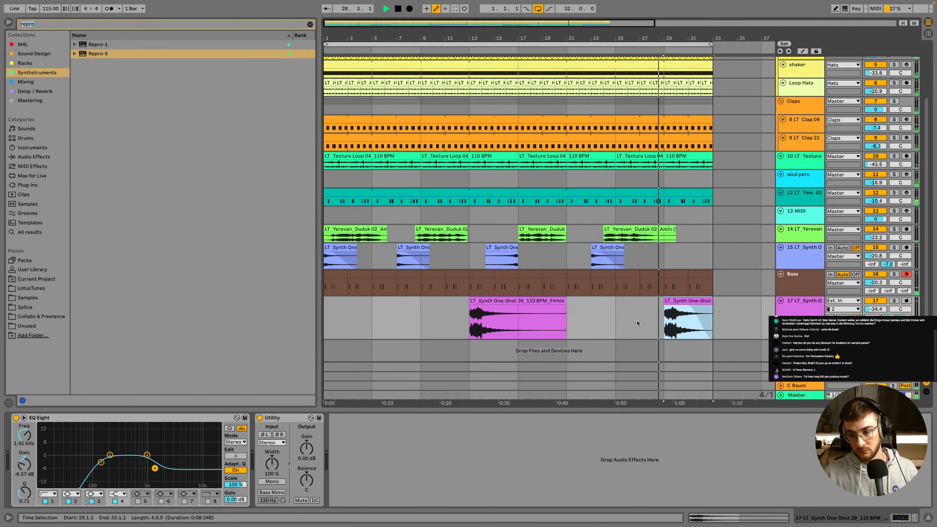
pyautogui.scroll(2, 637, 319)
pyautogui.click(653, 288)
pyautogui.scroll(-2, 652, 287)
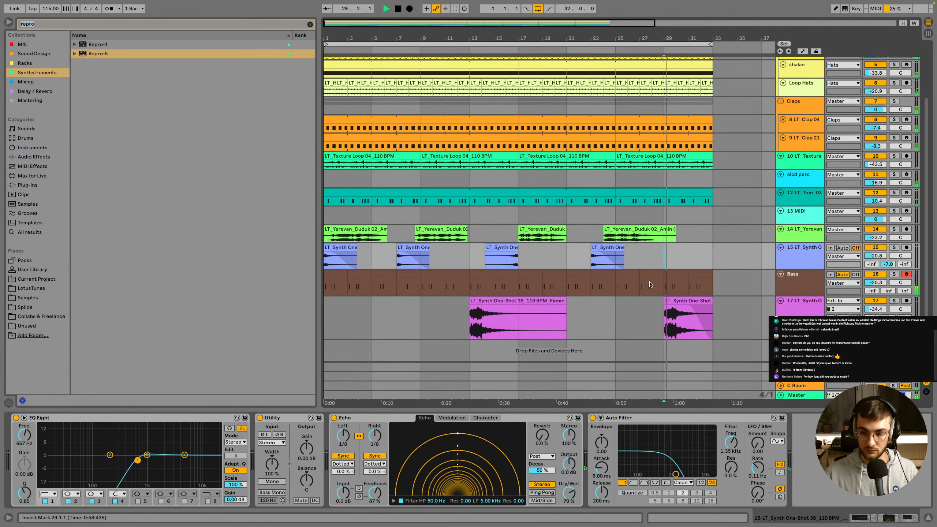
pyautogui.click(674, 299)
pyautogui.scroll(4, 678, 302)
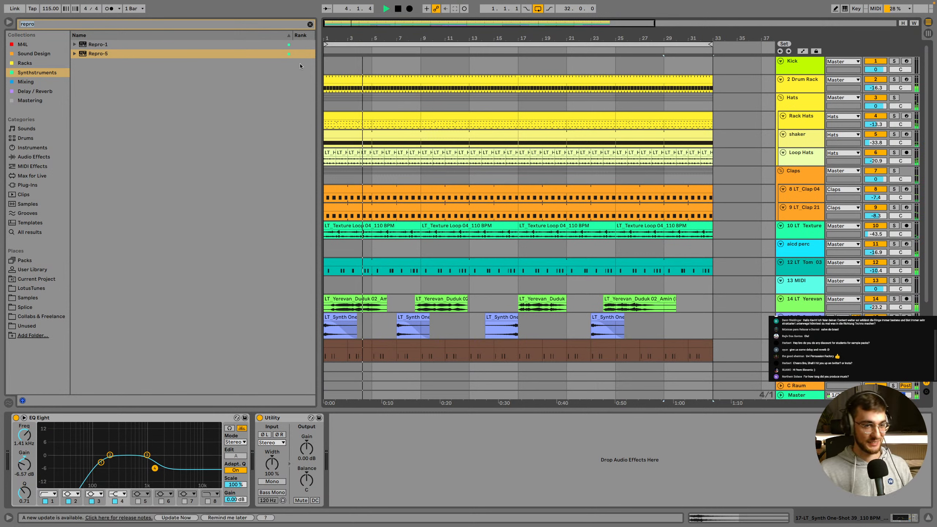
# Clear the browser search and optimise the arrangement height so the tracks fit in the view
pyautogui.press('BackSpace')
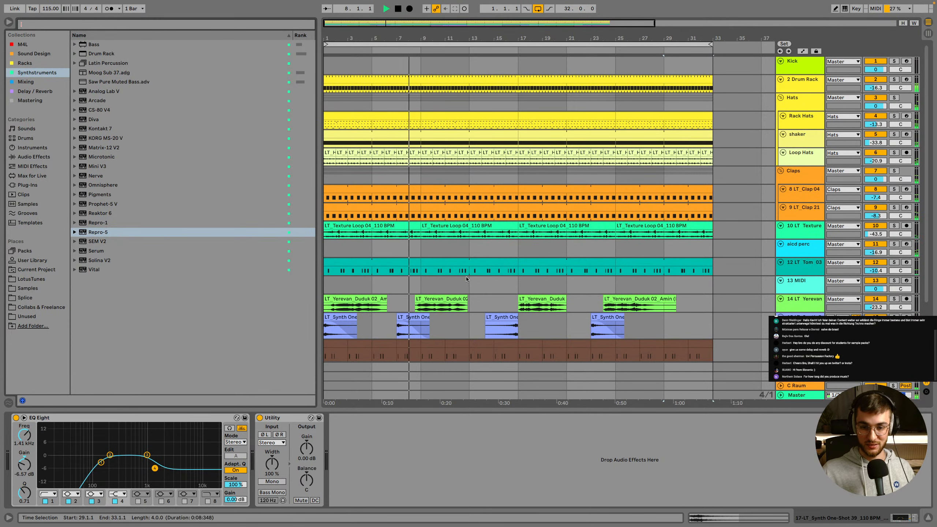
pyautogui.click(510, 284)
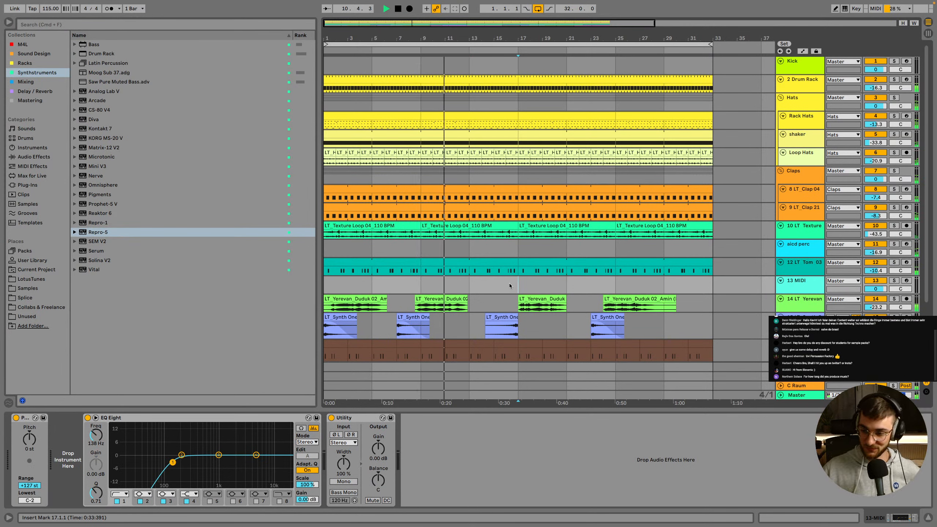
pyautogui.scroll(-3, 545, 246)
pyautogui.click(517, 258)
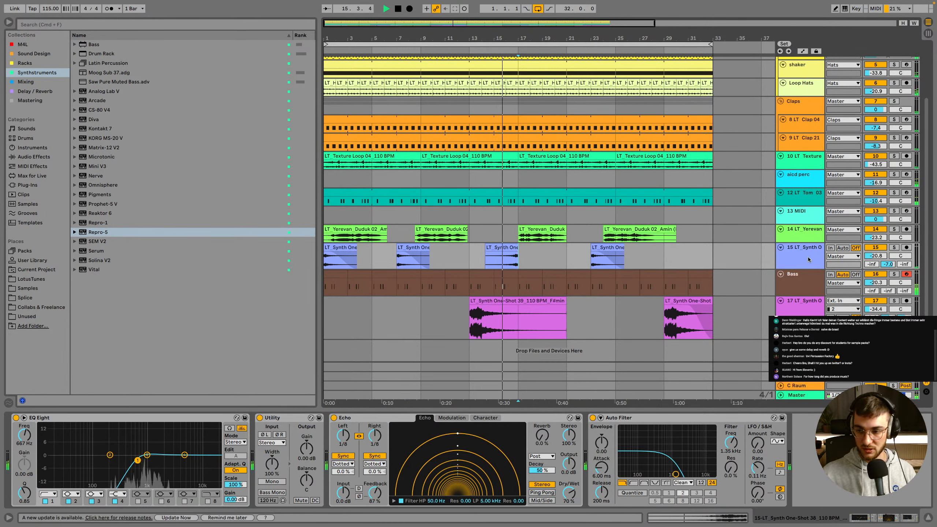
pyautogui.press('h')
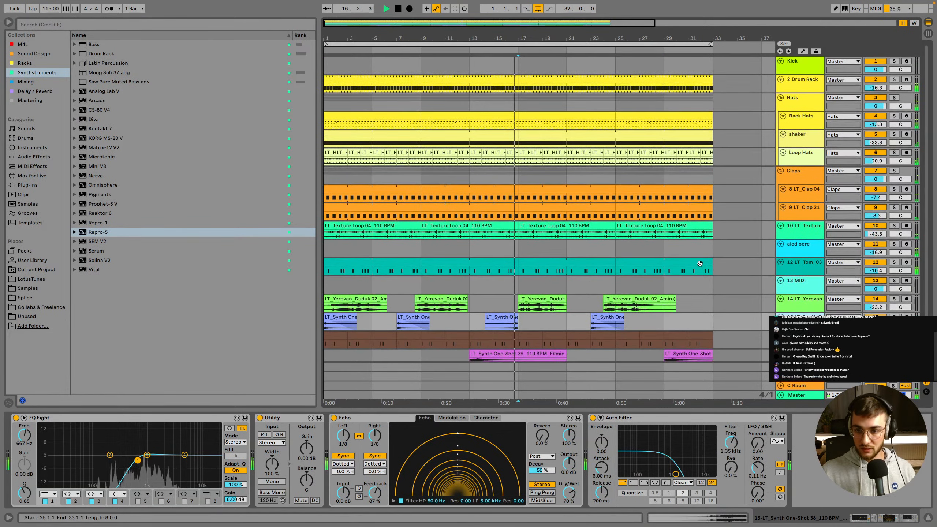
# Delete the empty Kick track above the Drum Rack
pyautogui.click(741, 172)
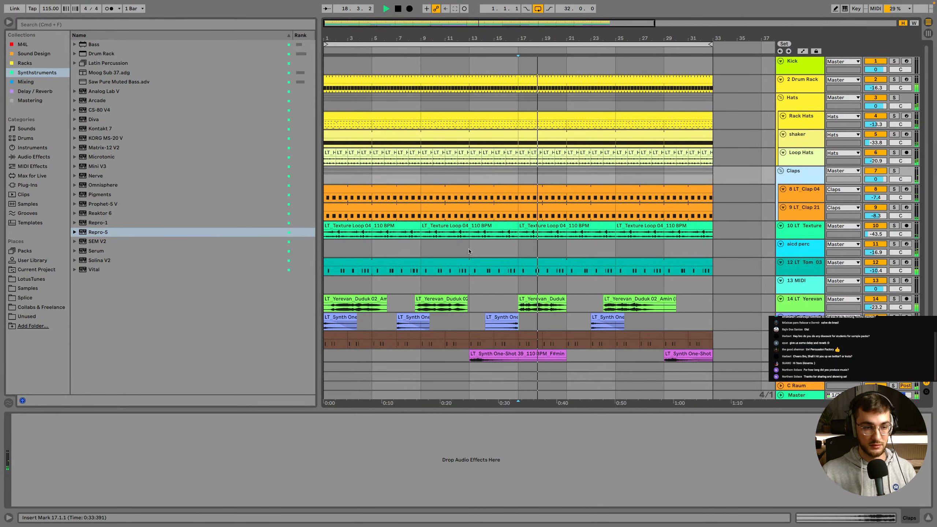
pyautogui.scroll(-2, 798, 246)
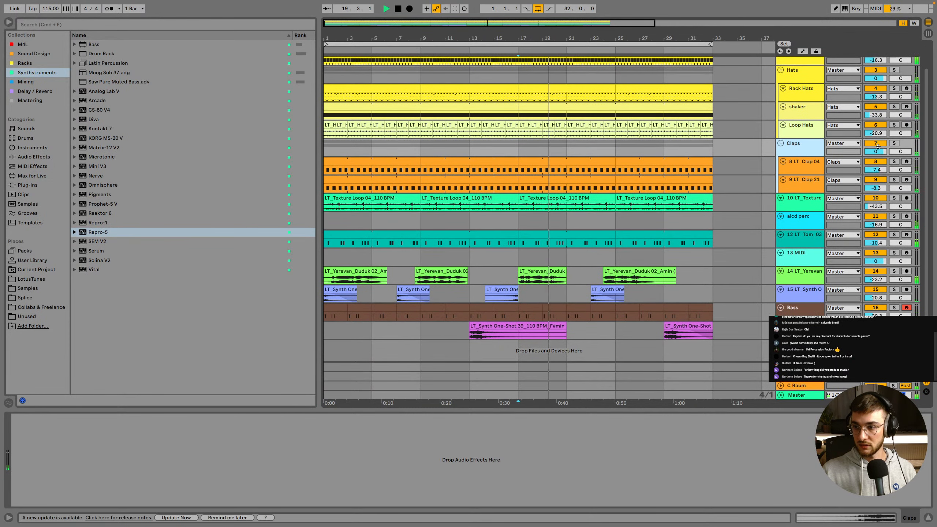
pyautogui.scroll(2, 877, 147)
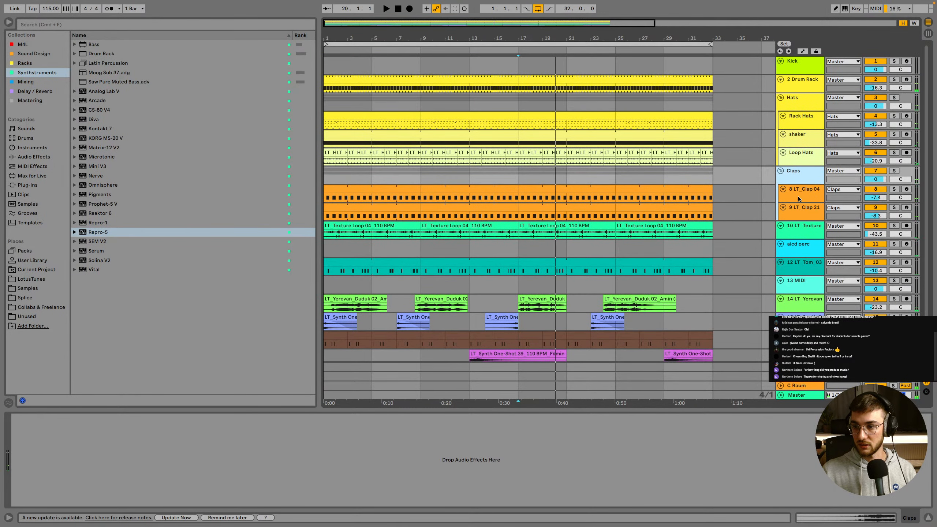
pyautogui.click(800, 82)
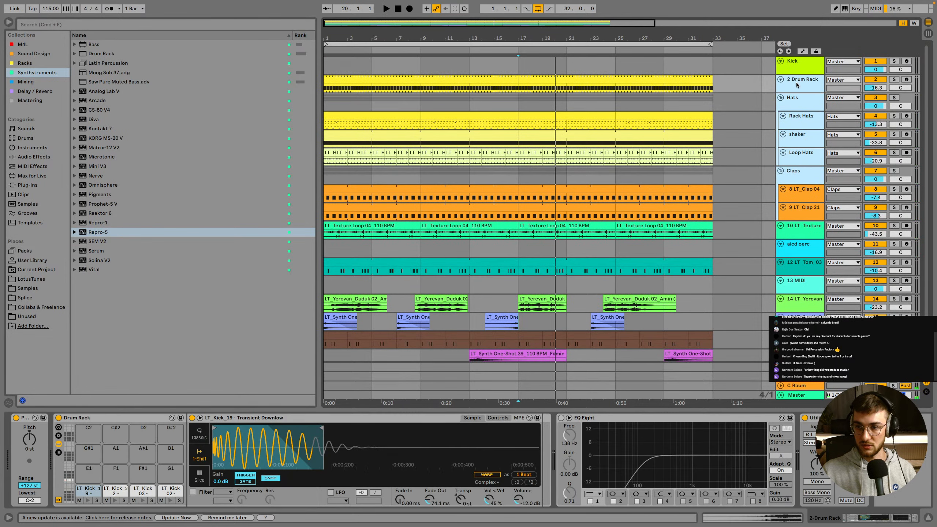
pyautogui.click(797, 73)
pyautogui.press('Delete')
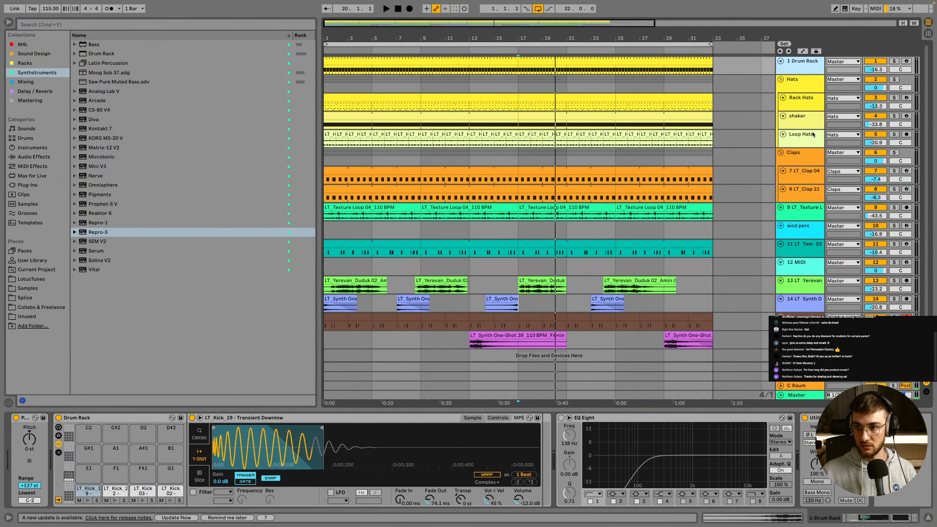
# Group the tracks from Drum Rack through Claps, name the group Drum GRP and play the arrangement
pyautogui.keyDown('shift'); pyautogui.click(801, 160); pyautogui.keyUp('shift')
pyautogui.press('super+g')
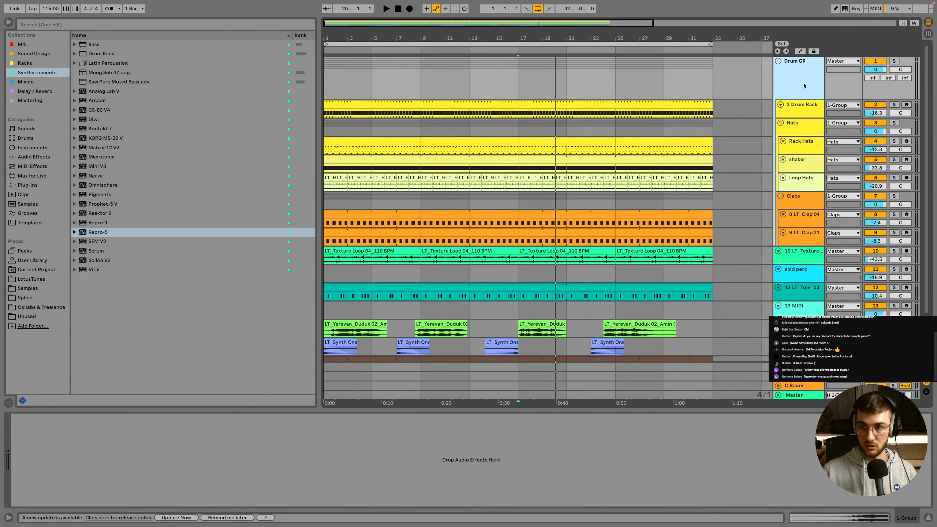
pyautogui.press('space')
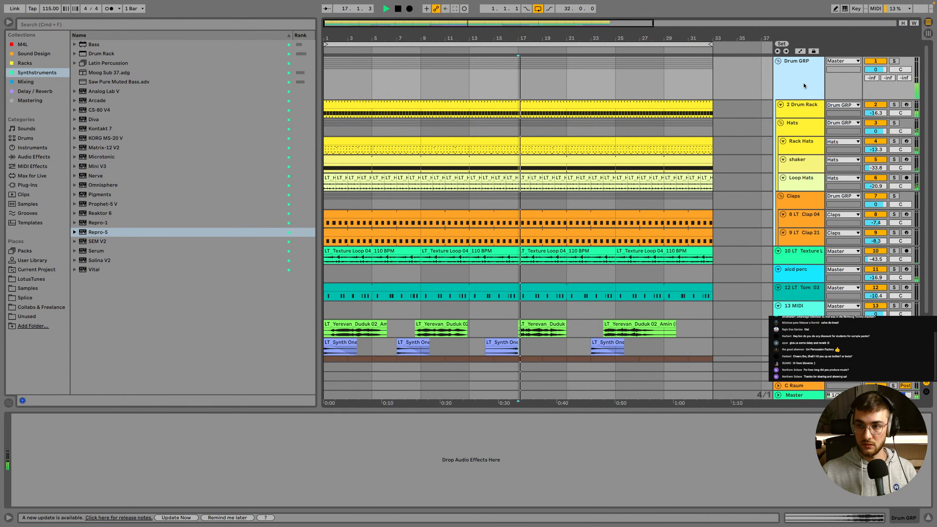
# Search the Mixing collection for "bus" and add Drum Buss to the Drum GRP track
pyautogui.click(85, 23)
pyautogui.write('bus')
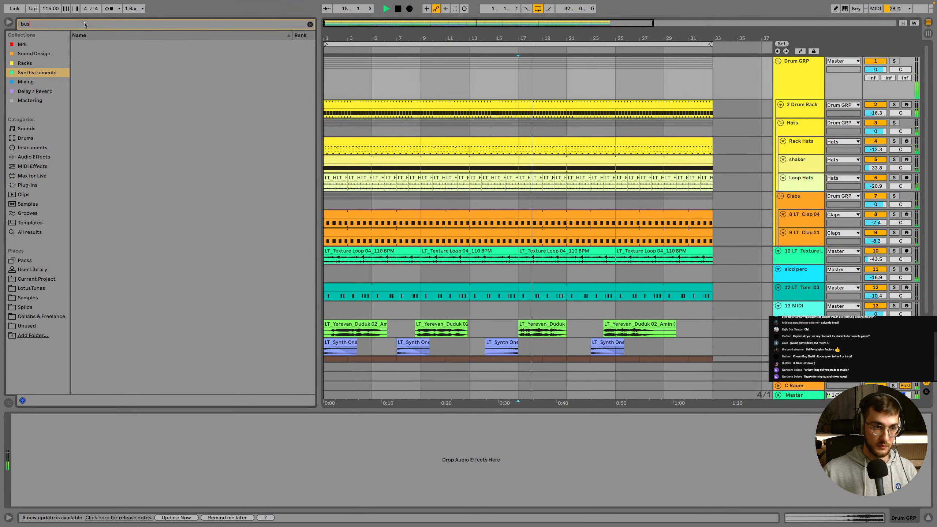
pyautogui.click(44, 54)
pyautogui.click(27, 91)
pyautogui.click(27, 82)
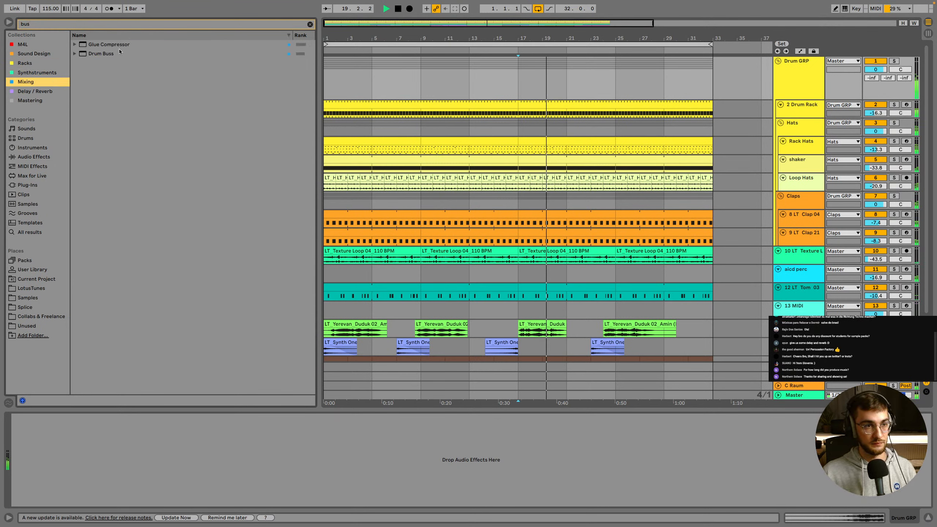
pyautogui.doubleClick(100, 54)
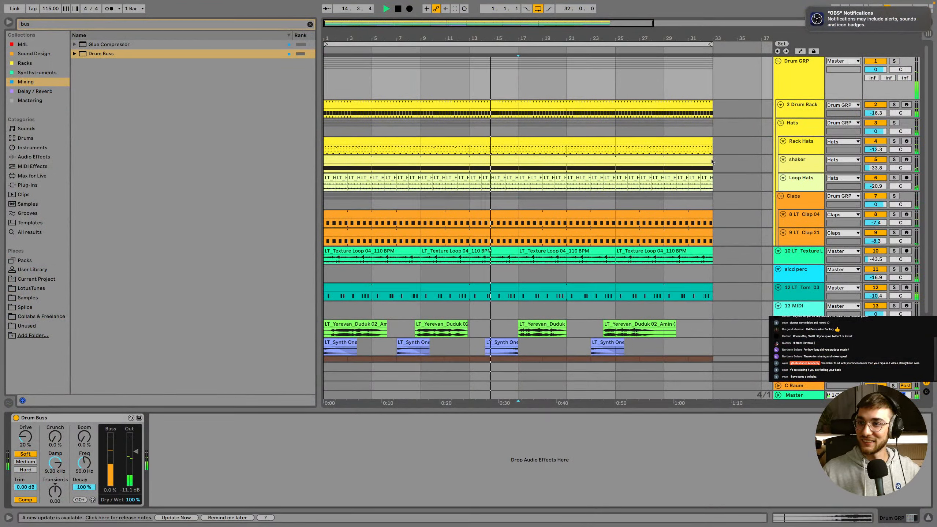
# Save the Set and clear the browser search
pyautogui.click(439, 82)
pyautogui.scroll(-2, 440, 111)
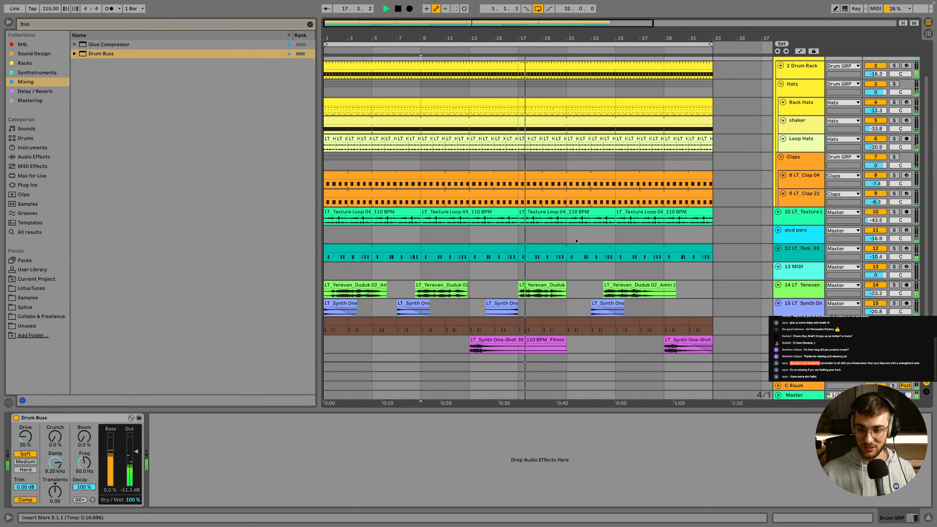
pyautogui.click(511, 308)
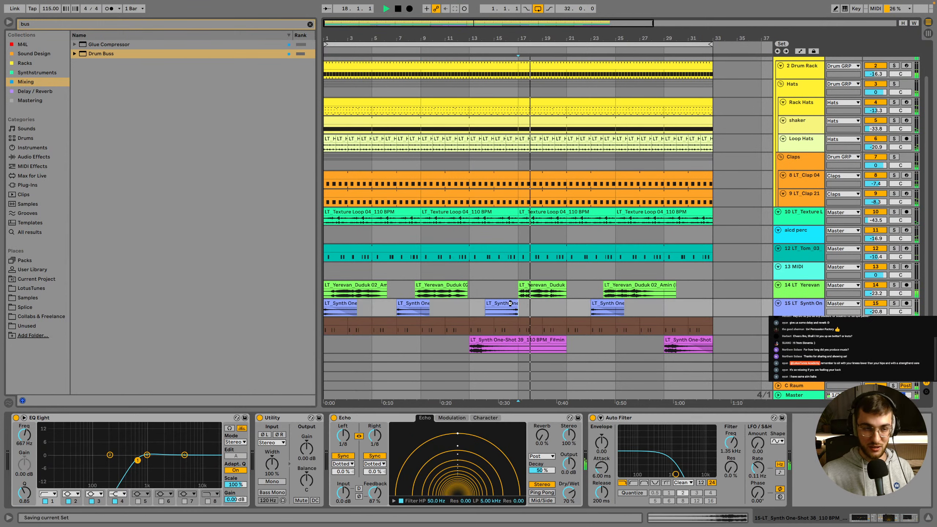
pyautogui.click(310, 24)
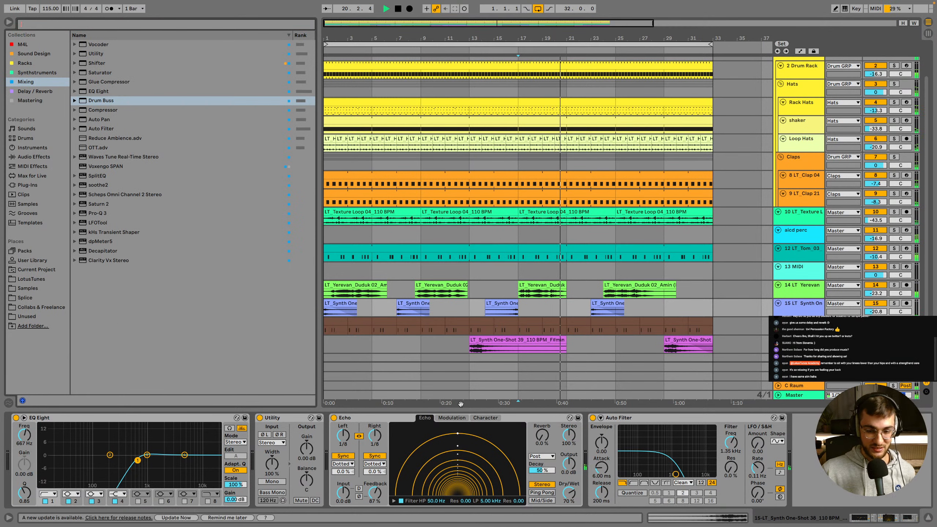
# On the Drum GRP track's Drum Buss, set Damp to 13.7 kHz, Transients to 0.17 and output to -16.6 dB
pyautogui.scroll(-1, 499, 333)
pyautogui.scroll(-1, 499, 334)
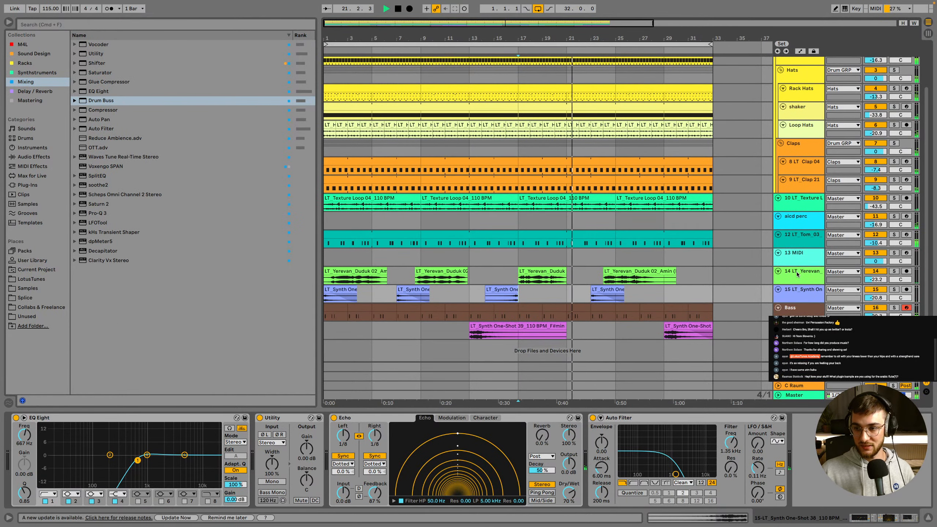
pyautogui.scroll(3, 797, 274)
pyautogui.click(798, 73)
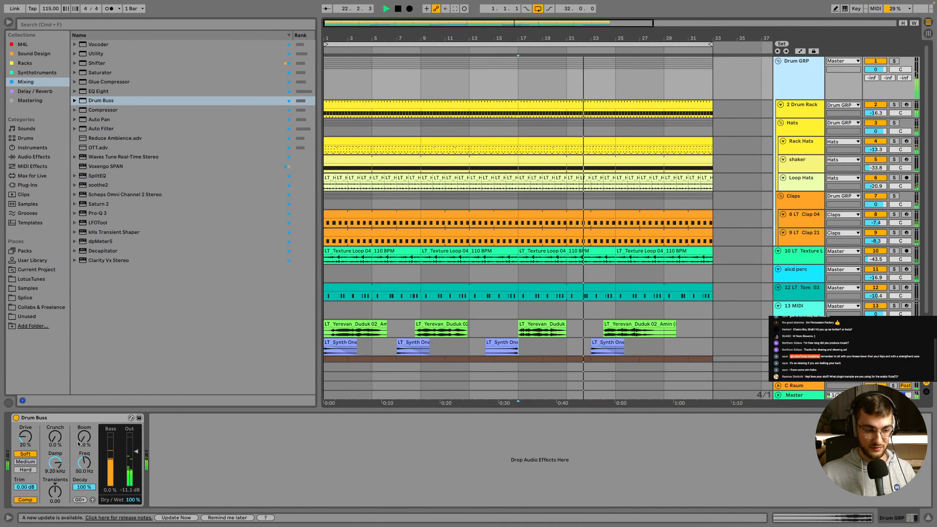
pyautogui.moveTo(55, 463); pyautogui.dragTo(55, 455)
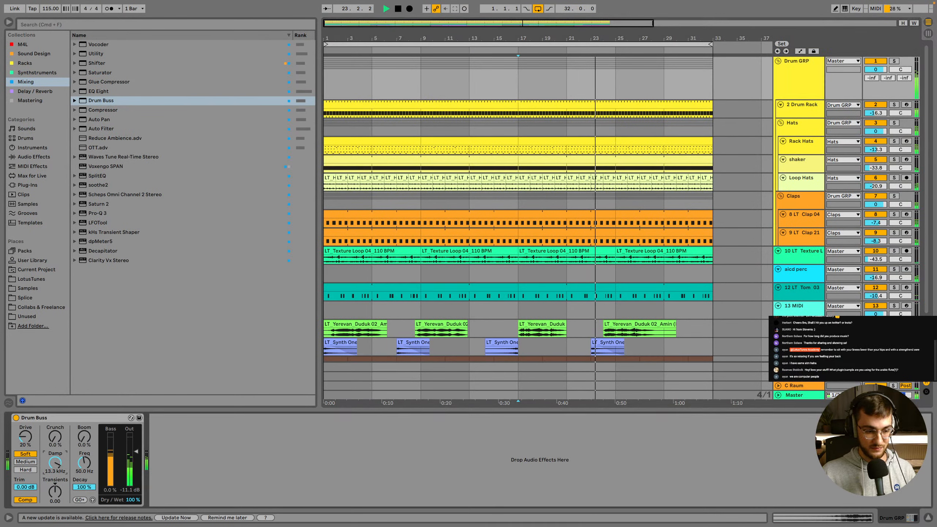
pyautogui.moveTo(55, 495)
pyautogui.mouseDown()
pyautogui.moveTo(55, 484)
pyautogui.moveTo(58, 493)
pyautogui.mouseUp()
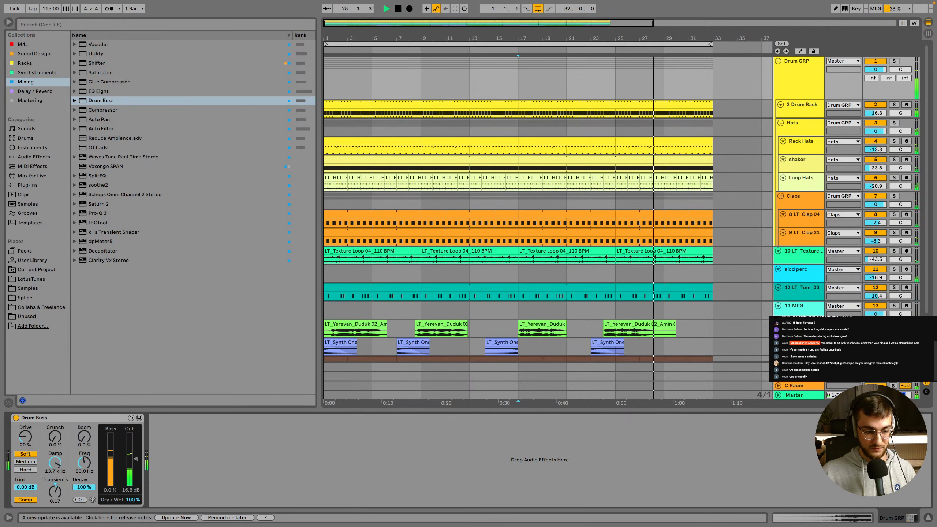
# Compare the drums with Drum Buss bypassed and enabled, setting Transients to 0.13 and output to -15.9 dB
pyautogui.click(16, 417)
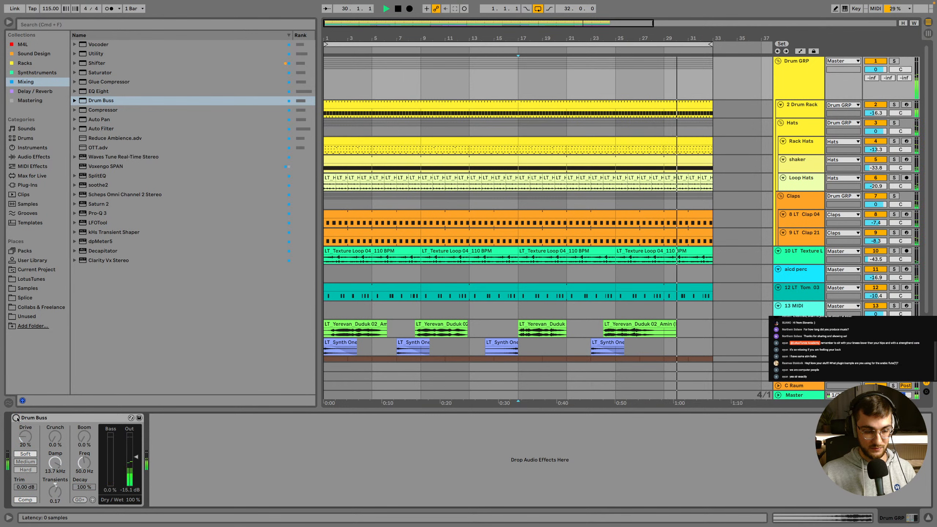
pyautogui.click(16, 418)
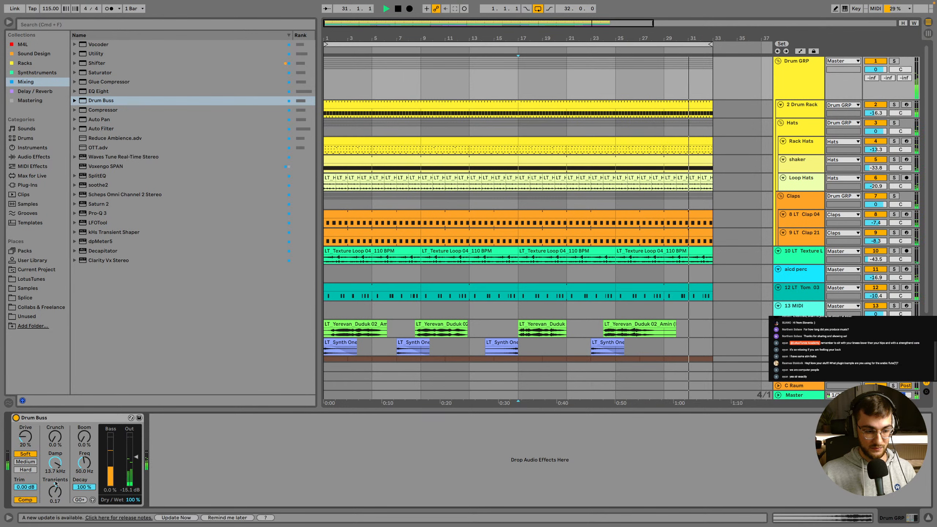
pyautogui.moveTo(55, 490); pyautogui.dragTo(55, 493)
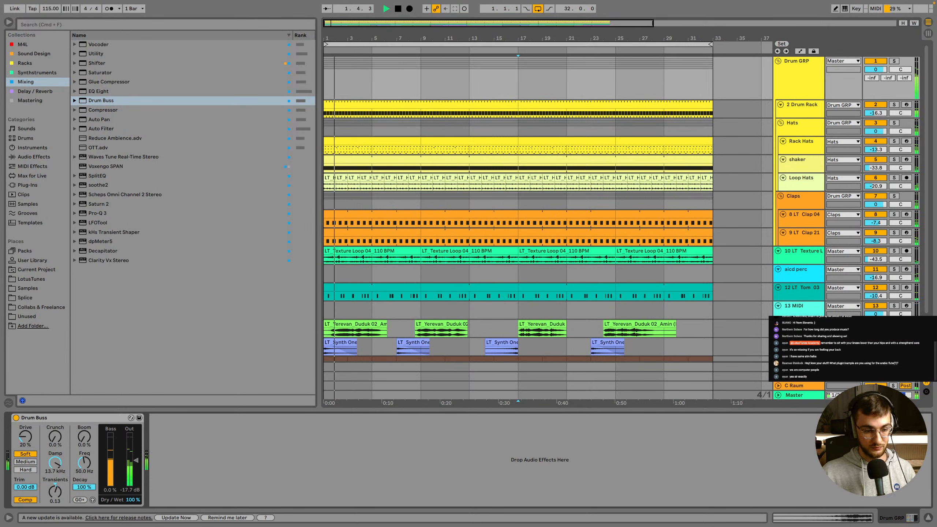
pyautogui.click(16, 418)
pyautogui.click(16, 419)
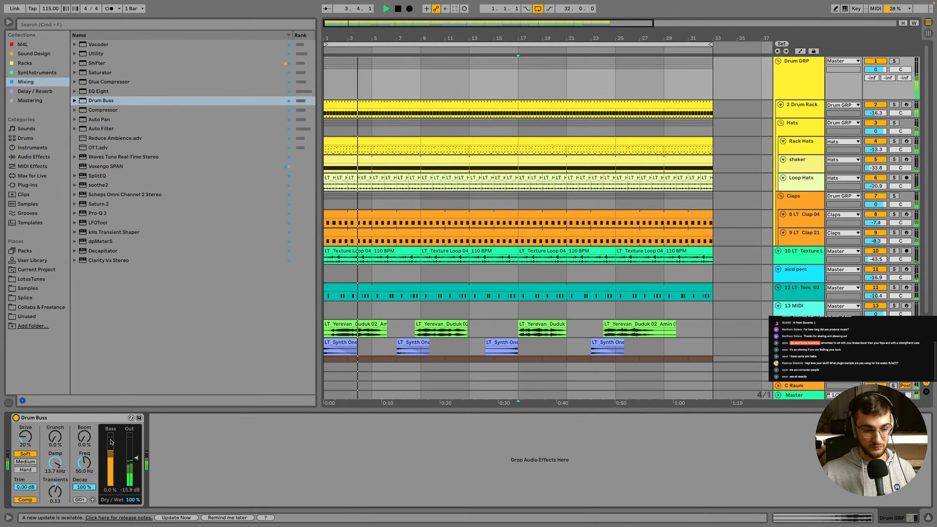
# Place the playback start at bar 9, audition the Claps group in solo, and mute it to hear the mix without it
pyautogui.click(413, 266)
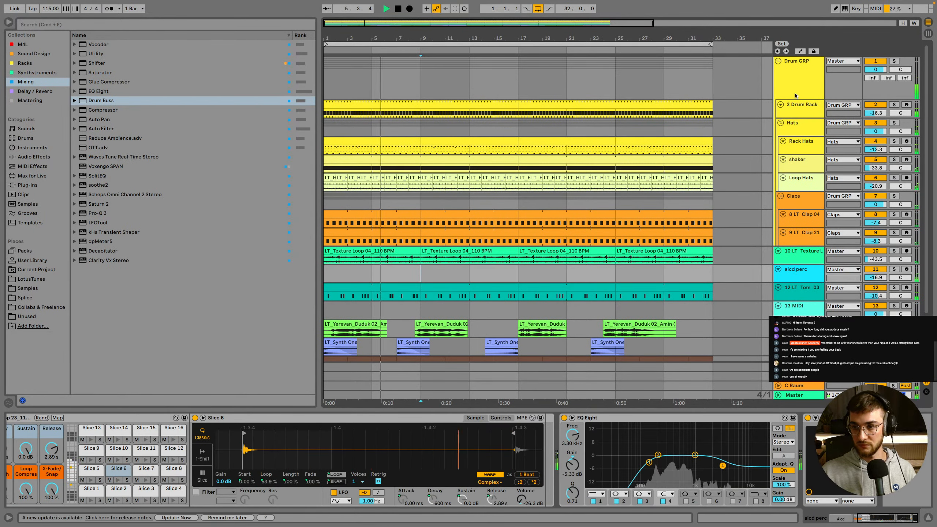
pyautogui.click(797, 199)
pyautogui.click(893, 197)
pyautogui.click(893, 198)
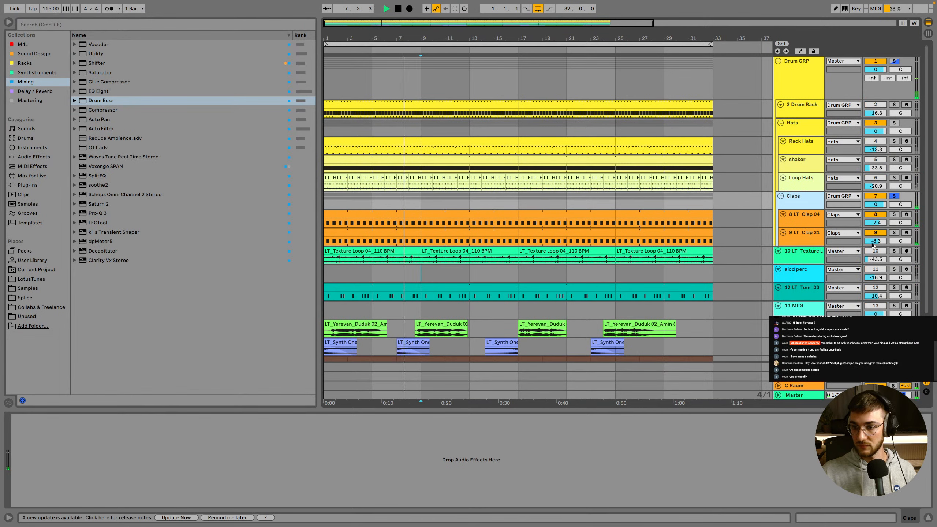
pyautogui.scroll(-1, 868, 199)
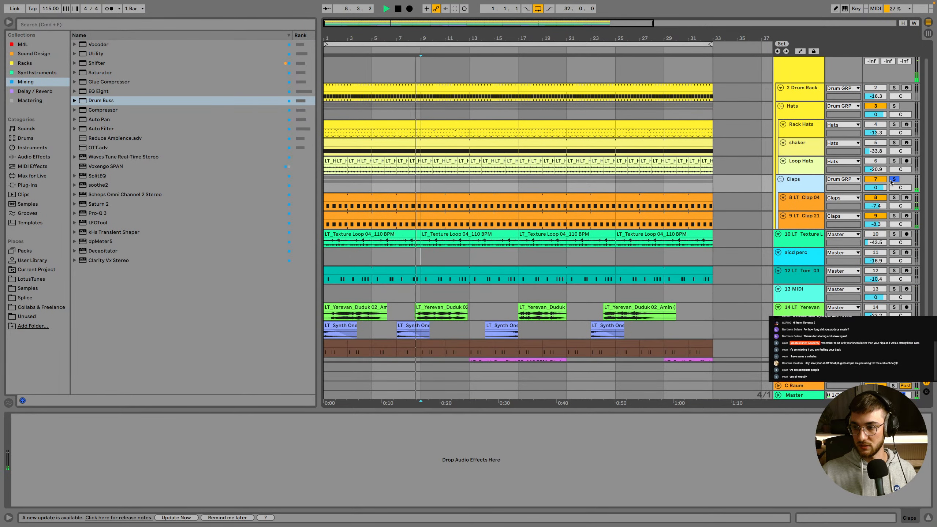
pyautogui.click(881, 180)
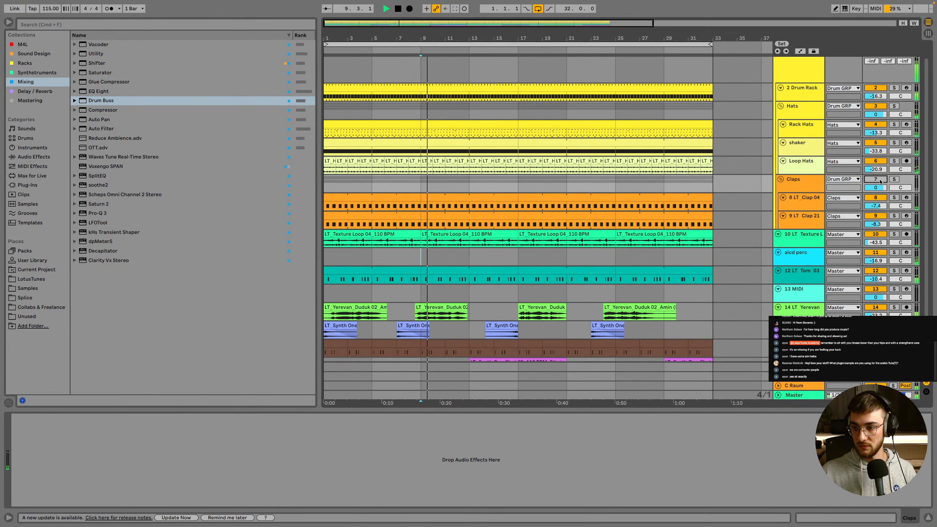
# Audition the aicd perc track in solo from bar 9, and compare the mix with that track muted
pyautogui.scroll(-1, 877, 183)
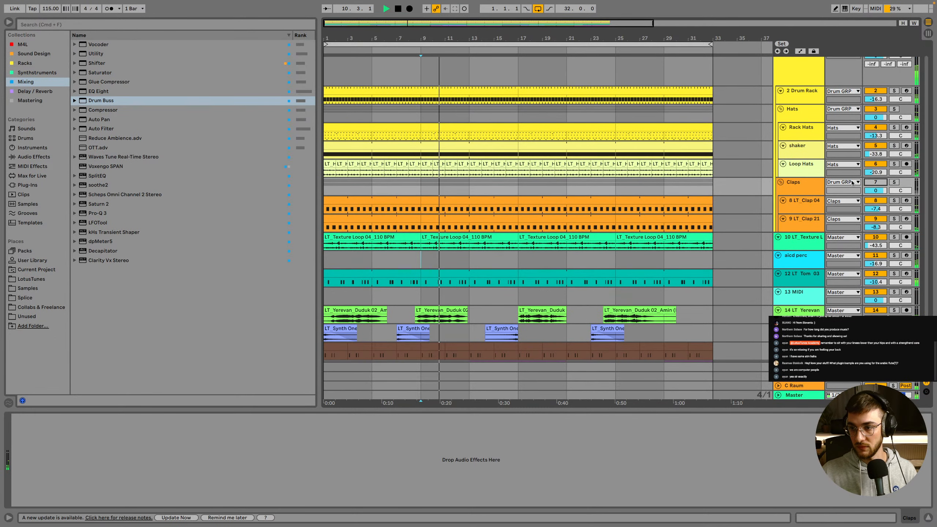
pyautogui.scroll(-1, 856, 252)
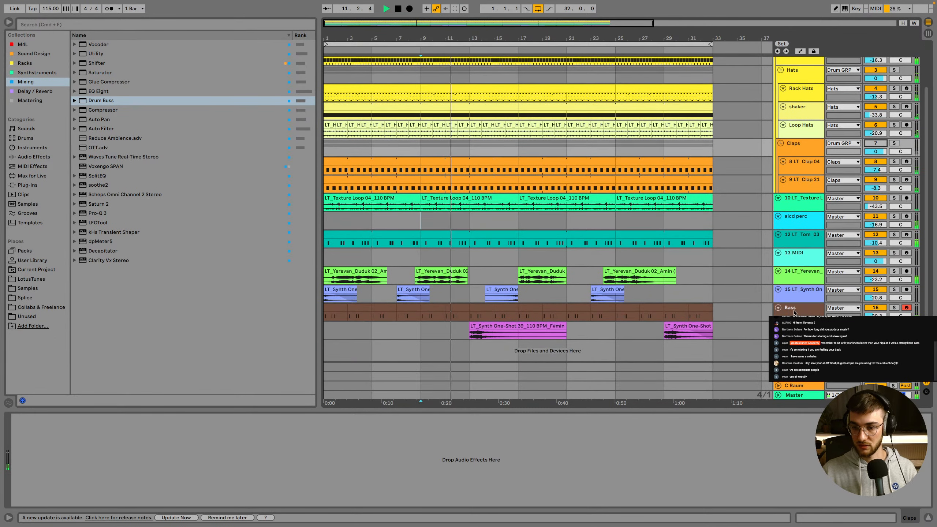
pyautogui.press('space')
pyautogui.click(799, 221)
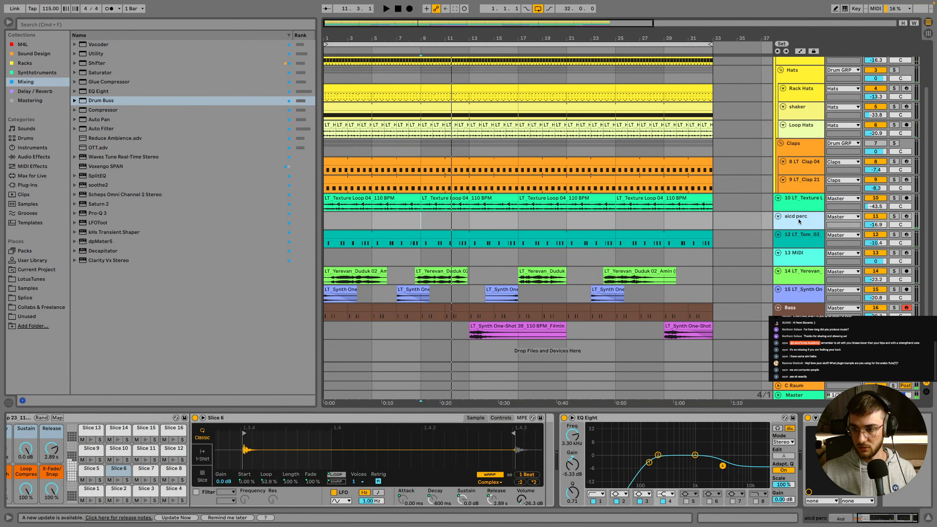
pyautogui.click(894, 216)
pyautogui.press('space')
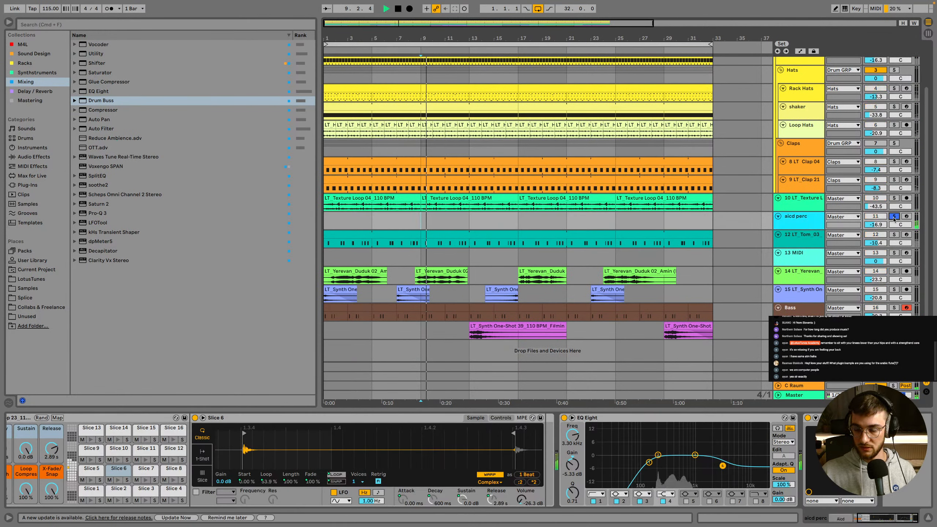
pyautogui.click(894, 217)
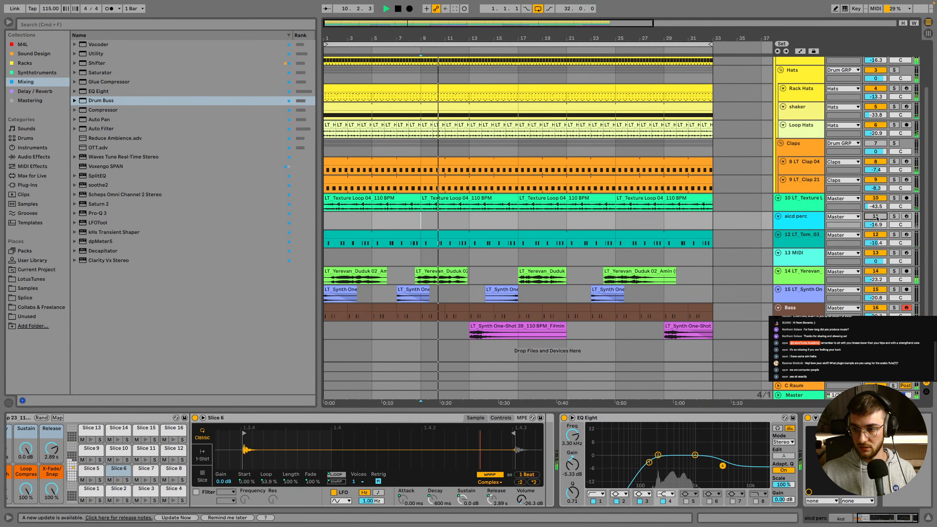
# Audition the shaker track in solo from bar 9, and return to the full mix
pyautogui.scroll(2, 883, 233)
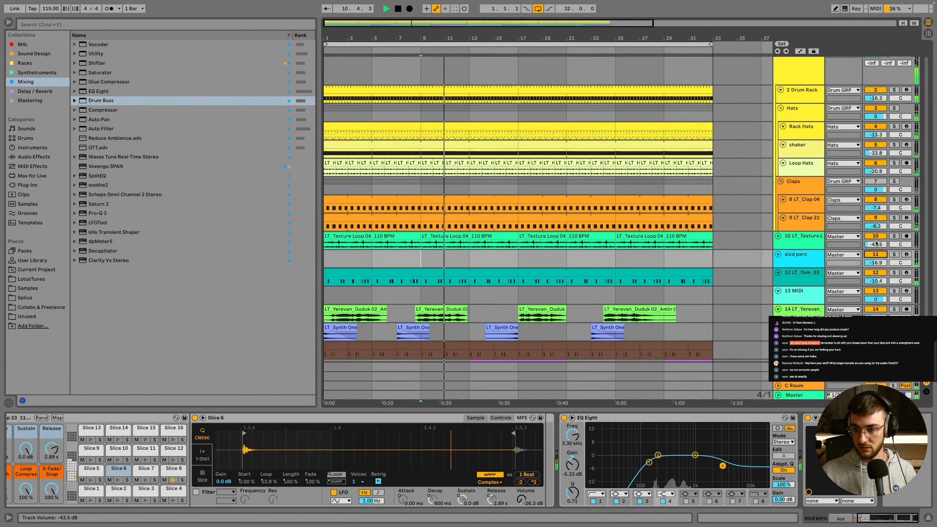
pyautogui.click(810, 228)
pyautogui.click(808, 241)
pyautogui.click(810, 170)
pyautogui.click(896, 145)
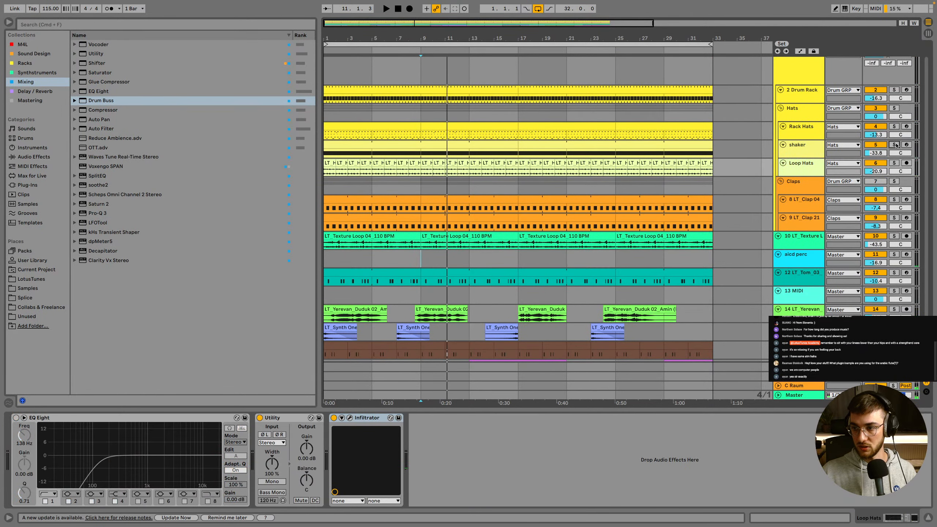
pyautogui.click(895, 144)
pyautogui.press('space')
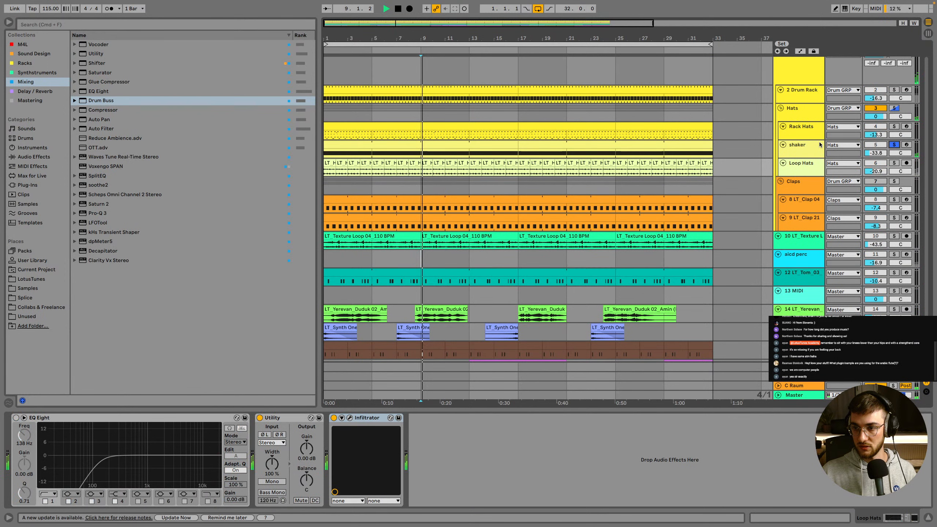
pyautogui.click(894, 144)
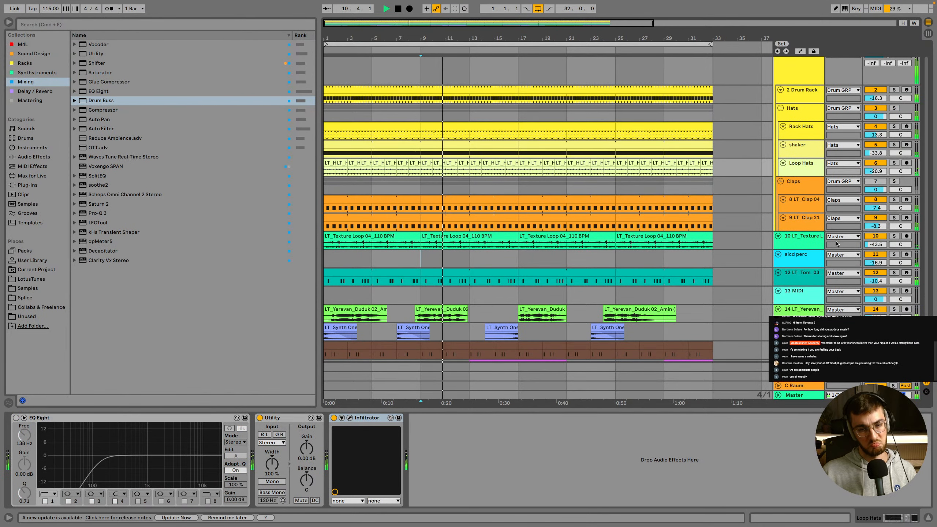
# Solo the Rack Hats track, add Glue Compressor to it from the Mixing collection, and unsolo the track
pyautogui.scroll(-3, 759, 303)
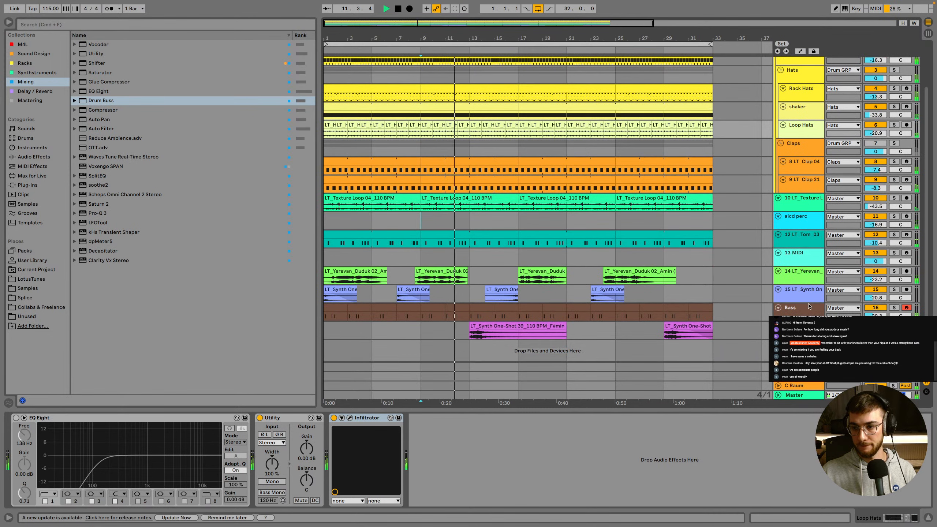
pyautogui.scroll(4, 759, 302)
pyautogui.click(894, 142)
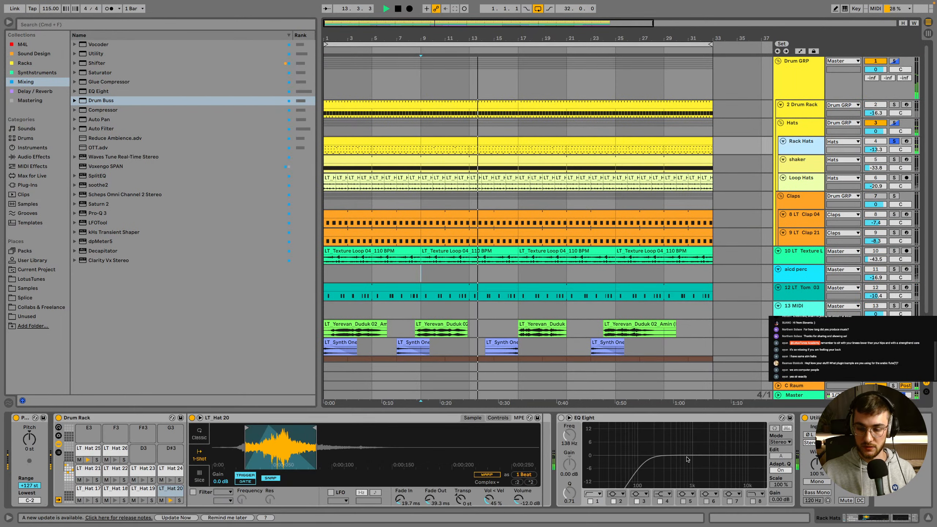
pyautogui.click(84, 26)
pyautogui.write('glue com')
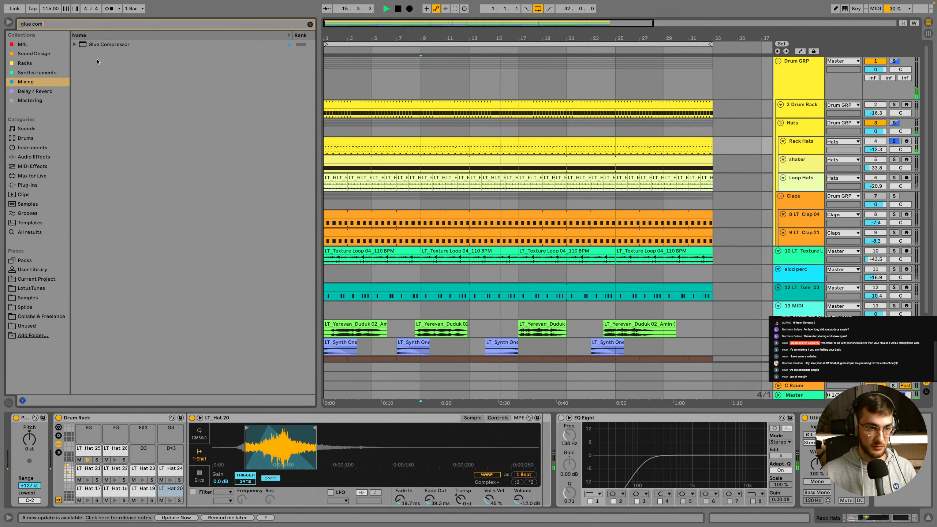
pyautogui.press('Down')
pyautogui.press('Return')
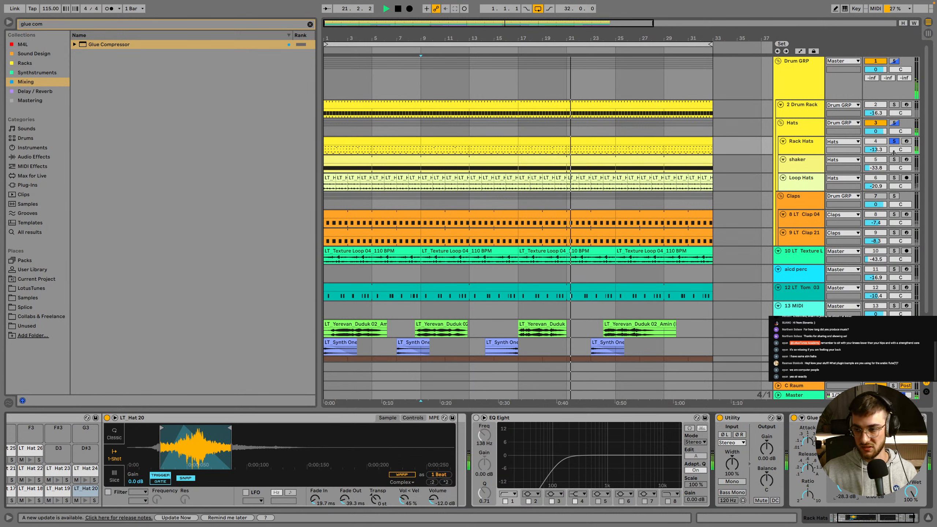
pyautogui.click(894, 141)
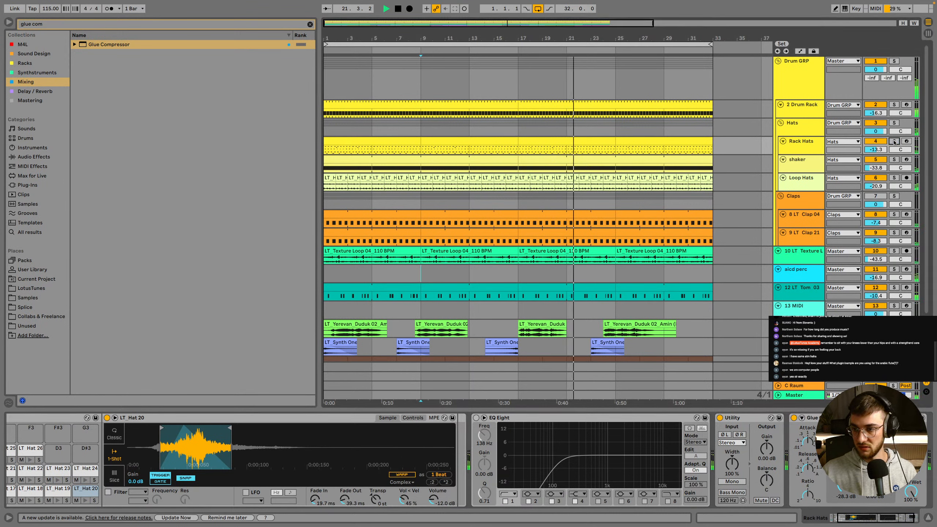
# Reactivate the Claps group and set the output of the Drum GRP track's Drum Buss to -13.7 dB
pyautogui.click(818, 202)
pyautogui.click(816, 202)
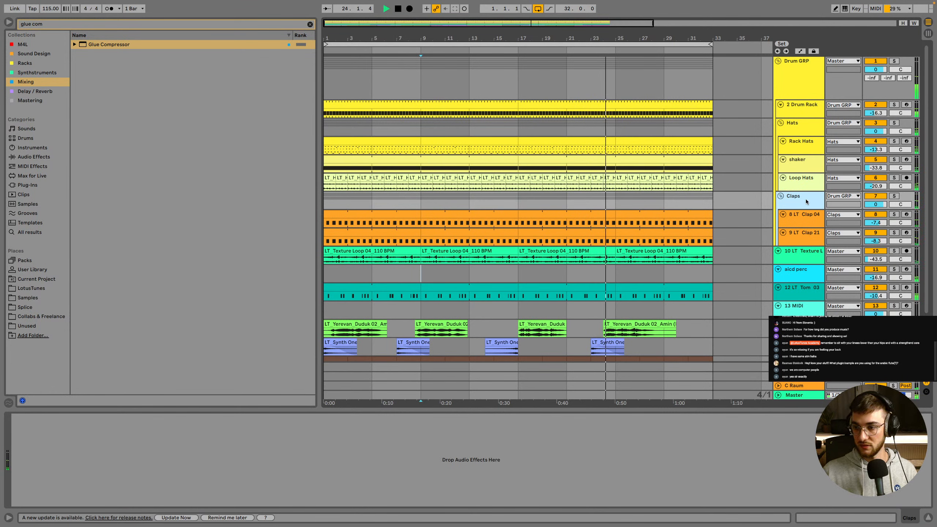
pyautogui.click(801, 74)
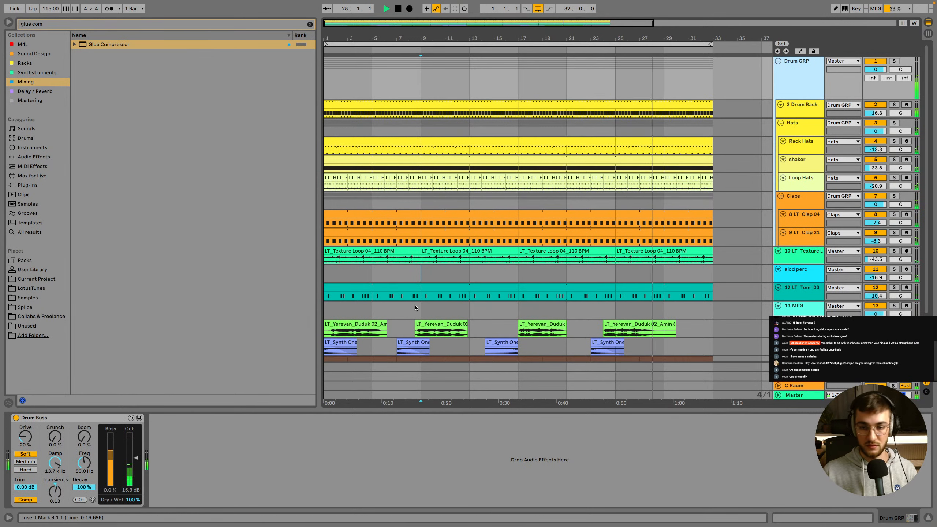
pyautogui.click(790, 240)
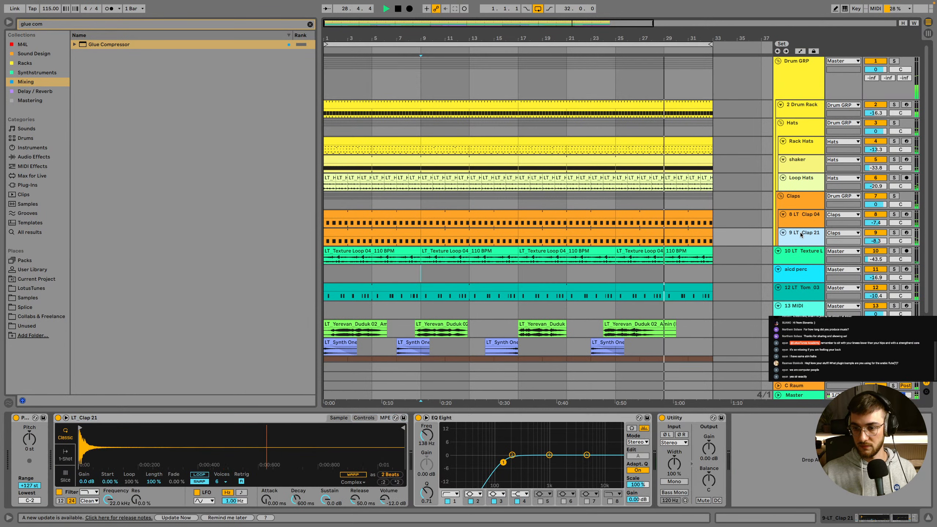
pyautogui.scroll(-1, 808, 247)
pyautogui.scroll(-3, 809, 248)
pyautogui.scroll(4, 807, 214)
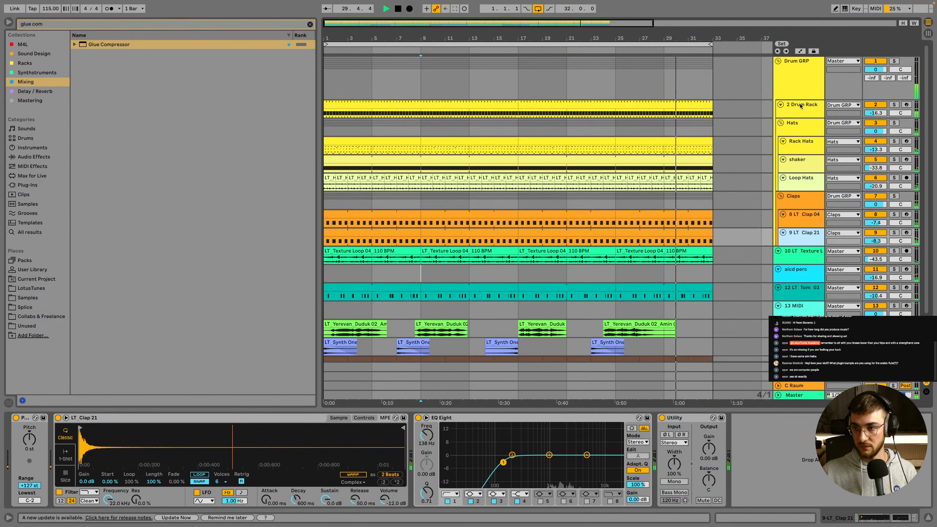
pyautogui.click(799, 83)
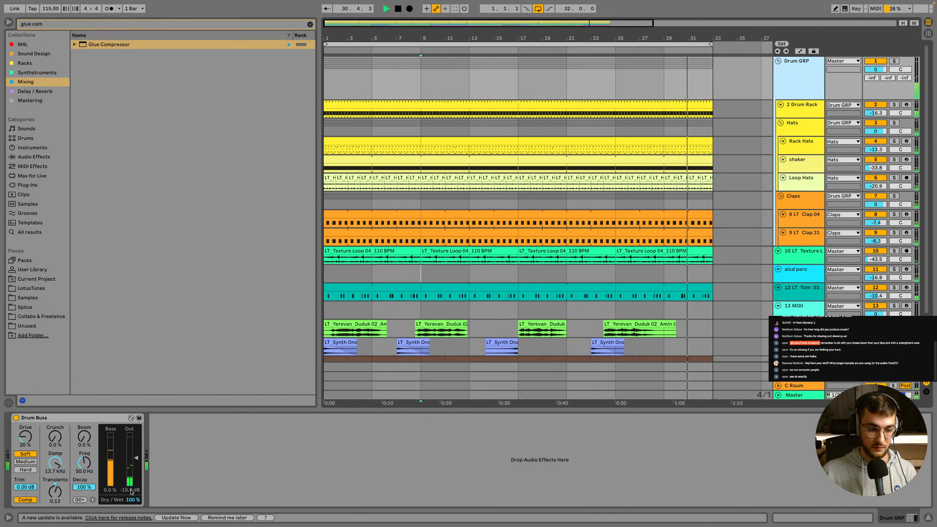
pyautogui.moveTo(136, 457); pyautogui.dragTo(137, 455)
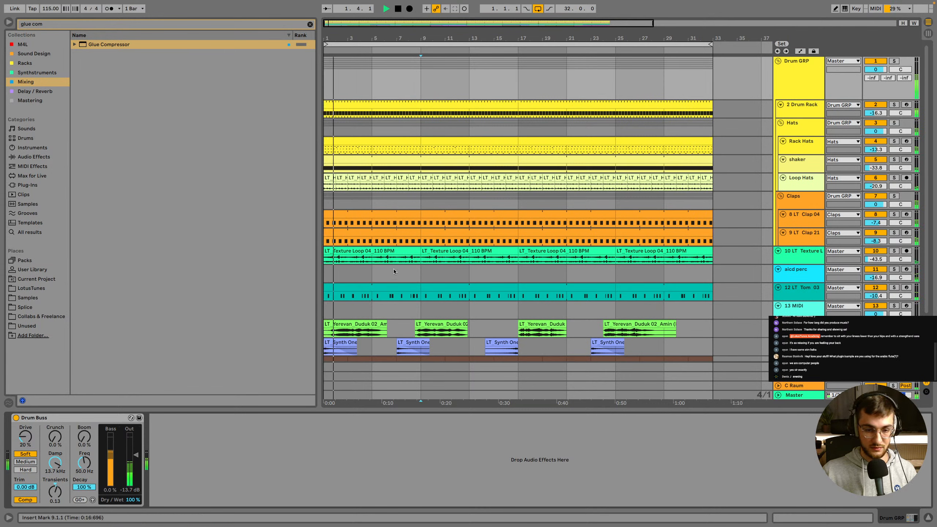
# Clear the browser search and add SplitEQ from the Mixing collection to the Drum GRP track after Drum Buss
pyautogui.click(371, 273)
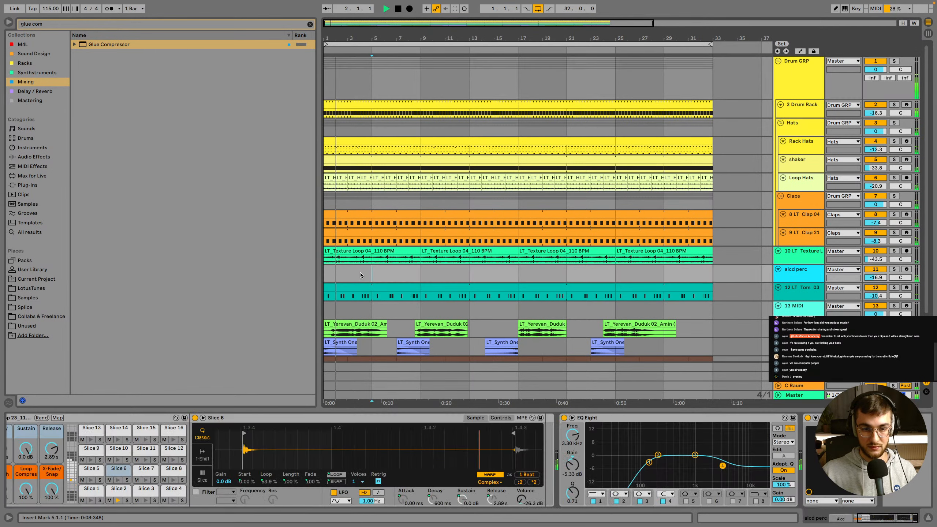
pyautogui.click(310, 25)
pyautogui.scroll(-1, 427, 227)
pyautogui.scroll(-2, 428, 227)
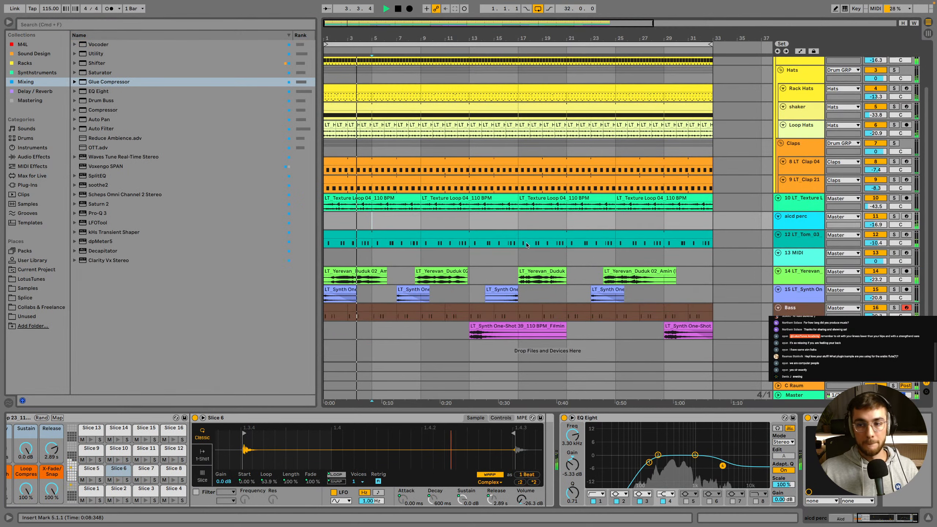
pyautogui.scroll(2, 428, 227)
pyautogui.click(782, 81)
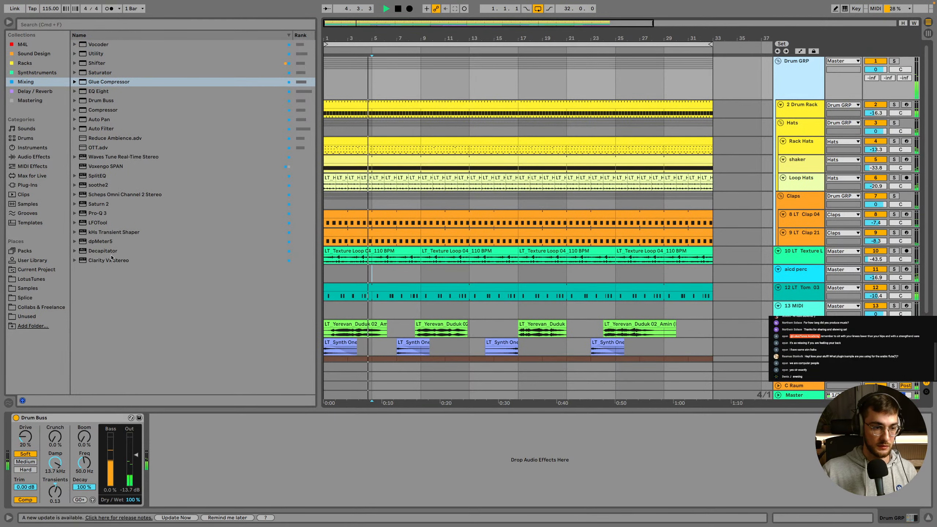
pyautogui.click(99, 179)
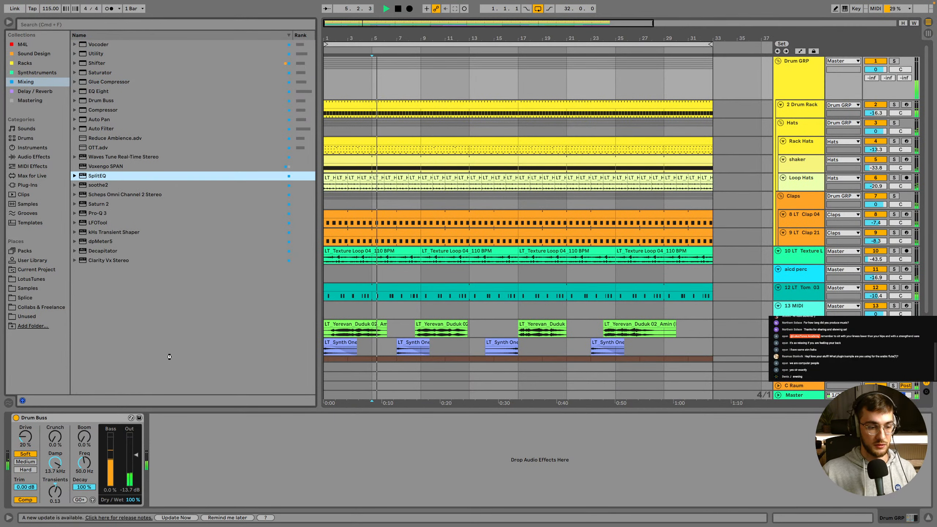
pyautogui.press('Return')
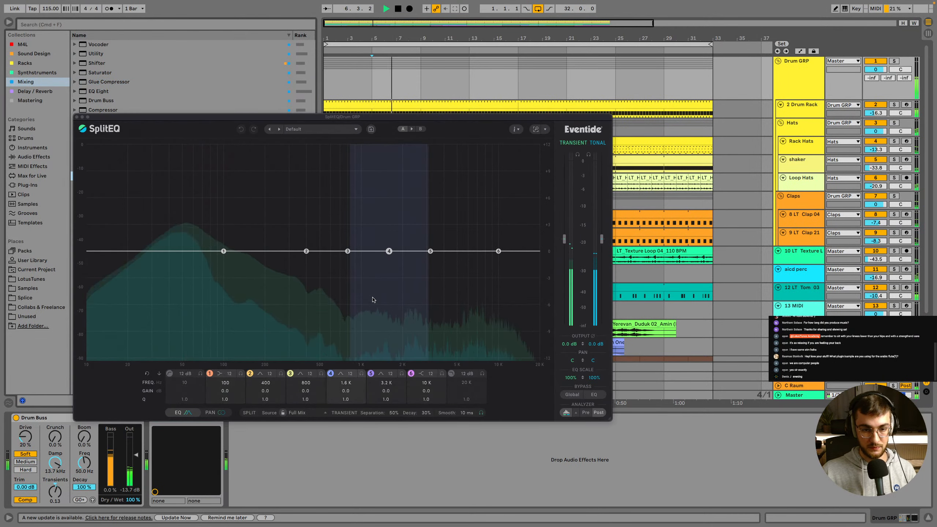
# In SplitEQ, boost the transients by 3.6 dB around 1.7 kHz with band 4 and by 0.7 dB at 58 Hz with band 2
pyautogui.moveTo(388, 249); pyautogui.dragTo(395, 209)
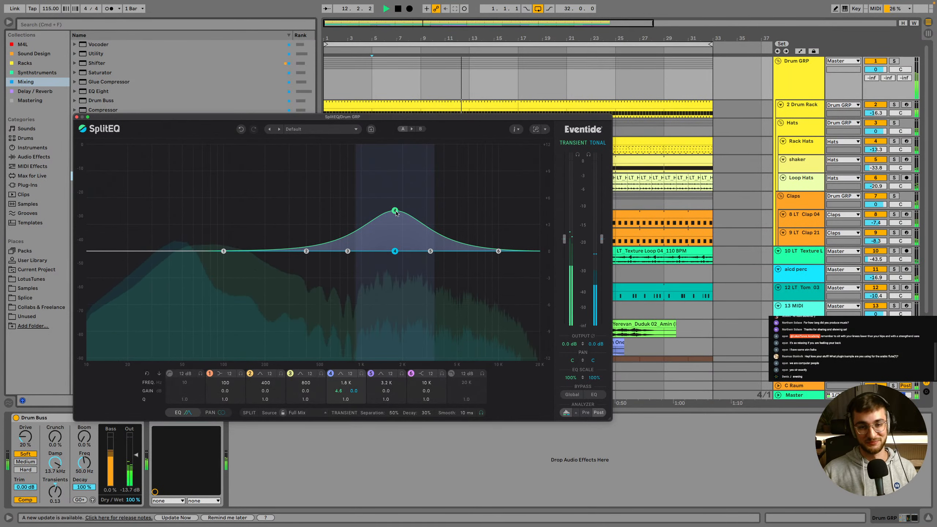
pyautogui.moveTo(393, 209)
pyautogui.mouseDown()
pyautogui.moveTo(391, 148)
pyautogui.moveTo(394, 219)
pyautogui.mouseUp()
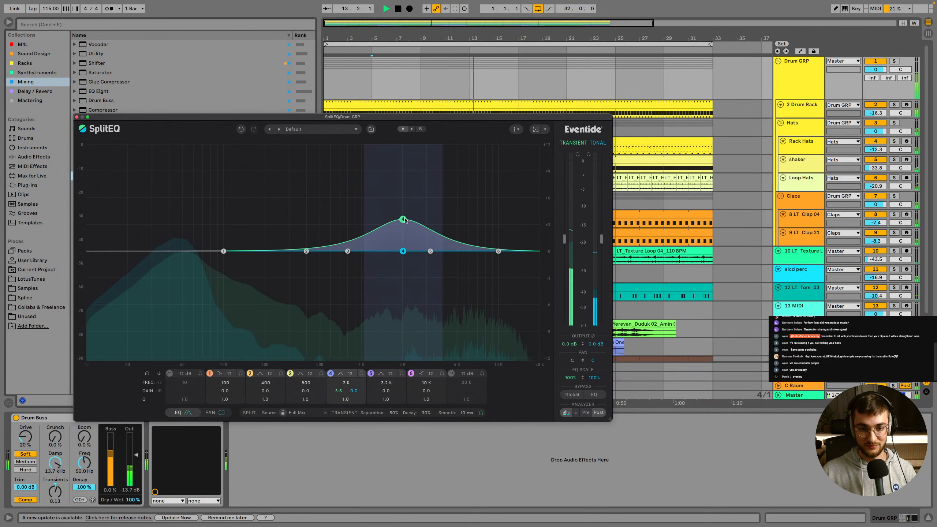
pyautogui.moveTo(306, 251); pyautogui.dragTo(189, 190)
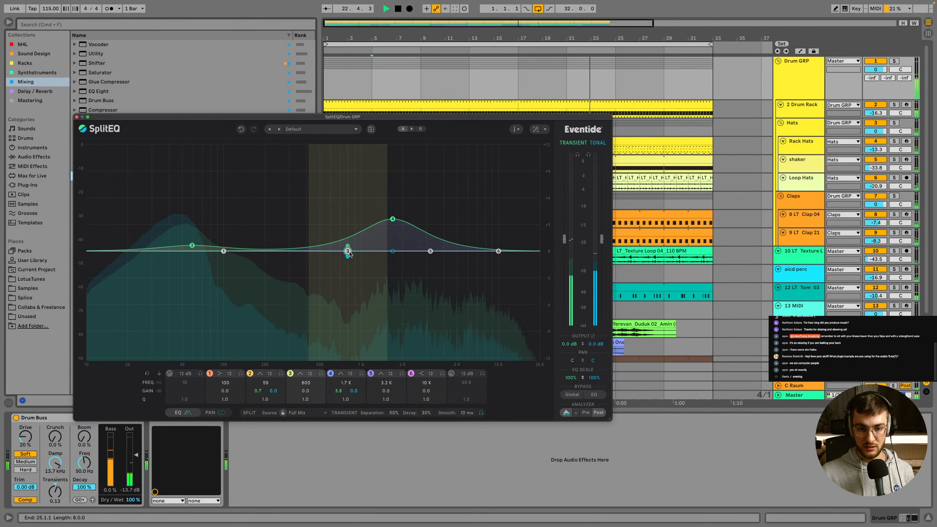
# Retune SplitEQ band 4 to 2.5 kHz with a transient gain of 3.0 dB and a tonal gain of -1.3 dB
pyautogui.moveTo(392, 219); pyautogui.dragTo(412, 228)
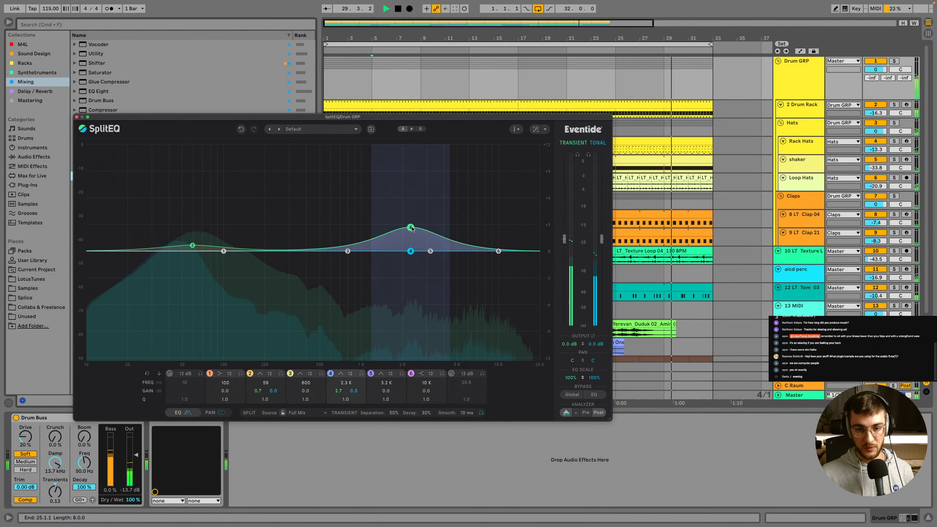
pyautogui.moveTo(410, 228)
pyautogui.mouseDown()
pyautogui.moveTo(413, 184)
pyautogui.moveTo(414, 224)
pyautogui.mouseUp()
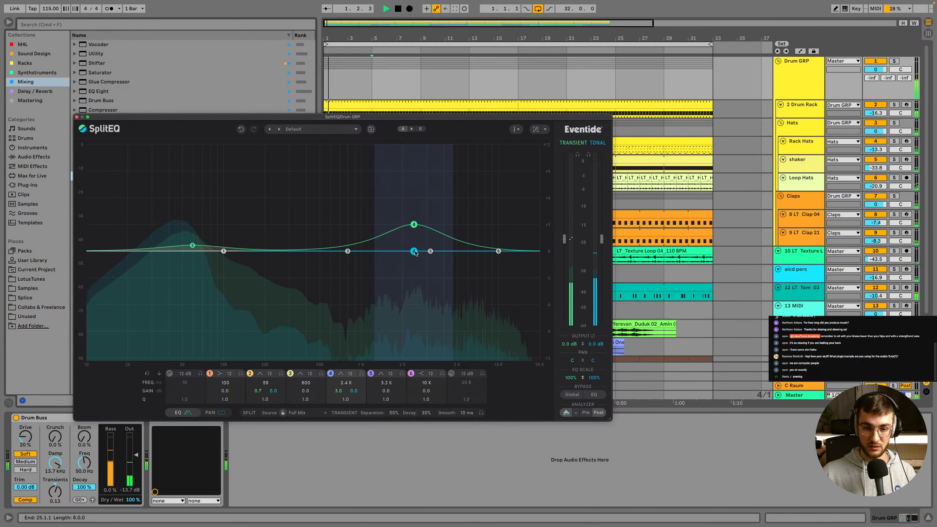
pyautogui.moveTo(415, 252); pyautogui.dragTo(417, 293)
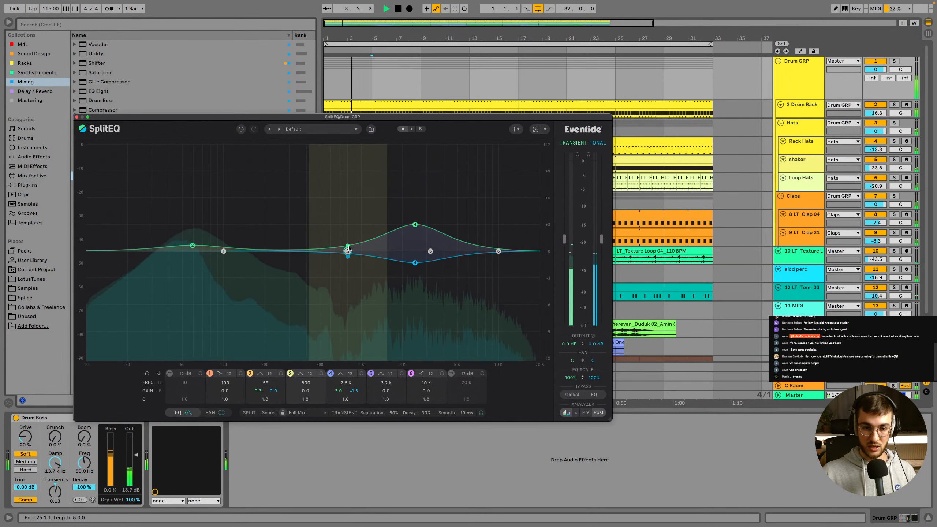
# Raise SplitEQ's transient output to 0.7 dB on the Drum GRP track and close its plug-in window
pyautogui.moveTo(564, 239)
pyautogui.mouseDown()
pyautogui.moveTo(567, 218)
pyautogui.moveTo(566, 251)
pyautogui.moveTo(567, 228)
pyautogui.moveTo(566, 239)
pyautogui.mouseUp()
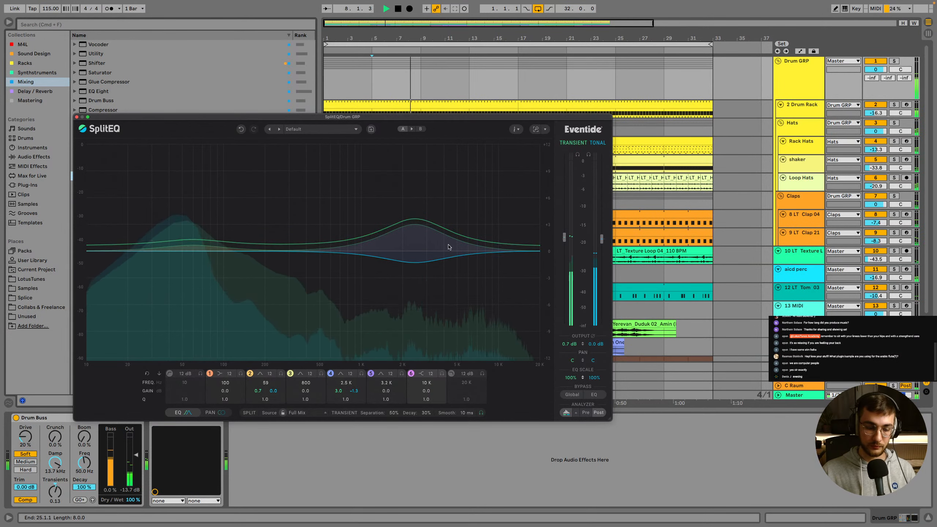
pyautogui.click(77, 117)
pyautogui.click(482, 121)
pyautogui.click(477, 87)
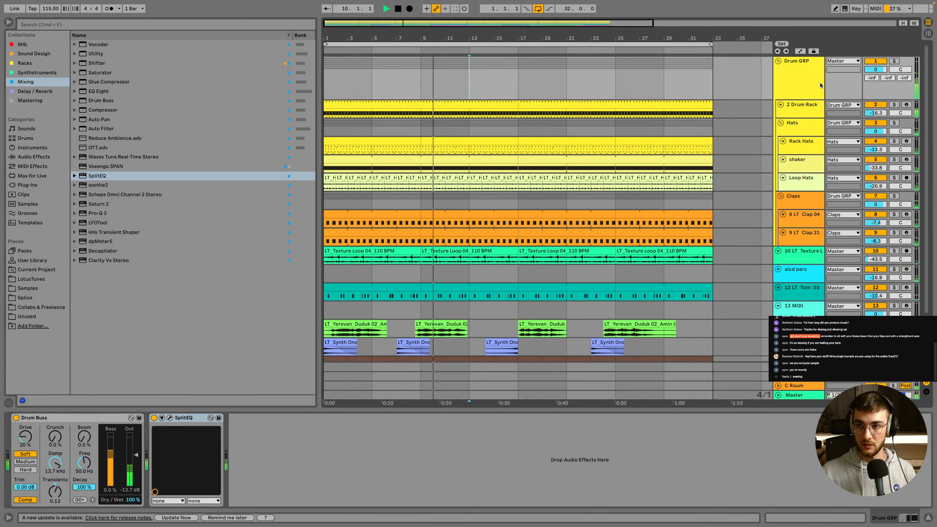
pyautogui.click(821, 86)
pyautogui.click(191, 418)
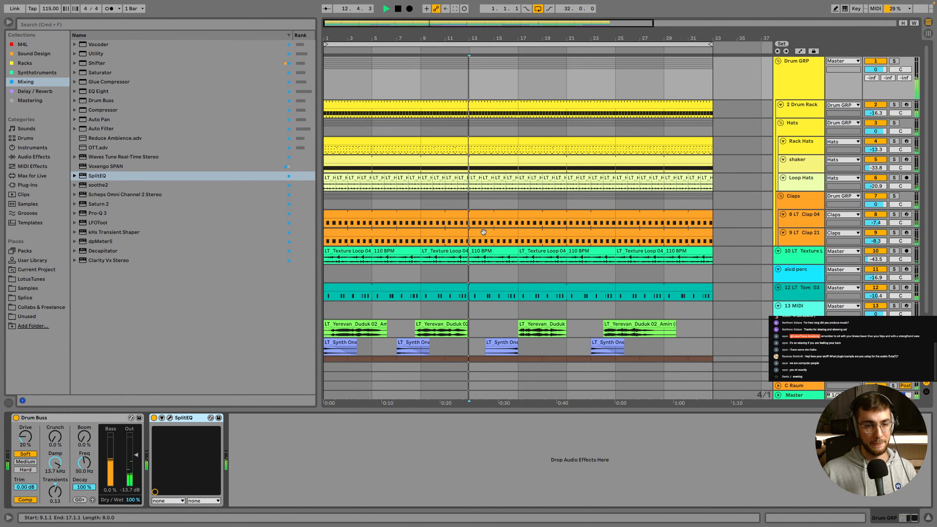
# Insert a new MIDI track directly below the Bass track
pyautogui.scroll(-3, 799, 311)
pyautogui.click(798, 311)
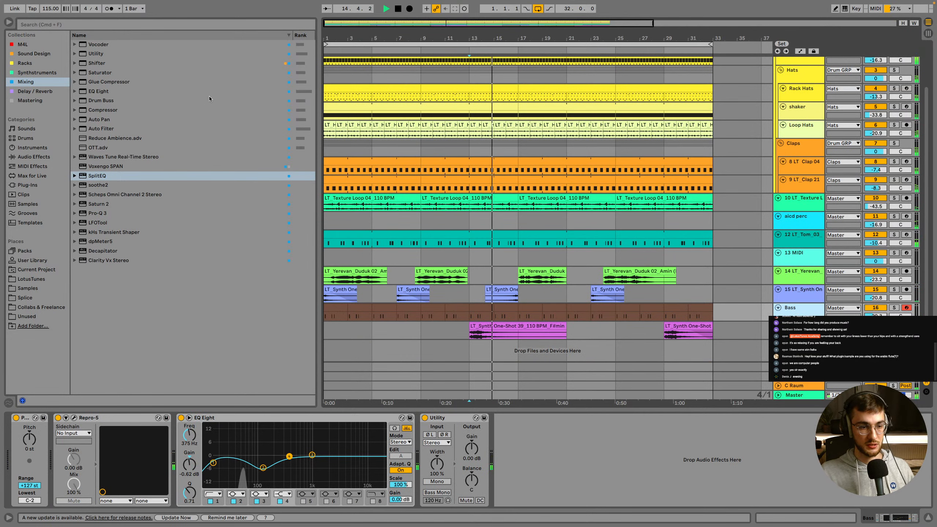
pyautogui.click(516, 263)
pyautogui.click(516, 263)
pyautogui.click(798, 330)
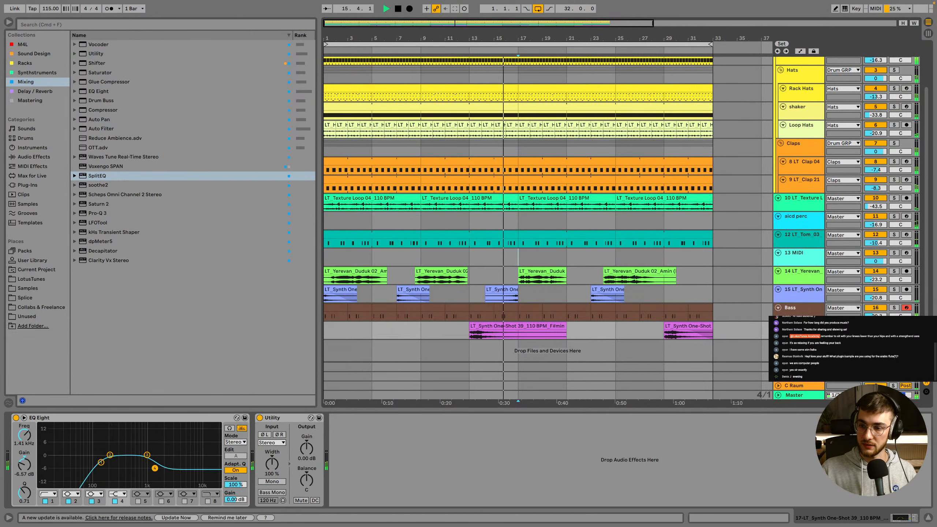
pyautogui.scroll(1, 799, 330)
pyautogui.click(798, 322)
pyautogui.scroll(-1, 798, 322)
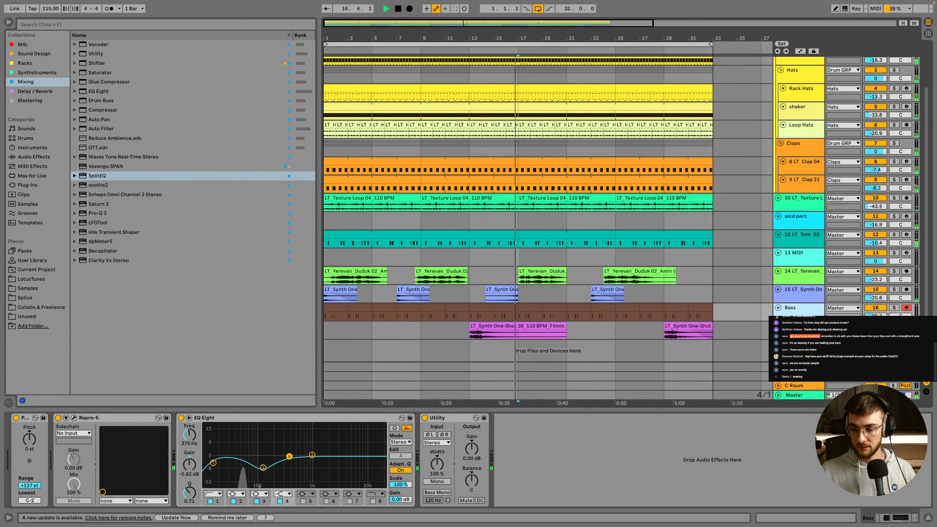
pyautogui.scroll(3, 798, 322)
pyautogui.scroll(-3, 798, 322)
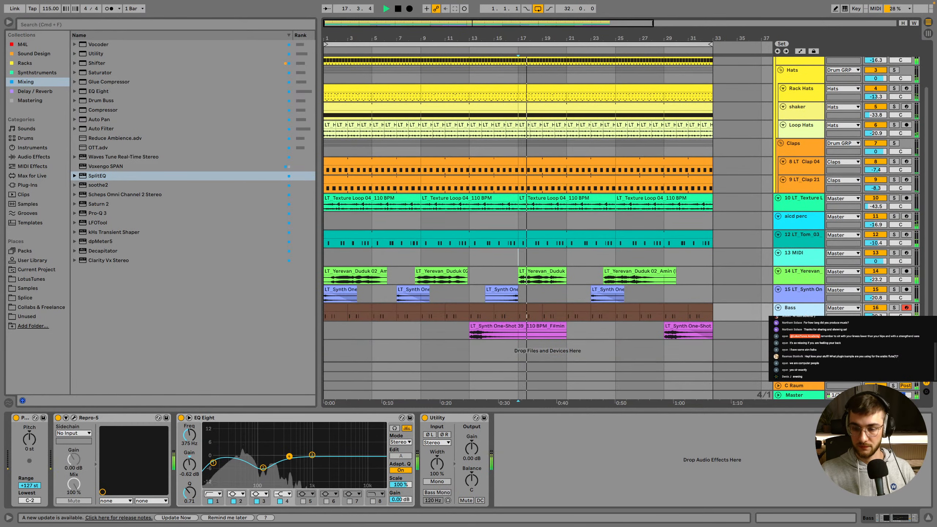
pyautogui.press('super+shift+t')
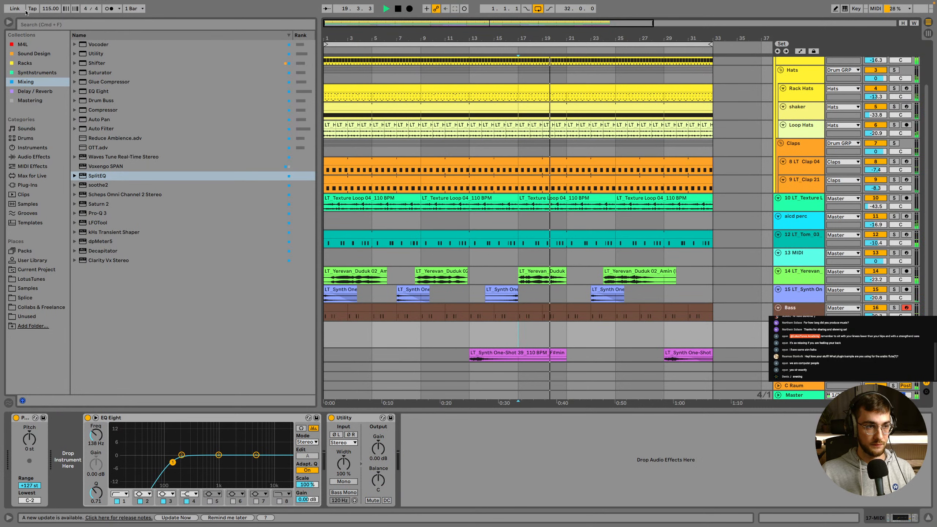
# Search the plug-ins for "repro" and load the VST3 version of u-he Repro-5 onto the new MIDI track
pyautogui.click(34, 24)
pyautogui.write('repro')
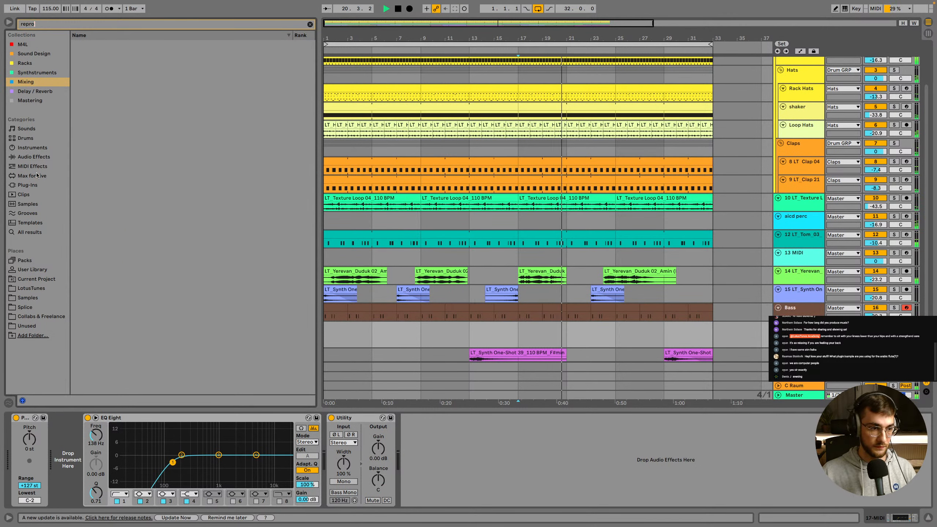
pyautogui.click(35, 184)
pyautogui.click(75, 63)
pyautogui.click(81, 73)
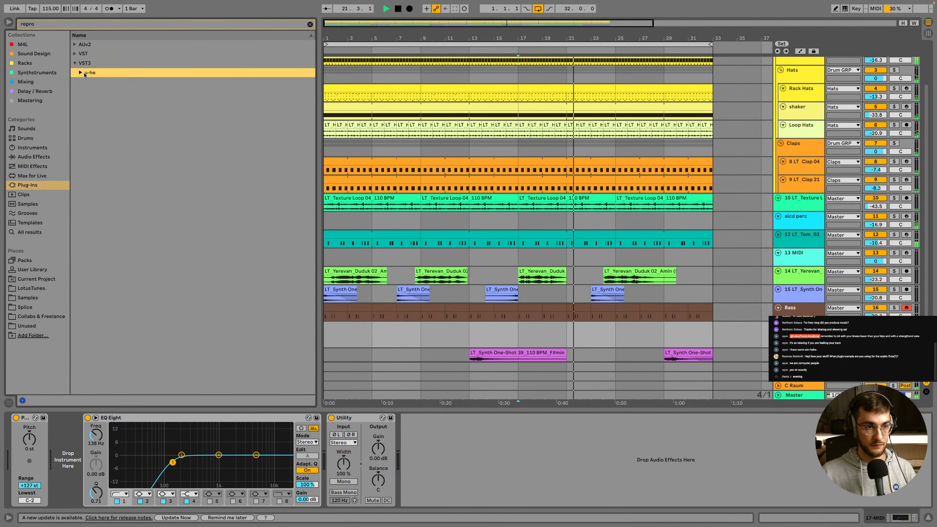
pyautogui.doubleClick(95, 91)
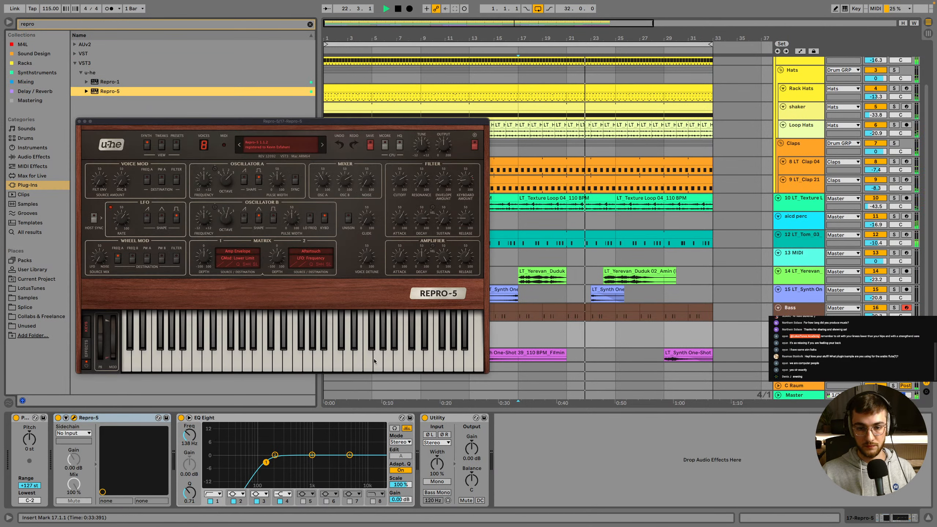
# Audition Repro-5, then set its track volume to -8.9 dB and its C Raum send to -18.0 dB
pyautogui.click(374, 359)
pyautogui.click(348, 358)
pyautogui.click(314, 358)
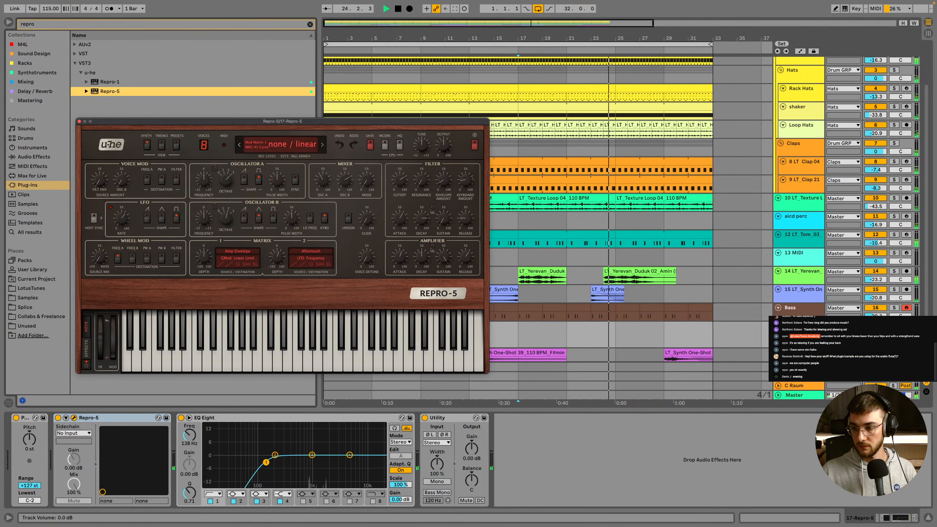
pyautogui.scroll(-2, 876, 335)
pyautogui.click(904, 317)
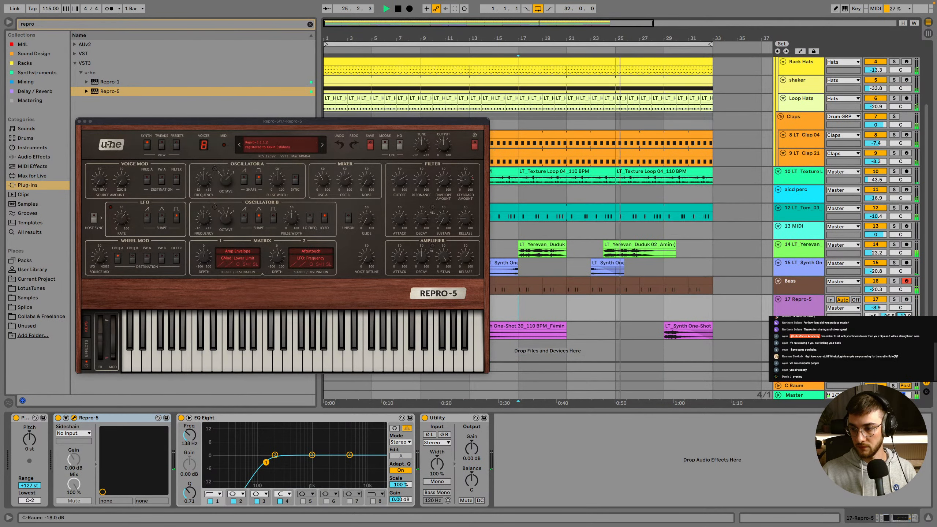
# Find the Minor scale preset in the Sound Design collection, add it before Repro-5 and change its base note
pyautogui.click(59, 25)
pyautogui.write('s')
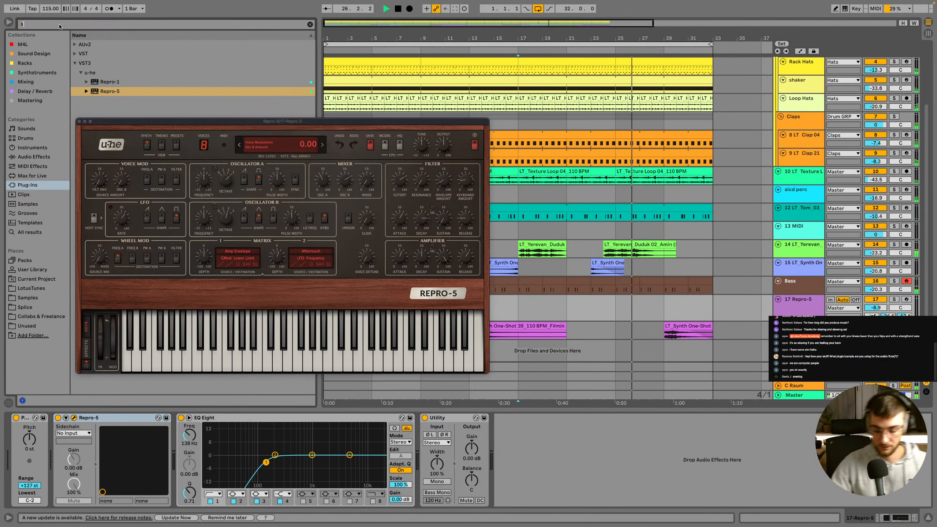
pyautogui.write('cale')
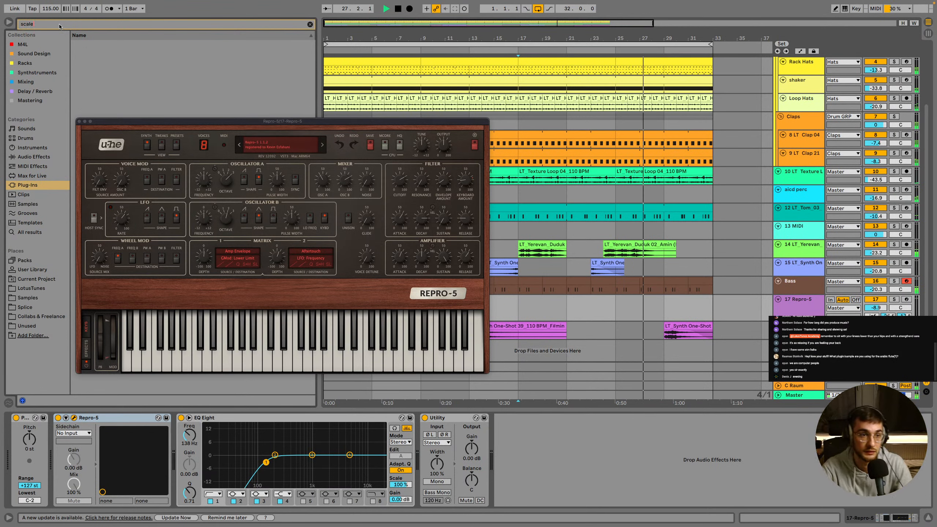
pyautogui.click(33, 84)
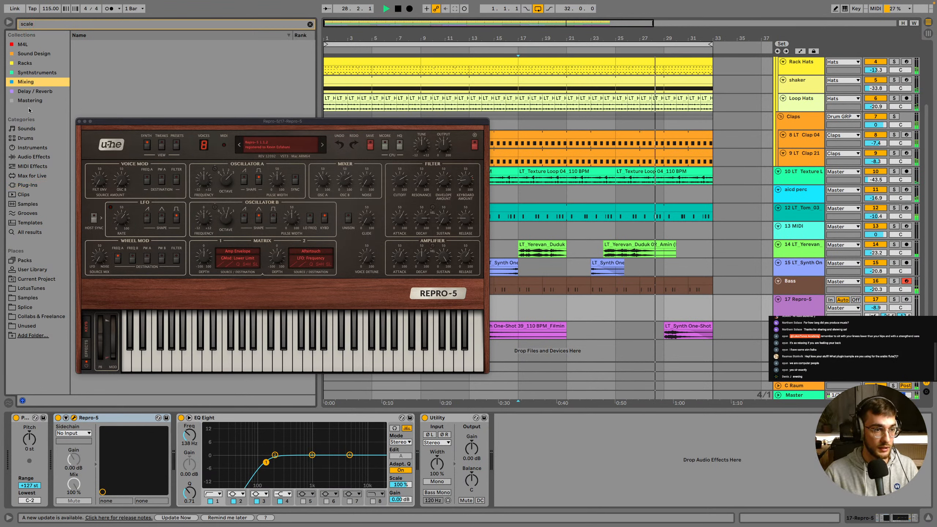
pyautogui.click(29, 101)
pyautogui.click(28, 91)
pyautogui.click(27, 82)
pyautogui.click(27, 73)
pyautogui.click(28, 63)
pyautogui.click(44, 53)
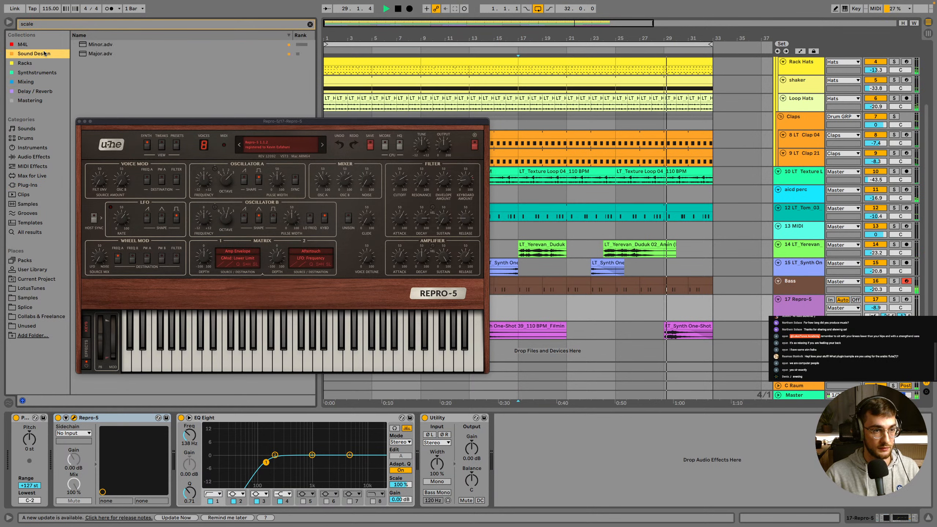
pyautogui.doubleClick(100, 44)
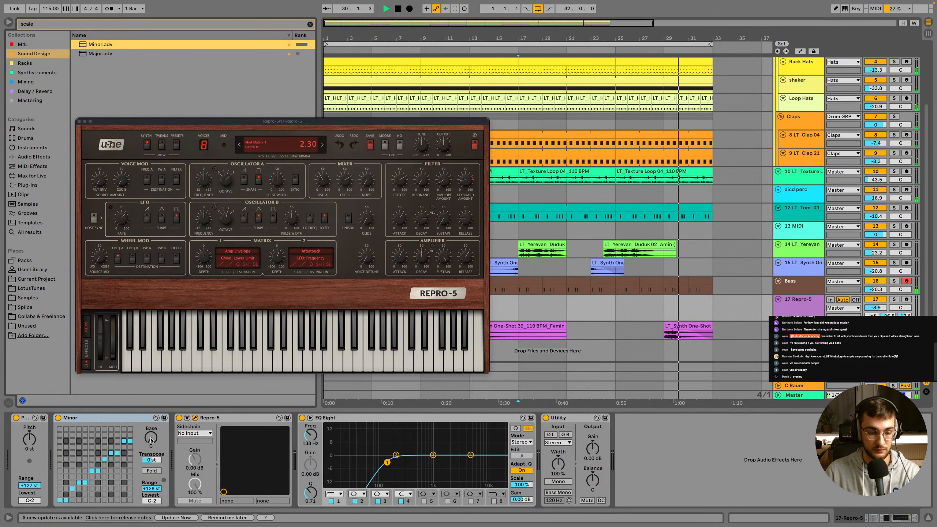
pyautogui.moveTo(151, 438); pyautogui.dragTo(151, 454)
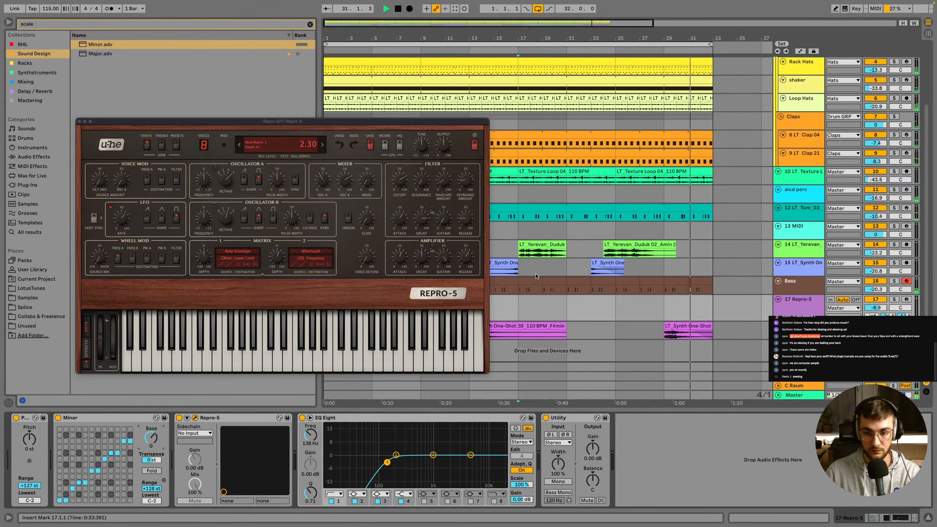
# Check the notes in a Bass clip and the last Yerevan Duduk clip to determine the track's key
pyautogui.click(553, 290)
pyautogui.doubleClick(649, 282)
pyautogui.click(490, 314)
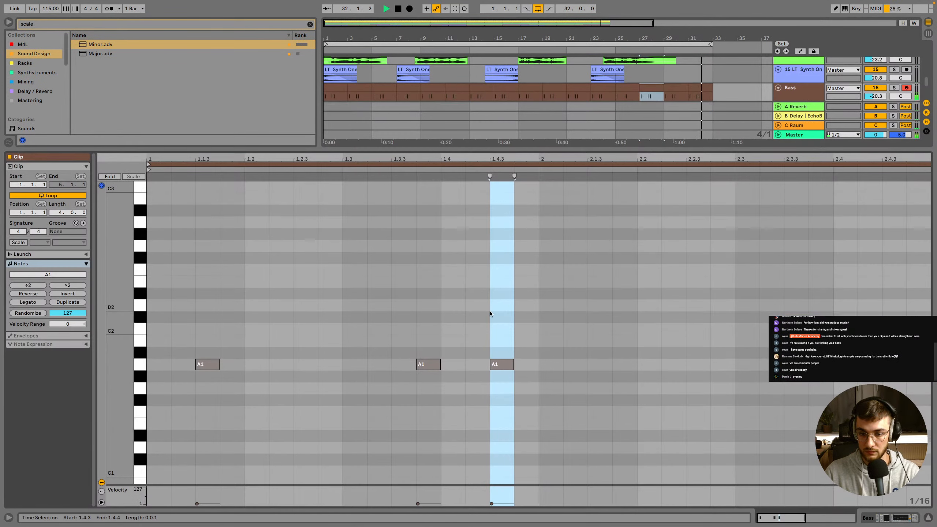
pyautogui.hotkey('shift', 'Tab')
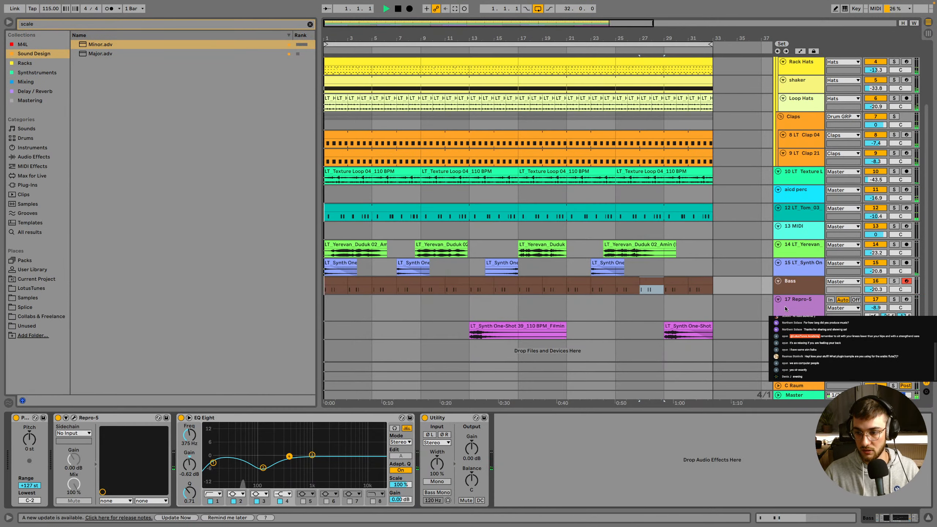
pyautogui.doubleClick(659, 246)
pyautogui.hotkey('shift', 'Tab')
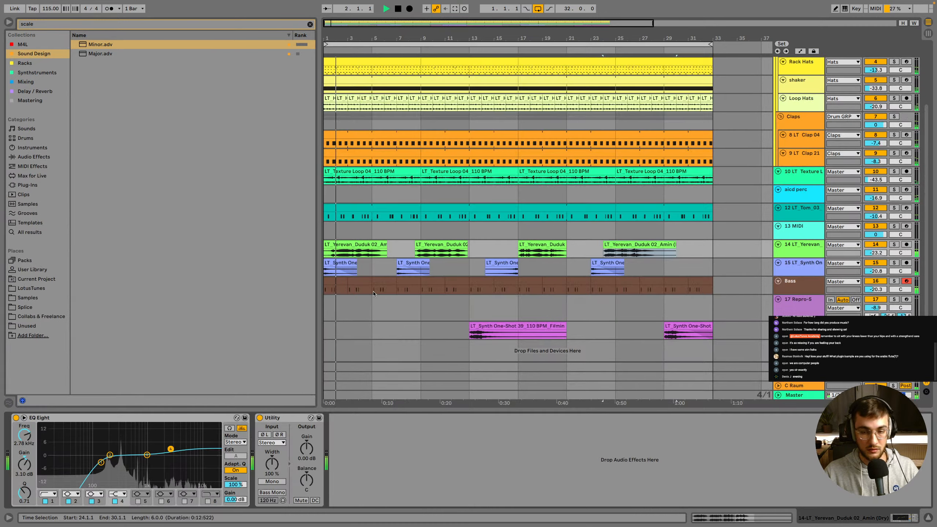
# Arm the Repro-5 track for recording and lower its volume to -11.7 dB
pyautogui.click(800, 300)
pyautogui.click(905, 301)
pyautogui.click(801, 307)
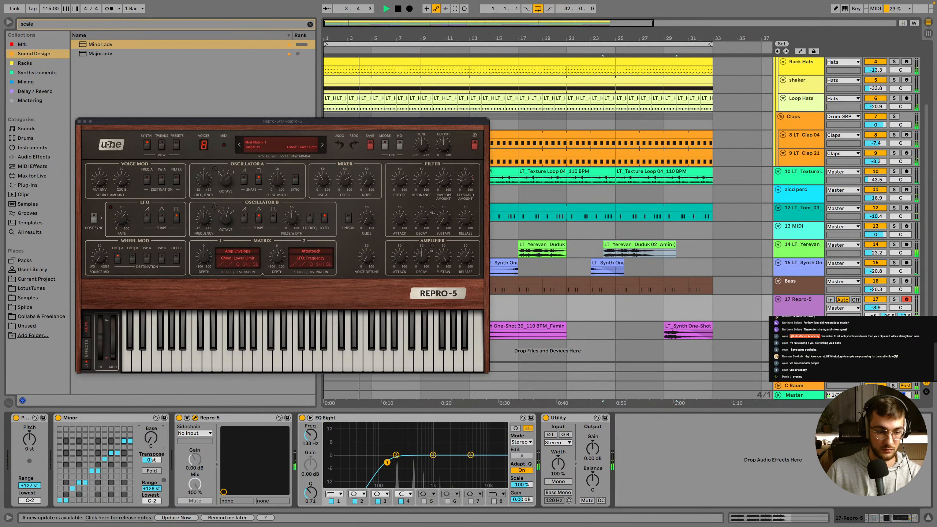
pyautogui.scroll(-3, 151, 438)
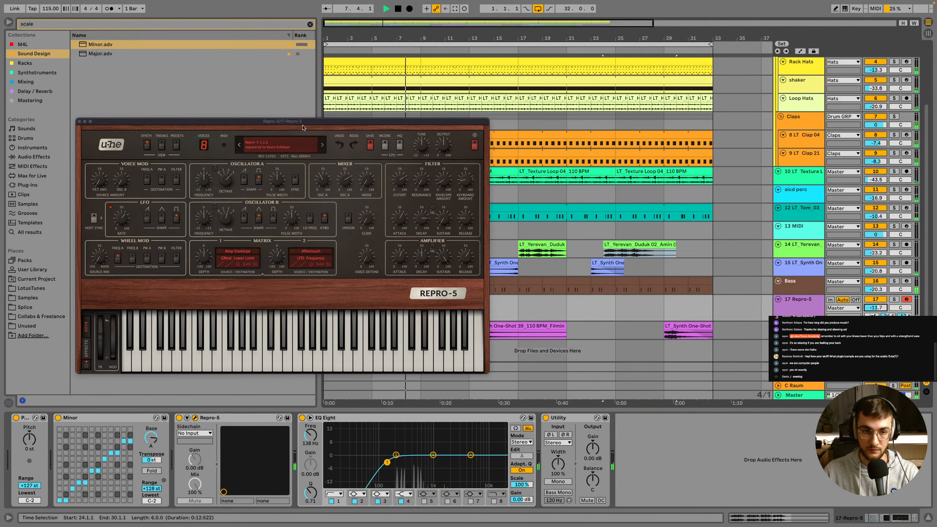
pyautogui.moveTo(302, 128); pyautogui.dragTo(444, 124)
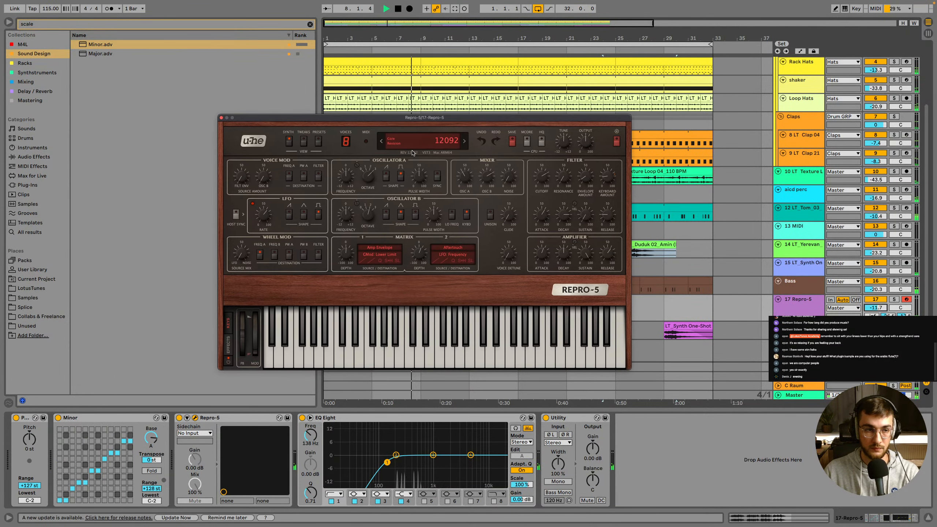
# Clear the browser search, record a three-chord MIDI take on the Repro-5 track, and close the synth window
pyautogui.click(308, 25)
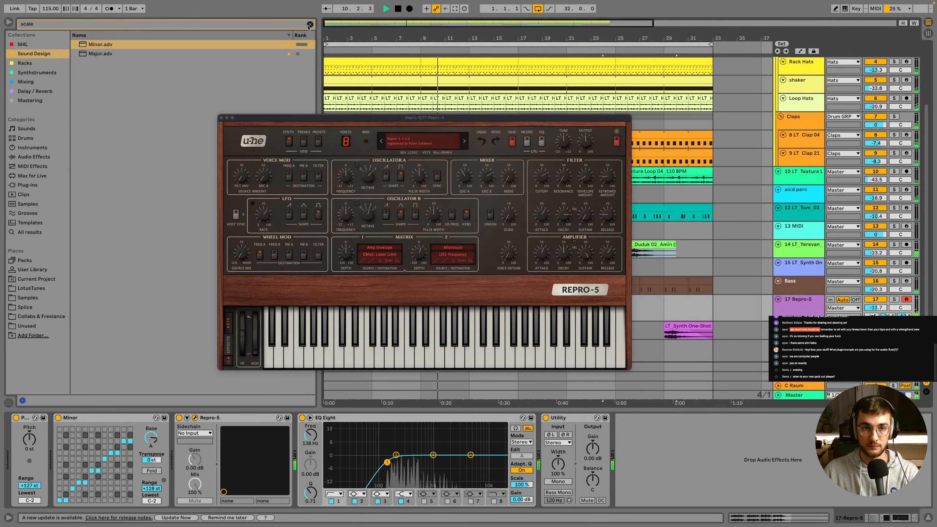
pyautogui.click(409, 8)
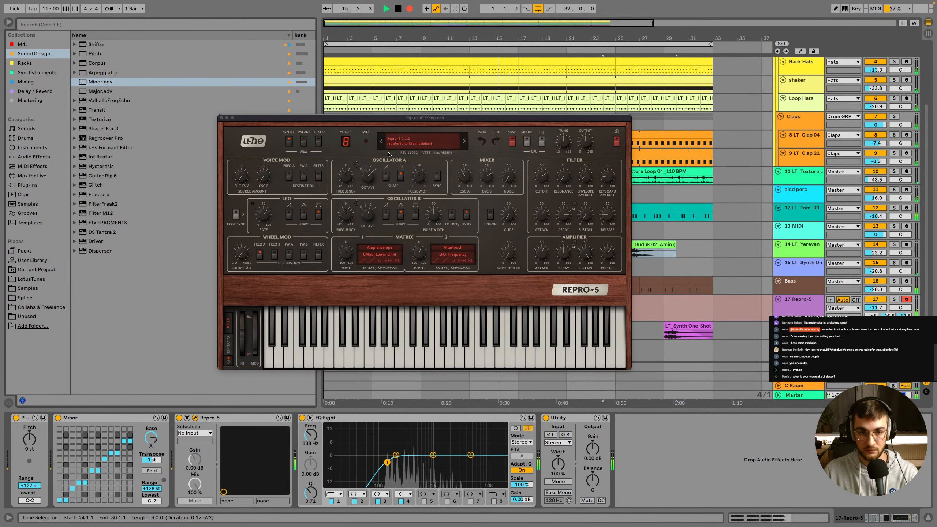
pyautogui.click(221, 118)
pyautogui.press('space')
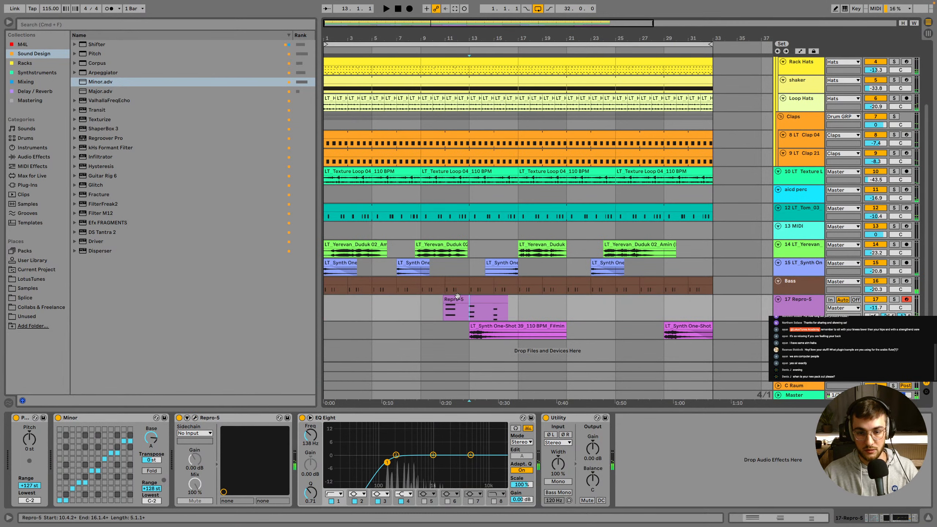
# Move the recorded Repro-5 clip to bar 1, open its MIDI notes and check the A1 and F1 notes of the first chord
pyautogui.moveTo(453, 300); pyautogui.dragTo(334, 300)
pyautogui.doubleClick(334, 299)
pyautogui.press('space')
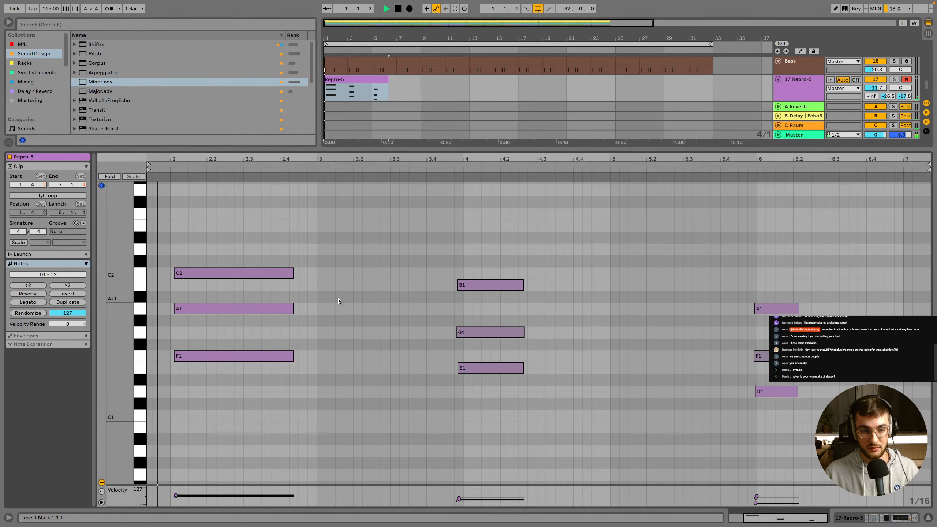
pyautogui.press('space')
pyautogui.click(200, 308)
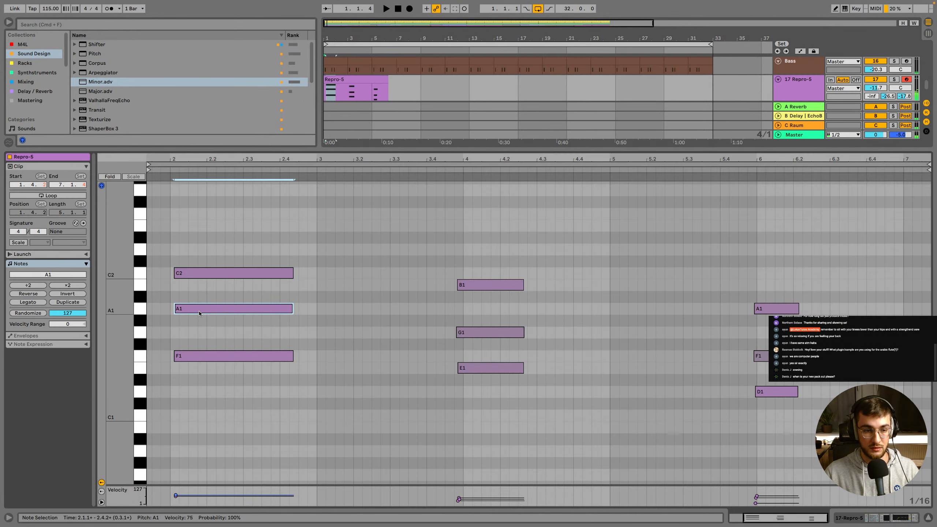
pyautogui.click(195, 358)
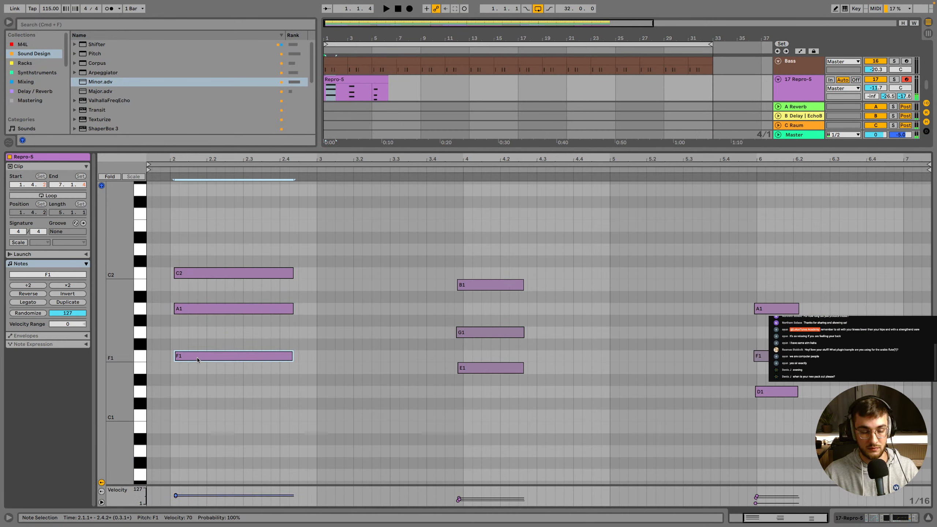
# Lower the first chord's F1 note to E1 and play the clip back
pyautogui.moveTo(197, 357); pyautogui.dragTo(203, 369)
pyautogui.press('space')
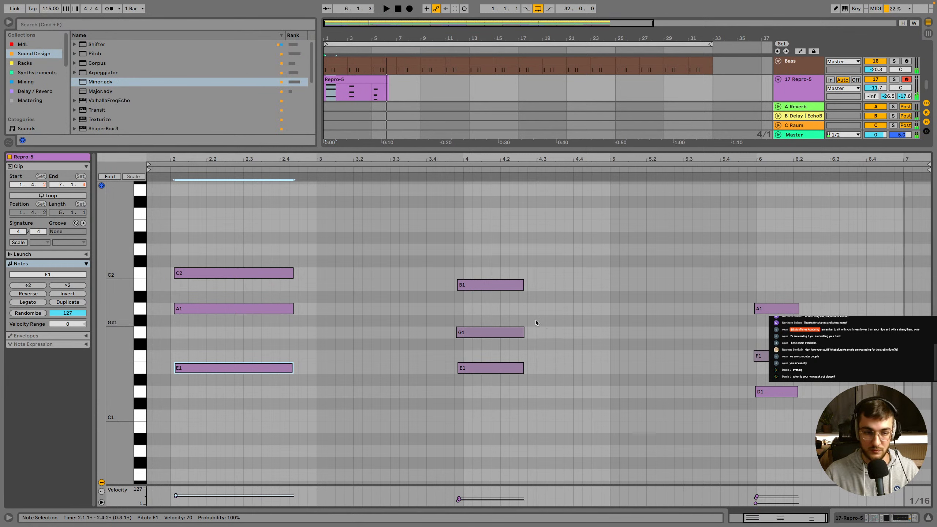
pyautogui.click(337, 206)
pyautogui.press('super+a')
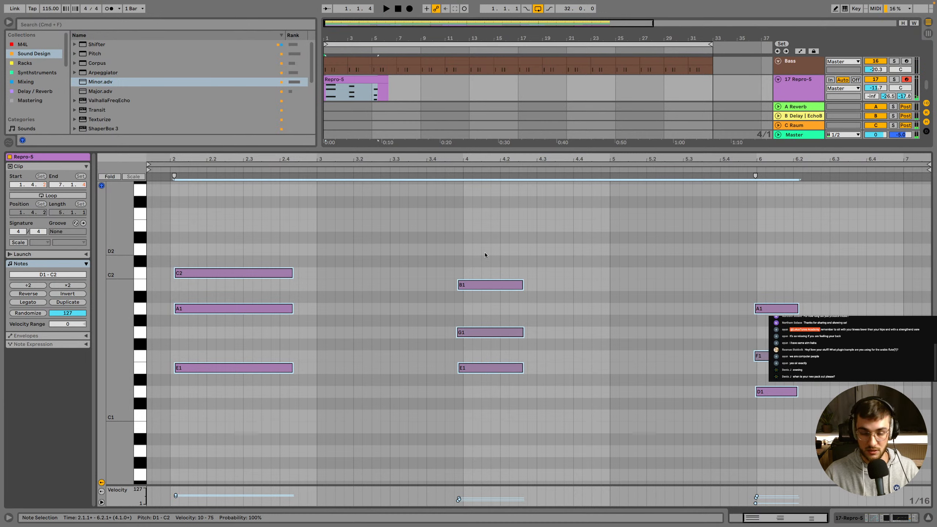
pyautogui.press('space')
# Copy the Repro-5 clip to bar 17 in the arrangement and listen to both clips in playback
pyautogui.hotkey('shift', 'Tab')
pyautogui.moveTo(380, 308); pyautogui.dragTo(534, 300)
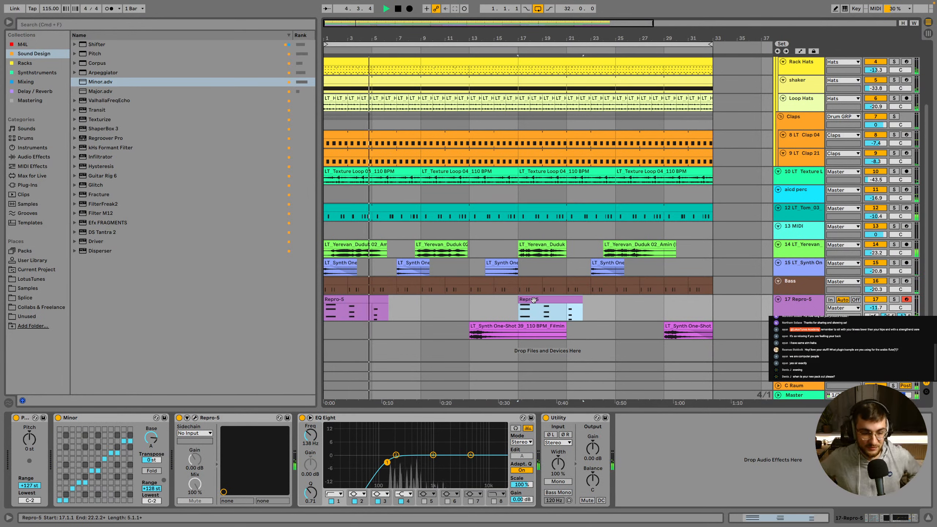
pyautogui.click(380, 310)
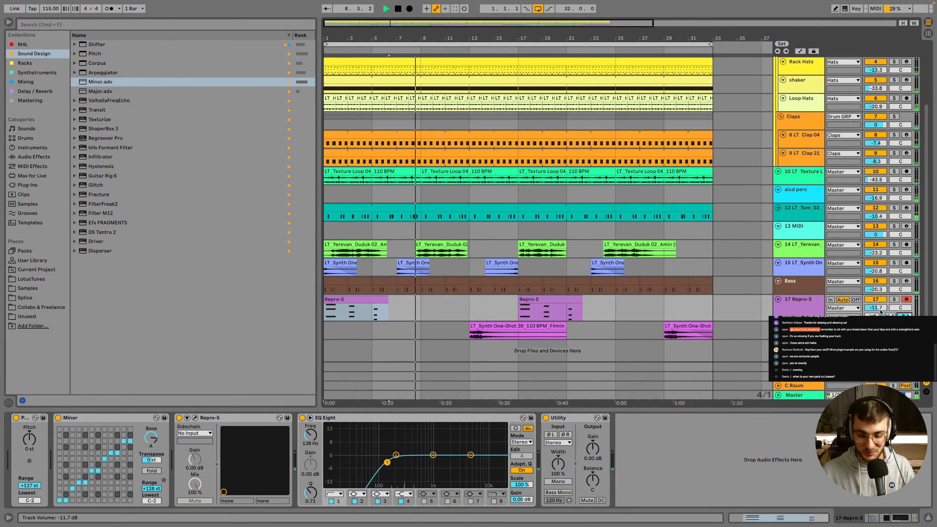
pyautogui.click(519, 307)
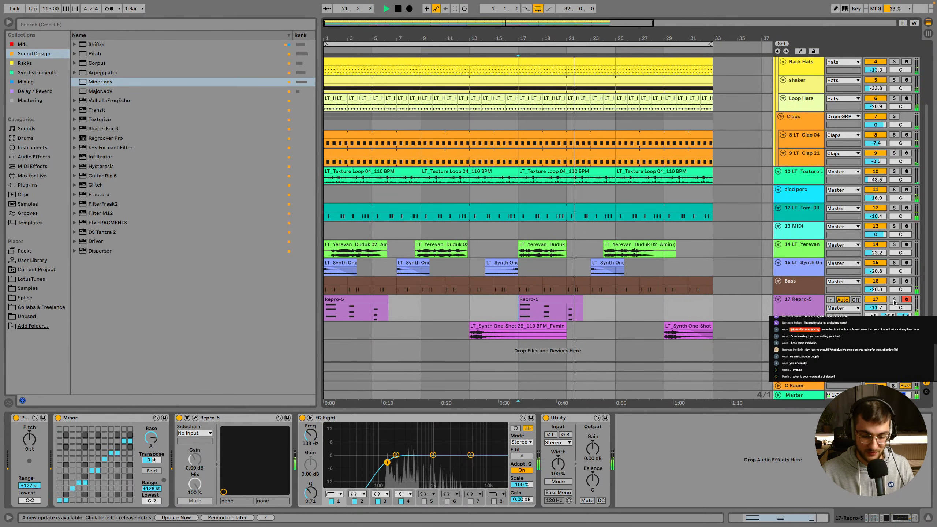
pyautogui.press('space')
# Add a C2 note from 6.1.1 to 6.2.1 above the last chord of the bar 17 Repro-5 clip and save the set
pyautogui.doubleClick(565, 298)
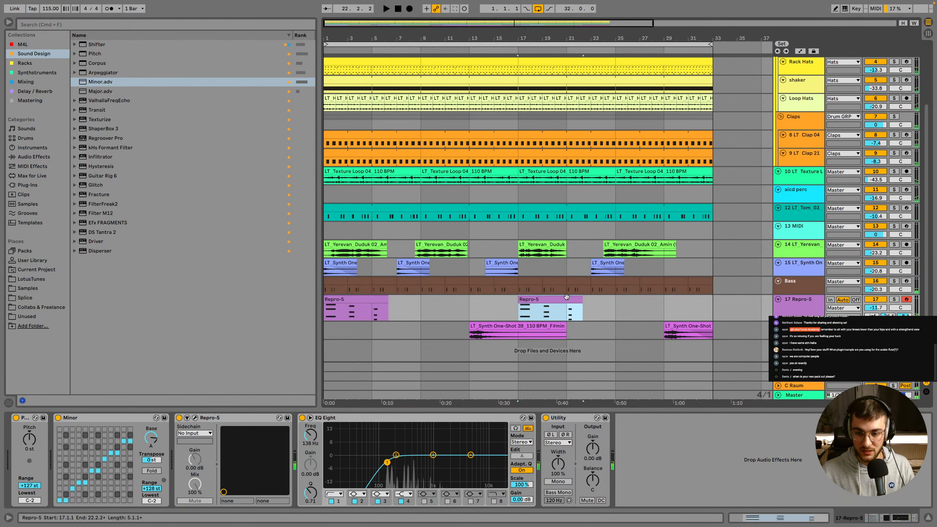
pyautogui.doubleClick(759, 269)
pyautogui.moveTo(762, 272); pyautogui.dragTo(791, 273)
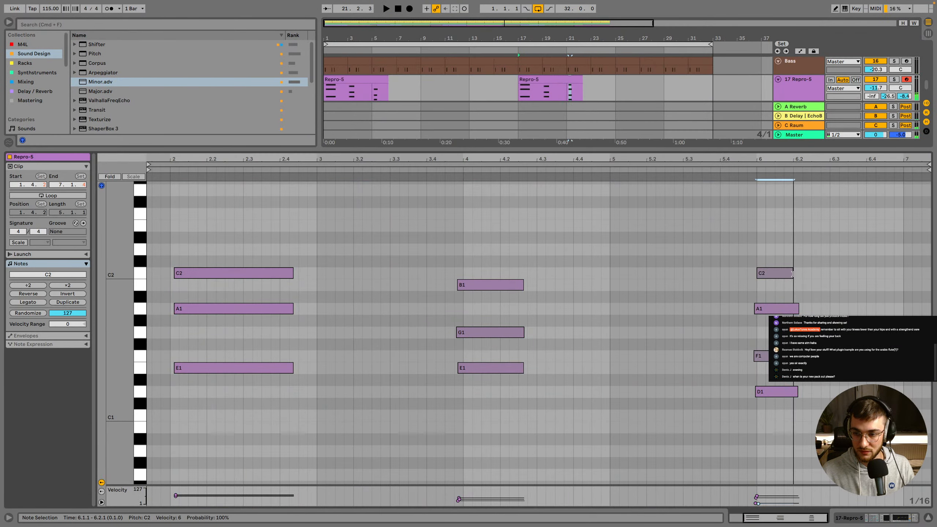
pyautogui.click(748, 260)
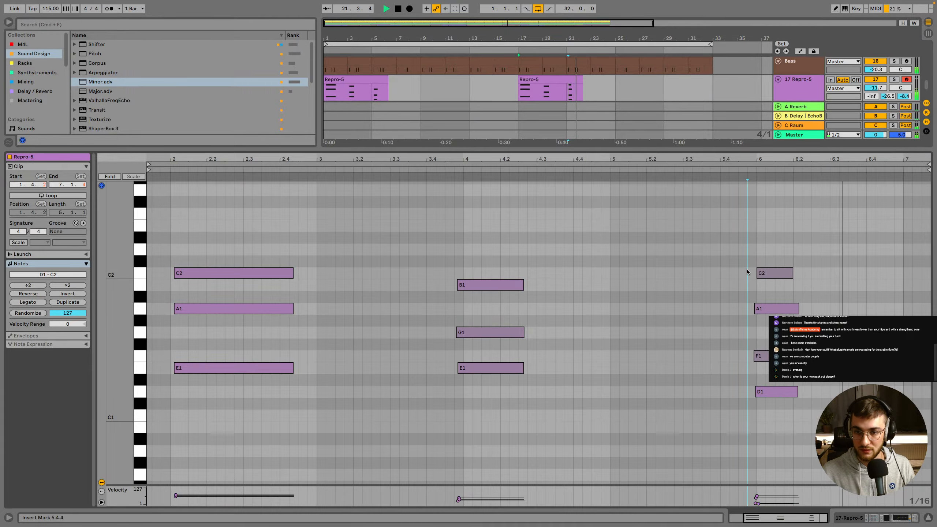
pyautogui.hotkey('ctrl', 'Left')
pyautogui.hotkey('ctrl', 'Right')
pyautogui.click(497, 242)
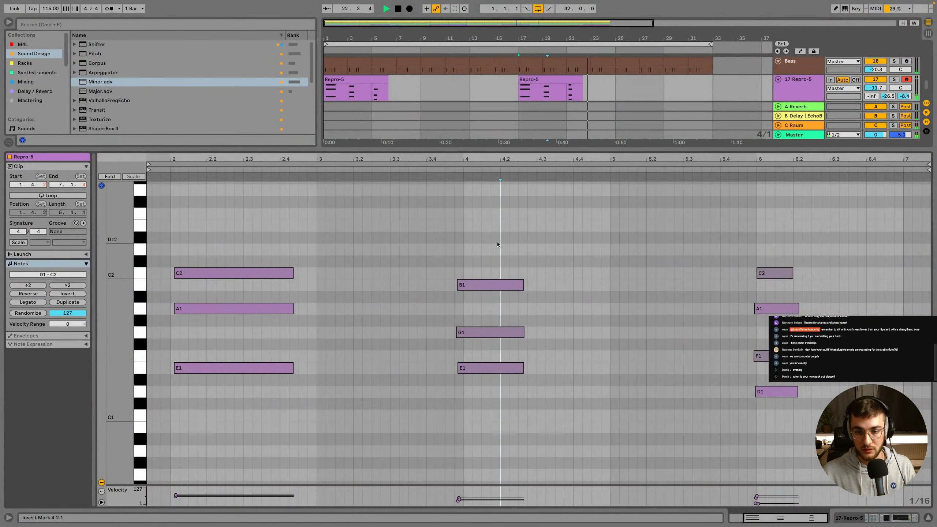
pyautogui.press('super+s')
pyautogui.hotkey('shift', 'Tab')
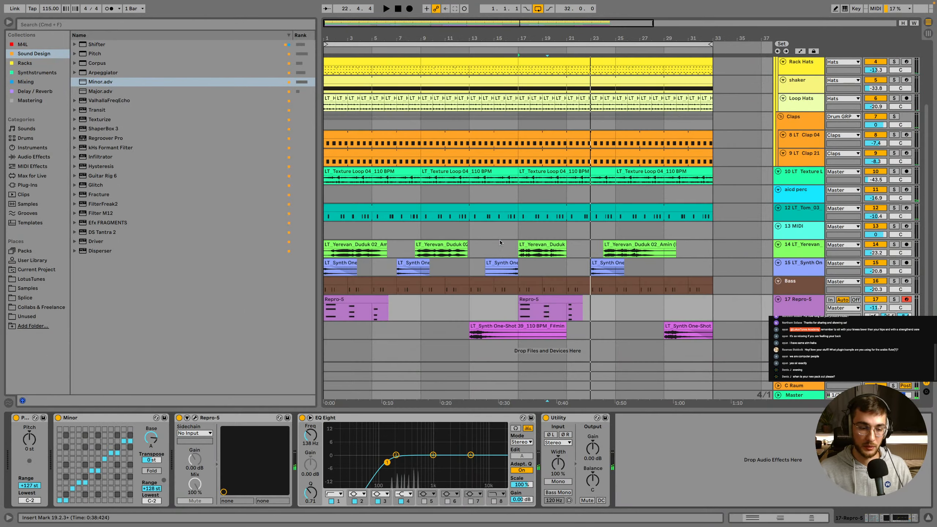
# Try to extend the first Repro-5 clip to bar 9, and undo the extension
pyautogui.click(347, 300)
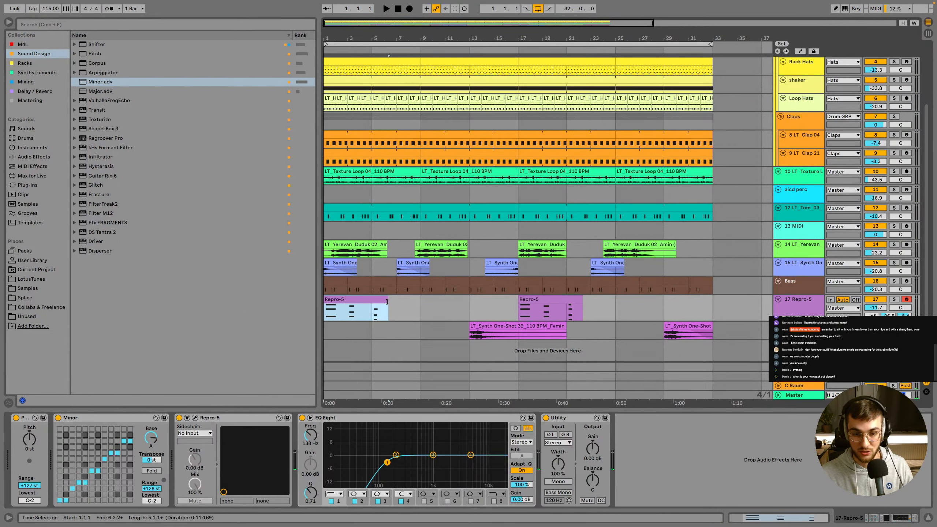
pyautogui.moveTo(387, 302); pyautogui.dragTo(420, 304)
pyautogui.press('super+z')
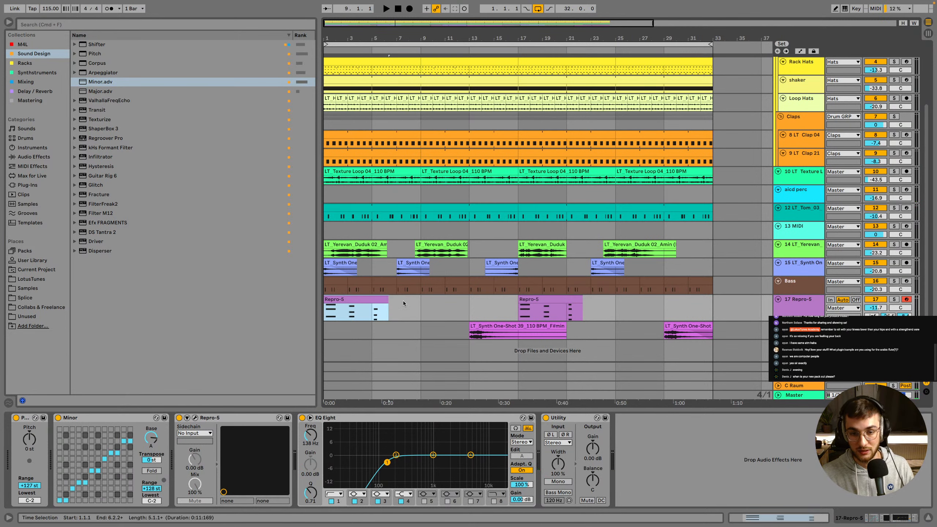
# Enlarge the height of track 14 with the Duduk clips and look through its first three clips
pyautogui.click(343, 244)
pyautogui.click(894, 245)
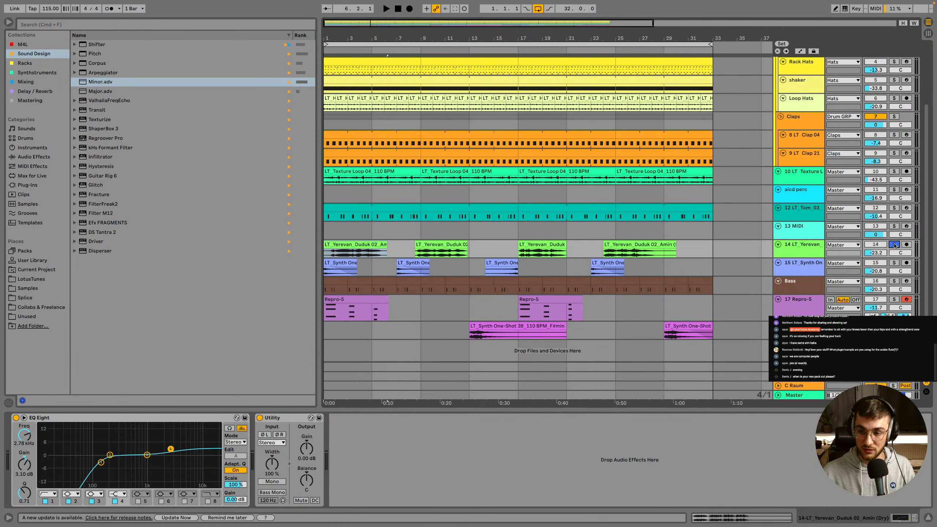
pyautogui.click(894, 246)
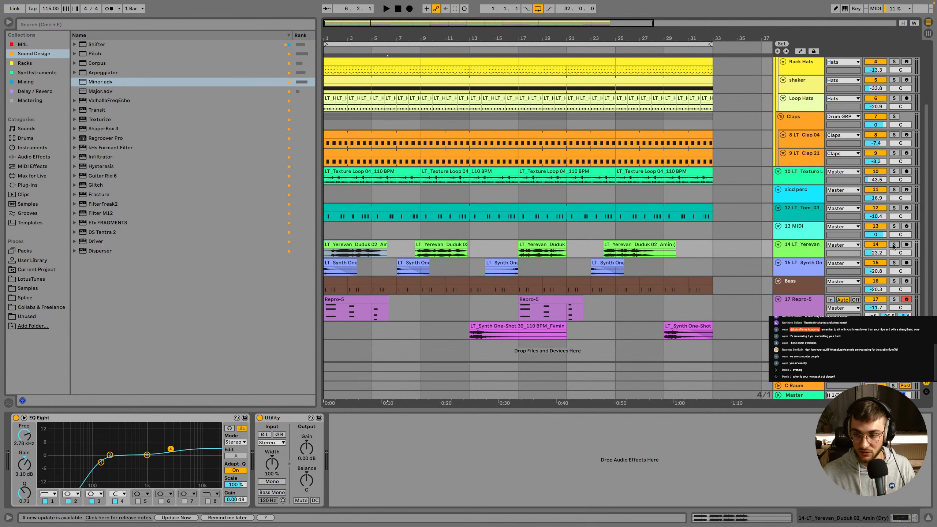
pyautogui.moveTo(802, 258); pyautogui.dragTo(802, 275)
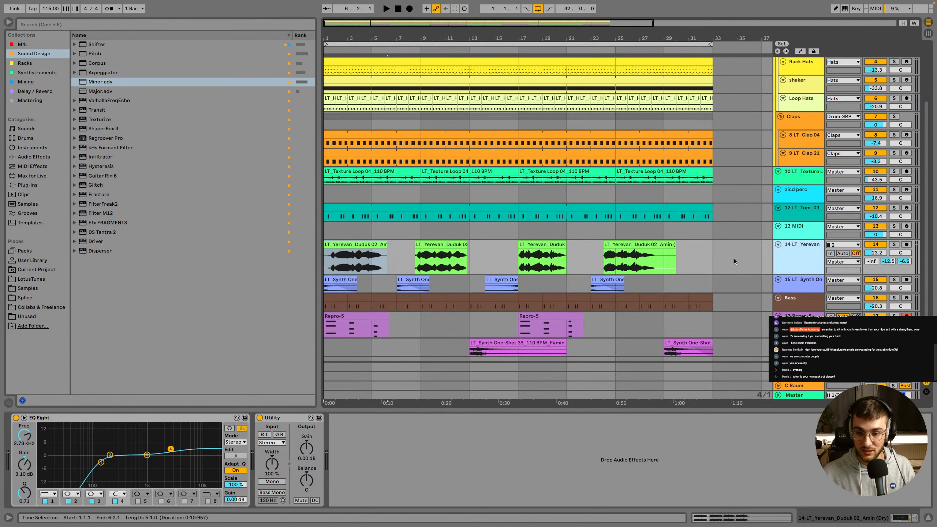
pyautogui.click(368, 245)
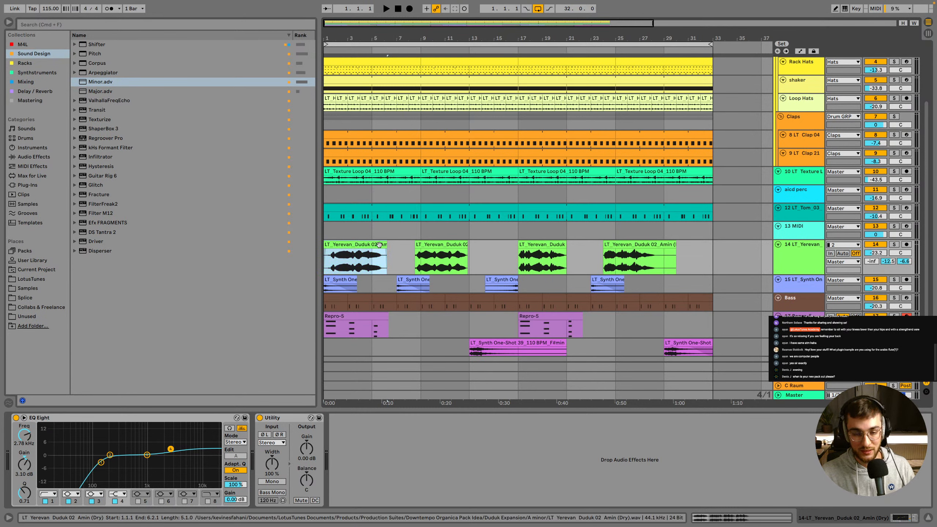
pyautogui.click(441, 255)
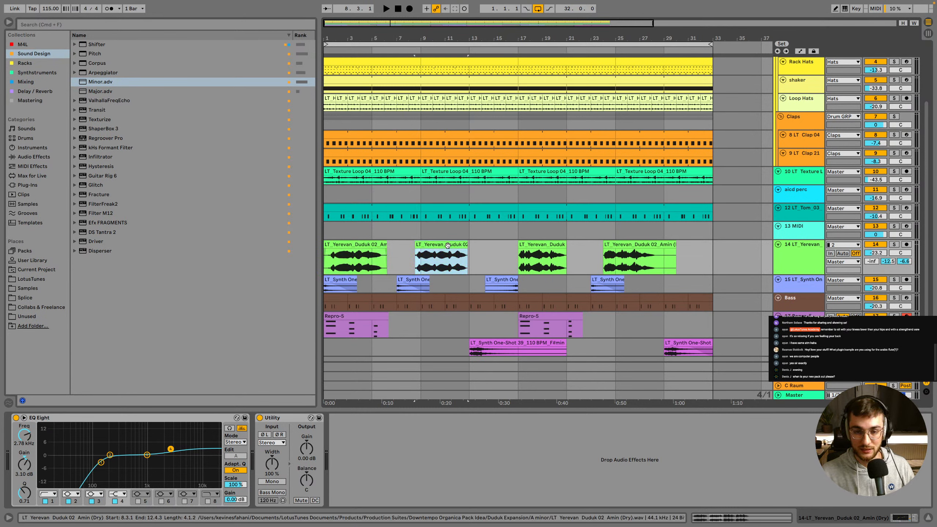
pyautogui.click(531, 244)
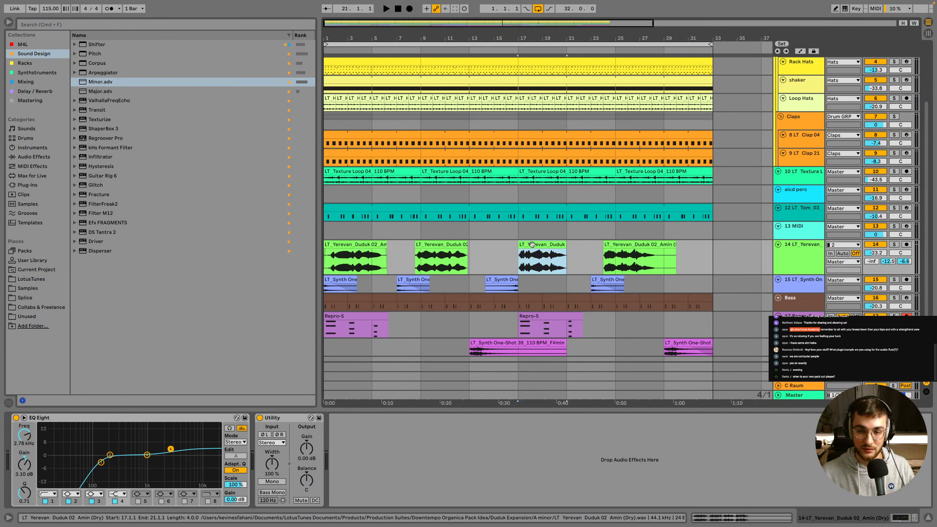
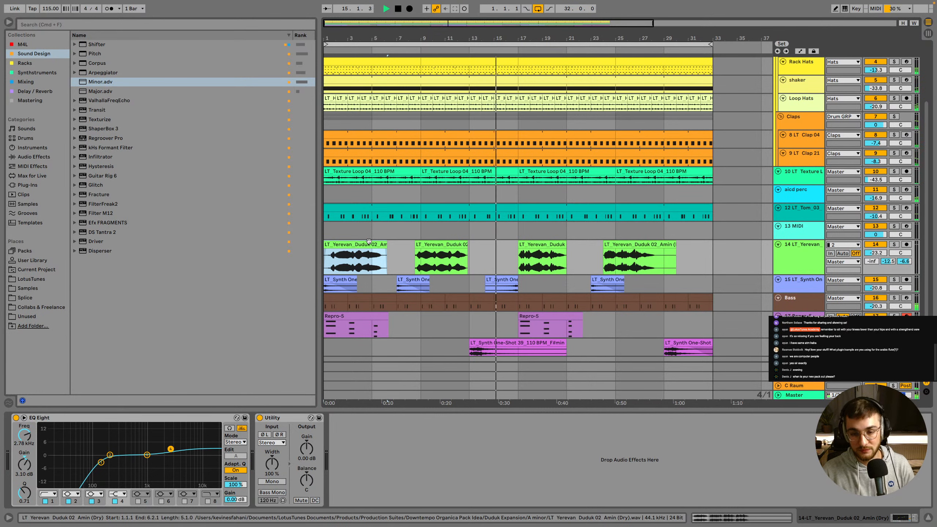
# Search the browser for "m12" and add the Filter M12 effect to the Repro-5 track
pyautogui.scroll(-1, 550, 306)
pyautogui.click(552, 299)
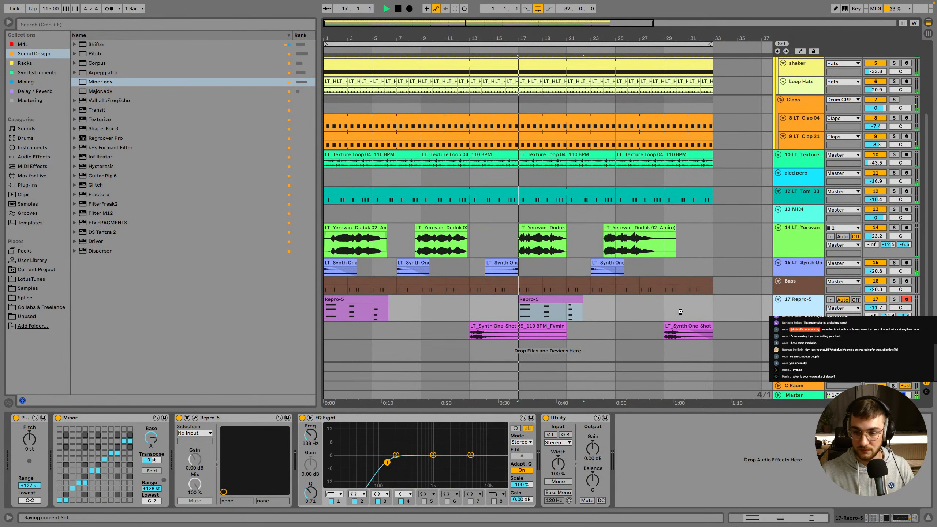
pyautogui.click(62, 26)
pyautogui.write('m12')
pyautogui.press('Down')
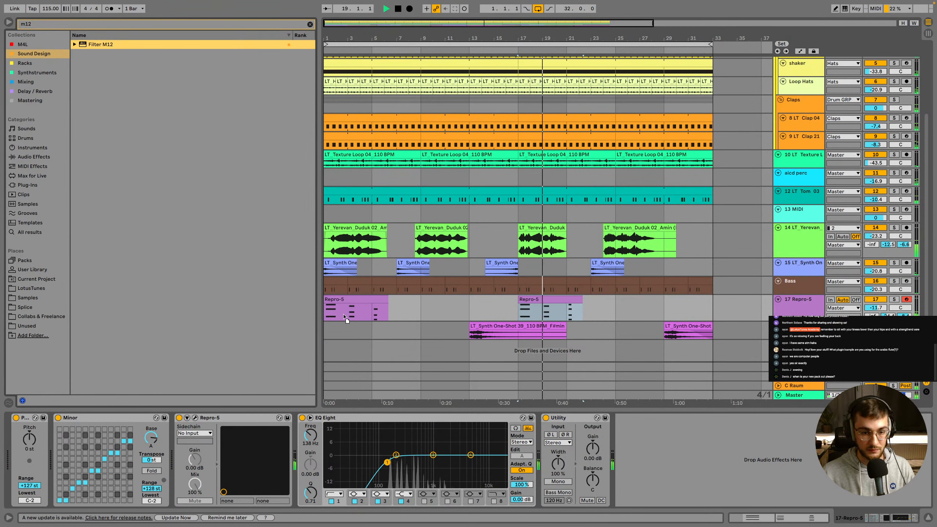
pyautogui.press('Return')
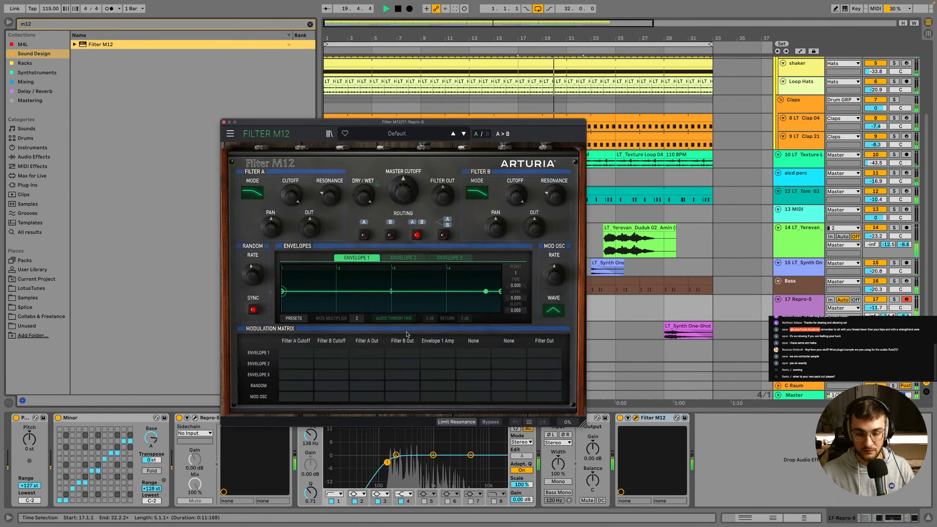
# Raise the low-cut frequency of the Repro-5 track's EQ Eight to 408 Hz
pyautogui.moveTo(442, 122); pyautogui.dragTo(256, 95)
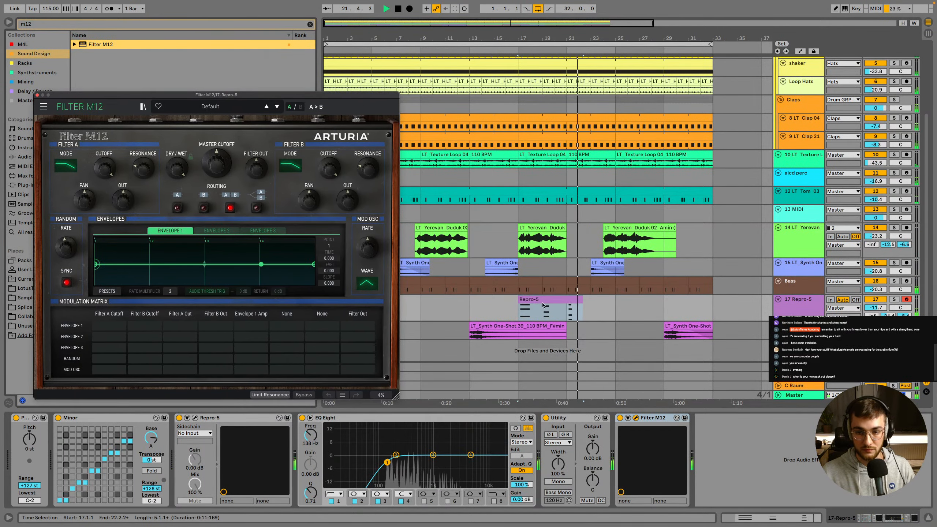
pyautogui.moveTo(387, 461); pyautogui.dragTo(412, 463)
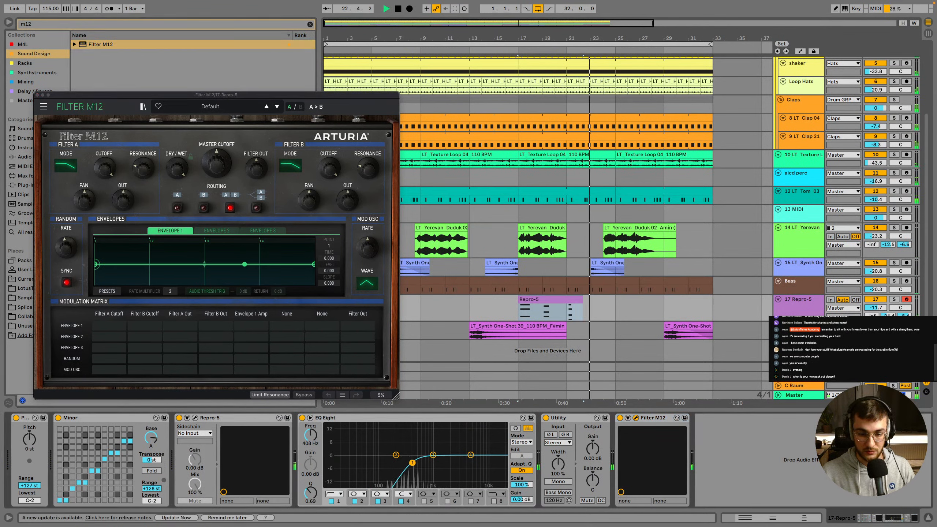
# Audition the Audio Zapper preset in Filter M12 and browse the Modulation presets
pyautogui.click(209, 107)
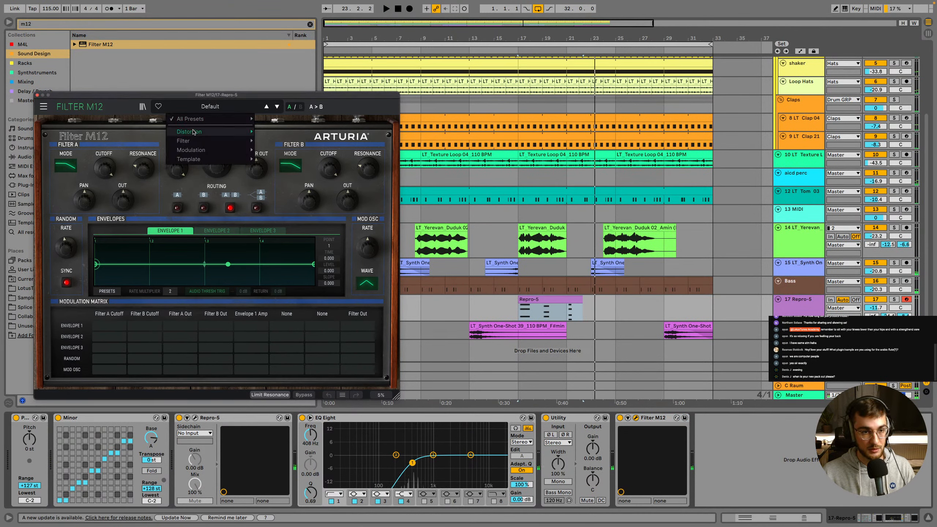
pyautogui.moveTo(194, 144)
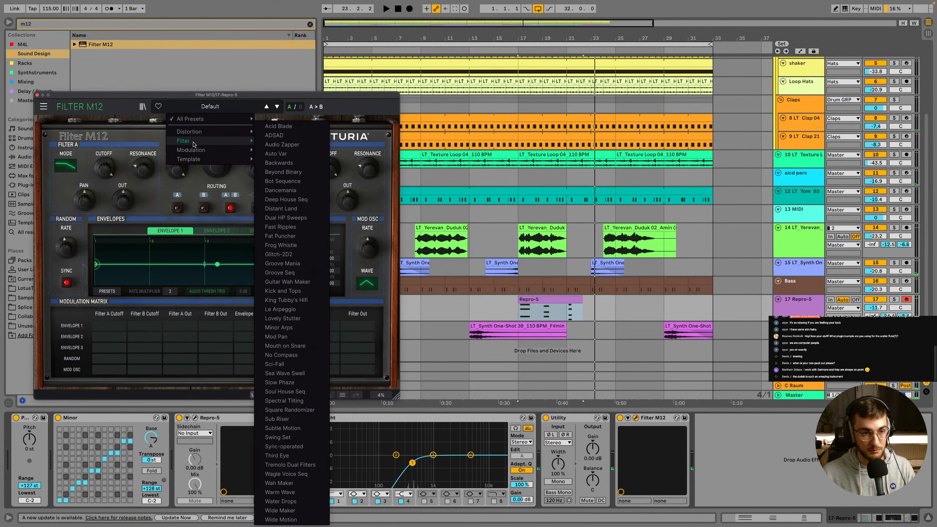
pyautogui.click(282, 145)
pyautogui.click(208, 106)
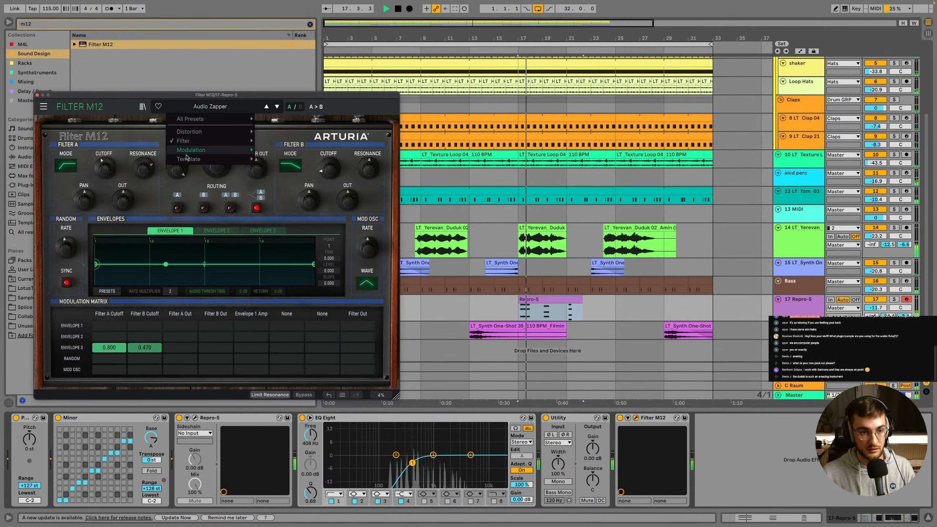
pyautogui.moveTo(199, 150)
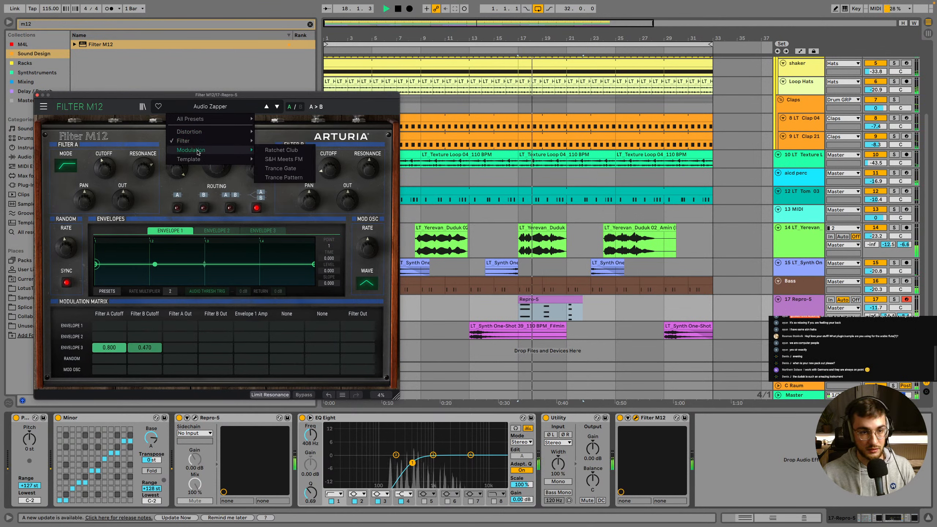
pyautogui.click(368, 206)
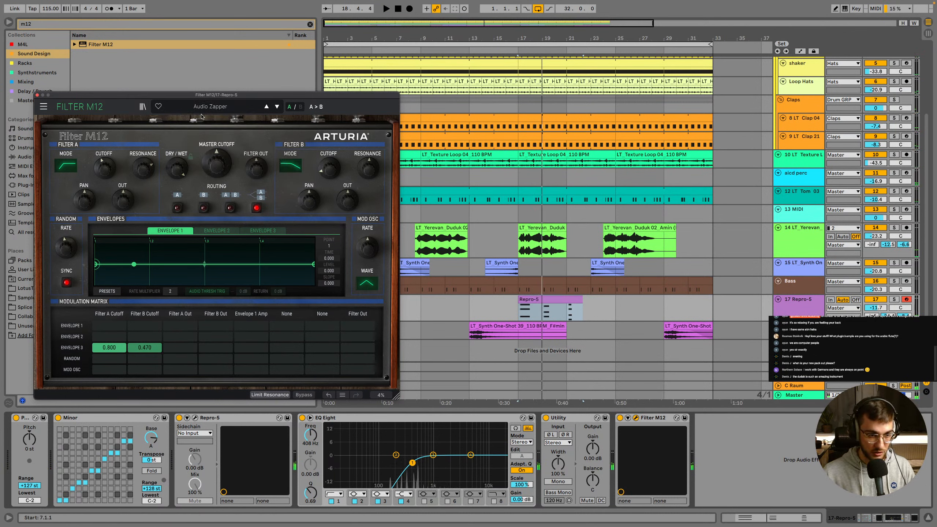
# Load the Groove Mania preset in Filter M12, play it back and reduce its Dry/Wet amount
pyautogui.click(214, 113)
pyautogui.moveTo(189, 124)
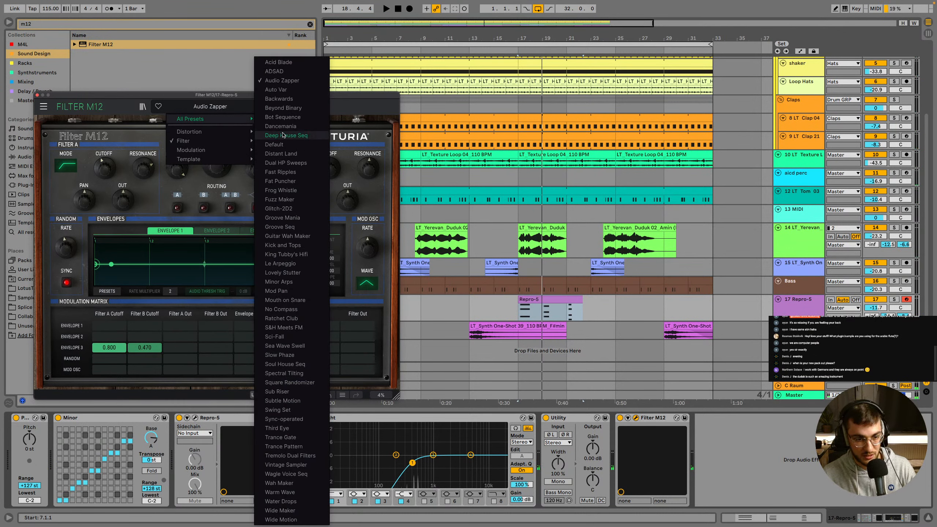
pyautogui.click(285, 218)
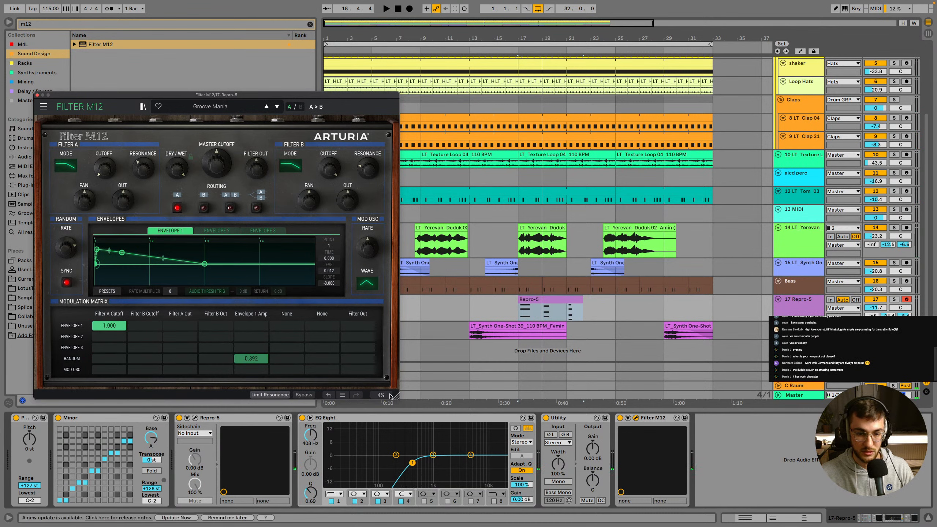
pyautogui.press('space')
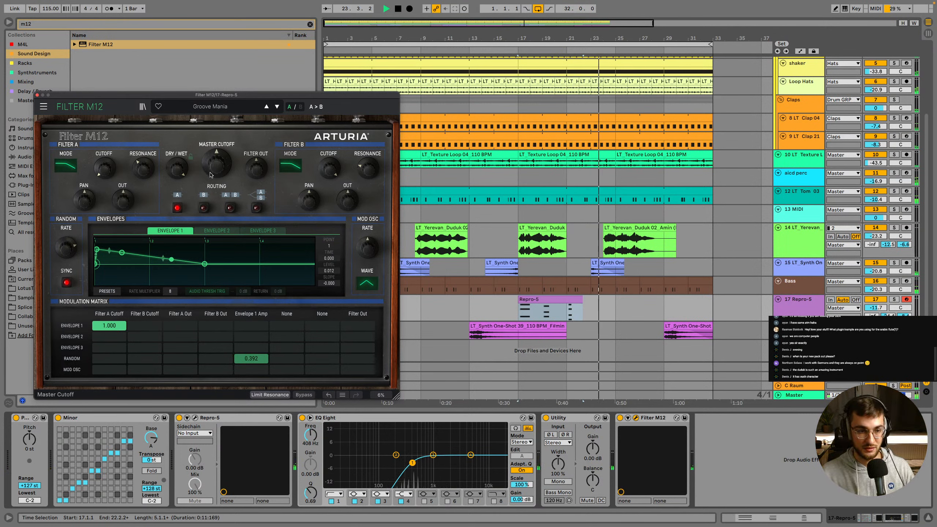
pyautogui.moveTo(177, 169); pyautogui.dragTo(177, 184)
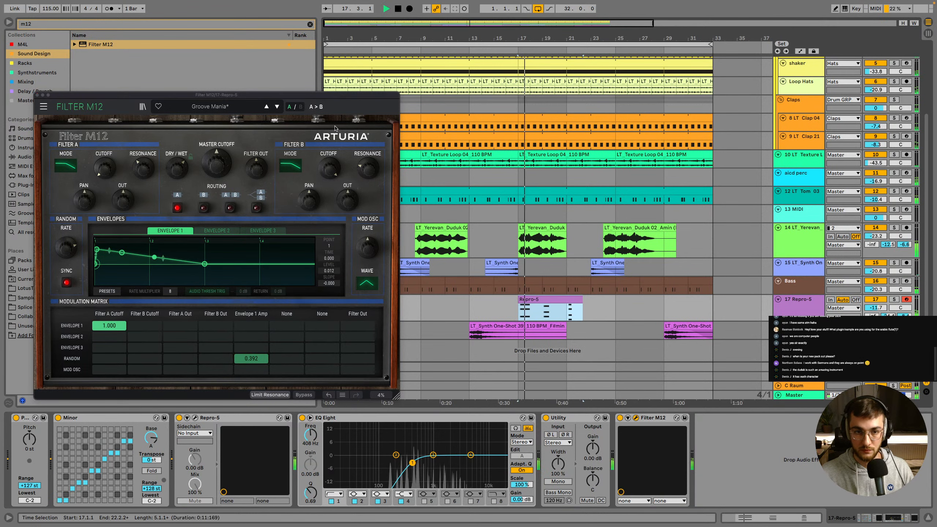
# Copy the bar 17 Repro-5 clip to bar 9 and duplicate bars 1 to 17 of the track over bars 17 to 33
pyautogui.moveTo(307, 95); pyautogui.dragTo(210, 126)
pyautogui.moveTo(545, 306); pyautogui.dragTo(447, 306)
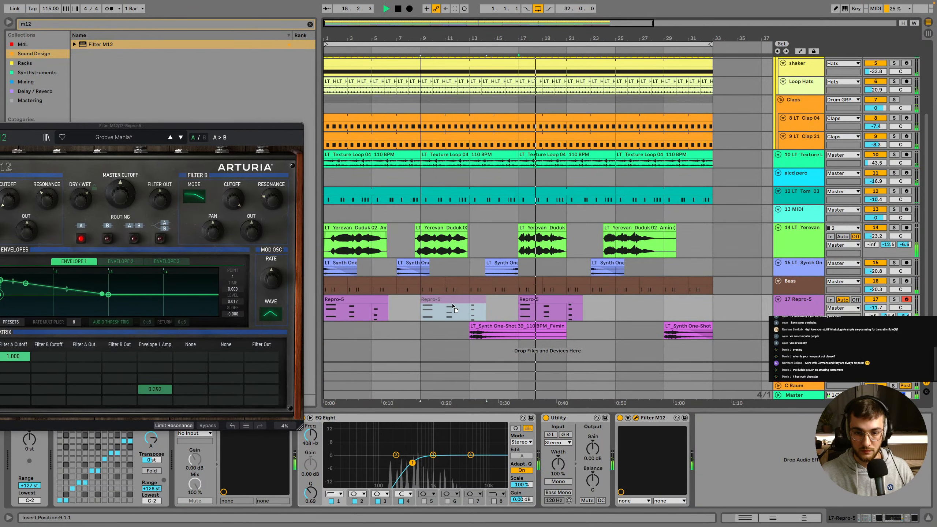
pyautogui.moveTo(518, 309); pyautogui.dragTo(327, 308)
pyautogui.press('super+d')
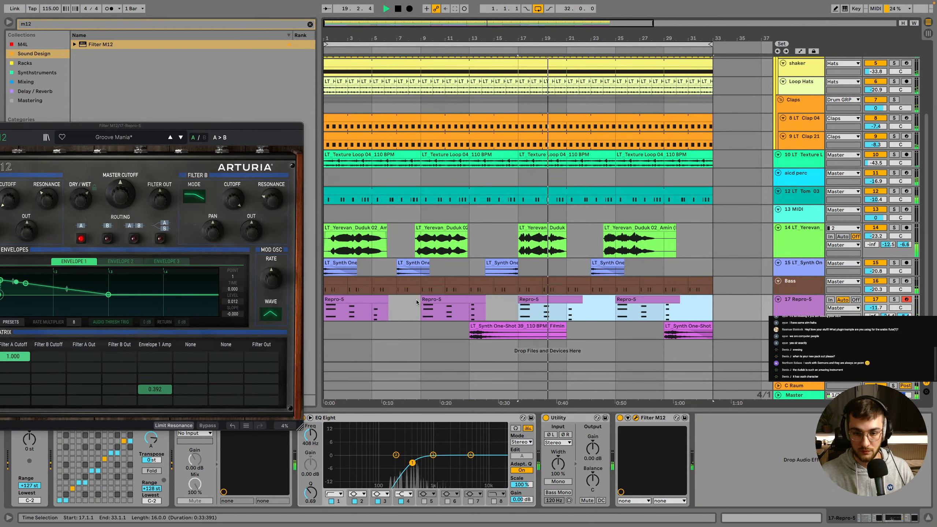
# Raise the Repro-5 track's volume to -10.1 dB and audition its bar 17 clip in solo and in the mix
pyautogui.click(542, 299)
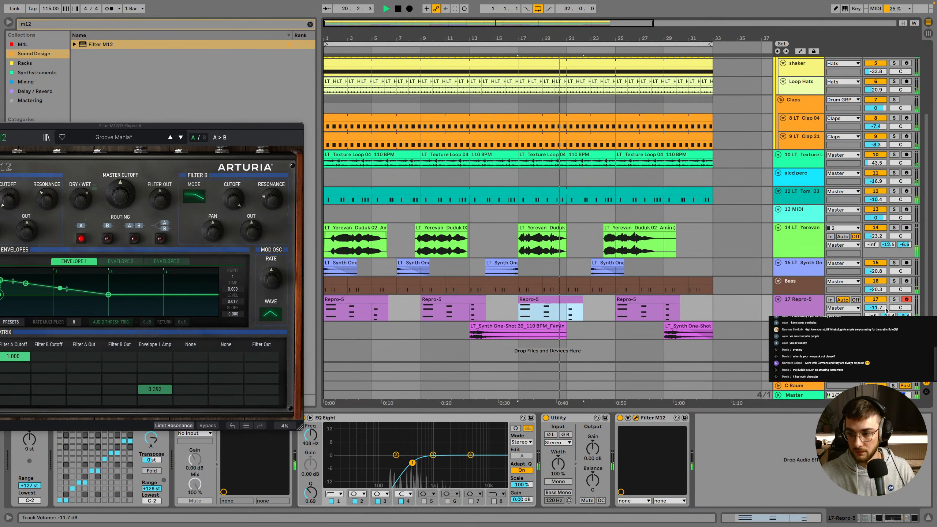
pyautogui.moveTo(876, 308); pyautogui.dragTo(875, 305)
pyautogui.click(894, 299)
pyautogui.moveTo(187, 126); pyautogui.dragTo(392, 80)
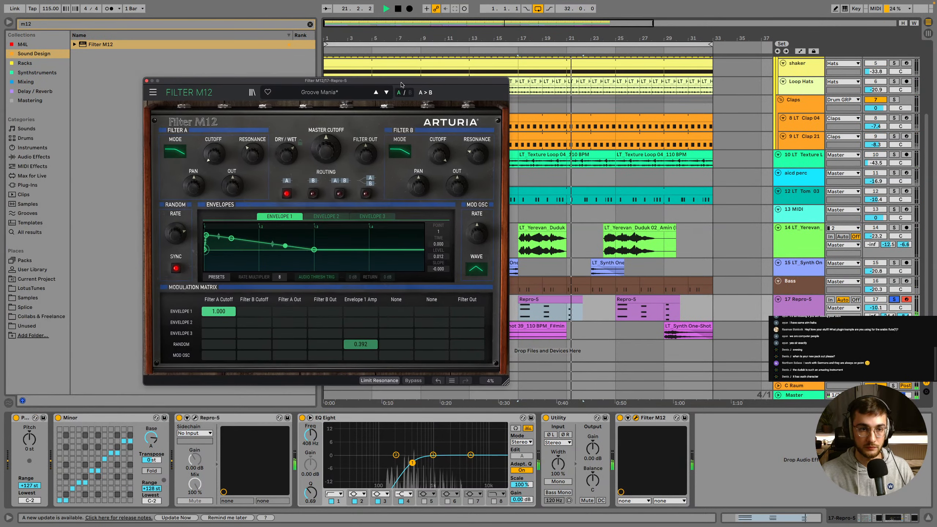
pyautogui.press('space')
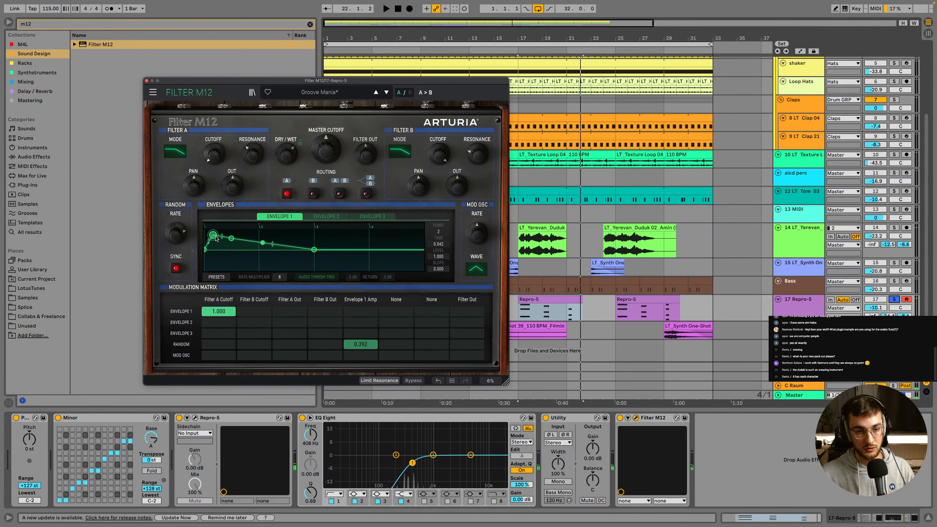
pyautogui.press('space')
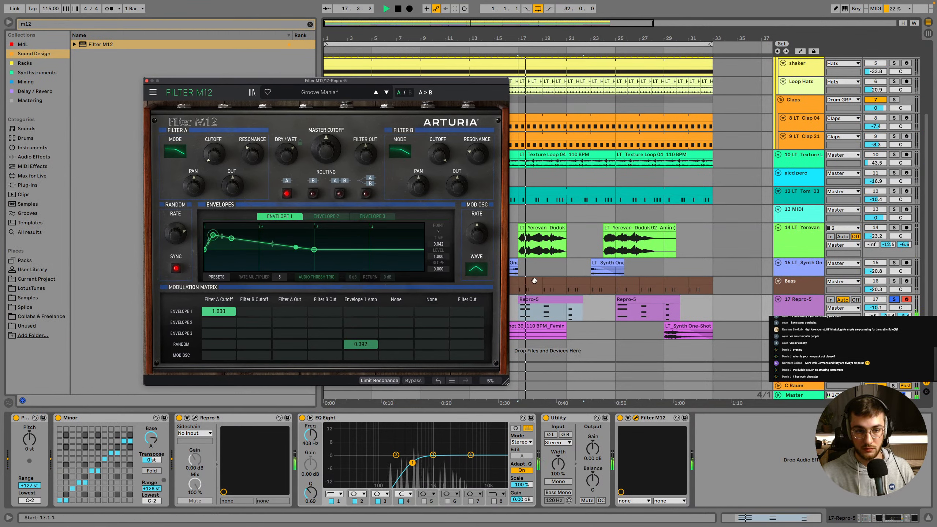
pyautogui.click(894, 299)
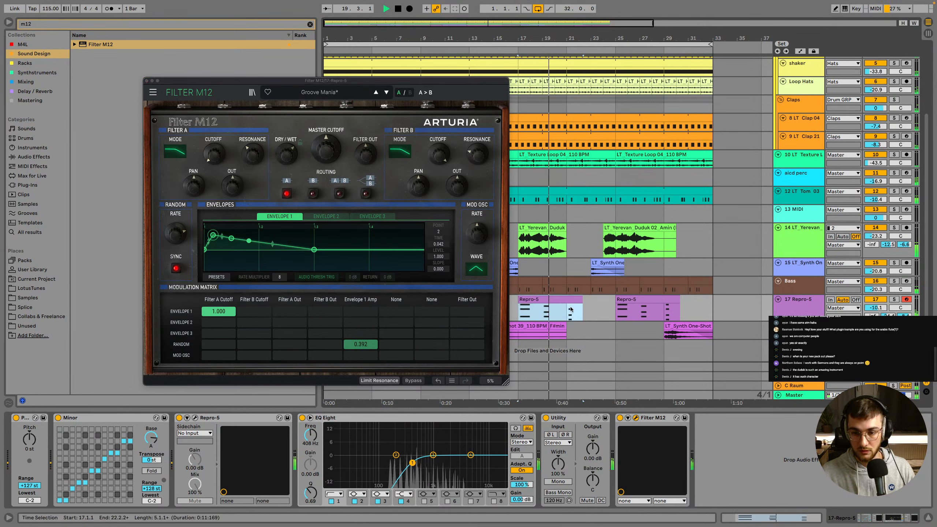
# Close the Filter M12 window and set the high band of the Repro-5 track's EQ Eight to 625 Hz with 2.85 dB gain
pyautogui.click(589, 309)
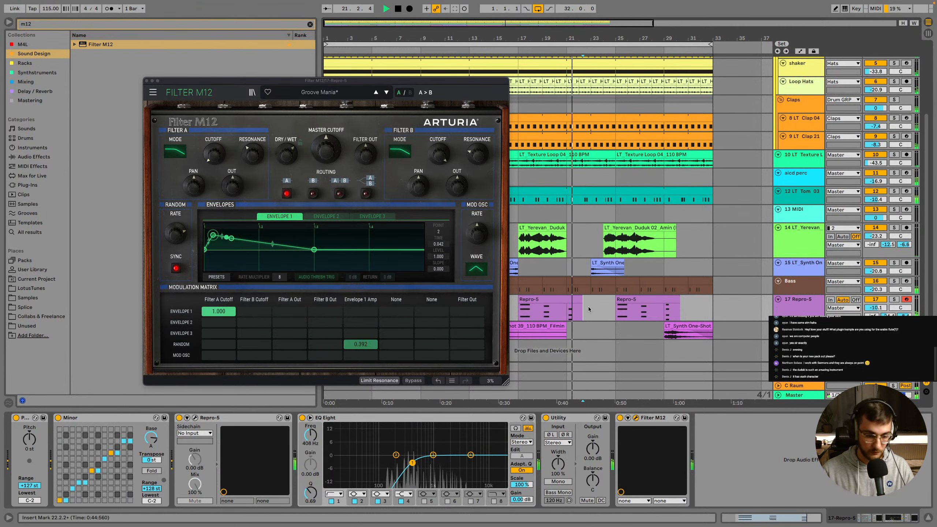
pyautogui.click(605, 309)
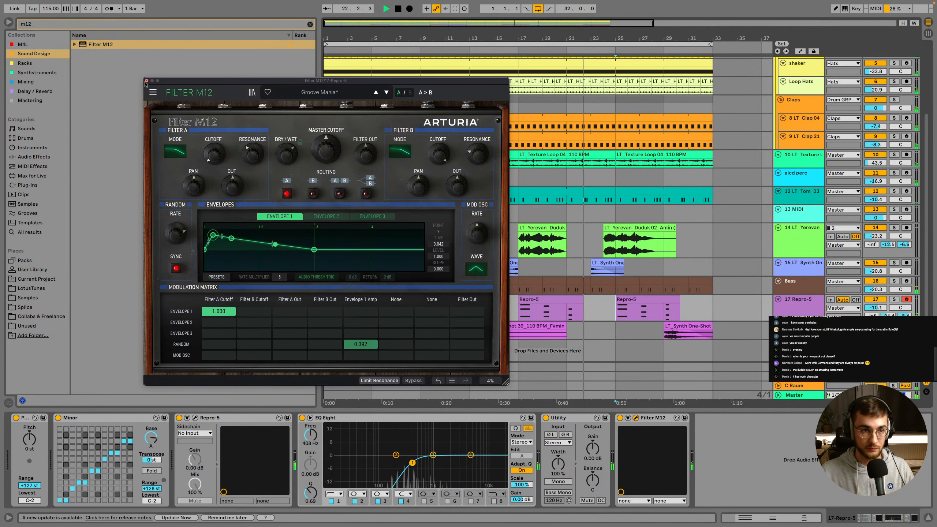
pyautogui.click(636, 418)
pyautogui.press('space')
pyautogui.moveTo(470, 455); pyautogui.dragTo(423, 449)
pyautogui.press('space')
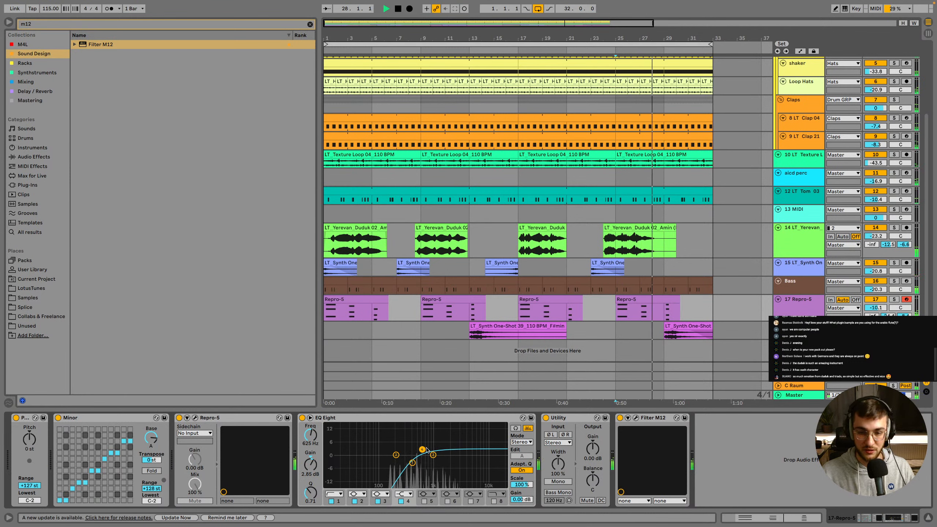
# Save the set and move the Repro-5 track directly below the LT_Yerevan Duduk track
pyautogui.click(642, 300)
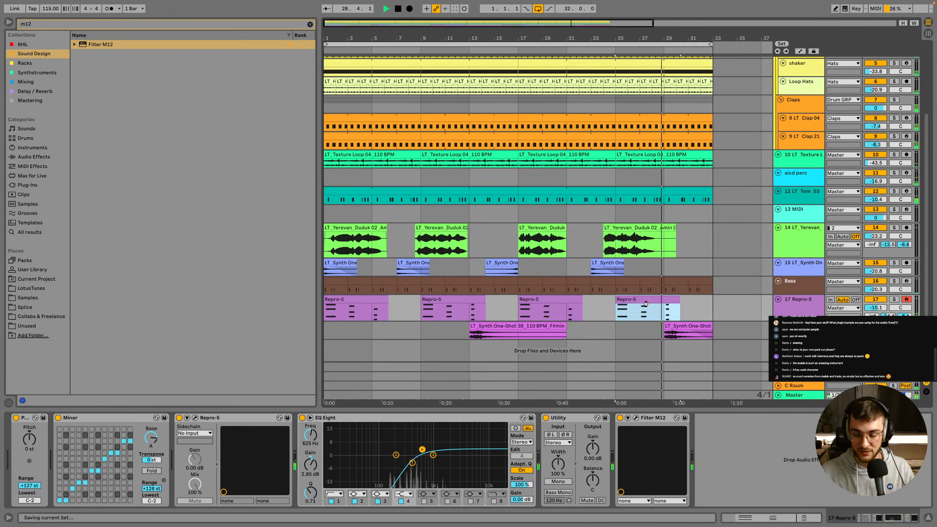
pyautogui.moveTo(808, 301); pyautogui.dragTo(787, 259)
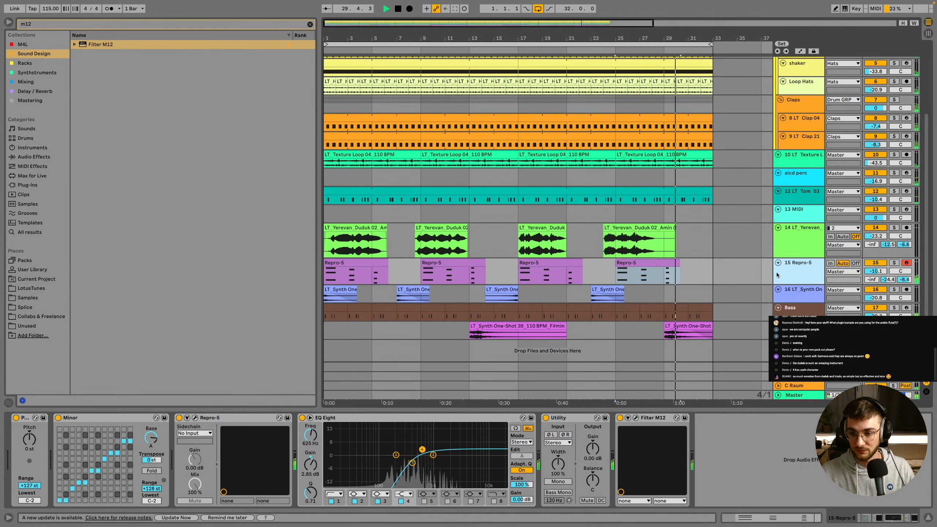
pyautogui.click(798, 236)
# Examine the chord notes in the bar 1 Repro-5 clip and play the arrangement briefly from that clip
pyautogui.click(339, 266)
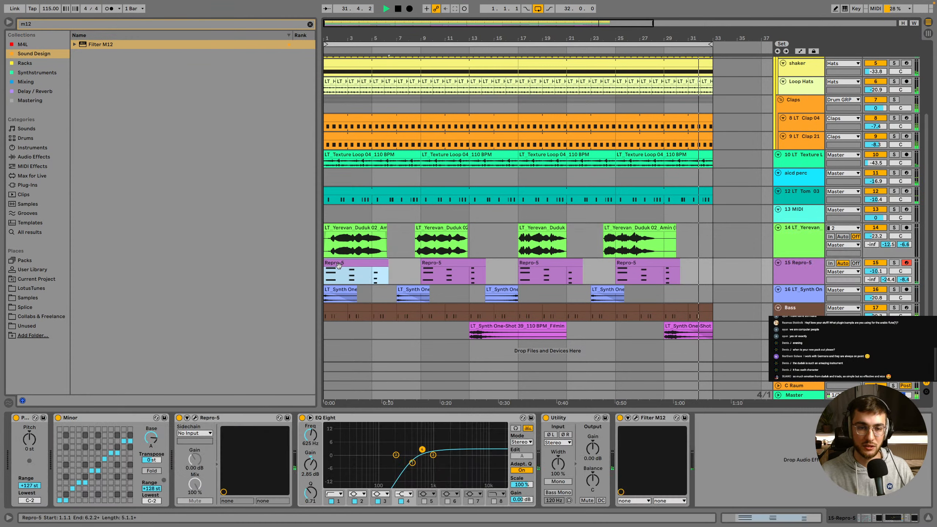
pyautogui.doubleClick(339, 266)
pyautogui.click(242, 346)
pyautogui.press('space')
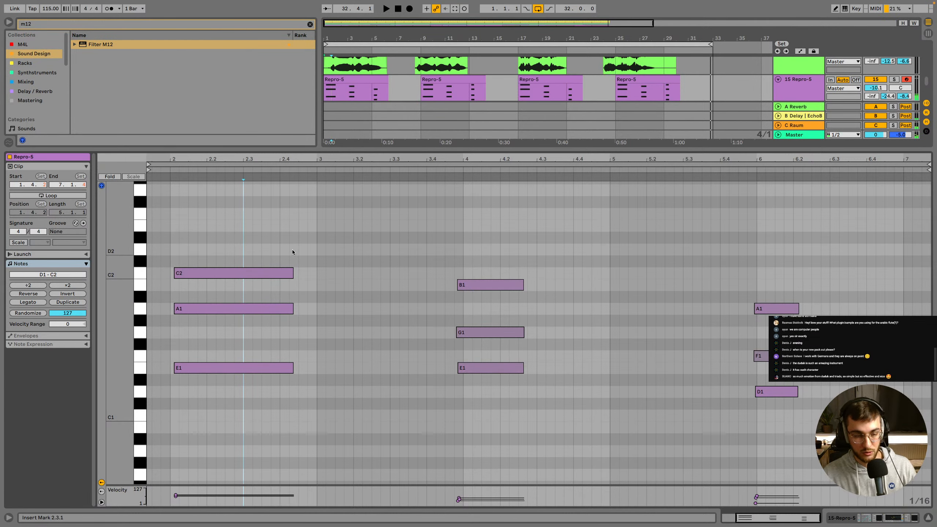
pyautogui.hotkey('shift', 'Tab')
pyautogui.click(344, 263)
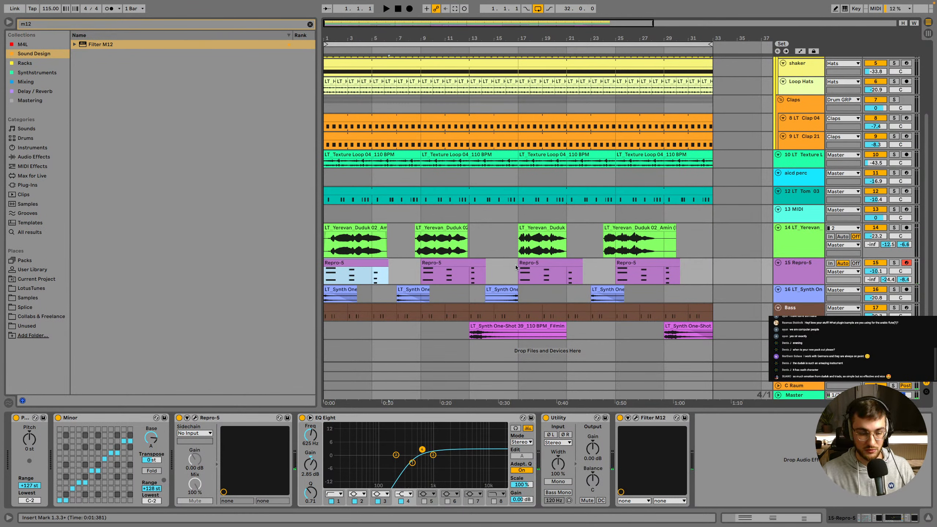
pyautogui.press('space')
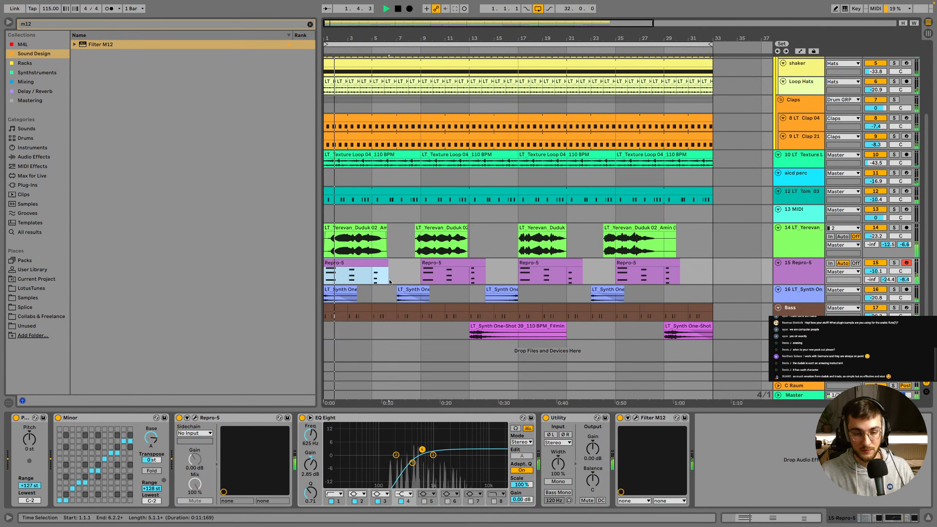
pyautogui.press('space')
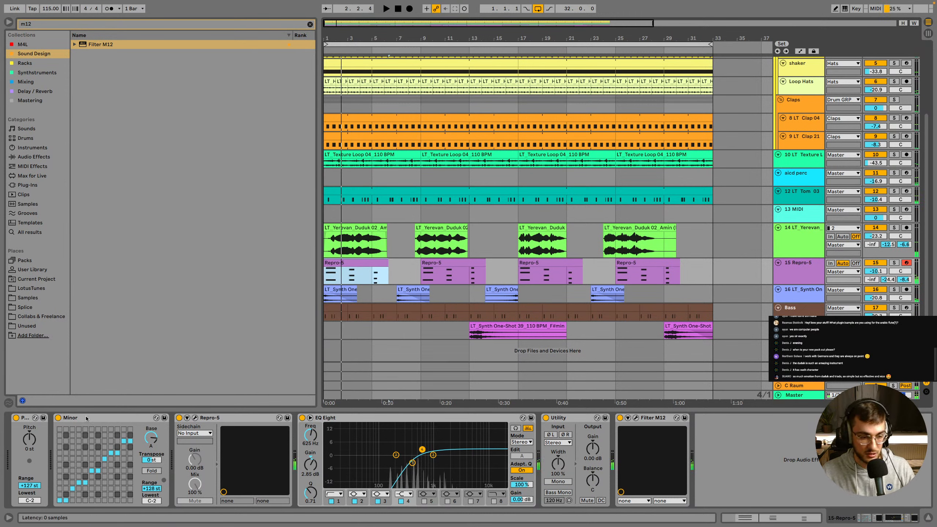
# Make the Repro-5 track slightly taller in the arrangement
pyautogui.click(86, 419)
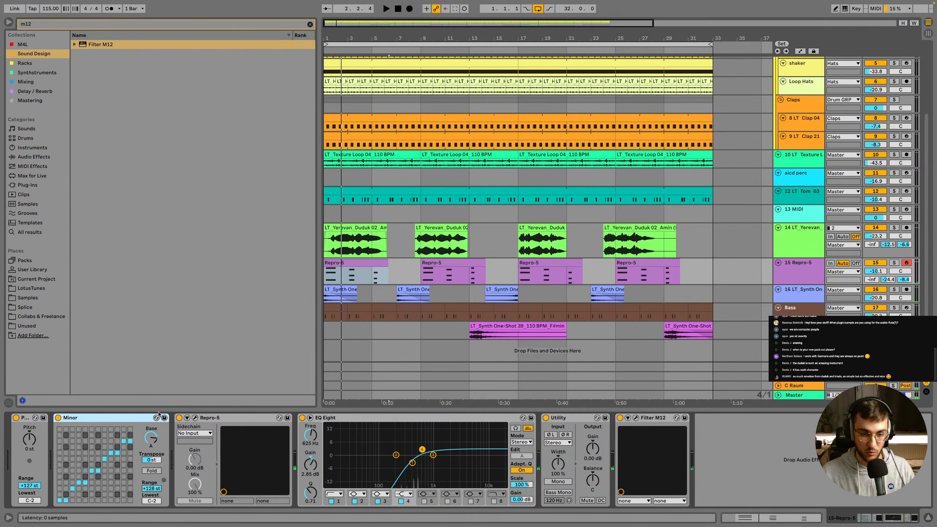
pyautogui.click(333, 274)
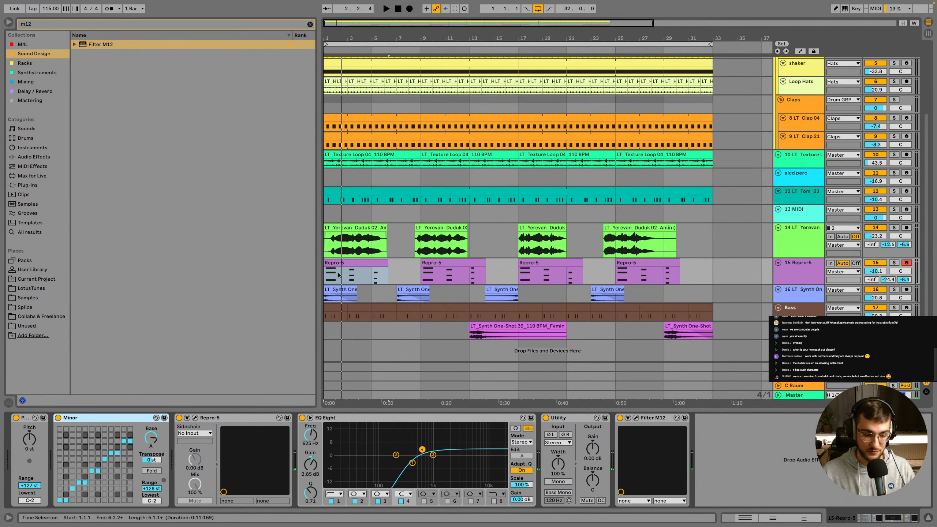
pyautogui.click(815, 281)
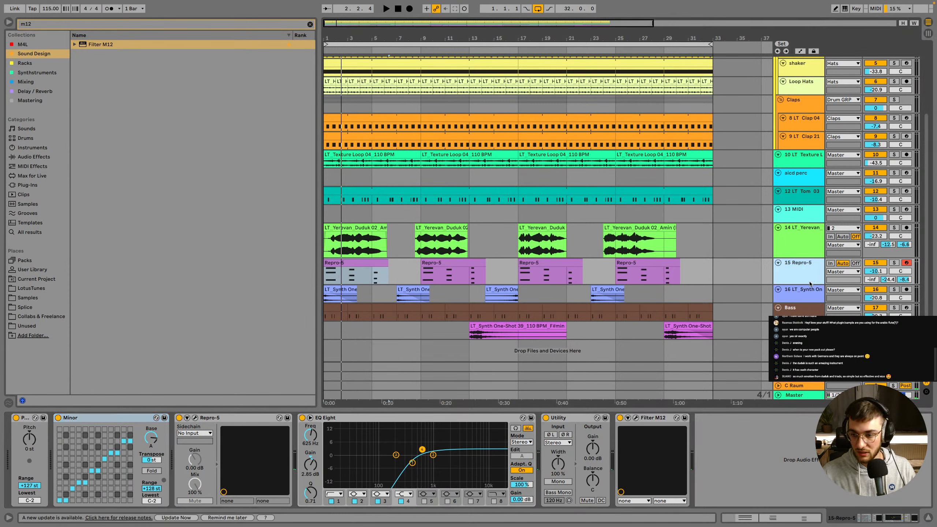
pyautogui.moveTo(807, 285); pyautogui.dragTo(808, 294)
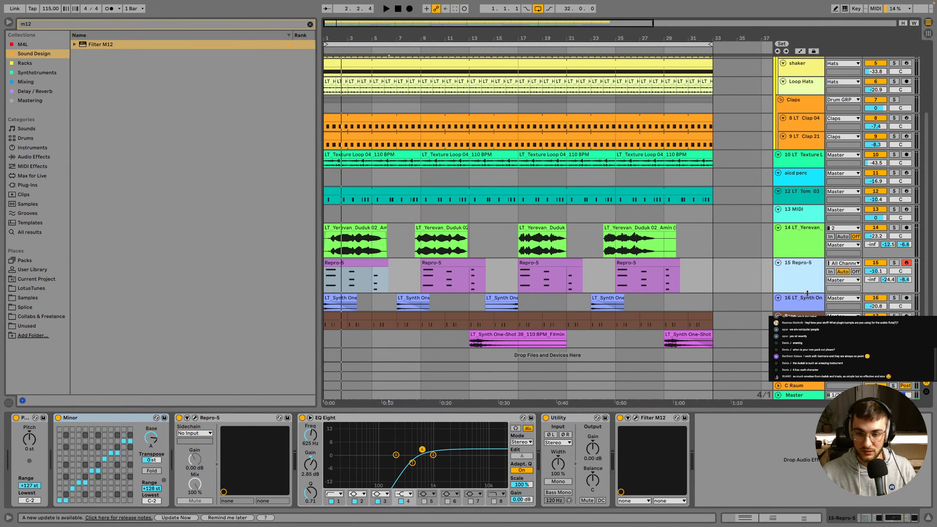
# Play the arrangement from bar 1 to judge the Repro-5 chords against the other tracks
pyautogui.click(529, 262)
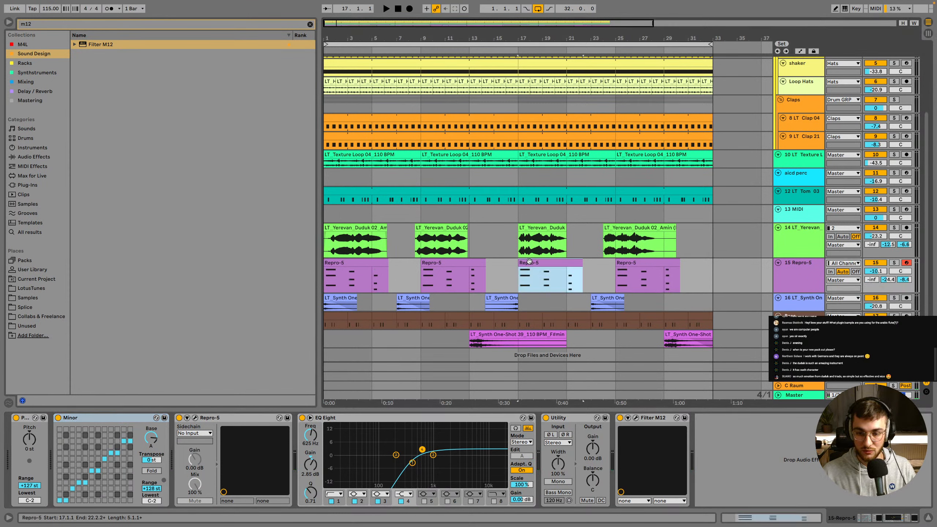
pyautogui.click(340, 263)
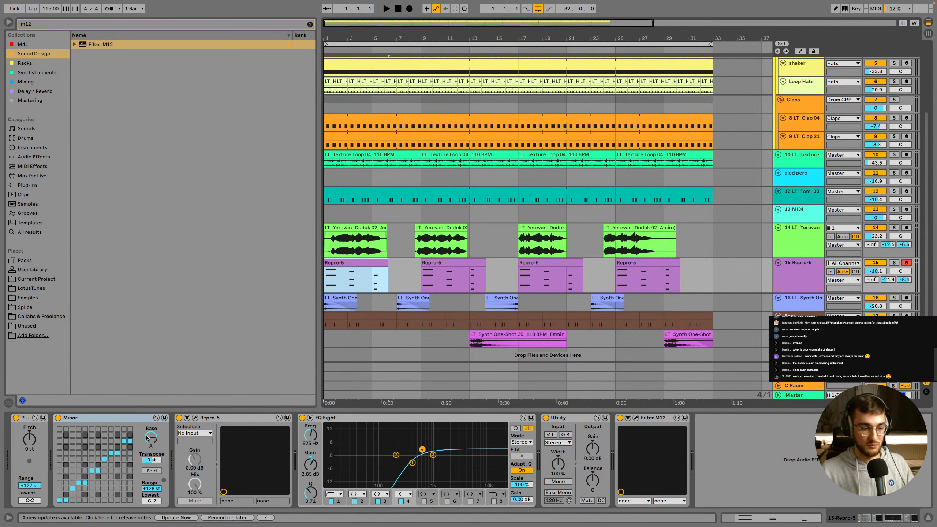
pyautogui.click(109, 420)
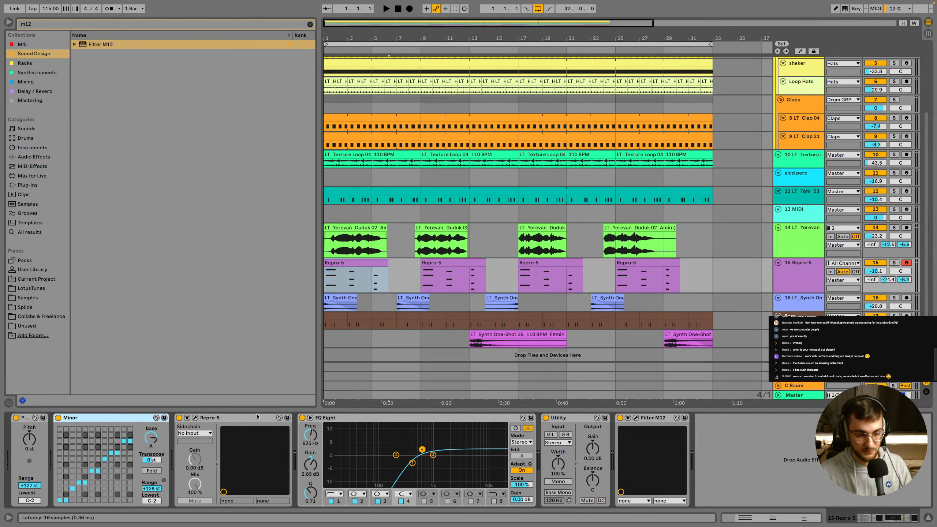
pyautogui.click(343, 279)
pyautogui.press('space')
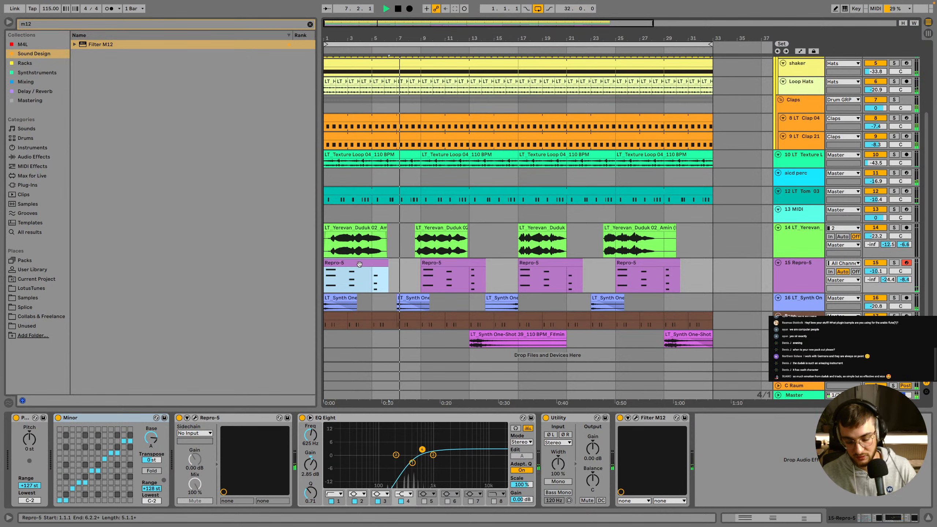
# Try the top note of the first chord in the bar 9 Repro-5 clip at E2 and return it to its original pitch
pyautogui.doubleClick(438, 263)
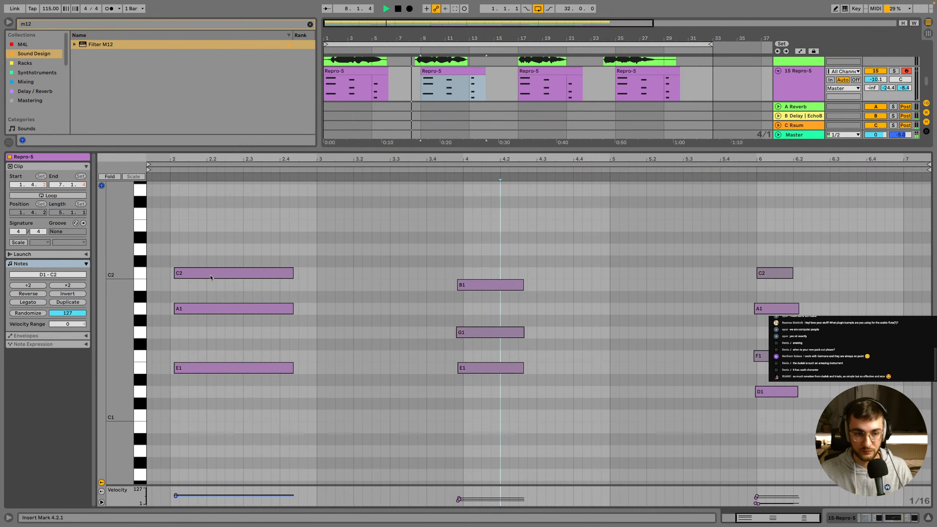
pyautogui.moveTo(211, 275); pyautogui.dragTo(211, 219)
pyautogui.click(164, 215)
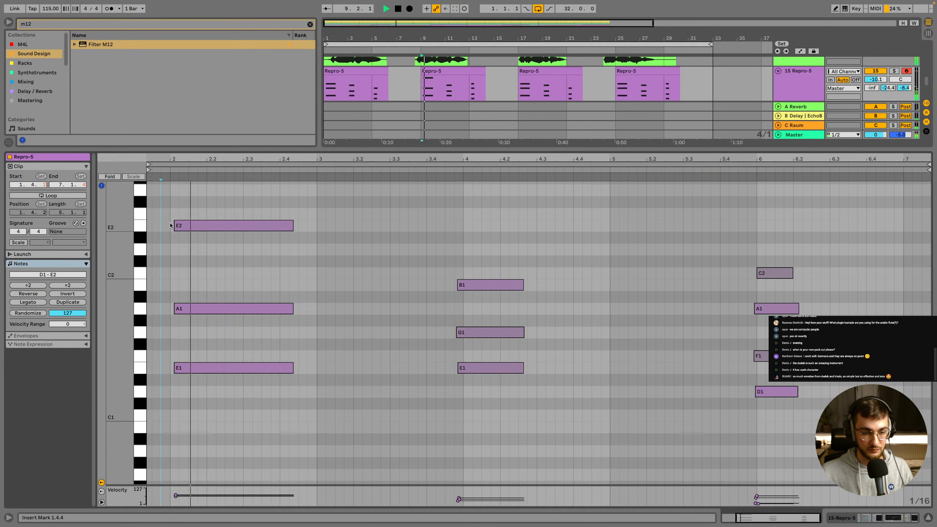
pyautogui.scroll(-1, 198, 251)
pyautogui.scroll(3, 207, 261)
pyautogui.press('space')
pyautogui.moveTo(216, 264); pyautogui.dragTo(214, 308)
pyautogui.click(176, 287)
pyautogui.press('space')
pyautogui.hotkey('shift', 'Tab')
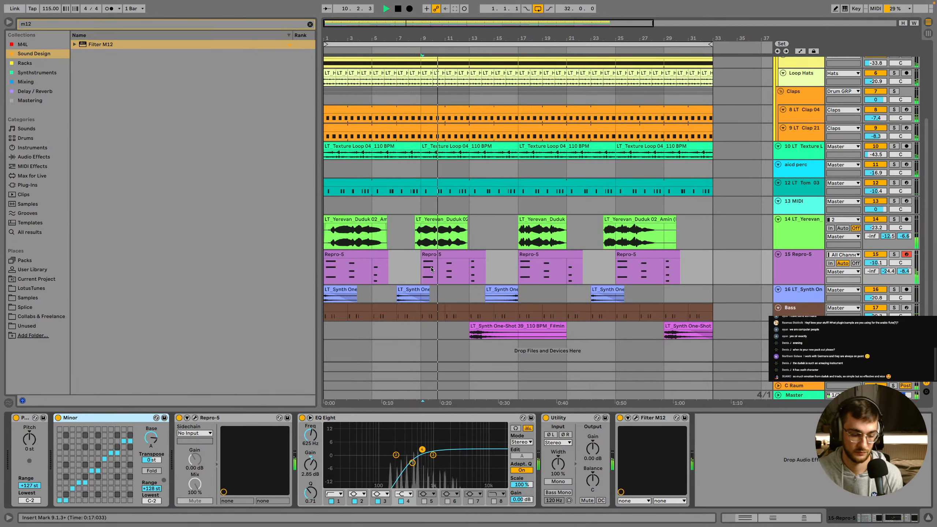
pyautogui.click(468, 267)
pyautogui.scroll(2, 468, 267)
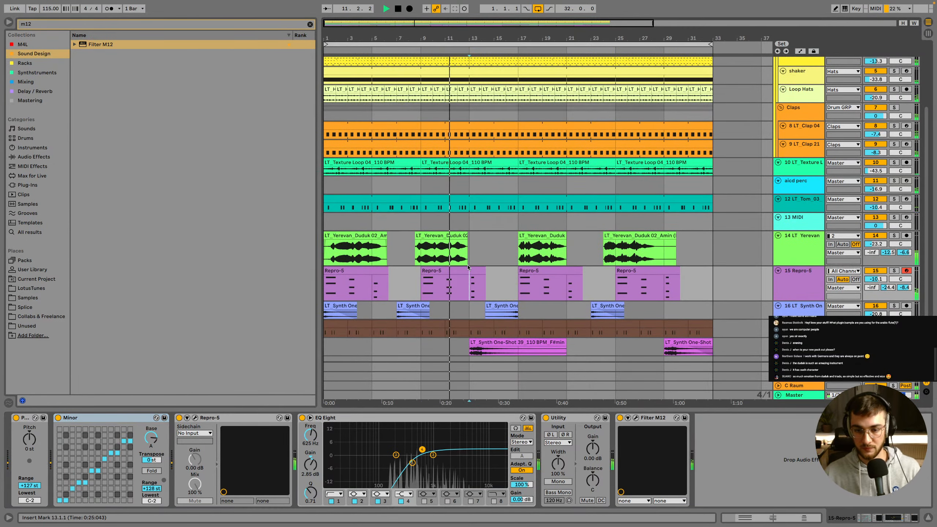
pyautogui.click(468, 269)
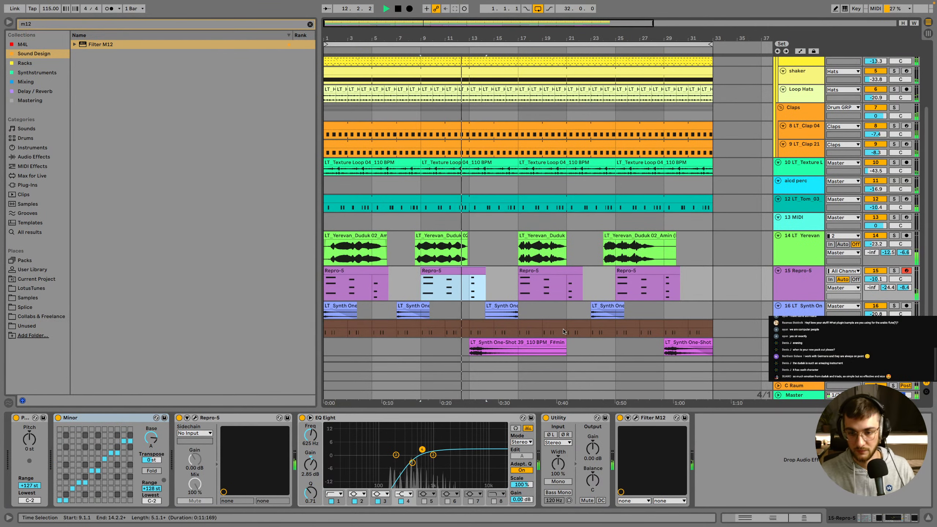
pyautogui.scroll(5, 539, 308)
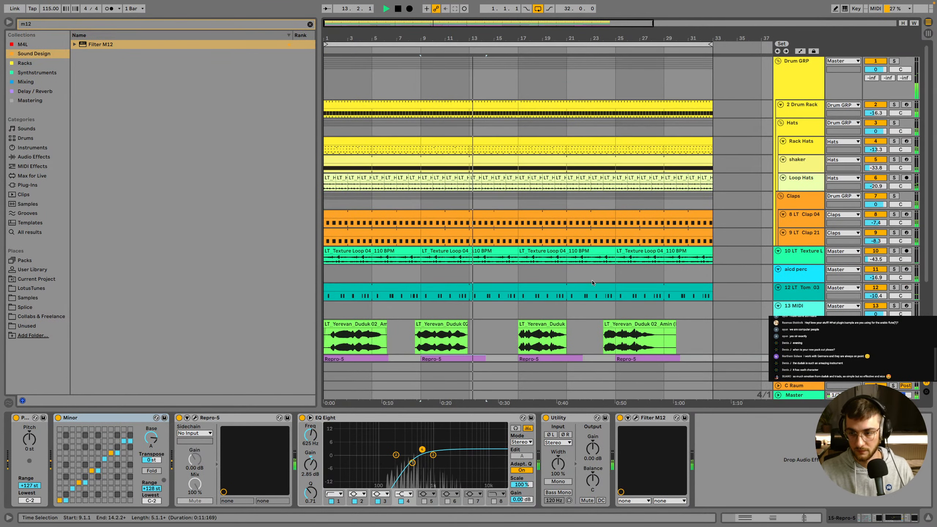
pyautogui.click(797, 200)
pyautogui.scroll(-6, 771, 258)
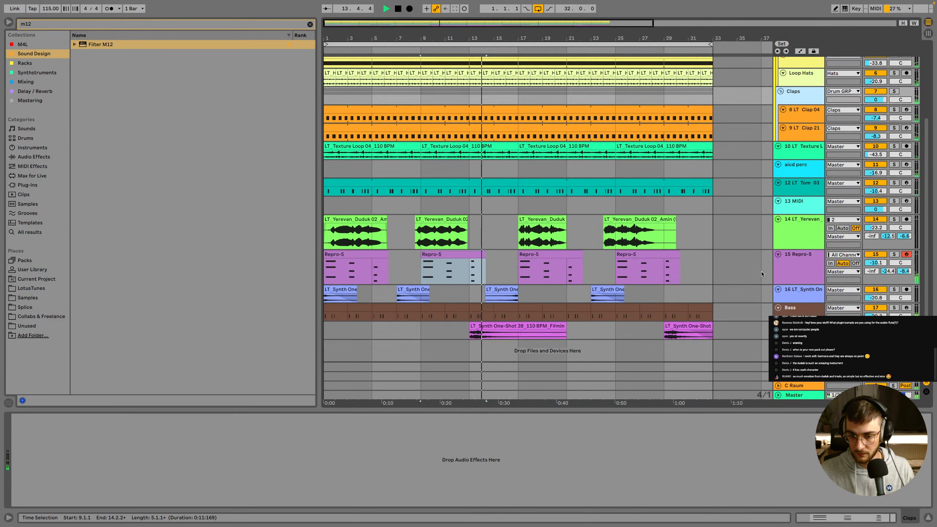
# Transpose the Repro-5 track up 12 semitones with its Pitch device and play it from bar 9
pyautogui.click(472, 260)
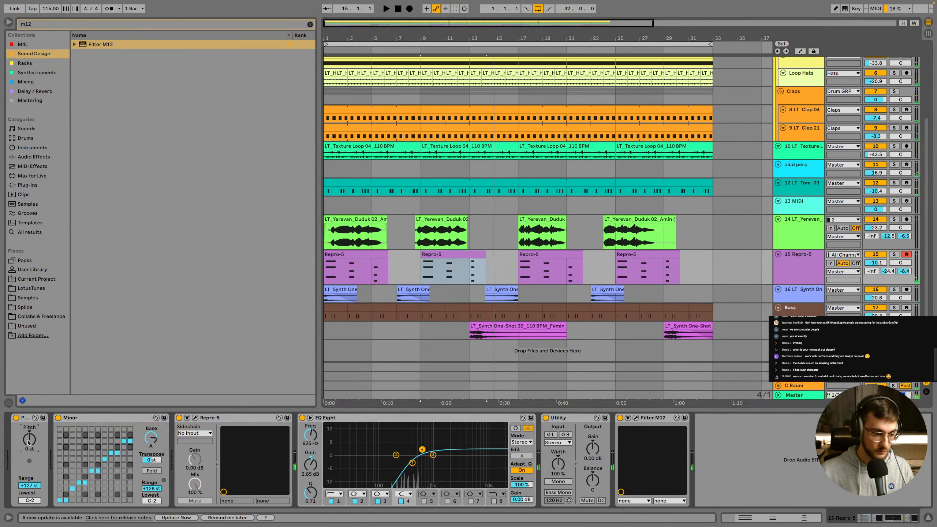
pyautogui.press('space')
pyautogui.moveTo(28, 443); pyautogui.dragTo(29, 420)
pyautogui.press('space')
pyautogui.press('space')
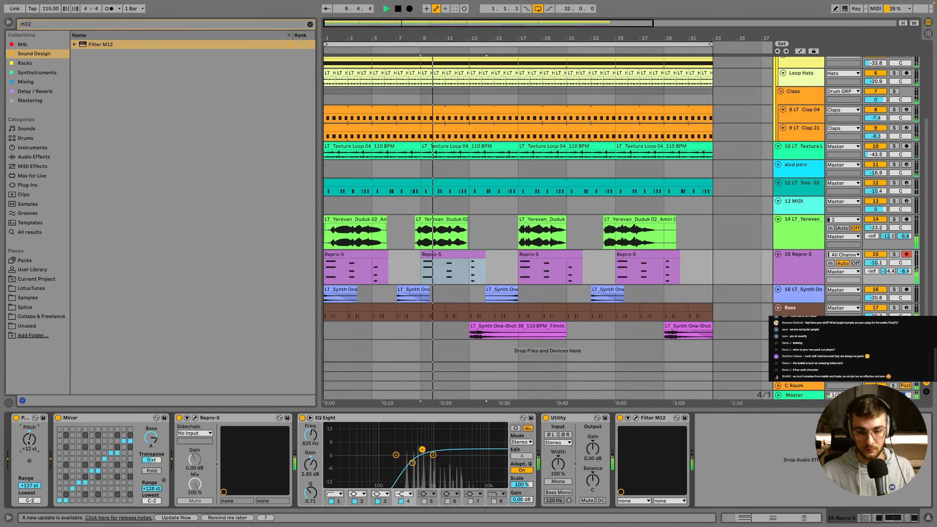
# Save the set and lower the Repro-5 track's volume to -17.4 dB
pyautogui.hotkey('ctrl', 's')
pyautogui.press('space')
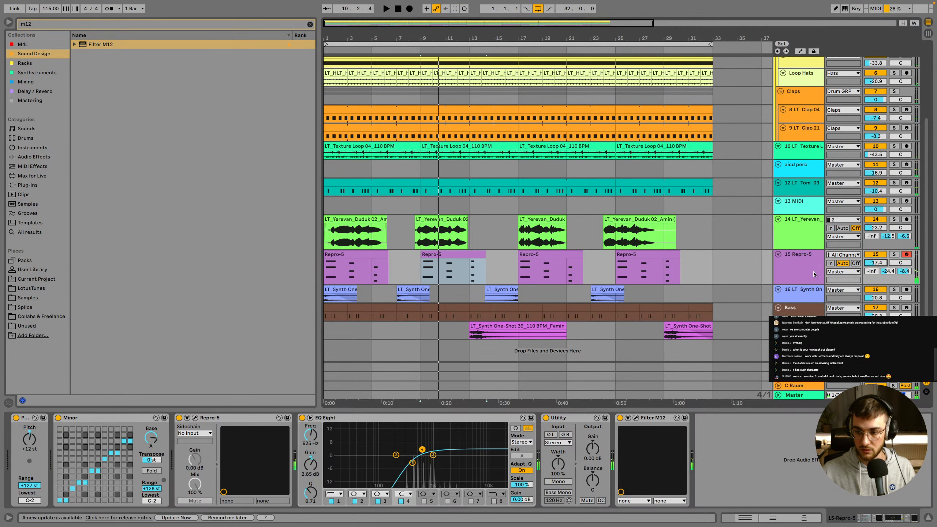
pyautogui.click(811, 272)
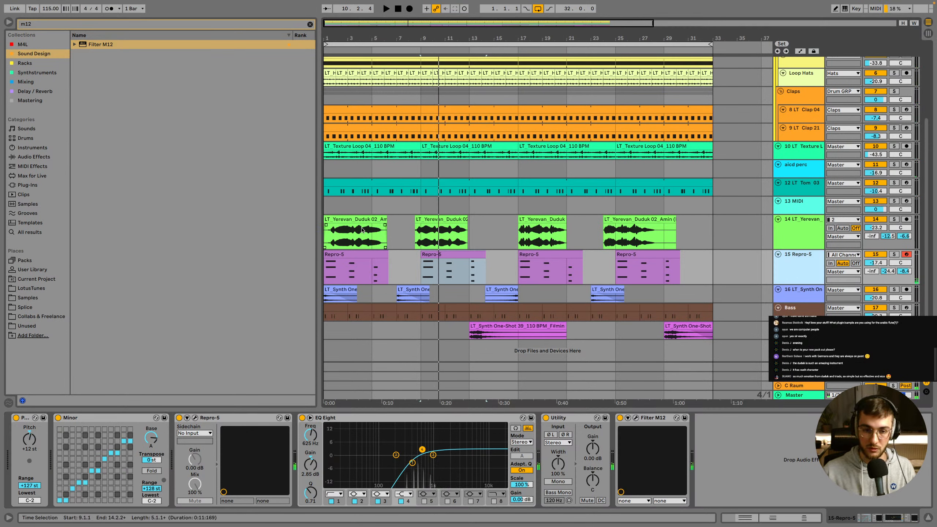
# Add a Filter Delay from the Delay / Reverb collection to the end of the Repro-5 chain and play from bar 1
pyautogui.click(361, 254)
pyautogui.click(57, 27)
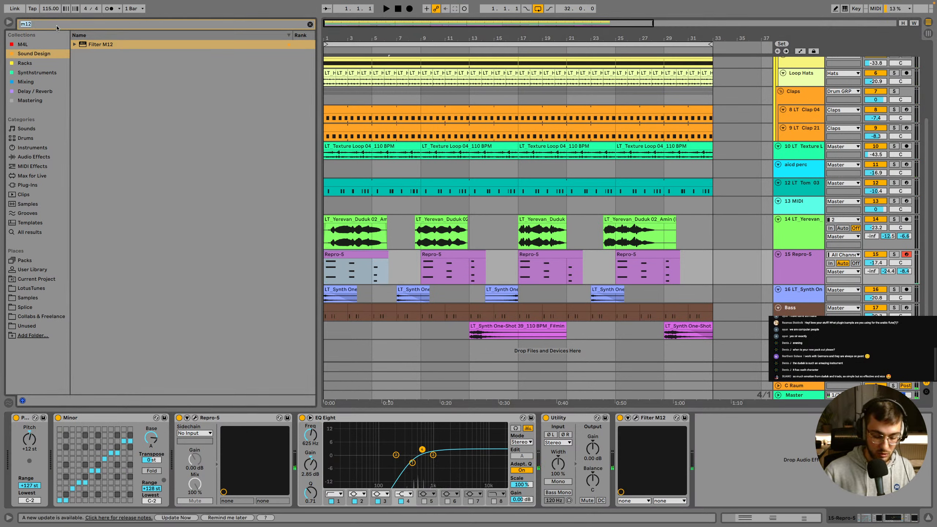
pyautogui.write('delay')
pyautogui.click(45, 92)
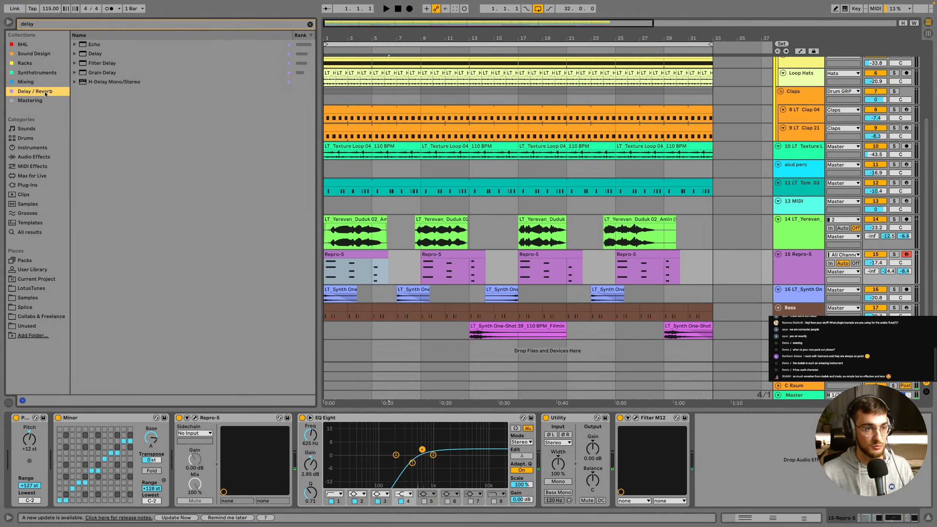
pyautogui.doubleClick(105, 63)
pyautogui.press('space')
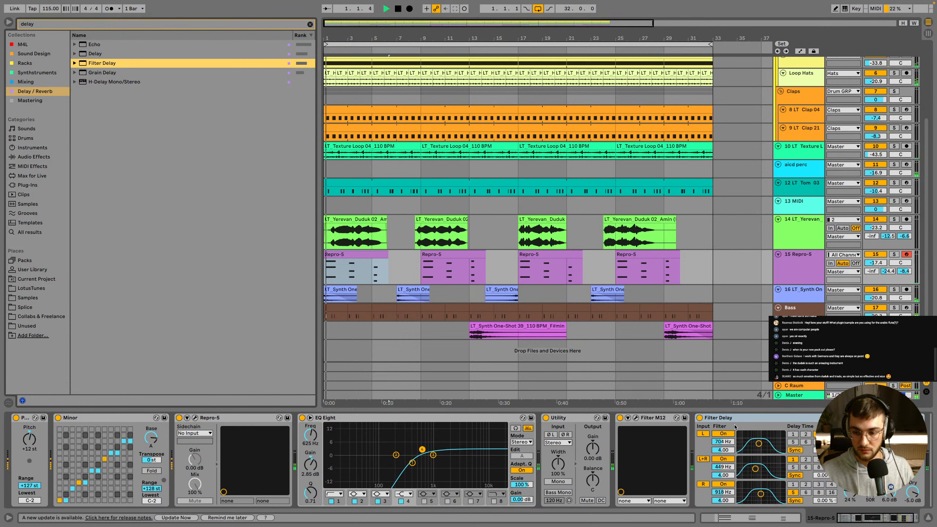
# Set the Filter Delay's R line volume to -19 dB and move the device ahead of Filter M12, checking it with Repro-5 soloed
pyautogui.moveTo(889, 491); pyautogui.dragTo(890, 515)
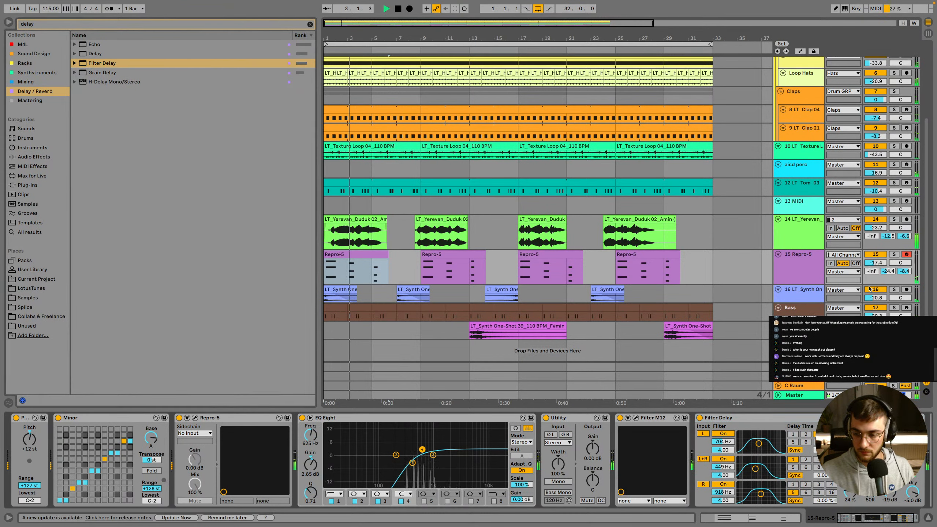
pyautogui.click(894, 254)
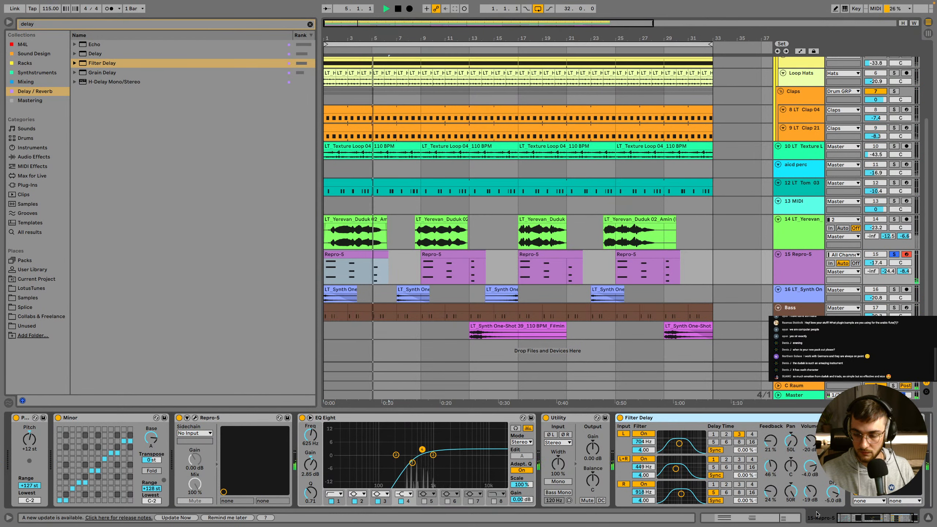
pyautogui.click(879, 521)
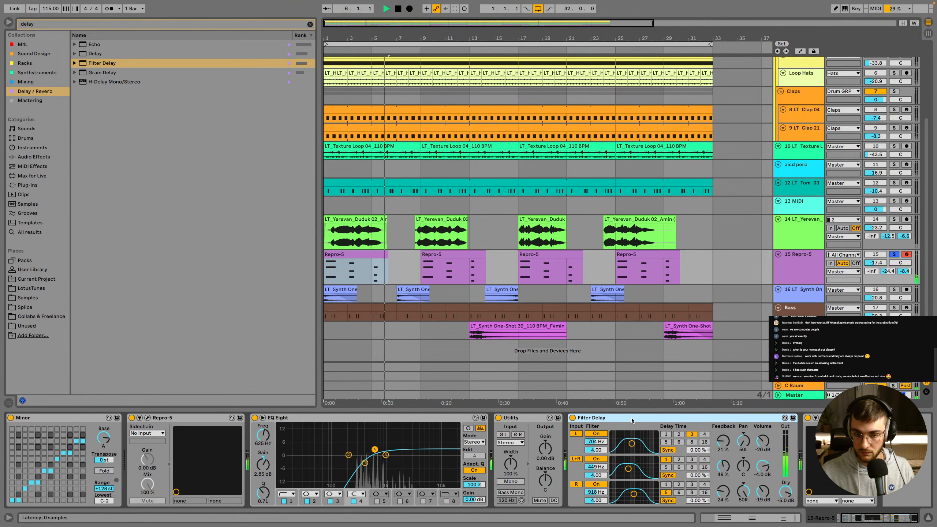
pyautogui.click(894, 255)
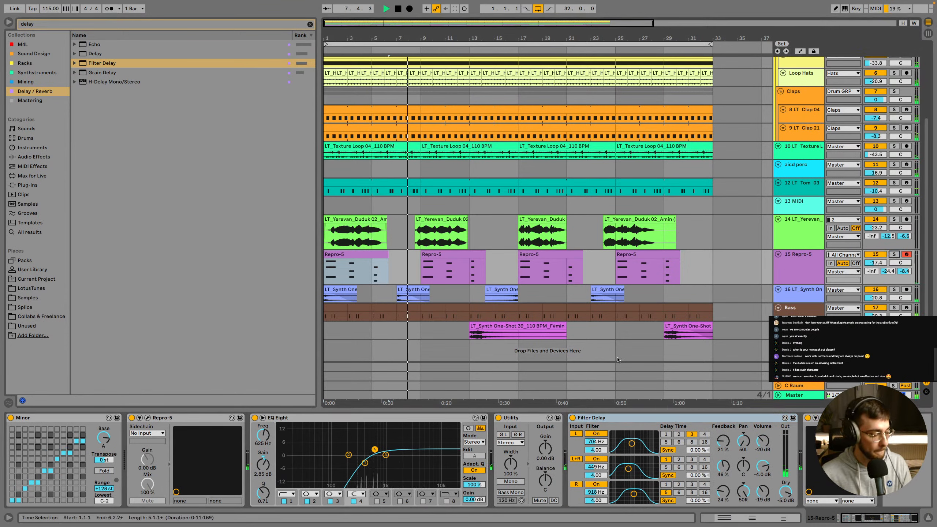
# Move the Filter Delay back behind Filter M12 and play the soloed Repro-5 track from bar 1
pyautogui.scroll(5, 488, 281)
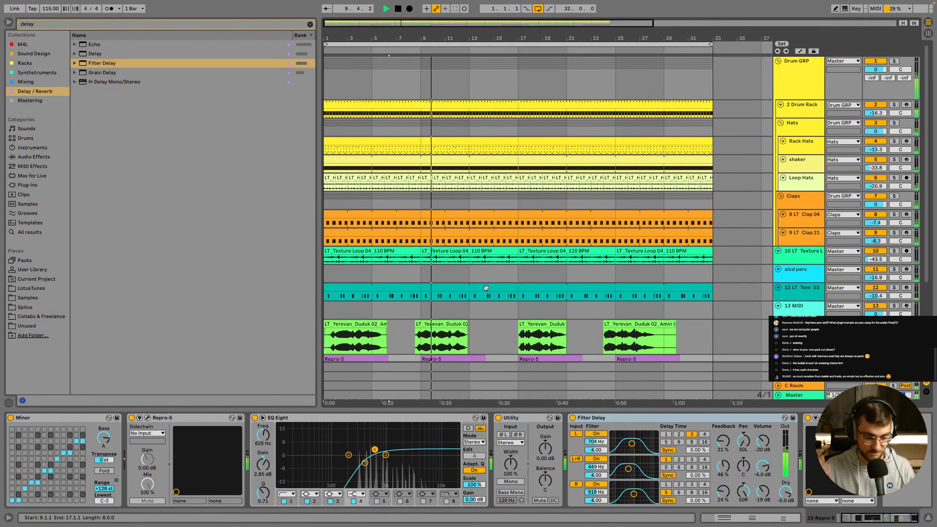
pyautogui.scroll(-5, 486, 288)
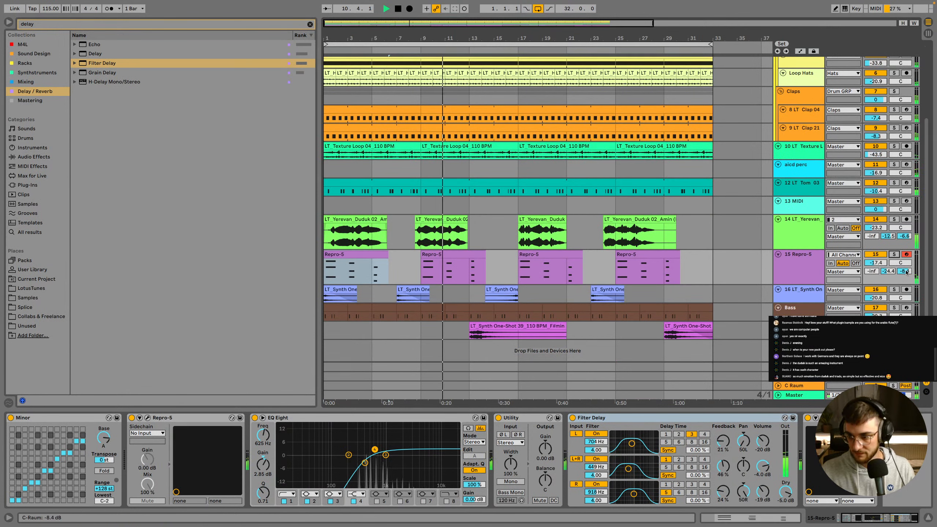
pyautogui.click(894, 255)
pyautogui.click(895, 255)
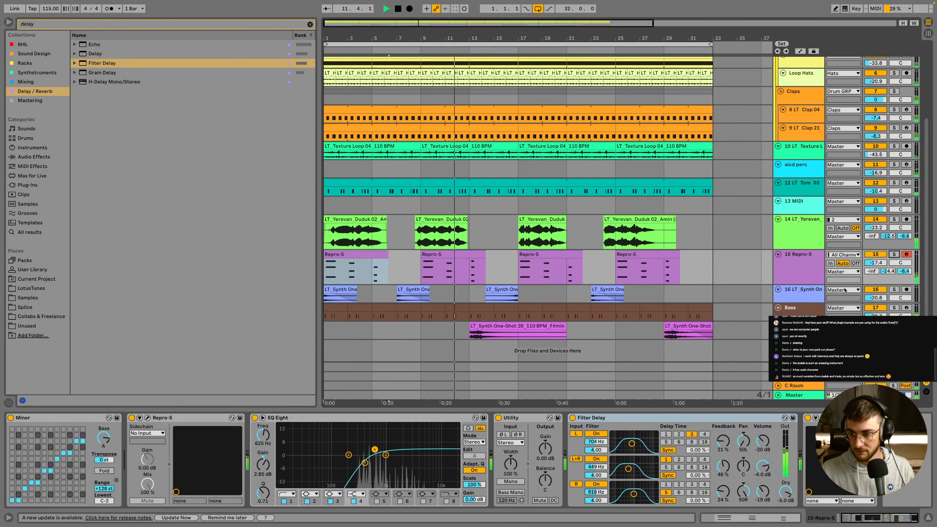
pyautogui.moveTo(726, 418); pyautogui.dragTo(886, 430)
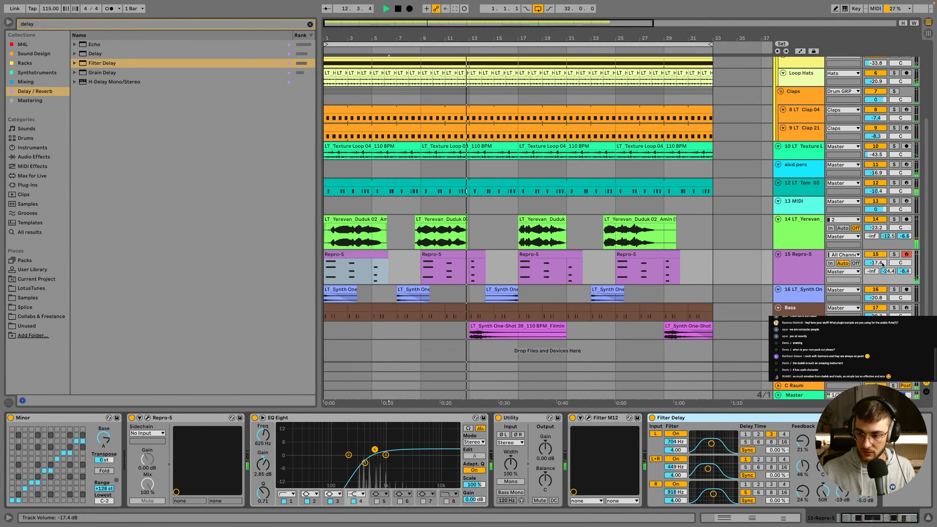
pyautogui.click(895, 255)
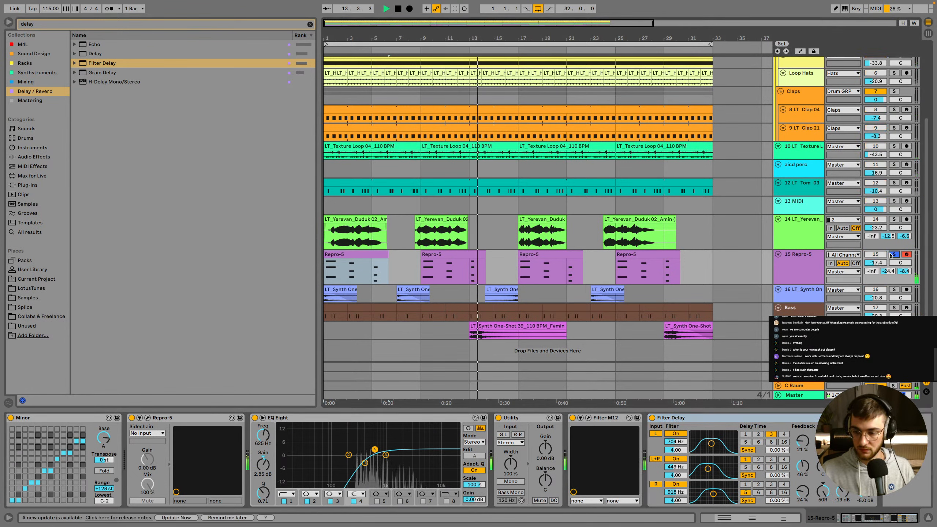
pyautogui.press('space')
pyautogui.press('space')
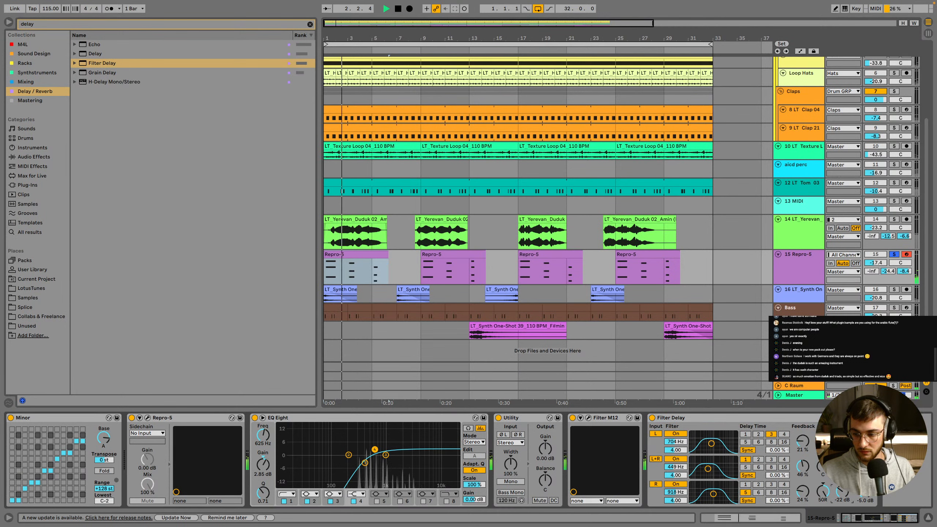
# Add Vector Delay from the M4L collection after the Filter Delay and unsolo the Repro-5 track
pyautogui.click(31, 44)
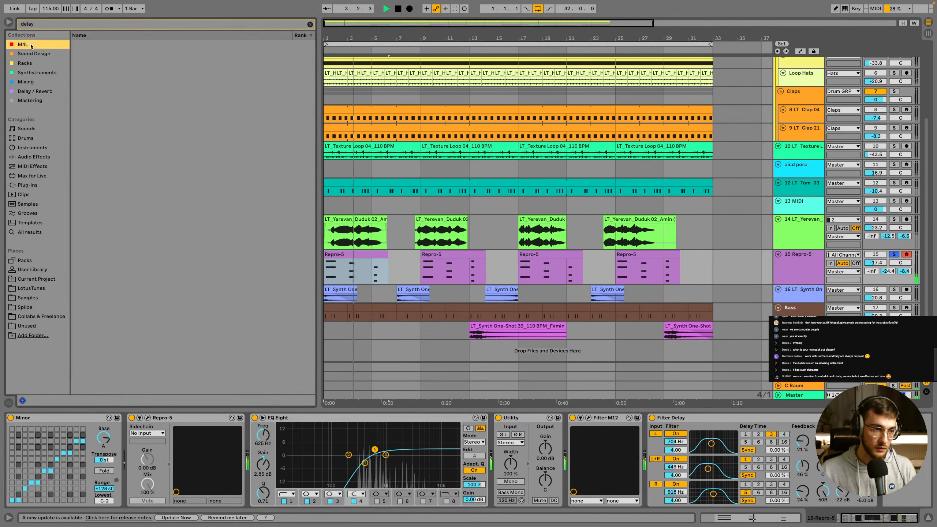
pyautogui.click(101, 53)
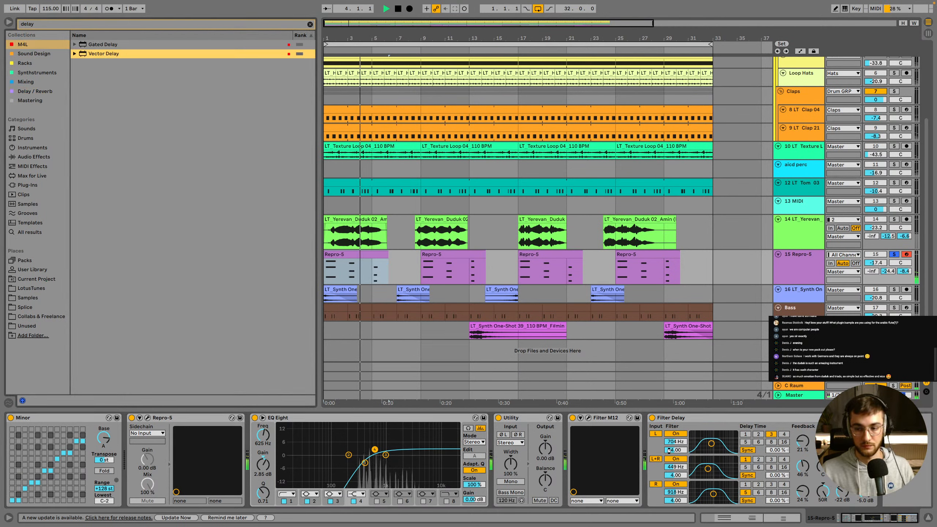
pyautogui.press('Return')
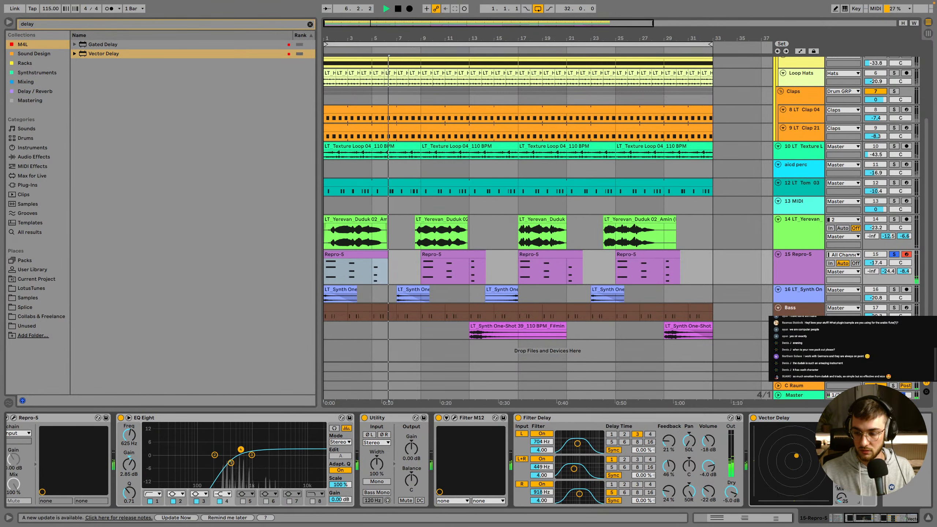
pyautogui.click(893, 255)
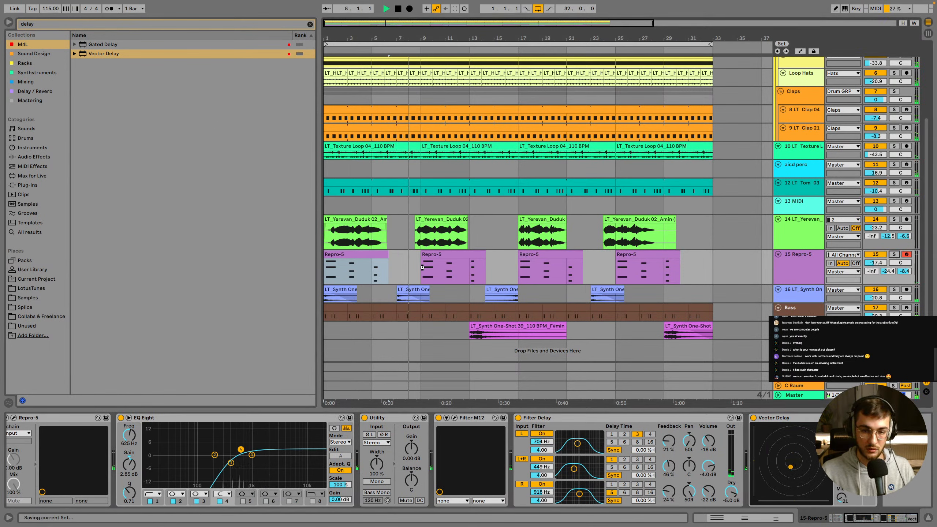
# Search the collections for an echo effect and add ValhallaFreqEcho from Sound Design to the Repro-5 chain
pyautogui.click(55, 24)
pyautogui.write('f')
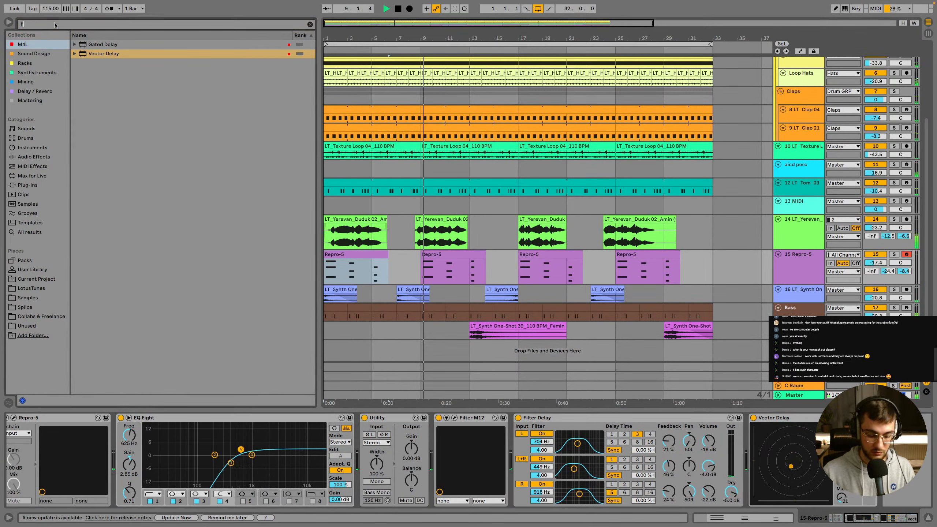
pyautogui.write('reque')
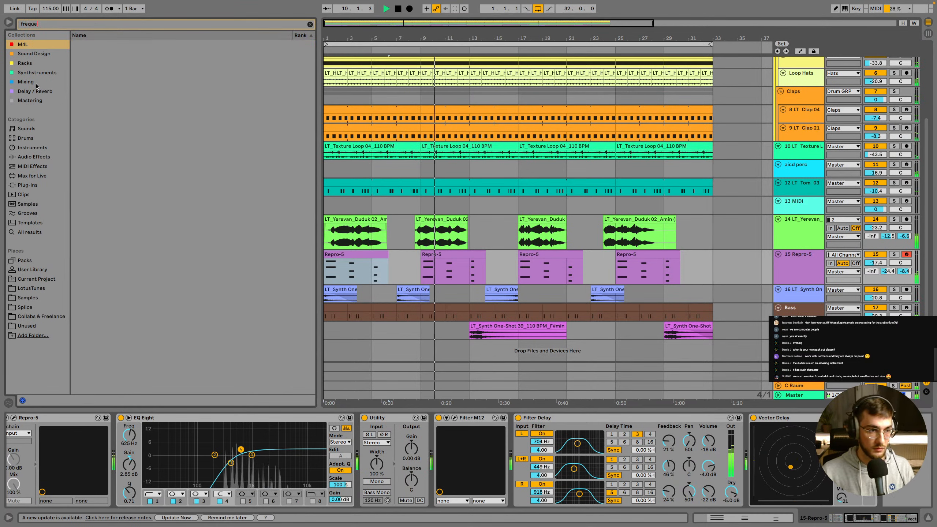
pyautogui.click(35, 91)
pyautogui.click(56, 25)
pyautogui.write('e')
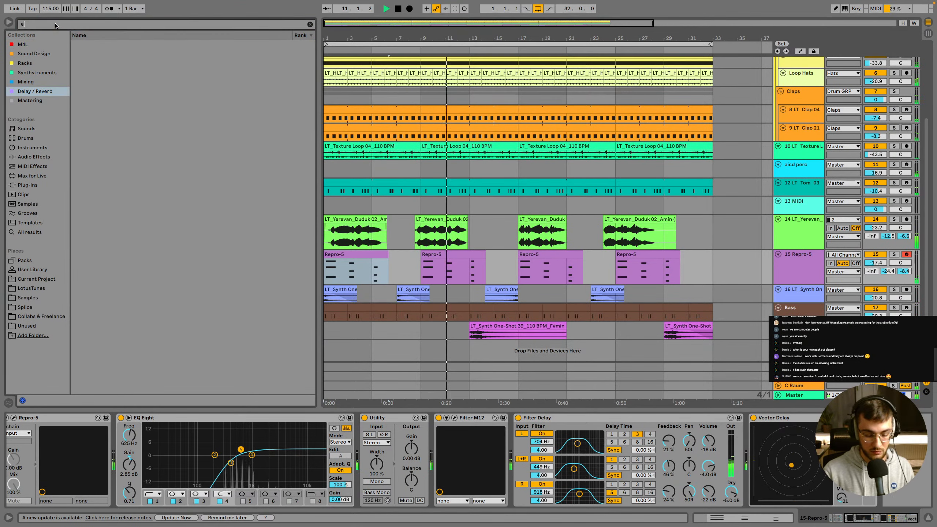
pyautogui.write('ch')
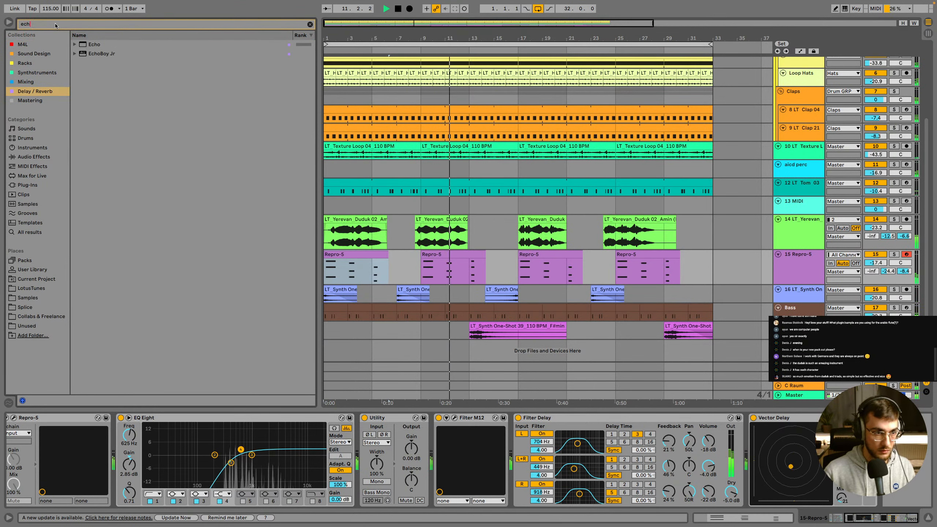
pyautogui.click(36, 54)
pyautogui.doubleClick(94, 44)
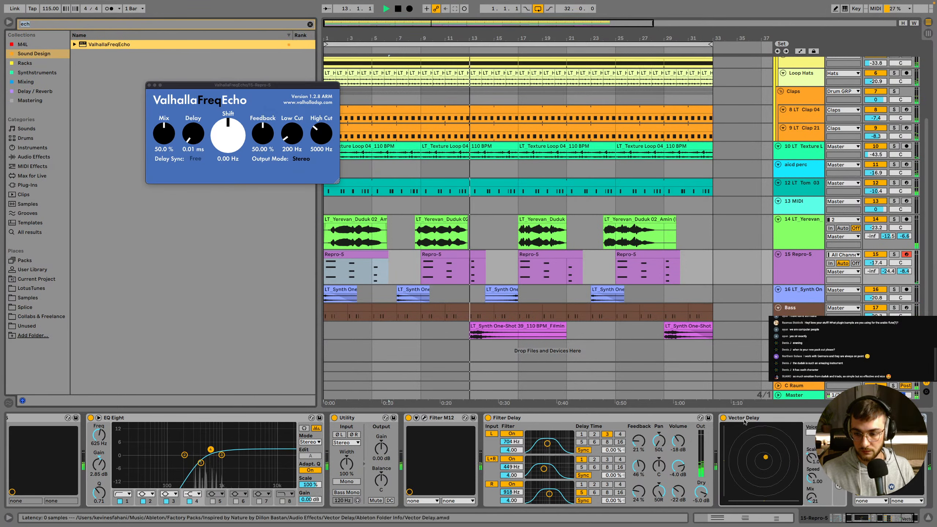
# Solo Repro-5, set ValhallaFreqEcho to 35.2 % mix, 5.52 ms delay and 2.38 Hz shift, and enlarge its window
pyautogui.click(744, 420)
pyautogui.press('s')
pyautogui.press('space')
pyautogui.press('space')
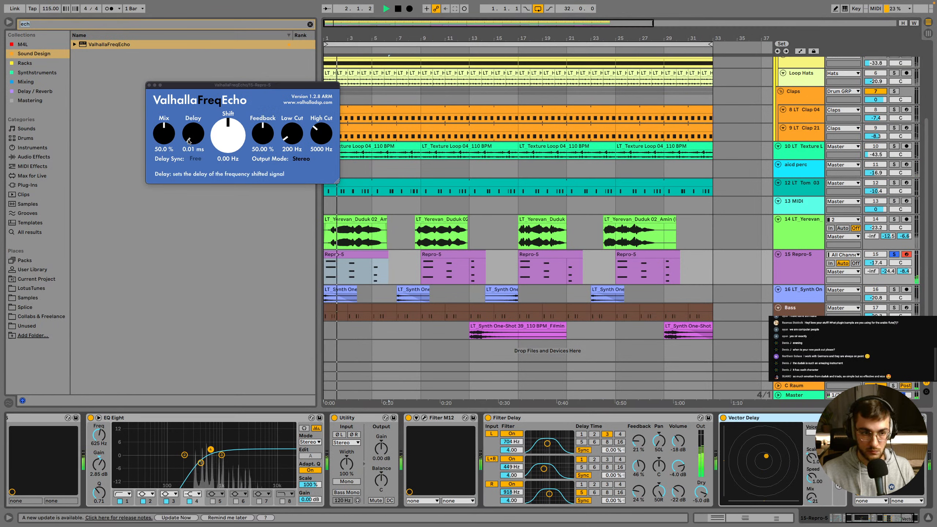
pyautogui.moveTo(229, 136); pyautogui.dragTo(164, 148)
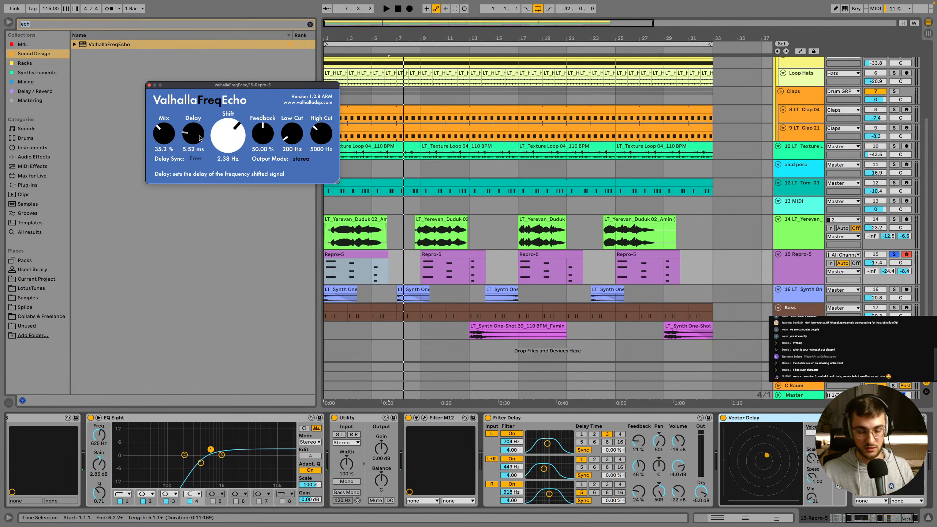
pyautogui.moveTo(336, 181); pyautogui.dragTo(438, 231)
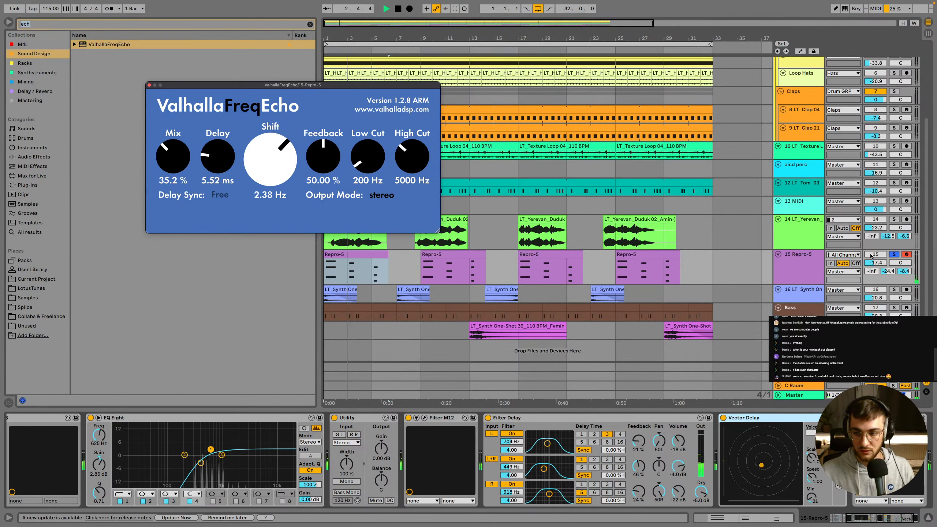
# Group the Repro-5 track and duplicate it inside the new group
pyautogui.click(793, 276)
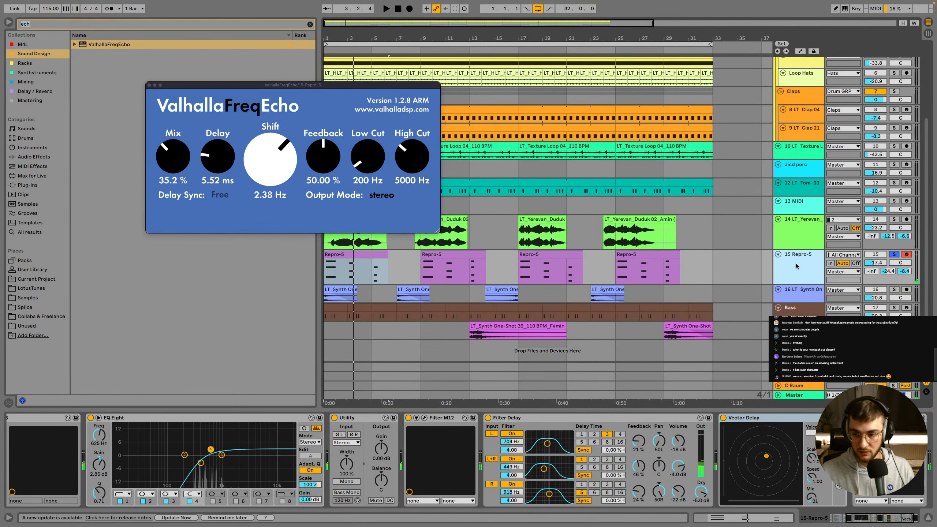
pyautogui.hotkey('ctrl', 'g')
pyautogui.click(796, 306)
pyautogui.scroll(-2, 796, 306)
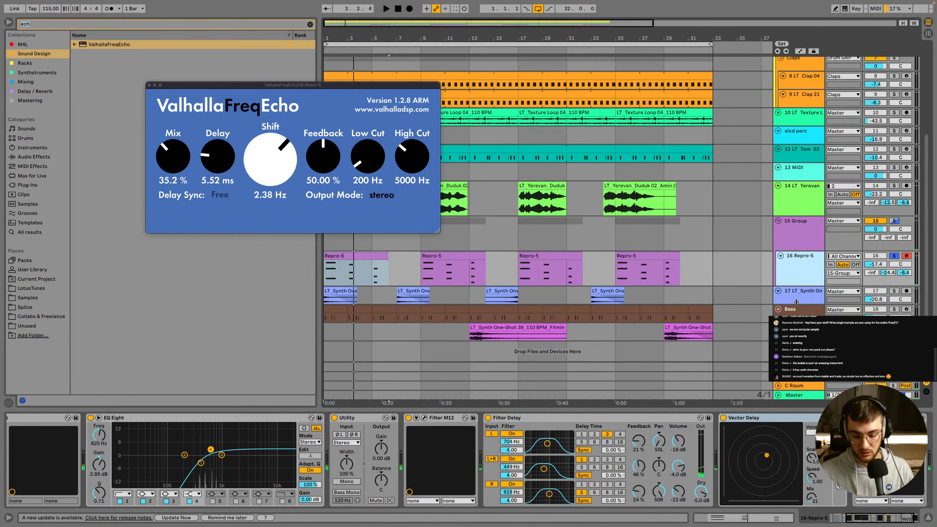
pyautogui.hotkey('ctrl', 'd')
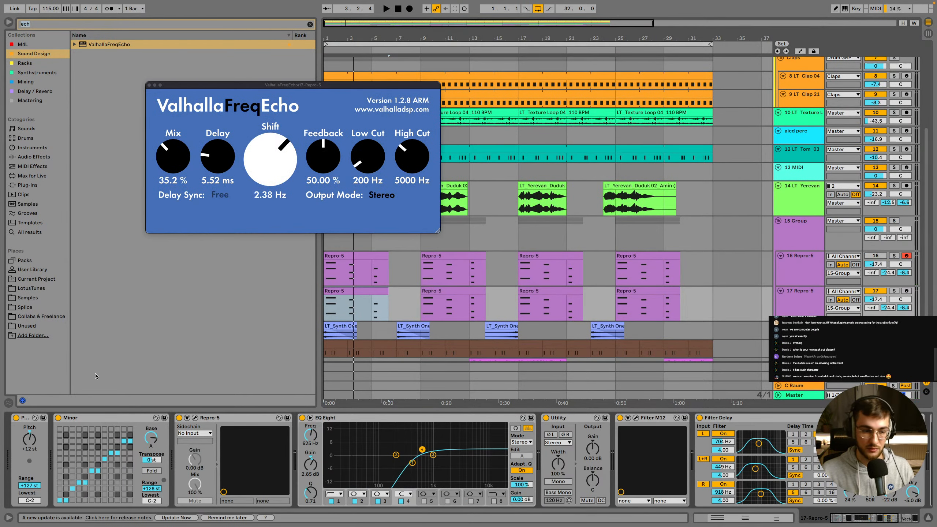
# Load the Cor Anglais Solo preset in the duplicate track's Repro-5 and set that track's volume to -12.1 dB
pyautogui.click(194, 417)
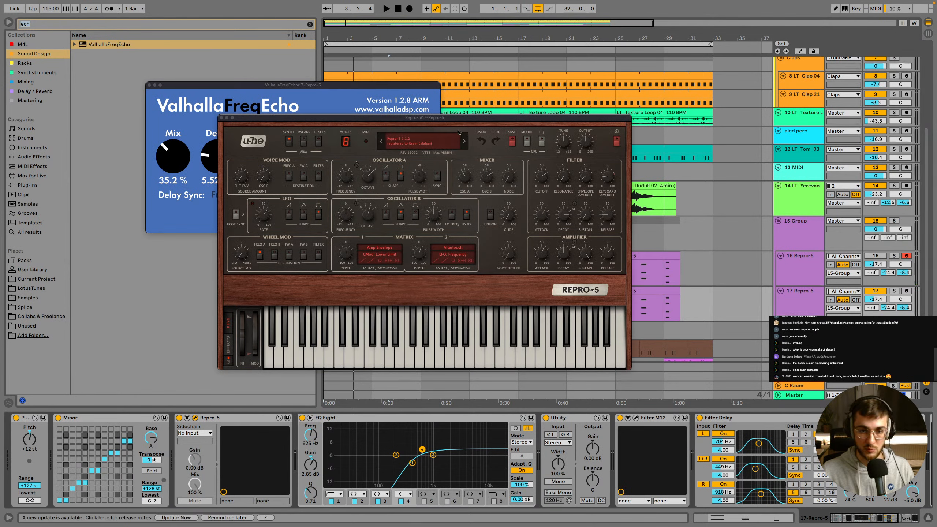
pyautogui.click(465, 141)
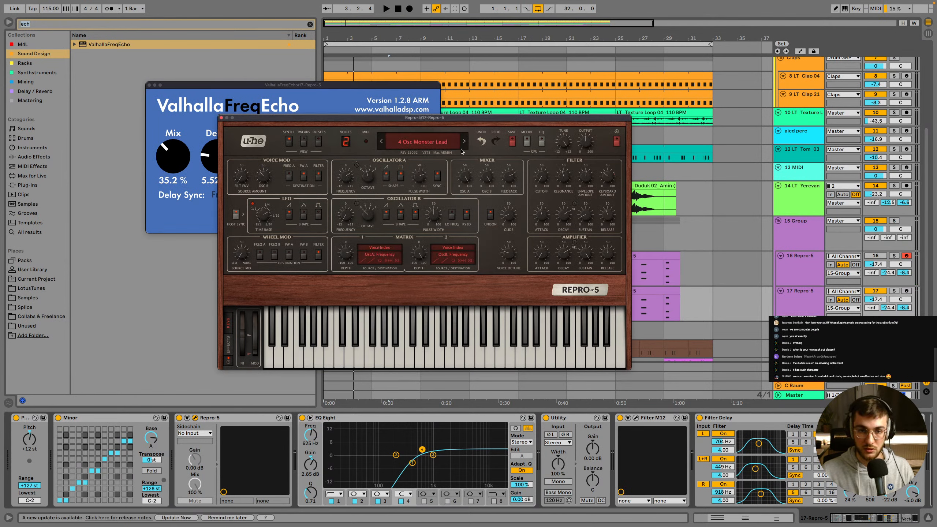
pyautogui.click(319, 141)
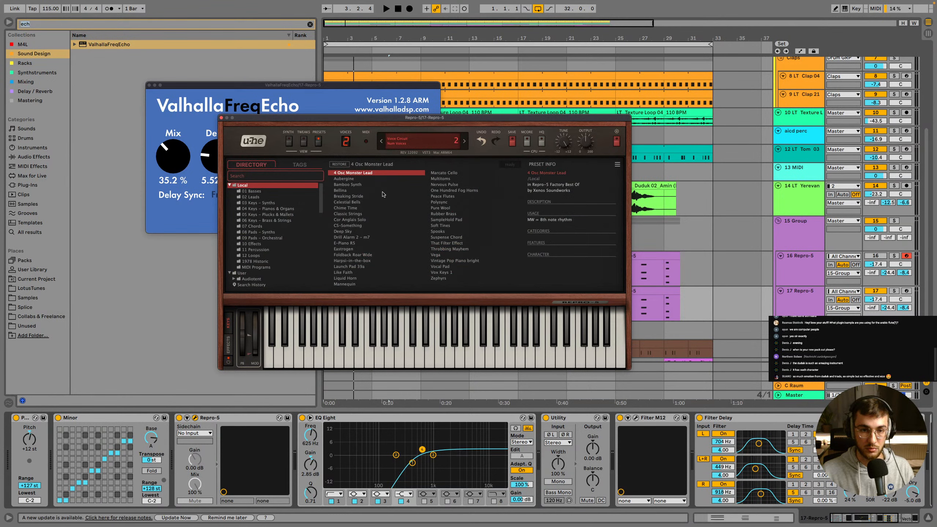
pyautogui.click(360, 179)
pyautogui.press('space')
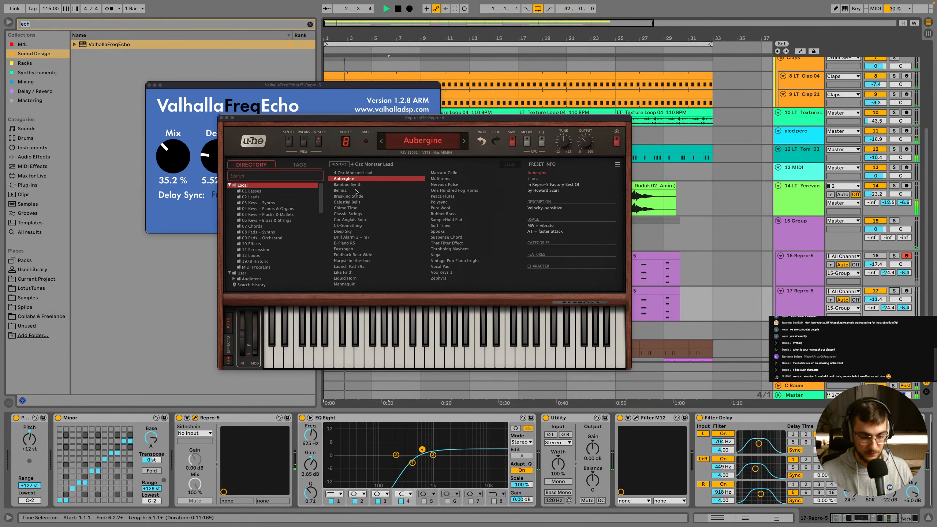
pyautogui.click(349, 219)
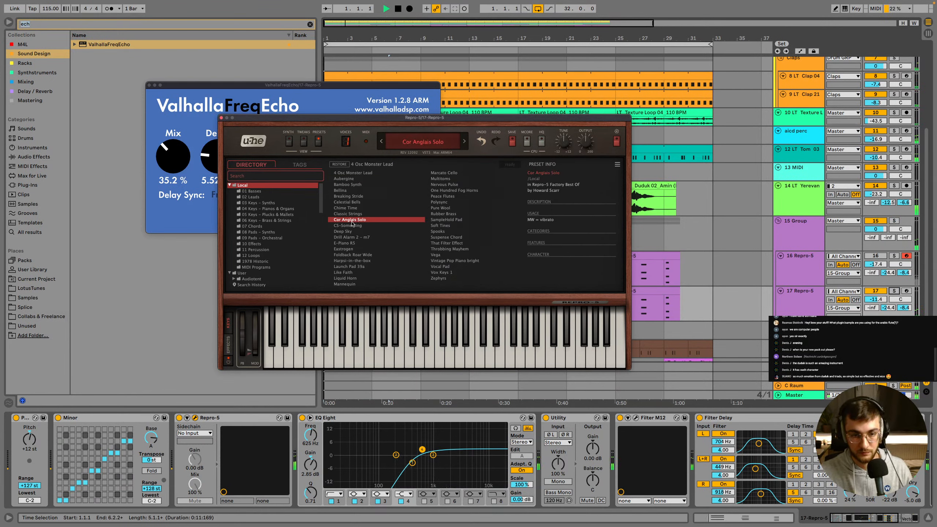
pyautogui.moveTo(879, 301); pyautogui.dragTo(879, 305)
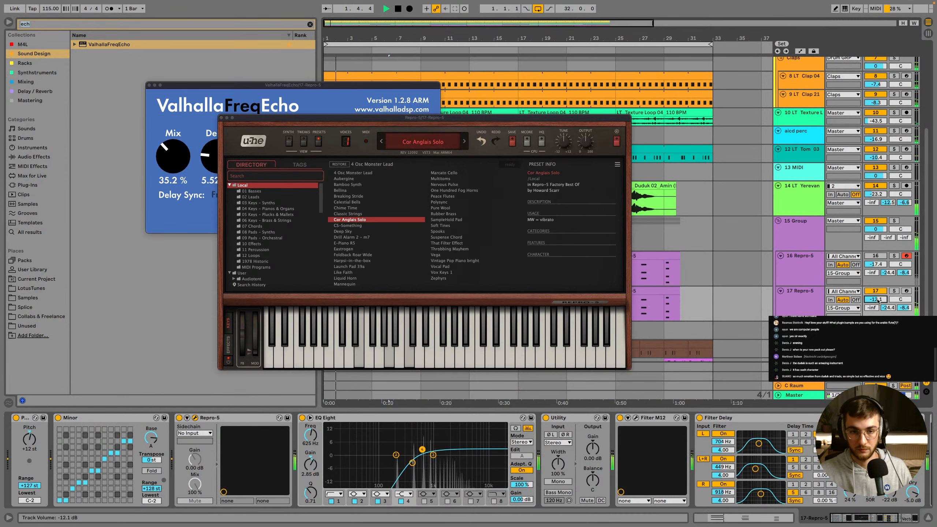
pyautogui.click(221, 118)
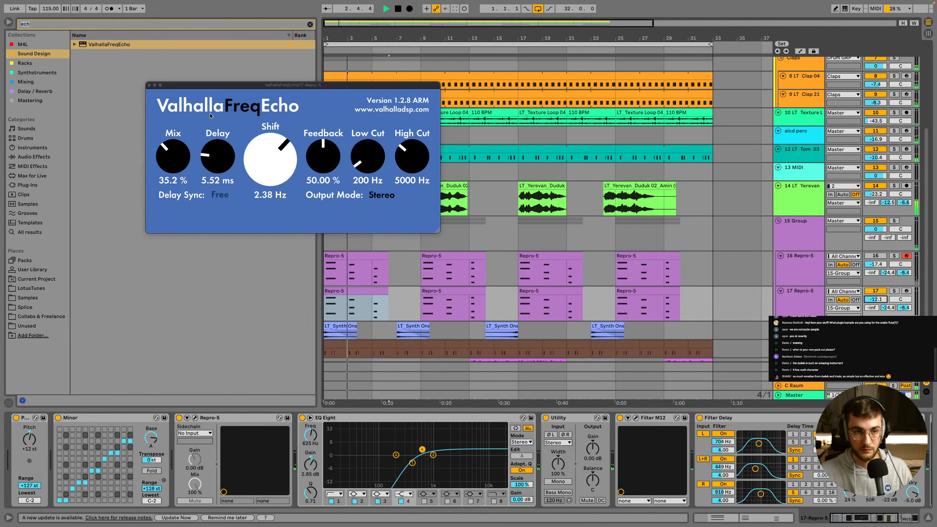
# Set the duplicate Repro-5 track's Pitch device to +24 st and bring up its Repro-5 synth panel for a check
pyautogui.click(149, 85)
pyautogui.press('space')
pyautogui.click(30, 443)
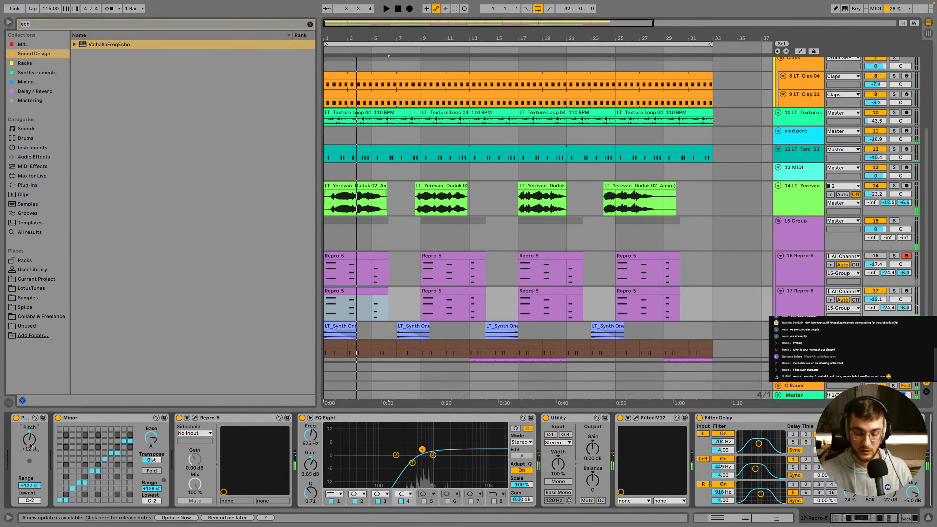
pyautogui.click(195, 418)
pyautogui.click(290, 142)
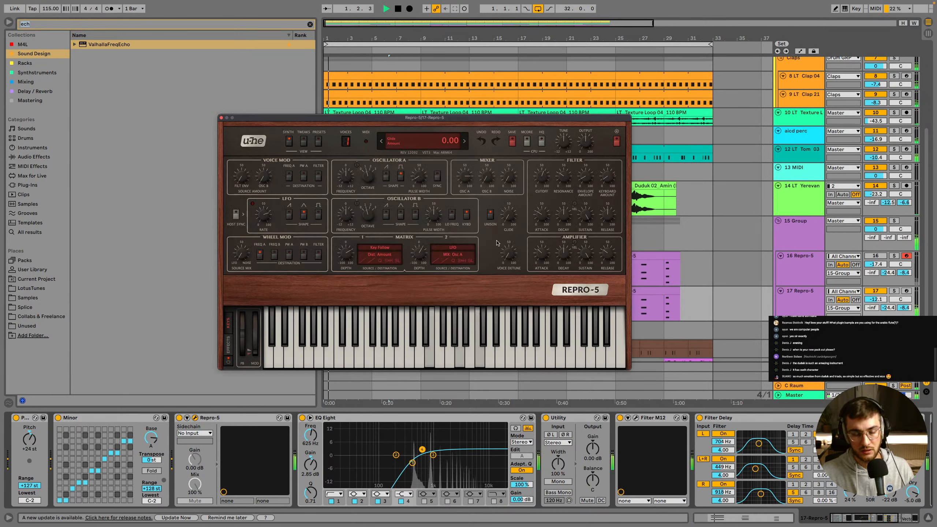
pyautogui.click(222, 118)
# Set the second Repro-5 track's volume to -18.2 dB and pull its highest EQ Eight point to about 1.67 kHz at -8.06 dB
pyautogui.scroll(-3, 364, 261)
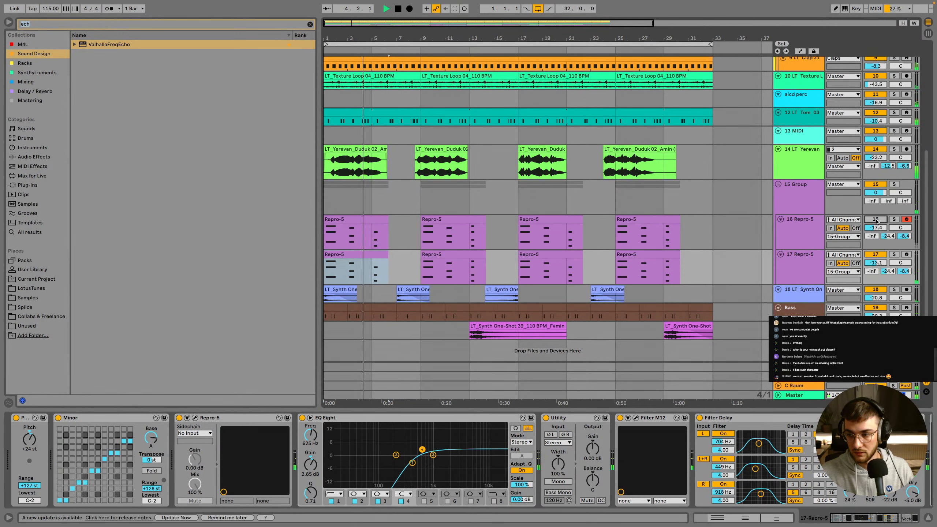
pyautogui.click(817, 274)
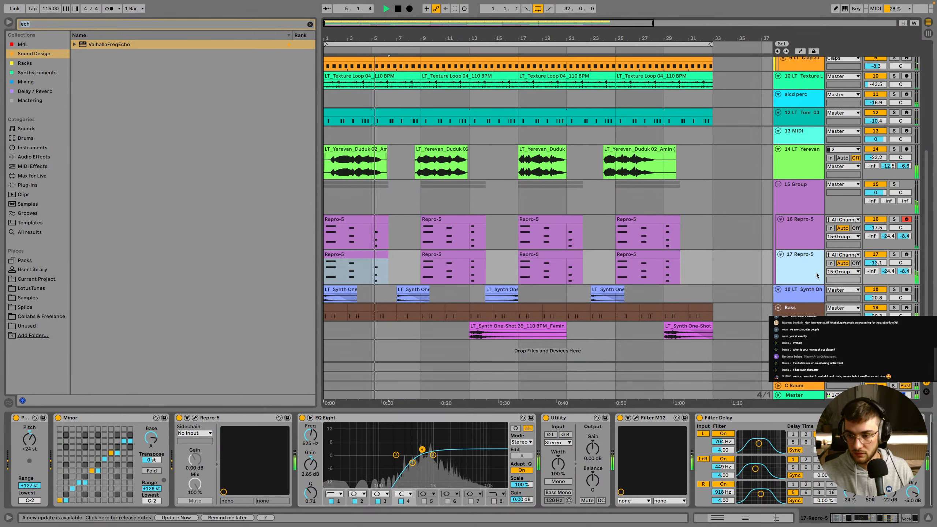
pyautogui.moveTo(875, 263); pyautogui.dragTo(876, 273)
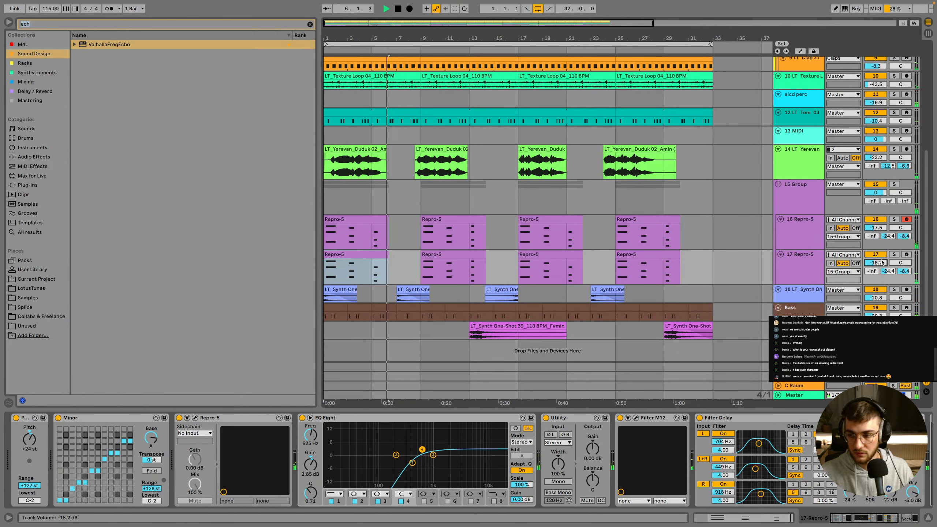
pyautogui.click(794, 265)
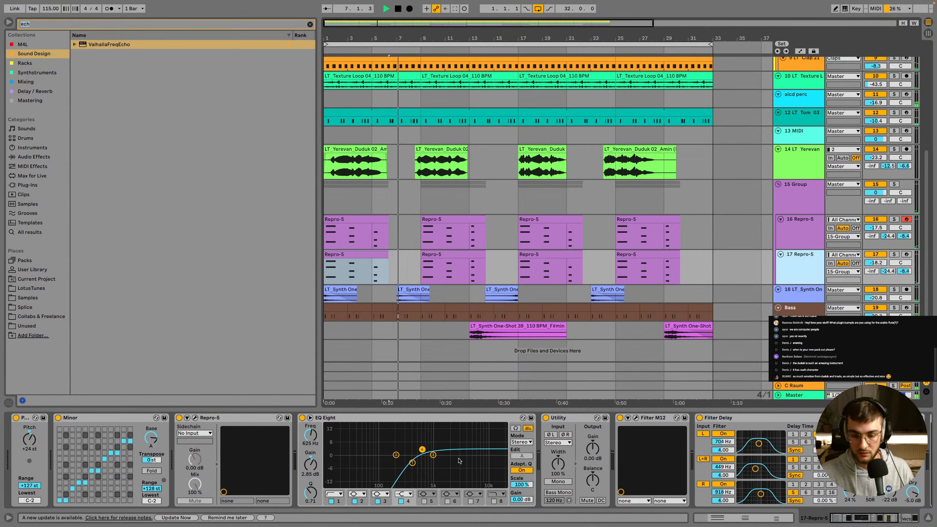
pyautogui.moveTo(433, 455); pyautogui.dragTo(445, 471)
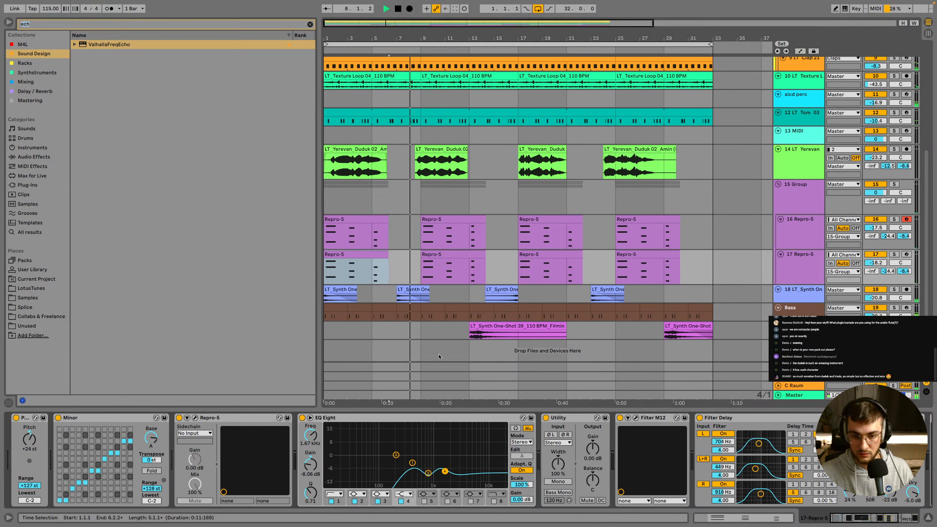
# Move the second Repro-5 track's four clips four bars later, starting at bar 5, and play from there
pyautogui.click(363, 255)
pyautogui.press('space')
pyautogui.keyDown('shift'); pyautogui.click(647, 254); pyautogui.keyUp('shift')
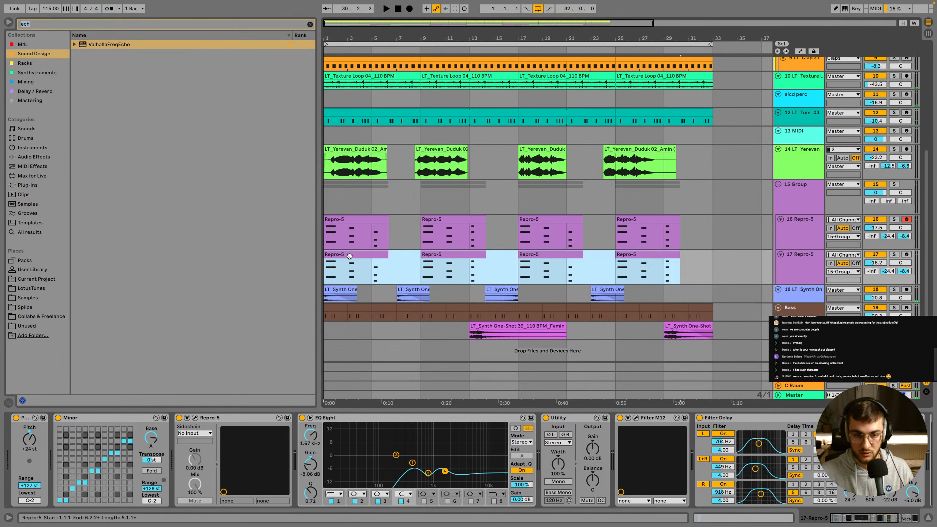
pyautogui.moveTo(350, 256); pyautogui.dragTo(397, 255)
pyautogui.click(369, 269)
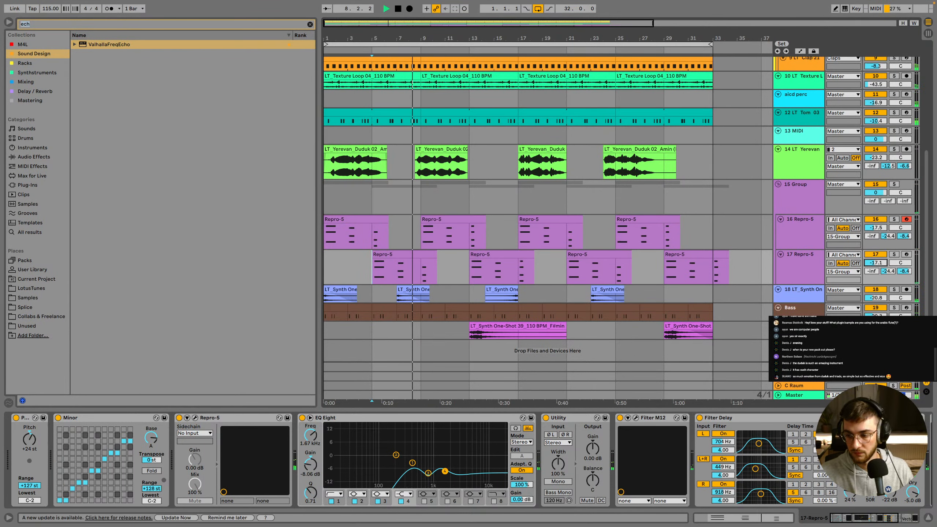
# Set the second Repro-5 track's Filter Delay volumes to -12 dB for the left channel and -17 dB for the right
pyautogui.click(858, 520)
pyautogui.moveTo(628, 492); pyautogui.dragTo(629, 483)
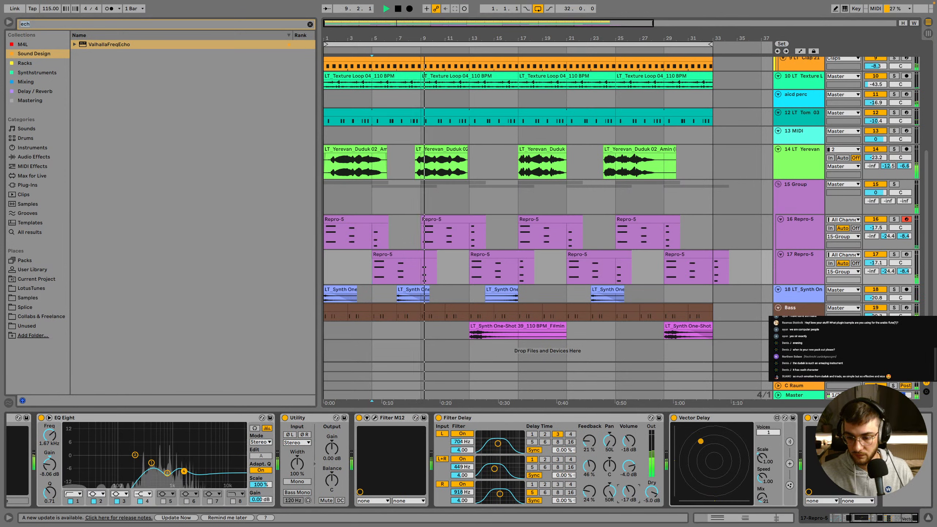
pyautogui.moveTo(629, 441); pyautogui.dragTo(628, 430)
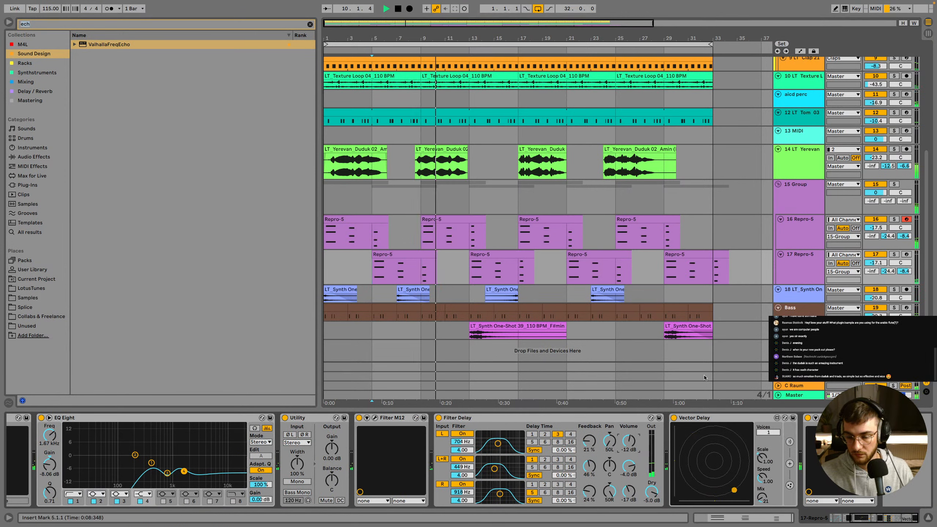
# Move the second Repro-5 track's four clips four bars earlier so they start at bar 1
pyautogui.click(428, 268)
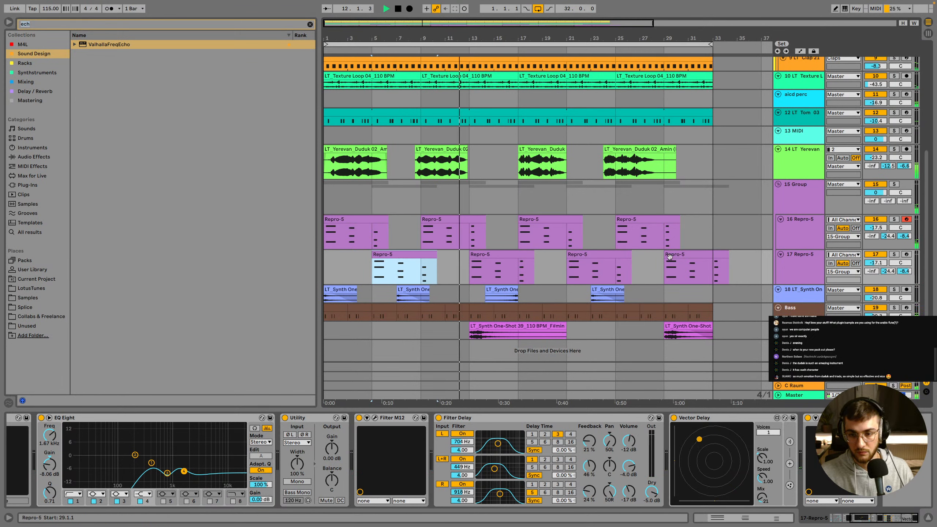
pyautogui.keyDown('shift'); pyautogui.click(703, 256); pyautogui.keyUp('shift')
pyautogui.moveTo(703, 256); pyautogui.dragTo(654, 257)
pyautogui.click(497, 265)
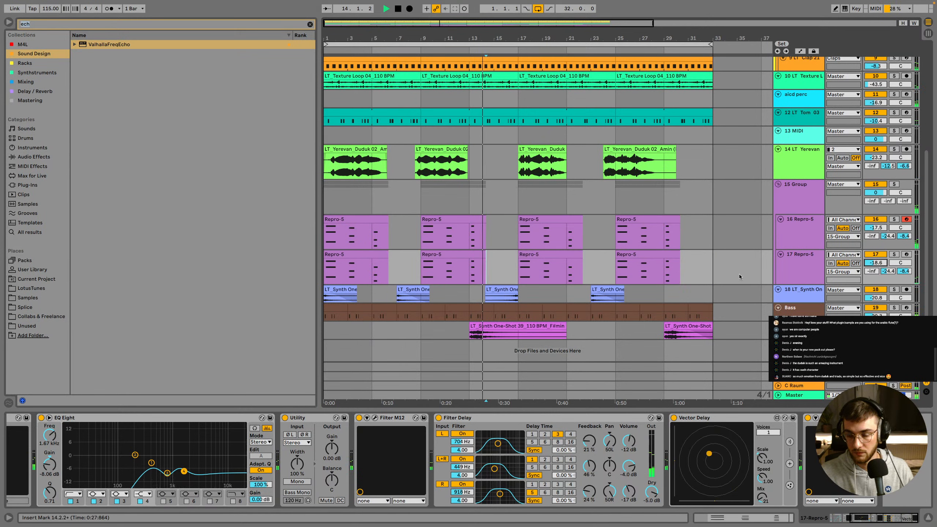
# Save the set and change the arrangement grid to 2/1
pyautogui.hotkey('ctrl', 's')
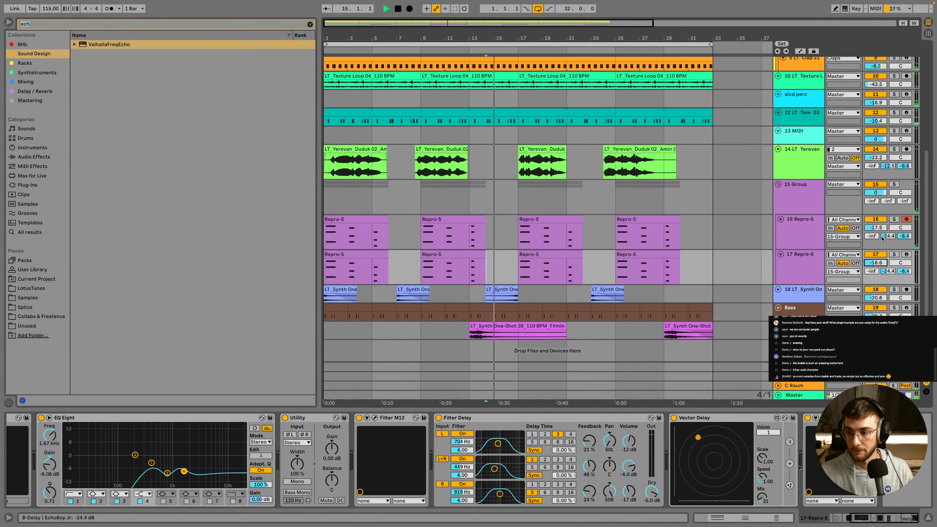
pyautogui.click(793, 259)
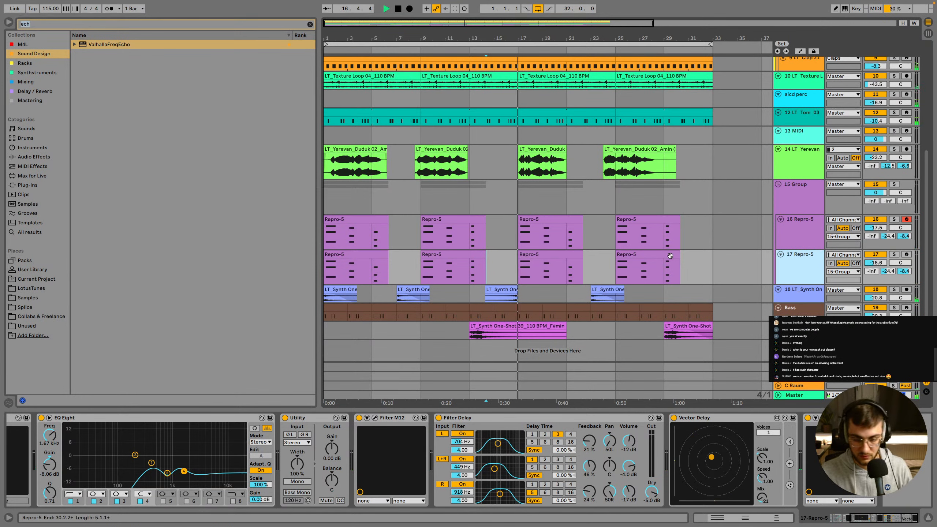
pyautogui.click(603, 259)
pyautogui.rightClick(603, 258)
pyautogui.click(673, 334)
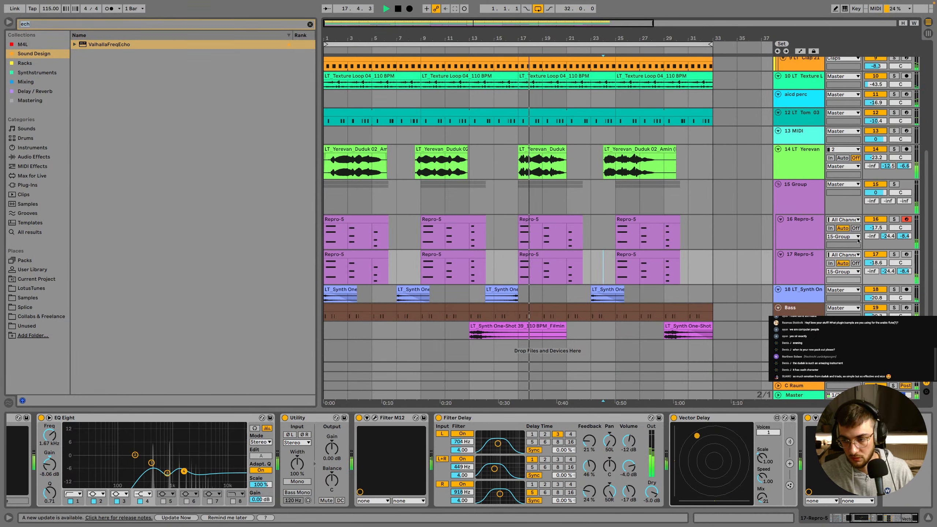
# Set the first Repro-5 track's volume to -10.2 dB and its Pitch device to +12 st, closing the ValhallaFreqEcho window
pyautogui.click(815, 235)
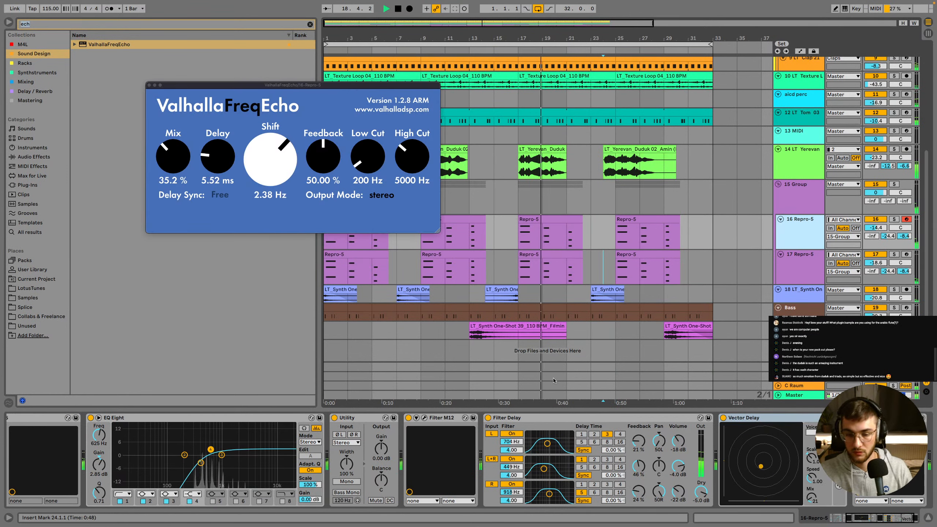
pyautogui.click(863, 518)
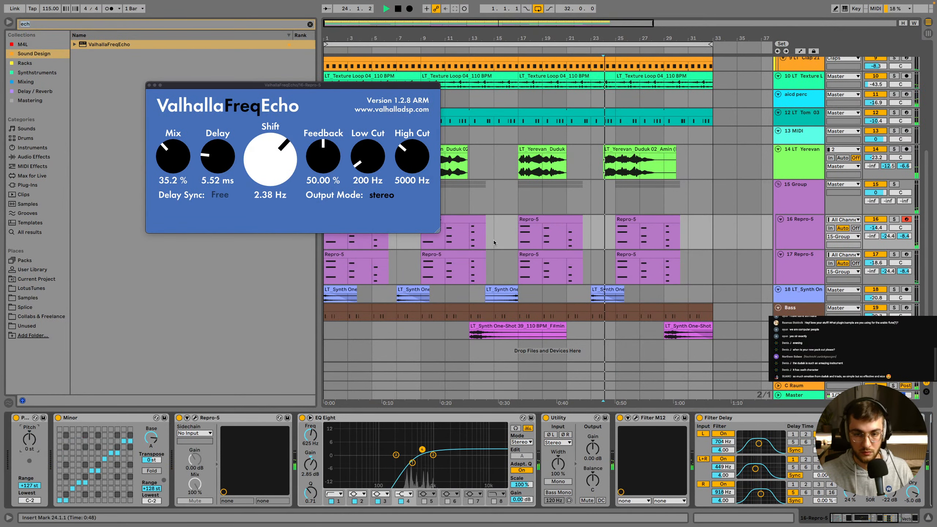
pyautogui.click(629, 218)
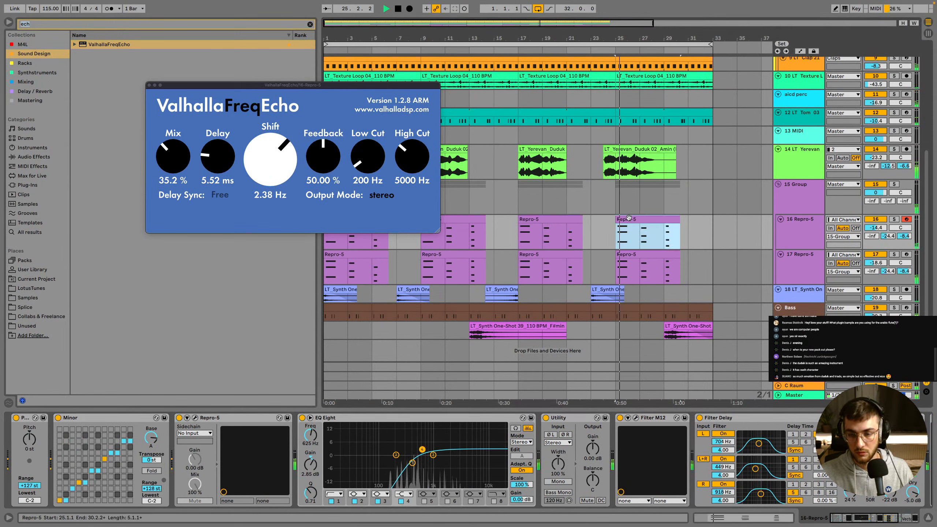
pyautogui.moveTo(876, 228); pyautogui.dragTo(875, 222)
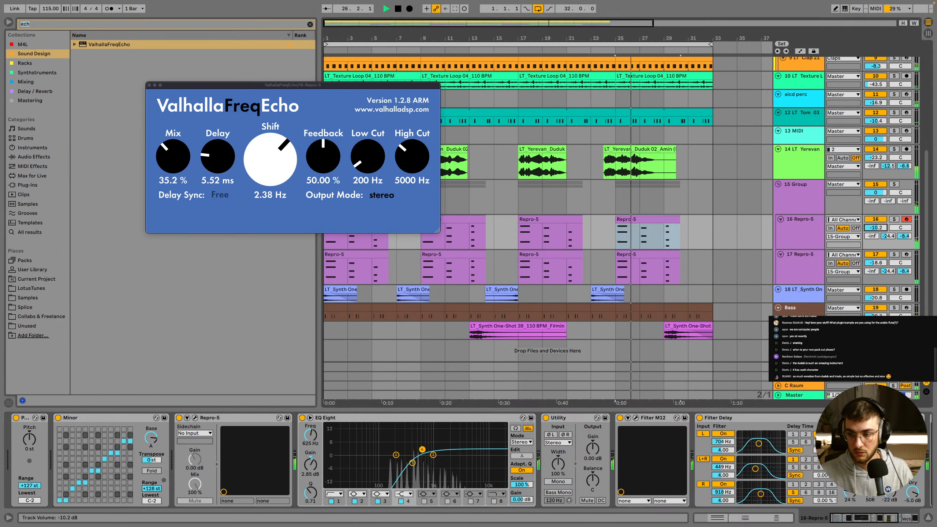
pyautogui.moveTo(29, 440); pyautogui.dragTo(29, 434)
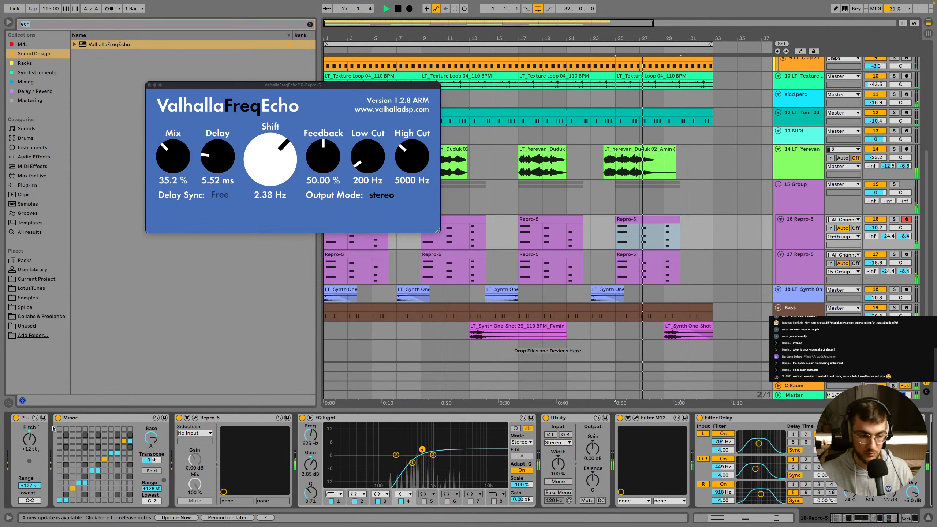
pyautogui.click(149, 85)
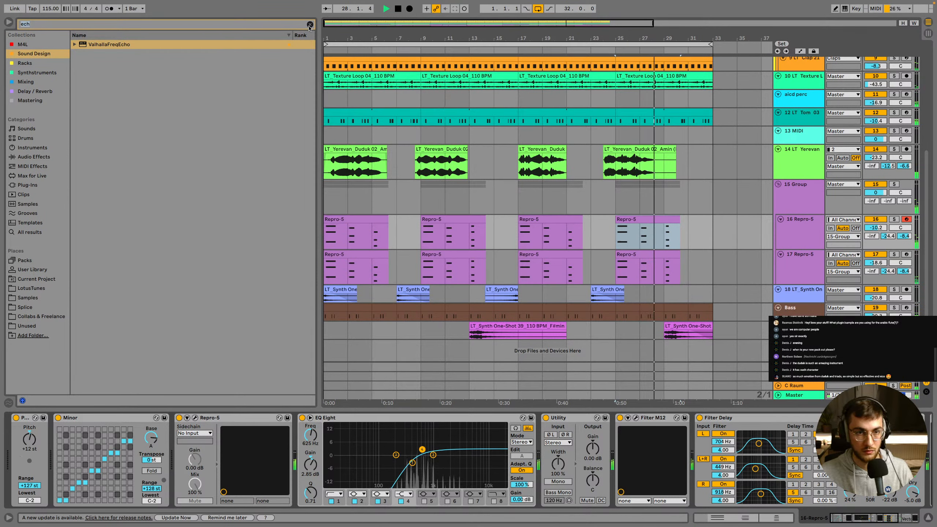
# Save the set with the browser search cleared, and set the second Repro-5 track's volume to -20.0 dB
pyautogui.press('super+f')
pyautogui.press('super+s')
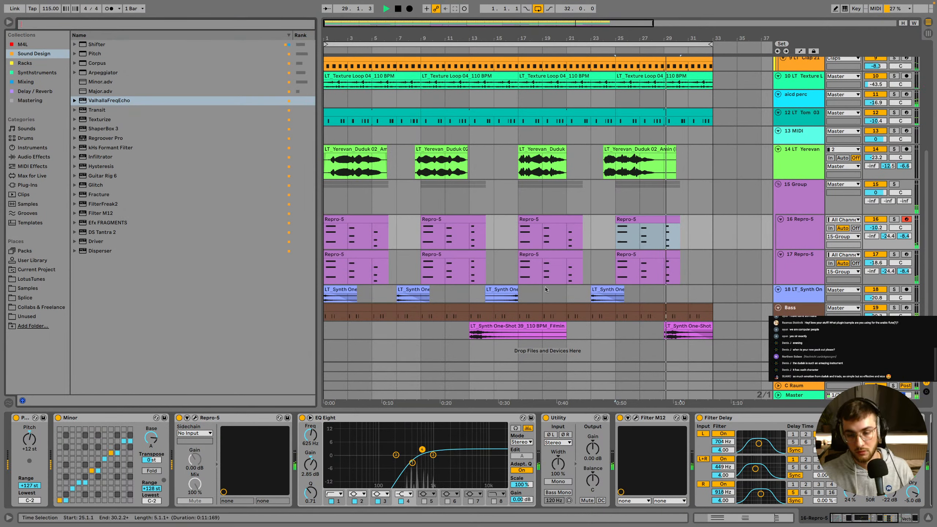
pyautogui.click(777, 267)
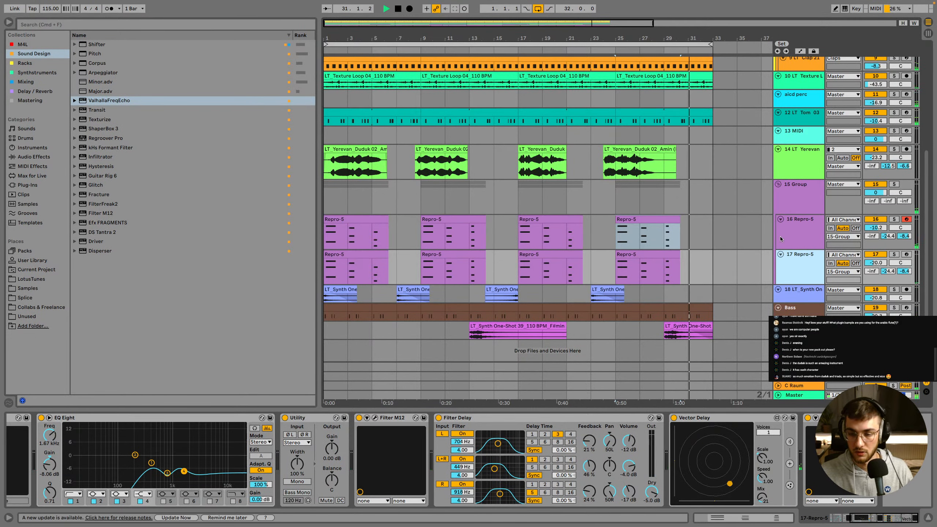
# Duplicate the Bass track and open the duplicate's first clip for note editing
pyautogui.click(578, 308)
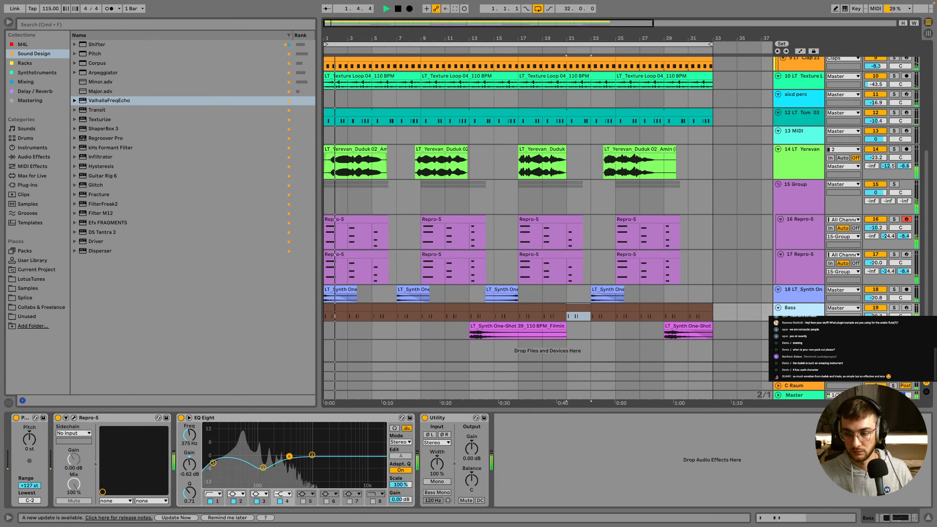
pyautogui.press('super+d')
pyautogui.press('space')
pyautogui.doubleClick(328, 327)
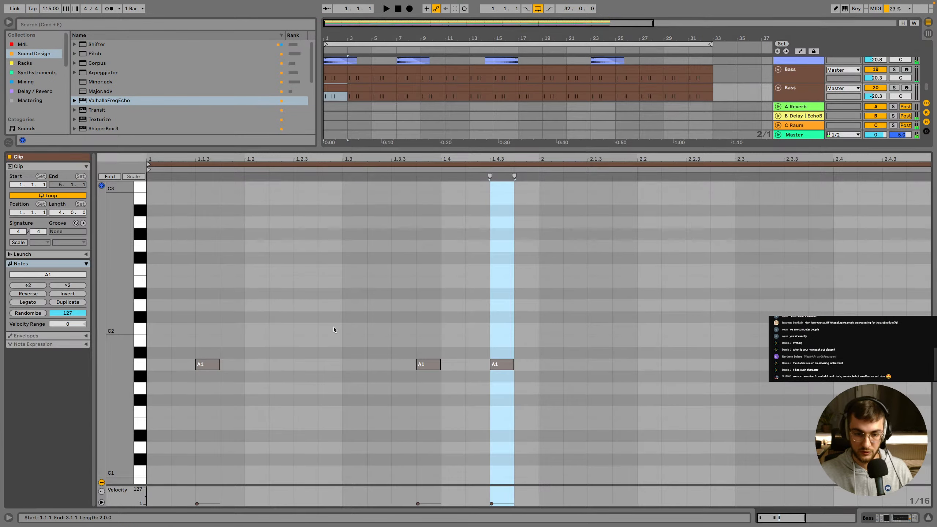
# Move the second and third A1 notes two sixteenths later, starting at 1.4.2, and transpose them up to E2
pyautogui.moveTo(441, 316); pyautogui.dragTo(543, 404)
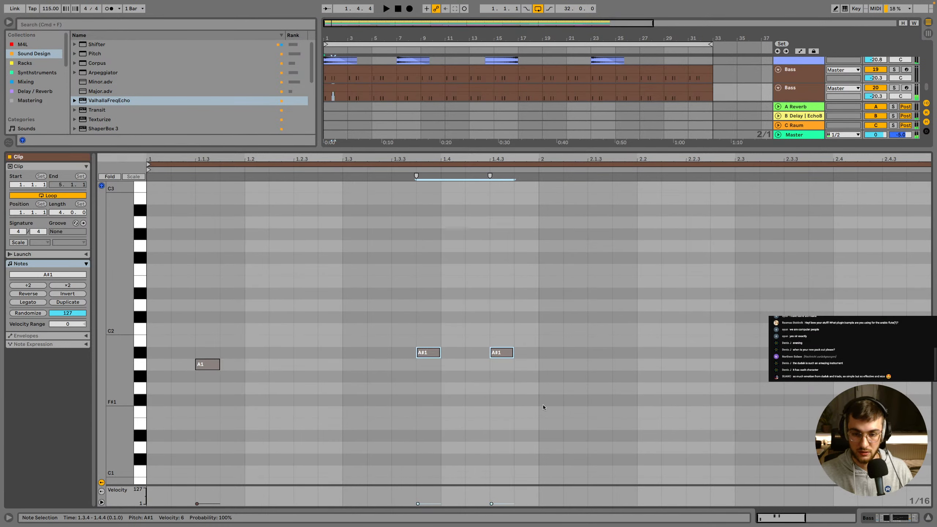
pyautogui.press('Right')
pyautogui.press('Left')
pyautogui.press('Right')
pyautogui.press('Right')
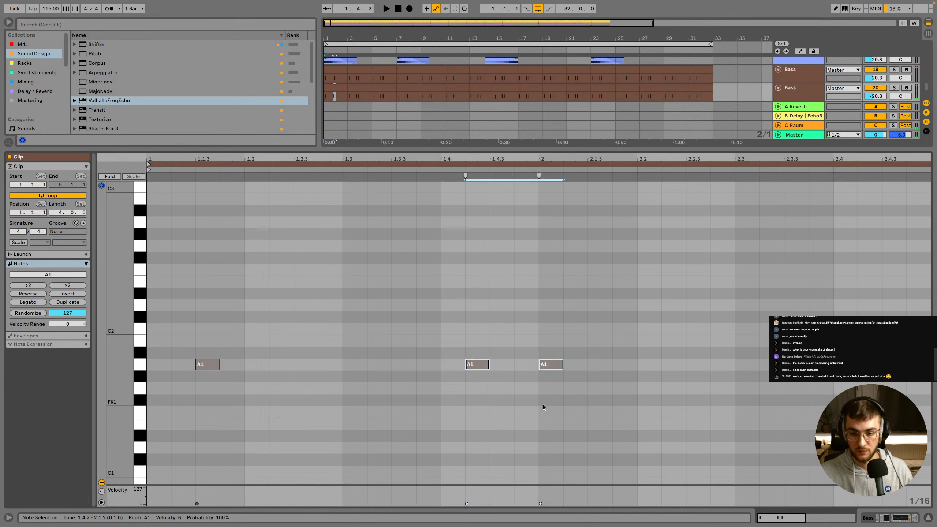
pyautogui.press('Up')
pyautogui.press('Up')
pyautogui.press('Up')
pyautogui.press('Up')
pyautogui.press('Up')
pyautogui.press('Up')
pyautogui.press('Up')
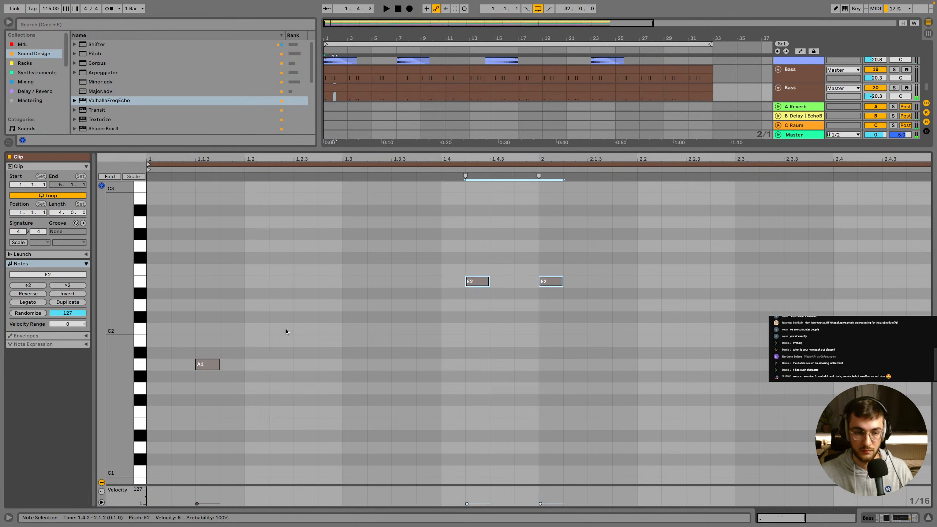
# Delete the remaining A1 note near the start of the bass clip and play the result
pyautogui.moveTo(286, 331); pyautogui.dragTo(191, 393)
pyautogui.press('Delete')
pyautogui.press('space')
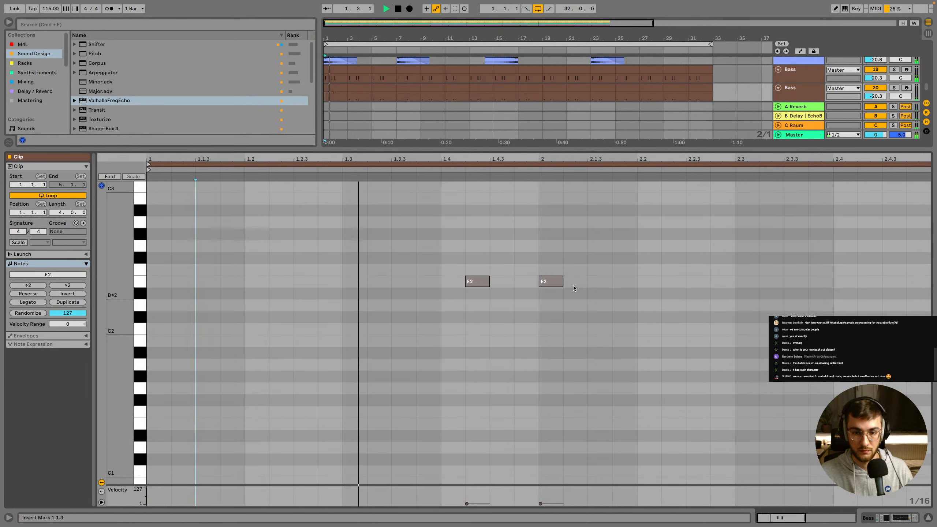
# Shift both E2 notes later in the second bar so the first starts at 2.1.4, checking the timing in playback
pyautogui.press('space')
pyautogui.press('super+a')
pyautogui.press('Left')
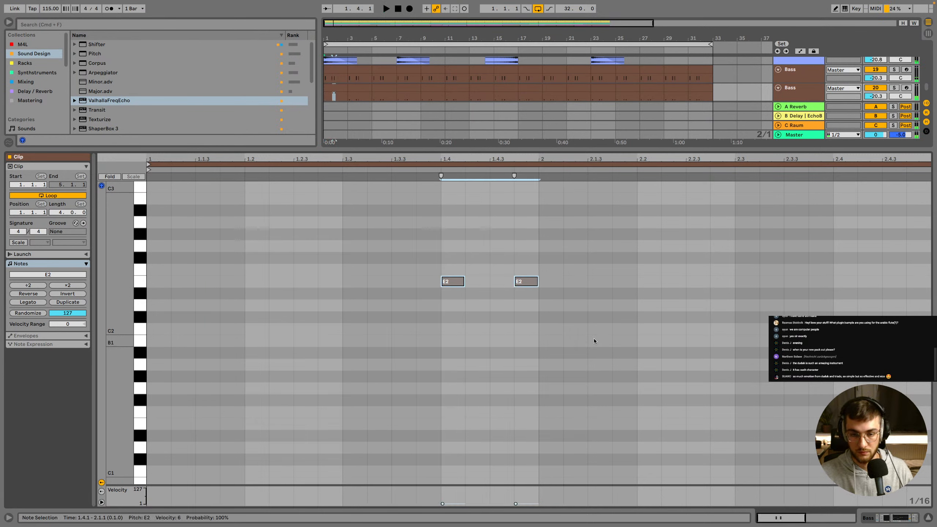
pyautogui.press('Right')
pyautogui.press('Right')
pyautogui.press('Right')
pyautogui.press('Right')
pyautogui.press('Right')
pyautogui.press('Right')
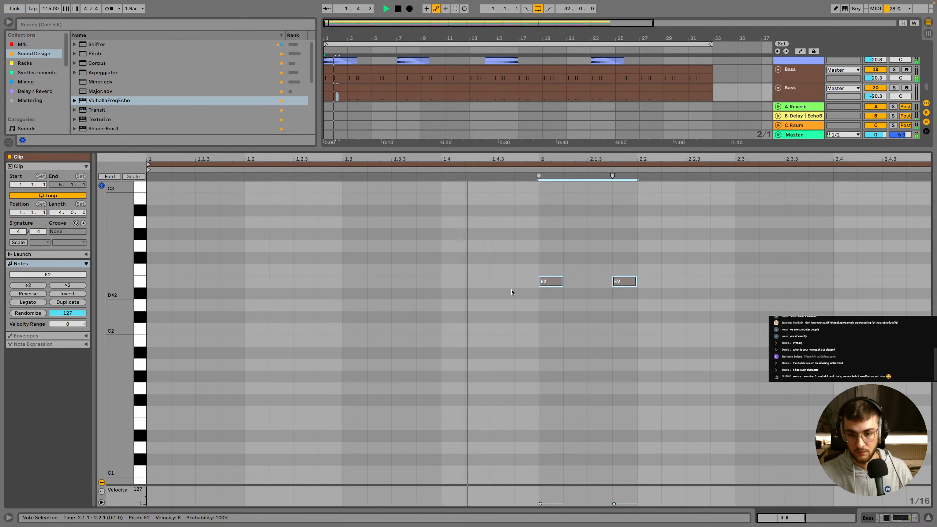
pyautogui.press('Right')
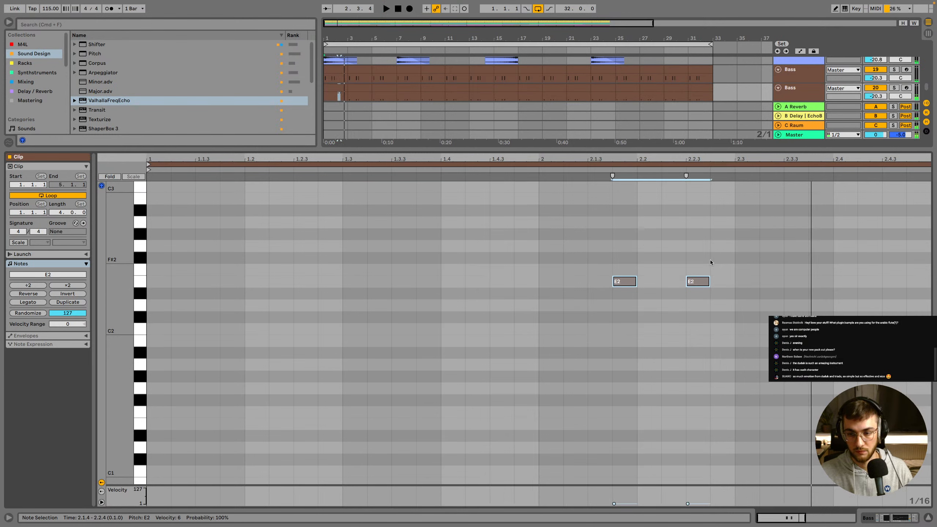
# Raise the second E2 note to F2, play the pattern and return to the track's device chain
pyautogui.click(698, 282)
pyautogui.press('space')
pyautogui.click(562, 239)
pyautogui.press('space')
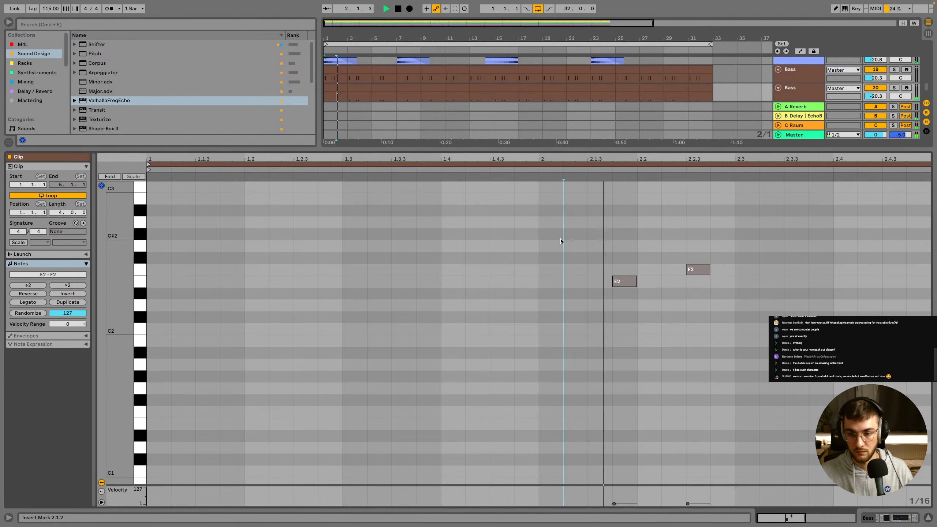
pyautogui.hotkey('shift', 'Tab')
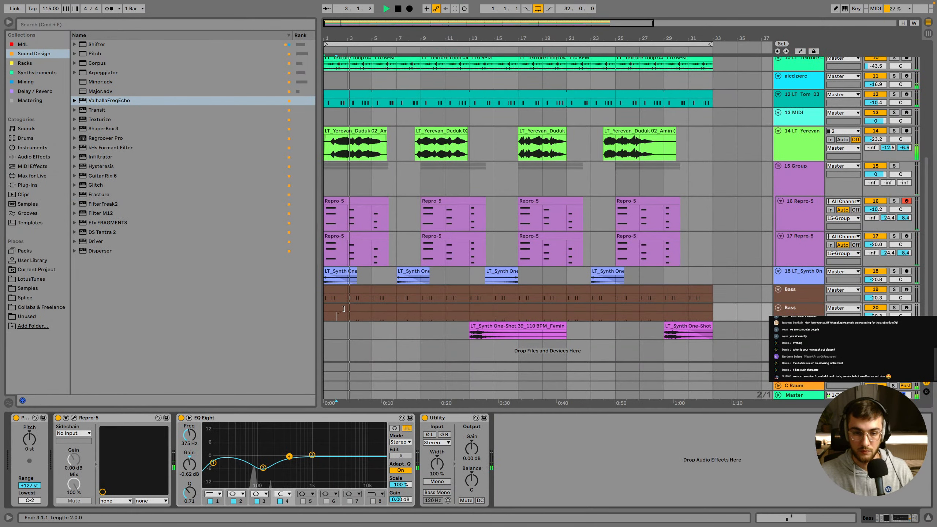
# Open the second Bass track's clip in bars 3 to 5 and delete its first two A1 notes
pyautogui.moveTo(346, 314); pyautogui.dragTo(364, 313)
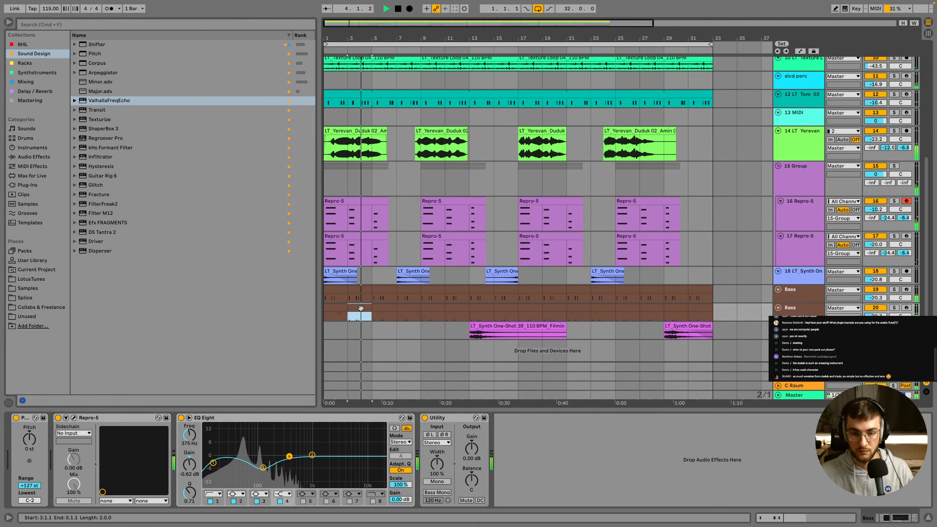
pyautogui.press('space')
pyautogui.hotkey('shift', 'Tab')
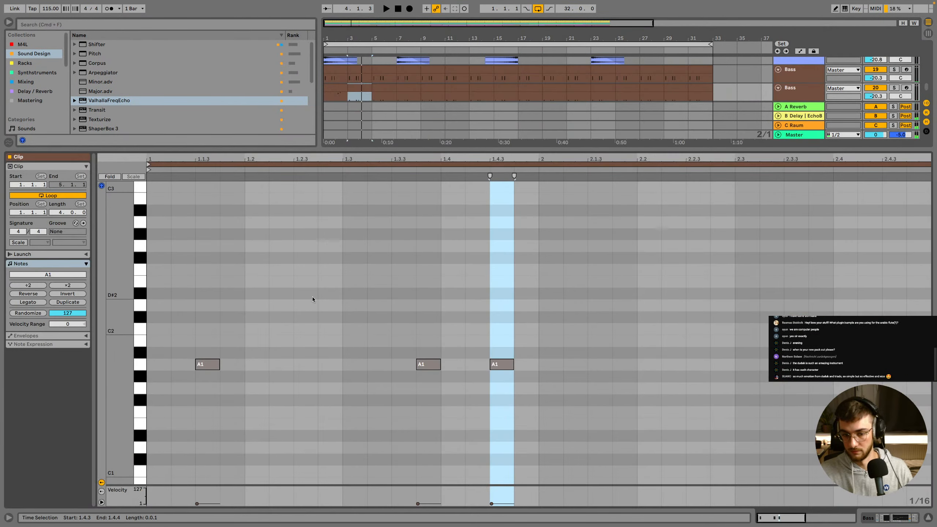
pyautogui.click(196, 317)
pyautogui.moveTo(197, 316); pyautogui.dragTo(437, 425)
pyautogui.press('Delete')
# Transpose the remaining A1 note up to F2 and move it one sixteenth later to 1.4.4
pyautogui.press('Up')
pyautogui.press('Up')
pyautogui.press('Up')
pyautogui.press('Up')
pyautogui.press('Up')
pyautogui.press('Up')
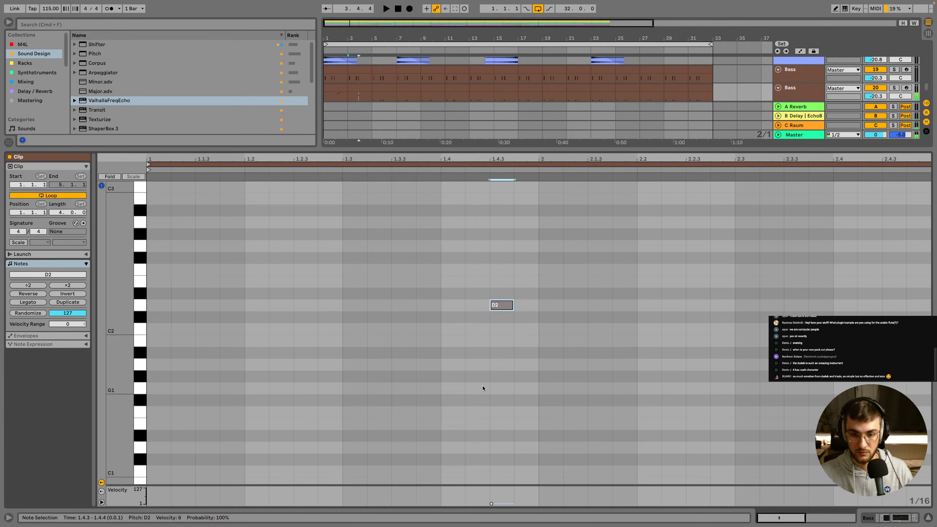
pyautogui.press('Right')
pyautogui.hotkey('shift', 'Left')
pyautogui.press('Up')
pyautogui.press('Up')
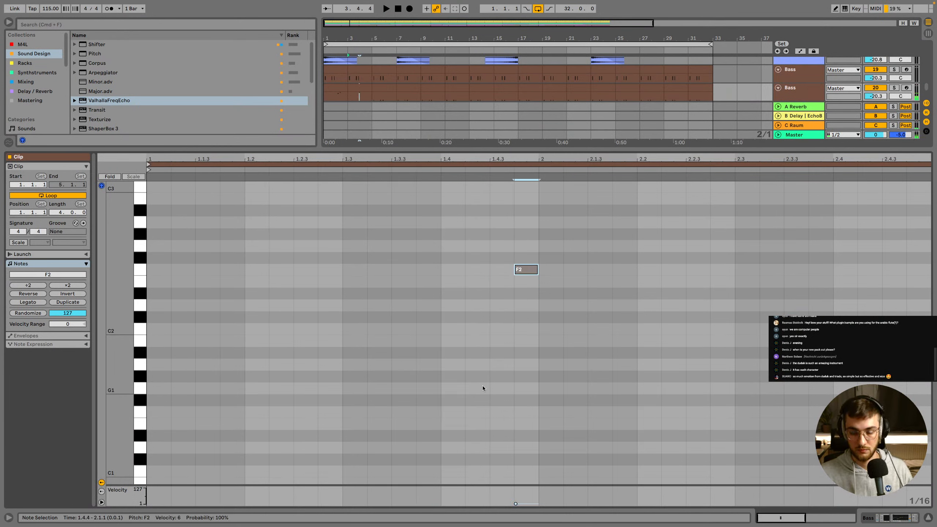
# Play the clip, raise the F2 note to F#2 and play the result with the device chain shown
pyautogui.press('space')
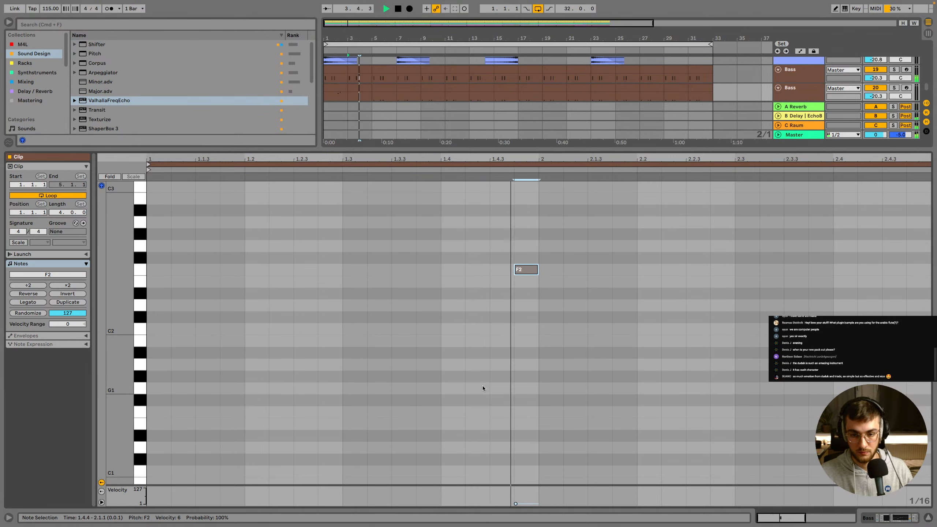
pyautogui.press('space')
pyautogui.press('Up')
pyautogui.press('space')
pyautogui.hotkey('shift', 'Tab')
pyautogui.press('space')
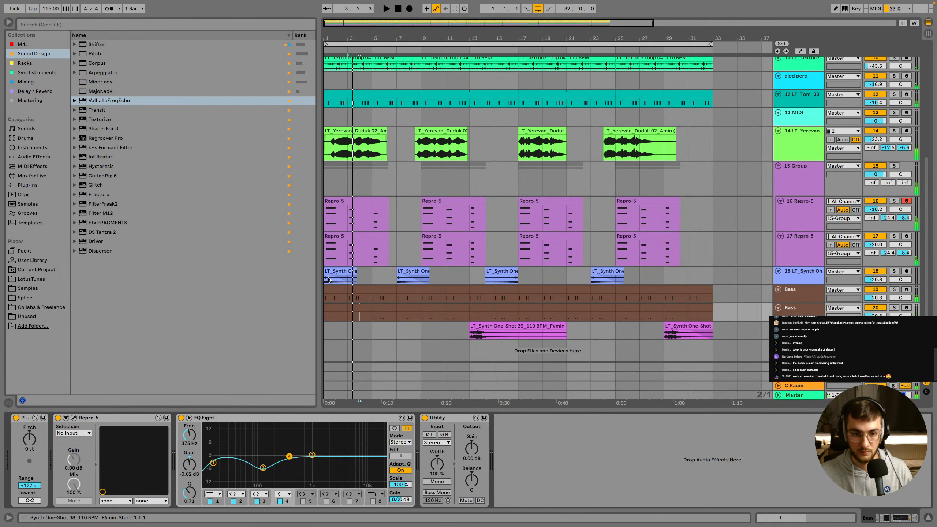
# Compare the first two clips on the second Bass track and delete the one in bars 3 to 5
pyautogui.click(330, 309)
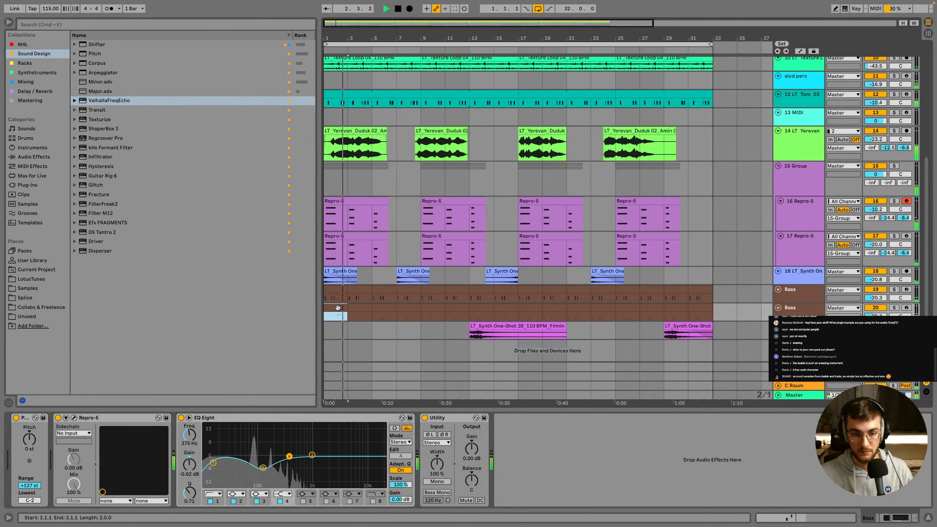
pyautogui.moveTo(336, 309); pyautogui.dragTo(362, 308)
pyautogui.doubleClick(363, 308)
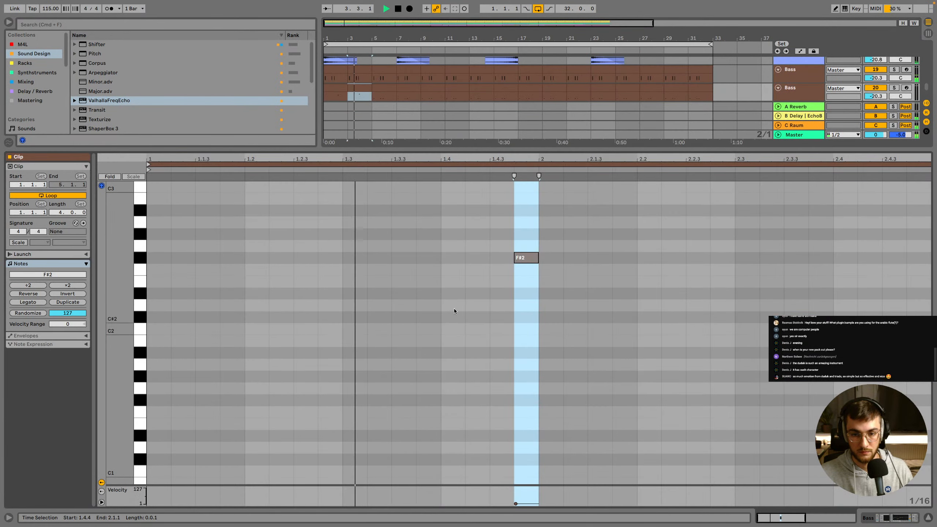
pyautogui.hotkey('shift', 'Tab')
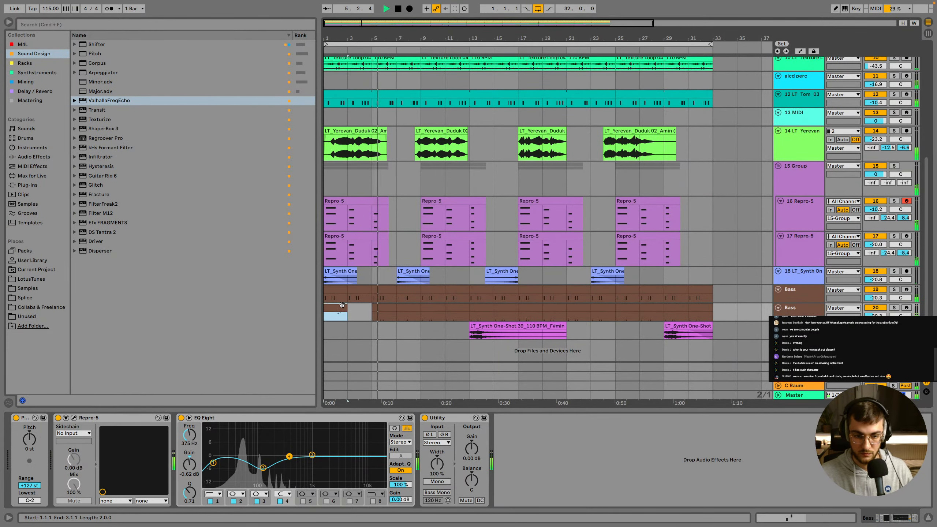
# Copy the first bass clip to bars 5 to 7 and delete the second Bass track's content from bar 7 to 33
pyautogui.moveTo(356, 309); pyautogui.dragTo(405, 310)
pyautogui.click(545, 310)
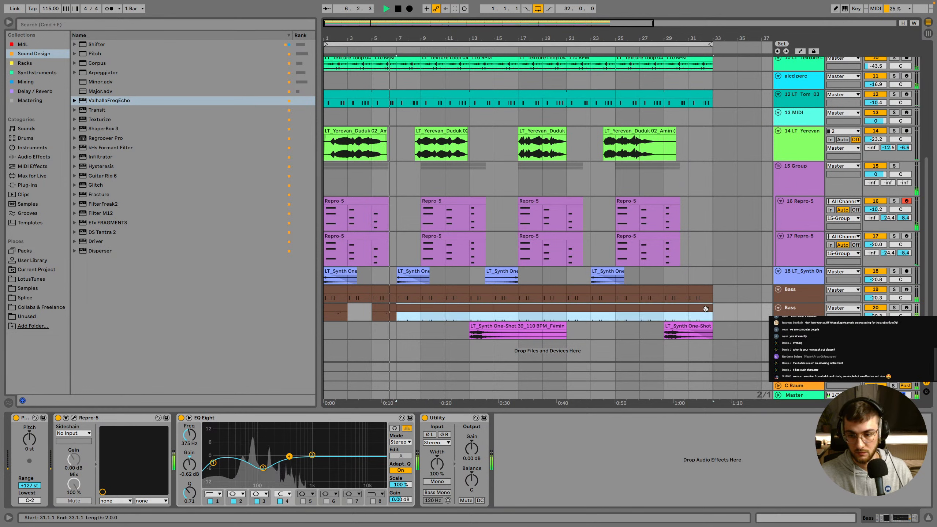
pyautogui.press('Delete')
# Duplicate bars 1 to 9 of the second Bass track three times to fill it up to bar 33
pyautogui.keyDown('shift'); pyautogui.click(325, 312); pyautogui.keyUp('shift')
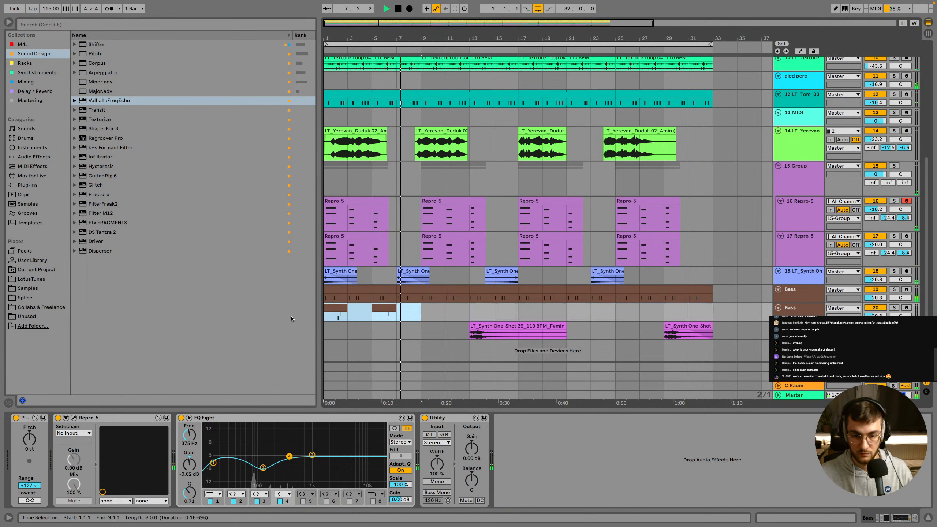
pyautogui.hotkey('ctrl', 'd')
pyautogui.hotkey('ctrl', 'd')
pyautogui.hotkey('ctrl', 'd')
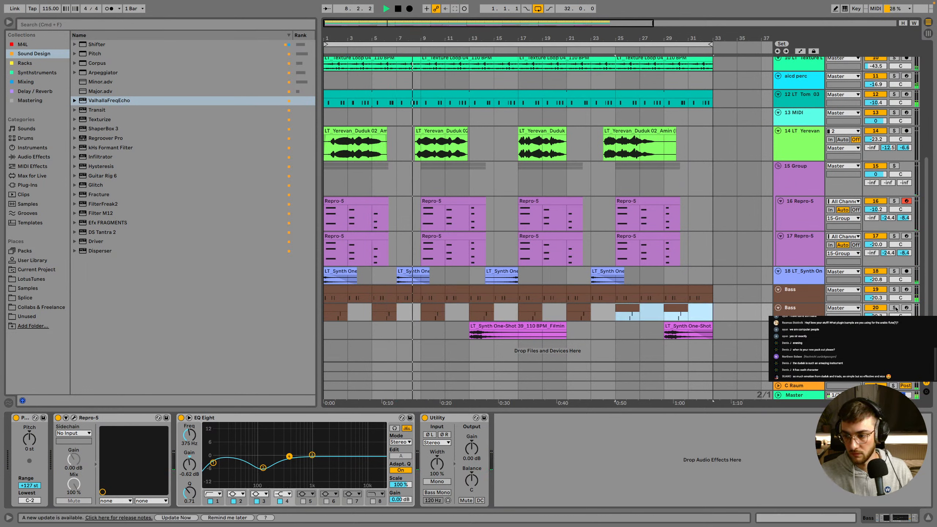
# Open Repro-5 on the second Bass track, solo the track and audition presets up to 005 AT Bass - Forest
pyautogui.click(74, 418)
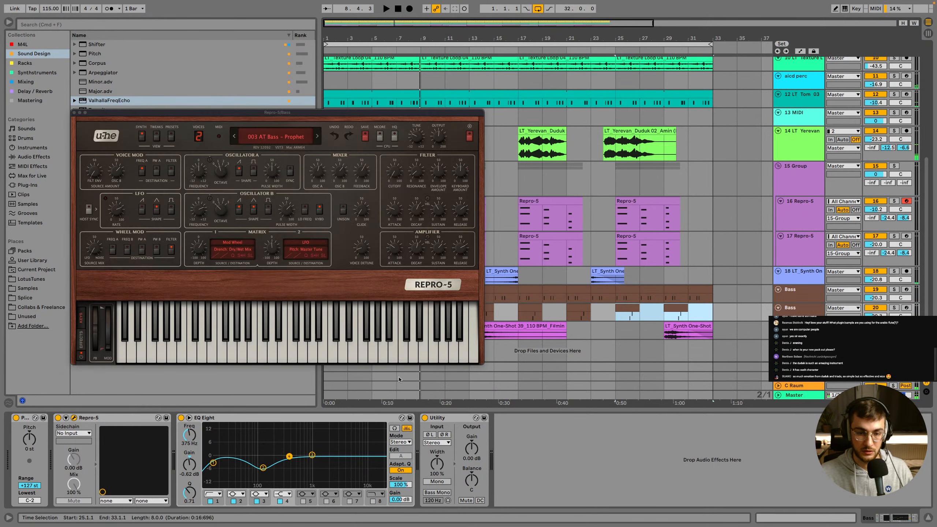
pyautogui.press('space')
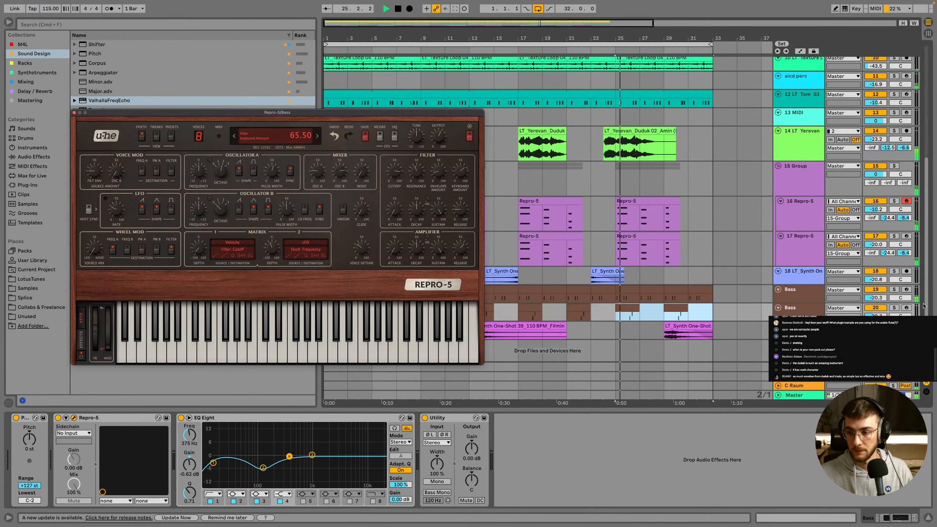
pyautogui.click(893, 308)
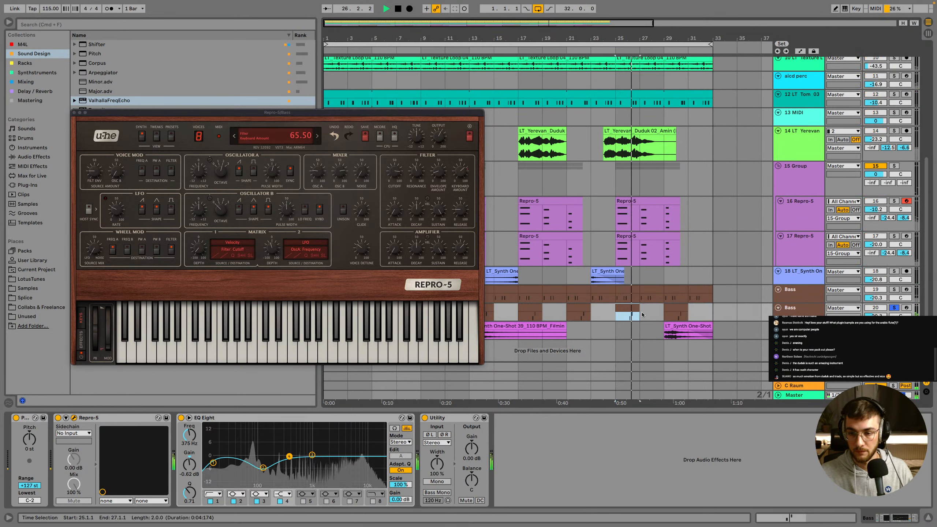
pyautogui.press('space')
pyautogui.click(317, 136)
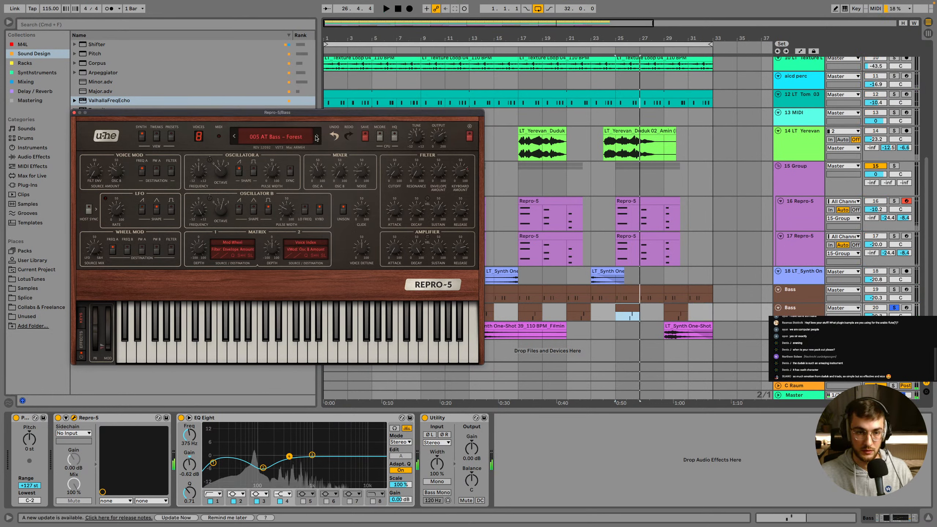
pyautogui.press('space')
# Set the arrangement grid to 1/16 and place the playback start at 26.1.3 on the second Bass track
pyautogui.rightClick(658, 315)
pyautogui.click(724, 400)
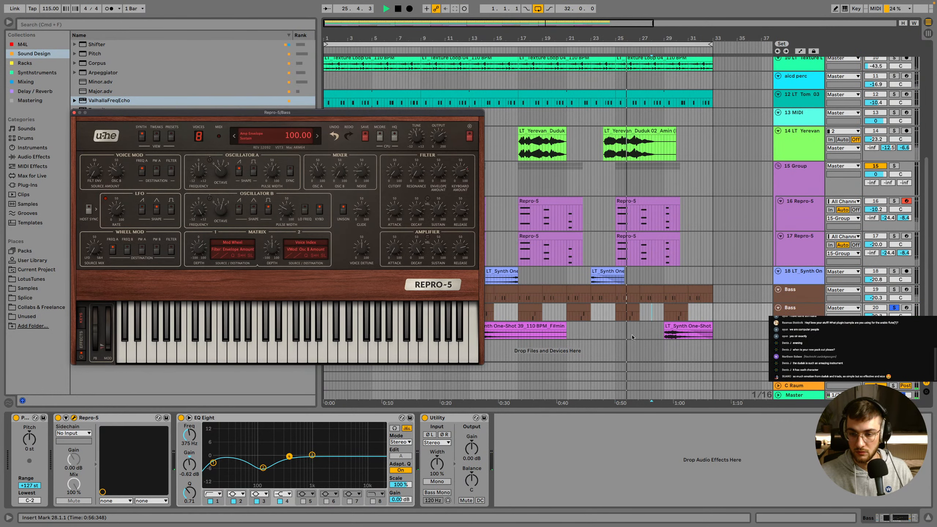
pyautogui.click(628, 318)
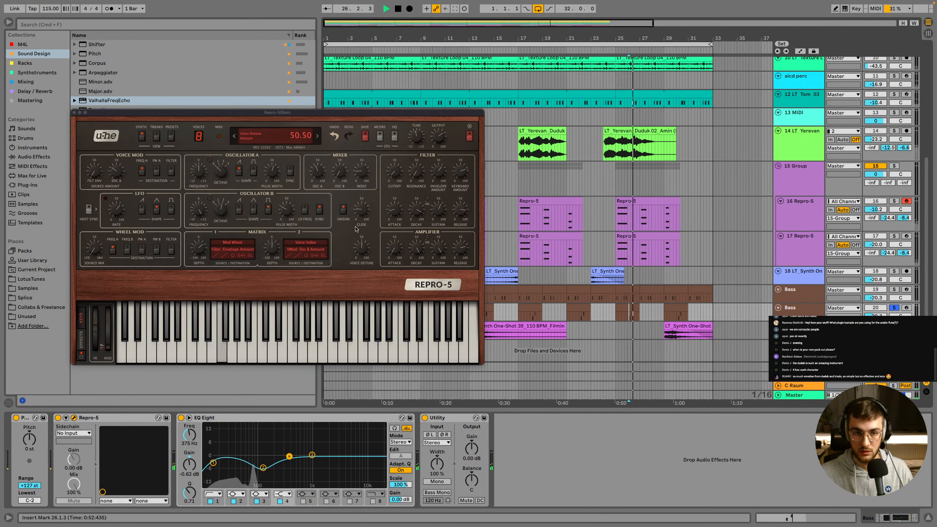
# Audition the next Repro-5 bass presets in turn and take the second Bass track out of solo
pyautogui.press('space')
pyautogui.click(318, 137)
pyautogui.click(317, 137)
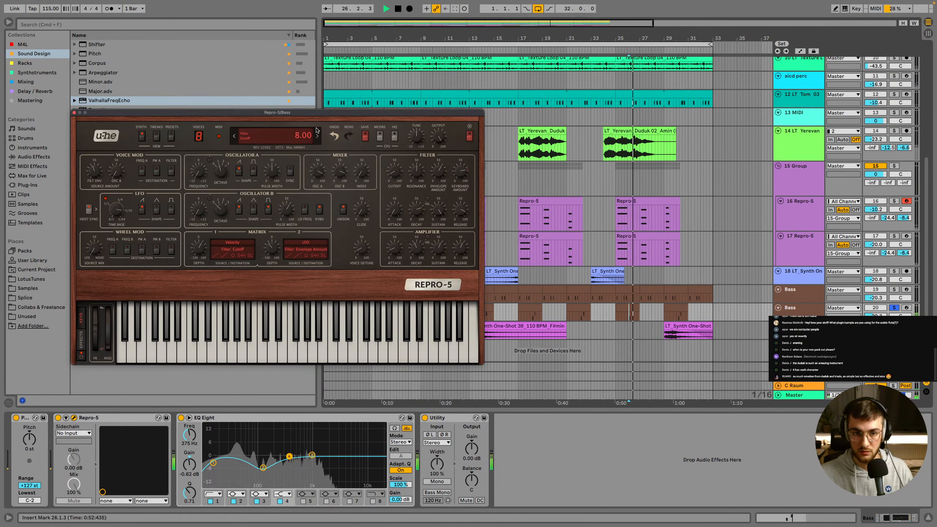
pyautogui.press('space')
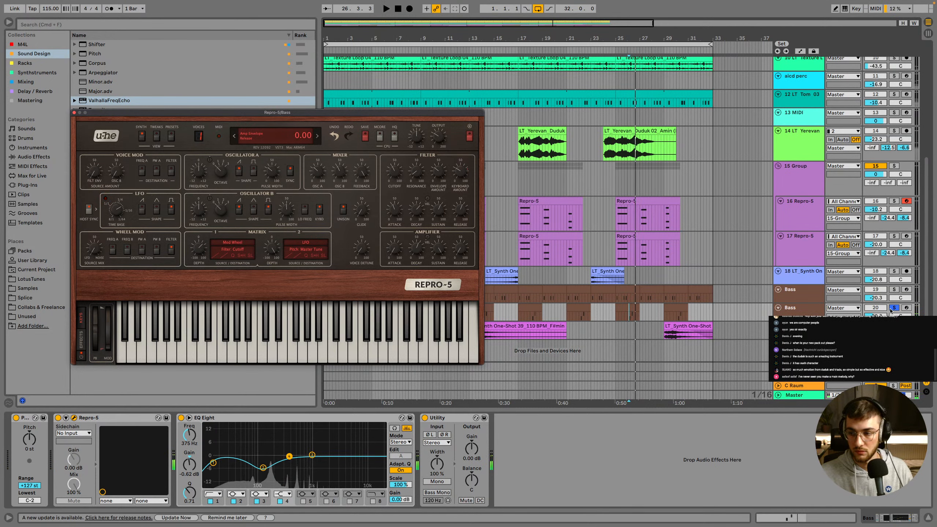
pyautogui.press('space')
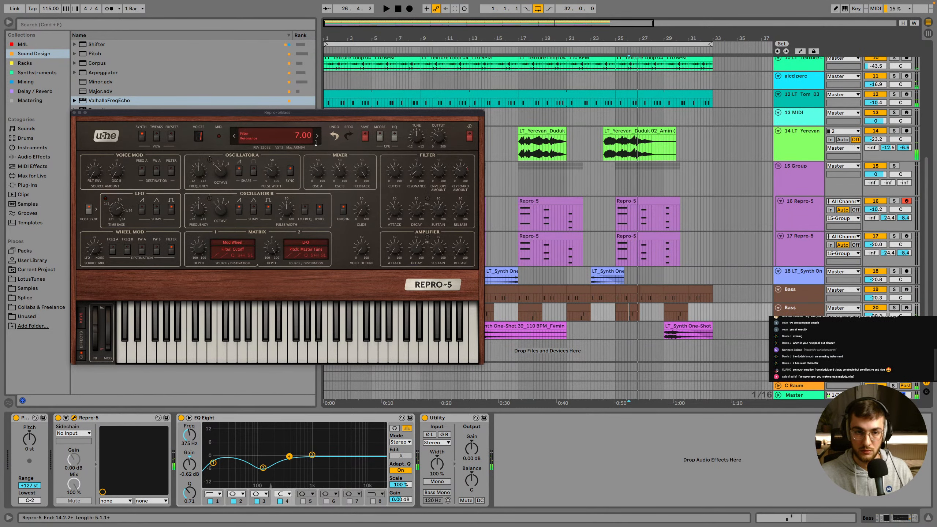
# Open the bass clip at bar 25 and audition the following Repro-5 preset from 26.1.3
pyautogui.doubleClick(638, 312)
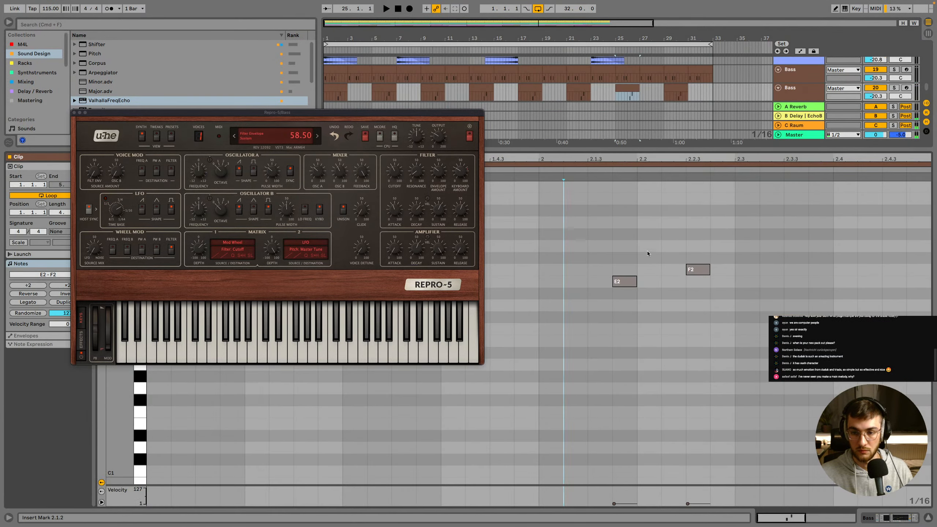
pyautogui.moveTo(648, 253); pyautogui.dragTo(613, 316)
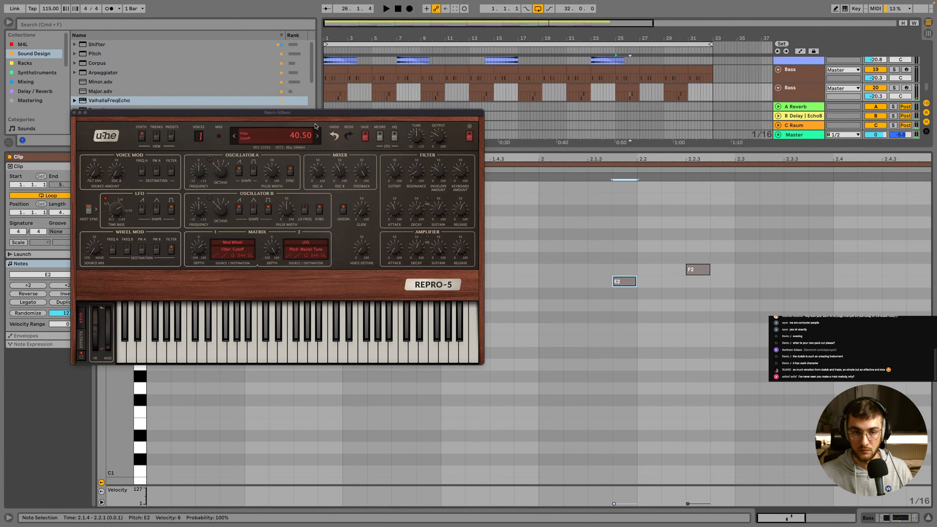
pyautogui.click(318, 136)
pyautogui.click(594, 249)
pyautogui.press('space')
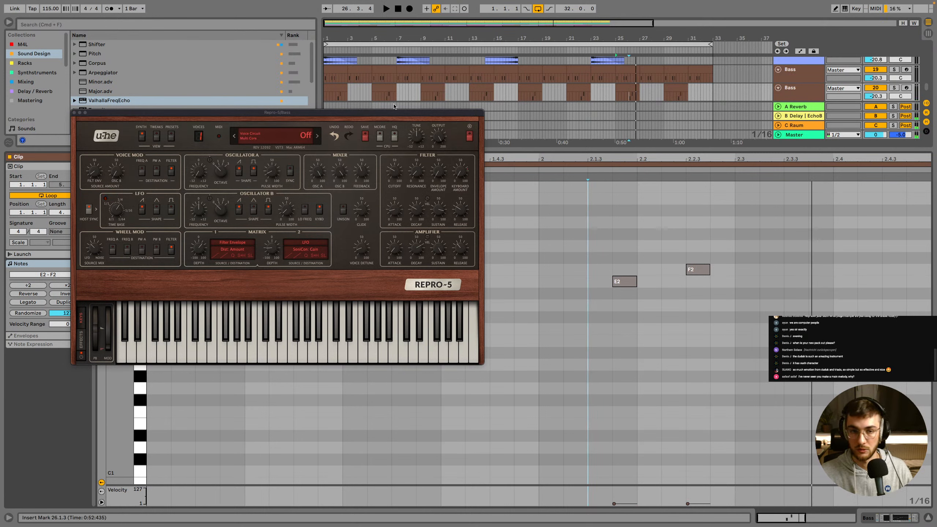
# Advance the Repro-5 preset to 011 AT Bass - Growler, auditioning each sound from just before the E2 note
pyautogui.click(318, 137)
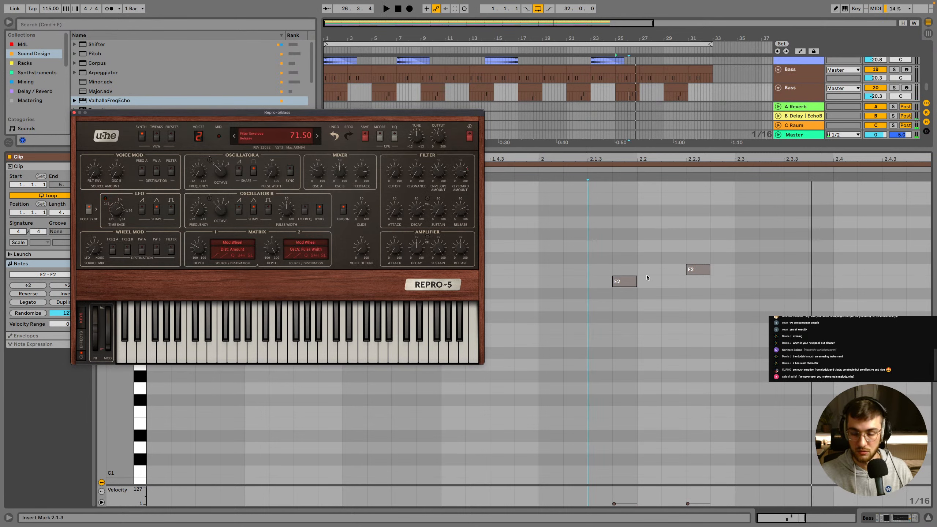
pyautogui.click(602, 245)
pyautogui.press('space')
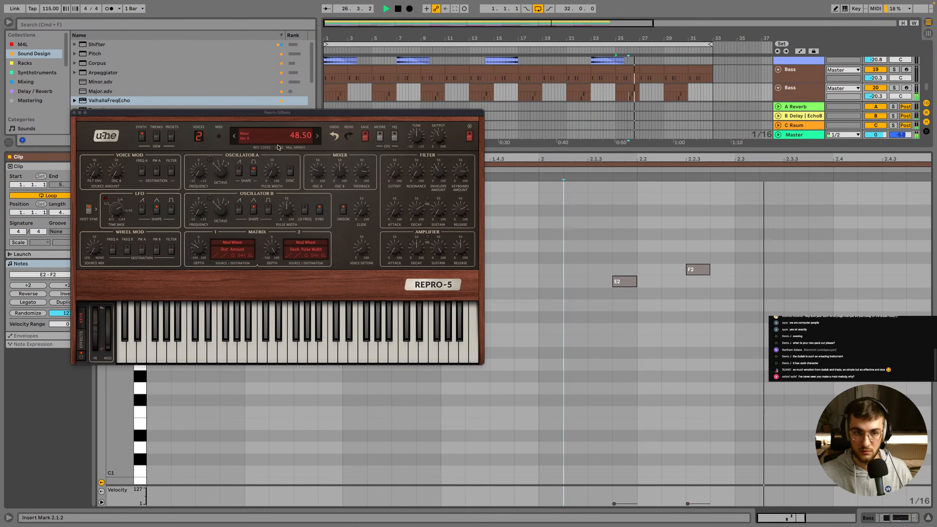
pyautogui.press('space')
pyautogui.click(318, 139)
pyautogui.press('space')
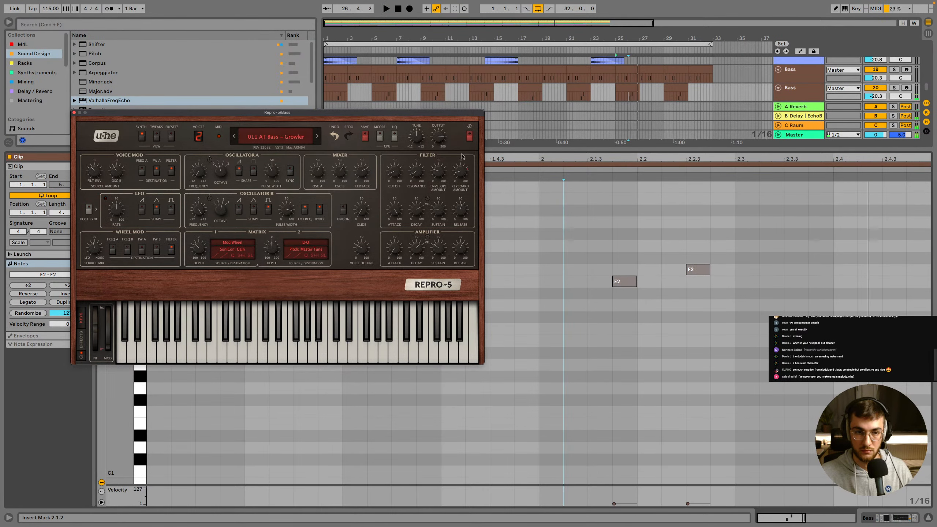
# Close the note editor, play the arrangement from 1.1.1 and set the grid back to 2/1
pyautogui.hotkey('shift', 'Tab')
pyautogui.click(518, 273)
pyautogui.press('Home')
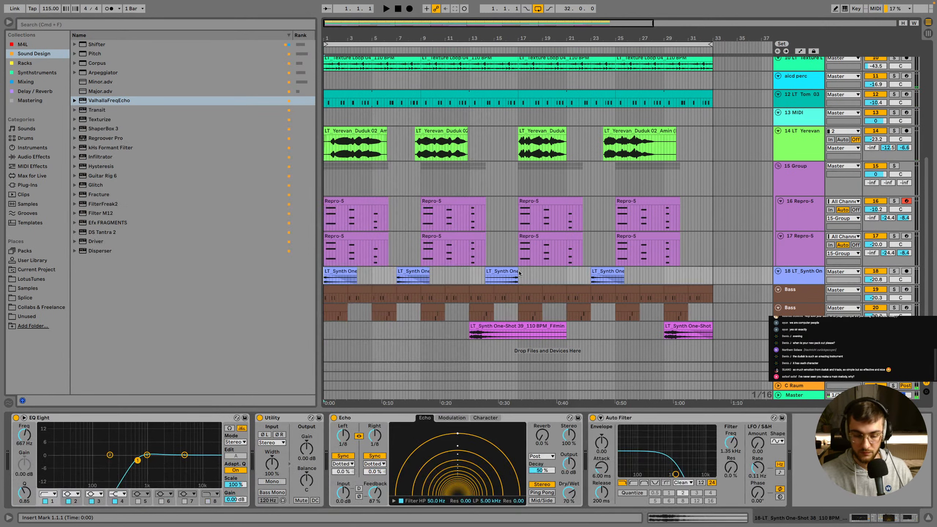
pyautogui.press('space')
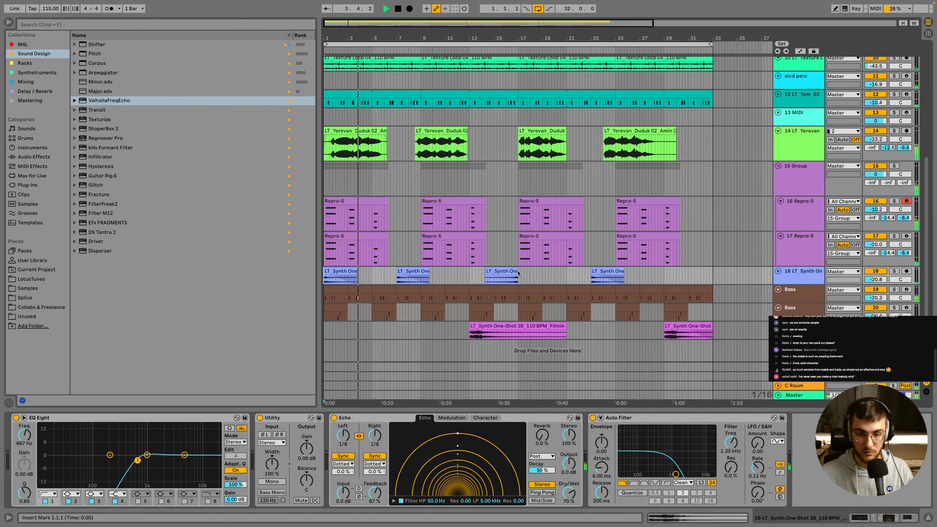
pyautogui.rightClick(527, 276)
pyautogui.click(538, 304)
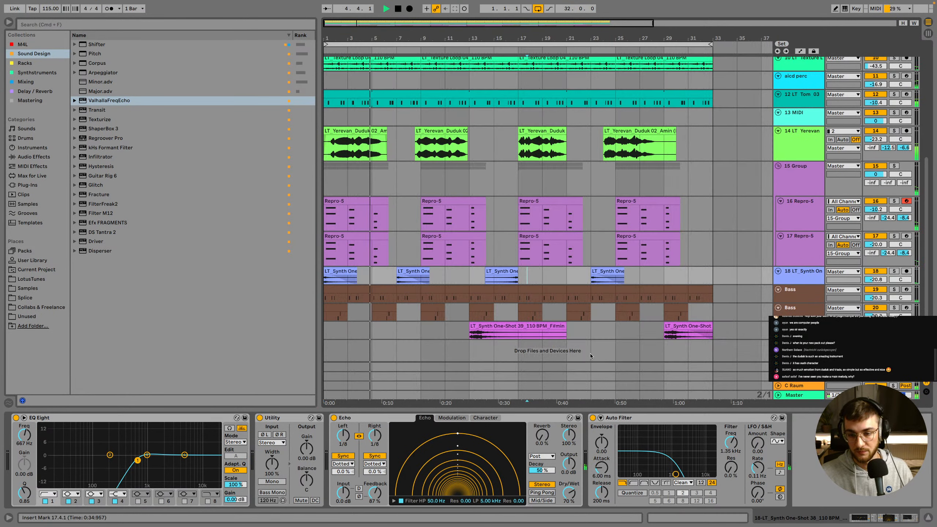
# Lower the second Bass track's volume slightly during playback, and stop playback
pyautogui.scroll(3, 538, 304)
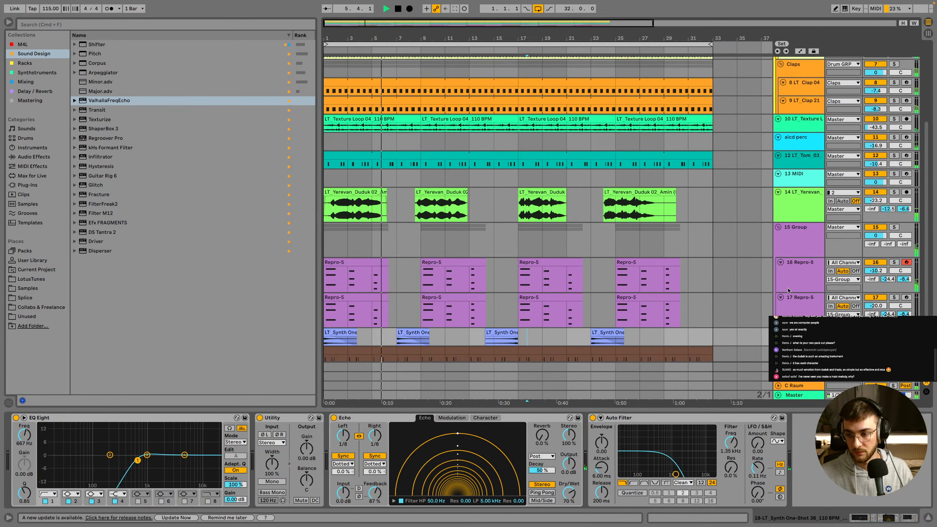
pyautogui.click(785, 307)
pyautogui.scroll(-5, 783, 304)
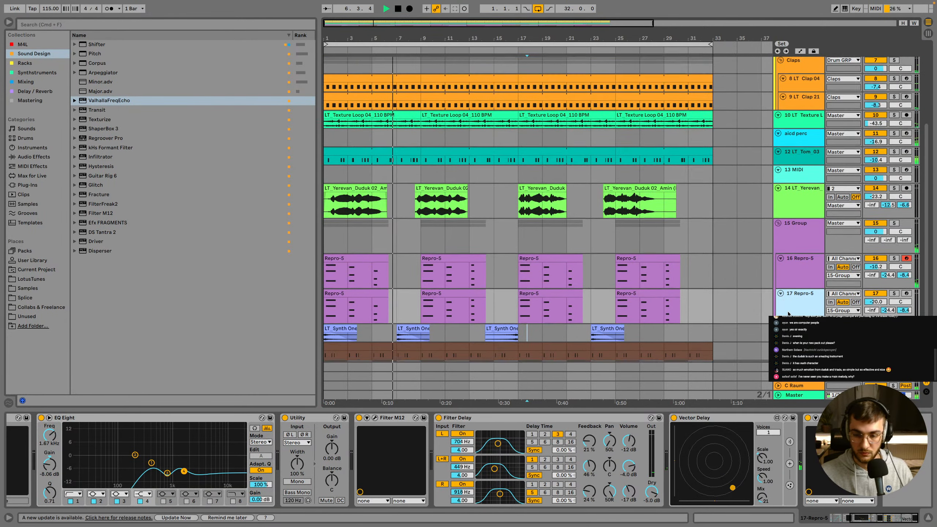
pyautogui.moveTo(879, 316); pyautogui.dragTo(879, 321)
pyautogui.press('space')
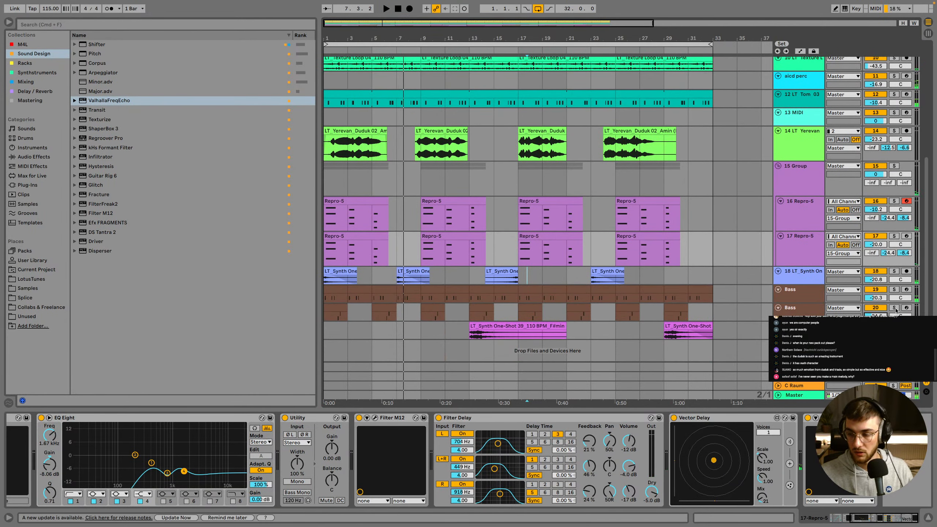
# Solo the second Bass track and select it to show its device chain, closing the Repro-5 window
pyautogui.click(894, 307)
pyautogui.click(797, 308)
pyautogui.click(75, 113)
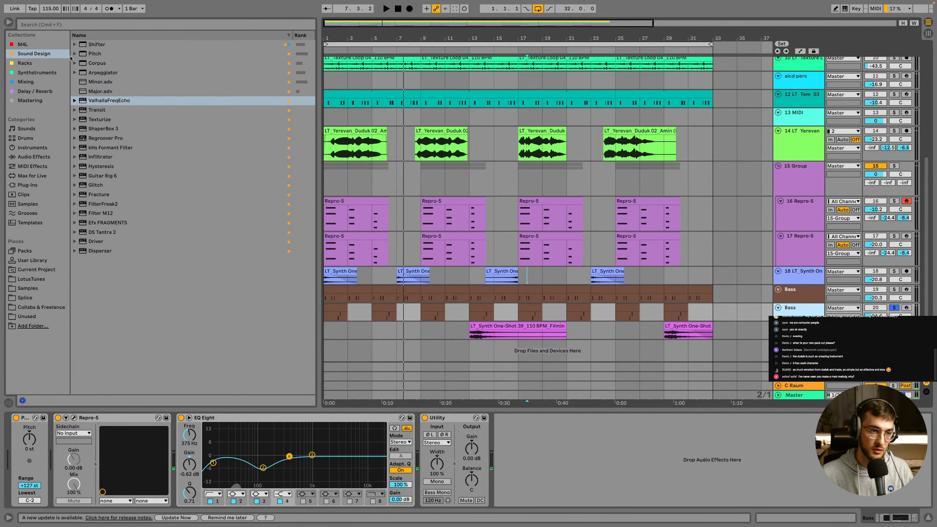
# Find Auto Filter in the Mixing collection, add it to the second Bass track, and set its cutoff to 2.18 kHz with 0% resonance
pyautogui.click(56, 24)
pyautogui.write('aut')
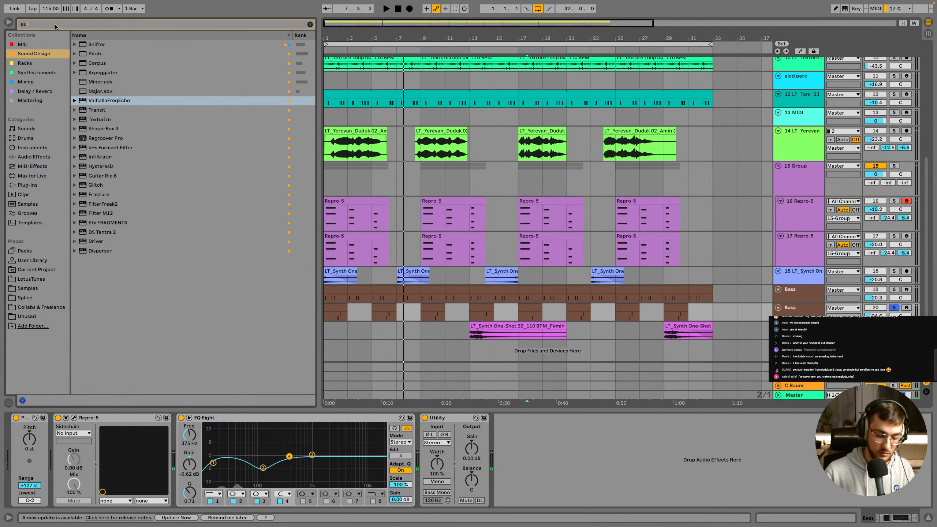
pyautogui.click(36, 92)
pyautogui.click(26, 83)
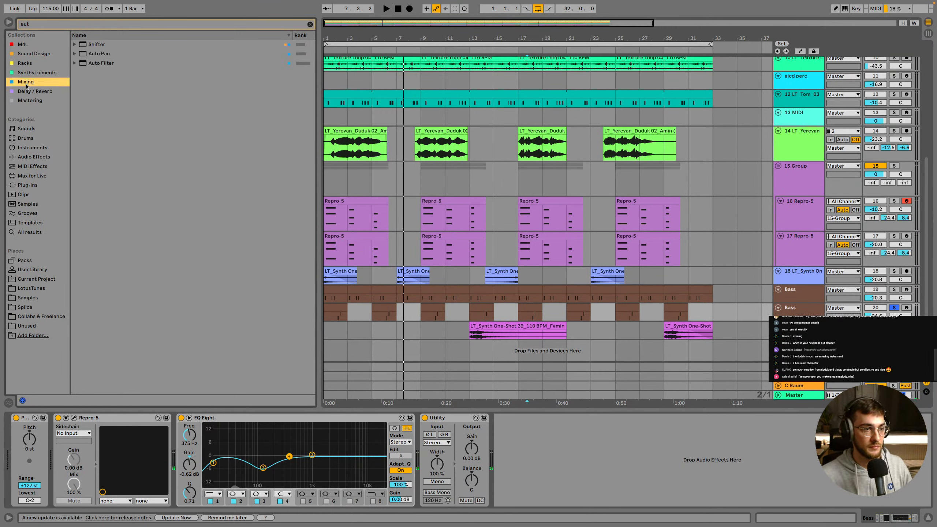
pyautogui.doubleClick(104, 62)
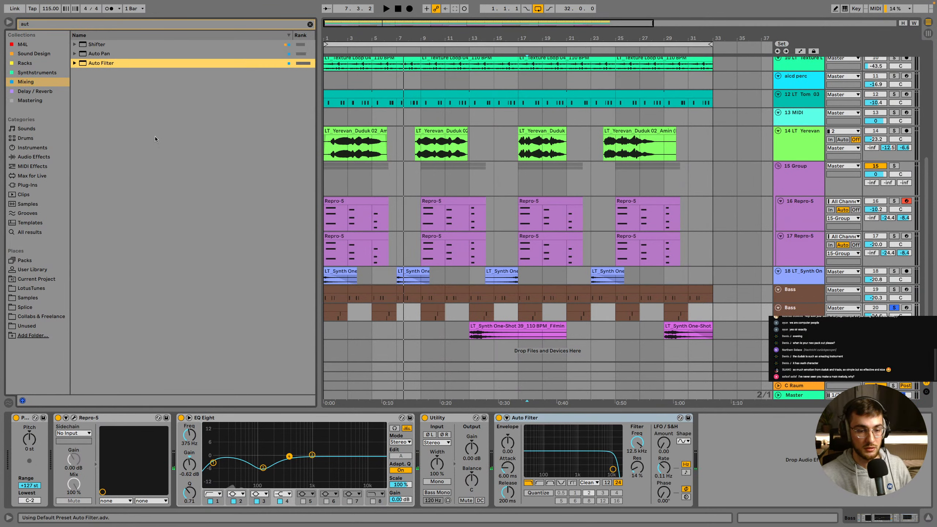
pyautogui.moveTo(612, 437); pyautogui.dragTo(593, 437)
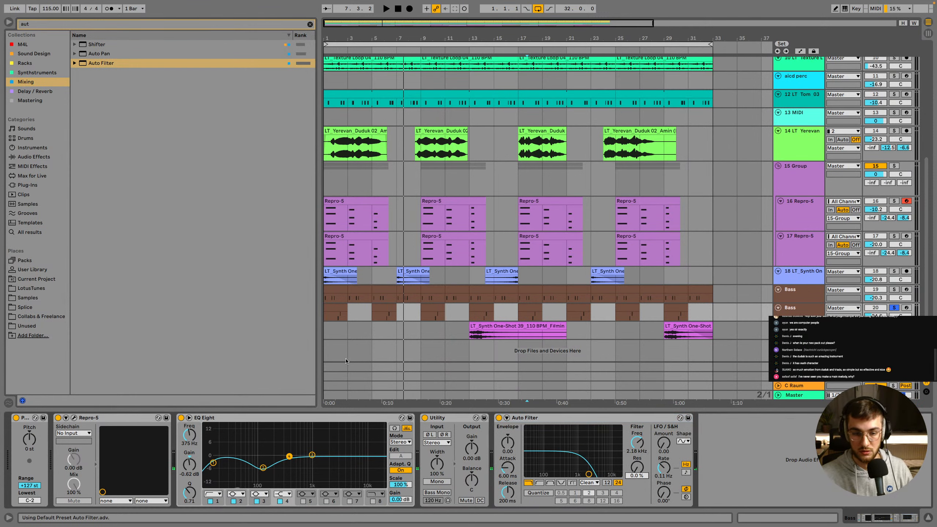
# Audition the filtered second Bass track in solo with the grid at 1/8, and turn its solo off
pyautogui.press('space')
pyautogui.rightClick(355, 321)
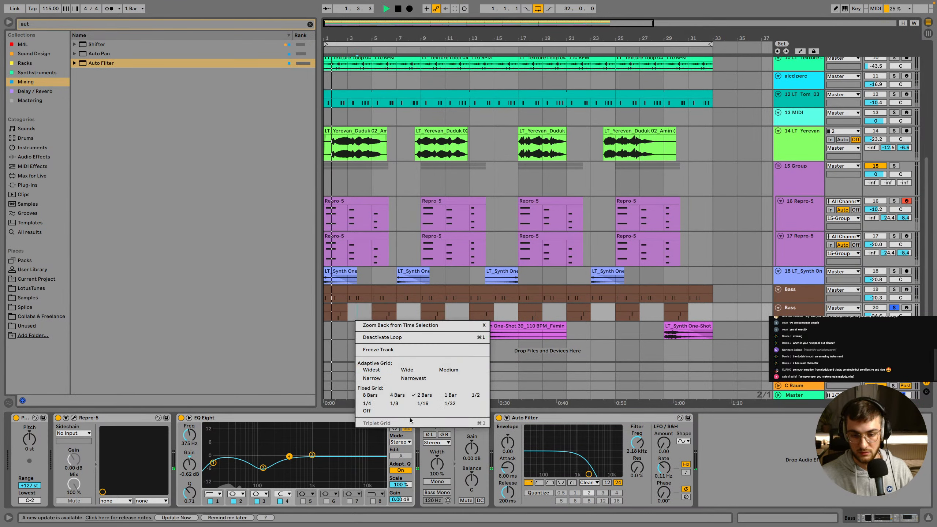
pyautogui.click(394, 404)
pyautogui.click(336, 323)
pyautogui.click(335, 318)
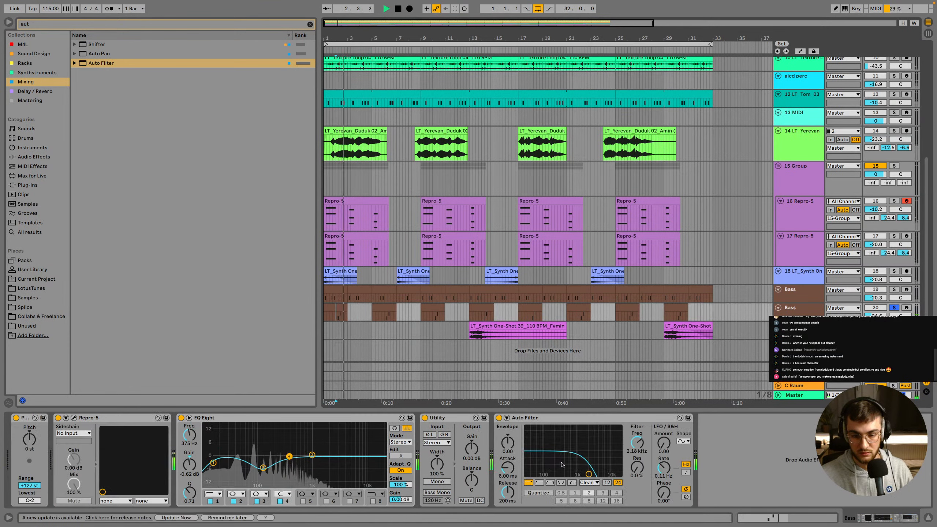
pyautogui.click(894, 308)
pyautogui.click(797, 311)
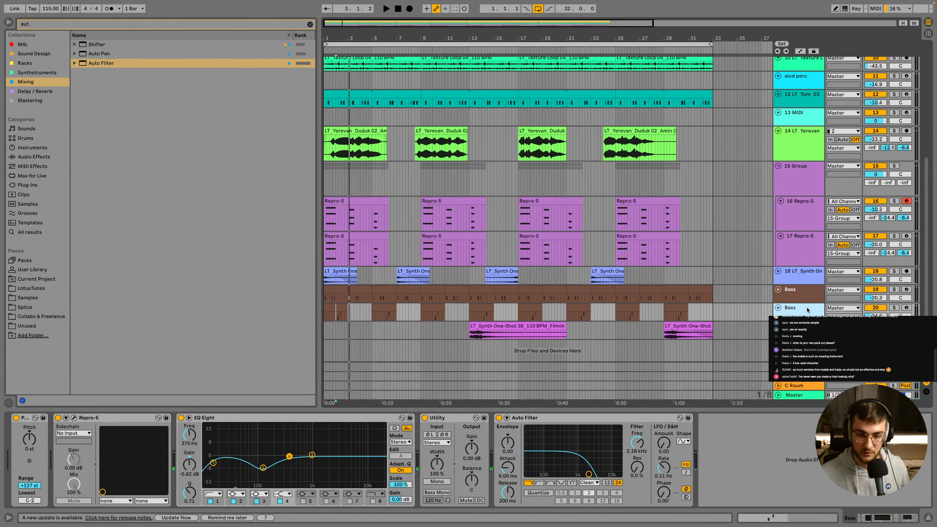
# Set the arrangement grid to 4 bars and play the full mix briefly from 1.1.1
pyautogui.rightClick(735, 262)
pyautogui.press('Escape')
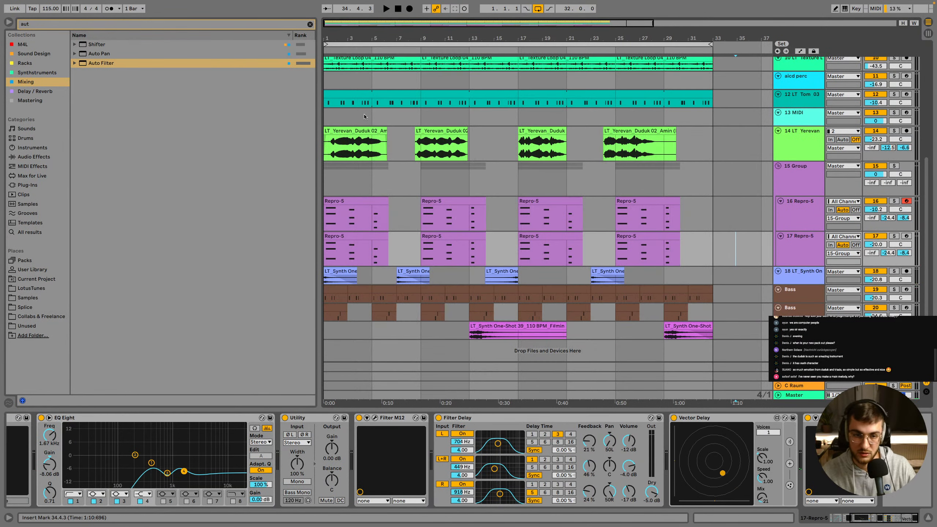
pyautogui.click(339, 141)
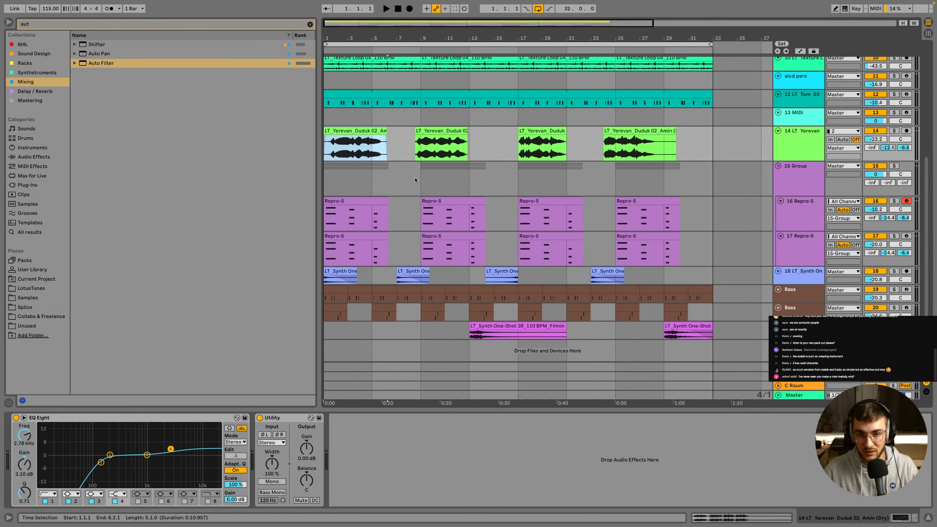
pyautogui.click(338, 176)
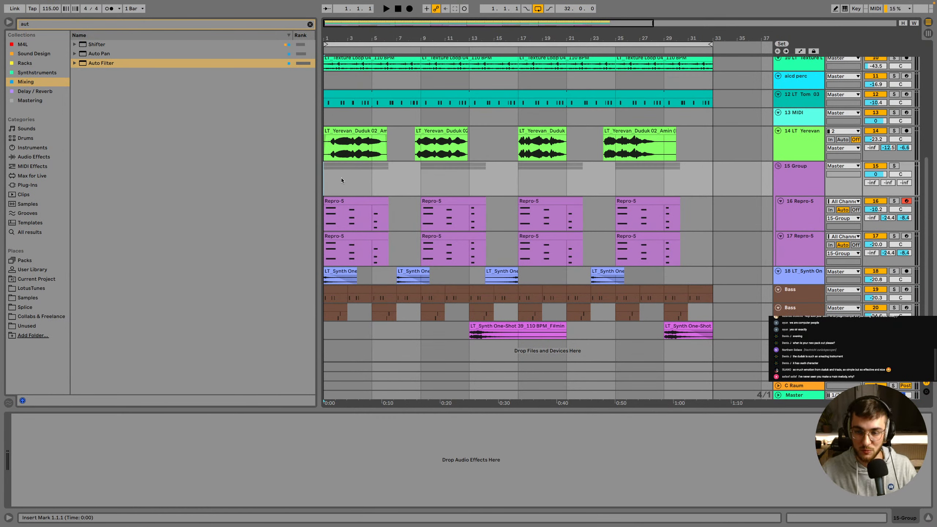
pyautogui.press('space')
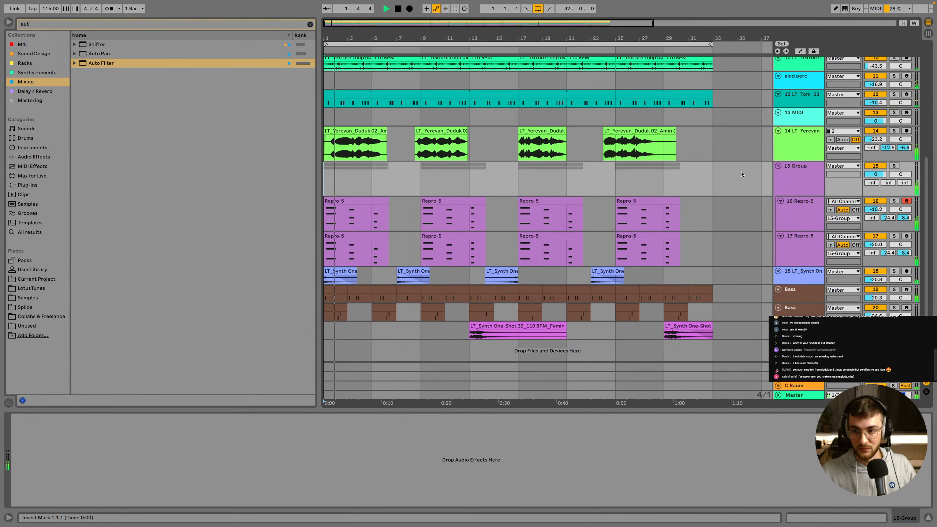
pyautogui.press('space')
# Insert a new MIDI track directly below the second Bass track
pyautogui.scroll(1, 816, 166)
pyautogui.click(816, 166)
pyautogui.click(811, 199)
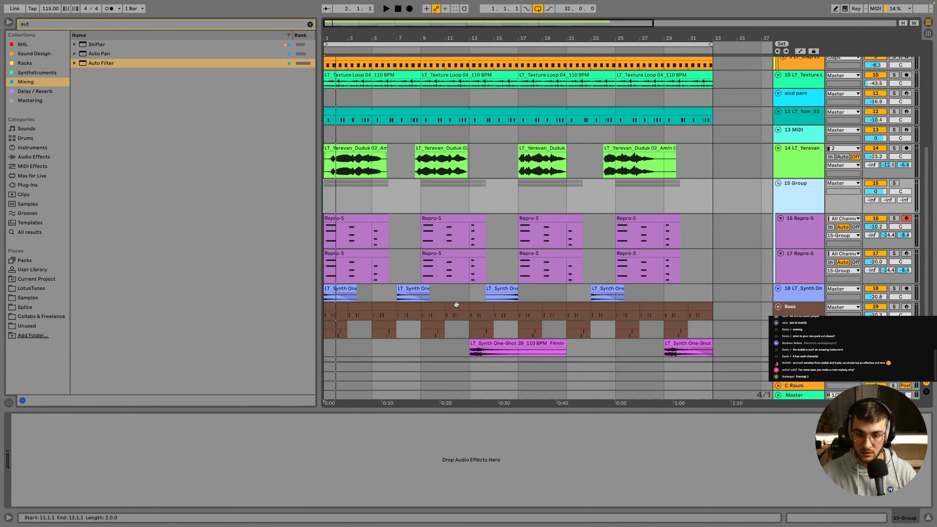
pyautogui.scroll(-1, 812, 199)
pyautogui.click(801, 308)
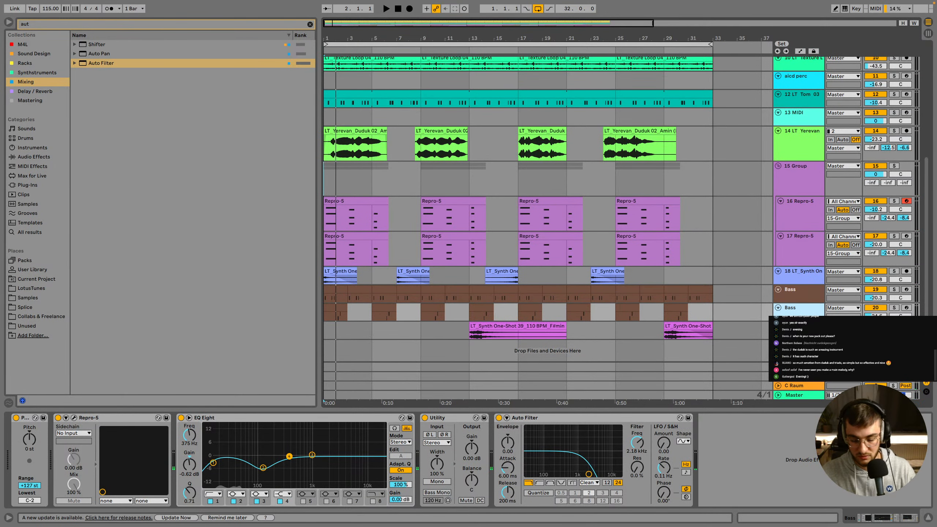
pyautogui.hotkey('ctrl', 'shift', 't')
# Clear the browser search, list the plug-ins, and play the arrangement with the new MIDI track in view
pyautogui.hotkey('ctrl', 'f')
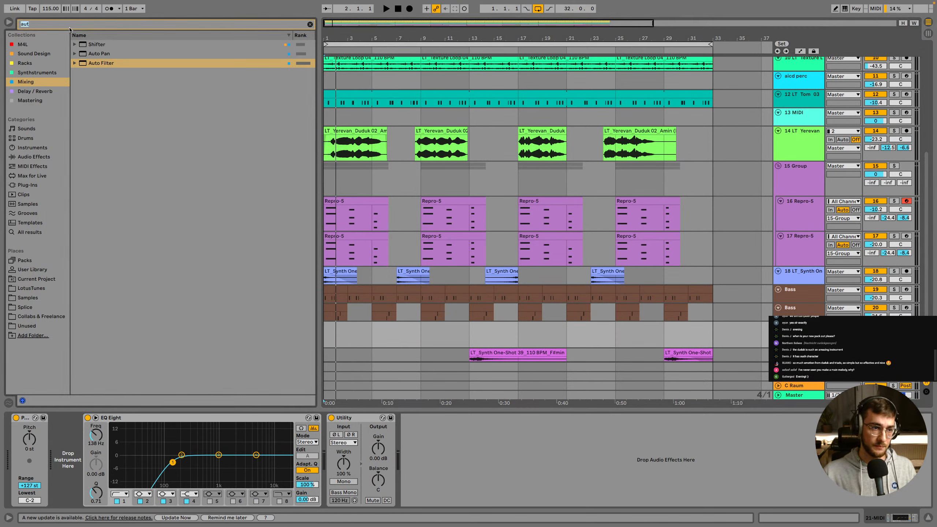
pyautogui.press('BackSpace')
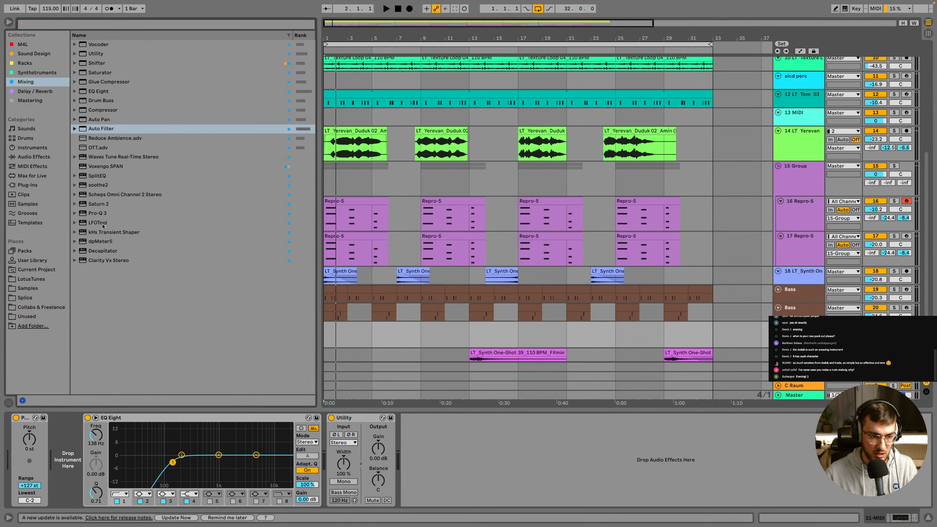
pyautogui.click(26, 185)
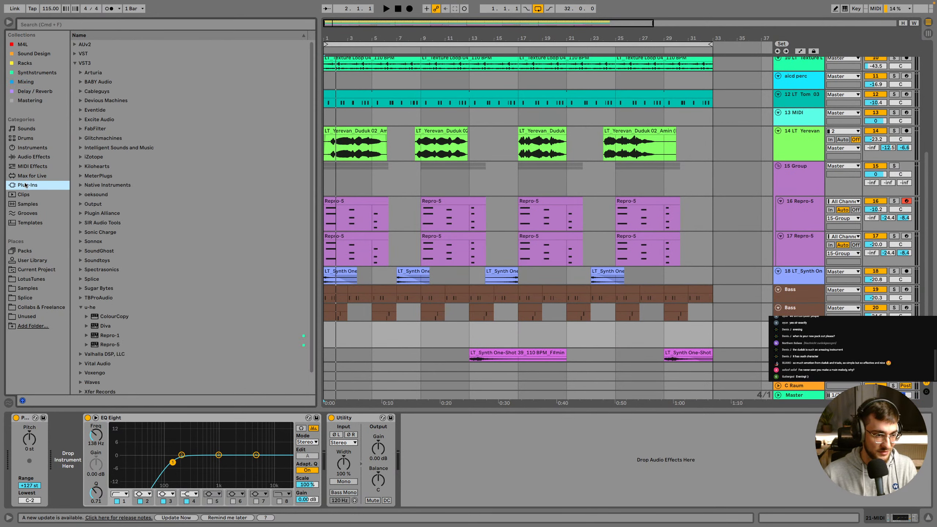
pyautogui.press('space')
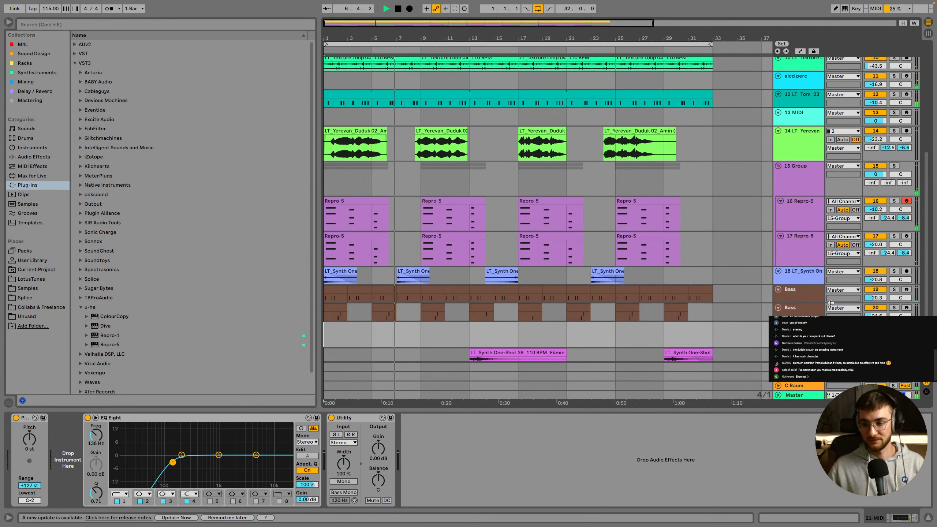
pyautogui.click(44, 26)
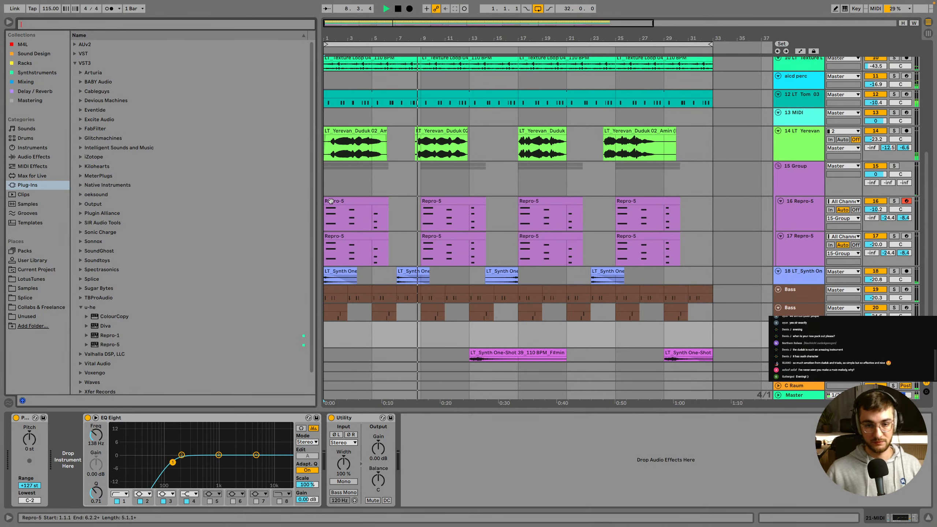
pyautogui.click(426, 337)
pyautogui.scroll(-1, 436, 326)
pyautogui.scroll(1, 462, 333)
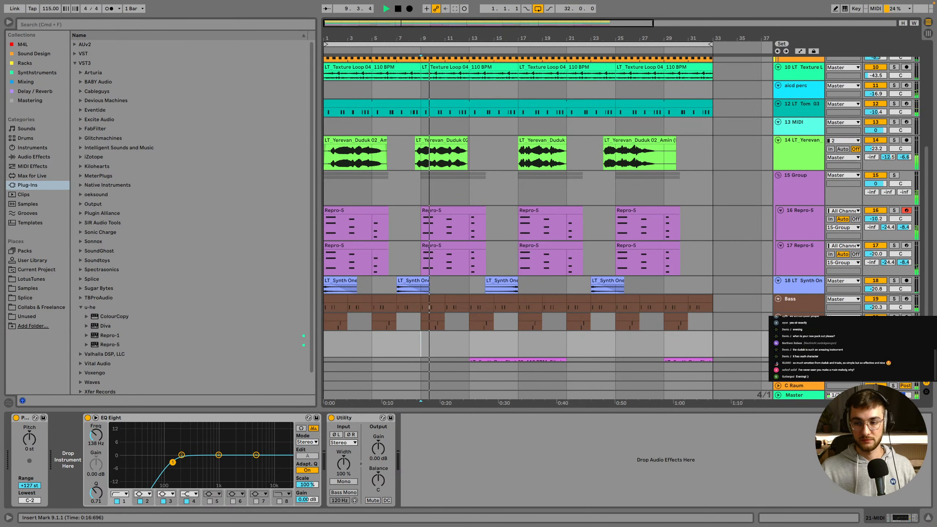
pyautogui.scroll(-1, 498, 344)
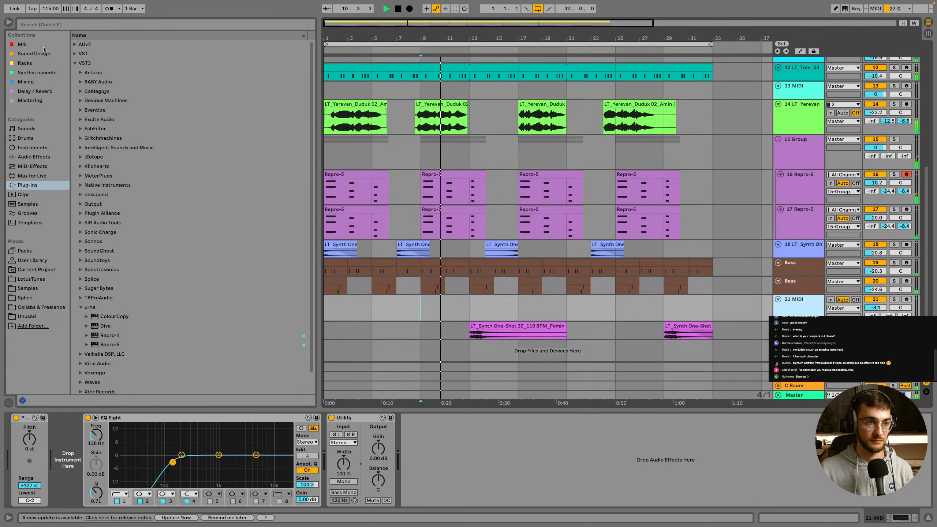
# Search the plug-ins for kontakt, load the VST3 Kontakt 7 onto the new MIDI track, and close its window
pyautogui.click(55, 26)
pyautogui.write('kontakt')
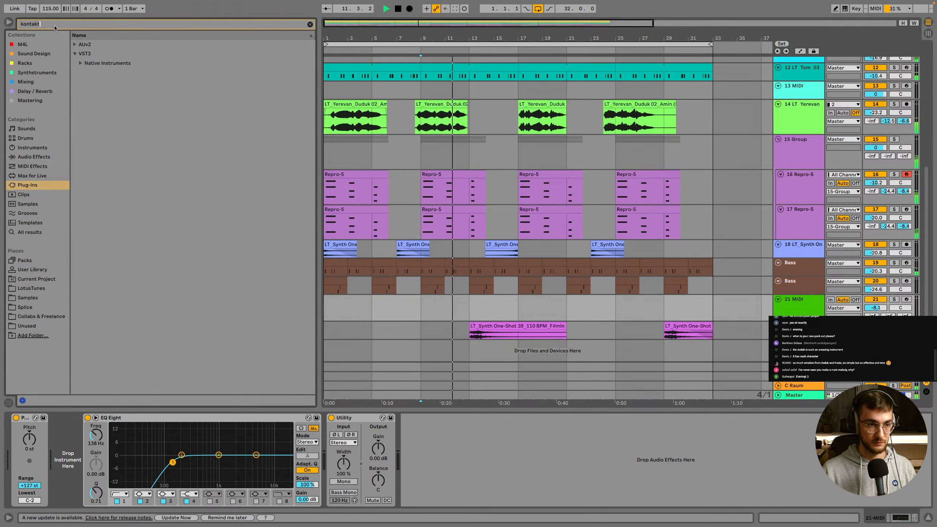
pyautogui.click(80, 63)
pyautogui.doubleClick(108, 81)
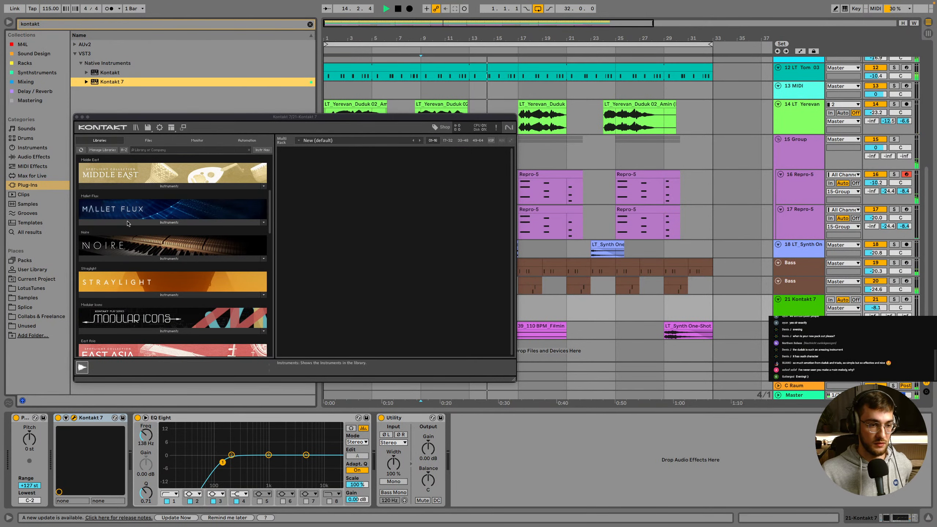
pyautogui.click(566, 310)
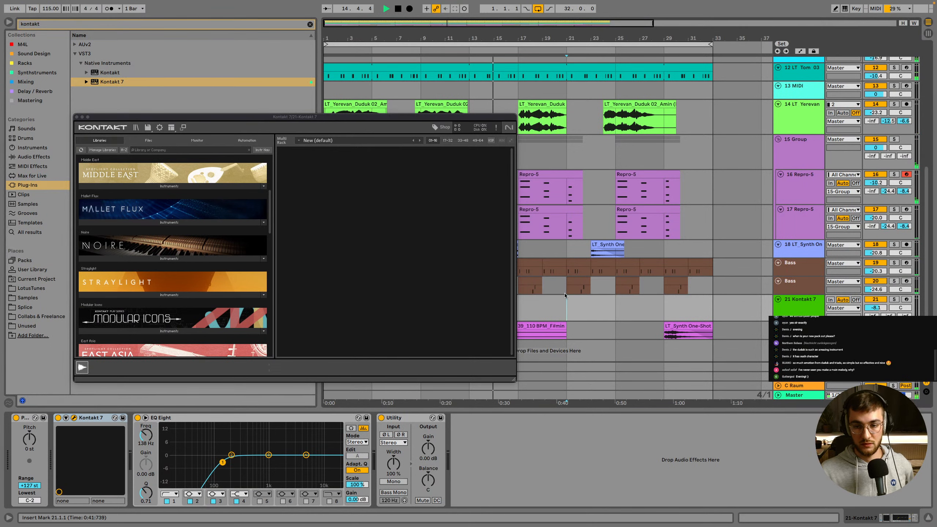
pyautogui.click(77, 117)
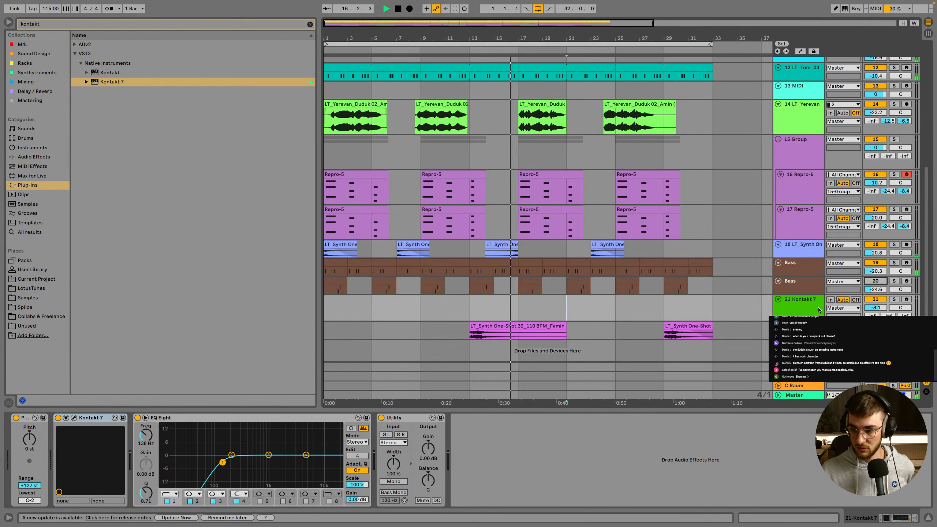
# Reopen Kontakt 7 and load the Mallet Flux.nki instrument from the Mallet Flux library into its rack
pyautogui.click(517, 319)
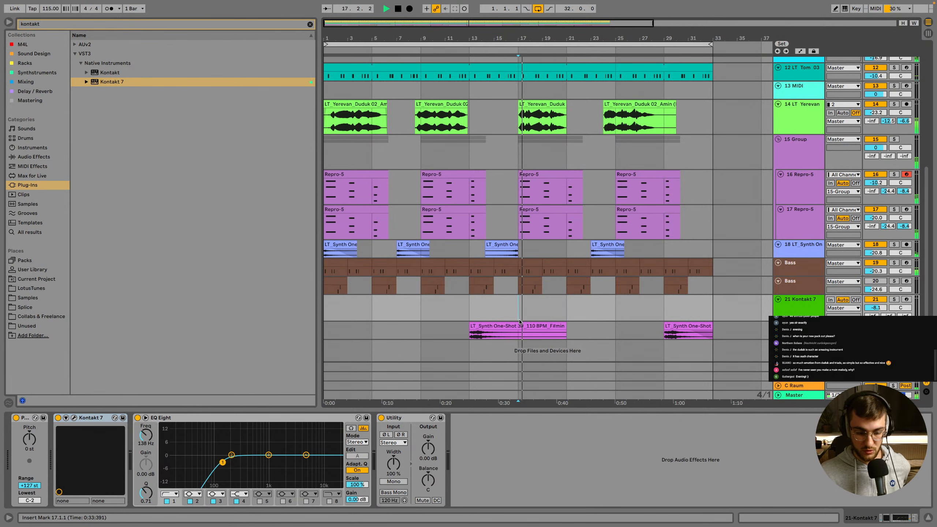
pyautogui.click(803, 311)
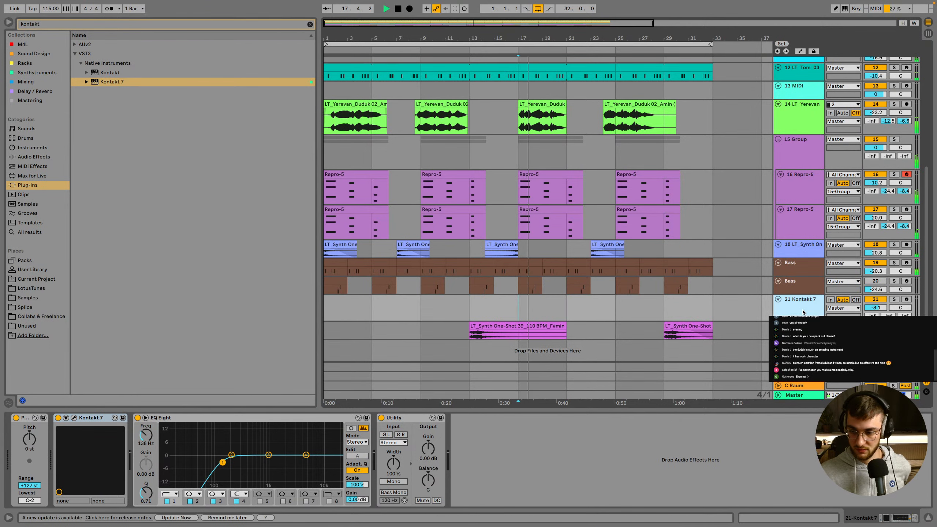
pyautogui.click(74, 419)
pyautogui.scroll(-4, 198, 245)
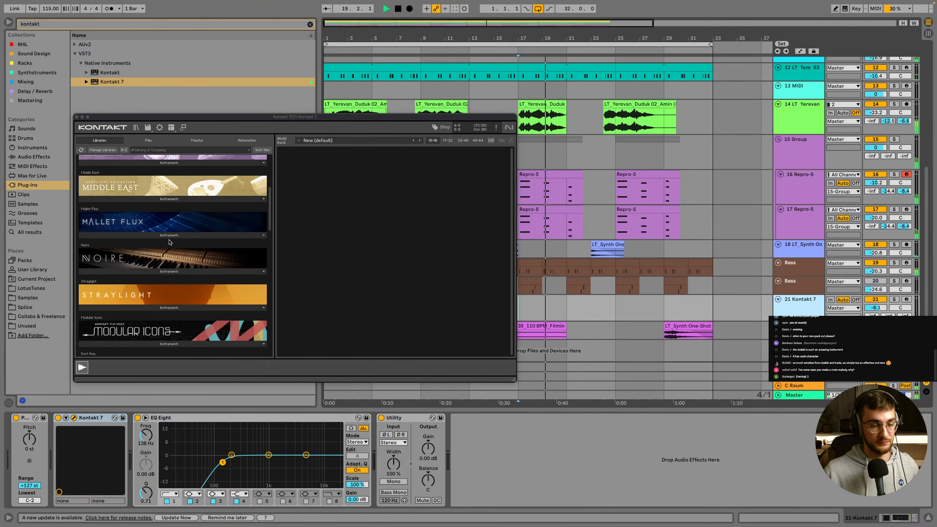
pyautogui.click(127, 235)
pyautogui.click(127, 243)
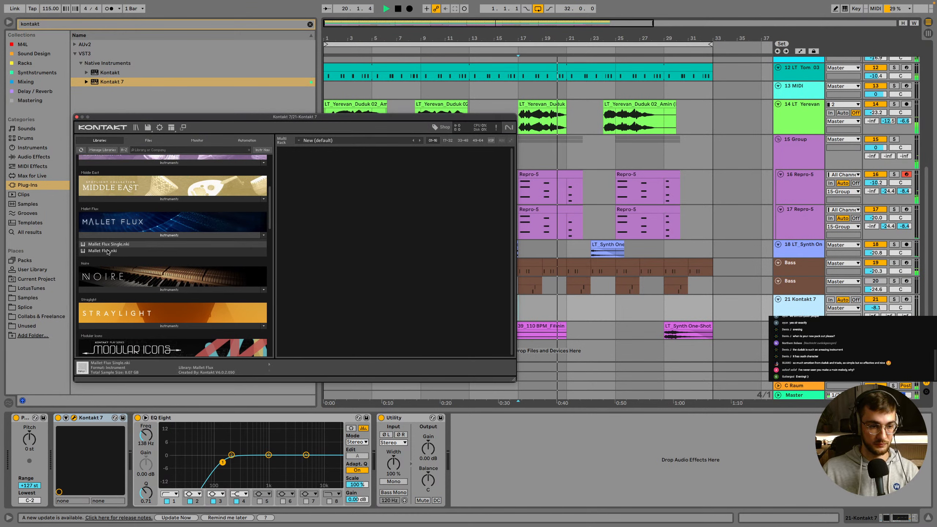
pyautogui.moveTo(107, 253); pyautogui.dragTo(320, 237)
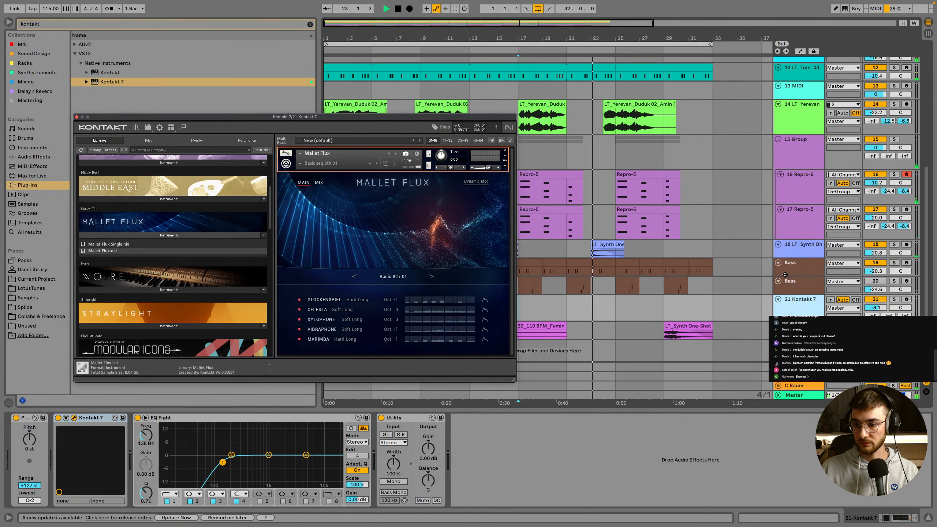
# Copy the Minor scale device from the 17 Repro-5 track to the Kontakt 7 track, ahead of the instrument
pyautogui.click(797, 263)
pyautogui.click(372, 222)
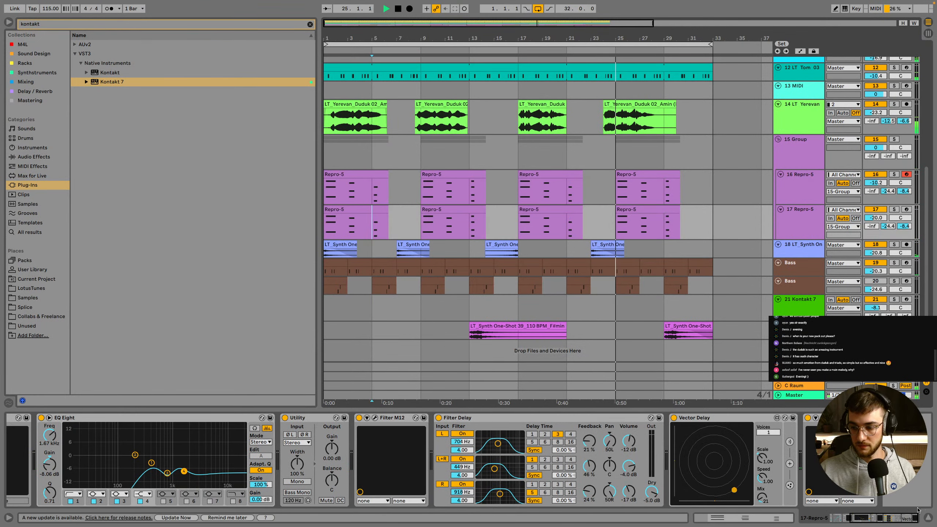
pyautogui.hscroll(-7, 622, 483)
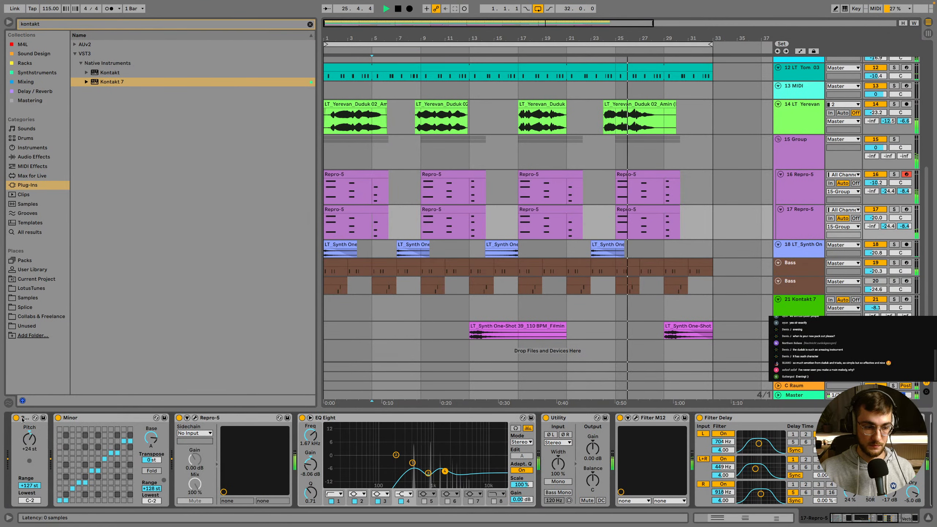
pyautogui.click(333, 309)
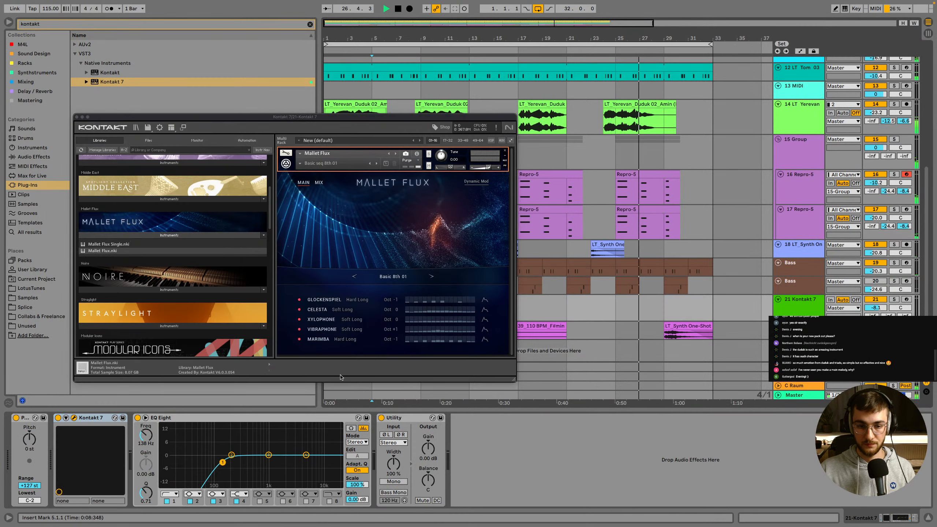
# Arm the Kontakt 7 track for recording and raise its volume to -3.0 dB
pyautogui.click(906, 299)
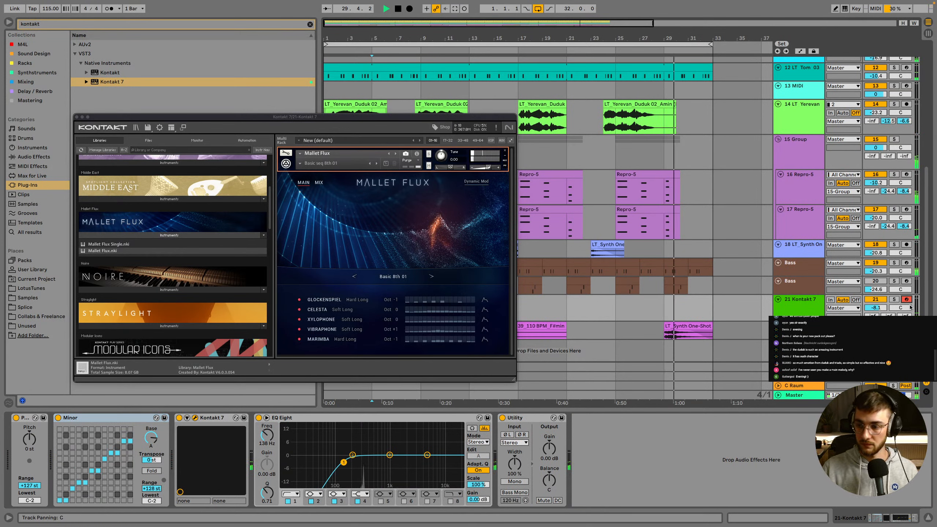
pyautogui.moveTo(875, 307); pyautogui.dragTo(876, 300)
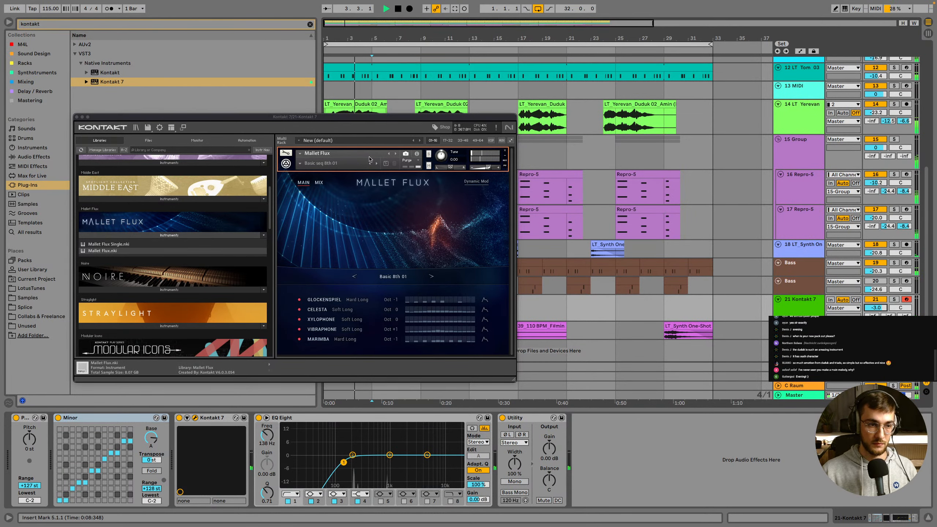
# Close the Kontakt window and create an empty 4-bar MIDI clip at 1.1.1 on the Kontakt 7 track
pyautogui.click(76, 117)
pyautogui.doubleClick(331, 308)
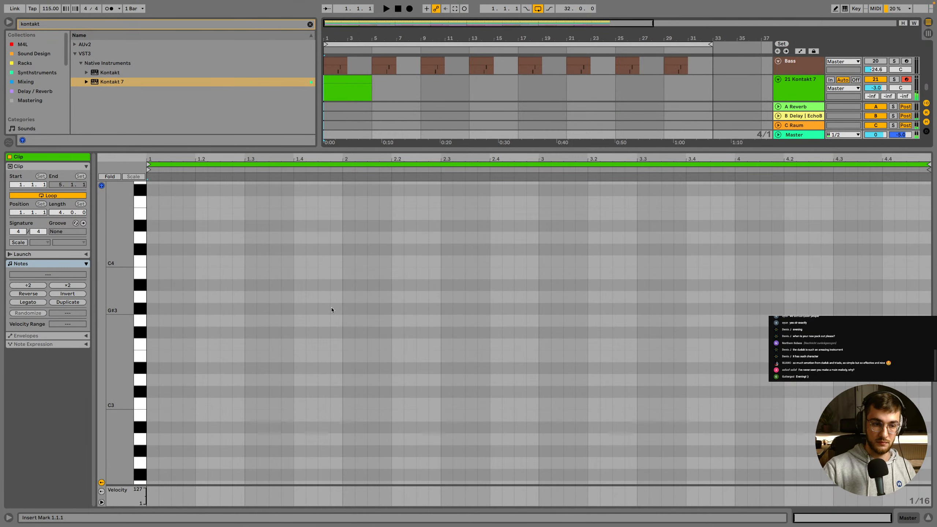
# Record a short mallet phrase on A#3 and C4 into the 4-bar clip on the Kontakt 7 track
pyautogui.click(410, 8)
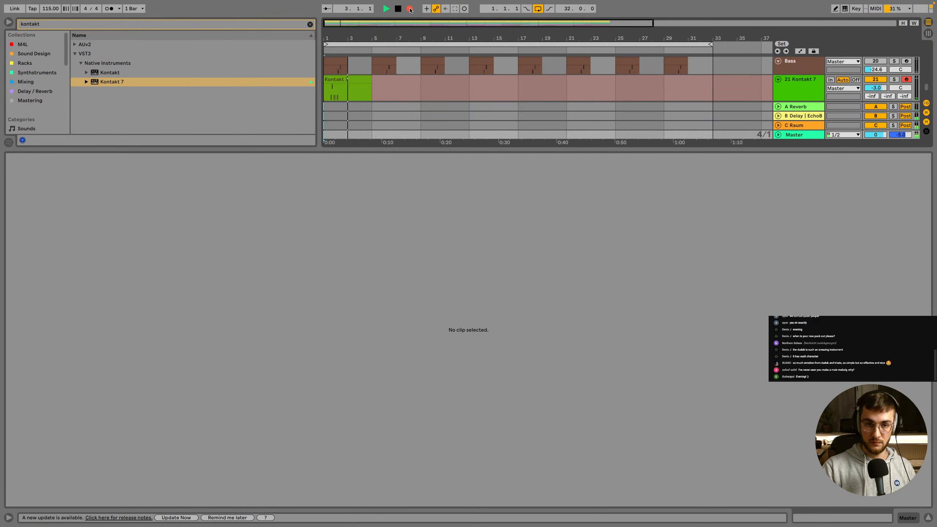
pyautogui.hotkey('shift', 'Tab')
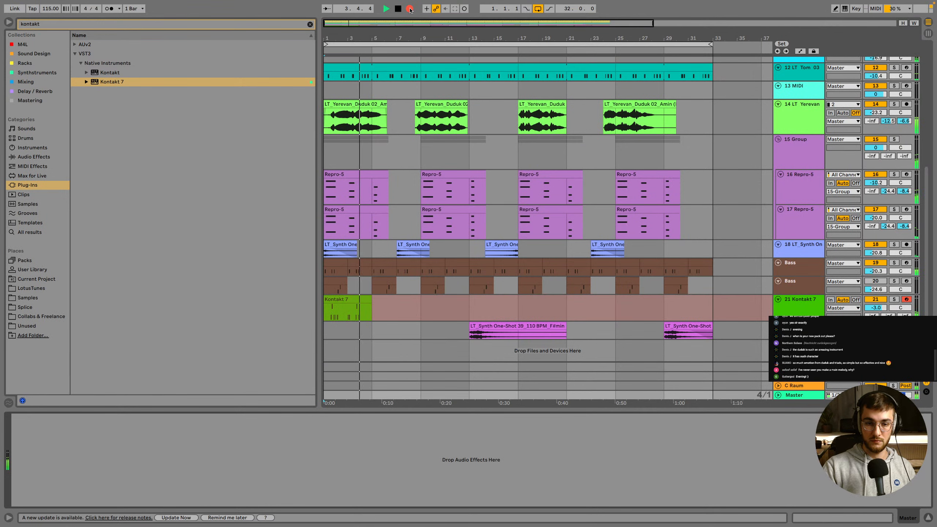
pyautogui.press('space')
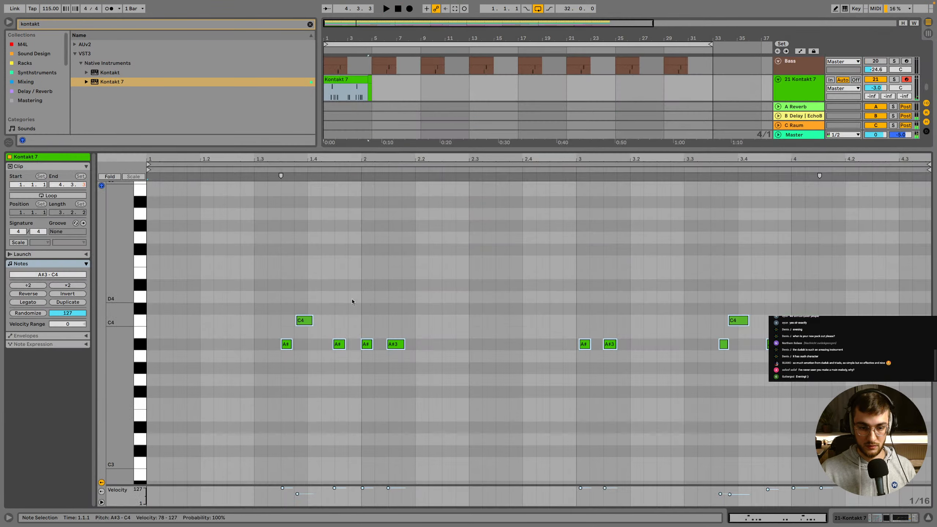
pyautogui.hotkey('shift', 'Tab')
pyautogui.hotkey('ctrl', 's')
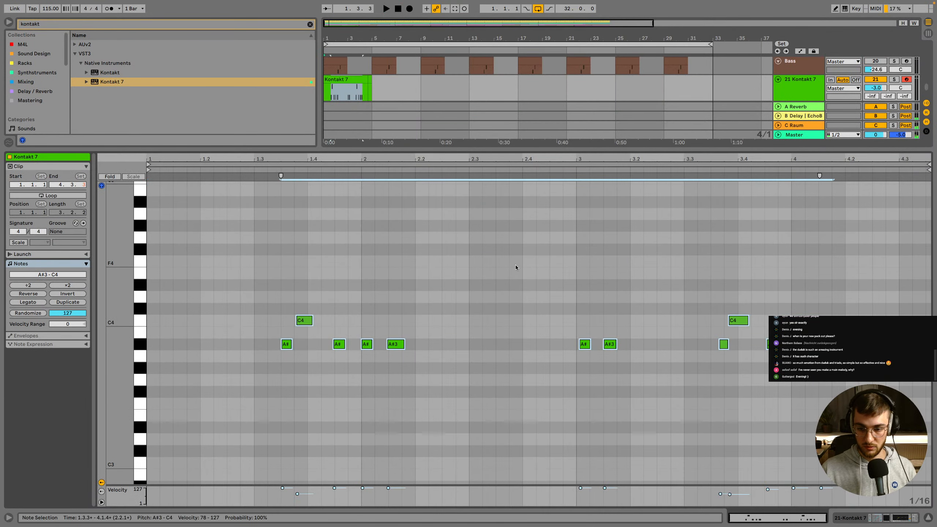
# Try deleting the recorded notes from bar 3 onward and duplicating the first two bars' phrase to 3.1.1
pyautogui.moveTo(516, 265); pyautogui.dragTo(867, 434)
pyautogui.press('Delete')
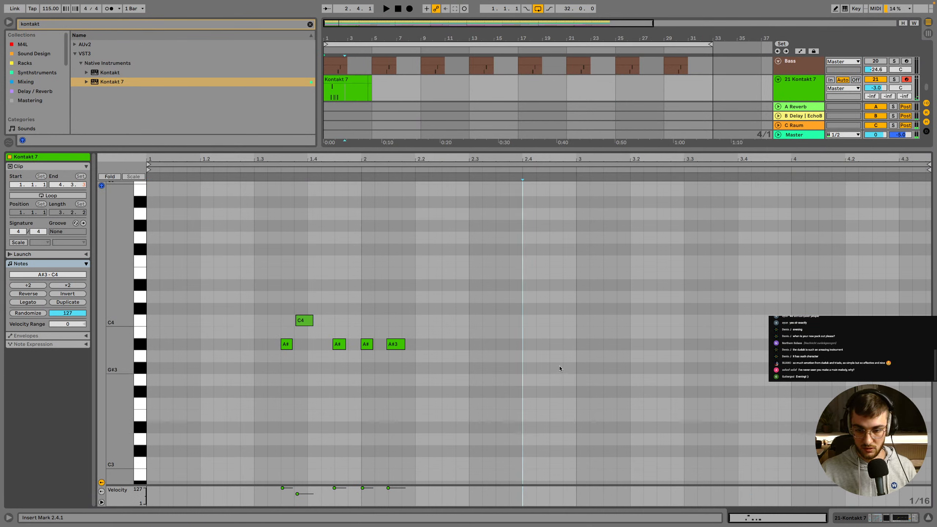
pyautogui.hotkey('ctrl', 'a')
pyautogui.hotkey('ctrl', 'd')
pyautogui.press('space')
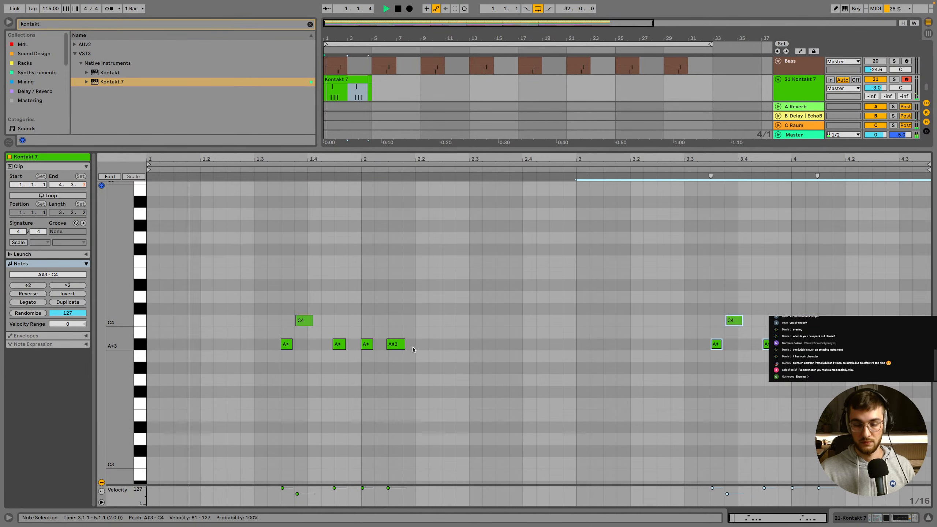
pyautogui.click(508, 323)
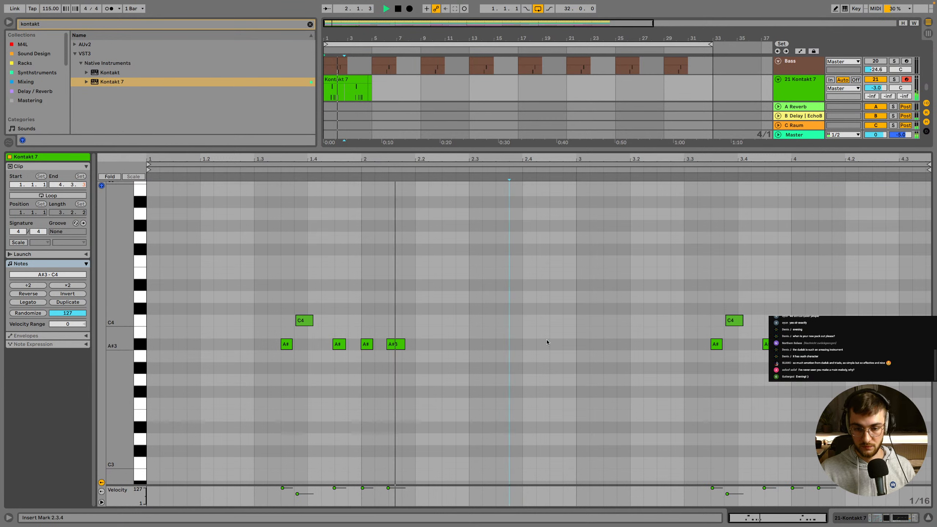
# Try adding two soft A#3 notes at 2.4.1 and 2.4.4 in the Kontakt 7 clip
pyautogui.press('space')
pyautogui.click(529, 346)
pyautogui.press('Right')
pyautogui.press('Right')
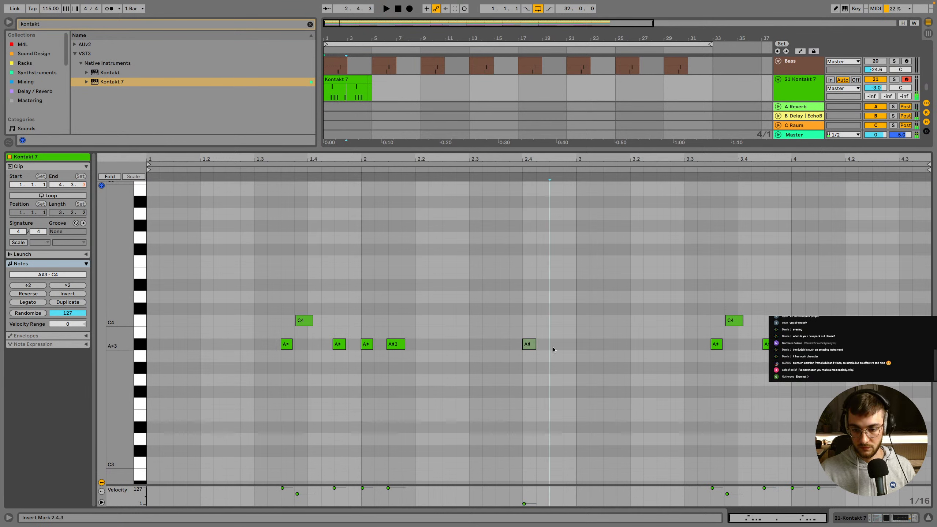
pyautogui.click(567, 346)
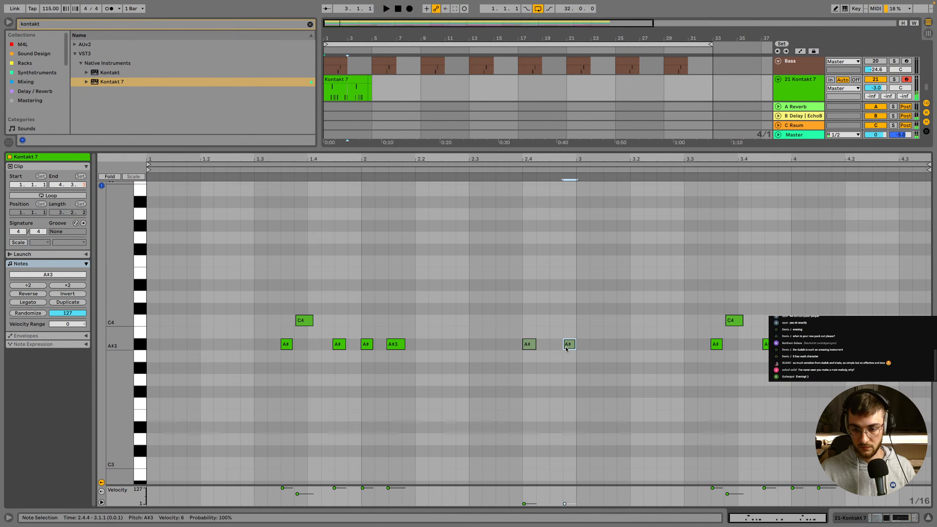
pyautogui.click(459, 306)
pyautogui.press('space')
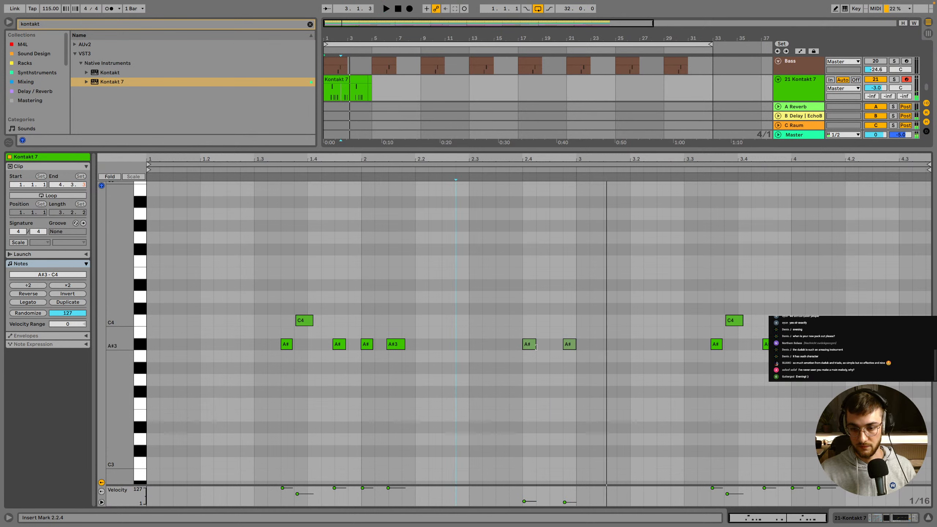
# Try moving the second added A#3 note to 2.4.3 and play the phrase back
pyautogui.moveTo(529, 346); pyautogui.dragTo(577, 355)
pyautogui.click(526, 329)
pyautogui.press('space')
pyautogui.press('space')
pyautogui.click(495, 323)
pyautogui.press('space')
pyautogui.press('space')
pyautogui.press('Left')
pyautogui.click(343, 312)
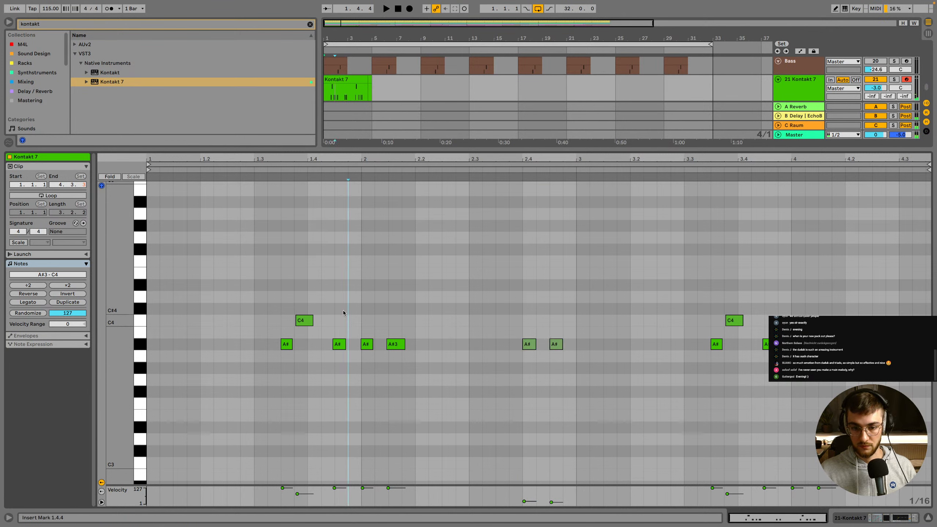
pyautogui.press('space')
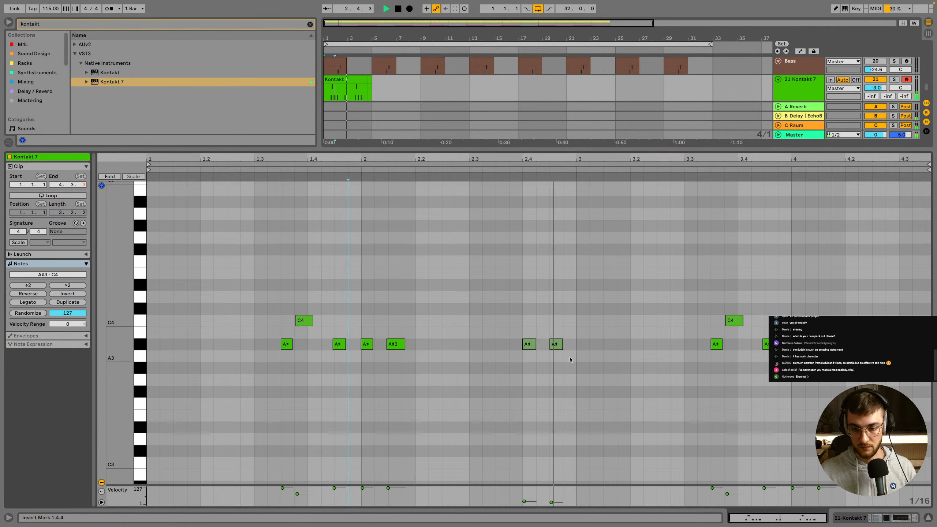
pyautogui.press('space')
# Remove the two added A#3 notes, and undo the note edits back to the phrase as originally recorded
pyautogui.moveTo(579, 326); pyautogui.dragTo(461, 382)
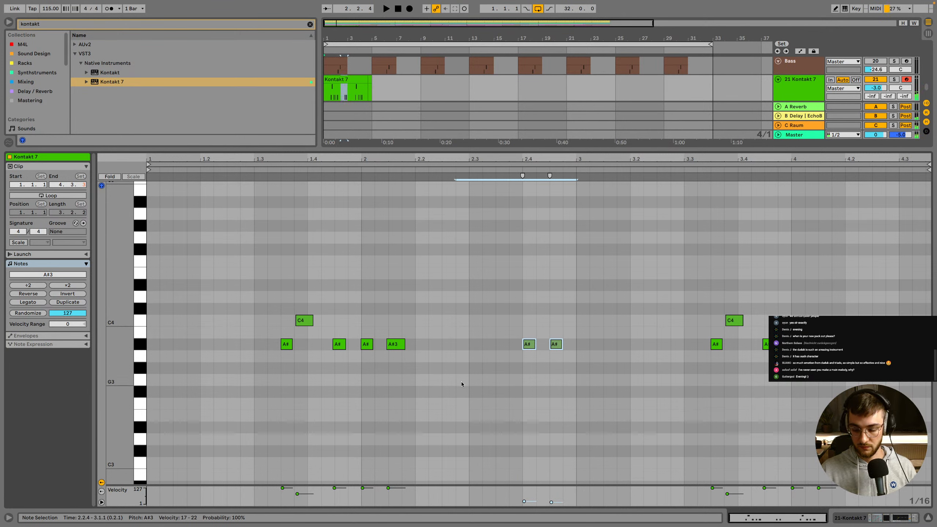
pyautogui.press('Delete')
pyautogui.press('super+z')
pyautogui.press('super+z')
pyautogui.press('super+z')
pyautogui.press('super+z')
pyautogui.press('super+z')
pyautogui.press('super+z')
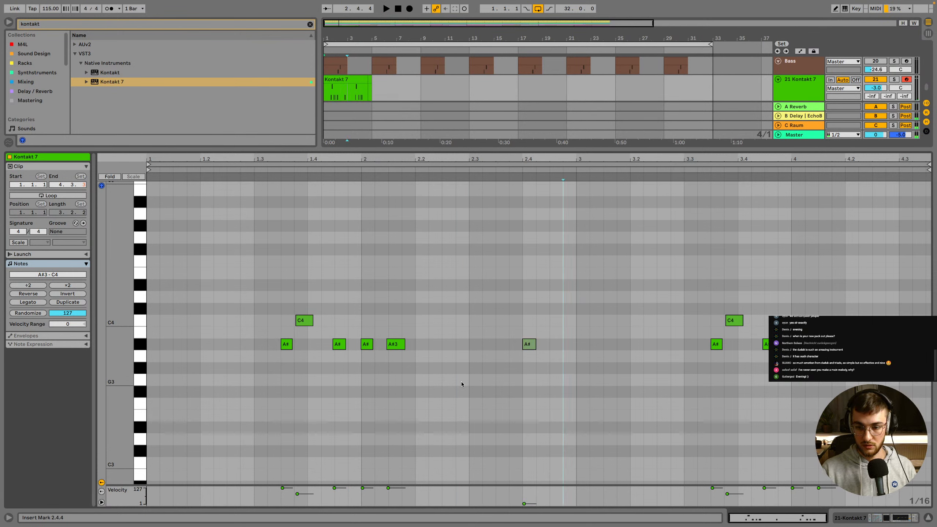
pyautogui.press('super+z')
pyautogui.press('super+z')
pyautogui.press('super+z')
pyautogui.press('super+z')
pyautogui.press('super+z')
pyautogui.press('super+z')
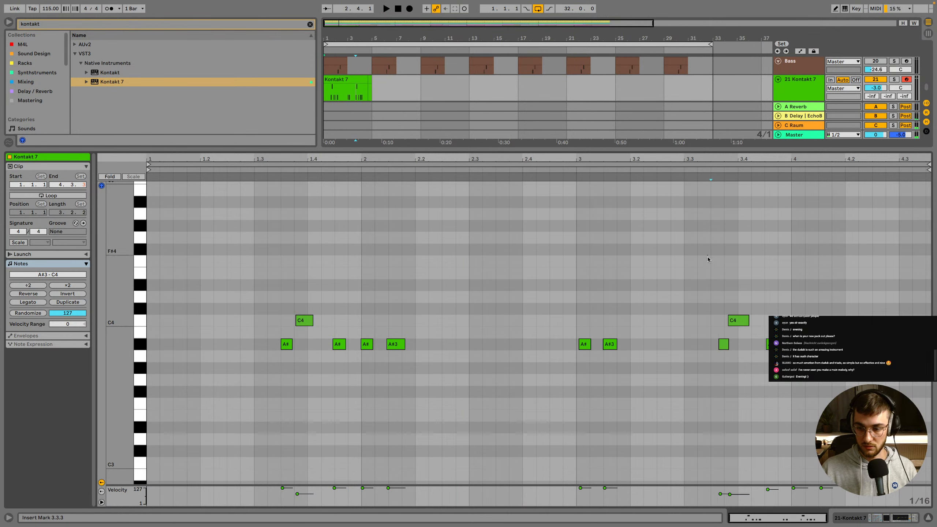
# Delete the recorded notes after 3.3.2, duplicate the phrase from the first two bars to 3.1.1, and play it back
pyautogui.click(700, 366)
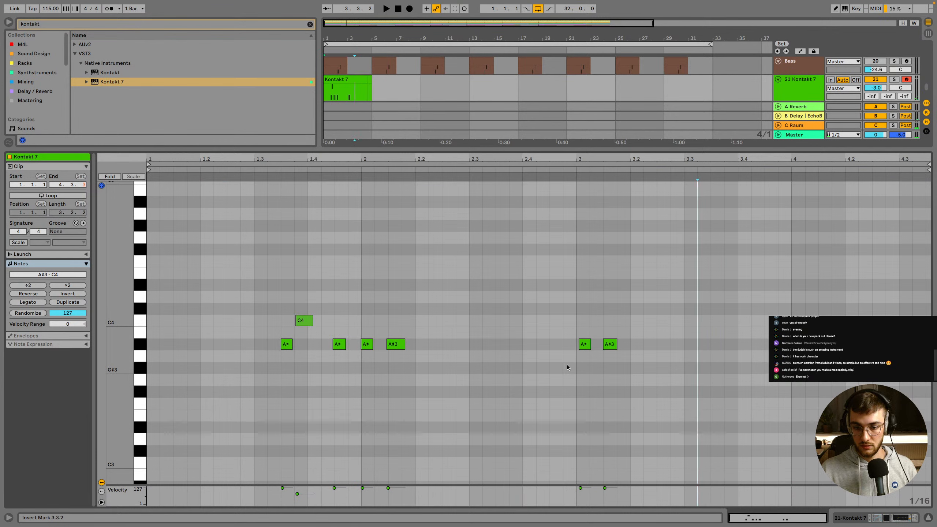
pyautogui.moveTo(577, 362); pyautogui.dragTo(148, 224)
pyautogui.press('super+d')
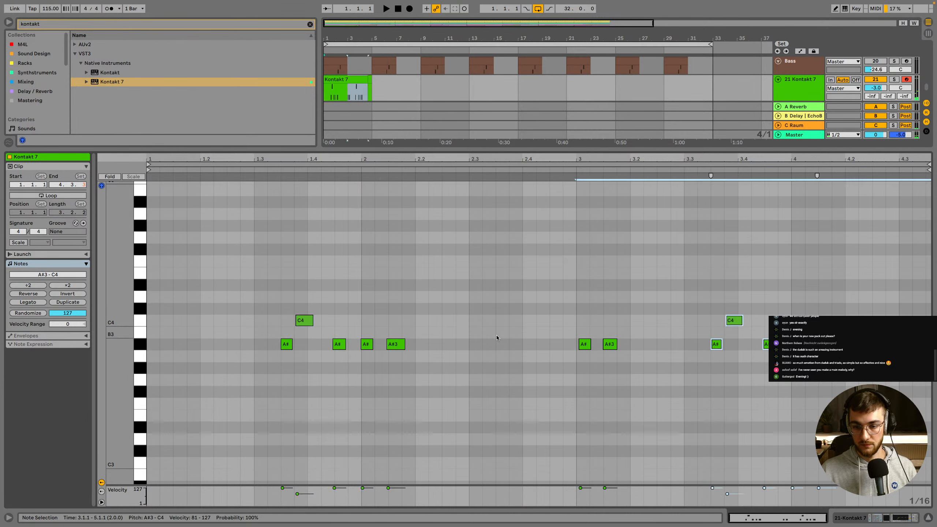
pyautogui.press('space')
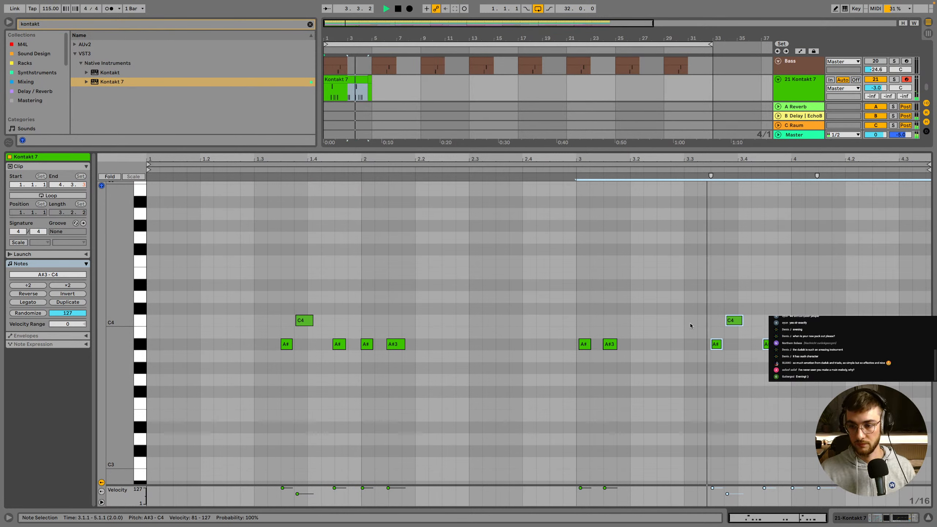
pyautogui.press('space')
# Quantize the start of all notes in the Kontakt 7 clip to 1/16 with a stronger amount and play it back
pyautogui.hotkey('ctrl', 'a')
pyautogui.hotkey('ctrl', 'shift', 'u')
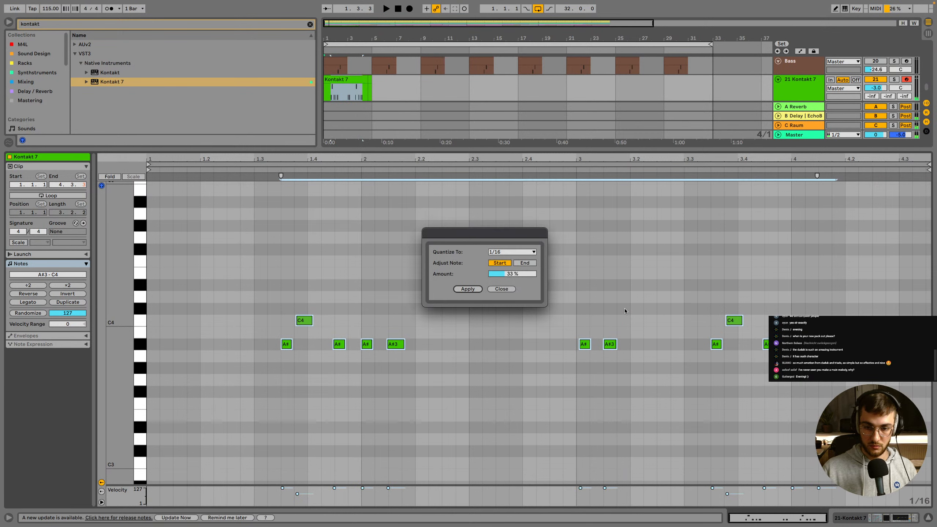
pyautogui.moveTo(512, 274); pyautogui.dragTo(513, 271)
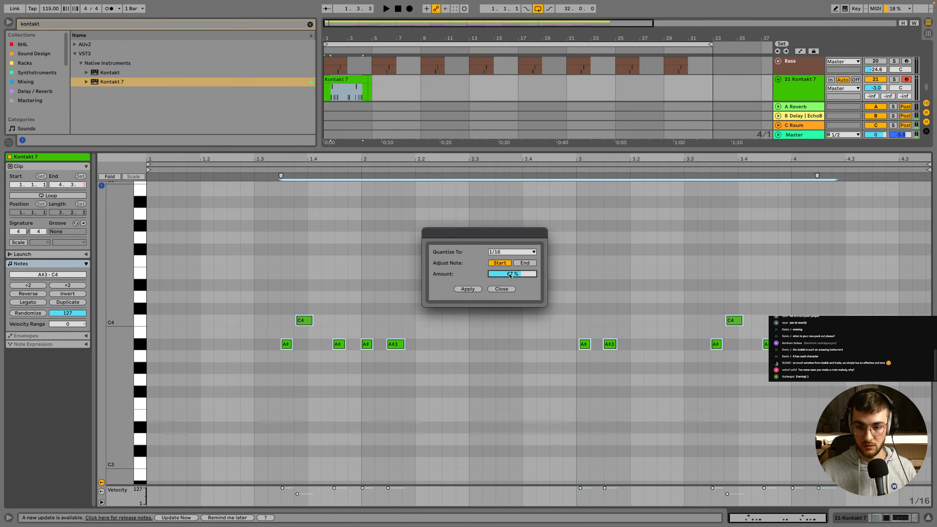
pyautogui.click(467, 289)
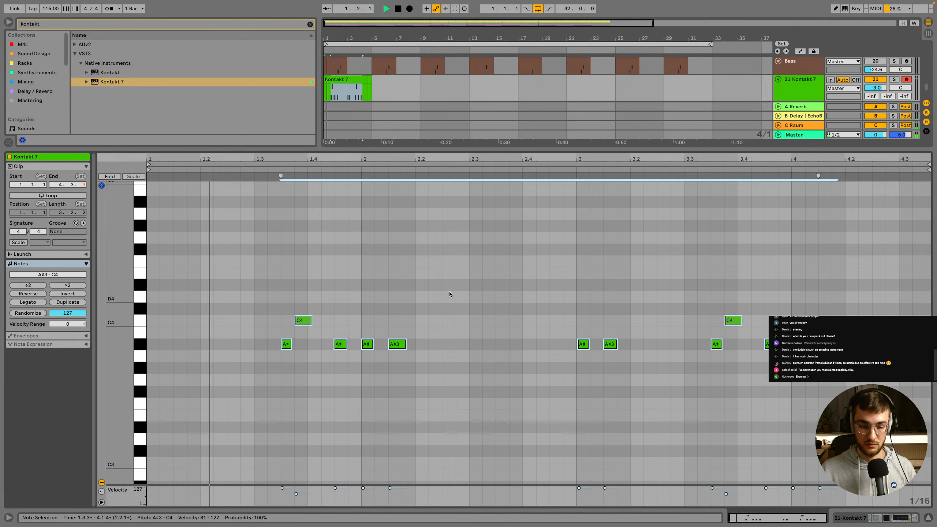
pyautogui.click(460, 296)
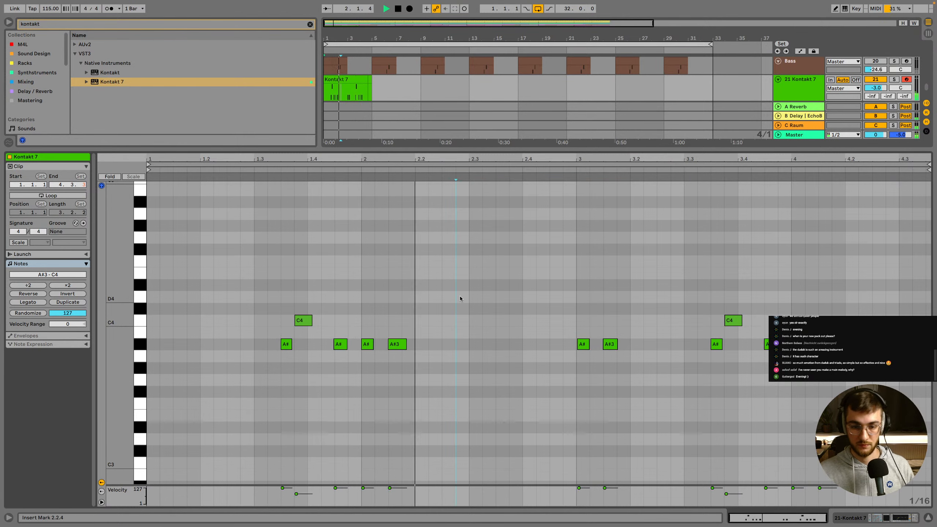
# Raise the Kontakt 7 track volume to -0.8 dB and extend its clip to four full bars, ending at 5.1.1
pyautogui.hotkey('shift', 'Tab')
pyautogui.moveTo(876, 308); pyautogui.dragTo(875, 300)
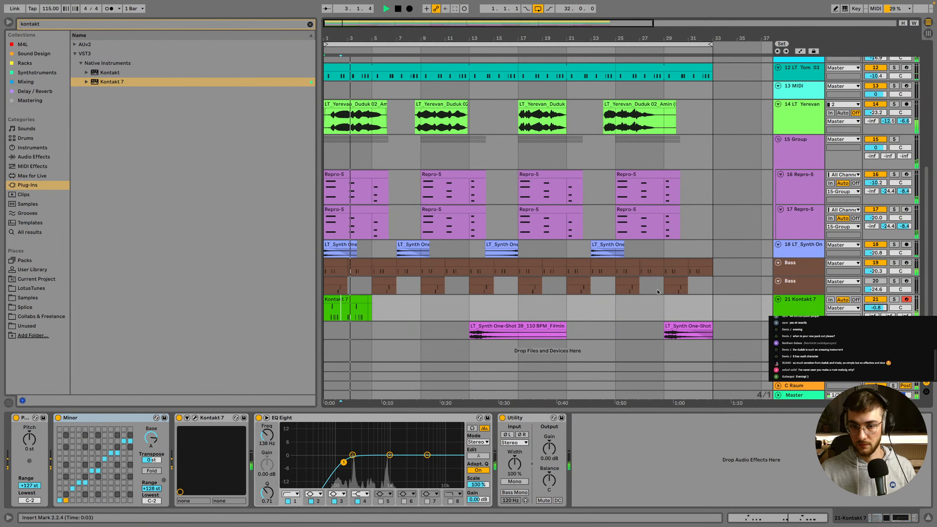
pyautogui.click(363, 292)
pyautogui.click(362, 299)
pyautogui.moveTo(370, 299); pyautogui.dragTo(377, 299)
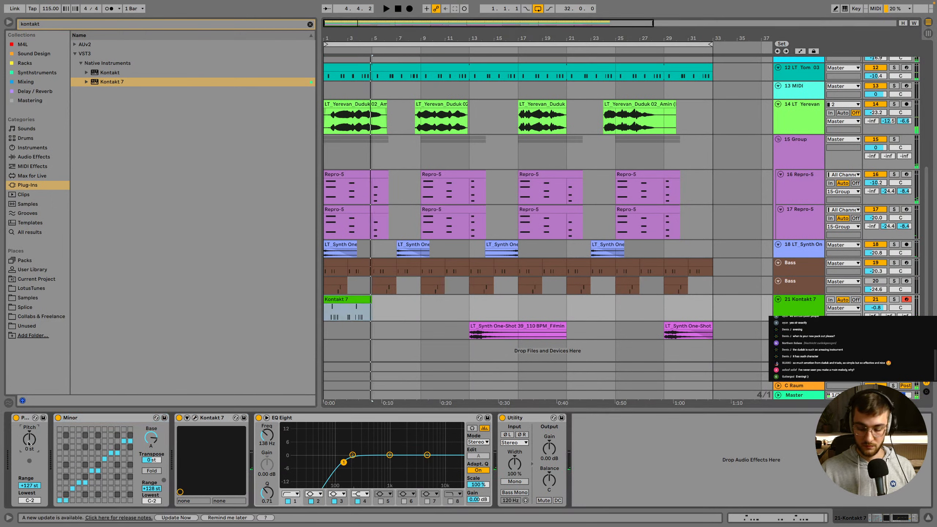
# Transpose the Kontakt 7 part up 12 st with the Pitch device and lower the track volume to -7.0 dB
pyautogui.moveTo(25, 444); pyautogui.dragTo(25, 434)
pyautogui.press('space')
pyautogui.click(349, 299)
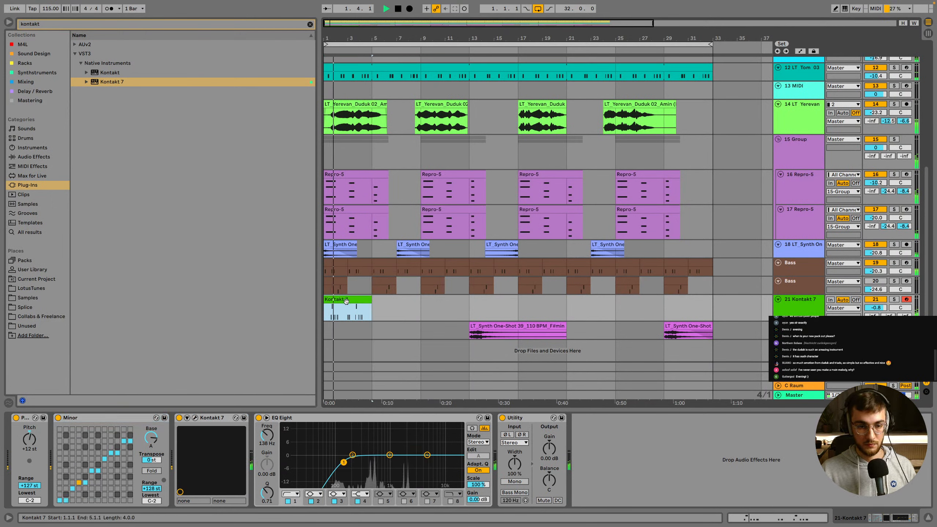
pyautogui.moveTo(877, 322); pyautogui.dragTo(876, 329)
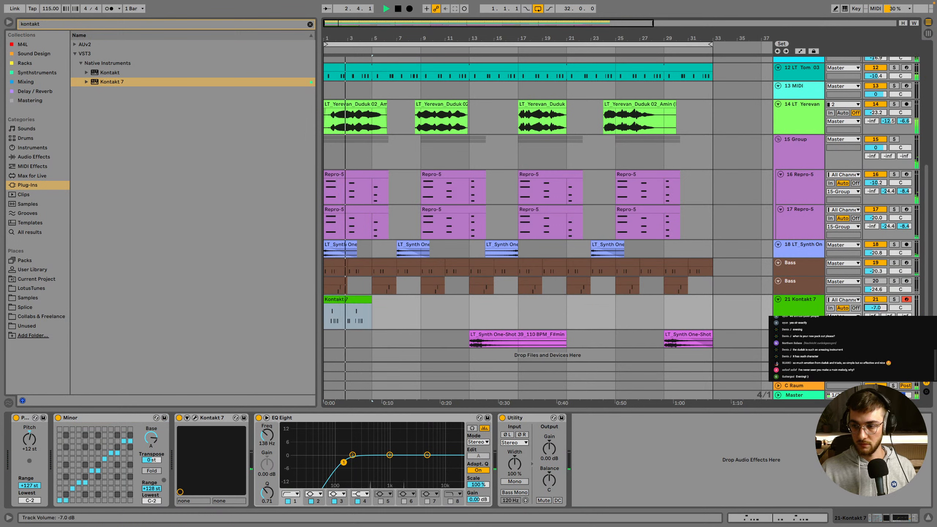
# Duplicate the 4-bar Kontakt 7 clip six times along the track, up to bar 29
pyautogui.click(349, 299)
pyautogui.hotkey('ctrl', 'd')
pyautogui.hotkey('ctrl', 'd')
pyautogui.hotkey('ctrl', 'd')
pyautogui.hotkey('ctrl', 'd')
pyautogui.hotkey('ctrl', 'd')
pyautogui.hotkey('ctrl', 'd')
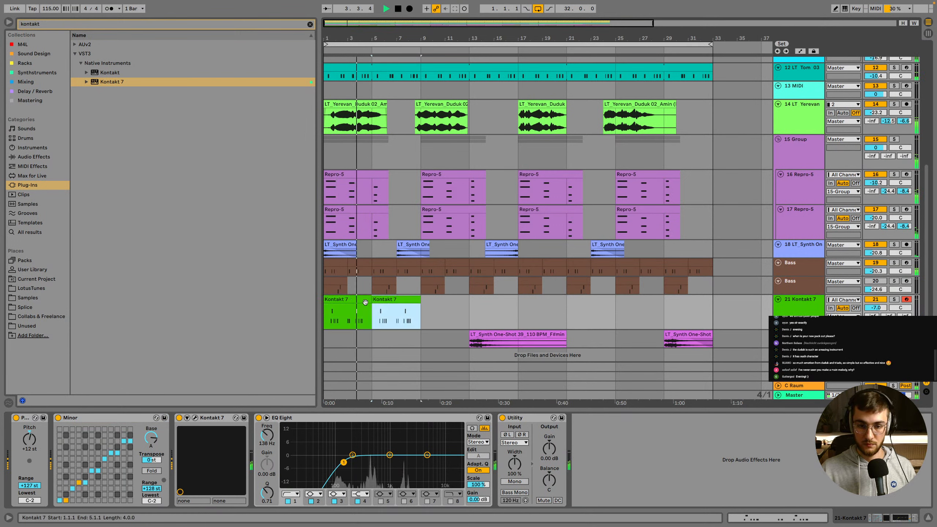
# Quantize the start of all notes in the first Kontakt 7 clip to 1/16 at 93 % and play it back
pyautogui.click(387, 300)
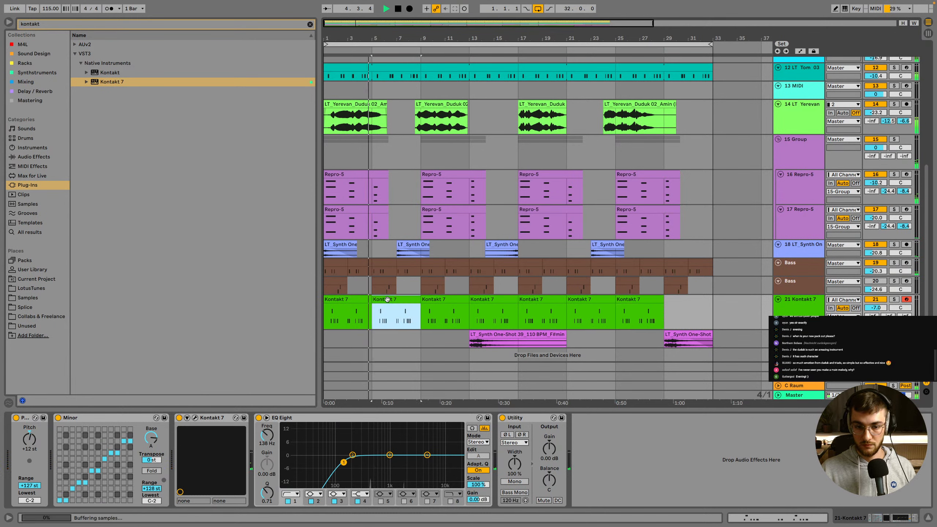
pyautogui.doubleClick(357, 299)
pyautogui.press('space')
pyautogui.hotkey('ctrl', 'a')
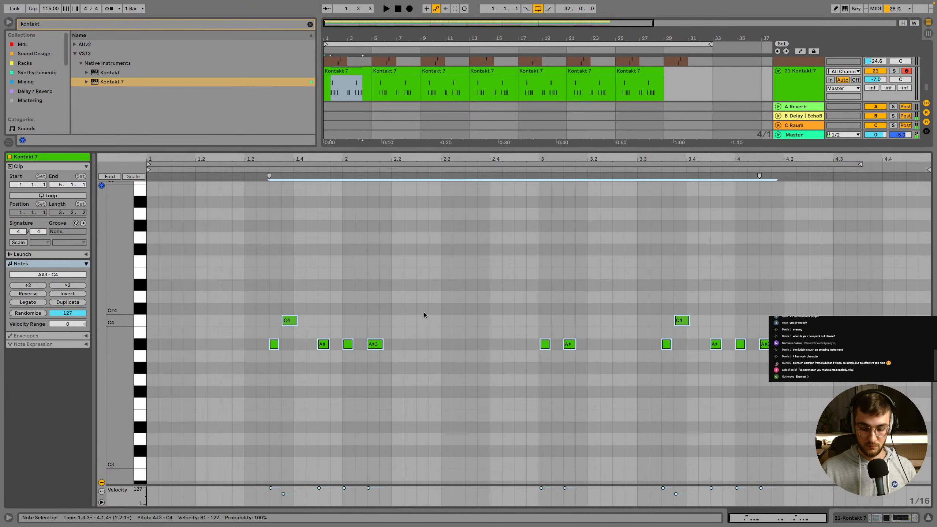
pyautogui.hotkey('ctrl', 'shift', 'u')
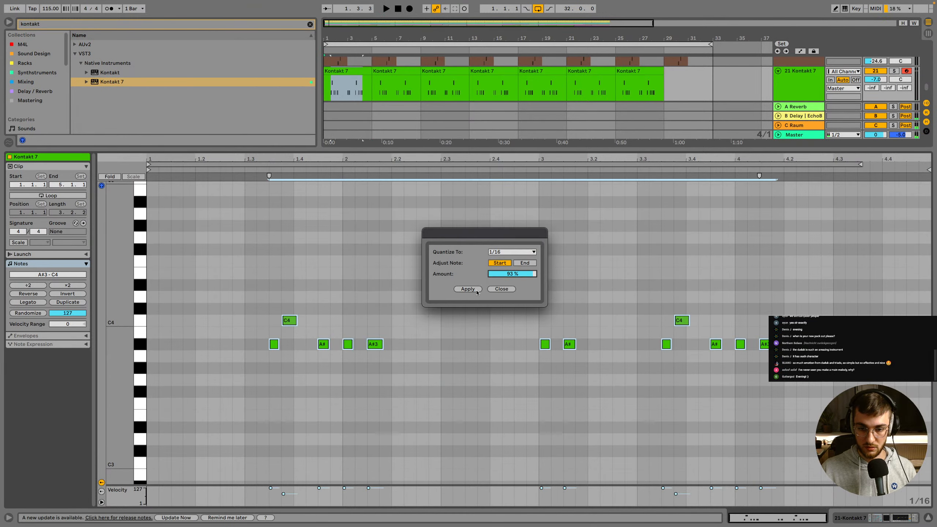
pyautogui.click(475, 290)
pyautogui.press('space')
pyautogui.hotkey('shift', 'Tab')
# Duplicate the requantized first Kontakt 7 clip seven times over the existing copies, filling the track to bar 33
pyautogui.click(349, 280)
pyautogui.click(349, 289)
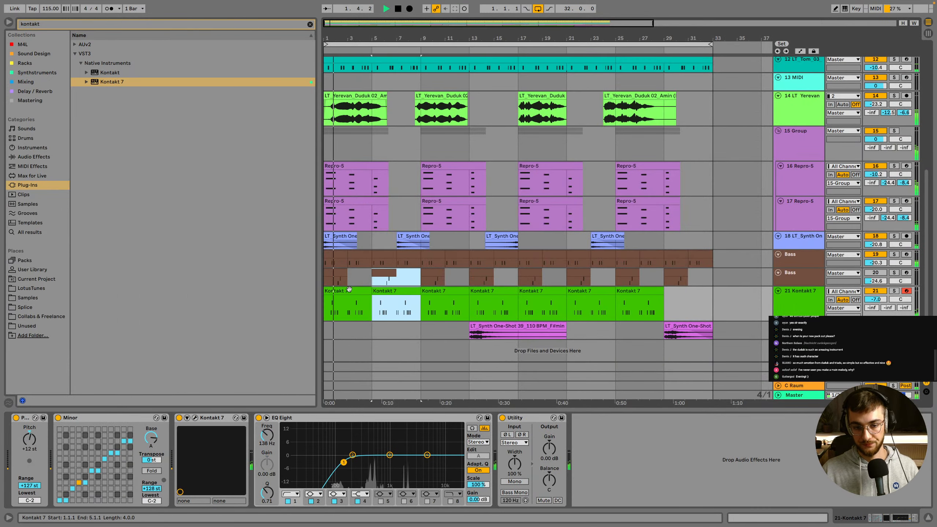
pyautogui.hotkey('ctrl', 'd')
pyautogui.hotkey('ctrl', 'd')
pyautogui.hotkey('ctrl', 'd')
pyautogui.hotkey('ctrl', 'd')
pyautogui.hotkey('ctrl', 'd')
pyautogui.hotkey('ctrl', 'd')
pyautogui.hotkey('ctrl', 'd')
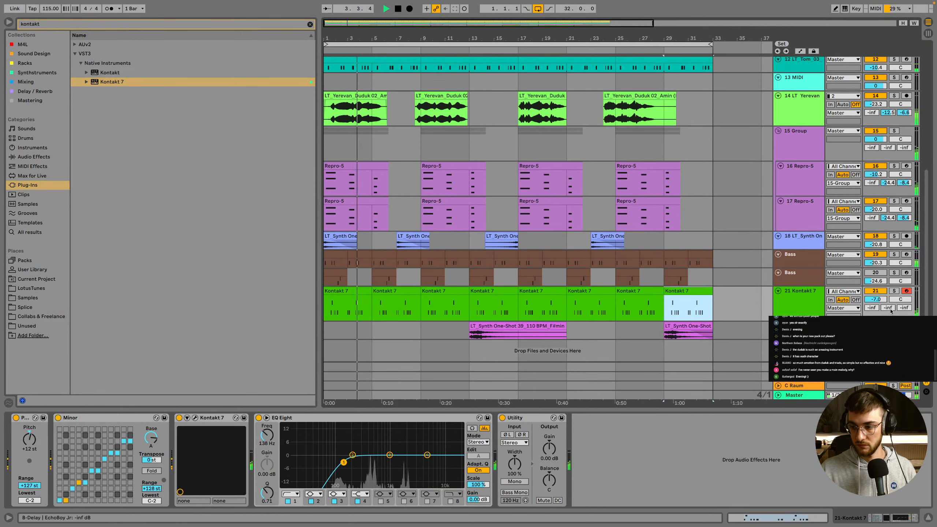
# Send the Kontakt 7 track to the B Delay return at -19.0 dB and C Raum at -10.0 dB, with volume -9.3 dB
pyautogui.moveTo(904, 308); pyautogui.dragTo(876, 306)
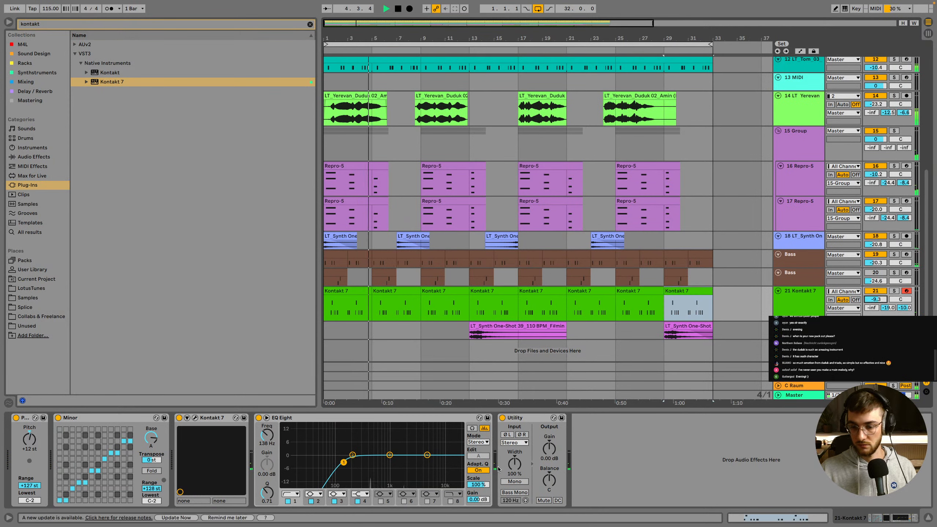
# Add a high-cut at 1.14 kHz in the Kontakt 7 track's EQ Eight and lower the track volume to -13.8 dB
pyautogui.click(451, 501)
pyautogui.moveTo(457, 463); pyautogui.dragTo(392, 460)
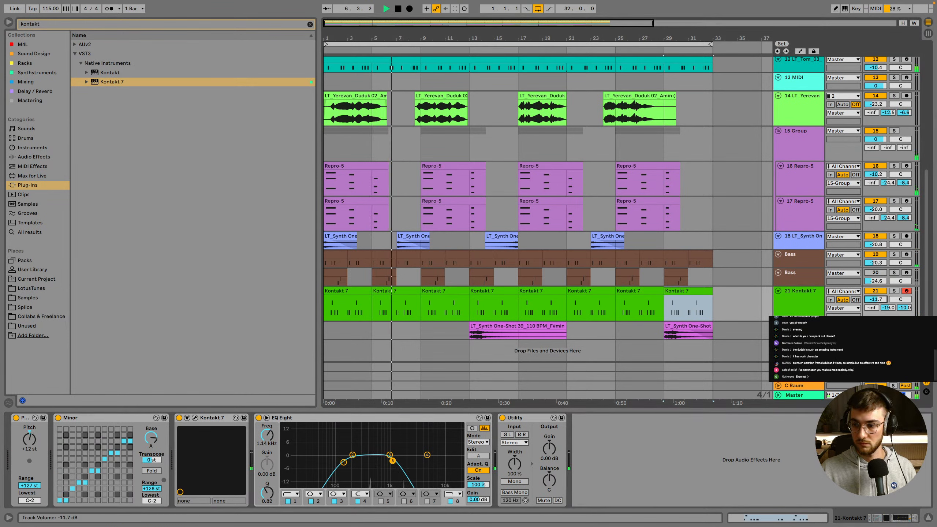
pyautogui.moveTo(875, 300); pyautogui.dragTo(869, 300)
pyautogui.click(807, 304)
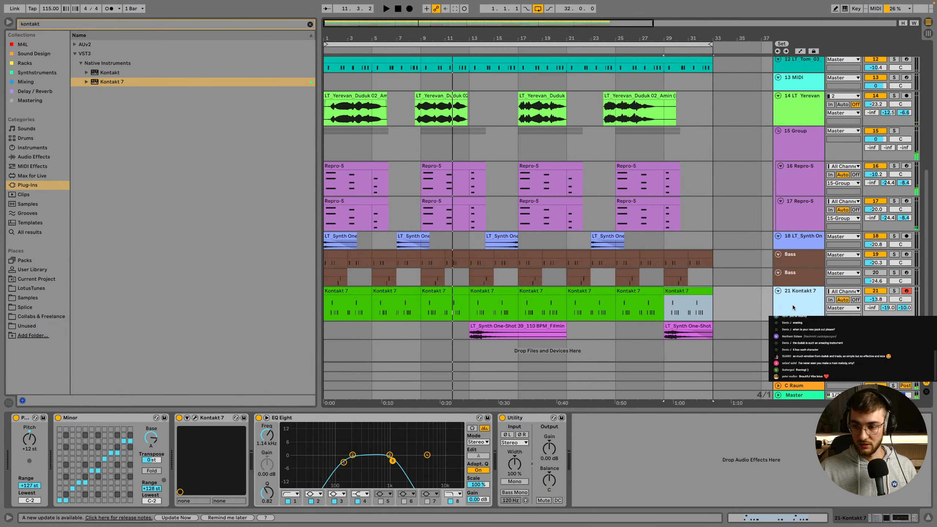
# Add a MIDI track below the existing Kontakt 7 track and load a new Kontakt 7 instance on it, armed for recording
pyautogui.hotkey('ctrl', 'shift', 't')
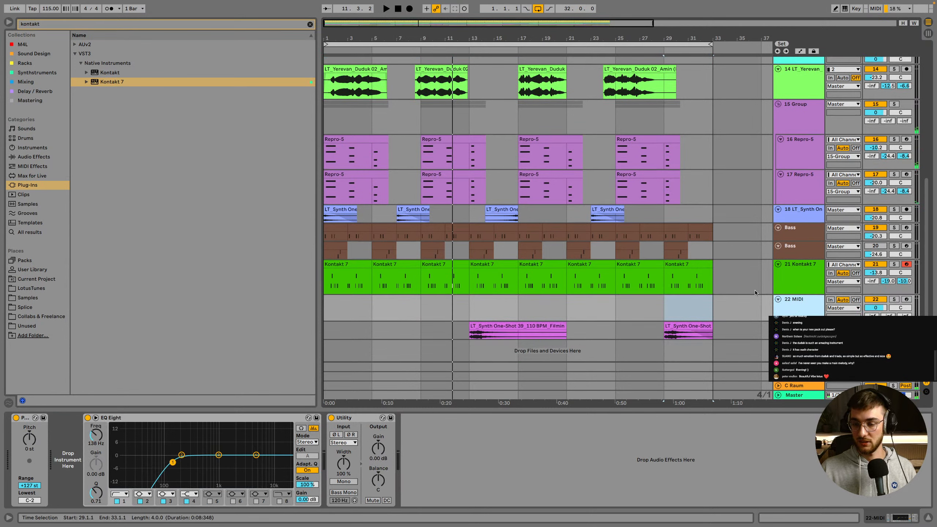
pyautogui.click(792, 282)
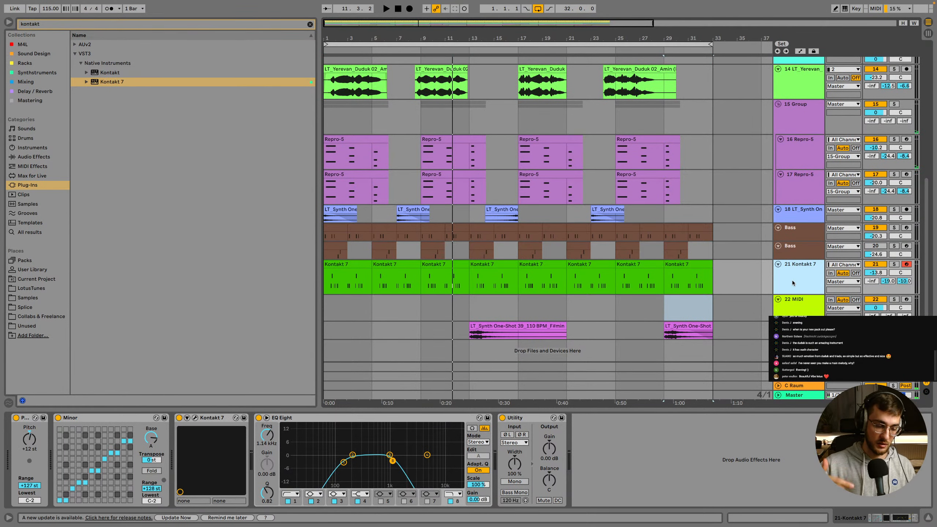
pyautogui.click(801, 305)
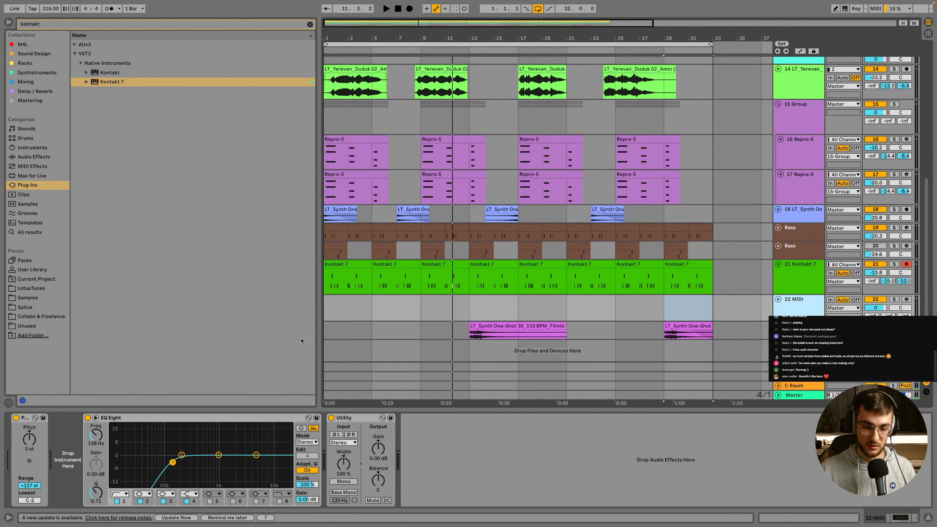
pyautogui.press('space')
pyautogui.click(328, 308)
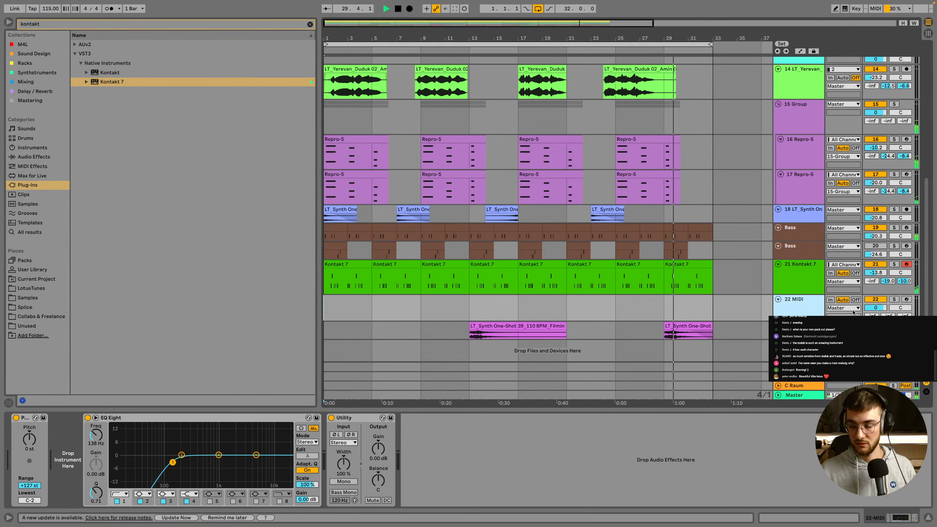
pyautogui.doubleClick(114, 82)
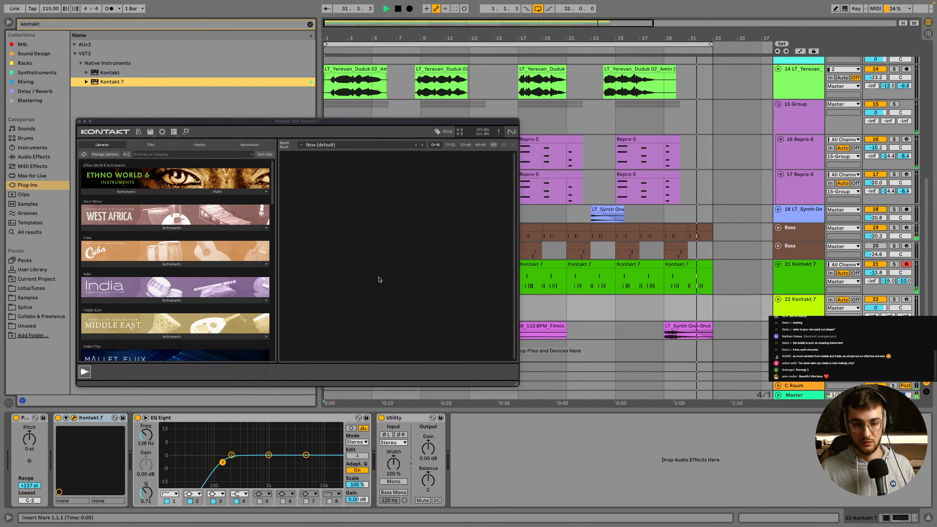
pyautogui.click(685, 312)
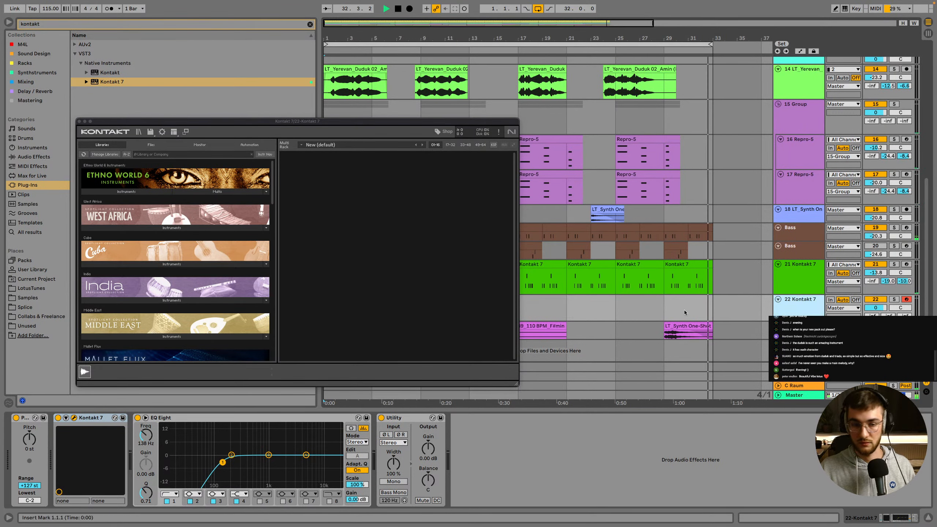
# Load the Pharlight instrument into the new Kontakt 7 instance and browse the other libraries
pyautogui.scroll(-10, 134, 231)
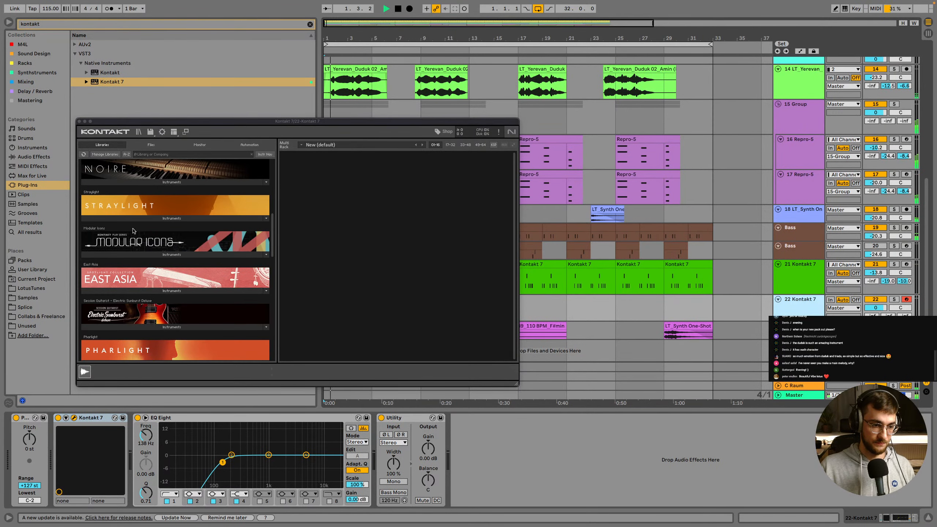
pyautogui.scroll(-5, 122, 277)
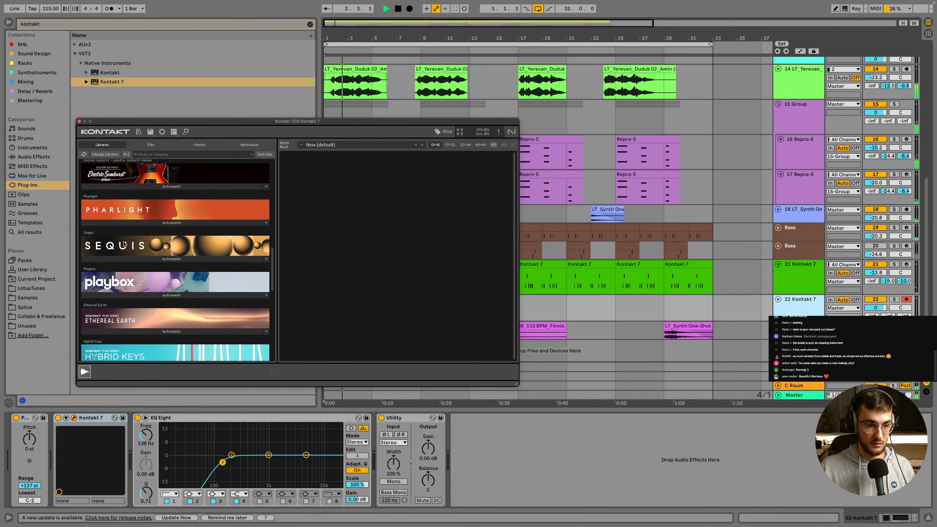
pyautogui.click(111, 223)
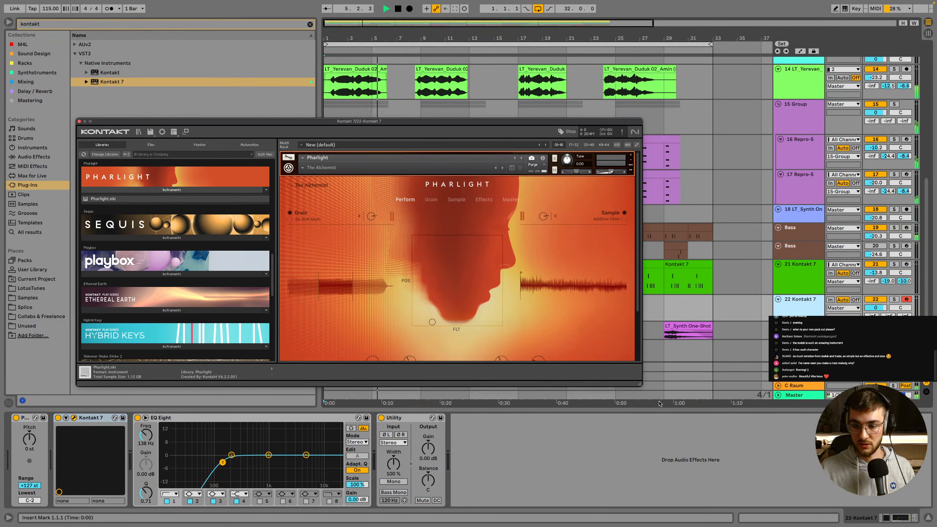
pyautogui.scroll(-10, 135, 316)
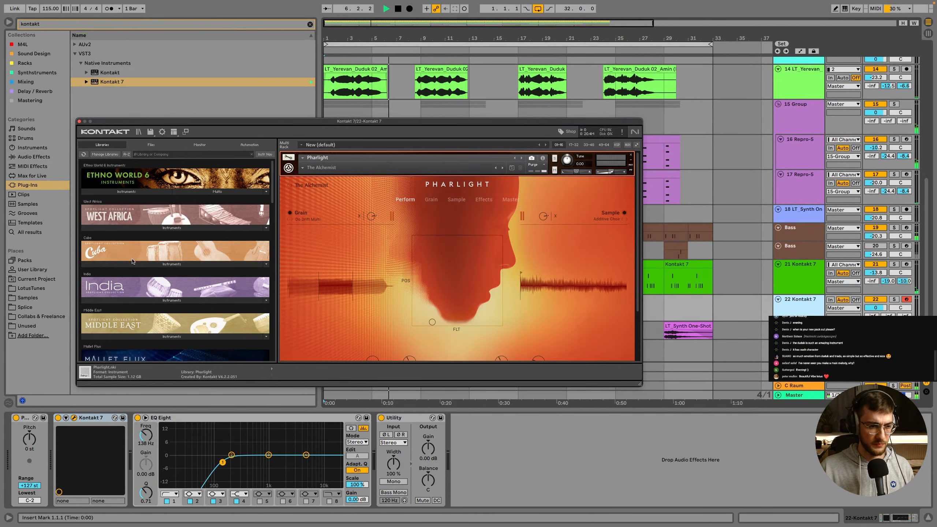
pyautogui.scroll(-10, 157, 308)
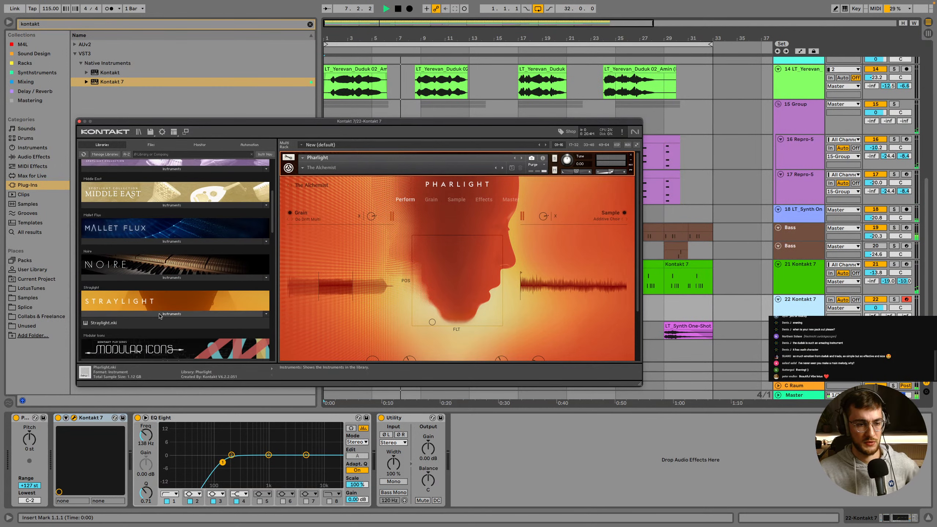
pyautogui.scroll(-1, 159, 335)
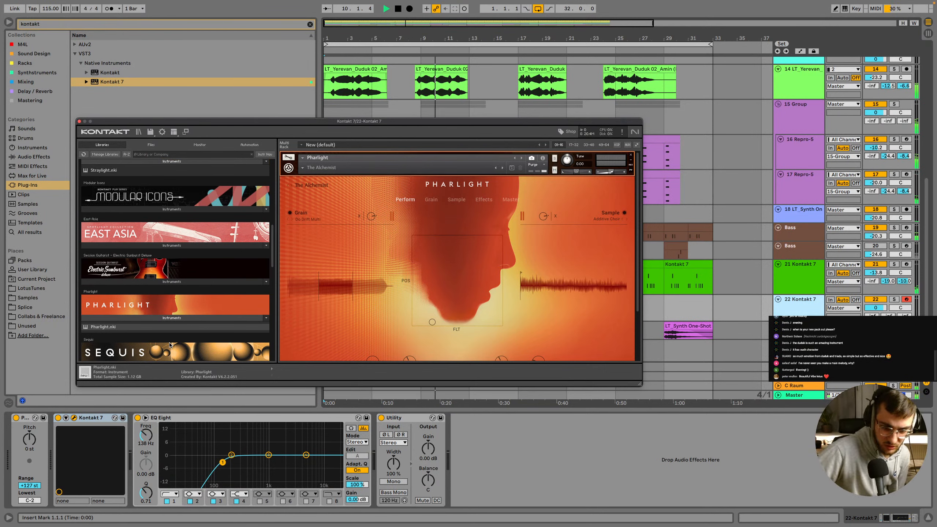
# Lower the Pharlight track's volume to -7.5 dB while auditioning the sound against playback
pyautogui.moveTo(875, 307); pyautogui.dragTo(876, 308)
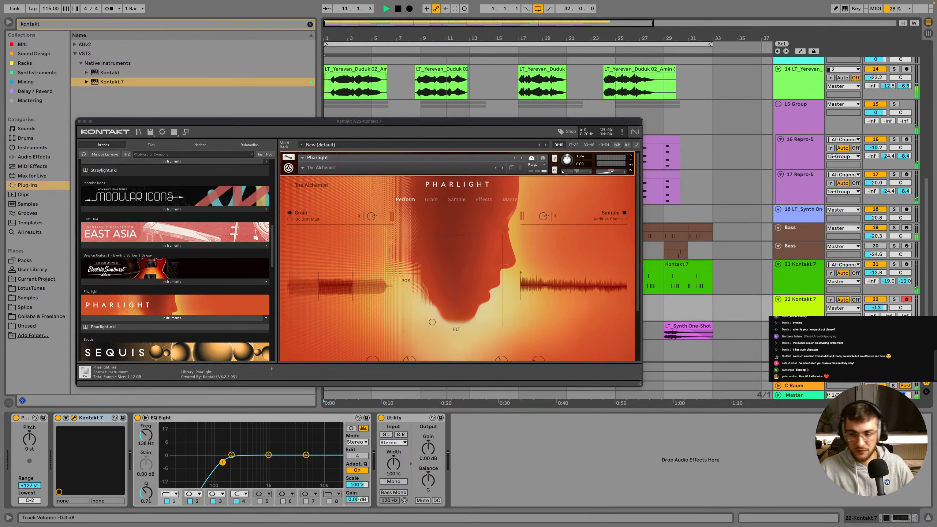
pyautogui.scroll(-3, 563, 290)
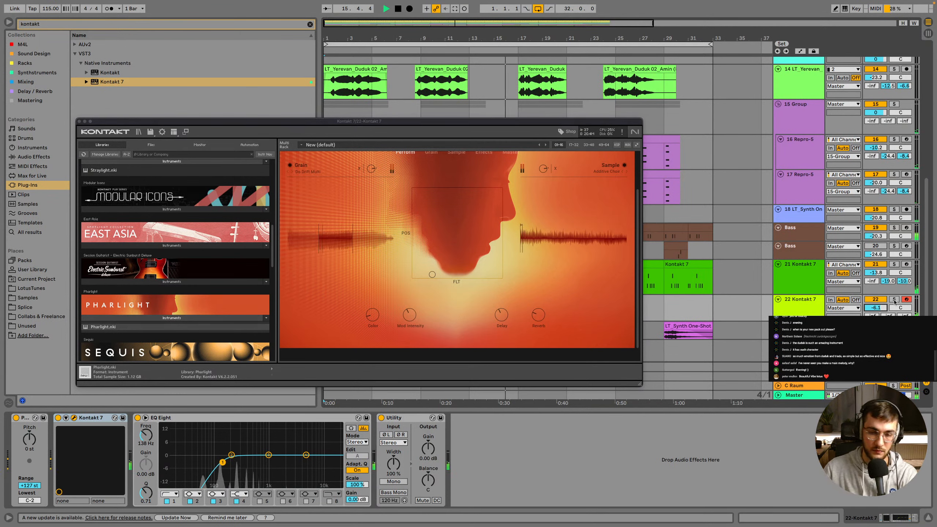
pyautogui.scroll(1, 370, 193)
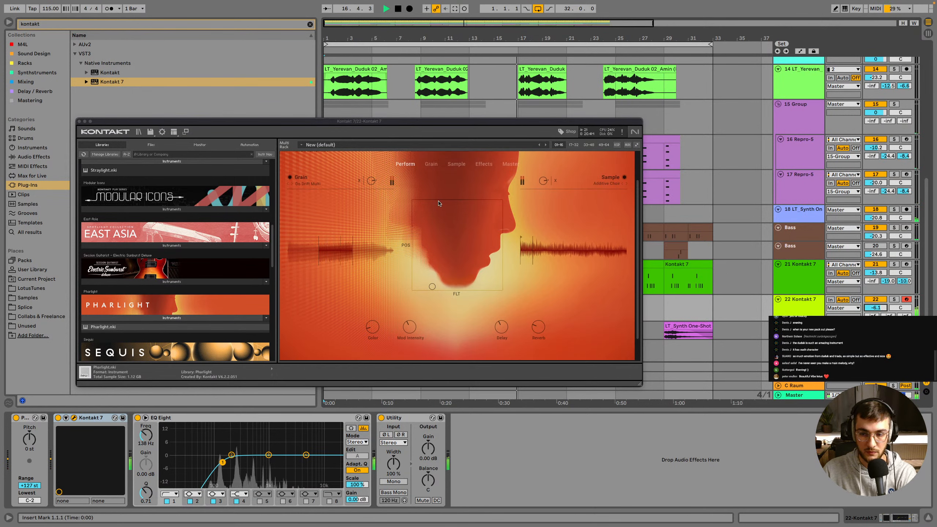
pyautogui.moveTo(875, 308); pyautogui.dragTo(876, 312)
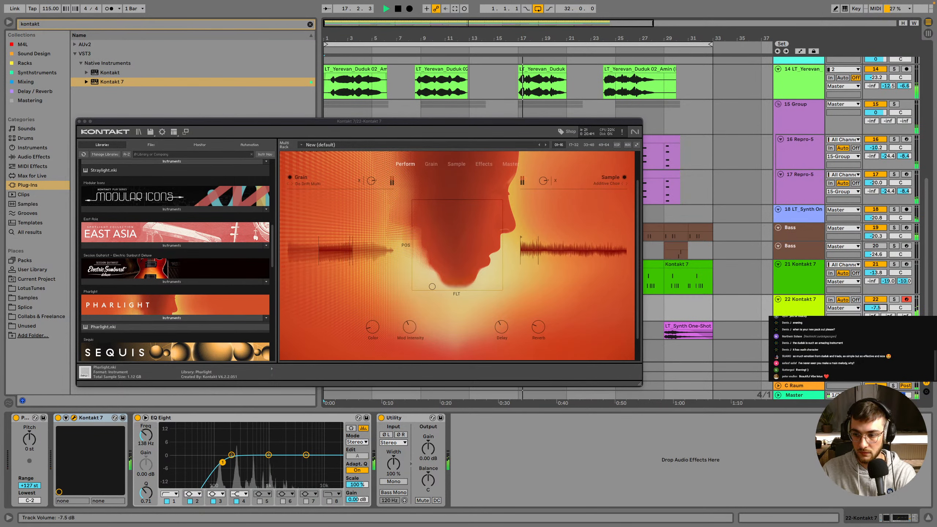
# Record a three-note Pharlight line (A4, B4, E4) from bar 1 into bar 6 on track 22
pyautogui.click(399, 8)
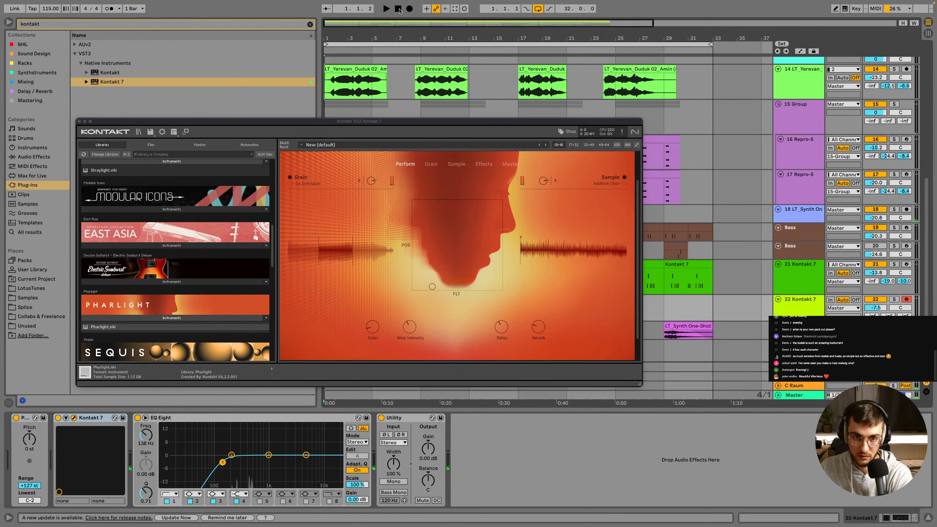
pyautogui.click(411, 9)
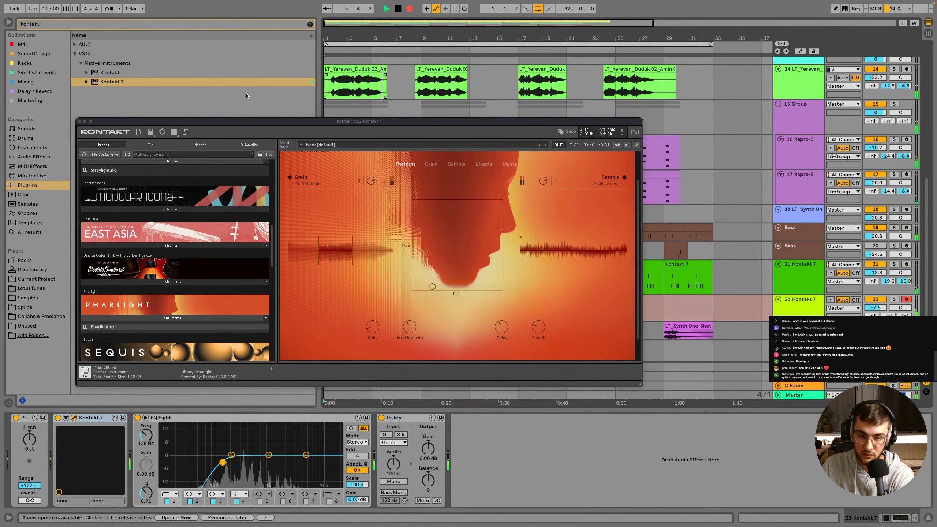
pyautogui.click(80, 122)
pyautogui.press('space')
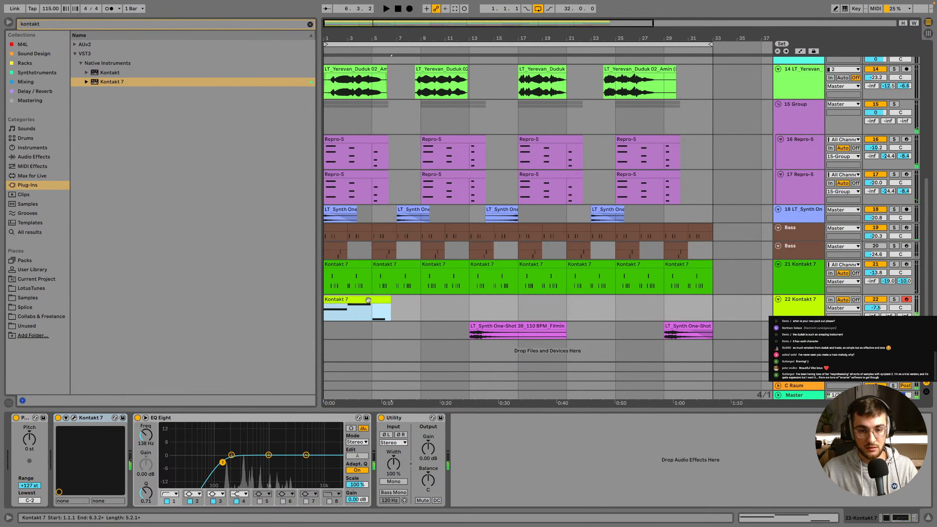
# Quantize the notes in the recorded Pharlight clip and play the clip back
pyautogui.doubleClick(364, 300)
pyautogui.click(739, 367)
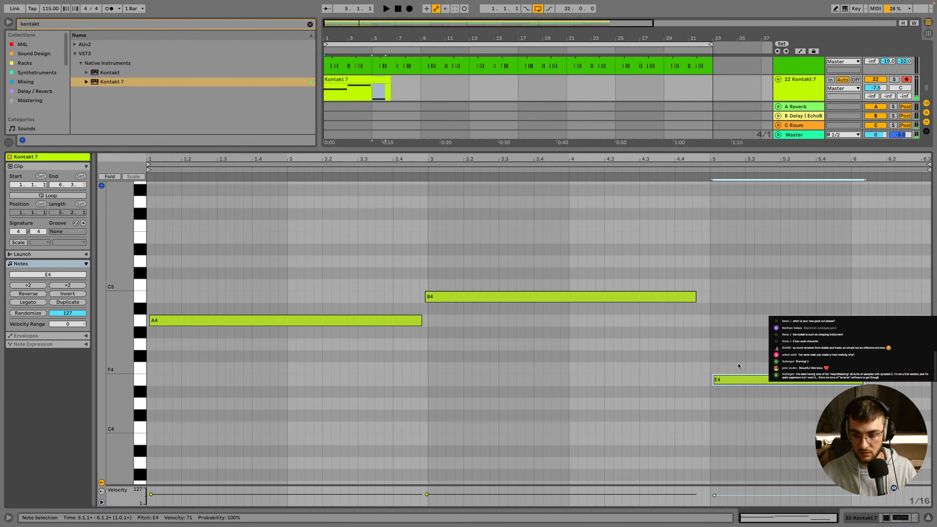
pyautogui.hotkey('ctrl', 'u')
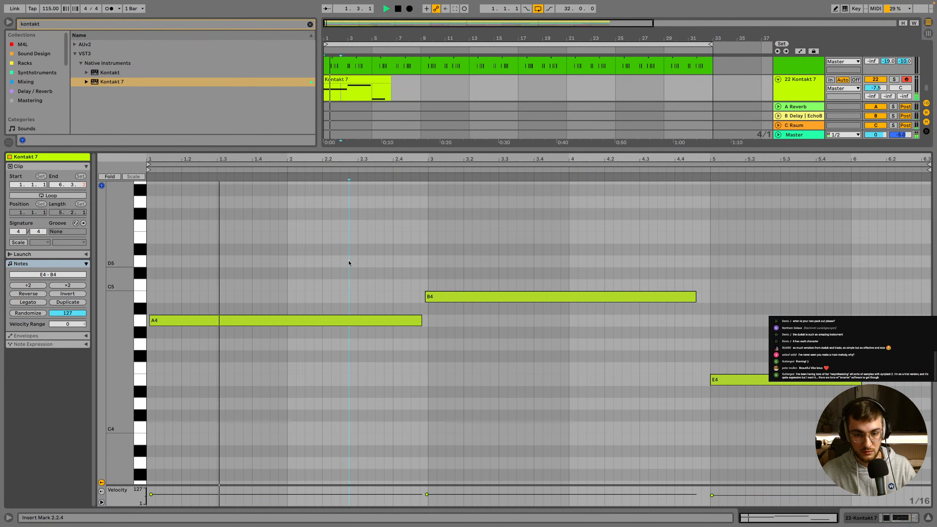
pyautogui.hotkey('ctrl', 'a')
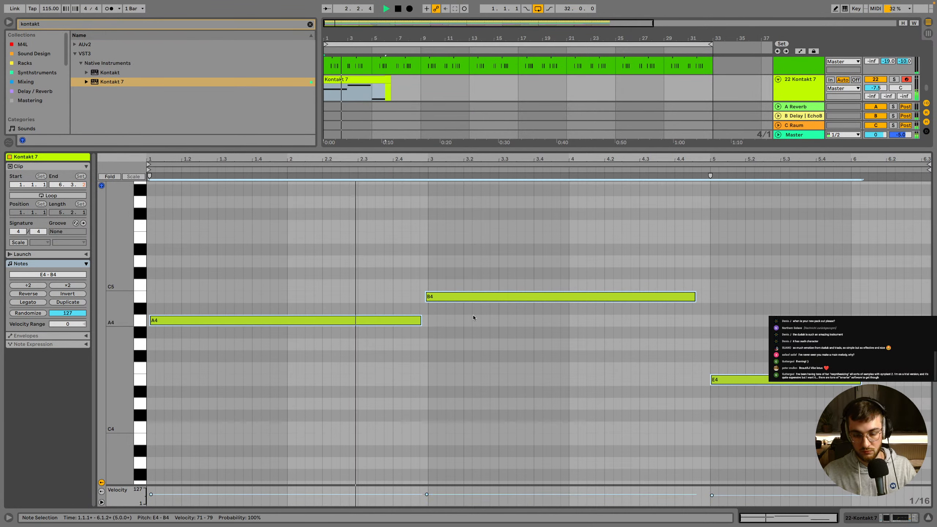
pyautogui.click(496, 342)
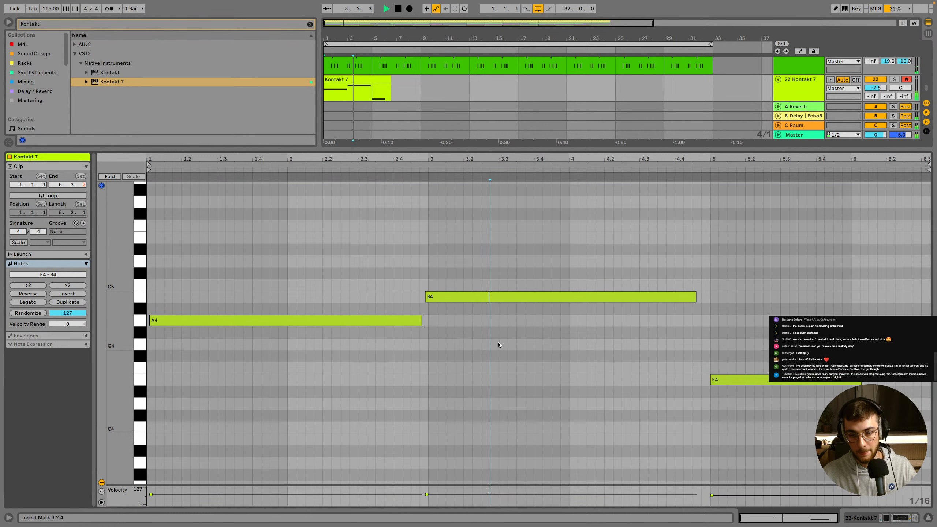
pyautogui.click(778, 424)
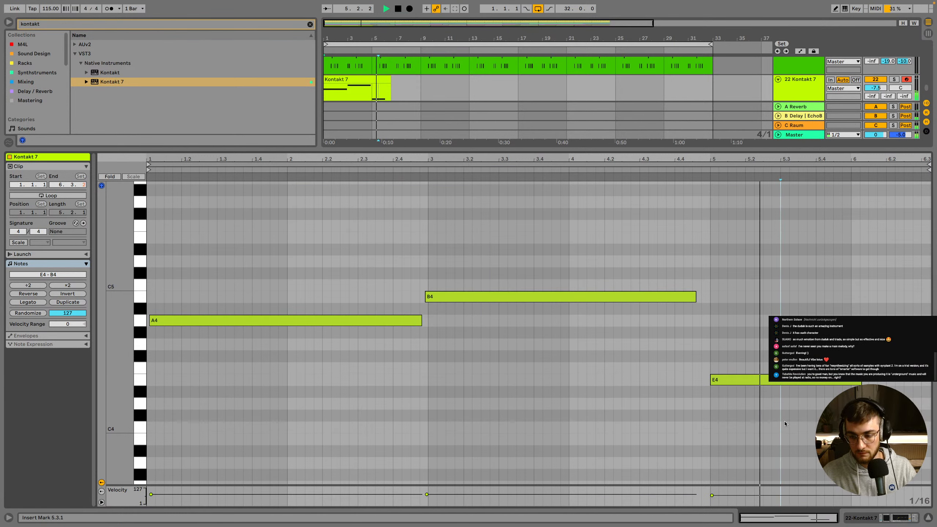
# Try the Pharlight clip's last note at F4 instead of E4 and listen to it
pyautogui.moveTo(714, 379); pyautogui.dragTo(714, 368)
pyautogui.click(701, 366)
pyautogui.press('space')
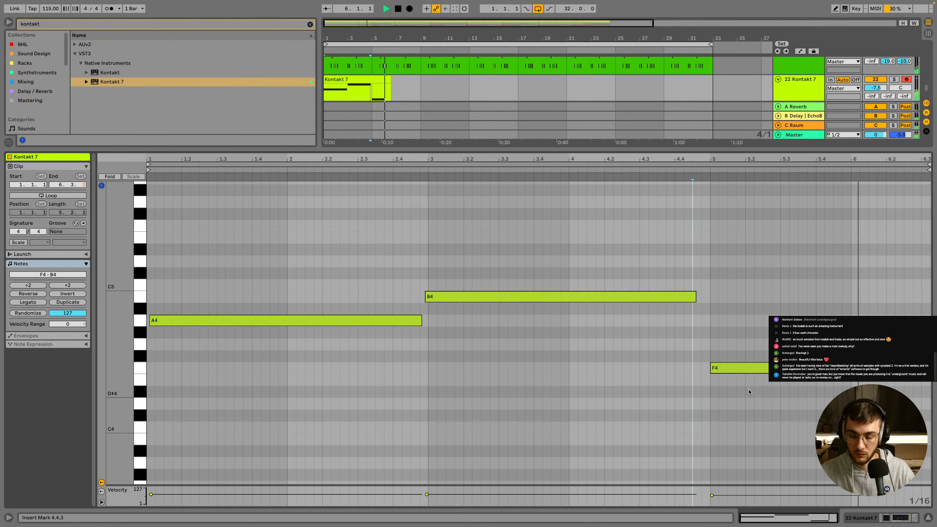
# Shorten the Pharlight clip's first two notes, A4 and B4, to about one bar each
pyautogui.press('space')
pyautogui.hotkey('ctrl', 'a')
pyautogui.click(437, 325)
pyautogui.moveTo(412, 344); pyautogui.dragTo(487, 259)
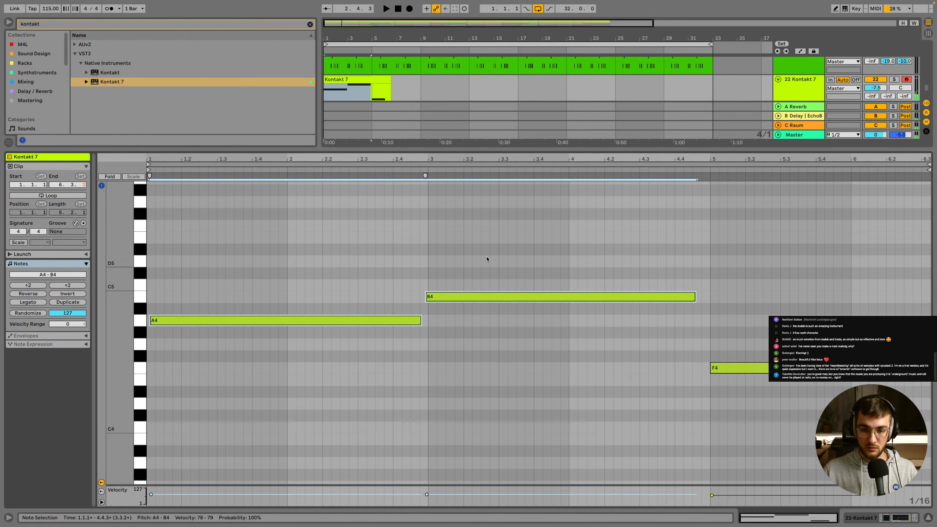
pyautogui.moveTo(419, 322); pyautogui.dragTo(288, 328)
pyautogui.click(633, 335)
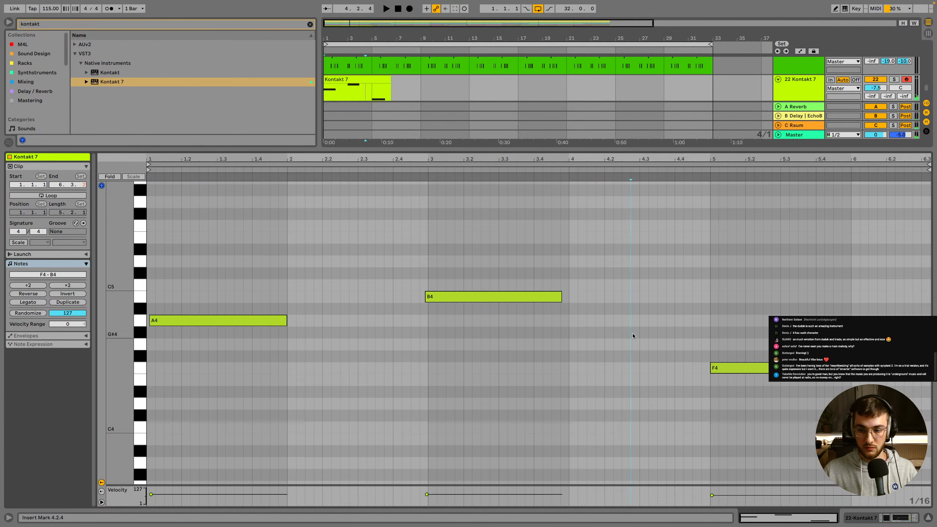
# Set the Pharlight track's Pitch device to +12 st and lower the track volume to -15.3 dB during playback
pyautogui.hotkey('shift', 'Tab')
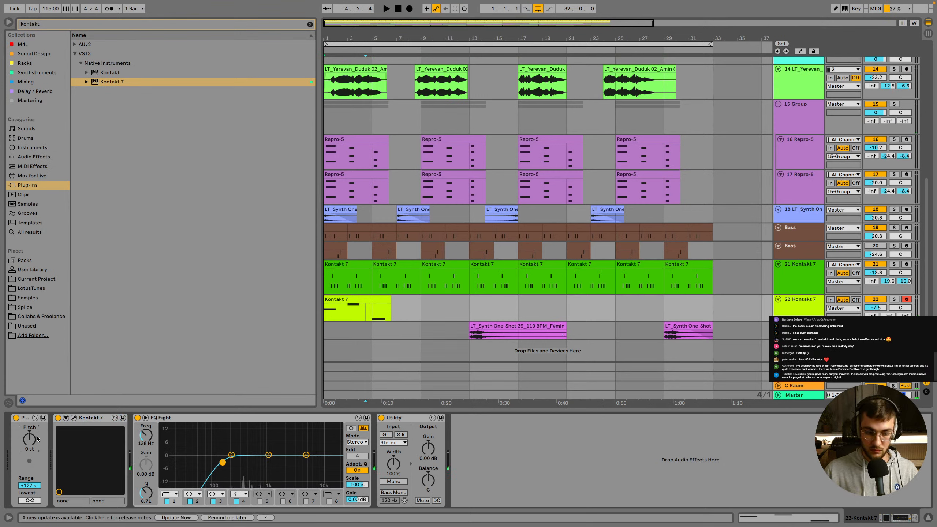
pyautogui.press('space')
pyautogui.click(336, 300)
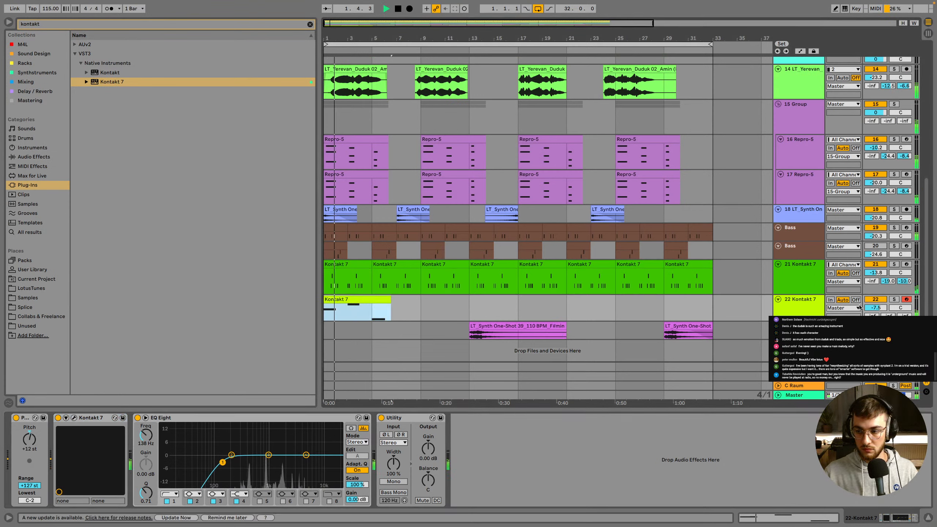
pyautogui.click(356, 300)
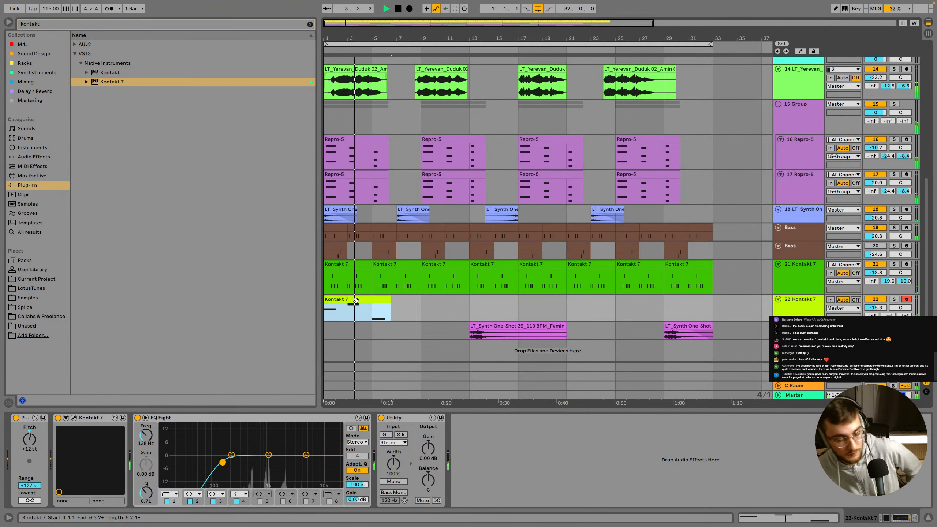
# Transpose the Pharlight clip's middle note down one octave to B3
pyautogui.doubleClick(356, 300)
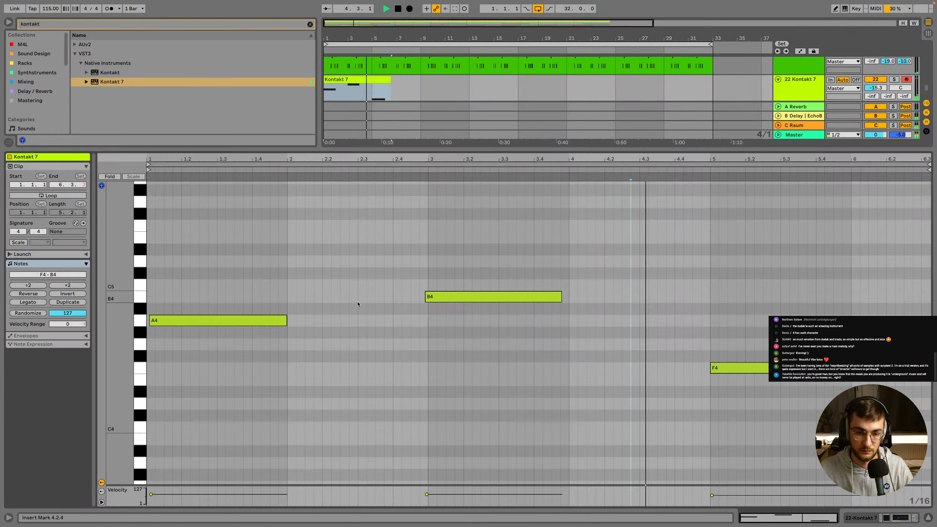
pyautogui.click(479, 297)
pyautogui.hotkey('shift', 'Down')
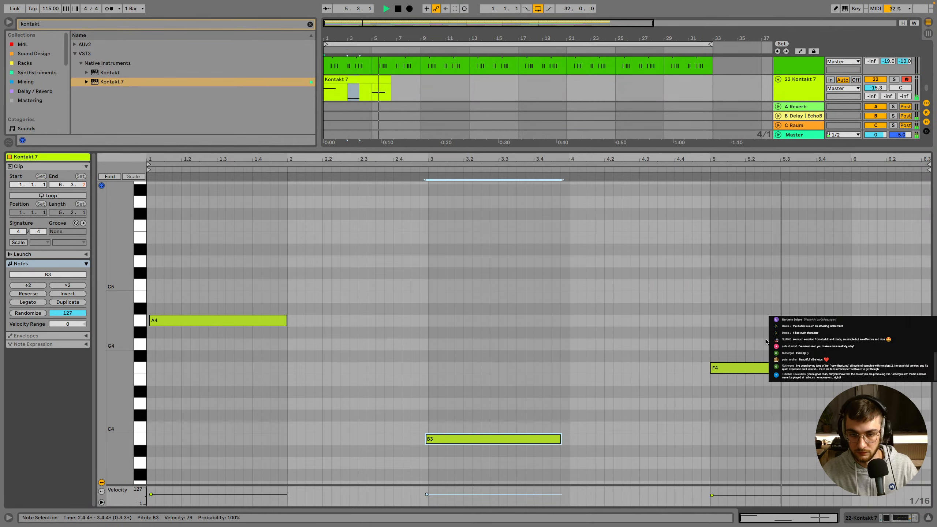
# Set the Pharlight clip's last note to E4 and play the ending back
pyautogui.hotkey('shift', 'Tab')
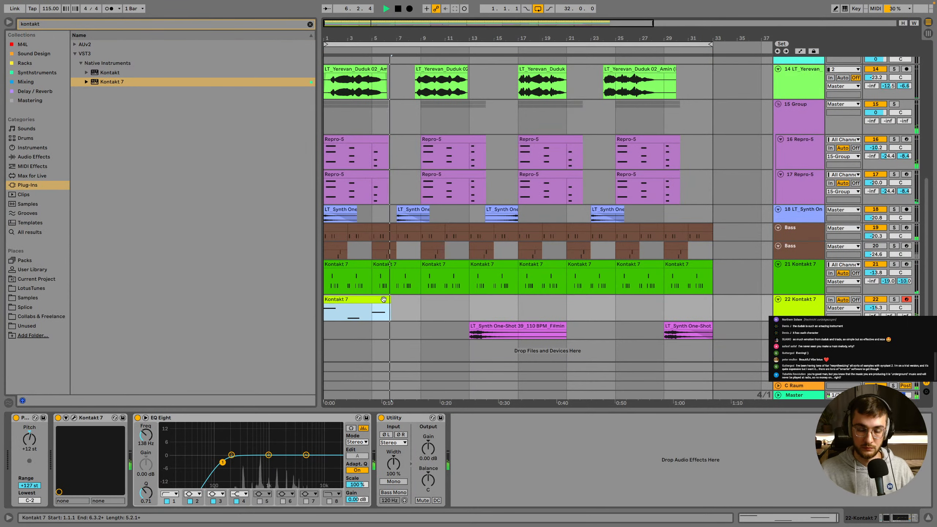
pyautogui.hotkey('shift', 'Tab')
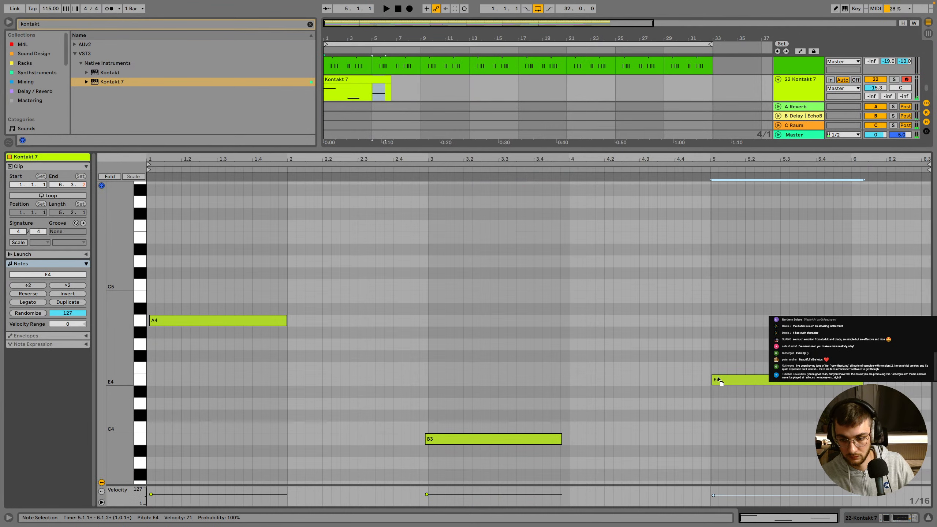
pyautogui.click(692, 371)
pyautogui.press('space')
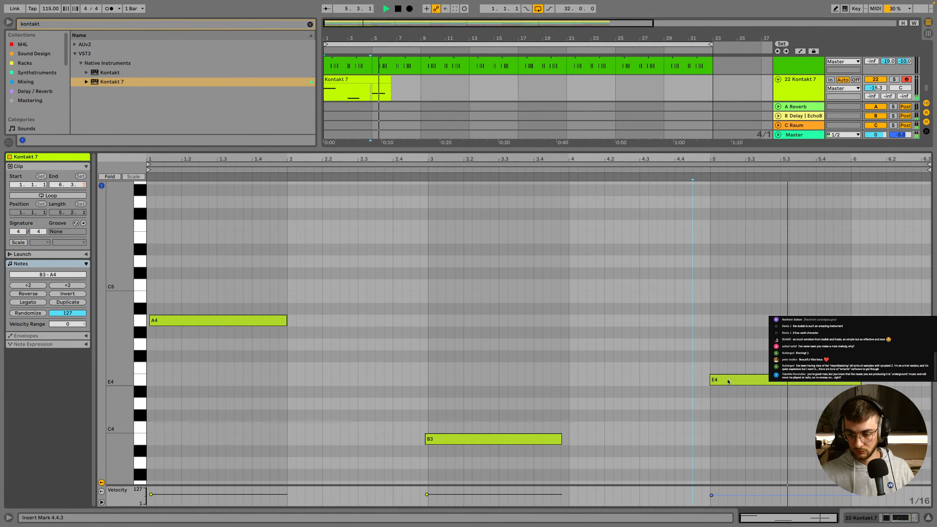
# Extend the Pharlight clip to bar 9 and place a copy of it at bar 17
pyautogui.hotkey('shift', 'Tab')
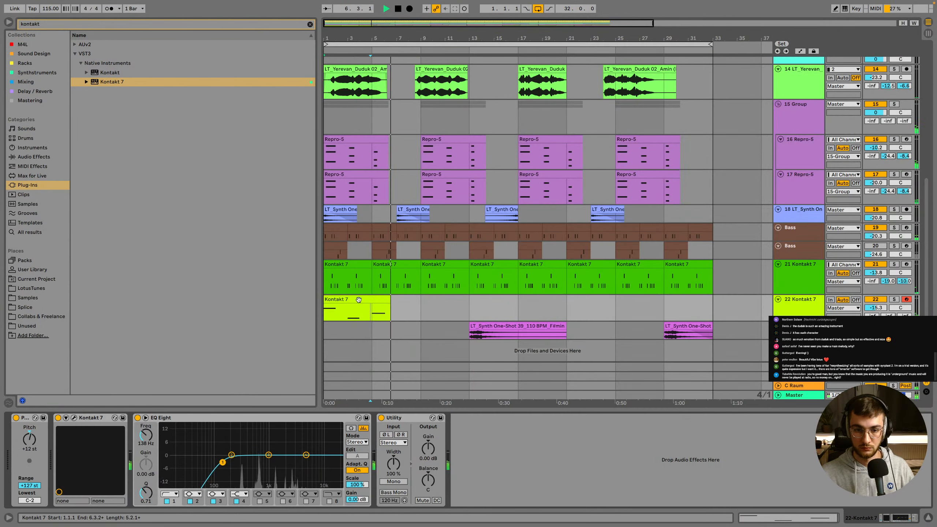
pyautogui.moveTo(336, 308); pyautogui.dragTo(533, 314)
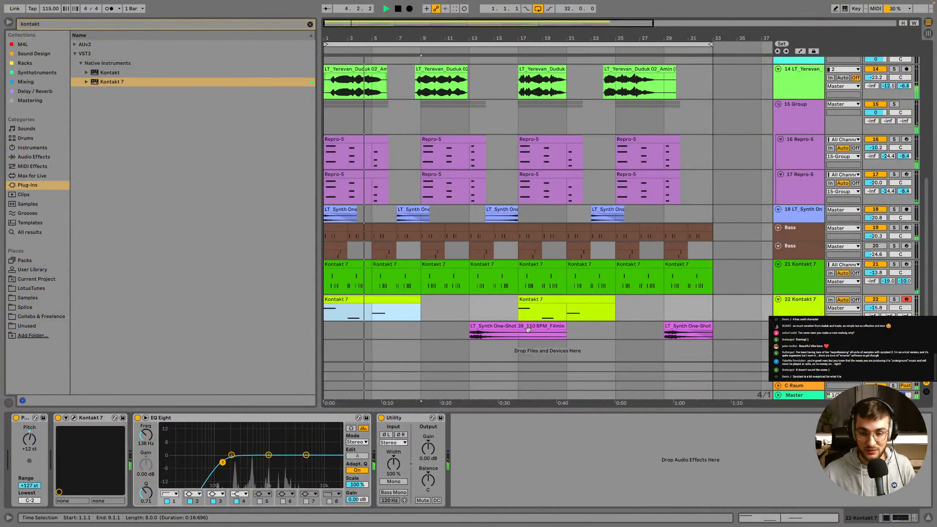
pyautogui.click(528, 314)
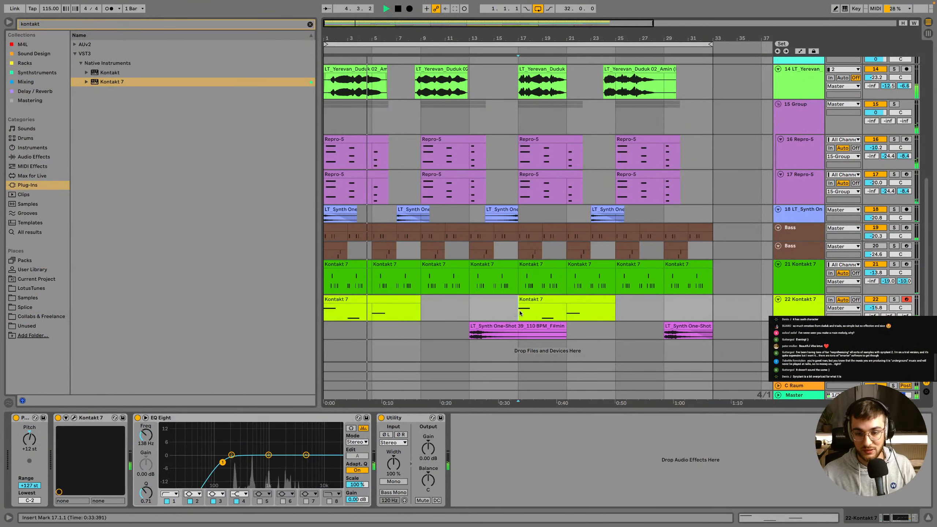
# Lower the Pharlight track's volume to -15.8 dB and play the arrangement from bar 17
pyautogui.click(805, 300)
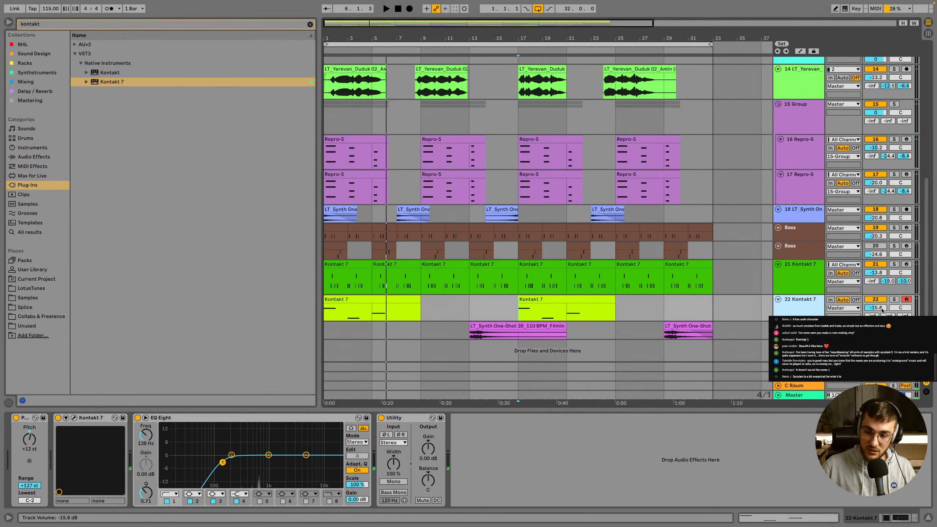
pyautogui.press('space')
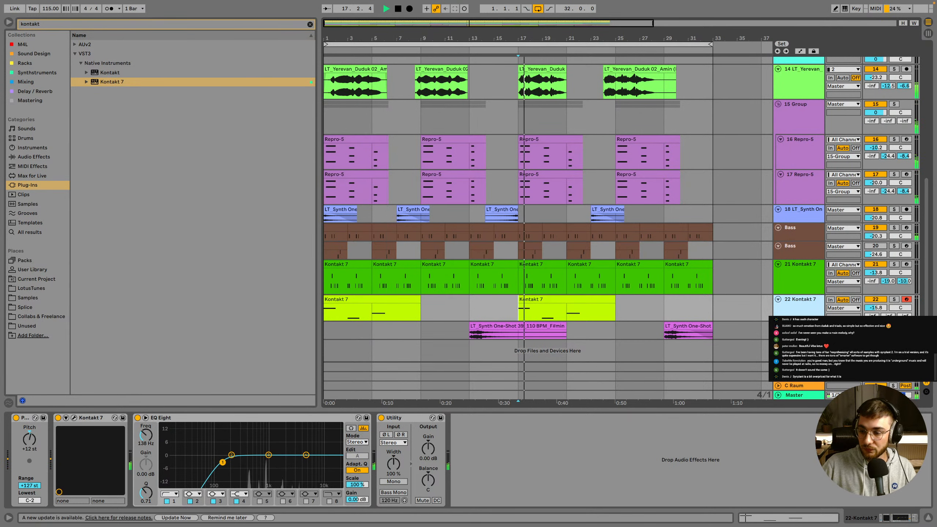
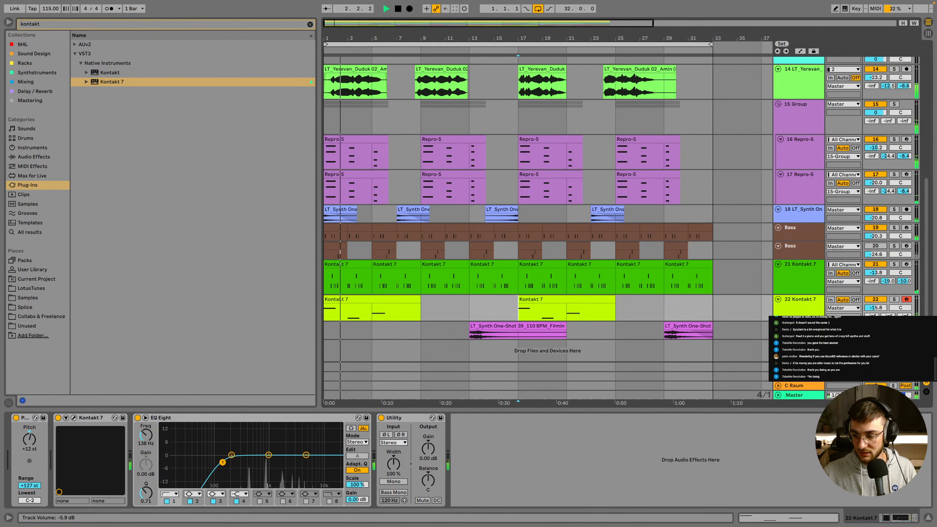
# Review the Raum and Reverb return effects and look through the arrangement from the drums down to the Pharlight track during playback
pyautogui.click(808, 386)
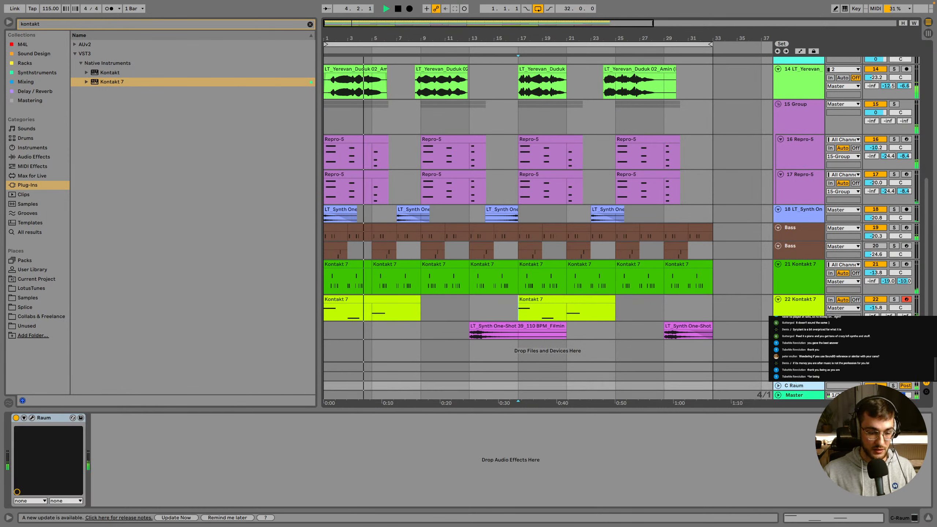
pyautogui.click(808, 367)
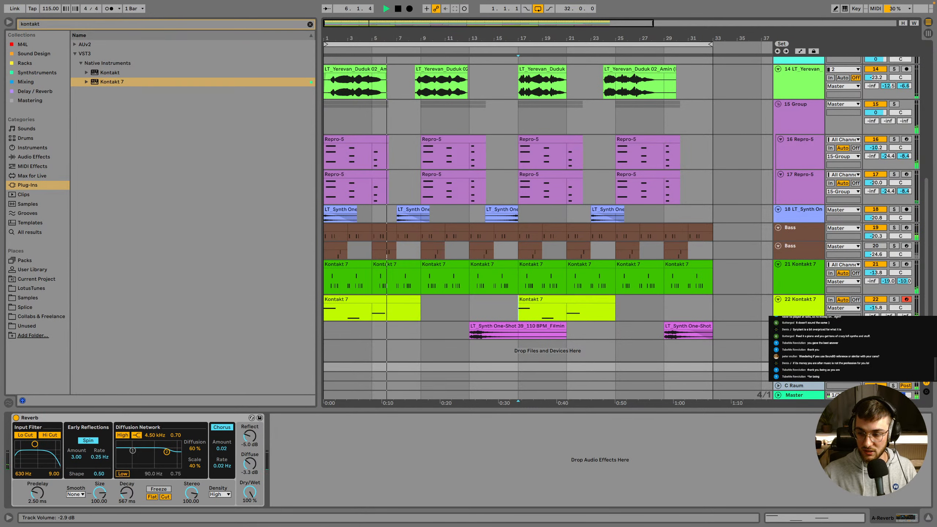
pyautogui.scroll(5, 621, 332)
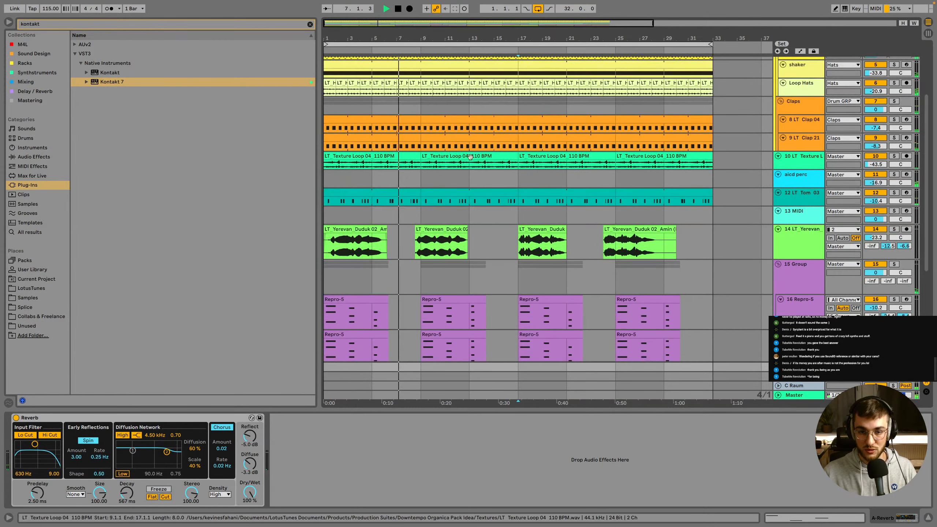
pyautogui.scroll(3, 470, 157)
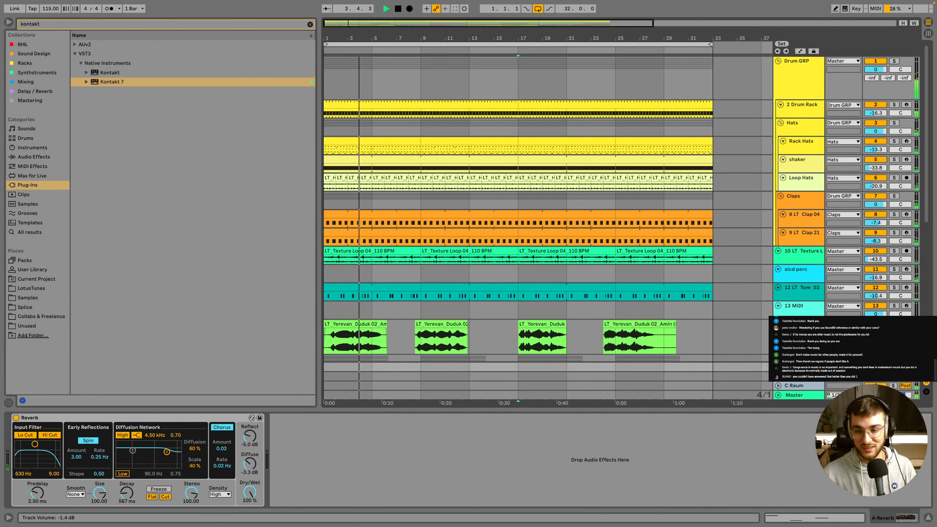
pyautogui.scroll(-2, 757, 300)
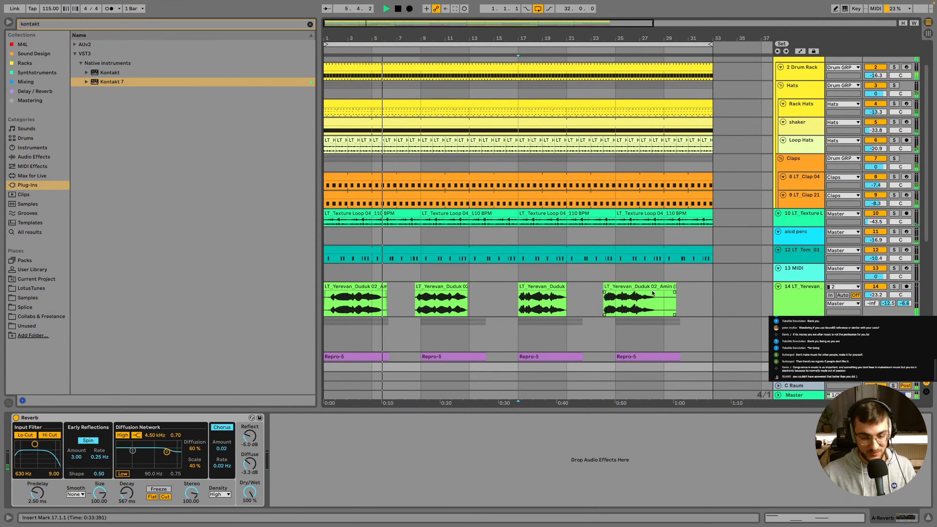
pyautogui.scroll(-3, 477, 290)
pyautogui.click(426, 273)
pyautogui.scroll(-3, 457, 274)
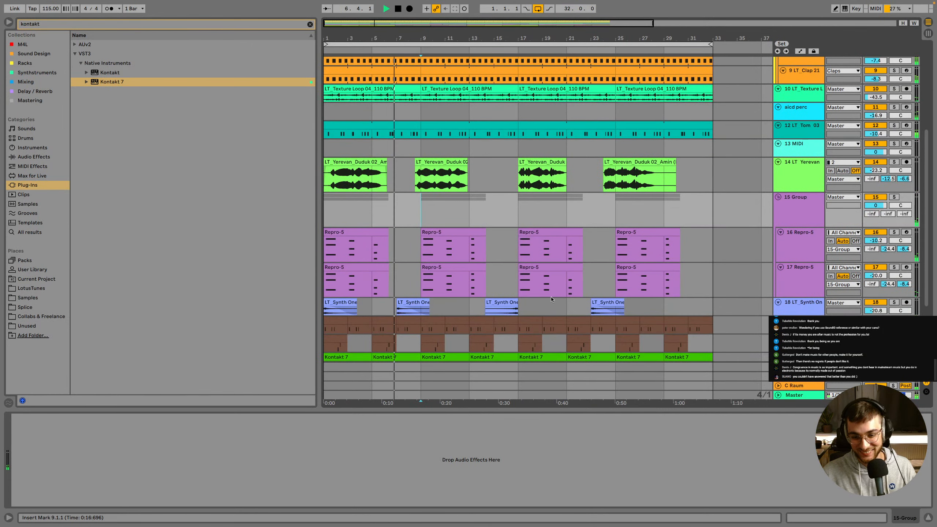
pyautogui.scroll(-5, 535, 300)
pyautogui.click(510, 301)
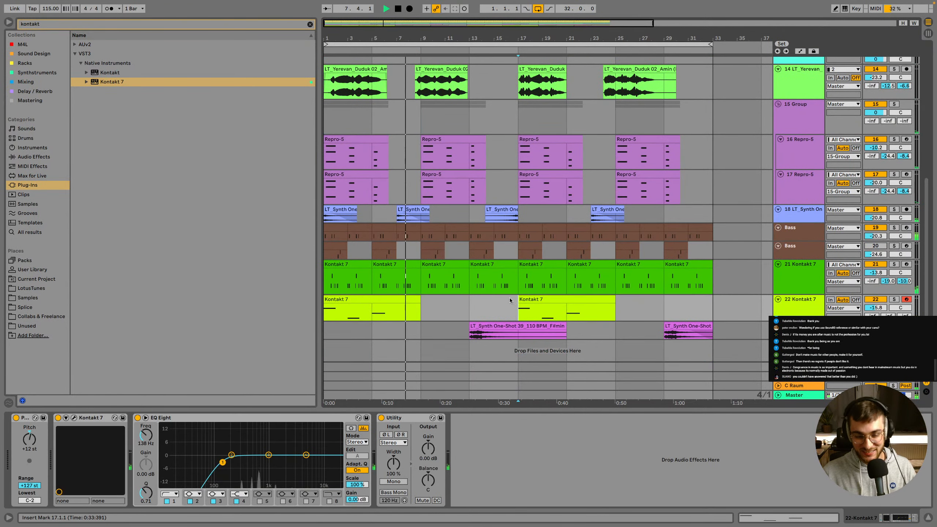
# Clear the browser search and insert a new MIDI track directly below the Pharlight track
pyautogui.click(310, 24)
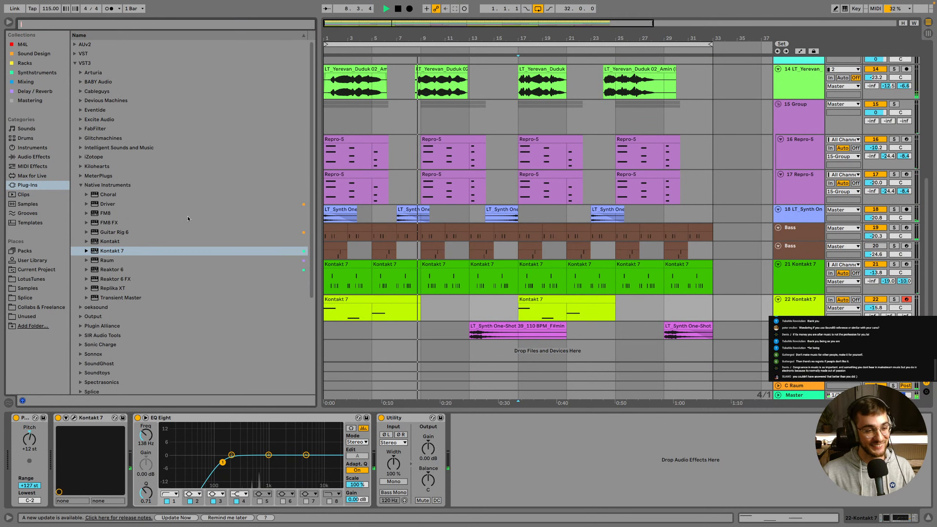
pyautogui.click(784, 308)
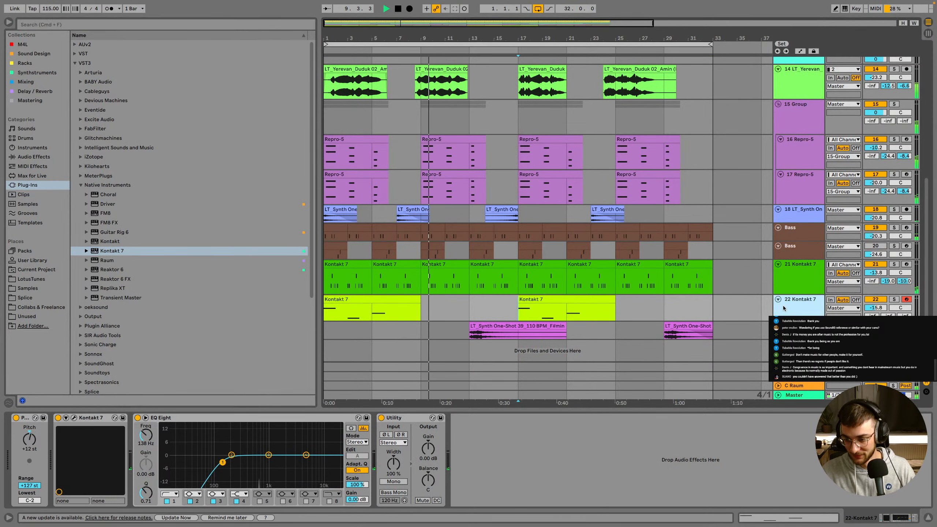
pyautogui.press('super+shift+t')
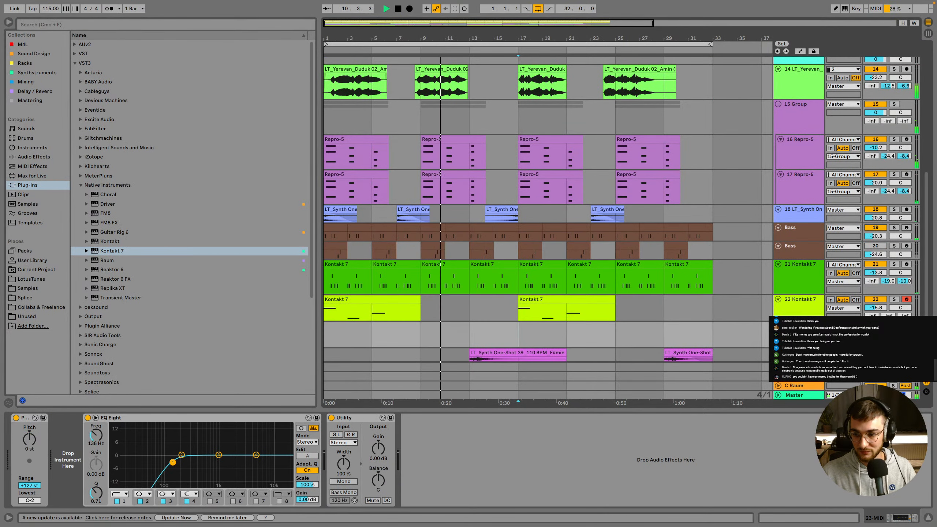
# Set the volume of the new MIDI track below the Pharlight track to -8.6 dB
pyautogui.click(797, 311)
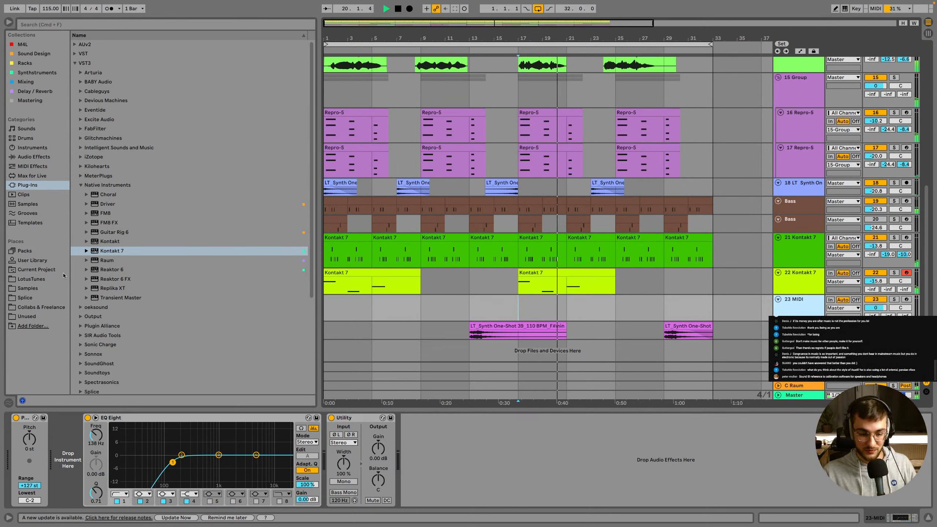
pyautogui.click(564, 308)
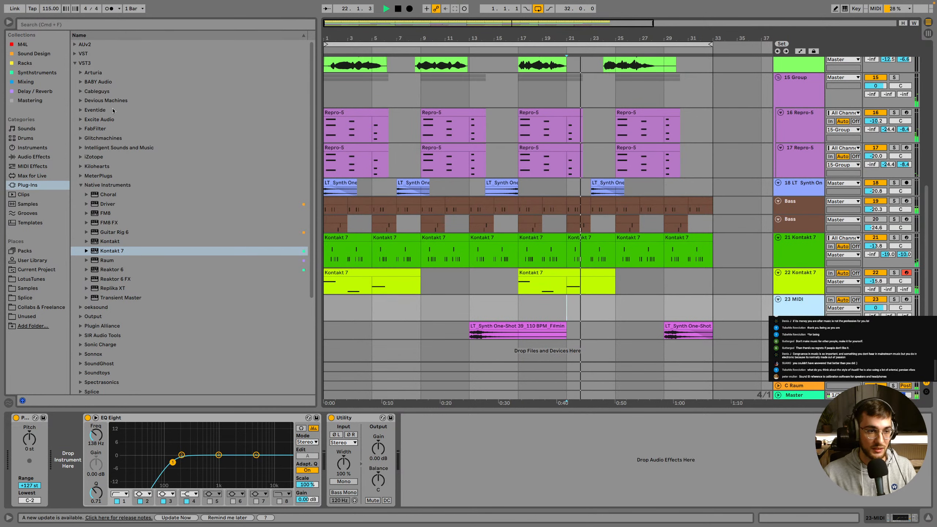
pyautogui.scroll(-2, 131, 201)
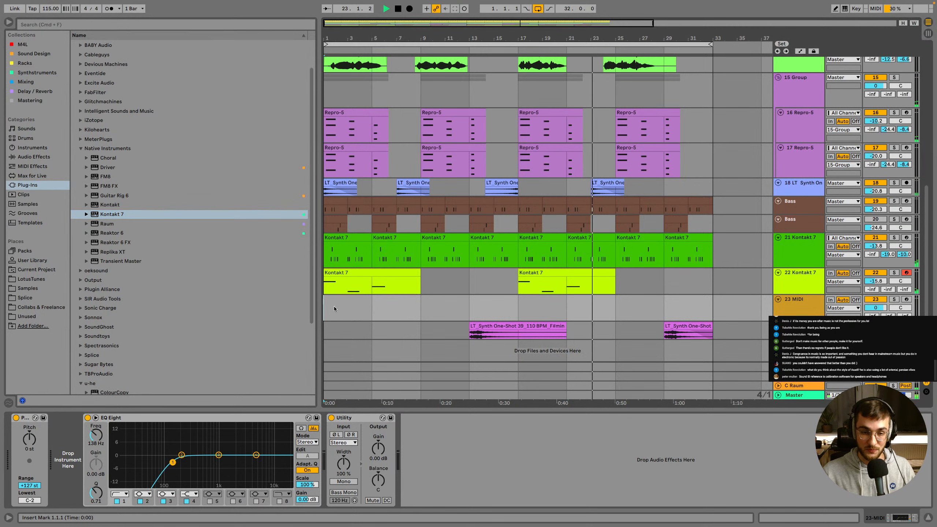
pyautogui.click(810, 303)
pyautogui.moveTo(875, 308); pyautogui.dragTo(875, 324)
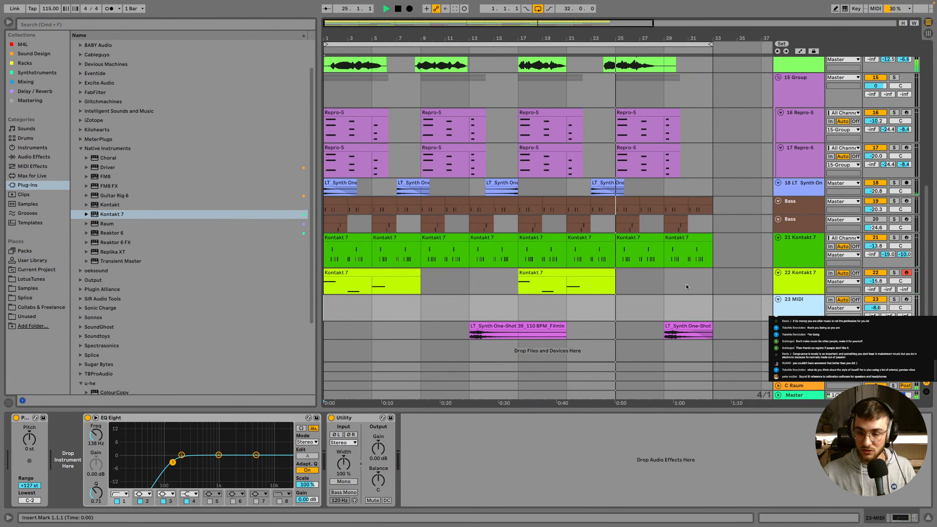
# Collapse the Native Instruments and u-he folders in the VST3 plug-in list
pyautogui.scroll(2, 686, 284)
pyautogui.scroll(3, 127, 219)
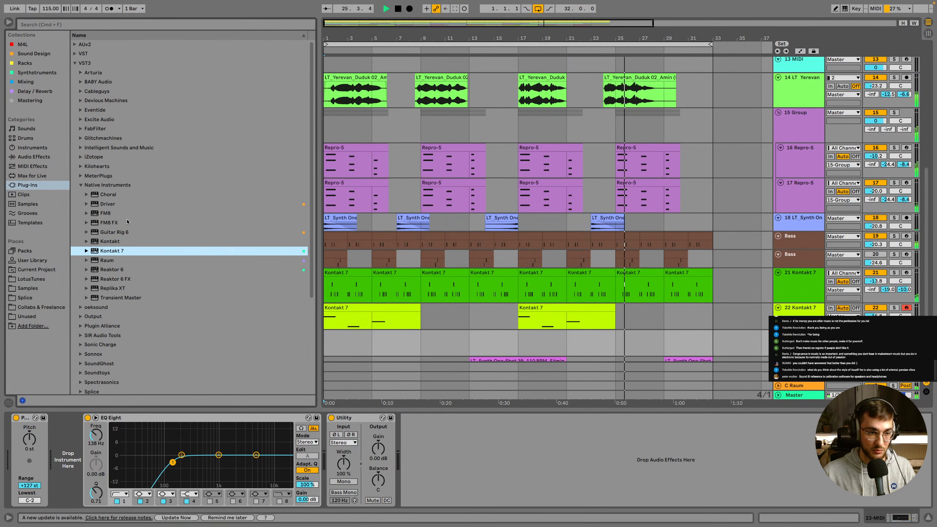
pyautogui.click(81, 186)
pyautogui.click(420, 337)
pyautogui.scroll(-2, 424, 335)
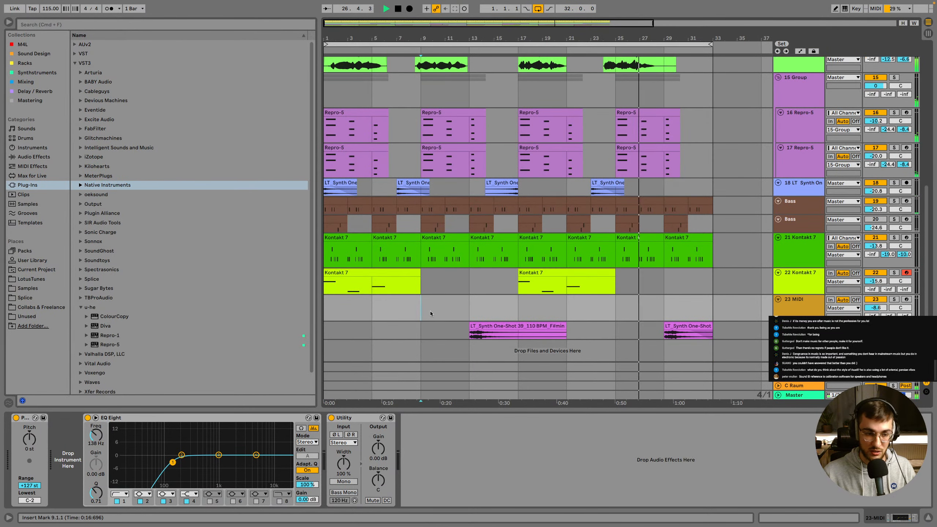
pyautogui.click(81, 307)
pyautogui.click(360, 309)
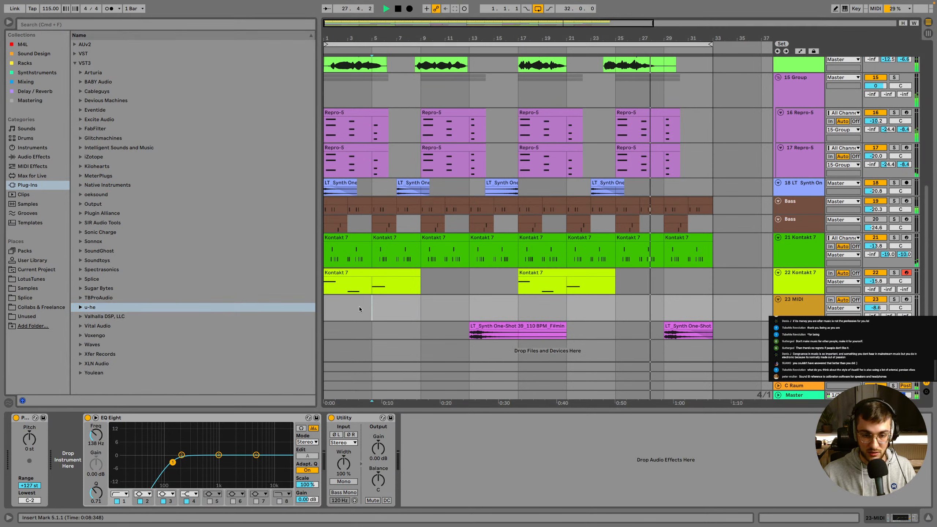
# Save the project with the new MIDI track selected and show the LotusTunes sample folder in the browser
pyautogui.click(798, 312)
pyautogui.press('super+s')
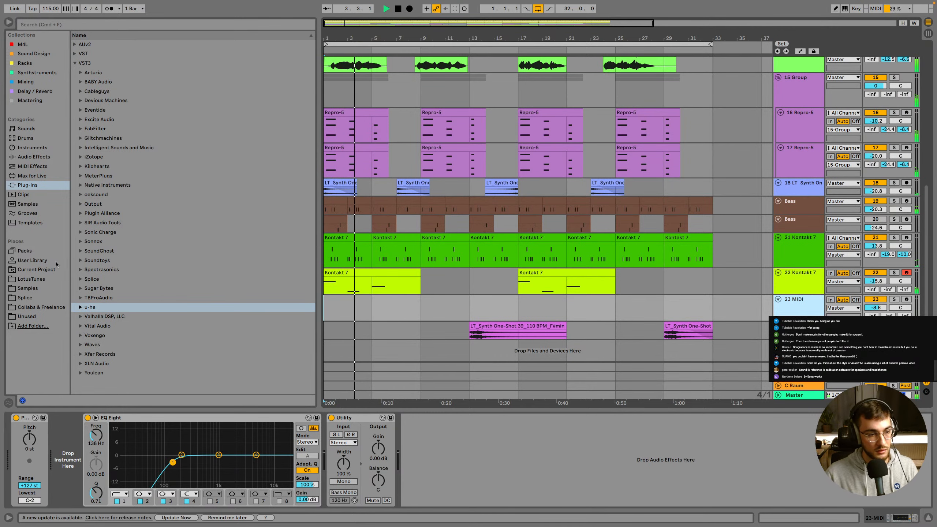
pyautogui.click(49, 279)
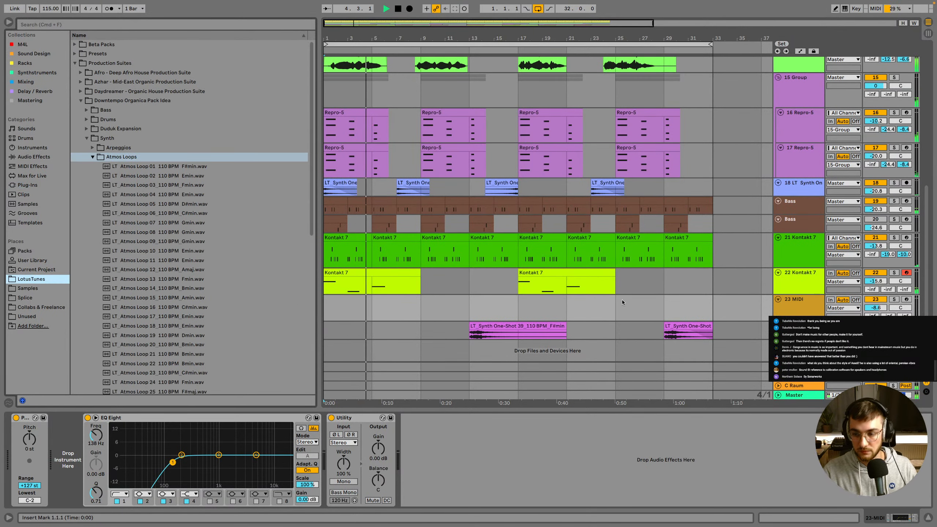
# Mute the Drum Rack track in the drum group and rename it kick
pyautogui.scroll(10, 612, 252)
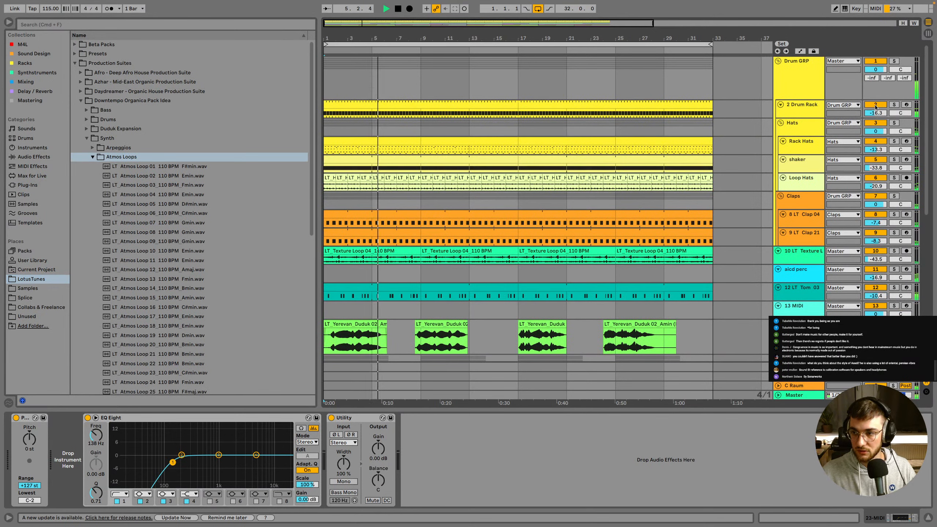
pyautogui.click(802, 111)
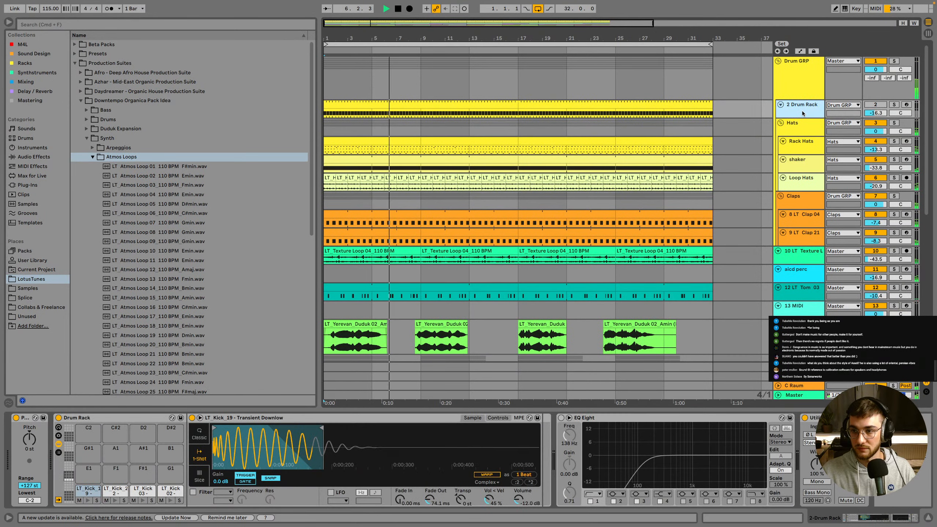
pyautogui.press('super+r')
pyautogui.write('kick')
pyautogui.press('Return')
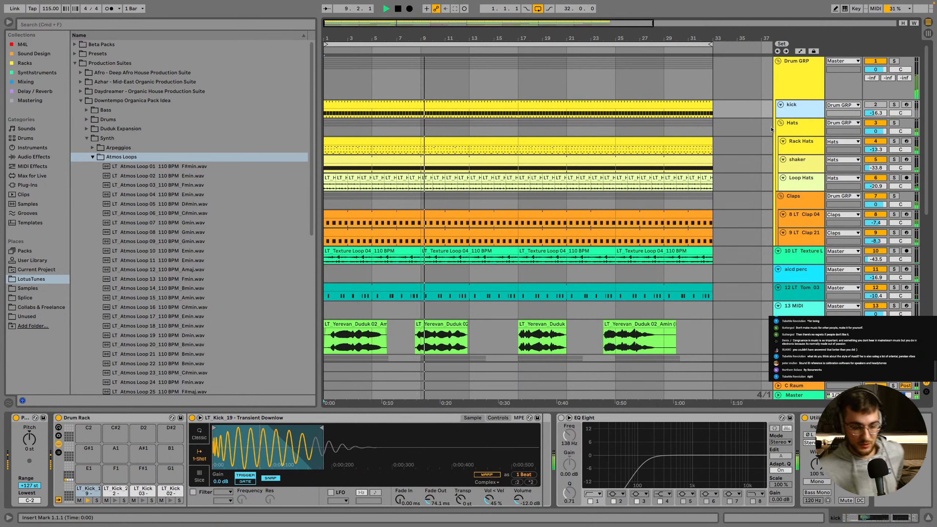
# Insert a new MIDI track directly below the Kontakt 7 mallet track
pyautogui.scroll(-8, 797, 254)
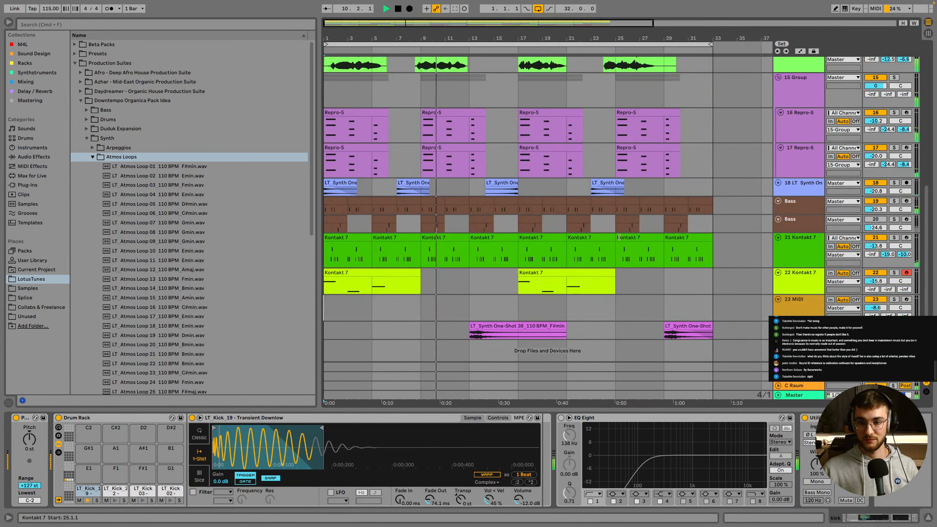
pyautogui.click(795, 251)
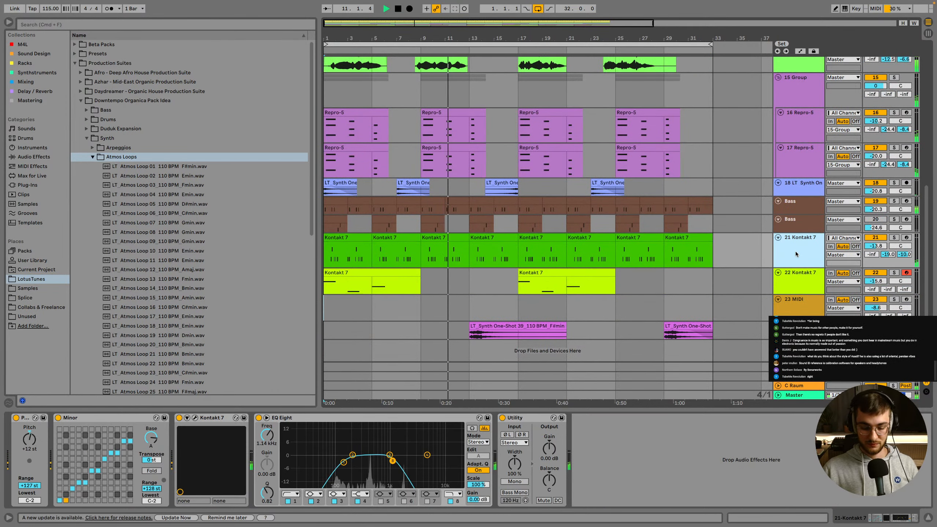
pyautogui.press('super+shift+t')
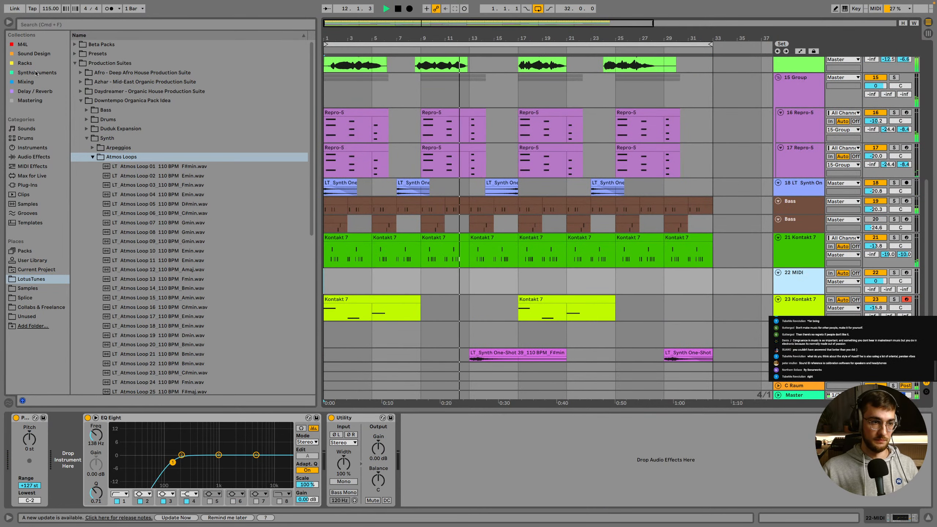
# Find the Diva VST3 plug-in, load it on the new MIDI track and set the track volume to -12.7 dB
pyautogui.click(37, 28)
pyautogui.write('diva')
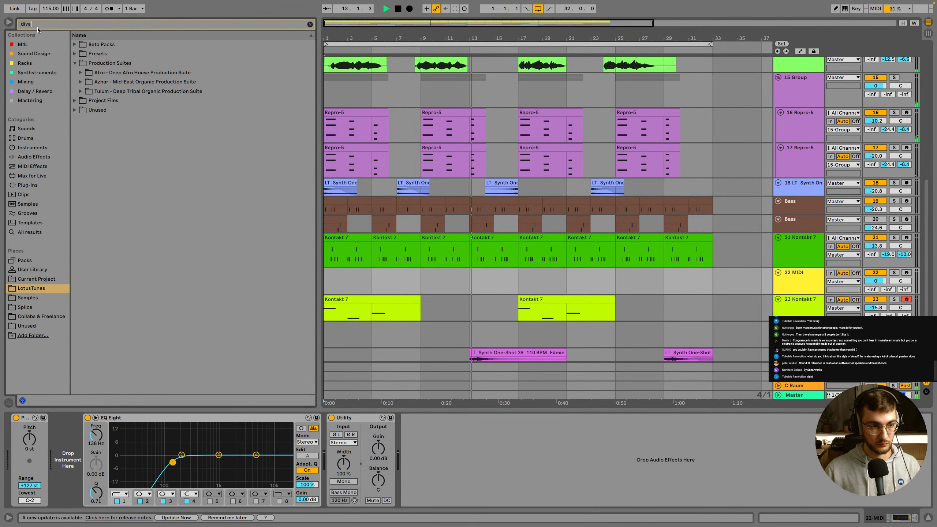
pyautogui.click(31, 84)
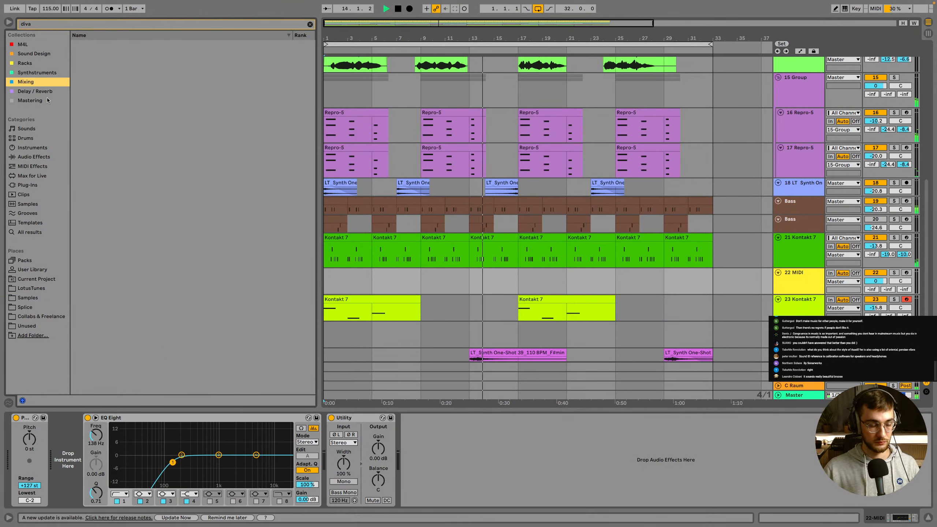
pyautogui.click(28, 184)
pyautogui.click(95, 81)
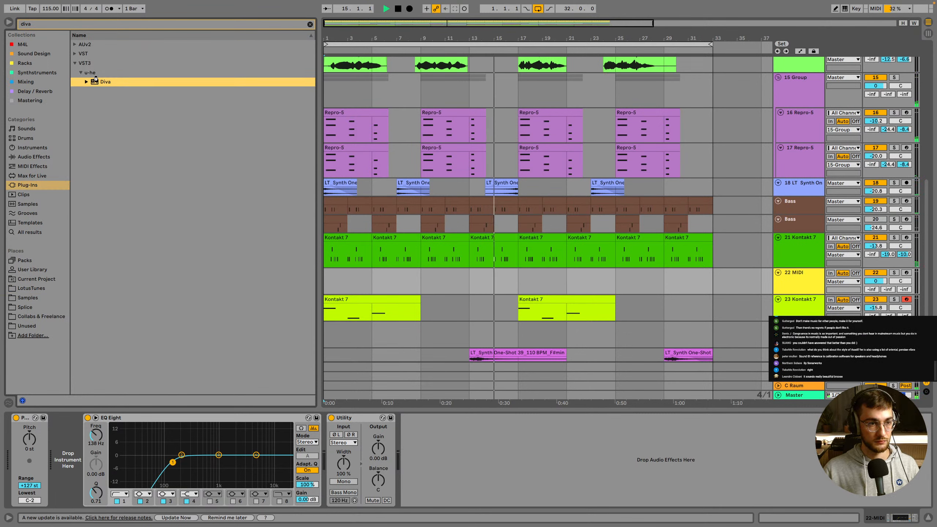
pyautogui.moveTo(501, 283); pyautogui.dragTo(501, 283)
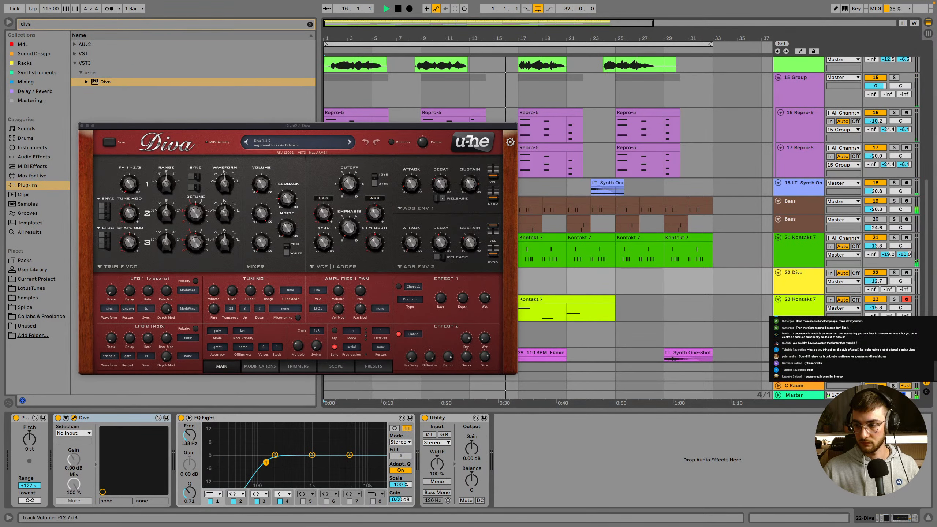
# Copy the Minor scale device from the 21 Kontakt 7 mallet track and paste it ahead of Diva on the Diva track
pyautogui.click(374, 366)
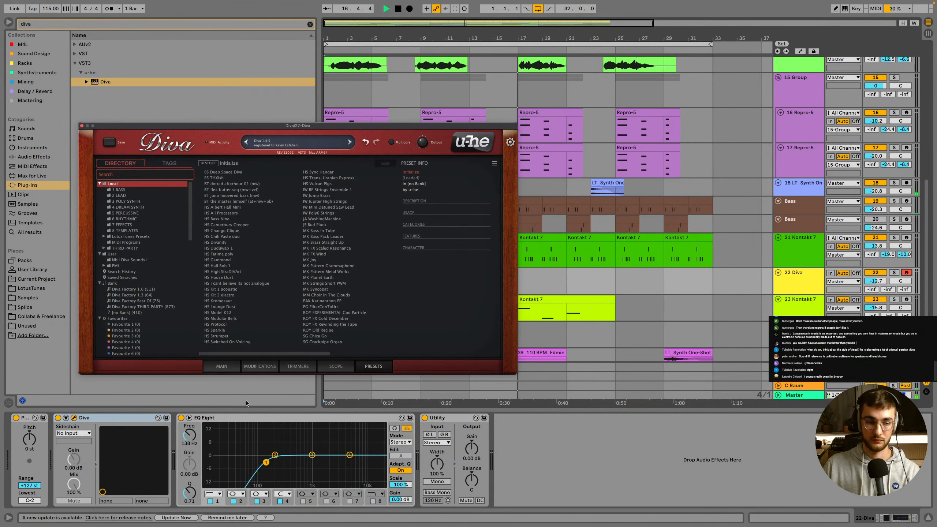
pyautogui.click(568, 248)
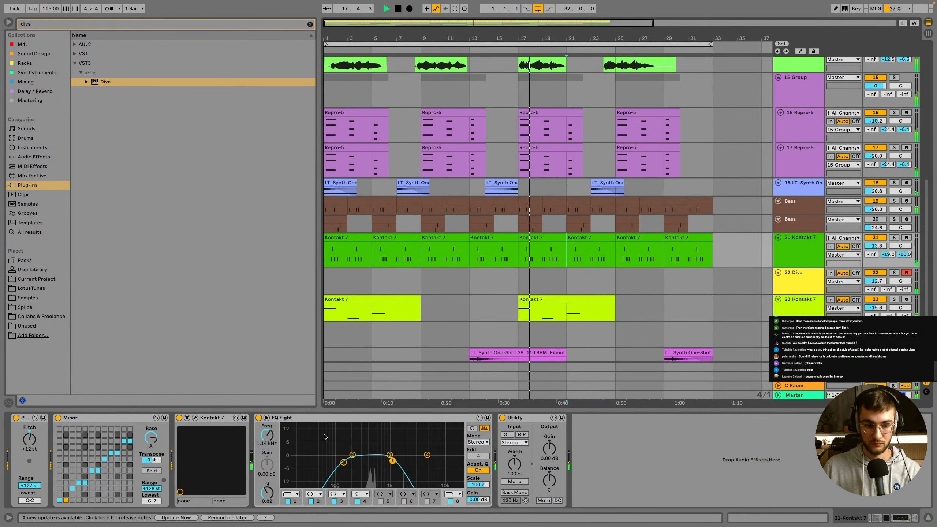
pyautogui.click(128, 417)
pyautogui.press('super+c')
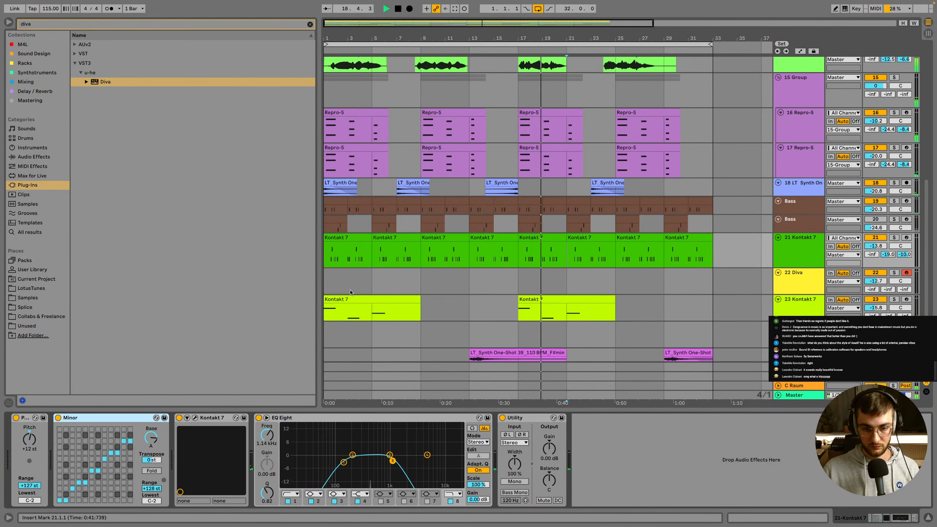
pyautogui.click(372, 281)
pyautogui.click(111, 415)
pyautogui.press('super+v')
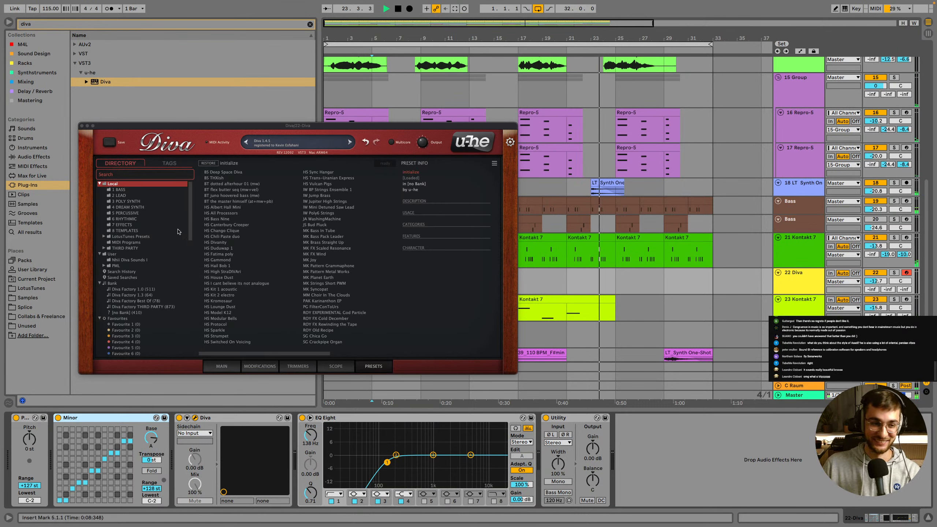
# Load the preset BS 04 - Rhythmic Delay Bass from LotusTunes Presets, Afro, New in Diva and set the track volume to -8.4 dB
pyautogui.click(104, 236)
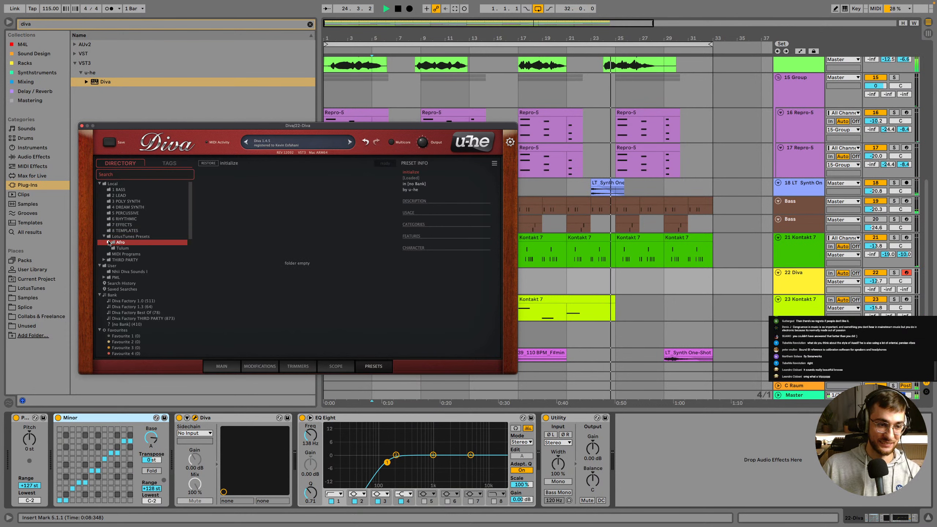
pyautogui.click(110, 243)
pyautogui.click(125, 248)
pyautogui.click(236, 219)
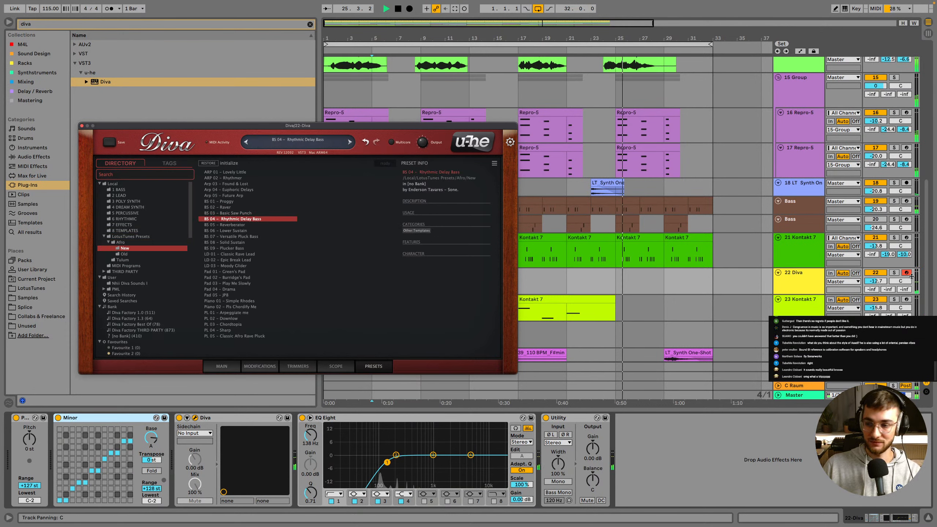
pyautogui.moveTo(873, 282); pyautogui.dragTo(876, 282)
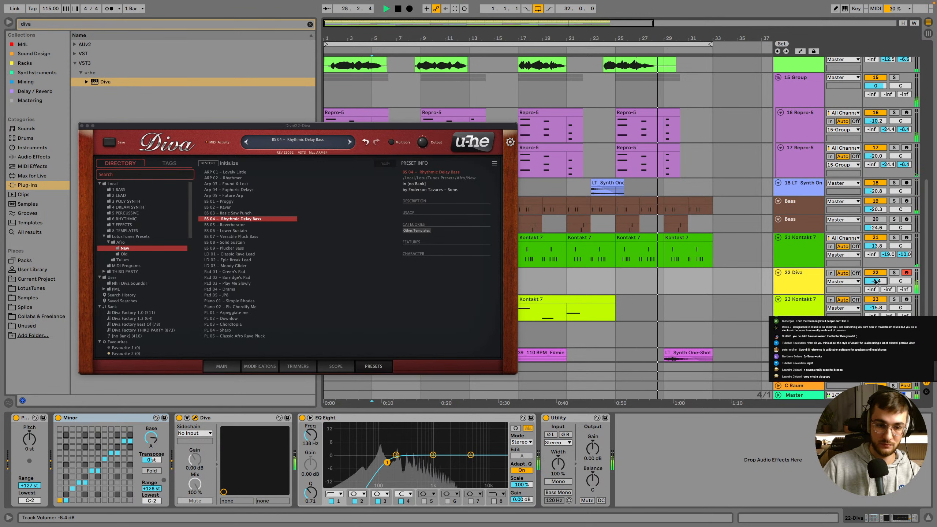
pyautogui.click(82, 127)
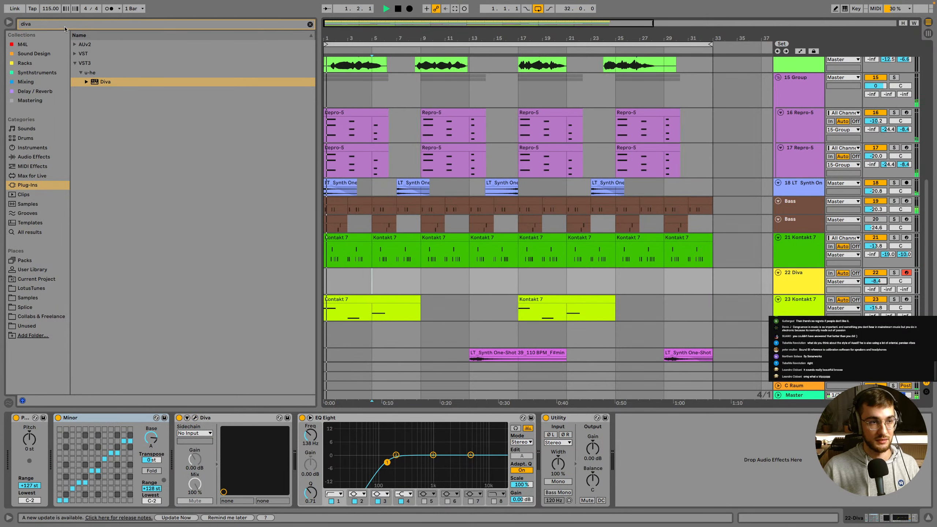
# Raise the Diva track's delay send to -24.8 dB and C-Raum send to -3.4 dB, and record a melody up to about bar 31
pyautogui.scroll(-2, 908, 306)
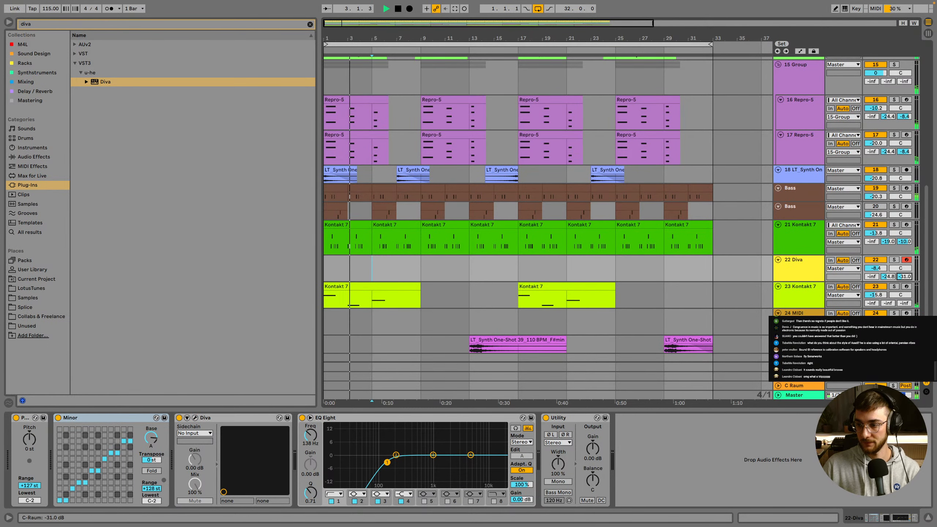
pyautogui.moveTo(797, 279); pyautogui.dragTo(708, 301)
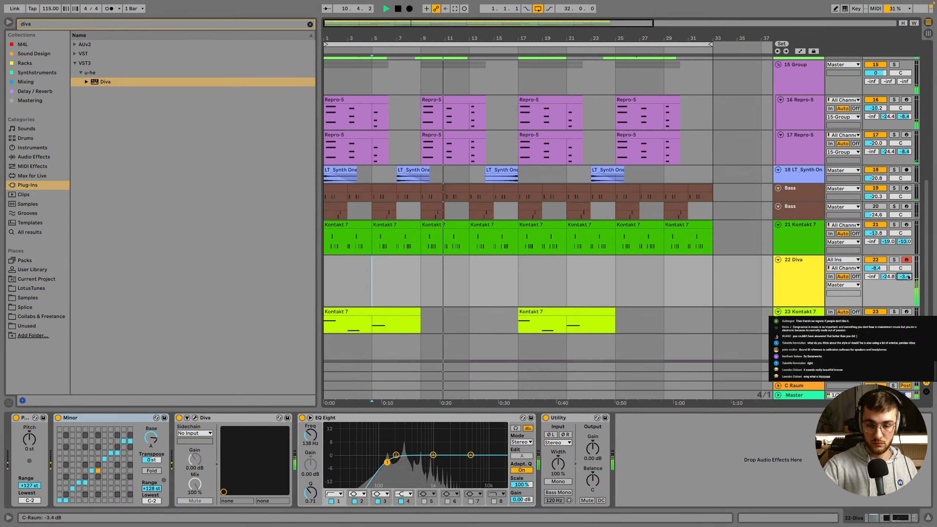
pyautogui.click(409, 9)
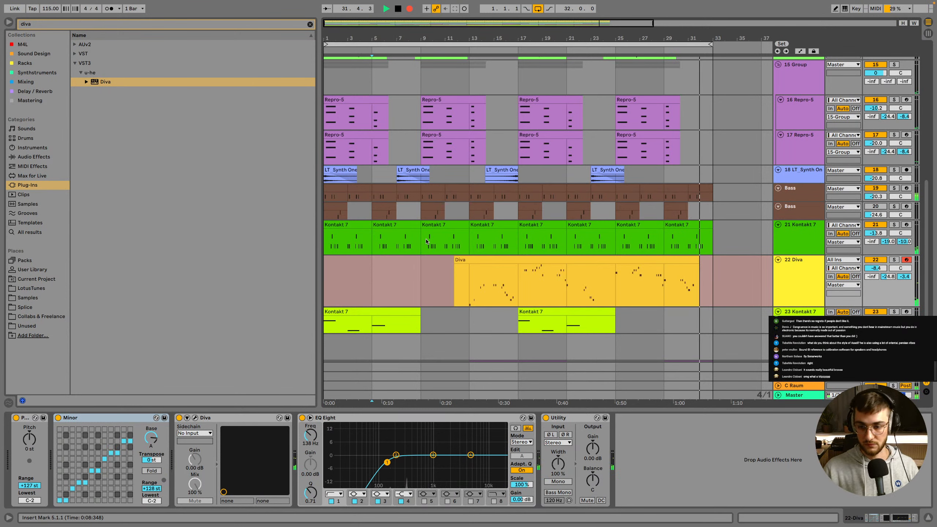
pyautogui.press('space')
# Separate the recorded Diva phrase from bar 25 onward, move it to bar 1 and play it back
pyautogui.click(632, 269)
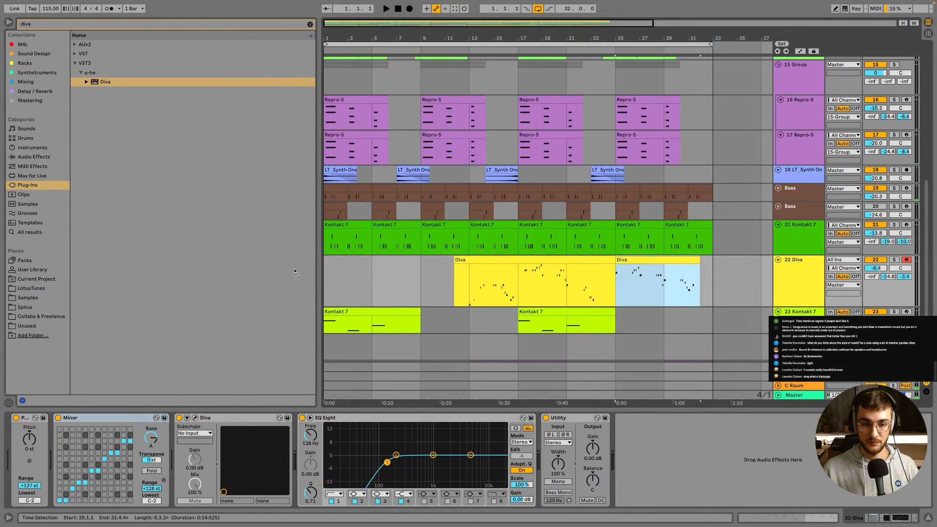
pyautogui.moveTo(295, 273); pyautogui.dragTo(341, 282)
pyautogui.press('space')
# Quantize all note starts in the Diva clip at bar 1 to 1/16 with an amount of 74%
pyautogui.doubleClick(343, 293)
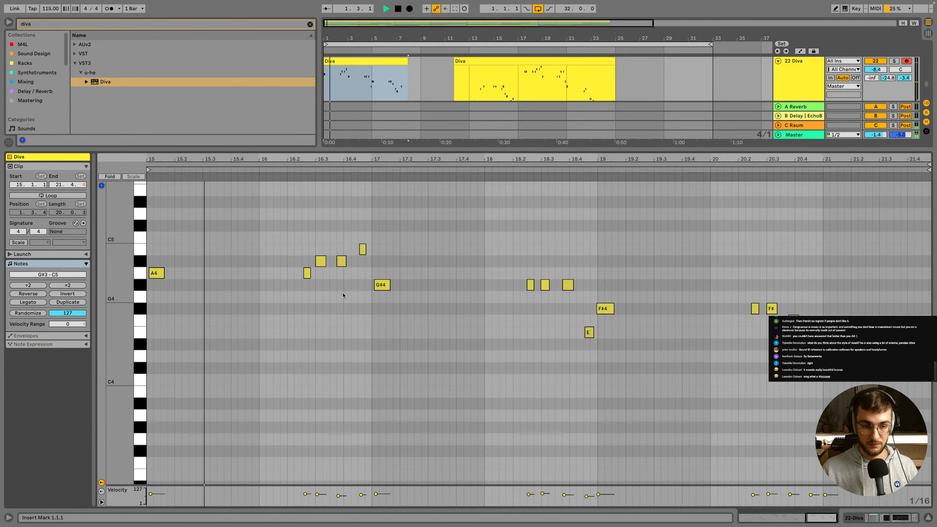
pyautogui.hotkey('ctrl', 'a')
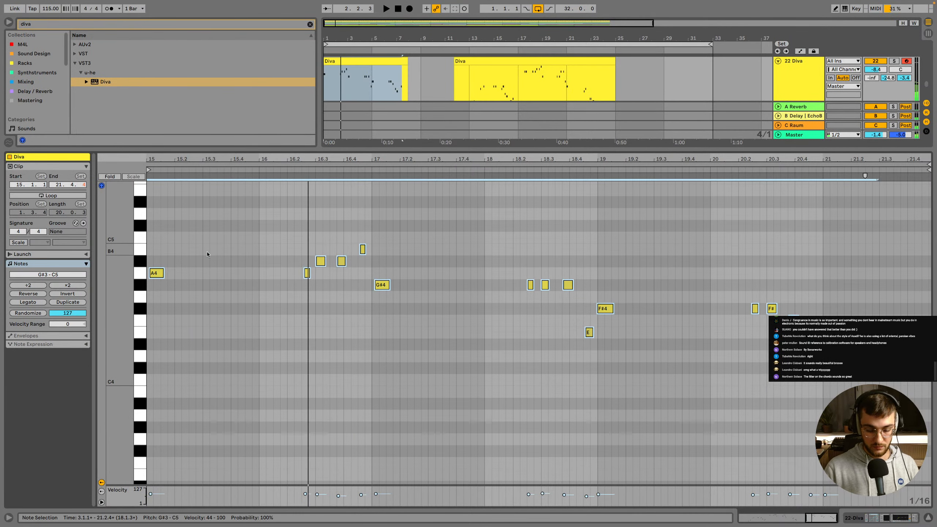
pyautogui.hotkey('ctrl', 'shift', 'u')
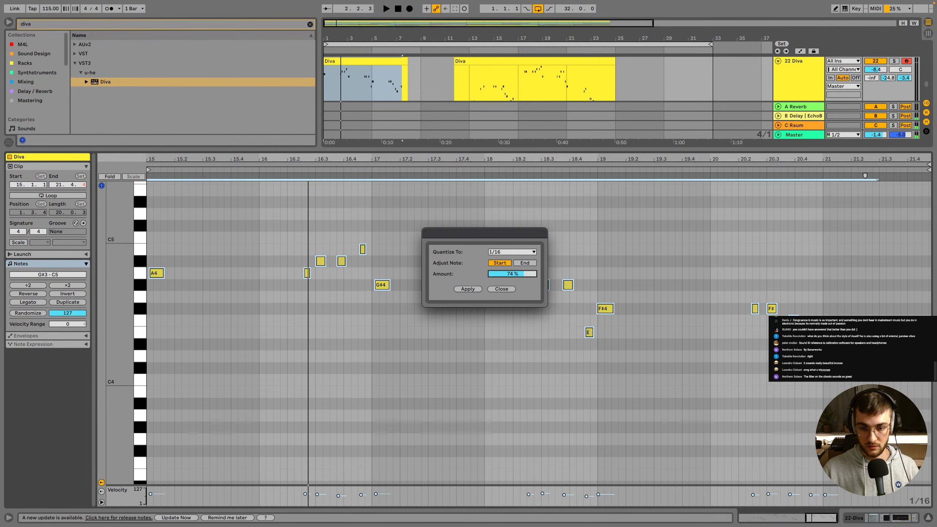
pyautogui.click(468, 289)
pyautogui.press('space')
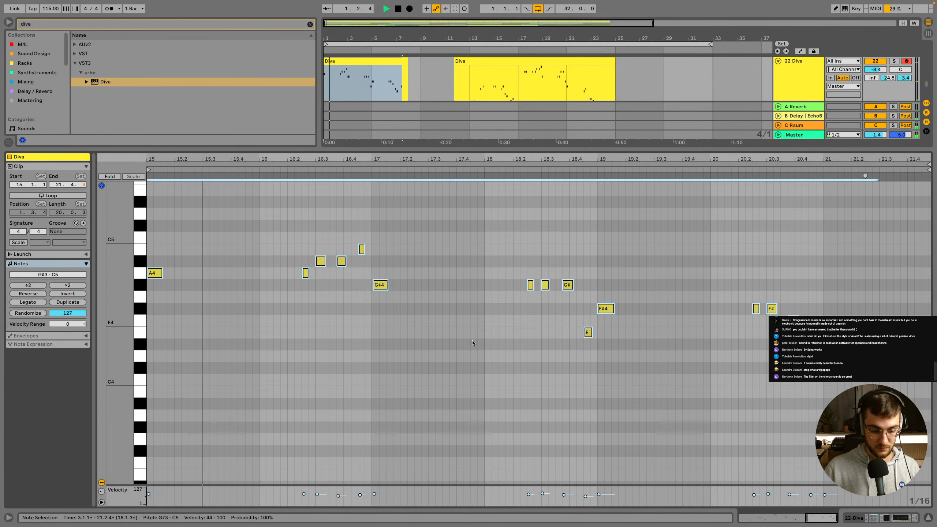
pyautogui.click(454, 429)
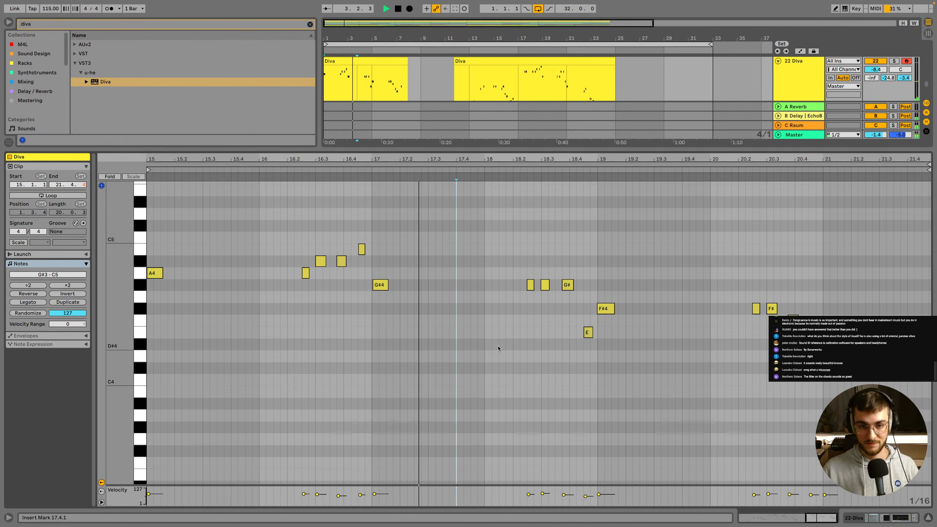
pyautogui.hotkey('shift', 'Tab')
# Raise the low cut in the Diva track's EQ Eight and add a 3.84 dB boost at 639 Hz
pyautogui.scroll(3, 461, 324)
pyautogui.click(440, 302)
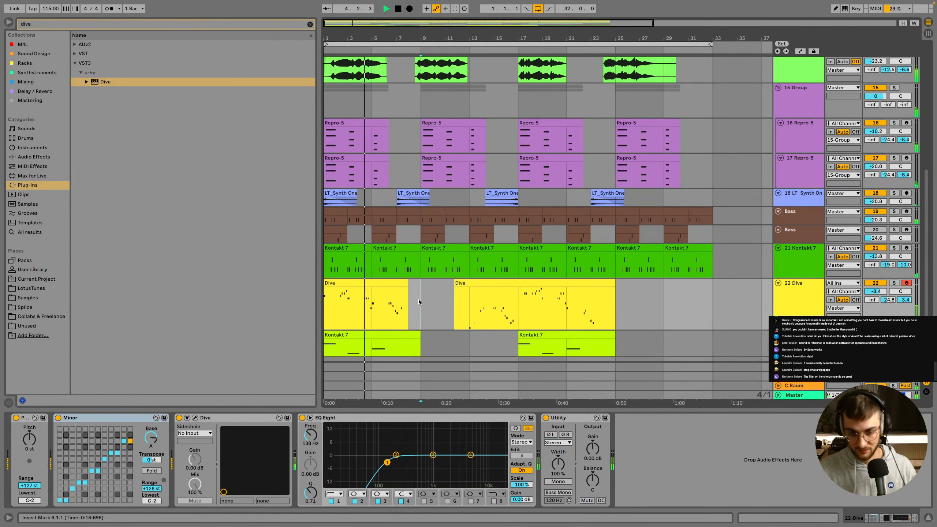
pyautogui.click(385, 300)
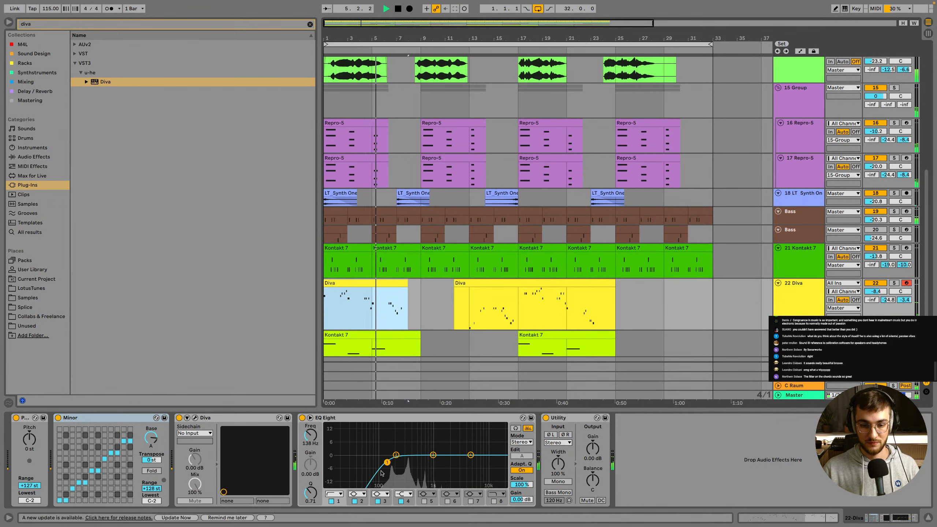
pyautogui.moveTo(470, 455); pyautogui.dragTo(423, 447)
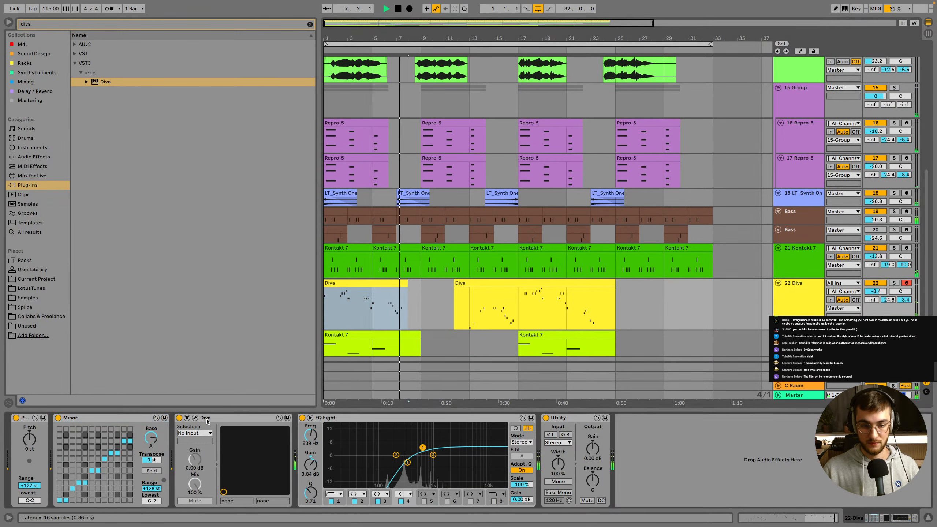
pyautogui.press('space')
# Shorten the final E4 note at 21.1.1 in the first Diva clip to about one sixteenth
pyautogui.doubleClick(396, 288)
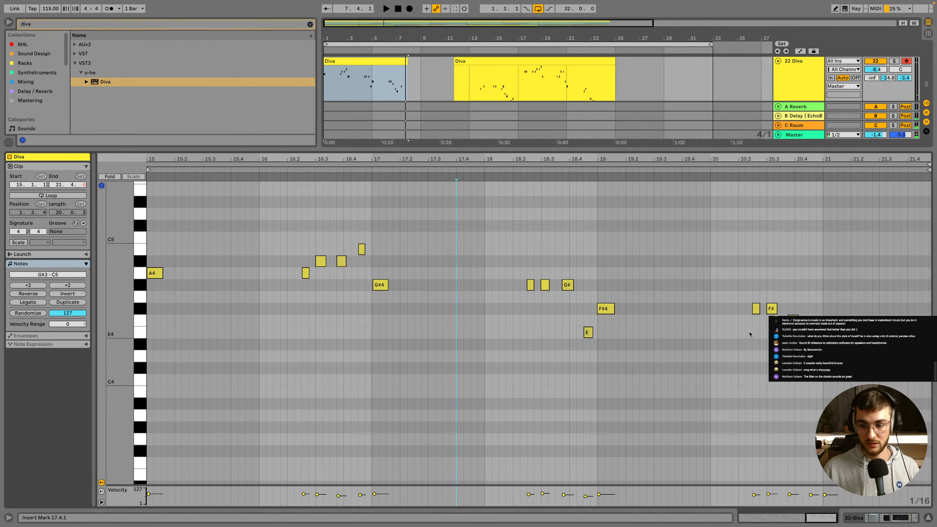
pyautogui.moveTo(868, 333); pyautogui.dragTo(830, 333)
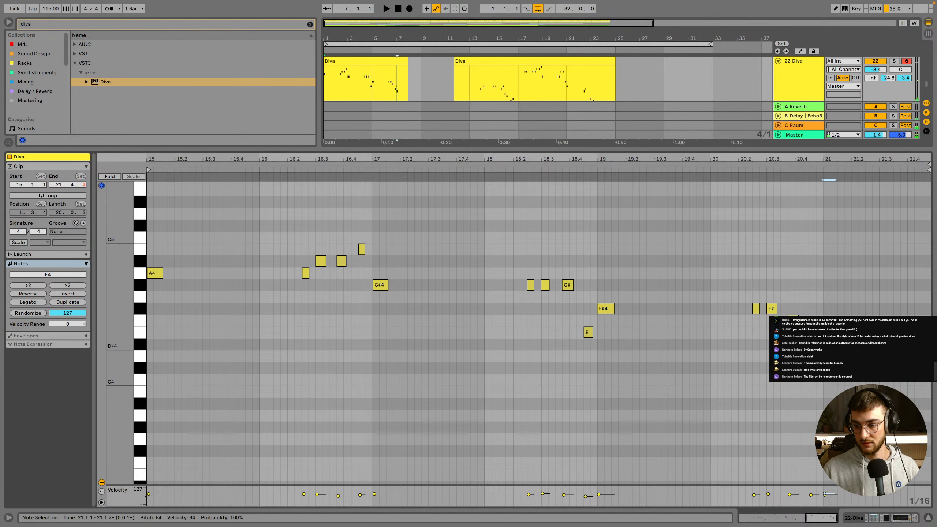
pyautogui.click(831, 357)
pyautogui.press('Delete')
pyautogui.hotkey('shift', 'Tab')
# Play the arrangement from the start, save the project and search the plug-ins for "echo"
pyautogui.click(385, 221)
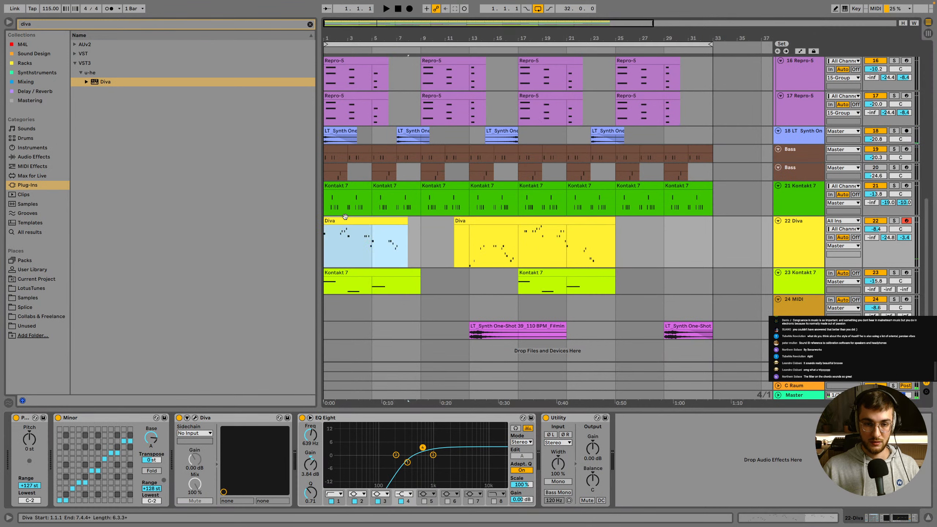
pyautogui.press('space')
pyautogui.hotkey('ctrl', 's')
pyautogui.scroll(1, 423, 276)
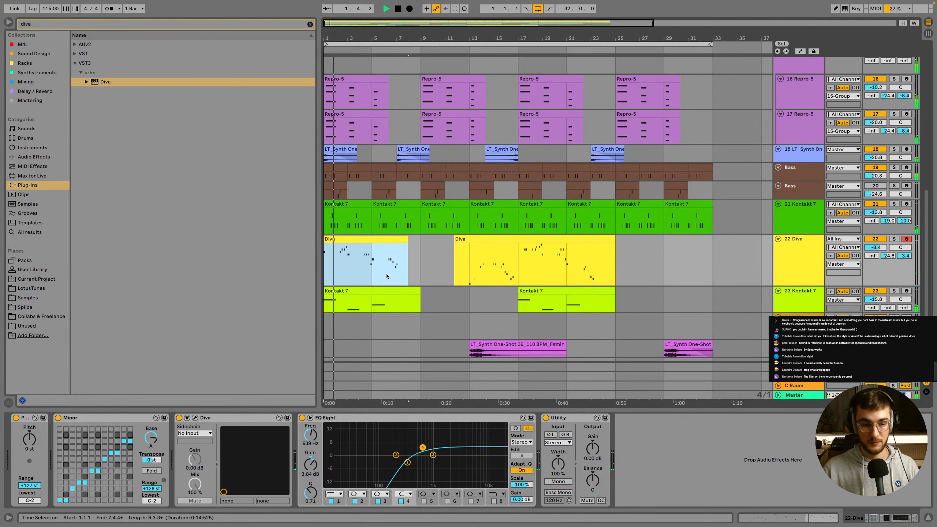
pyautogui.click(44, 24)
pyautogui.write('echo')
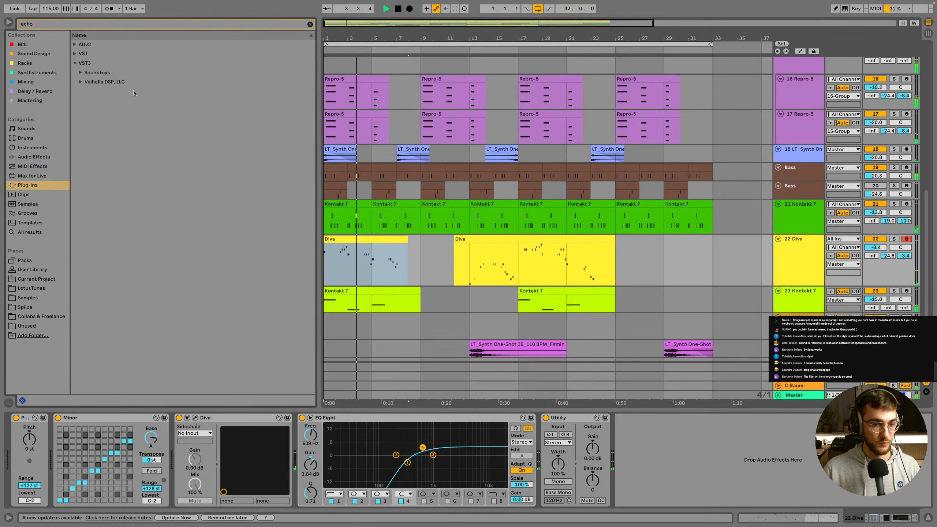
# Using a fixed 2-bar grid, move the first Diva clip to bar 5 and delete the rest of the original Diva recording
pyautogui.scroll(2, 425, 288)
pyautogui.rightClick(430, 302)
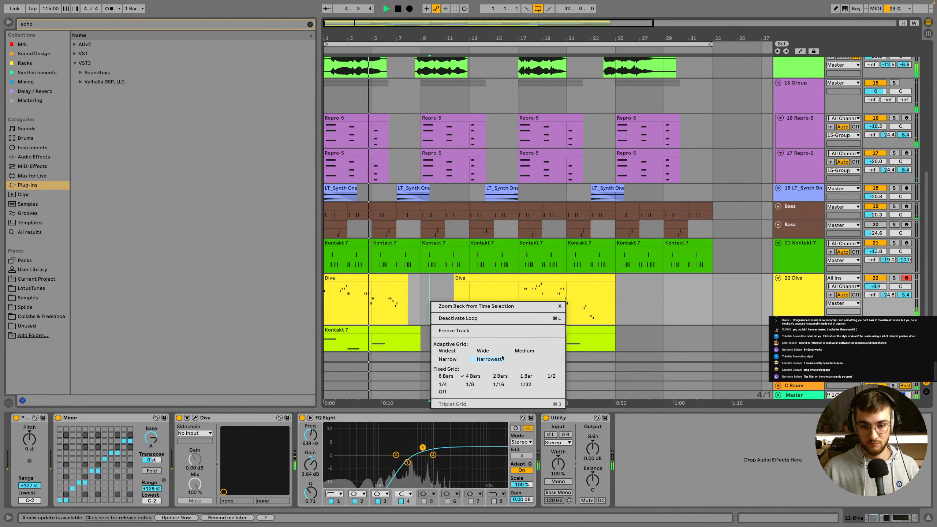
pyautogui.click(500, 376)
pyautogui.press('space')
pyautogui.moveTo(366, 278); pyautogui.dragTo(413, 287)
pyautogui.click(346, 289)
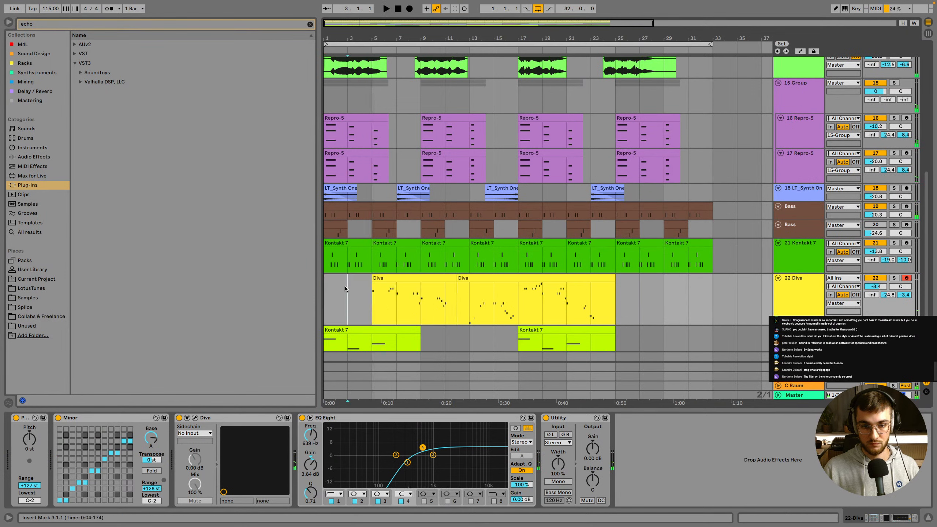
pyautogui.click(493, 287)
pyautogui.press('Delete')
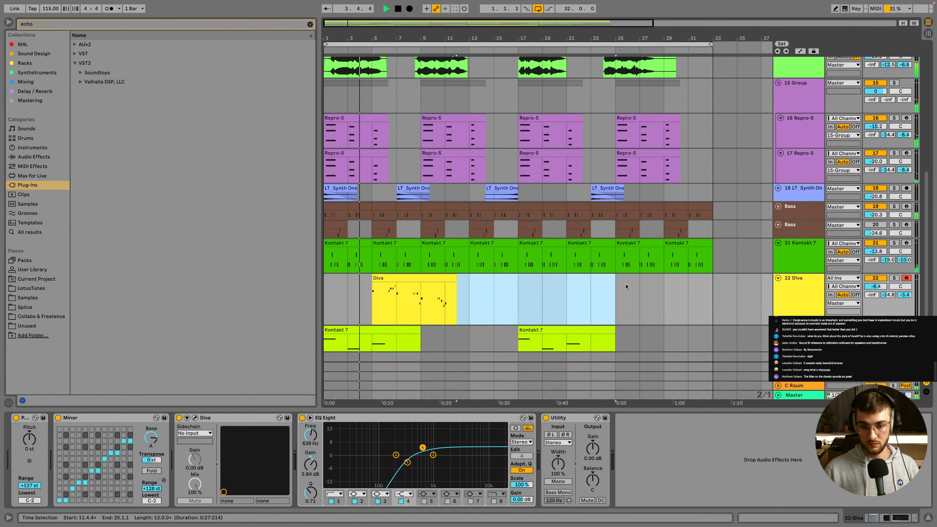
# Extend the Diva clip to a length of 8 bars, move it to bar 1 and play it
pyautogui.moveTo(456, 279); pyautogui.dragTo(470, 279)
pyautogui.click(473, 282)
pyautogui.click(443, 279)
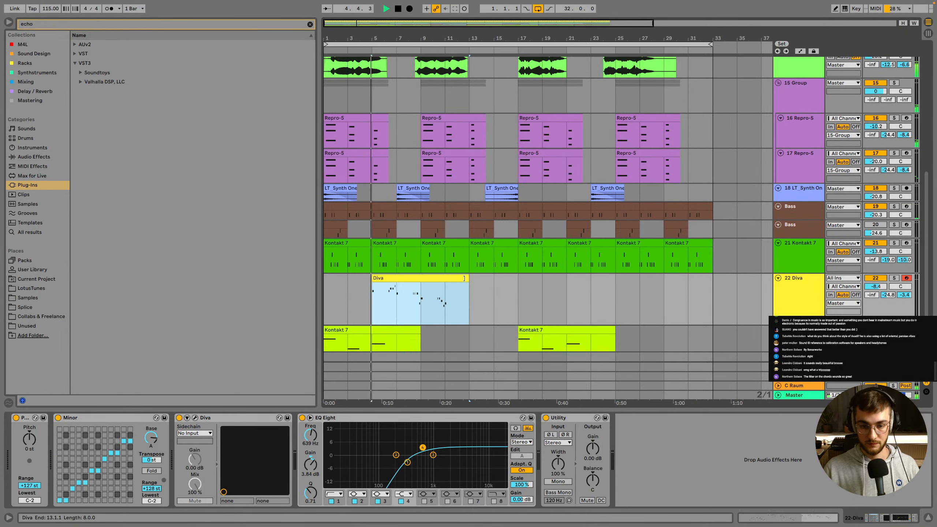
pyautogui.scroll(1, 443, 278)
pyautogui.moveTo(405, 295); pyautogui.dragTo(358, 304)
pyautogui.press('space')
pyautogui.press('space')
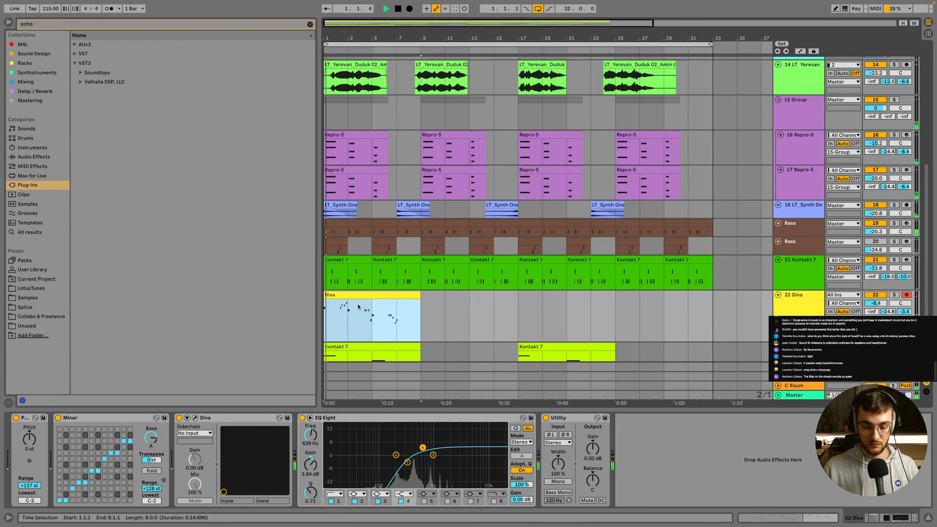
pyautogui.scroll(1, 358, 305)
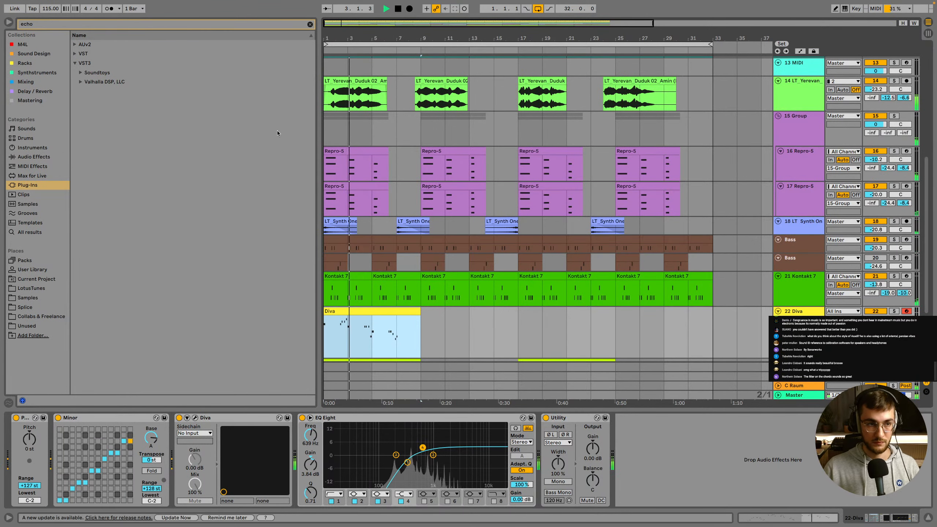
# Add the Echo effect from the Delay / Reverb collection to the Diva track, set it to Ping Pong and replay
pyautogui.click(62, 24)
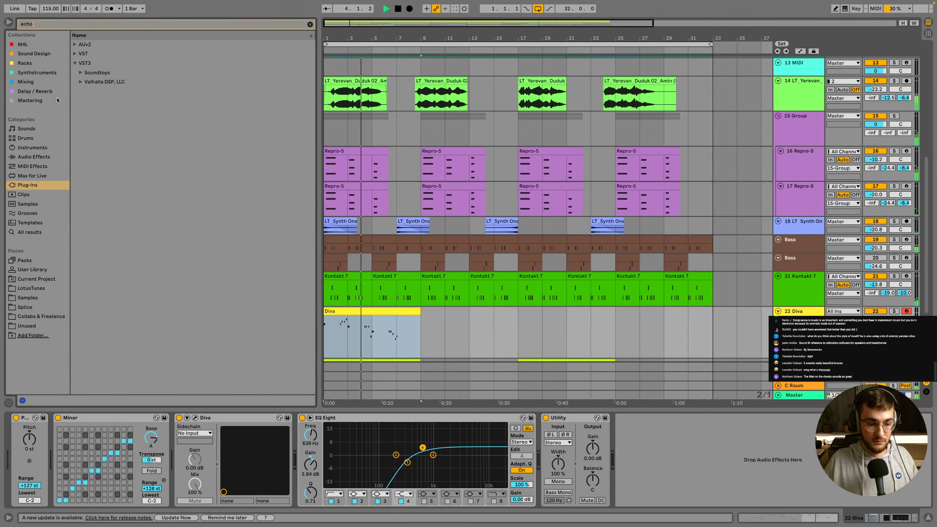
pyautogui.click(49, 82)
pyautogui.click(42, 63)
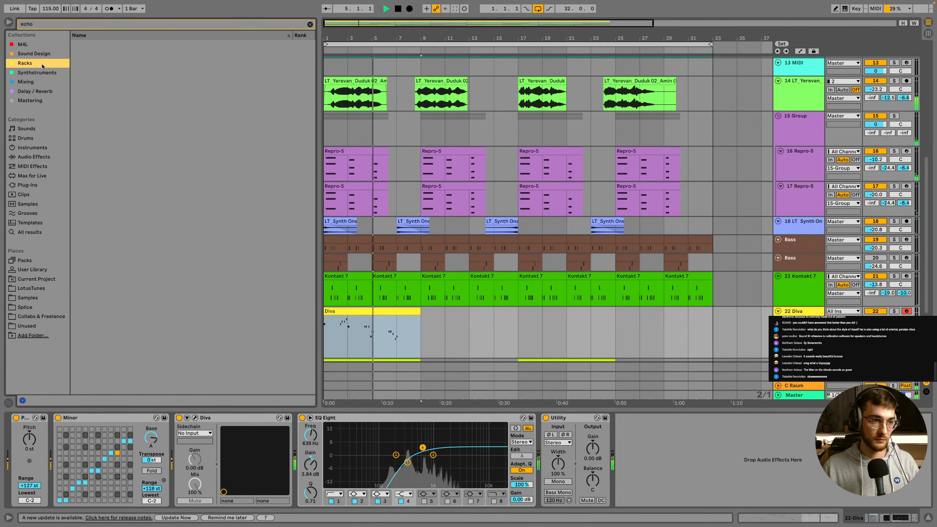
pyautogui.click(43, 46)
pyautogui.click(44, 53)
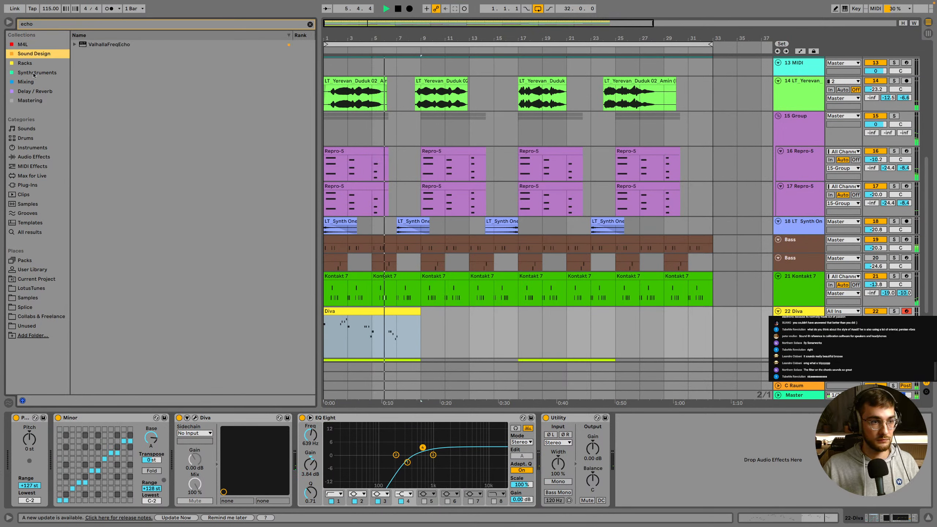
pyautogui.click(34, 63)
pyautogui.click(26, 81)
pyautogui.click(34, 91)
pyautogui.doubleClick(94, 44)
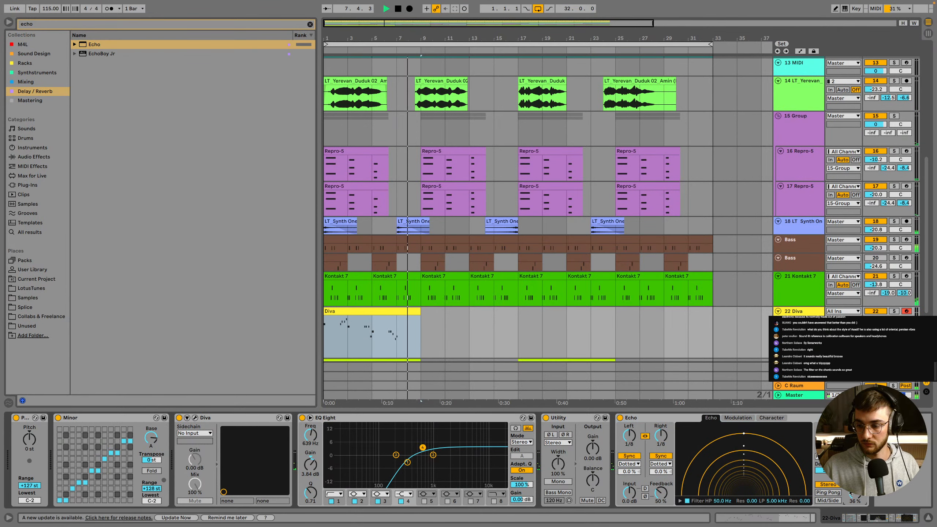
pyautogui.click(828, 492)
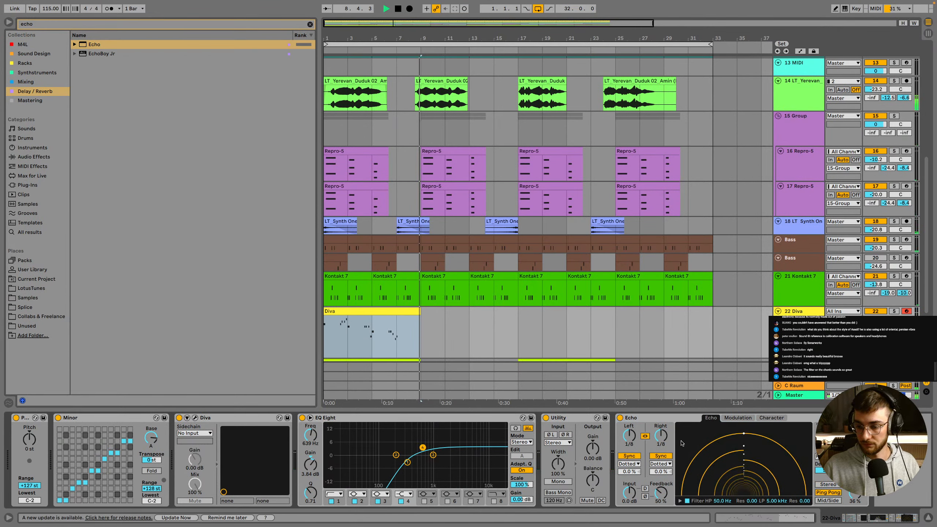
pyautogui.press('space')
pyautogui.press('space')
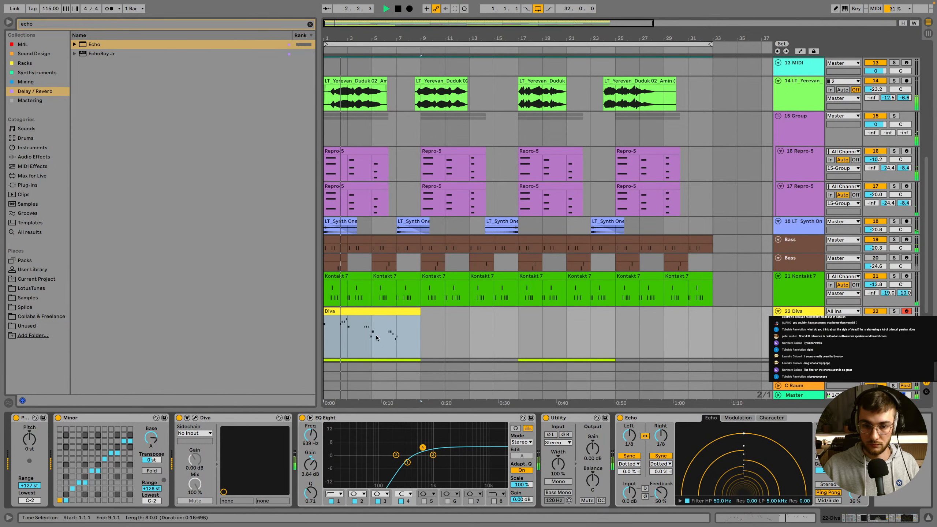
# Open the Diva clip's notes and add three short E5 notes between 15.3 and 16.2
pyautogui.click(334, 311)
pyautogui.doubleClick(334, 311)
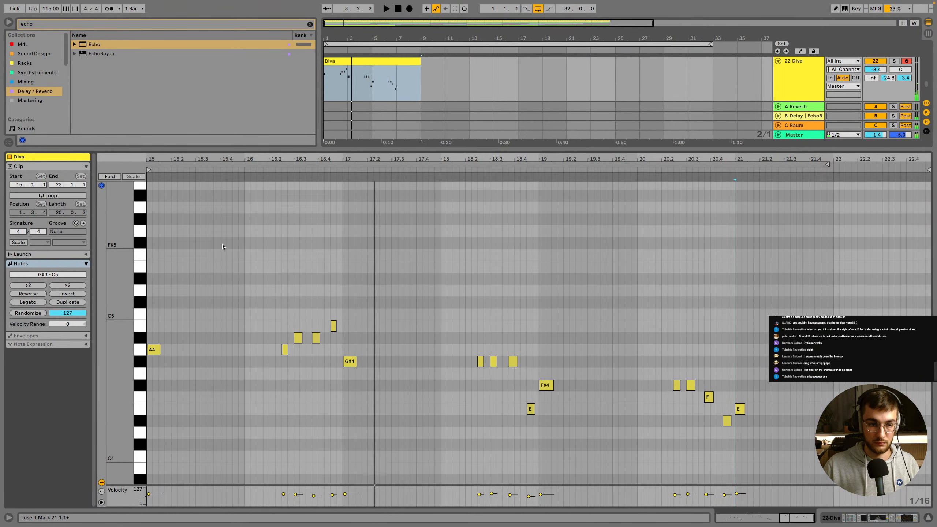
pyautogui.click(222, 244)
pyautogui.press('space')
pyautogui.moveTo(222, 244); pyautogui.dragTo(226, 262)
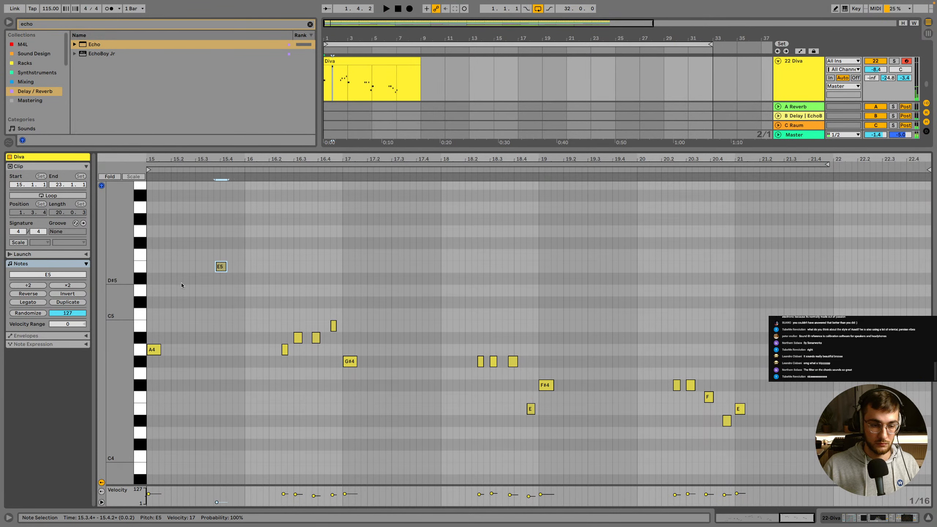
pyautogui.press('space')
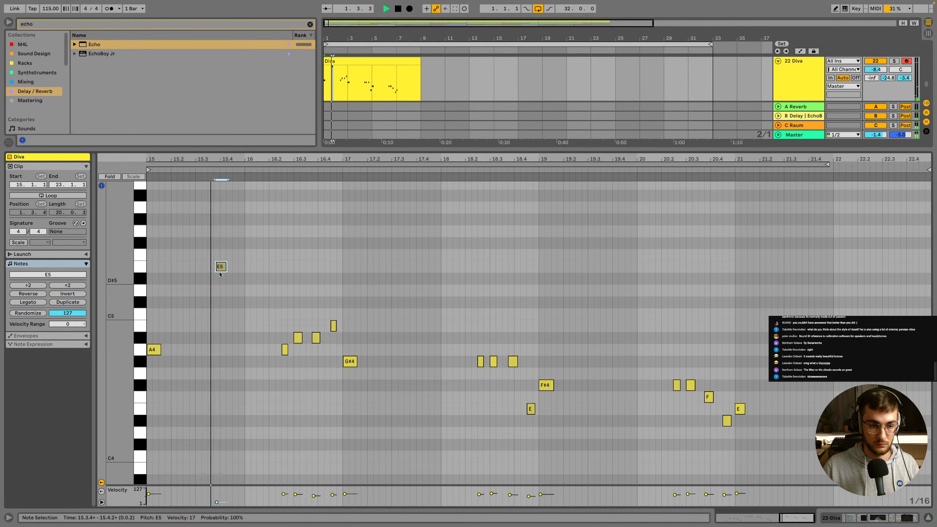
pyautogui.moveTo(233, 159); pyautogui.dragTo(274, 270)
pyautogui.press('space')
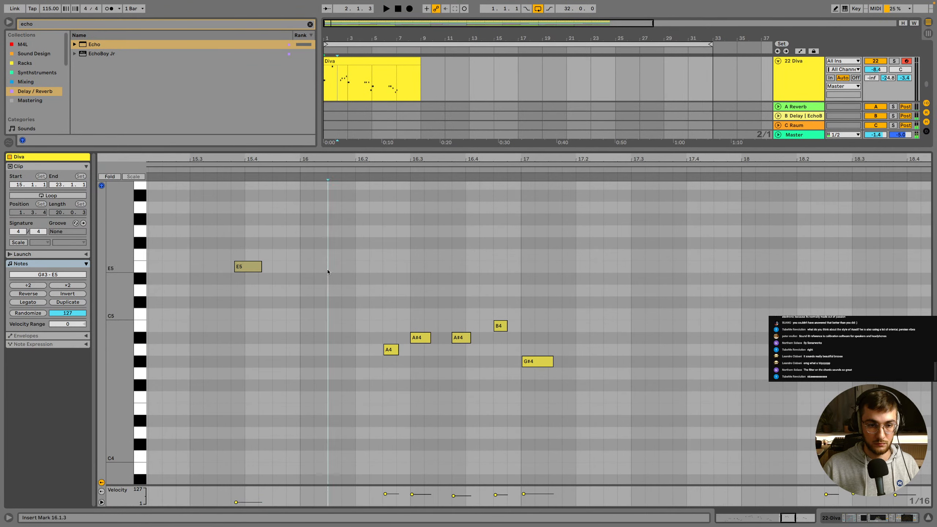
pyautogui.doubleClick(328, 267)
pyautogui.click(217, 259)
pyautogui.press('space')
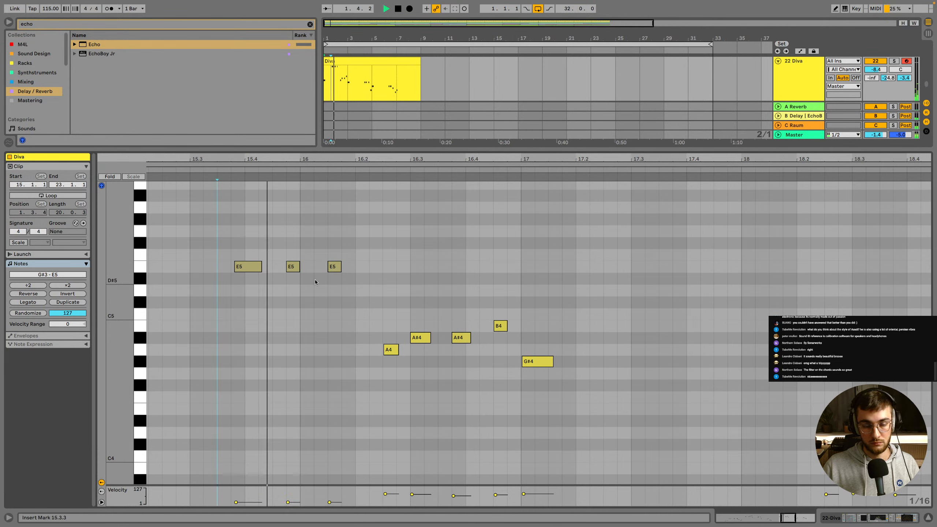
# Add three short D#5 notes around bar 18 of the Diva clip and play the passage
pyautogui.moveTo(409, 159); pyautogui.dragTo(465, 41)
pyautogui.press('space')
pyautogui.doubleClick(563, 278)
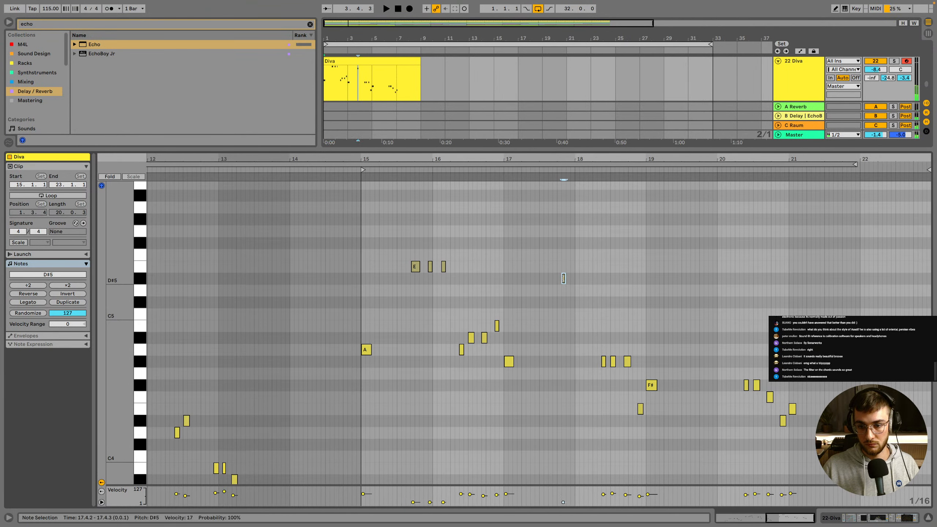
pyautogui.doubleClick(572, 279)
pyautogui.click(585, 281)
pyautogui.doubleClick(585, 279)
pyautogui.click(548, 271)
pyautogui.press('space')
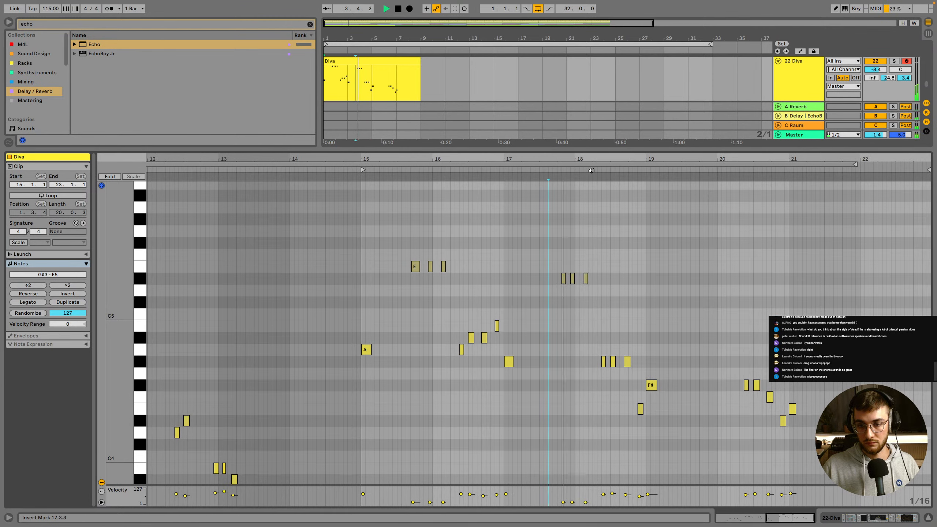
pyautogui.moveTo(592, 159); pyautogui.dragTo(593, 368)
pyautogui.hscroll(3, 593, 368)
pyautogui.scroll(-1, 632, 350)
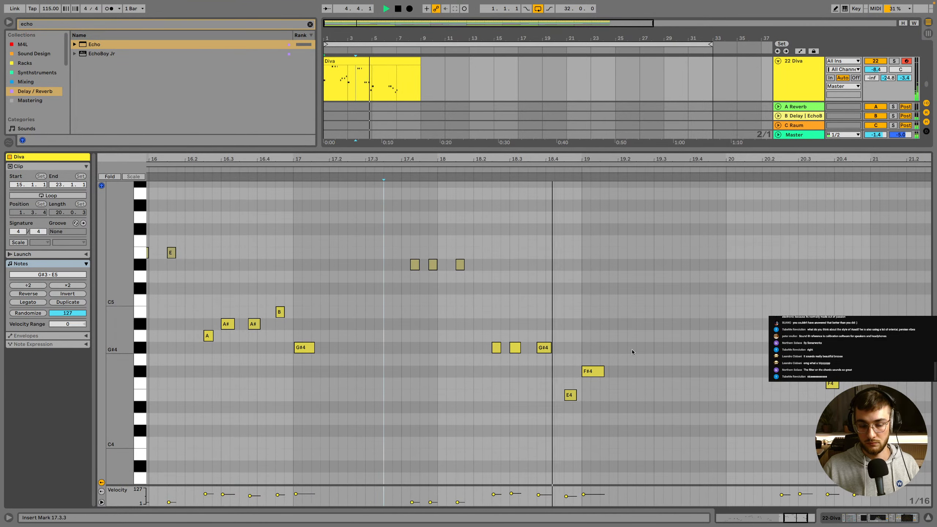
pyautogui.scroll(-1, 649, 332)
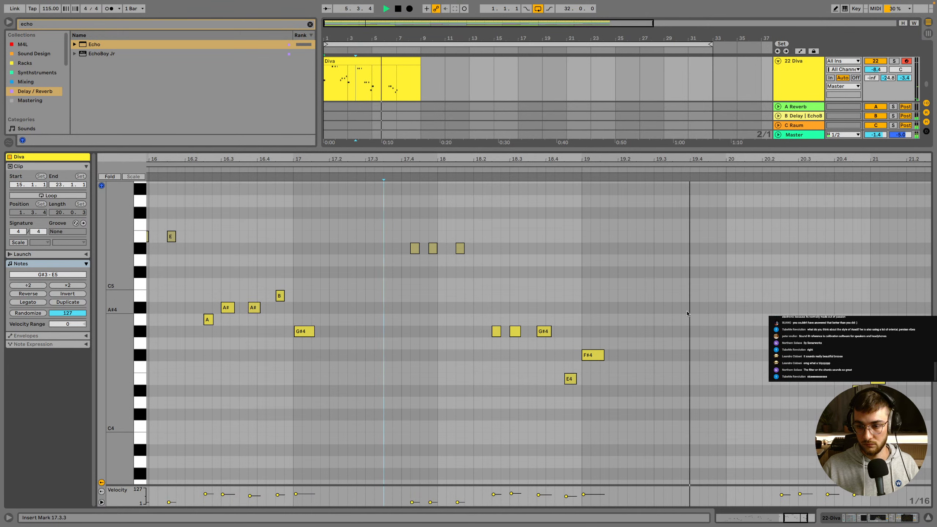
# Add four short C5 notes between 19.2 and 20.2 in the Diva clip and play them back
pyautogui.click(690, 295)
pyautogui.press('space')
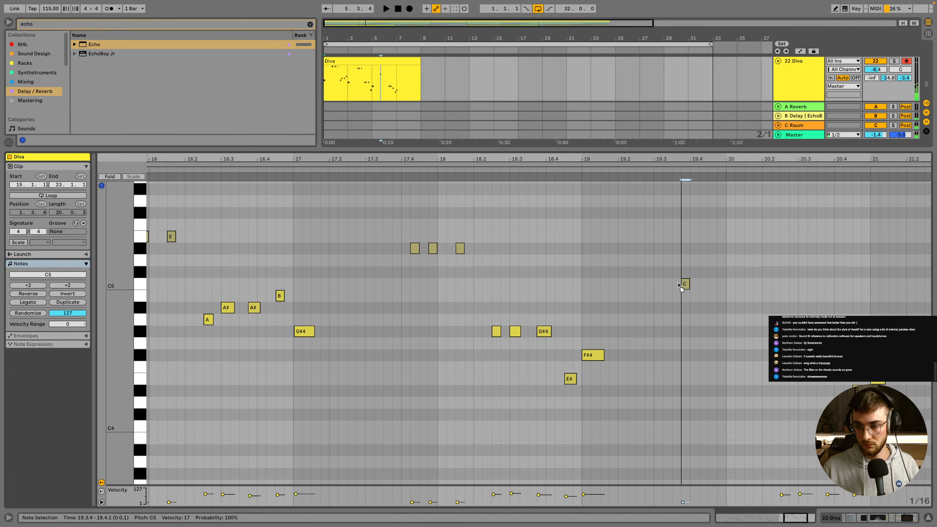
pyautogui.click(606, 280)
pyautogui.doubleClick(693, 286)
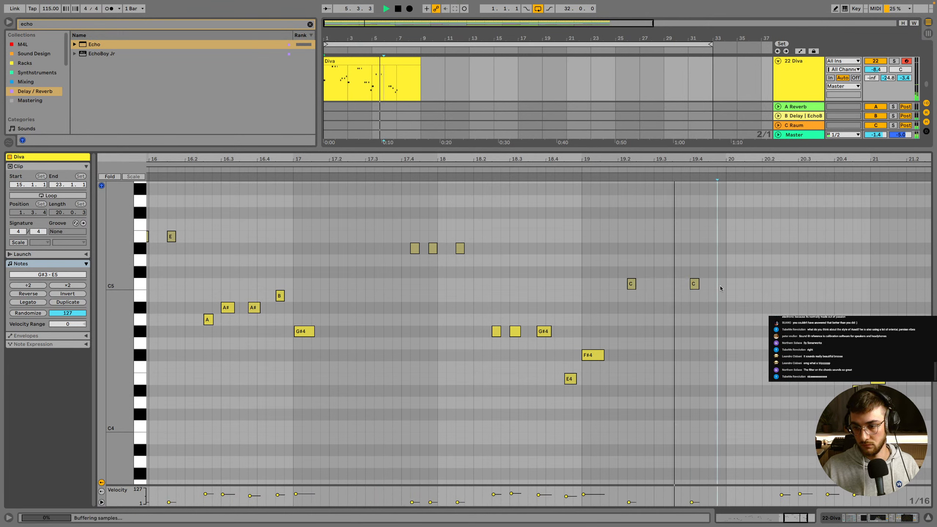
pyautogui.doubleClick(721, 285)
pyautogui.doubleClick(748, 285)
pyautogui.click(572, 265)
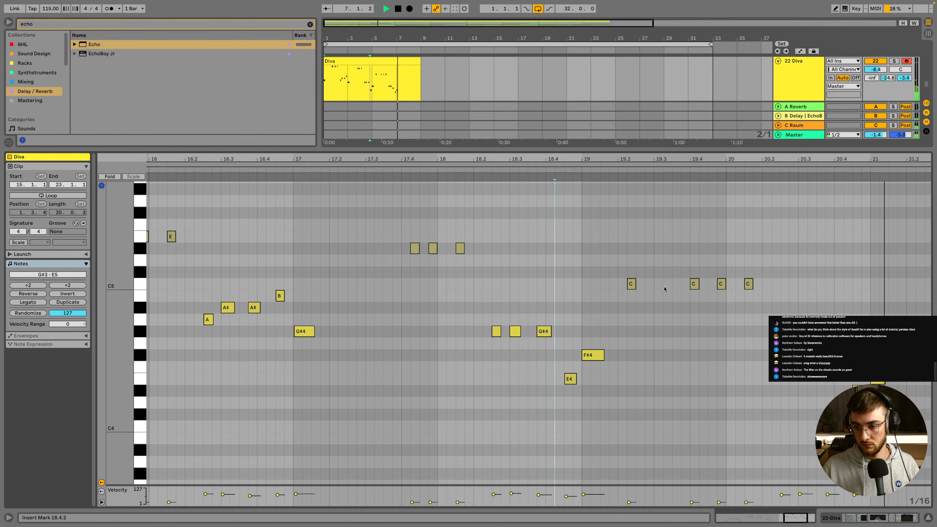
# Shift the first two C5 notes in the Diva clip slightly later, replaying from just before each one
pyautogui.moveTo(630, 285); pyautogui.dragTo(638, 286)
pyautogui.click(618, 274)
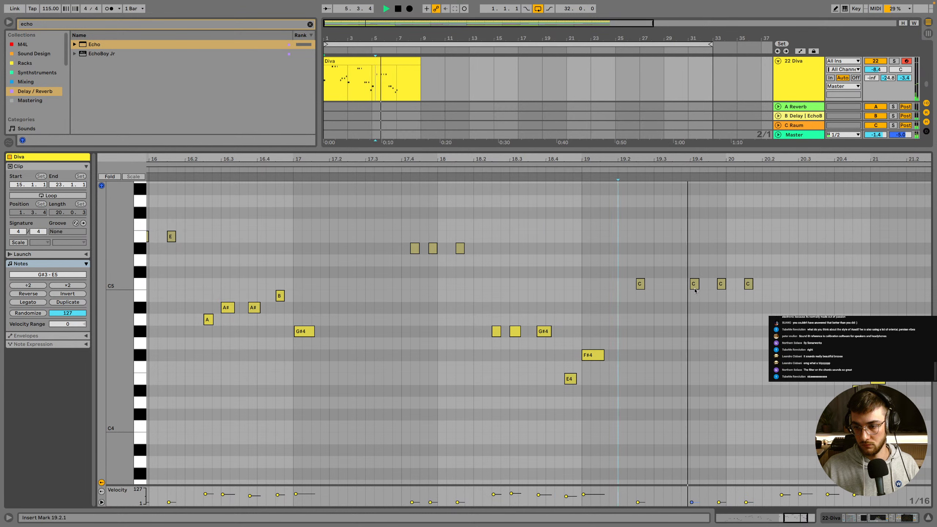
pyautogui.moveTo(695, 291); pyautogui.dragTo(704, 292)
pyautogui.click(685, 275)
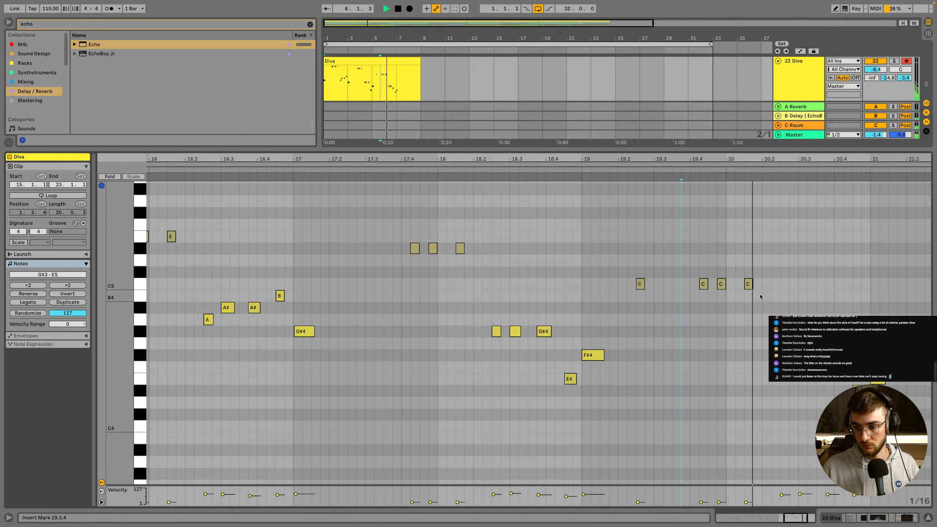
# Copy the Diva clip to bar 17 in the arrangement and set the Echo feedback to 86%
pyautogui.hotkey('shift', 'Tab')
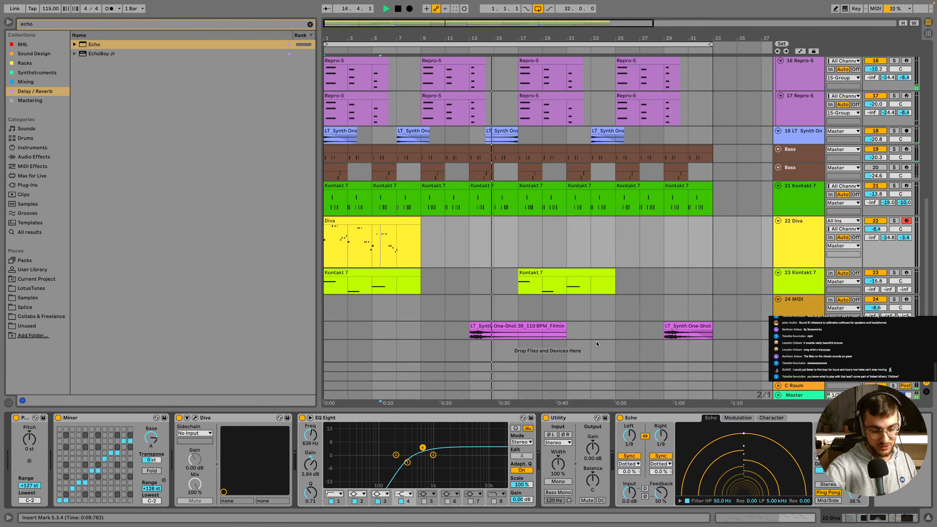
pyautogui.moveTo(397, 238); pyautogui.dragTo(592, 239)
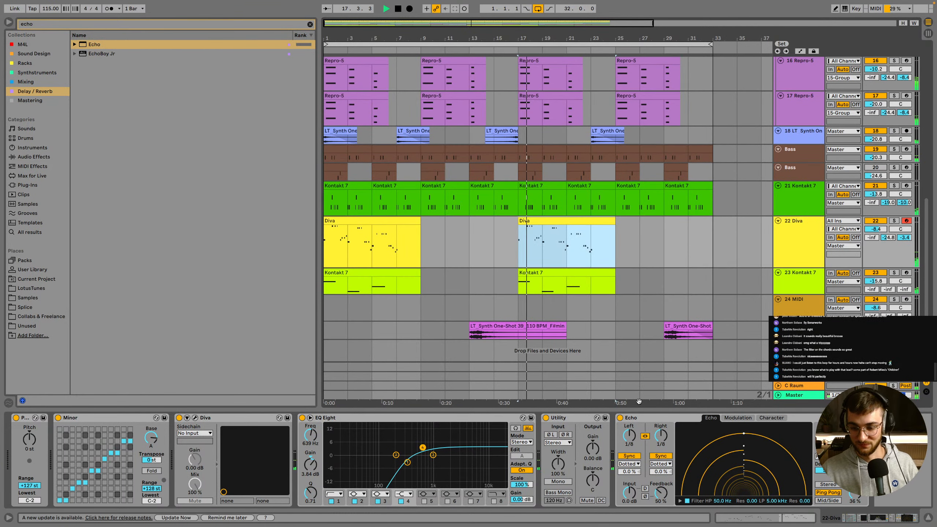
pyautogui.moveTo(661, 492); pyautogui.dragTo(660, 457)
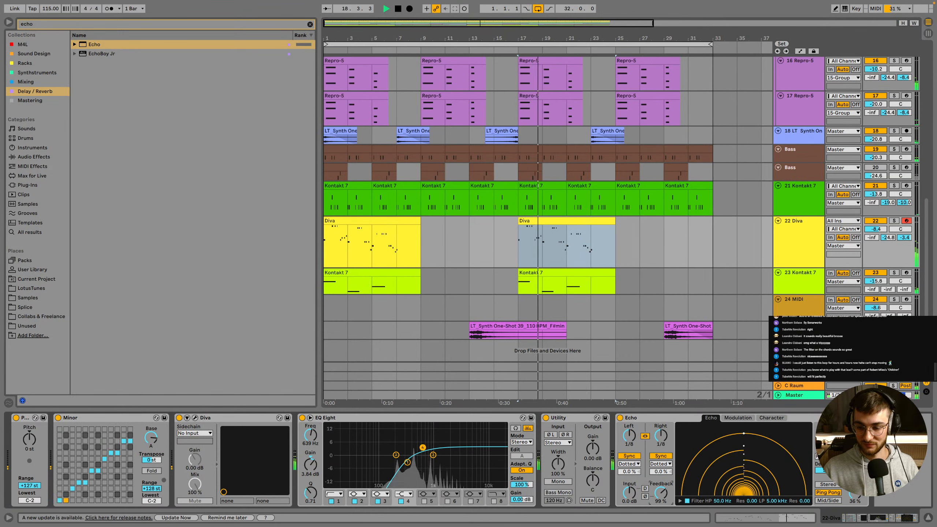
pyautogui.moveTo(661, 493); pyautogui.dragTo(661, 502)
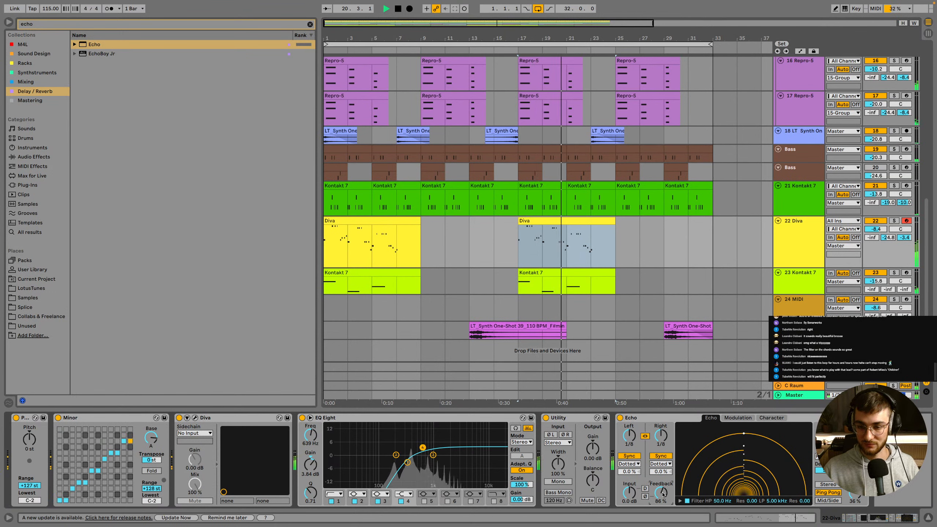
# Save the set and fit all track heights to the arrangement view
pyautogui.click(572, 255)
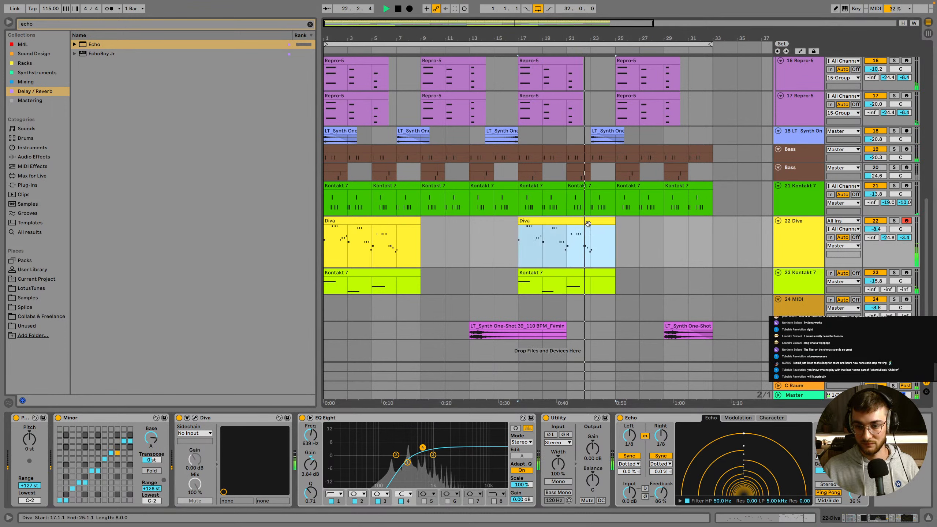
pyautogui.hotkey('ctrl', 's')
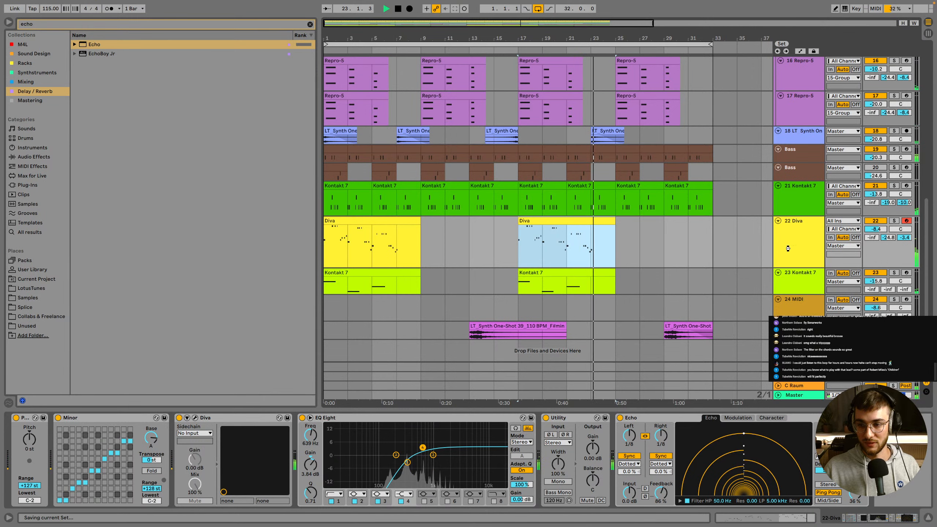
pyautogui.press('h')
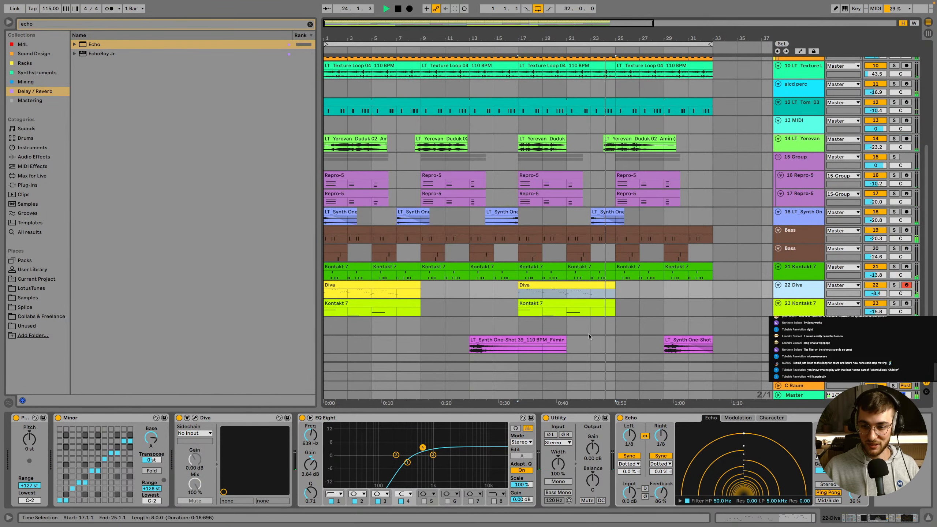
pyautogui.click(559, 286)
pyautogui.scroll(3, 424, 334)
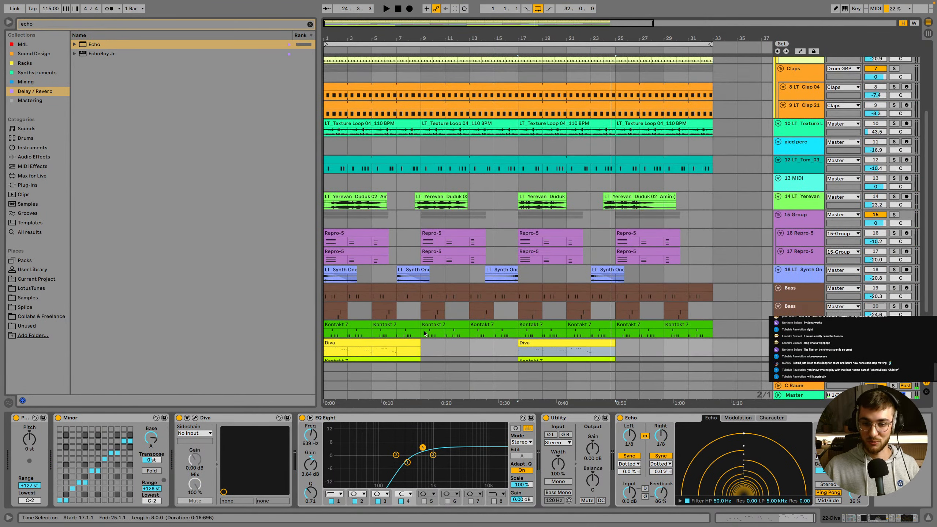
# Solo the Drum GRP, Claps, texture loop and LT_Tom_03 tracks and play them from bar 1
pyautogui.click(397, 343)
pyautogui.scroll(3, 388, 330)
pyautogui.scroll(-3, 602, 297)
pyautogui.scroll(3, 701, 262)
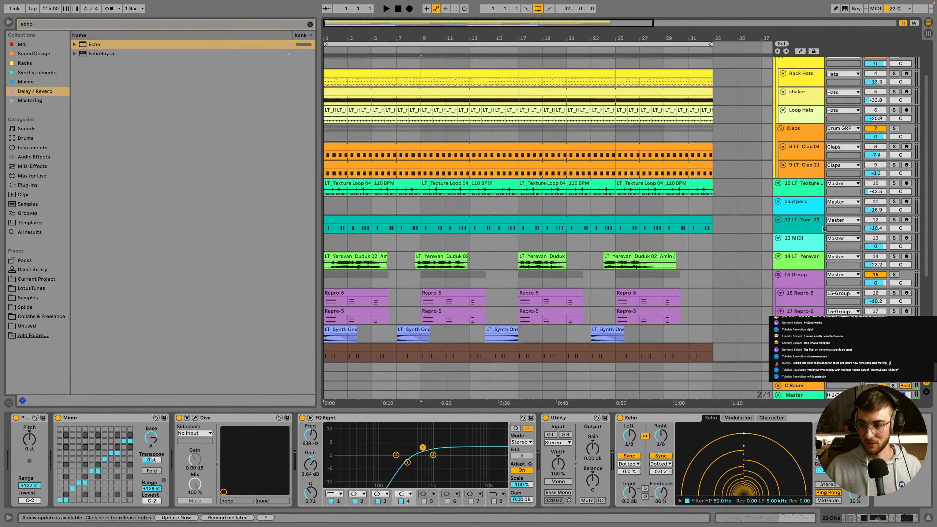
pyautogui.click(811, 227)
pyautogui.click(894, 220)
pyautogui.scroll(1, 889, 185)
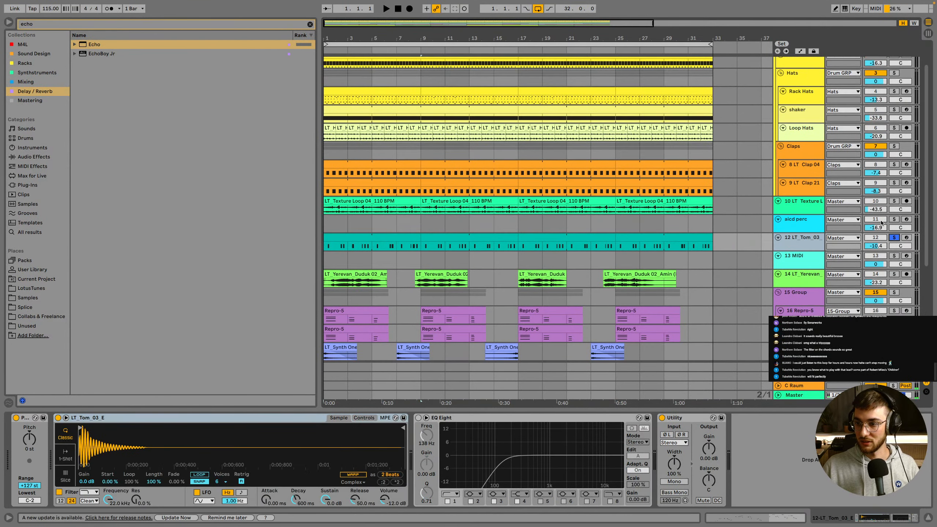
pyautogui.click(894, 201)
pyautogui.scroll(2, 893, 196)
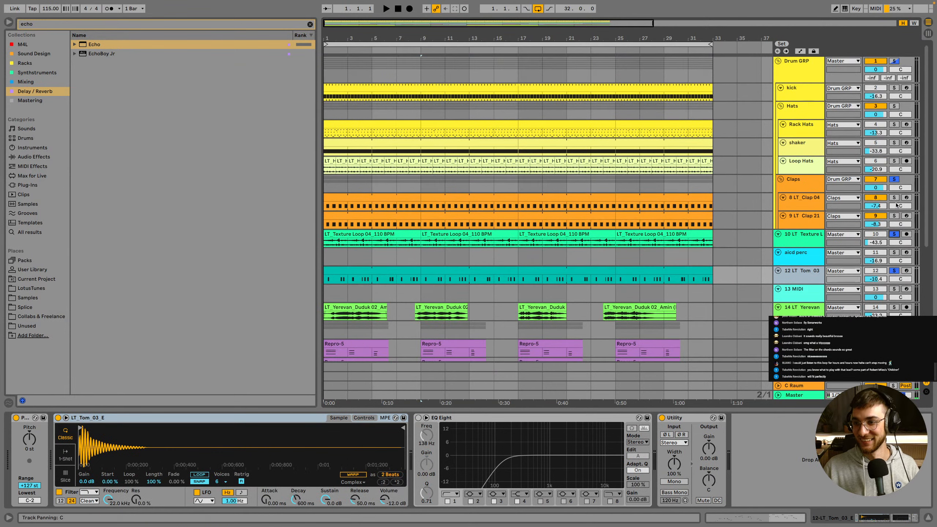
pyautogui.press('space')
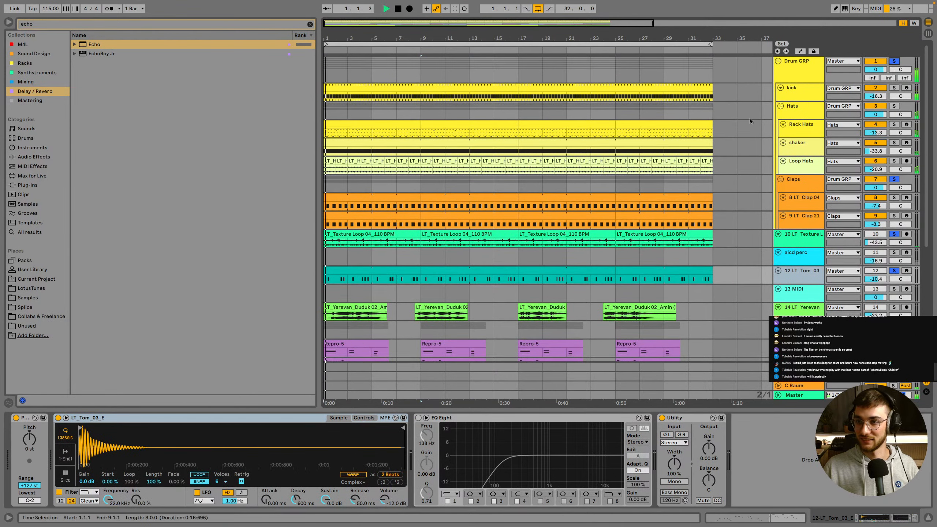
# Add the upper Bass, Diva and lime Kontakt 7 tracks to the solo during playback and clear all solos
pyautogui.scroll(-5, 693, 183)
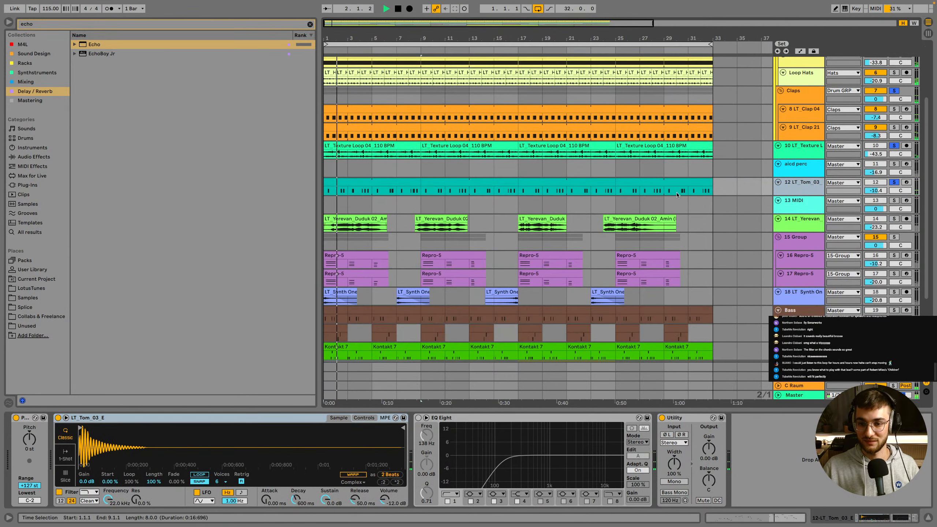
pyautogui.scroll(-2, 860, 197)
pyautogui.scroll(-1, 878, 240)
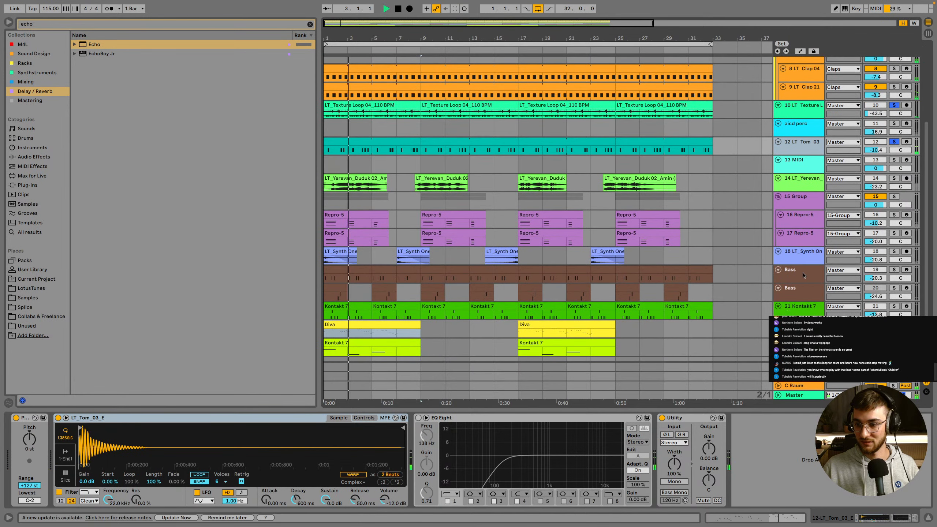
pyautogui.click(894, 269)
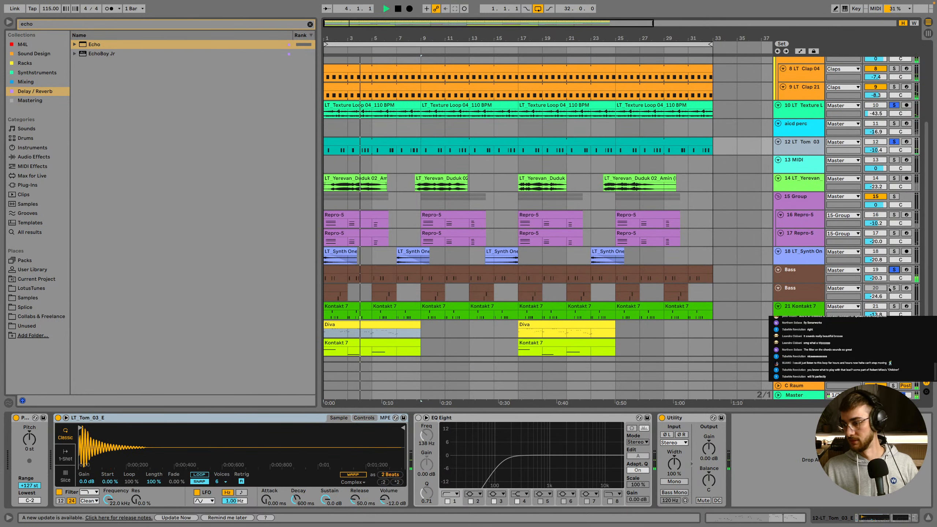
pyautogui.scroll(-3, 741, 288)
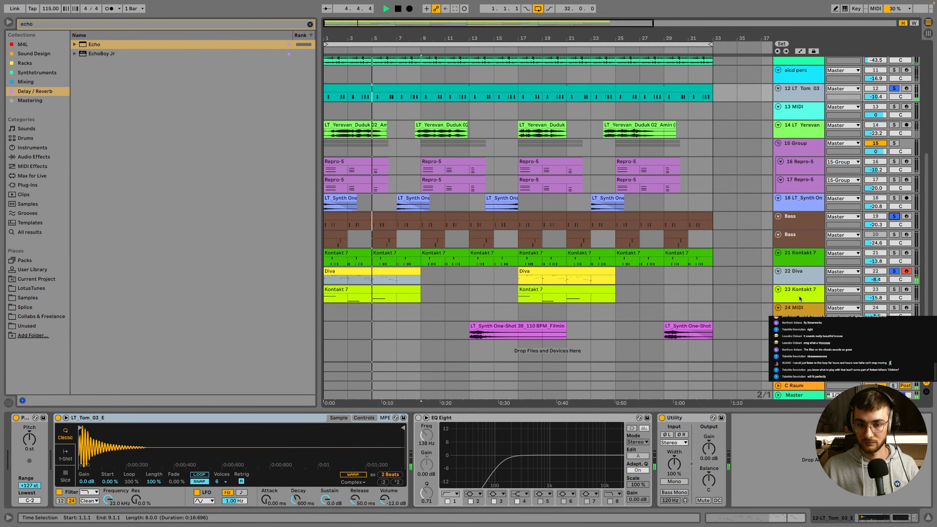
pyautogui.click(794, 282)
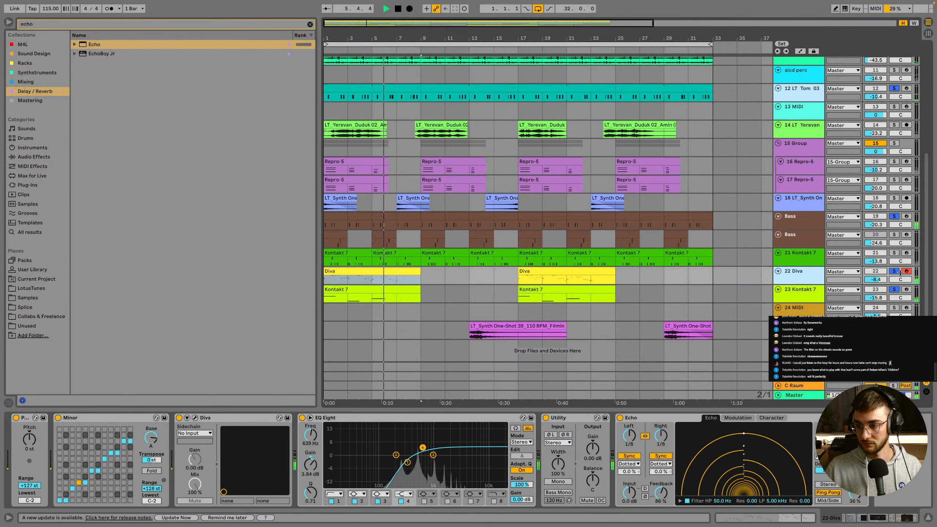
pyautogui.click(894, 271)
pyautogui.click(792, 278)
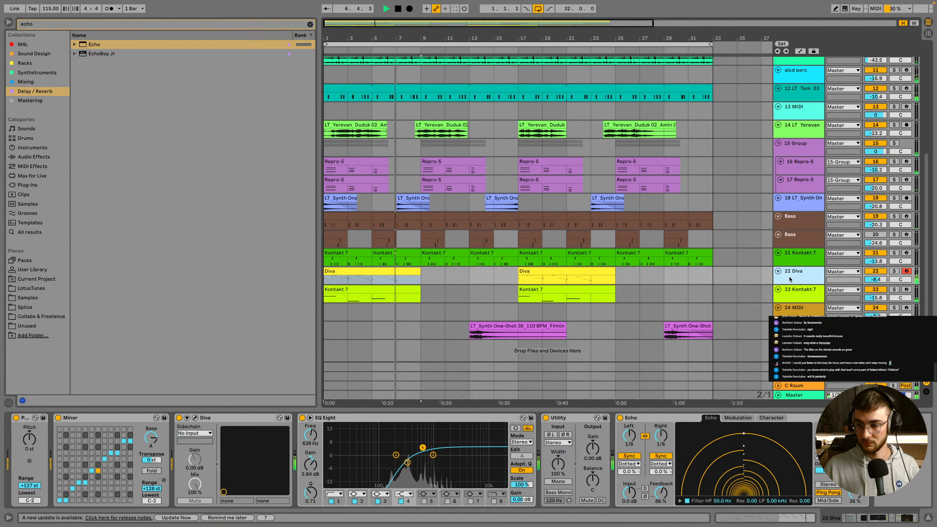
# Show Diva's main synth page in its plug-in window clear of the first clips, replay from bar 1 and solo the Diva track
pyautogui.press('space')
pyautogui.click(194, 418)
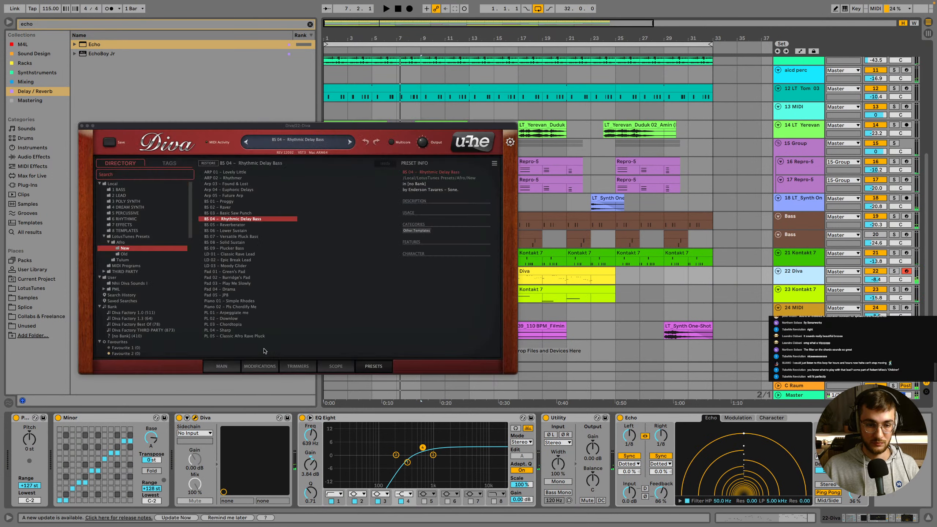
pyautogui.click(221, 366)
pyautogui.moveTo(368, 127); pyautogui.dragTo(685, 70)
pyautogui.click(337, 273)
pyautogui.press('space')
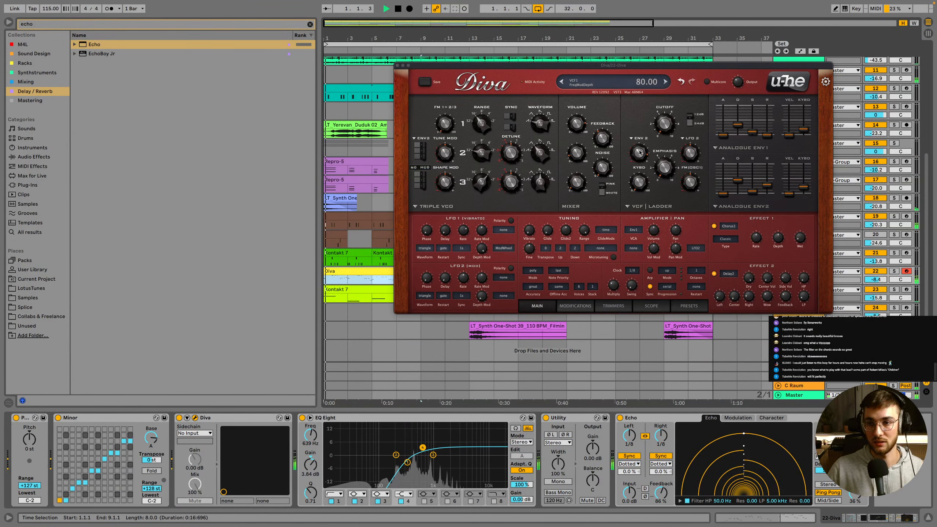
pyautogui.press('space')
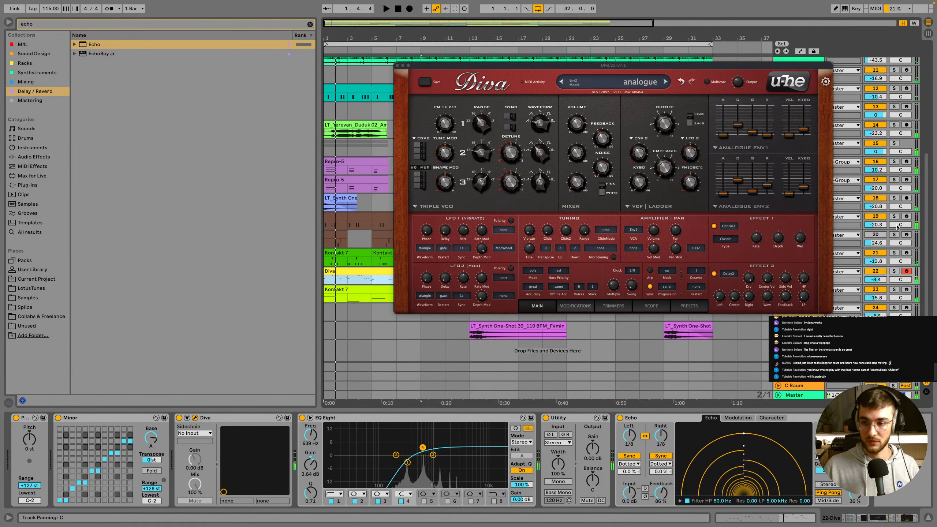
pyautogui.click(894, 271)
# Expose Diva's filter cutoff and both envelopes' attack, decay, sustain and release as device parameters, and save the set
pyautogui.click(188, 417)
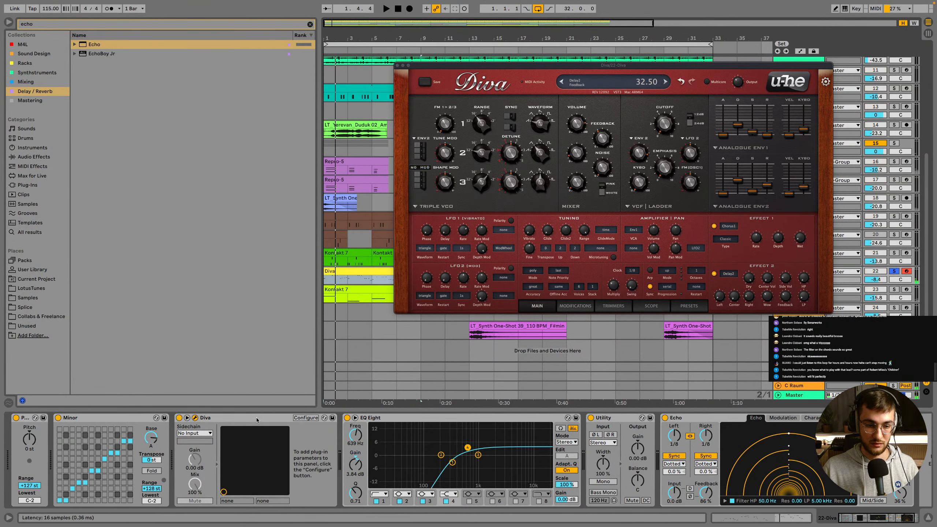
pyautogui.click(671, 120)
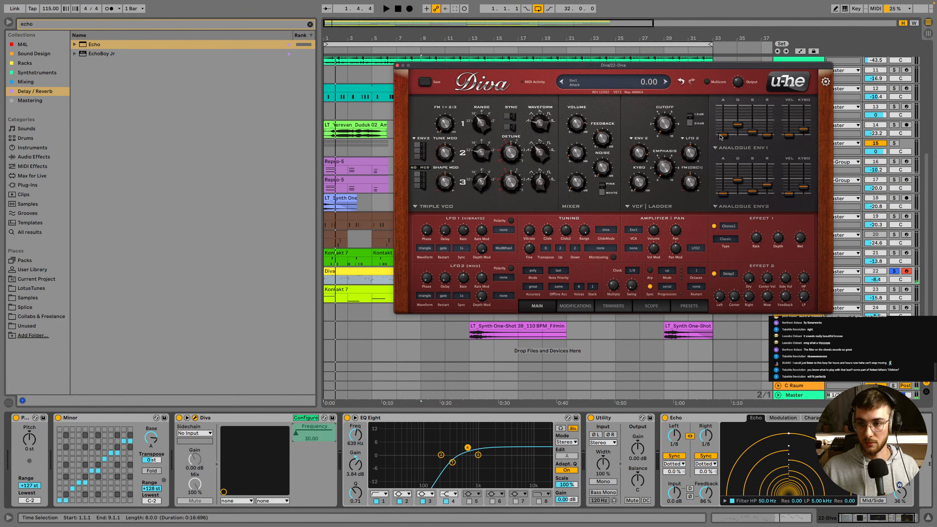
pyautogui.click(753, 133)
pyautogui.click(767, 136)
pyautogui.click(764, 190)
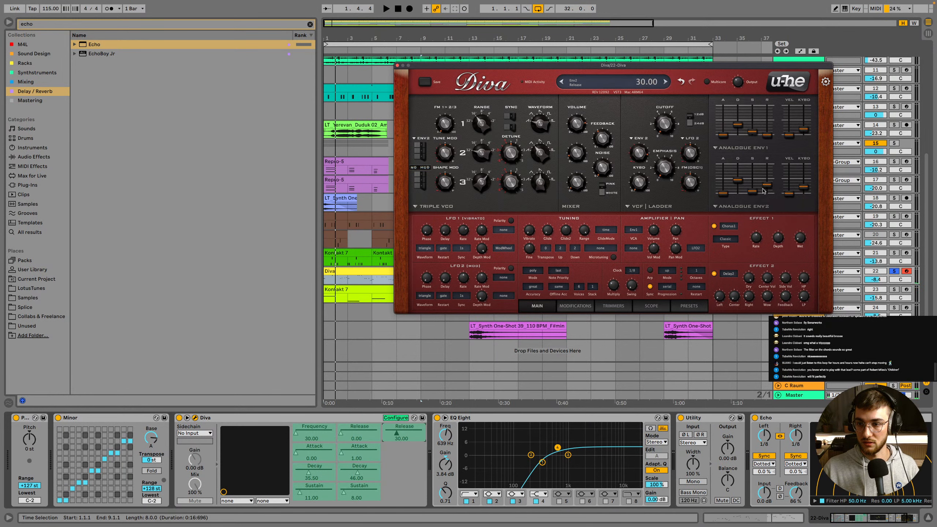
pyautogui.click(395, 418)
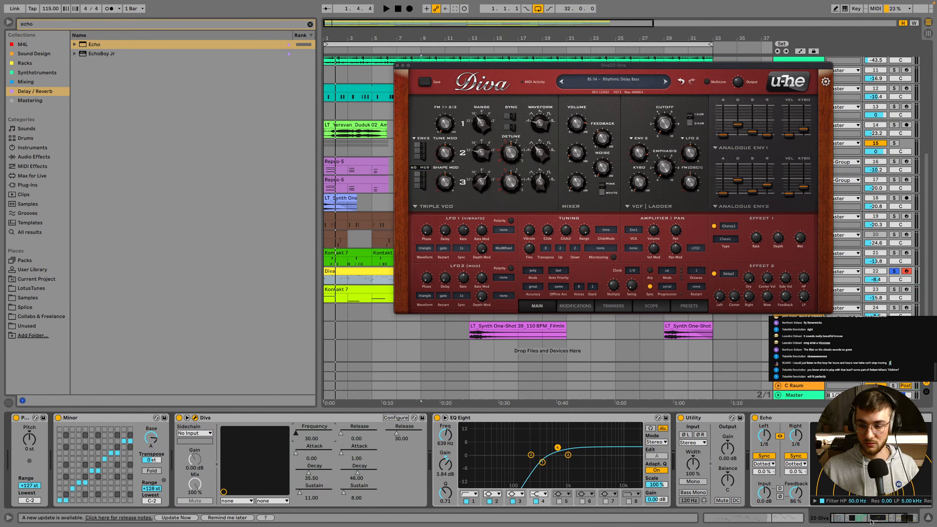
pyautogui.press('super+s')
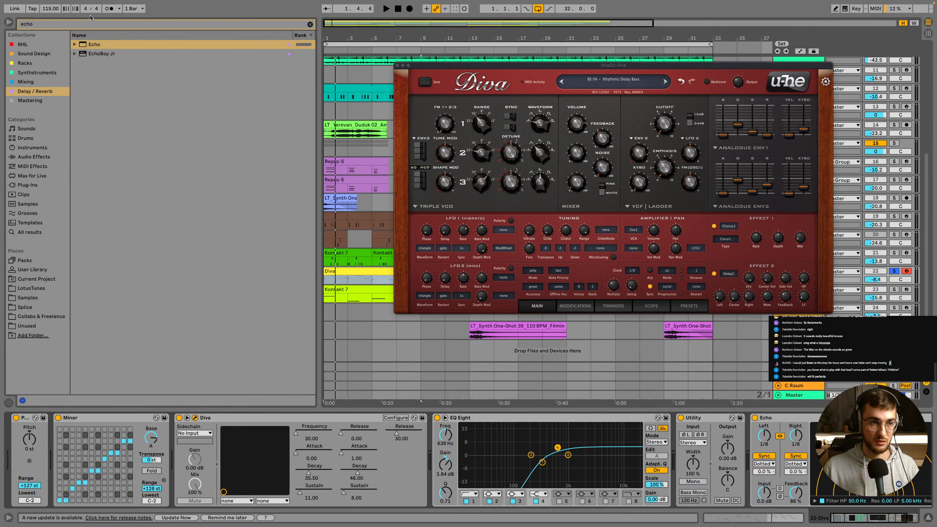
# Search for the LFO device in the M4L collection and insert it after Diva on the Diva track
pyautogui.click(62, 26)
pyautogui.write('lfo')
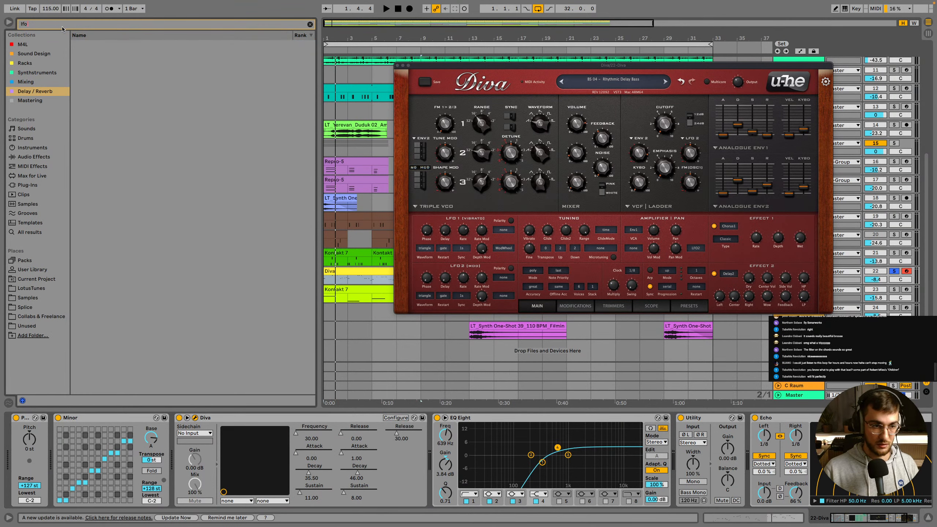
pyautogui.click(28, 72)
pyautogui.click(19, 44)
pyautogui.moveTo(92, 44); pyautogui.dragTo(426, 474)
# Map the LFO to Diva's Frequency and envelope parameters, with depth at 28.3% and offset at -52%
pyautogui.moveTo(452, 444); pyautogui.dragTo(457, 440)
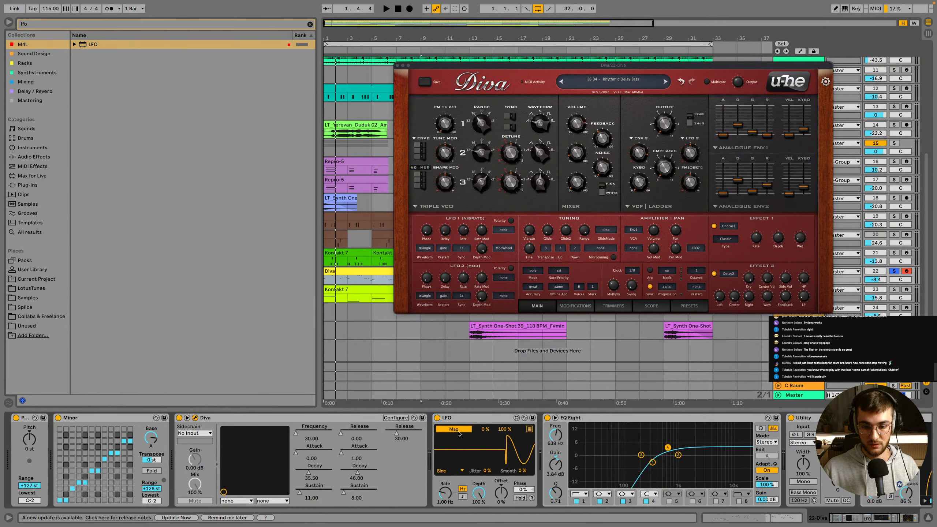
pyautogui.moveTo(478, 492); pyautogui.dragTo(478, 515)
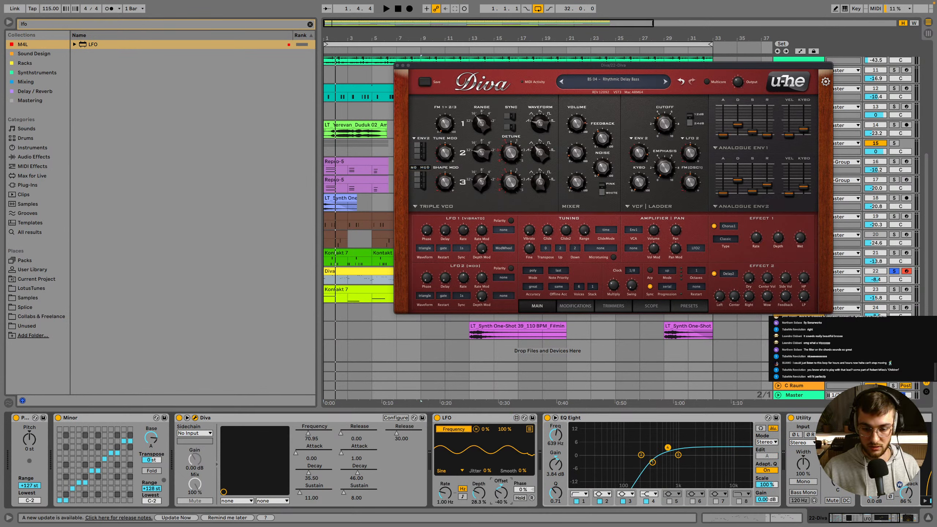
pyautogui.click(530, 429)
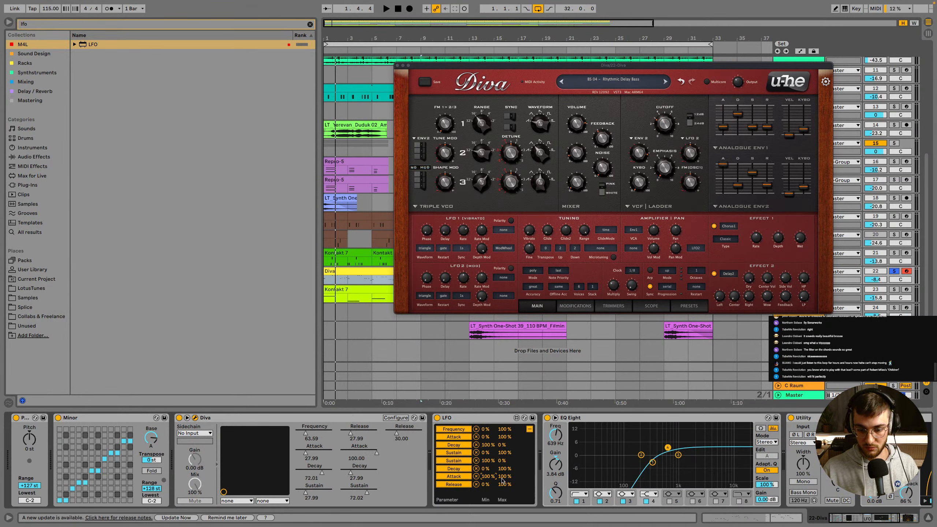
pyautogui.click(517, 419)
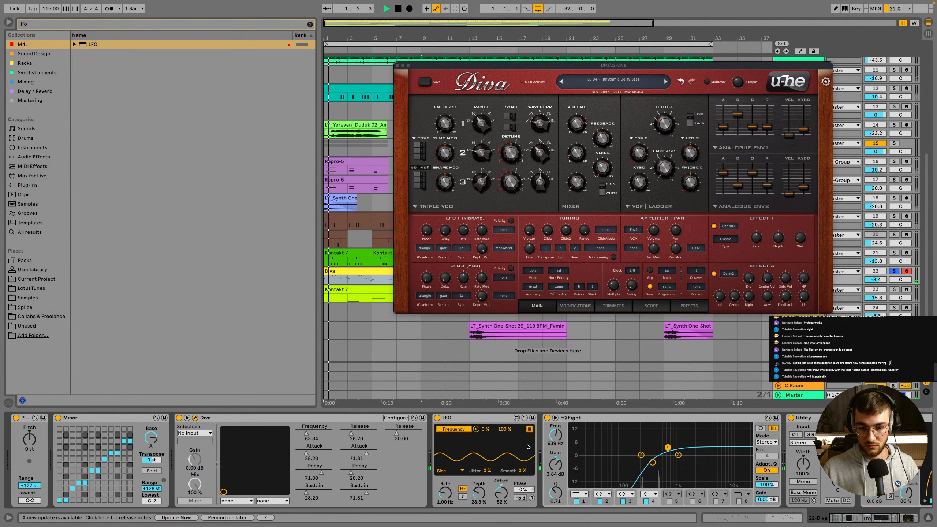
# Set the LFO to 2.80 Hz, 48% depth and -15% offset, and unmap both Attacks, mapping the second Release in one freed slot
pyautogui.moveTo(478, 493); pyautogui.dragTo(501, 494)
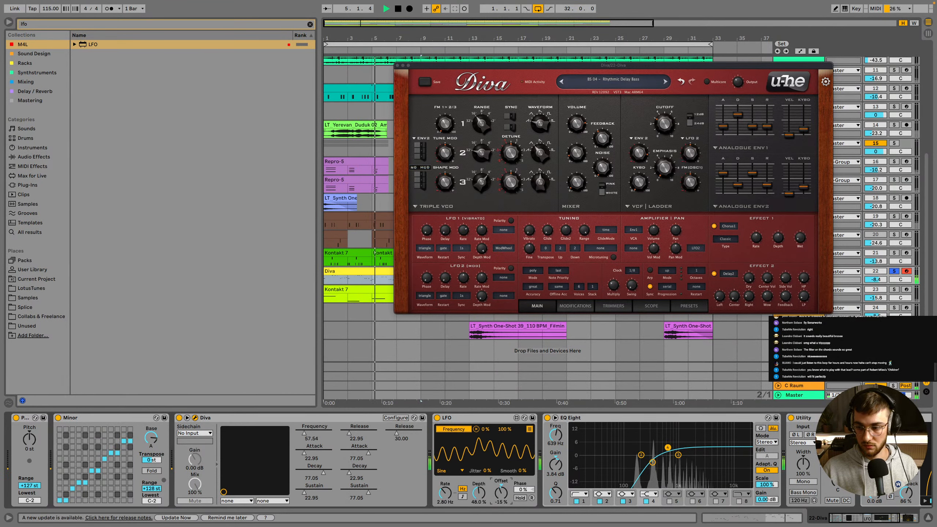
pyautogui.click(530, 429)
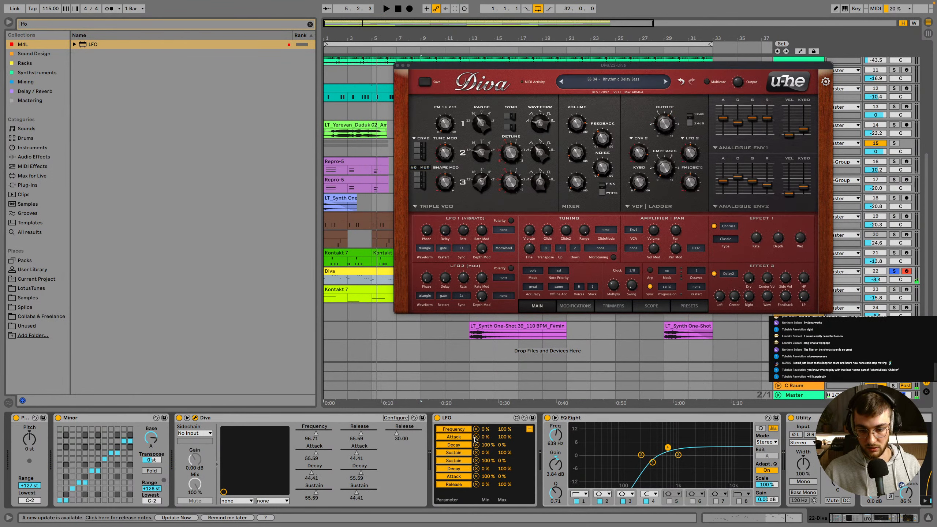
pyautogui.click(476, 437)
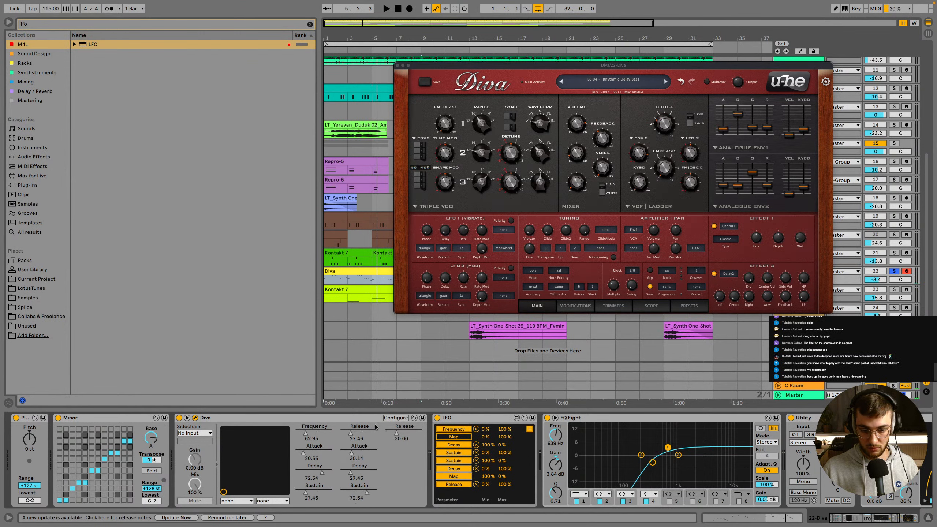
pyautogui.press('space')
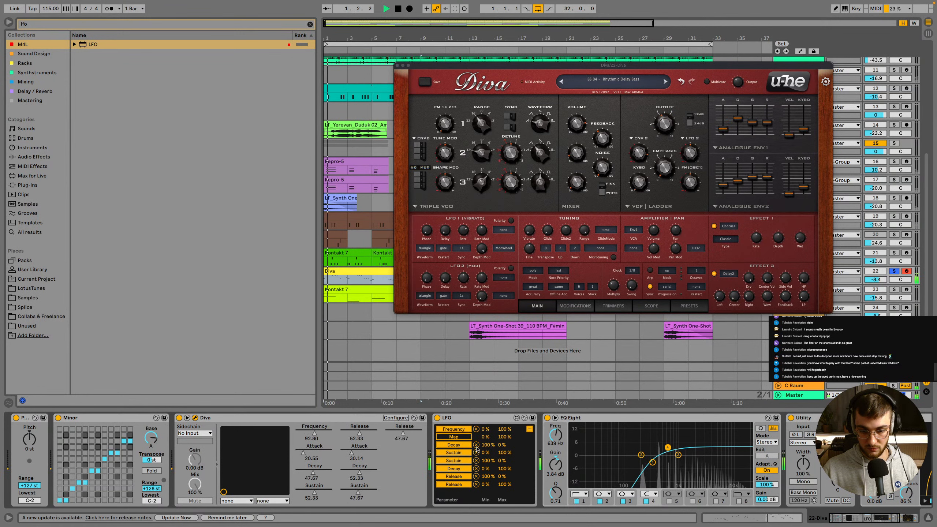
# Set the LFO offset to -71%, unsolo the Diva track and lower its volume to -11.7 dB
pyautogui.click(529, 429)
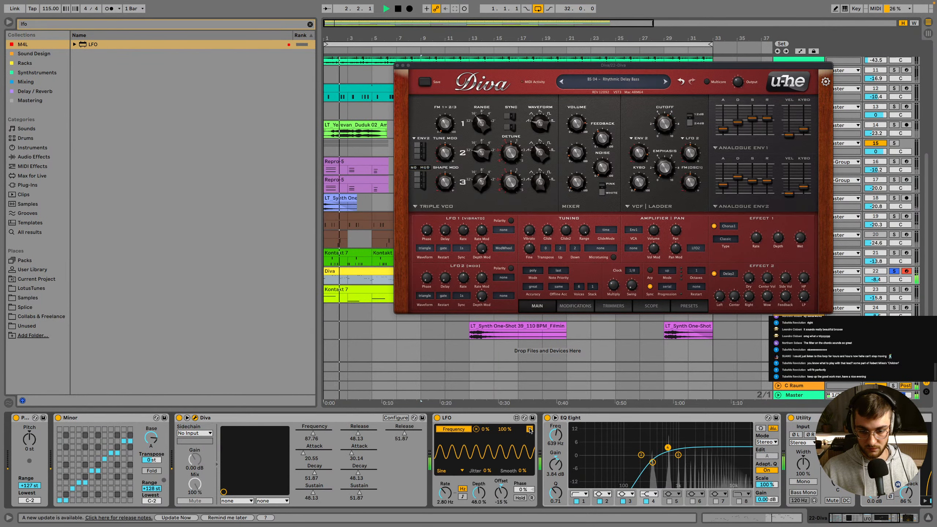
pyautogui.moveTo(501, 493); pyautogui.dragTo(501, 514)
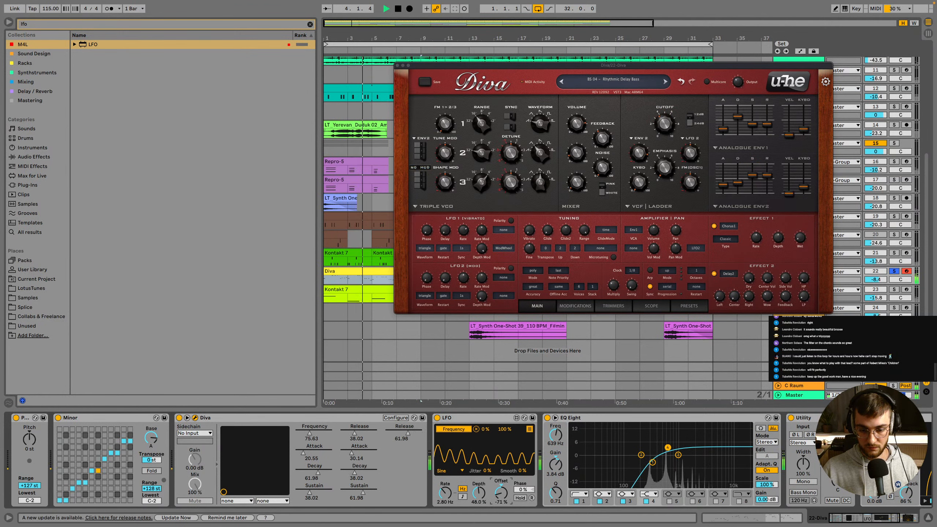
pyautogui.click(894, 271)
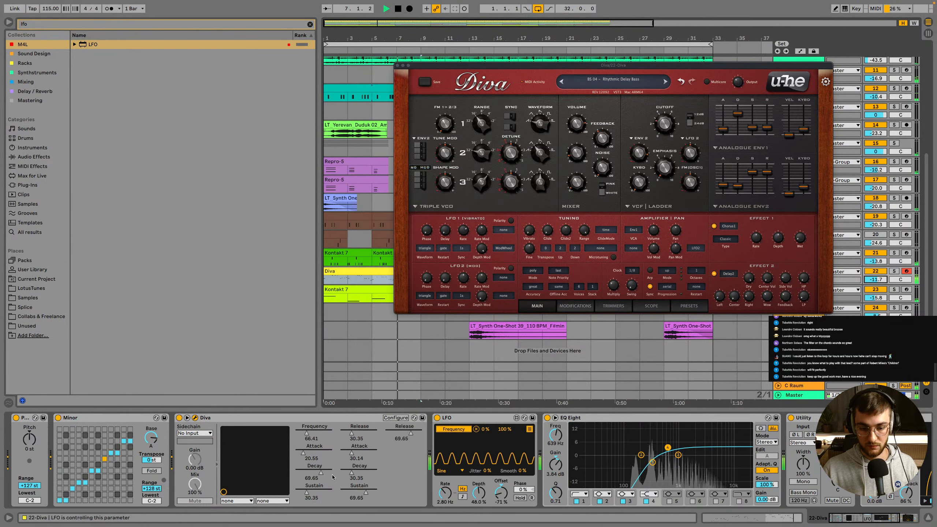
# Remove the LFO's Decay mappings and set Diva's Attacks to 2.74 and 0.00 and its Decays to 63.01 and 35.62
pyautogui.click(529, 429)
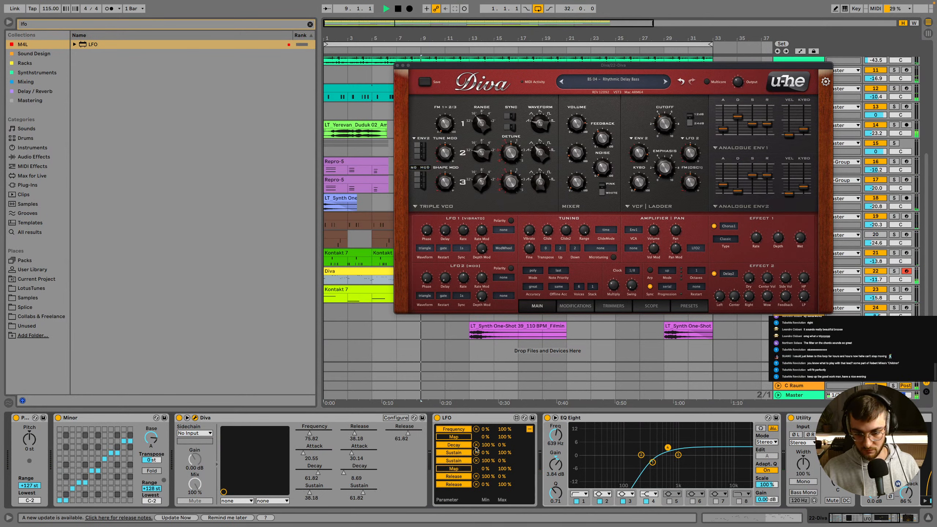
pyautogui.press('space')
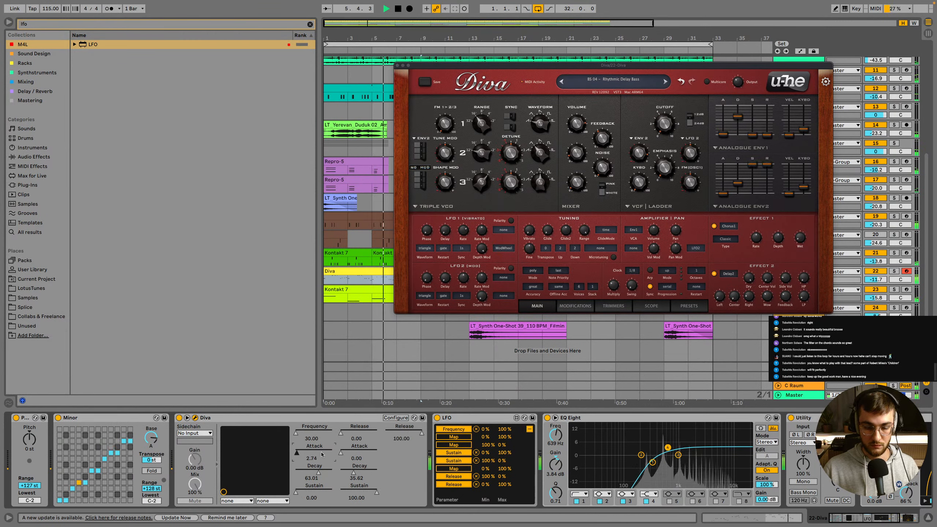
# Limit the LFO's Frequency mapping to a range of 13% to 35%, replaying from bar 1
pyautogui.click(530, 429)
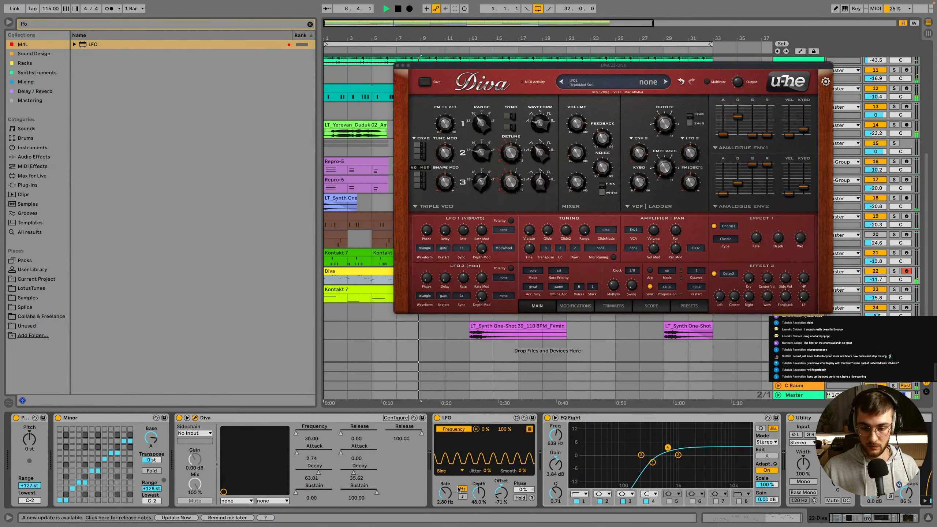
pyautogui.click(530, 429)
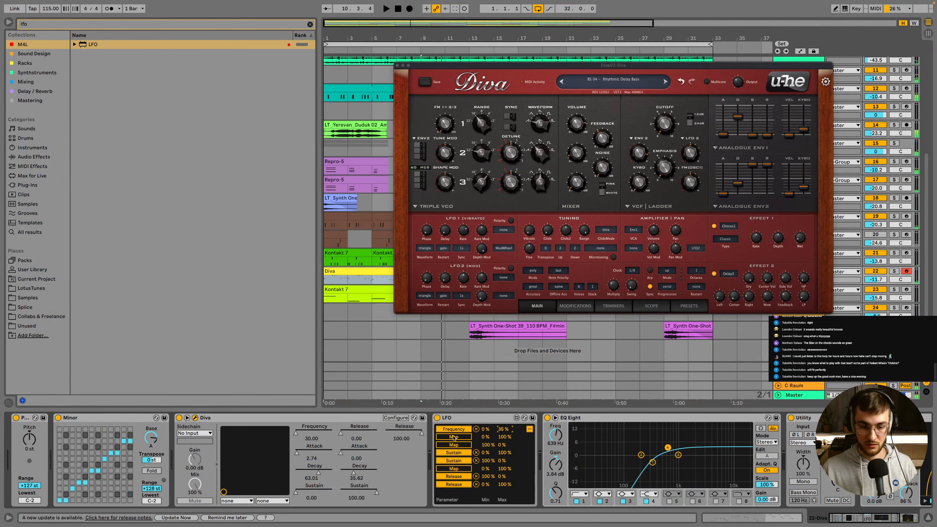
pyautogui.press('space')
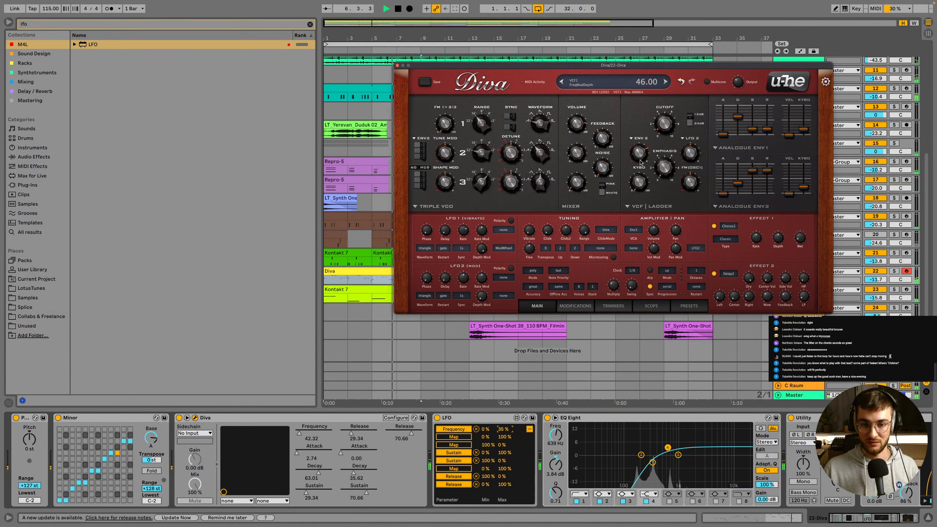
pyautogui.press('space')
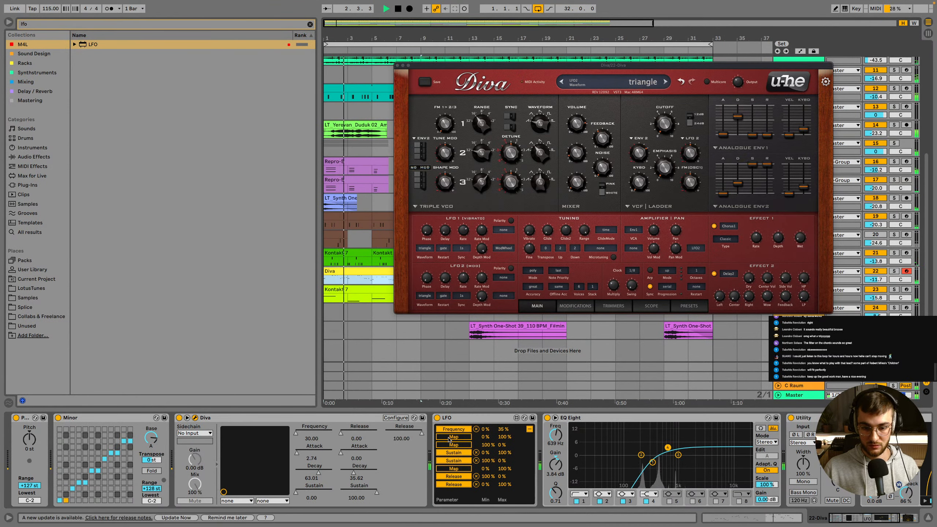
pyautogui.press('space')
pyautogui.moveTo(487, 429); pyautogui.dragTo(486, 423)
pyautogui.press('space')
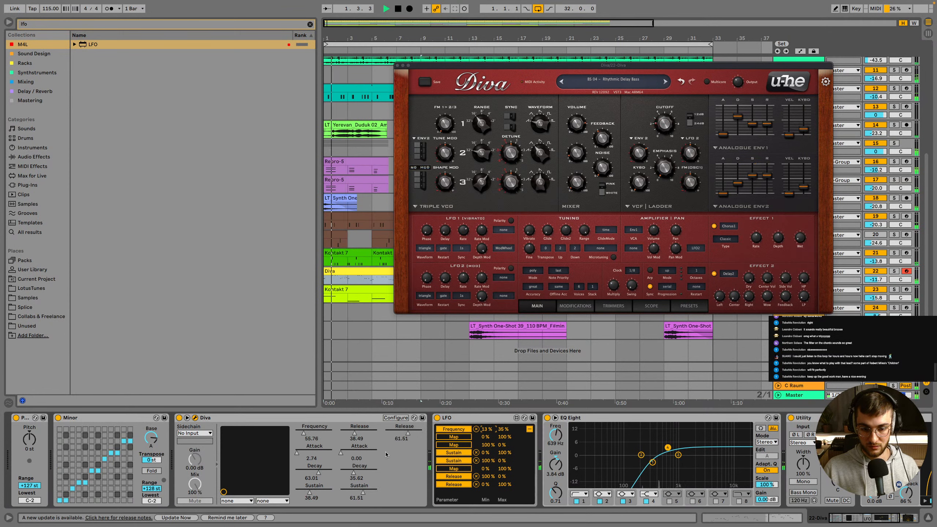
# Set the LFO's Sustain mapping ranges to 0–81% and 85–33%, and the last Release mapping's maximum to 71%
pyautogui.moveTo(505, 453); pyautogui.dragTo(505, 495)
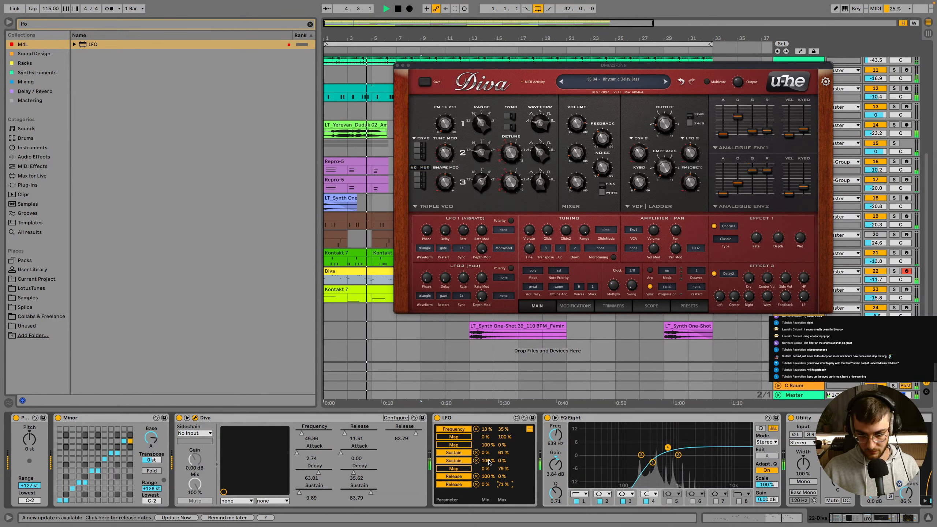
pyautogui.moveTo(488, 461); pyautogui.dragTo(505, 447)
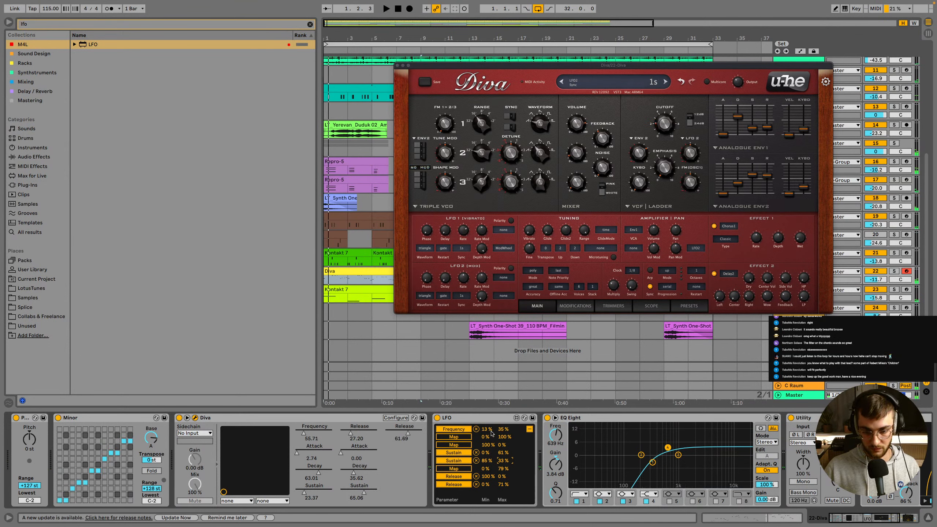
# Set the LFO's Frequency mapping range to 30–45% while the loop plays from bar 1
pyautogui.press('space')
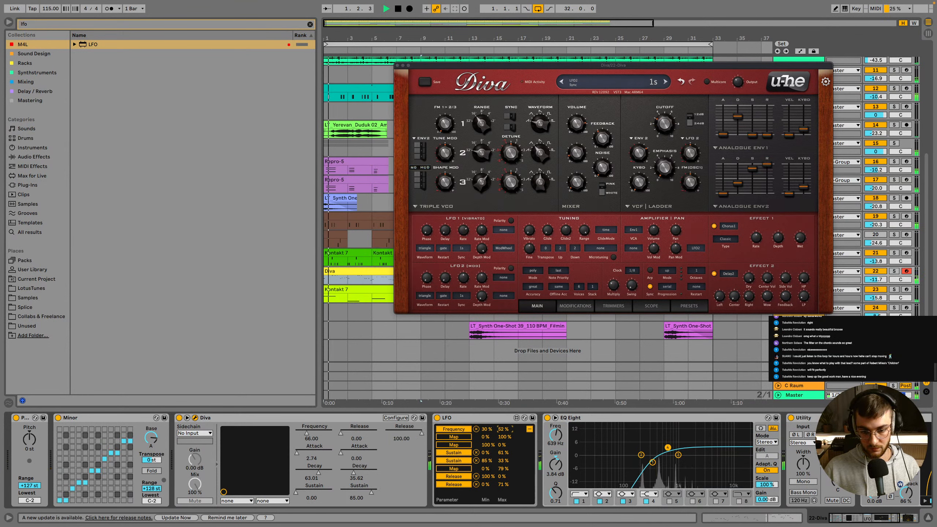
pyautogui.moveTo(505, 429); pyautogui.dragTo(504, 434)
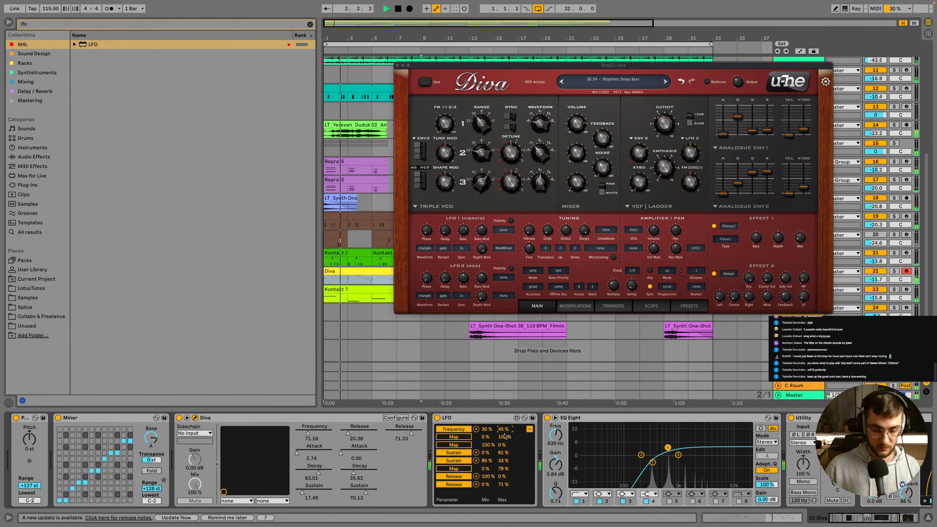
# Close Diva's plug-in window and save the set, then delete the LFO device from the Diva track
pyautogui.click(397, 65)
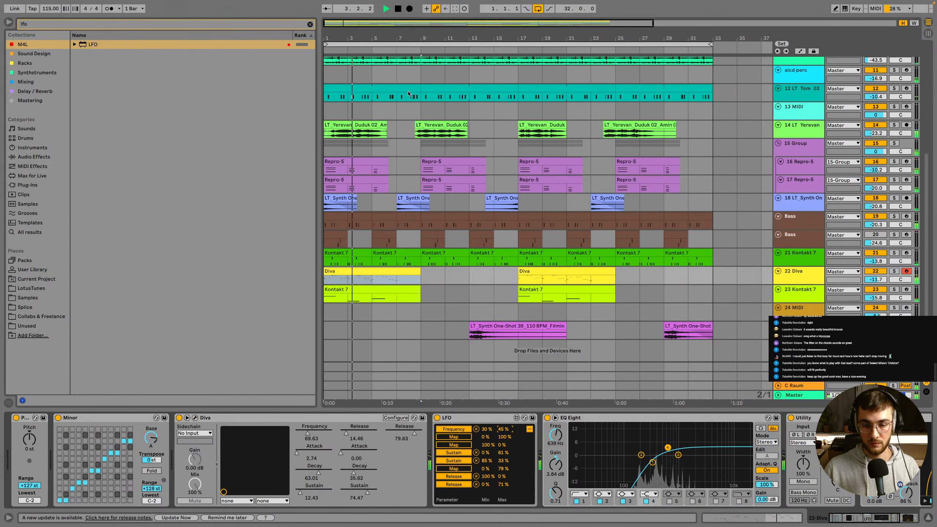
pyautogui.hotkey('ctrl', 's')
pyautogui.click(530, 429)
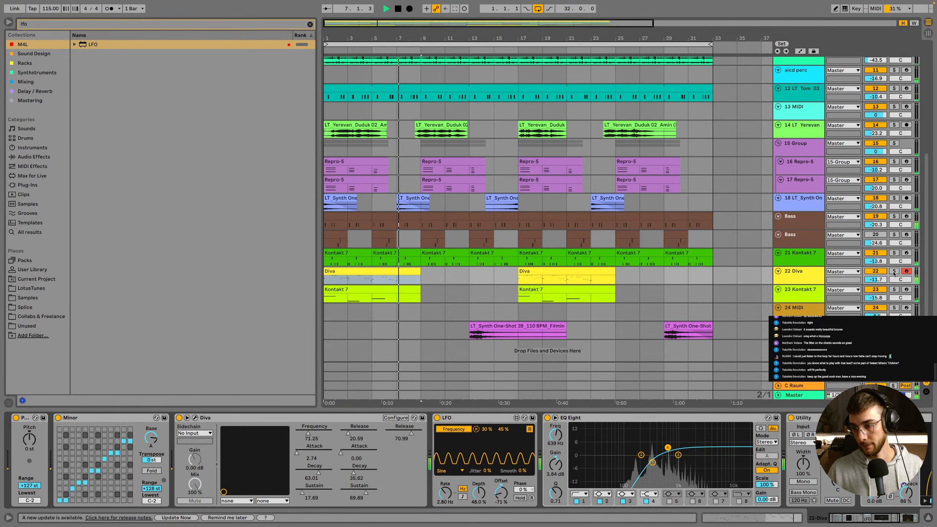
pyautogui.press('space')
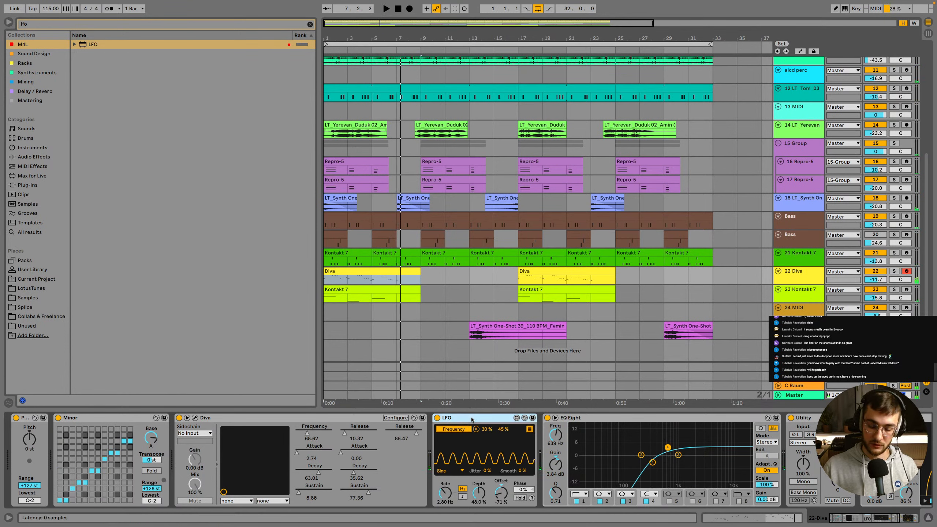
pyautogui.press('Delete')
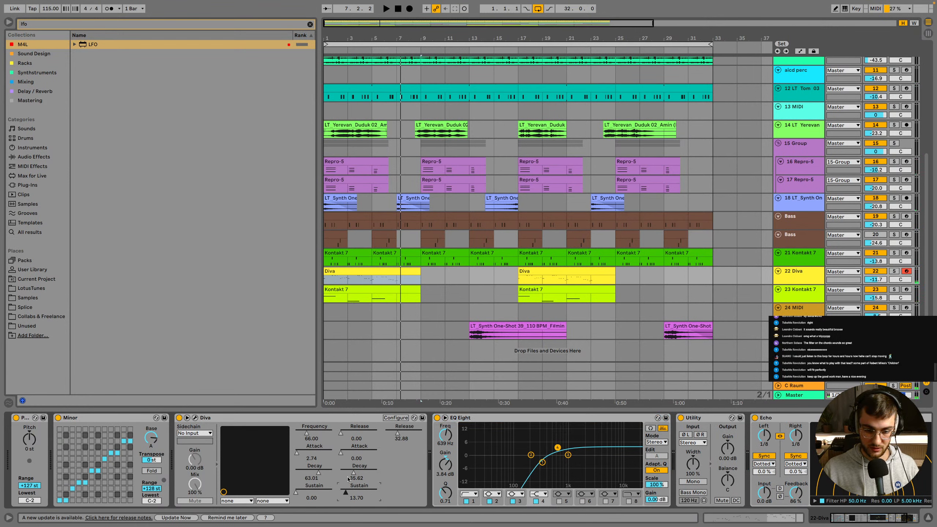
# Set Diva's Frequency to 77.67 and its two Decays to 36.99 and 45.21 during playback
pyautogui.moveTo(313, 476); pyautogui.dragTo(313, 490)
pyautogui.press('space')
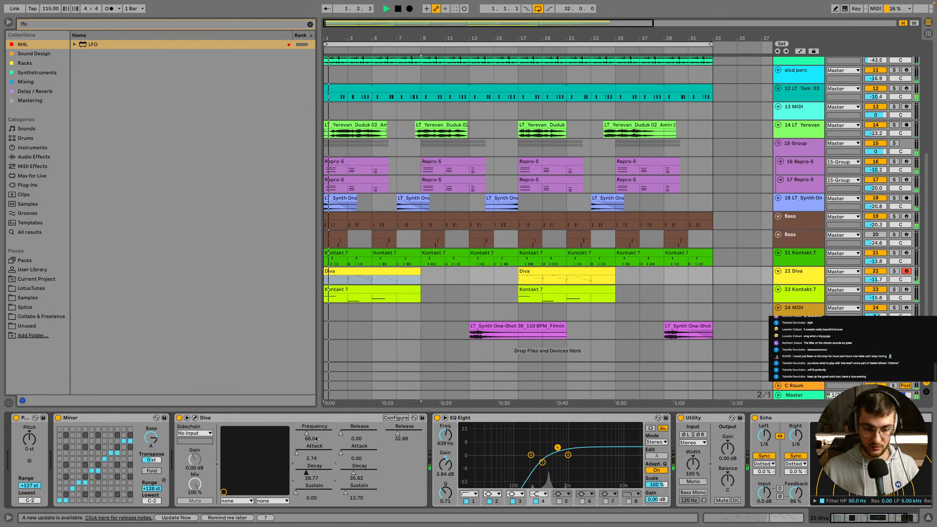
pyautogui.moveTo(327, 443); pyautogui.dragTo(328, 434)
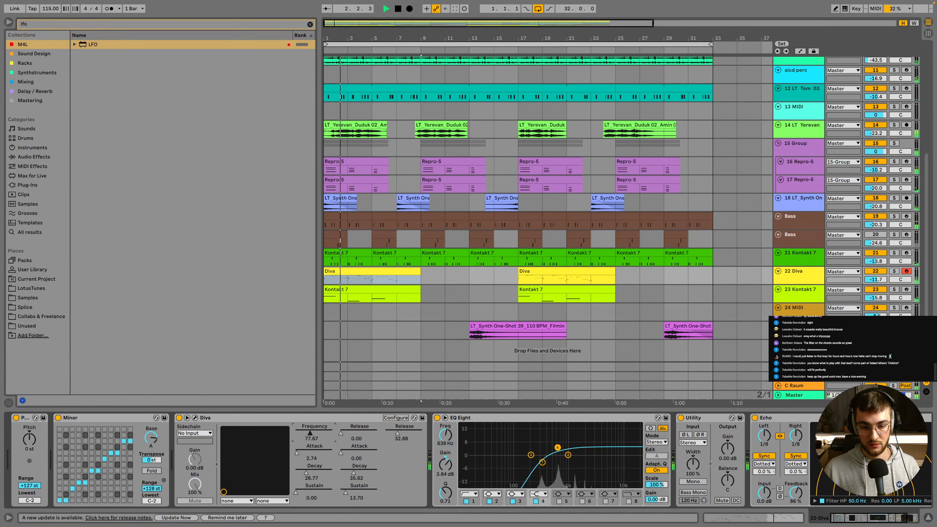
pyautogui.moveTo(313, 474)
pyautogui.mouseDown()
pyautogui.moveTo(313, 461)
pyautogui.moveTo(355, 469)
pyautogui.moveTo(358, 447)
pyautogui.mouseUp()
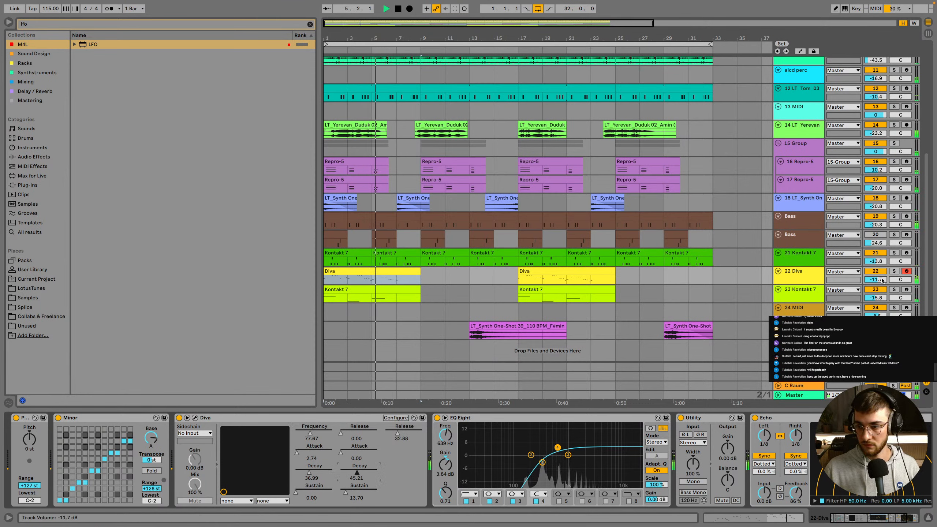
# Raise the Diva track's volume to -10.5 dB and reduce its Echo's Dry/Wet to 29%
pyautogui.moveTo(876, 279); pyautogui.dragTo(875, 274)
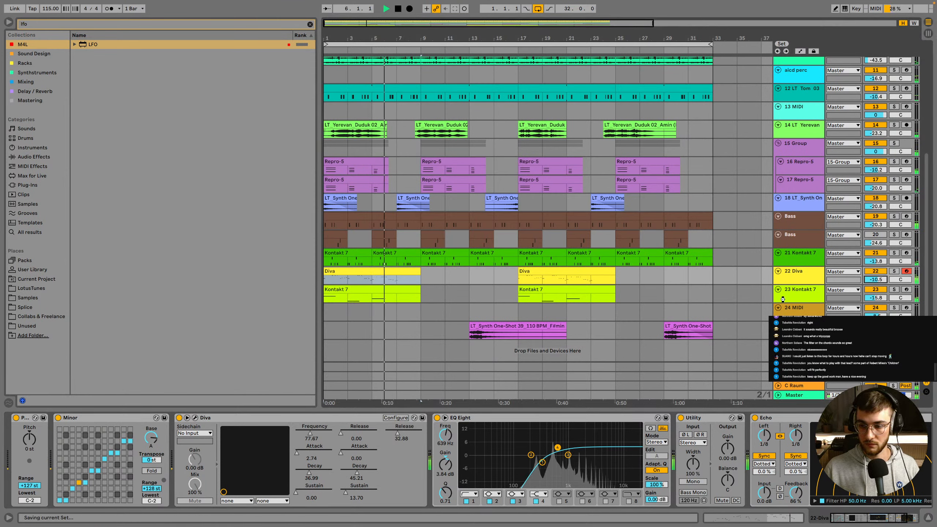
pyautogui.click(872, 521)
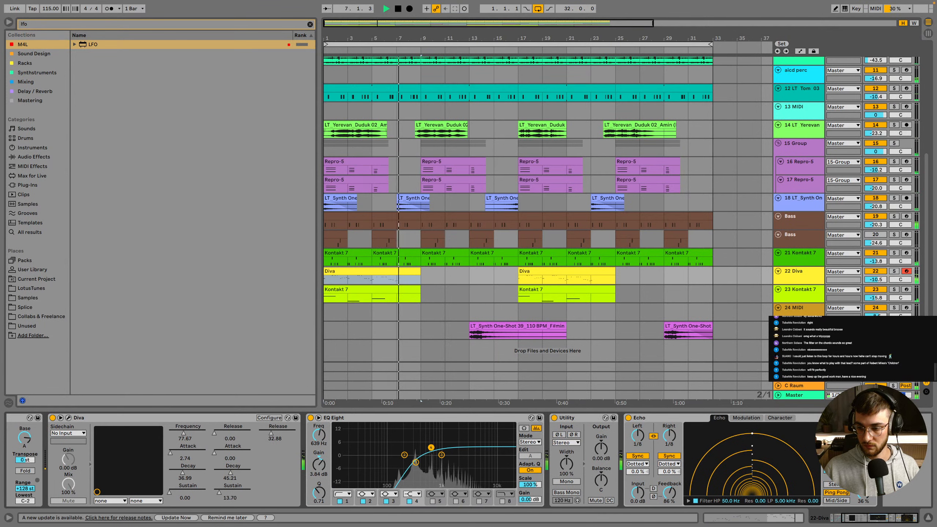
pyautogui.moveTo(861, 498); pyautogui.dragTo(861, 502)
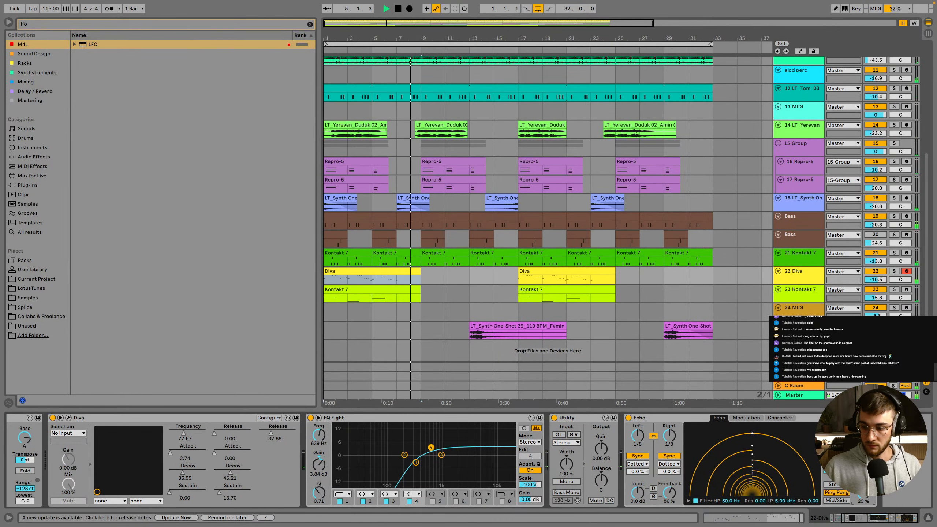
pyautogui.click(400, 421)
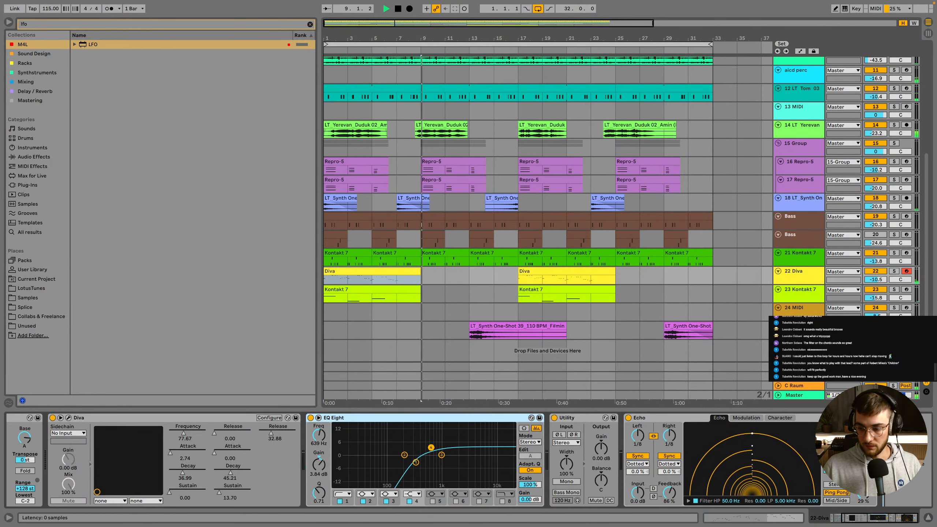
pyautogui.moveTo(400, 421); pyautogui.dragTo(900, 451)
pyautogui.moveTo(798, 462)
pyautogui.mouseDown()
pyautogui.moveTo(775, 463)
pyautogui.moveTo(813, 456)
pyautogui.moveTo(784, 462)
pyautogui.mouseUp()
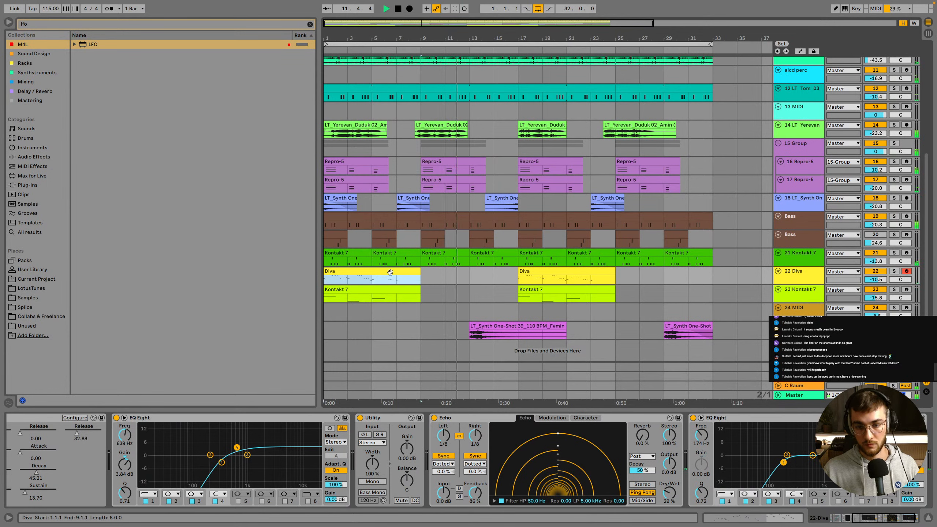
# Duplicate the first Diva clip to fill the track up to bar 33, and lower the track's volume to -12.4 dB
pyautogui.hotkey('ctrl', 'd')
pyautogui.hotkey('ctrl', 'd')
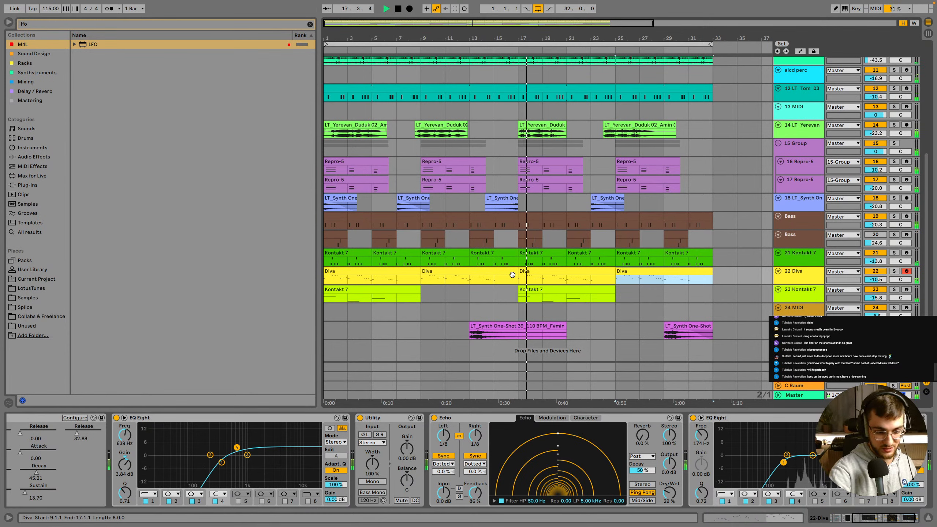
pyautogui.click(537, 271)
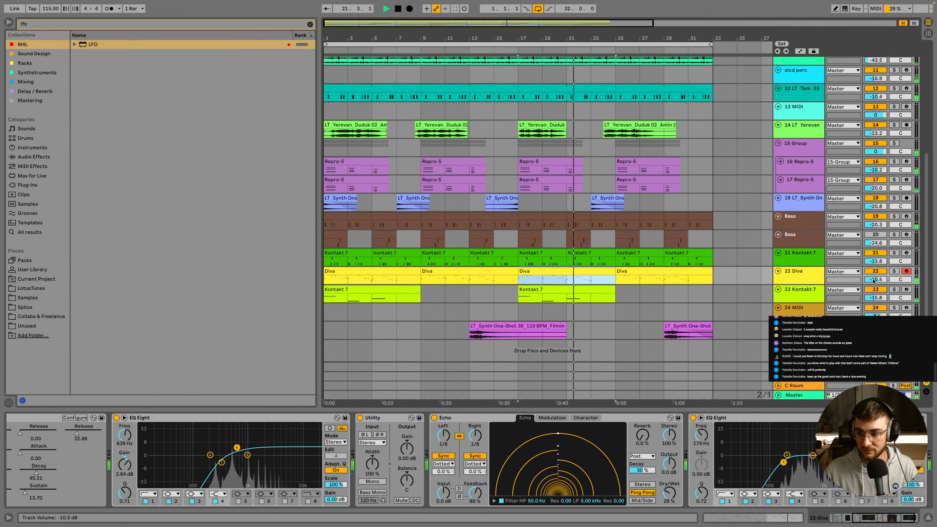
pyautogui.moveTo(873, 282); pyautogui.dragTo(874, 288)
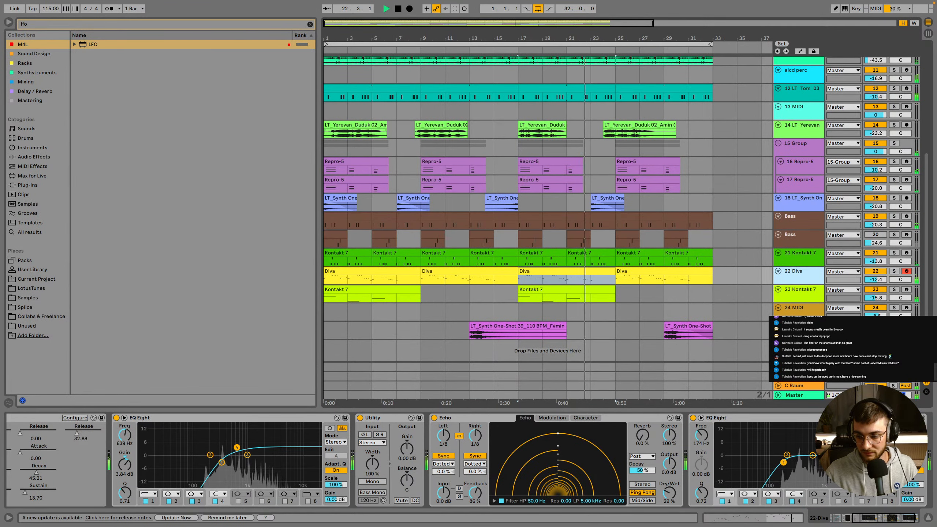
# Show Diva's Frequency automation in the arrangement and enlarge the Diva track's height
pyautogui.hscroll(-5, 311, 438)
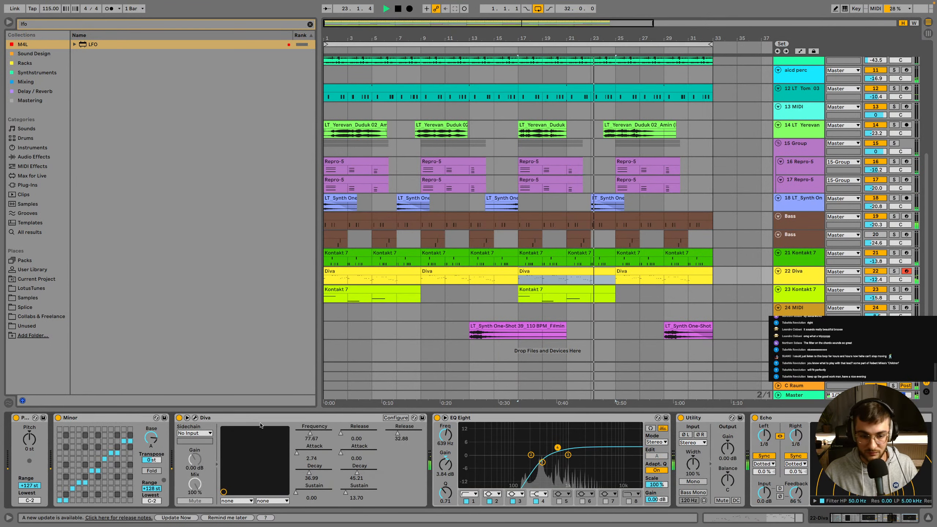
pyautogui.click(312, 434)
pyautogui.click(796, 277)
pyautogui.moveTo(795, 285); pyautogui.dragTo(796, 318)
pyautogui.press('a')
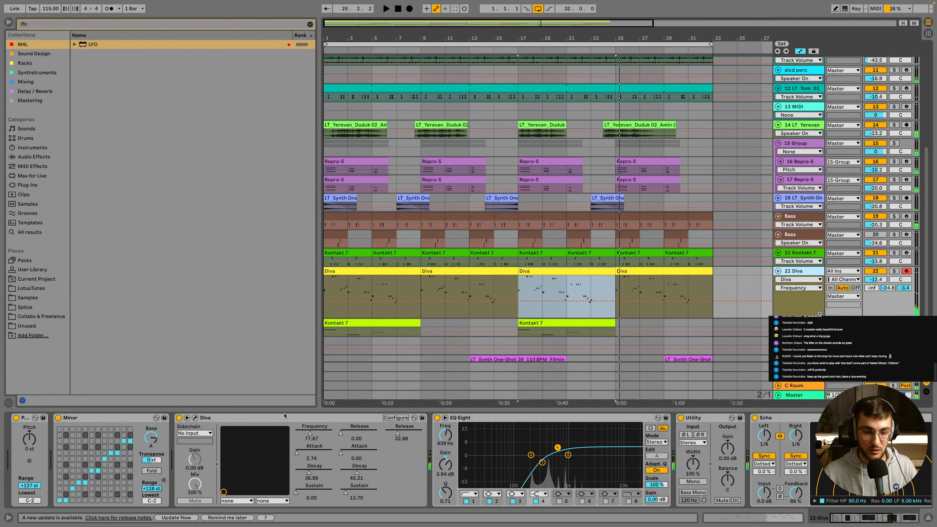
# MIDI-map Diva's Frequency parameter to CC 1 with a range of 30.00 to 150.00
pyautogui.hotkey('ctrl', 'm')
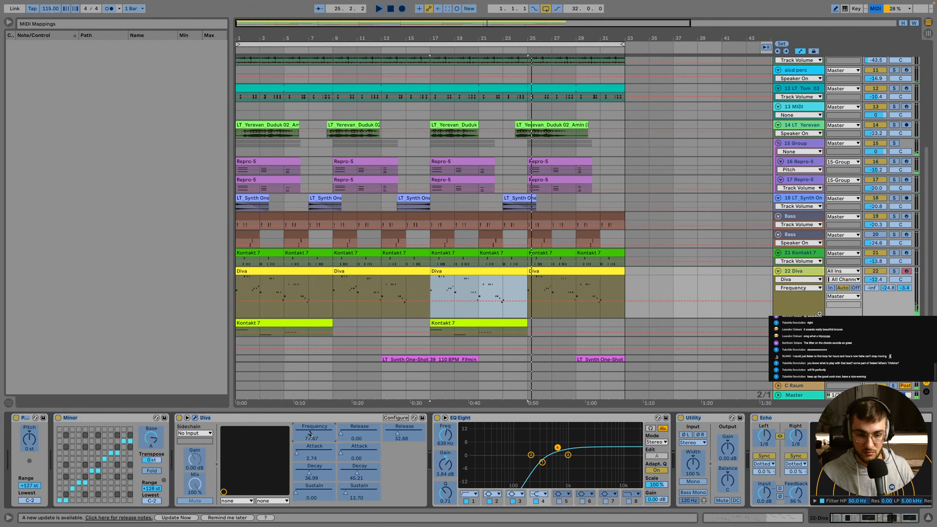
pyautogui.click(310, 435)
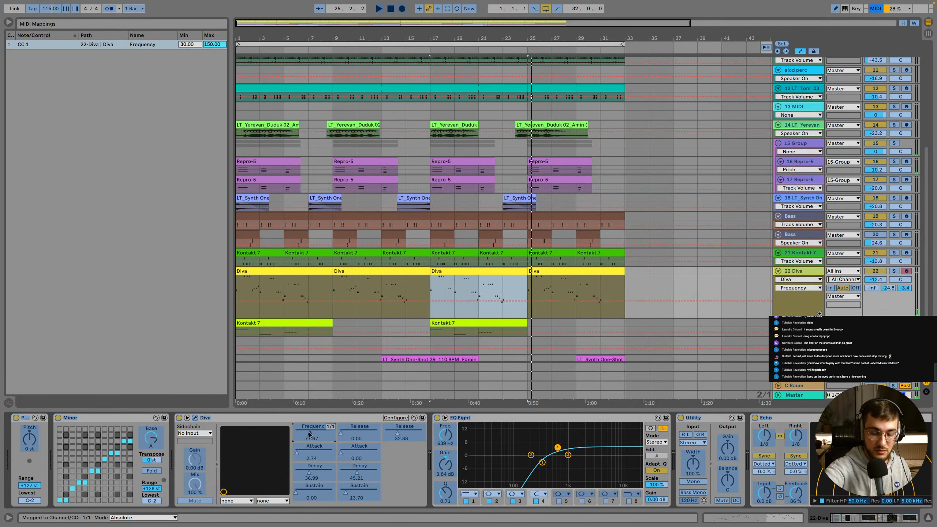
pyautogui.hotkey('ctrl', 'm')
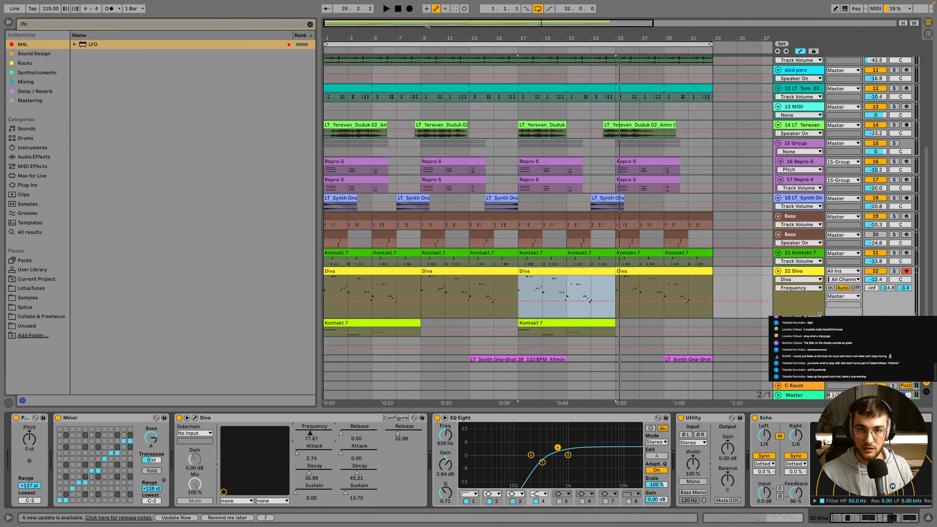
# Enable MIDI overdub and record Frequency automation on the Diva track from bar 1 to bar 33
pyautogui.click(427, 11)
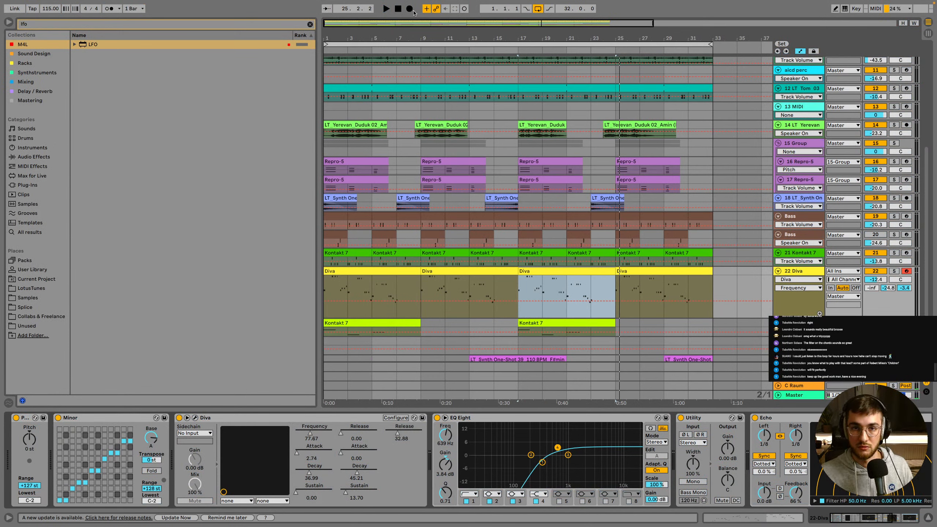
pyautogui.click(400, 10)
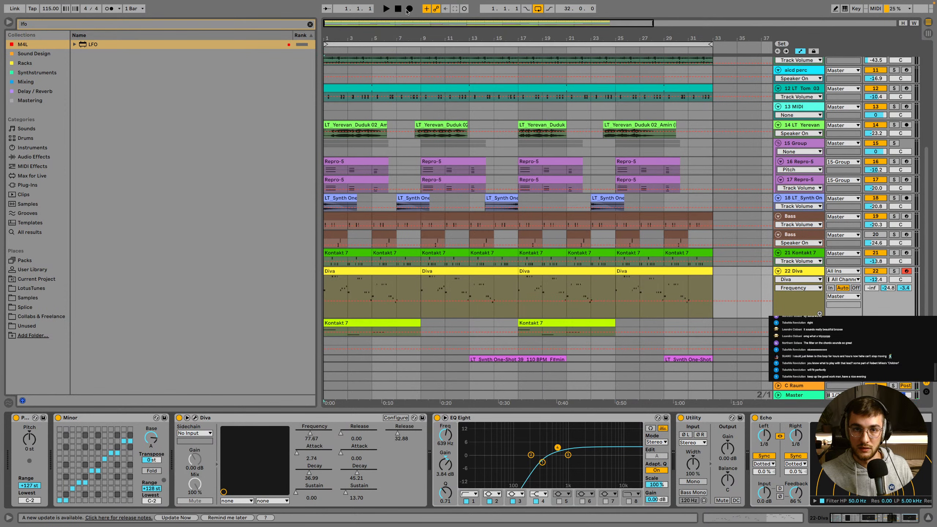
pyautogui.click(410, 10)
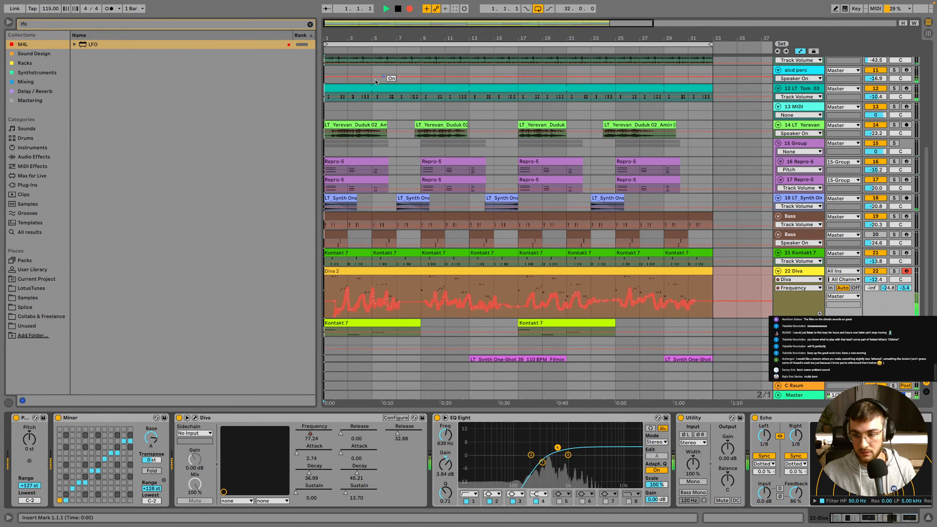
pyautogui.press('space')
# Simplify the recorded Frequency envelope on the Diva track from bar 1 to bar 9
pyautogui.click(345, 271)
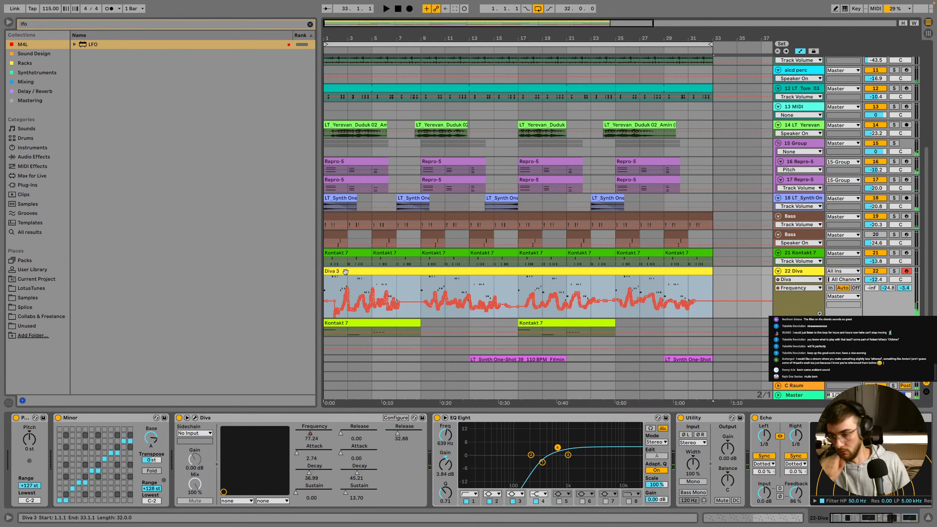
pyautogui.rightClick(439, 296)
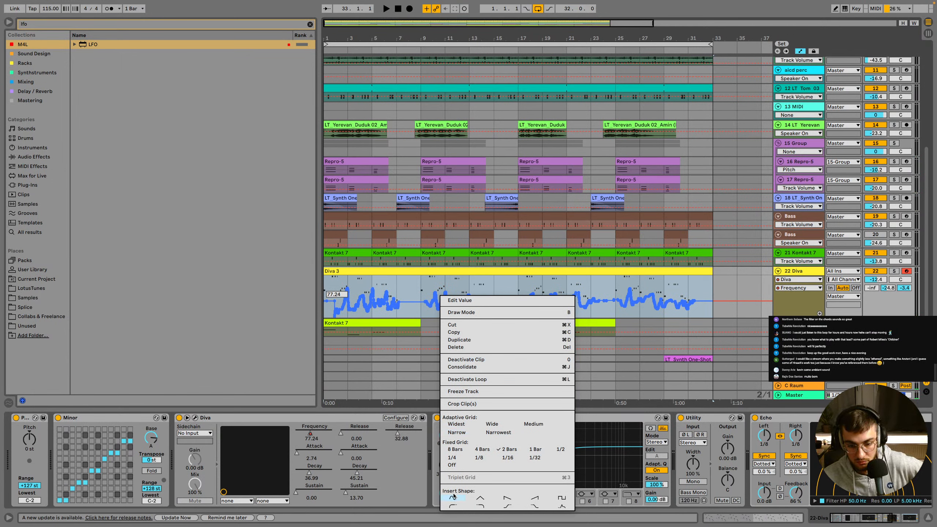
pyautogui.click(439, 278)
pyautogui.moveTo(422, 292); pyautogui.dragTo(327, 295)
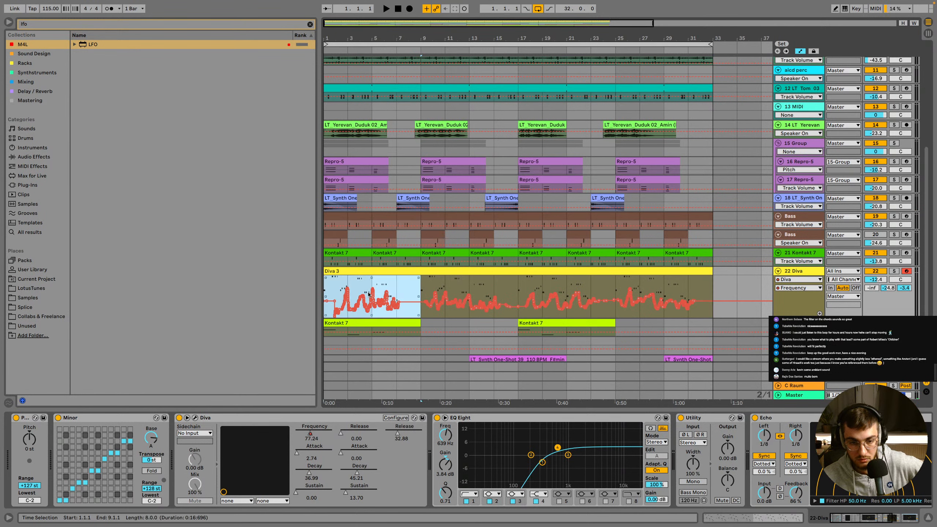
pyautogui.rightClick(353, 294)
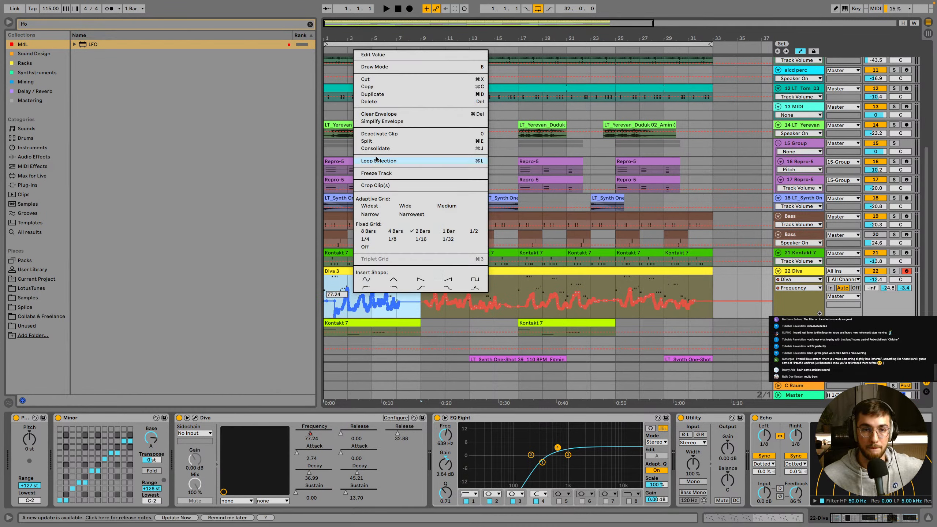
pyautogui.click(377, 121)
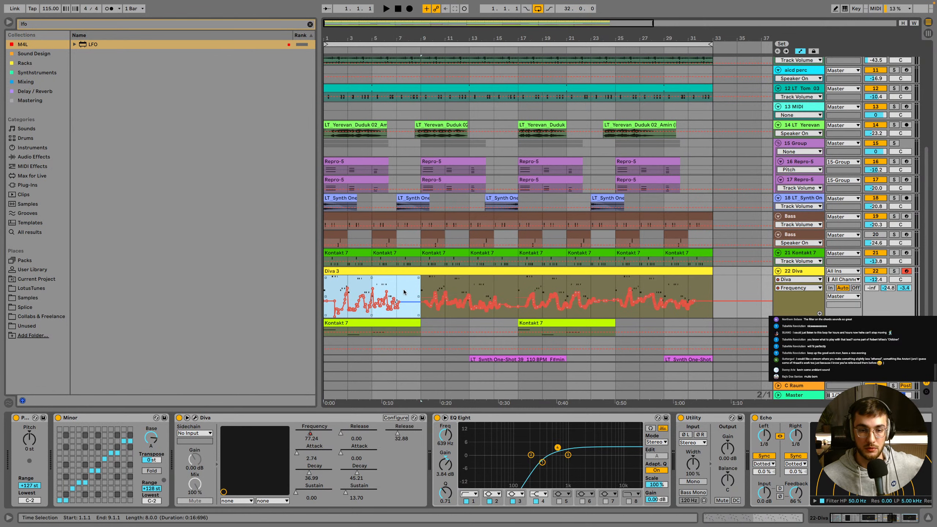
# Simplify the rest of Diva's Frequency envelope, from bar 9 to bar 33
pyautogui.moveTo(422, 289); pyautogui.dragTo(704, 297)
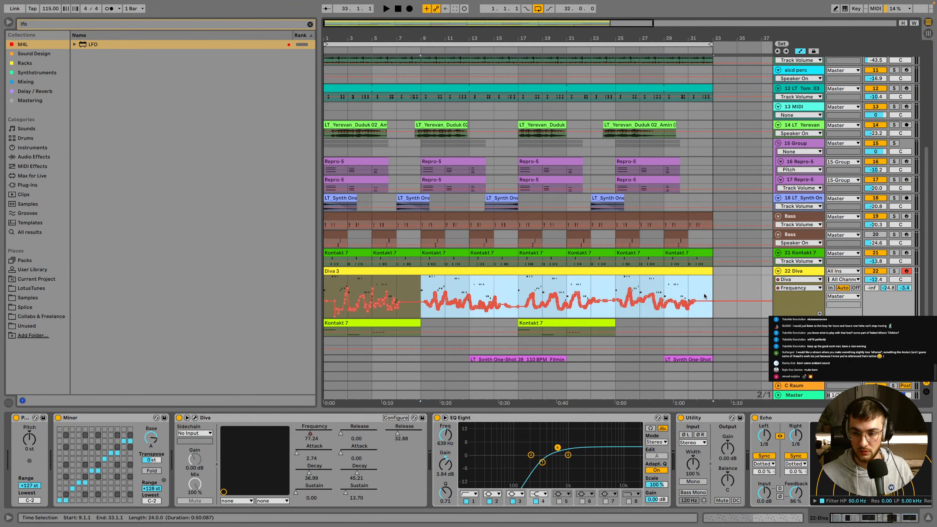
pyautogui.rightClick(682, 303)
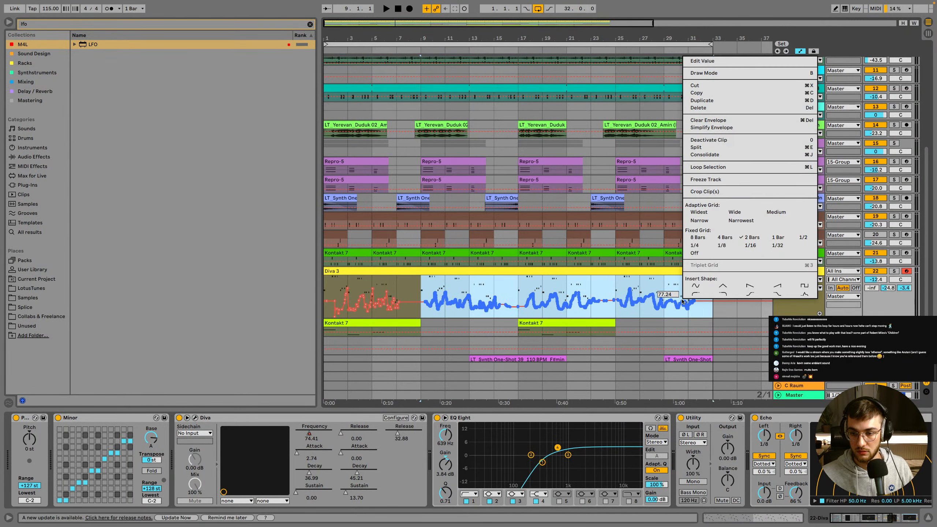
pyautogui.click(704, 127)
# Play the automated Diva part from bar 1 and open its clip in the note editor
pyautogui.click(331, 282)
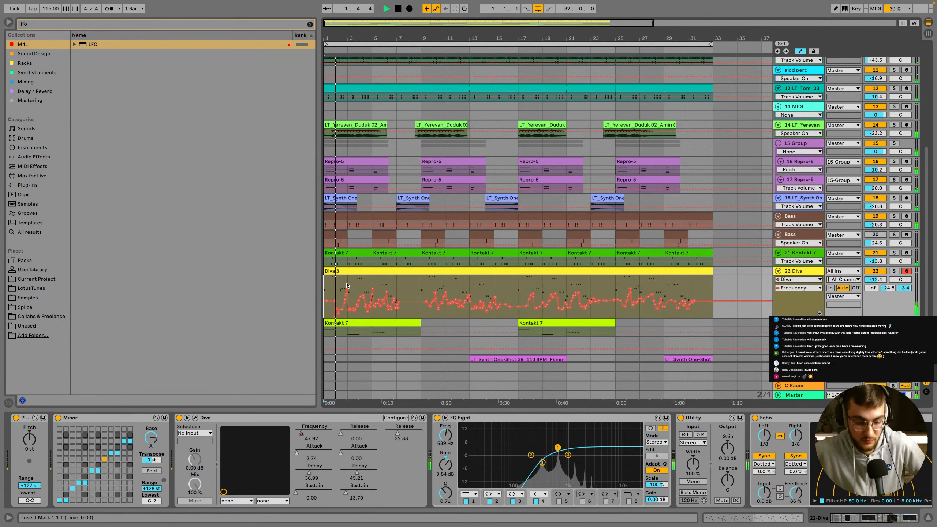
pyautogui.click(347, 285)
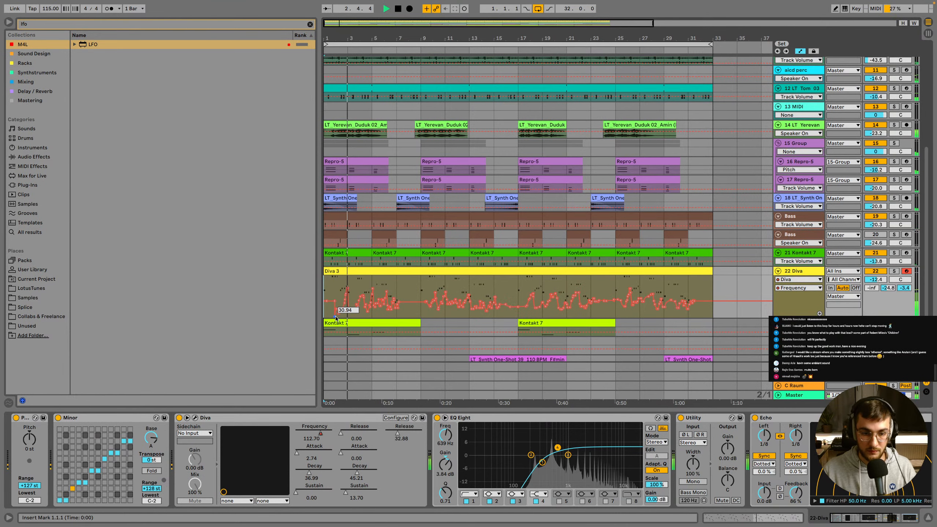
pyautogui.doubleClick(341, 272)
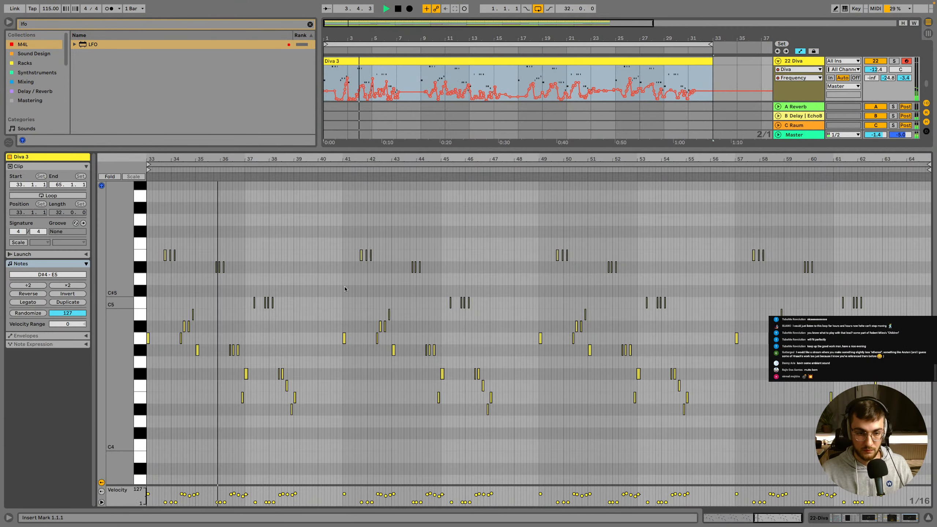
# Switch from the clip's notes to Diva's devices, inspect the synth's filter emphasis and modulation depth during playback, and close its window
pyautogui.click(343, 288)
pyautogui.moveTo(254, 157); pyautogui.dragTo(421, 246)
pyautogui.hotkey('shift', 'Tab')
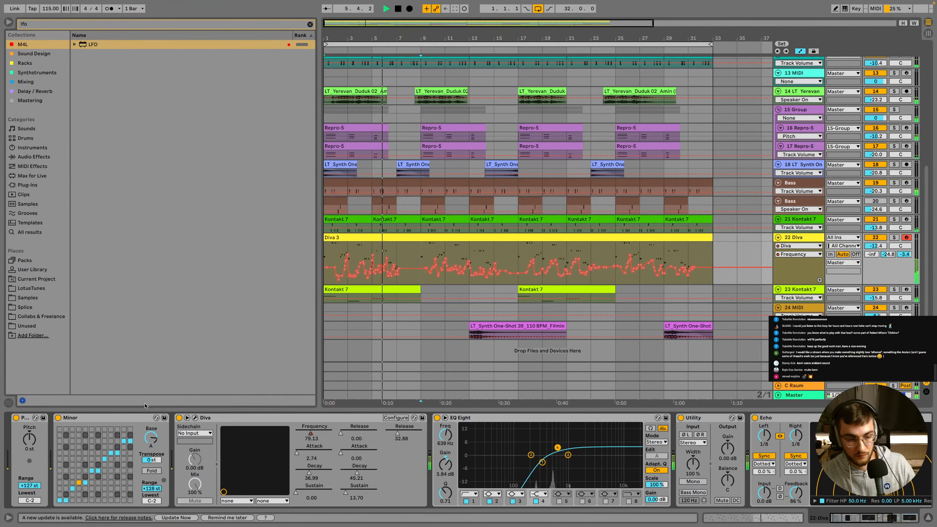
pyautogui.click(195, 418)
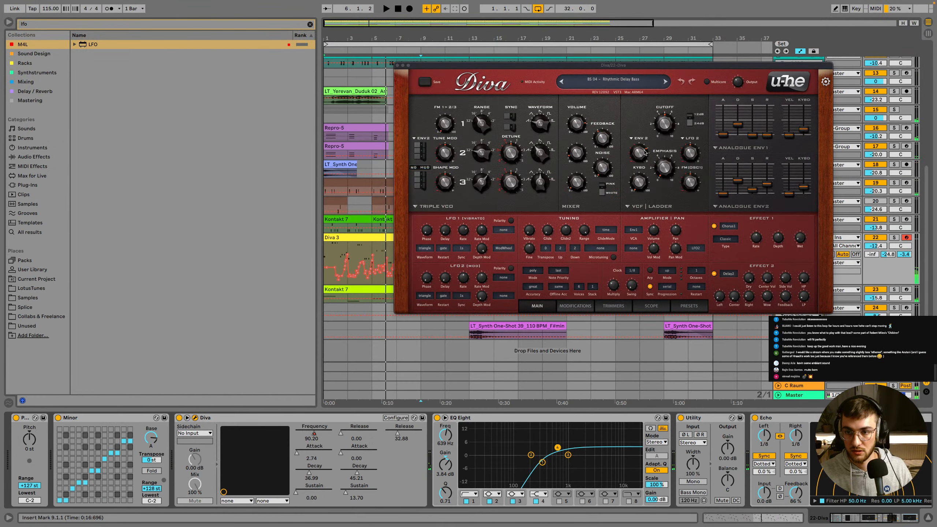
pyautogui.click(665, 168)
pyautogui.click(644, 155)
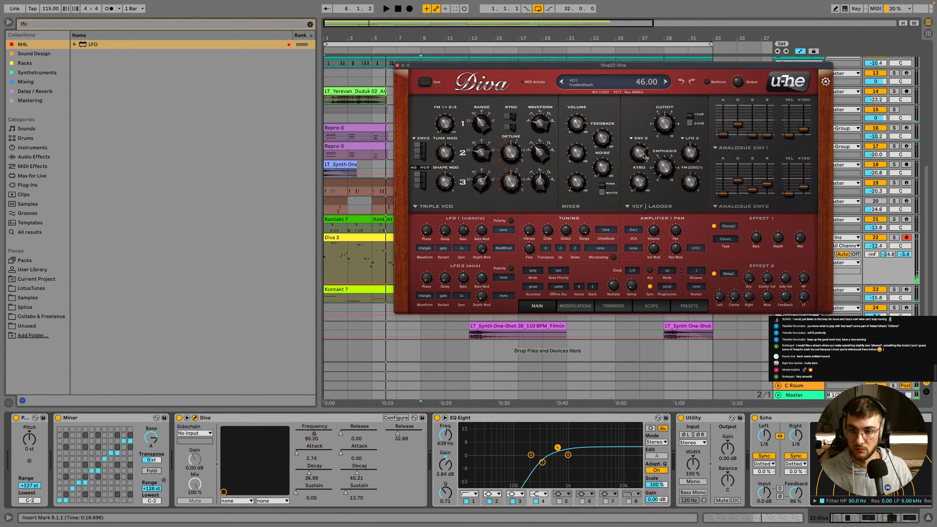
pyautogui.press('space')
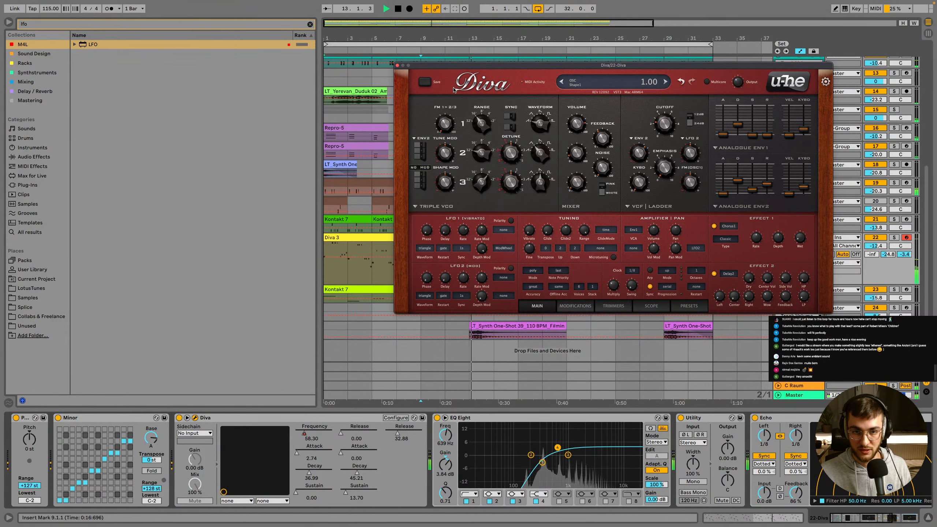
pyautogui.click(397, 66)
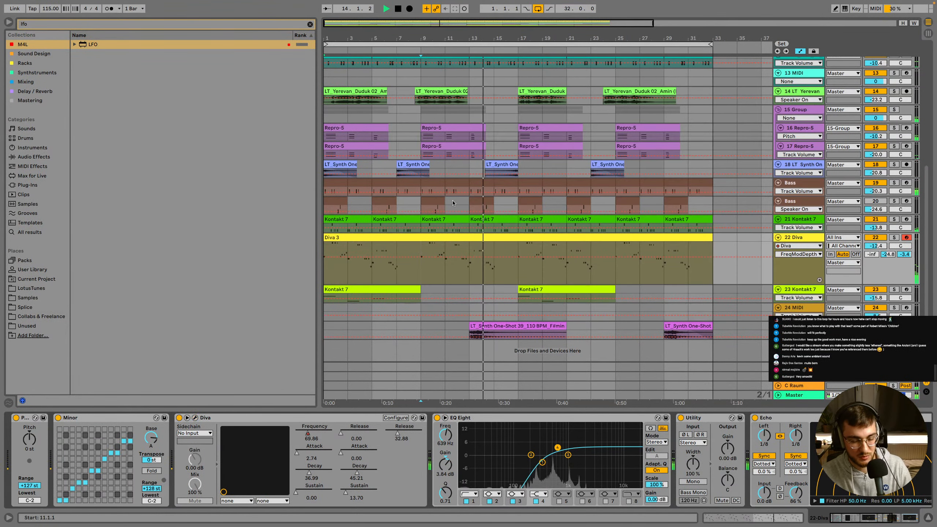
# Mute the Diva and LT_Yerevan Duduk tracks for comparison, and reactivate both
pyautogui.click(483, 238)
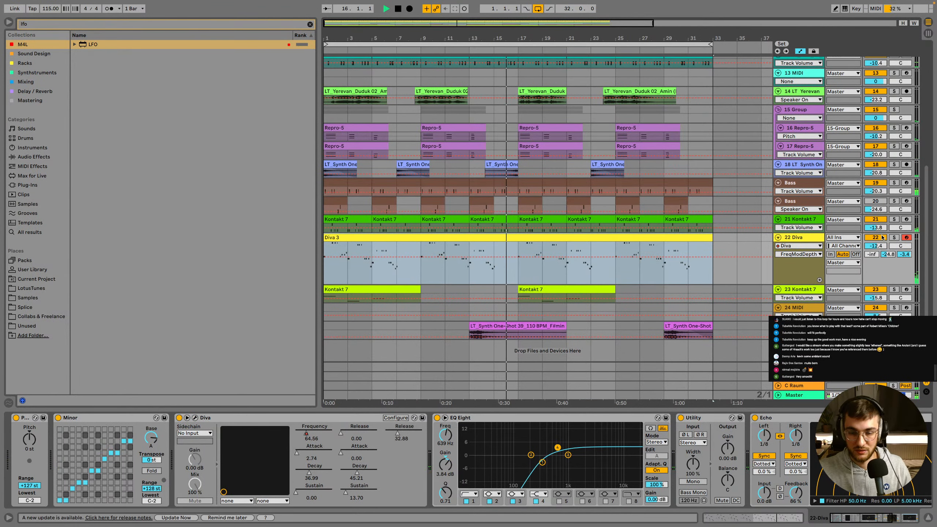
pyautogui.scroll(2, 824, 259)
pyautogui.click(875, 276)
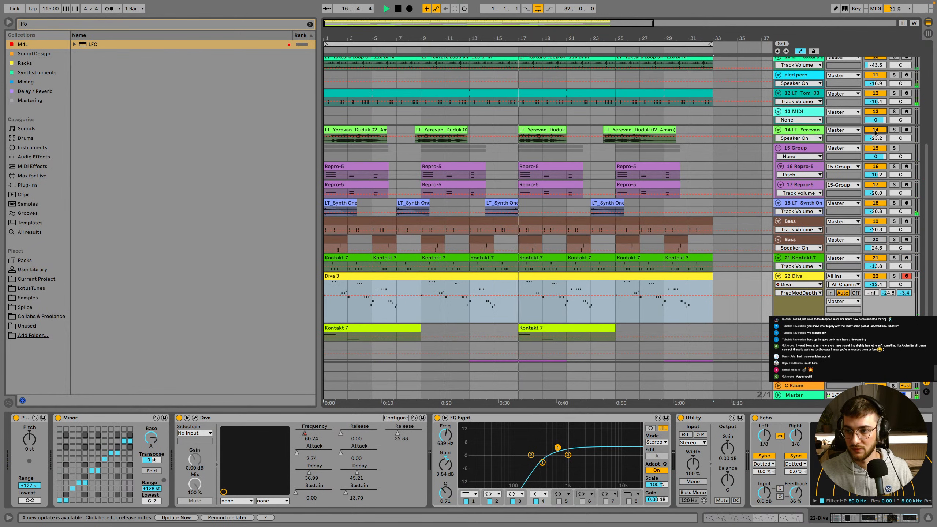
pyautogui.click(876, 130)
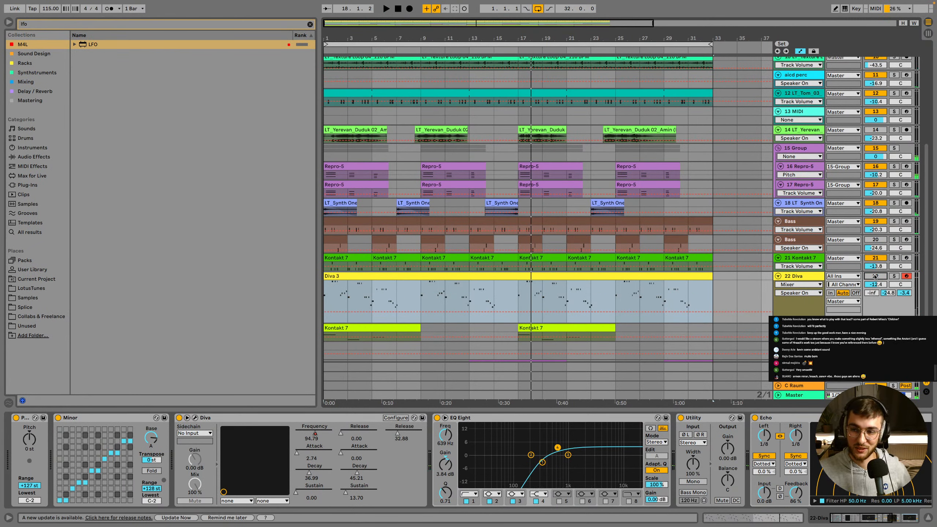
pyautogui.click(875, 276)
pyautogui.click(876, 130)
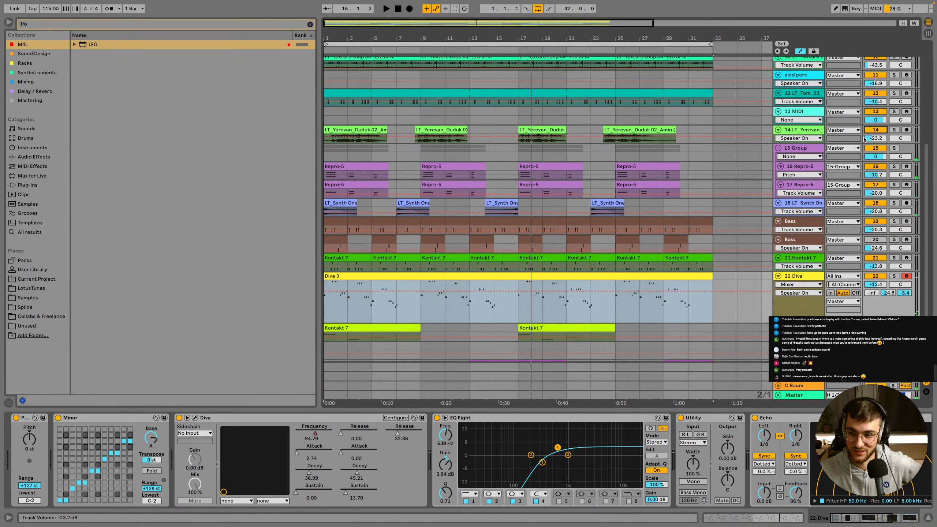
# Play the arrangement from bar 1 and fit the track heights to the view
pyautogui.click(340, 149)
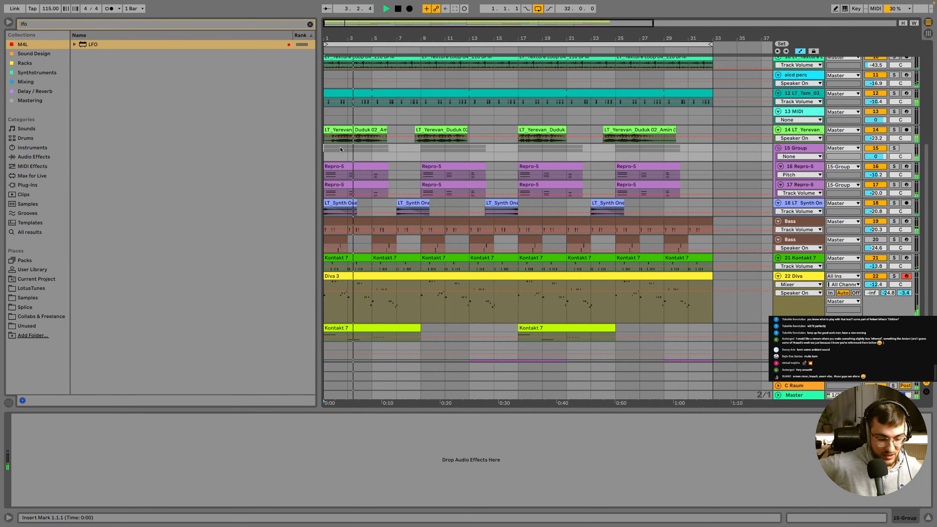
pyautogui.click(396, 279)
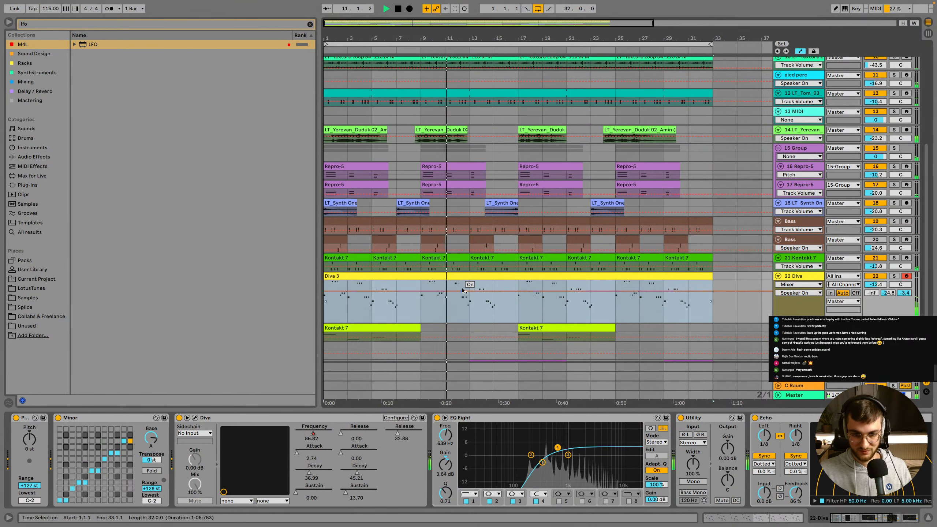
pyautogui.click(494, 287)
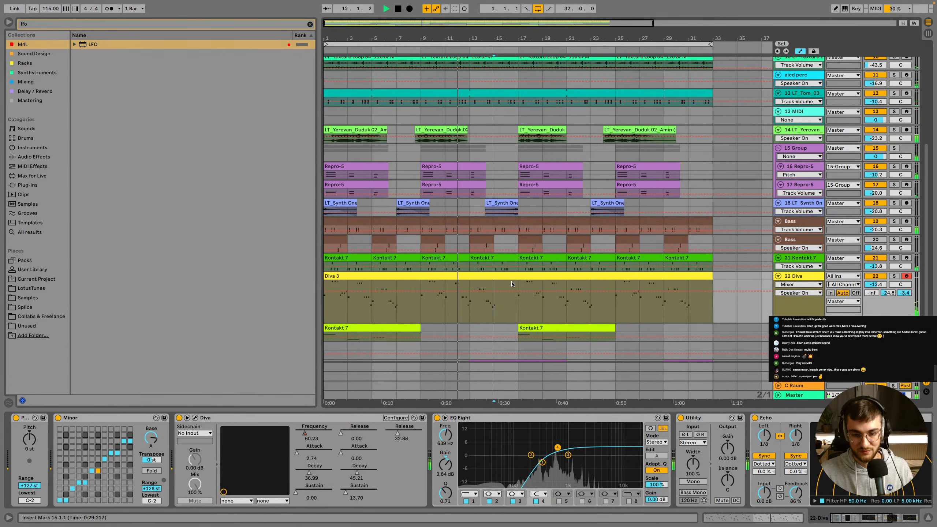
pyautogui.scroll(-1, 511, 284)
pyautogui.press('h')
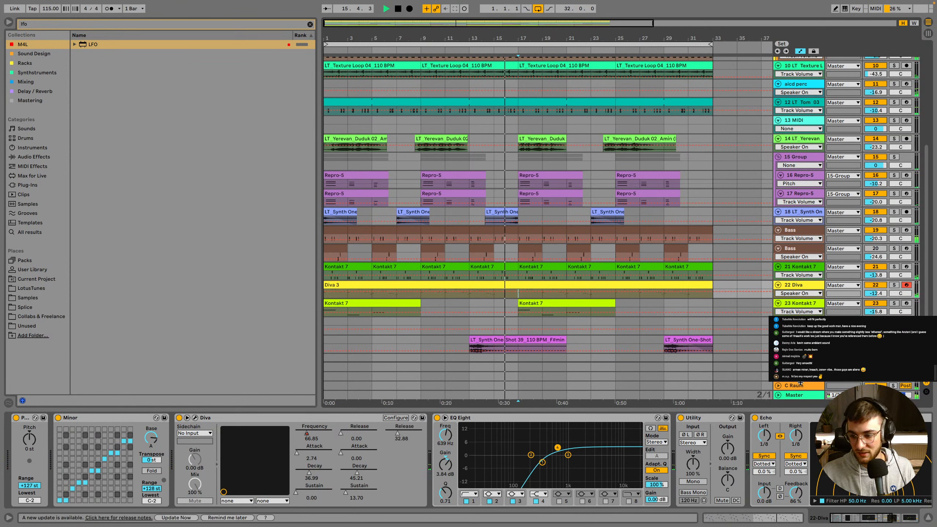
# Add an EQ Eight from the Mixing collection to the Master track
pyautogui.click(801, 395)
pyautogui.click(38, 25)
pyautogui.write('eq')
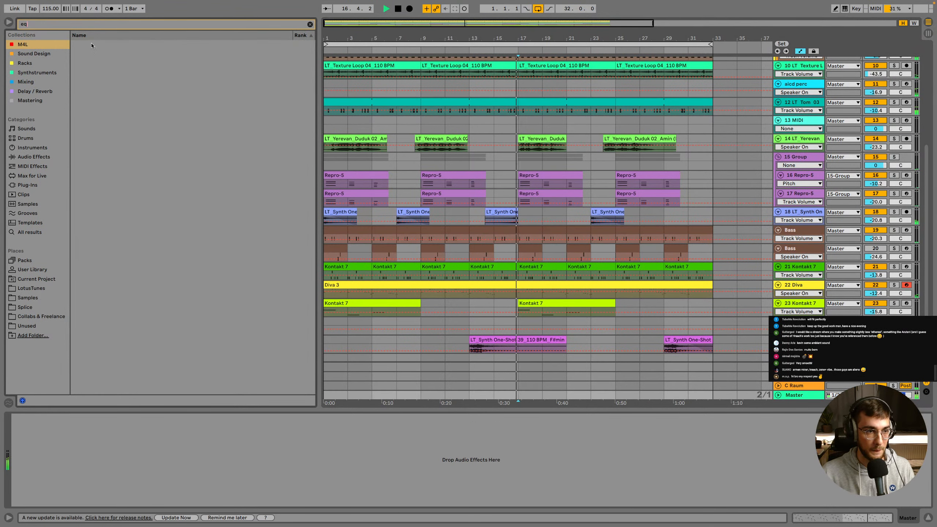
pyautogui.click(33, 81)
pyautogui.doubleClick(98, 53)
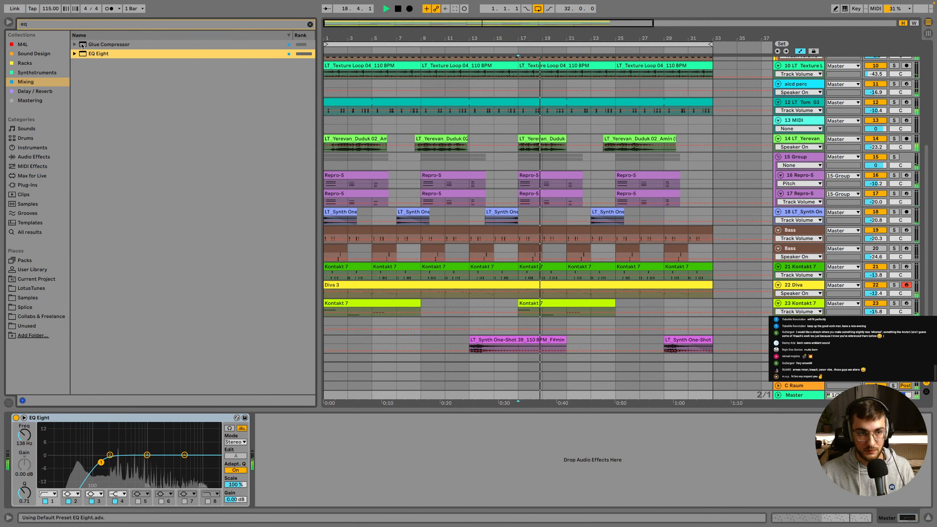
# Find Reverb in the Delay / Reverb collection and add it after the EQ Eight on the Master track
pyautogui.click(37, 25)
pyautogui.write('transit')
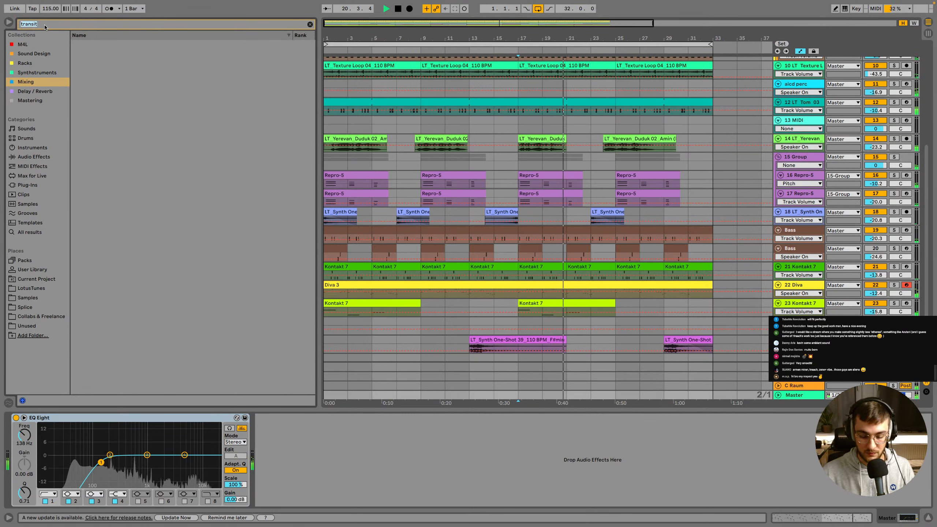
pyautogui.press('BackSpace')
pyautogui.write('reverb')
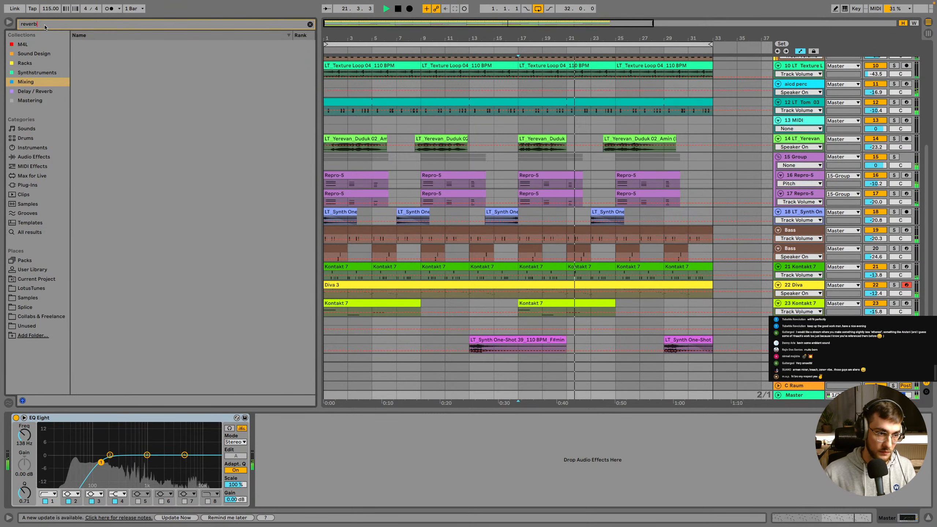
pyautogui.click(29, 94)
pyautogui.click(97, 55)
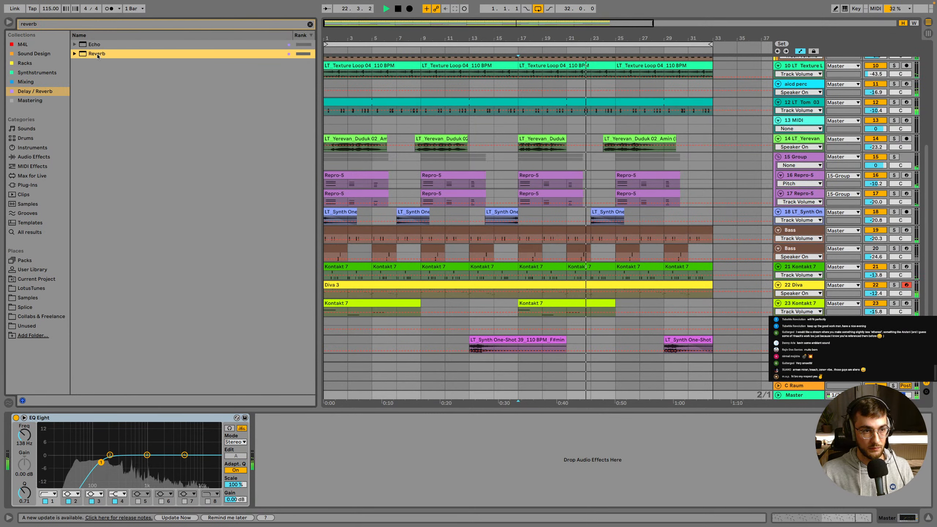
pyautogui.doubleClick(100, 55)
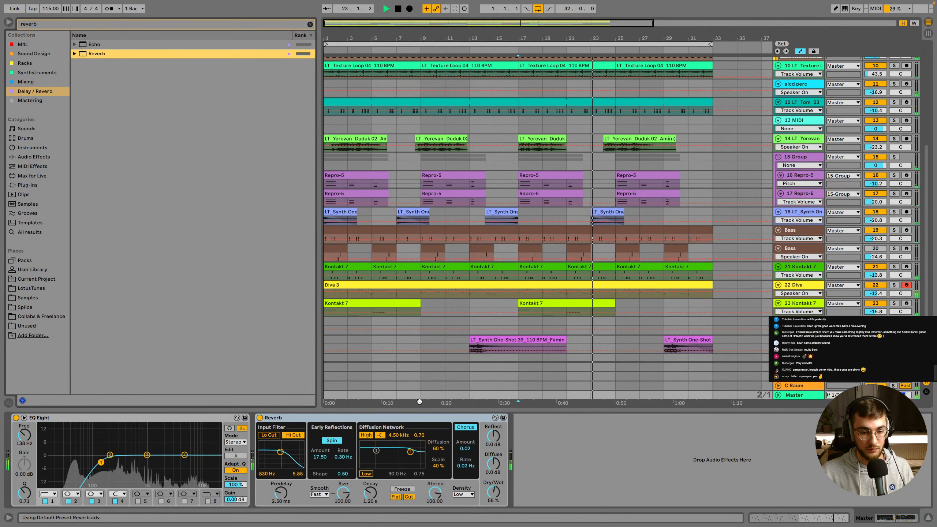
# Enable the Reverb's Lo Cut and set Dry/Wet to 23%, Reflect to 1.8 dB, Diffuse to 1.5 dB and Decay to 3.02 s
pyautogui.click(272, 436)
pyautogui.moveTo(497, 494); pyautogui.dragTo(497, 506)
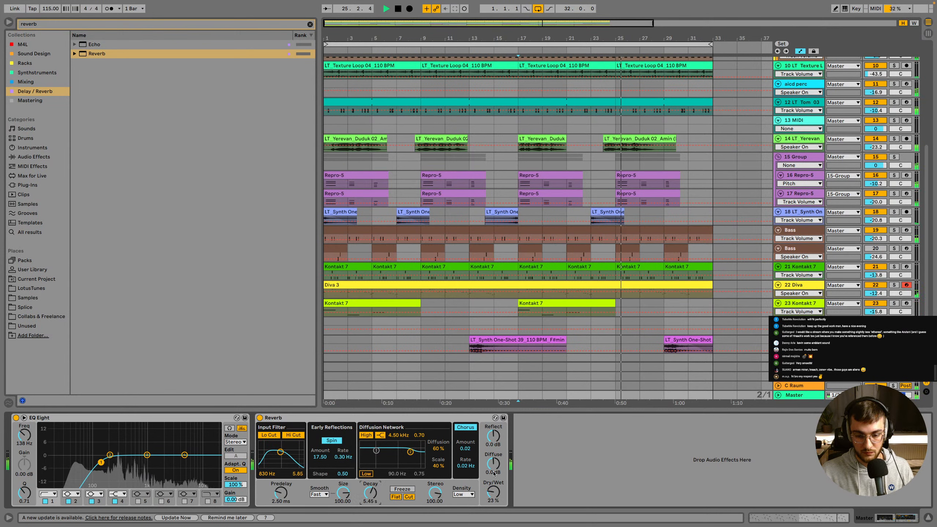
pyautogui.moveTo(493, 464); pyautogui.dragTo(494, 447)
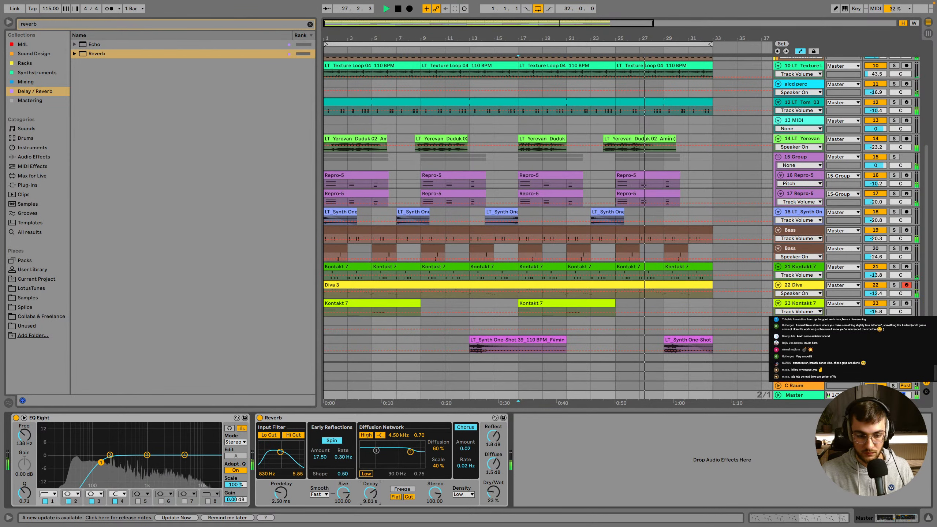
pyautogui.moveTo(370, 493); pyautogui.dragTo(370, 489)
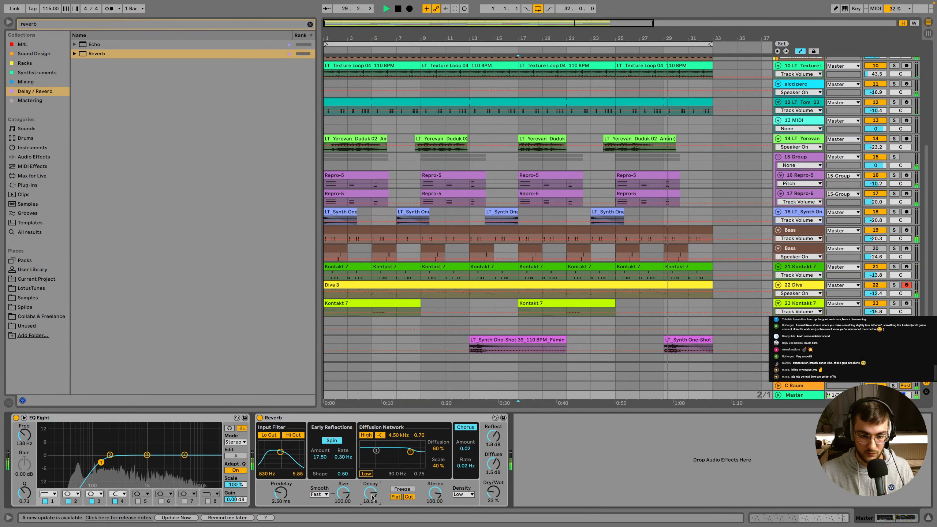
pyautogui.moveTo(372, 496); pyautogui.dragTo(370, 500)
# Bypass the Master track's EQ Eight and Reverb to compare the sound, and delete both devices
pyautogui.click(222, 417)
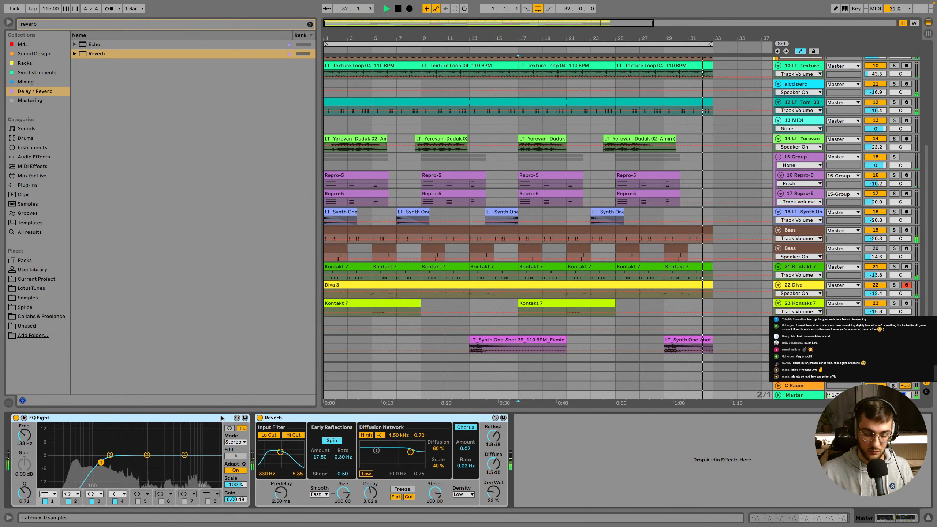
pyautogui.hotkey('ctrl', '0')
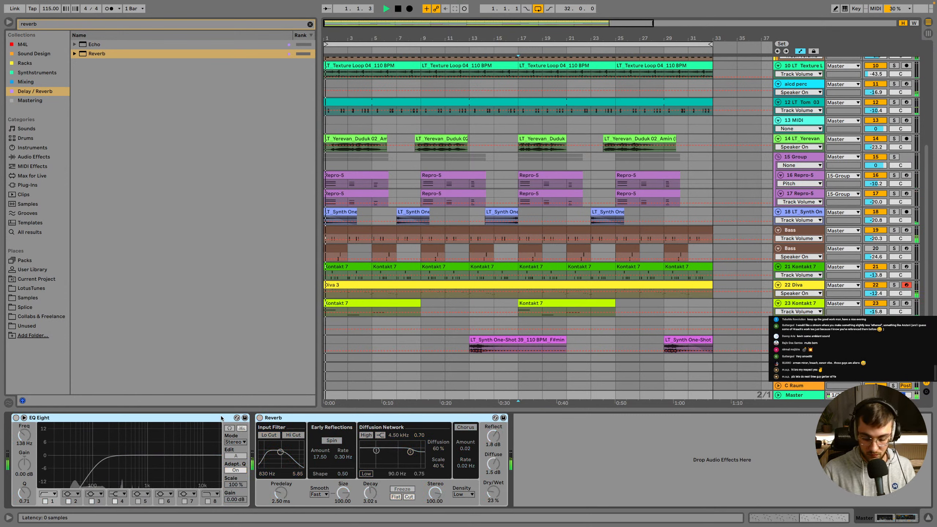
pyautogui.press('q')
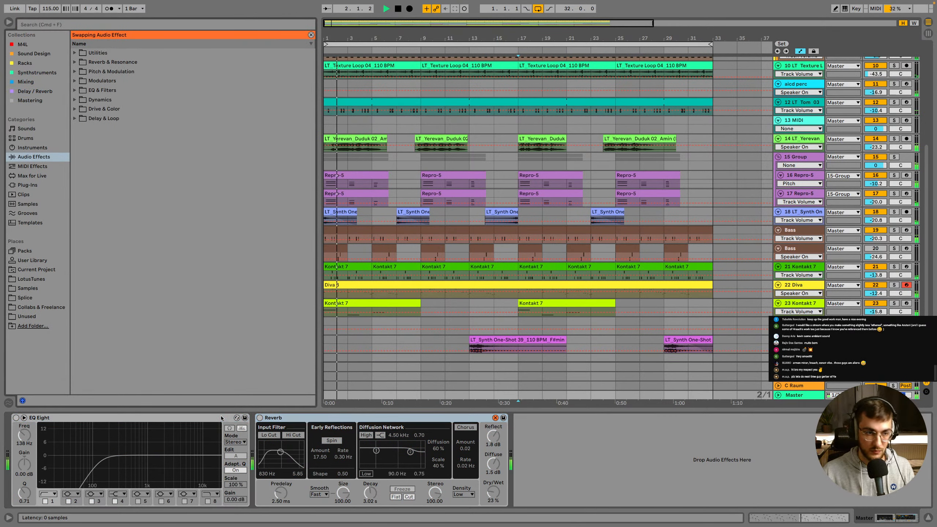
pyautogui.click(300, 421)
pyautogui.press('Delete')
pyautogui.press('Delete')
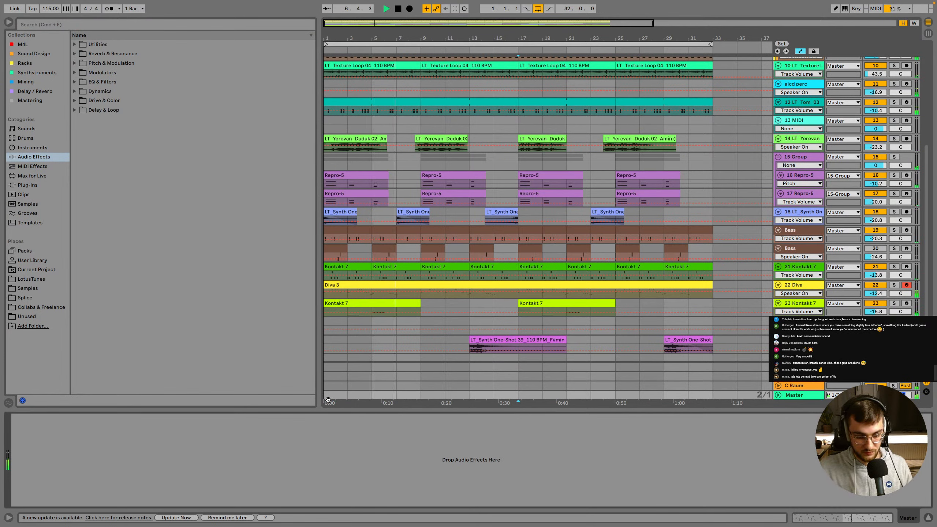
# Hide the automation lanes and set the arrangement's fixed grid to 8 Bars
pyautogui.click(327, 318)
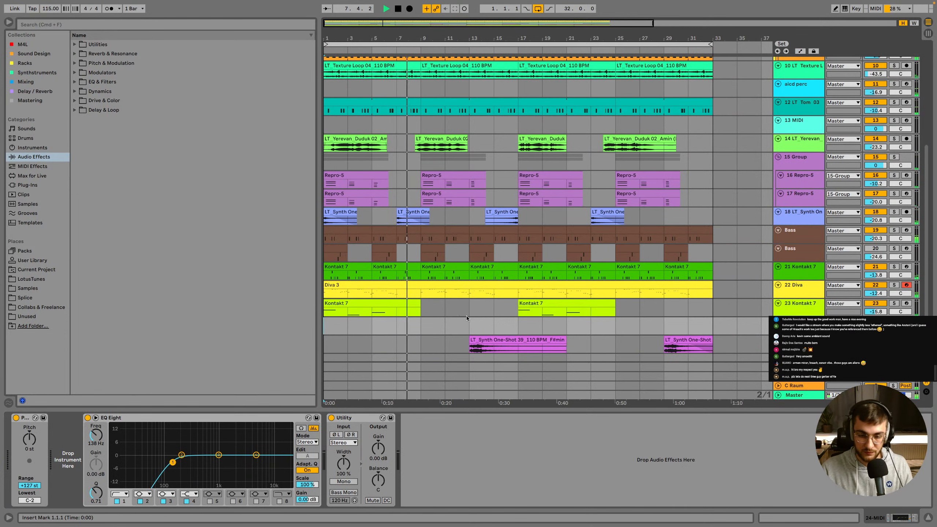
pyautogui.rightClick(428, 318)
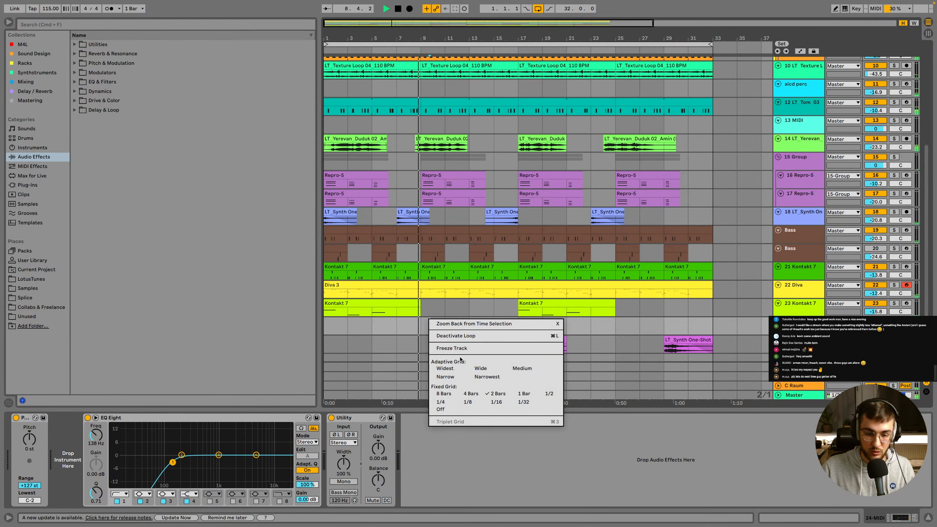
pyautogui.click(443, 393)
# Solo the kick track, the Hats group and the Claps group within Drum GRP
pyautogui.scroll(5, 546, 297)
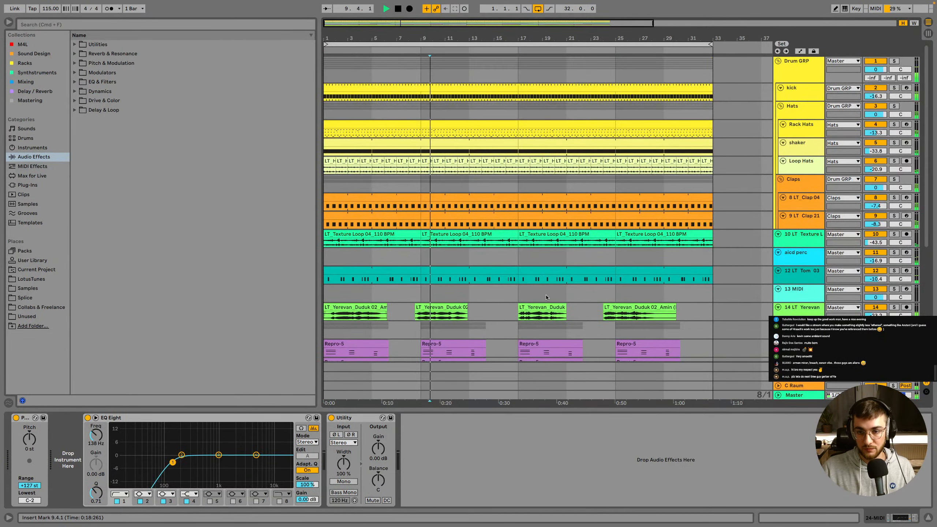
pyautogui.click(805, 111)
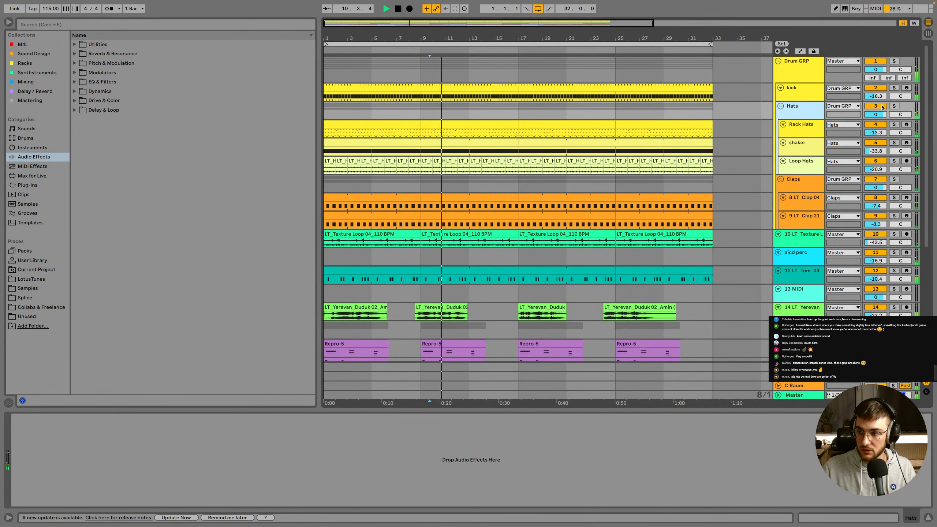
pyautogui.click(893, 106)
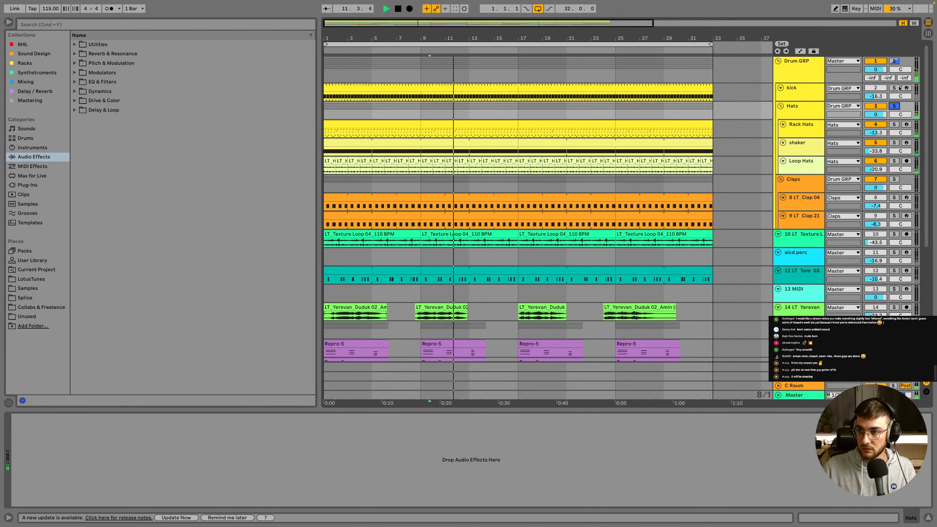
pyautogui.click(894, 179)
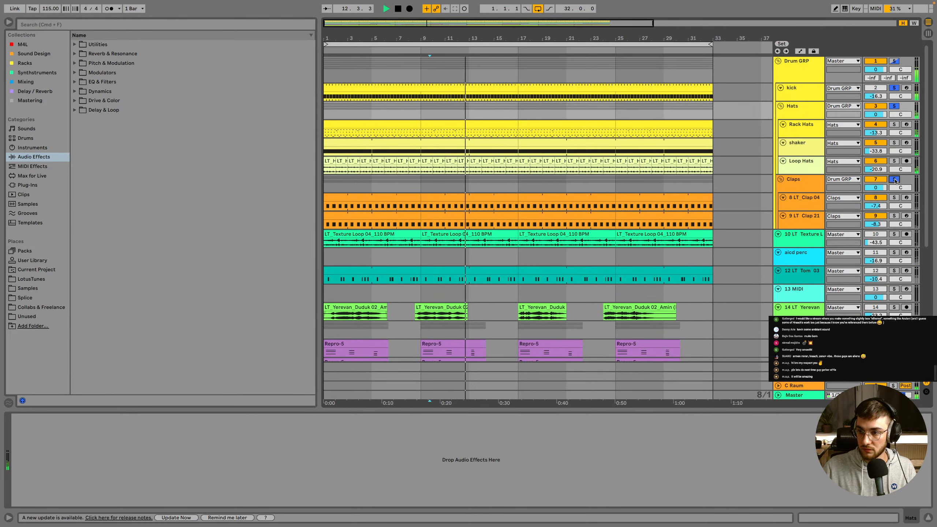
# Solo the LT_Texture Loop, aicd perc and LT_Tom_03 tracks, and set the LT_Tom_03 track's volume to -8.5 dB
pyautogui.scroll(-2, 833, 202)
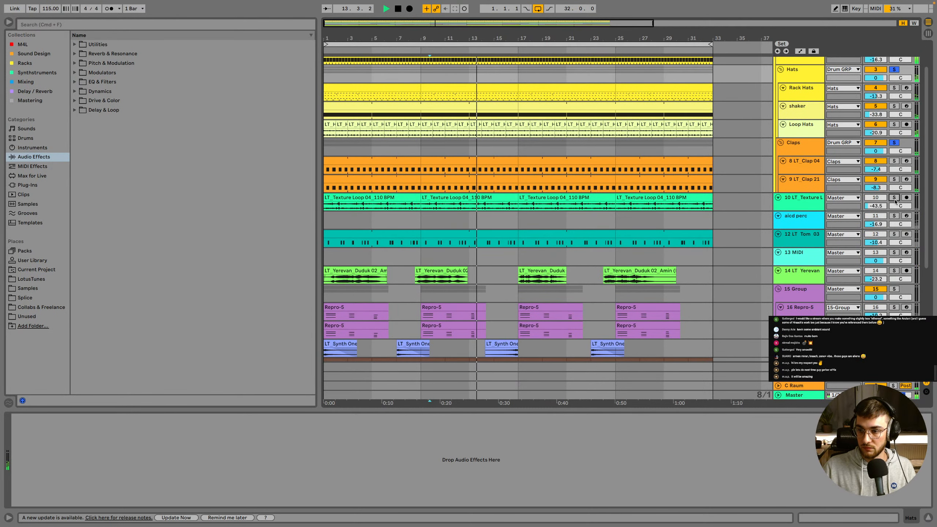
pyautogui.click(894, 199)
pyautogui.scroll(-1, 895, 201)
pyautogui.click(788, 213)
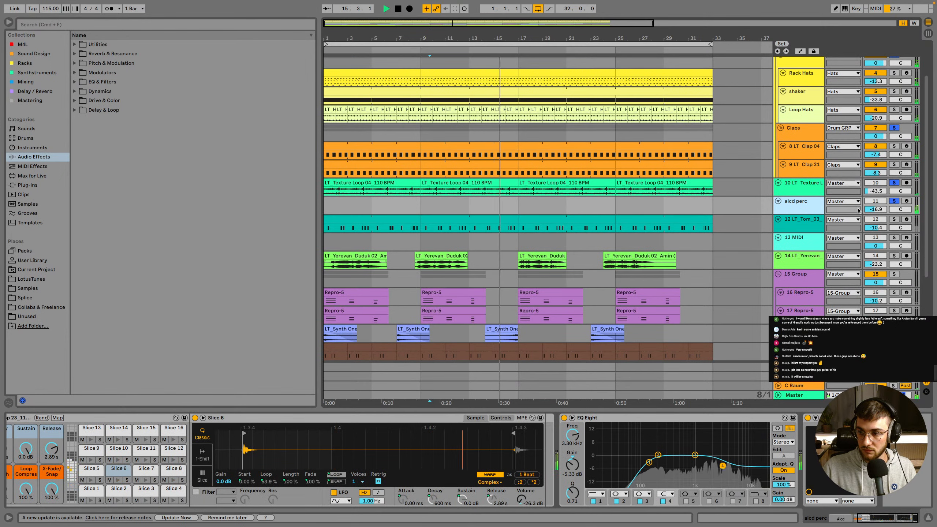
pyautogui.click(805, 222)
pyautogui.scroll(2, 806, 223)
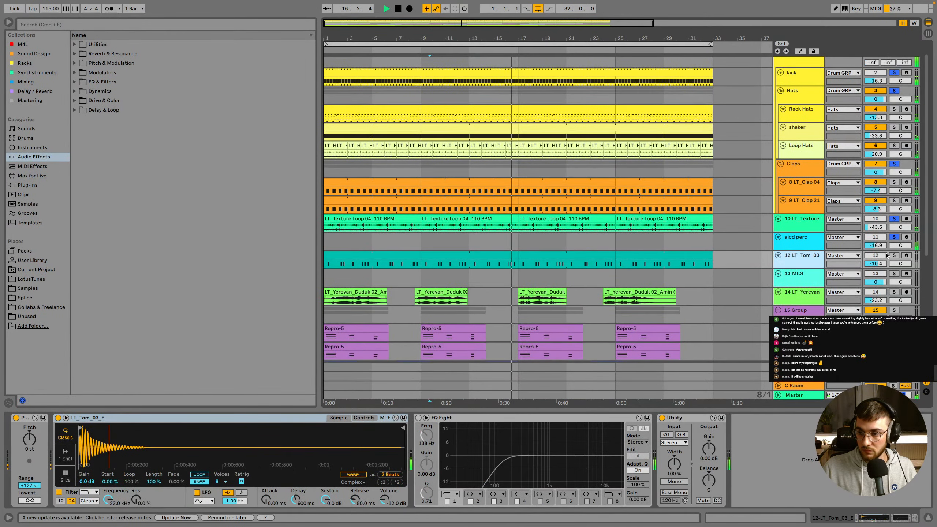
pyautogui.moveTo(880, 268); pyautogui.dragTo(881, 265)
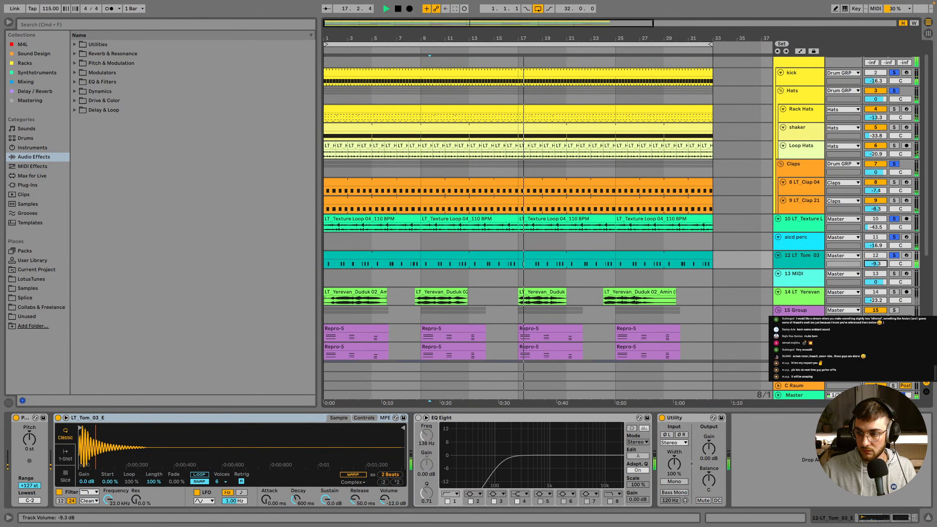
# Solo the upper Bass track and the LT_Yerevan Duduk track, and select the last Duduk clip
pyautogui.scroll(-5, 881, 265)
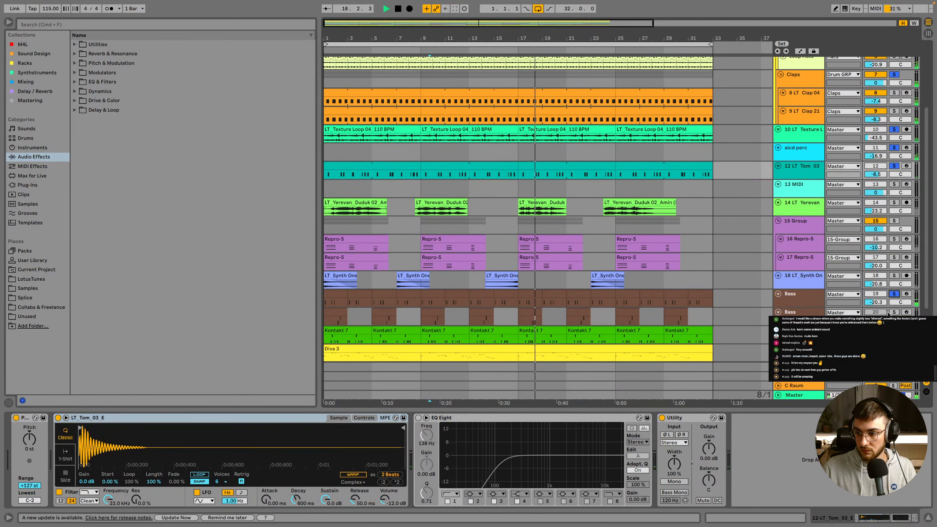
pyautogui.click(811, 300)
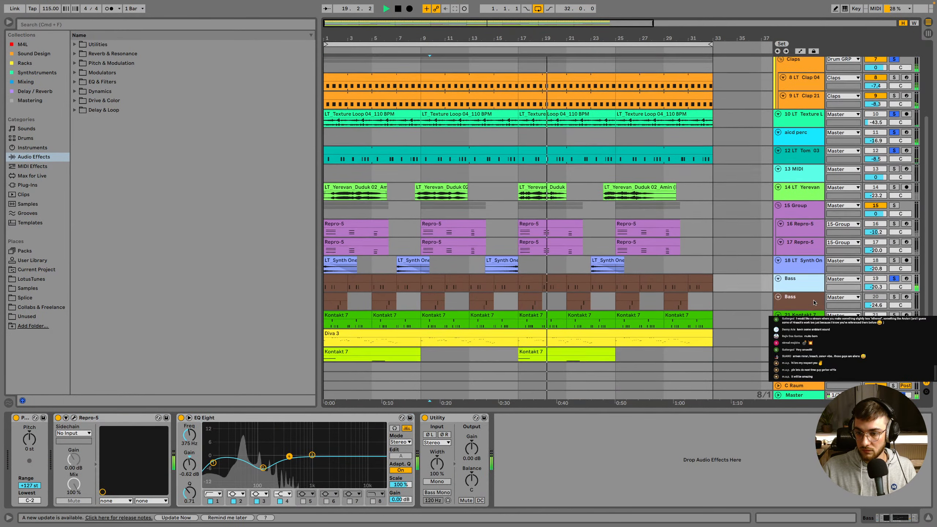
pyautogui.scroll(-2, 611, 234)
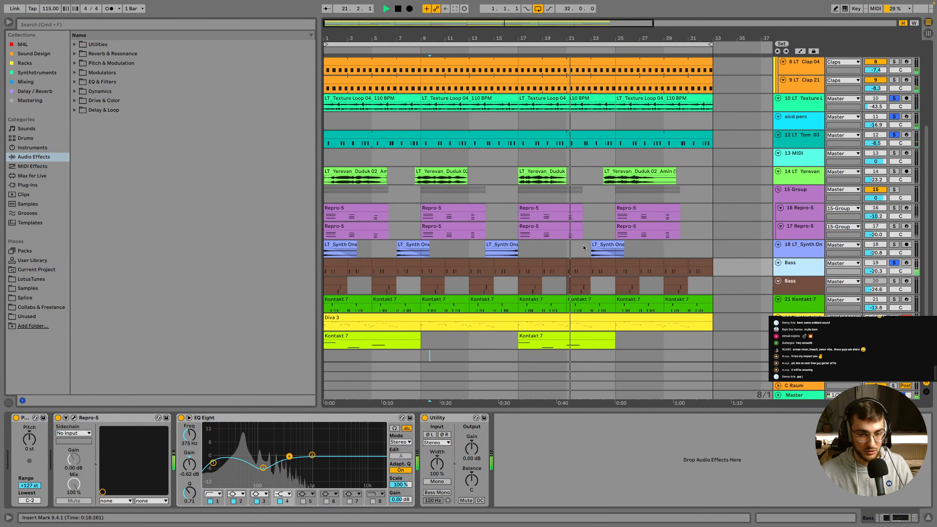
pyautogui.scroll(3, 587, 236)
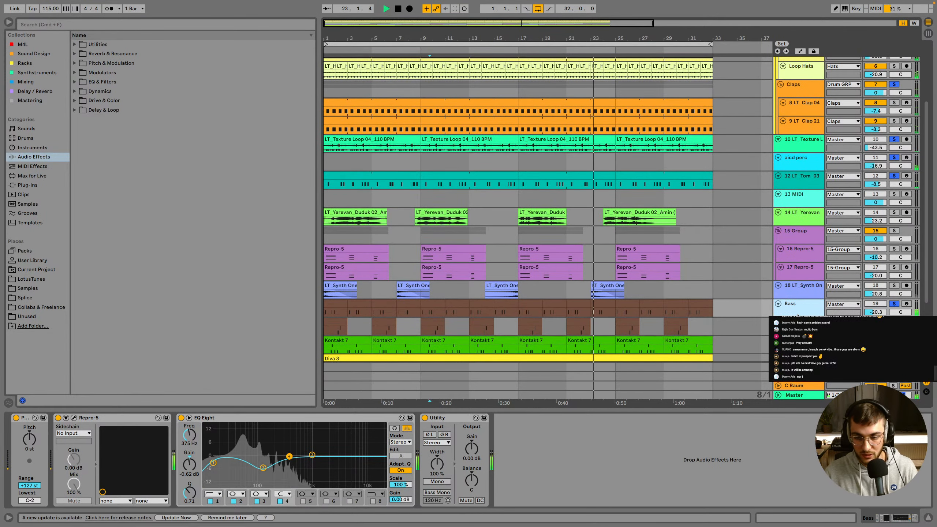
pyautogui.click(807, 286)
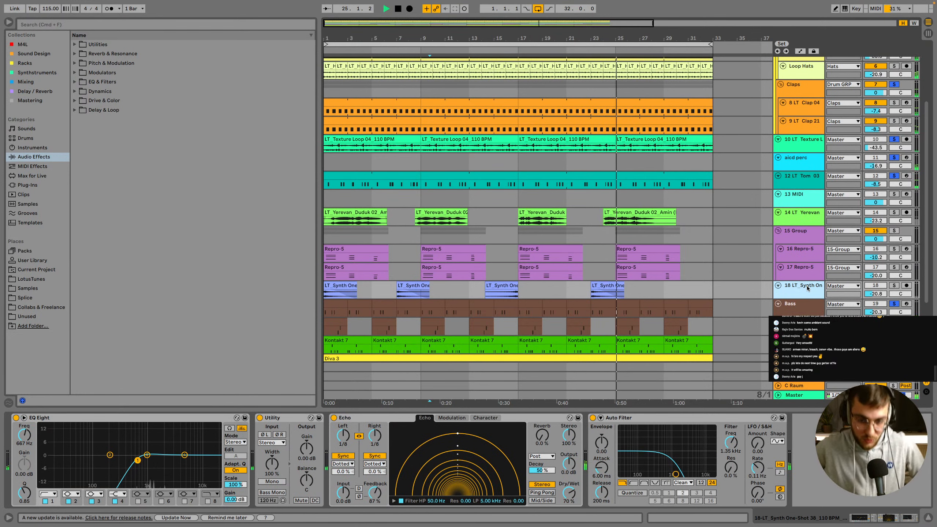
pyautogui.click(891, 213)
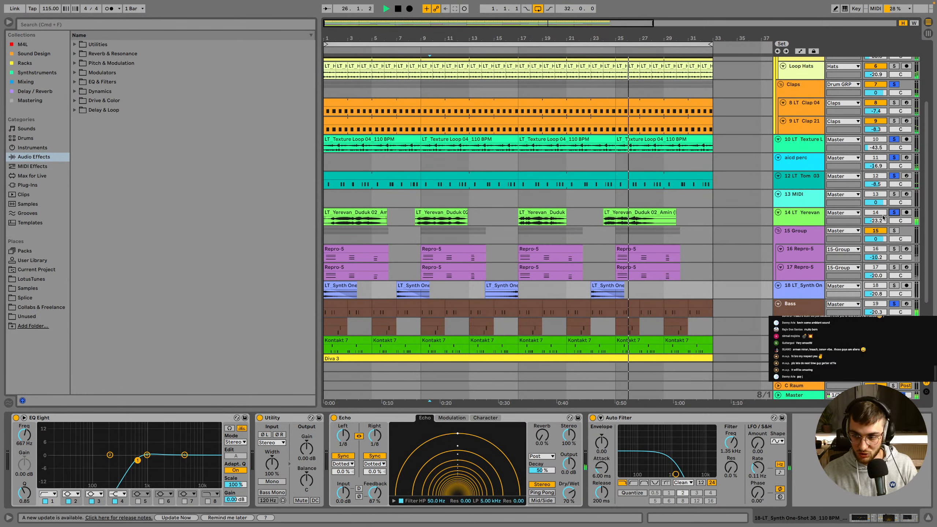
pyautogui.click(620, 218)
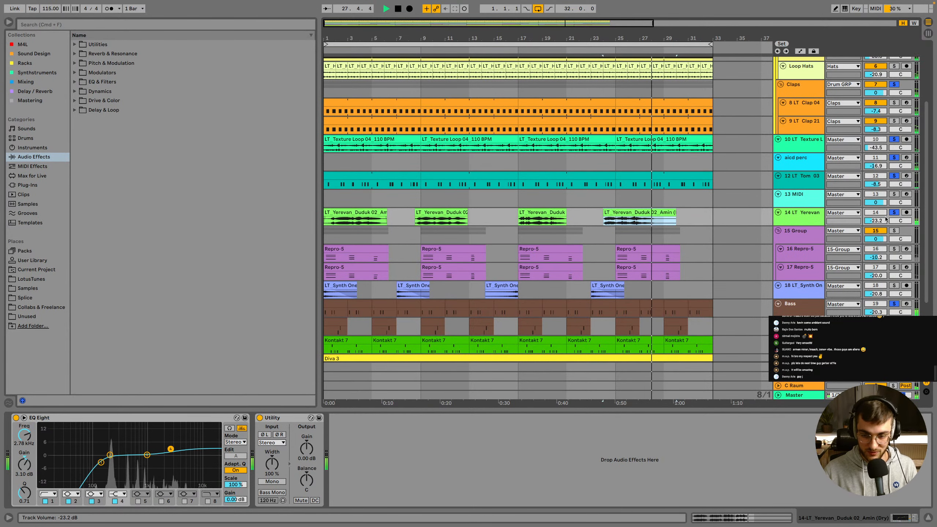
# Audition the 15 Group by soloing and unsoloing it, and lower its volume to -6.4 dB
pyautogui.scroll(-1, 886, 211)
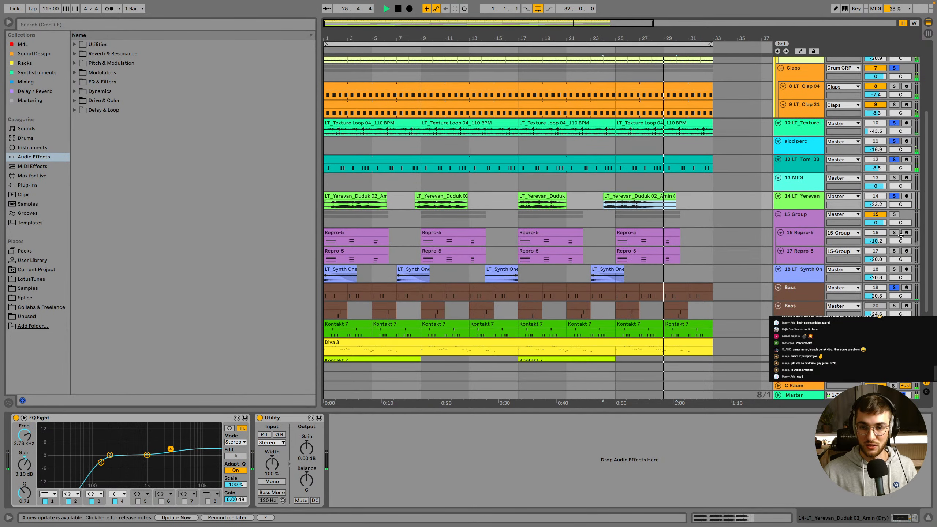
pyautogui.scroll(-1, 889, 191)
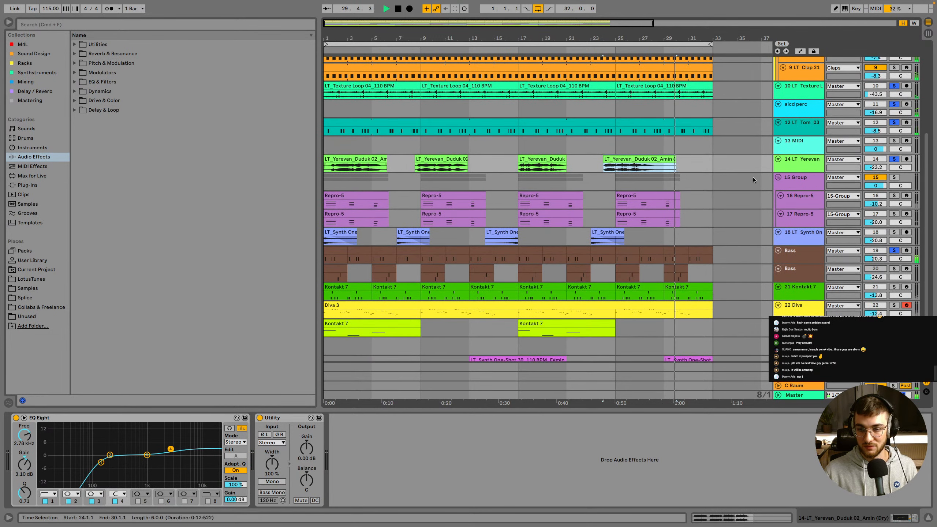
pyautogui.scroll(-1, 753, 180)
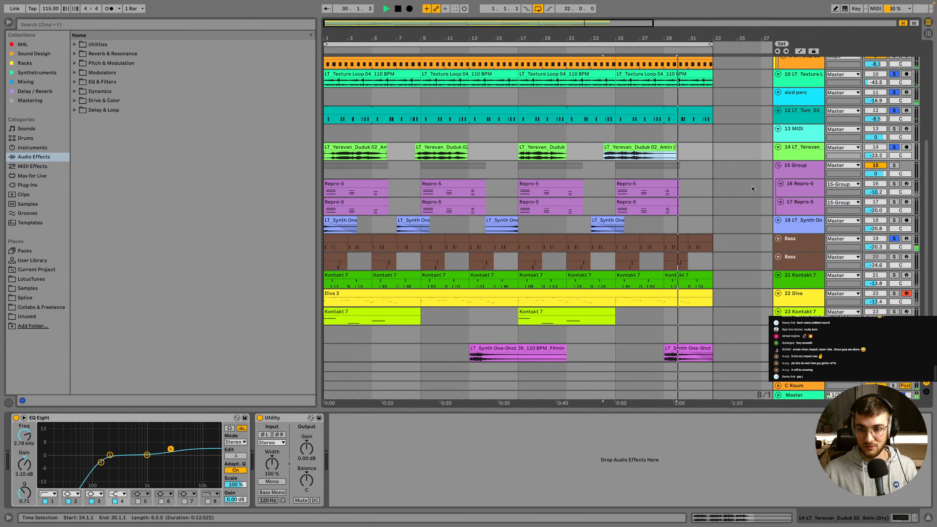
pyautogui.click(802, 170)
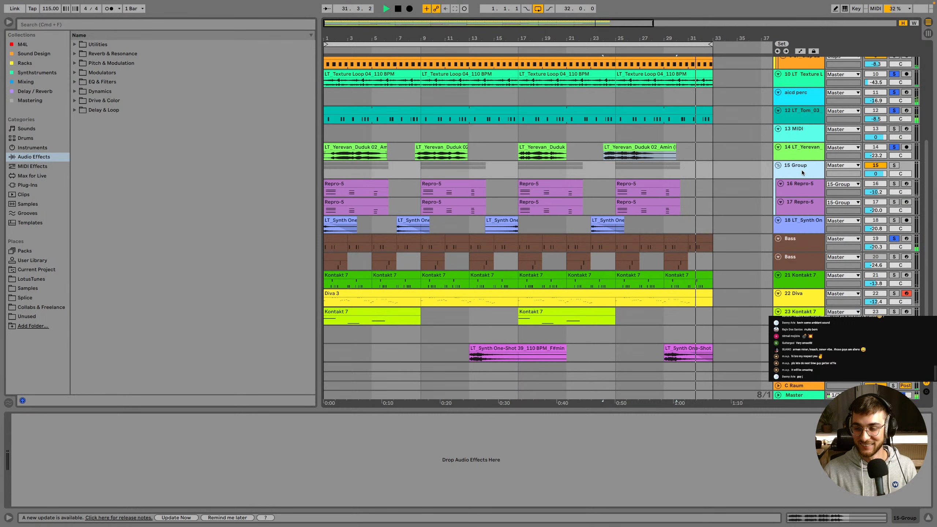
pyautogui.click(894, 166)
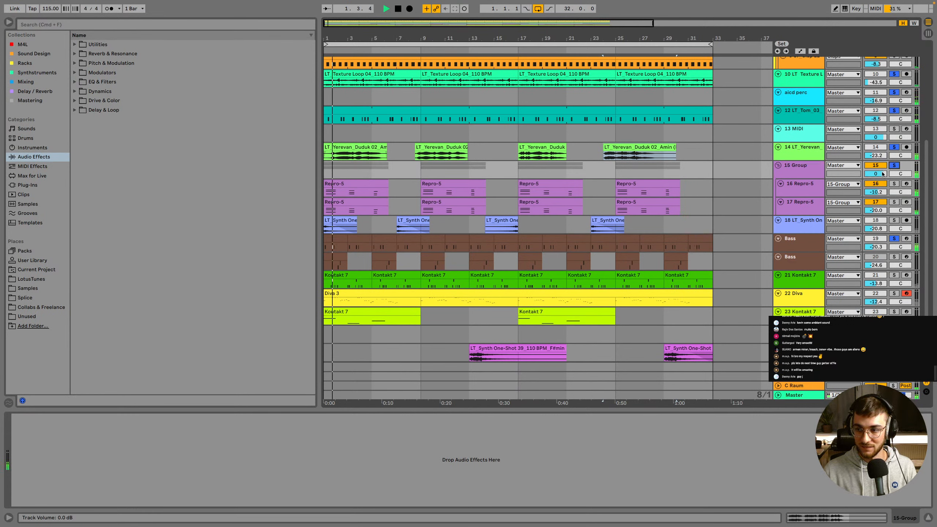
pyautogui.click(894, 166)
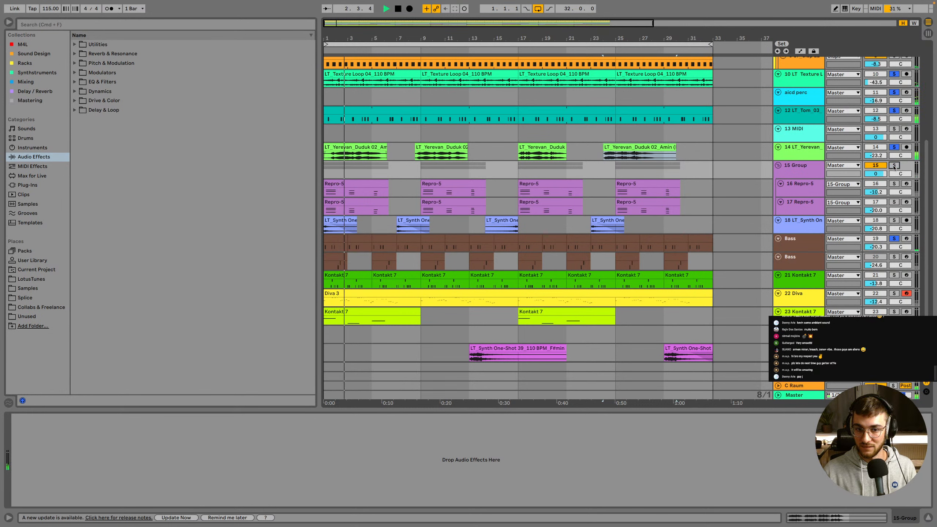
pyautogui.moveTo(876, 174); pyautogui.dragTo(876, 192)
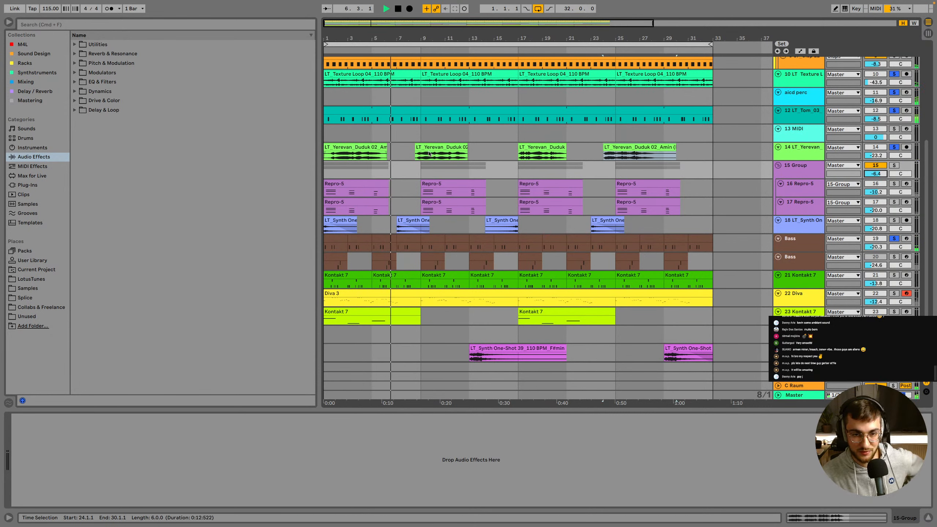
# Set the arrangement's fixed grid to 1 Bar
pyautogui.rightClick(406, 205)
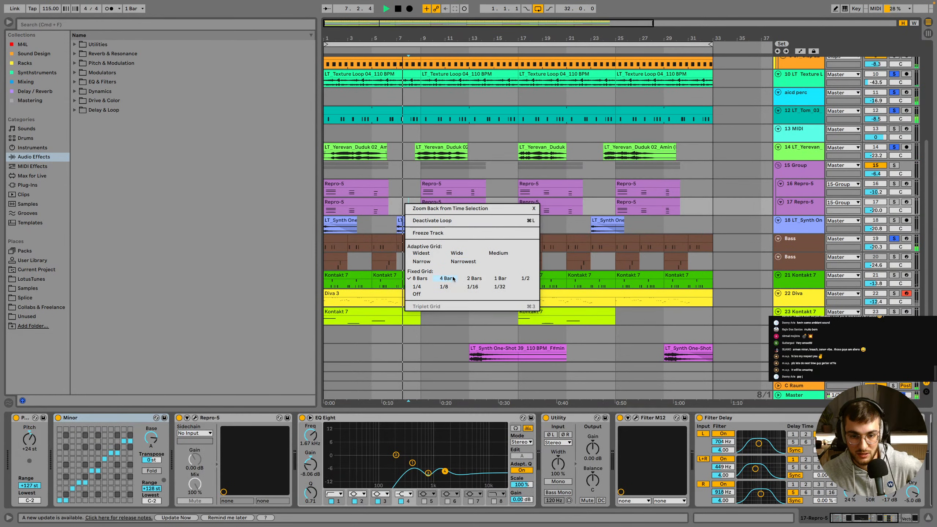
pyautogui.click(501, 279)
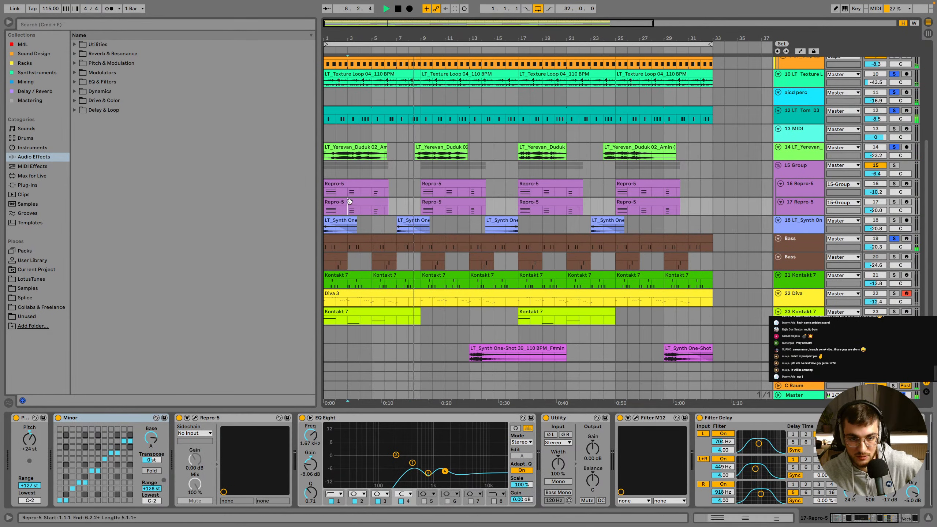
# Split the first clips on both Repro-5 tracks at bars 3 and 5, and move their last pieces to bar 7
pyautogui.click(347, 190)
pyautogui.press('super+e')
pyautogui.click(349, 210)
pyautogui.press('super+e')
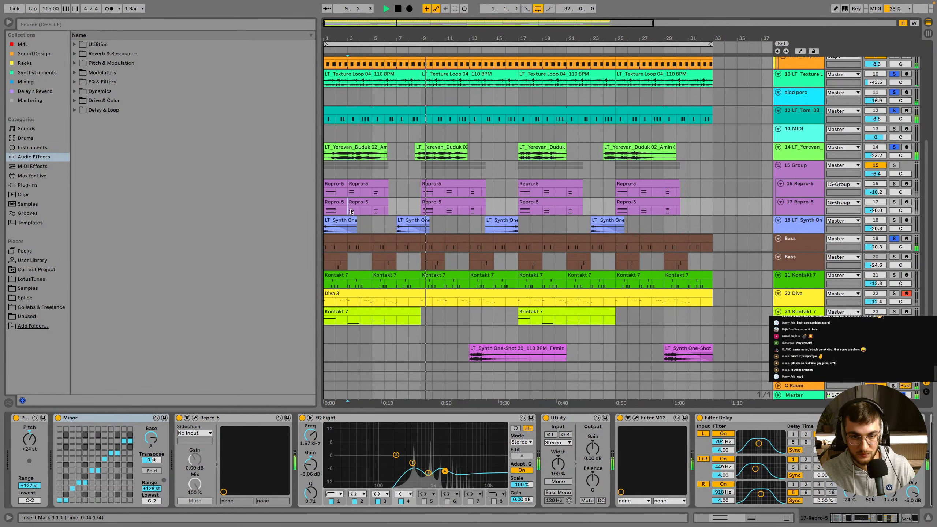
pyautogui.click(373, 210)
pyautogui.press('super+e')
pyautogui.click(373, 193)
pyautogui.press('super+e')
pyautogui.moveTo(380, 185); pyautogui.dragTo(405, 184)
pyautogui.moveTo(380, 203); pyautogui.dragTo(405, 204)
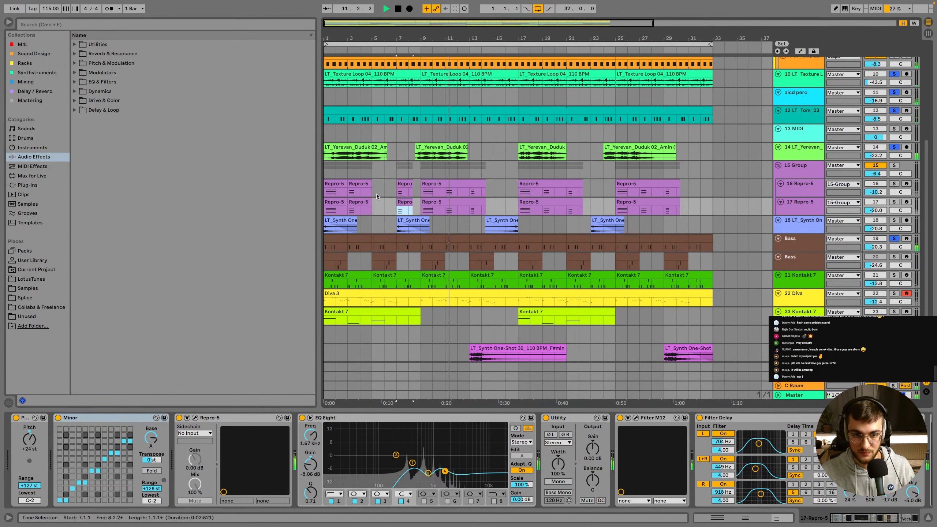
# Move the middle pieces of the first Repro-5 clips to bar 4 and try deleting the Repro-5 clips at bar 9
pyautogui.click(358, 203)
pyautogui.keyDown('shift'); pyautogui.click(358, 184); pyautogui.keyUp('shift')
pyautogui.moveTo(358, 185); pyautogui.dragTo(500, 202)
pyautogui.click(439, 185)
pyautogui.keyDown('shift'); pyautogui.click(444, 202); pyautogui.keyUp('shift')
pyautogui.press('Delete')
pyautogui.click(440, 176)
pyautogui.click(450, 184)
pyautogui.keyDown('shift'); pyautogui.click(451, 203); pyautogui.keyUp('shift')
# Undo the splits, moves and deletions of the Repro-5 clips and the volume change on the 15 Group
pyautogui.click(482, 172)
pyautogui.press('super+z')
pyautogui.press('super+z')
pyautogui.press('super+z')
pyautogui.press('super+z')
pyautogui.press('super+z')
pyautogui.press('super+z')
pyautogui.press('super+z')
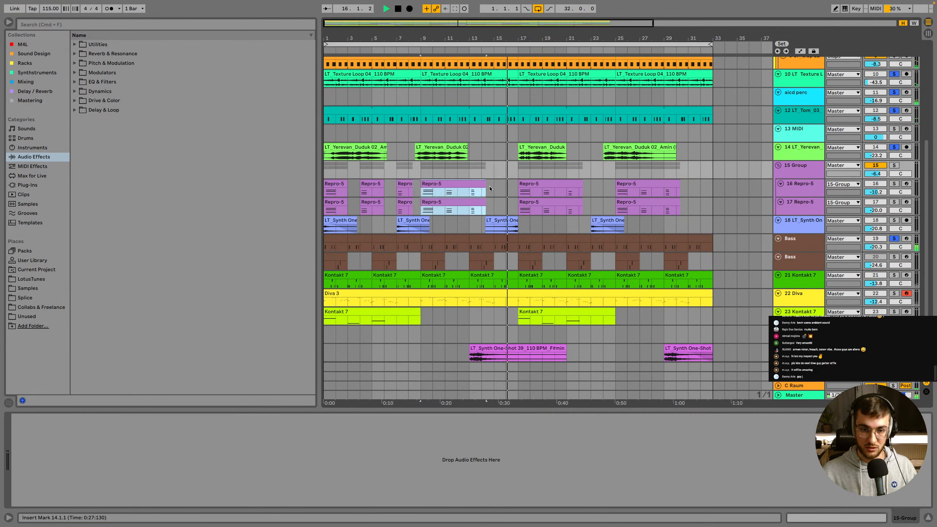
pyautogui.press('super+z')
pyautogui.press('super+z')
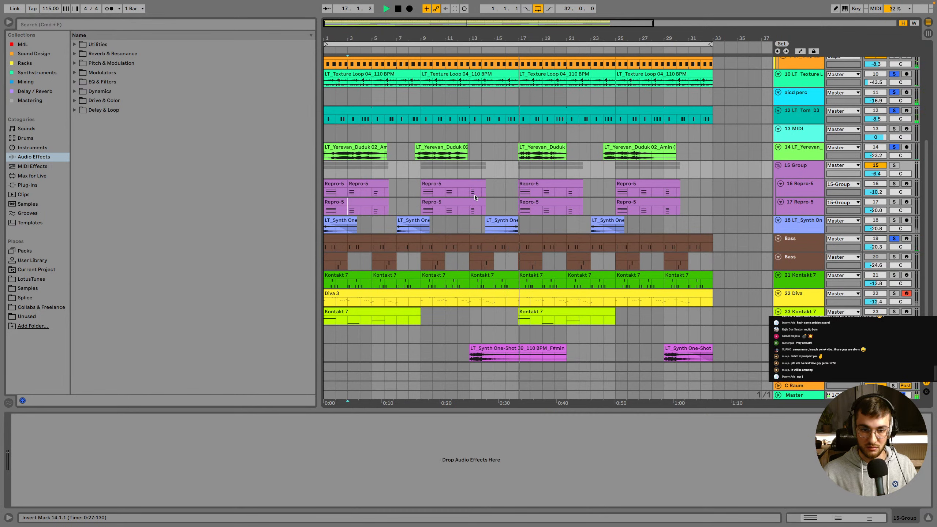
# Select the LT_Synth One-Shot clip at bar 23 and save the Live Set
pyautogui.click(389, 221)
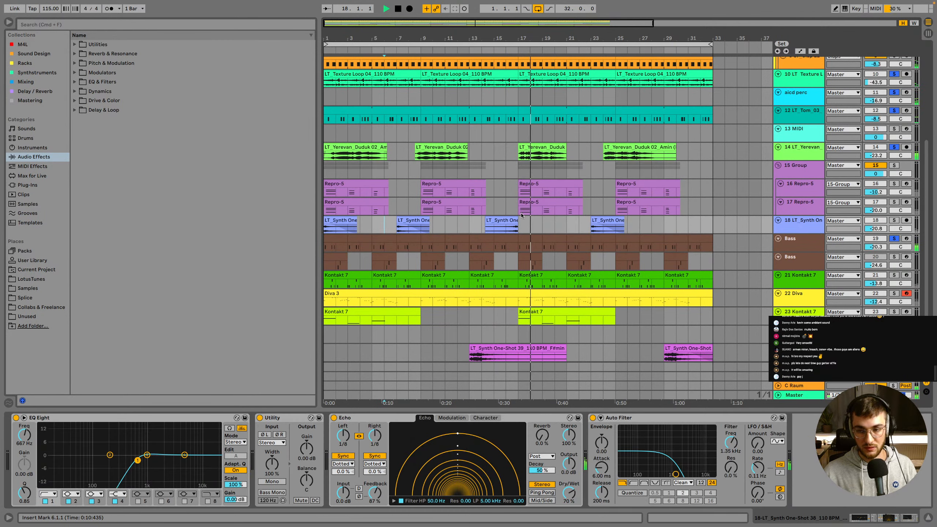
pyautogui.scroll(-1, 525, 231)
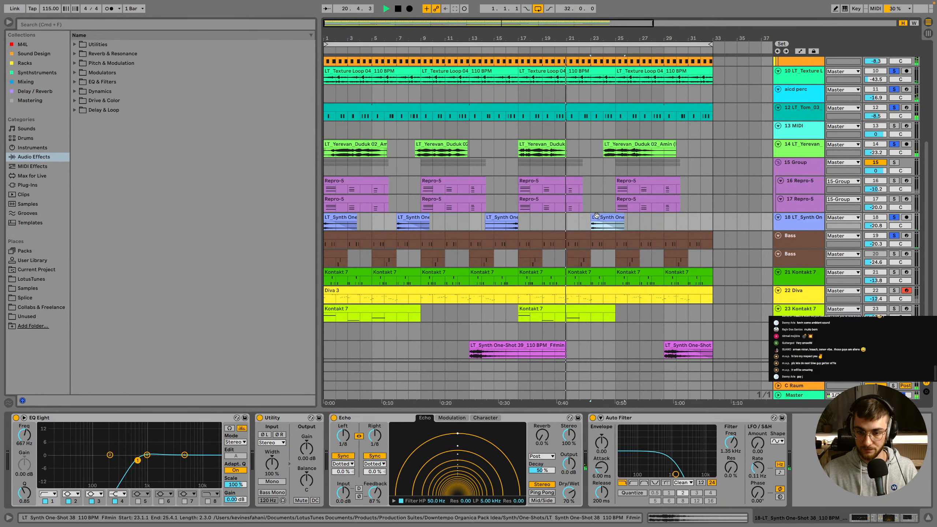
pyautogui.press('super+s')
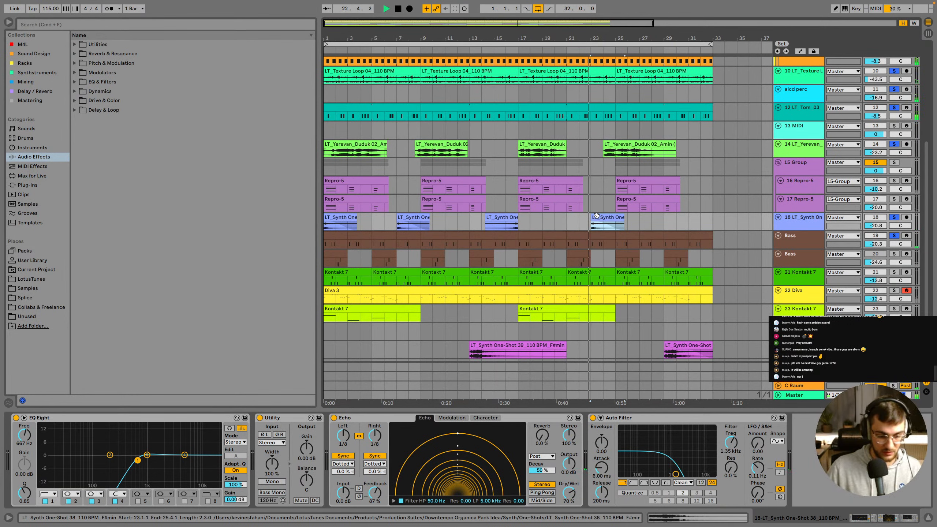
# Insert a MIDI track below the LT_Synth One-Shot track and load the VST3 version of Omnisphere onto it
pyautogui.click(810, 223)
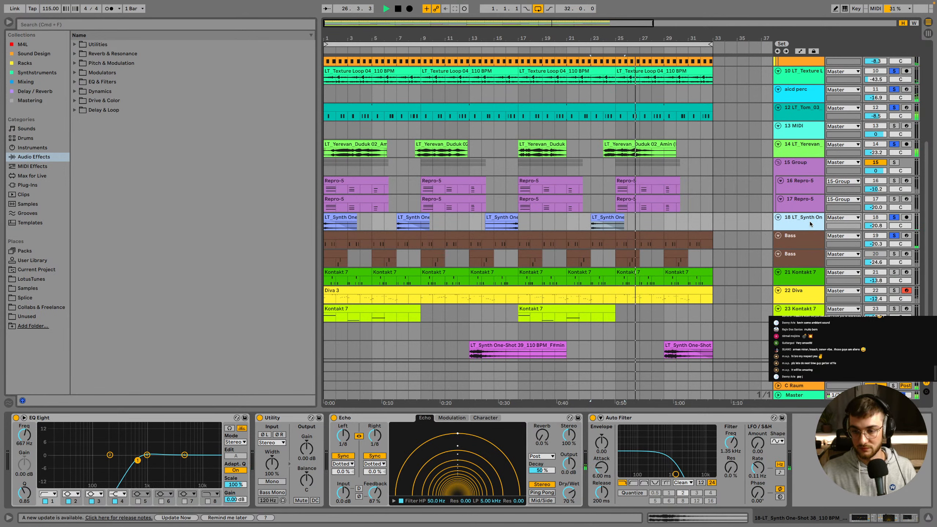
pyautogui.press('super+shift+t')
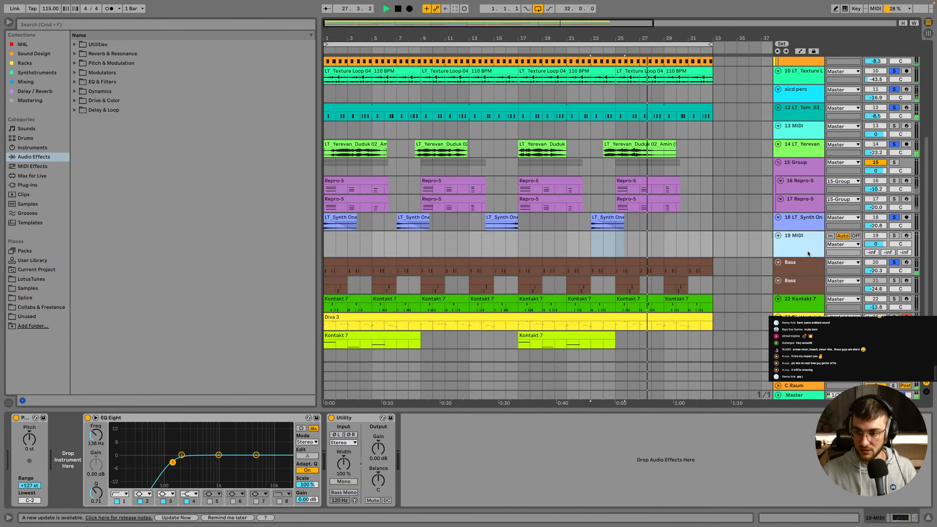
pyautogui.click(102, 25)
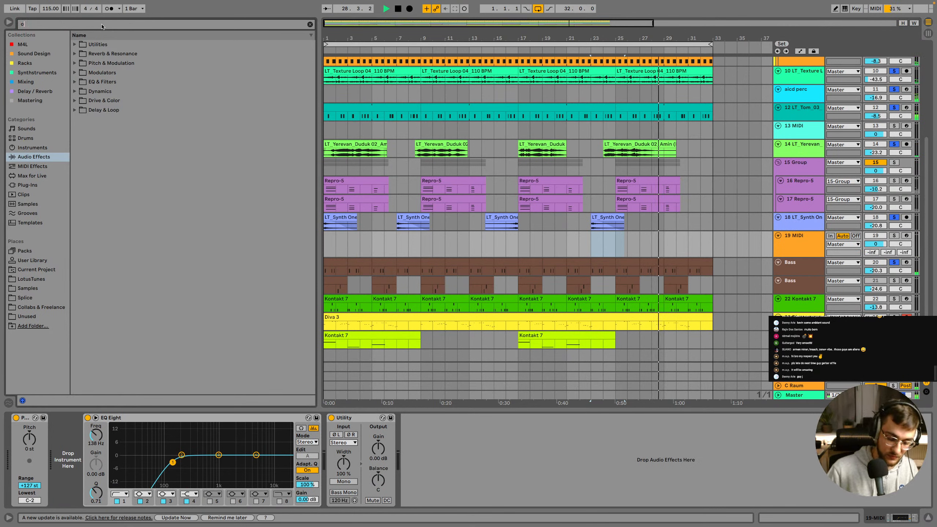
pyautogui.write('omnisph')
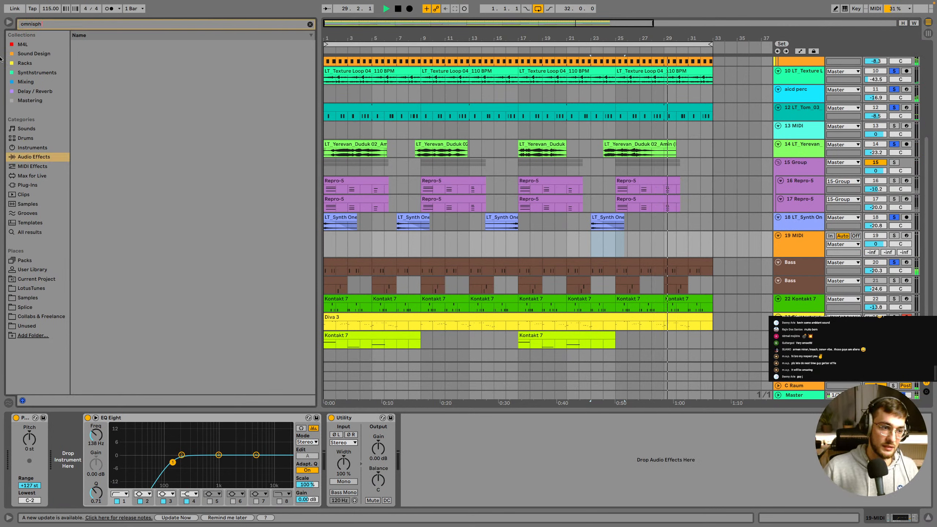
pyautogui.click(28, 185)
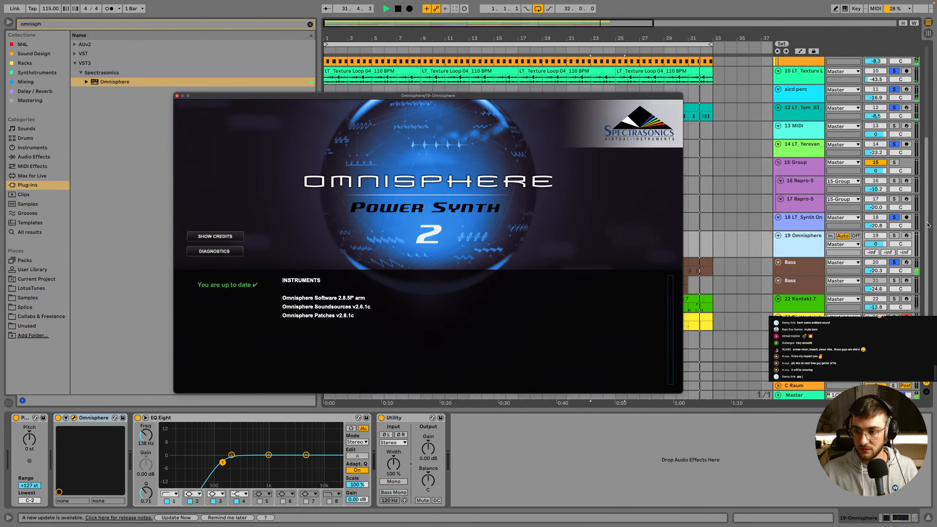
# Arm the Omnisphere track with its volume set to -15.6 dB, and dismiss the plug-in's splash screen
pyautogui.click(830, 251)
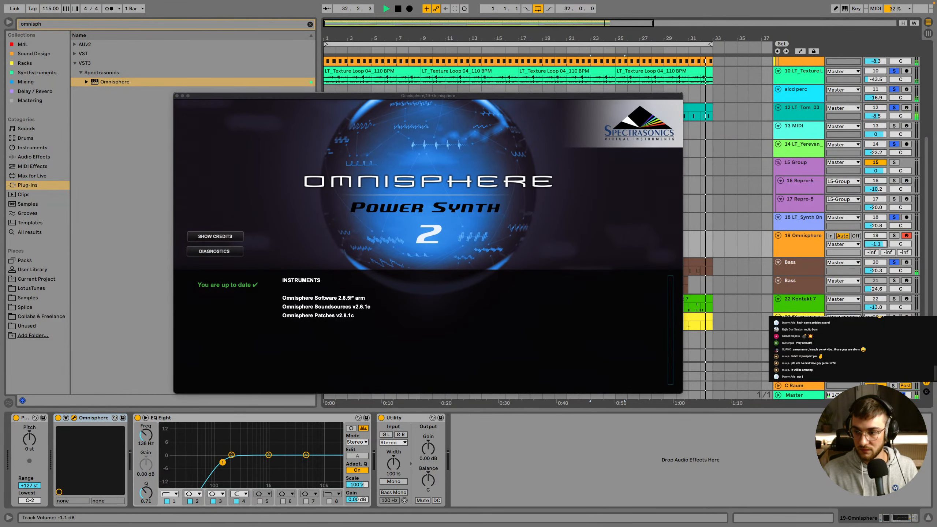
pyautogui.click(830, 251)
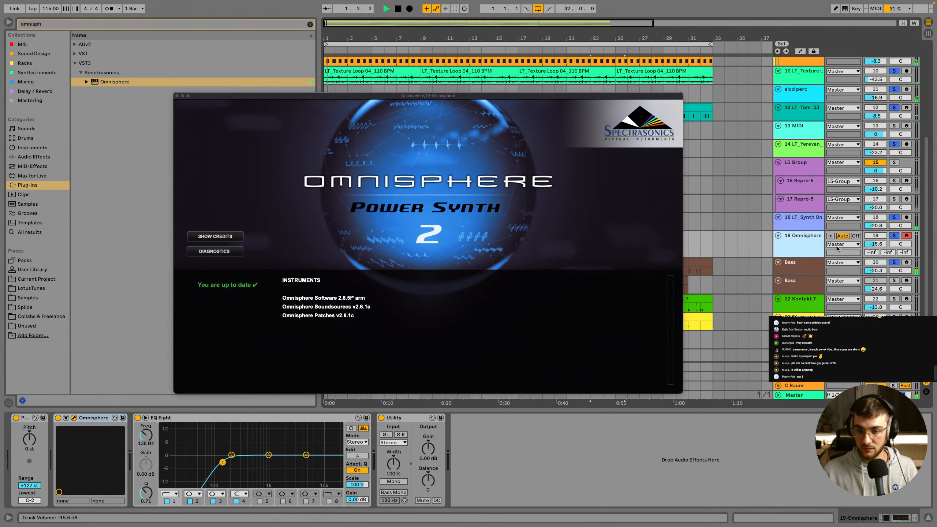
pyautogui.click(480, 309)
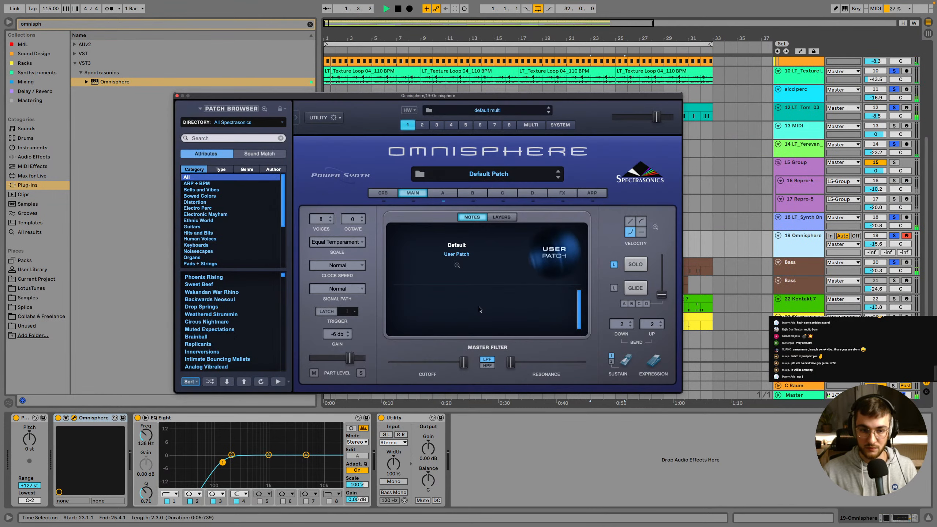
# Set Omnisphere's patch directory to Atmosphere Library, audition Afterburn and Air Magic Carpet, and load the Airy Analog Pad patch
pyautogui.click(236, 121)
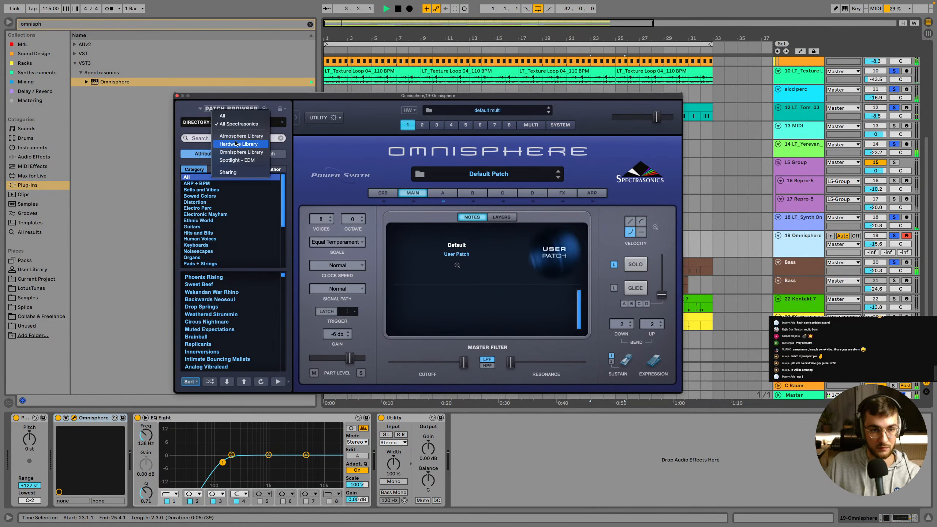
pyautogui.click(237, 136)
pyautogui.scroll(-3, 243, 248)
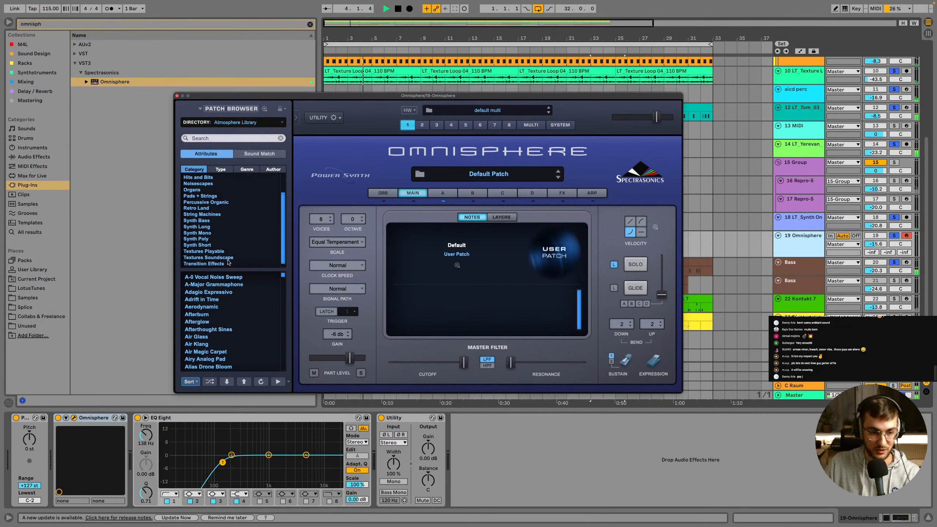
pyautogui.scroll(-1, 224, 288)
pyautogui.click(226, 299)
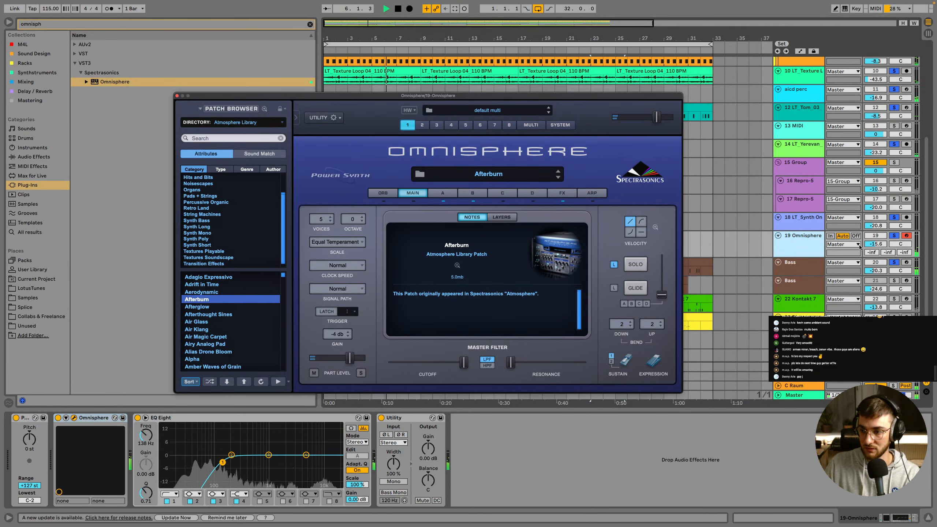
pyautogui.scroll(-2, 218, 285)
pyautogui.click(220, 313)
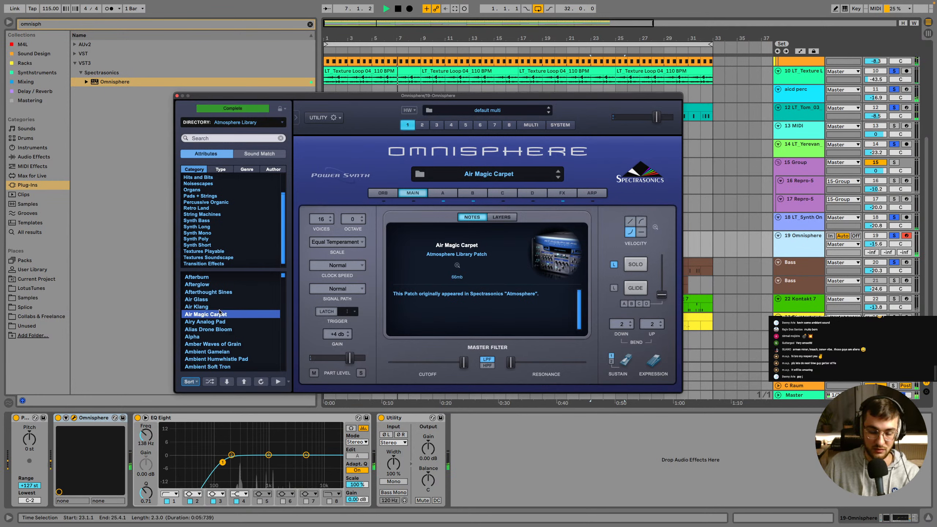
pyautogui.click(219, 323)
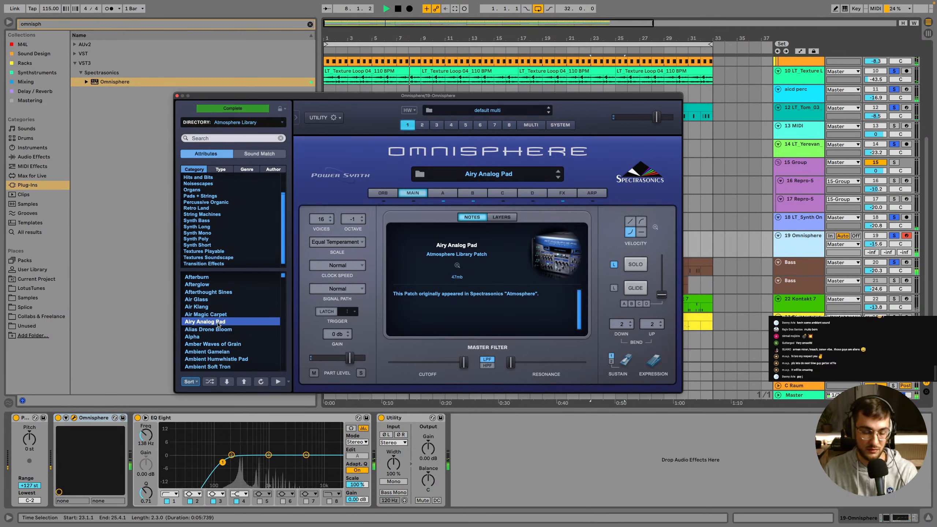
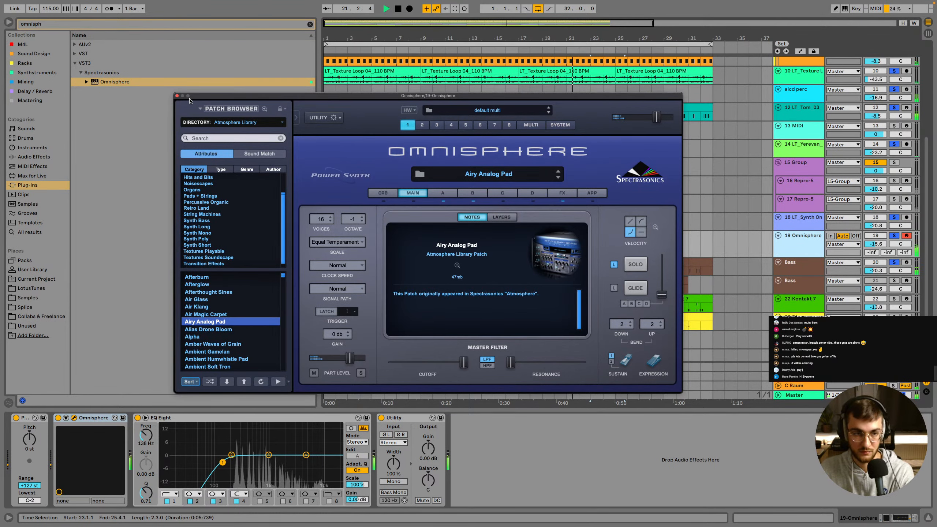
# Stop recording the Omnisphere part, trim its clip to run from bar 23 to bar 25, and open its notes
pyautogui.click(177, 96)
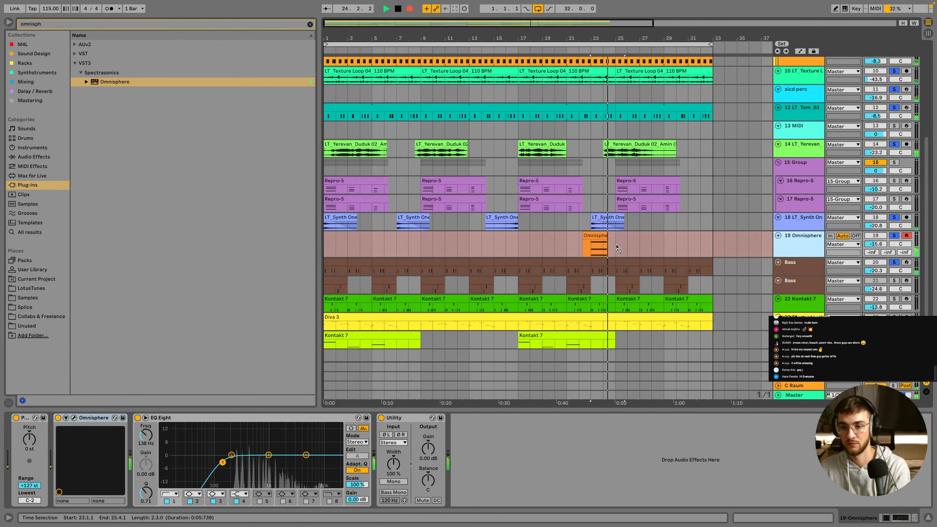
pyautogui.press('space')
pyautogui.click(607, 238)
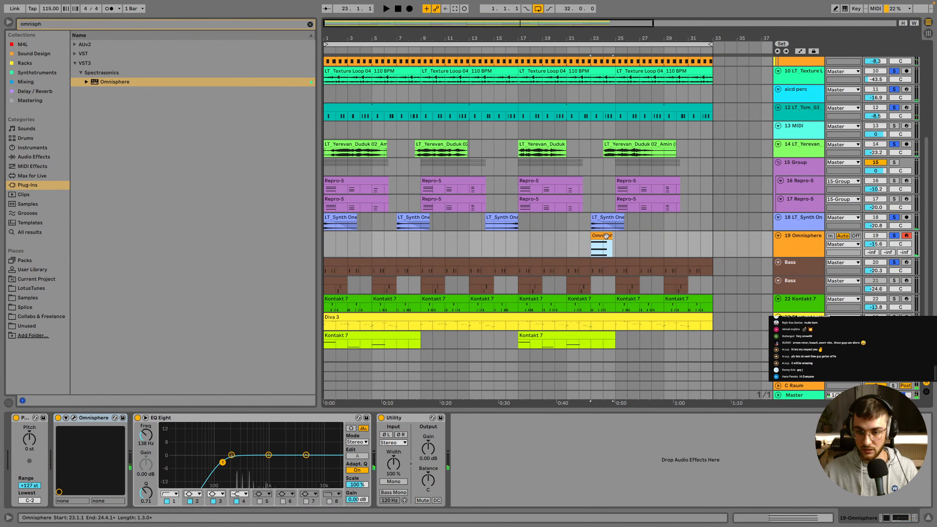
pyautogui.doubleClick(607, 238)
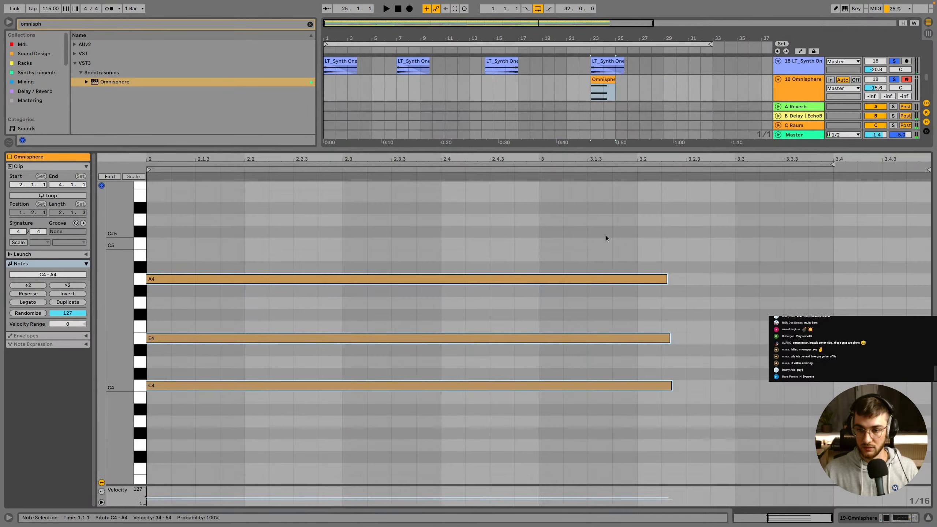
# Audition the recorded C4, E4 and A4 chord and shift all three notes slightly later
pyautogui.click(219, 419)
pyautogui.press('space')
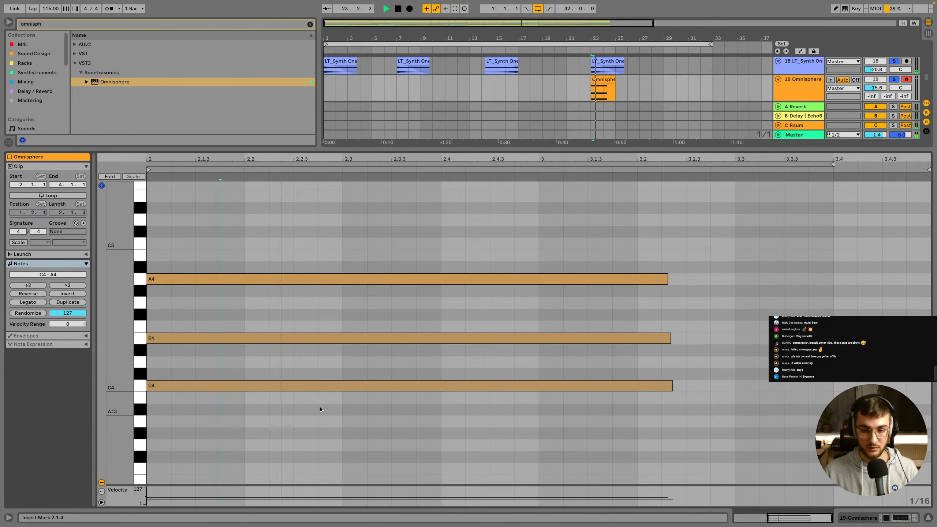
pyautogui.press('space')
pyautogui.press('super+a')
pyautogui.moveTo(236, 279)
pyautogui.mouseDown()
pyautogui.moveTo(296, 281)
pyautogui.moveTo(231, 279)
pyautogui.mouseUp()
pyautogui.press('space')
pyautogui.press('space')
# Line up the C4 note with the E4 and A4 notes and quantise the note starts to 1/16
pyautogui.press('super+u')
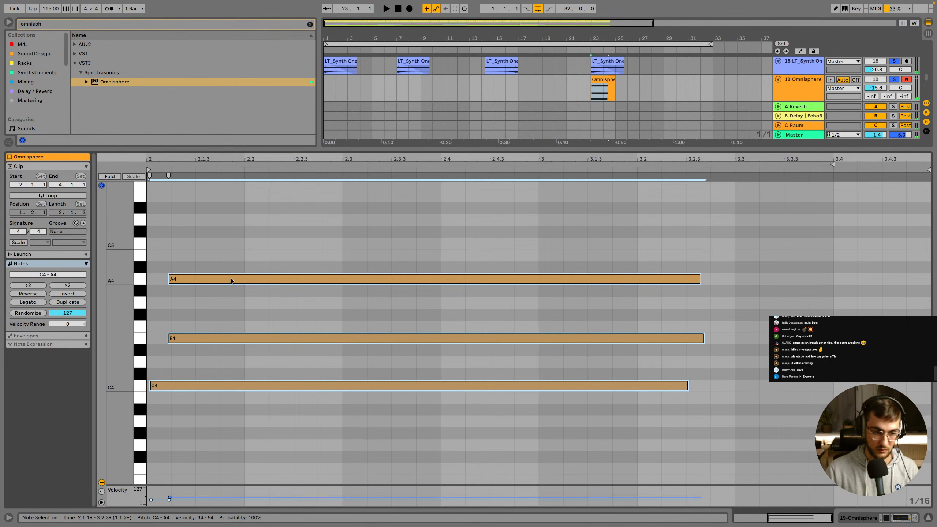
pyautogui.click(195, 364)
pyautogui.moveTo(172, 386); pyautogui.dragTo(199, 247)
pyautogui.press('super+z')
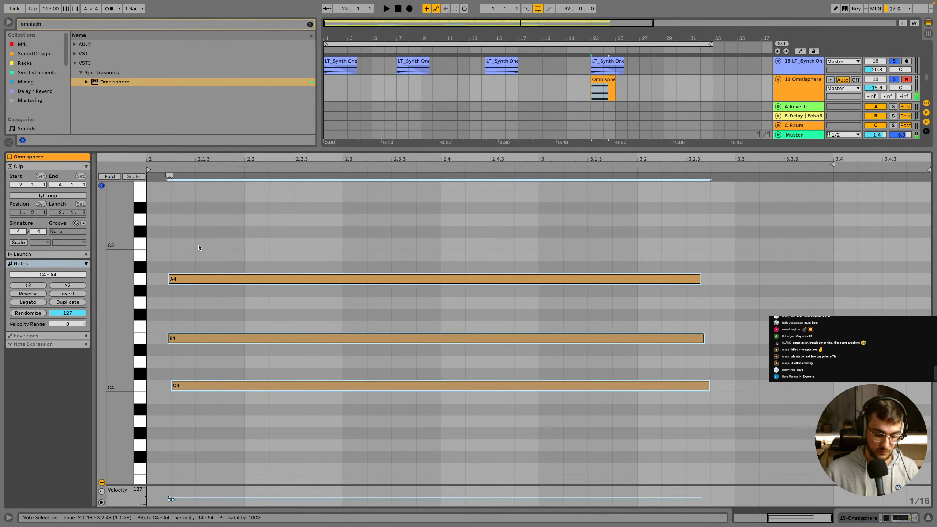
pyautogui.press('super+shift+u')
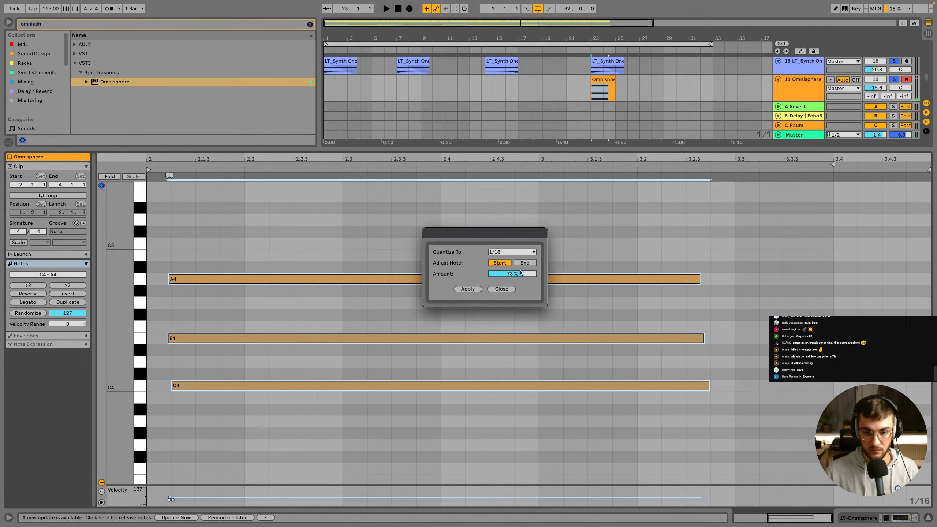
pyautogui.click(467, 291)
# Move the three chord notes one sixteenth earlier and play the Omnisphere clip back in the arrangement
pyautogui.click(342, 260)
pyautogui.moveTo(219, 241); pyautogui.dragTo(238, 454)
pyautogui.press('Left')
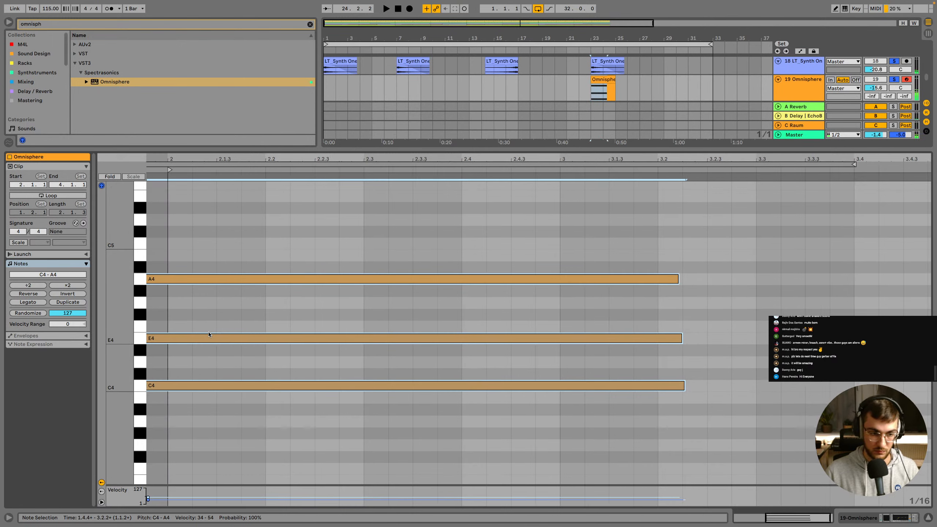
pyautogui.press('space')
pyautogui.hotkey('shift', 'Tab')
pyautogui.click(605, 189)
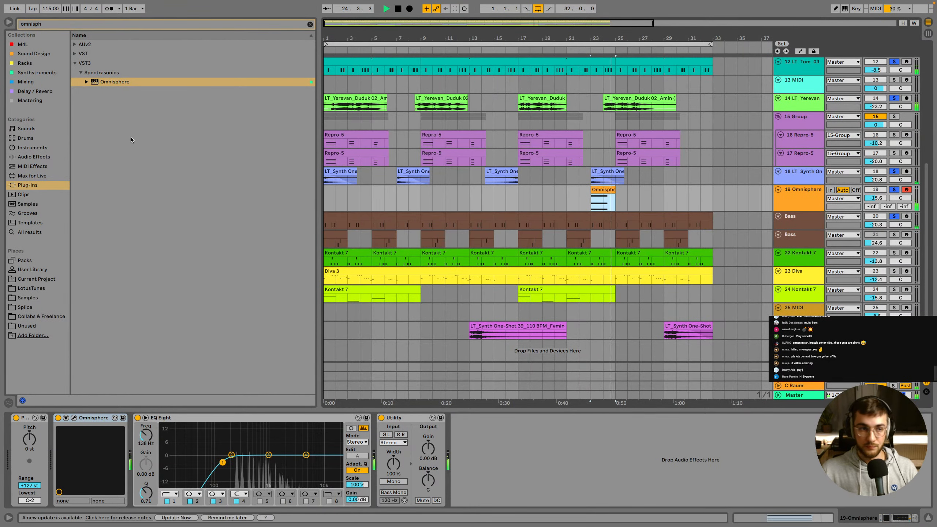
# Search the plug-ins for m12 and load the VST3 version of Arturia Filter M12 onto the Omnisphere track
pyautogui.click(52, 27)
pyautogui.write('m12')
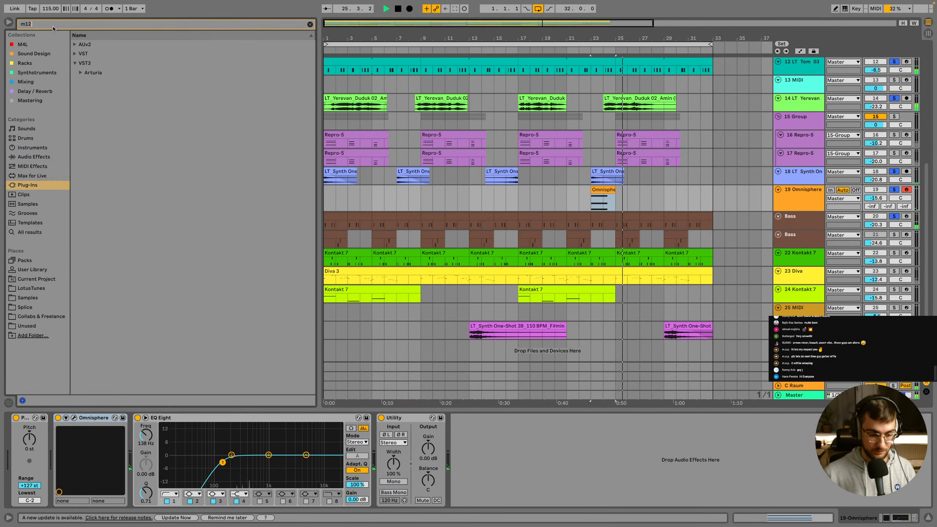
pyautogui.click(81, 73)
pyautogui.doubleClick(103, 81)
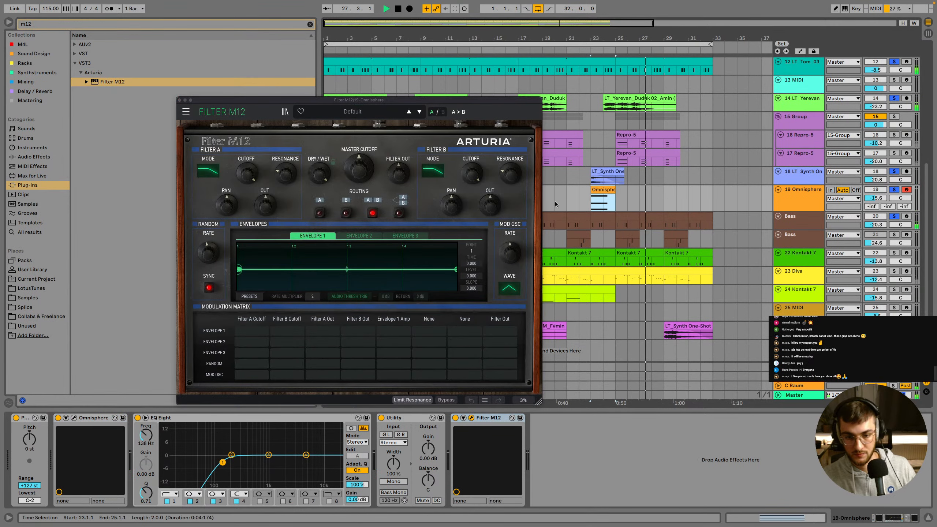
# Try the S&H Meets FM and Fat Puncher presets in Filter M12
pyautogui.click(353, 111)
pyautogui.moveTo(369, 156)
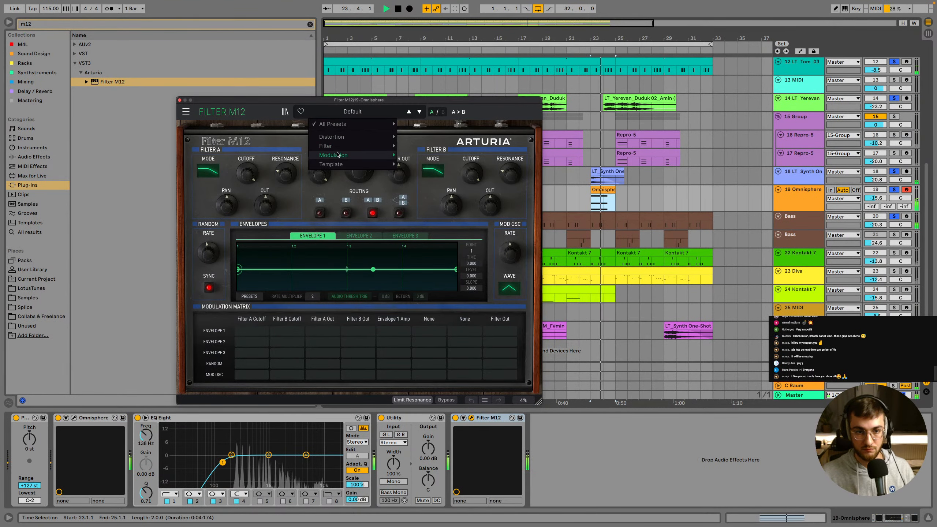
pyautogui.click(433, 165)
pyautogui.click(394, 112)
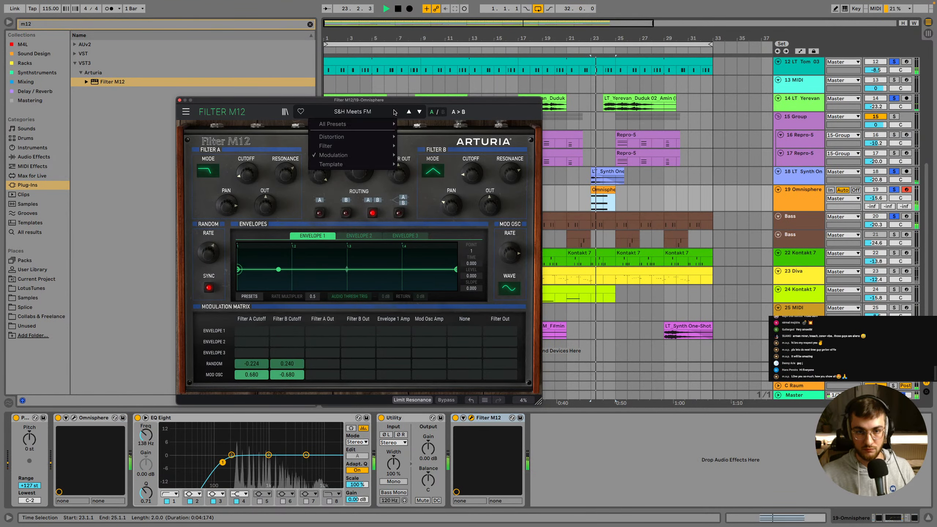
pyautogui.moveTo(352, 146)
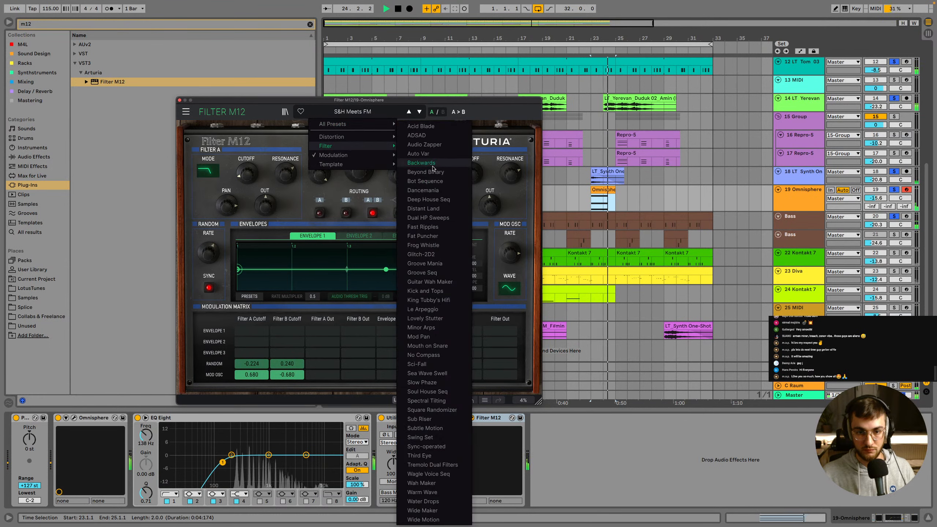
pyautogui.click(434, 236)
# Step through the presets to Guitar Wah Maker, move Envelope 1's peak earlier and lower Dry/Wet to about 46 %
pyautogui.click(420, 112)
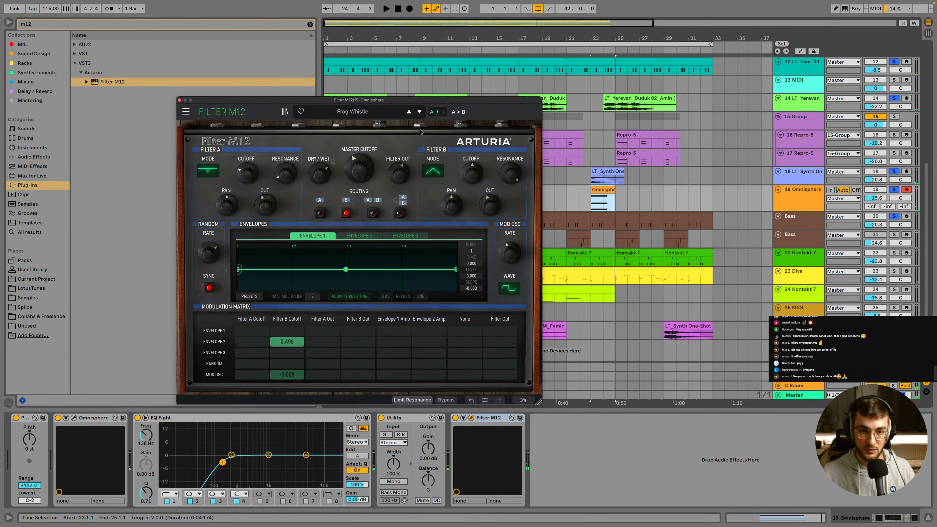
pyautogui.click(419, 112)
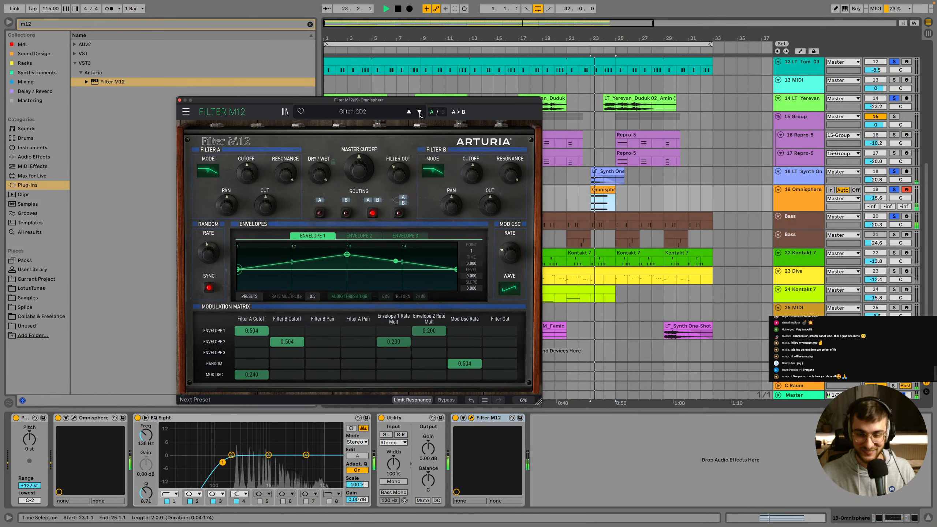
pyautogui.click(419, 113)
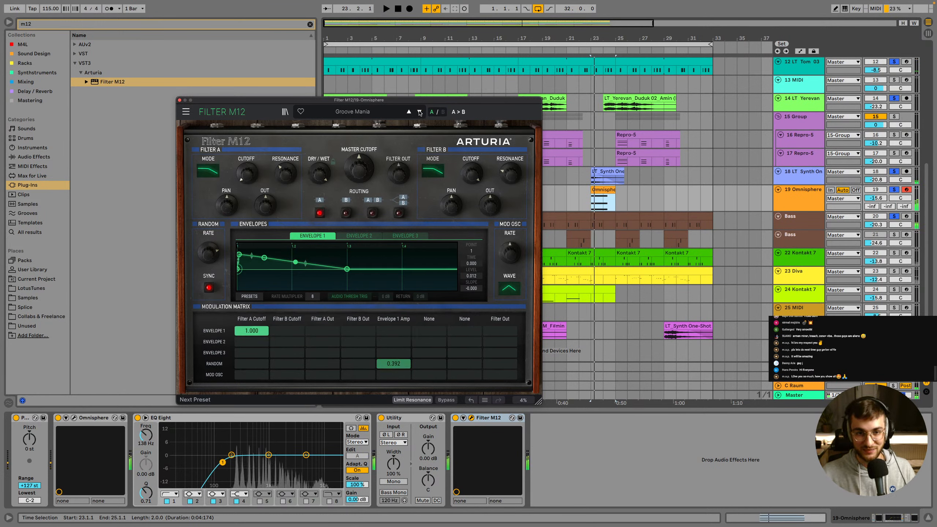
pyautogui.click(420, 112)
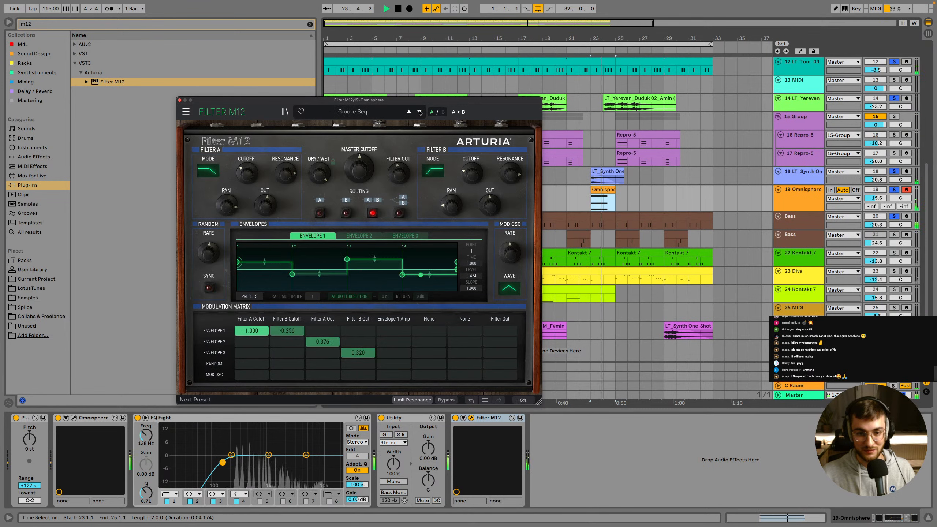
pyautogui.click(419, 113)
pyautogui.moveTo(347, 254); pyautogui.dragTo(256, 257)
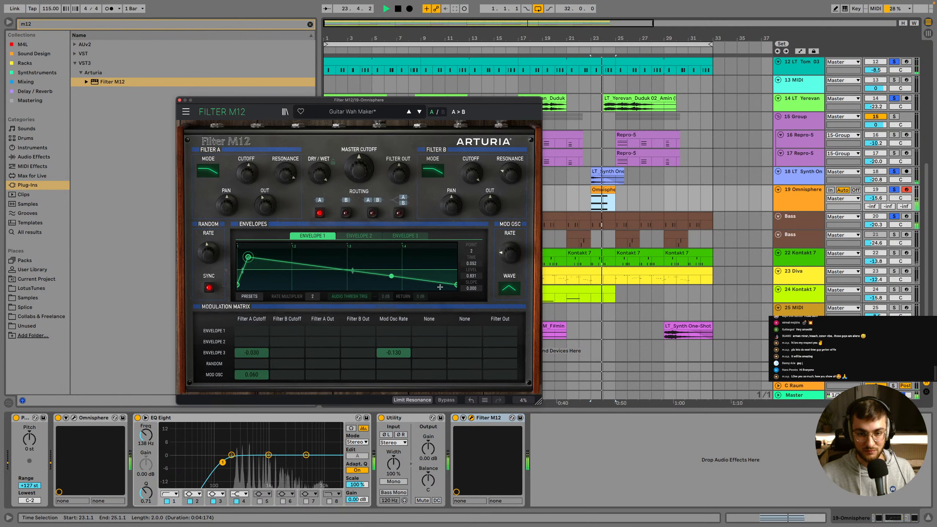
pyautogui.moveTo(319, 173); pyautogui.dragTo(320, 192)
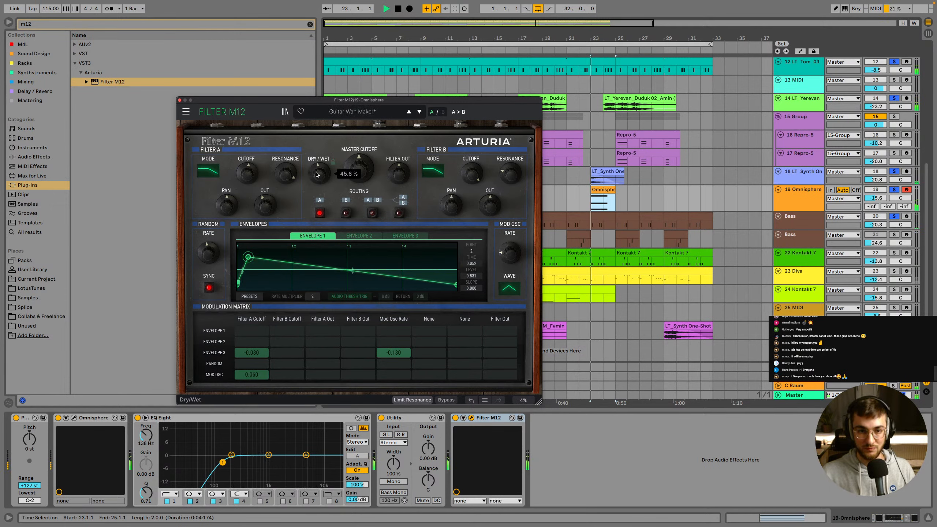
# Load Filter M12's Le Arpeggio preset, set the Omnisphere track volume to -21.4 dB, and close the plug-in window
pyautogui.click(420, 112)
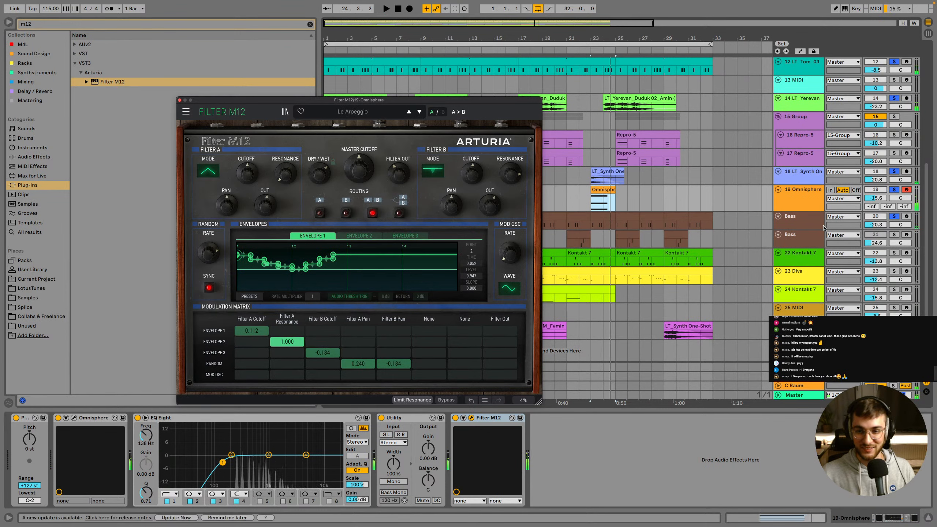
pyautogui.press('space')
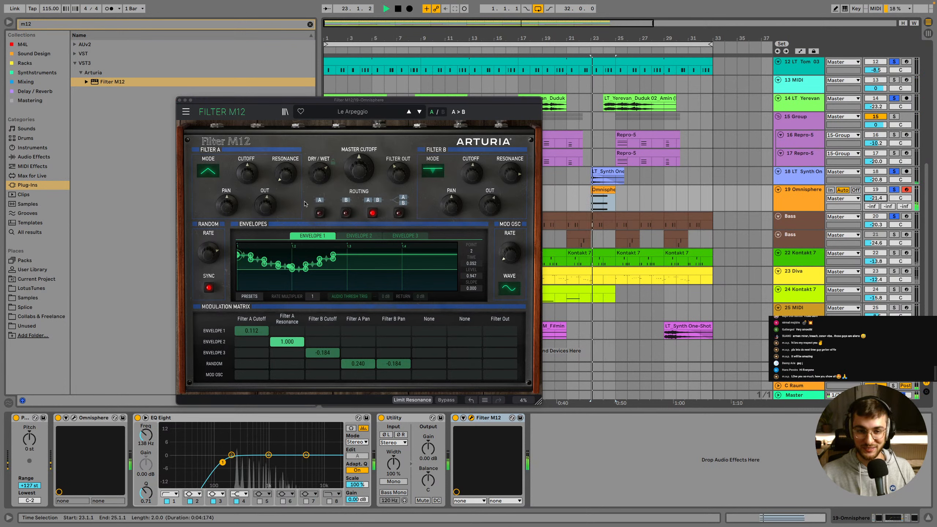
pyautogui.press('space')
pyautogui.click(180, 100)
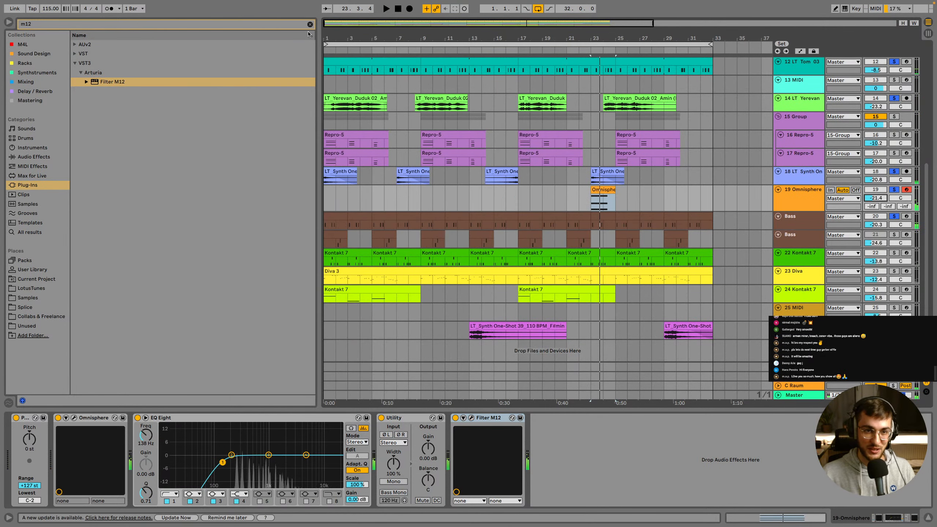
# Clear the plug-in search and collapse the Arturia folder
pyautogui.click(310, 24)
pyautogui.moveTo(590, 202); pyautogui.dragTo(614, 202)
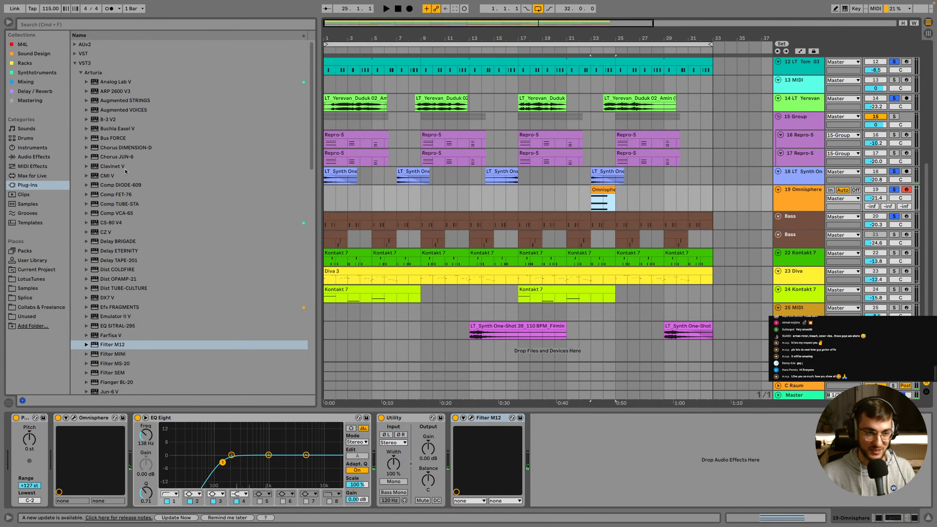
pyautogui.click(81, 72)
# Play the Omnisphere clip, move it from bar 23 to bar 30, and increase its track's height
pyautogui.click(605, 200)
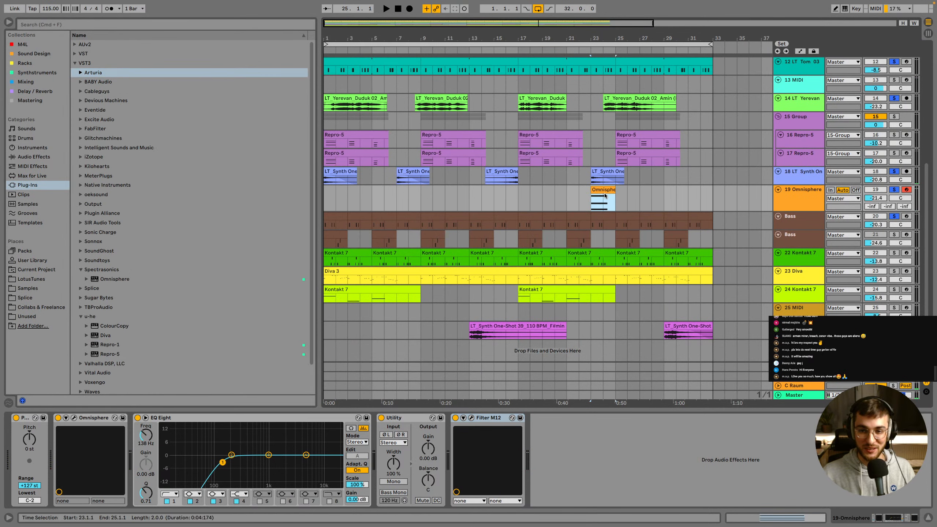
pyautogui.press('space')
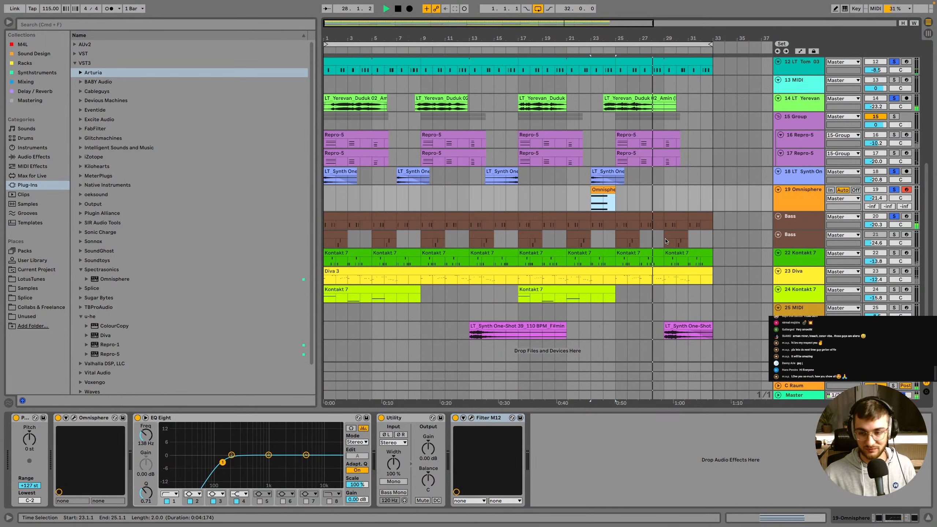
pyautogui.click(595, 189)
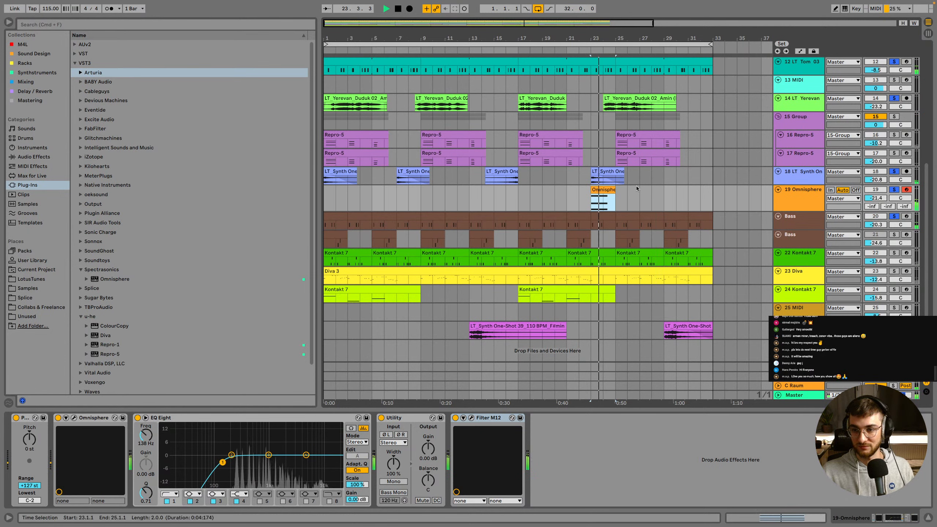
pyautogui.moveTo(594, 190); pyautogui.dragTo(684, 187)
pyautogui.press('super+z')
pyautogui.press('space')
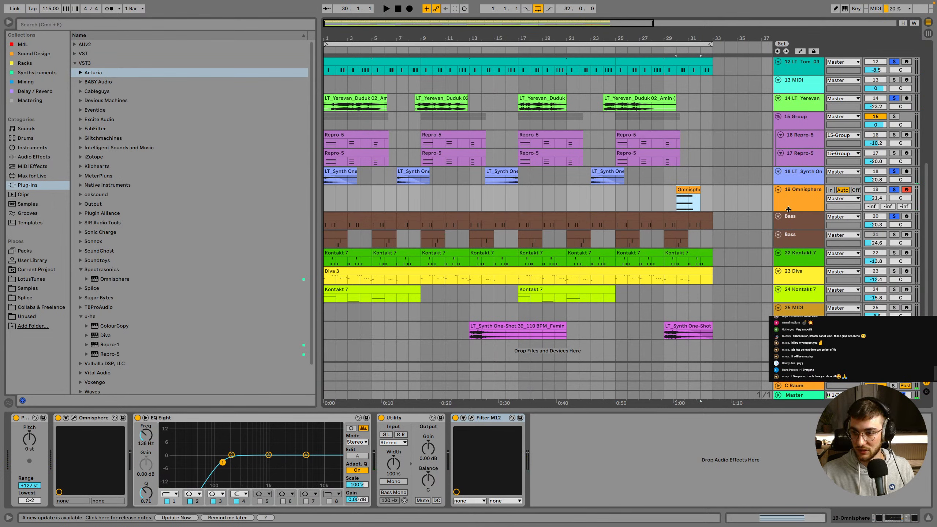
pyautogui.moveTo(789, 210); pyautogui.dragTo(789, 235)
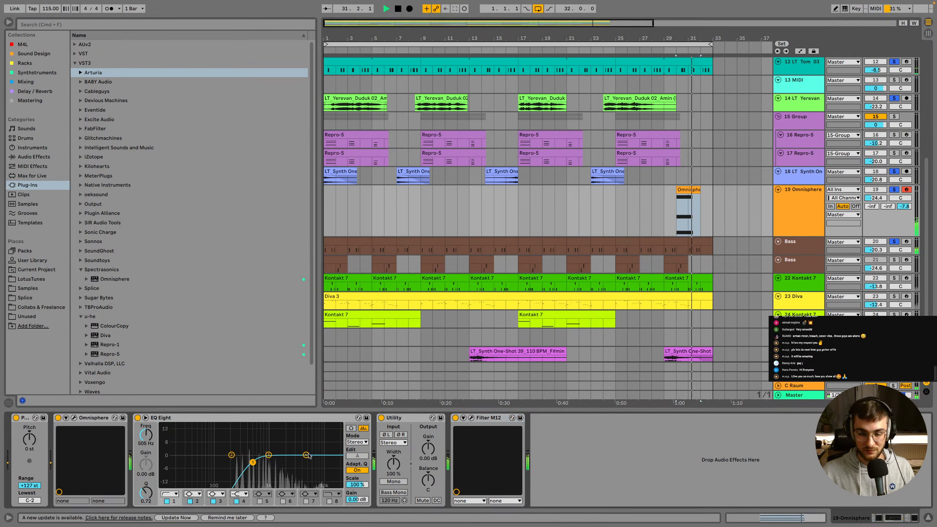
# In the Omnisphere clip at bar 30, shorten the C4, E4 and A4 notes to end at 2.3, and return to the track's devices
pyautogui.doubleClick(688, 189)
pyautogui.moveTo(631, 238); pyautogui.dragTo(649, 453)
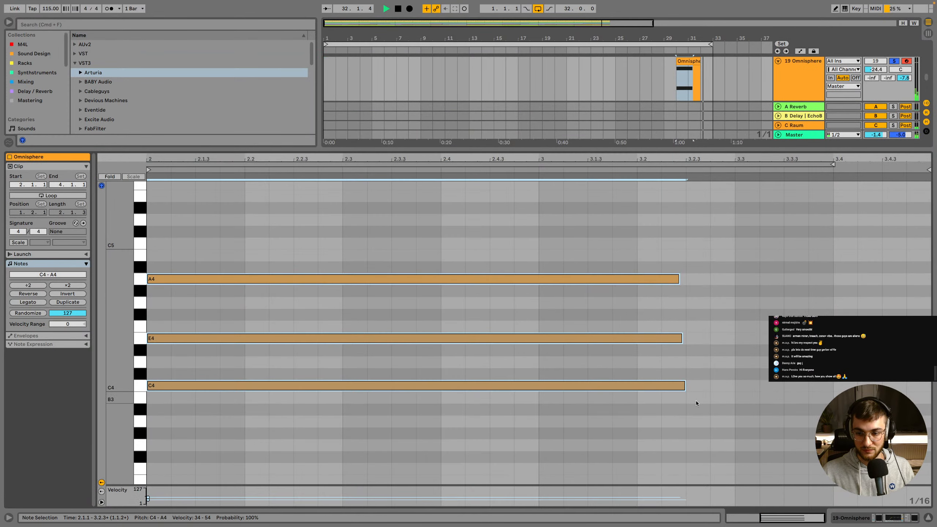
pyautogui.moveTo(685, 386); pyautogui.dragTo(342, 386)
pyautogui.press('space')
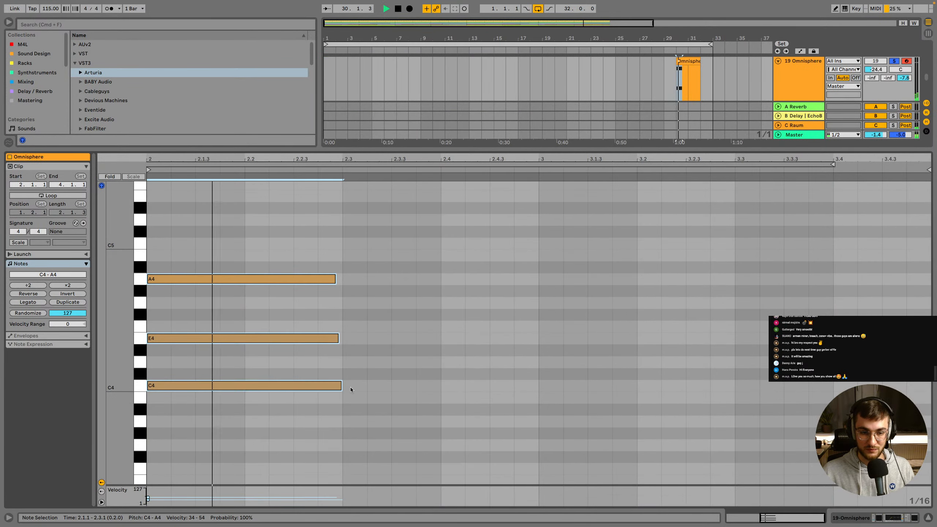
pyautogui.hotkey('shift', 'Tab')
pyautogui.click(786, 183)
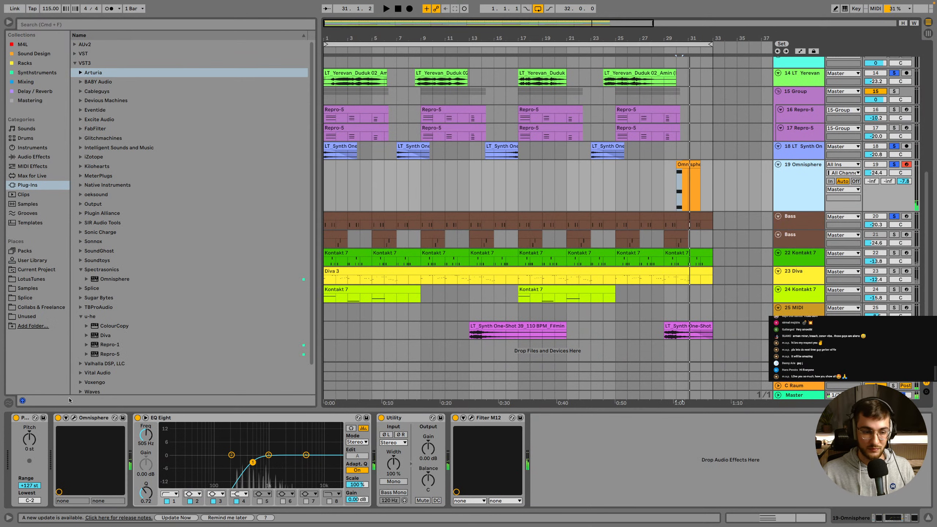
# Open Omnisphere during playback, move its window aside, and audition Atmosphere Library patches including Amber Waves of Grain and Ambient Gamelan
pyautogui.click(89, 420)
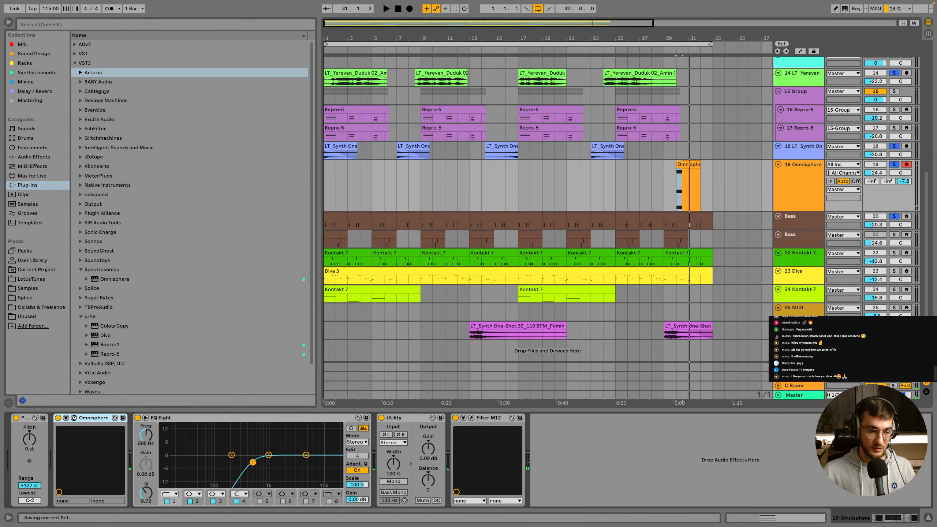
pyautogui.click(74, 418)
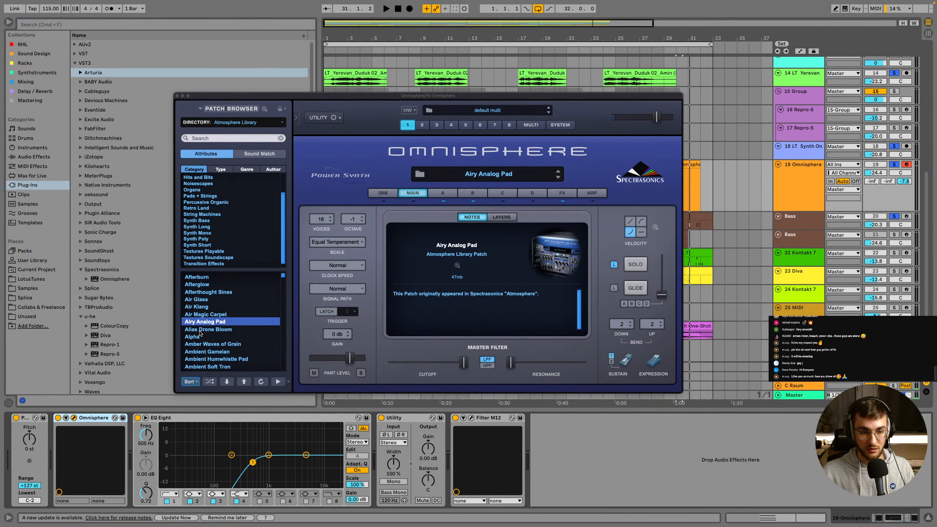
pyautogui.click(199, 330)
pyautogui.press('space')
pyautogui.moveTo(585, 97); pyautogui.dragTo(519, 72)
pyautogui.click(147, 317)
pyautogui.scroll(-1, 157, 321)
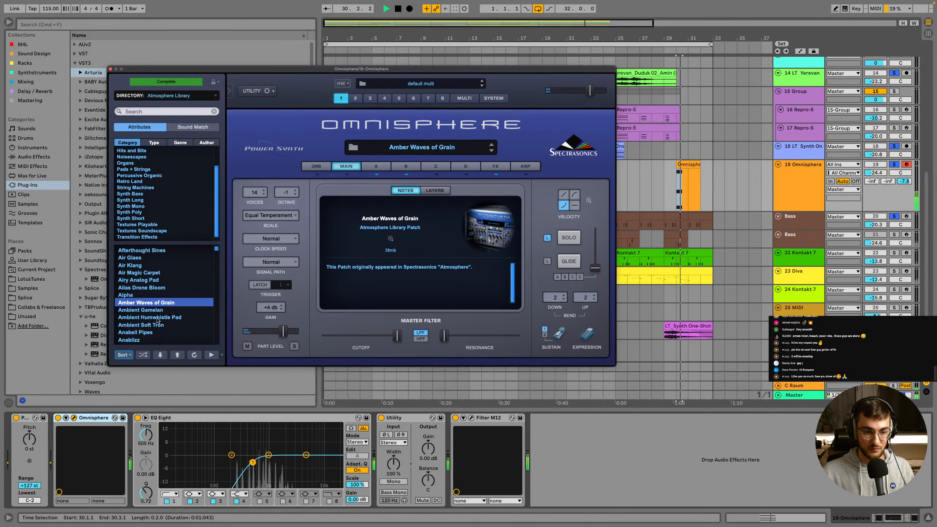
pyautogui.click(151, 310)
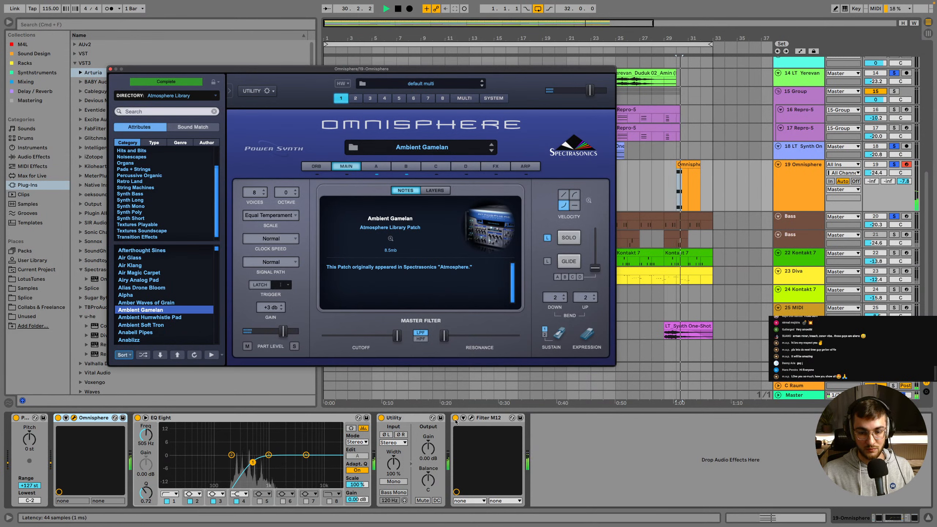
# Audition the Ambient Soft Tron, Analog Brass Vortex, Analog Pizz and Andy's Bow Tie patches in Omnisphere
pyautogui.click(147, 324)
pyautogui.scroll(-1, 153, 335)
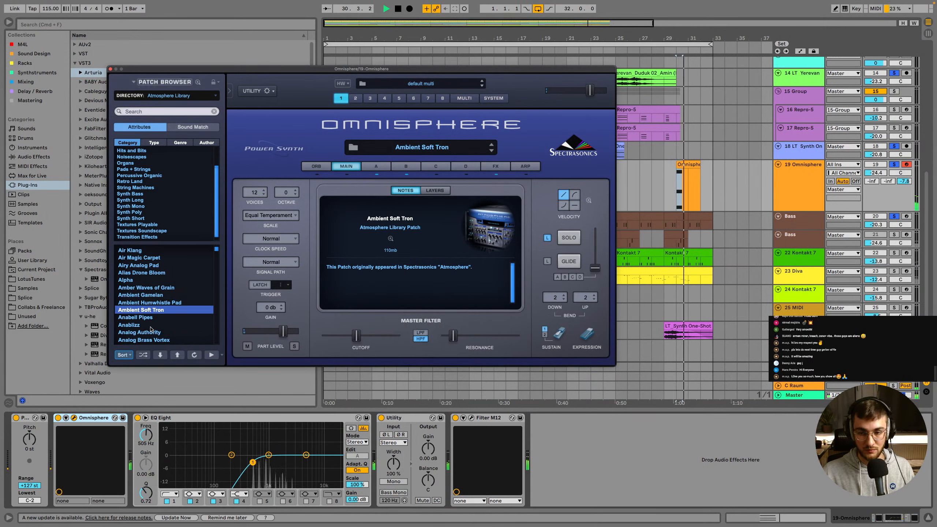
pyautogui.click(147, 332)
pyautogui.click(152, 339)
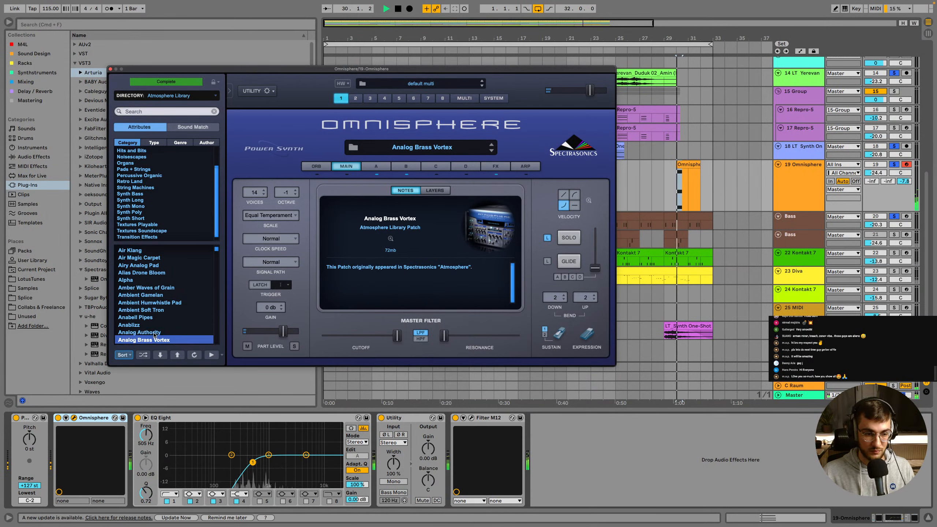
pyautogui.scroll(-1, 154, 334)
pyautogui.click(151, 340)
pyautogui.scroll(-1, 150, 338)
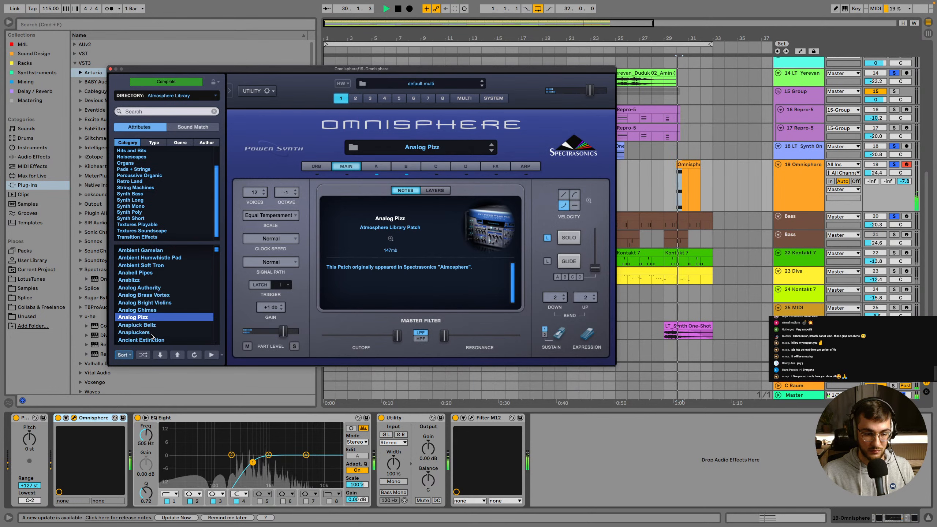
pyautogui.scroll(-1, 150, 337)
pyautogui.click(150, 333)
pyautogui.scroll(-1, 150, 334)
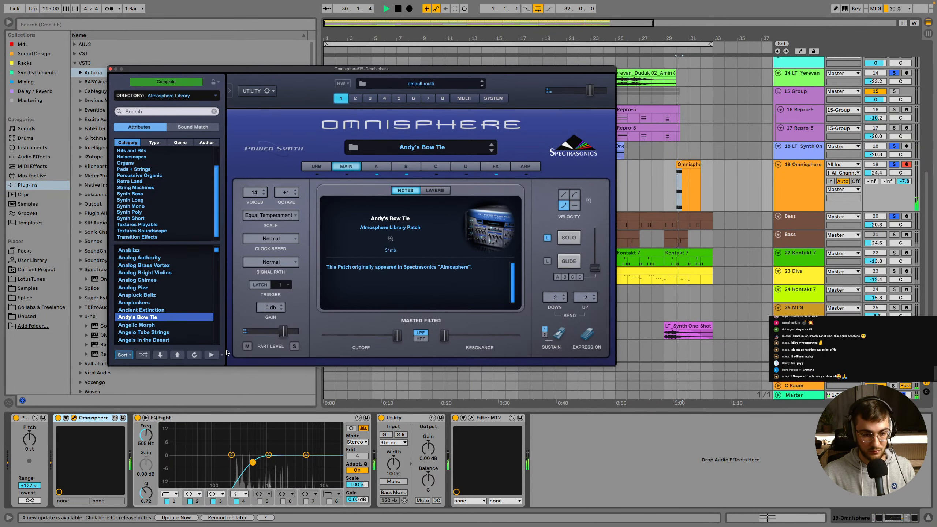
# Compare the Angelo Tube Strings and Angels in the Desert patches during playback and load Angelo Tube Strings
pyautogui.press('space')
pyautogui.scroll(-3, 149, 306)
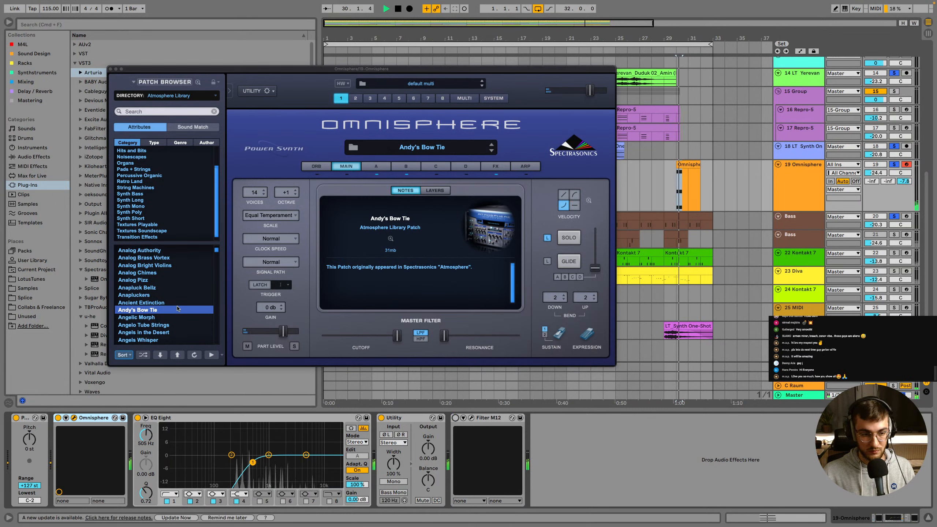
pyautogui.click(153, 309)
pyautogui.scroll(-3, 155, 314)
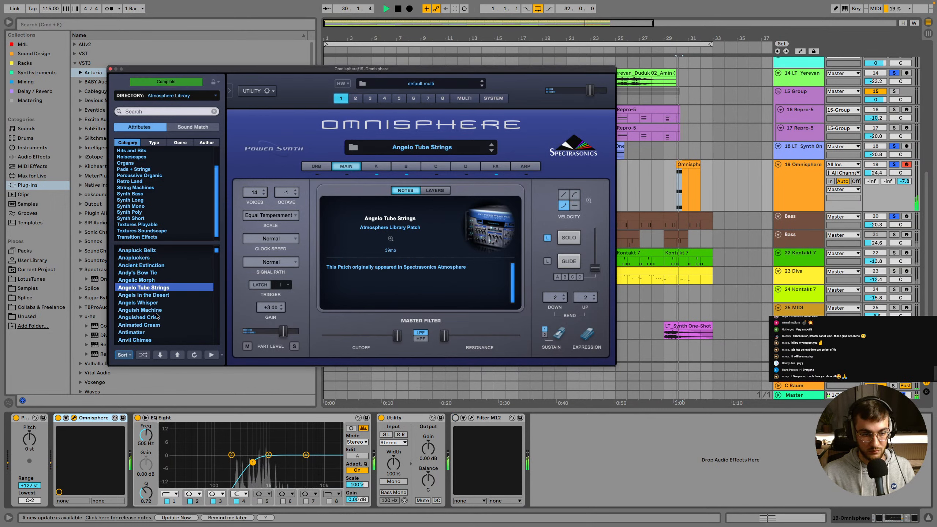
pyautogui.click(160, 296)
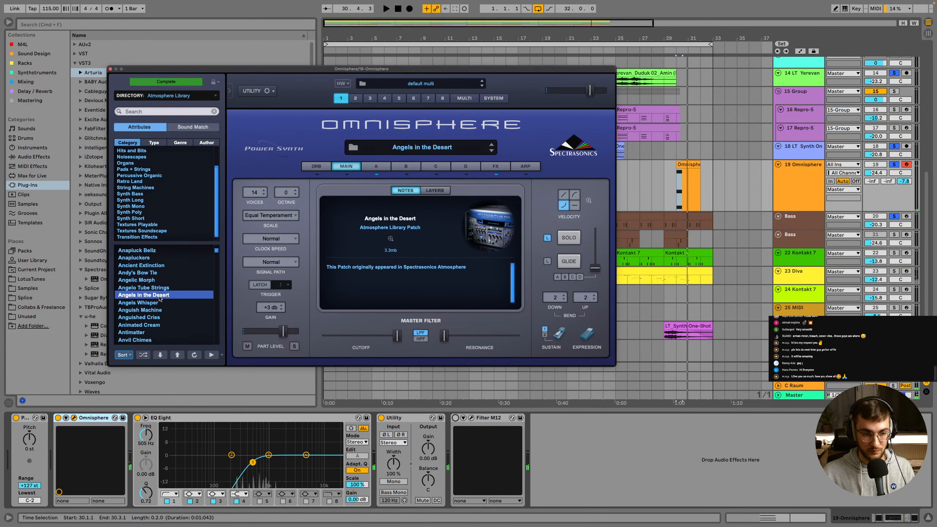
pyautogui.click(161, 289)
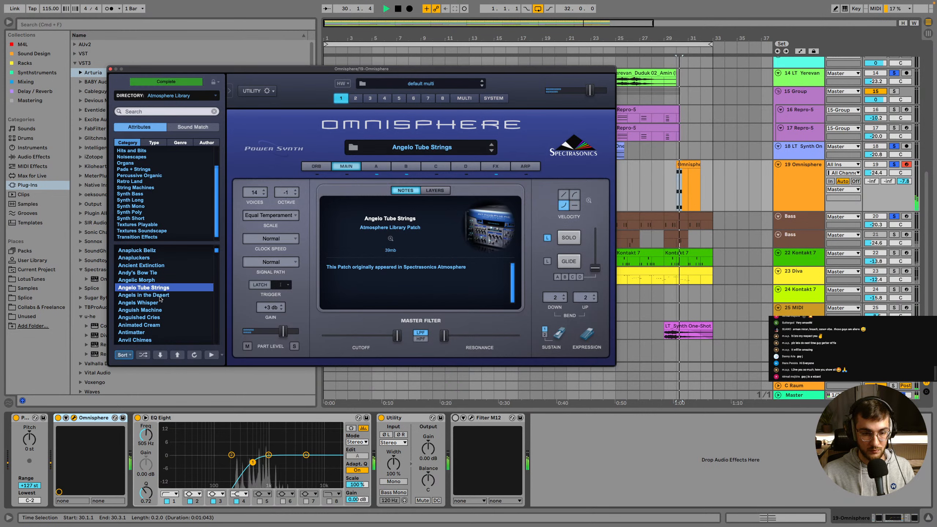
# Re-enable Filter M12, load its Lovely Stutter preset, and close both plug-in windows
pyautogui.click(456, 418)
pyautogui.click(471, 418)
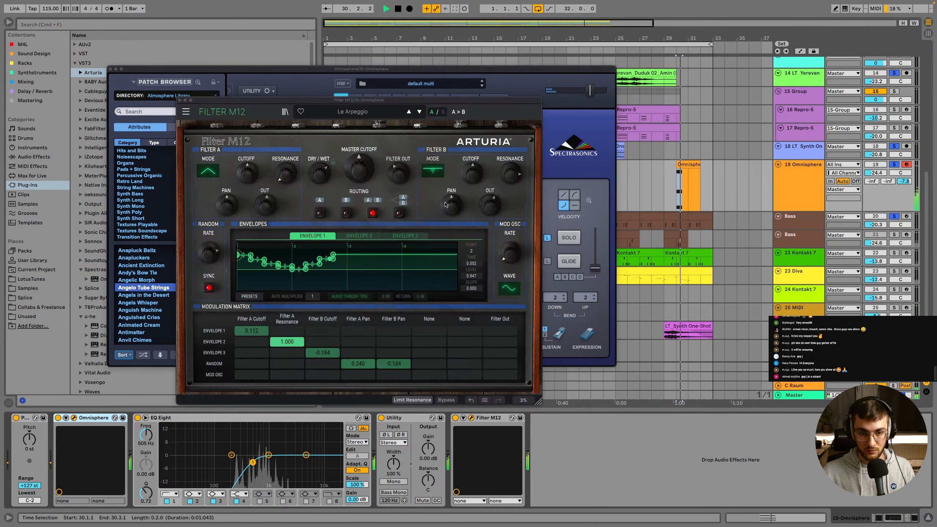
pyautogui.click(419, 112)
pyautogui.press('space')
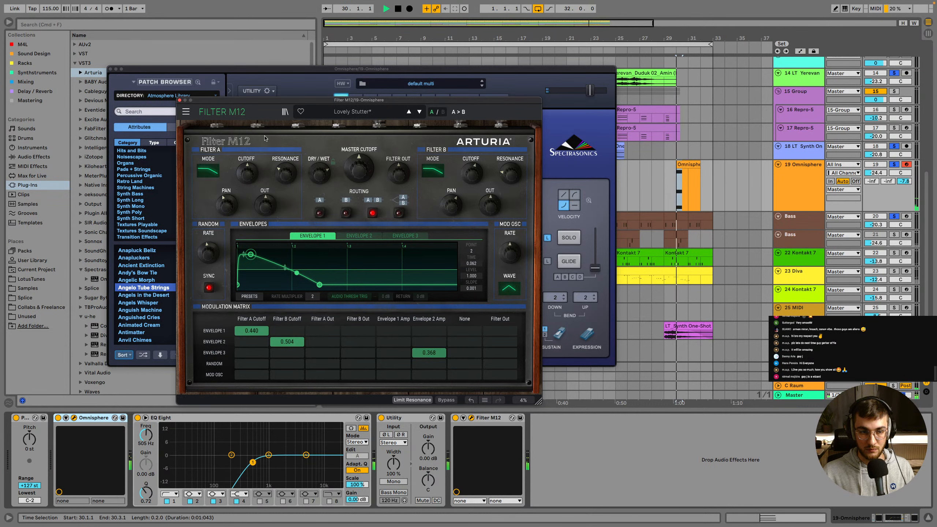
pyautogui.click(180, 99)
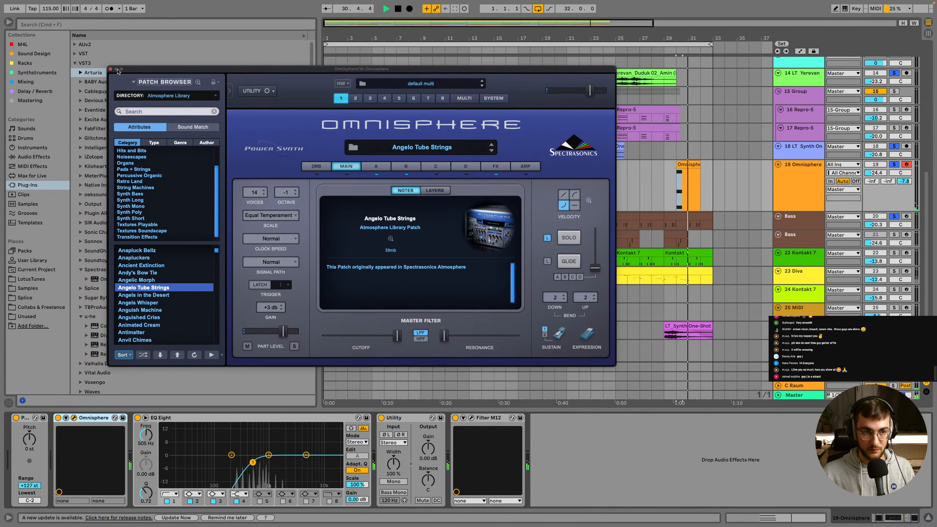
pyautogui.click(111, 69)
# Copy the Omnisphere clip from bar 30 to bar 6 and play the arrangement from the start
pyautogui.click(684, 166)
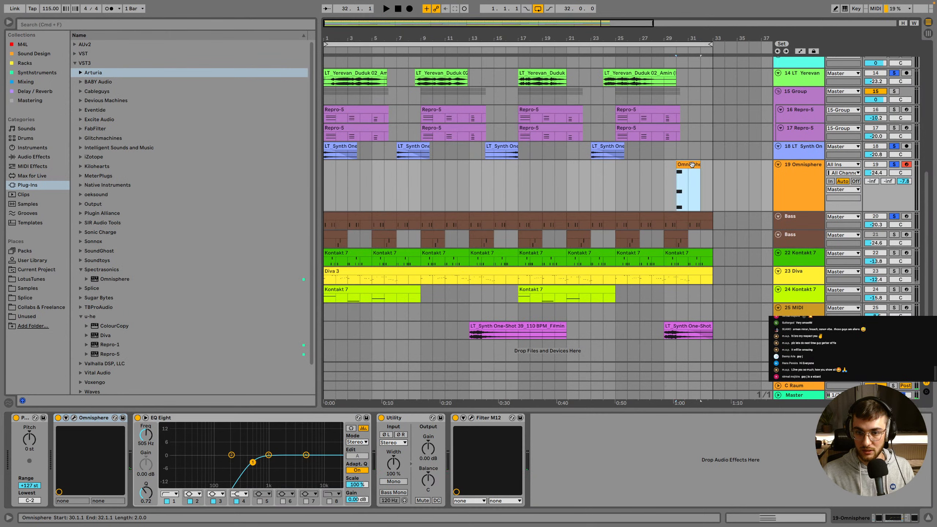
pyautogui.moveTo(692, 165); pyautogui.dragTo(400, 165)
pyautogui.click(325, 174)
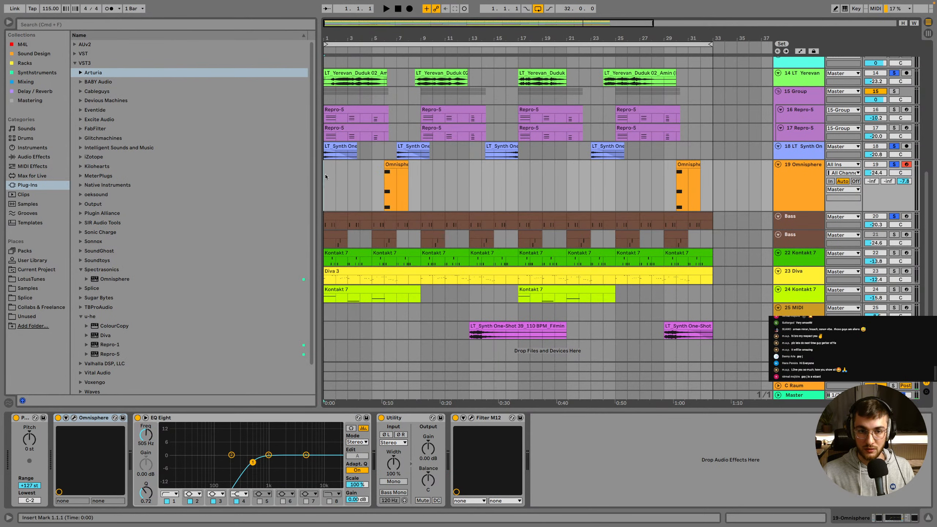
pyautogui.press('space')
pyautogui.scroll(2, 371, 201)
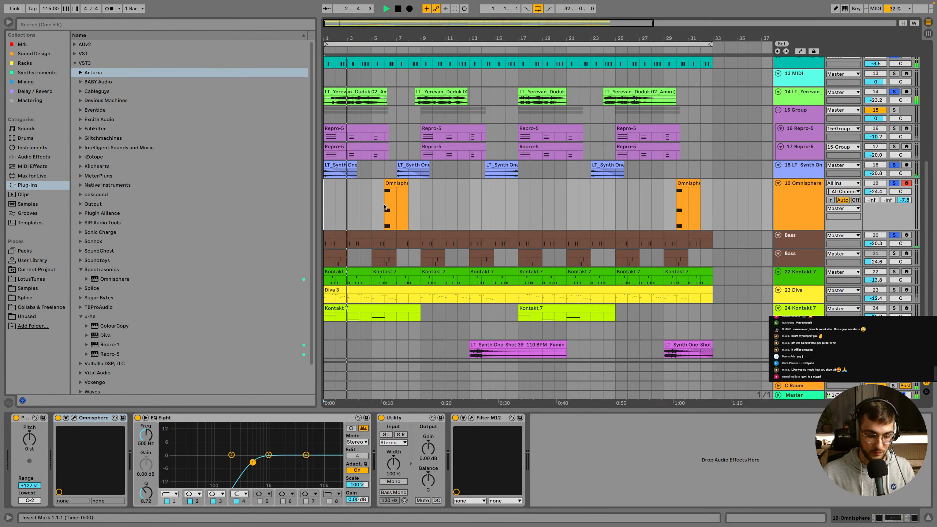
# Shorten the Omnisphere clips at bars 6 and 30 to one bar each and save the set
pyautogui.click(386, 184)
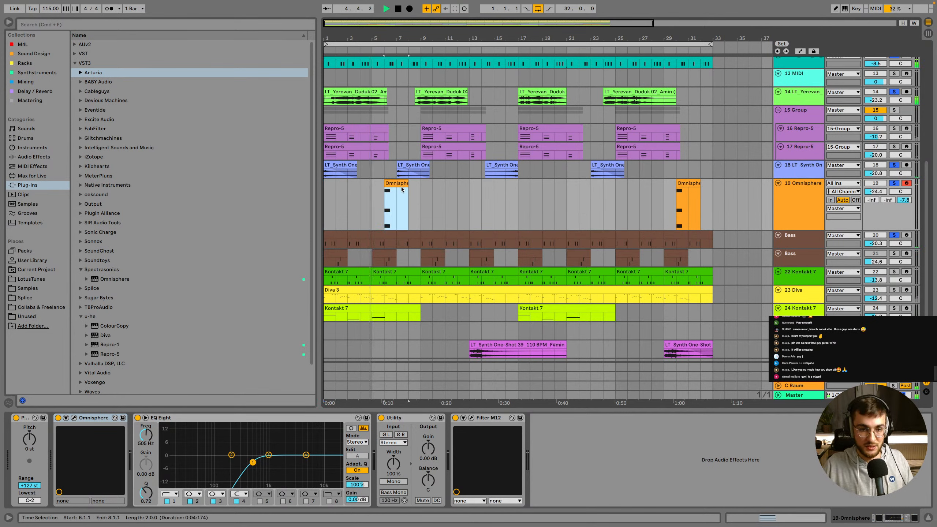
pyautogui.moveTo(408, 184); pyautogui.dragTo(396, 185)
pyautogui.moveTo(700, 184); pyautogui.dragTo(689, 184)
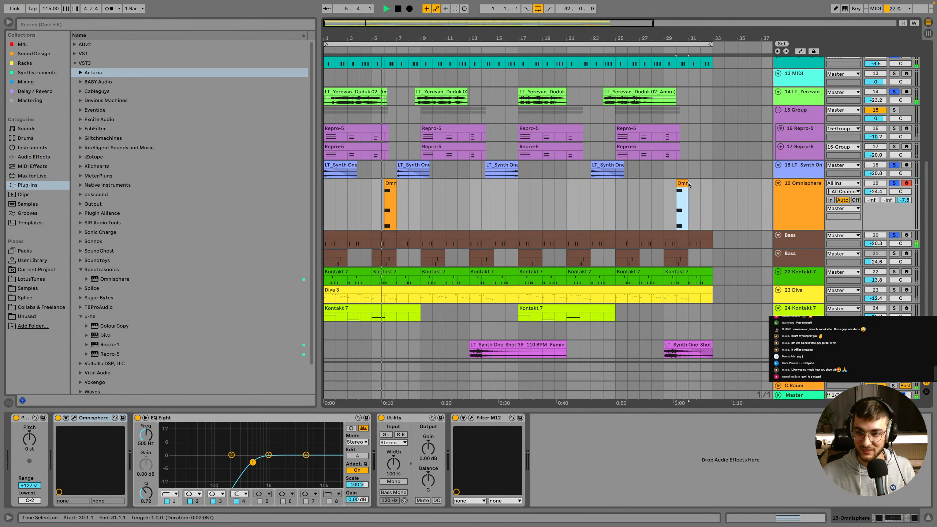
pyautogui.press('super+s')
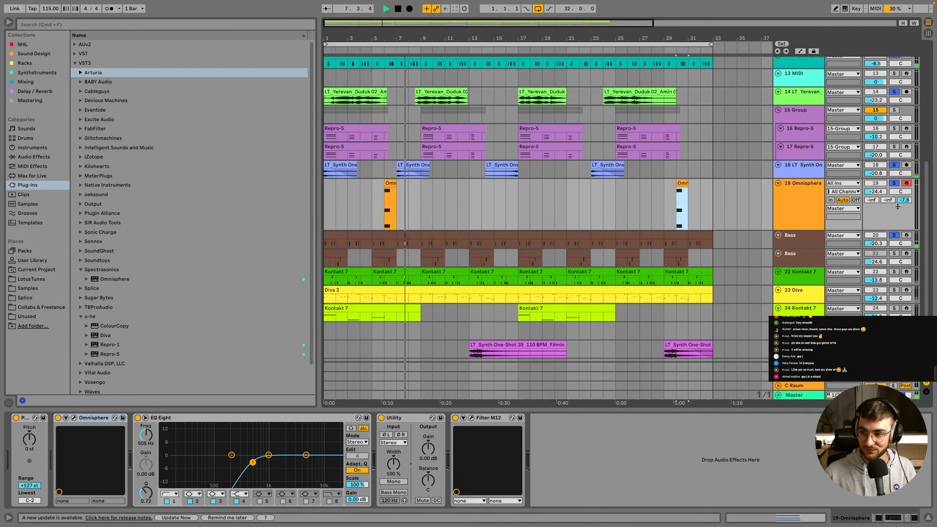
# Set the Omnisphere track's Raum send to -4.0 dB and its Delay send to -14.7 dB
pyautogui.moveTo(904, 200); pyautogui.dragTo(904, 192)
pyautogui.moveTo(888, 201)
pyautogui.mouseDown()
pyautogui.moveTo(888, 180)
pyautogui.moveTo(888, 196)
pyautogui.mouseUp()
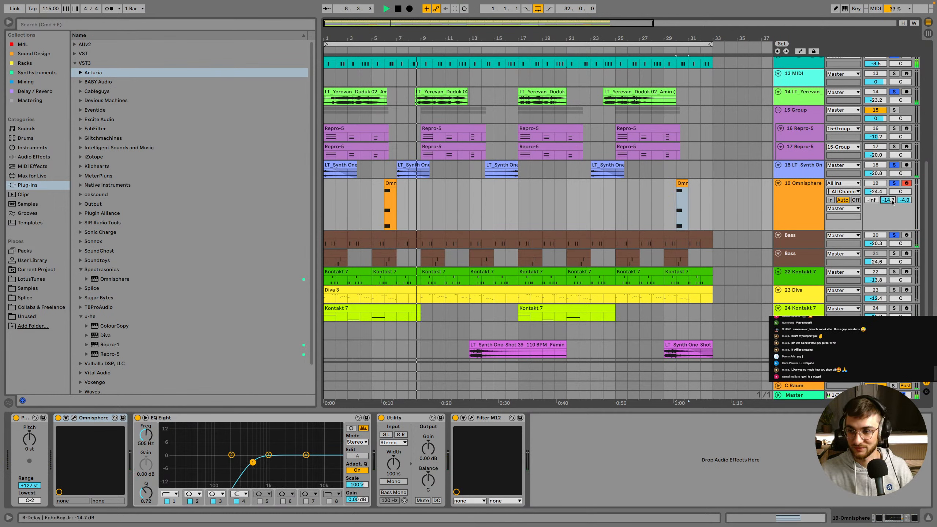
pyautogui.click(385, 198)
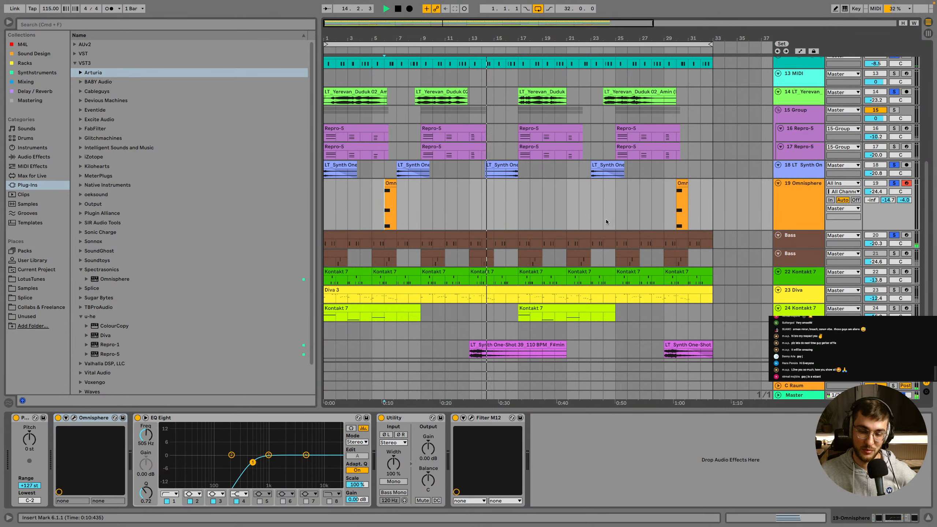
# Copy the Omnisphere clip from bar 30 to bar 20 and save the set
pyautogui.click(674, 196)
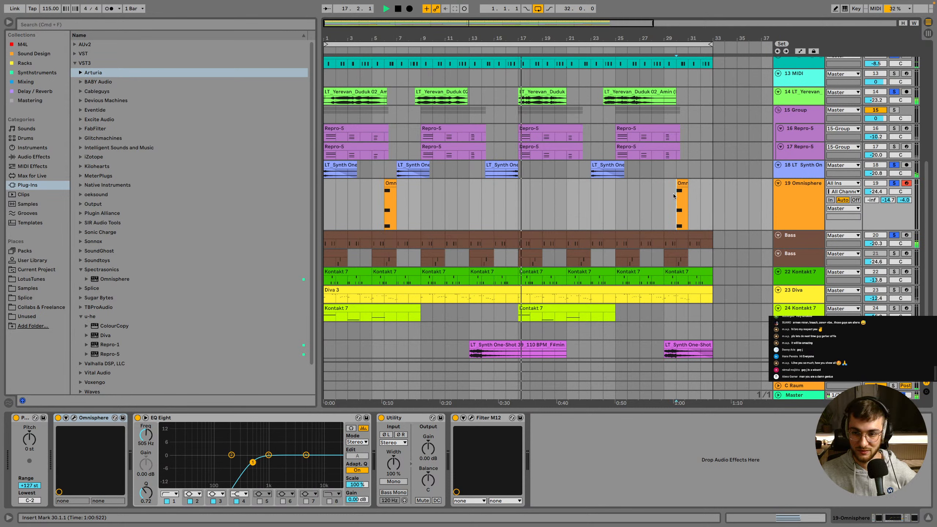
pyautogui.click(681, 183)
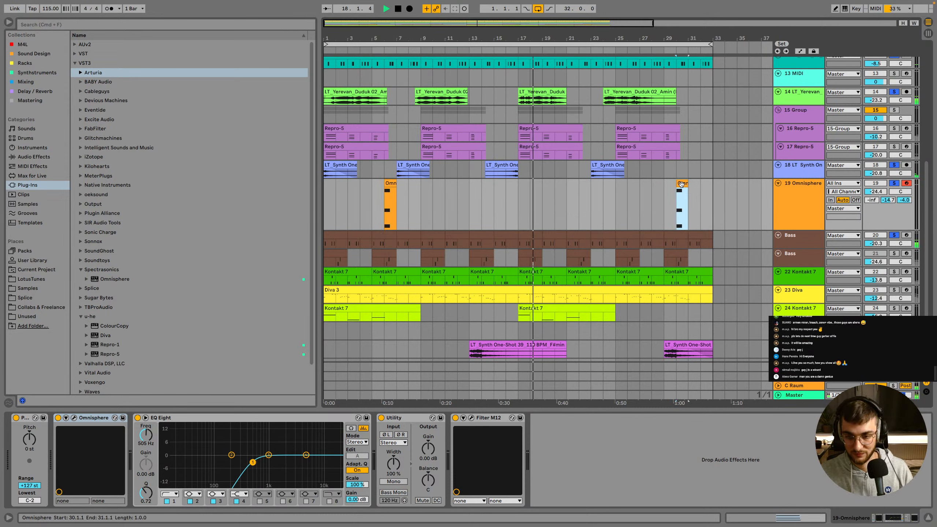
pyautogui.moveTo(681, 183); pyautogui.dragTo(561, 185)
pyautogui.scroll(1, 562, 185)
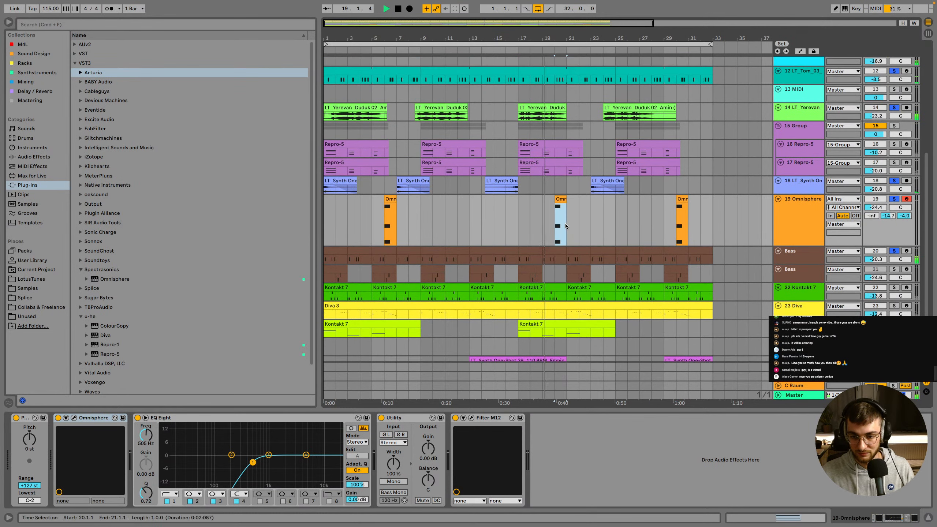
pyautogui.scroll(-1, 591, 216)
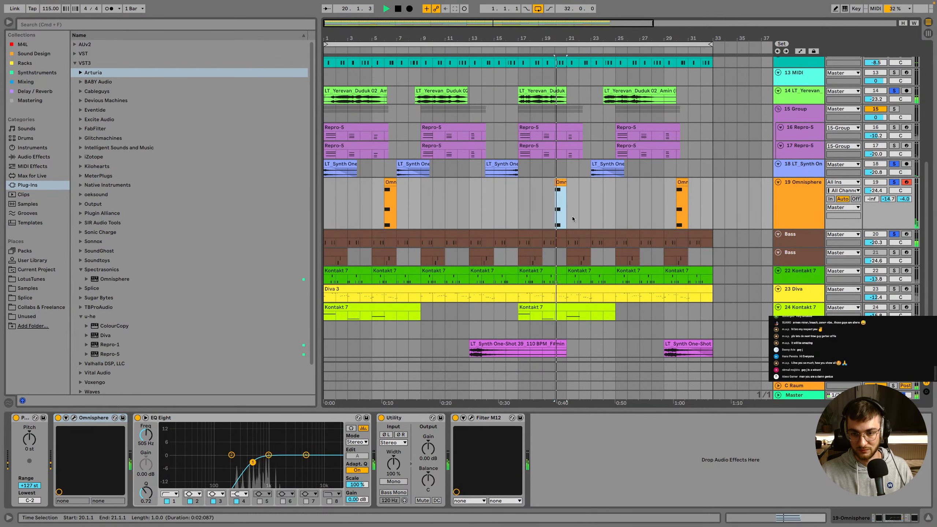
pyautogui.scroll(2, 664, 227)
pyautogui.press('super+s')
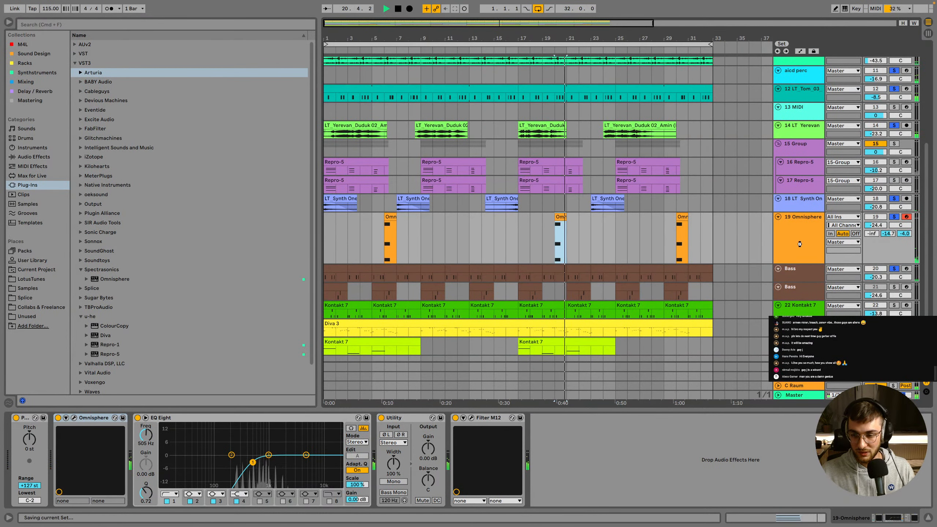
# Insert a new MIDI track below the Omnisphere track and load the Diva VST3 instrument onto it
pyautogui.click(799, 244)
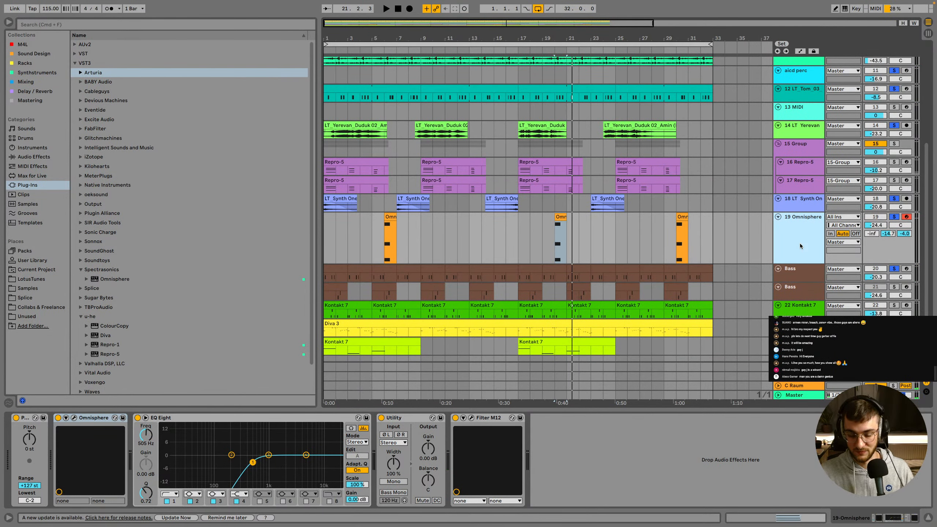
pyautogui.press('super+shift+t')
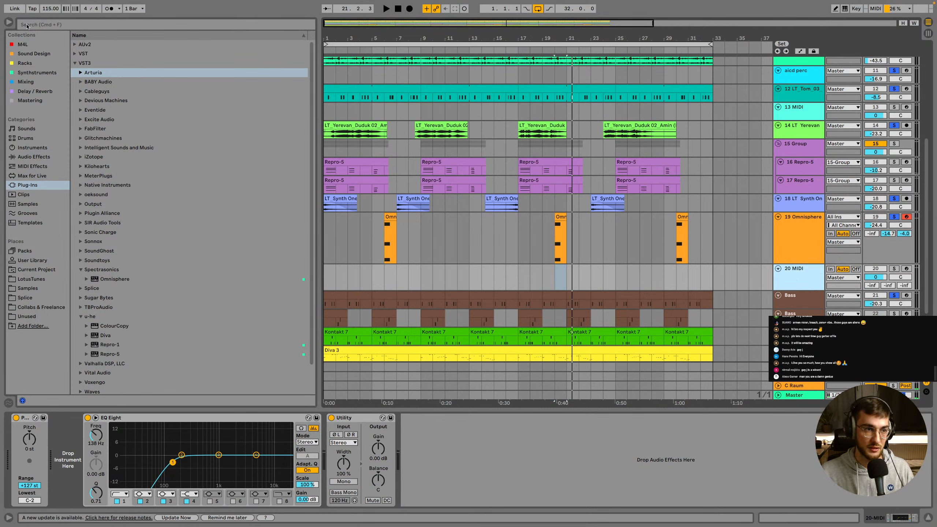
pyautogui.click(32, 25)
pyautogui.write('diva')
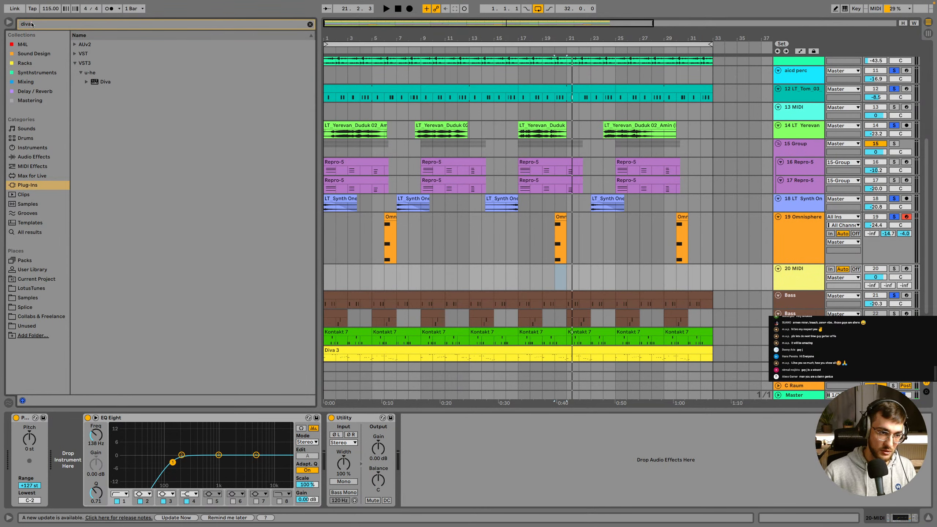
pyautogui.doubleClick(106, 82)
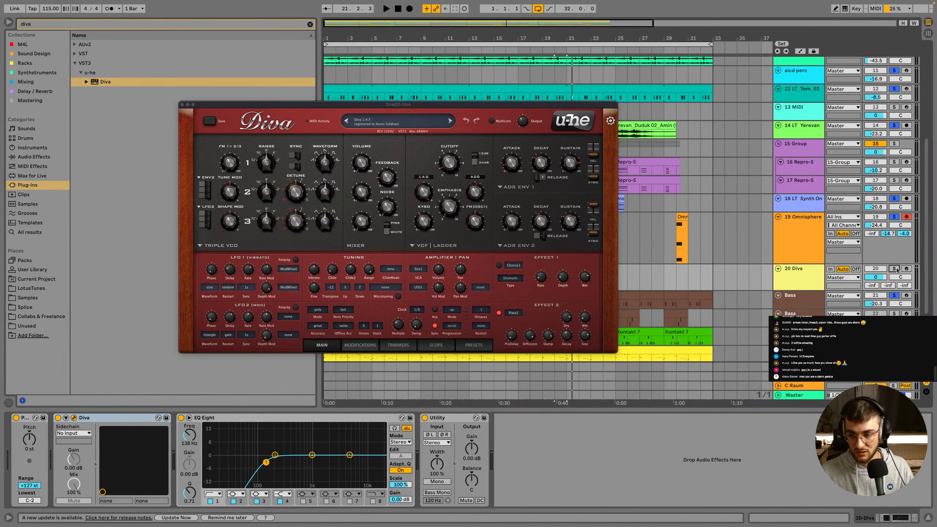
# Load the preset Arp 03 – Found & Lost from the LotusTunes Presets Afro New folder in Diva and lower the new track's volume
pyautogui.moveTo(876, 277); pyautogui.dragTo(876, 293)
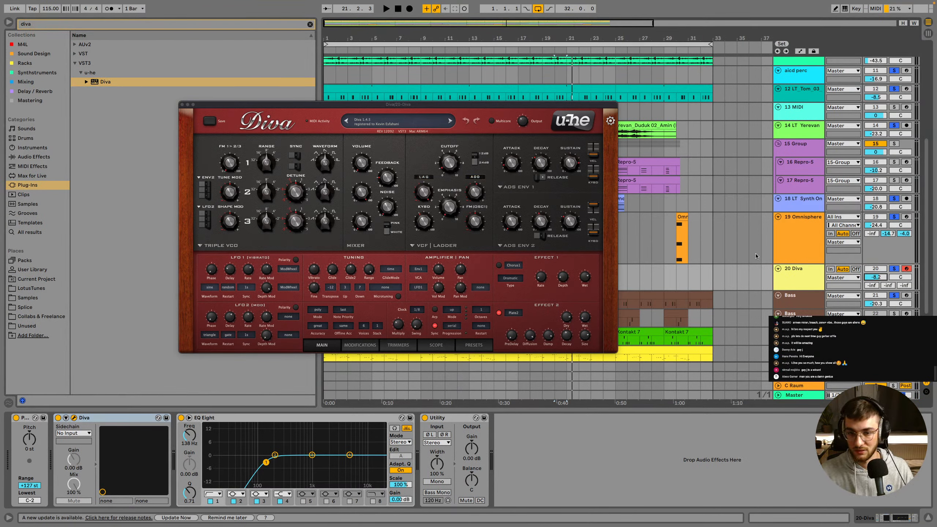
pyautogui.click(473, 345)
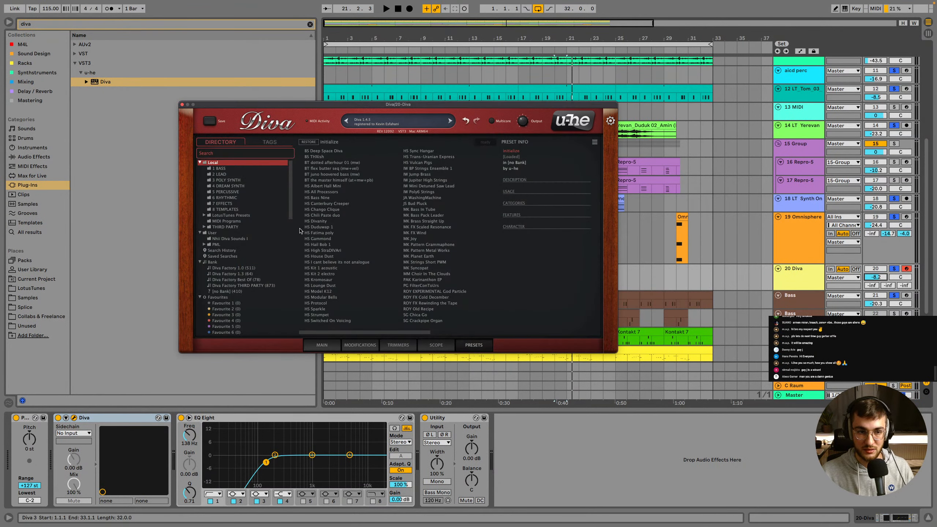
pyautogui.click(205, 216)
pyautogui.click(220, 221)
pyautogui.click(209, 221)
pyautogui.click(258, 227)
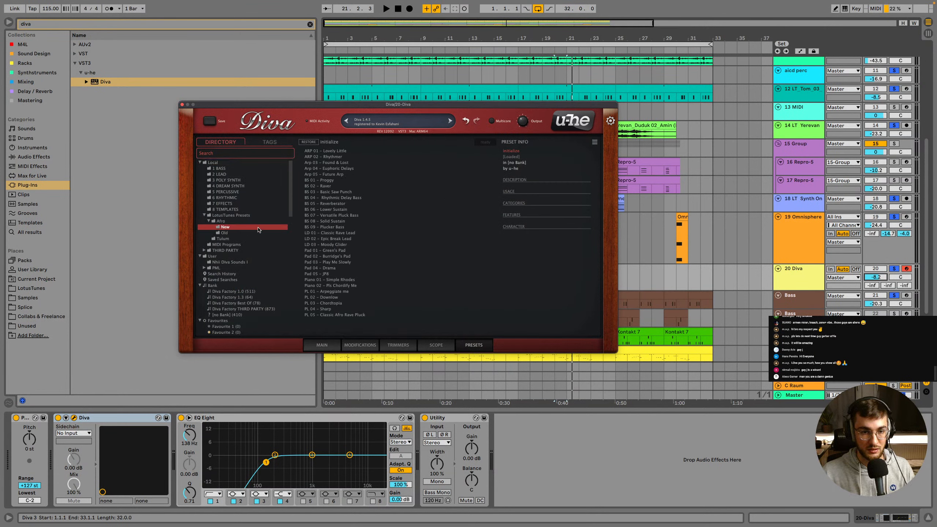
pyautogui.click(340, 168)
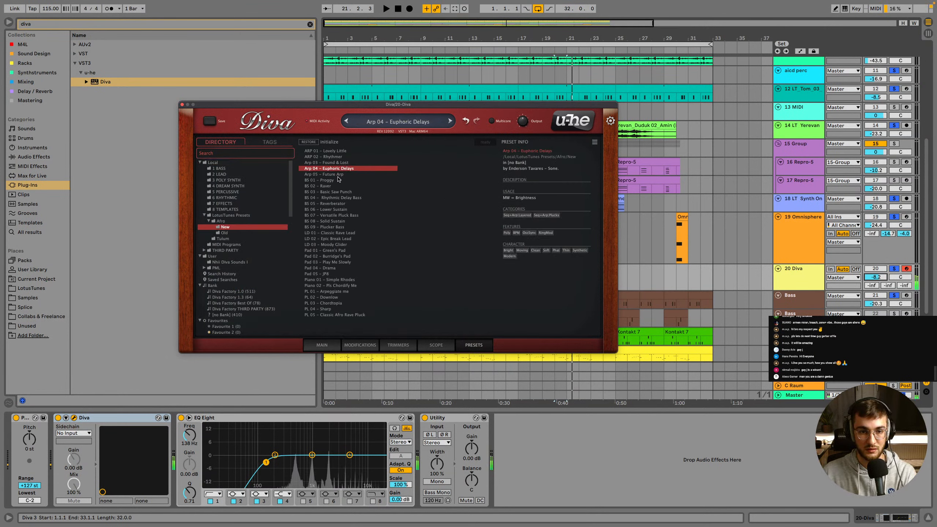
pyautogui.click(339, 175)
pyautogui.click(340, 164)
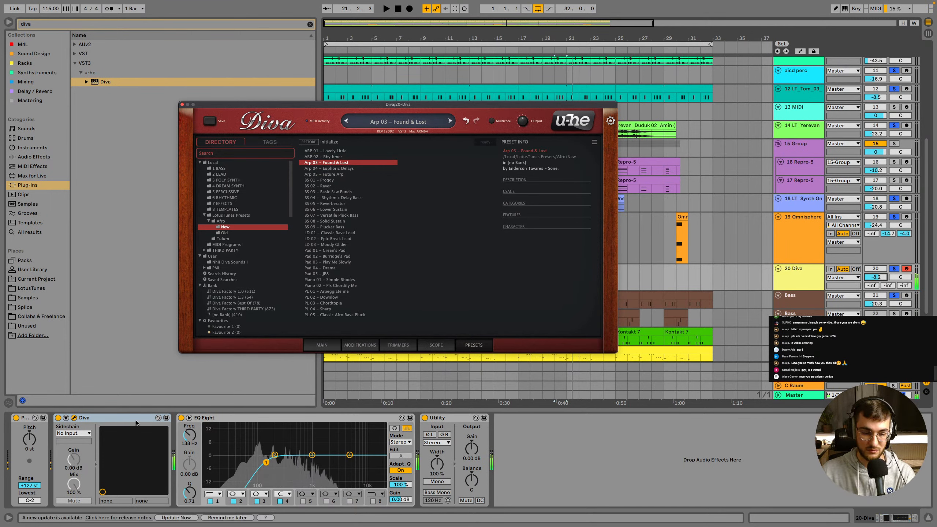
# Bypass the EQ Eight on the new Diva track and bring up Diva's main synth page, moved clear of the upper tracks
pyautogui.click(181, 418)
pyautogui.click(322, 345)
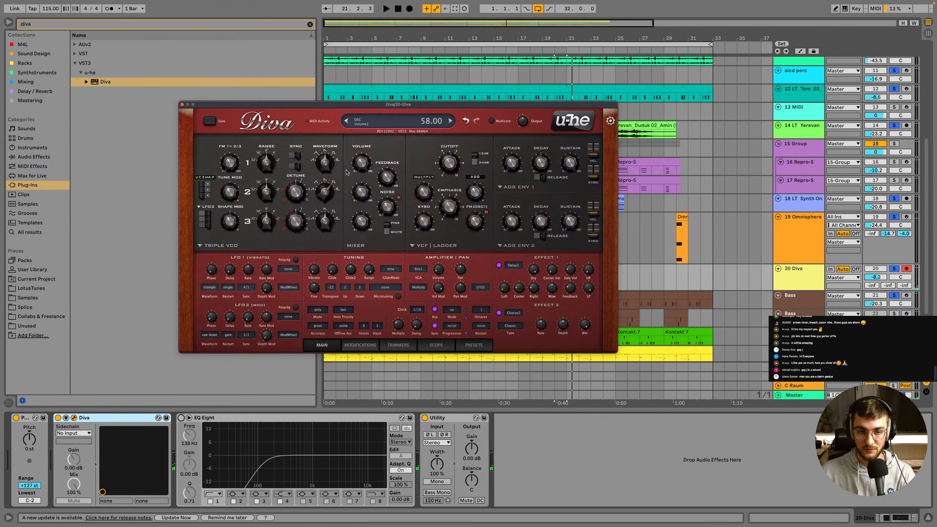
pyautogui.moveTo(332, 105); pyautogui.dragTo(284, 264)
# Play the arrangement from bar 2, set the new Diva track's volume to -18.2 dB and close the Diva window
pyautogui.click(329, 230)
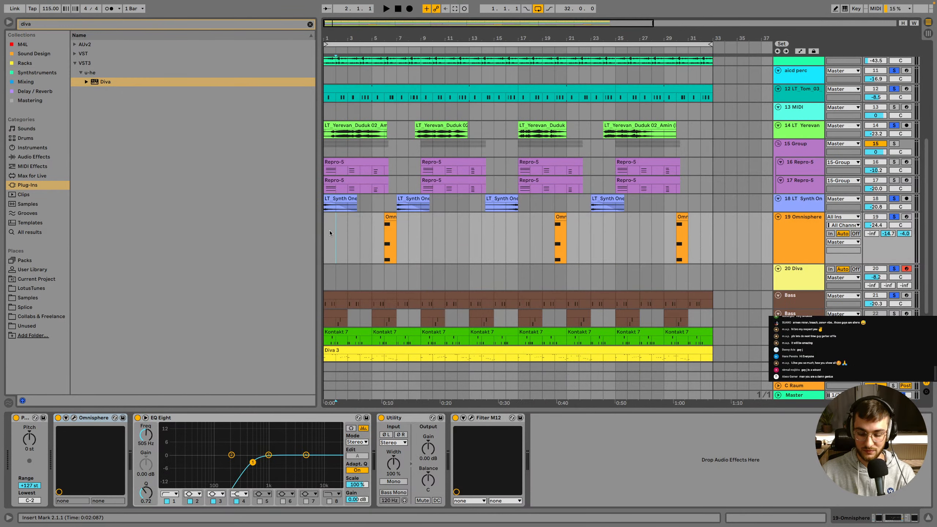
pyautogui.press('Down')
pyautogui.press('space')
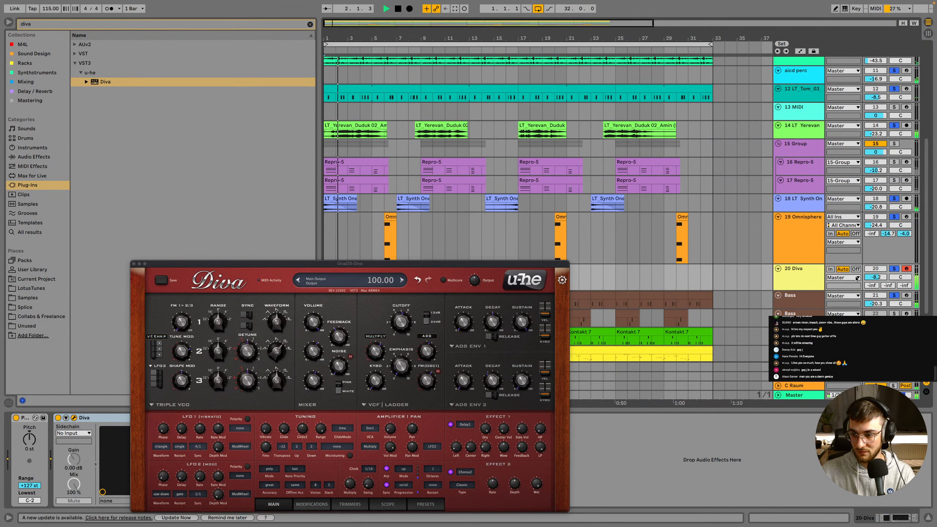
pyautogui.moveTo(876, 278)
pyautogui.mouseDown()
pyautogui.moveTo(876, 290)
pyautogui.moveTo(875, 277)
pyautogui.mouseUp()
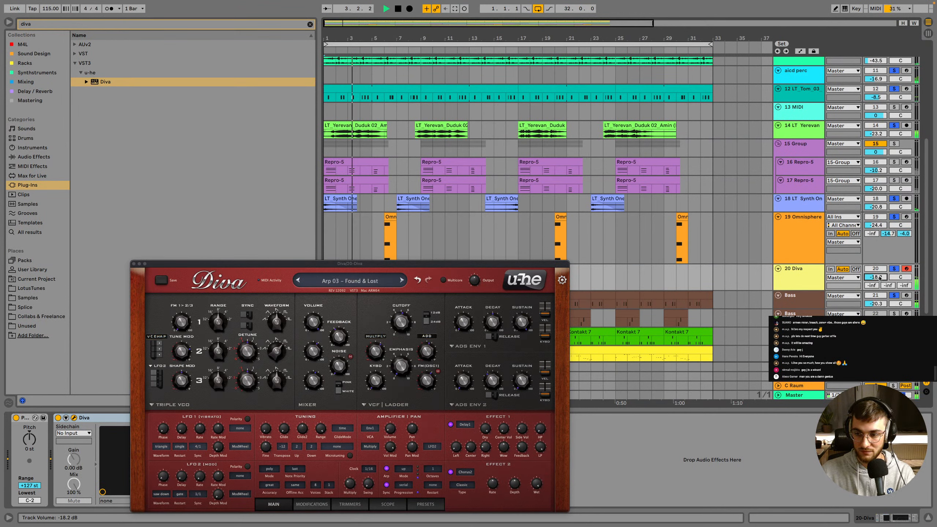
pyautogui.click(805, 284)
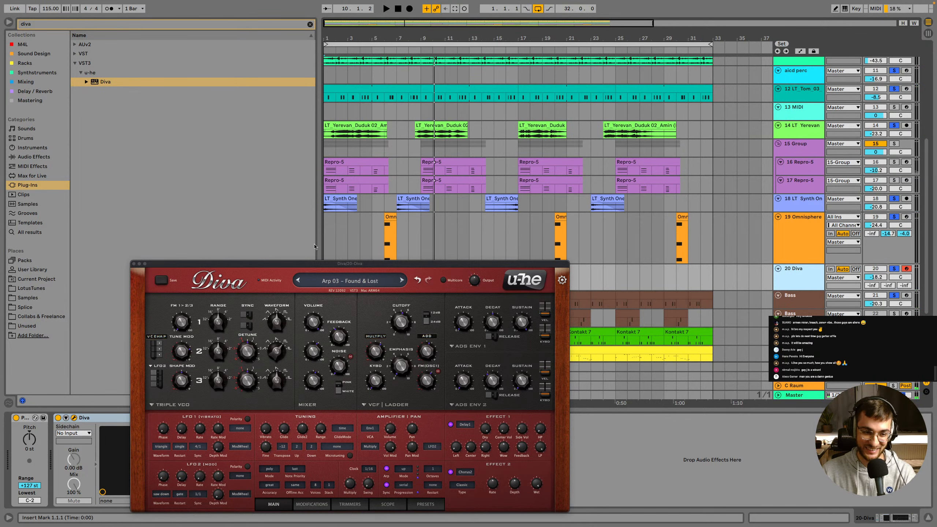
pyautogui.click(134, 263)
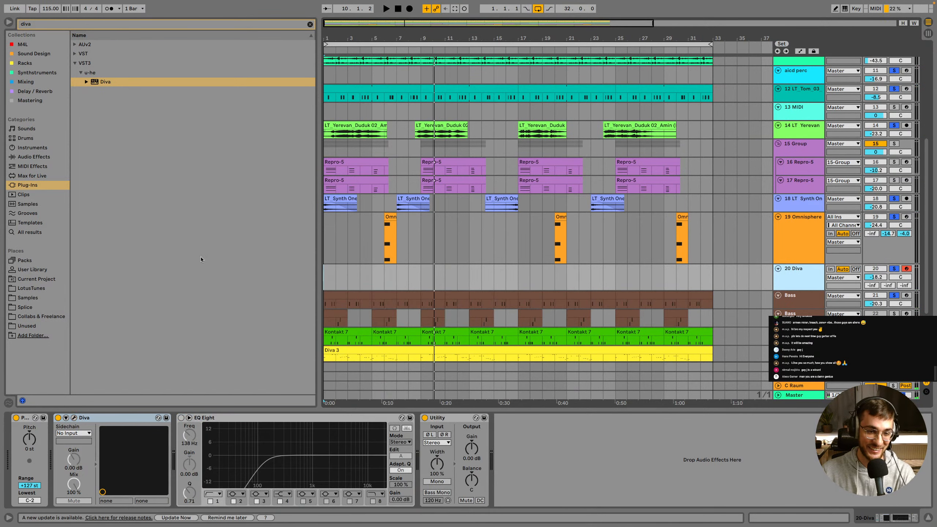
# Record a sustained A2, E3 and A3 chord on the new Diva track and move the recorded clip to bar 1
pyautogui.click(323, 276)
pyautogui.press('space')
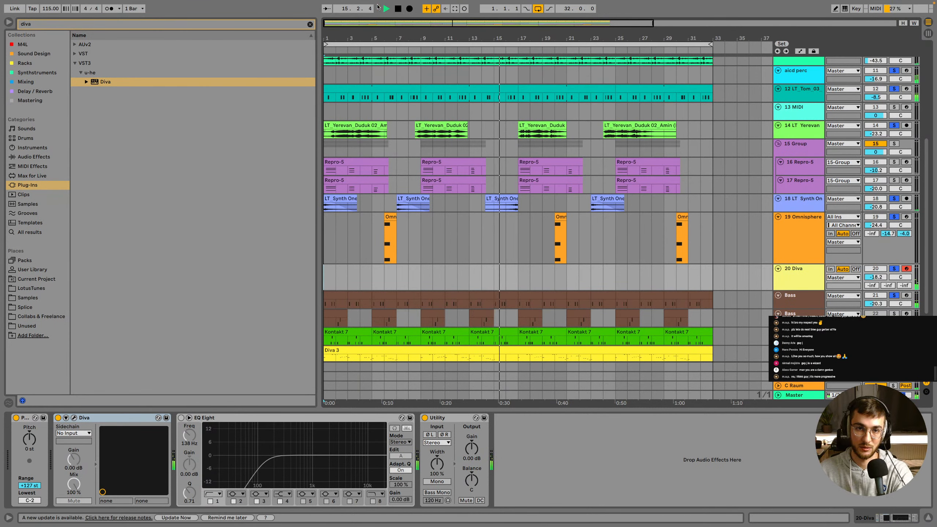
pyautogui.click(410, 9)
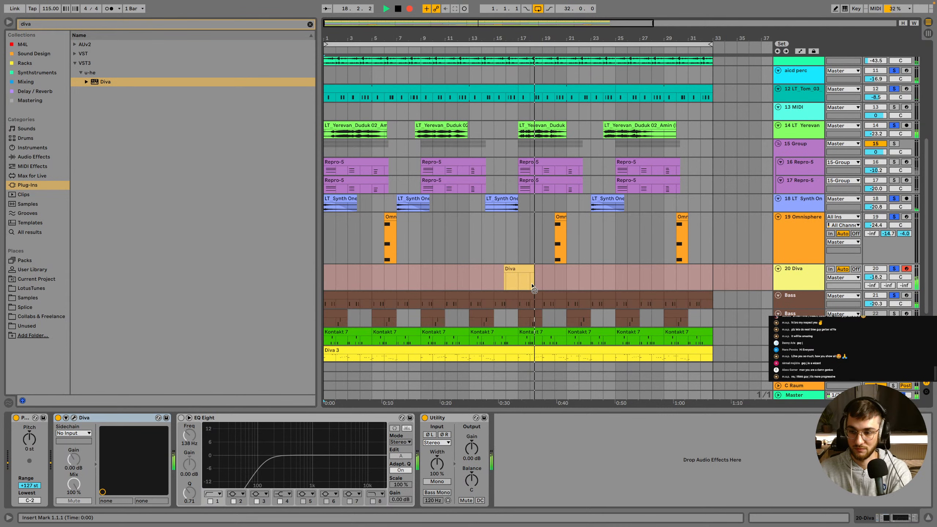
pyautogui.press('space')
pyautogui.click(506, 268)
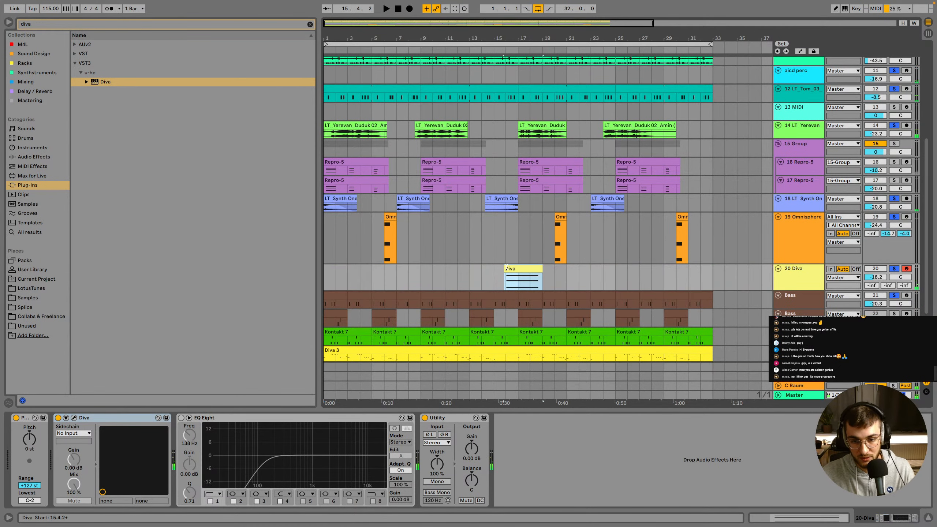
pyautogui.moveTo(508, 269); pyautogui.dragTo(325, 268)
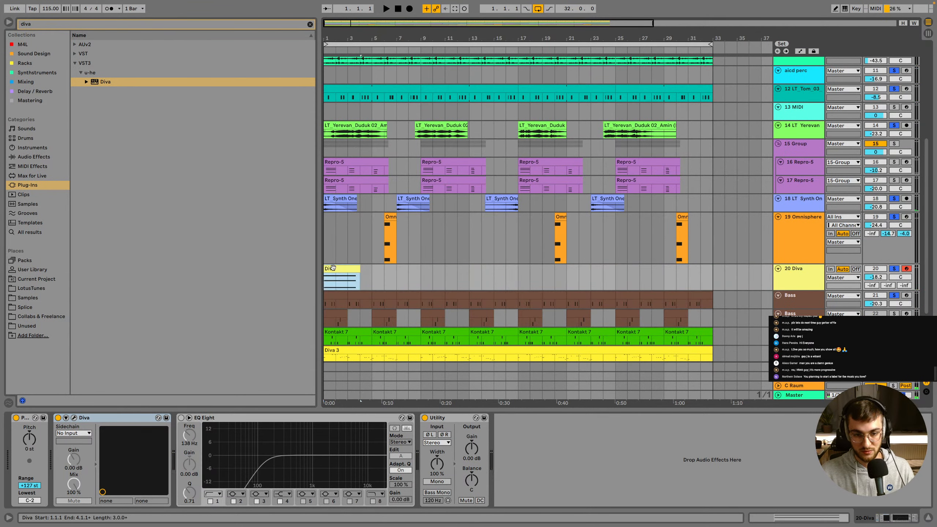
# Quantize all notes in the recorded Diva clip and lengthen them to the clip end with Legato
pyautogui.doubleClick(330, 280)
pyautogui.hotkey('ctrl', 'a')
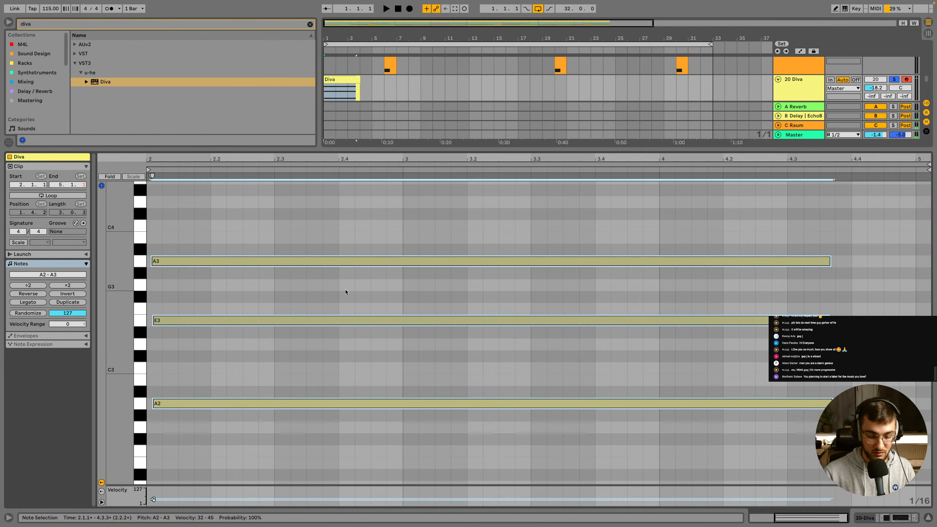
pyautogui.hotkey('ctrl', 'u')
pyautogui.press('space')
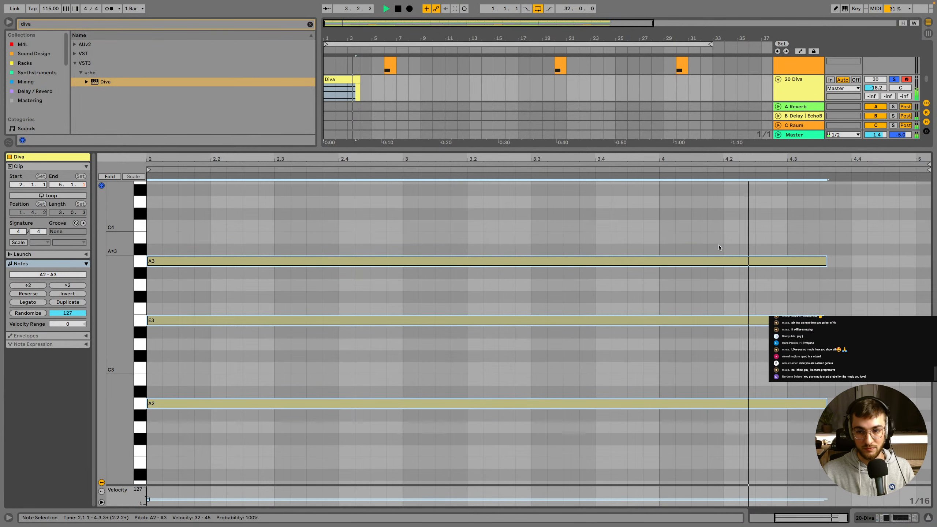
pyautogui.click(29, 303)
pyautogui.press('space')
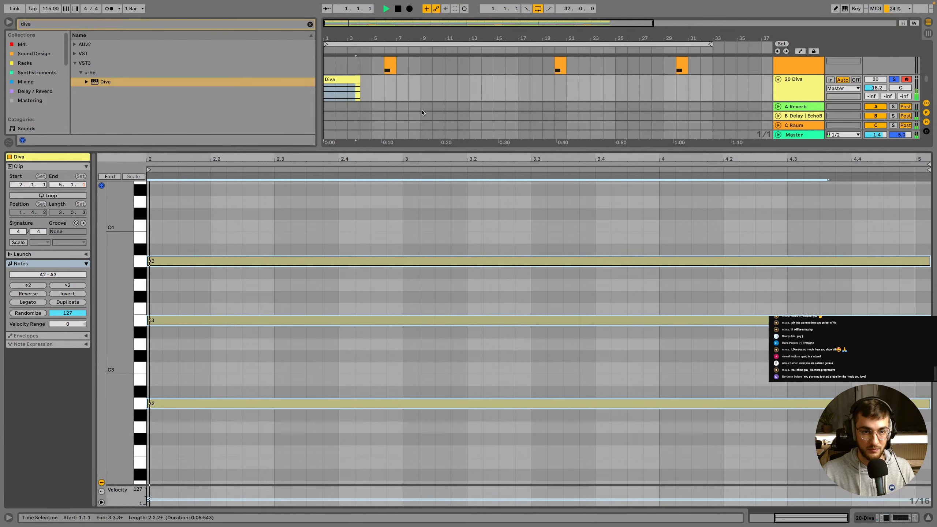
# Rename the new Diva track as guy j
pyautogui.hotkey('shift', 'Tab')
pyautogui.click(793, 196)
pyautogui.hotkey('ctrl', 'r')
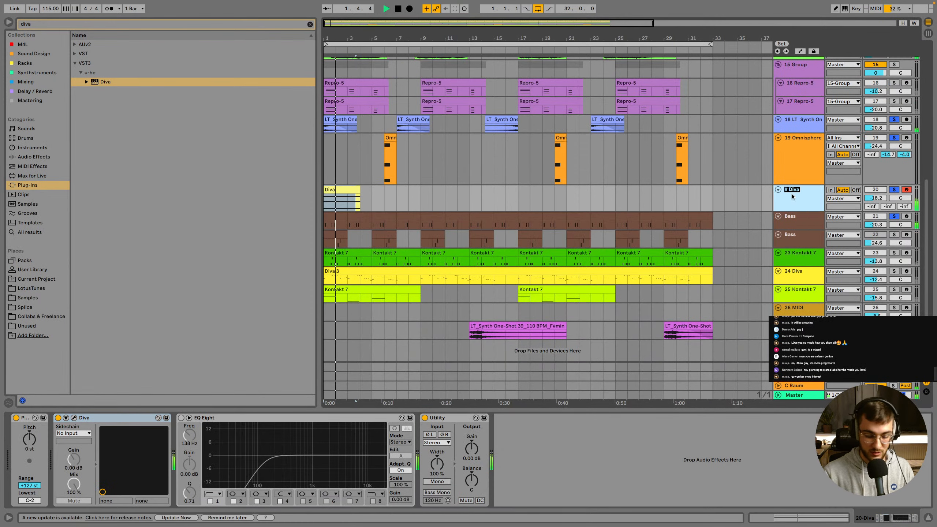
pyautogui.write('guy j')
pyautogui.press('Return')
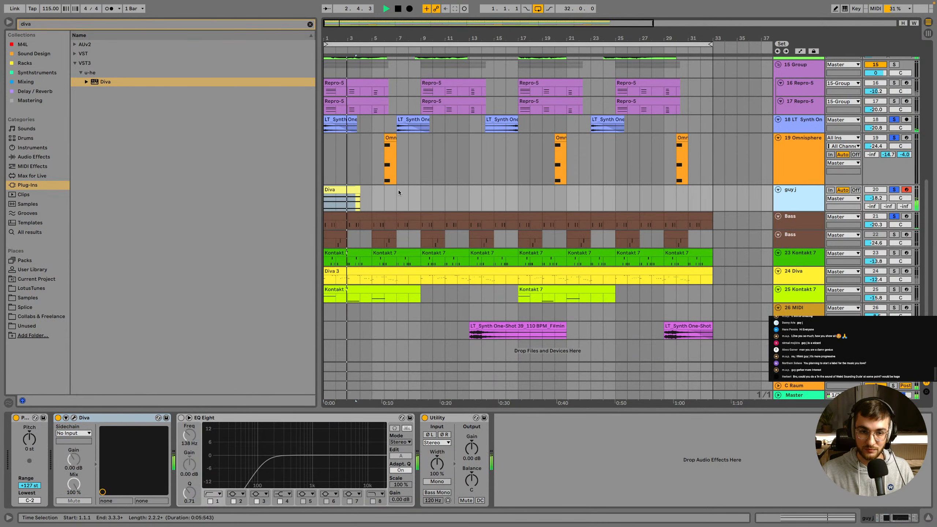
# Extend the Diva clip to end at bar 5 and stretch its three notes over the full four bars with Legato
pyautogui.doubleClick(359, 205)
pyautogui.press('super+a')
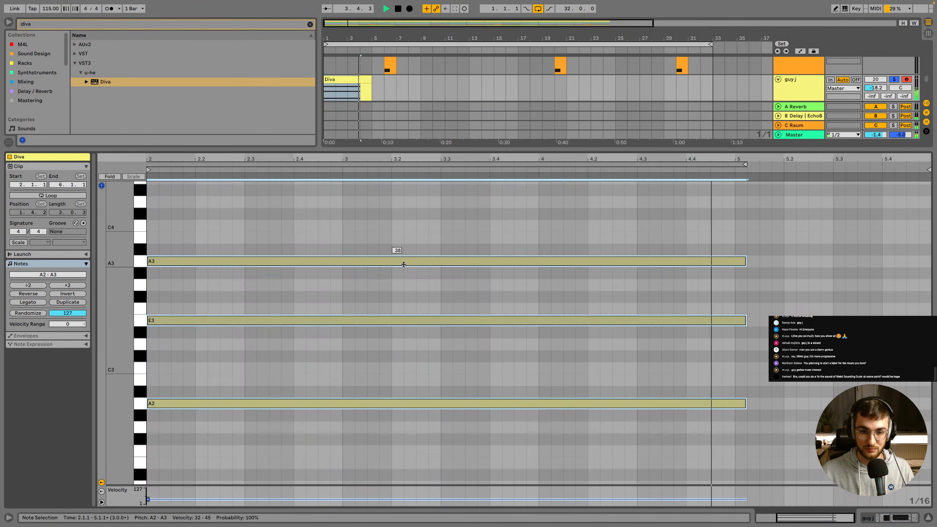
pyautogui.click(28, 303)
pyautogui.hotkey('shift', 'Tab')
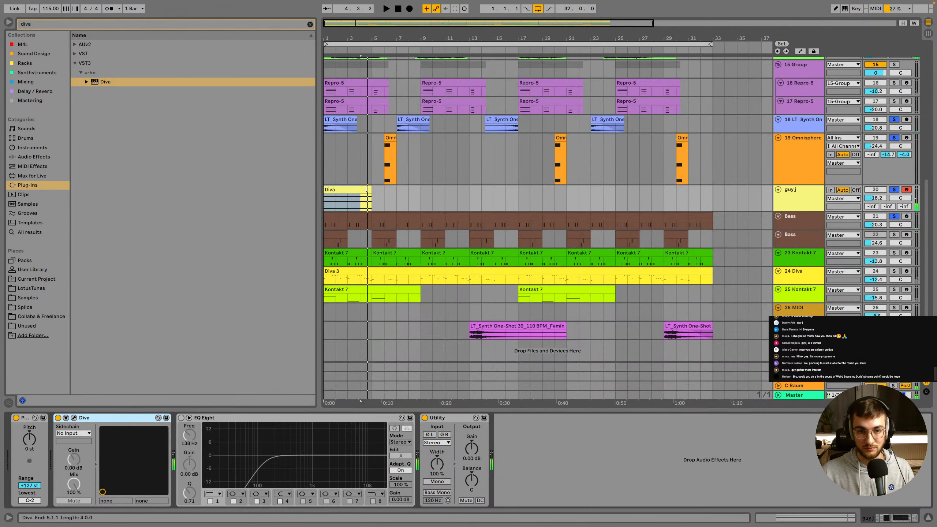
pyautogui.moveTo(367, 189)
pyautogui.mouseDown()
pyautogui.moveTo(687, 190)
pyautogui.moveTo(372, 189)
pyautogui.mouseUp()
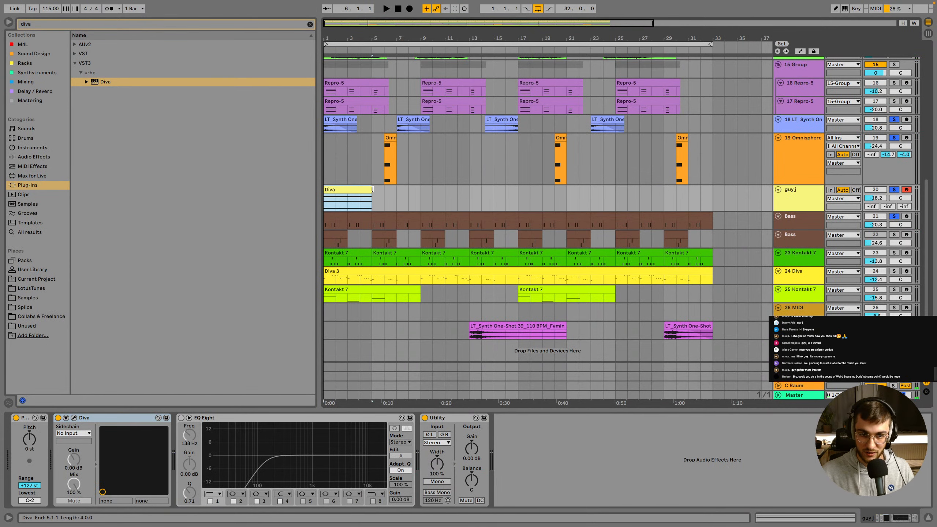
# Loop the four-bar chord clip on the guy j track out to bar 33, save the set and play it back
pyautogui.doubleClick(354, 193)
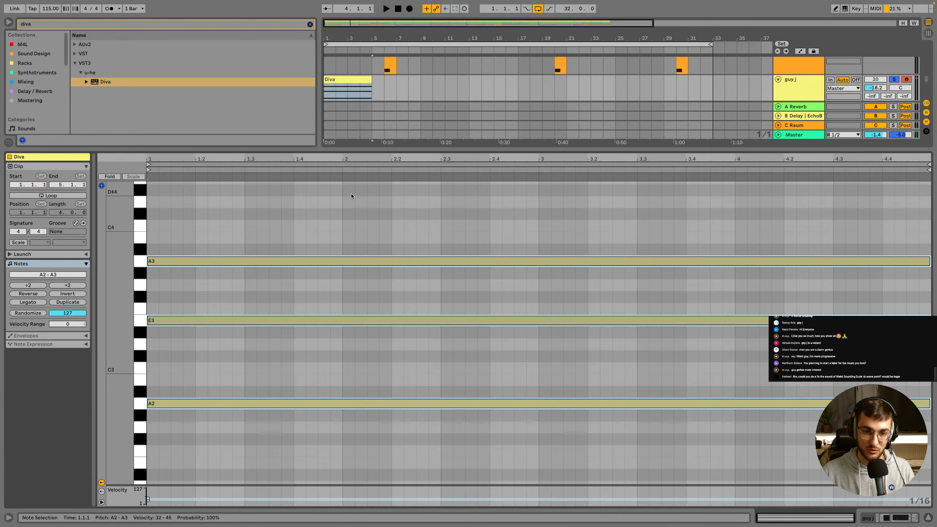
pyautogui.click(380, 189)
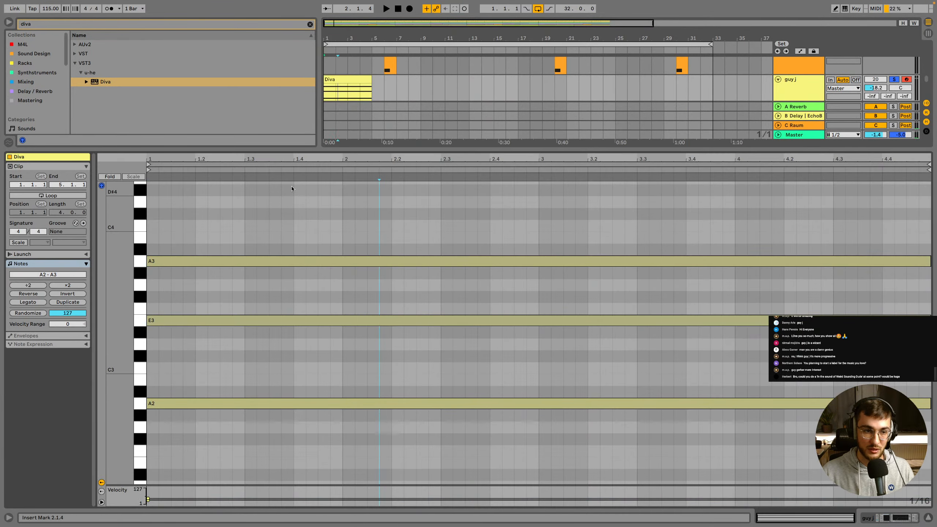
pyautogui.click(262, 166)
pyautogui.press('super+l')
pyautogui.hotkey('shift', 'Tab')
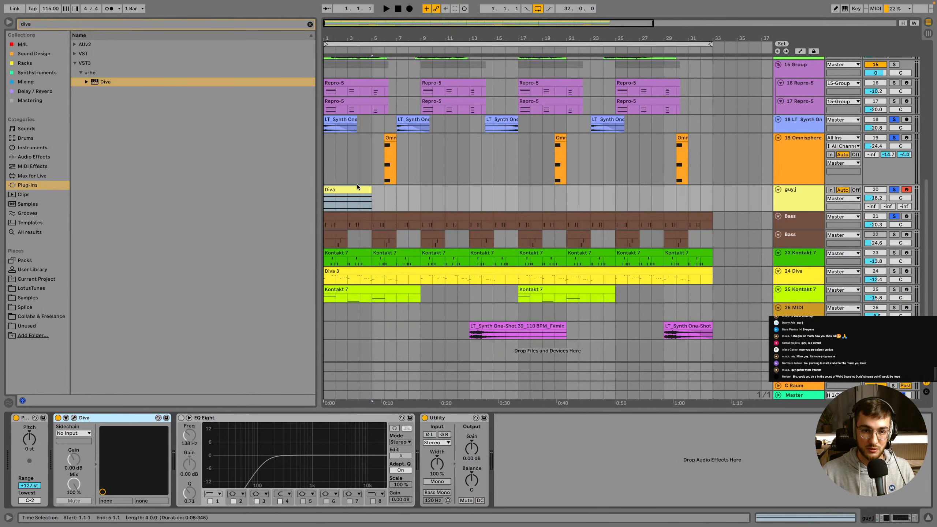
pyautogui.moveTo(371, 197); pyautogui.dragTo(714, 197)
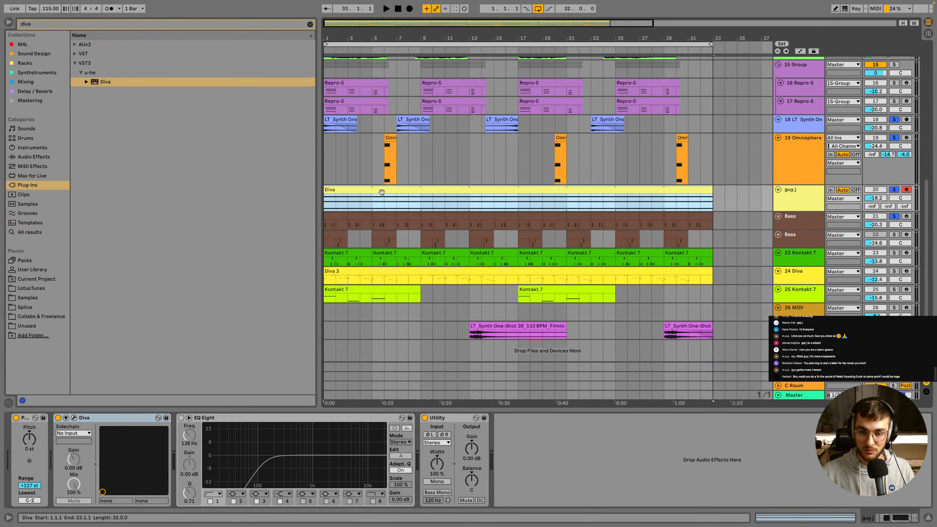
pyautogui.press('super+s')
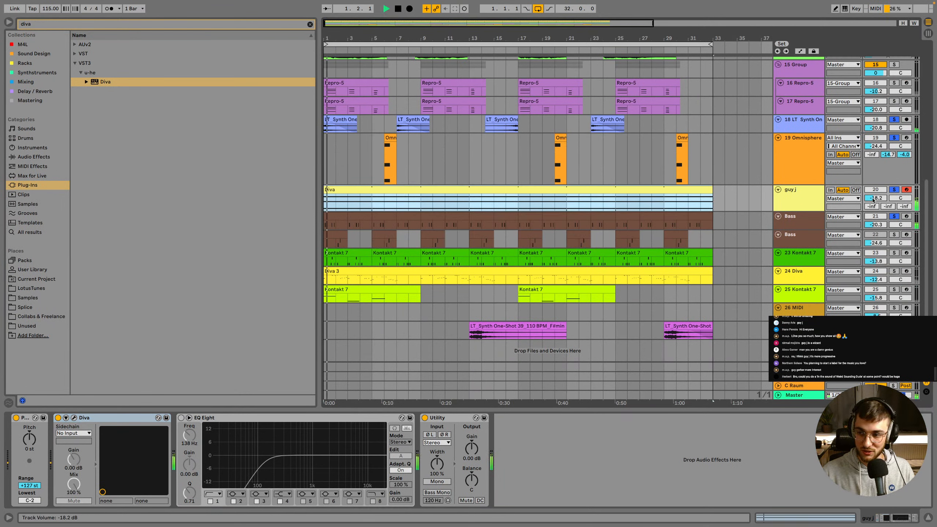
pyautogui.press('space')
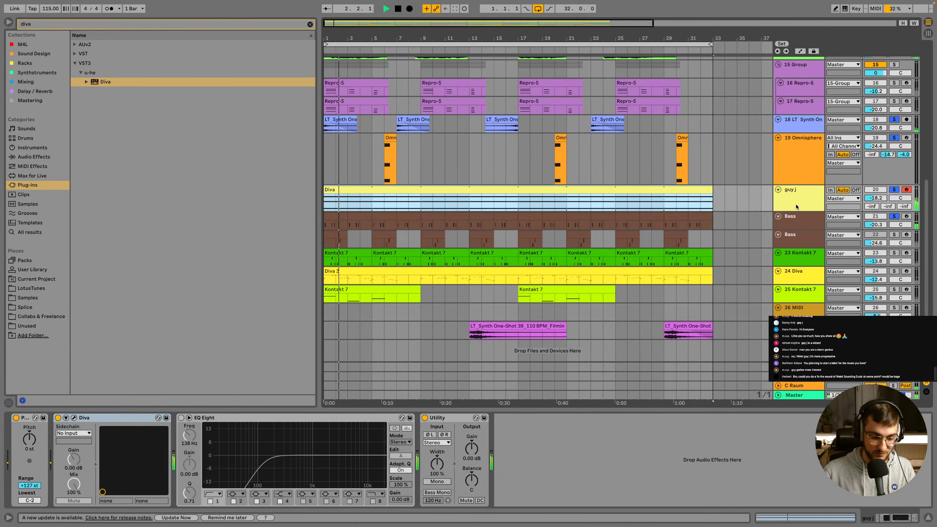
pyautogui.click(439, 228)
# Switch to Finder and open the Yerevan - Cover Artworks folder inside Artworks in LotusTunes Documents
pyautogui.press('super+Tab')
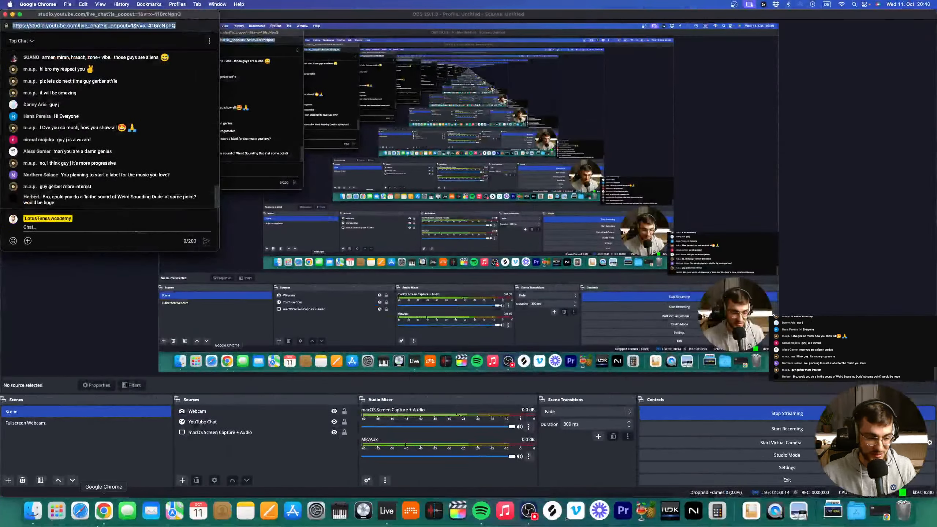
pyautogui.click(36, 503)
pyautogui.click(399, 162)
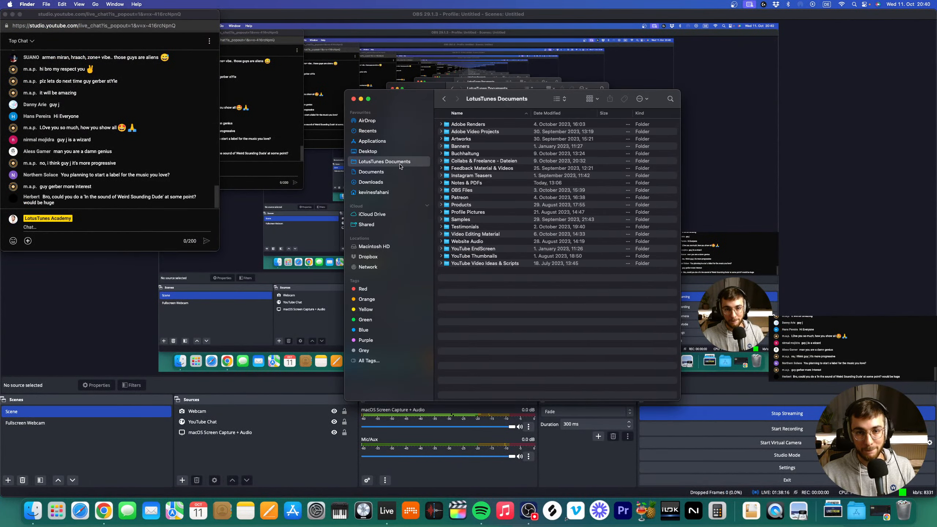
pyautogui.click(471, 142)
pyautogui.doubleClick(468, 140)
pyautogui.click(468, 139)
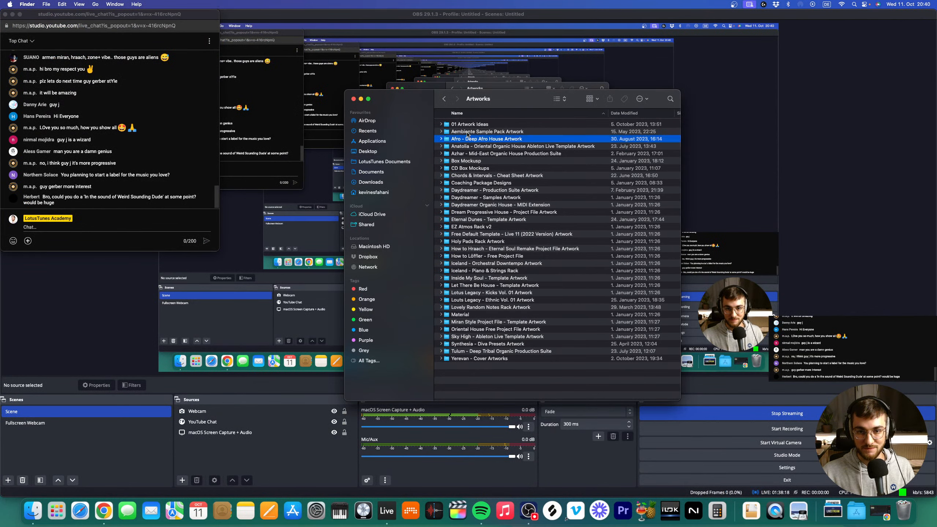
pyautogui.click(472, 153)
pyautogui.click(474, 183)
pyautogui.click(475, 359)
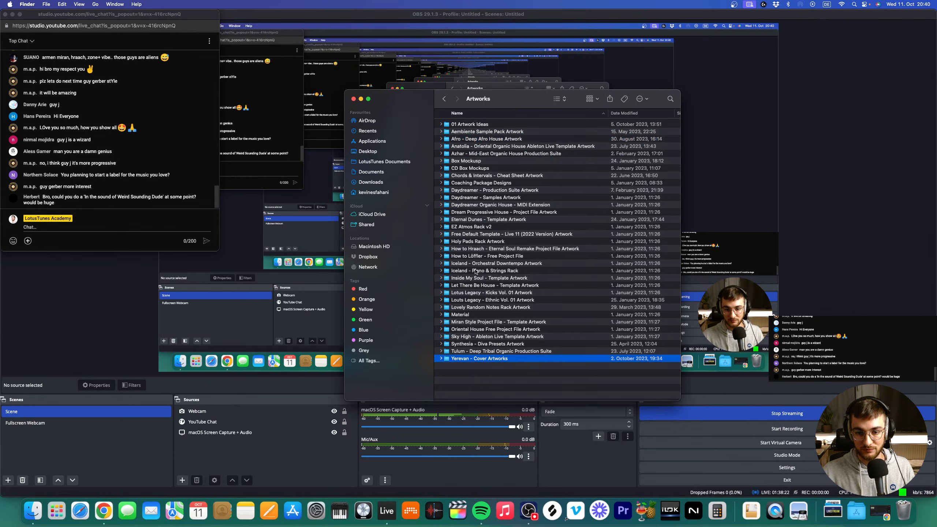
pyautogui.doubleClick(474, 359)
# Preview the image Yerevan Soundpack Artworks (no bg)-min.png
pyautogui.click(481, 190)
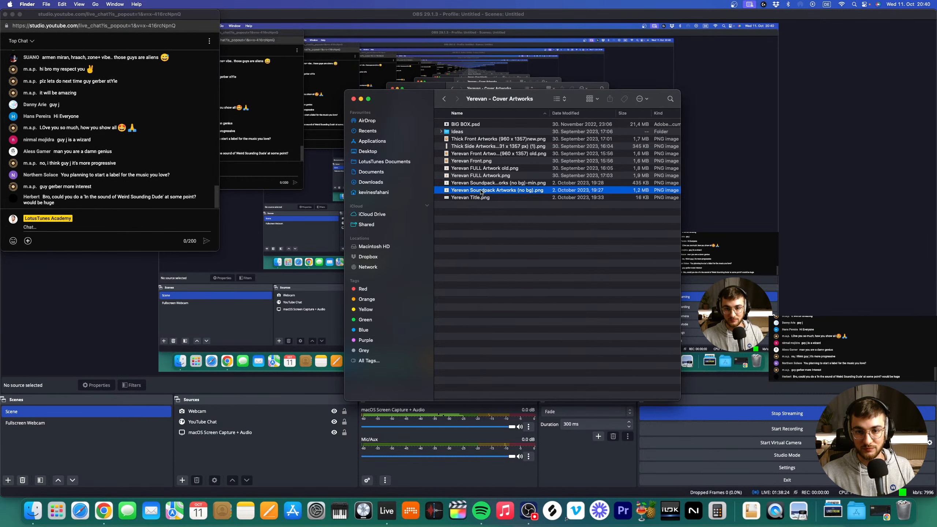
pyautogui.click(497, 184)
pyautogui.press('space')
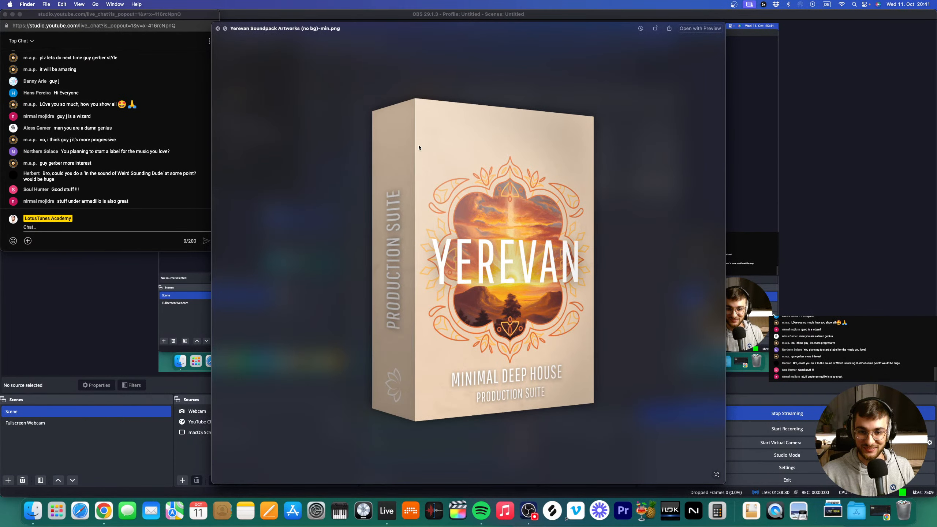
# Close the artwork preview and switch back to Ableton Live
pyautogui.click(218, 28)
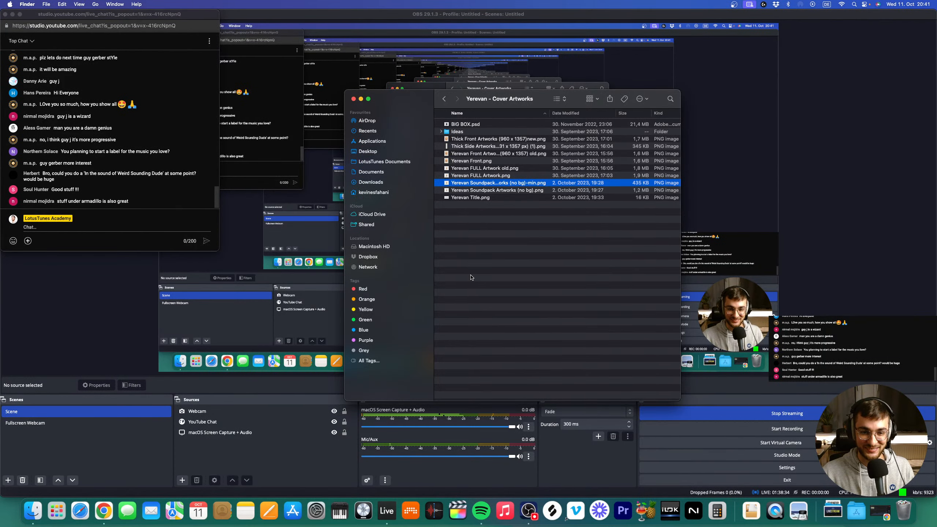
pyautogui.press('super+Tab')
pyautogui.click(386, 509)
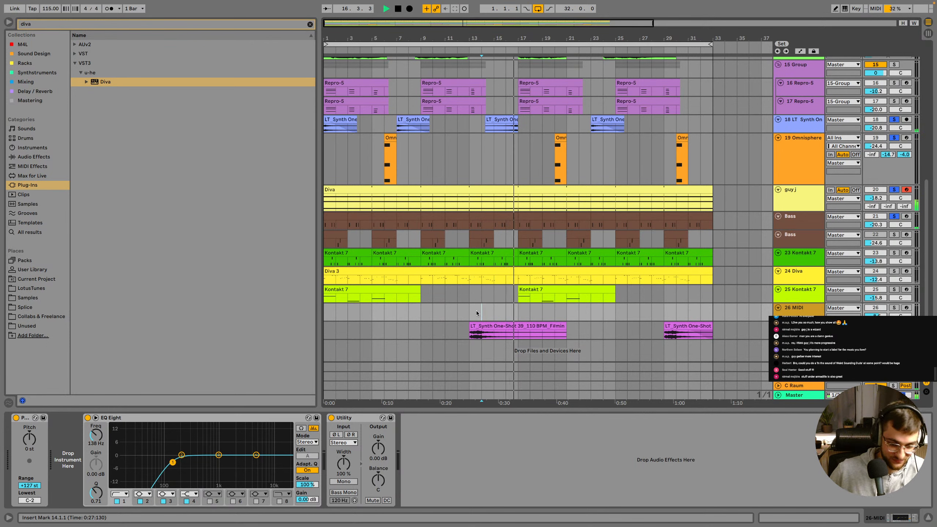
# Lower the guy j track's volume to -21.7 dB and toggle its solo during playback
pyautogui.moveTo(876, 198); pyautogui.dragTo(876, 207)
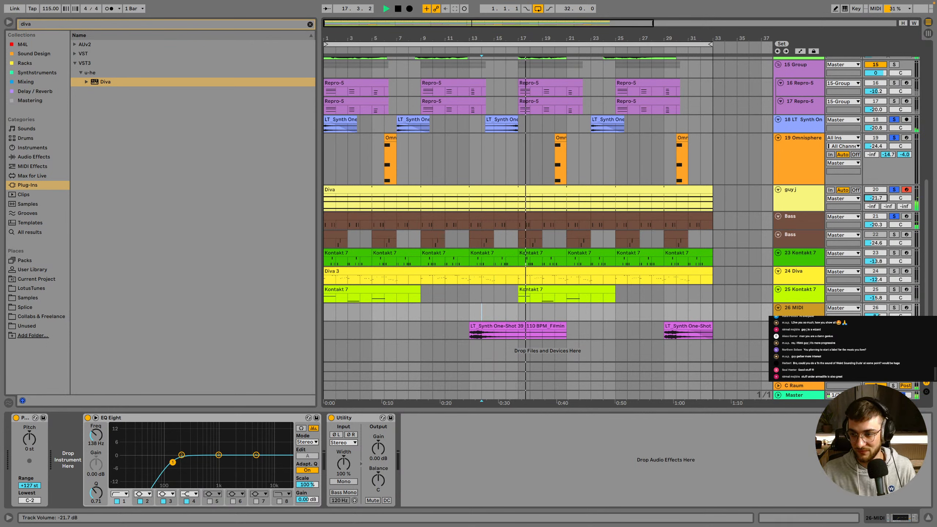
pyautogui.click(902, 193)
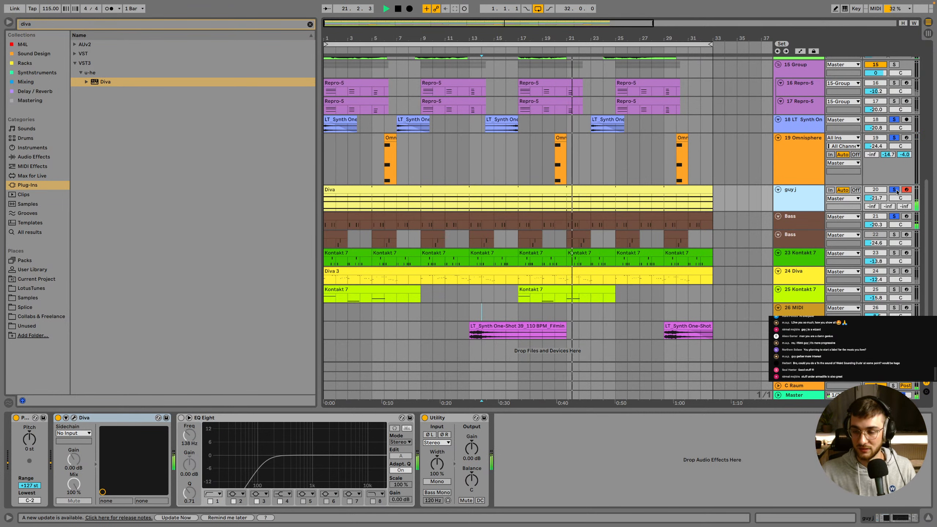
pyautogui.click(895, 191)
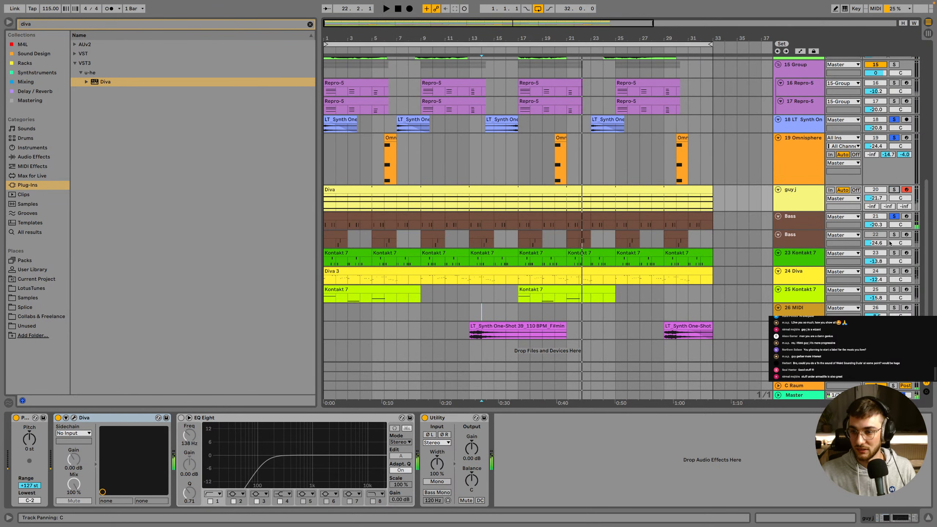
# Select the Bass clip section at bars 21 to 23, restart playback and listen to the loop
pyautogui.press('space')
pyautogui.scroll(1, 589, 229)
pyautogui.click(586, 228)
pyautogui.click(832, 235)
pyautogui.press('space')
pyautogui.scroll(2, 832, 235)
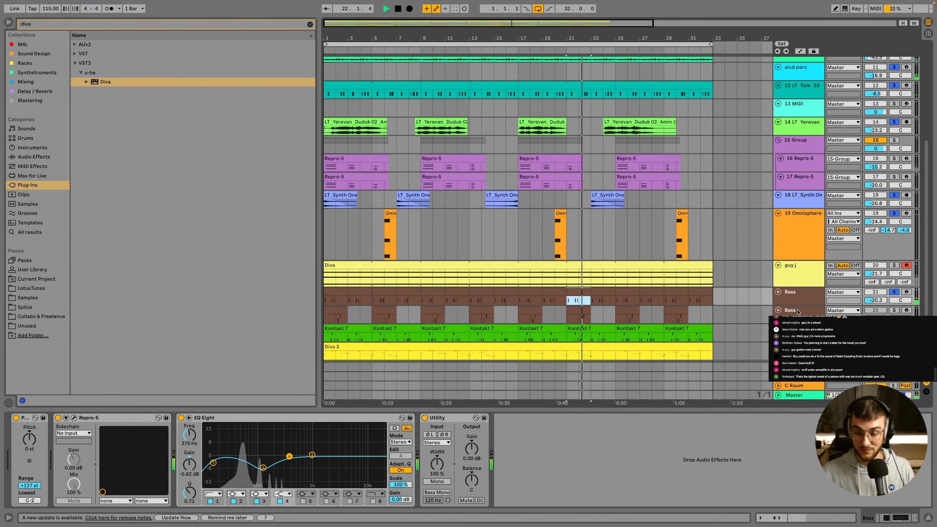
pyautogui.scroll(1, 602, 284)
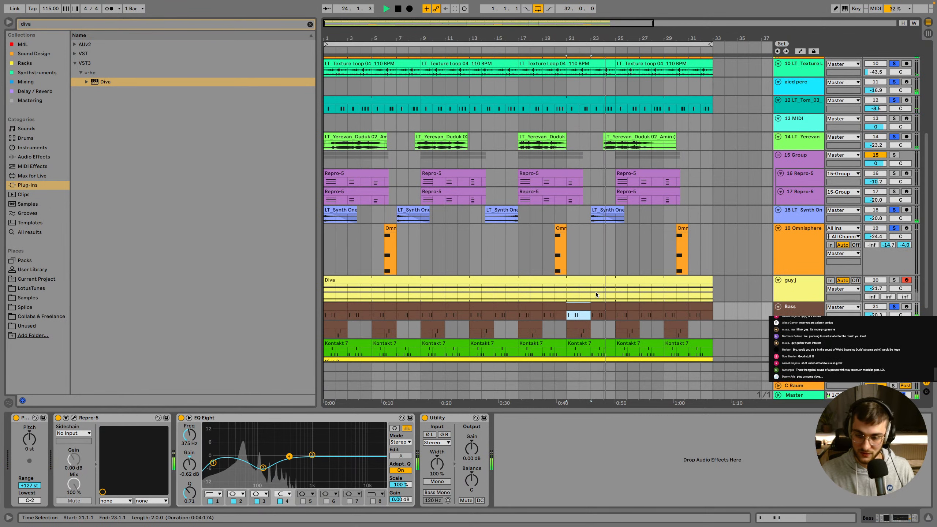
pyautogui.scroll(-1, 591, 293)
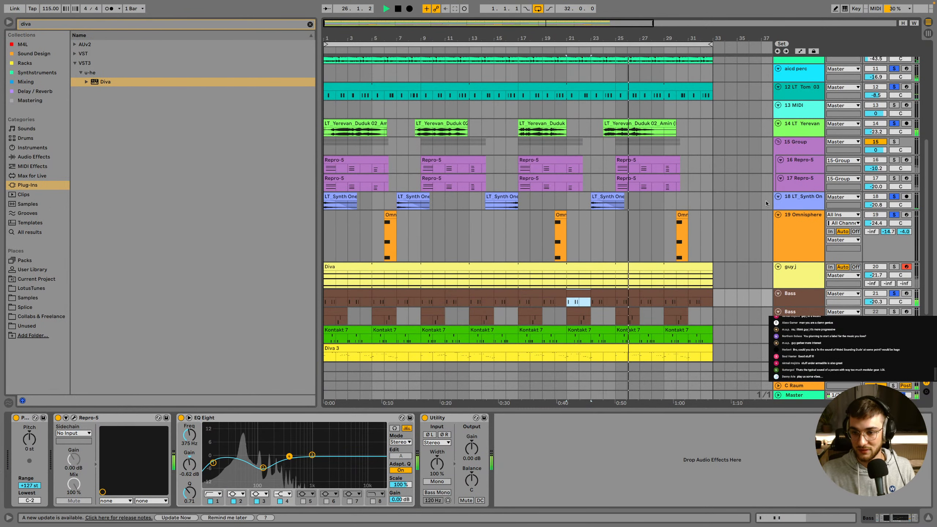
# Select the Diva clip on the guy j track and toggle the track's solo to compare the mix
pyautogui.click(621, 273)
pyautogui.click(360, 267)
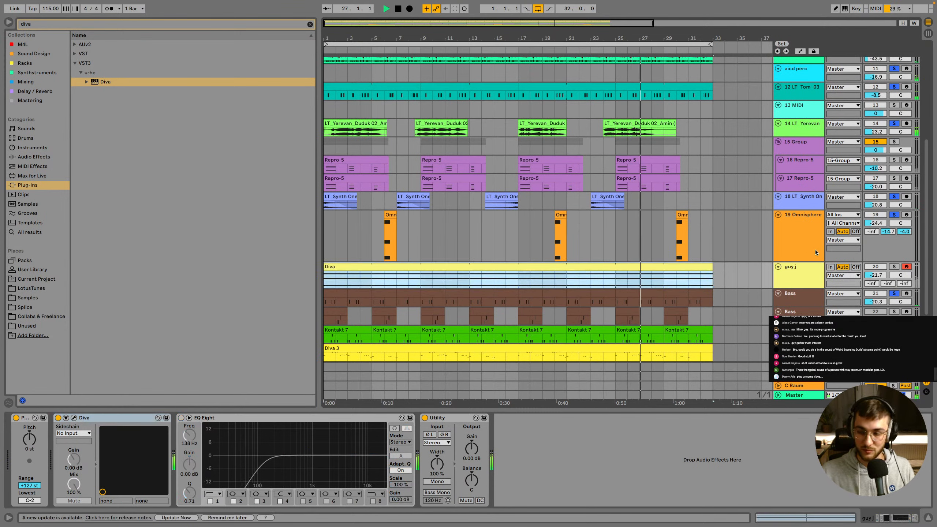
pyautogui.click(895, 266)
pyautogui.click(755, 274)
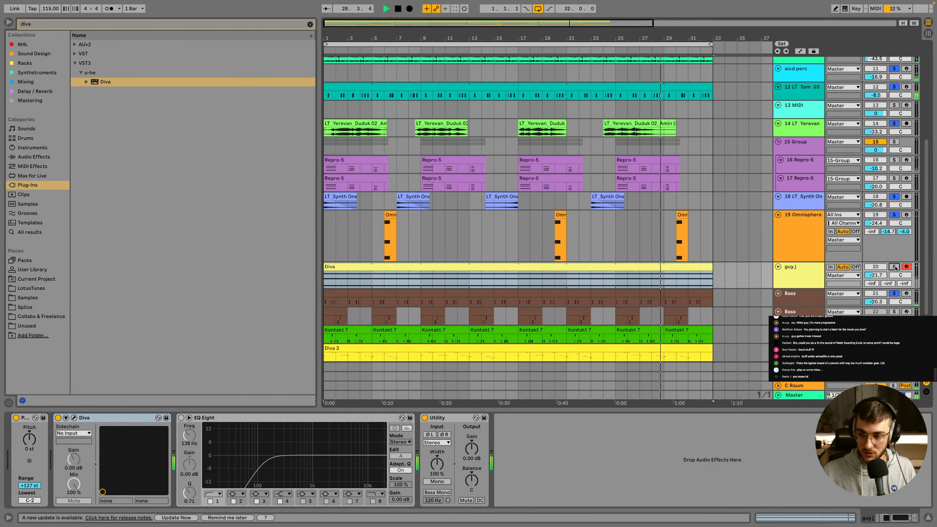
# Set the arrangement grid to the Widest adaptive setting and select the Diva clip on the guy j track
pyautogui.rightClick(751, 275)
pyautogui.click(817, 359)
pyautogui.rightClick(730, 259)
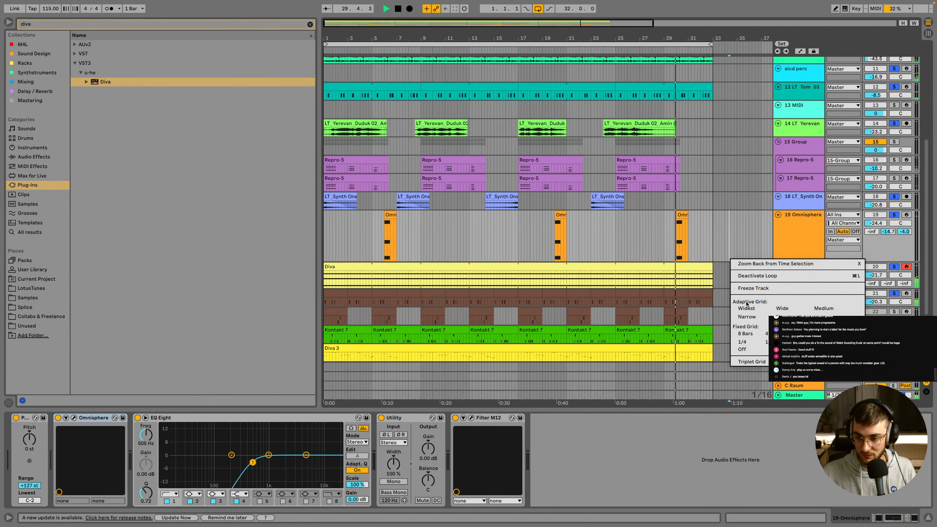
pyautogui.click(746, 309)
pyautogui.click(725, 269)
pyautogui.click(711, 267)
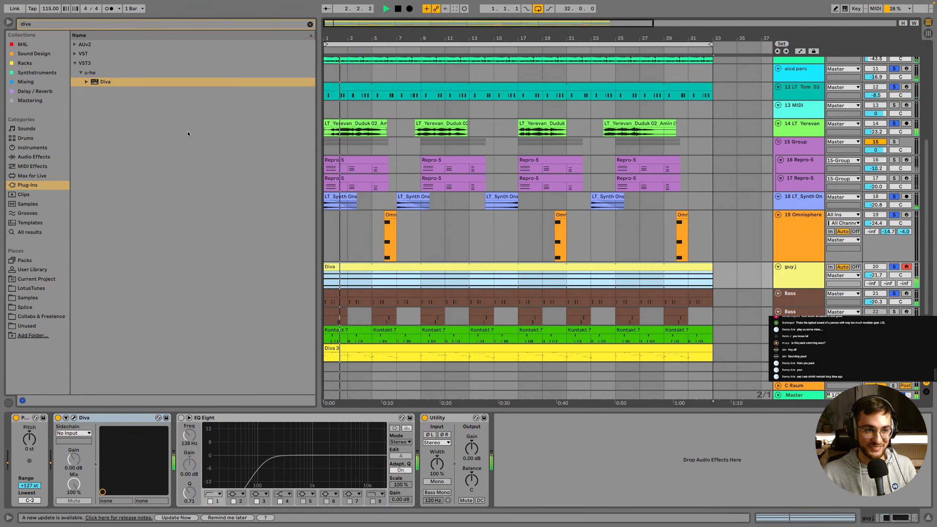
# Clear the browser search, open the LotusTunes place and audition Atmos Loops 01 and 02 from Downtempo Organica Pack Idea
pyautogui.click(310, 24)
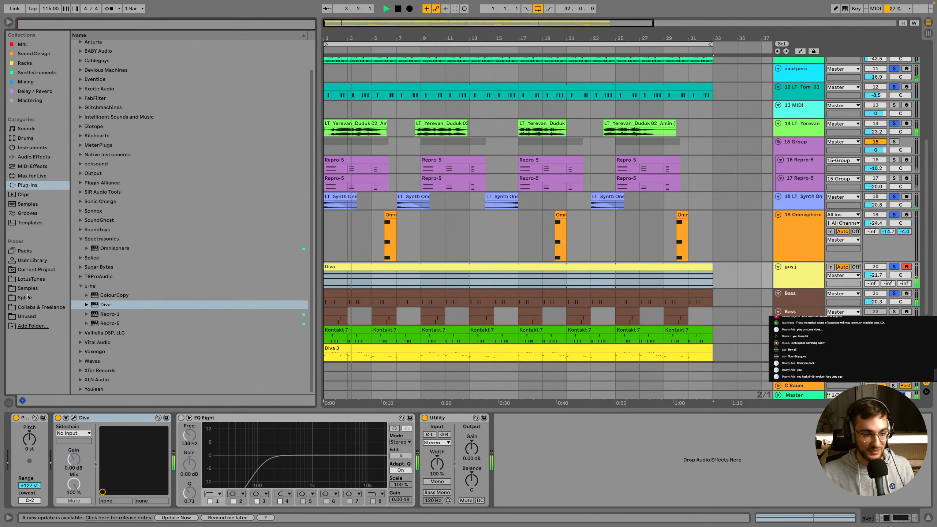
pyautogui.click(29, 280)
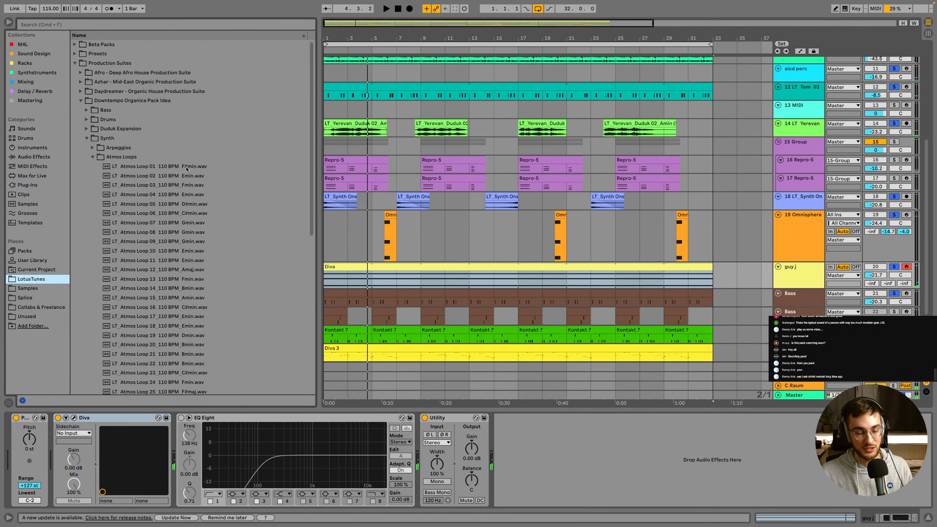
pyautogui.click(140, 167)
pyautogui.scroll(-1, 144, 190)
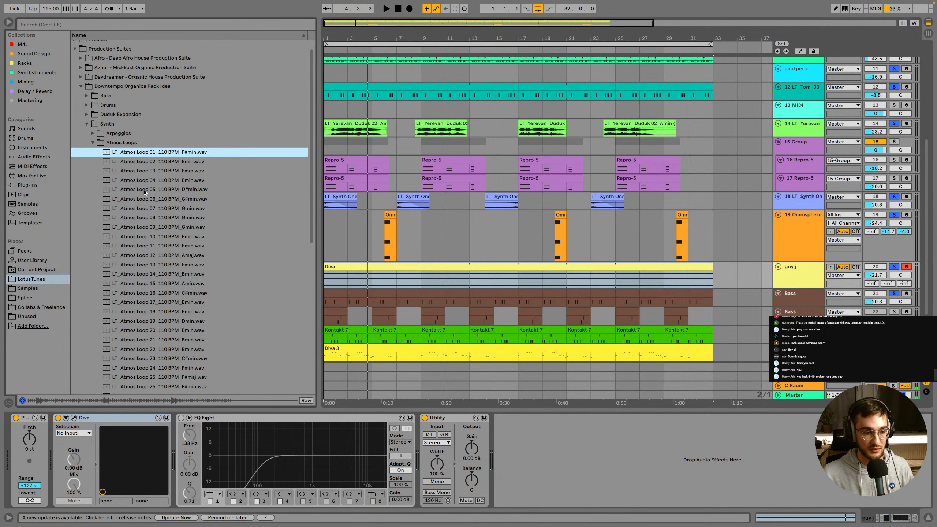
pyautogui.click(185, 162)
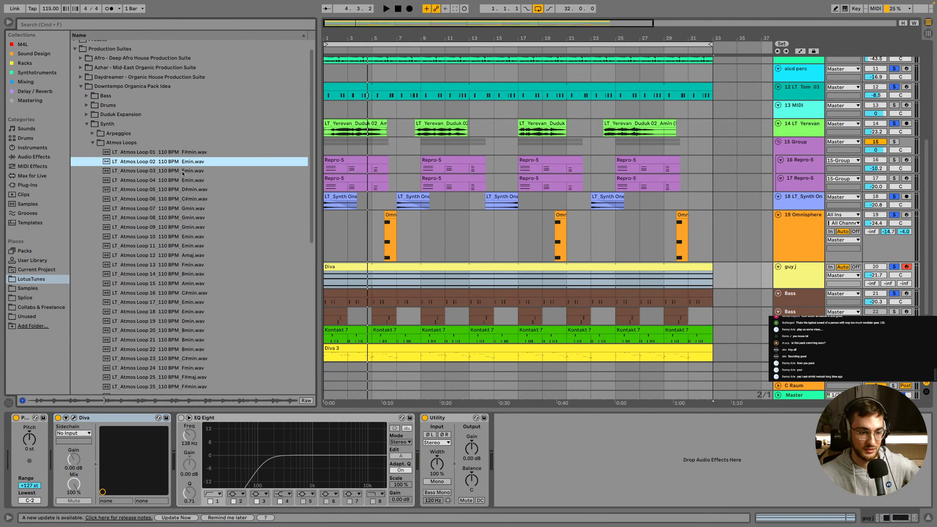
# Insert a new audio track directly below the LT_Texture Loop 04 track
pyautogui.click(812, 242)
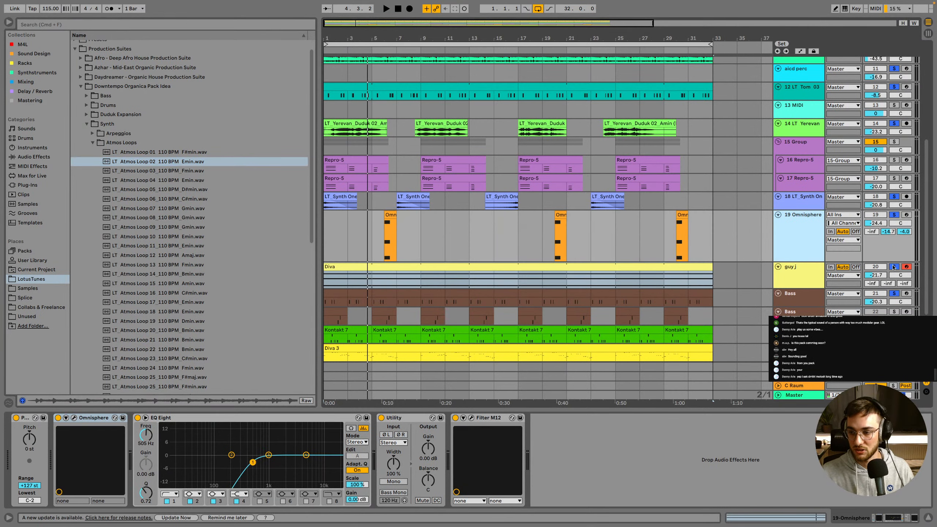
pyautogui.scroll(10, 822, 233)
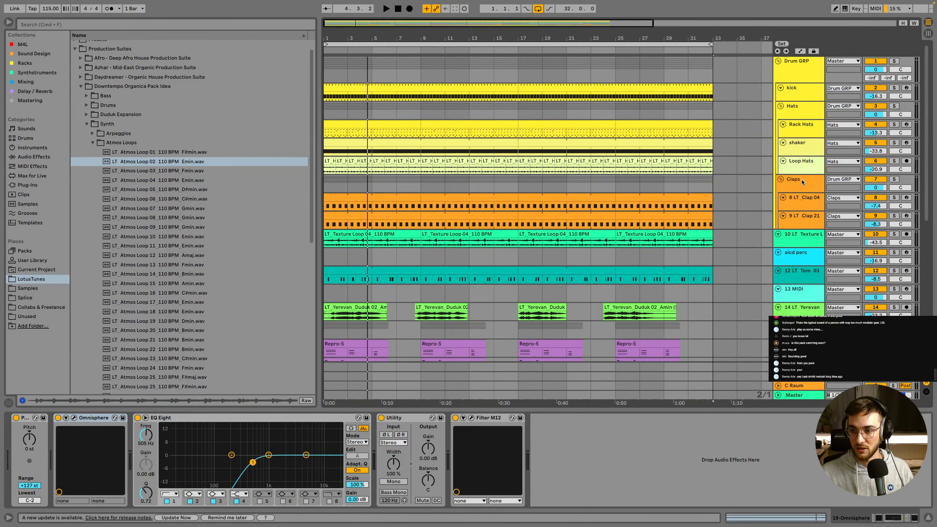
pyautogui.click(802, 181)
pyautogui.click(797, 243)
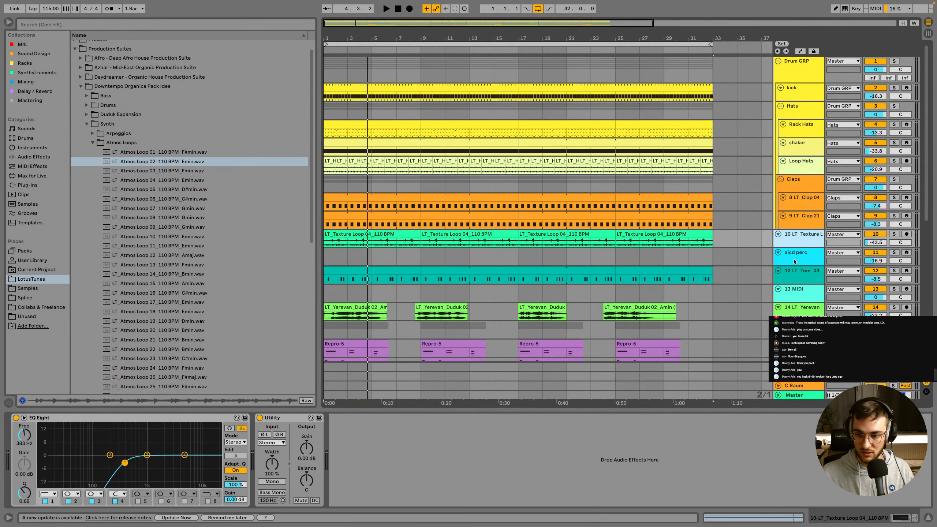
pyautogui.press('super+t')
# Solo the texture loop, Claps, Hats and kick tracks together and start playback
pyautogui.click(894, 234)
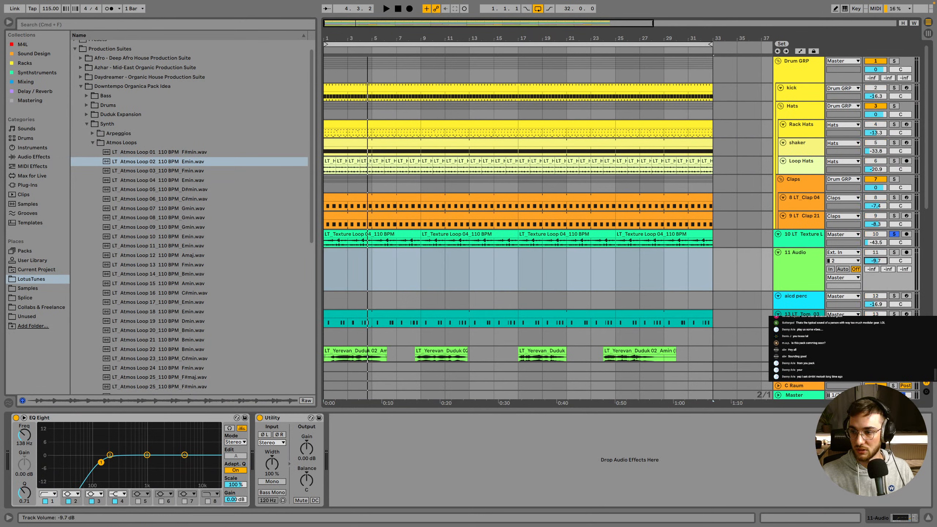
pyautogui.keyDown('super'); pyautogui.click(893, 180); pyautogui.keyUp('super')
pyautogui.press('space')
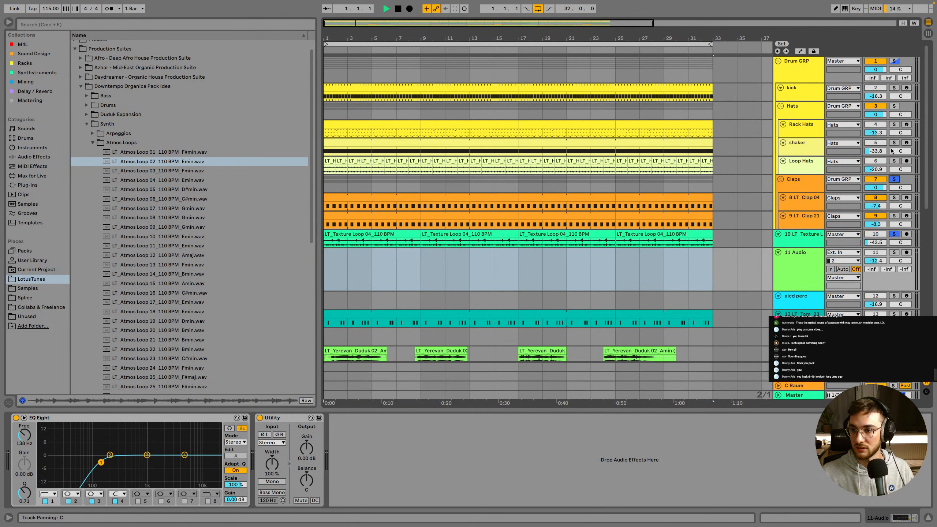
pyautogui.keyDown('super'); pyautogui.click(893, 106); pyautogui.keyUp('super')
pyautogui.keyDown('super'); pyautogui.click(894, 88); pyautogui.keyUp('super')
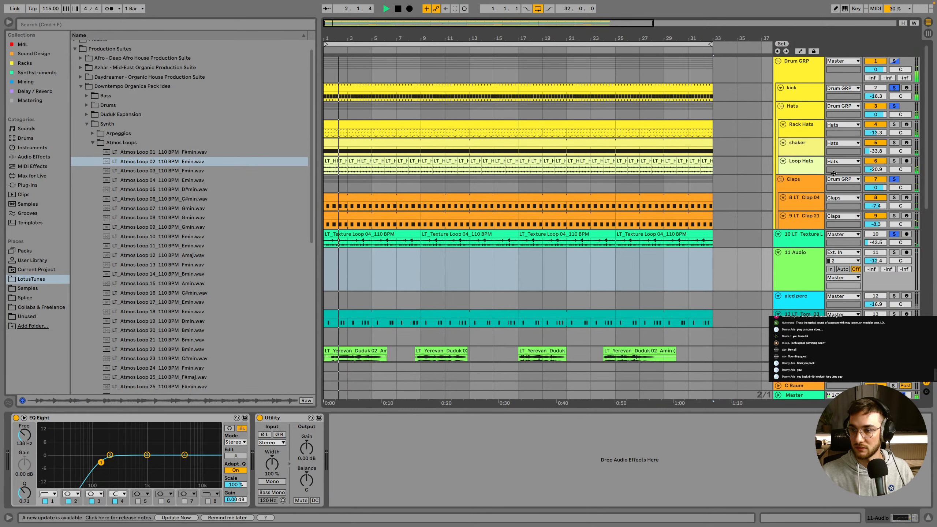
# Add the aicd perc track to the soloed tracks and try the LT_Tom_03 track with them
pyautogui.scroll(-5, 789, 256)
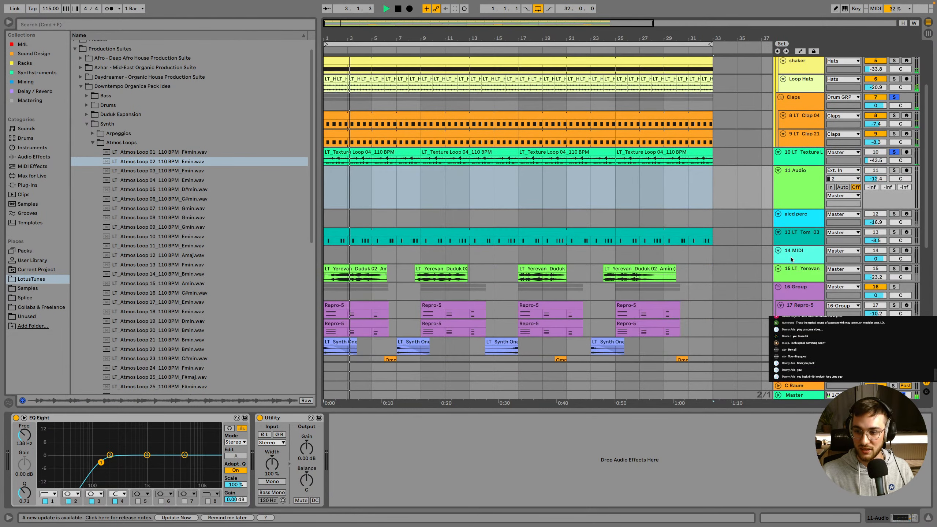
pyautogui.keyDown('super'); pyautogui.click(892, 217); pyautogui.keyUp('super')
pyautogui.scroll(-1, 892, 222)
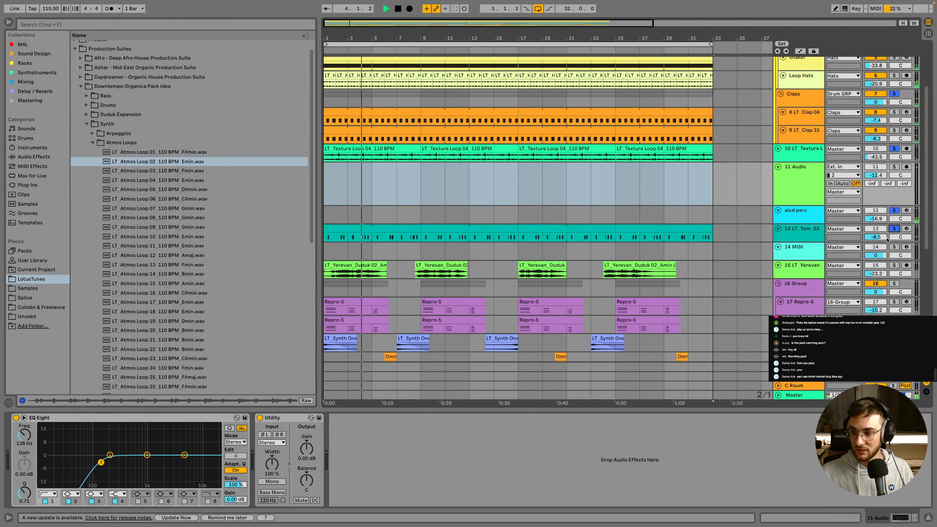
pyautogui.keyDown('super'); pyautogui.click(893, 232); pyautogui.keyUp('super')
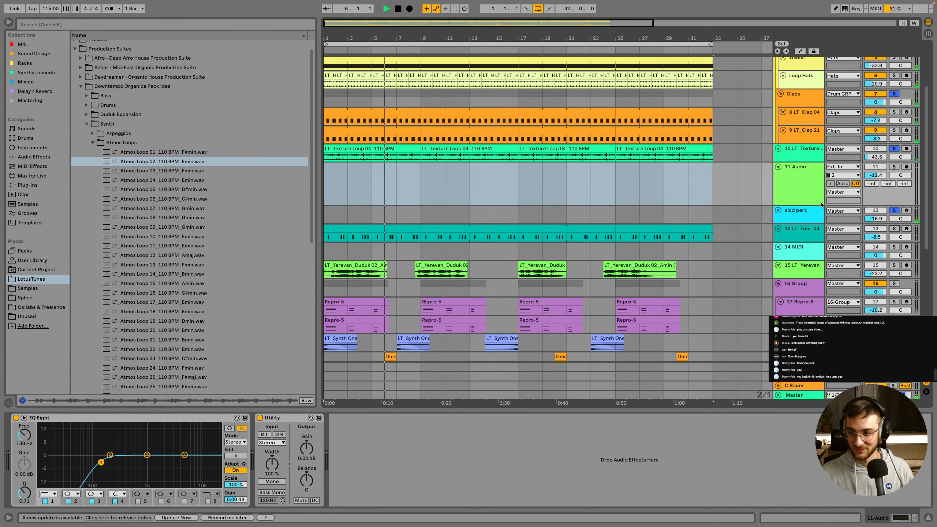
# Lower the new audio track's volume to -14.4 dB and add it to the soloed tracks
pyautogui.click(793, 180)
pyautogui.moveTo(876, 176); pyautogui.dragTo(876, 179)
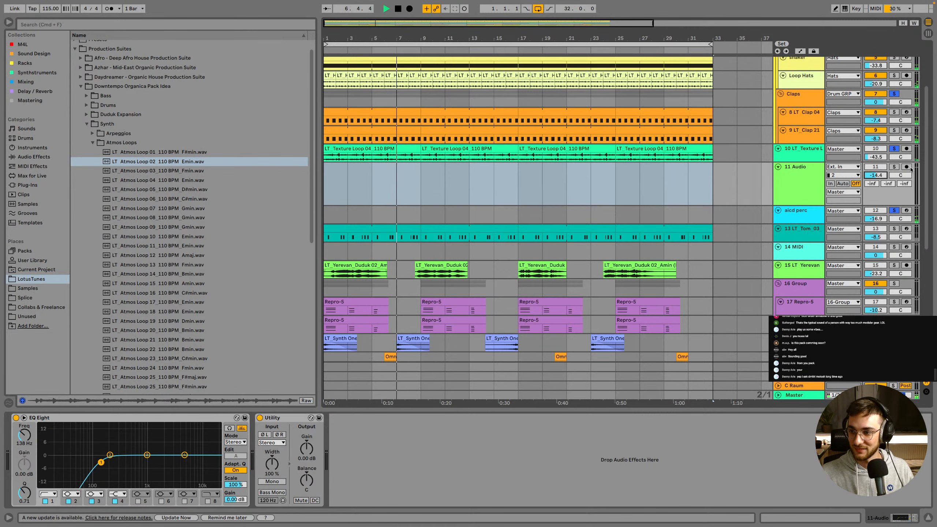
pyautogui.keyDown('super'); pyautogui.click(893, 166); pyautogui.keyUp('super')
pyautogui.scroll(-2, 731, 286)
pyautogui.scroll(6, 738, 298)
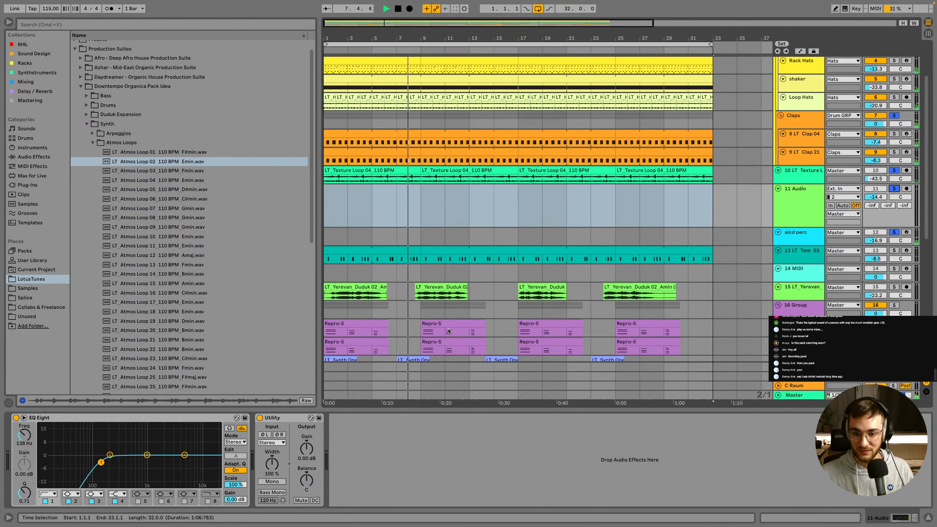
# Place LT_Atmos Loop 02_110 BPM_Emin.wav at bar 1 on the new audio track and lower its volume to -21.0 dB during playback
pyautogui.moveTo(294, 252); pyautogui.dragTo(333, 269)
pyautogui.press('space')
pyautogui.moveTo(876, 261); pyautogui.dragTo(875, 262)
pyautogui.click(383, 252)
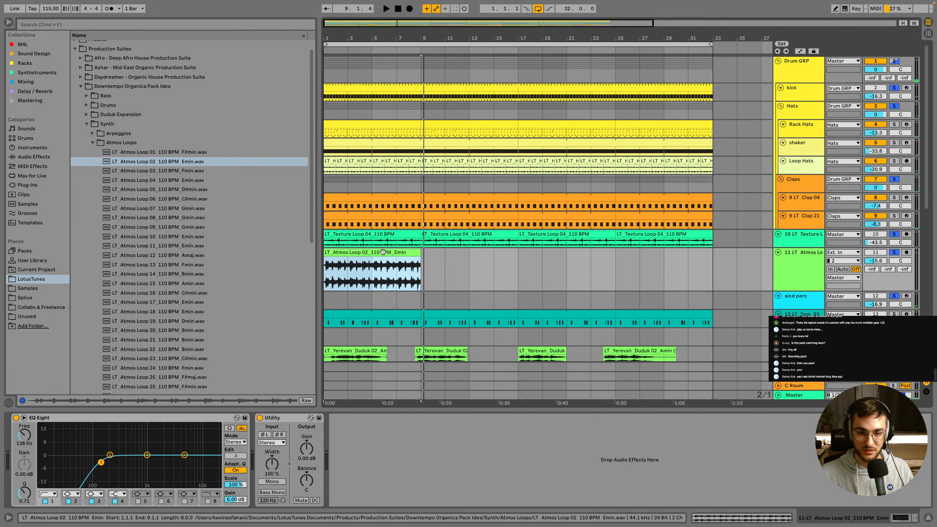
pyautogui.scroll(-2, 384, 240)
pyautogui.press('space')
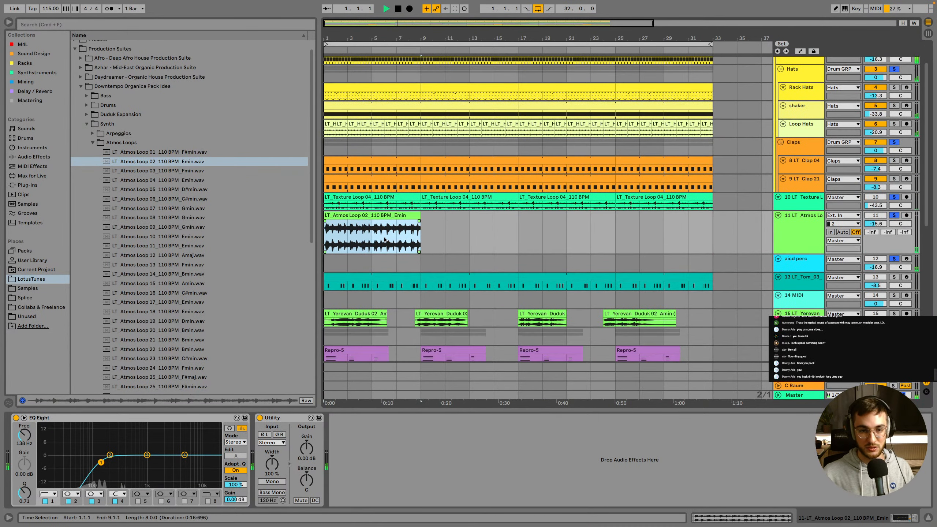
pyautogui.moveTo(876, 223); pyautogui.dragTo(875, 234)
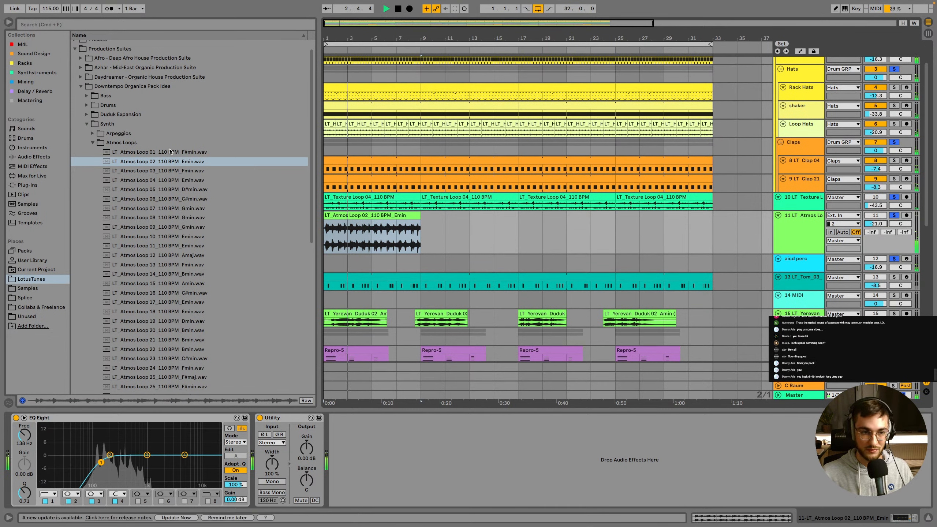
# Try Atmos Loop 01 (F#min) and Atmos Loop 03 (Fmin) at bar 1 in place of Atmos Loop 02
pyautogui.moveTo(155, 151); pyautogui.dragTo(327, 226)
pyautogui.moveTo(162, 171); pyautogui.dragTo(327, 223)
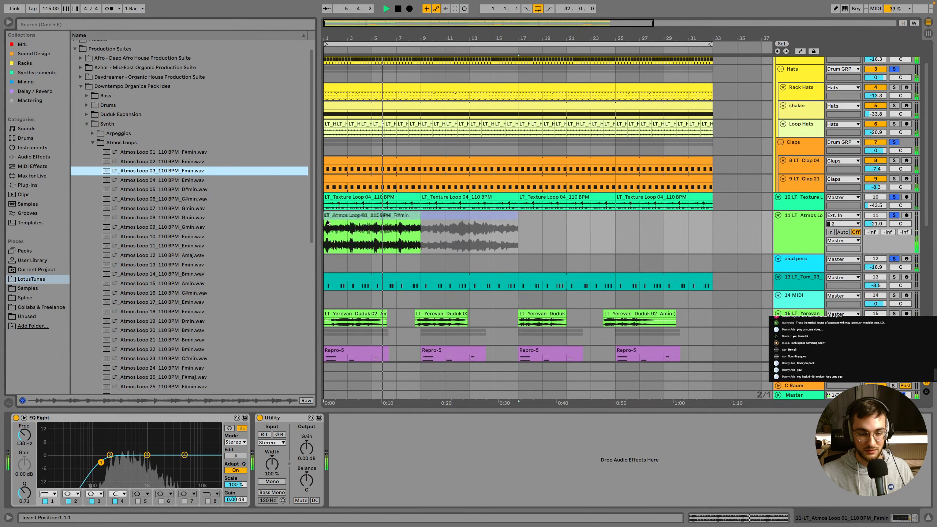
# Replace the atmos clip at bar 1 with Atmos Loop 04 (Emin) and duplicate it three times up to bar 17
pyautogui.moveTo(171, 184); pyautogui.dragTo(528, 246)
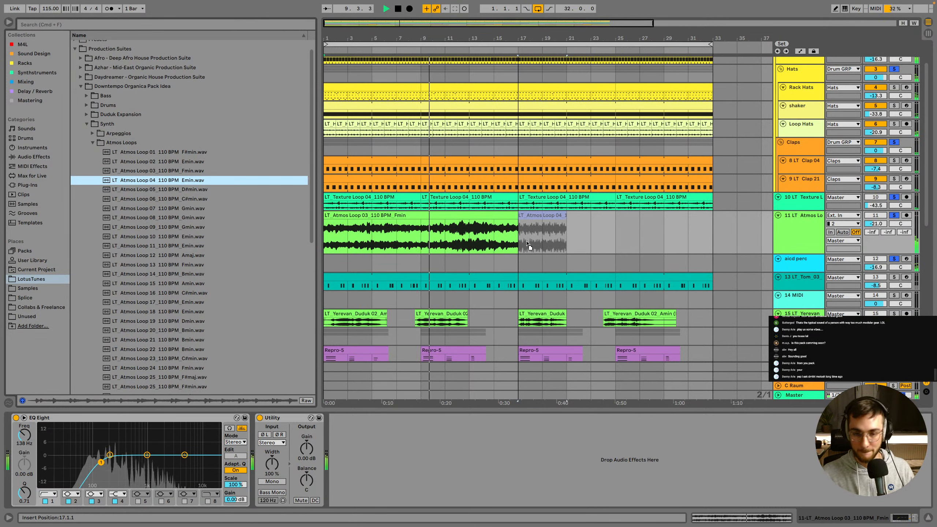
pyautogui.moveTo(527, 243); pyautogui.dragTo(332, 227)
pyautogui.hotkey('ctrl', 'd')
pyautogui.press('super+d')
pyautogui.press('super+d')
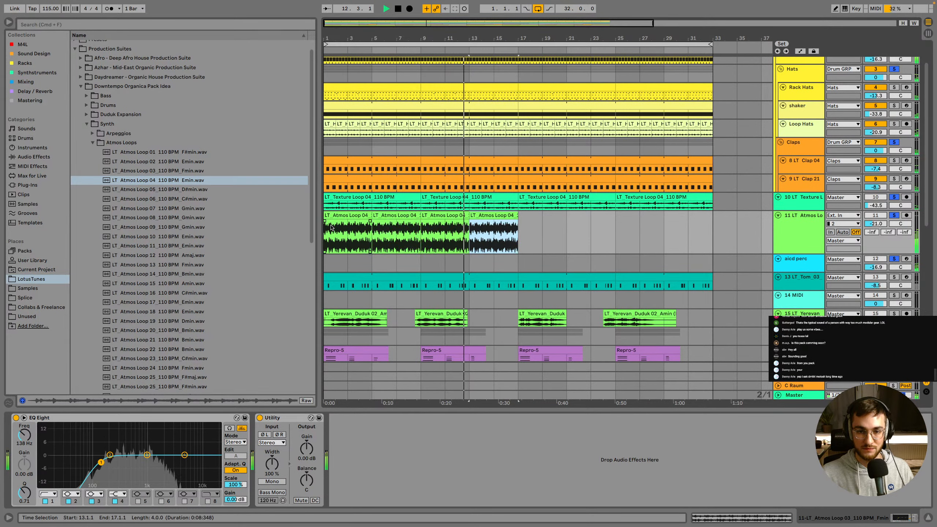
# Restart playback from bar 1 and place Atmos Loop 05 (D#min) over the first eight bars of the atmos track
pyautogui.click(331, 216)
pyautogui.press('space')
pyautogui.press('space')
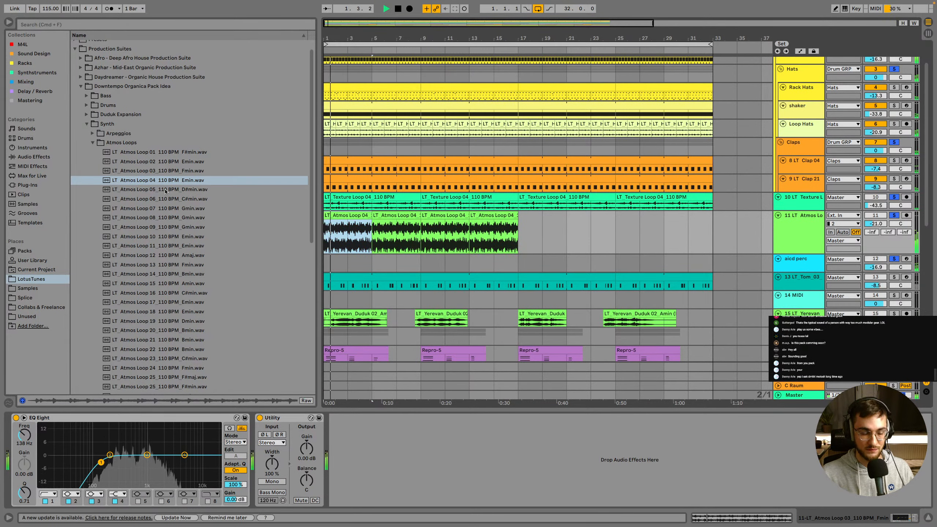
pyautogui.moveTo(165, 190); pyautogui.dragTo(337, 214)
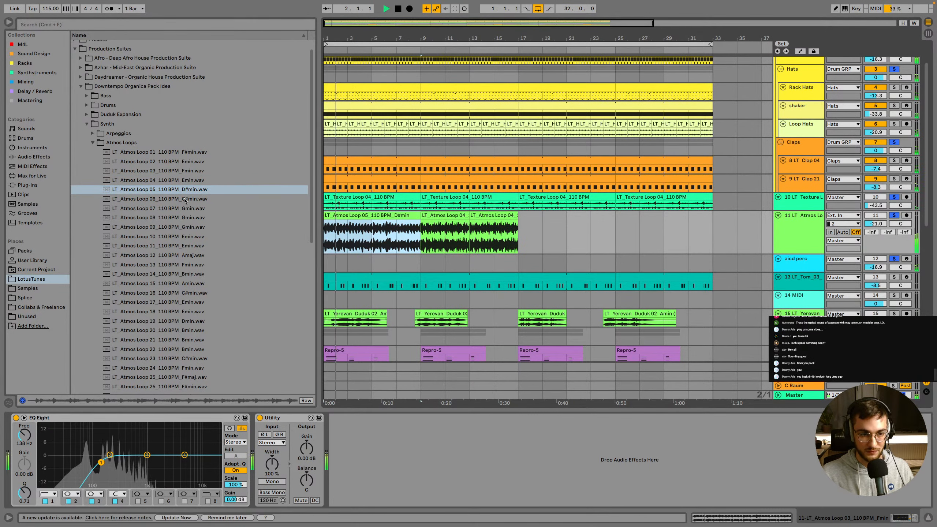
# Try Atmos Loop 06 (C#min), Atmos Loop 07 (Gmin) and Atmos Loop 08 (Gmin) in turn at bar 1 of the atmos track
pyautogui.moveTo(184, 200); pyautogui.dragTo(339, 227)
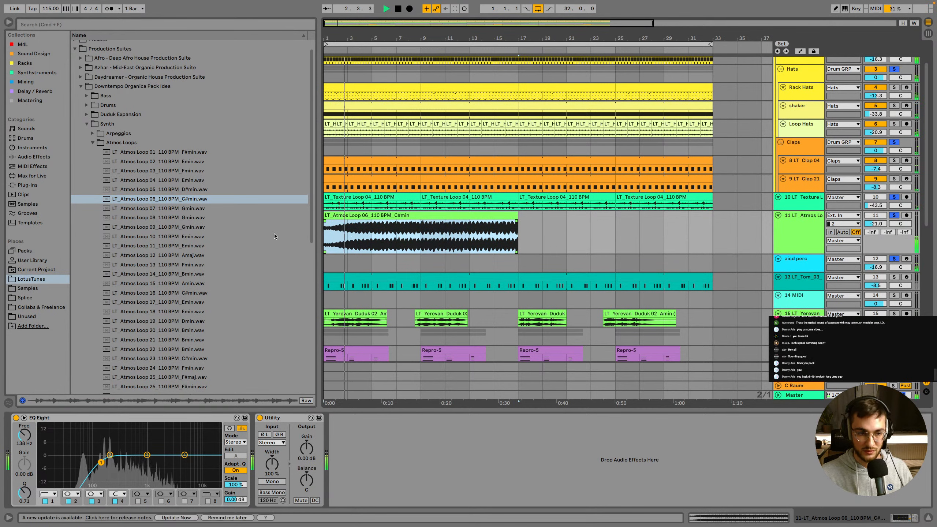
pyautogui.moveTo(241, 209); pyautogui.dragTo(330, 224)
pyautogui.press('space')
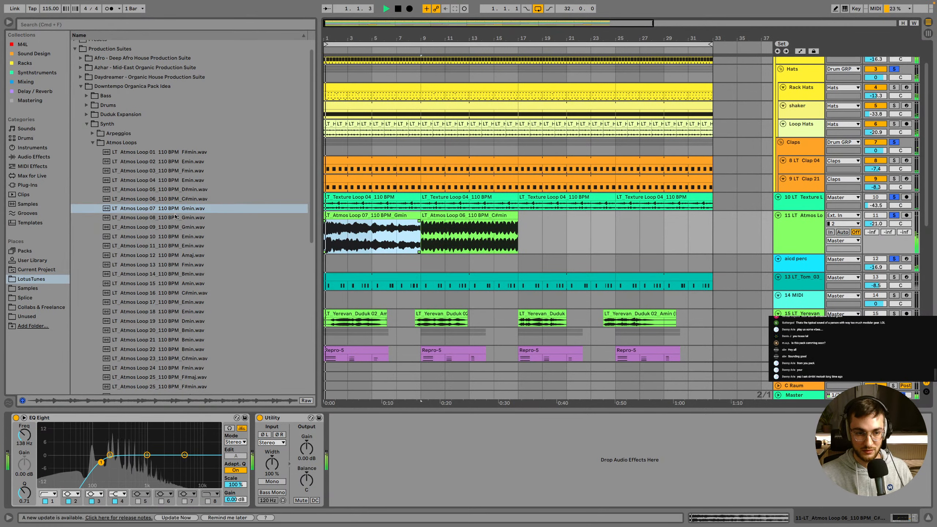
pyautogui.press('Down')
pyautogui.click(416, 240)
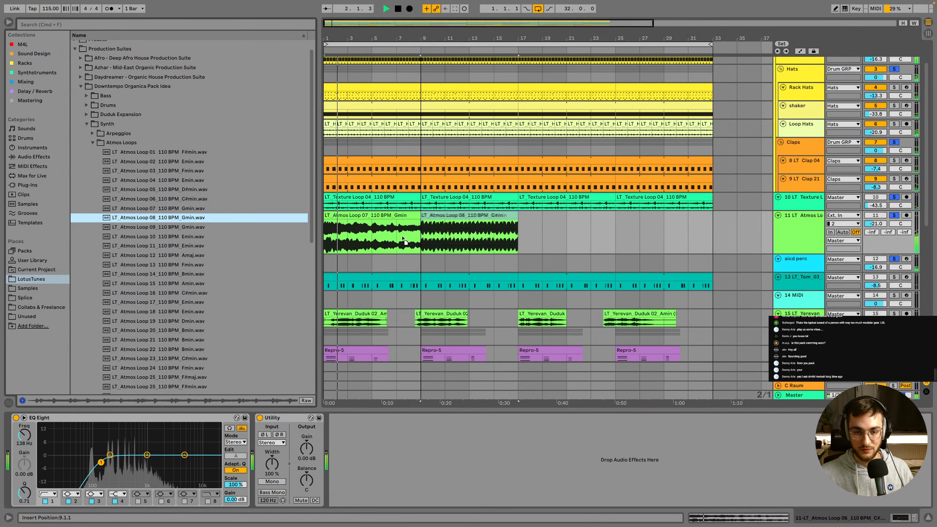
pyautogui.click(329, 231)
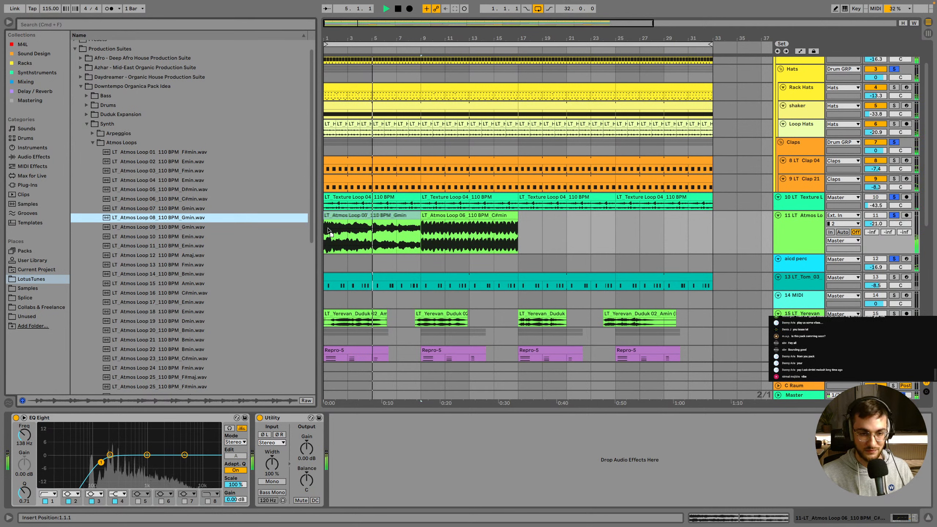
pyautogui.moveTo(328, 231); pyautogui.dragTo(328, 232)
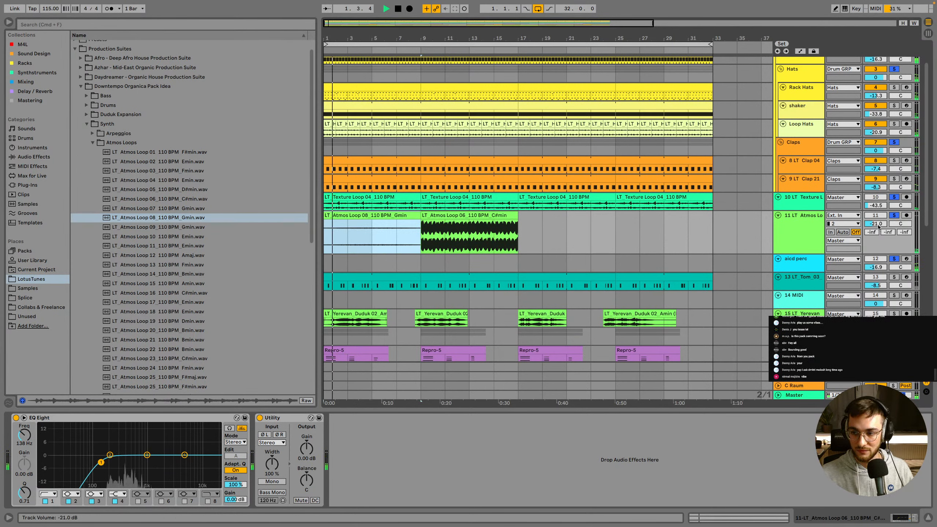
# Raise the atmos track's volume to -16.8 dB and delete the leftover Atmos Loop 06 clip at bar 9
pyautogui.moveTo(878, 226); pyautogui.dragTo(879, 218)
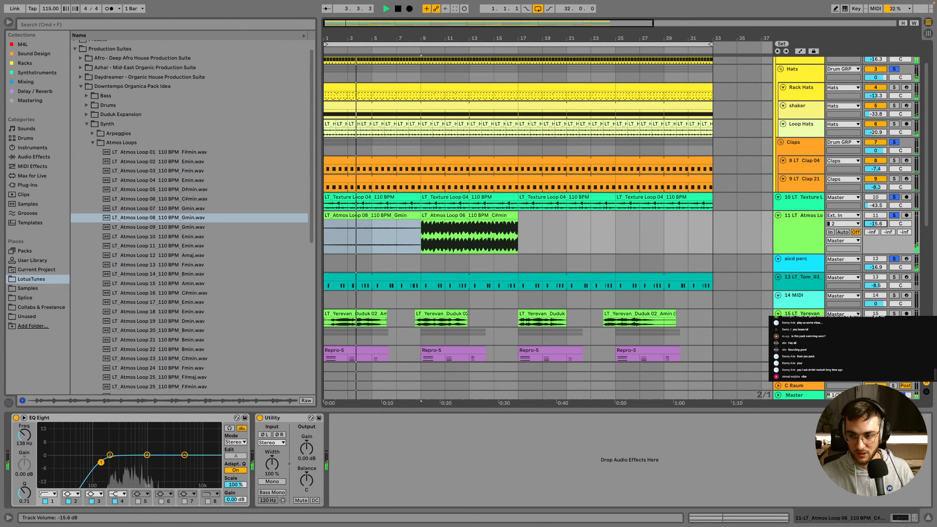
pyautogui.click(444, 216)
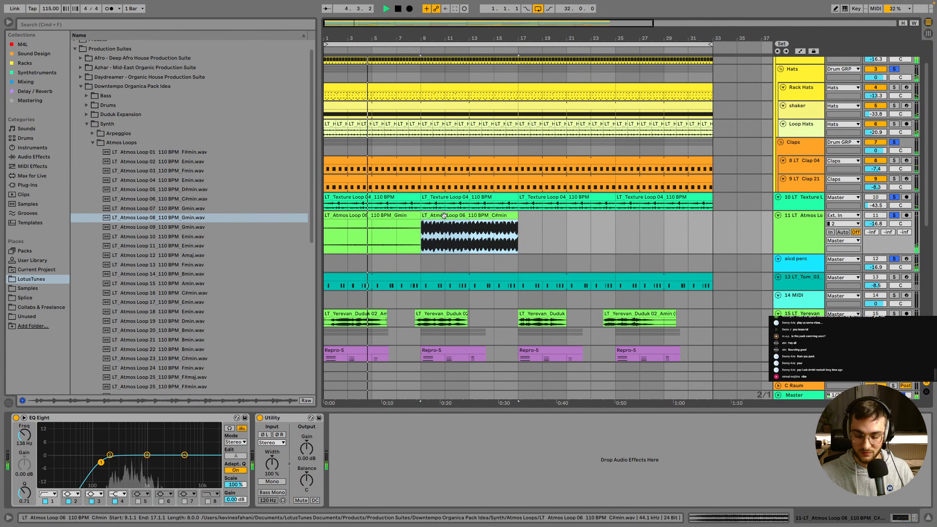
pyautogui.press('Delete')
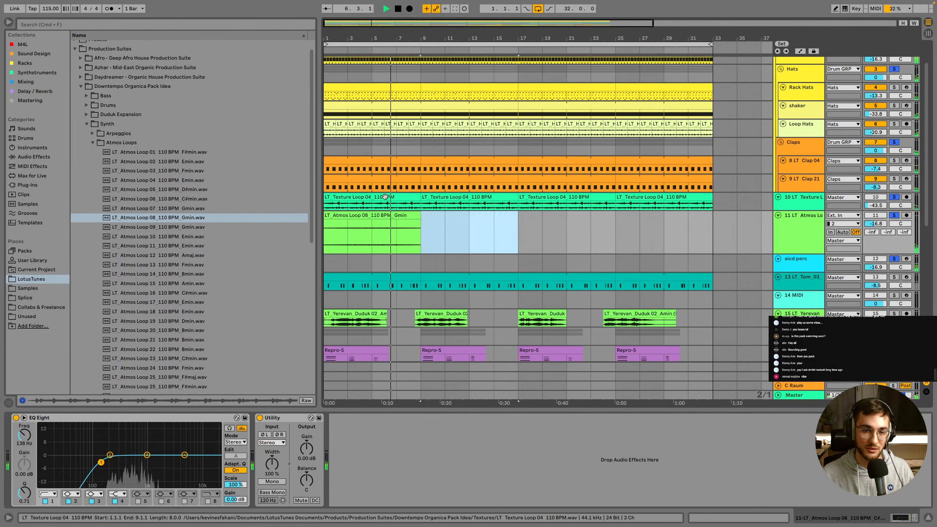
# Replace the atmos clip at bar 1 with Atmos Loop 09 (Gmin) and set the track's volume to -23.4 dB
pyautogui.moveTo(202, 229); pyautogui.dragTo(331, 225)
pyautogui.press('space')
pyautogui.press('space')
pyautogui.moveTo(876, 224); pyautogui.dragTo(876, 251)
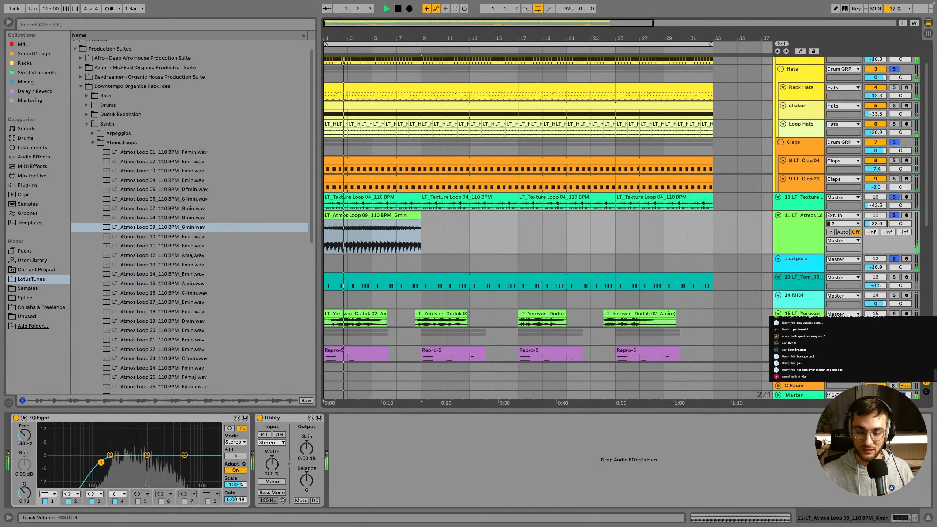
pyautogui.moveTo(875, 224); pyautogui.dragTo(875, 224)
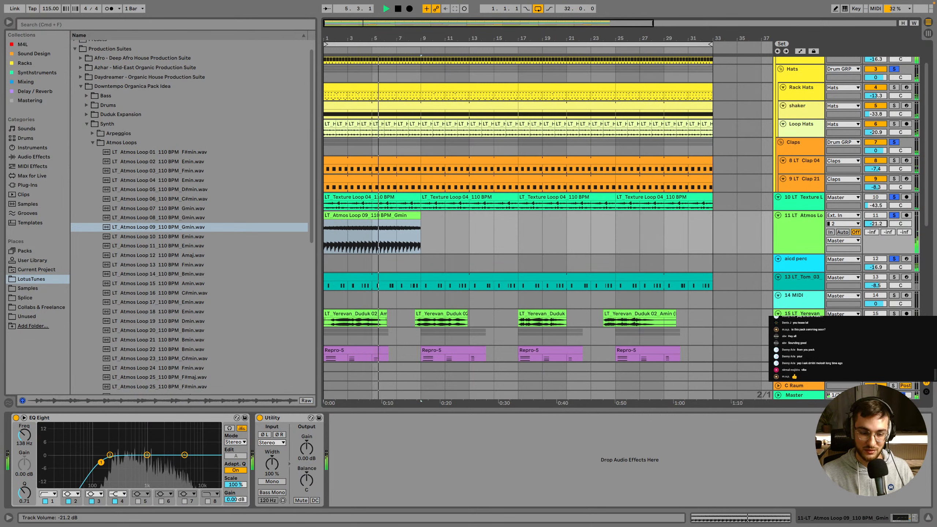
pyautogui.moveTo(876, 224); pyautogui.dragTo(875, 228)
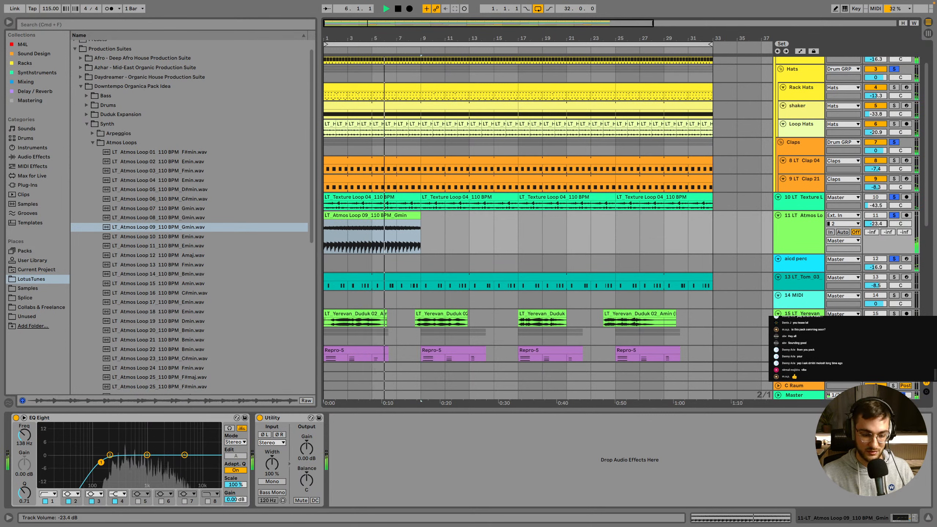
# Try Atmos Loop 10 (Emin) and Atmos Loop 11 (Emin) at bar 1, restarting playback from the beginning
pyautogui.click(201, 237)
pyautogui.scroll(-1, 172, 245)
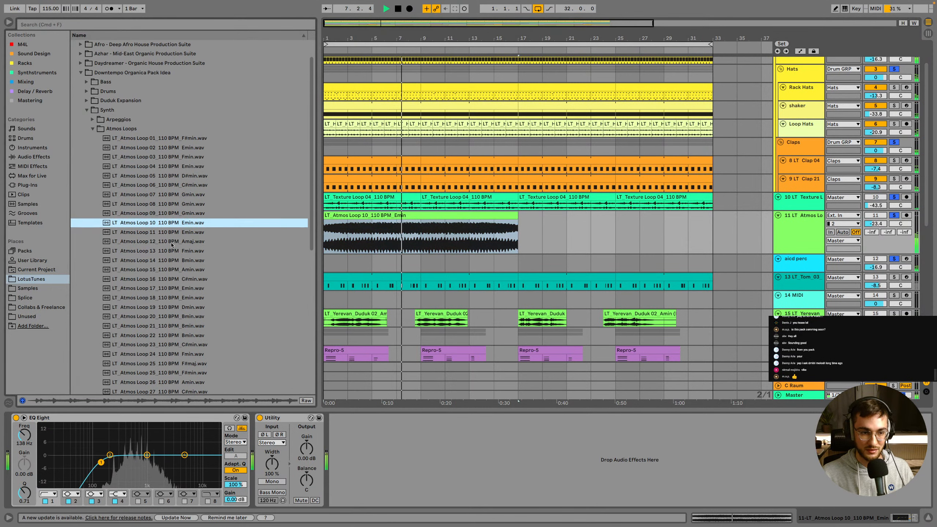
pyautogui.moveTo(179, 233); pyautogui.dragTo(366, 216)
pyautogui.press('space')
pyautogui.press('space')
pyautogui.scroll(-1, 363, 222)
pyautogui.scroll(-3, 205, 326)
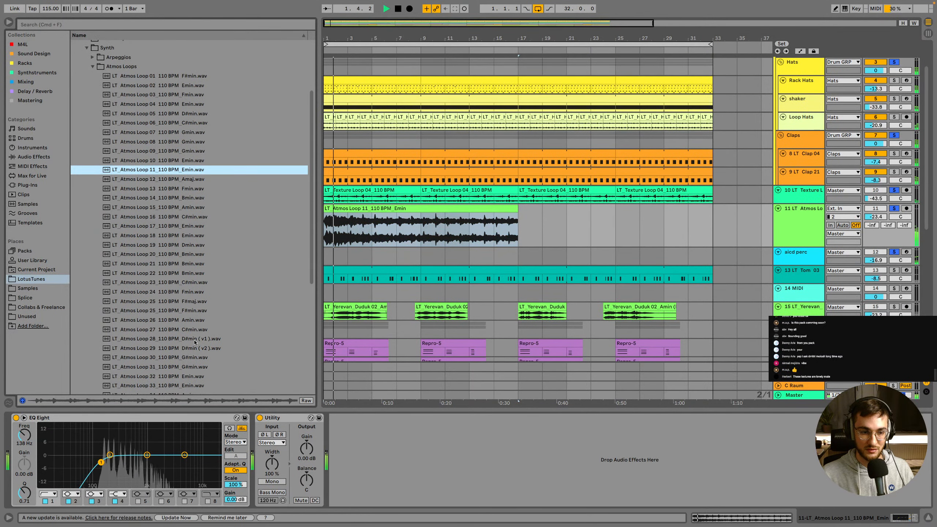
# Try Atmos Loops 28 (v1), 29 (v2), 47 (v2) and 46 (v1) in turn at bar 1 of the atmos track
pyautogui.doubleClick(195, 340)
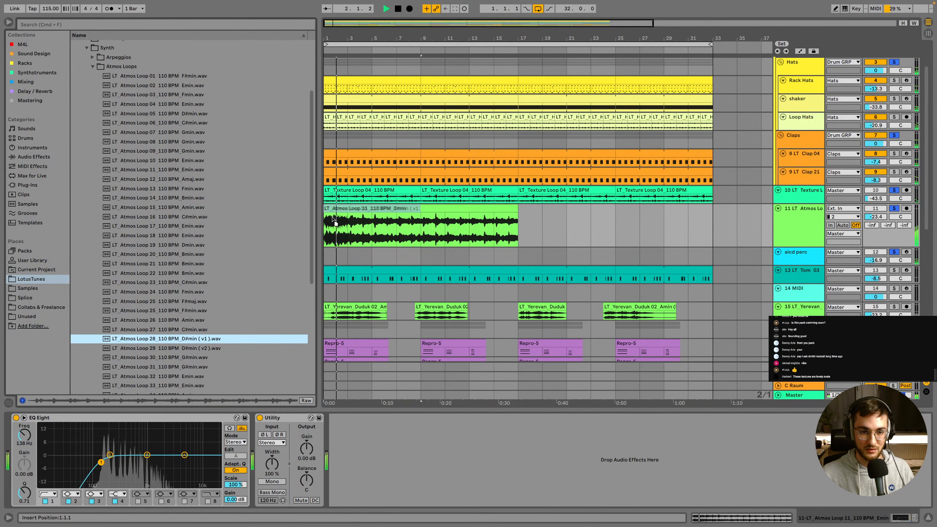
pyautogui.doubleClick(203, 349)
pyautogui.scroll(-3, 224, 314)
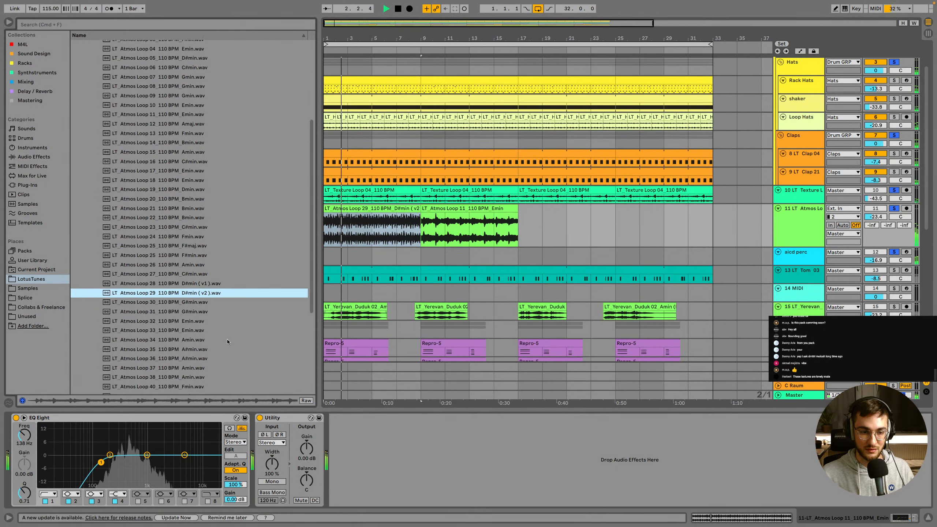
pyautogui.scroll(-5, 218, 347)
pyautogui.doubleClick(207, 344)
pyautogui.click(328, 223)
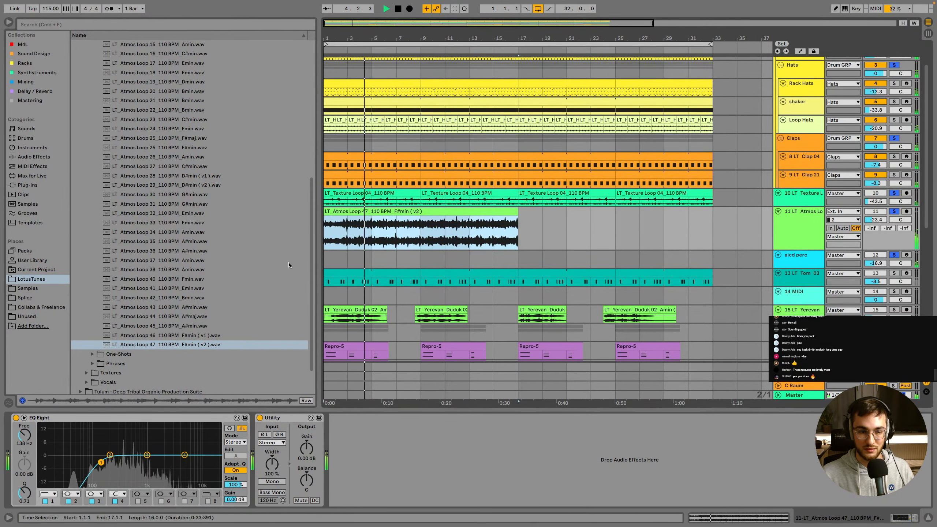
pyautogui.moveTo(222, 336); pyautogui.dragTo(326, 223)
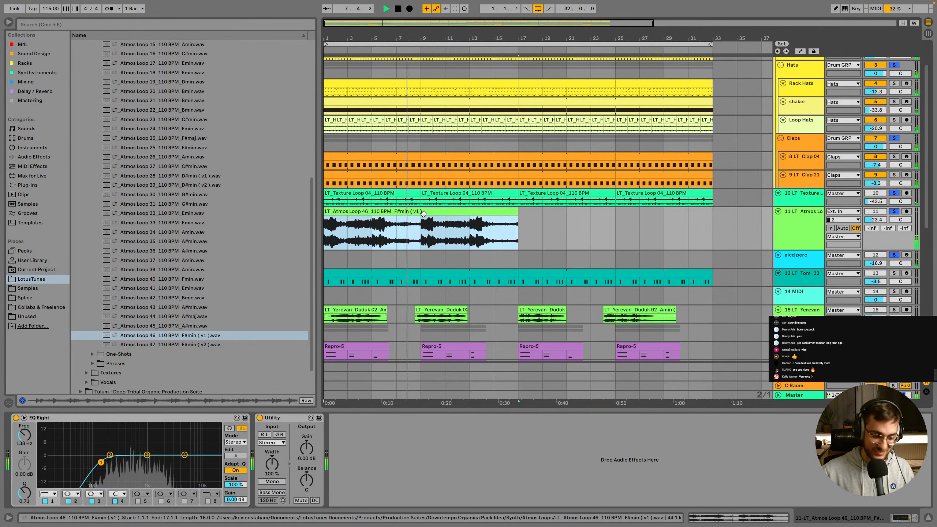
# Clear the atmos clip from the track and play Synth Arpeggio 01 (F#min) from the Arpeggios folder at bar 1 instead
pyautogui.press('super+z')
pyautogui.scroll(10, 106, 125)
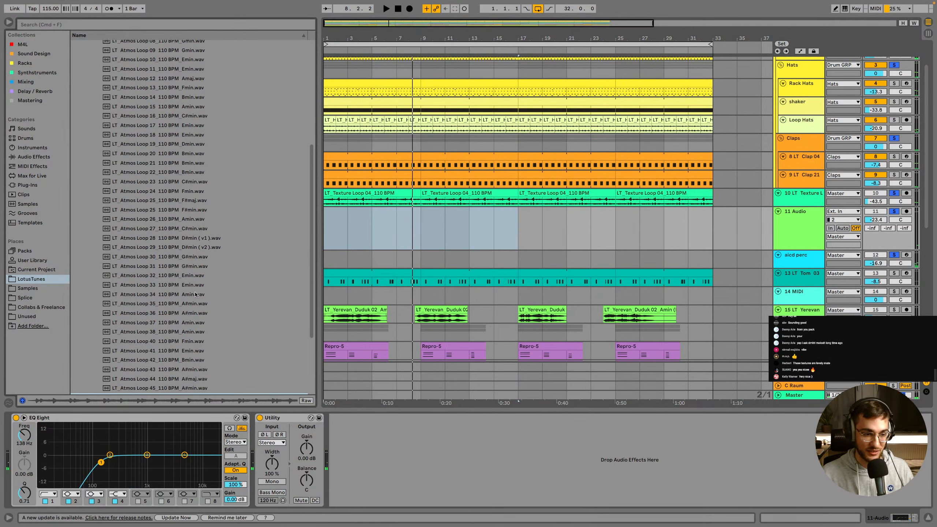
pyautogui.click(93, 119)
pyautogui.click(93, 148)
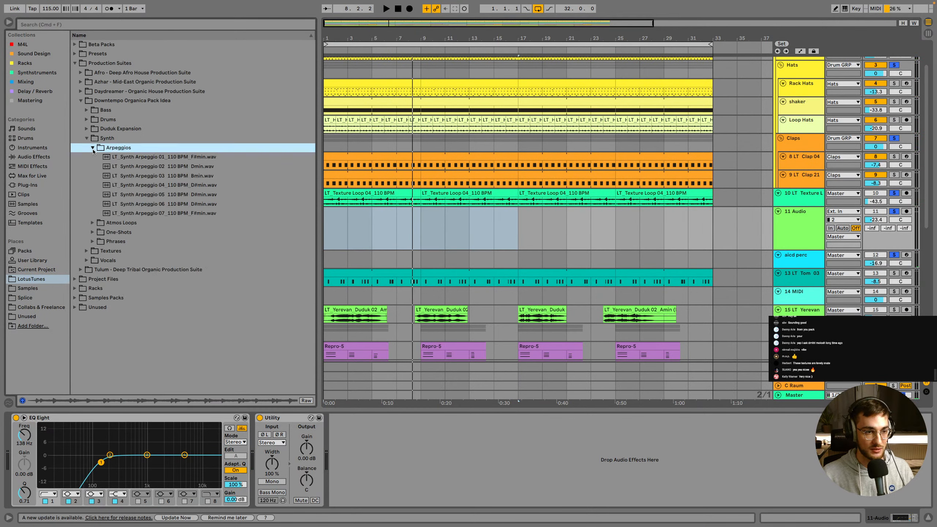
pyautogui.moveTo(122, 157); pyautogui.dragTo(326, 232)
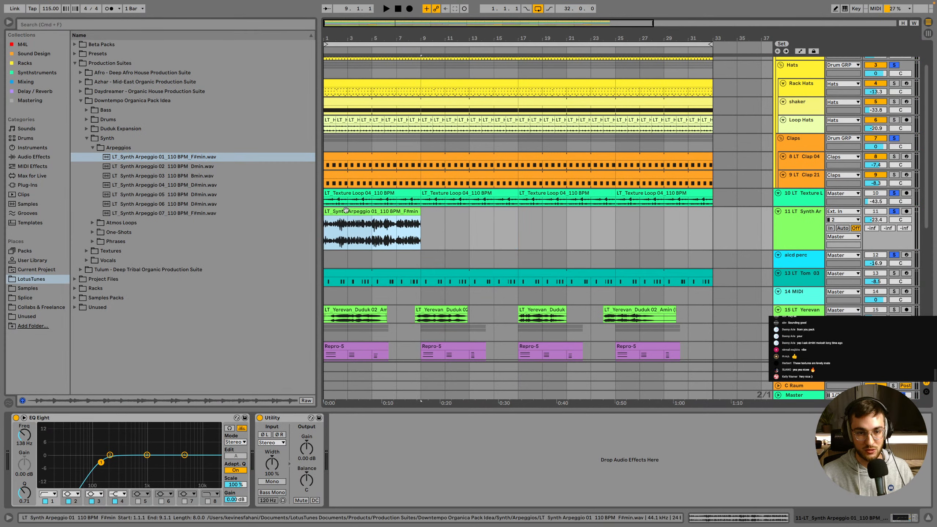
pyautogui.press('space')
# Try Synth Arpeggio 07 (F#min), 06 (D#min) and 05 (D#min) in turn at bar 1 during playback
pyautogui.moveTo(148, 214); pyautogui.dragTo(326, 227)
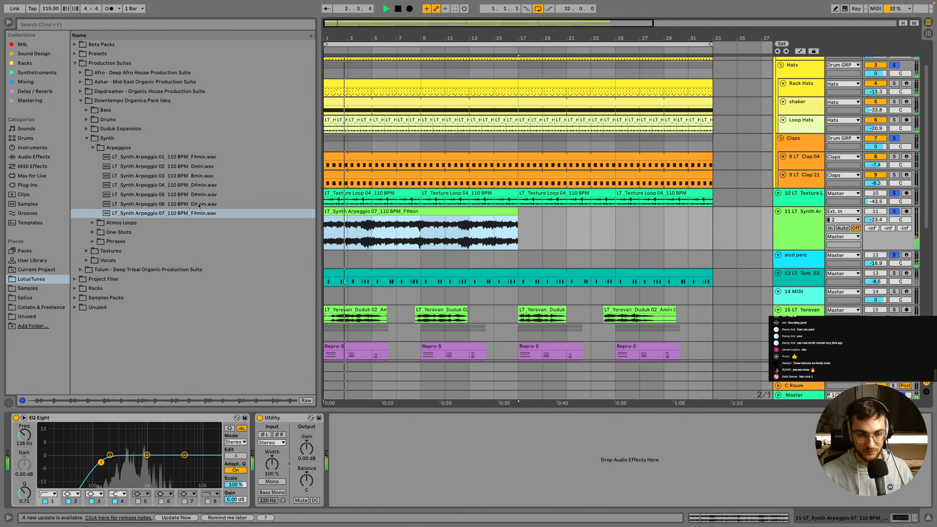
pyautogui.moveTo(203, 204); pyautogui.dragTo(328, 217)
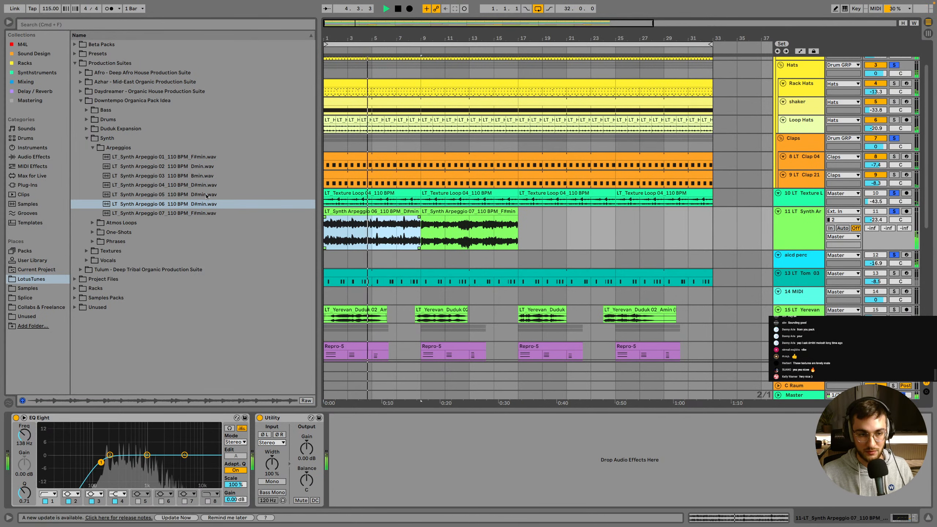
pyautogui.moveTo(206, 194); pyautogui.dragTo(331, 220)
pyautogui.press('space')
pyautogui.press('space')
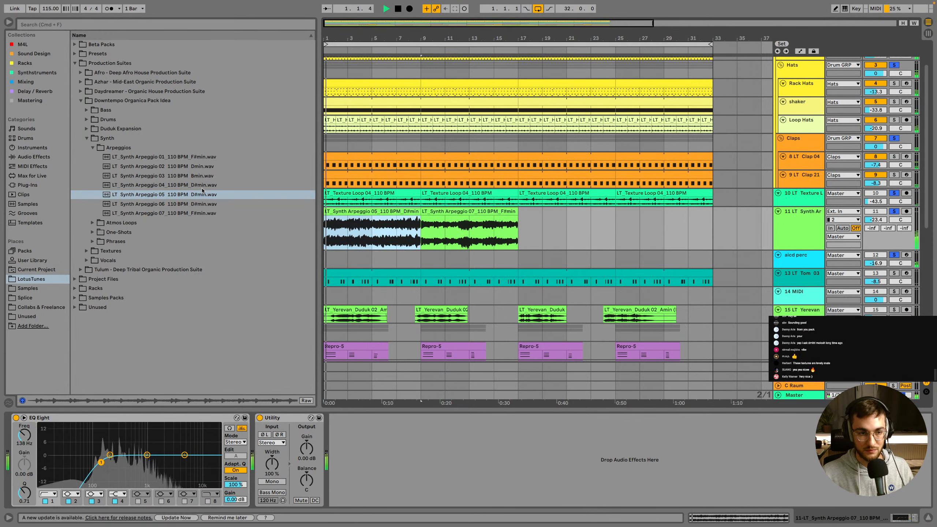
# Try Synth Arpeggios 04 and 03 at bar 1, replace them with Arpeggio 02 (Dmin), and lay Arpeggio 01 (F#min) over the first eight bars
pyautogui.moveTo(205, 185); pyautogui.dragTo(327, 221)
pyautogui.press('space')
pyautogui.press('space')
pyautogui.moveTo(176, 176); pyautogui.dragTo(333, 218)
pyautogui.moveTo(200, 167); pyautogui.dragTo(331, 217)
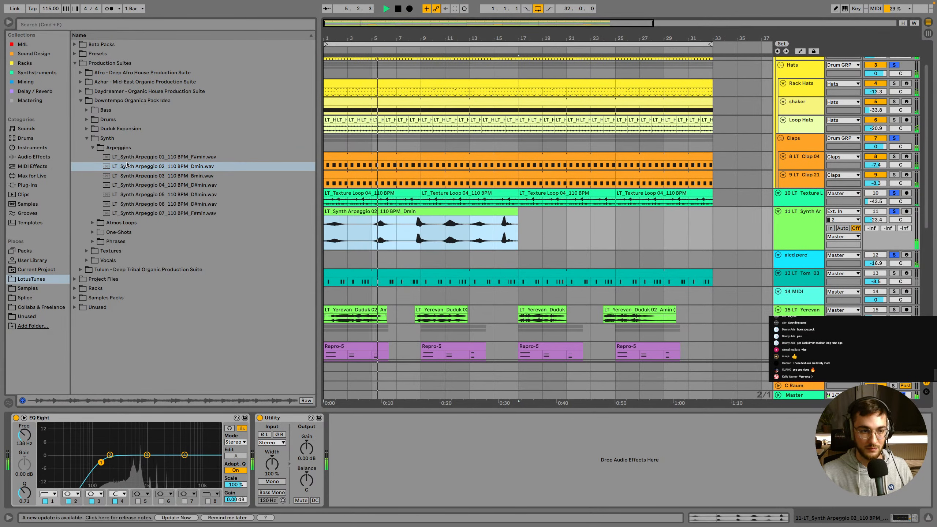
pyautogui.moveTo(127, 156); pyautogui.dragTo(330, 213)
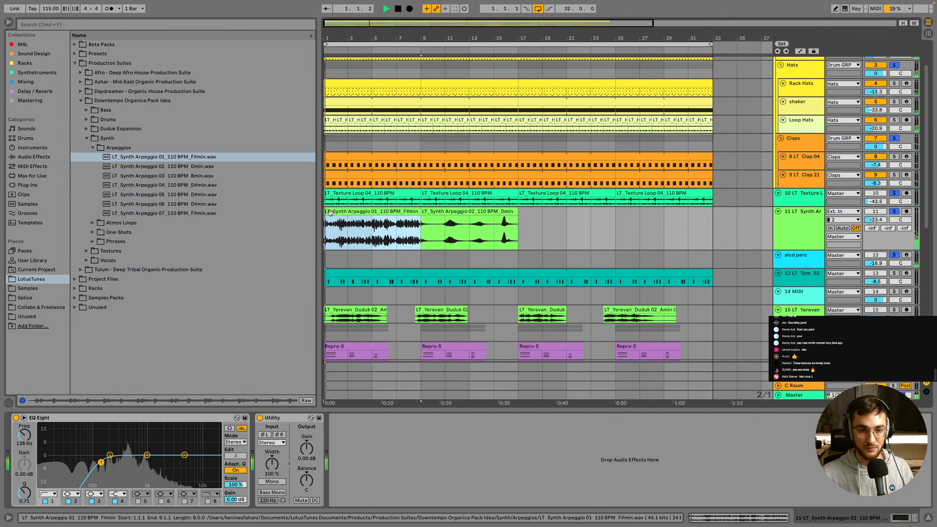
# Browse the Synth One-Shots folder and preview several samples, including Synth One-Shot 24 (D#min), with playback stopped
pyautogui.click(92, 148)
pyautogui.click(93, 158)
pyautogui.click(93, 159)
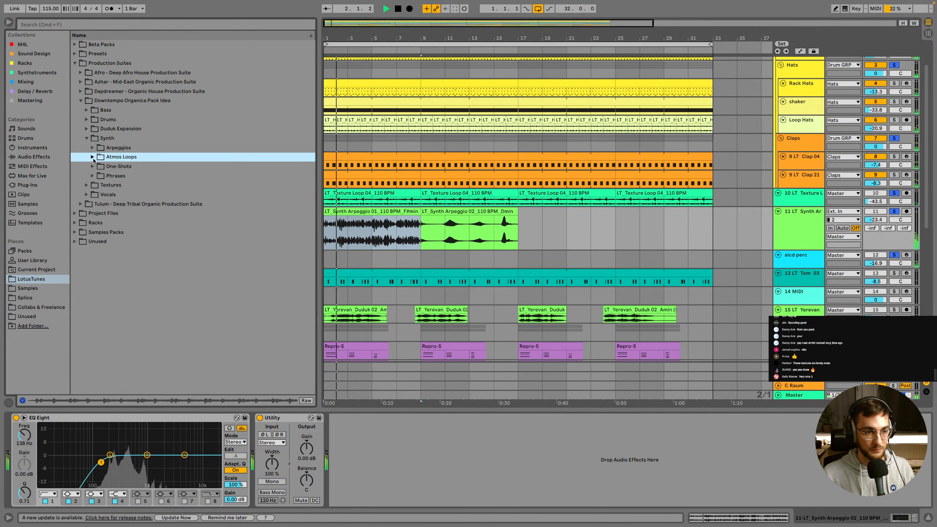
pyautogui.click(92, 167)
pyautogui.scroll(-2, 147, 203)
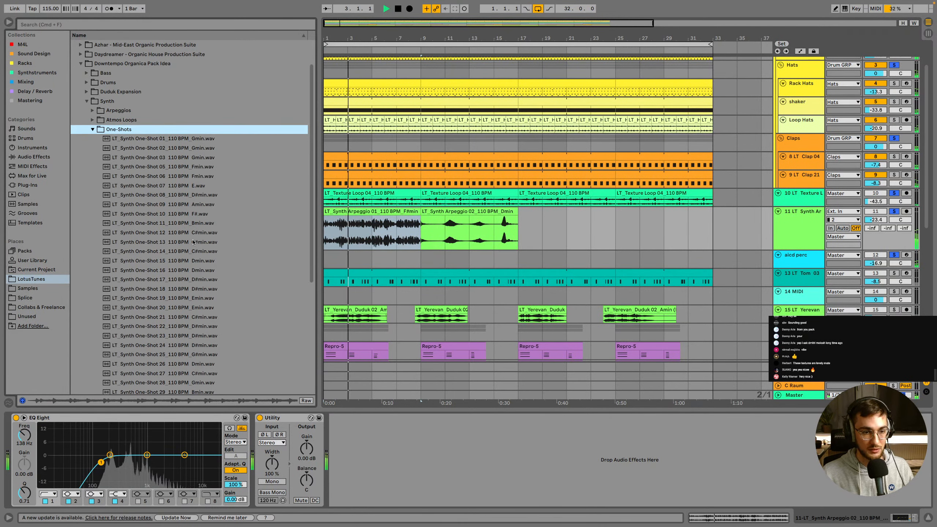
pyautogui.click(189, 233)
pyautogui.click(183, 260)
pyautogui.scroll(-3, 182, 262)
pyautogui.click(173, 283)
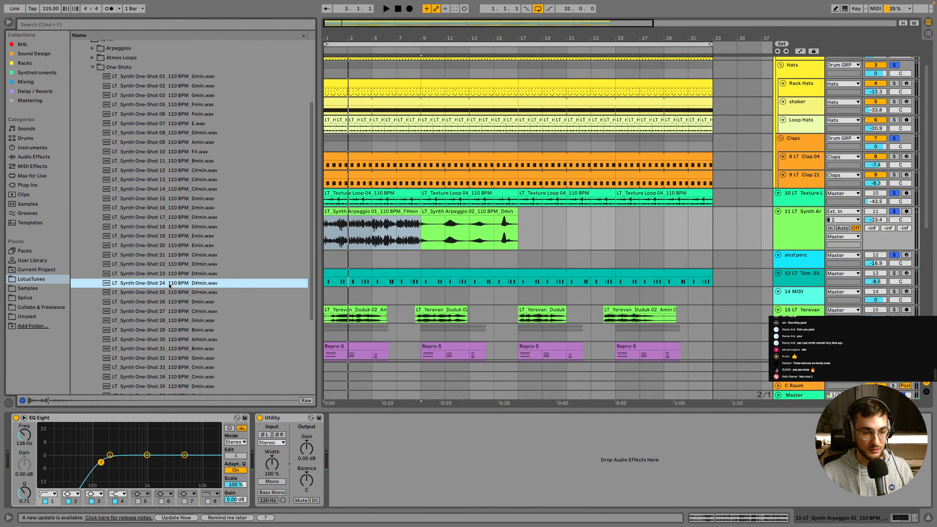
pyautogui.scroll(-2, 174, 286)
pyautogui.scroll(-4, 174, 298)
pyautogui.scroll(-1, 351, 255)
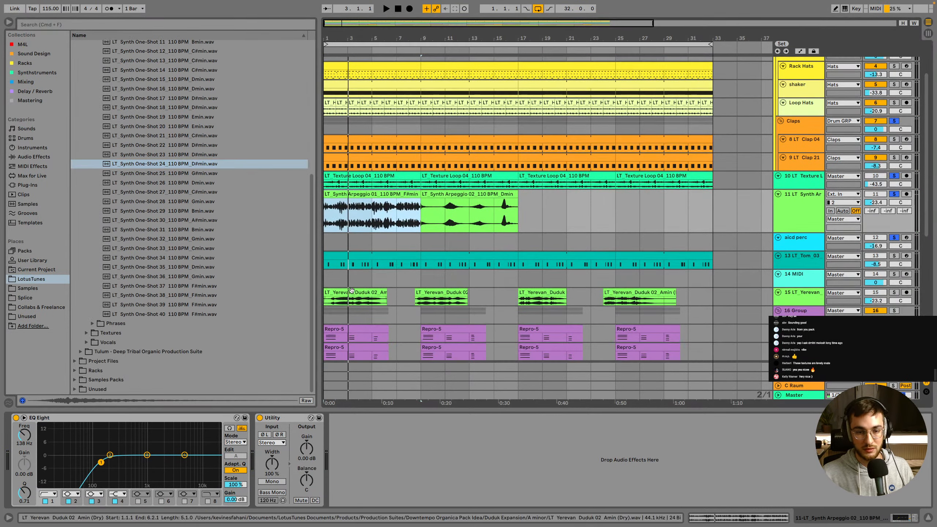
# Place LT_Synth One-Shot 34 at the start of track 11 and delete the remaining arpeggio clips after it
pyautogui.click(135, 260)
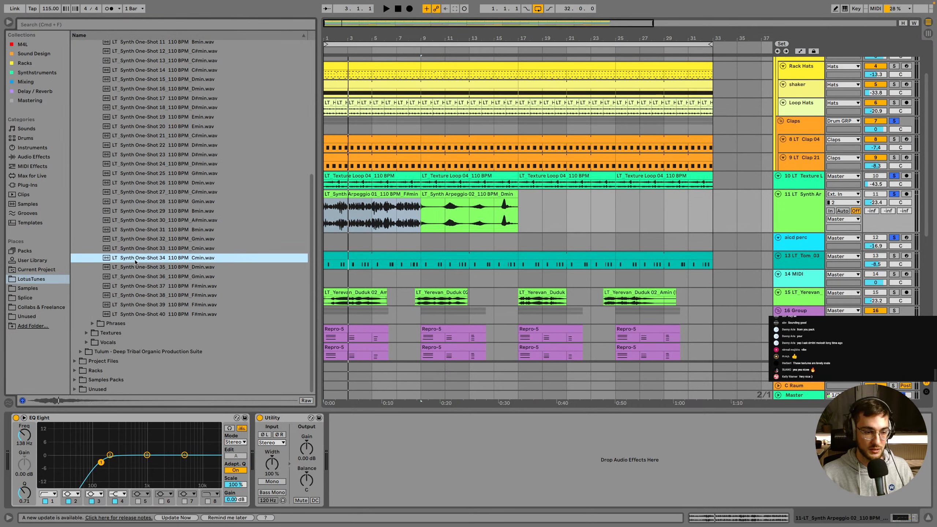
pyautogui.moveTo(188, 260); pyautogui.dragTo(328, 214)
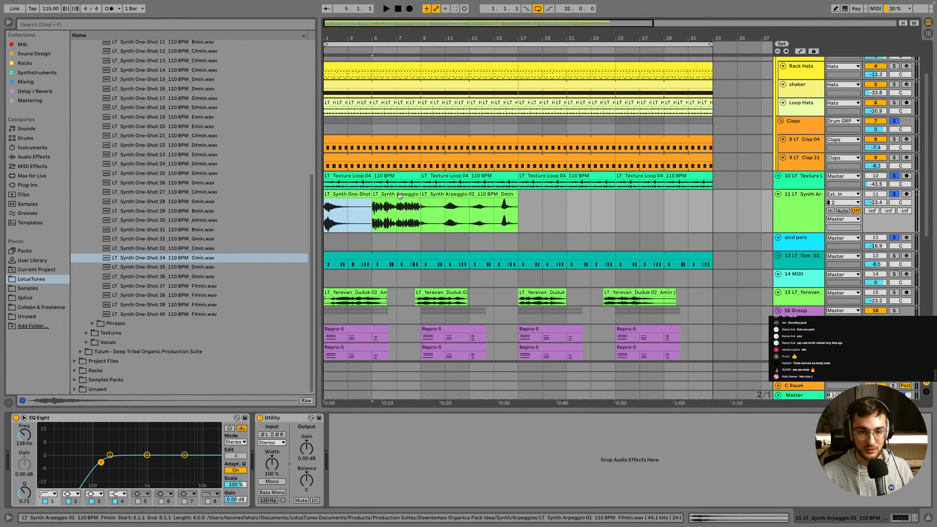
pyautogui.click(397, 195)
pyautogui.keyDown('shift'); pyautogui.click(481, 195); pyautogui.keyUp('shift')
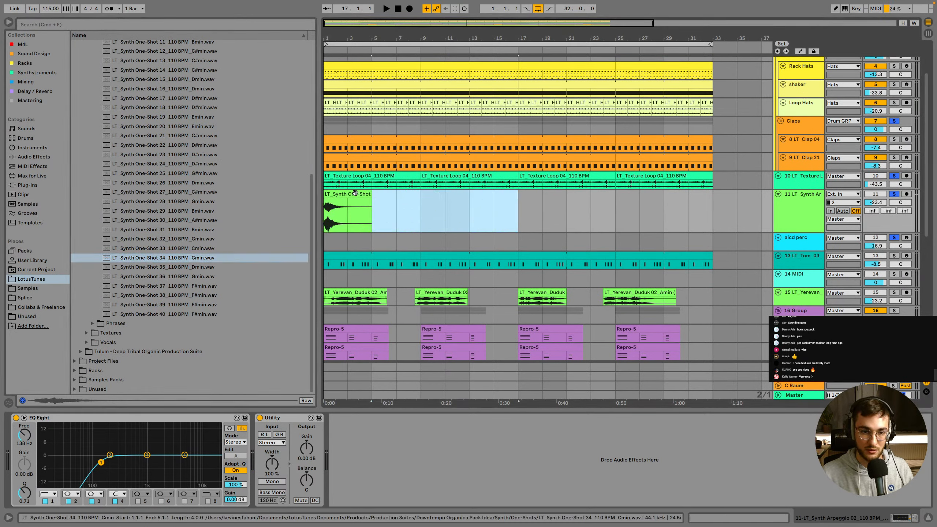
pyautogui.press('Delete')
# Search the Delay / Reverb collection for "echo" and load EchoBoy Jr onto track 11
pyautogui.click(26, 82)
pyautogui.click(68, 25)
pyautogui.write('echo')
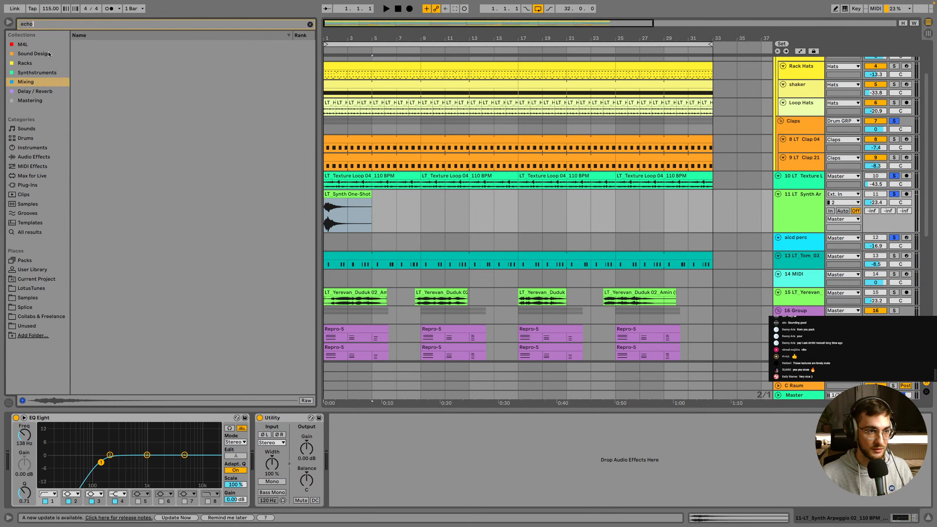
pyautogui.click(35, 91)
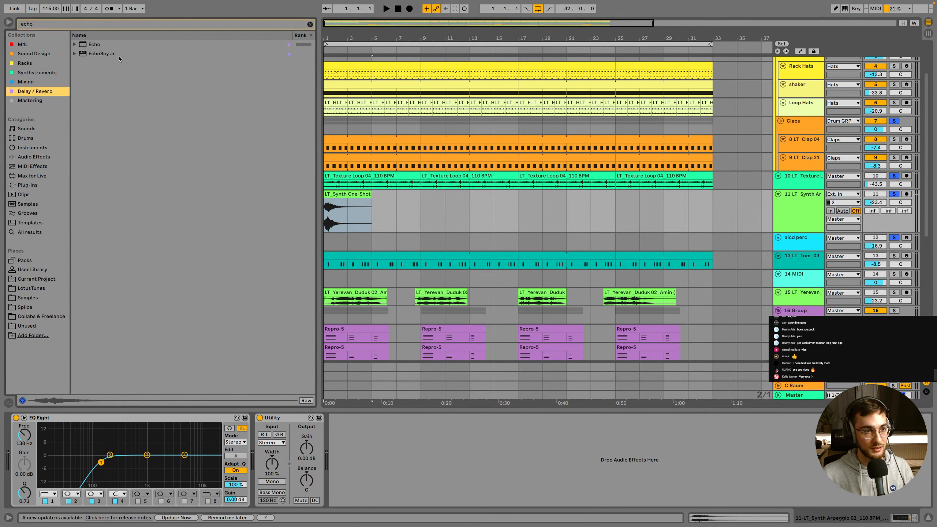
pyautogui.click(101, 54)
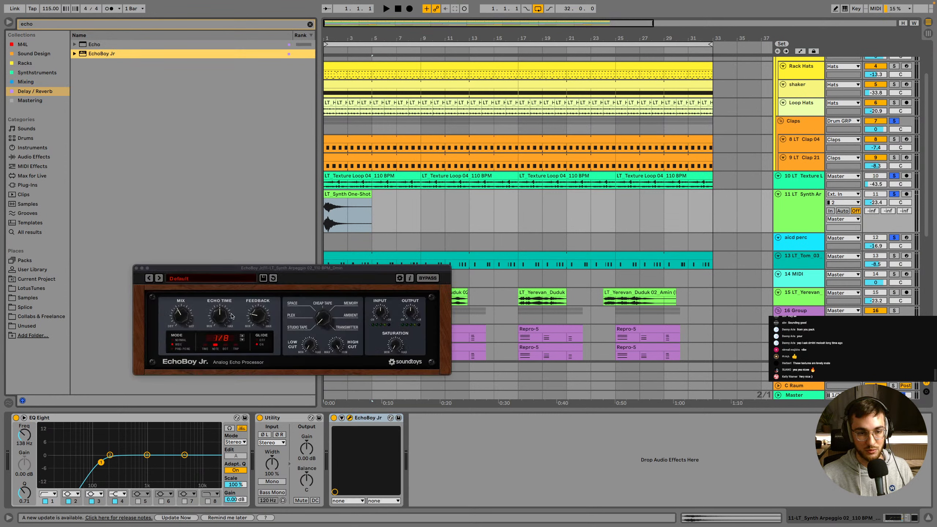
# Set EchoBoy Jr to a dotted 1/8 echo time with more feedback and audition the synth one-shot through it
pyautogui.click(187, 310)
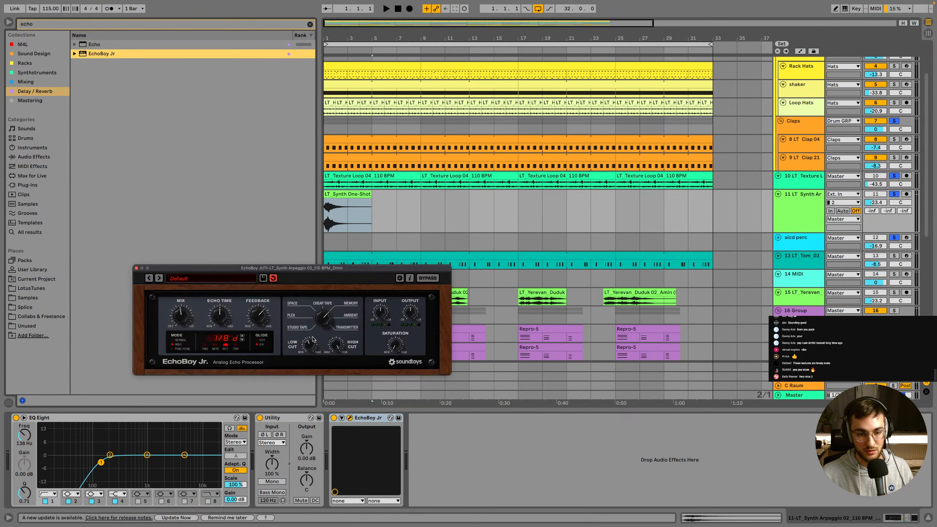
pyautogui.press('space')
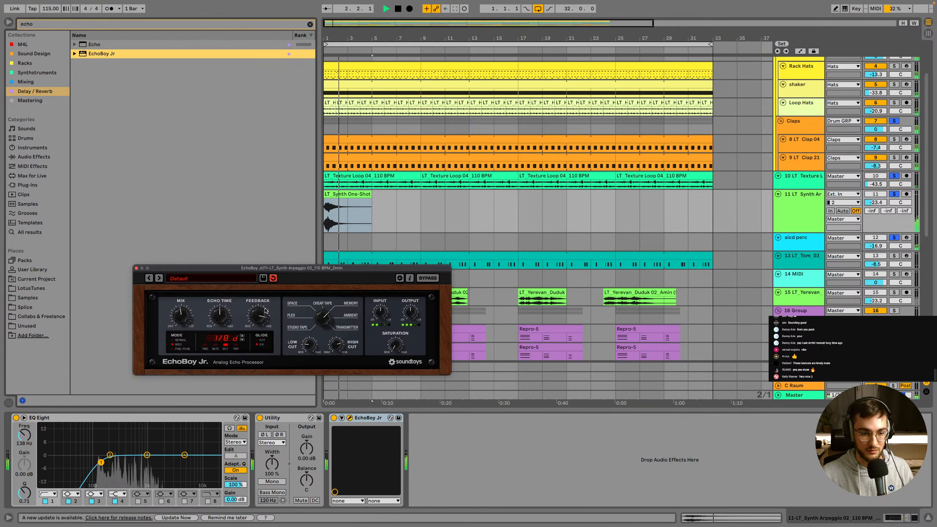
pyautogui.click(136, 269)
pyautogui.click(310, 25)
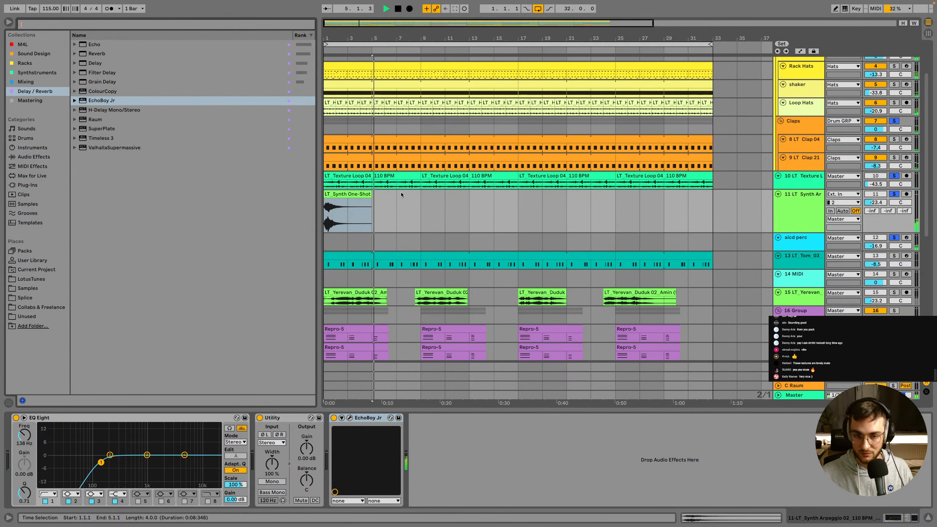
# Reopen EchoBoy Jr on track 11, reduce its feedback and replay the one-shot from the start
pyautogui.doubleClick(356, 193)
pyautogui.press('space')
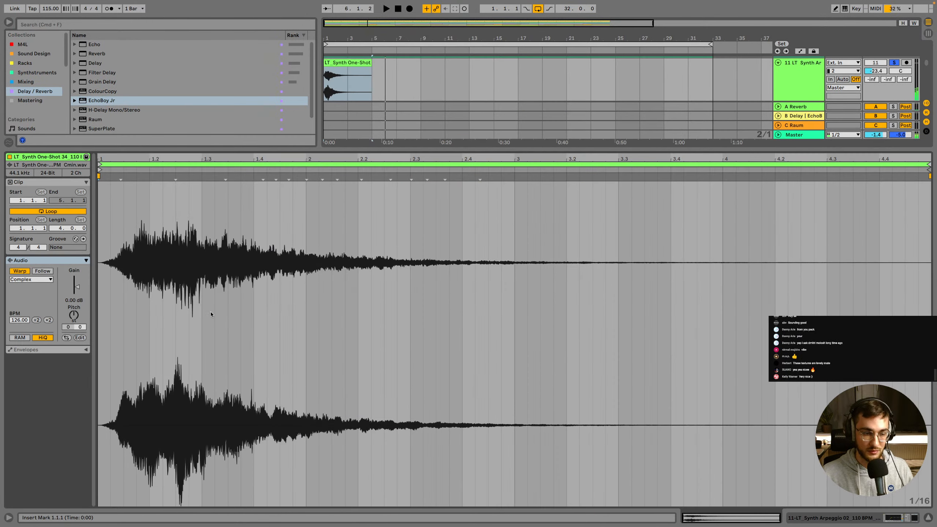
pyautogui.hotkey('shift', 'Tab')
pyautogui.click(350, 418)
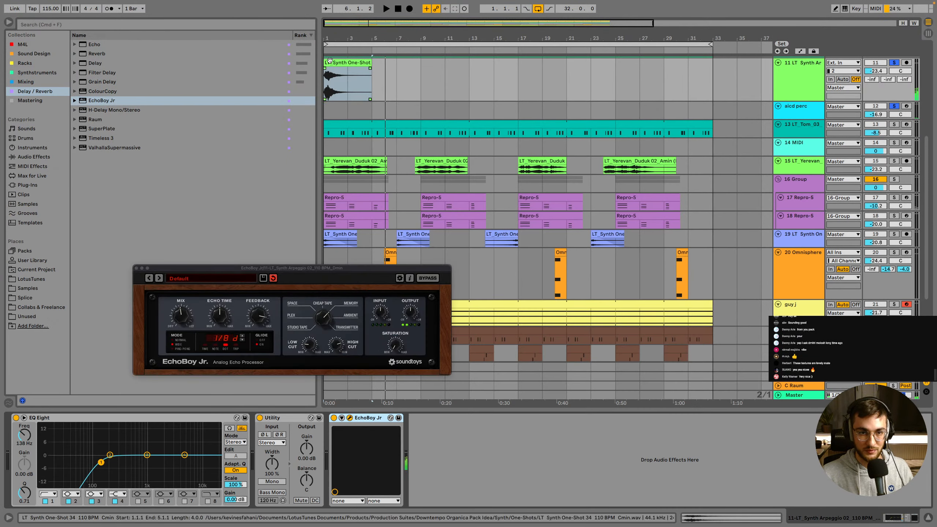
pyautogui.click(331, 62)
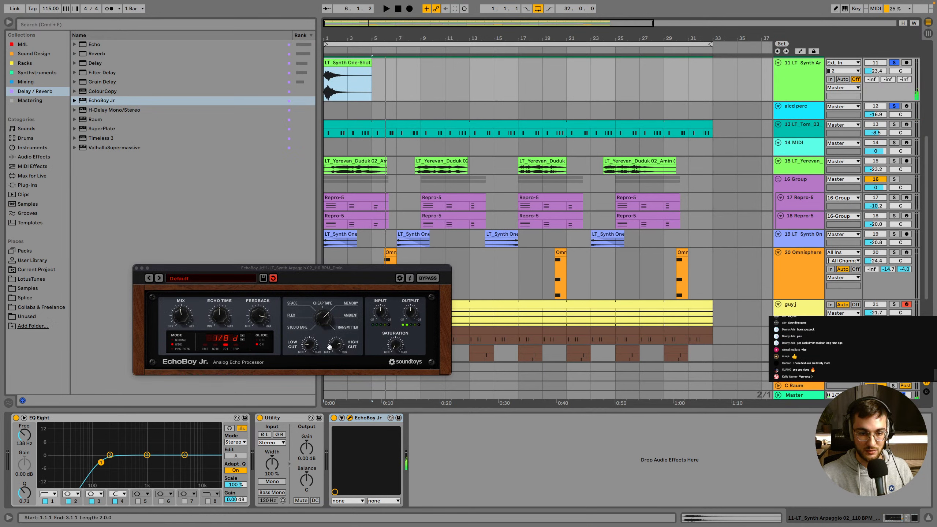
pyautogui.click(261, 321)
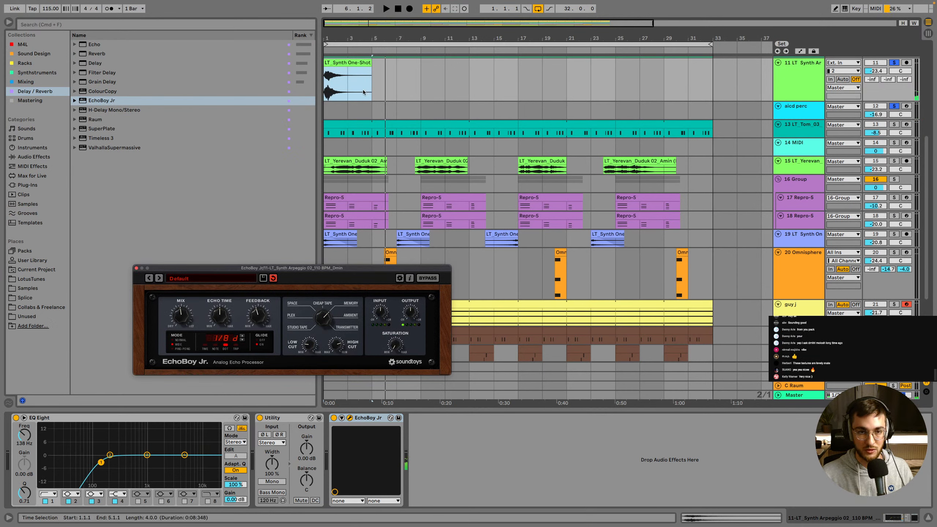
pyautogui.keyDown('super'); pyautogui.click(895, 304); pyautogui.keyUp('super')
pyautogui.press('space')
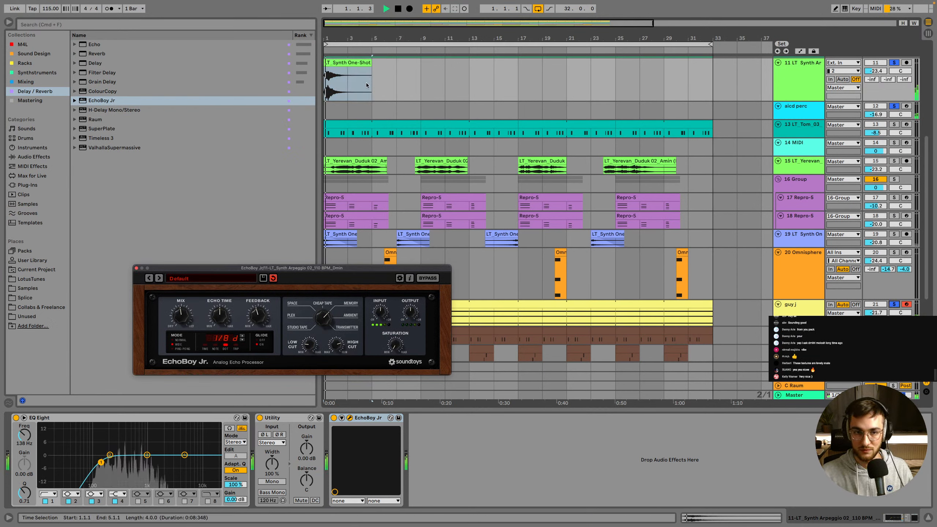
# Transpose the one-shot clip to -1 semitone and raise EchoBoy Jr's feedback during playback
pyautogui.doubleClick(350, 63)
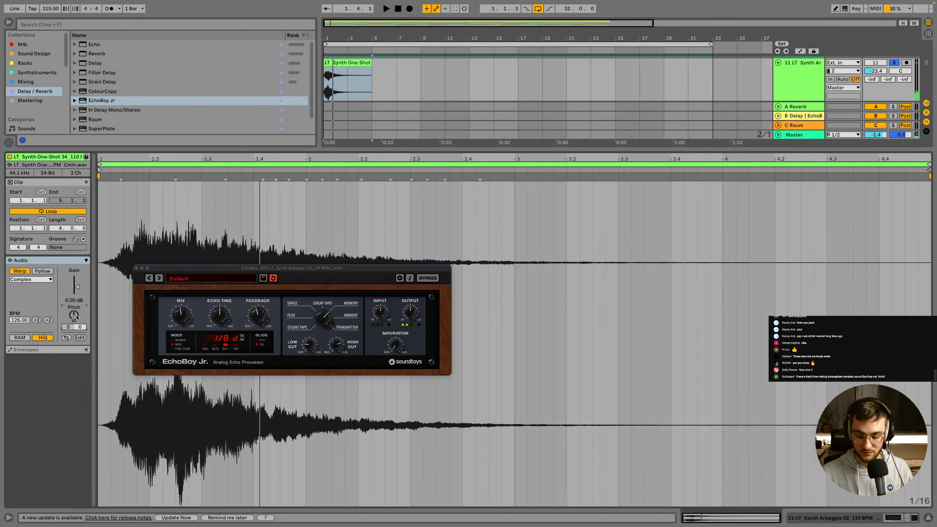
pyautogui.moveTo(77, 316); pyautogui.dragTo(77, 322)
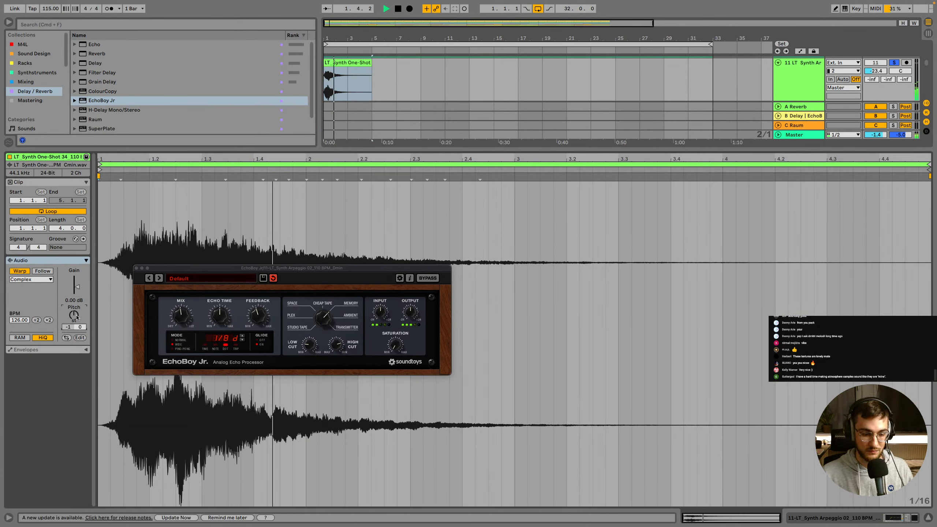
pyautogui.moveTo(260, 318); pyautogui.dragTo(263, 304)
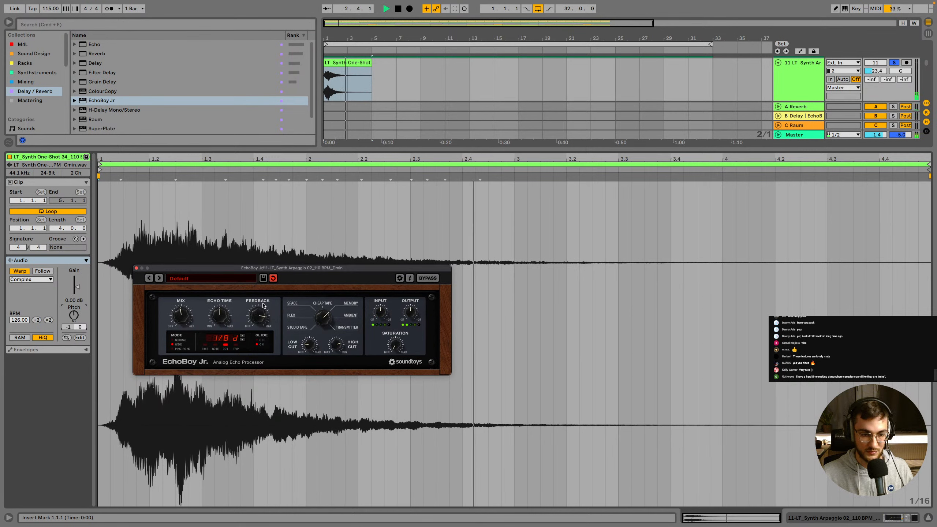
pyautogui.press('space')
pyautogui.press('space')
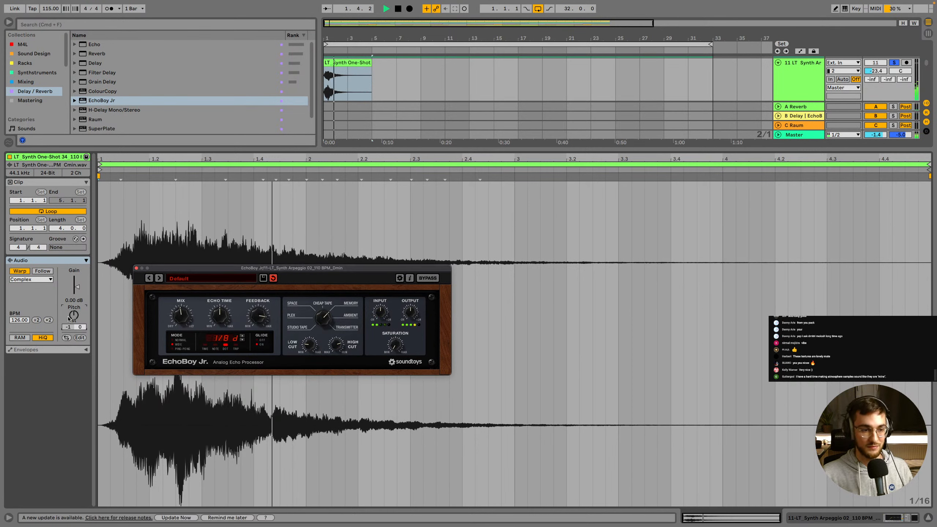
# Lower the one-shot clip's pitch in stages to -3 semitones, restarting playback to check each setting
pyautogui.moveTo(72, 313); pyautogui.dragTo(71, 318)
pyautogui.press('space')
pyautogui.press('space')
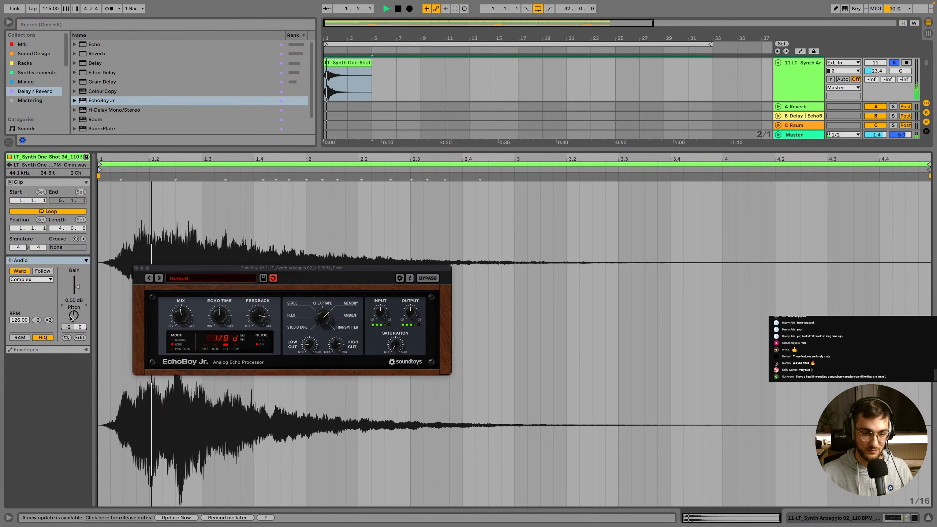
pyautogui.press('space')
pyautogui.press('space')
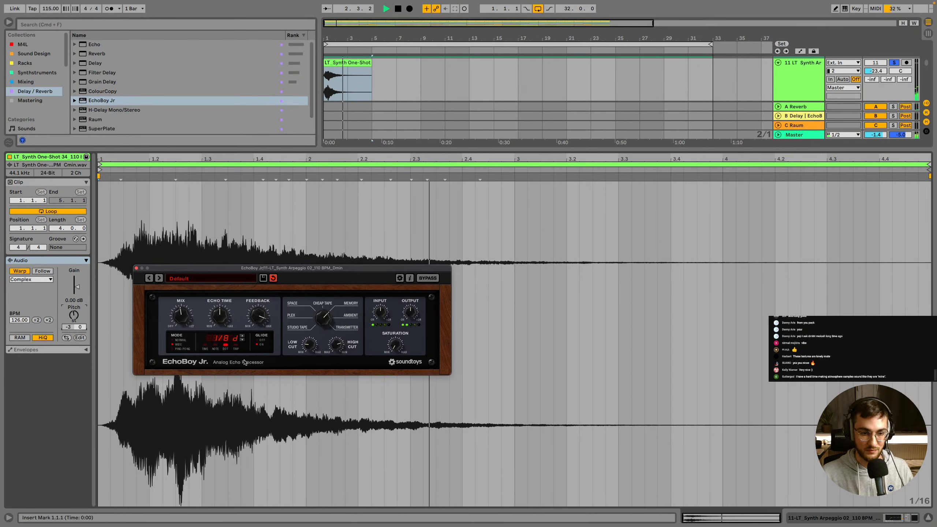
pyautogui.press('space')
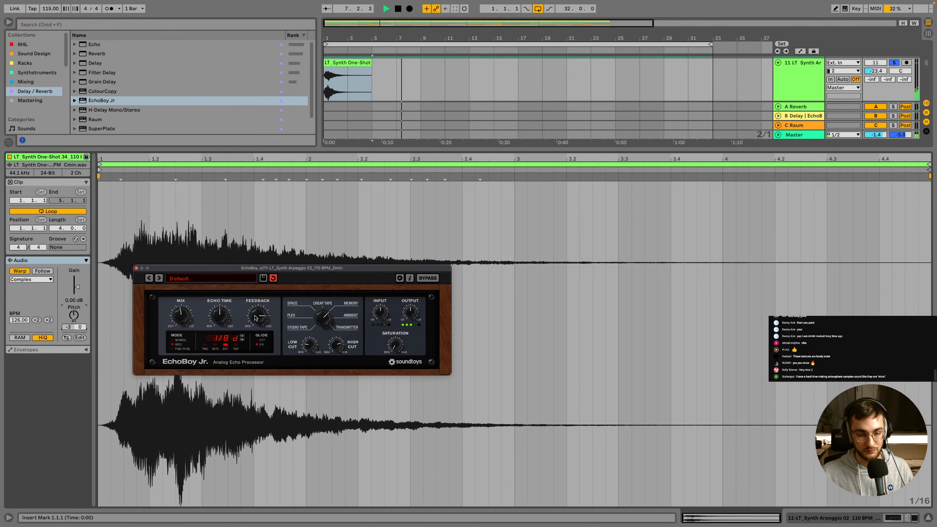
# Return to track 11's device chain, select the track in the arrangement and save the project
pyautogui.hotkey('shift', 'Tab')
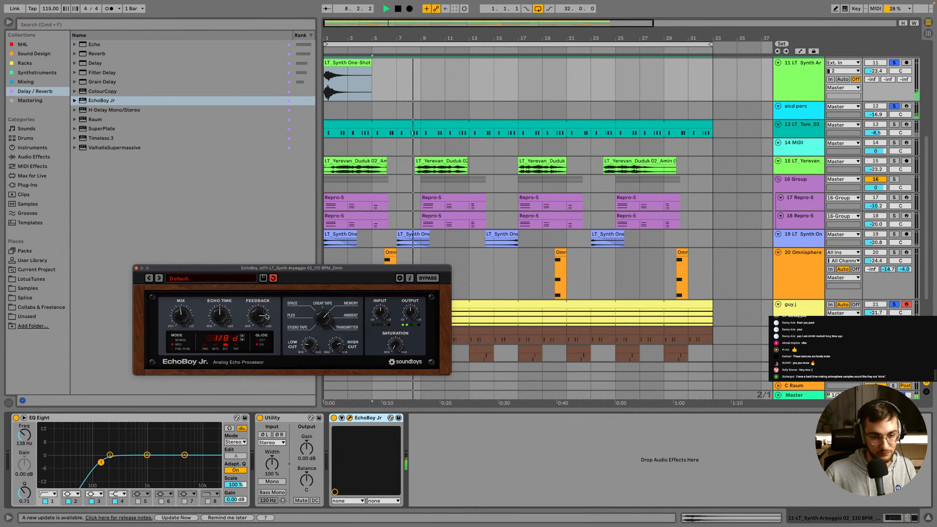
pyautogui.scroll(1, 785, 279)
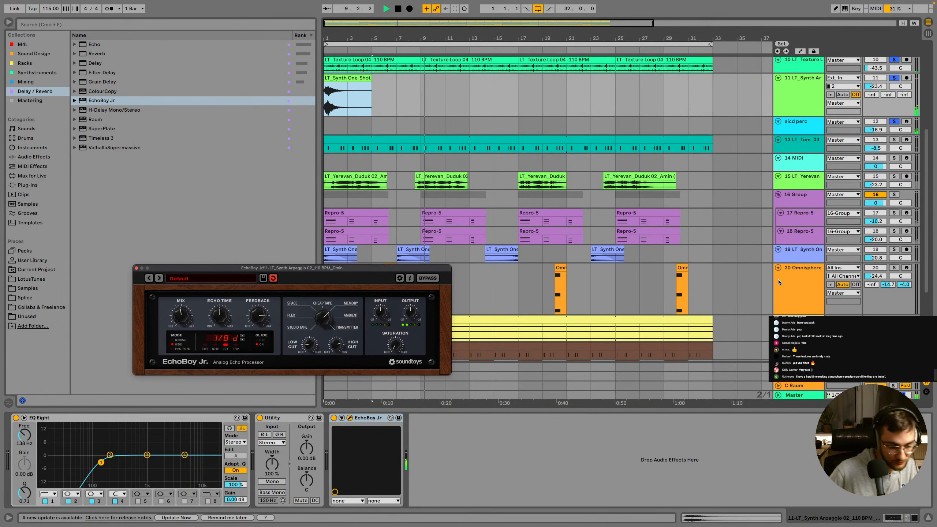
pyautogui.scroll(2, 531, 269)
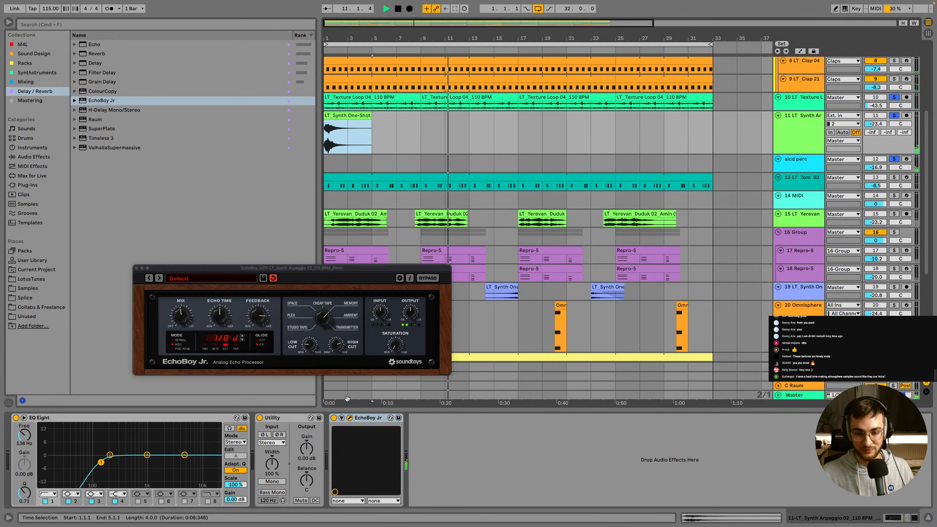
pyautogui.click(810, 135)
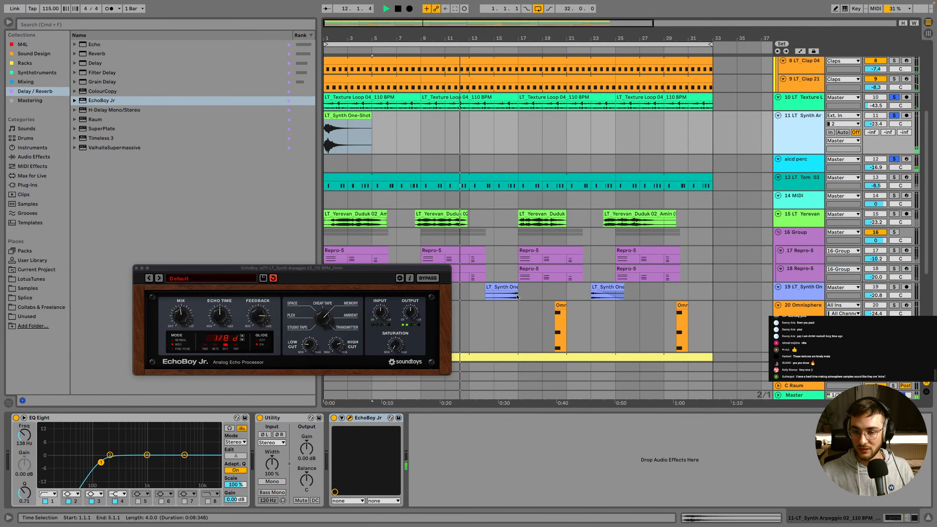
pyautogui.scroll(-2, 810, 132)
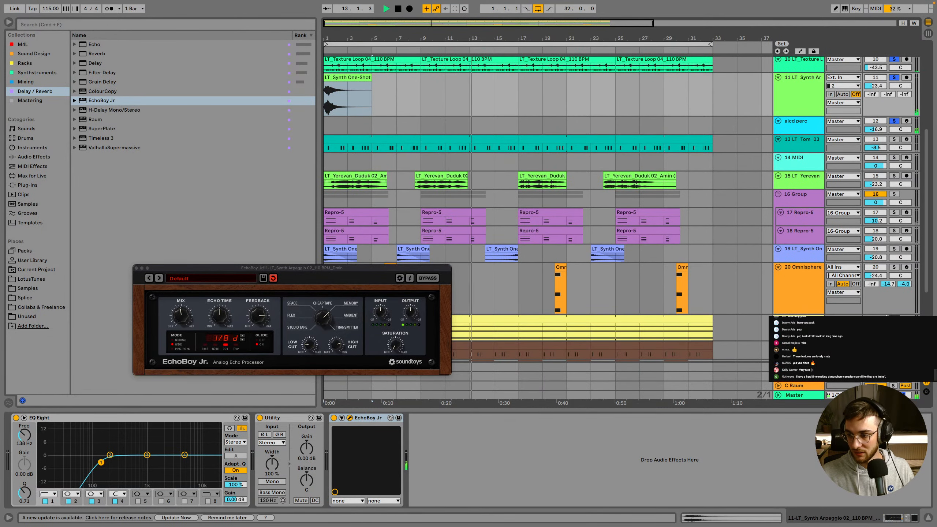
pyautogui.scroll(5, 360, 170)
pyautogui.press('super+s')
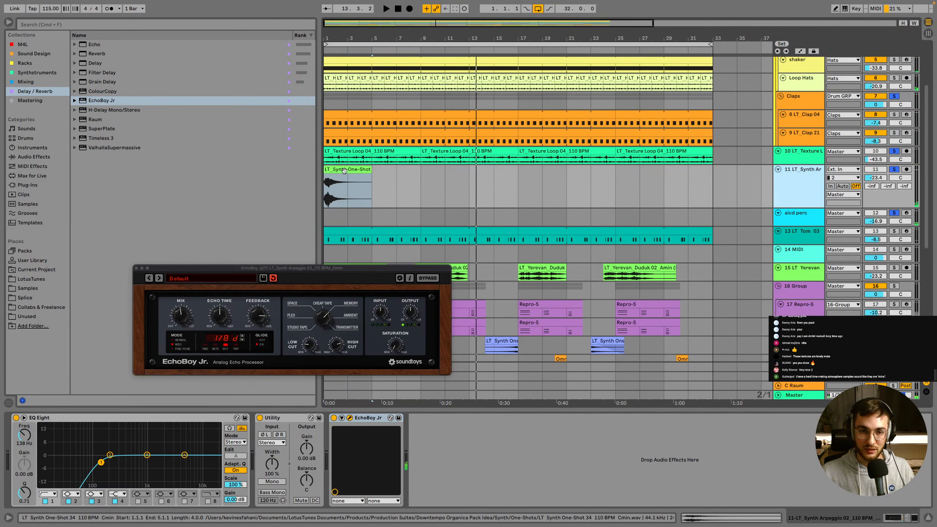
# Delete the one-shot clip from track 11 and expand the Synth Phrases folder in the LotusTunes library
pyautogui.press('Delete')
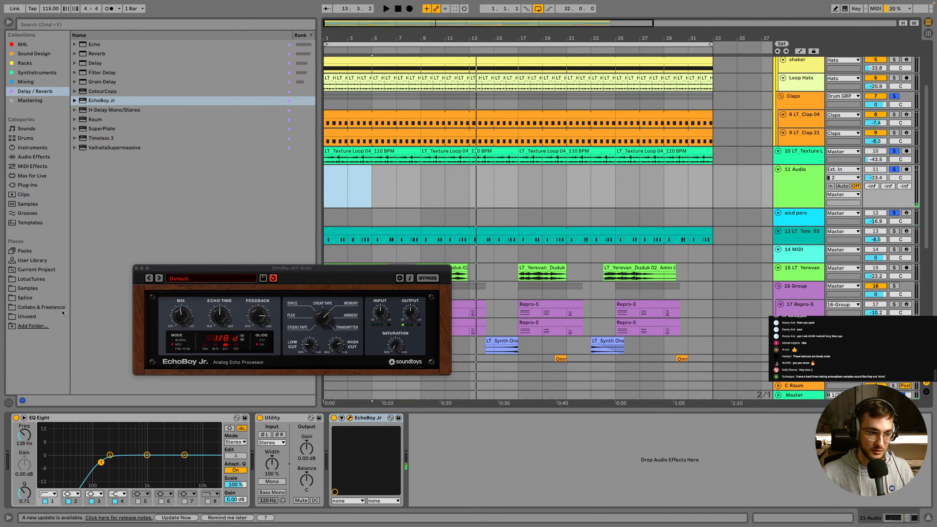
pyautogui.click(32, 279)
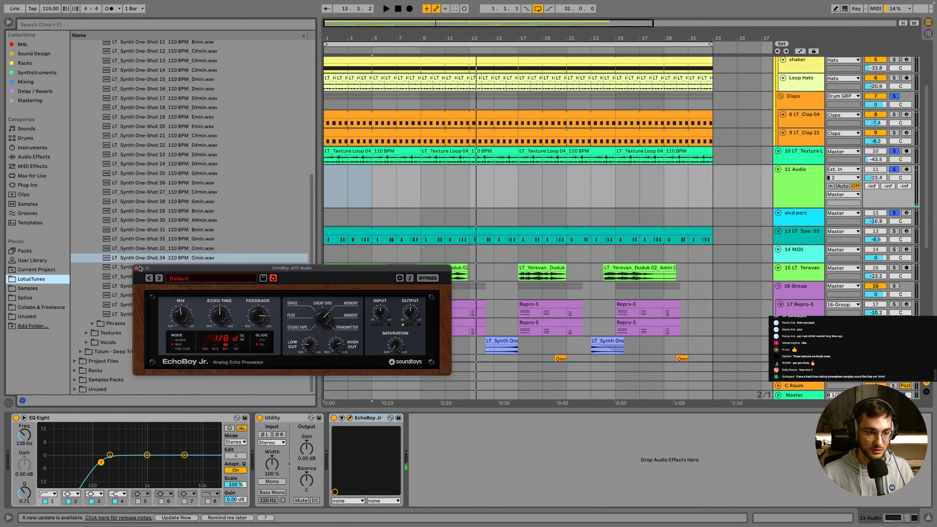
pyautogui.click(136, 268)
pyautogui.scroll(1, 109, 341)
pyautogui.click(110, 339)
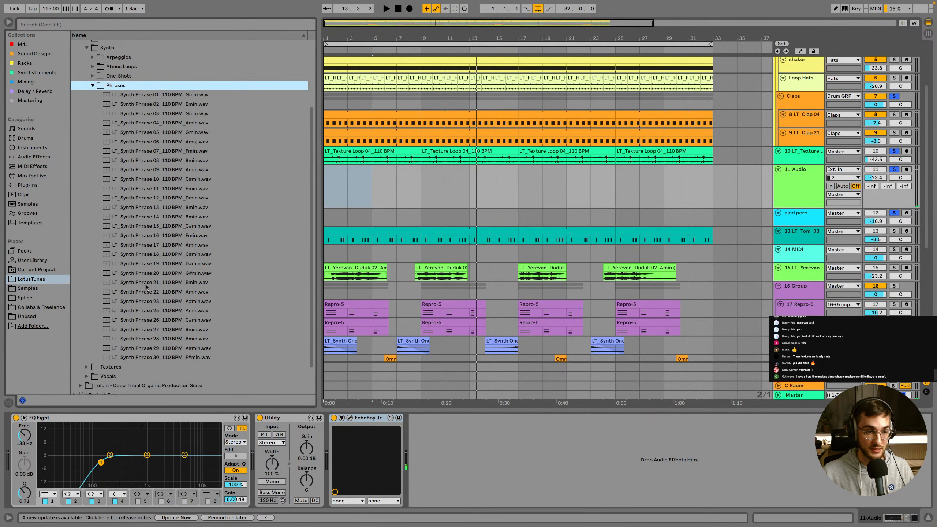
# Place LT_Synth Phrase 15_110 BPM_C#min at the start of track 11 and audition it in the mix
pyautogui.moveTo(172, 229); pyautogui.dragTo(345, 166)
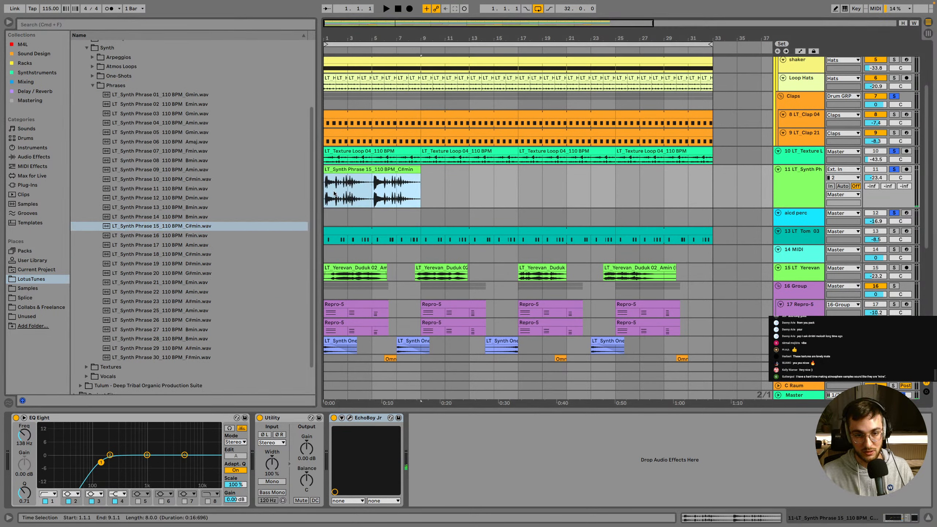
pyautogui.click(346, 167)
pyautogui.press('space')
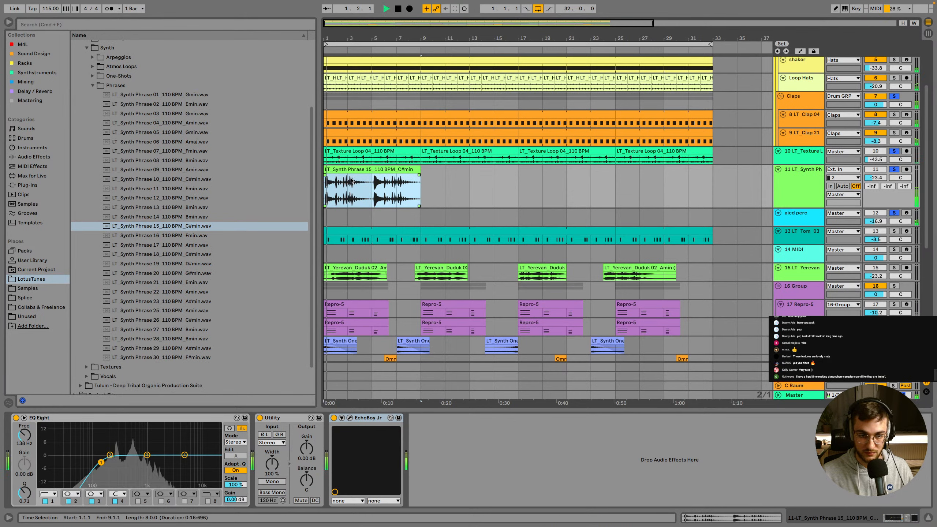
pyautogui.scroll(1, 346, 168)
pyautogui.scroll(1, 202, 242)
pyautogui.click(202, 237)
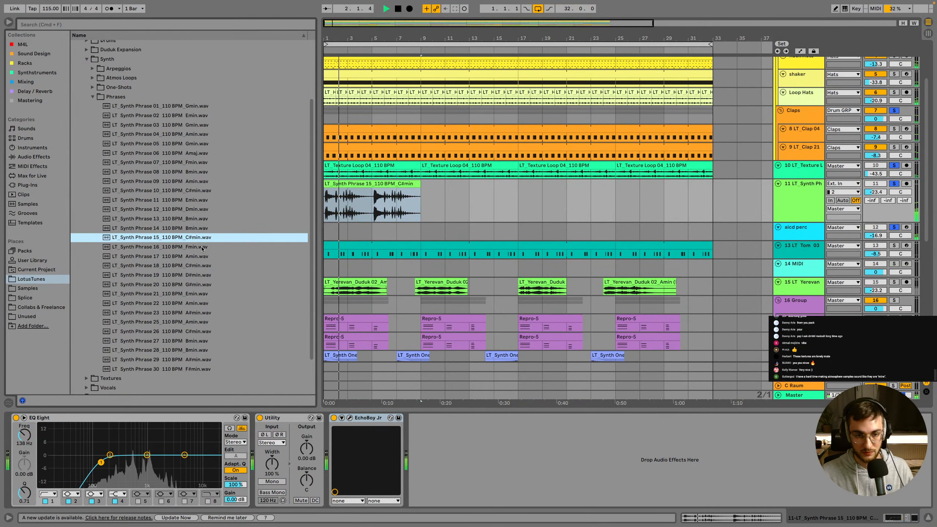
# Turn off EchoBoy Jr and replace the phrase clip on track 11 with LT_Synth Phrase 16_110 BPM_Fmin
pyautogui.click(334, 418)
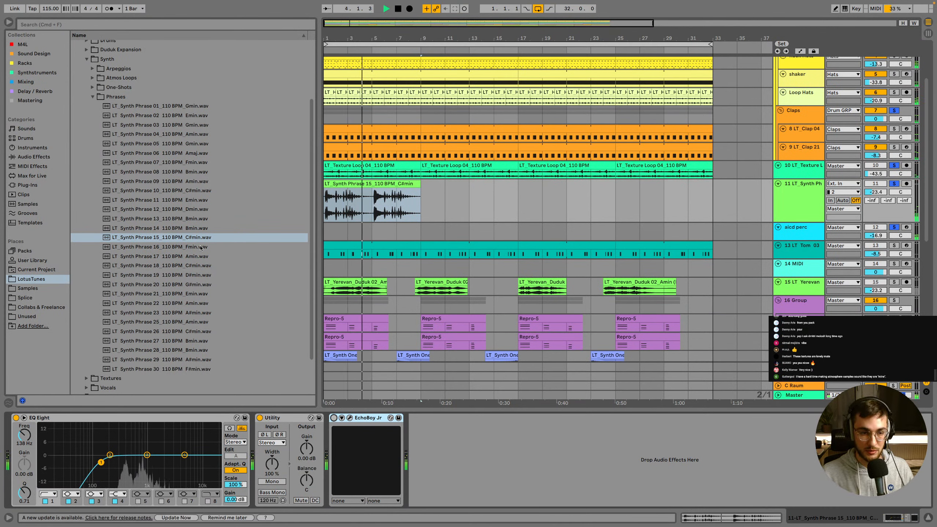
pyautogui.moveTo(201, 248); pyautogui.dragTo(350, 200)
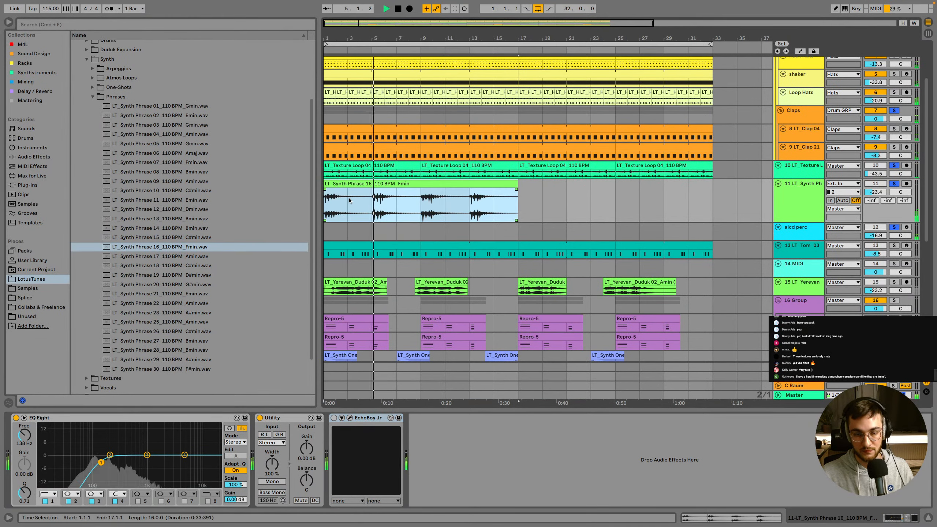
# Replace the clip on track 11 with LT_Synth Phrase 06_110 BPM_Amaj and audition it from the start
pyautogui.scroll(1, 184, 184)
pyautogui.click(158, 169)
pyautogui.moveTo(159, 169); pyautogui.dragTo(328, 201)
pyautogui.press('space')
pyautogui.press('space')
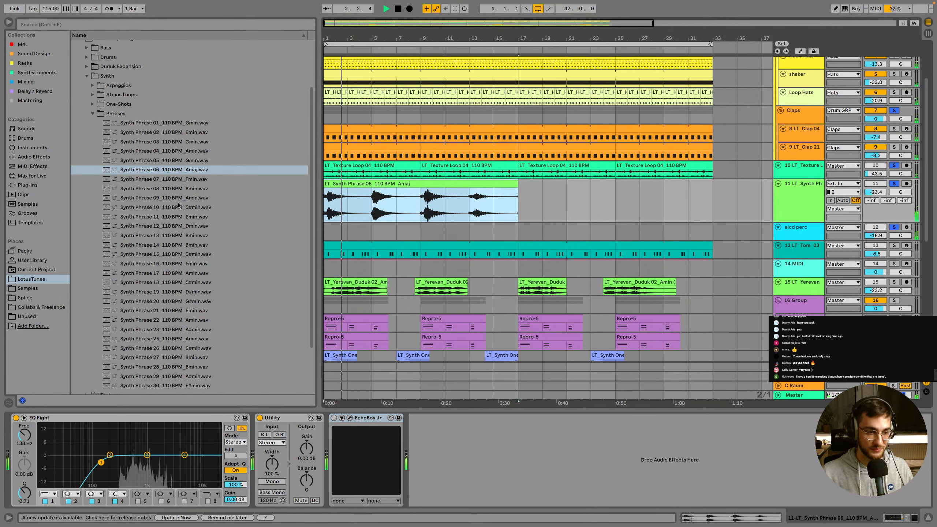
# Swap the phrase at the start of track 11 for LT_Synth Phrase 08_110 BPM_Bmin and restart playback
pyautogui.moveTo(170, 188); pyautogui.dragTo(330, 195)
pyautogui.press('space')
pyautogui.press('space')
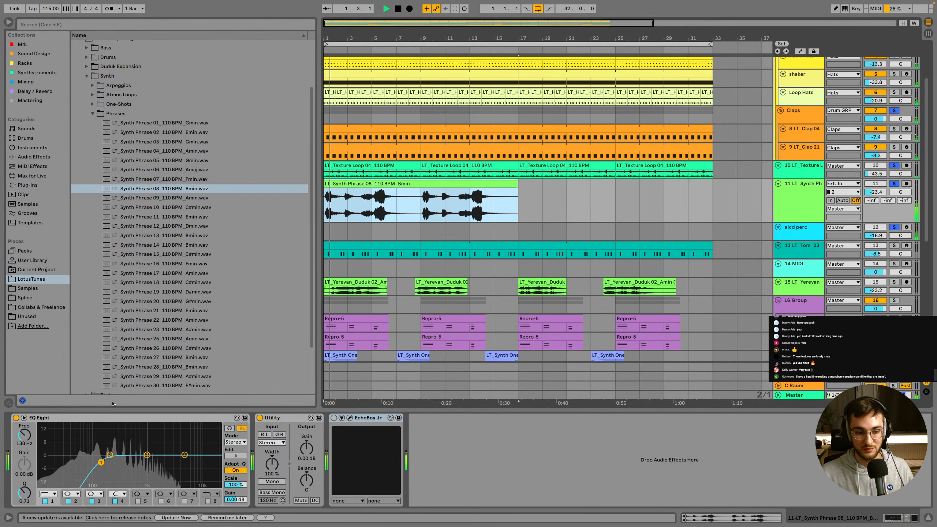
# Turn off EQ Eight on track 11 and set the track volume to -14.3 dB
pyautogui.click(15, 417)
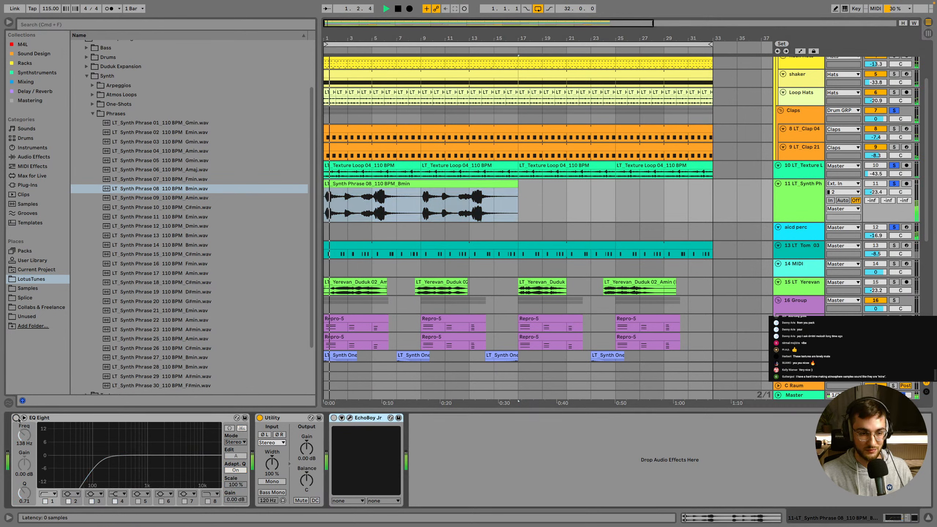
pyautogui.moveTo(876, 192)
pyautogui.mouseDown()
pyautogui.moveTo(875, 170)
pyautogui.moveTo(874, 192)
pyautogui.mouseUp()
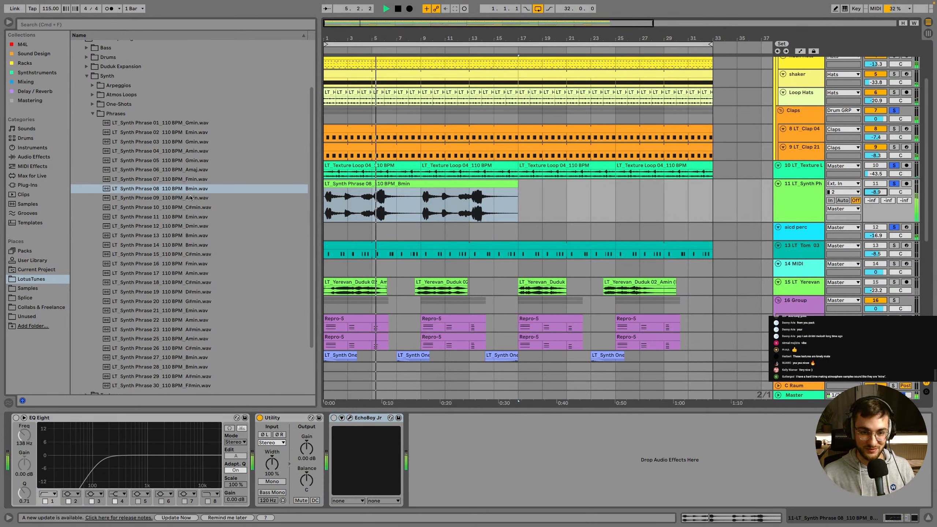
pyautogui.moveTo(875, 192); pyautogui.dragTo(875, 203)
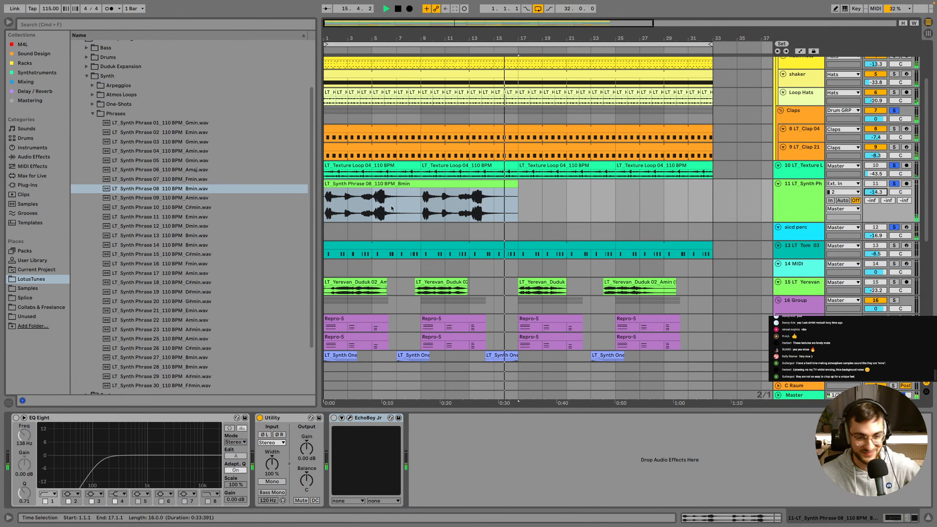
# Place LT_Synth Phrase 07_110 BPM_Fmin at the start of track 11 and delete the duplicated Phrase 08 clip at bar 17
pyautogui.click(405, 184)
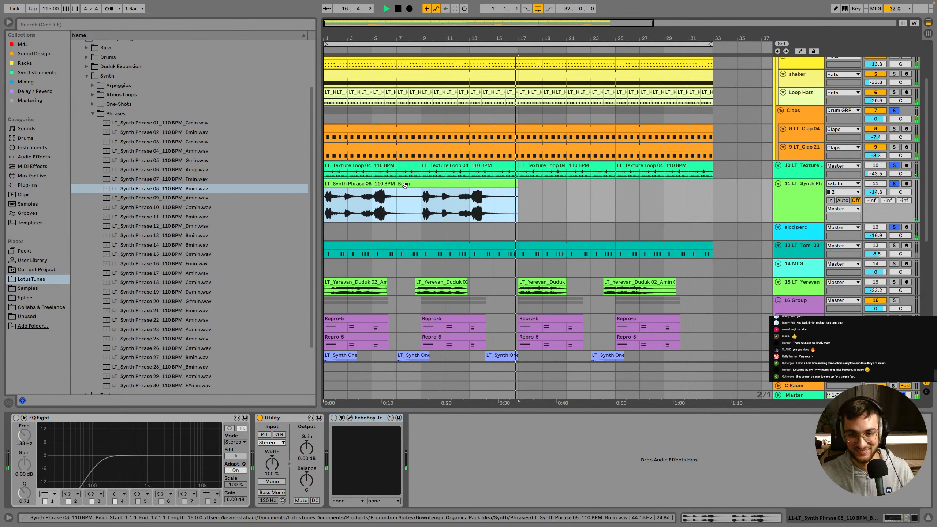
pyautogui.press('super+d')
pyautogui.moveTo(236, 180); pyautogui.dragTo(330, 194)
pyautogui.click(548, 183)
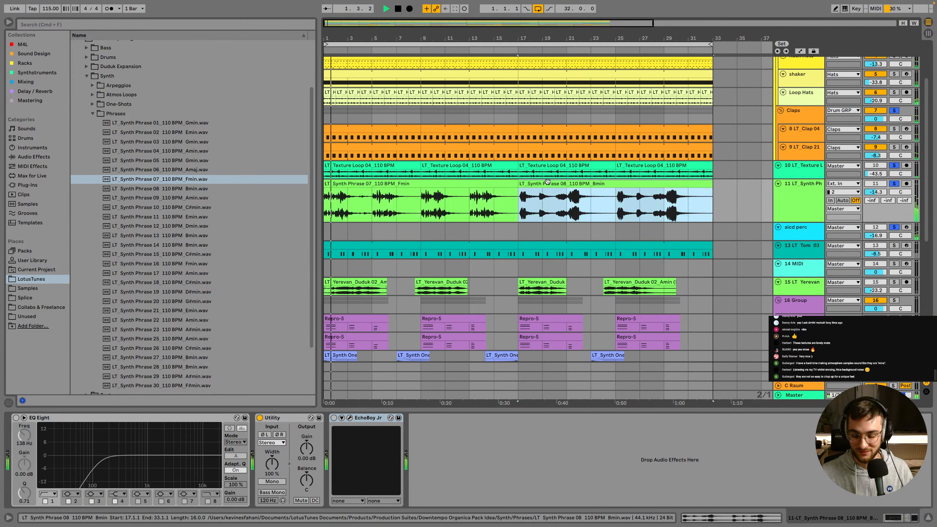
pyautogui.press('Delete')
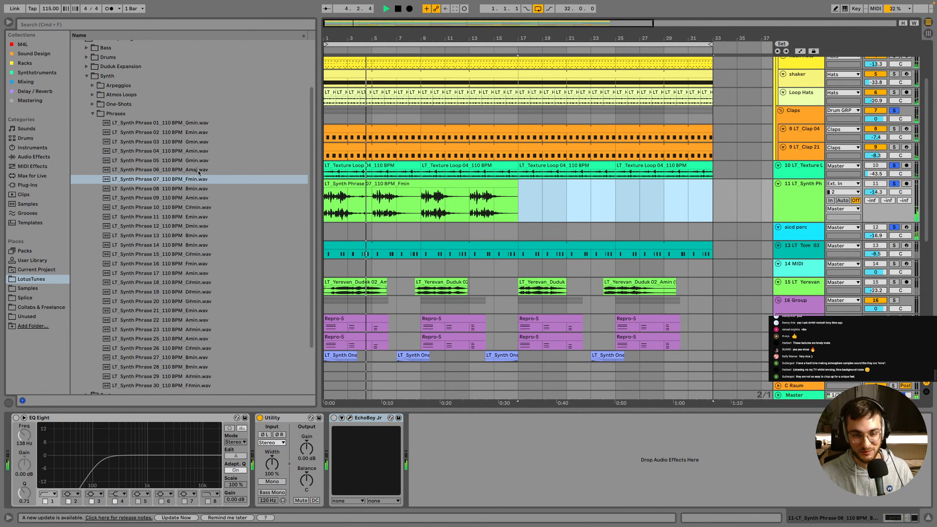
# Try LT_Synth Phrase 06_110 BPM_Amaj and LT_Synth Phrase 25_110 BPM_Amin in turn at the start of track 11
pyautogui.moveTo(184, 171); pyautogui.dragTo(329, 200)
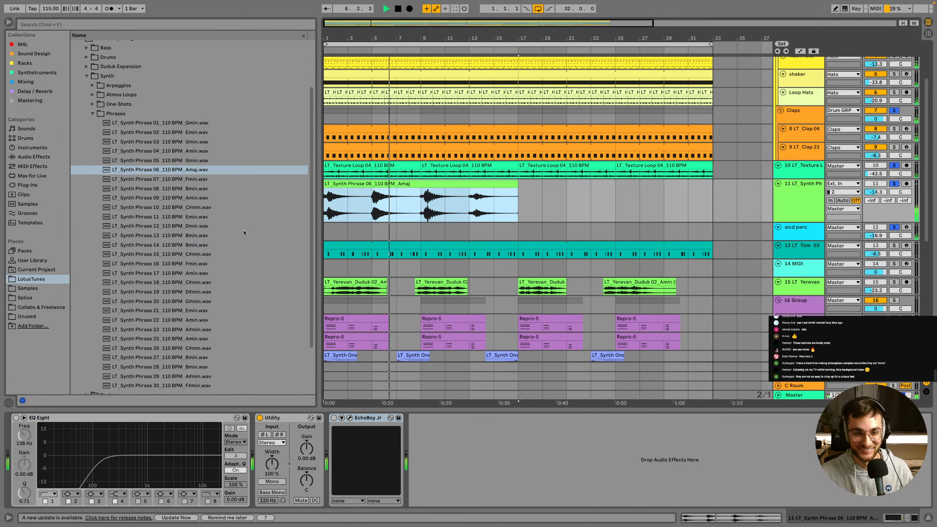
pyautogui.scroll(-3, 189, 281)
pyautogui.moveTo(189, 280); pyautogui.dragTo(330, 199)
pyautogui.press('space')
pyautogui.press('space')
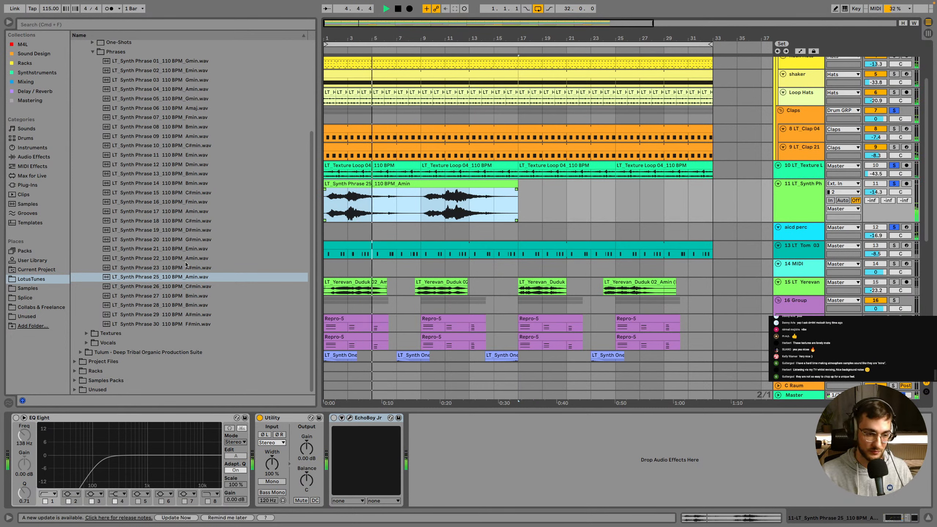
# Look through the pack's Vocals folder, collapse it and audition track 11 from bar 9
pyautogui.scroll(1, 110, 340)
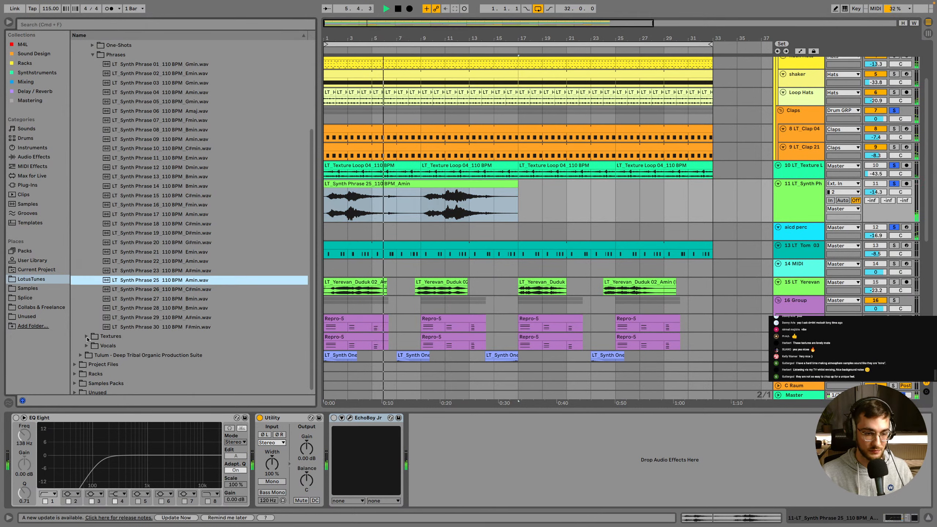
pyautogui.click(108, 345)
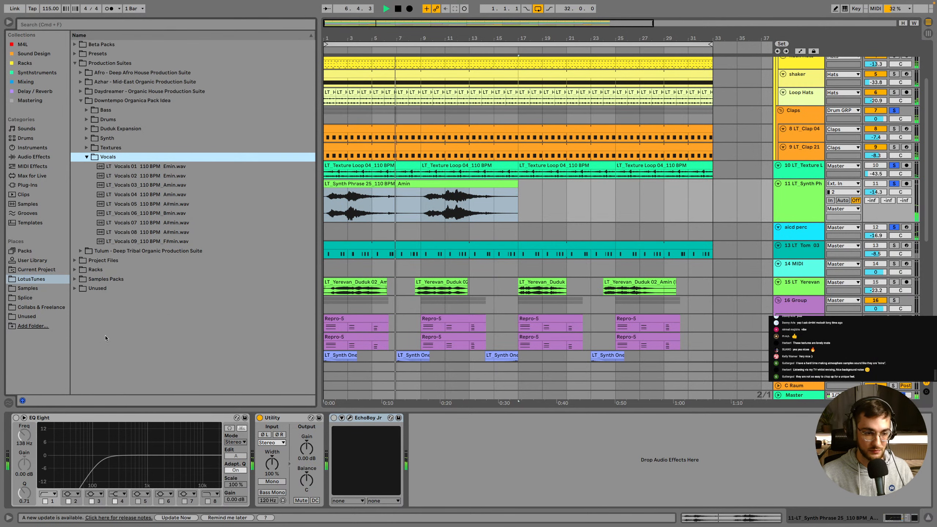
pyautogui.click(420, 206)
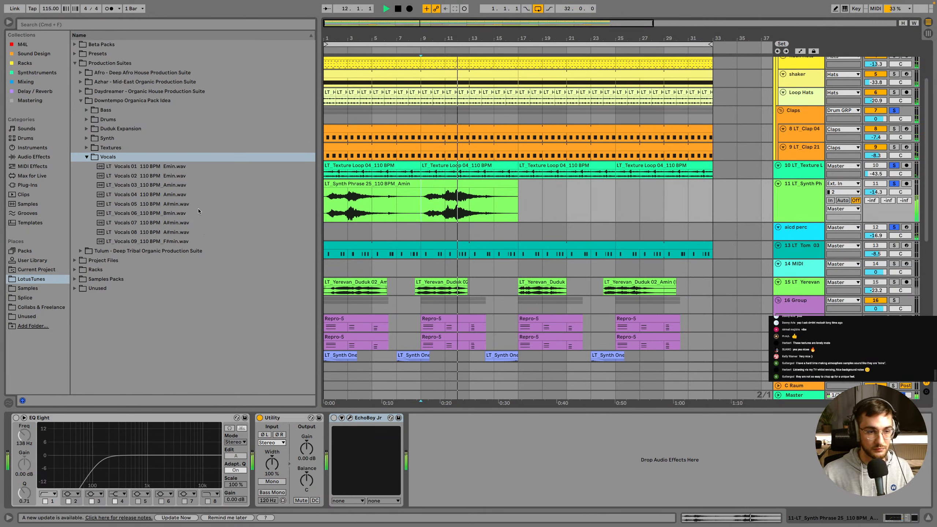
pyautogui.click(86, 157)
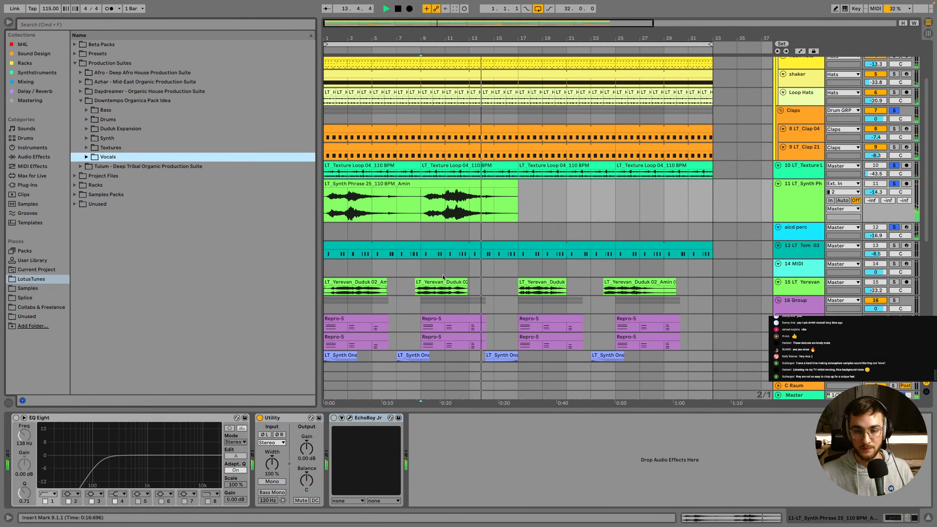
# Take all soloed tracks out of solo to hear the phrase on track 11 in the full mix
pyautogui.scroll(-1, 465, 240)
pyautogui.scroll(1, 466, 240)
pyautogui.click(451, 209)
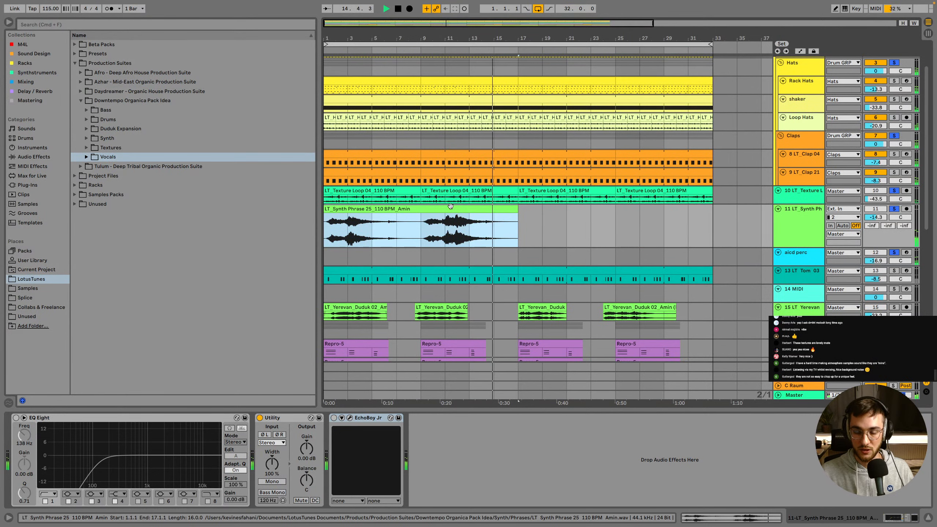
pyautogui.scroll(-6, 451, 206)
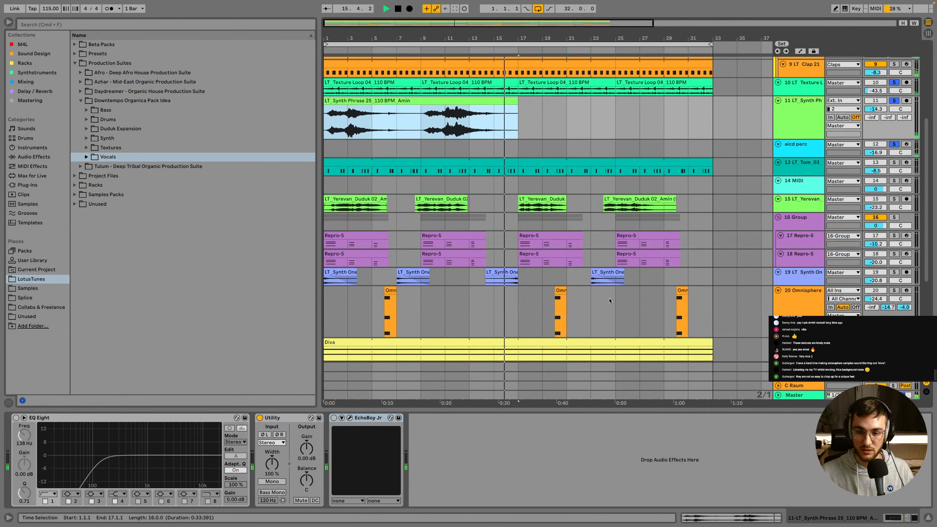
pyautogui.click(559, 290)
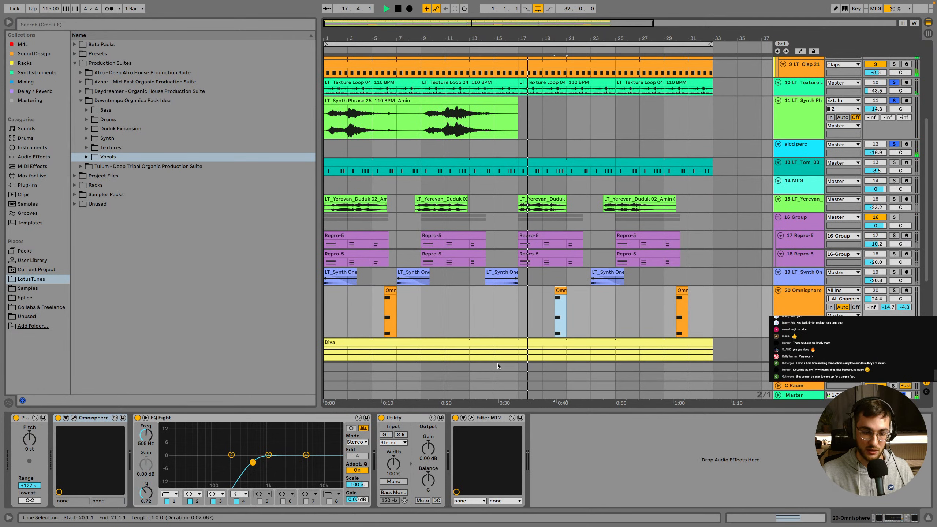
pyautogui.scroll(5, 427, 202)
pyautogui.click(427, 202)
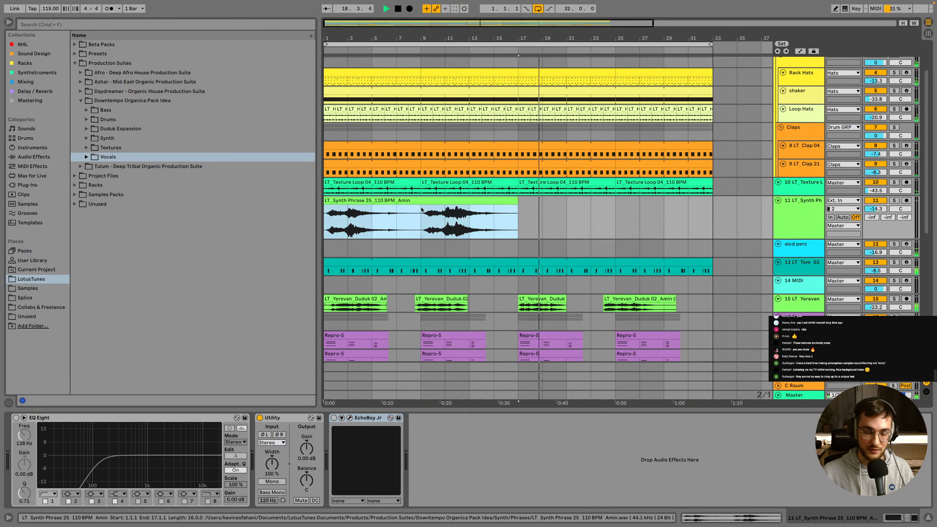
pyautogui.click(812, 208)
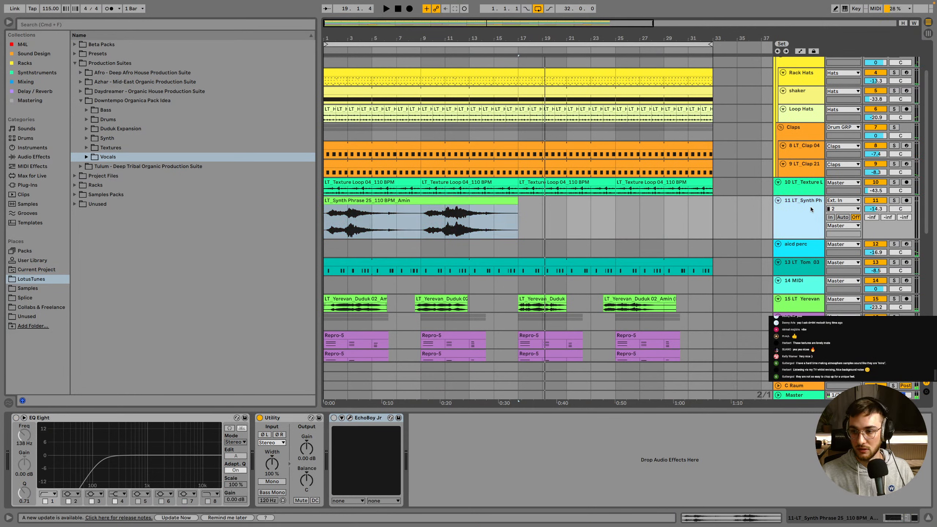
# Delete the LT_Synth Phrase 25 clip from track 11 and return the insert marker to bar 1
pyautogui.click(486, 203)
pyautogui.press('Delete')
pyautogui.click(521, 210)
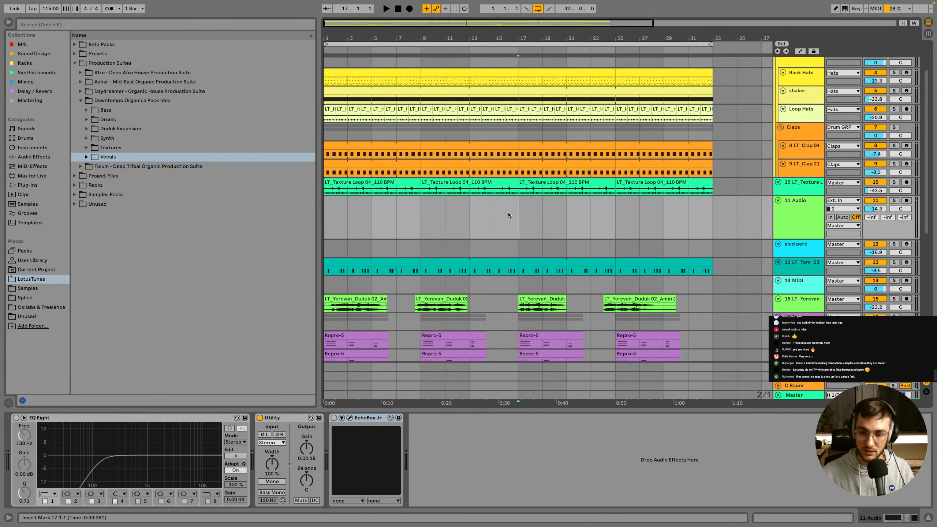
pyautogui.scroll(-2, 510, 215)
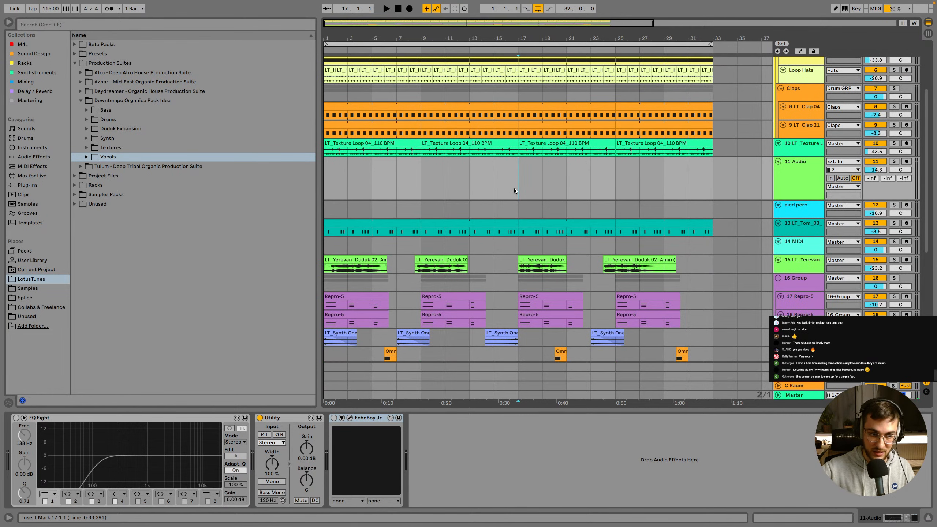
pyautogui.scroll(-2, 529, 188)
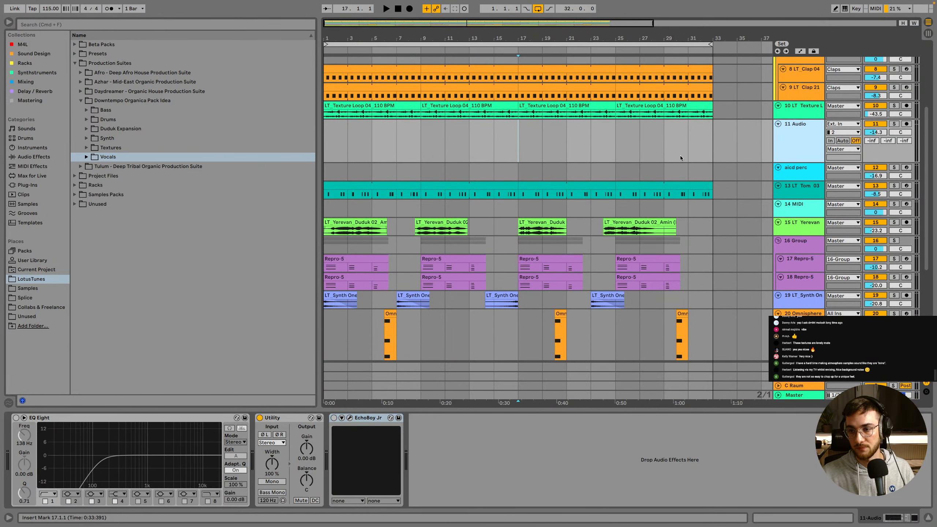
pyautogui.click(330, 136)
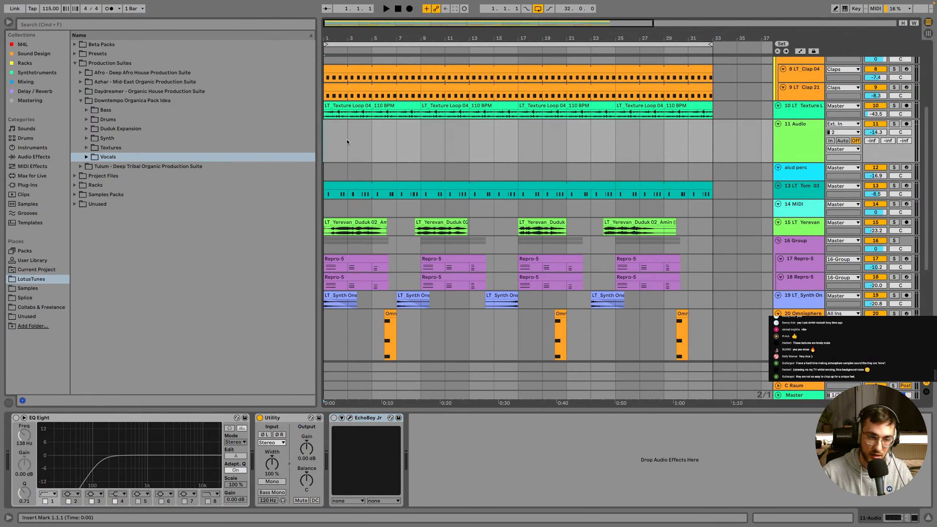
# Solo track 20 Omnisphere and play its clip at bar 6
pyautogui.scroll(-1, 369, 221)
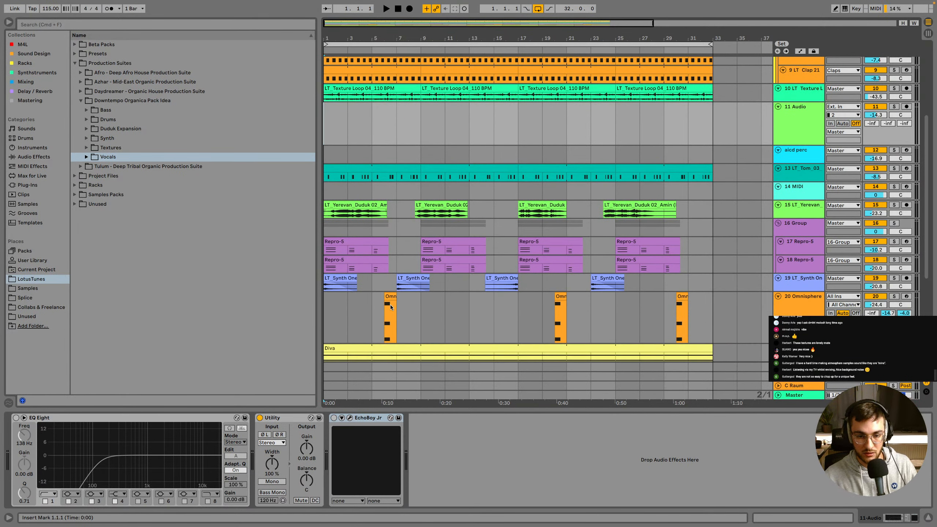
pyautogui.click(376, 307)
pyautogui.moveTo(376, 307); pyautogui.dragTo(414, 310)
pyautogui.scroll(-2, 414, 310)
pyautogui.click(381, 274)
pyautogui.moveTo(381, 275); pyautogui.dragTo(462, 276)
pyautogui.click(380, 275)
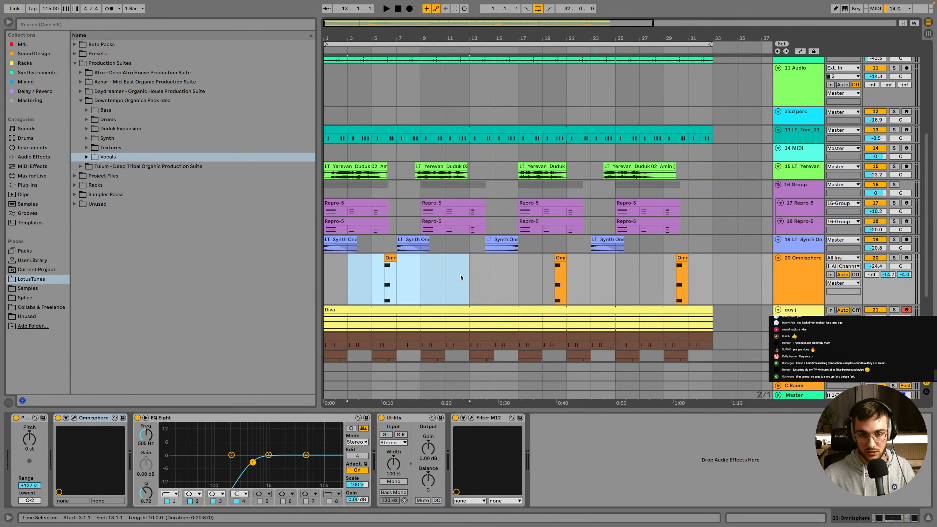
pyautogui.click(894, 258)
pyautogui.click(391, 259)
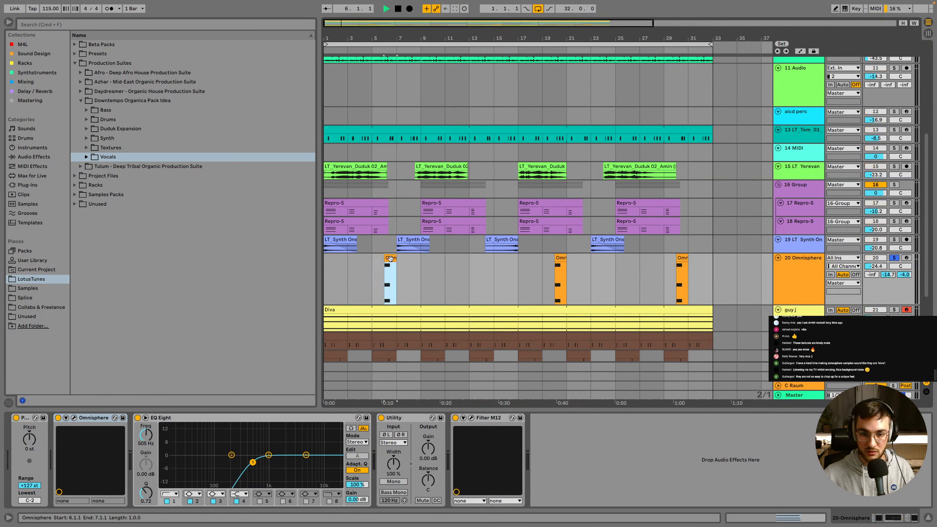
pyautogui.press('space')
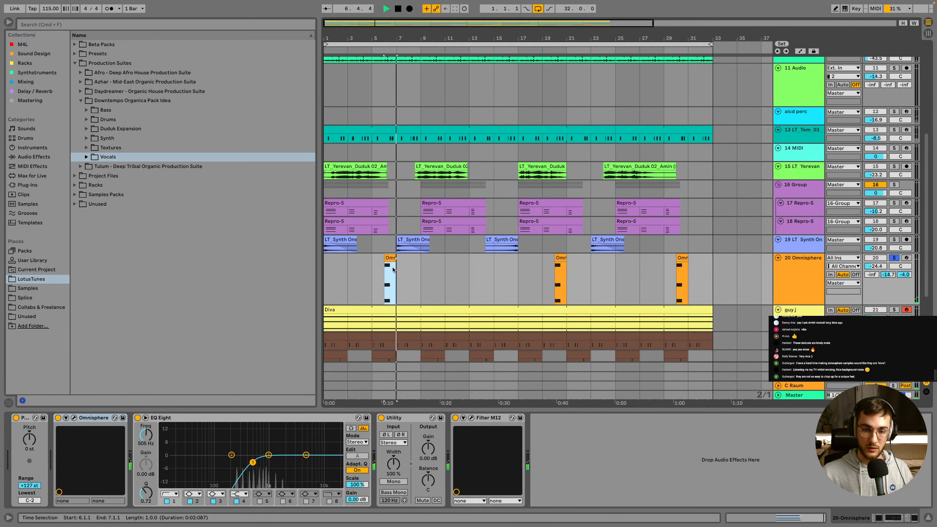
# Select bars 6 to 9 on the soloed Omnisphere track and play from there
pyautogui.moveTo(382, 273); pyautogui.dragTo(425, 280)
pyautogui.scroll(-1, 426, 280)
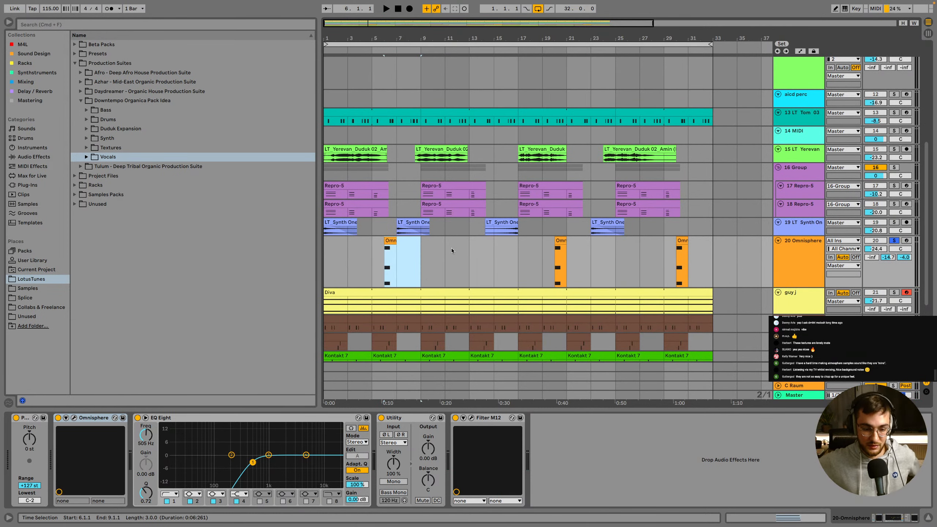
pyautogui.press('space')
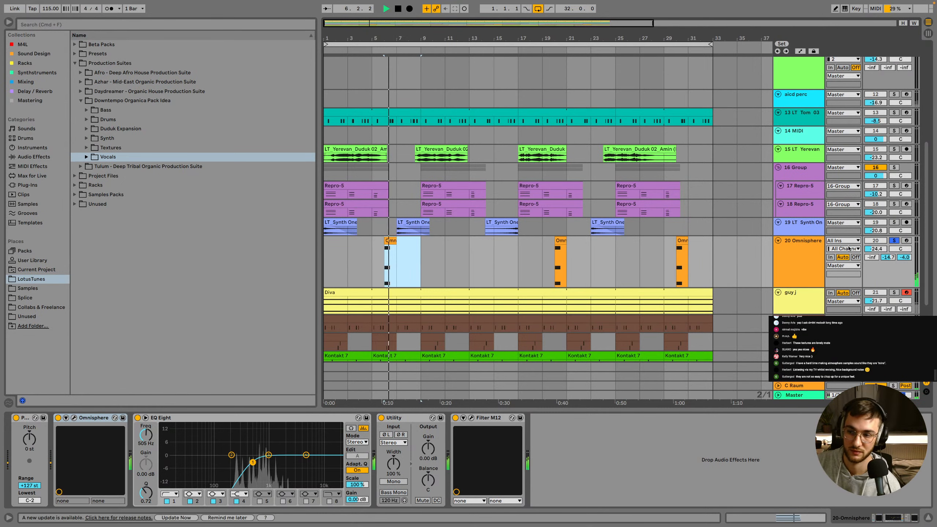
# Play the full arrangement from bar 1 with Omnisphere out of solo and save the project
pyautogui.click(336, 264)
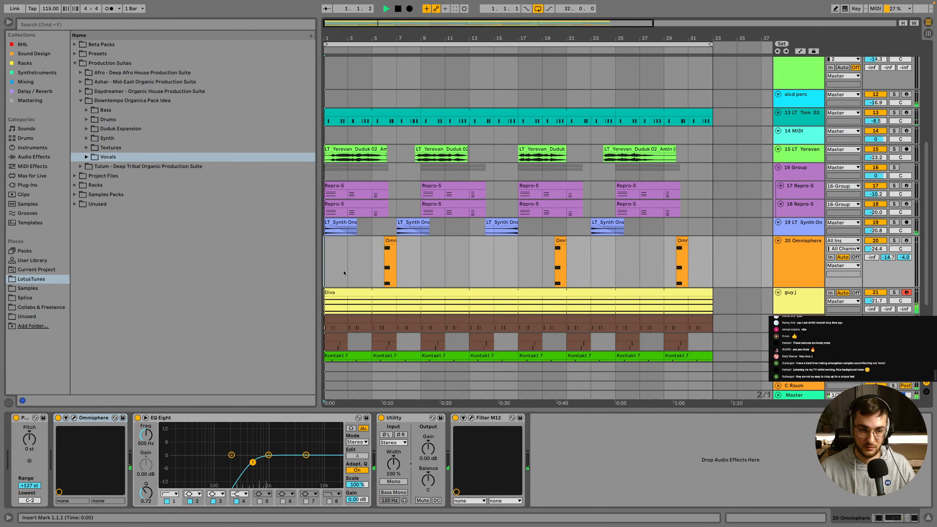
pyautogui.scroll(1, 344, 270)
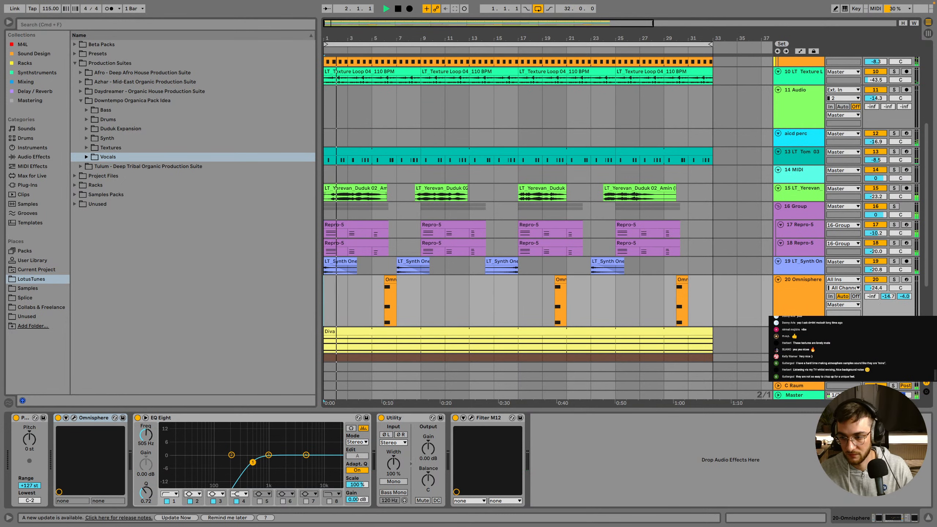
pyautogui.scroll(-5, 382, 211)
pyautogui.press('super+s')
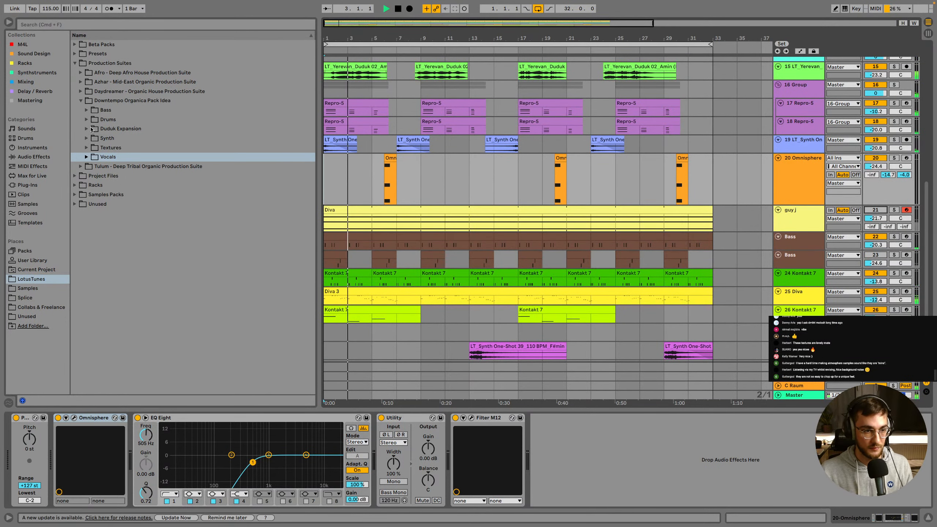
# Open the pack's Percussion Loops folder under Drums, preview LT_Percussion Loop 04_110 BPM and look through the other loops
pyautogui.click(87, 119)
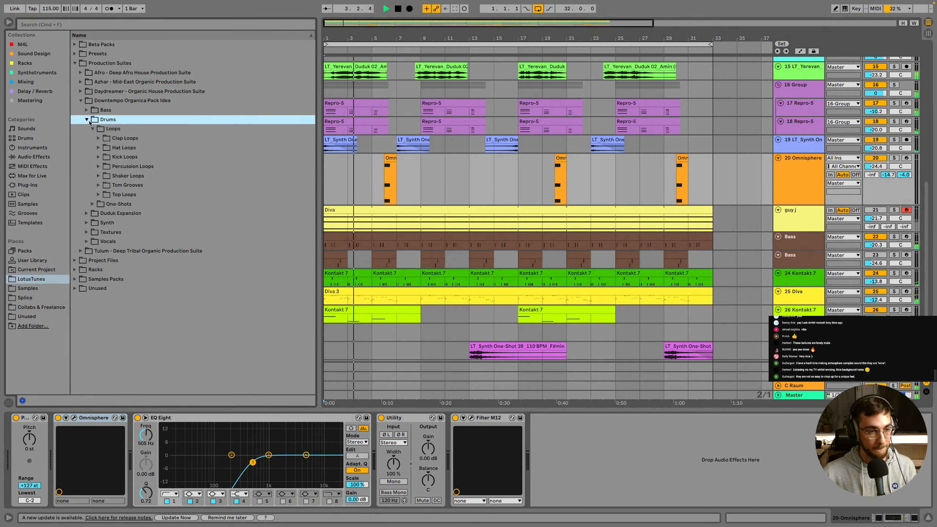
pyautogui.click(98, 168)
pyautogui.click(162, 205)
pyautogui.scroll(-3, 163, 251)
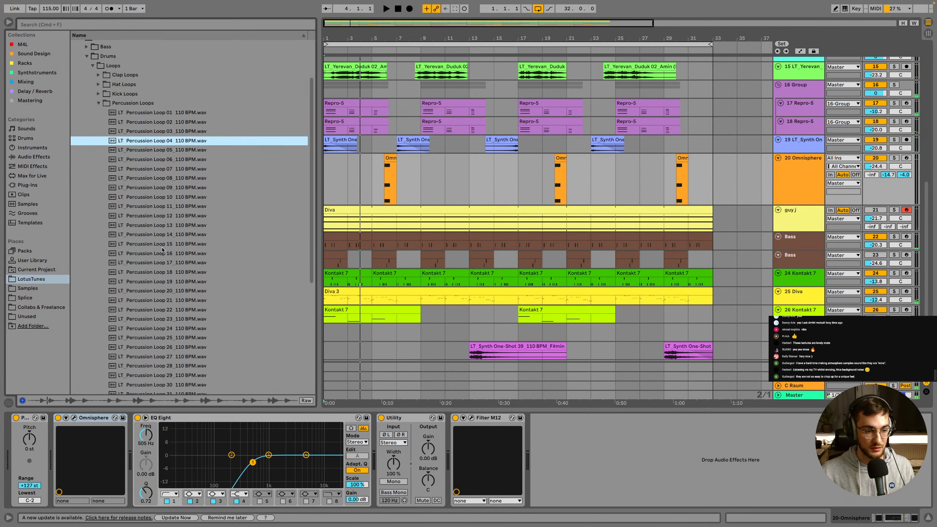
pyautogui.scroll(-3, 162, 300)
pyautogui.scroll(10, 387, 216)
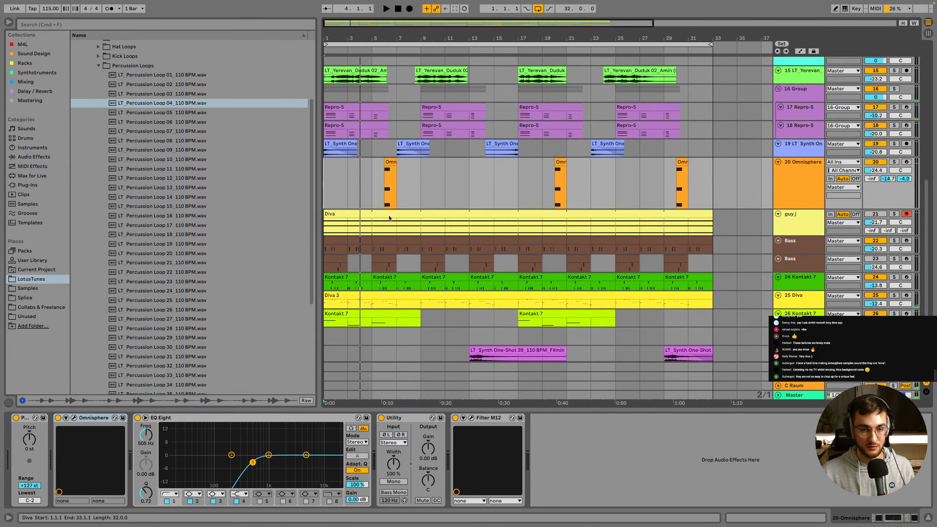
# Solo the Drum GRP's kick, Hats and Claps tracks plus track 10 Texture Loop, with playback running from bar 1
pyautogui.click(798, 157)
pyautogui.click(894, 153)
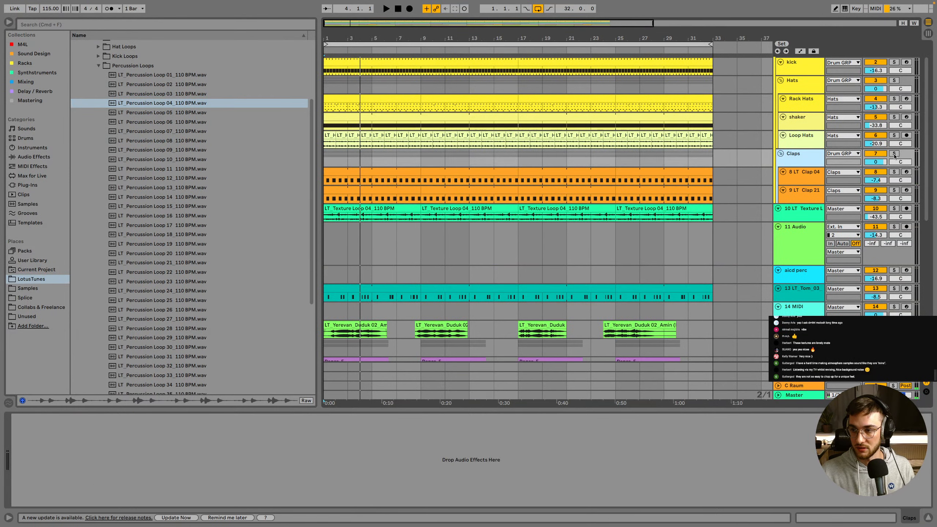
pyautogui.scroll(2, 890, 118)
pyautogui.click(893, 88)
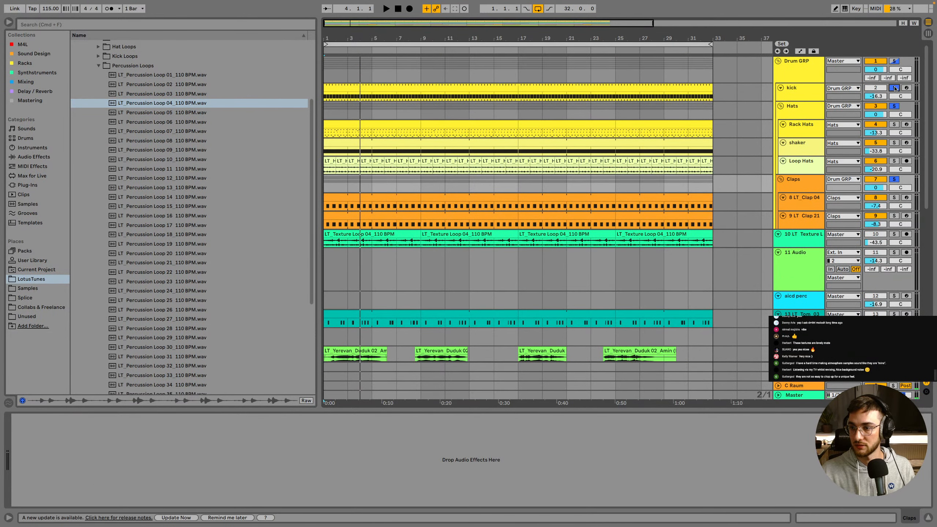
pyautogui.press('space')
pyautogui.click(894, 234)
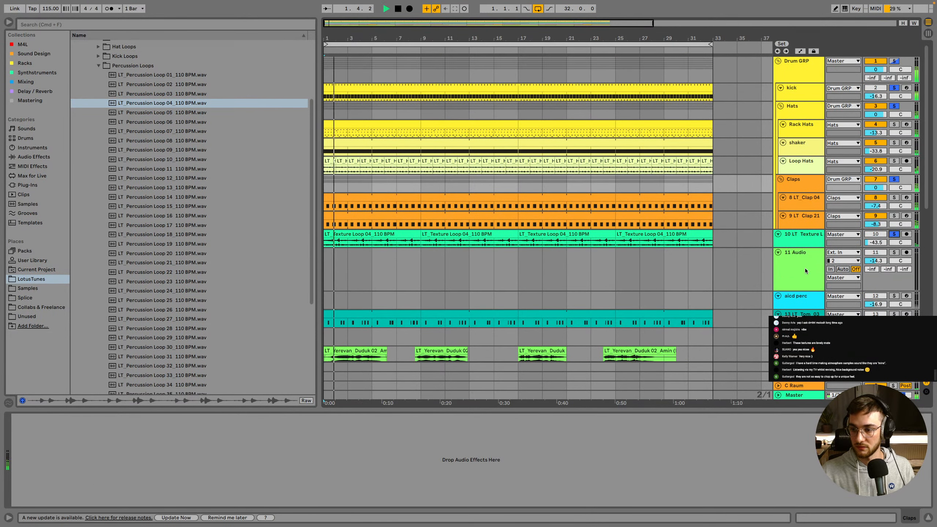
# Place LT_Percussion Loop 04_110 BPM at bar 1 of track 11, solo the track and lower its volume to about -24.6 dB during playback
pyautogui.click(805, 268)
pyautogui.moveTo(174, 107); pyautogui.dragTo(334, 267)
pyautogui.press('space')
pyautogui.click(896, 252)
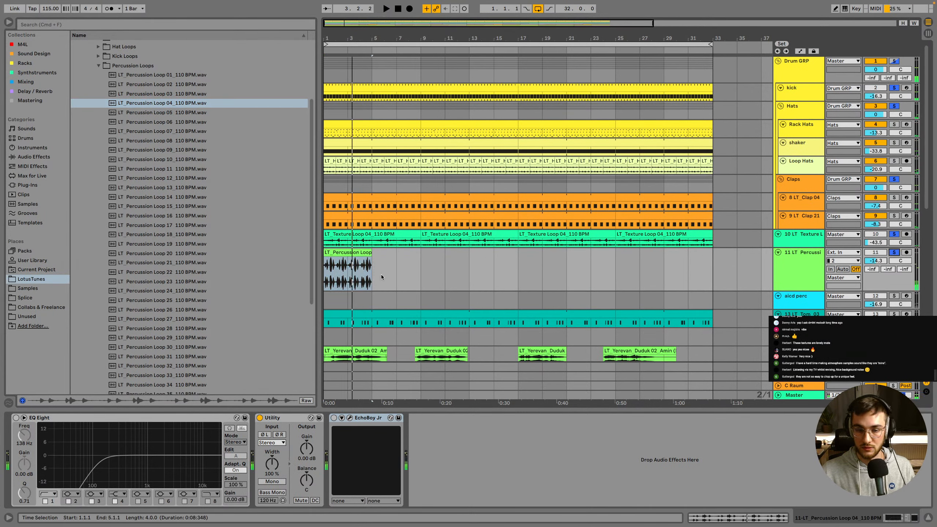
pyautogui.click(343, 259)
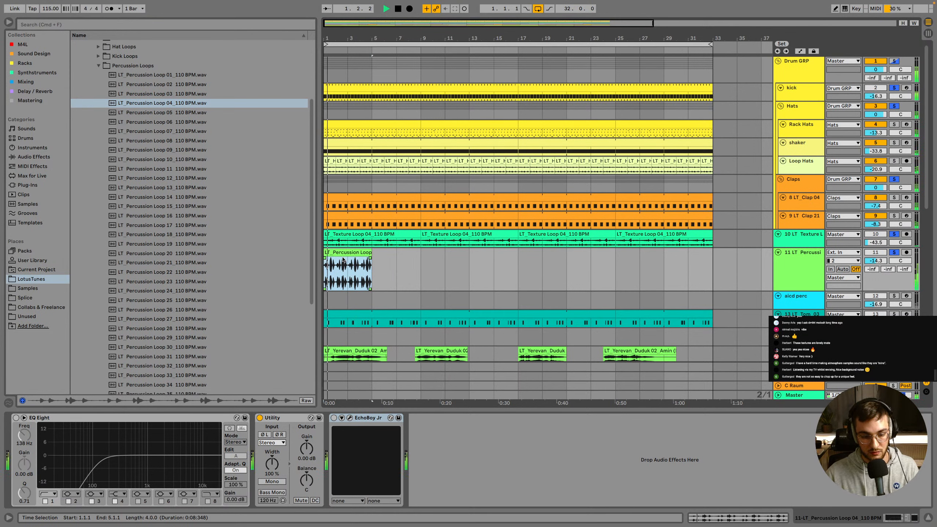
pyautogui.moveTo(875, 261); pyautogui.dragTo(876, 266)
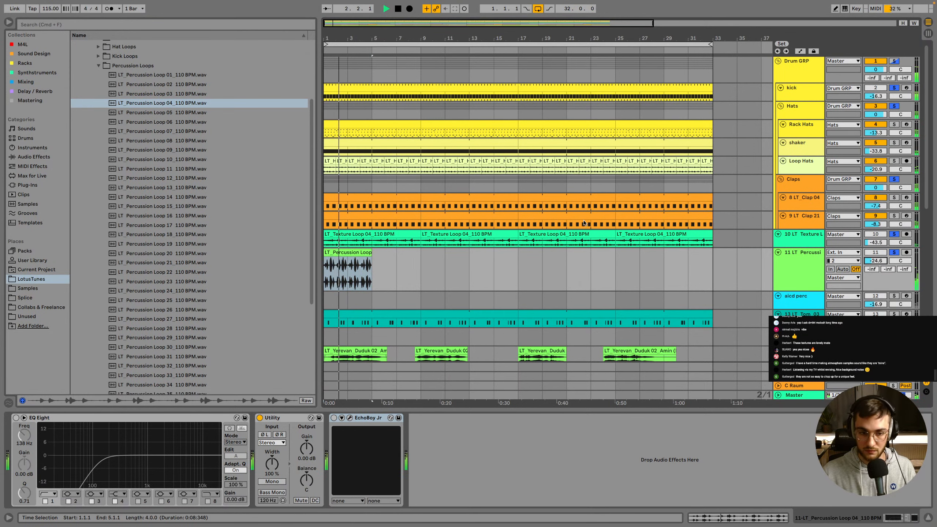
# Try LT_Percussion Loops 05, 36 and 35 in turn at bar 1 of track 11, ending with the track volume at -23.0 dB
pyautogui.moveTo(169, 115); pyautogui.dragTo(354, 268)
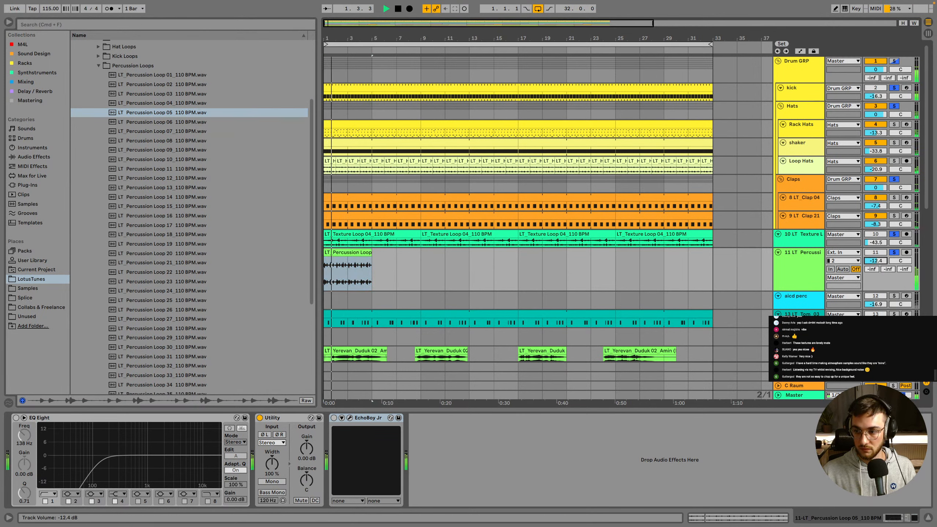
pyautogui.scroll(-3, 257, 332)
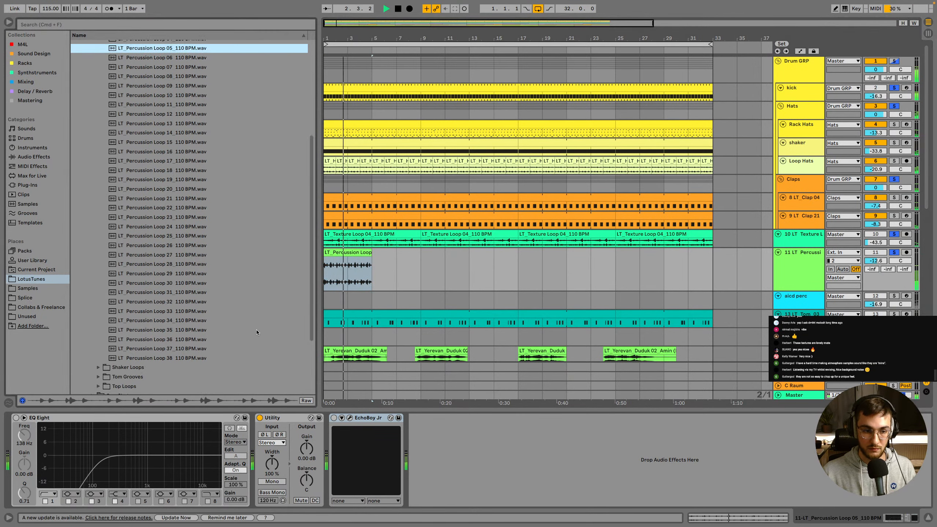
pyautogui.moveTo(166, 343); pyautogui.dragTo(338, 265)
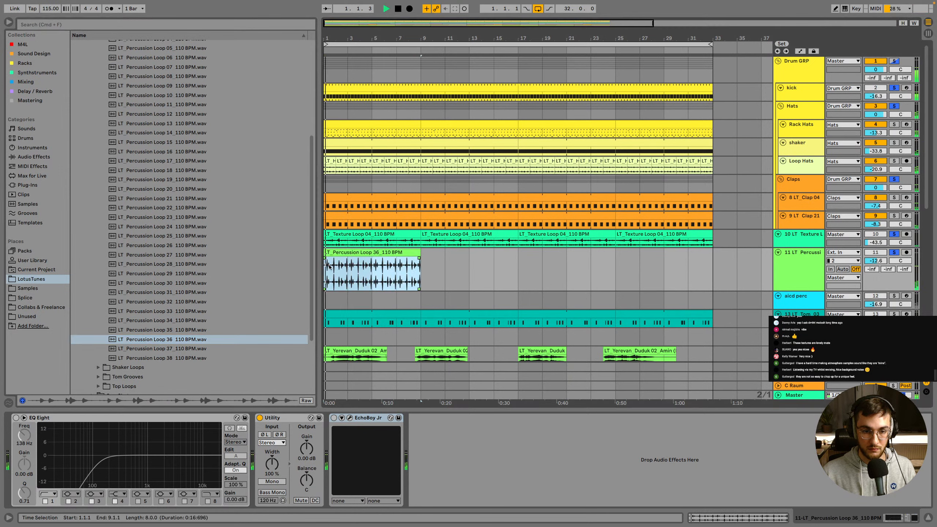
pyautogui.moveTo(167, 330); pyautogui.dragTo(324, 270)
pyautogui.moveTo(875, 261); pyautogui.dragTo(875, 275)
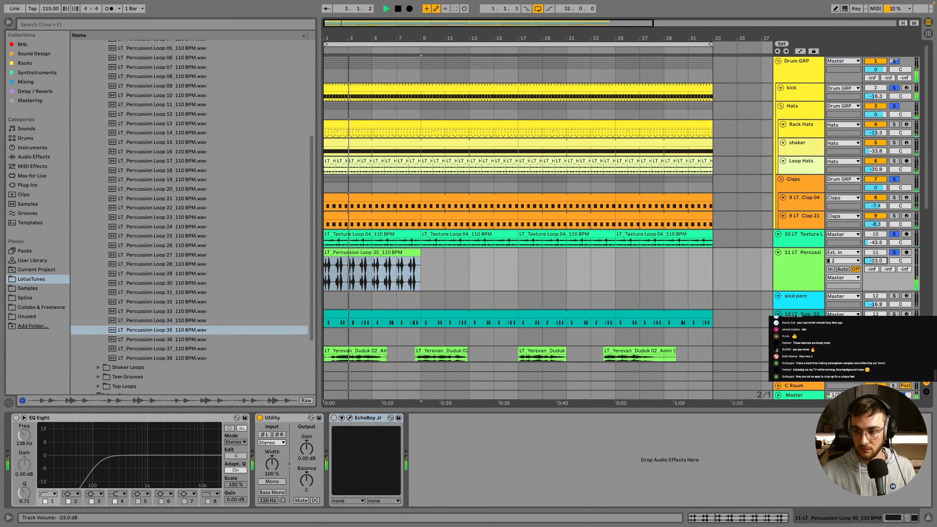
# Try LT_Percussion Loop 33_110 BPM at bar 1 of track 11 and raise the track volume to -21.0 dB while it plays
pyautogui.moveTo(177, 311); pyautogui.dragTo(360, 268)
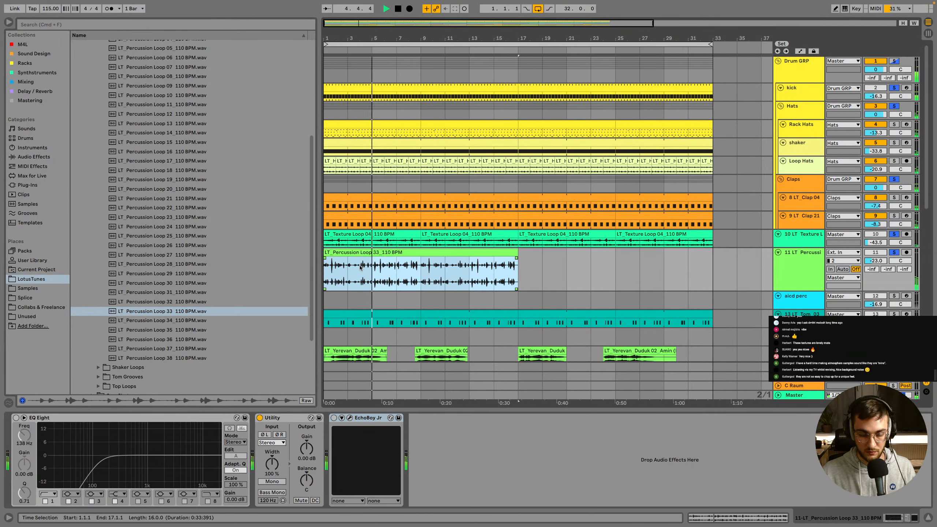
pyautogui.scroll(2, 195, 292)
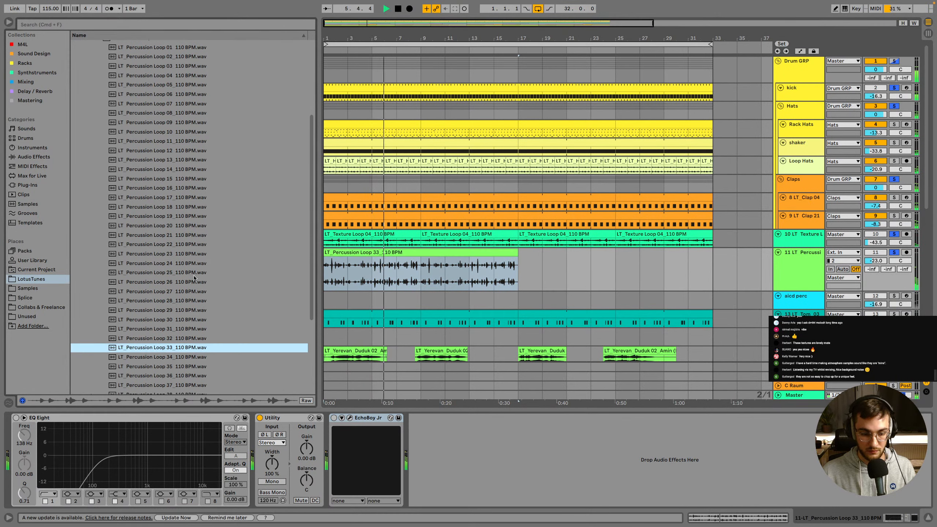
pyautogui.moveTo(876, 261); pyautogui.dragTo(875, 258)
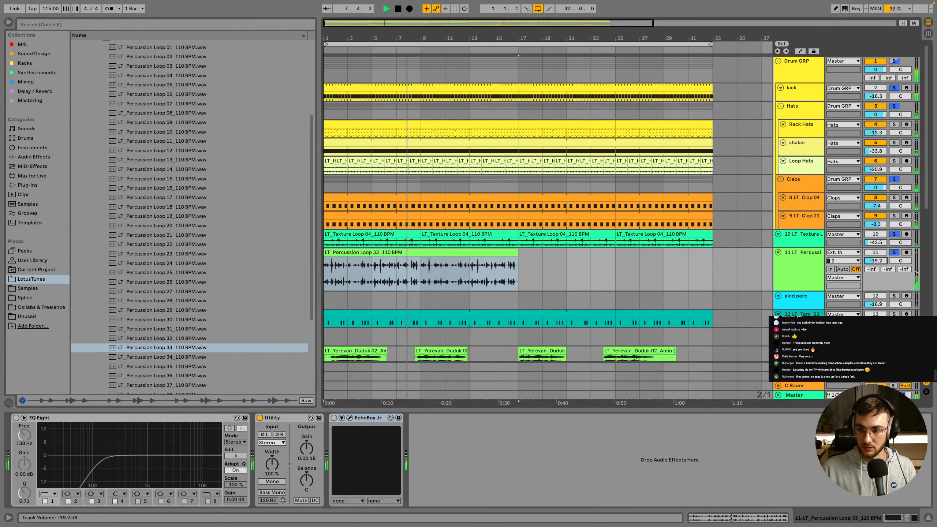
# Try LT_Percussion Loop 23_110 BPM at bar 1 over the start of Loop 33 and play across both clips
pyautogui.click(330, 258)
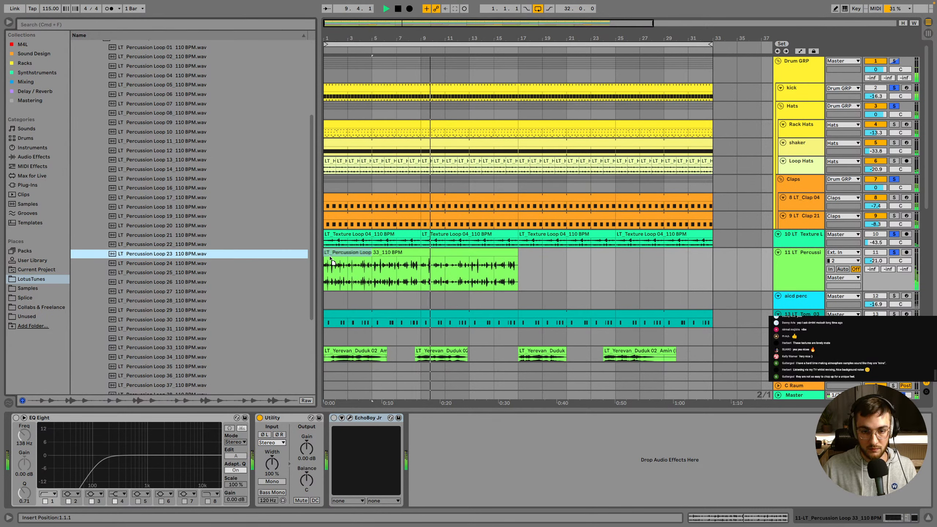
pyautogui.moveTo(330, 257); pyautogui.dragTo(338, 260)
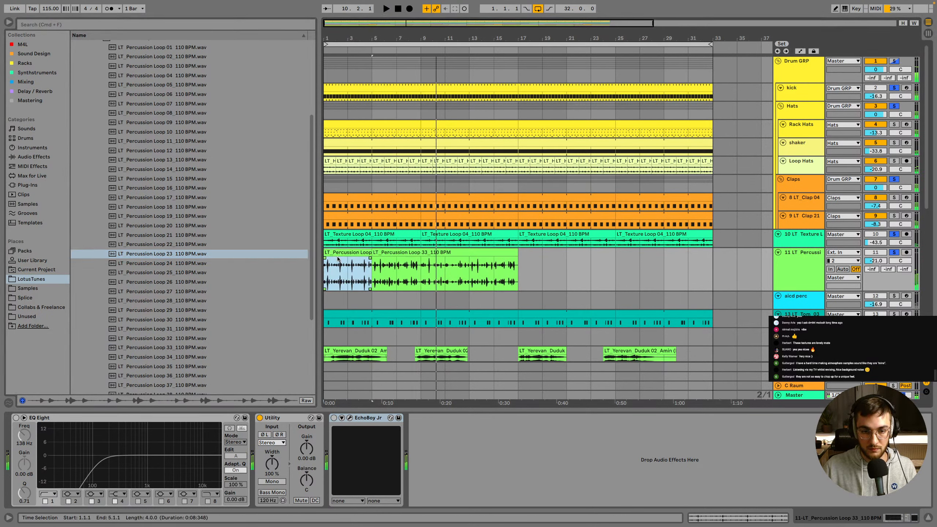
pyautogui.click(396, 253)
pyautogui.moveTo(401, 39); pyautogui.dragTo(402, 70)
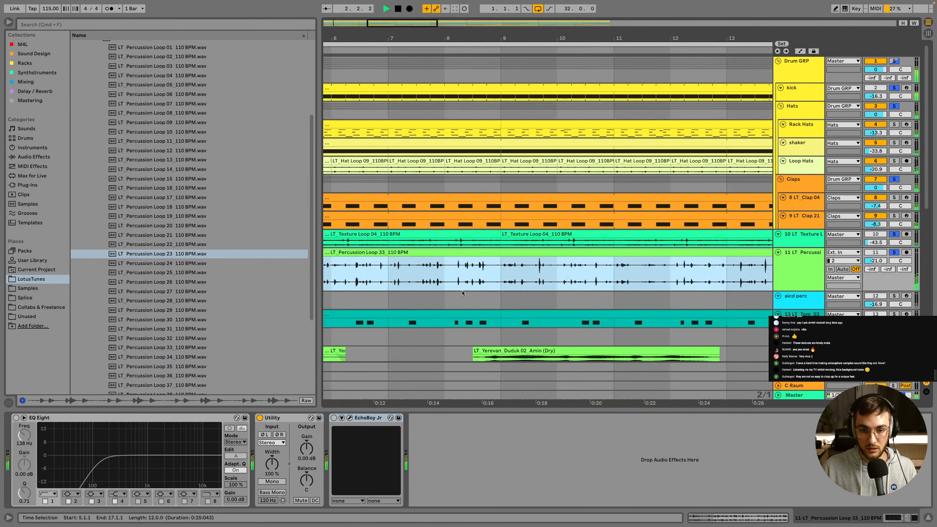
pyautogui.press('space')
pyautogui.moveTo(428, 39); pyautogui.dragTo(427, 19)
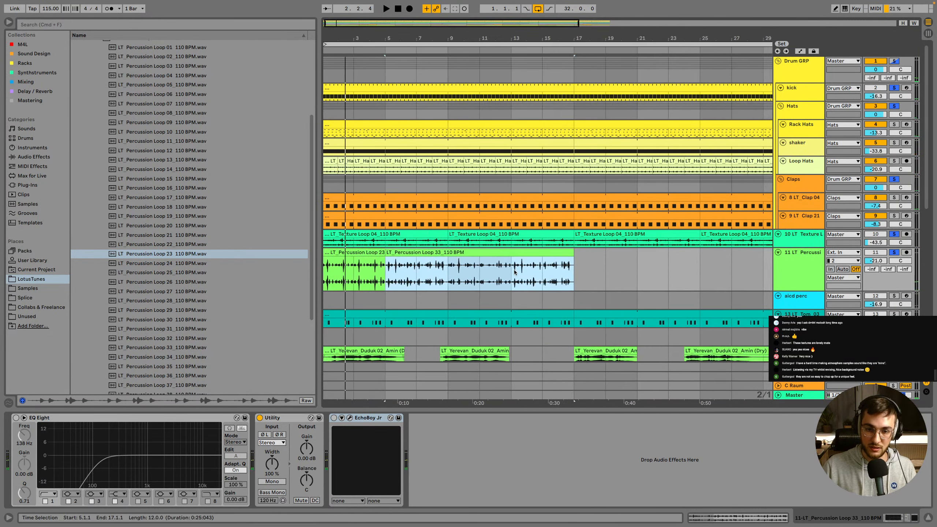
pyautogui.press('space')
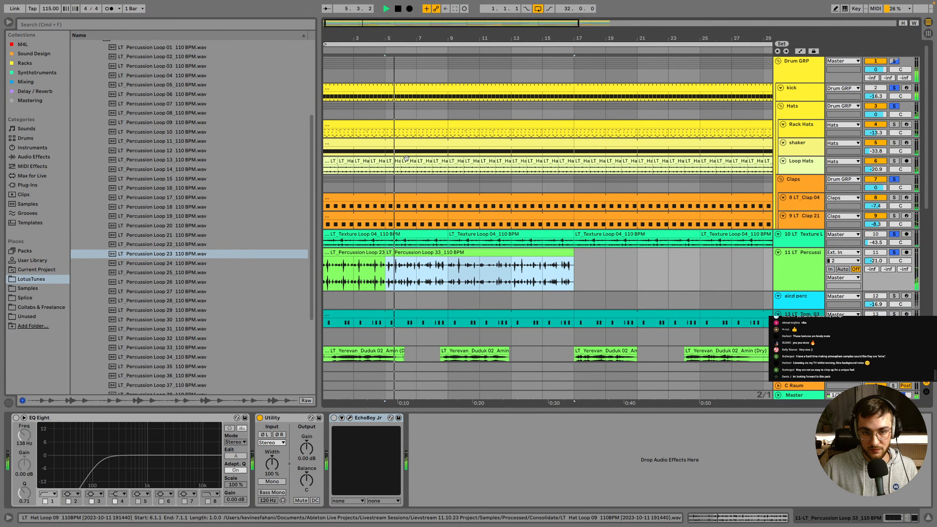
pyautogui.moveTo(376, 38); pyautogui.dragTo(380, 36)
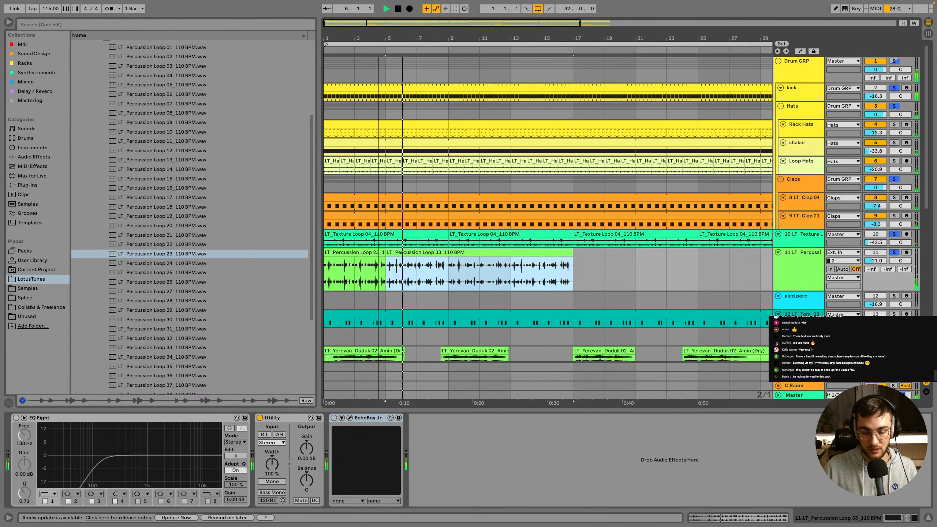
# Try LT_Percussion Loops 21 and 20 in turn at bar 1 of track 11 and set the track volume to -20.9 dB
pyautogui.click(352, 253)
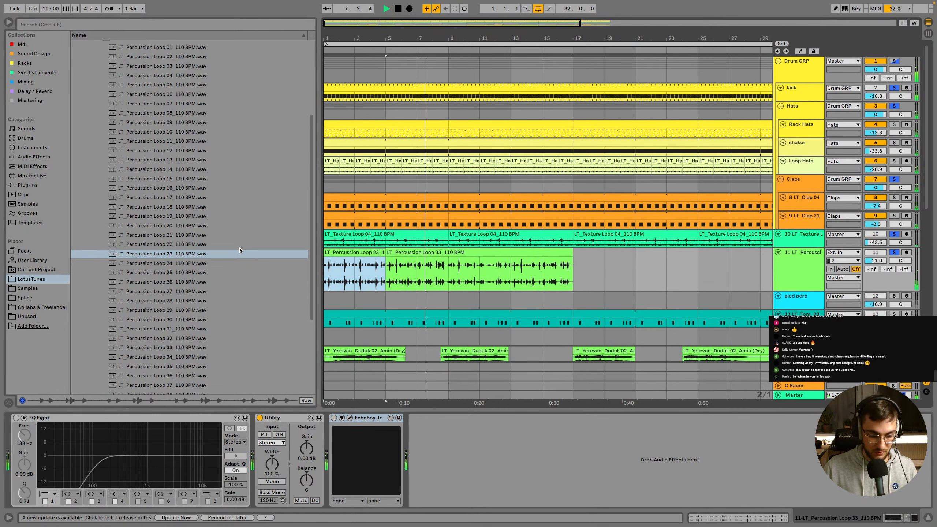
pyautogui.scroll(1, 233, 250)
pyautogui.moveTo(232, 251); pyautogui.dragTo(329, 263)
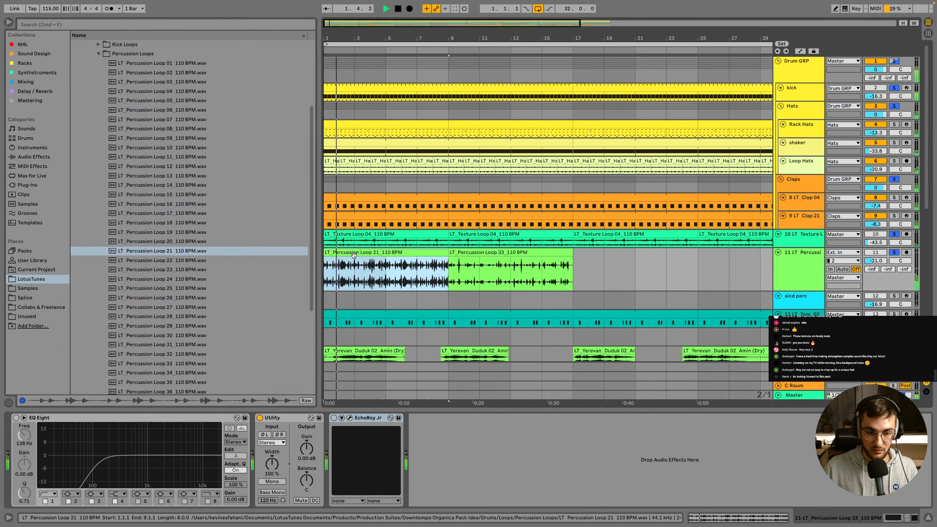
pyautogui.moveTo(162, 241); pyautogui.dragTo(333, 263)
pyautogui.scroll(2, 188, 230)
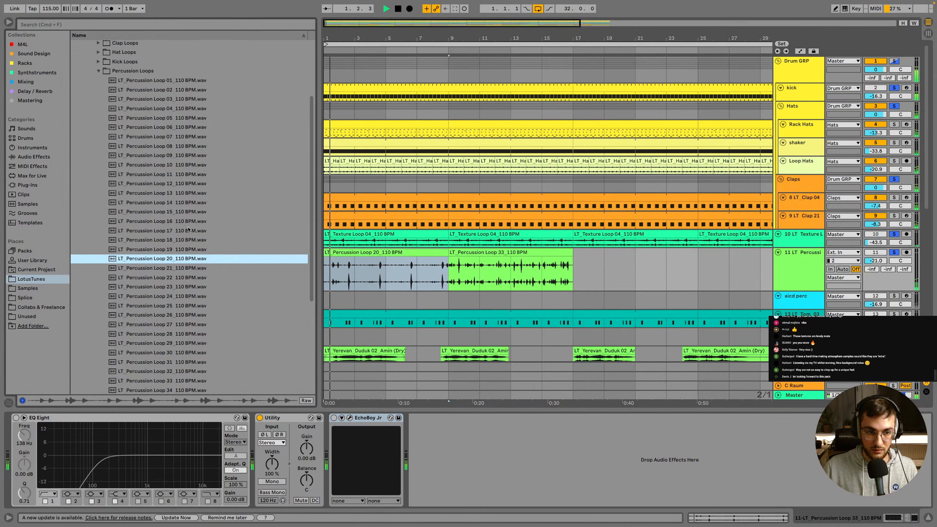
pyautogui.click(353, 267)
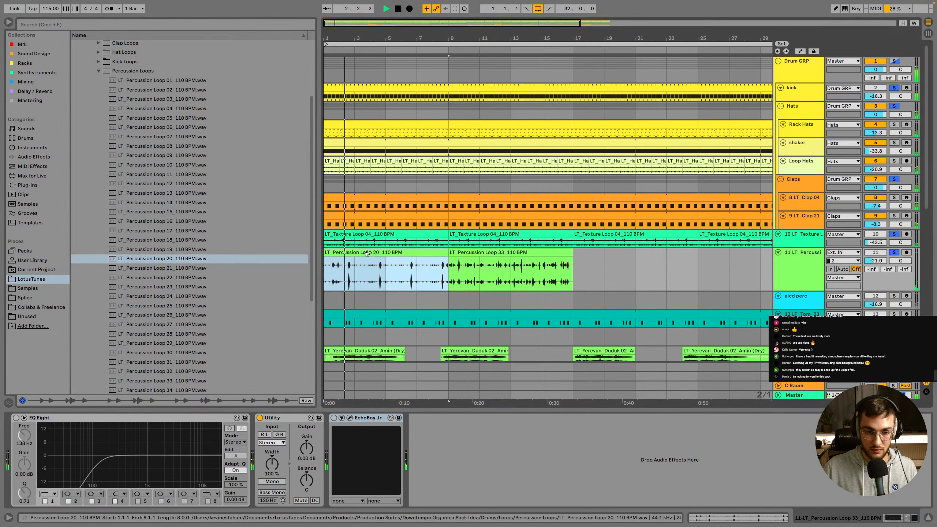
pyautogui.moveTo(876, 261); pyautogui.dragTo(876, 259)
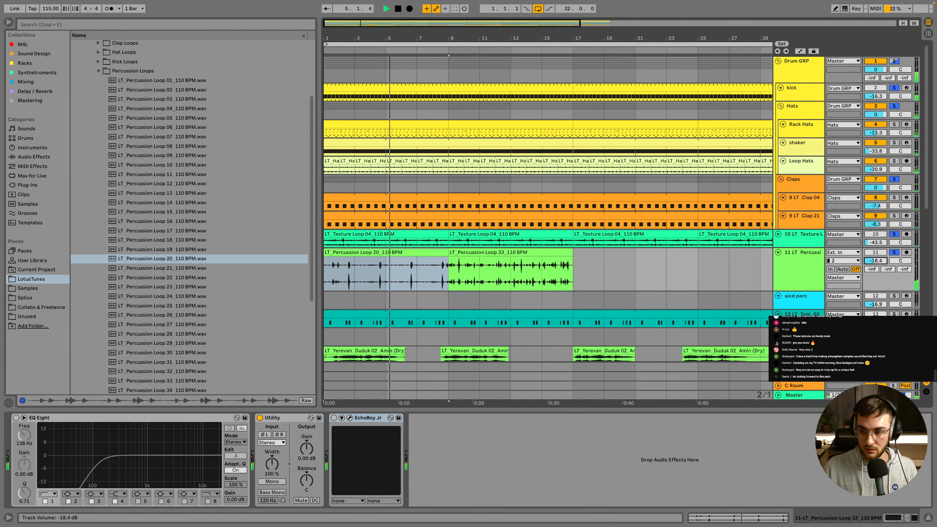
# Stop playback, preview LT_Shaker Loops 19 and 25 from the Shaker Loops folder and take a look inside Tom Grooves
pyautogui.scroll(1, 107, 97)
pyautogui.click(98, 90)
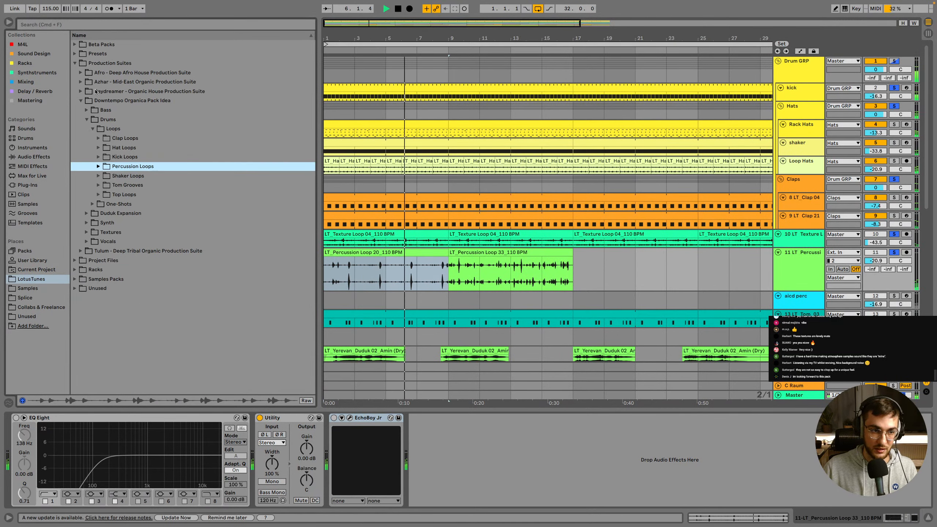
pyautogui.press('space')
pyautogui.click(98, 176)
pyautogui.scroll(-5, 147, 221)
pyautogui.click(153, 232)
pyautogui.scroll(-2, 152, 231)
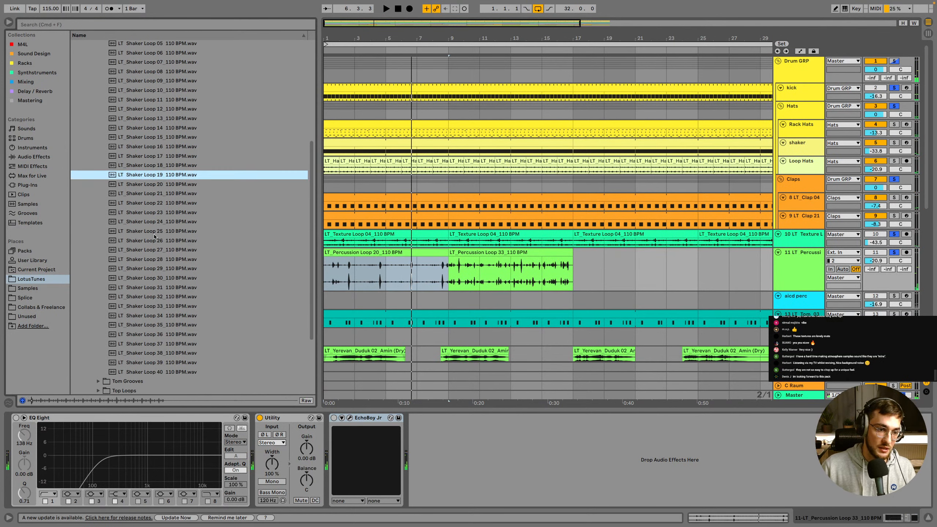
pyautogui.click(171, 230)
pyautogui.scroll(-3, 162, 258)
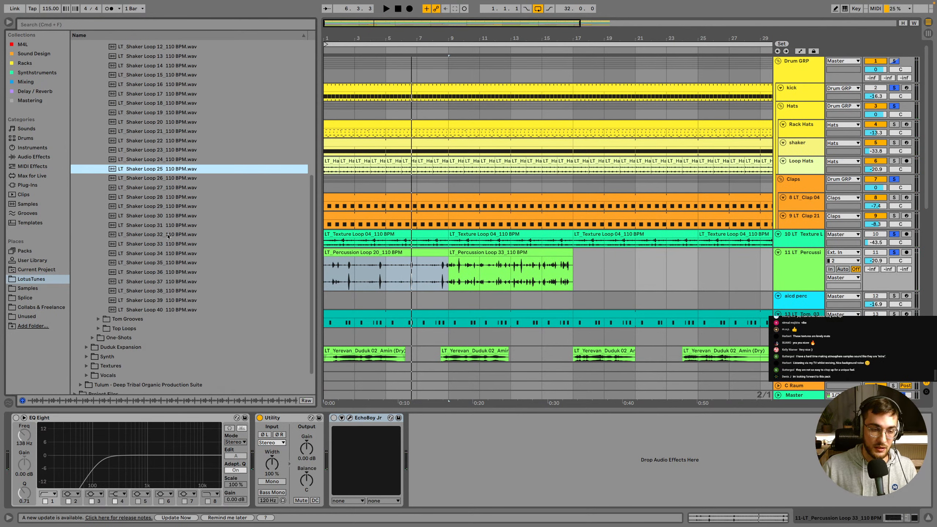
pyautogui.scroll(8, 172, 272)
pyautogui.click(98, 176)
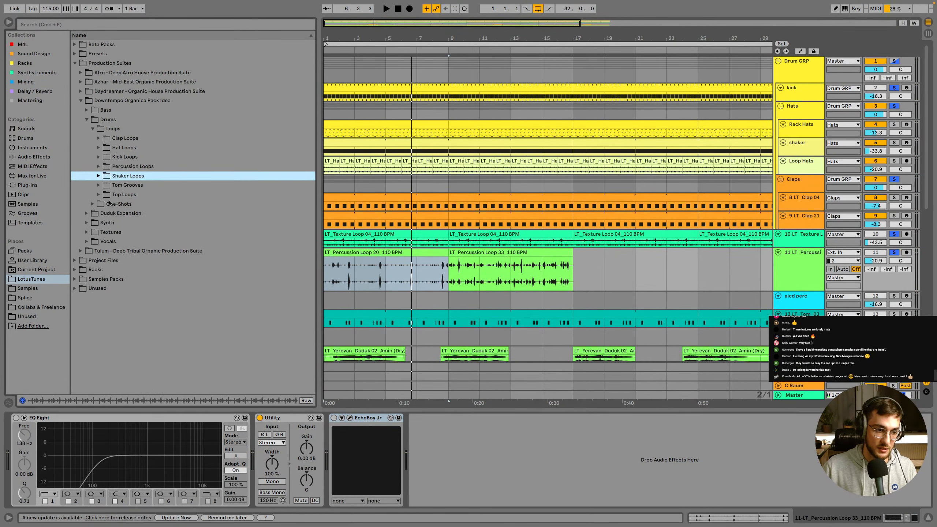
pyautogui.click(98, 185)
pyautogui.click(98, 185)
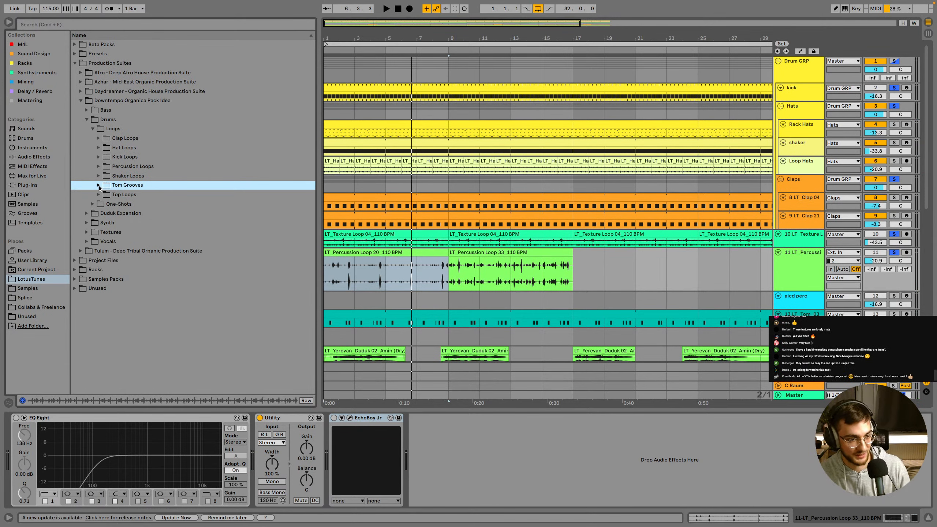
# Place LT_Top Loop 07 ( v2 )_110 BPM from the Top Loops folder at bar 1 of track 11 and set its volume to -18.8 dB during playback
pyautogui.click(98, 194)
pyautogui.scroll(-2, 147, 207)
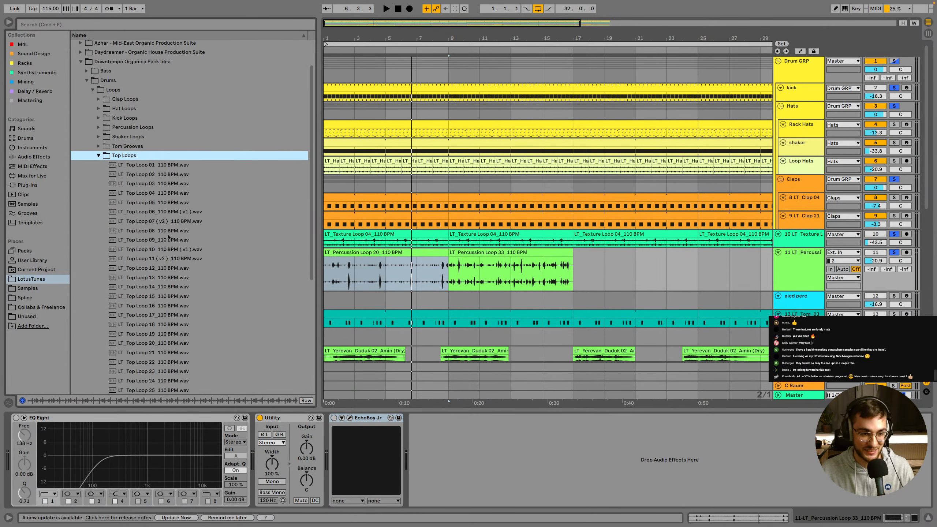
pyautogui.click(168, 221)
pyautogui.moveTo(168, 222); pyautogui.dragTo(337, 268)
pyautogui.press('space')
pyautogui.moveTo(880, 263)
pyautogui.mouseDown()
pyautogui.moveTo(880, 280)
pyautogui.moveTo(880, 263)
pyautogui.mouseUp()
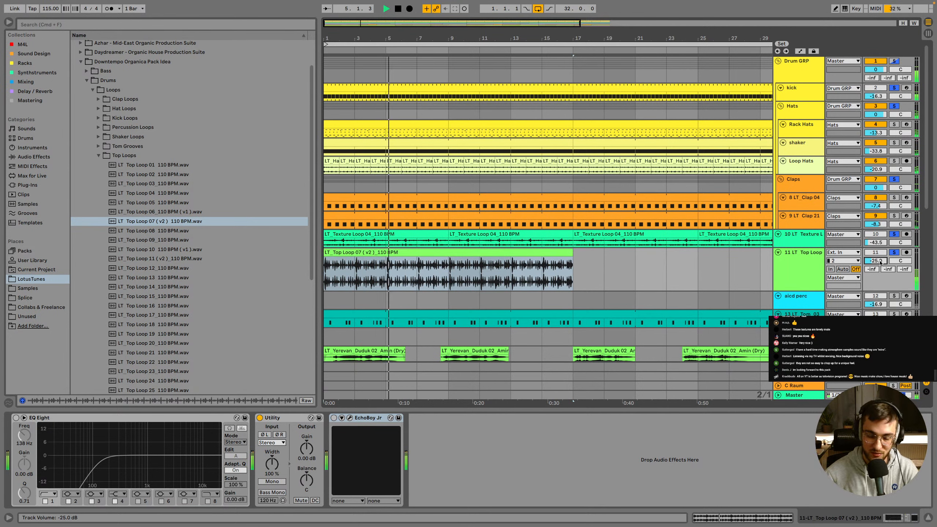
pyautogui.moveTo(881, 261); pyautogui.dragTo(881, 238)
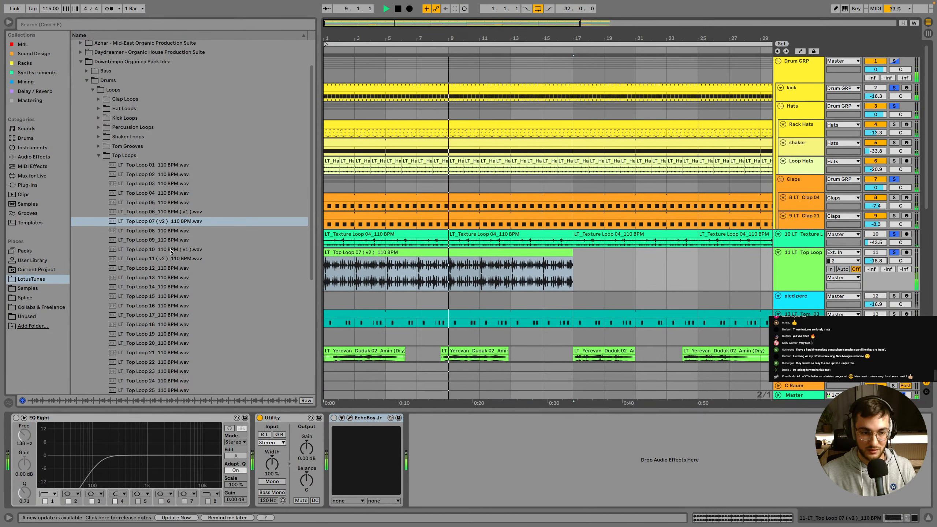
# Compare the drums without track 11's top loop, and place LT_Top Loop 11 ( v2 )_110 BPM at bar 1 of that track
pyautogui.click(894, 252)
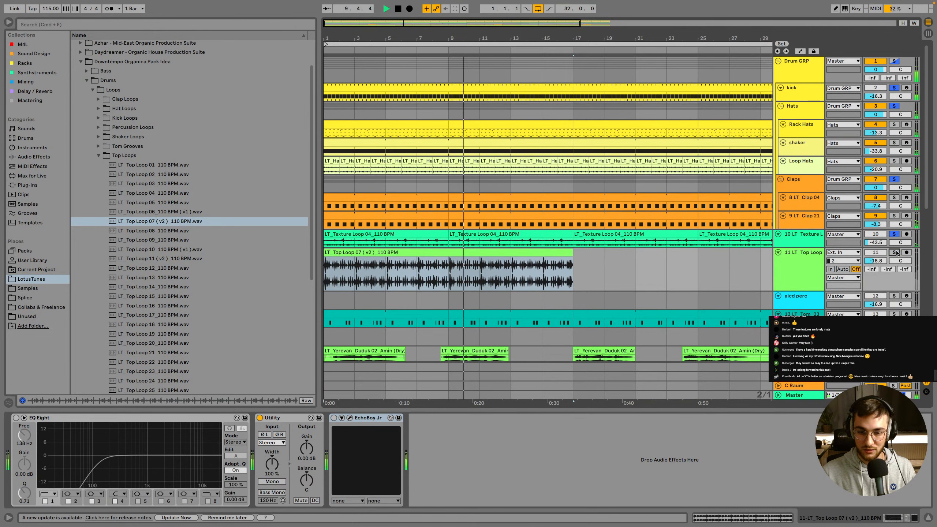
pyautogui.scroll(-1, 896, 253)
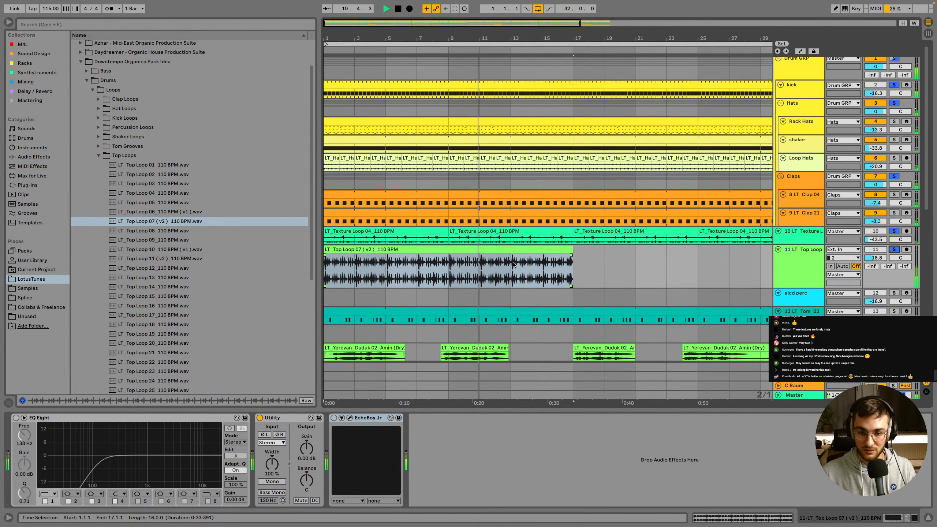
pyautogui.moveTo(158, 258); pyautogui.dragTo(325, 263)
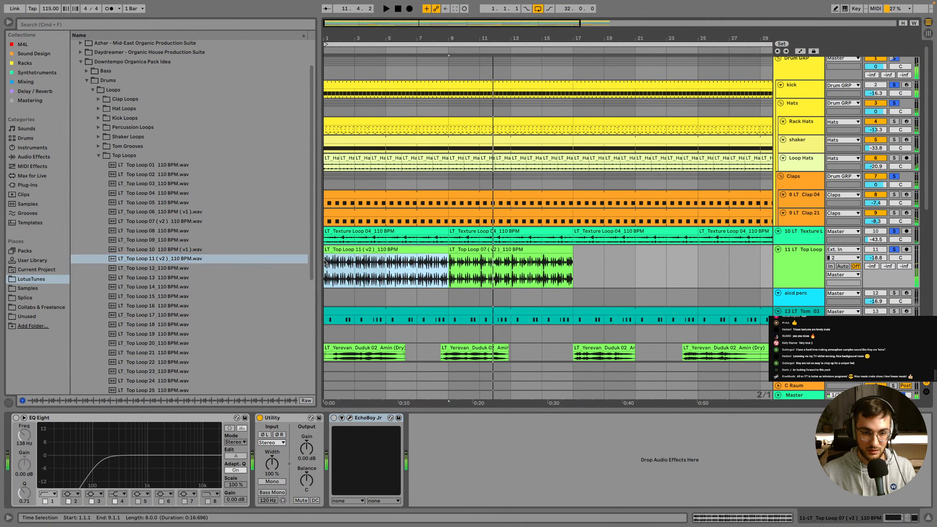
# Try LT_Top Loop 29_110 BPM at bar 1 of track 11 during playback
pyautogui.scroll(-5, 166, 305)
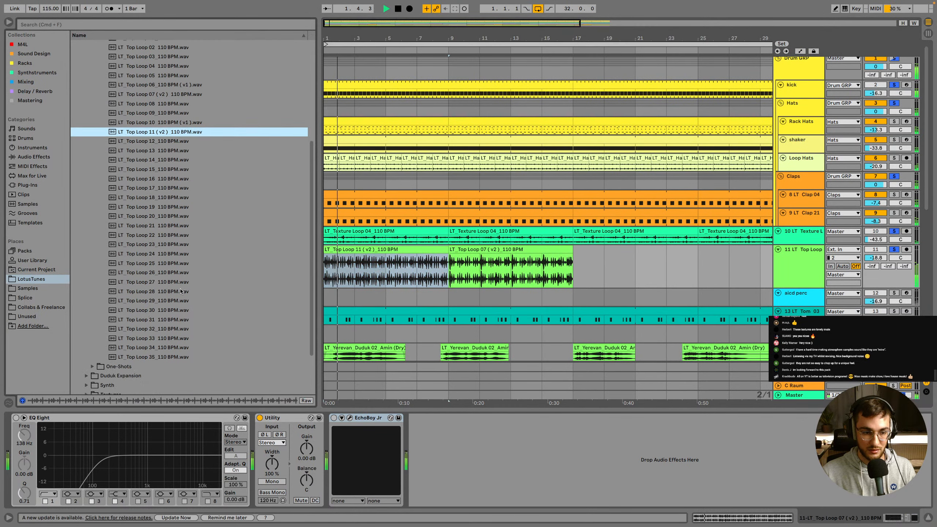
pyautogui.moveTo(167, 302); pyautogui.dragTo(347, 258)
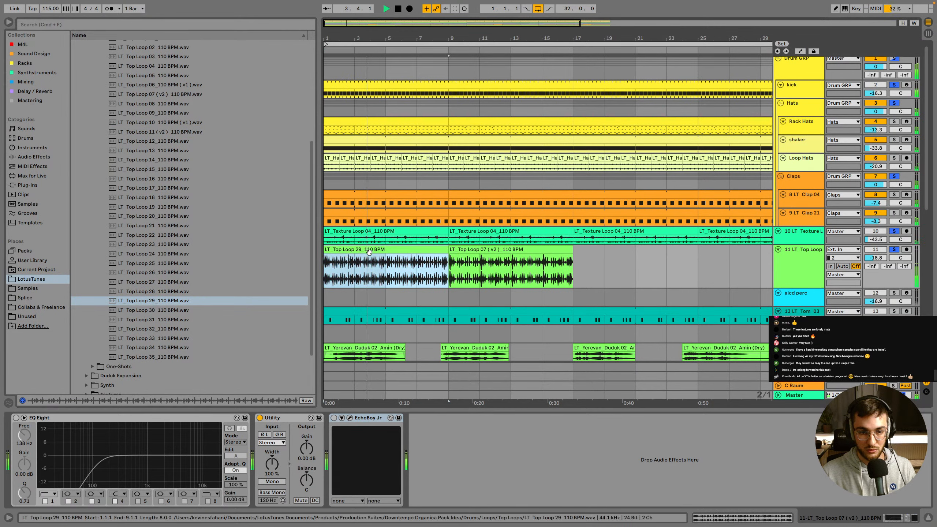
pyautogui.scroll(-1, 393, 273)
pyautogui.scroll(1, 394, 267)
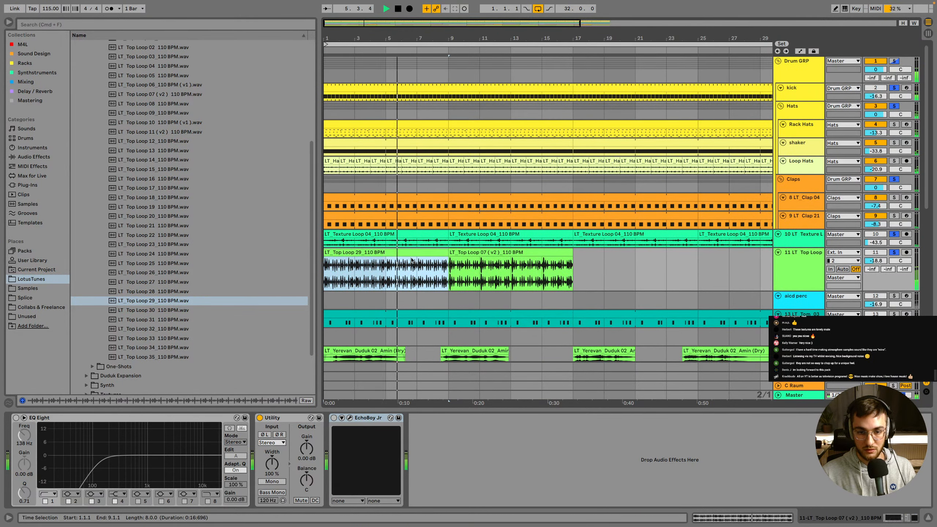
# Stop playback and preview LT_Kick Loop 20 (Shortened) and LT_Kick Loop 11 (Keep it Clicky) from the Kick Loops folder
pyautogui.scroll(5, 99, 124)
pyautogui.click(98, 119)
pyautogui.press('space')
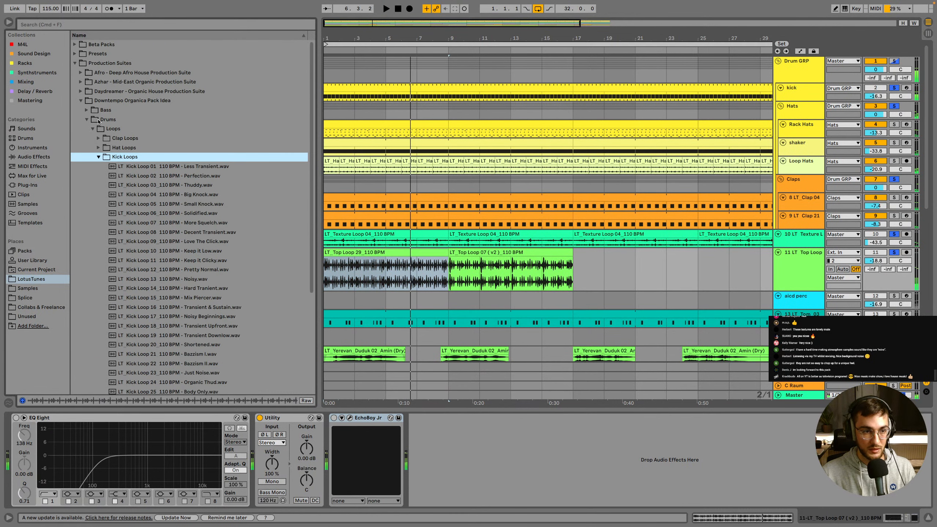
pyautogui.scroll(-4, 199, 267)
pyautogui.scroll(1, 204, 288)
pyautogui.click(204, 293)
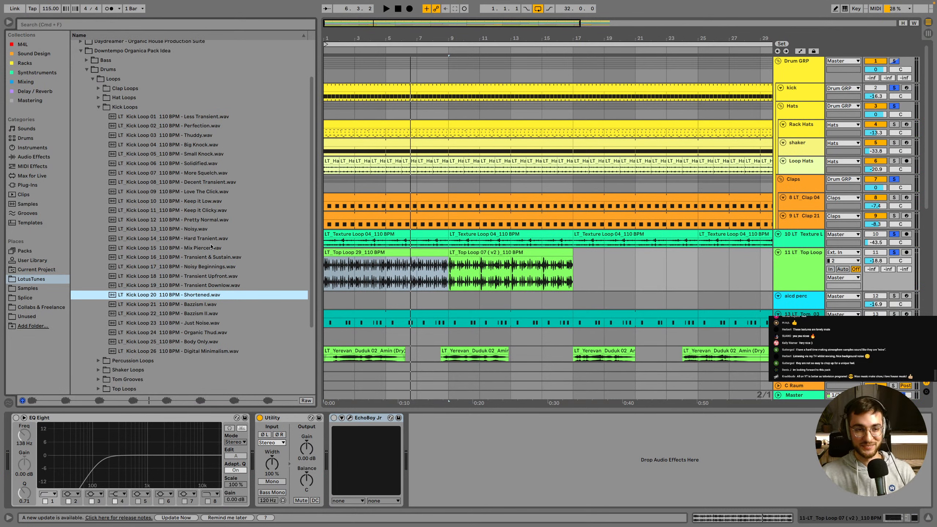
pyautogui.click(198, 213)
pyautogui.scroll(2, 201, 224)
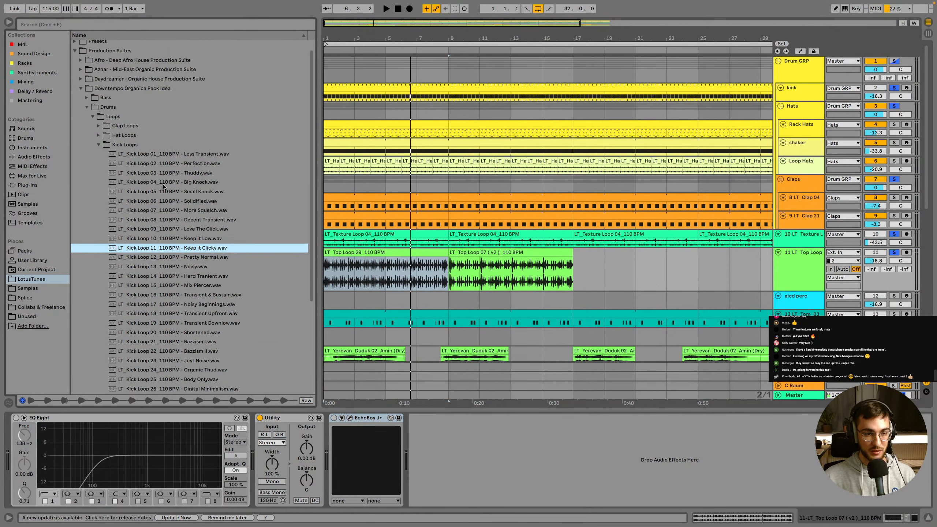
# Resume playback, close the Kick Loops folder and preview LT_Vocals 01_110 BPM_Emin from the Vocals folder
pyautogui.press('space')
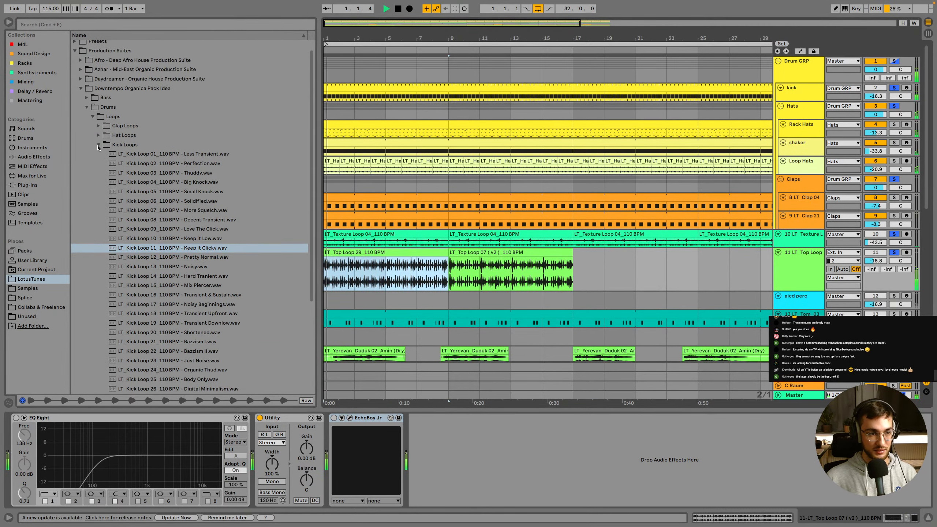
pyautogui.click(98, 144)
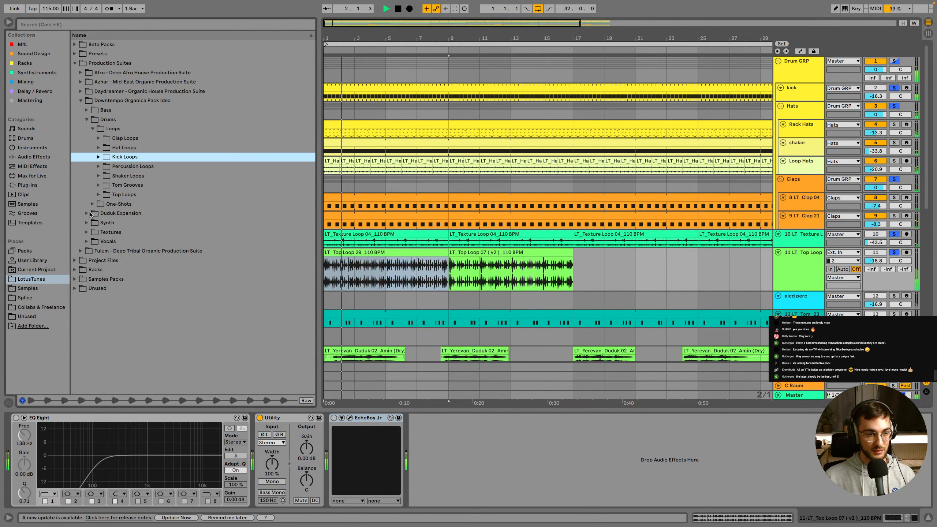
pyautogui.click(87, 242)
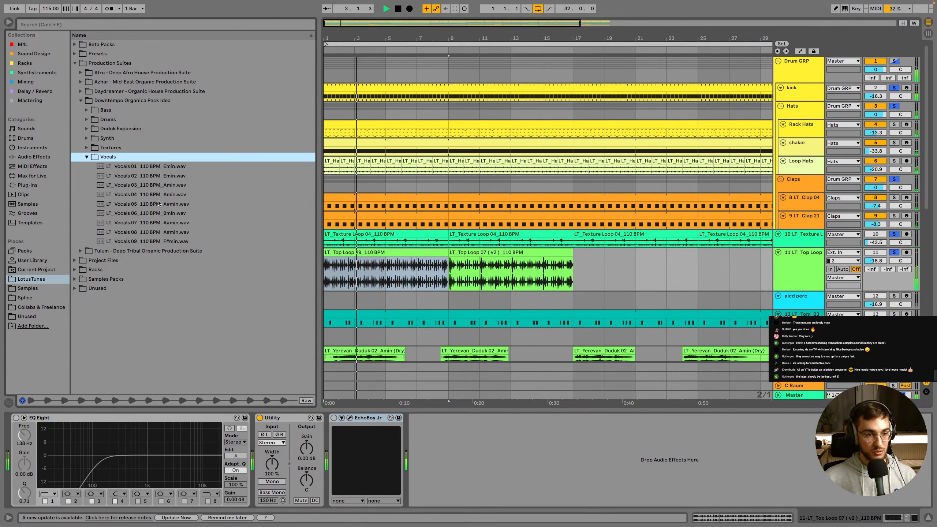
pyautogui.click(166, 169)
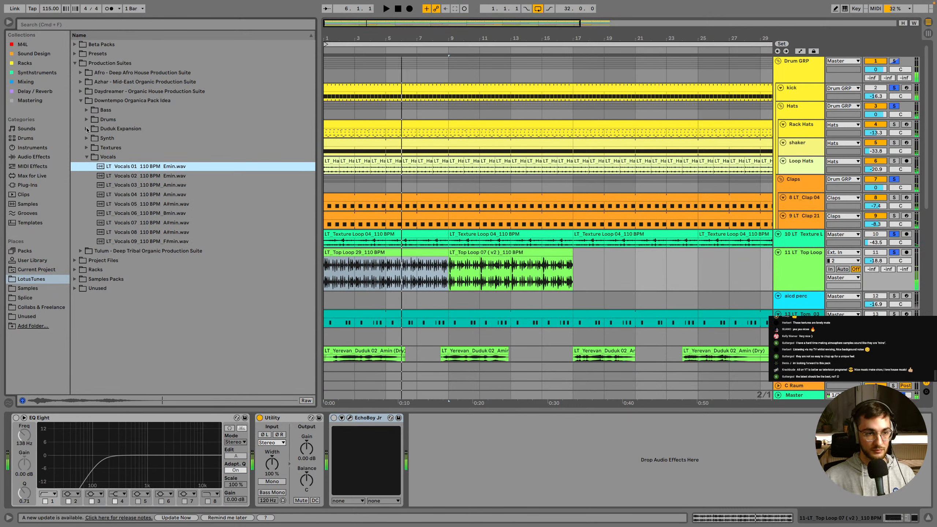
# Preview the wet LT_Yerevan Duduk 01 samples in A minor and A major from the Duduk Expansion folder
pyautogui.click(87, 129)
pyautogui.click(93, 148)
pyautogui.click(115, 168)
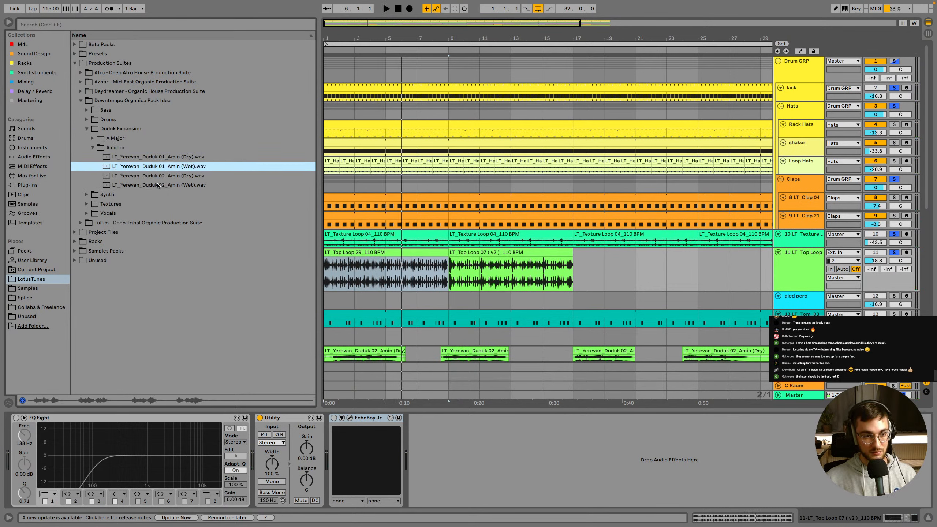
pyautogui.click(92, 138)
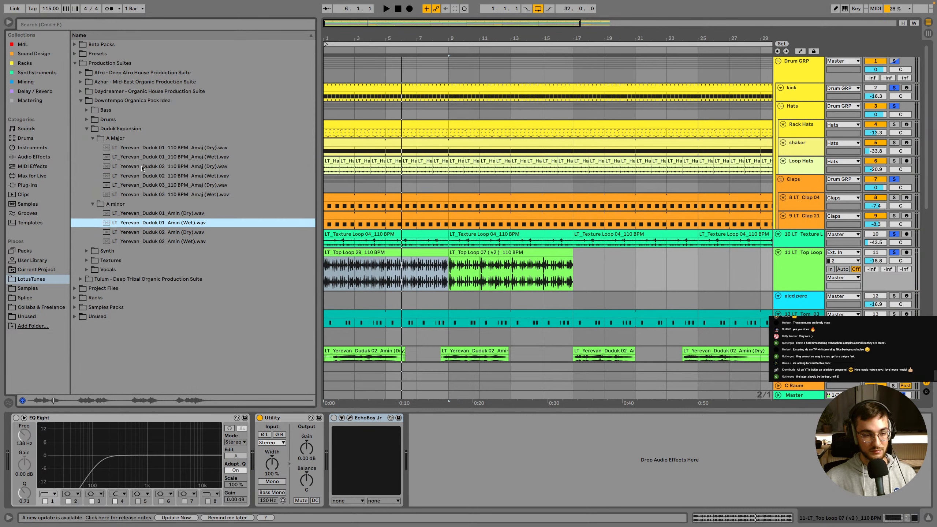
pyautogui.click(189, 158)
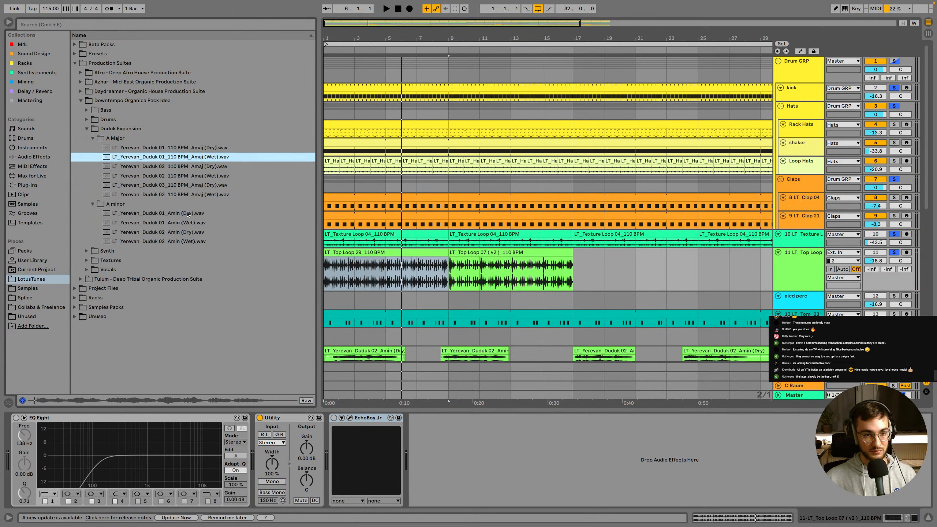
pyautogui.click(87, 129)
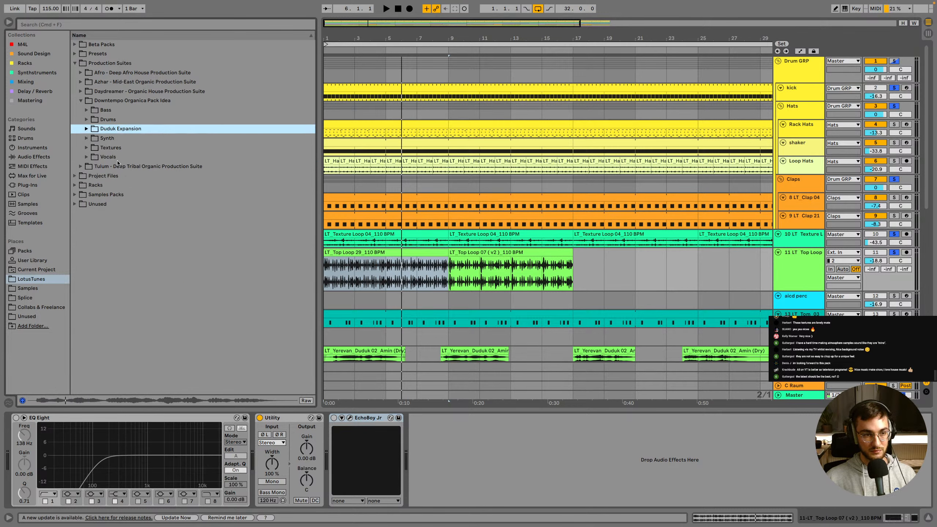
# Preview Bass Loops 02 and 16 from the Bass folder and try LT_Bass Loop 16_110 BPM_Bmin at bar 1 of track 11 during playback
pyautogui.click(86, 110)
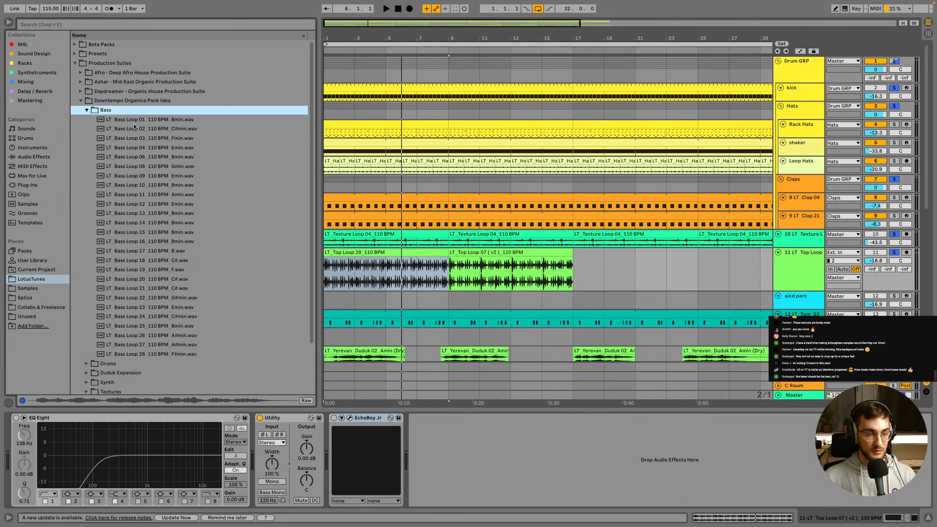
pyautogui.click(135, 129)
pyautogui.scroll(-1, 169, 245)
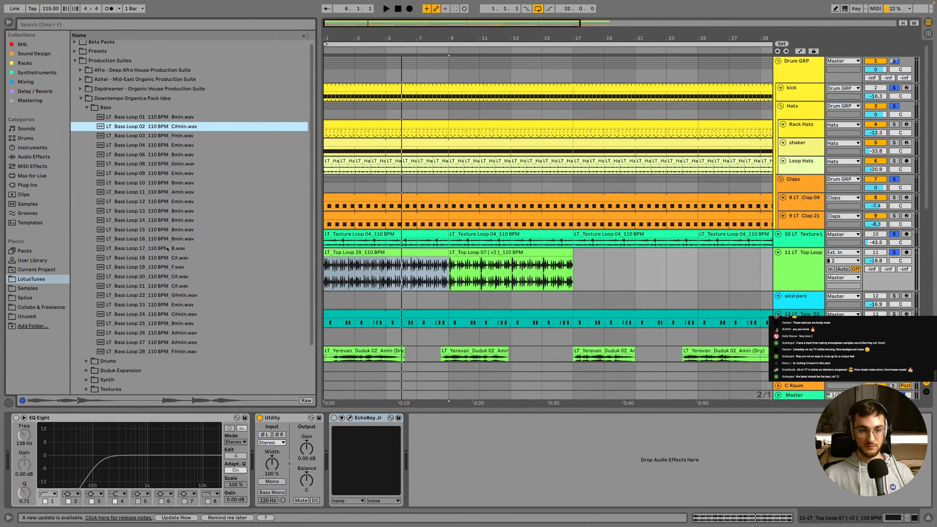
pyautogui.click(170, 240)
pyautogui.scroll(-1, 171, 245)
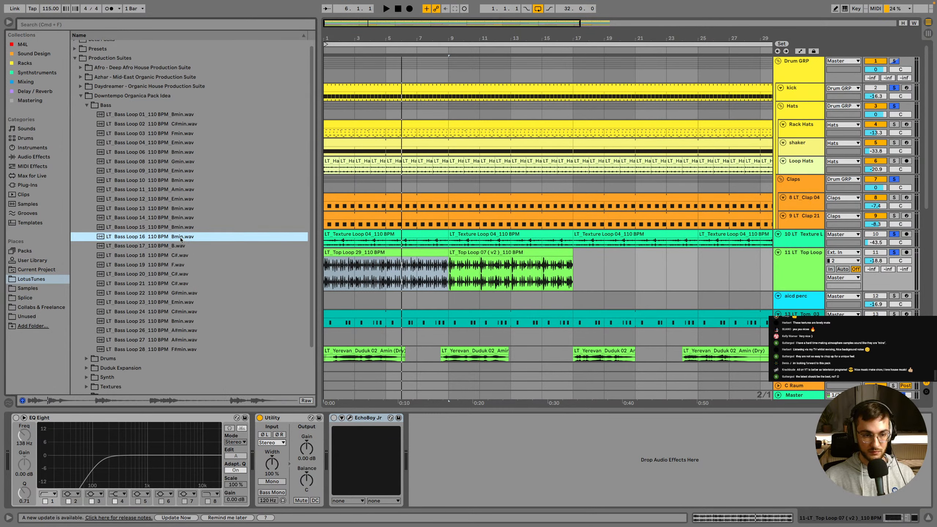
pyautogui.moveTo(237, 240); pyautogui.dragTo(329, 272)
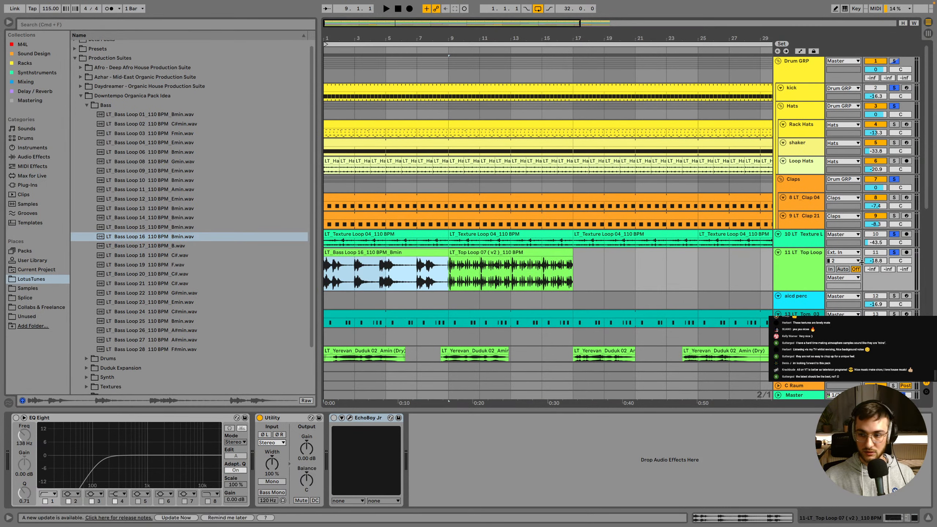
pyautogui.press('space')
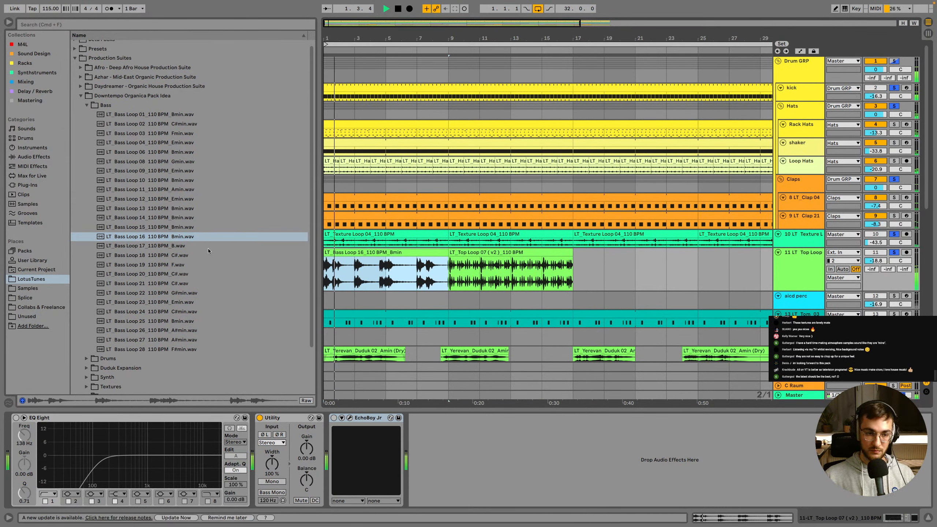
# Try LT_Bass Loops 17, 19, 22 and 25 in turn at bar 1 of track 11
pyautogui.doubleClick(175, 248)
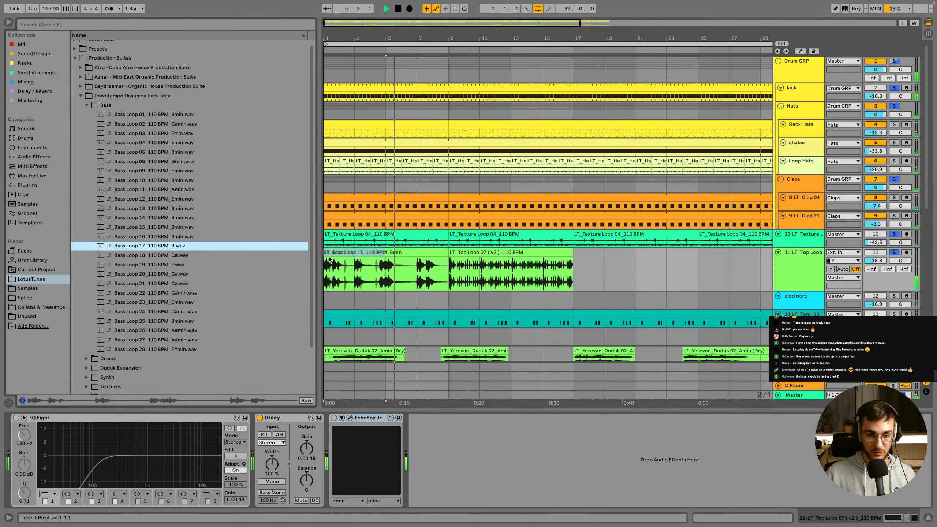
pyautogui.moveTo(212, 255); pyautogui.dragTo(339, 265)
pyautogui.press('Down')
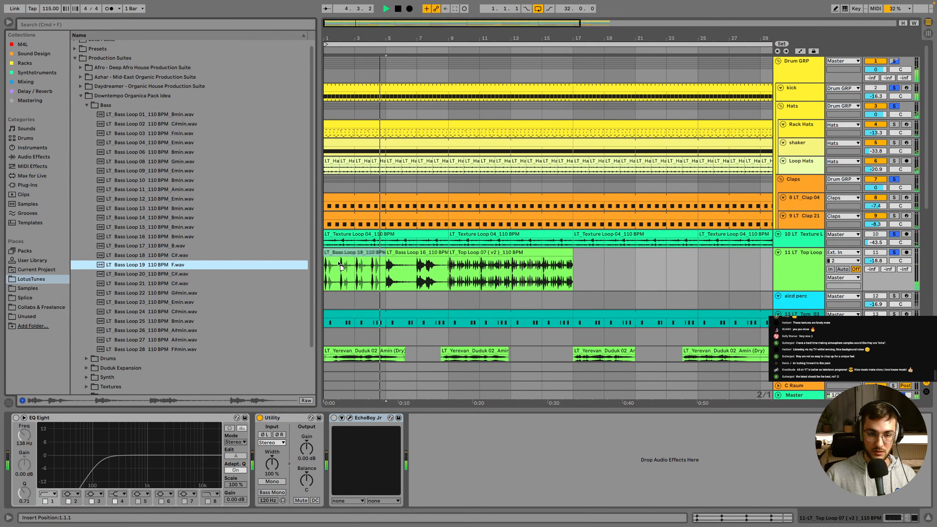
pyautogui.moveTo(341, 264); pyautogui.dragTo(338, 264)
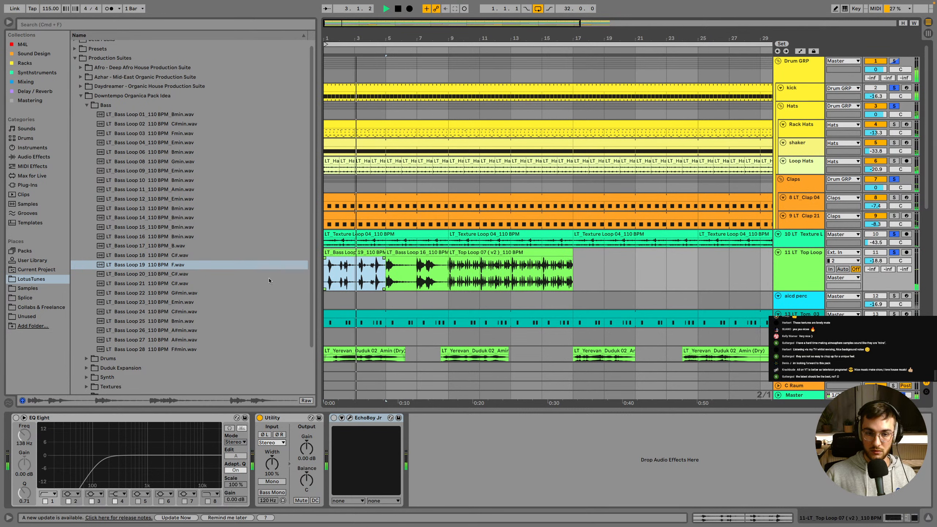
pyautogui.moveTo(234, 293); pyautogui.dragTo(329, 263)
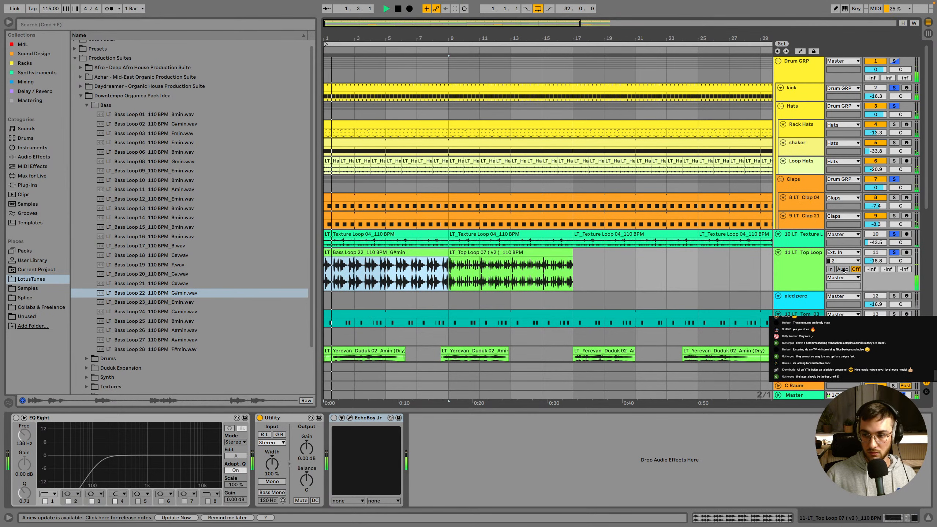
pyautogui.scroll(-1, 369, 278)
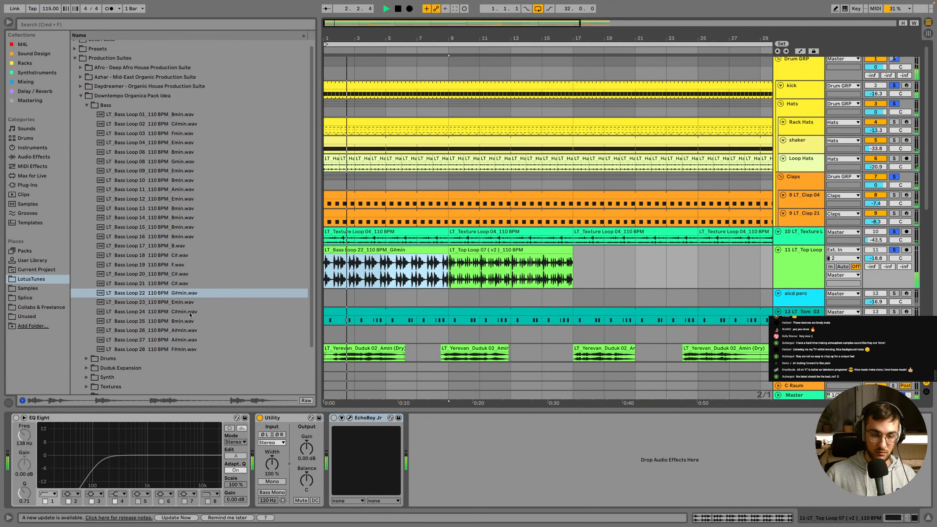
pyautogui.moveTo(174, 322); pyautogui.dragTo(326, 265)
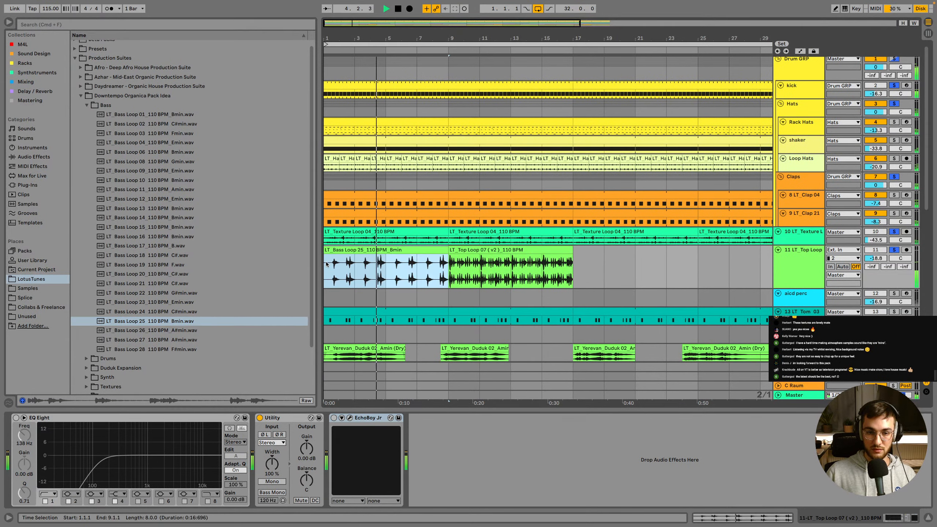
# Place LT_Bass Loop 26_110 BPM_A#min at bar 1 of track 11 and duplicate it three times to fill the track up to bar 33
pyautogui.moveTo(193, 330); pyautogui.dragTo(329, 259)
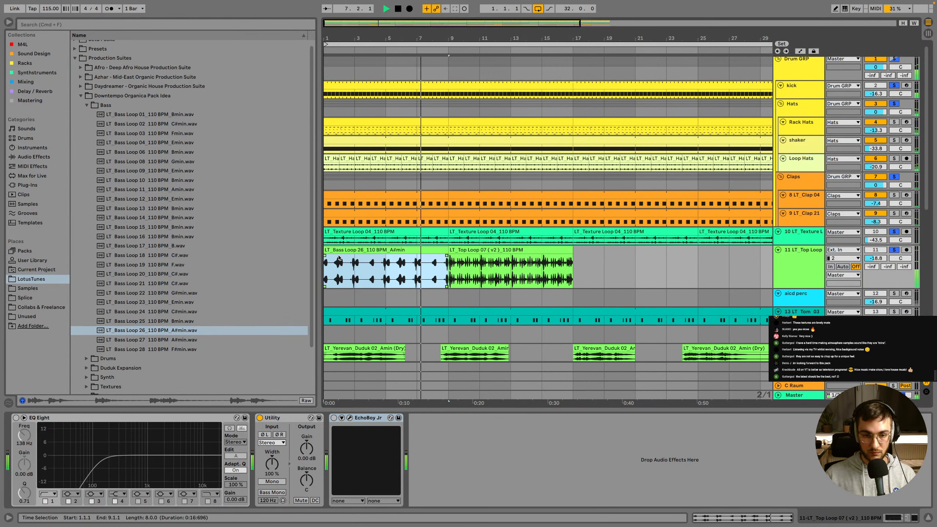
pyautogui.click(340, 252)
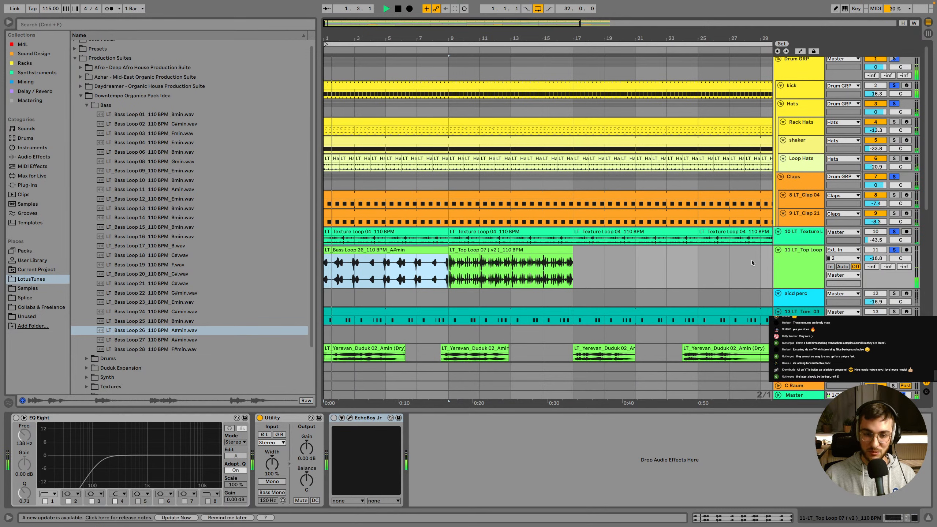
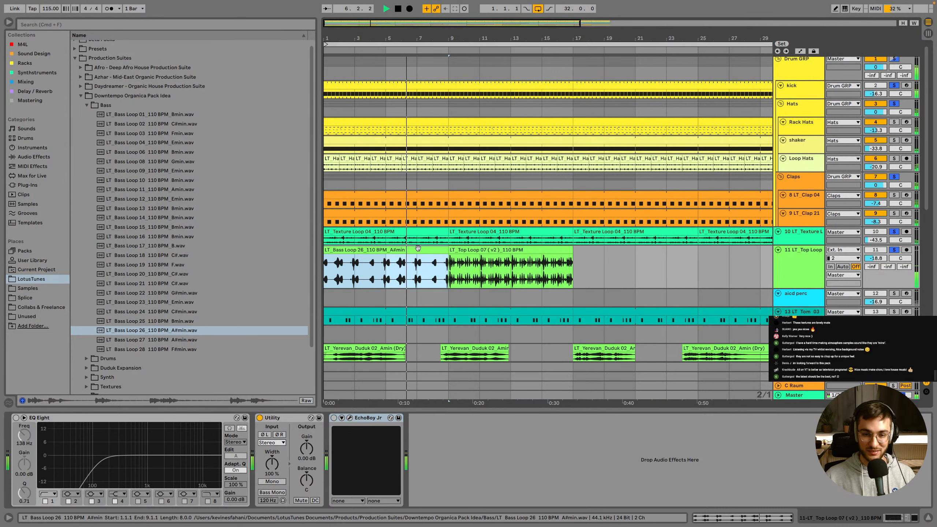
pyautogui.hotkey('ctrl', 'd')
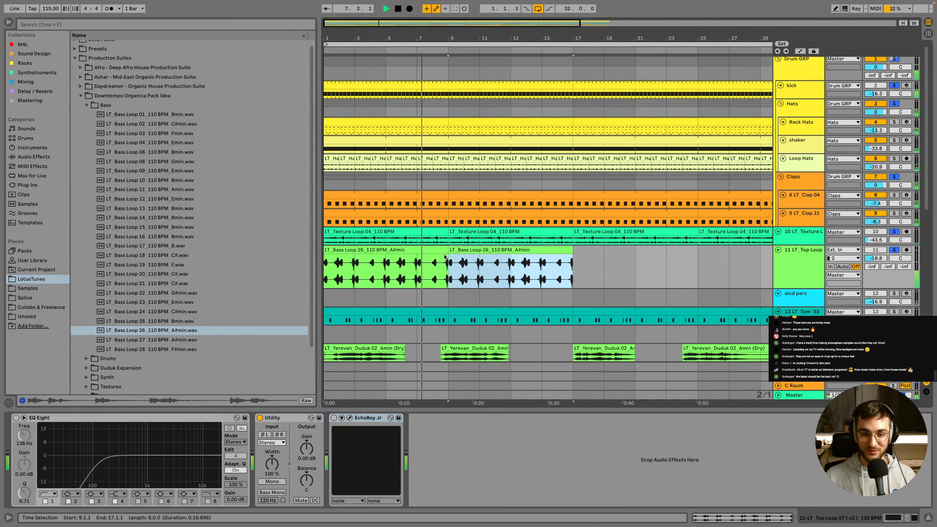
pyautogui.hotkey('ctrl', 'd')
pyautogui.scroll(-2, 627, 295)
pyautogui.hotkey('ctrl', 'd')
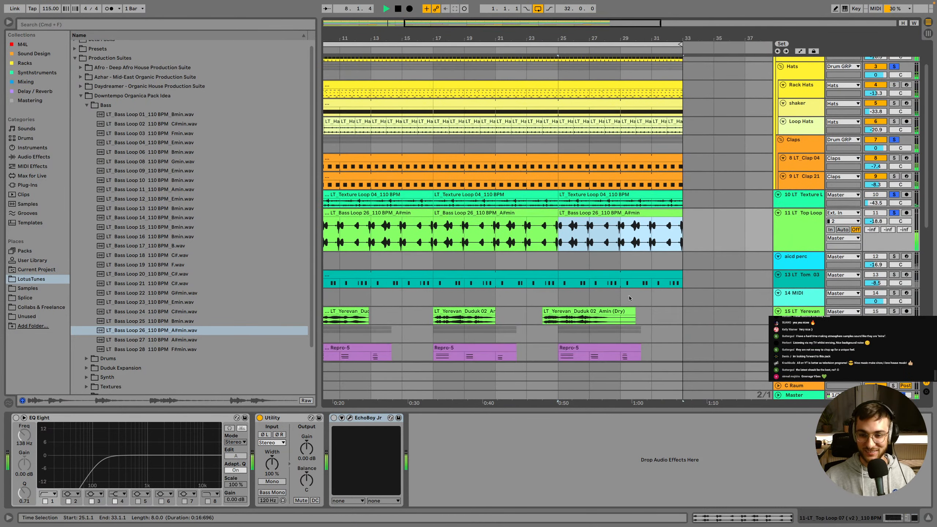
# Solo the LT_Tom 03 track alongside the drums and bass loop, and toggle the solo of the LT_Yerevan track on and off
pyautogui.scroll(-2, 627, 295)
pyautogui.scroll(-1, 625, 299)
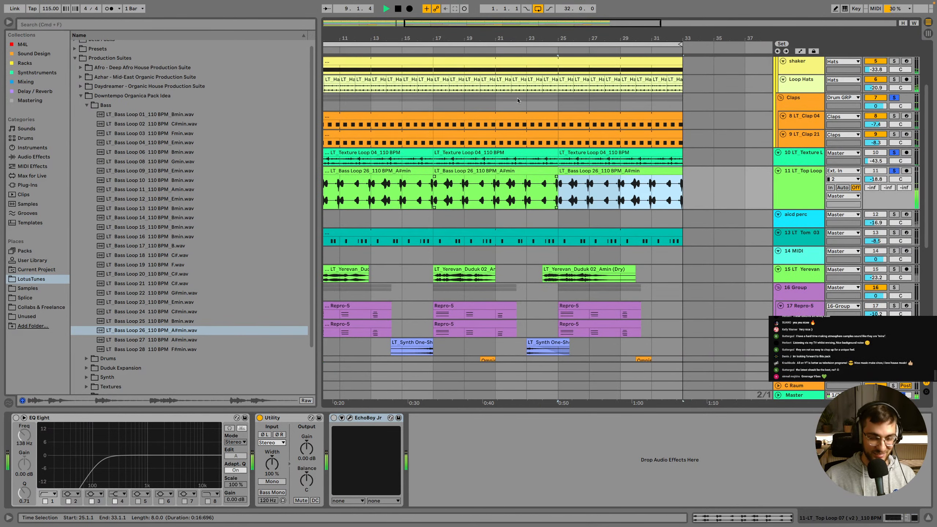
pyautogui.moveTo(430, 38); pyautogui.dragTo(480, 15)
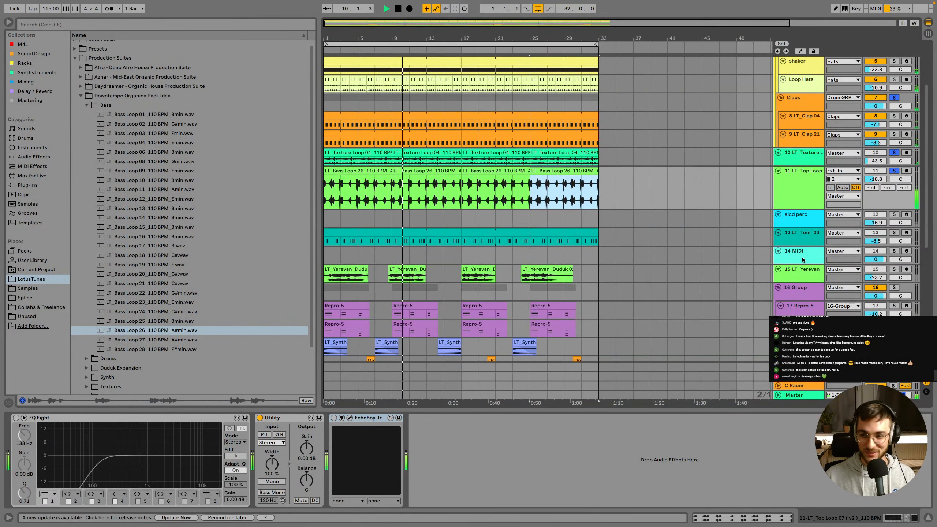
pyautogui.click(894, 232)
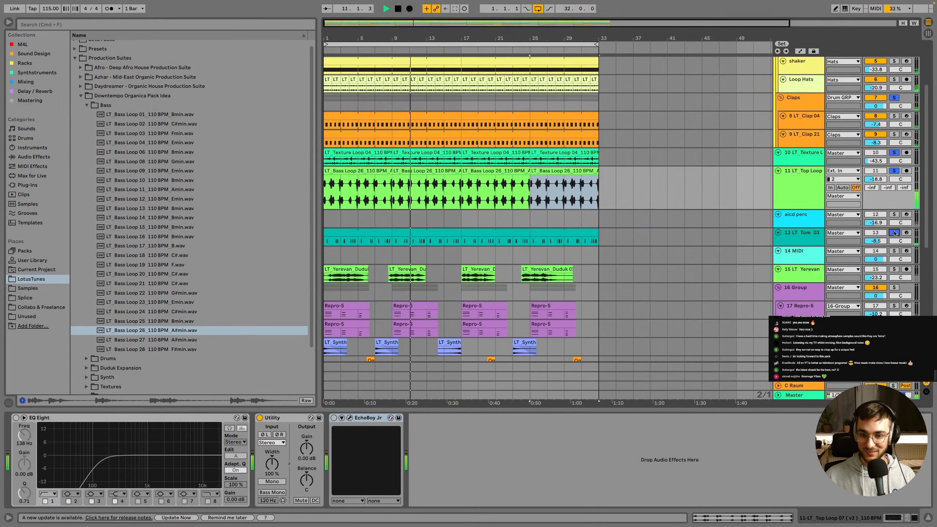
pyautogui.click(895, 269)
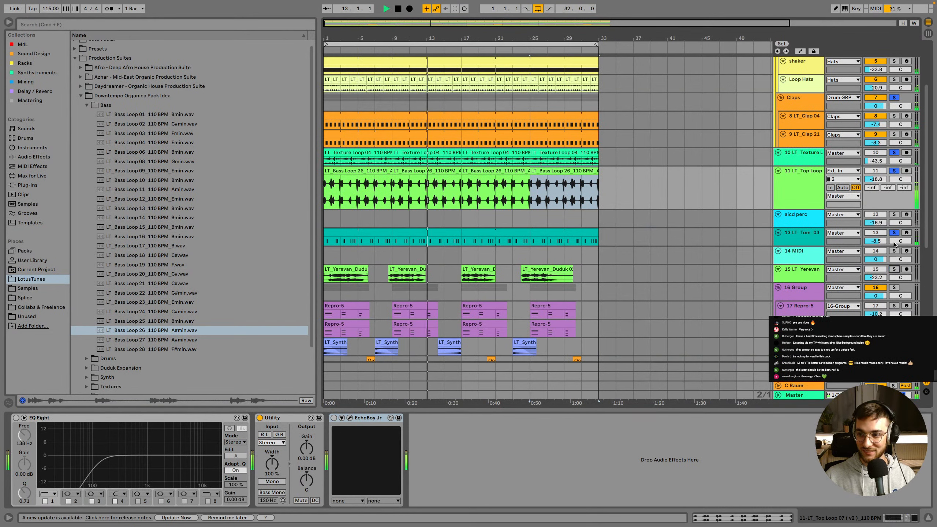
pyautogui.click(894, 269)
pyautogui.scroll(-5, 749, 281)
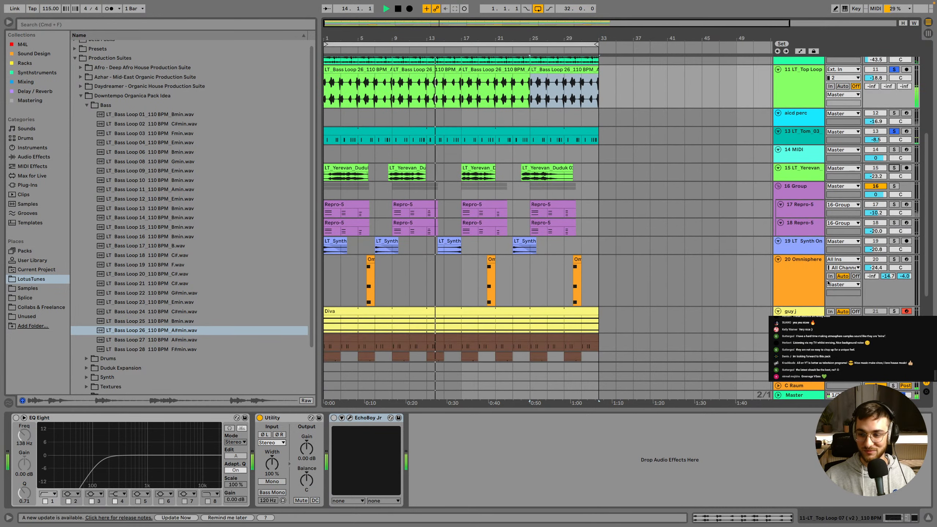
# Solo the Omnisphere track temporarily to audition its clip near bar 20 with the drums and bass loop
pyautogui.click(860, 272)
pyautogui.click(894, 259)
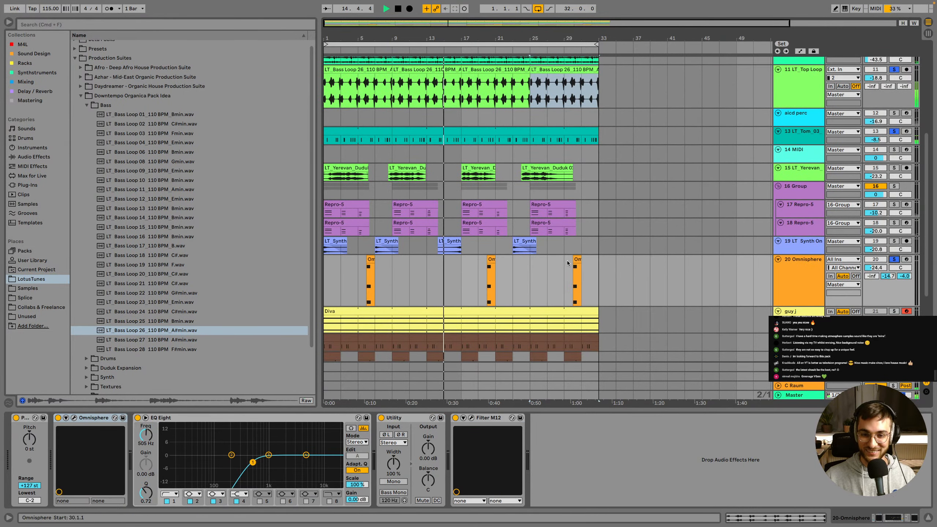
pyautogui.click(480, 281)
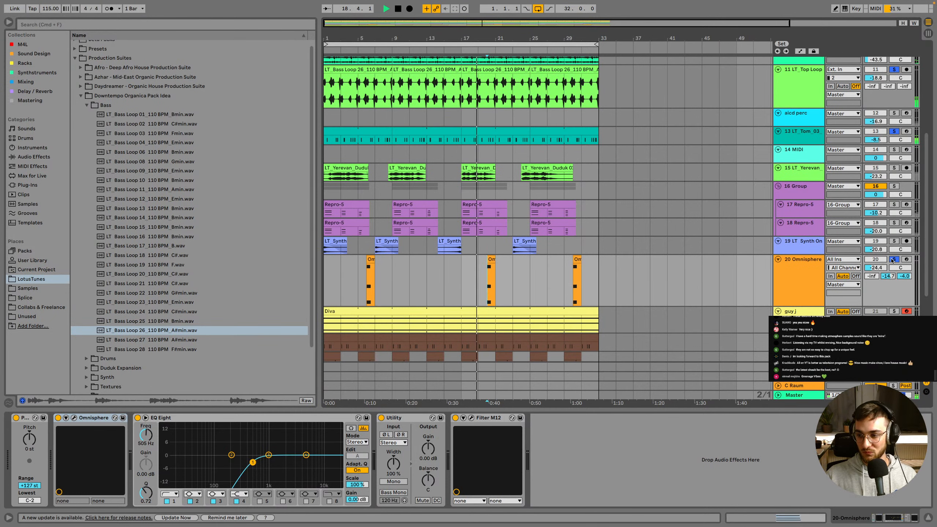
pyautogui.scroll(1, 896, 265)
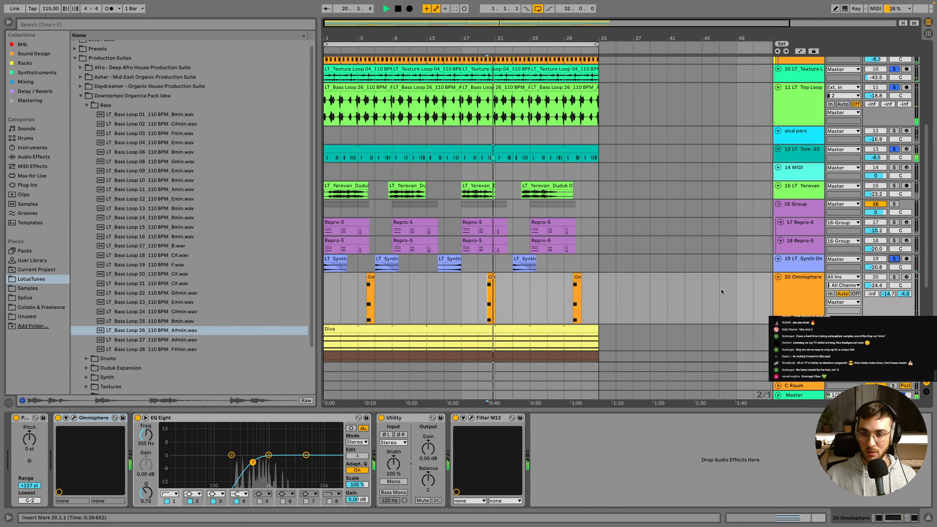
# Duplicate track 11 with its effects and delete the copied Bass Loop 26 clips from the duplicate
pyautogui.scroll(1, 794, 148)
pyautogui.click(795, 151)
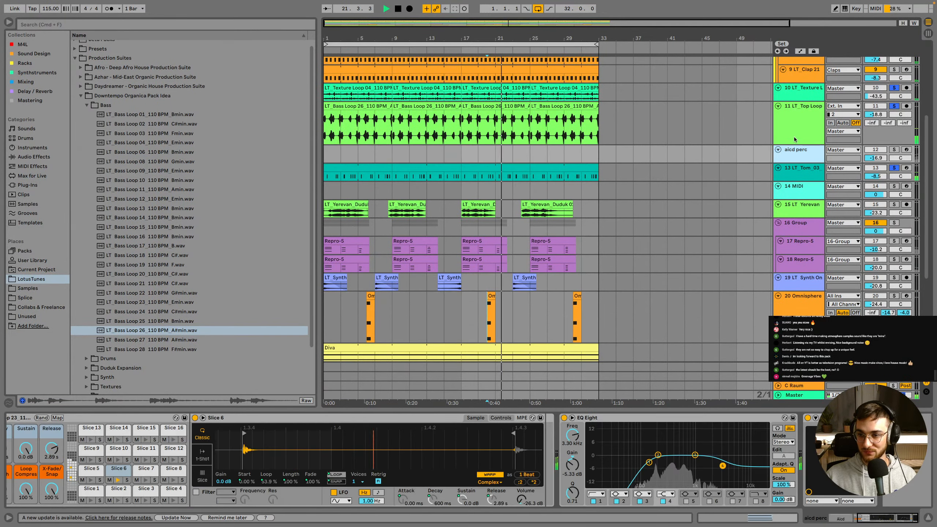
pyautogui.scroll(1, 795, 139)
pyautogui.click(798, 150)
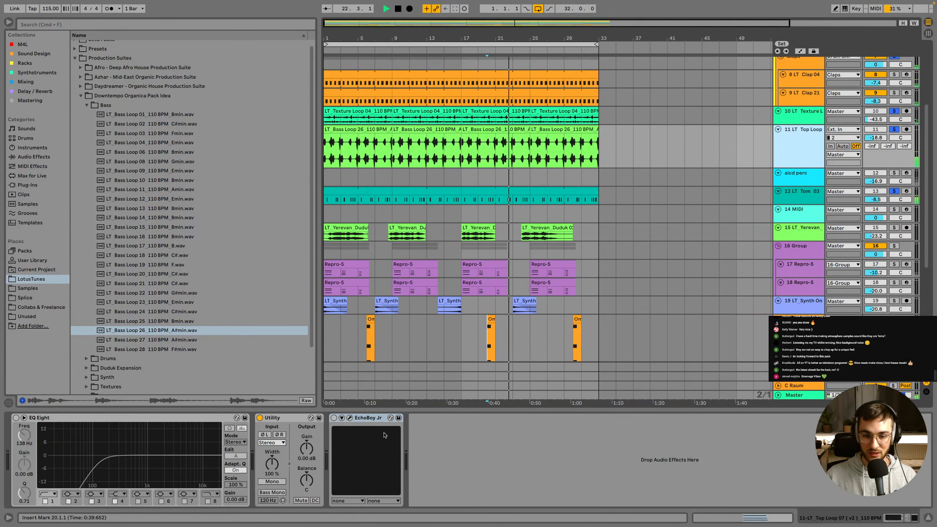
pyautogui.press('super+d')
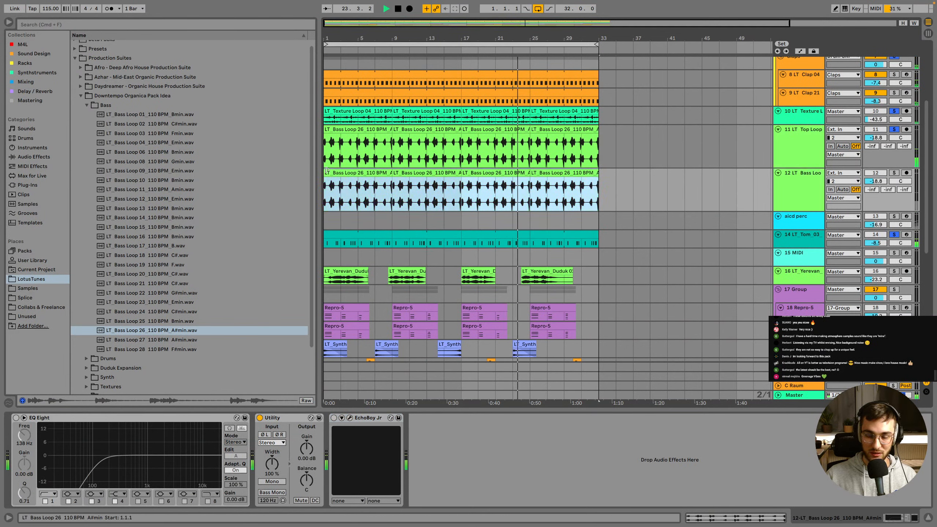
pyautogui.press('Delete')
# Collapse the Bass folder and open the One-Shots folder within Synth of the Downtempo Organica pack
pyautogui.click(86, 108)
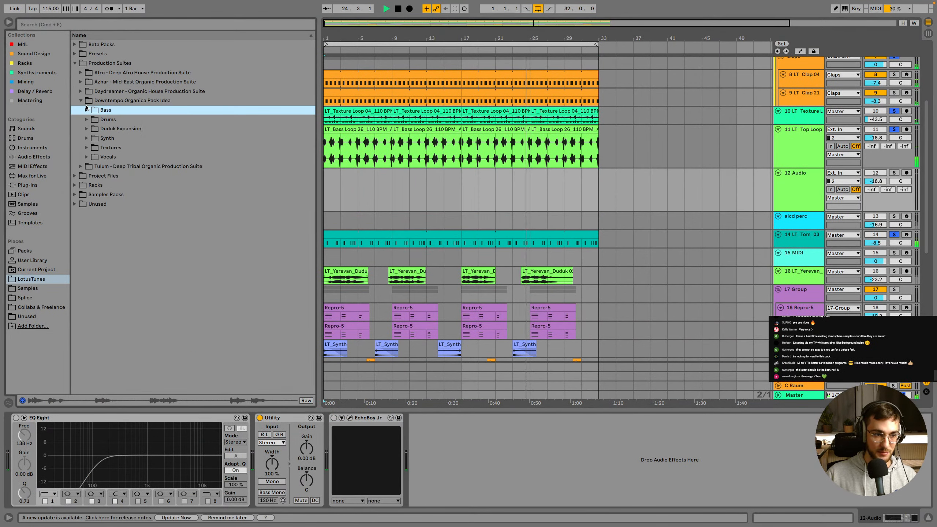
pyautogui.click(86, 138)
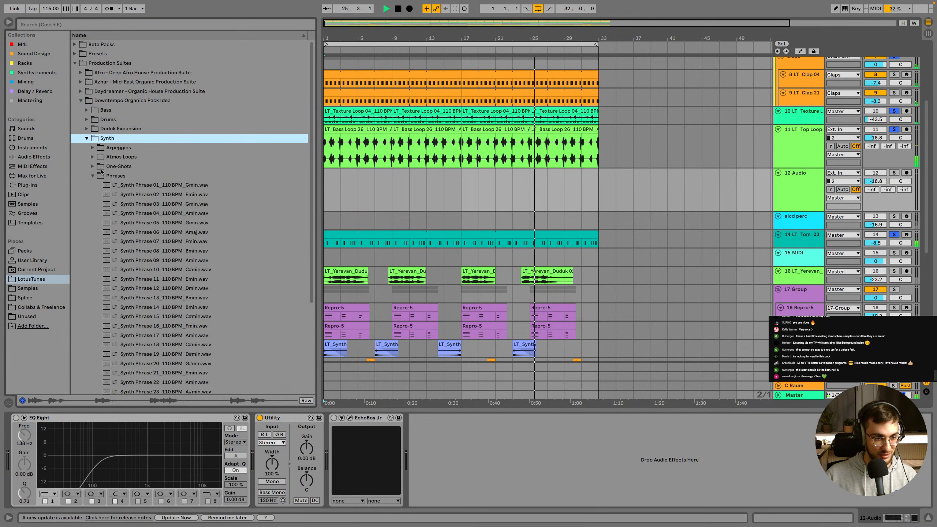
pyautogui.scroll(-1, 105, 179)
pyautogui.click(91, 173)
pyautogui.click(92, 167)
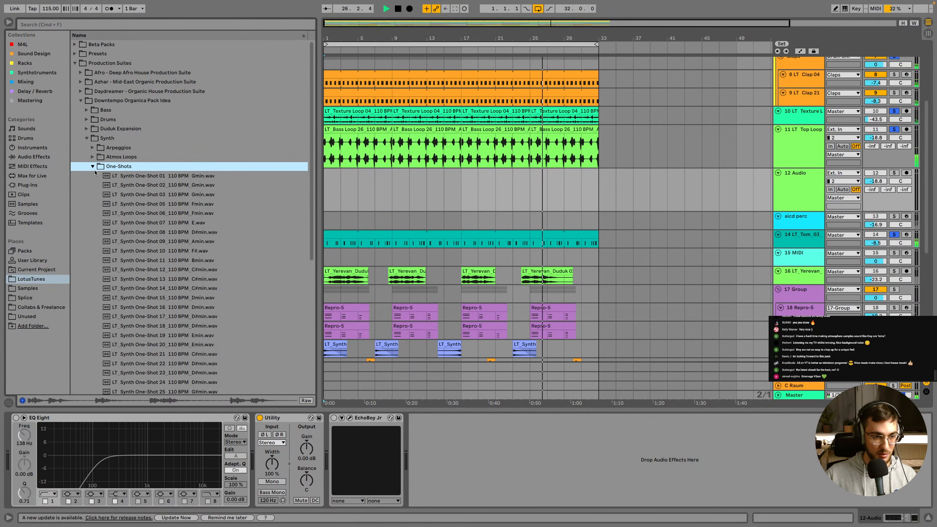
# Preview LT_Synth One-Shots 02, 03, 14, 23, 27 and 33 against the playing arrangement
pyautogui.click(190, 189)
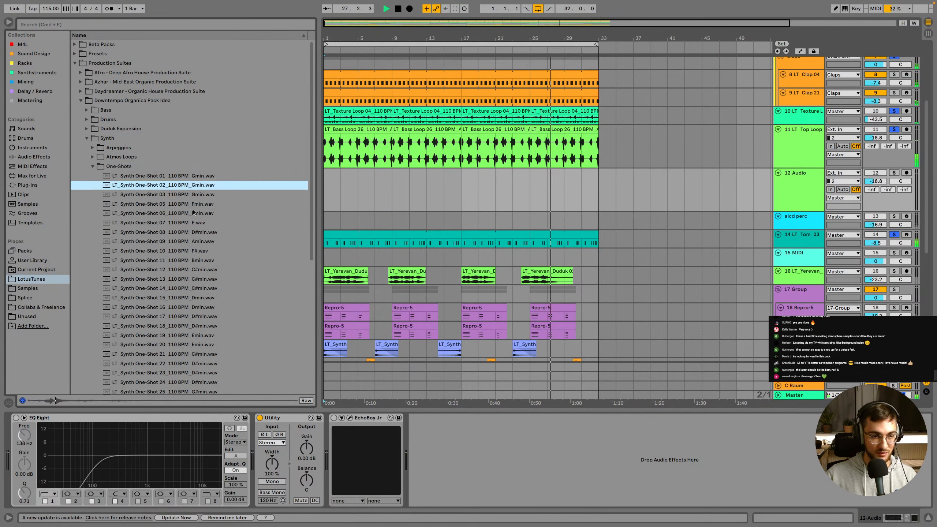
pyautogui.click(195, 196)
pyautogui.scroll(-1, 228, 195)
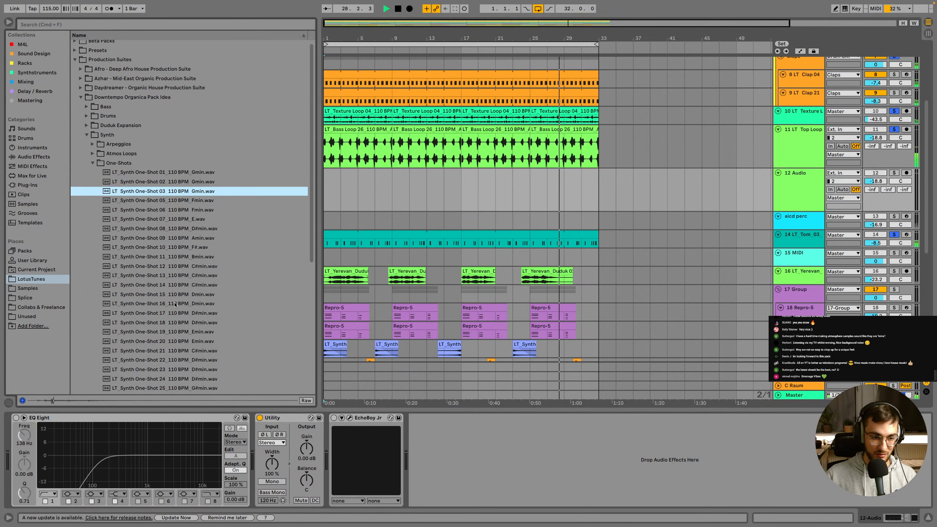
pyautogui.click(178, 305)
pyautogui.scroll(-2, 183, 303)
pyautogui.click(199, 284)
pyautogui.scroll(-2, 200, 286)
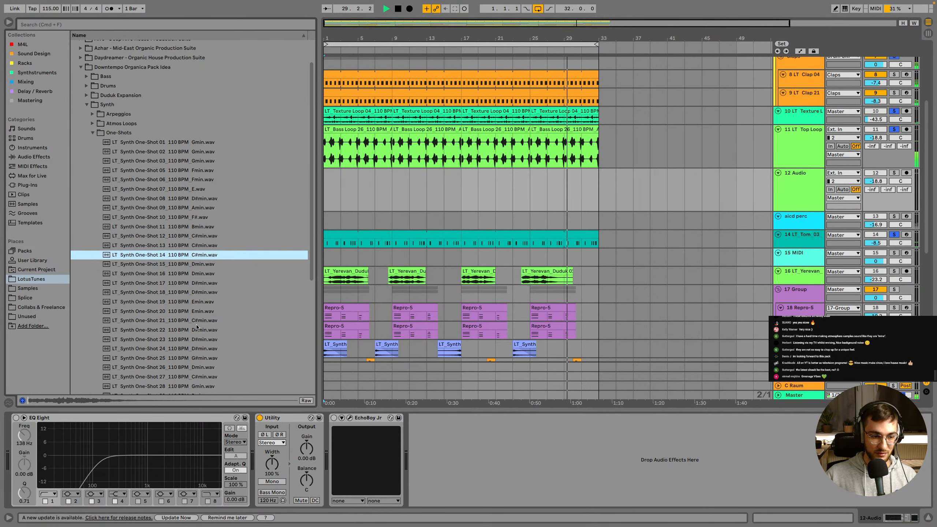
pyautogui.click(198, 336)
pyautogui.scroll(-2, 198, 353)
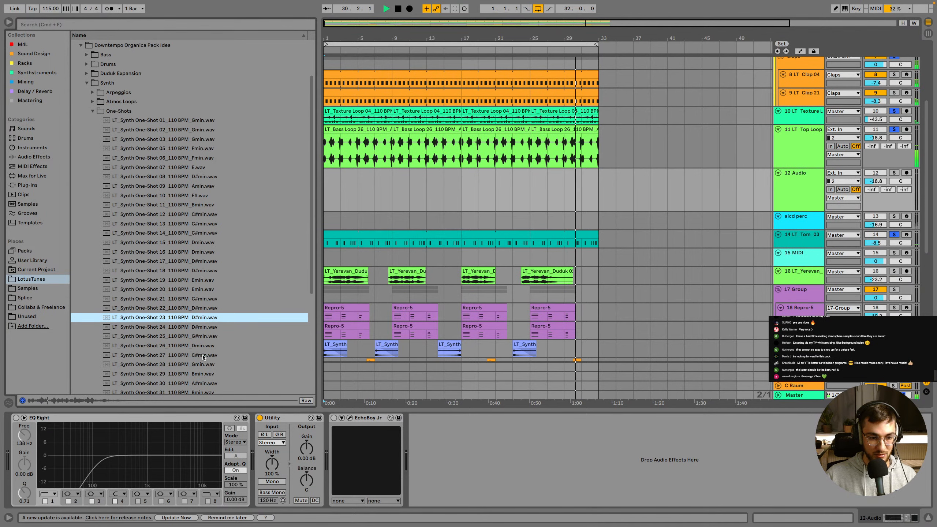
pyautogui.click(202, 355)
pyautogui.scroll(-2, 202, 356)
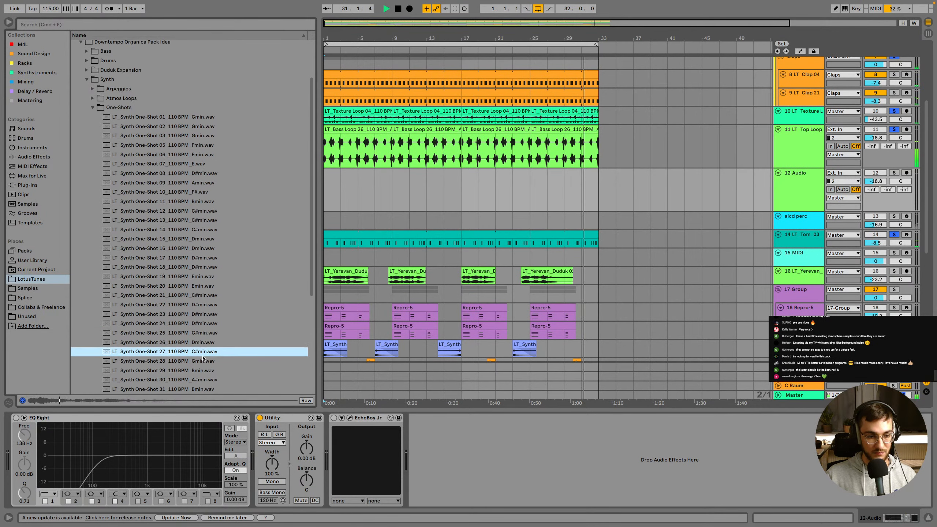
pyautogui.click(199, 377)
pyautogui.scroll(-1, 197, 377)
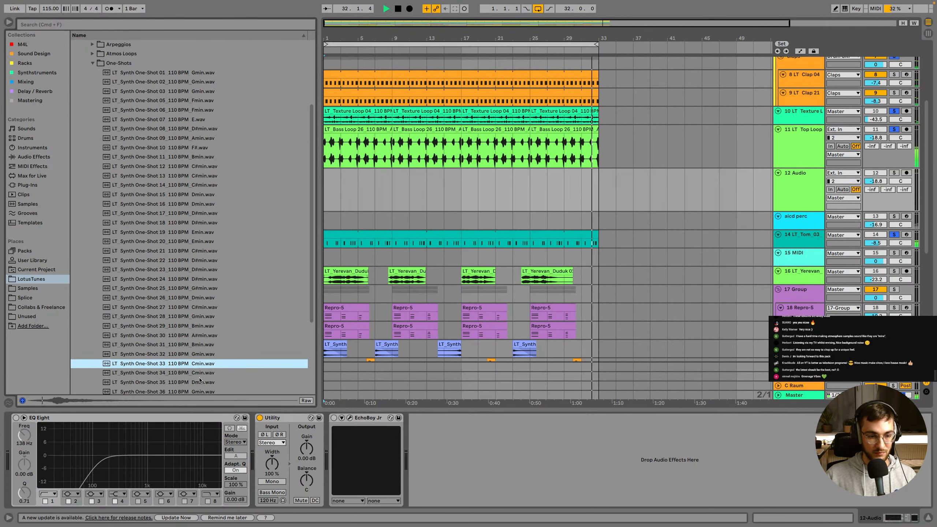
# Place LT_Synth One-Shot 34 at bar 1 of track 12, enable the track's EchoBoy Jr and solo the track
pyautogui.click(195, 374)
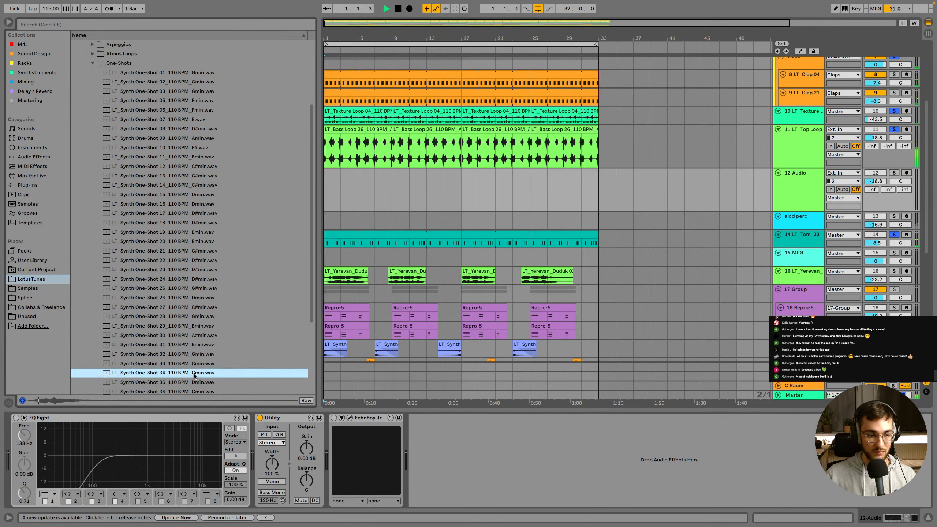
pyautogui.moveTo(191, 371); pyautogui.dragTo(326, 187)
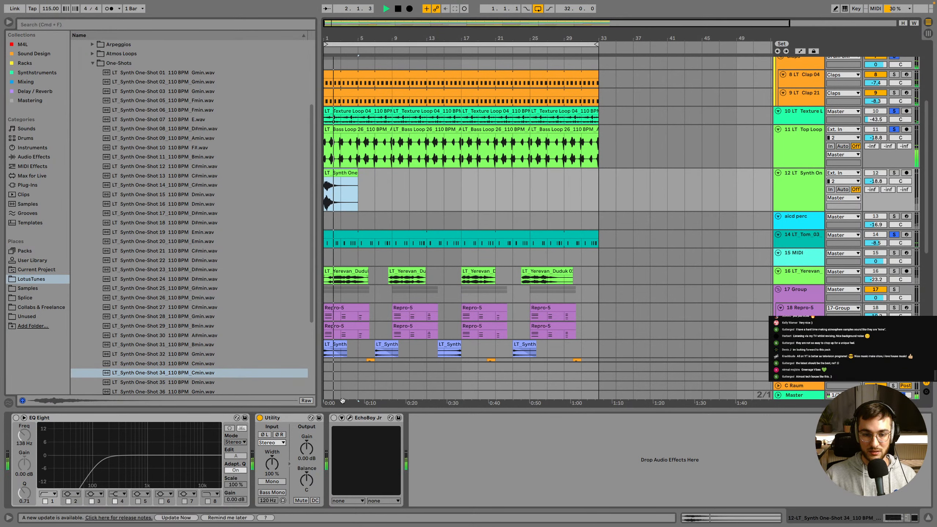
pyautogui.click(350, 418)
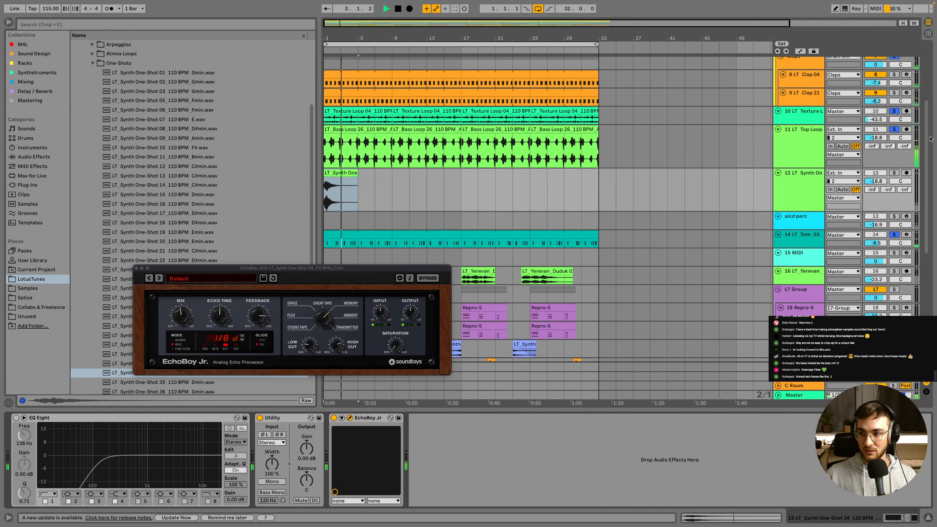
pyautogui.click(894, 173)
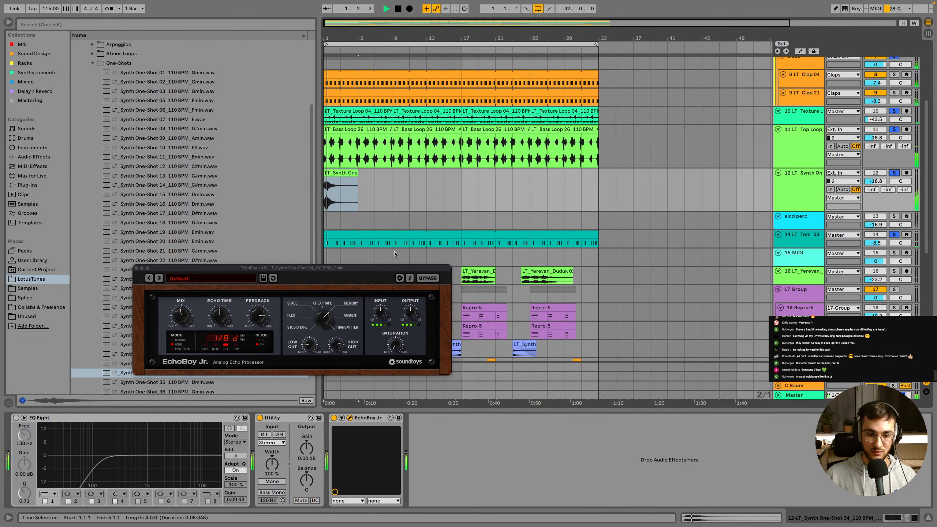
# Transpose the LT_Synth One-Shot 34 clip down 2 semitones and adjust the feedback in EchoBoy Jr
pyautogui.click(341, 173)
pyautogui.doubleClick(341, 173)
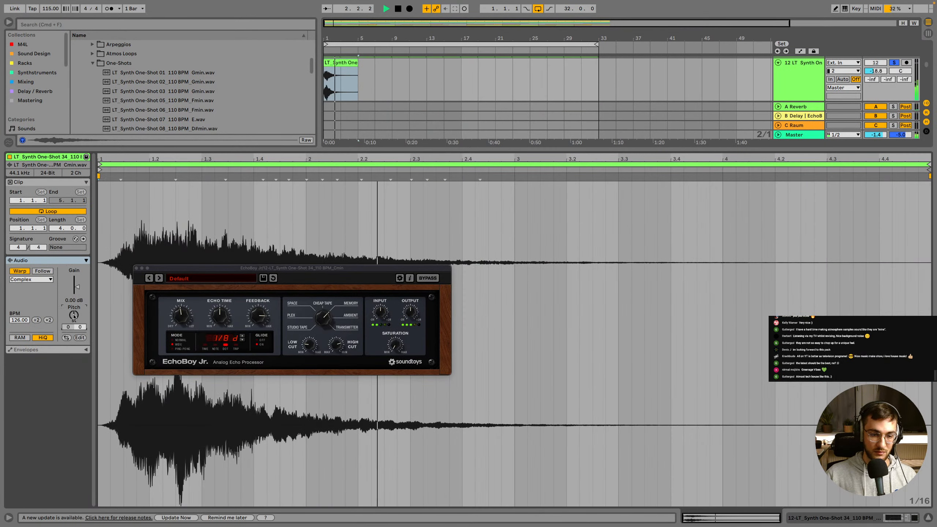
pyautogui.press('Down')
pyautogui.press('space')
pyautogui.press('space')
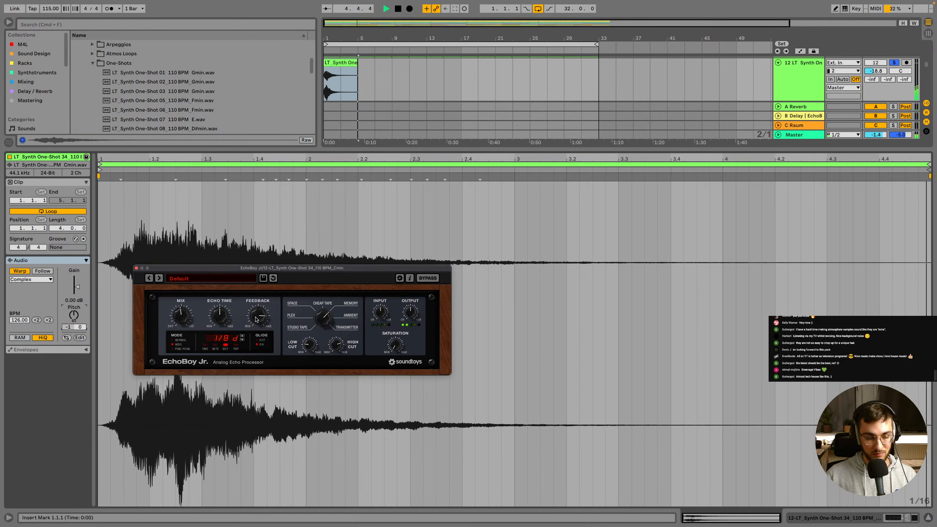
pyautogui.press('Down')
pyautogui.press('space')
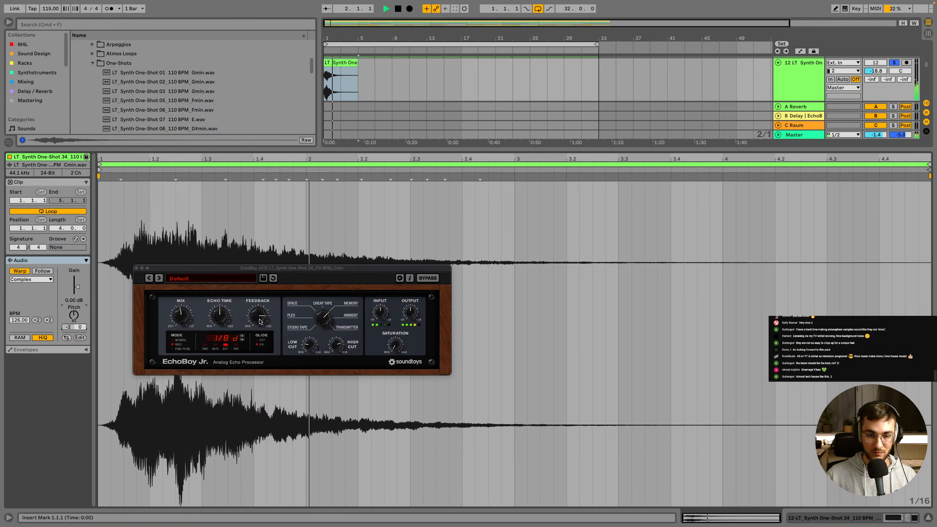
pyautogui.moveTo(259, 314); pyautogui.dragTo(259, 308)
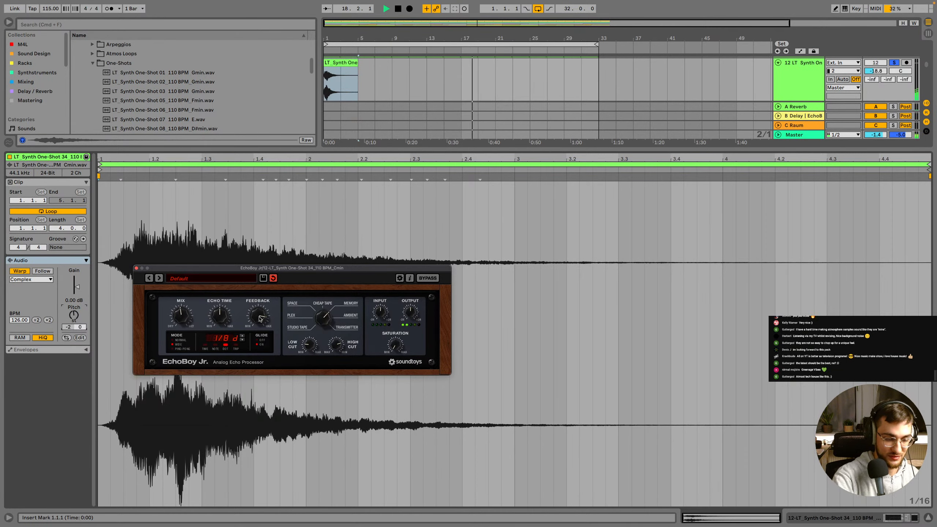
# Copy Filter M12 from the Omnisphere track to track 12, placing it ahead of EchoBoy Jr
pyautogui.hotkey('shift', 'Tab')
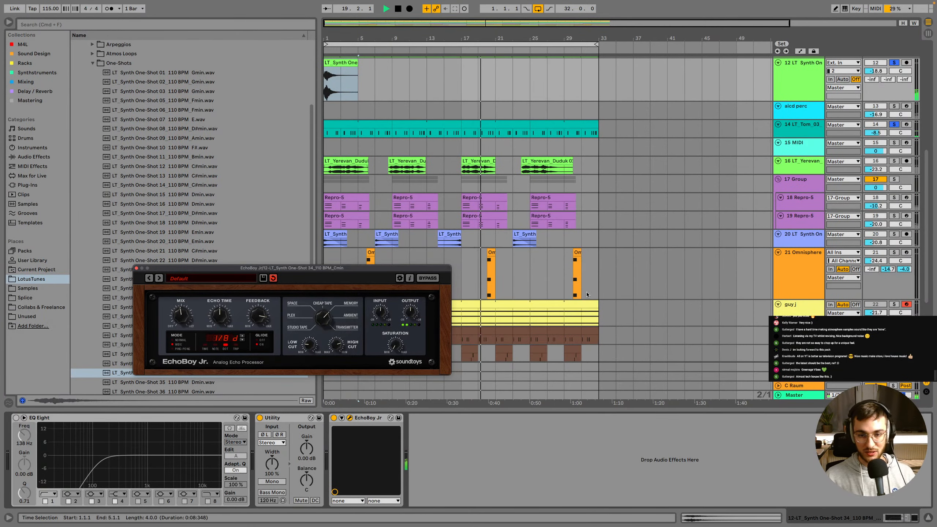
pyautogui.click(499, 283)
pyautogui.click(488, 418)
pyautogui.click(341, 85)
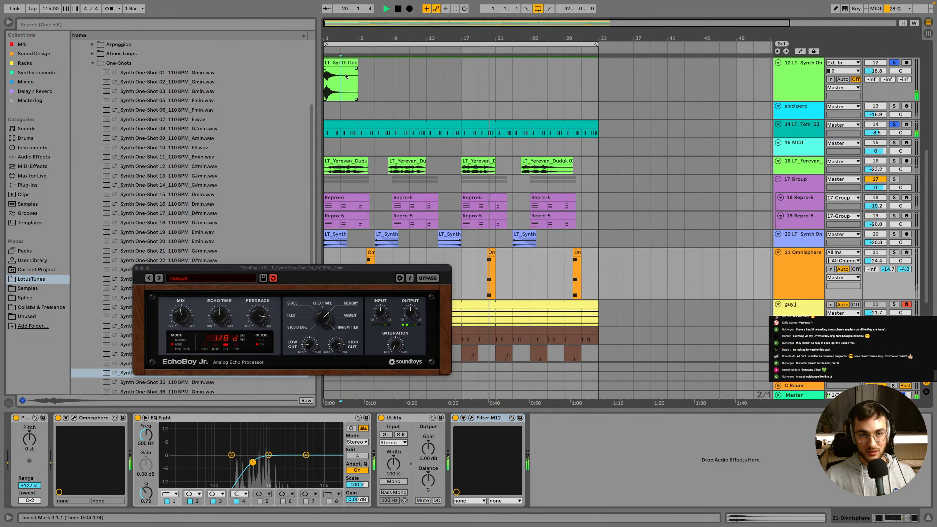
pyautogui.press('super+v')
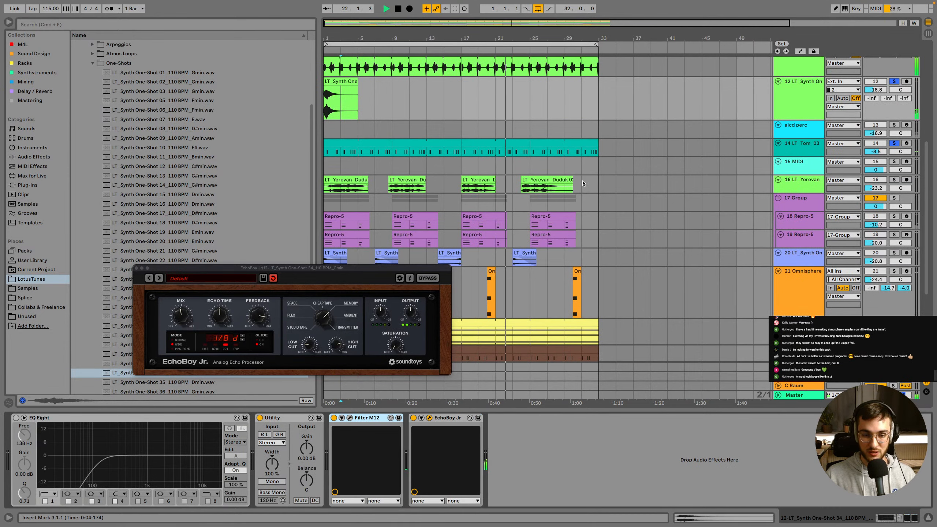
pyautogui.moveTo(443, 417); pyautogui.dragTo(351, 418)
pyautogui.press('alt+super+p')
pyautogui.press('alt+super+p')
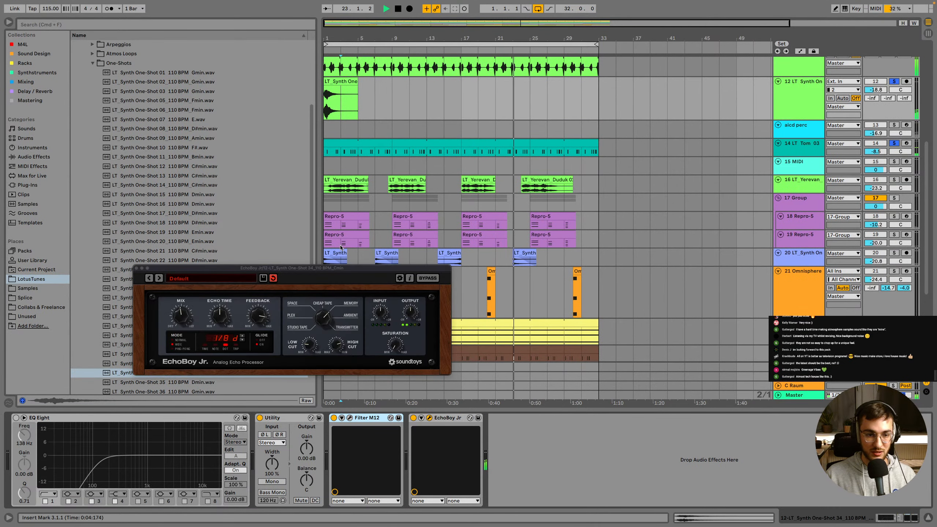
# Lower Filter M12's master cutoff, move the peak of Envelope 1 to a time of about 0.104, and close both plug-in windows
pyautogui.click(349, 418)
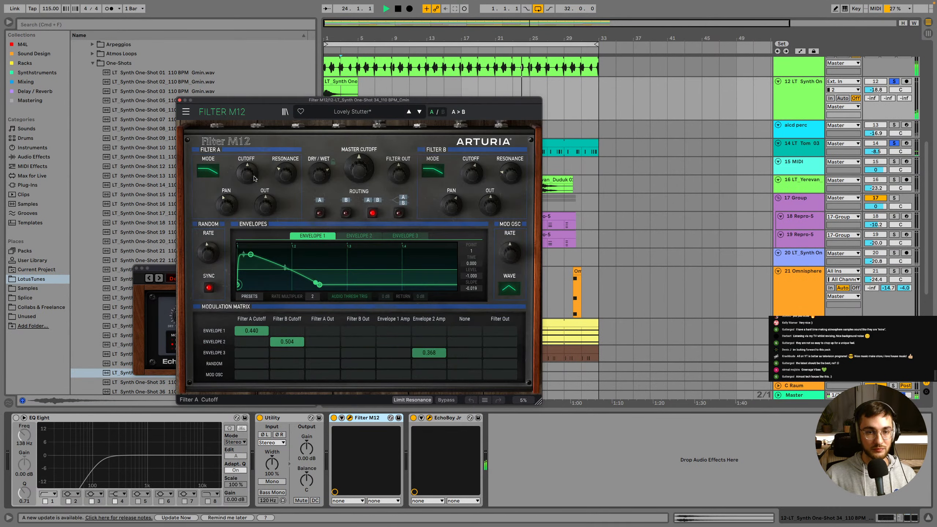
pyautogui.click(582, 104)
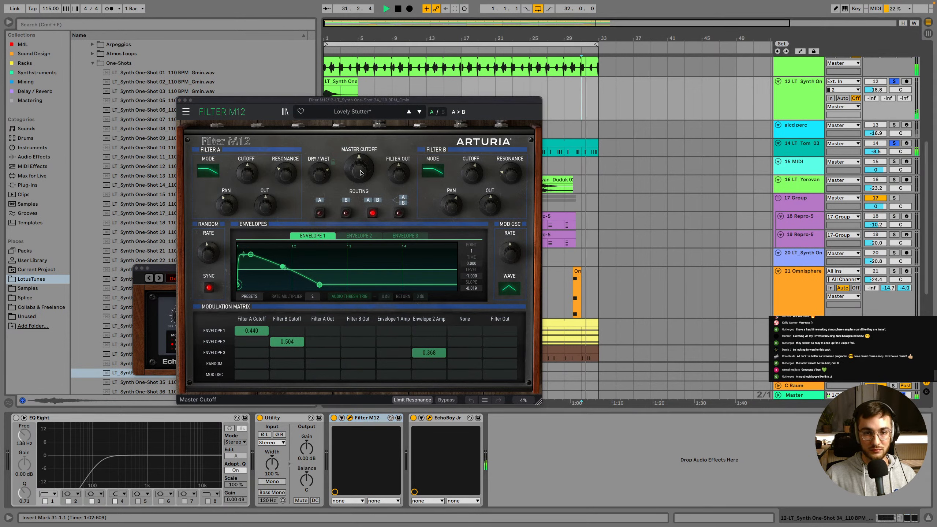
pyautogui.moveTo(320, 172)
pyautogui.moveTo(251, 254); pyautogui.dragTo(262, 257)
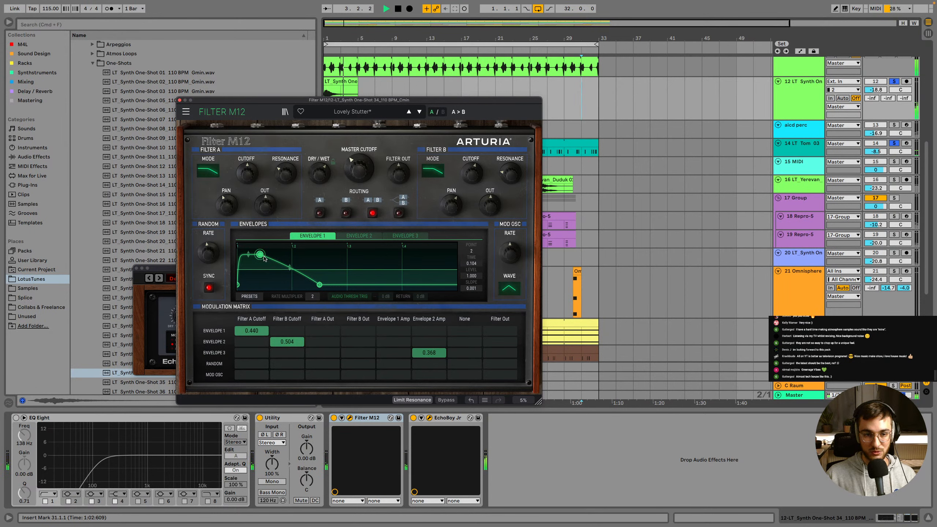
pyautogui.click(180, 100)
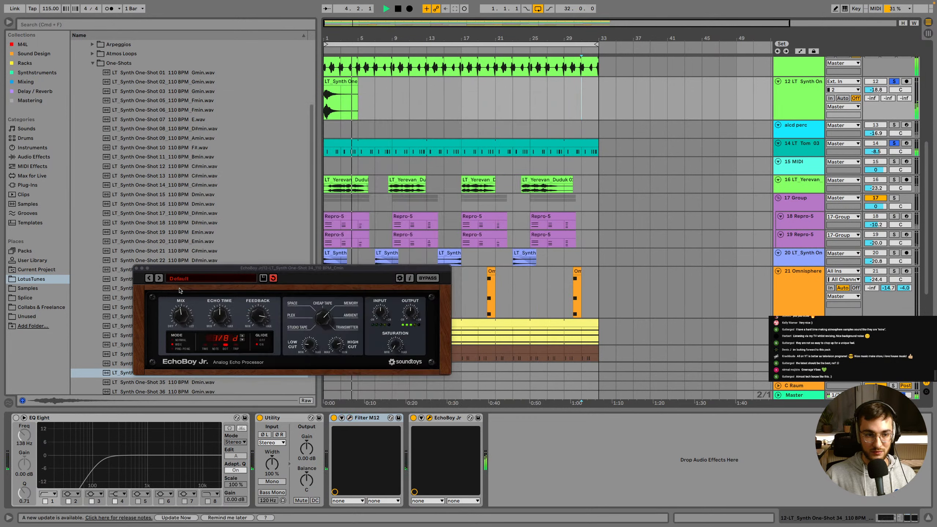
pyautogui.click(137, 268)
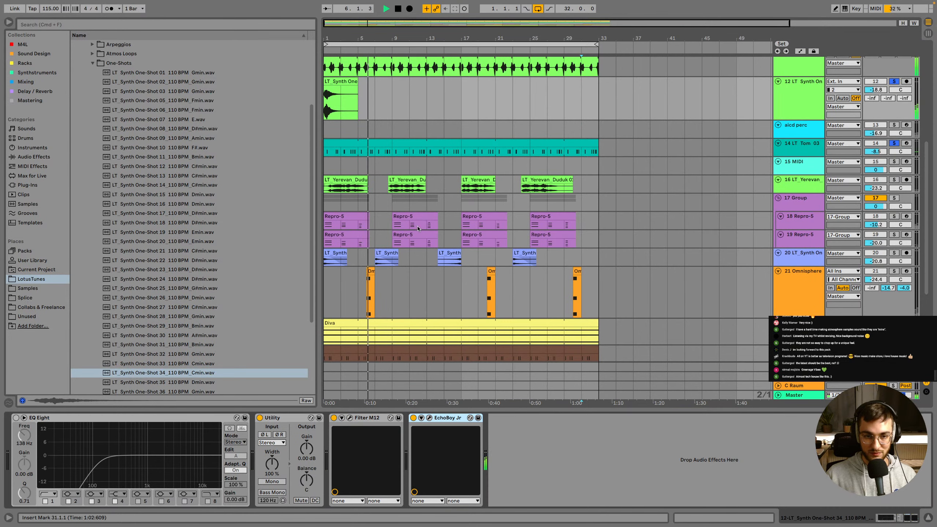
# Solo the LT_Yerevan Duduk track 16 and transpose its second duduk clip down 4 semitones
pyautogui.scroll(2, 418, 228)
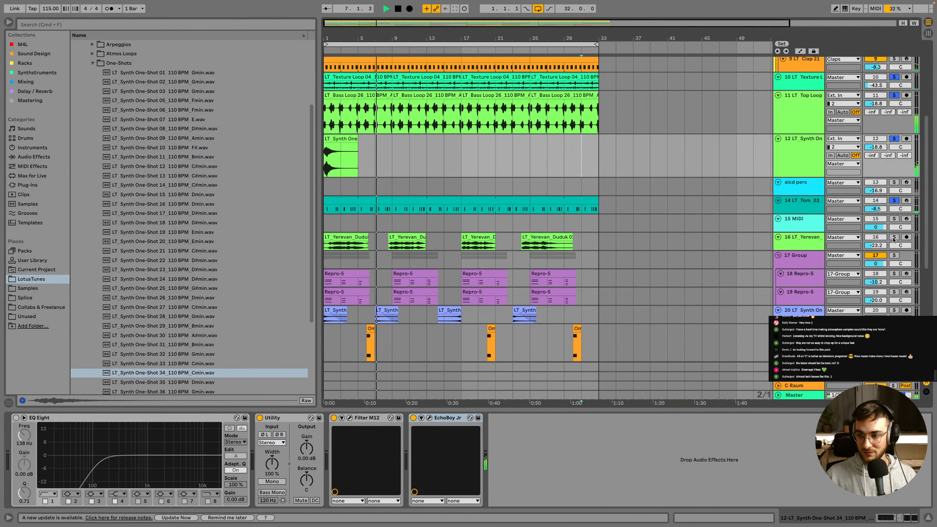
pyautogui.click(894, 237)
pyautogui.doubleClick(407, 243)
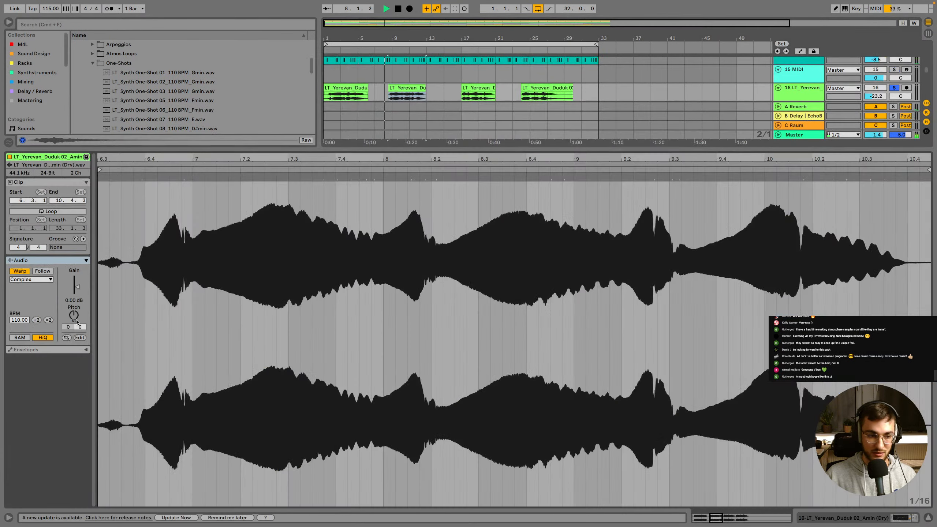
pyautogui.press('Down')
pyautogui.press('Down')
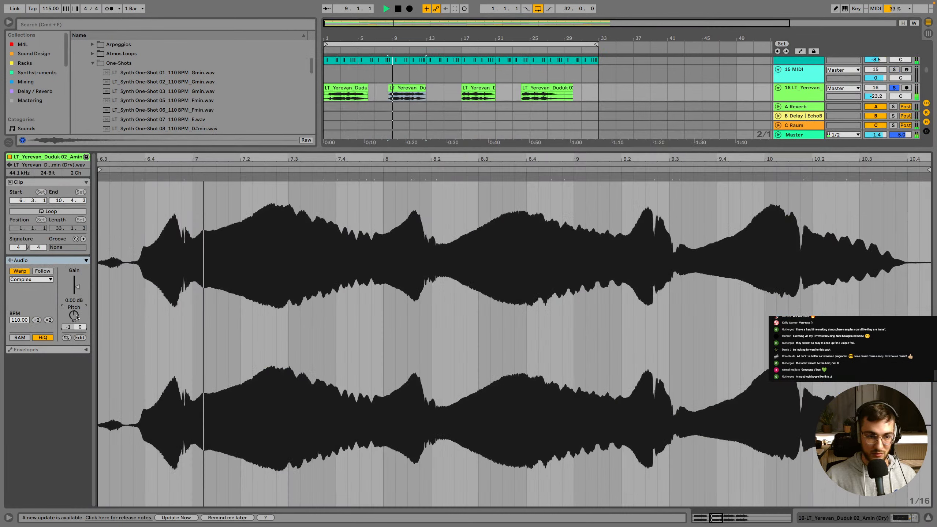
pyautogui.press('Down')
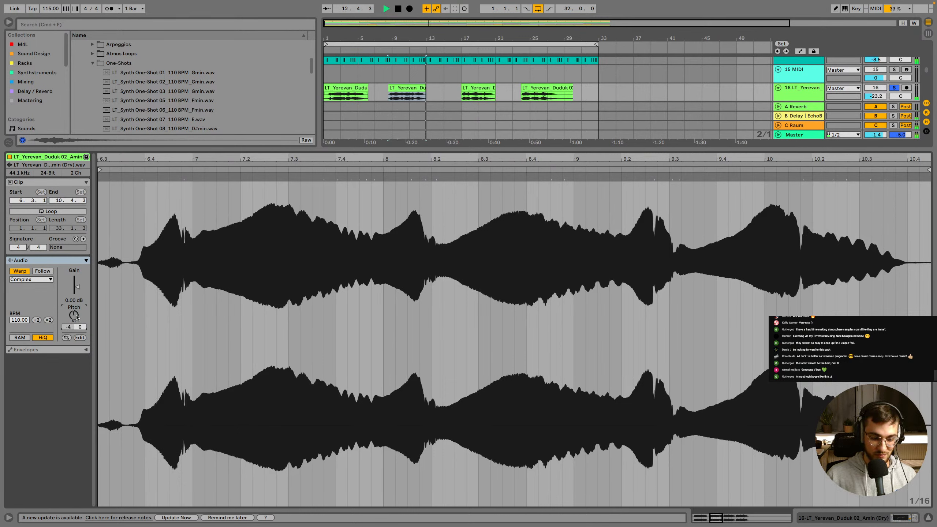
pyautogui.hotkey('shift', 'Tab')
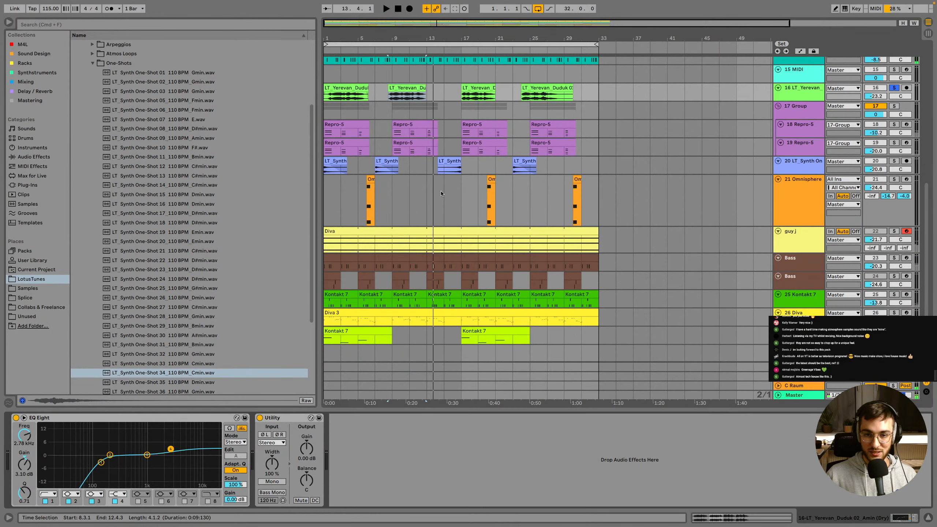
# Turn off the solo on track 16 and on the other soloed tracks
pyautogui.scroll(5, 440, 191)
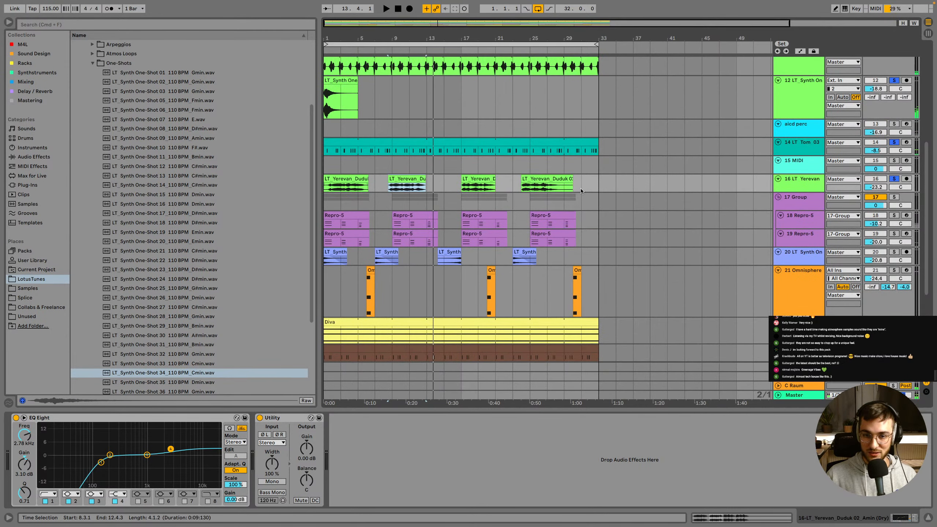
pyautogui.click(894, 180)
pyautogui.scroll(1, 849, 185)
pyautogui.click(800, 203)
pyautogui.click(805, 83)
pyautogui.click(804, 105)
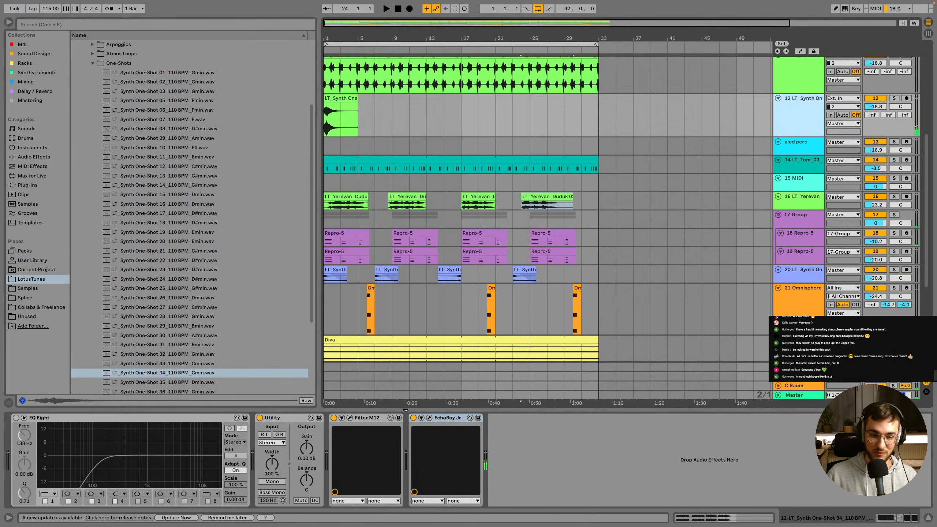
pyautogui.click(791, 122)
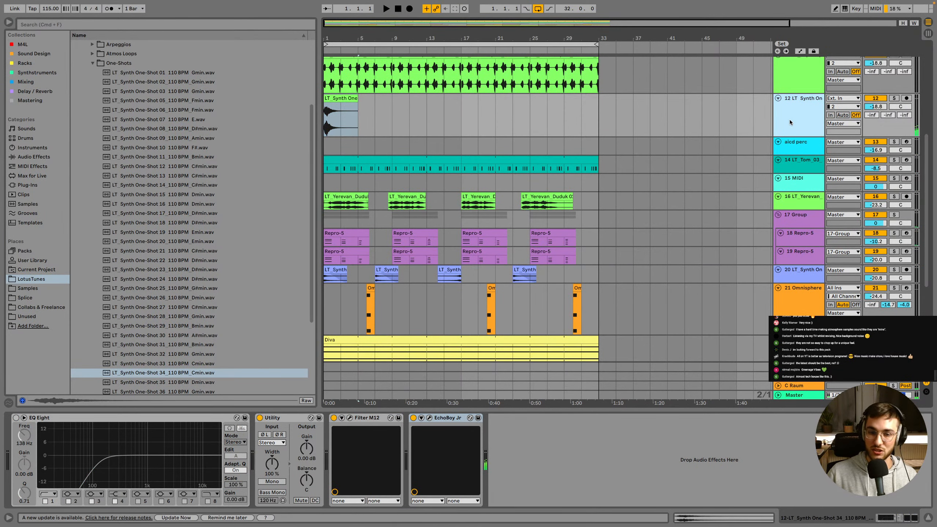
pyautogui.press('Delete')
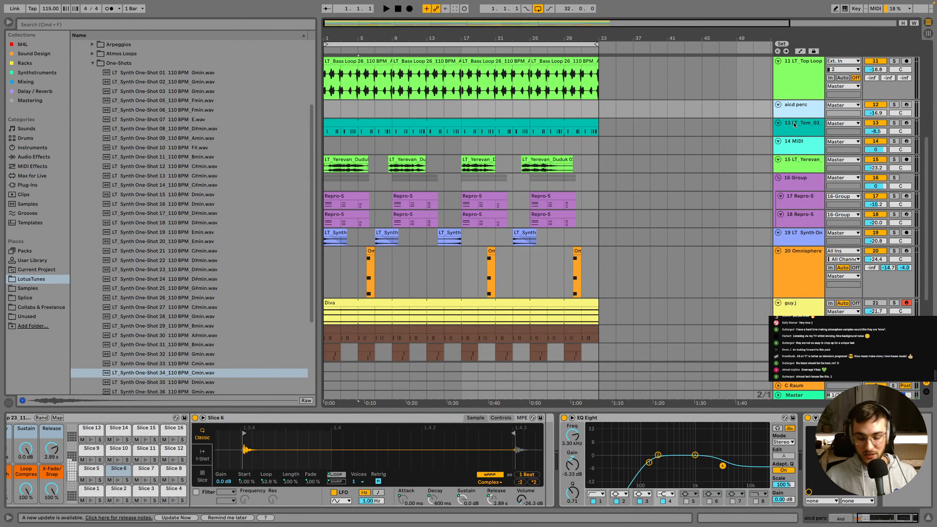
pyautogui.click(667, 109)
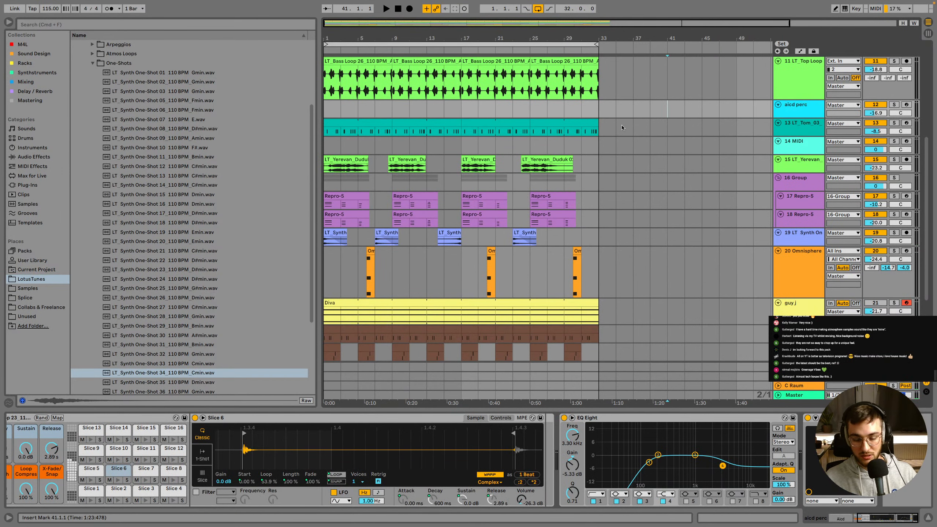
pyautogui.press('super+z')
# Deactivate the LT_Synth One-Shot track 12 and group it with the LT_Top Loop track 11 under the name Temp
pyautogui.click(843, 130)
pyautogui.click(883, 106)
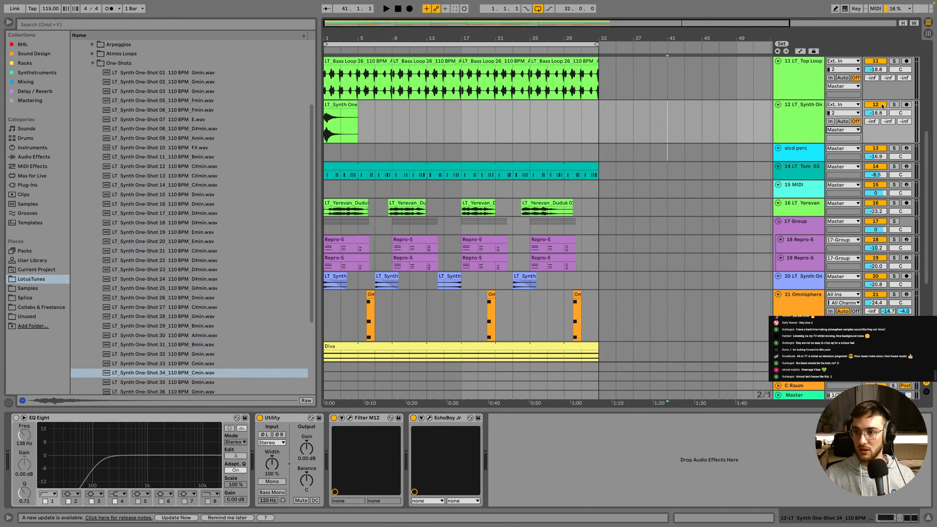
pyautogui.scroll(1, 405, 182)
pyautogui.scroll(3, 389, 173)
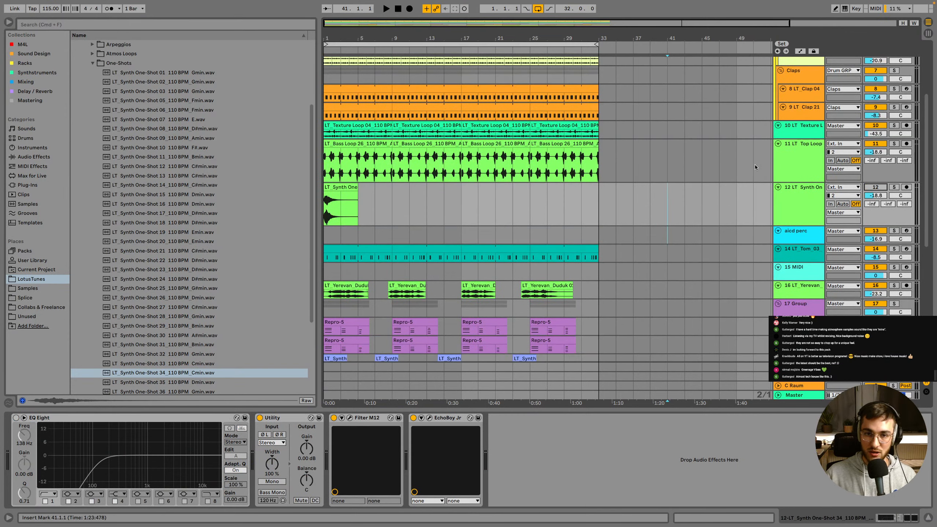
pyautogui.keyDown('shift'); pyautogui.click(799, 165); pyautogui.keyUp('shift')
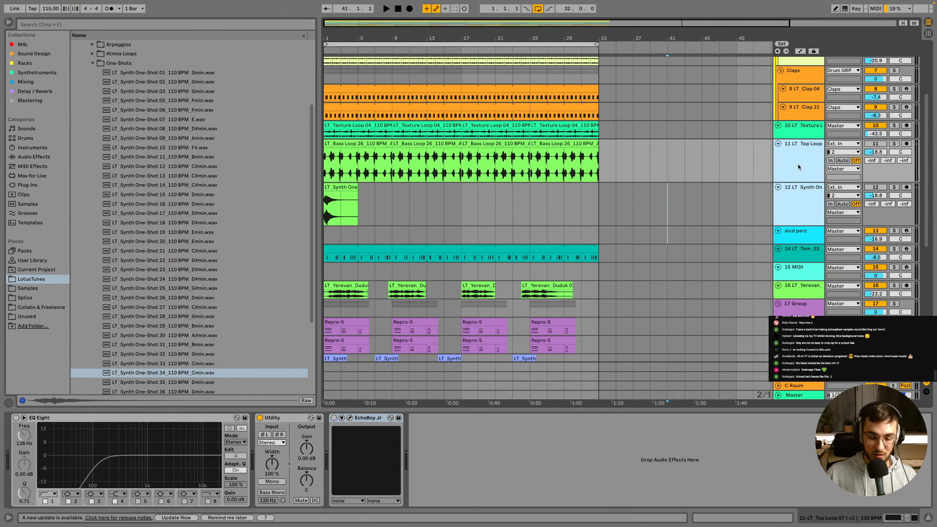
pyautogui.press('super+g')
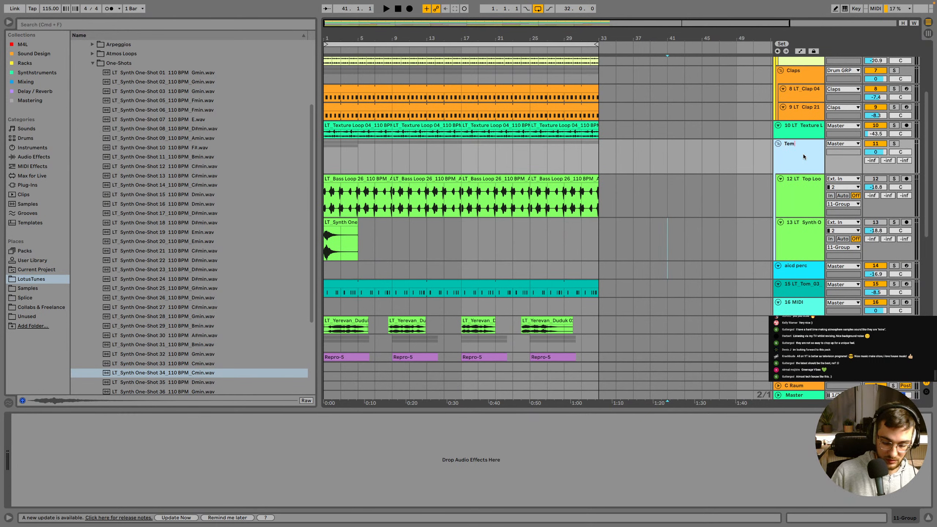
# Collapse the Temp group and deactivate it
pyautogui.click(778, 143)
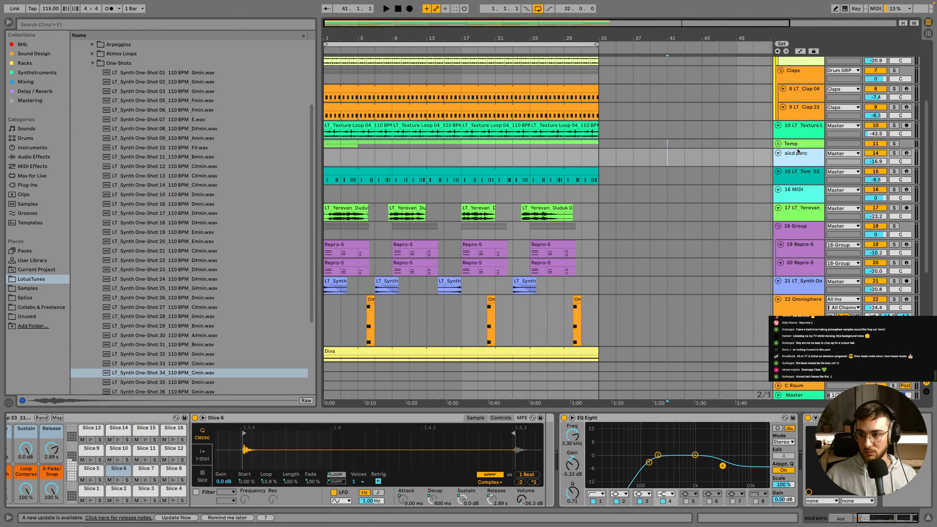
pyautogui.click(875, 144)
pyautogui.click(785, 162)
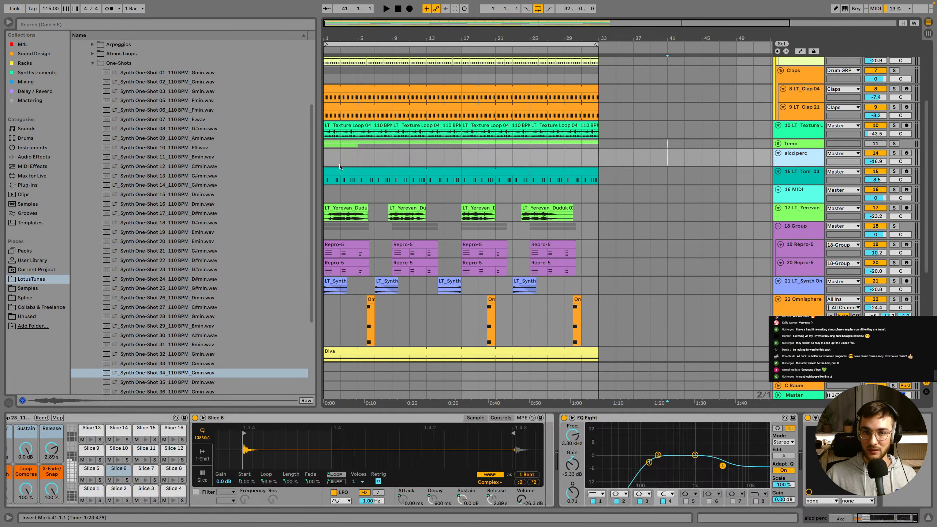
# Reduce the tall Omnisphere track with the arrangement height optimization and play the arrangement from bar 1
pyautogui.scroll(-1, 849, 254)
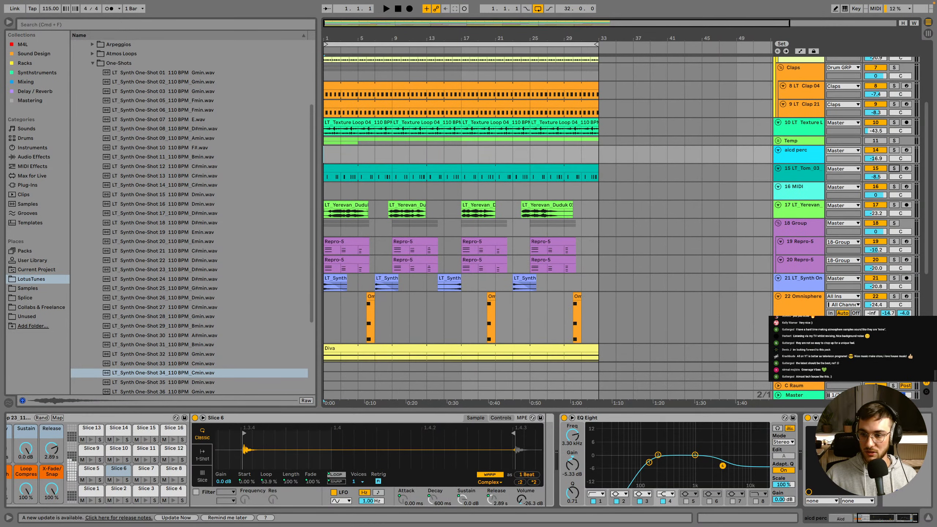
pyautogui.click(801, 303)
pyautogui.press('h')
pyautogui.press('space')
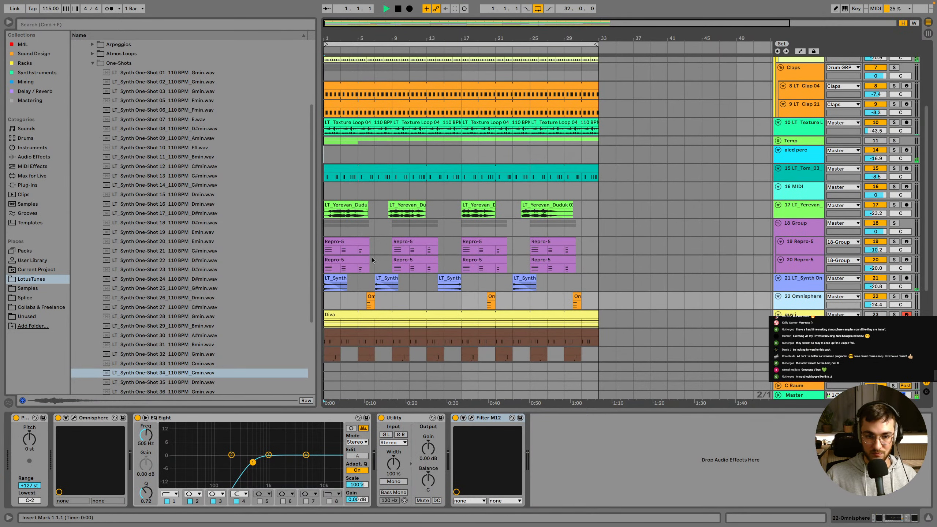
pyautogui.scroll(-1, 339, 303)
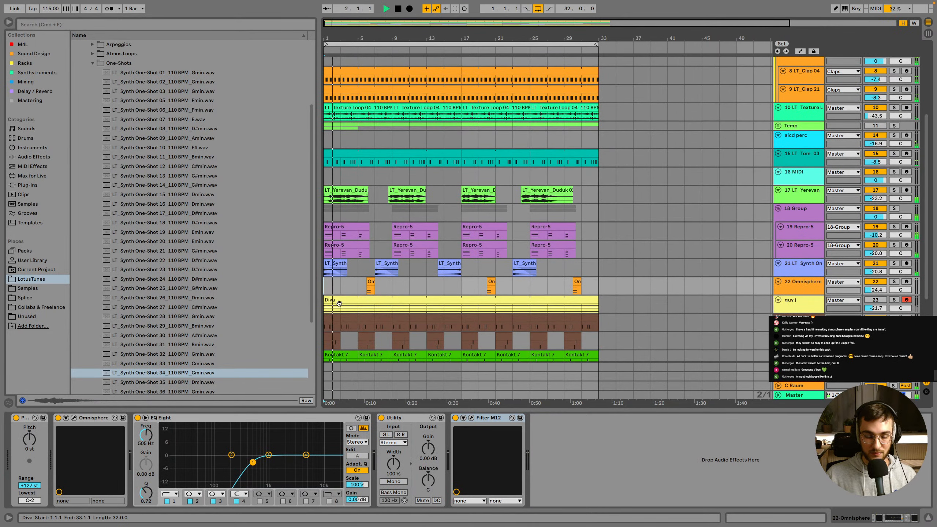
pyautogui.scroll(1, 338, 289)
pyautogui.scroll(-1, 356, 295)
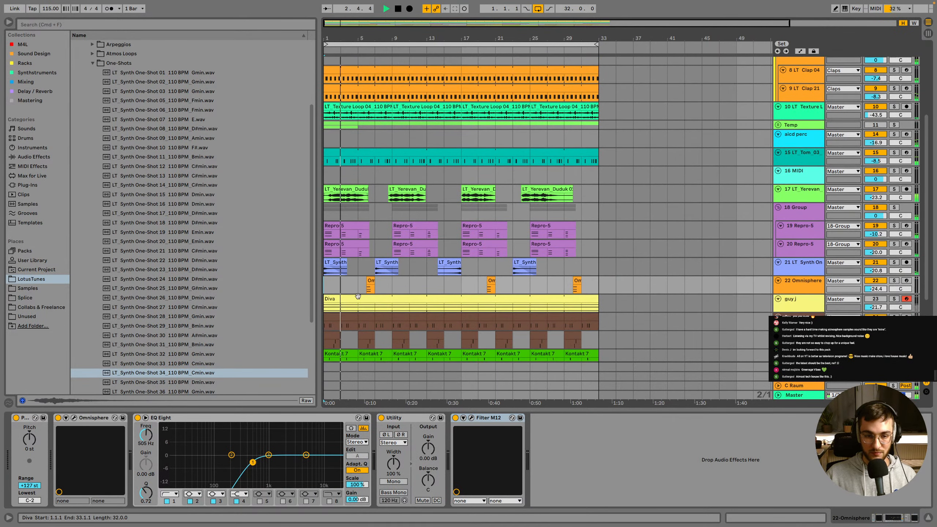
pyautogui.scroll(-6, 358, 296)
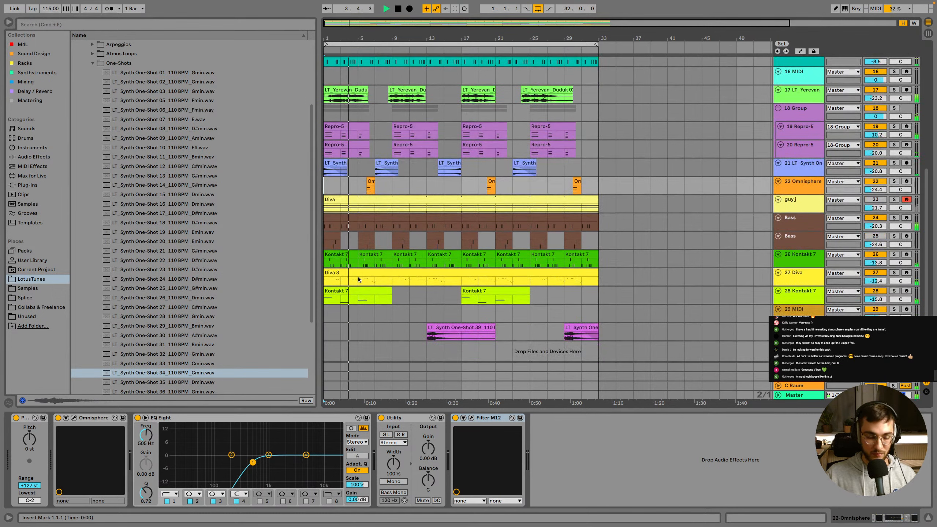
# Compare the playing mix with and without the Diva track 27, leaving the track active
pyautogui.click(360, 271)
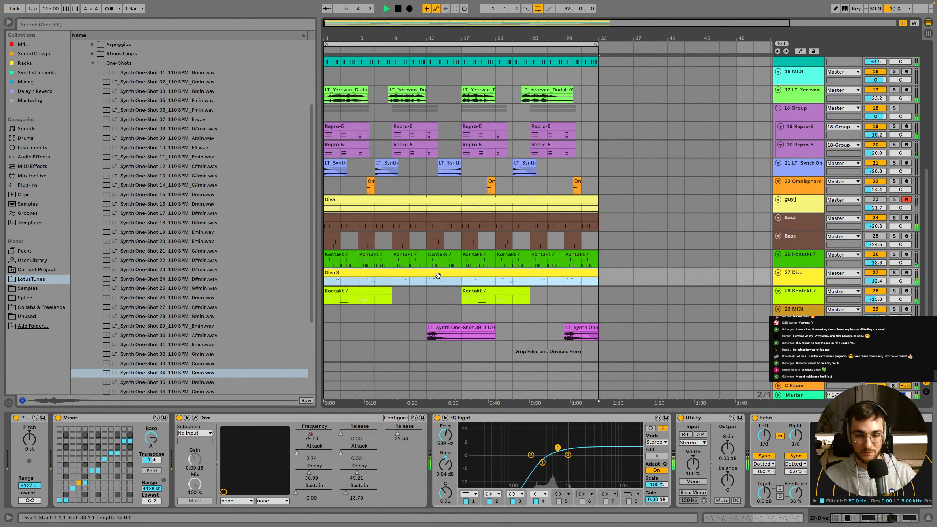
pyautogui.click(811, 279)
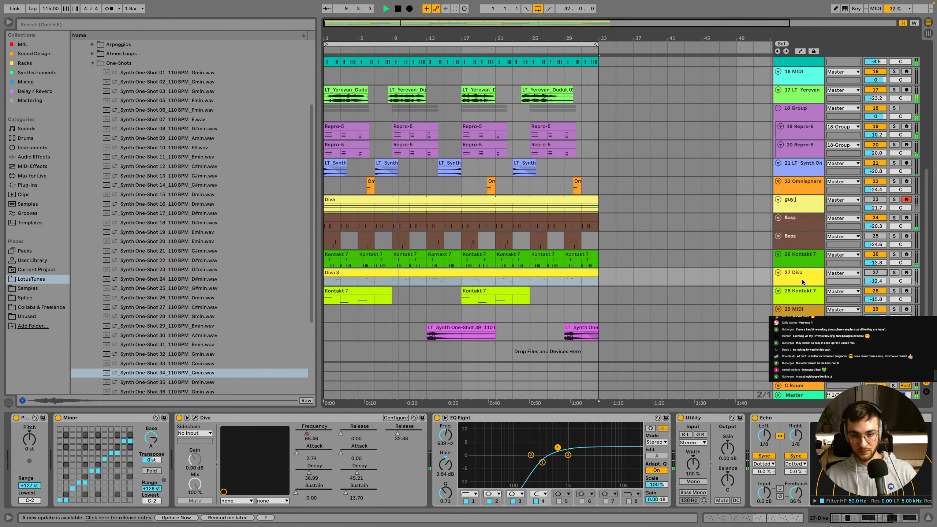
pyautogui.click(875, 273)
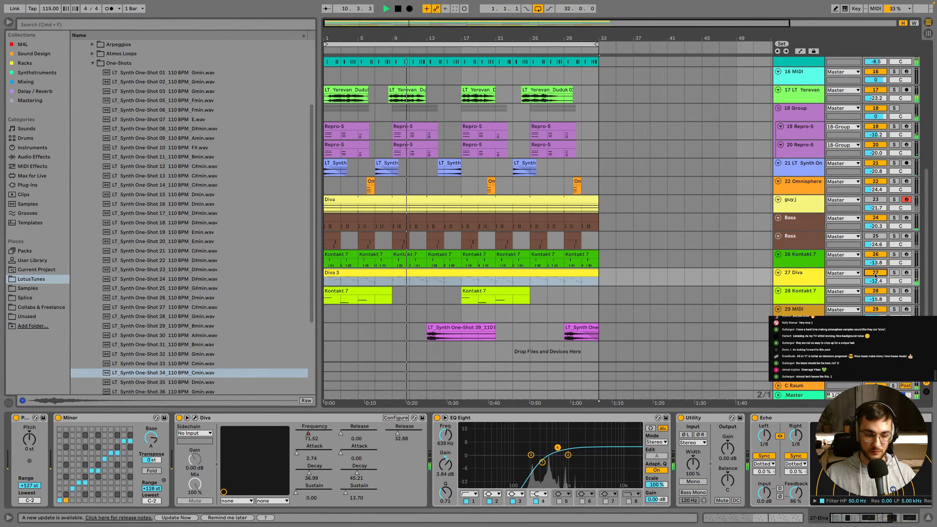
pyautogui.click(875, 274)
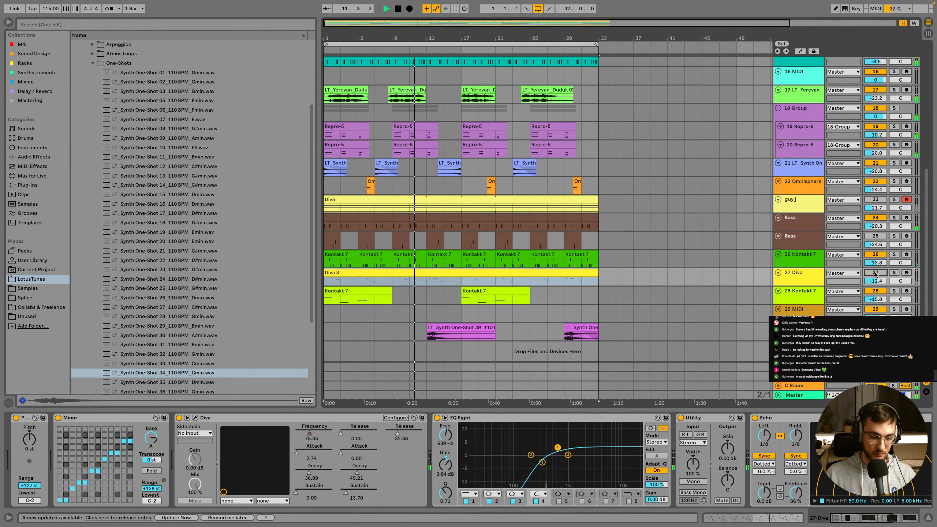
pyautogui.click(475, 286)
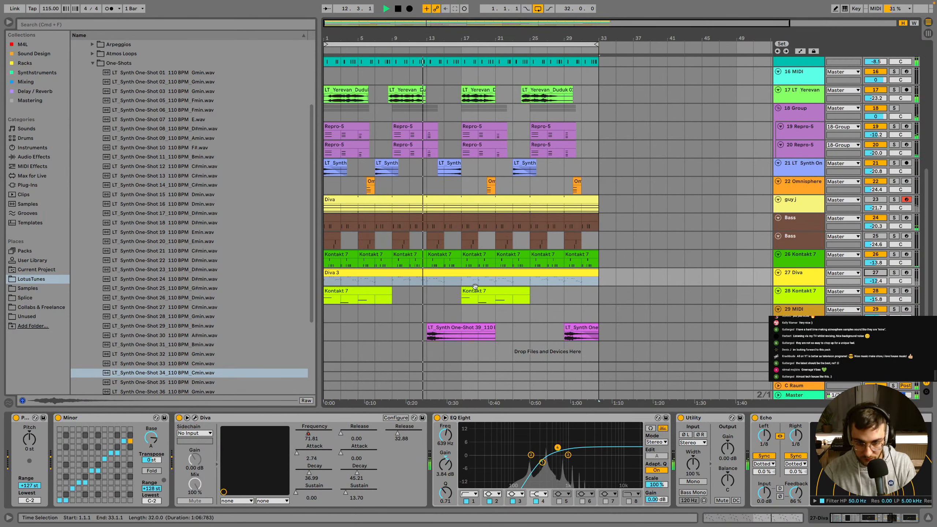
pyautogui.click(431, 314)
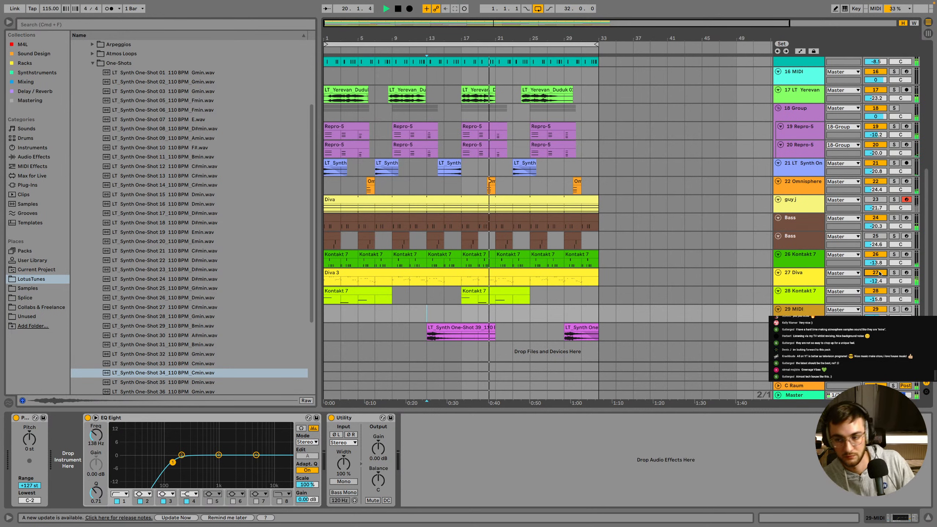
# Select the LT_Texture Loop track 10 and save the Live set
pyautogui.scroll(10, 736, 207)
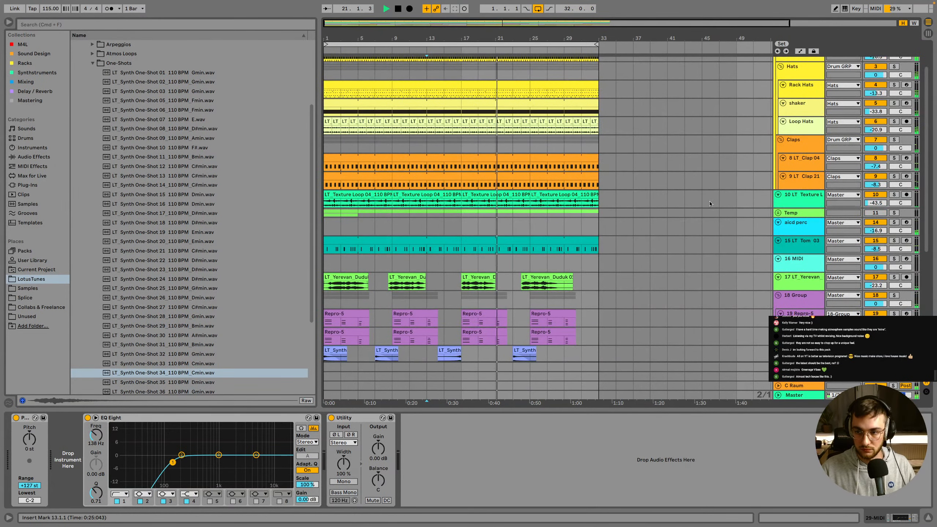
pyautogui.click(800, 236)
pyautogui.press('super+s')
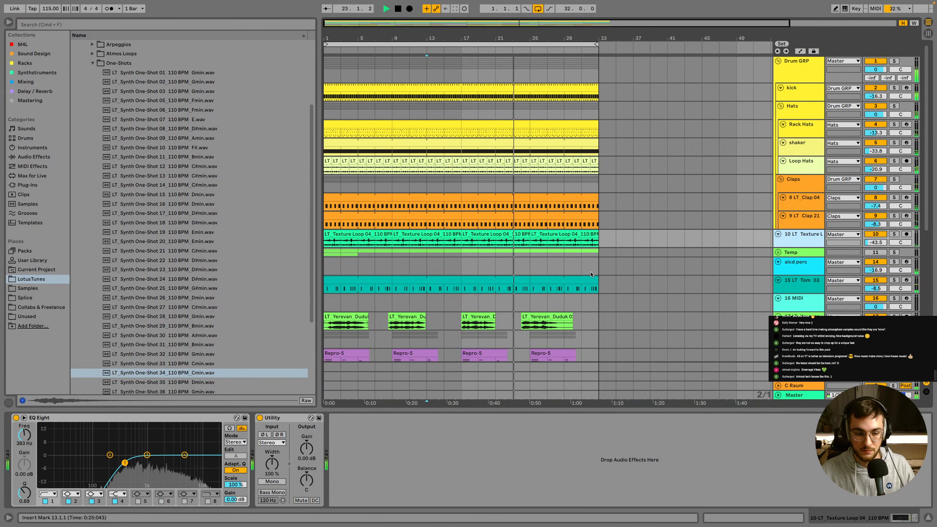
# Trim the last clip on the kick track to end at bar 25 and save the Live set
pyautogui.scroll(-10, 590, 274)
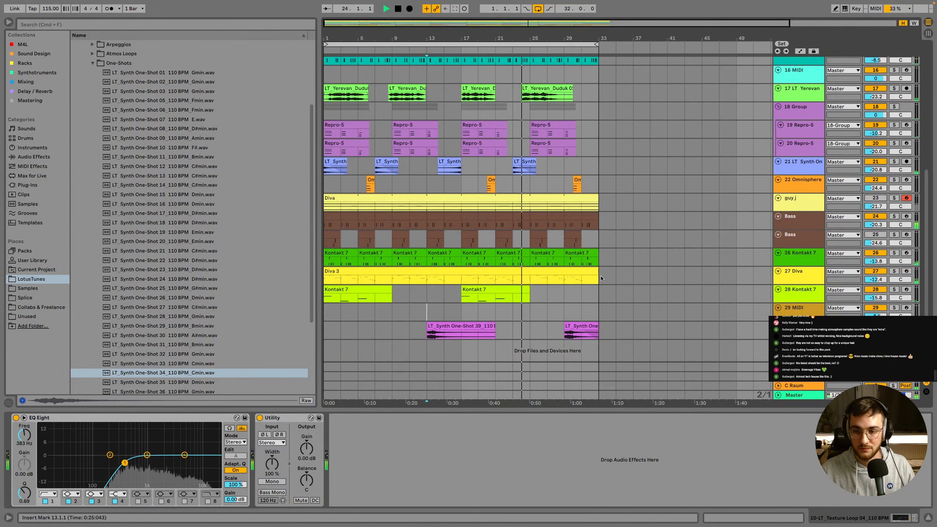
pyautogui.click(530, 260)
pyautogui.scroll(10, 531, 261)
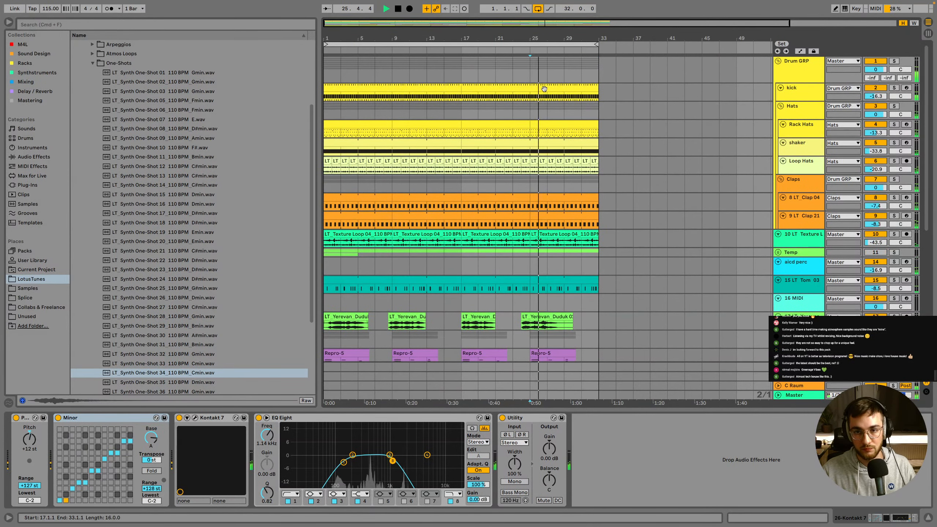
pyautogui.click(549, 85)
pyautogui.moveTo(598, 88); pyautogui.dragTo(548, 88)
pyautogui.click(551, 92)
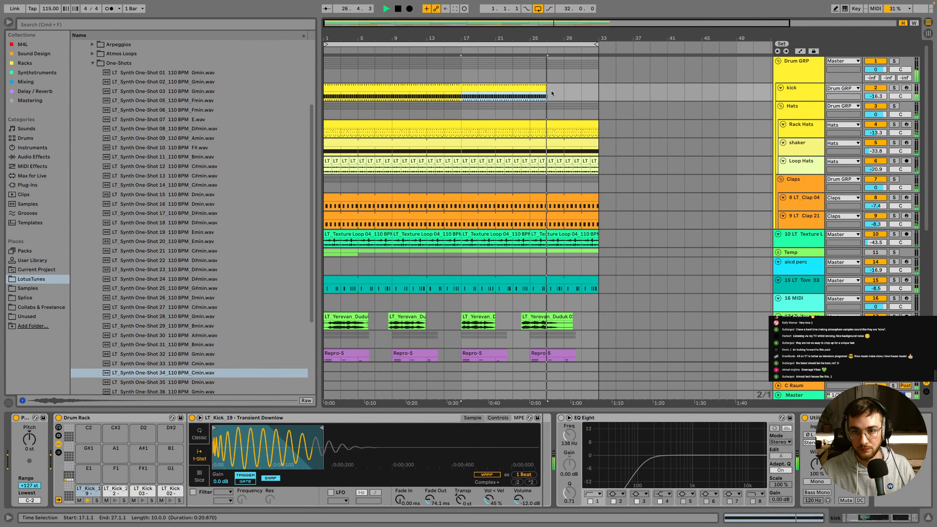
pyautogui.press('super+s')
pyautogui.scroll(-3, 558, 96)
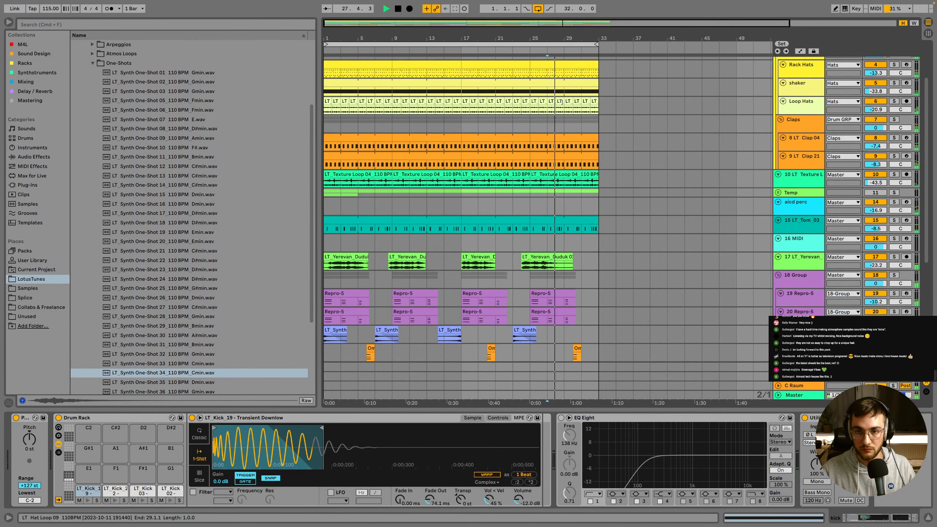
pyautogui.scroll(3, 558, 96)
pyautogui.moveTo(547, 88); pyautogui.dragTo(530, 88)
pyautogui.click(529, 97)
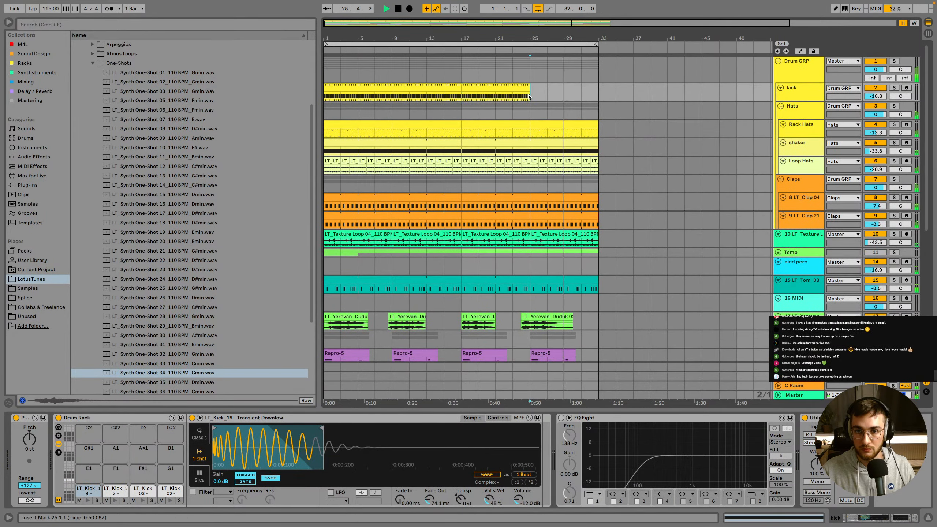
pyautogui.scroll(-2, 532, 110)
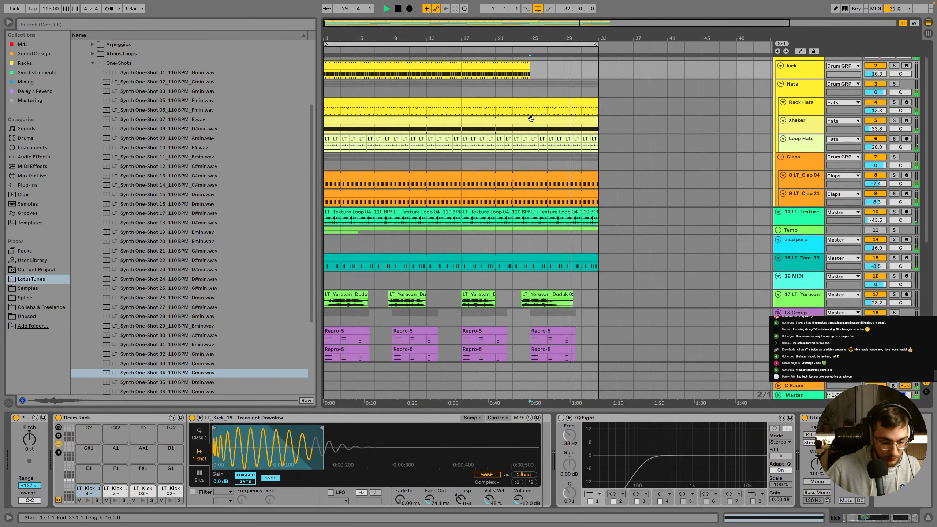
# Collapse the One-Shots sample folder and look over the drum, percussion and synth tracks while the arrangement plays
pyautogui.scroll(-1, 531, 119)
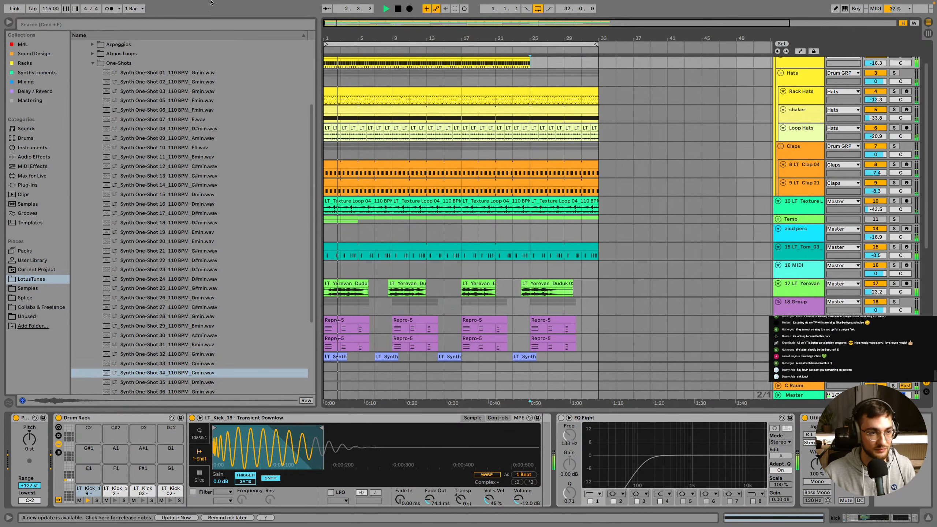
pyautogui.click(93, 63)
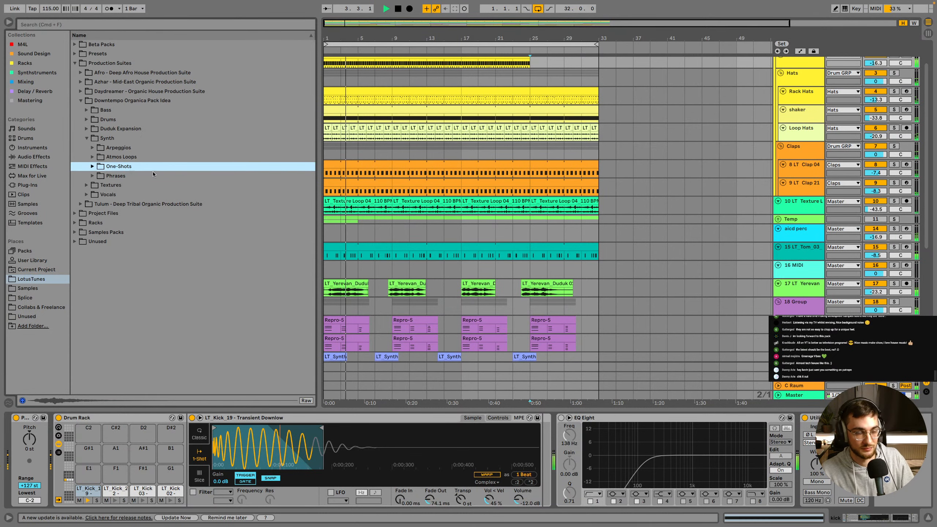
pyautogui.click(393, 233)
pyautogui.scroll(3, 428, 232)
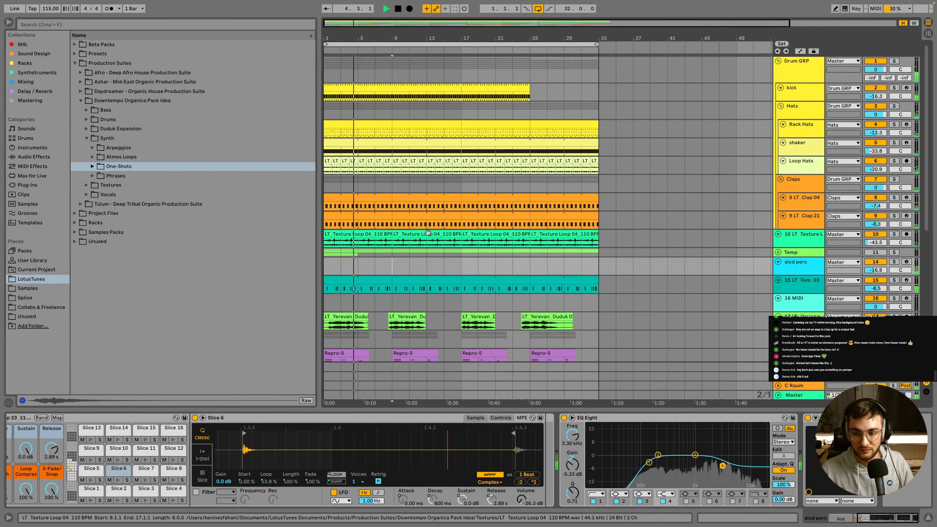
pyautogui.click(794, 266)
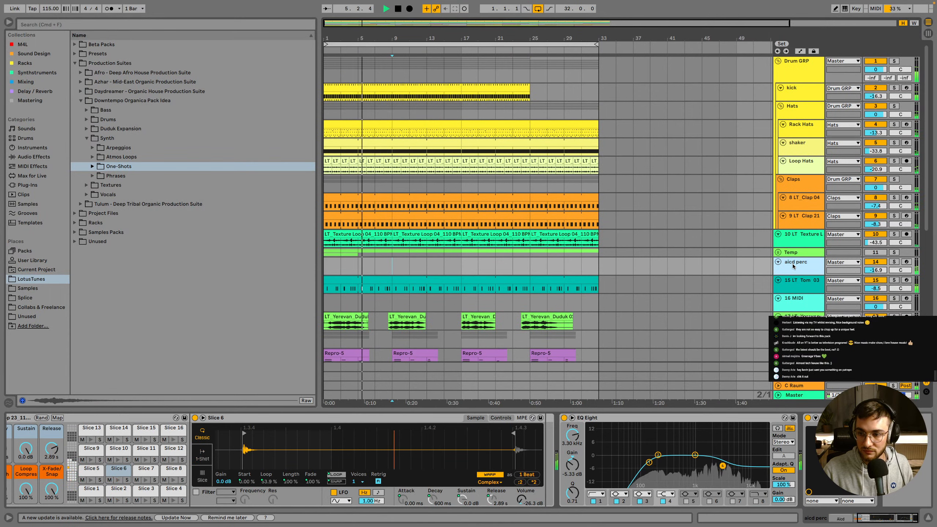
pyautogui.click(409, 91)
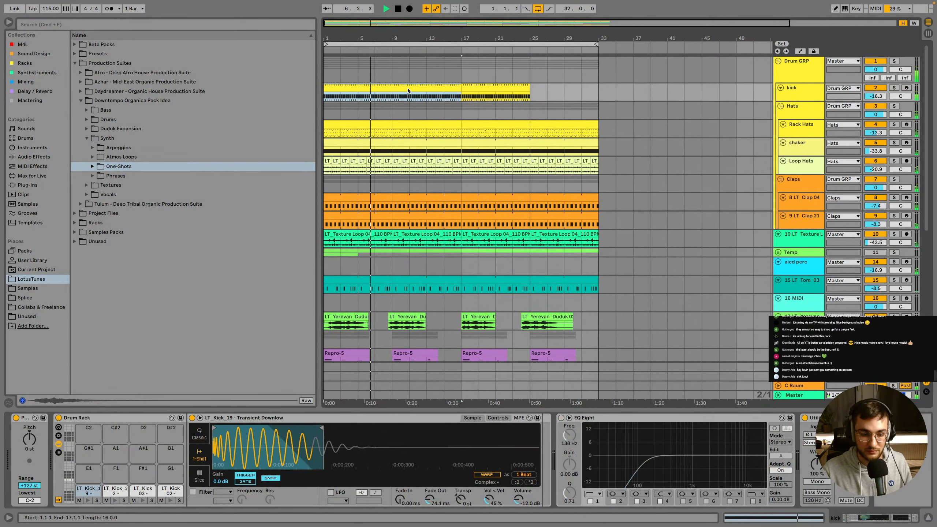
pyautogui.scroll(-15, 506, 230)
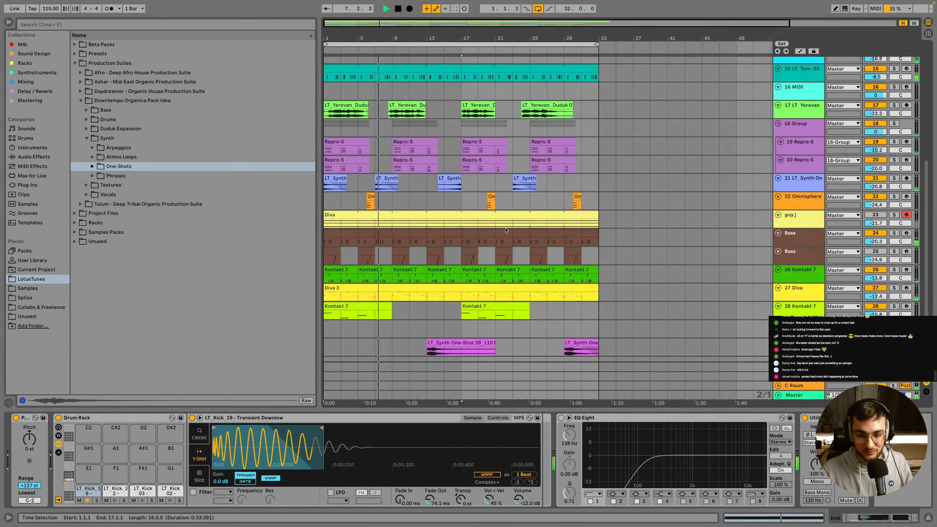
pyautogui.scroll(-1, 506, 230)
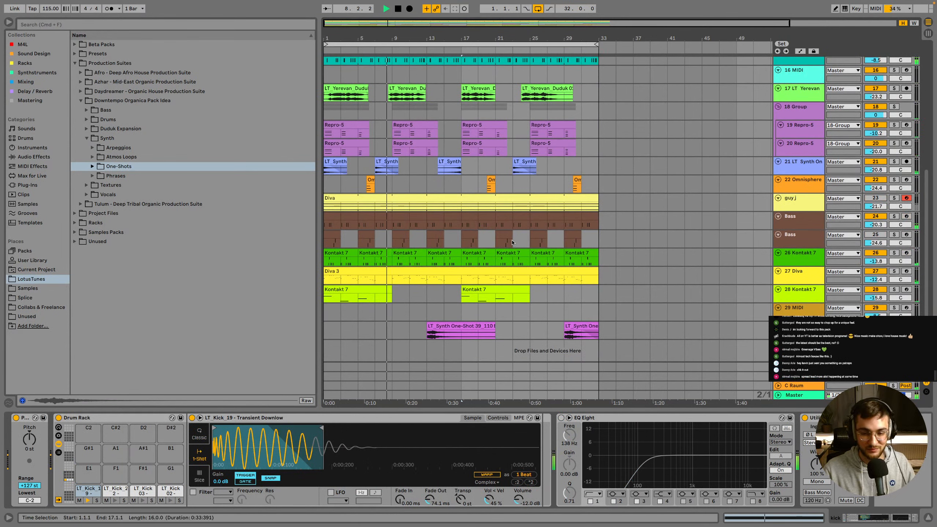
# Split the long Diva 3 clip on track 27 at bars 3, 5, 7, 9 and 17
pyautogui.click(466, 250)
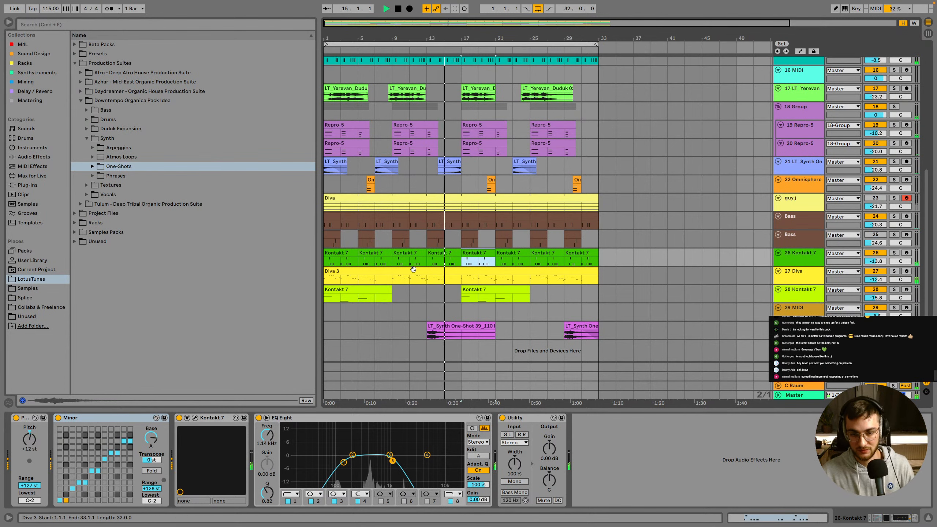
pyautogui.click(434, 284)
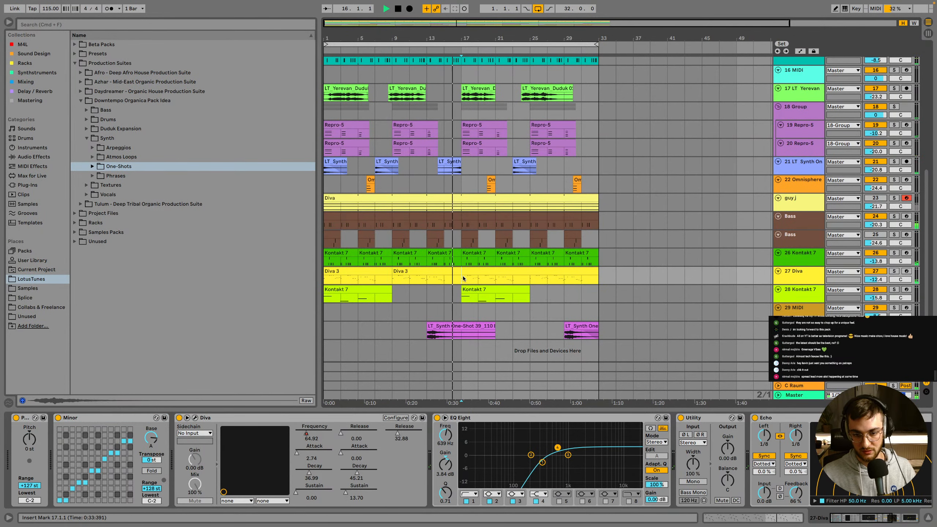
pyautogui.click(339, 280)
pyautogui.click(341, 279)
pyautogui.press('super+e')
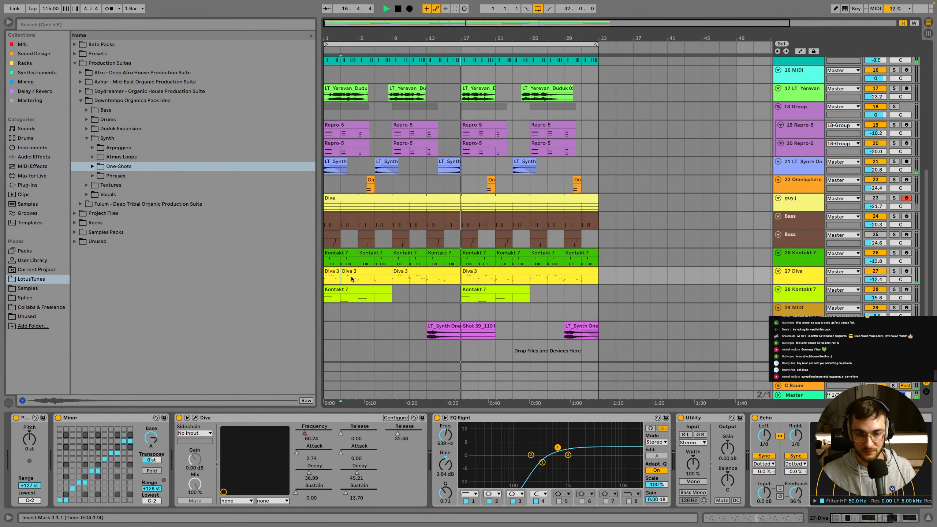
pyautogui.click(356, 277)
pyautogui.press('super+e')
pyautogui.click(374, 277)
pyautogui.press('super+e')
# Rebuild bars 1 to 17 of track 27 as alternating two-bar Diva 3 clips and gaps, moving the remaining long clip to bar 35
pyautogui.click(407, 272)
pyautogui.press('Delete')
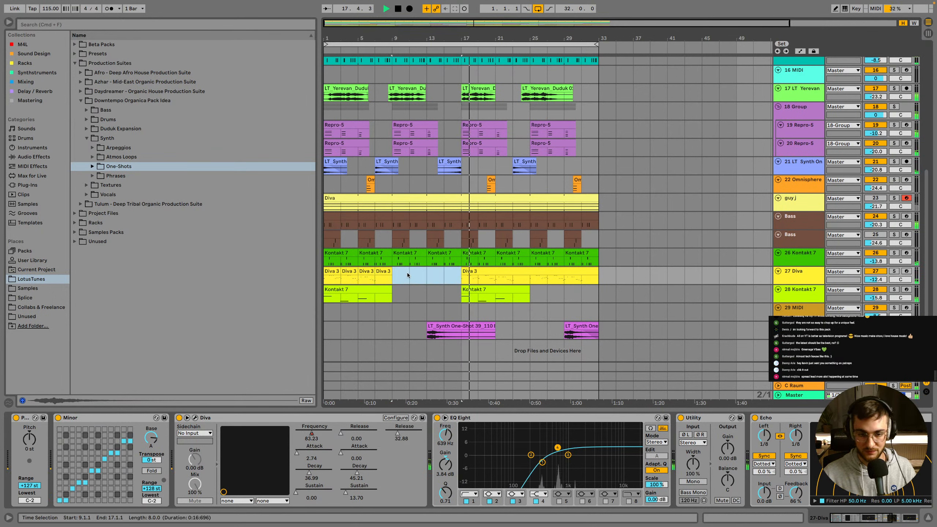
pyautogui.moveTo(382, 271); pyautogui.dragTo(435, 274)
pyautogui.click(575, 281)
pyautogui.moveTo(575, 281); pyautogui.dragTo(729, 280)
pyautogui.click(446, 280)
pyautogui.moveTo(446, 279); pyautogui.dragTo(332, 278)
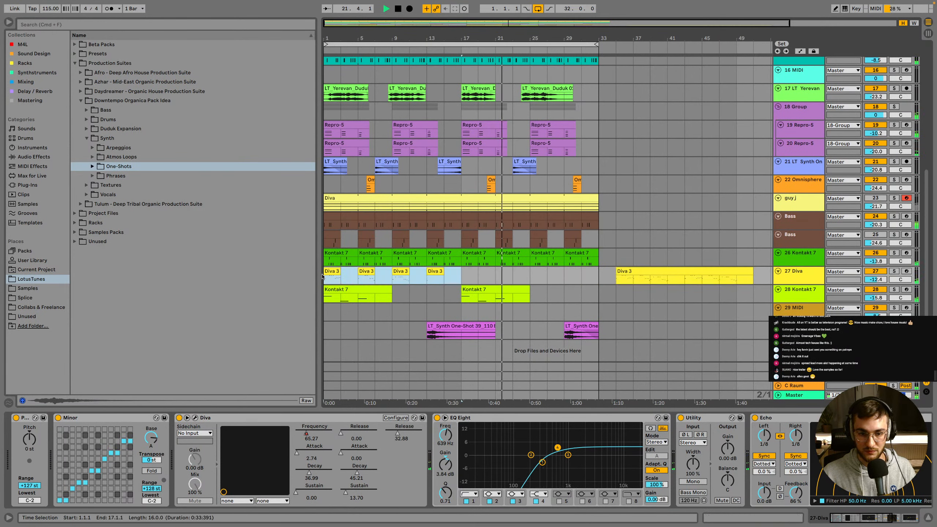
# Play the arrangement from bar 1 to hear the alternating Diva 3 clips and save the Live set
pyautogui.press('space')
pyautogui.press('space')
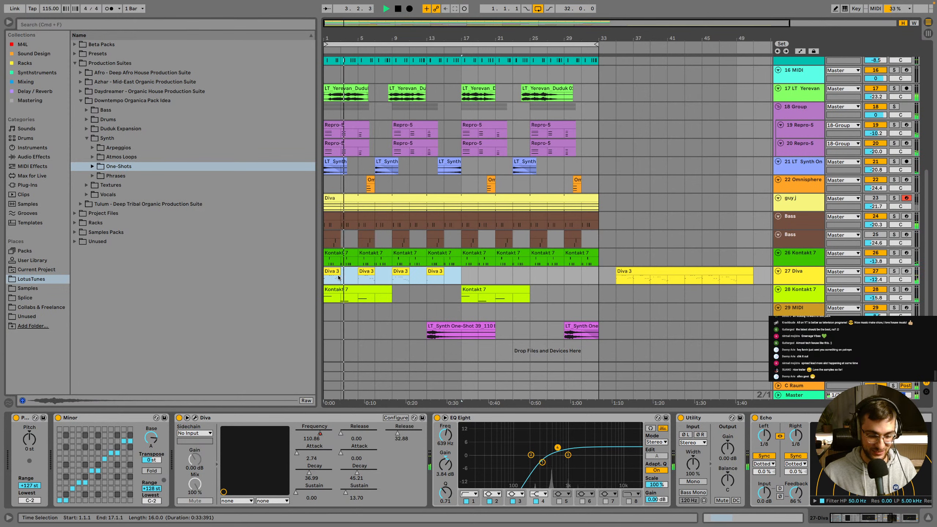
pyautogui.click(362, 273)
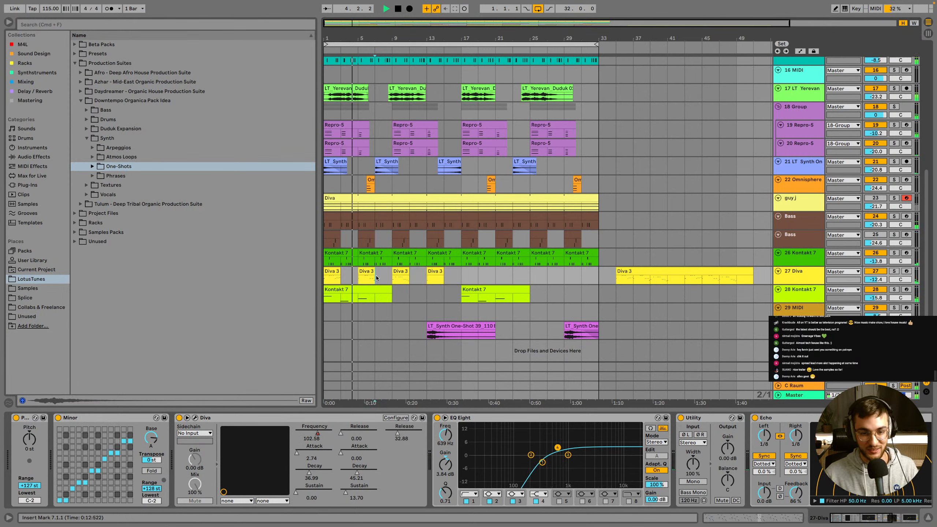
pyautogui.press('super+s')
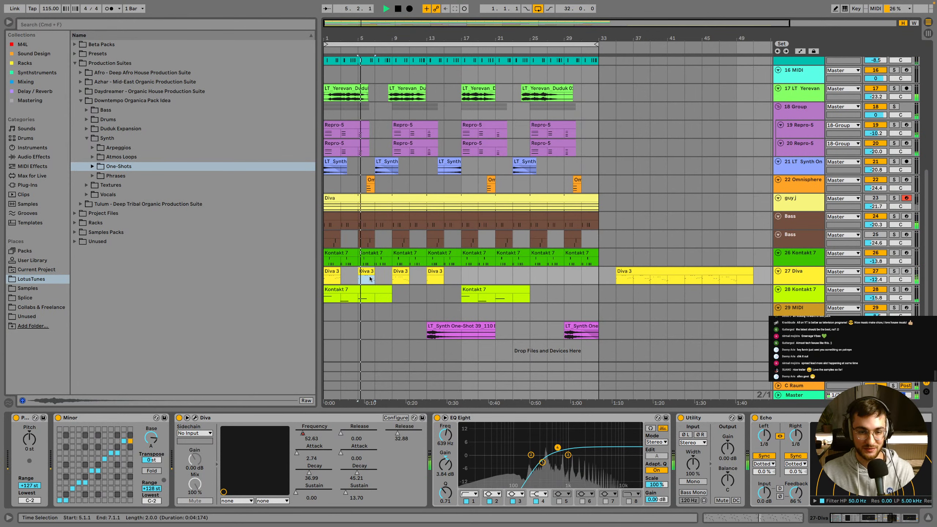
# Space the two-bar Diva 3 clips at bars 1, 7, 13 and 19, and move the spare long clip to bar 51
pyautogui.moveTo(365, 274); pyautogui.dragTo(384, 273)
pyautogui.moveTo(399, 272); pyautogui.dragTo(471, 275)
pyautogui.click(419, 270)
pyautogui.click(402, 281)
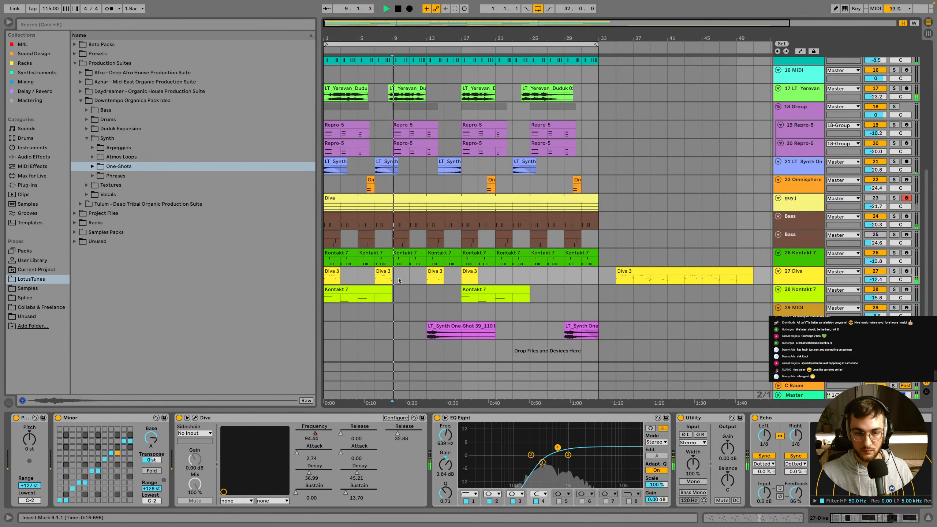
pyautogui.moveTo(469, 278); pyautogui.dragTo(768, 283)
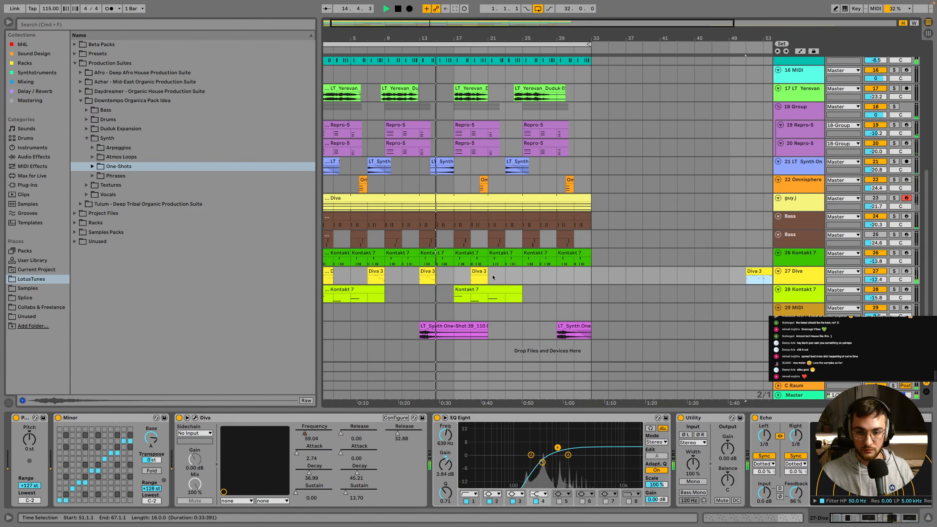
# Duplicate the spaced Diva 3 clips from bar 25 onward and delete the copies lying beyond bar 33
pyautogui.moveTo(327, 272); pyautogui.dragTo(527, 276)
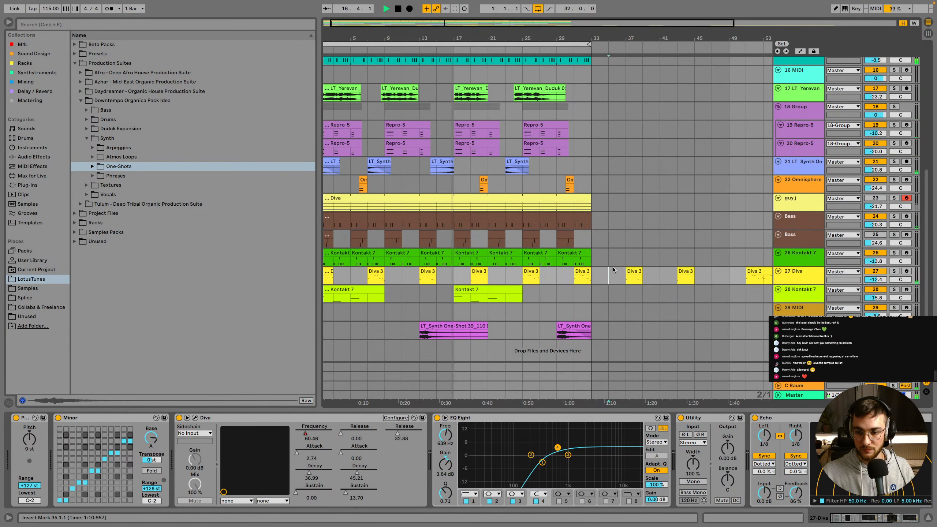
pyautogui.moveTo(608, 276); pyautogui.dragTo(699, 278)
pyautogui.press('Delete')
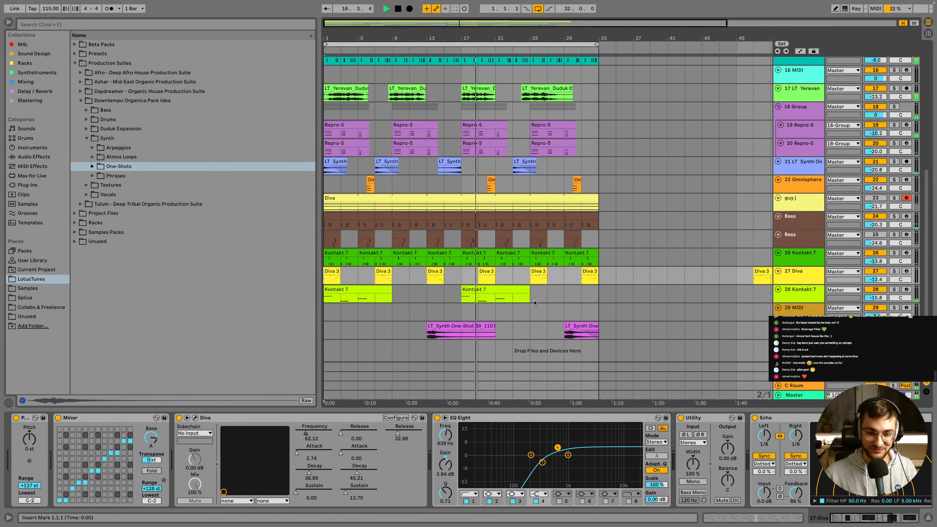
# Listen to the spaced Diva 3 clips in the full mix and inspect the effects on track 27
pyautogui.click(483, 288)
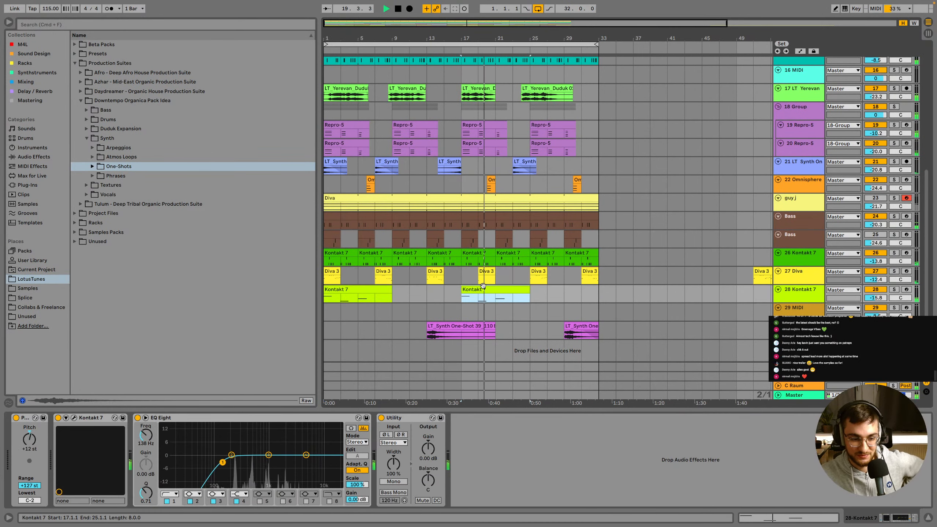
pyautogui.click(485, 278)
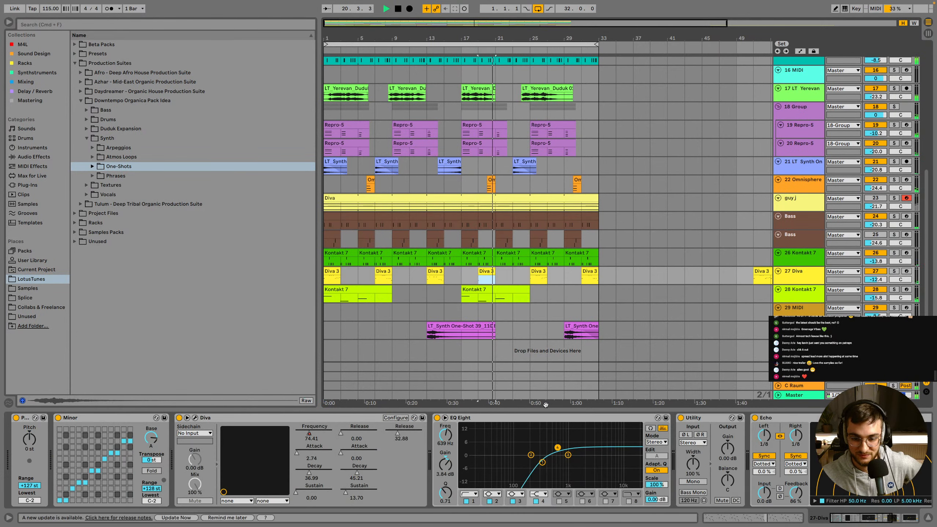
pyautogui.hscroll(10, 760, 494)
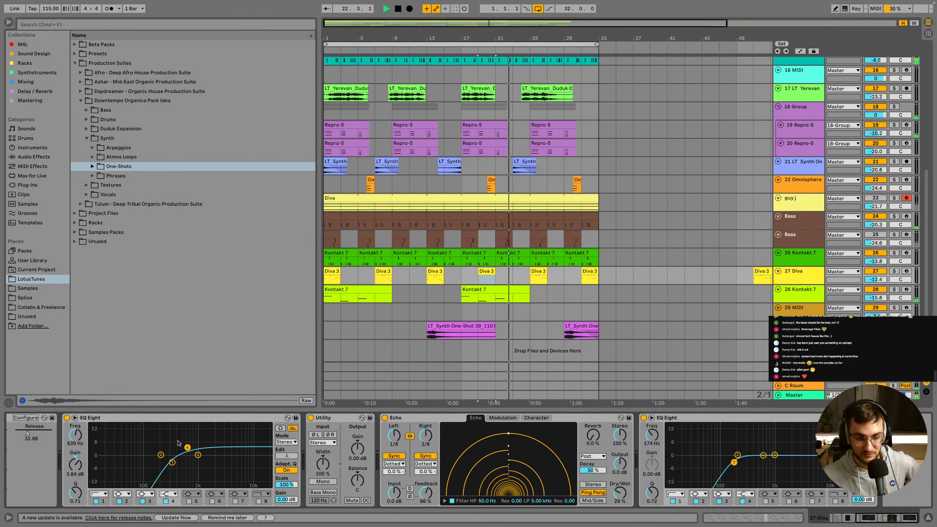
pyautogui.click(492, 334)
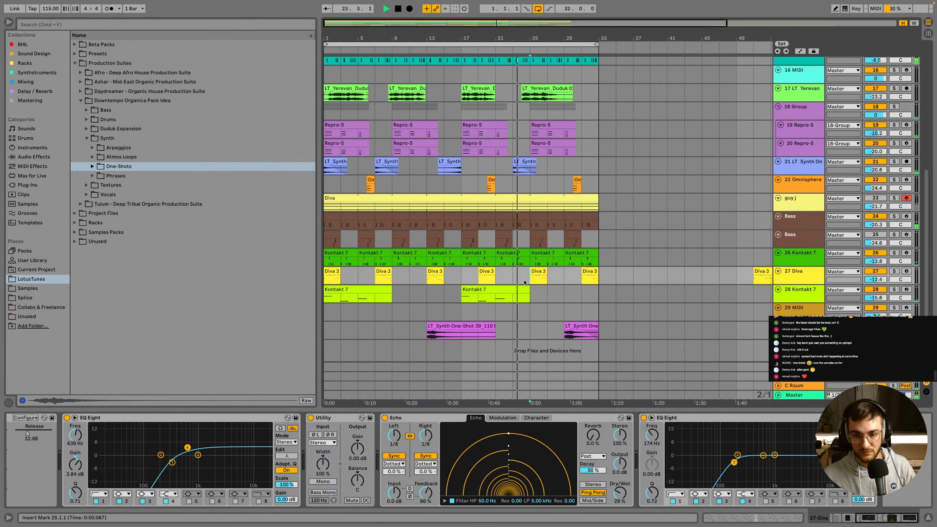
pyautogui.click(535, 273)
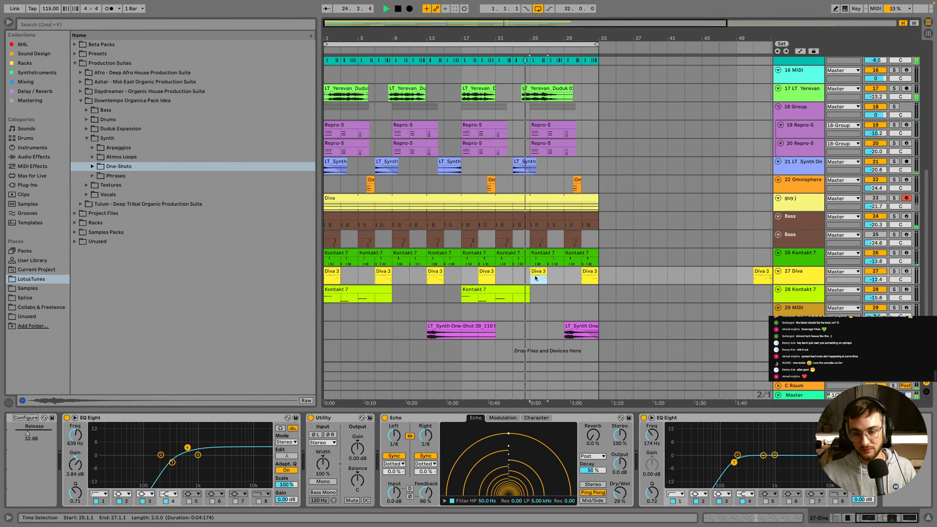
pyautogui.scroll(3, 539, 275)
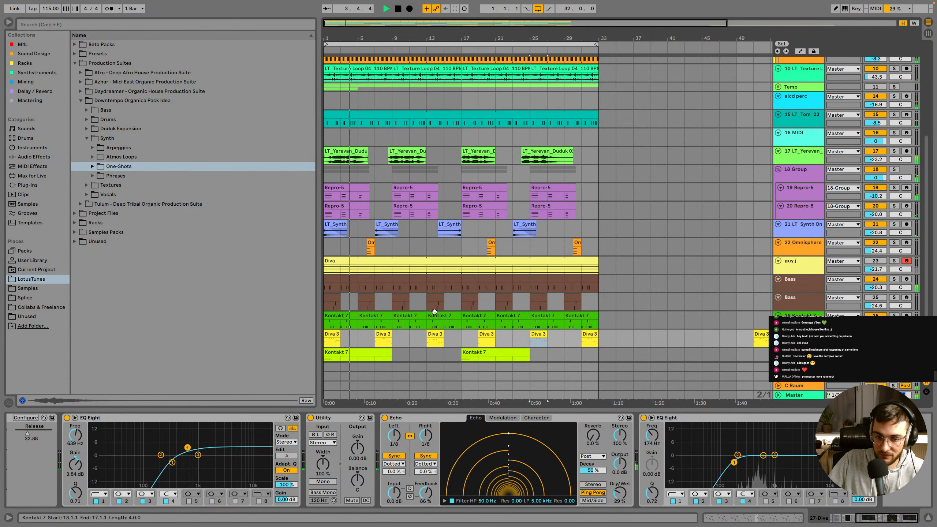
pyautogui.scroll(-4, 435, 311)
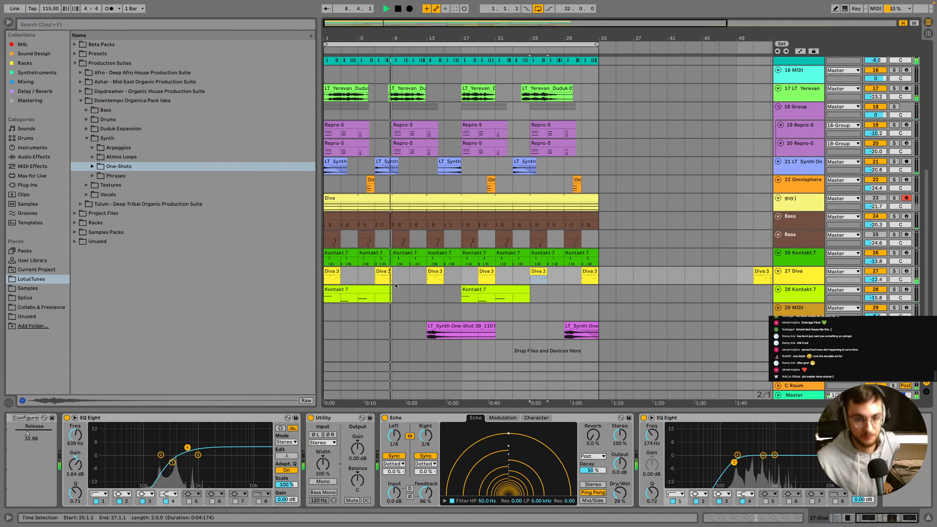
pyautogui.click(397, 274)
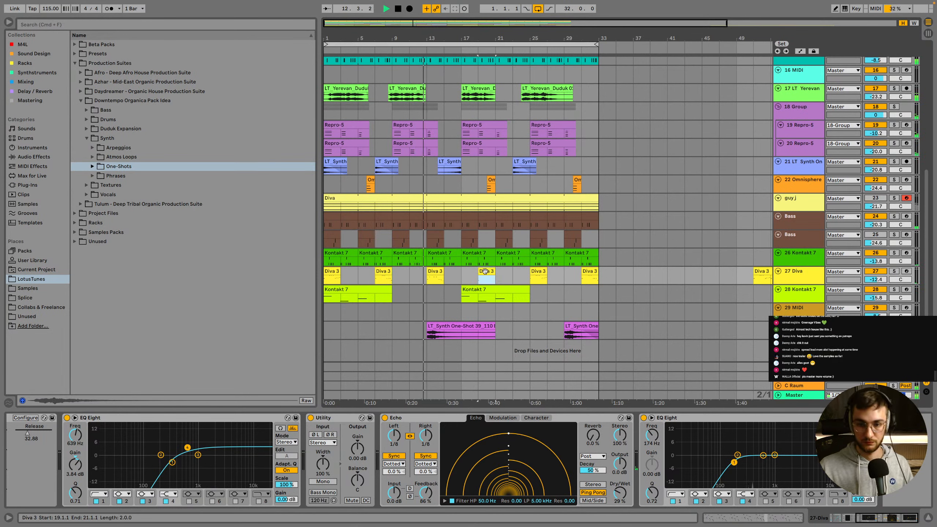
pyautogui.click(436, 271)
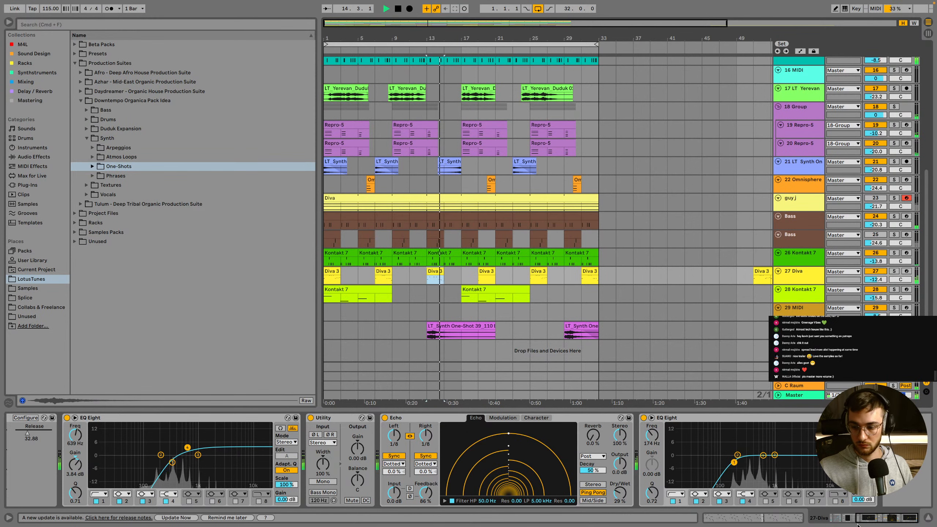
pyautogui.hscroll(-10, 221, 432)
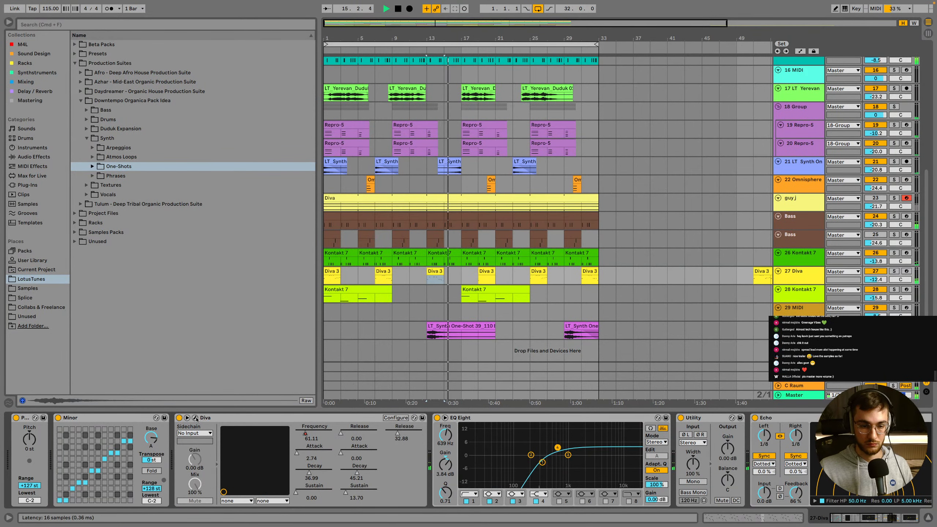
# Group the Diva instrument on track 27 into an Instrument Rack and duplicate its Diva chain
pyautogui.click(242, 419)
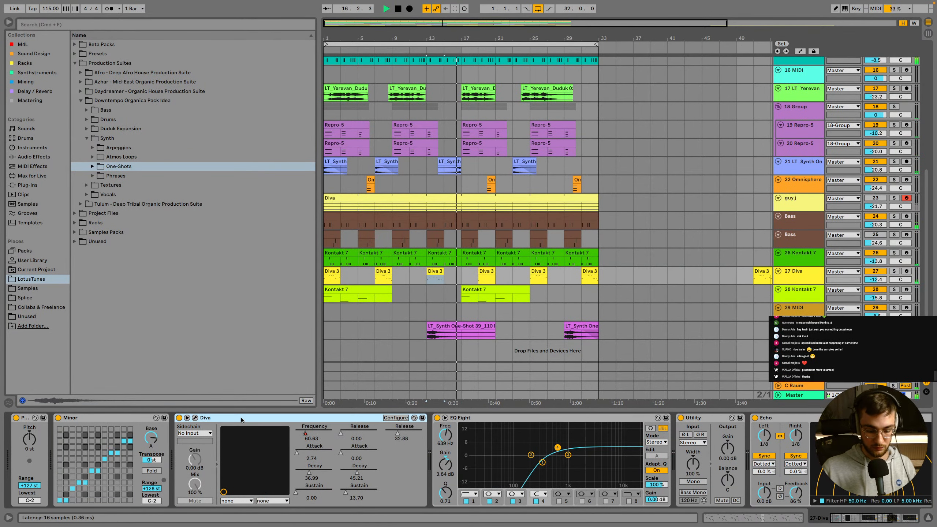
pyautogui.press('super+g')
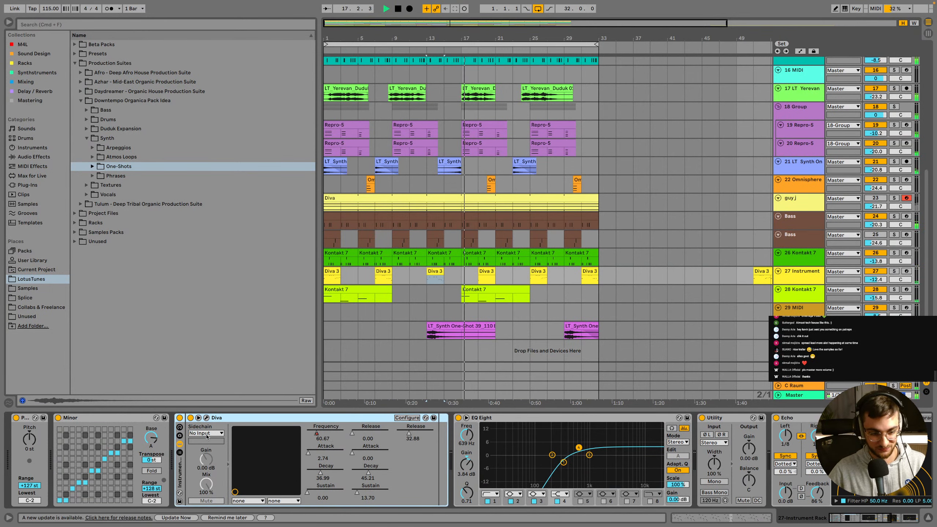
pyautogui.click(180, 451)
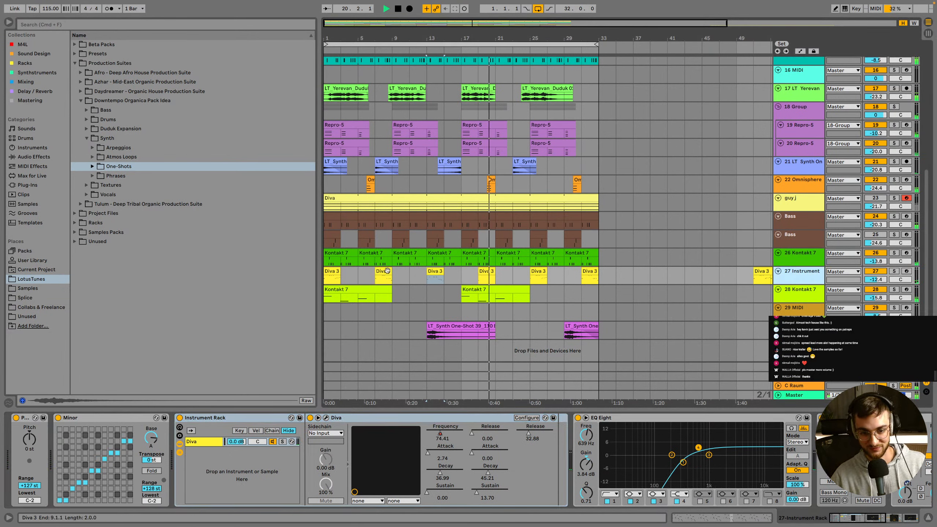
pyautogui.click(218, 446)
pyautogui.press('super+d')
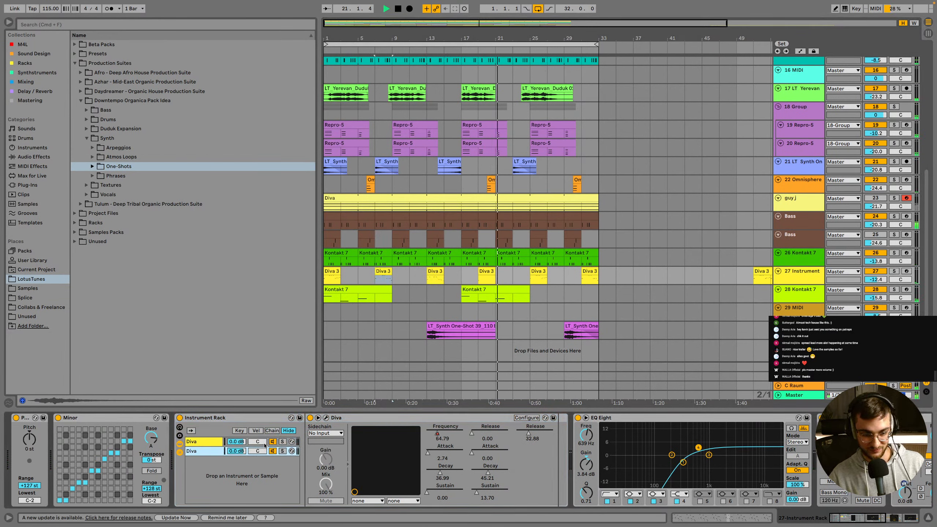
# Mute the first Diva chain and switch the duplicated Diva to the preset BS 05 - Reverberator
pyautogui.click(199, 442)
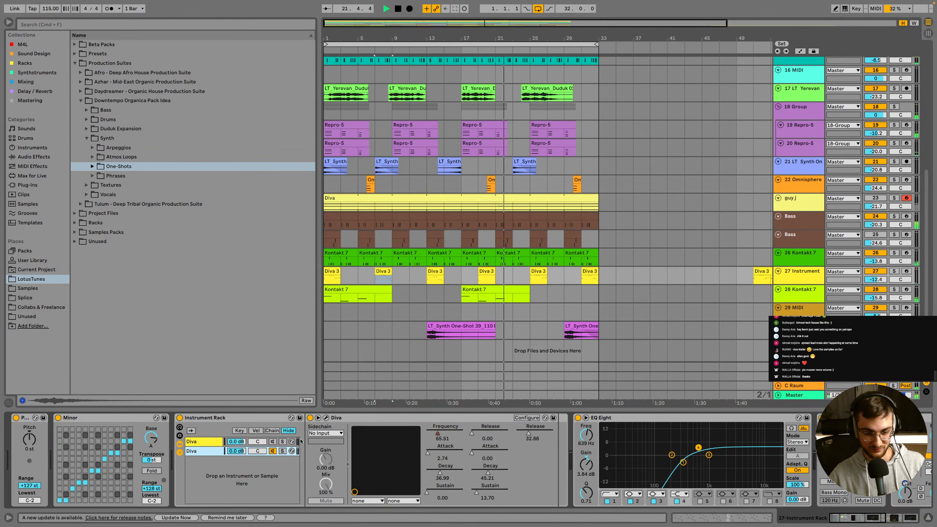
pyautogui.click(326, 418)
pyautogui.click(667, 82)
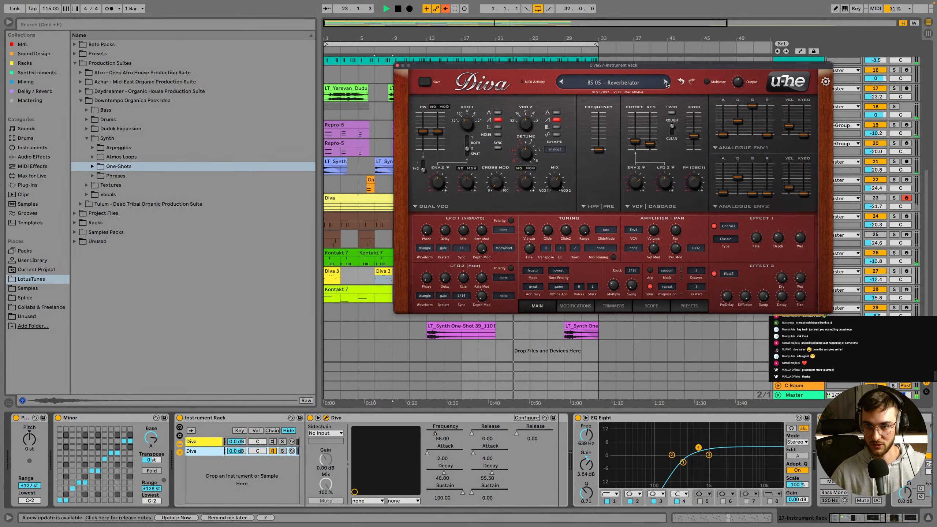
# Audition darker-filter and alternative sounds for the duplicated Diva with the first Diva 3 clip, loading preset BS 07 - Versatile Pluck Bass
pyautogui.click(335, 277)
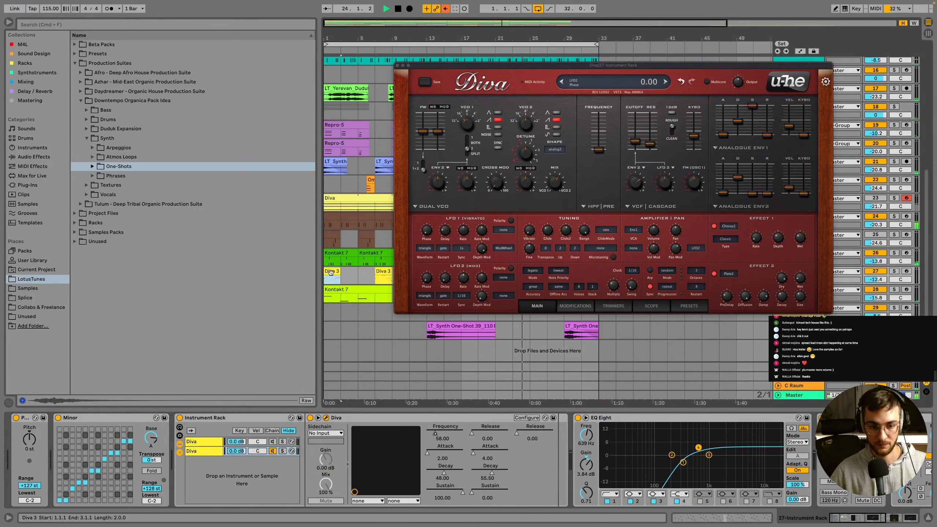
pyautogui.moveTo(635, 141); pyautogui.dragTo(636, 147)
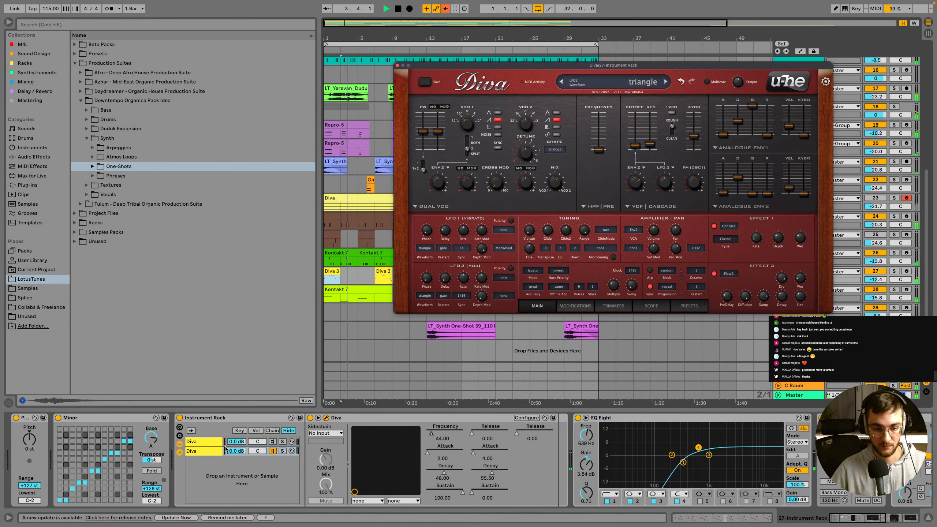
pyautogui.click(665, 82)
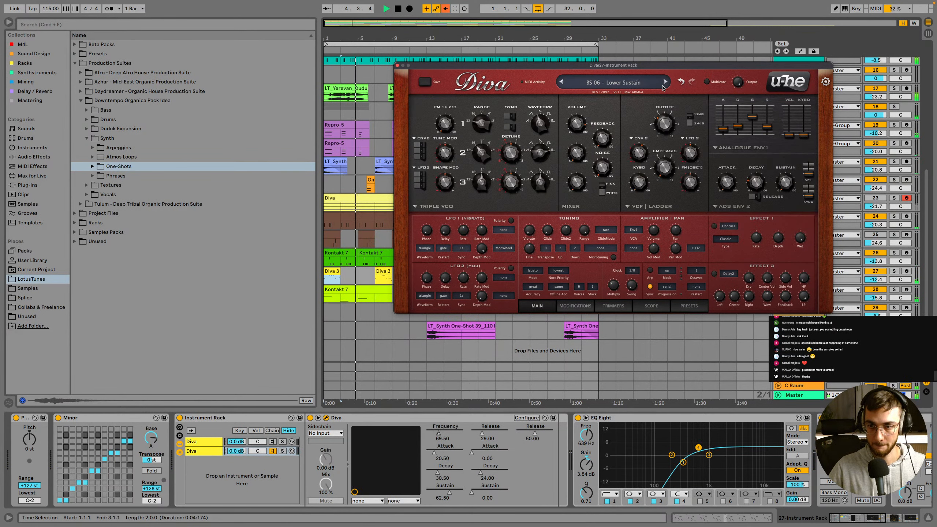
pyautogui.press('space')
pyautogui.press('space')
pyautogui.click(666, 82)
pyautogui.press('space')
pyautogui.press('space')
pyautogui.click(684, 308)
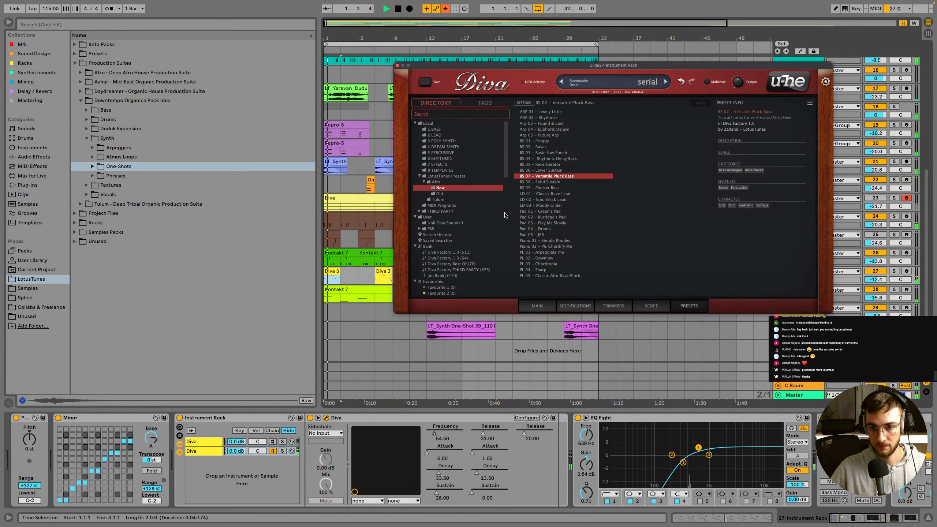
# Re-enable the overridden automation and lower the volume of track 27 to -13.1 dB
pyautogui.click(446, 8)
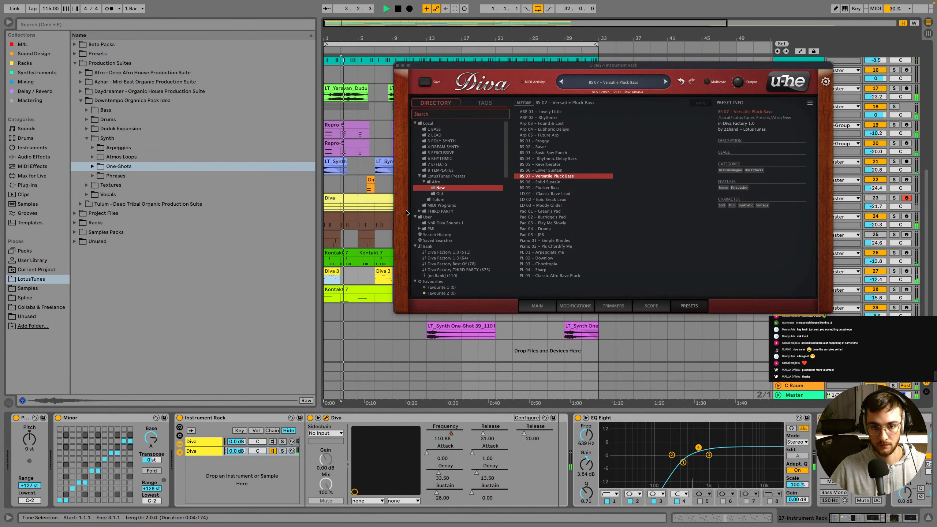
pyautogui.click(875, 280)
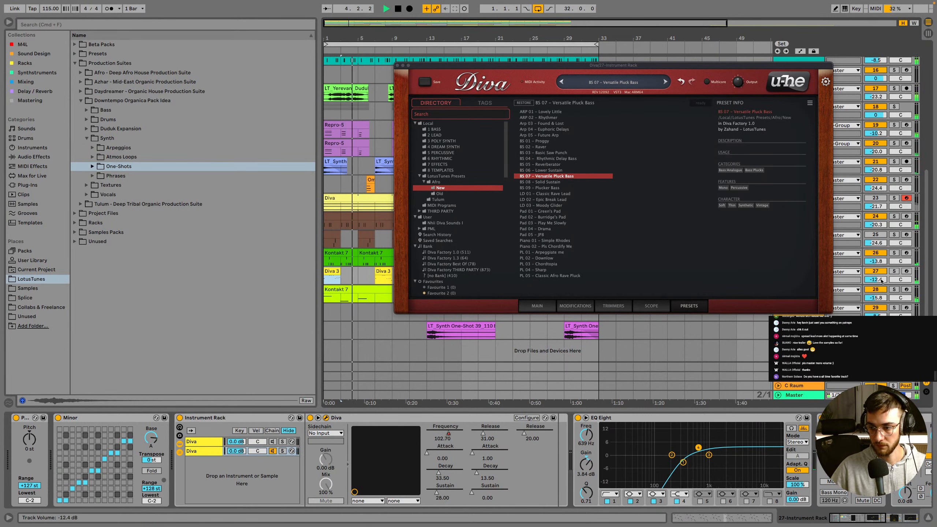
pyautogui.moveTo(875, 279); pyautogui.dragTo(876, 283)
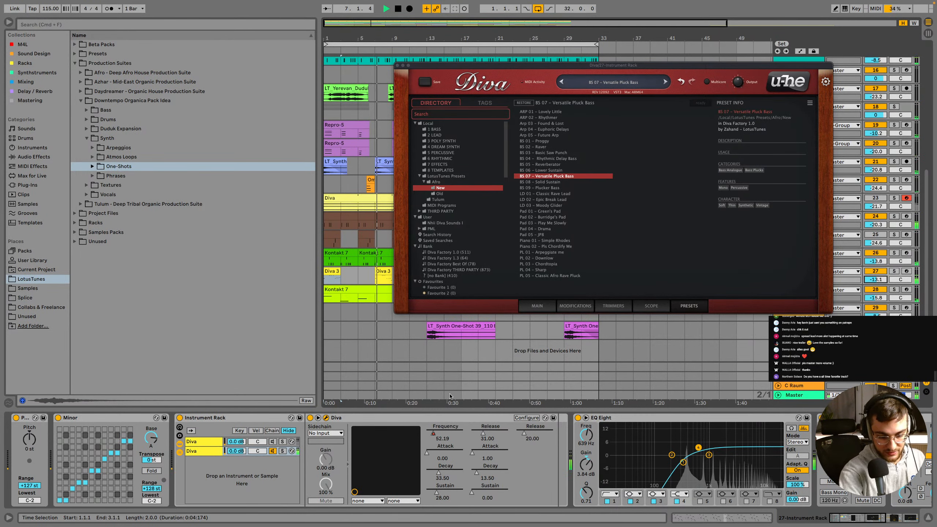
pyautogui.click(404, 334)
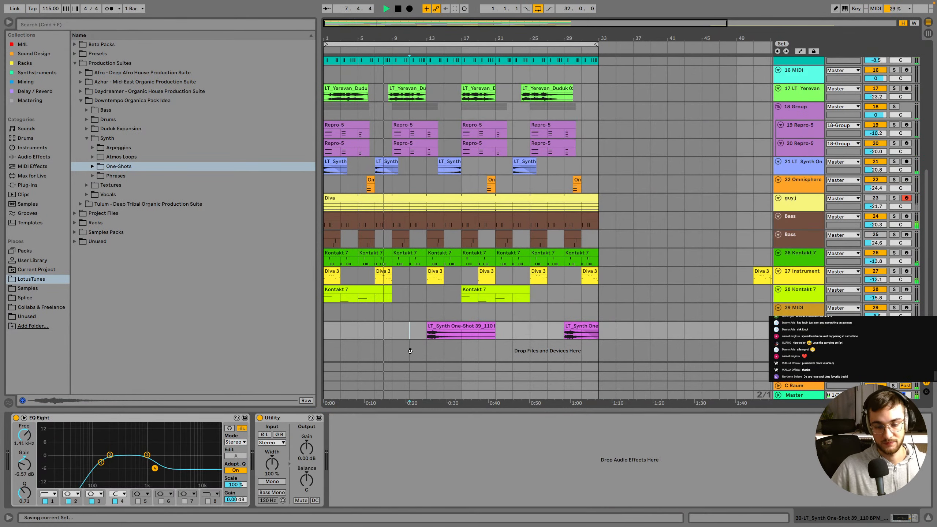
# Switch to Spotify in full screen and look through the Organic Deep House, Ethno House and Midnight Rhythms playlists
pyautogui.hotkey('ctrl', 'Left')
pyautogui.click(481, 509)
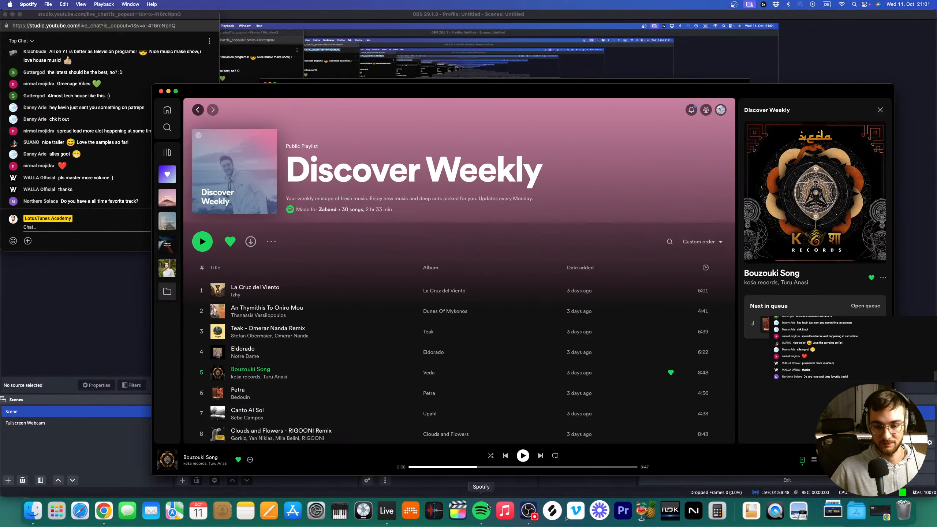
pyautogui.click(176, 92)
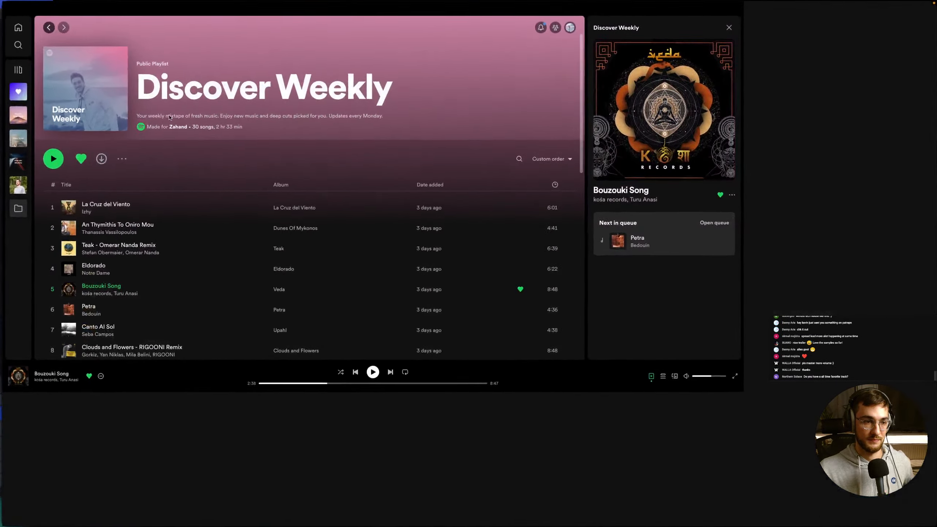
pyautogui.click(20, 120)
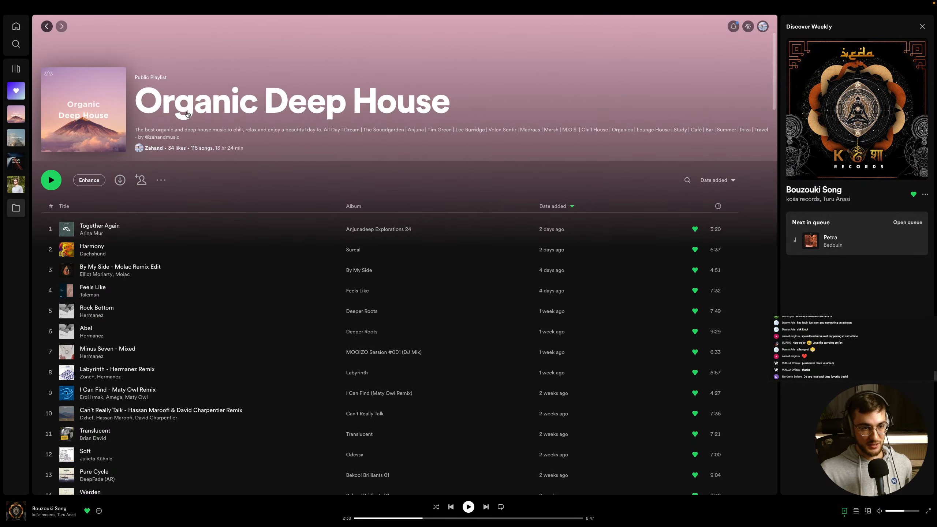
pyautogui.click(15, 138)
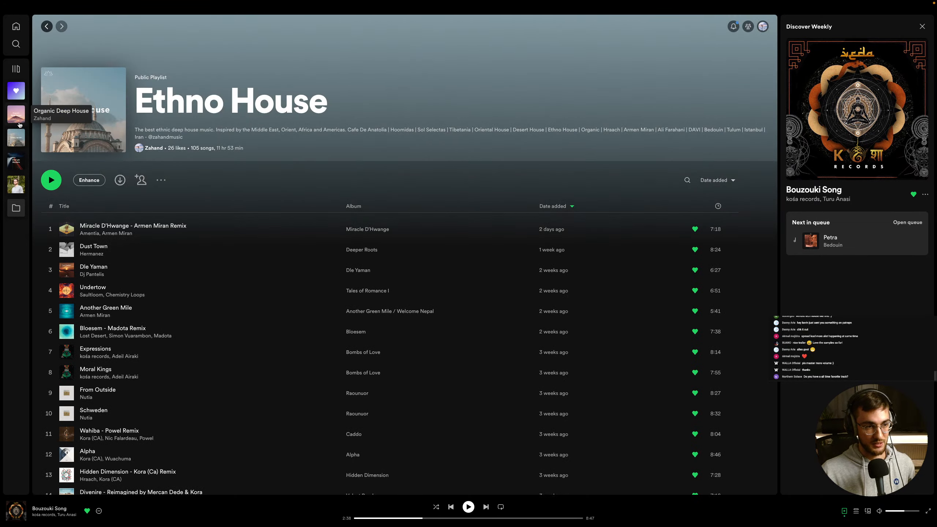
pyautogui.click(14, 163)
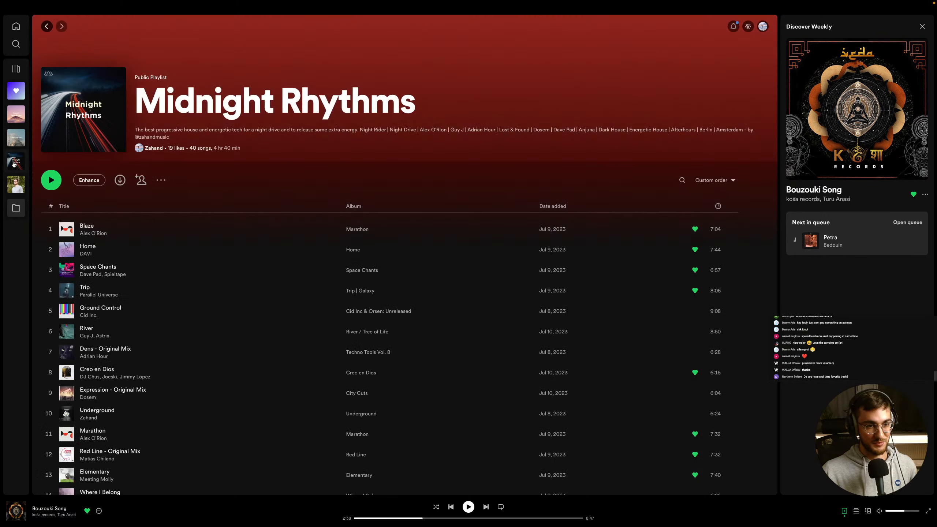
# Copy the link to the Organic Deep House playlist and post it in the YouTube live chat
pyautogui.click(16, 119)
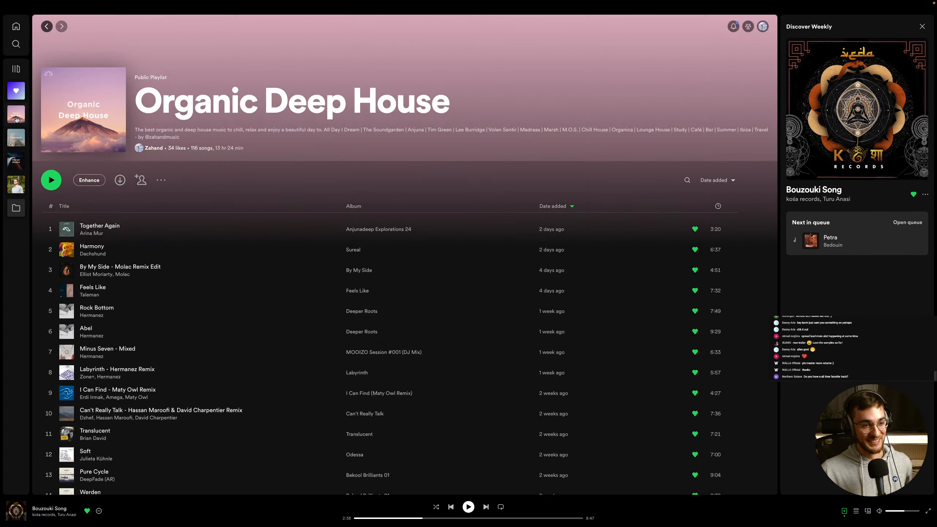
pyautogui.click(161, 181)
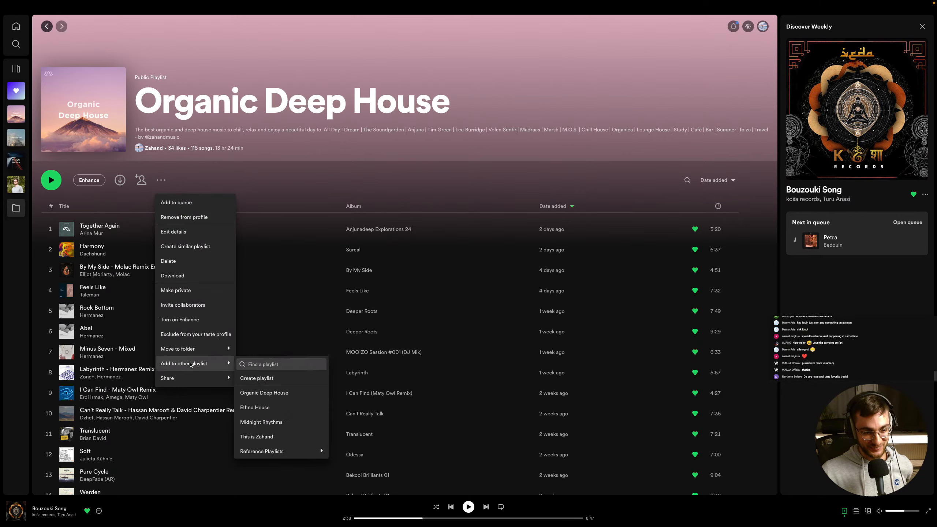
pyautogui.moveTo(222, 378)
pyautogui.click(257, 381)
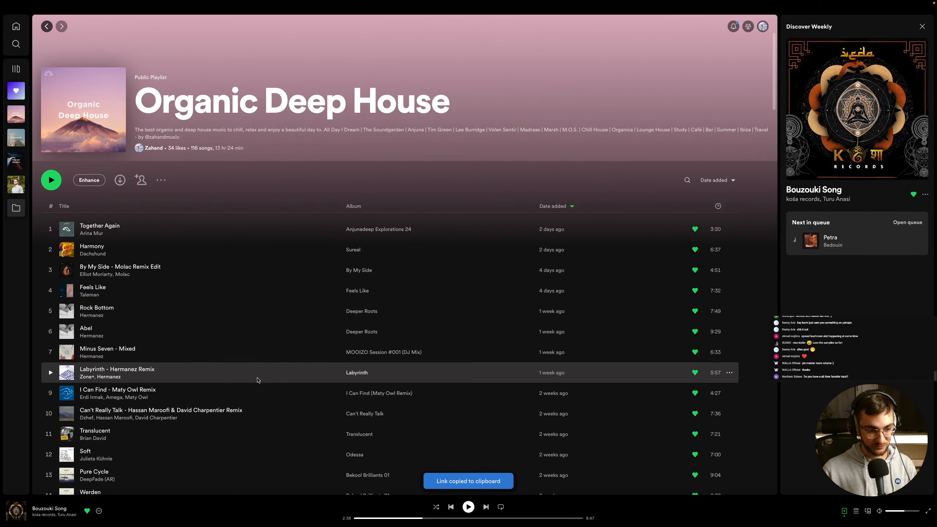
pyautogui.hotkey('ctrl', 'Left')
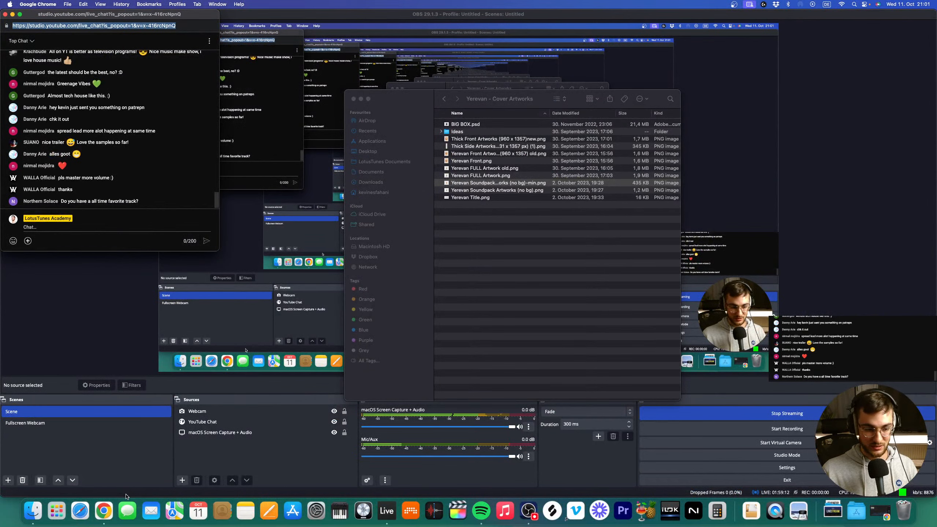
pyautogui.click(56, 228)
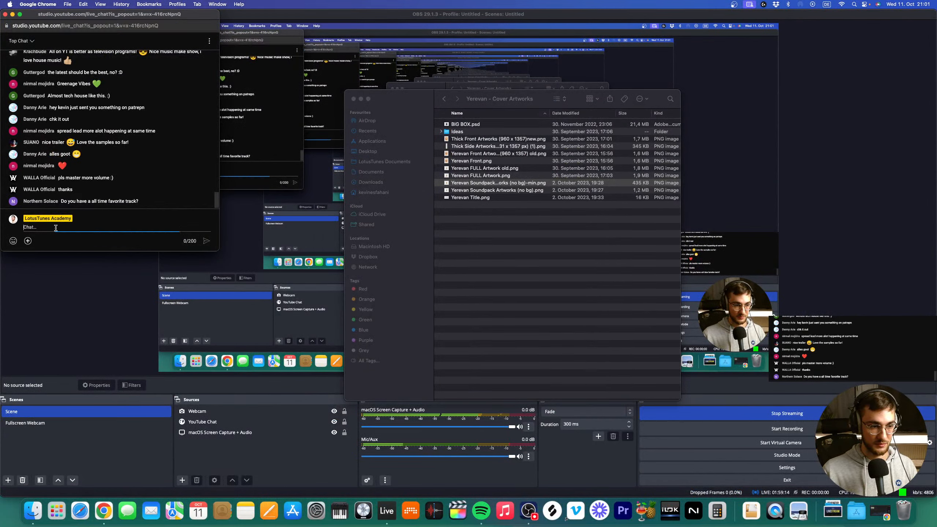
pyautogui.press('super+v')
pyautogui.press('Return')
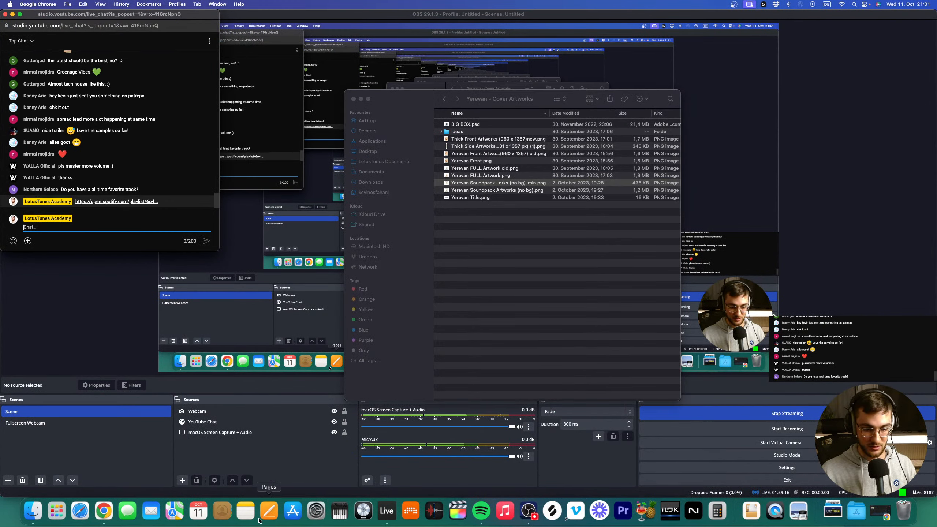
# Copy the link to the Ethno House playlist in Spotify and post it in the YouTube live chat
pyautogui.hotkey('ctrl', 'Right')
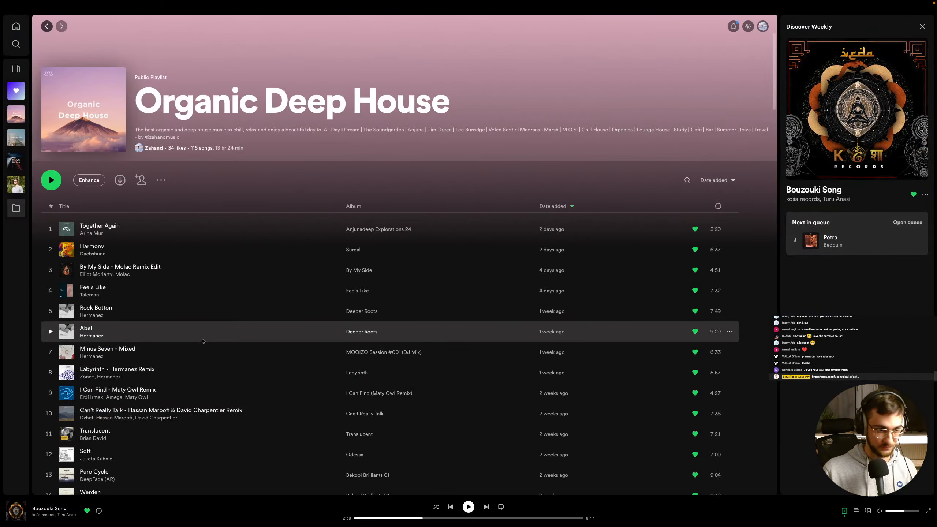
pyautogui.click(16, 137)
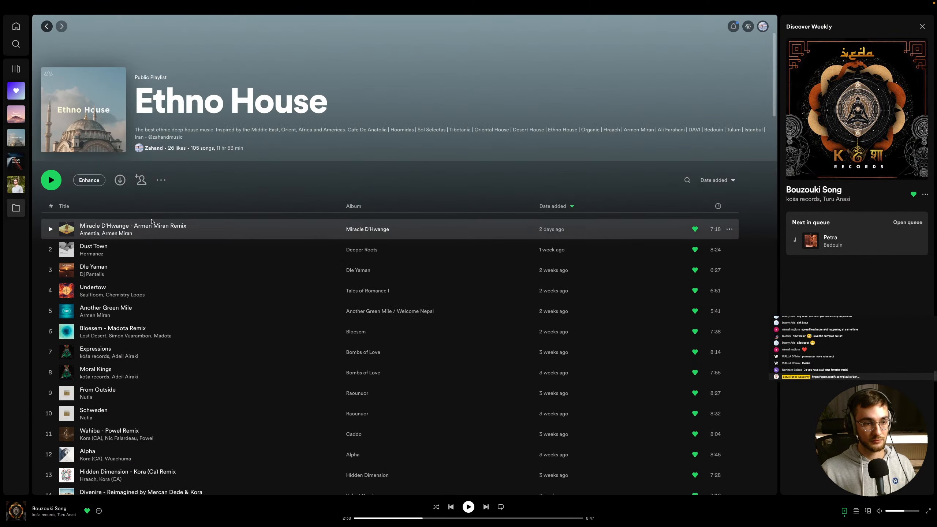
pyautogui.click(164, 183)
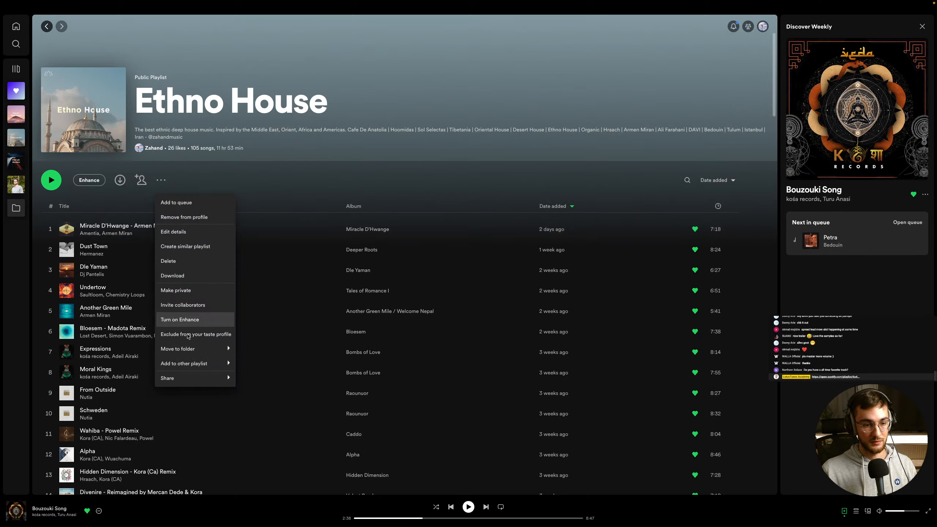
pyautogui.moveTo(181, 381)
pyautogui.click(261, 381)
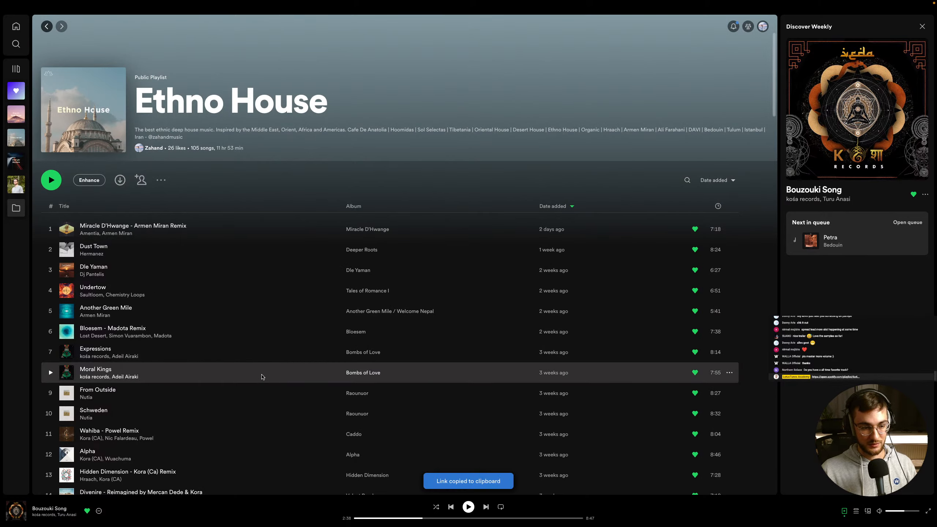
pyautogui.hotkey('ctrl', 'Left')
pyautogui.press('super+v')
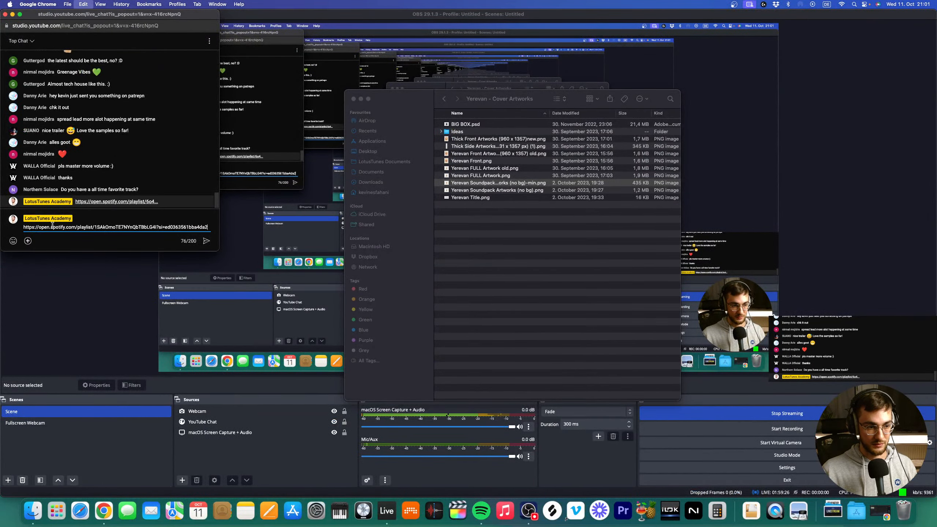
pyautogui.press('Return')
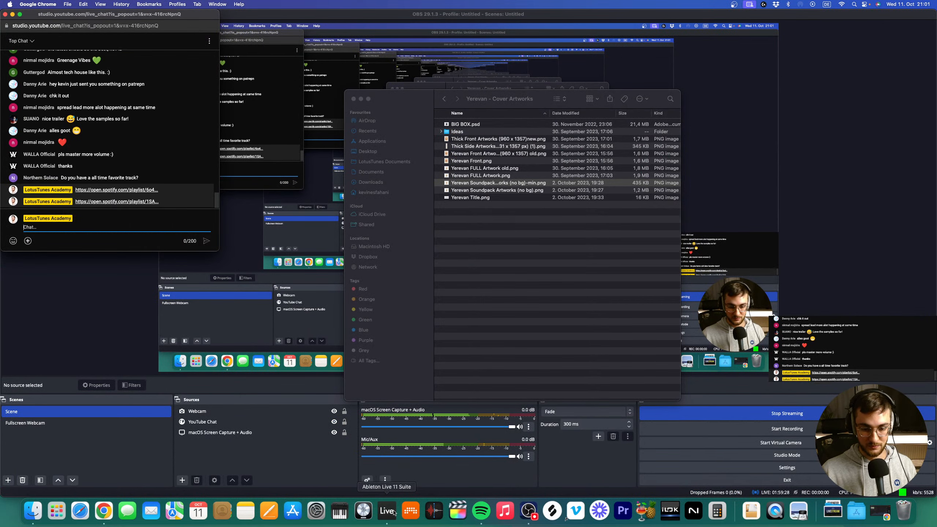
# Copy the link to the Midnight Rhythms playlist in Spotify and post it in the YouTube live chat
pyautogui.click(490, 517)
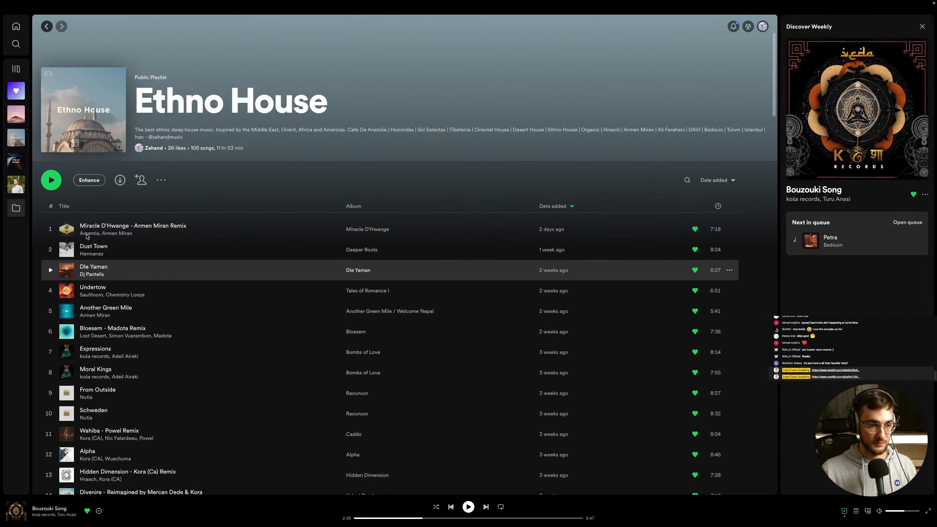
pyautogui.click(20, 160)
pyautogui.click(157, 181)
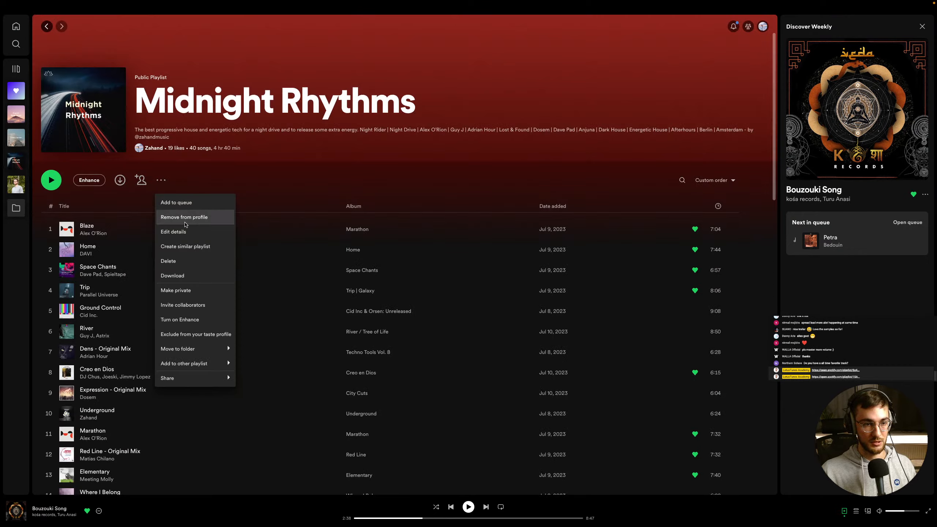
pyautogui.moveTo(181, 378)
pyautogui.click(277, 382)
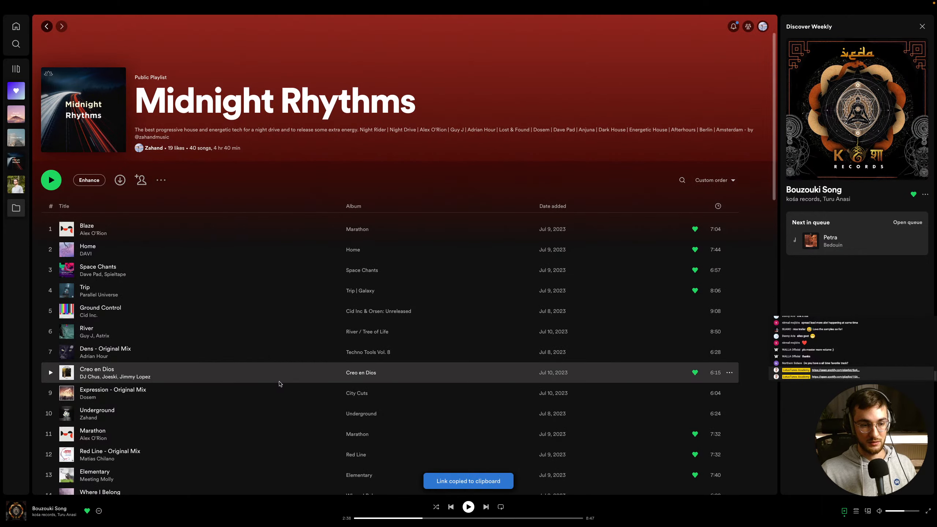
pyautogui.hotkey('ctrl', 'Left')
pyautogui.press('cmd+v')
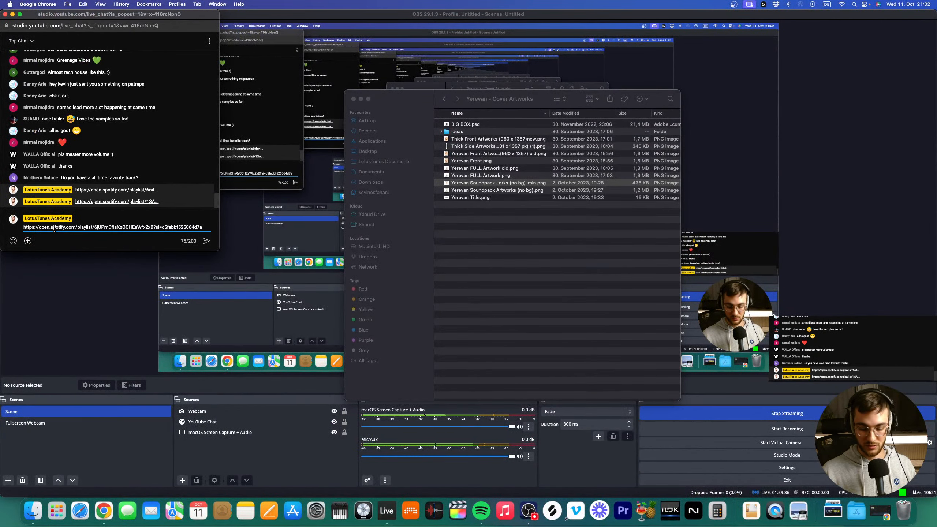
pyautogui.press('Return')
# Return to Spotify and examine the tracks in the Midnight Rhythms, Ethno House and Organic Deep House playlists
pyautogui.hotkey('ctrl', 'Right')
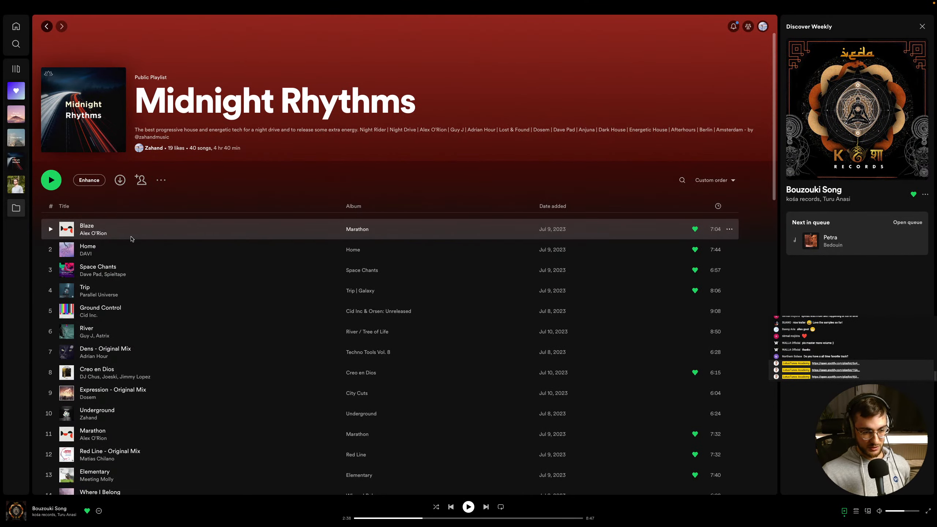
pyautogui.scroll(-7, 162, 308)
pyautogui.scroll(7, 163, 314)
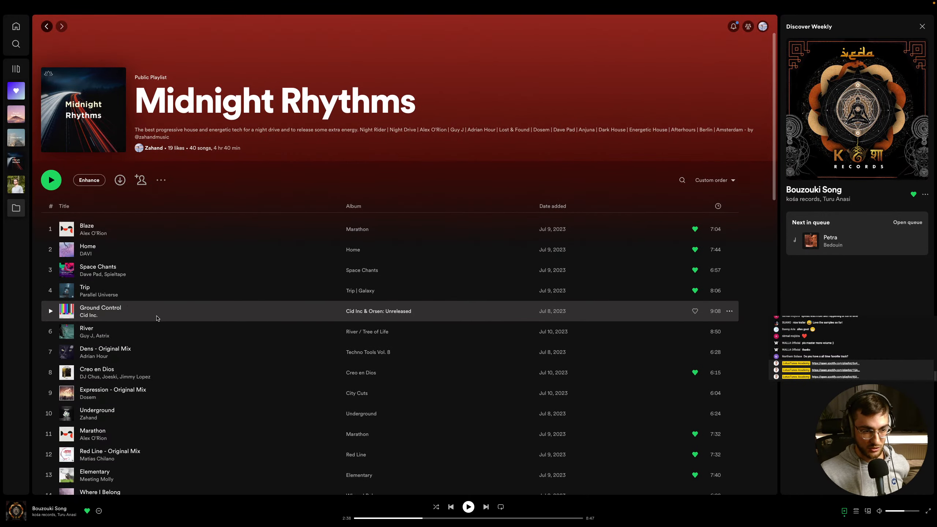
pyautogui.click(16, 147)
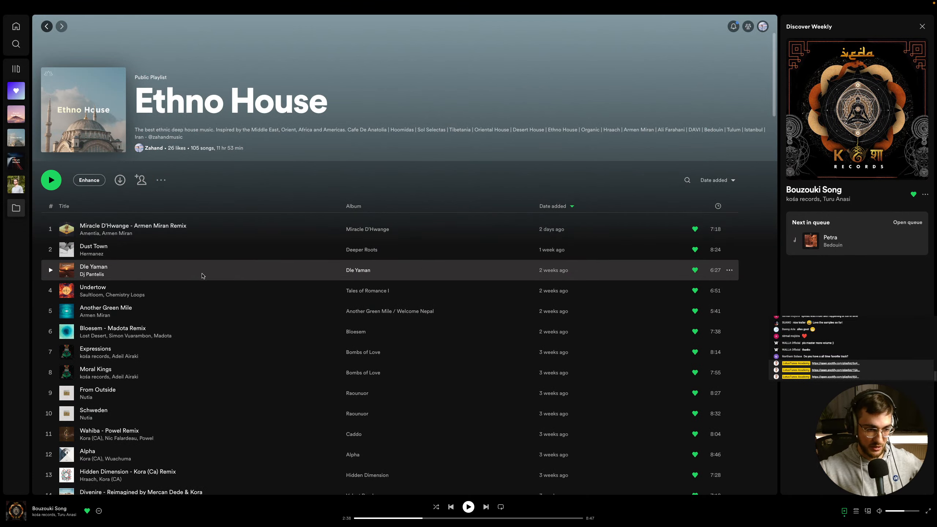
pyautogui.scroll(-5, 260, 369)
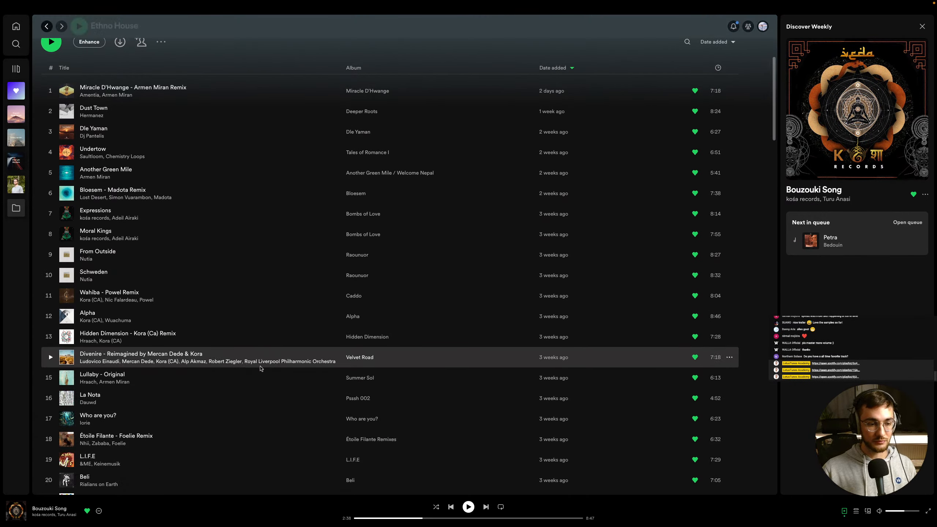
pyautogui.scroll(-14, 260, 379)
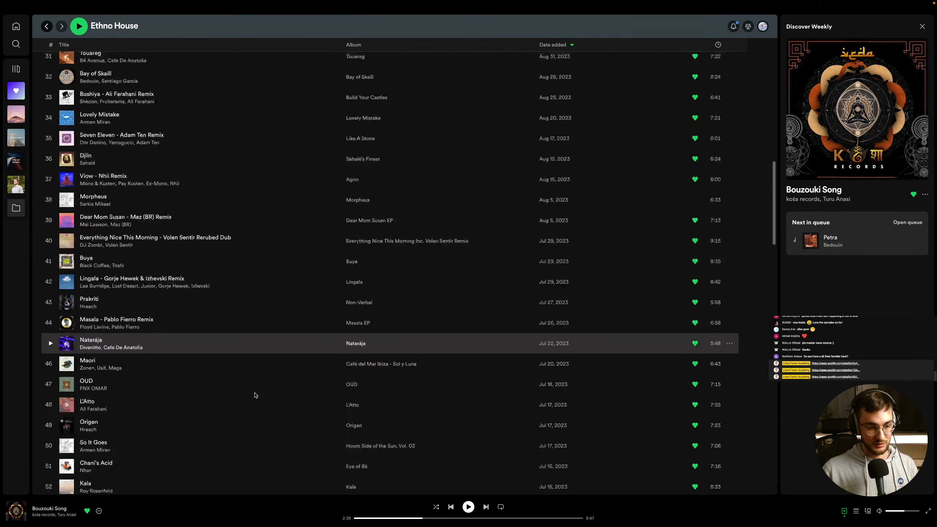
pyautogui.scroll(15, 89, 145)
pyautogui.click(16, 115)
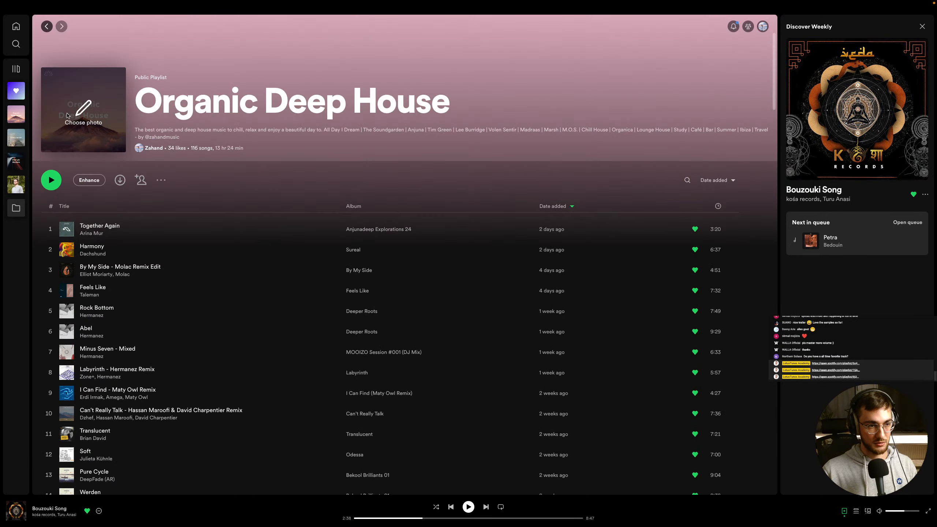
# Go back to the Ethno House playlist and examine its tracks down to Prakriti
pyautogui.click(46, 27)
pyautogui.scroll(-10, 235, 333)
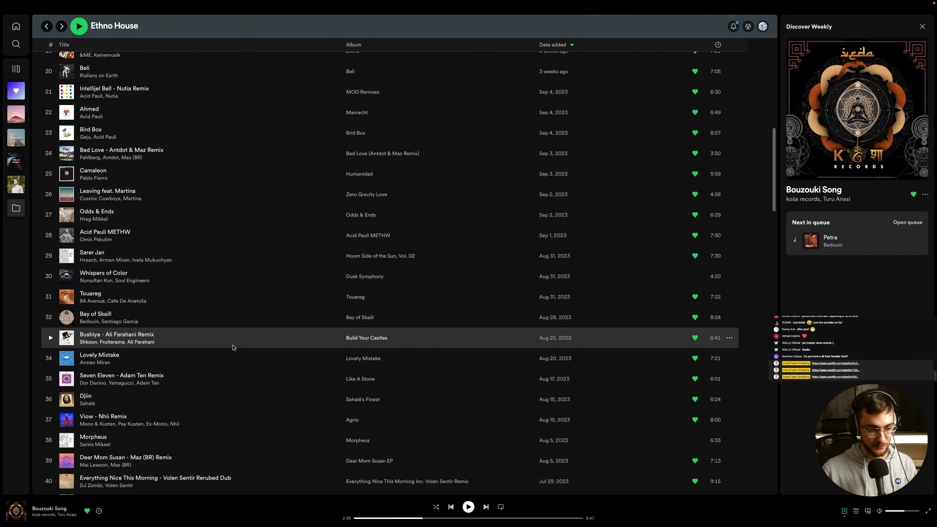
pyautogui.scroll(-5, 236, 348)
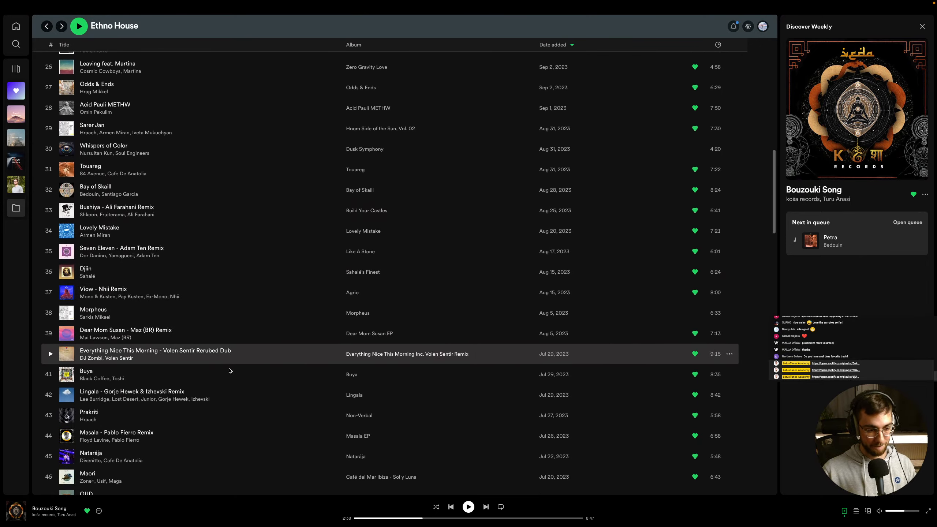
pyautogui.click(201, 357)
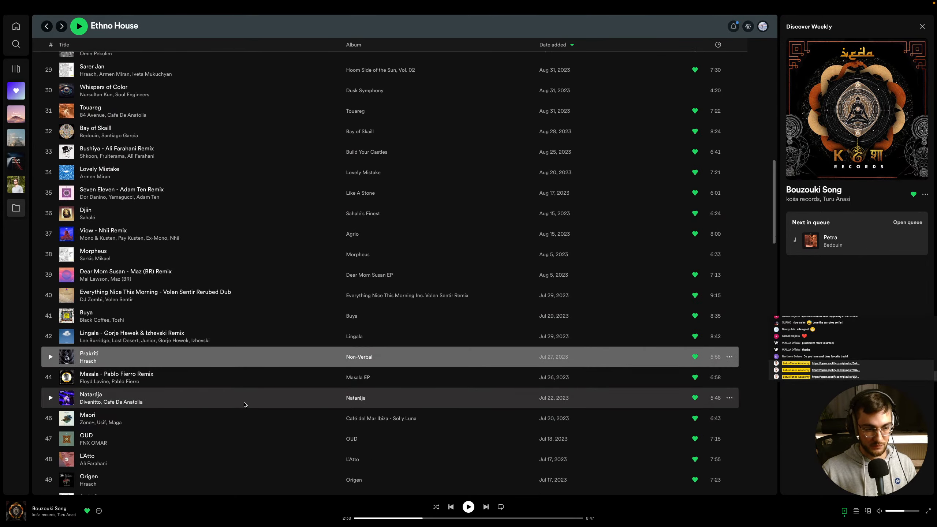
# Switch to the Ableton Live arrangement for a brief check, and return to the Ethno House playlist in Spotify
pyautogui.hotkey('ctrl', 'Left')
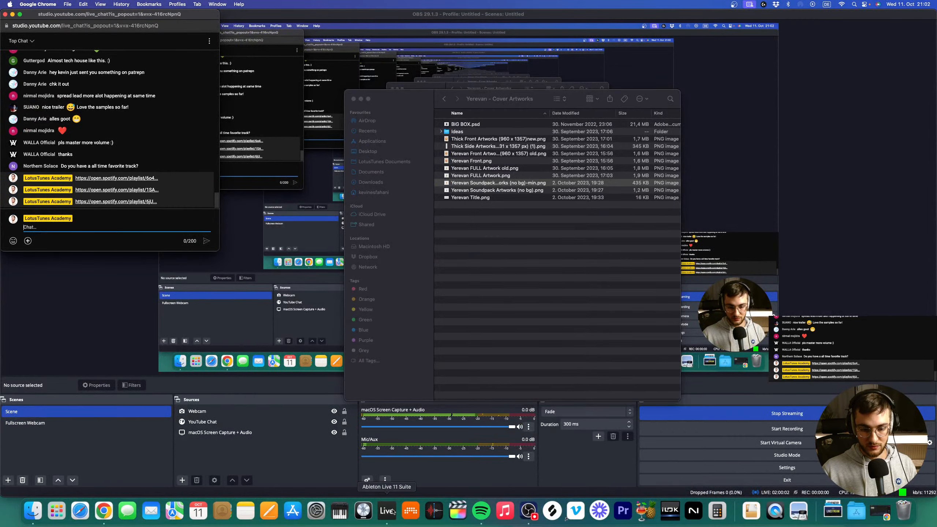
pyautogui.click(390, 512)
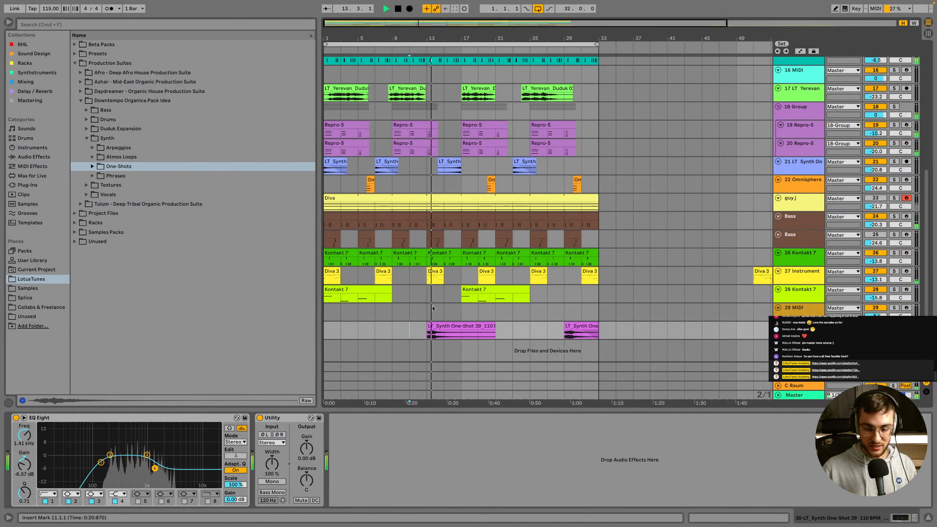
pyautogui.hotkey('ctrl', 'Left')
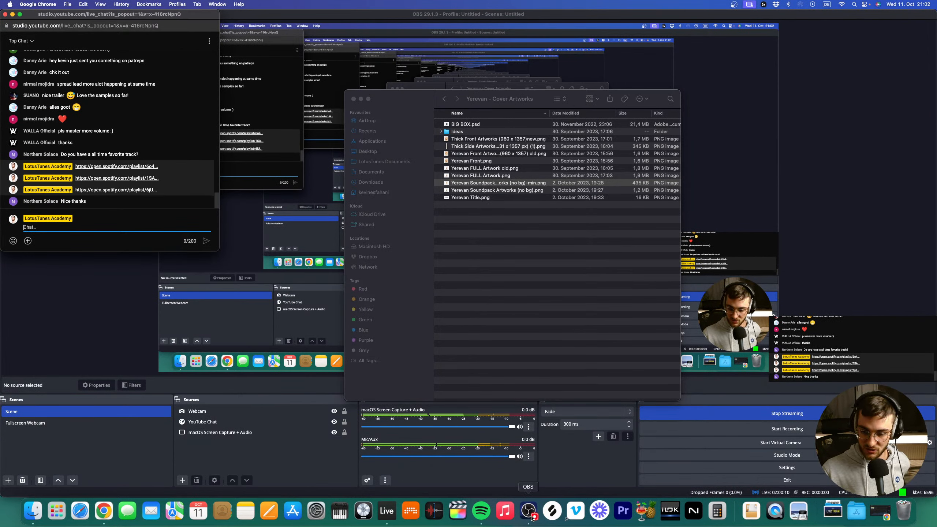
pyautogui.click(481, 511)
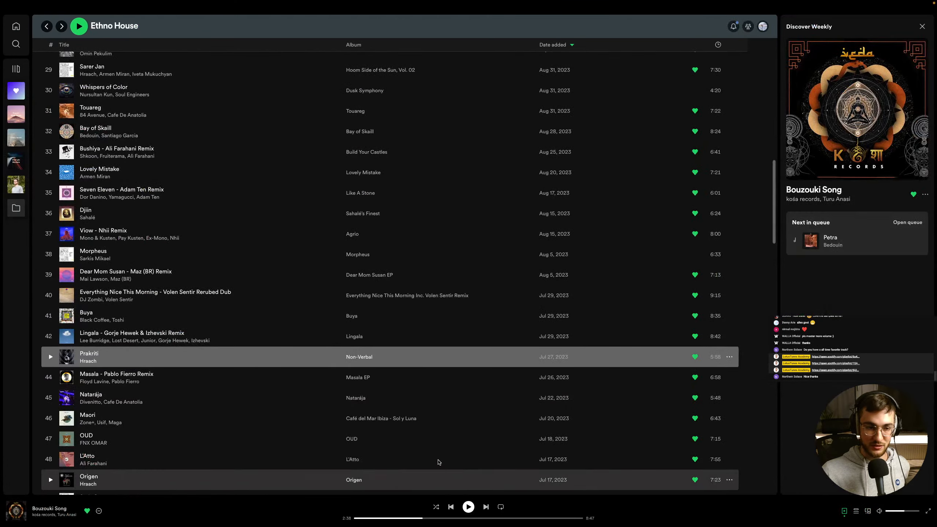
# Examine the rest of the Ethno House playlist down to Dle Yaman (116 Deep Mix) for a favorite track
pyautogui.scroll(-6, 113, 321)
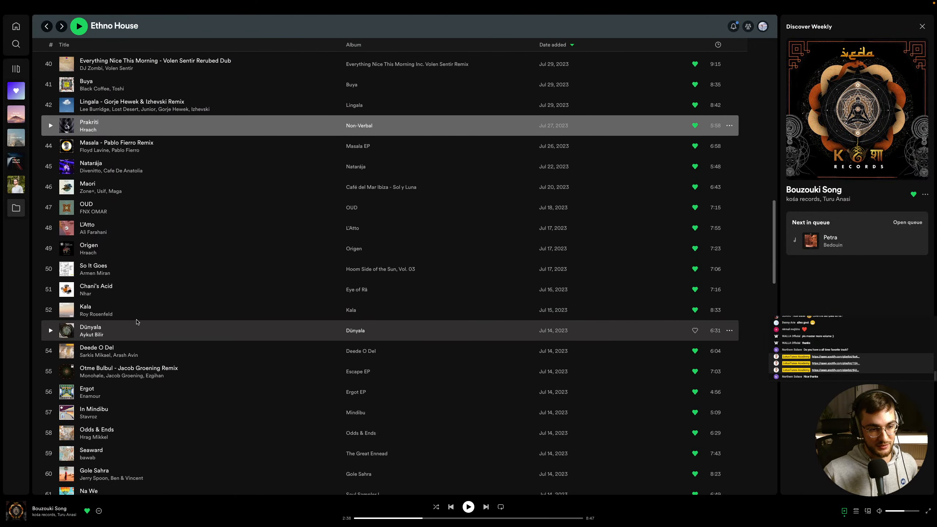
pyautogui.scroll(-10, 135, 347)
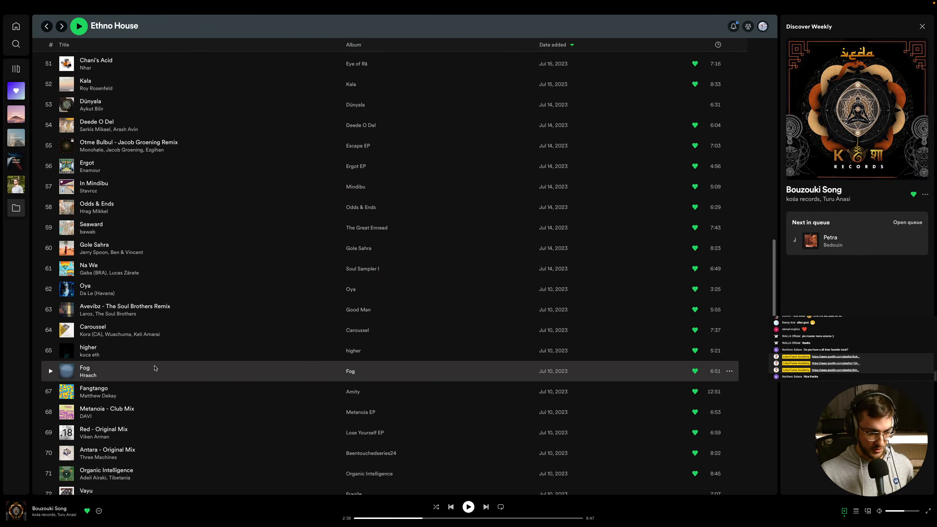
pyautogui.scroll(-2, 159, 381)
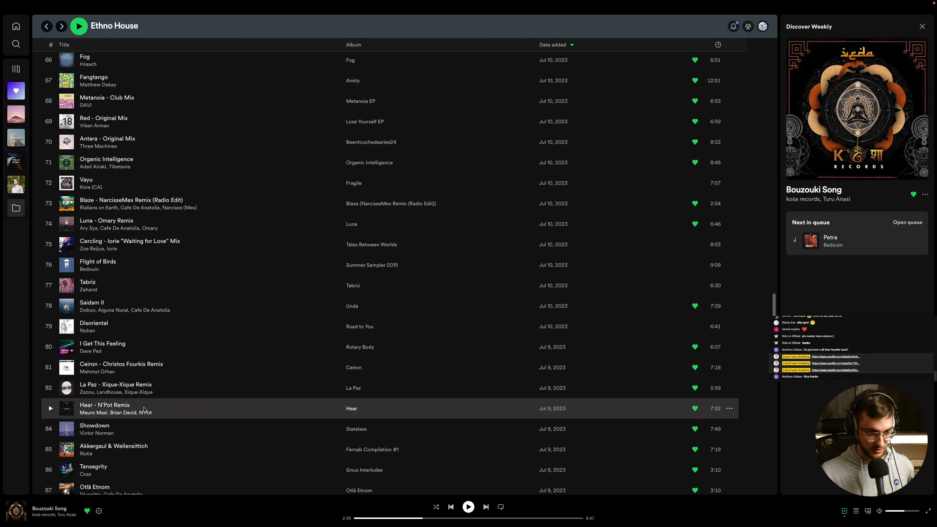
pyautogui.scroll(-6, 159, 406)
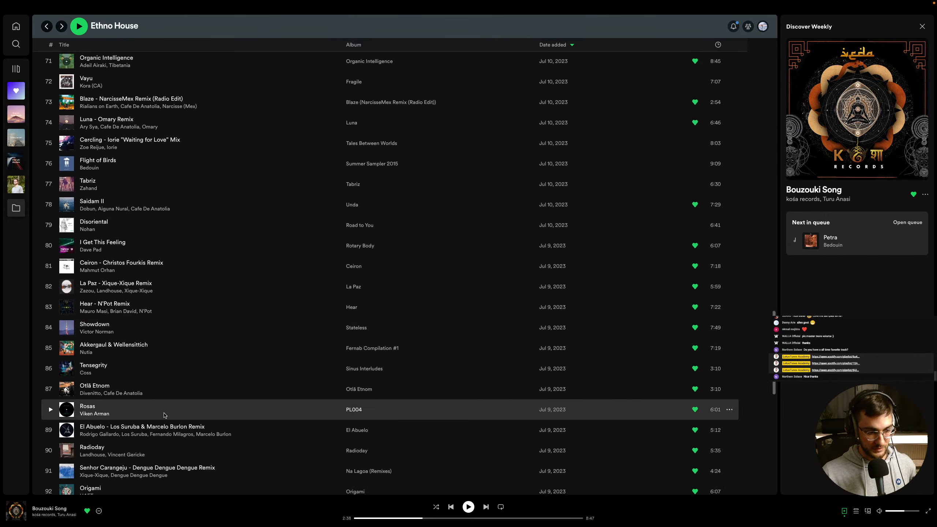
pyautogui.scroll(-3, 153, 387)
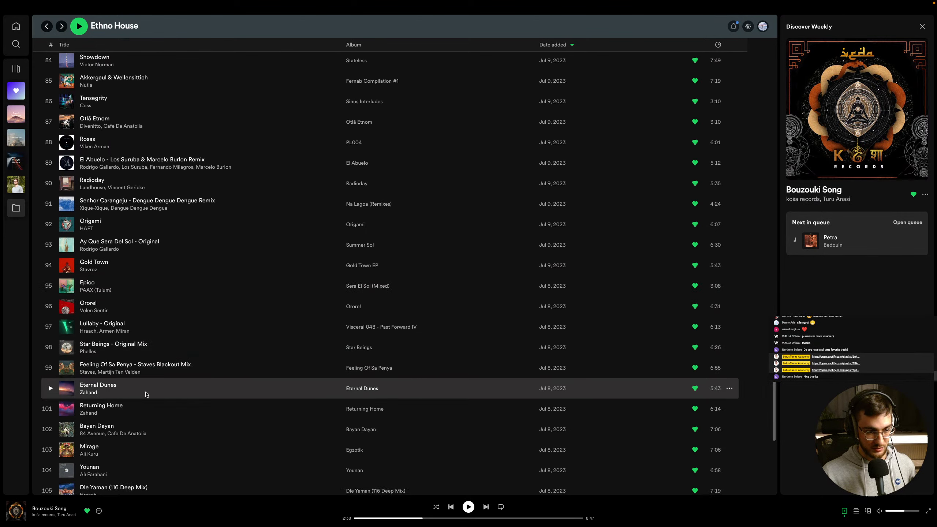
pyautogui.click(146, 327)
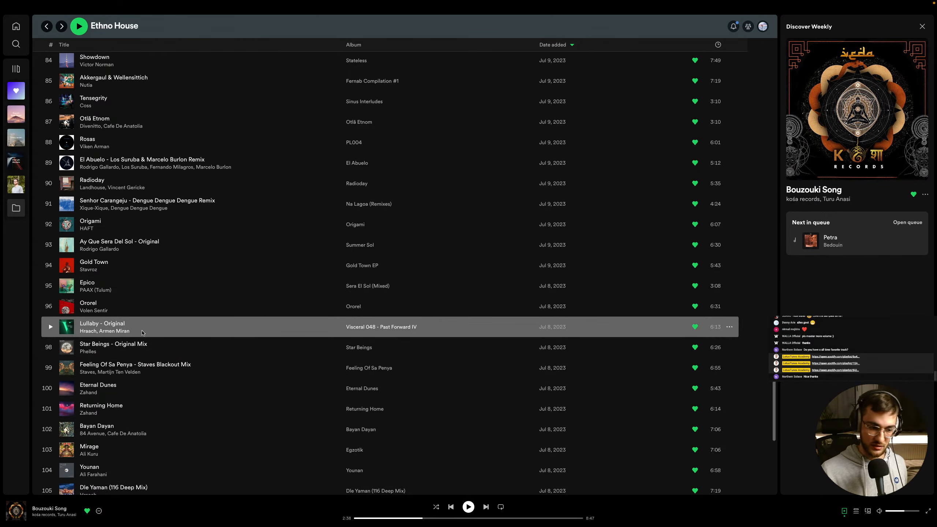
pyautogui.scroll(-3, 146, 351)
pyautogui.click(152, 429)
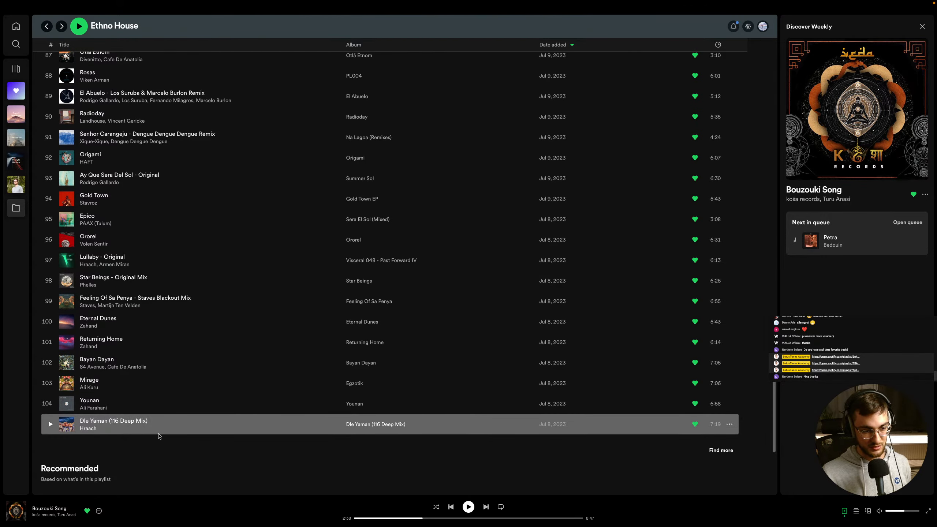
pyautogui.scroll(1, 162, 395)
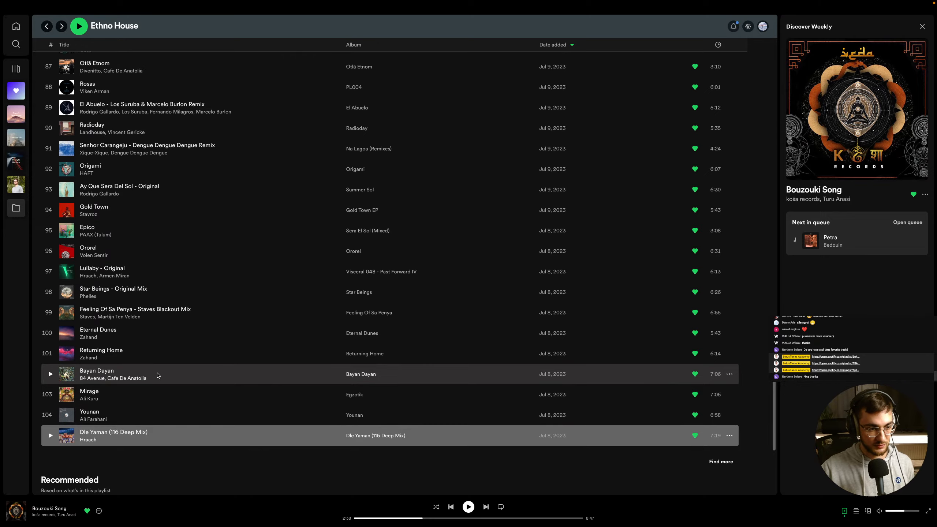
pyautogui.scroll(20, 157, 376)
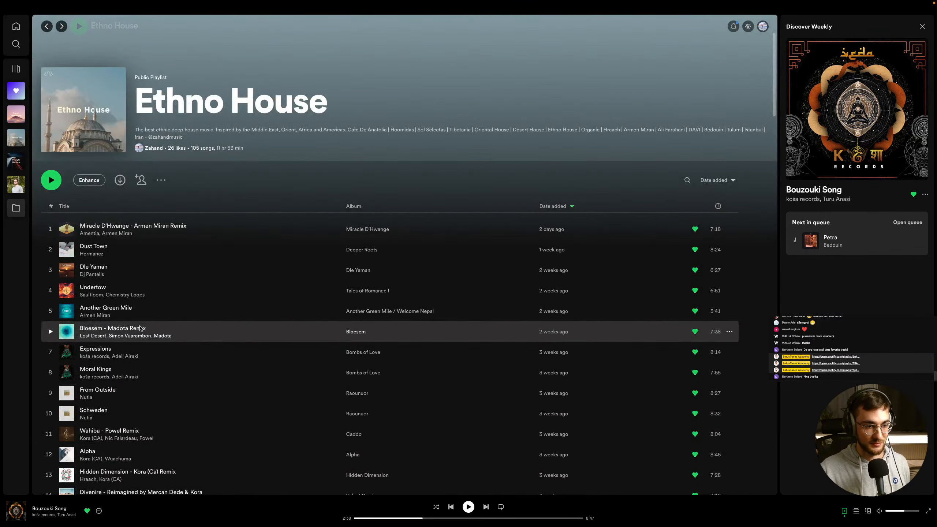
pyautogui.scroll(-3, 92, 266)
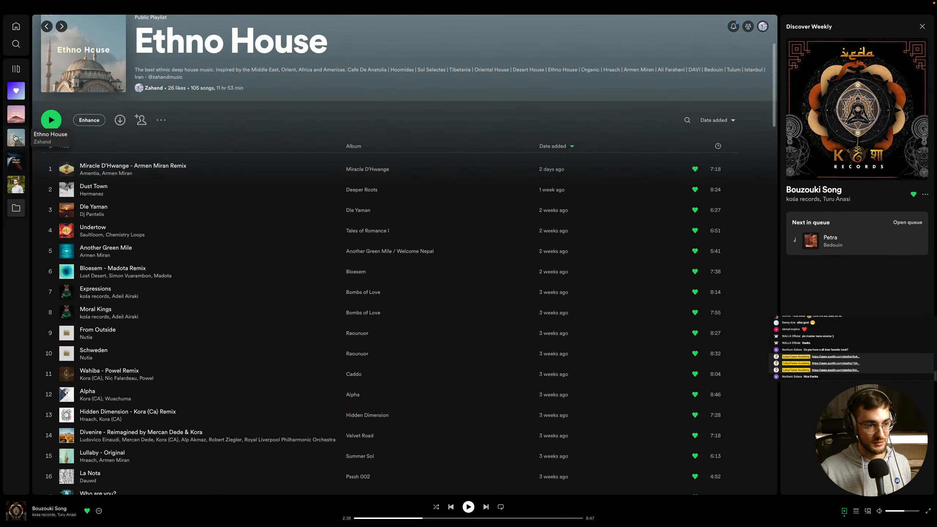
# Open the artist Hermanez from the Organic Deep House playlist and expand the artist's list of popular tracks
pyautogui.click(16, 114)
pyautogui.scroll(-5, 144, 305)
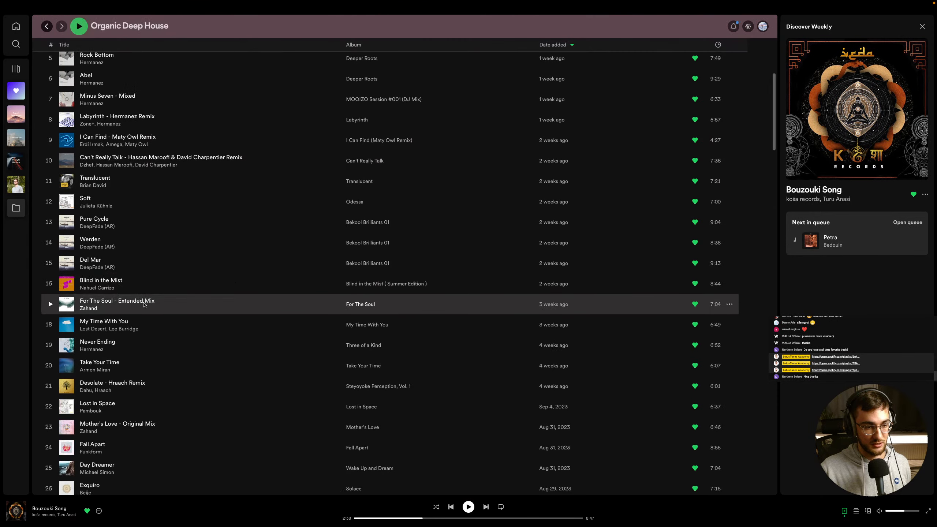
pyautogui.scroll(-1, 146, 317)
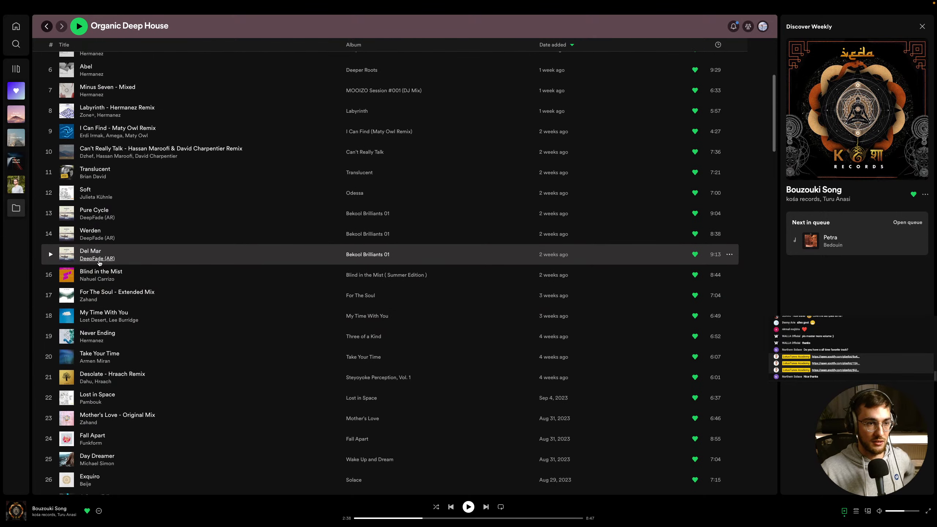
pyautogui.scroll(4, 95, 214)
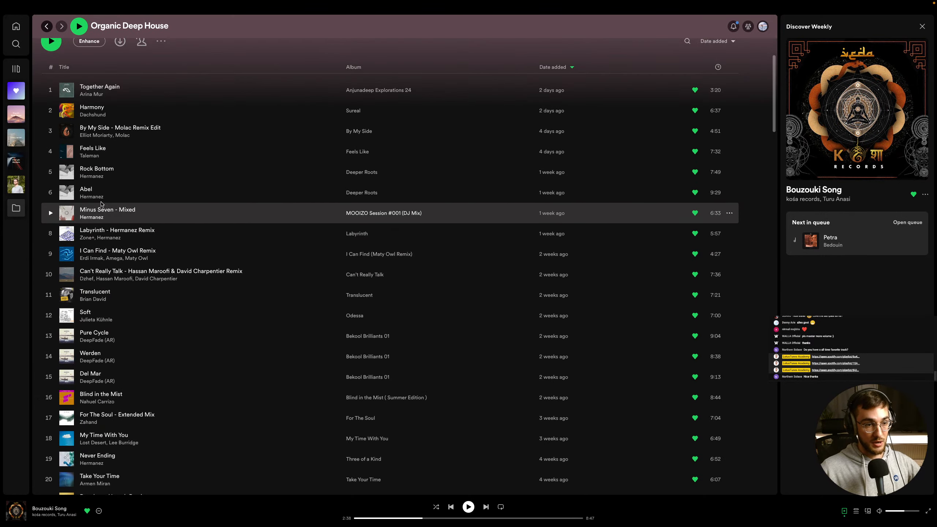
pyautogui.click(94, 198)
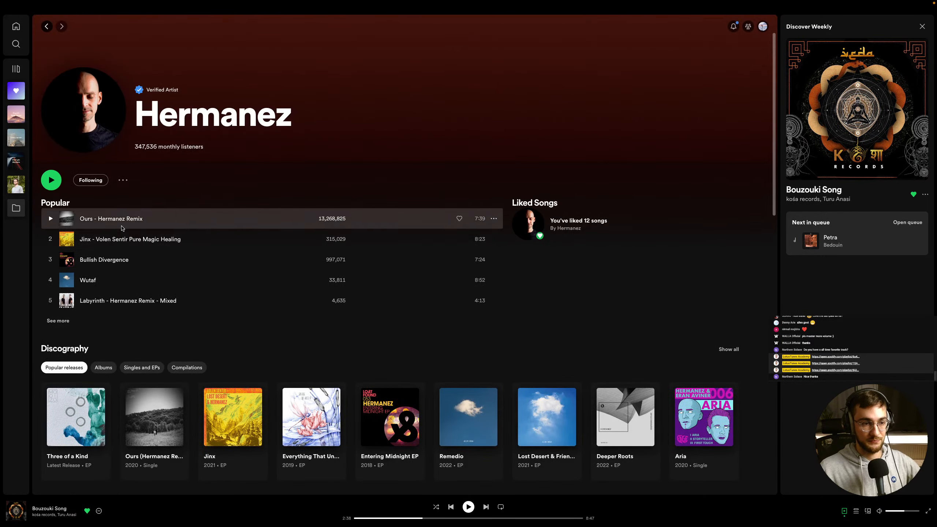
pyautogui.click(65, 320)
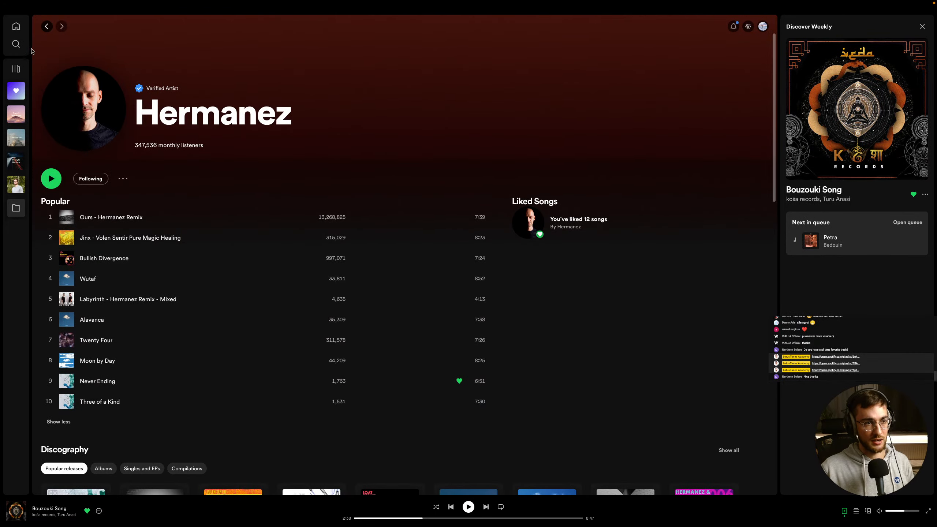
# Search the Organic Deep House playlist for "arei" and select the track Areia by Hermanez
pyautogui.click(15, 114)
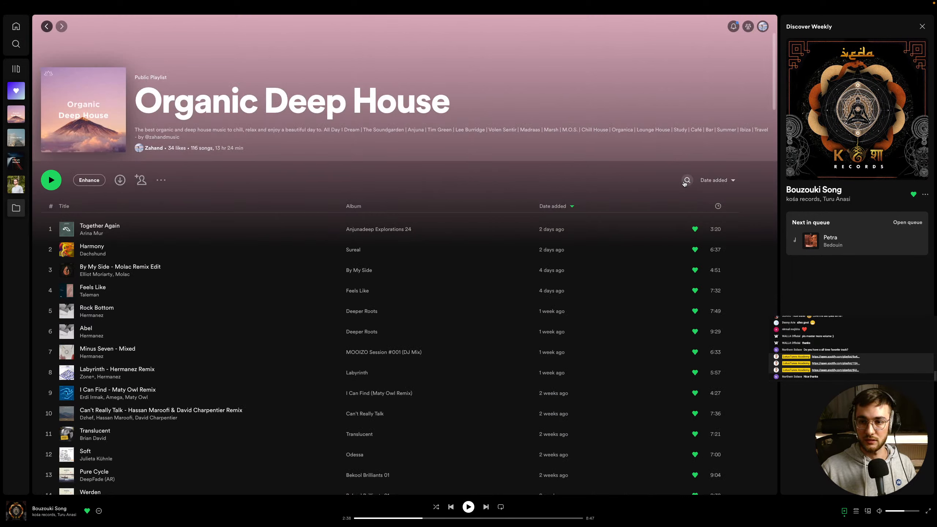
pyautogui.write('arei')
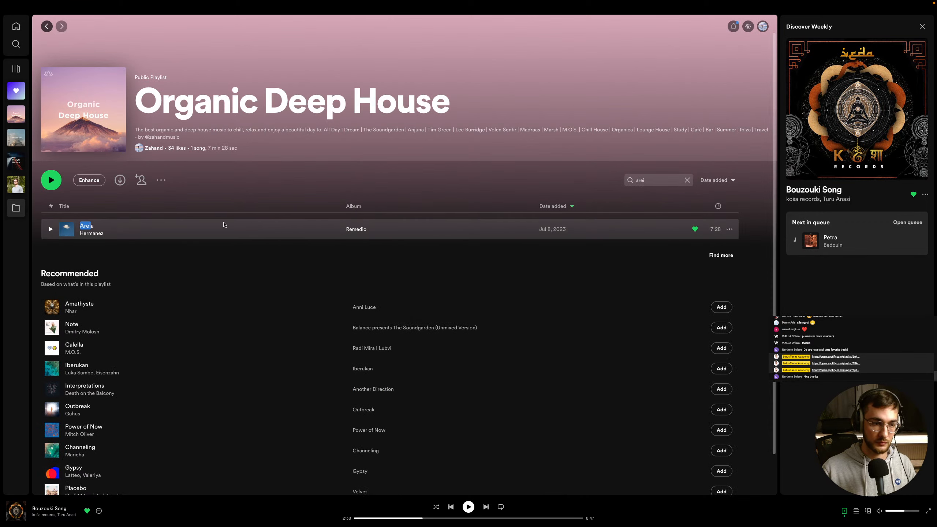
pyautogui.click(194, 229)
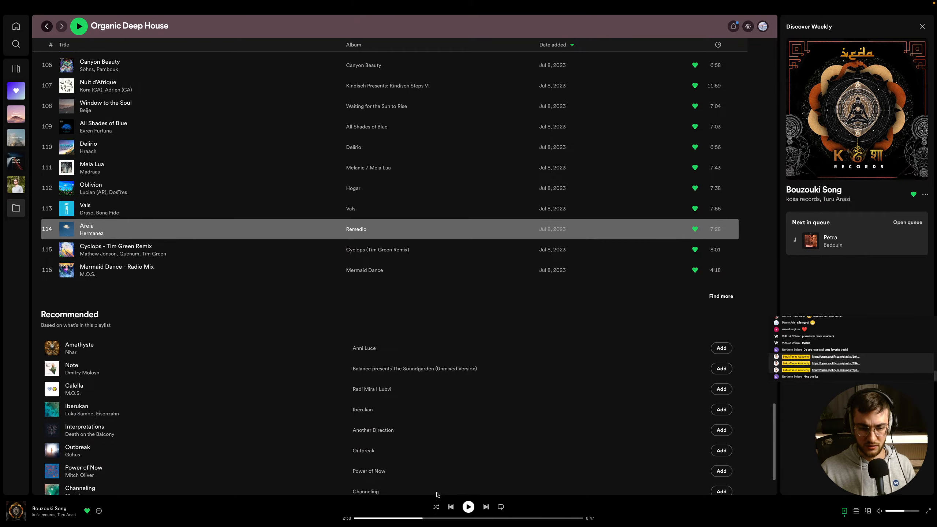
pyautogui.hotkey('ctrl', 'Left')
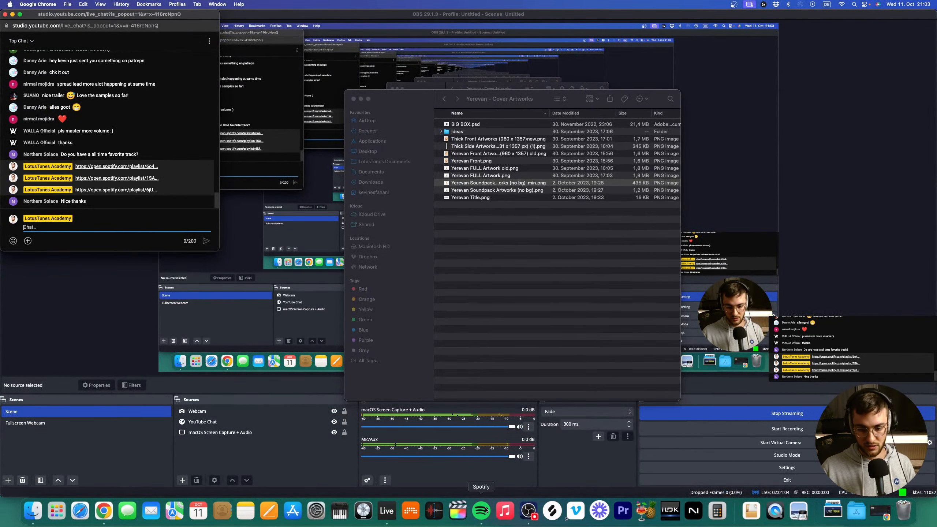
pyautogui.click(481, 510)
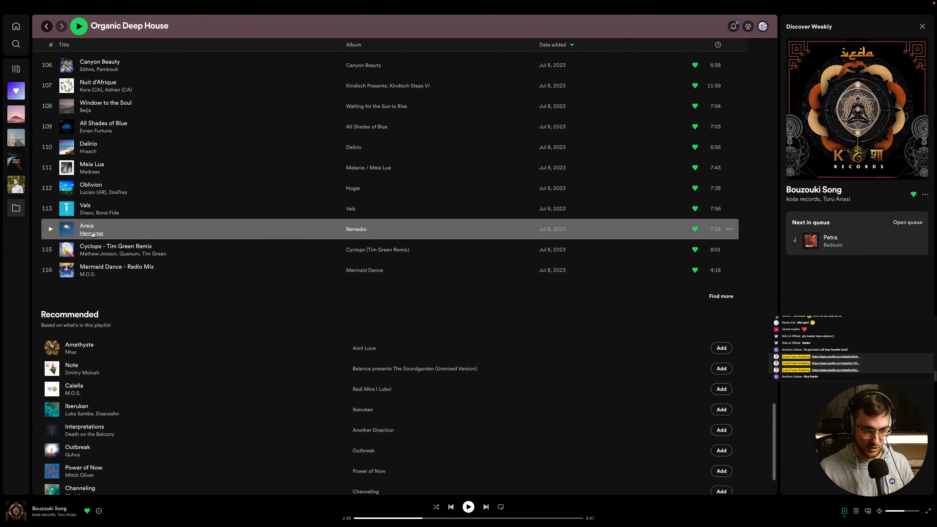
# Pause playback and search the Organic Deep House playlist for "tim green"
pyautogui.scroll(2, 122, 255)
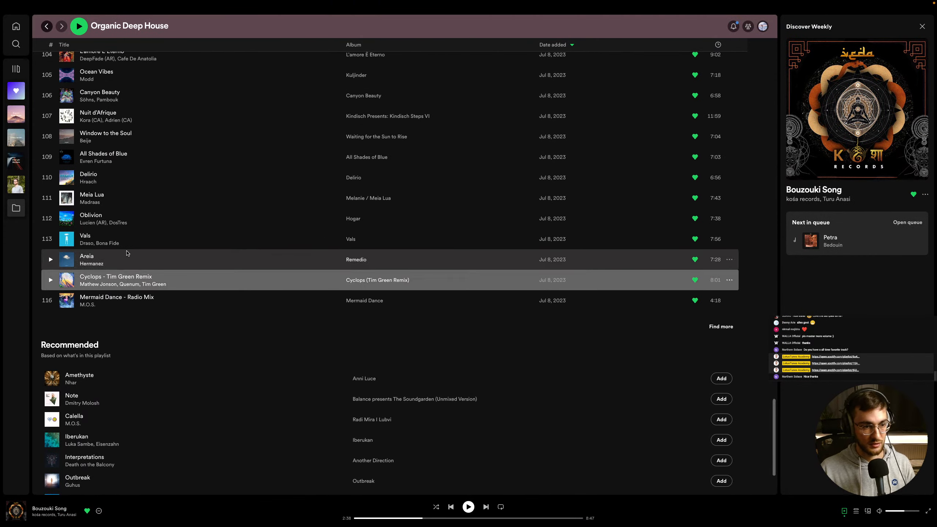
pyautogui.scroll(20, 124, 262)
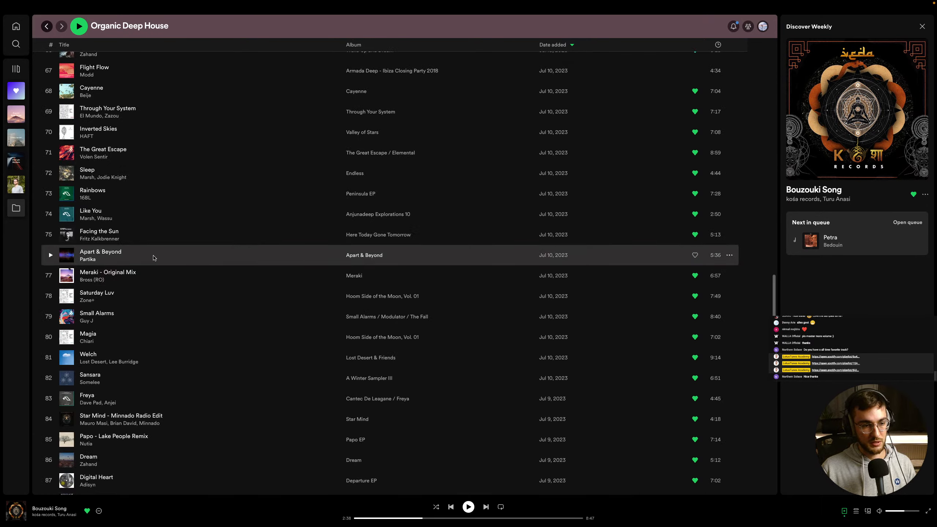
pyautogui.scroll(15, 158, 262)
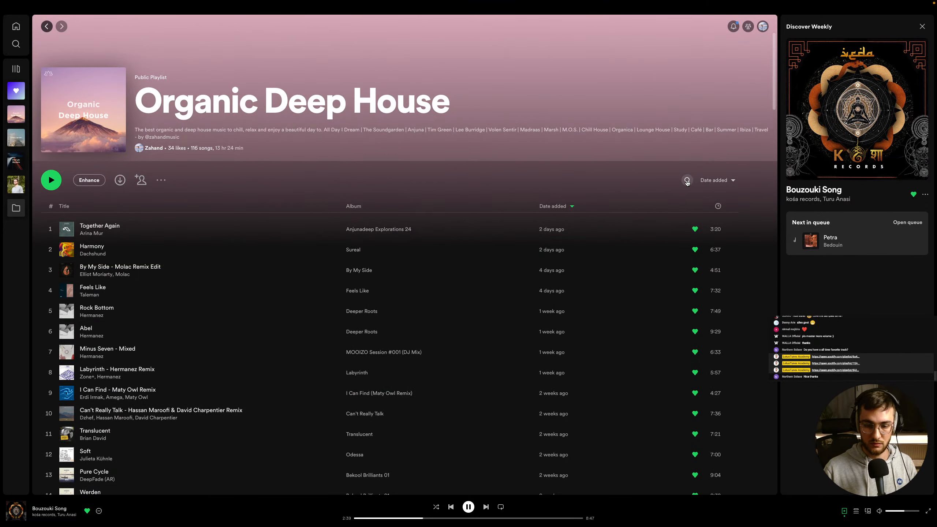
pyautogui.click(470, 503)
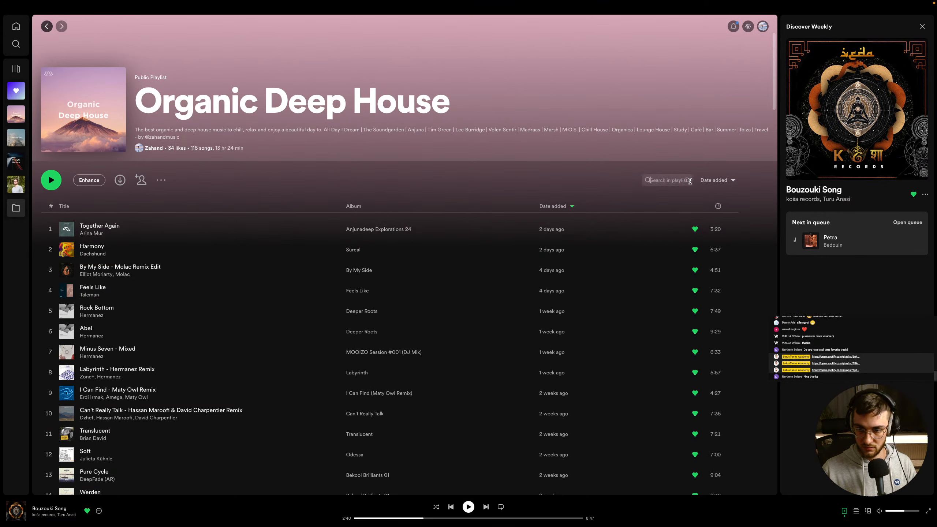
pyautogui.write('tim green')
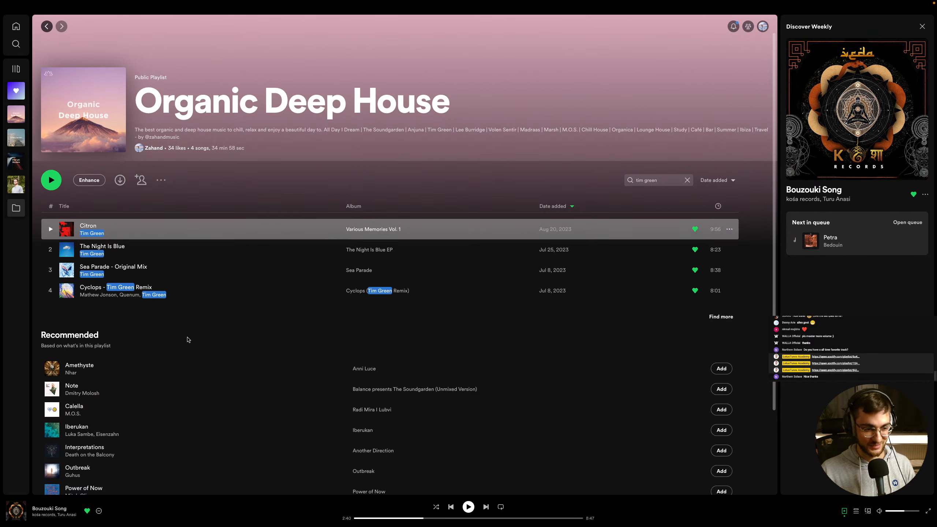
# Leave Spotify and switch to the desktop with the YouTube live chat and OBS
pyautogui.hotkey('ctrl', 'Left')
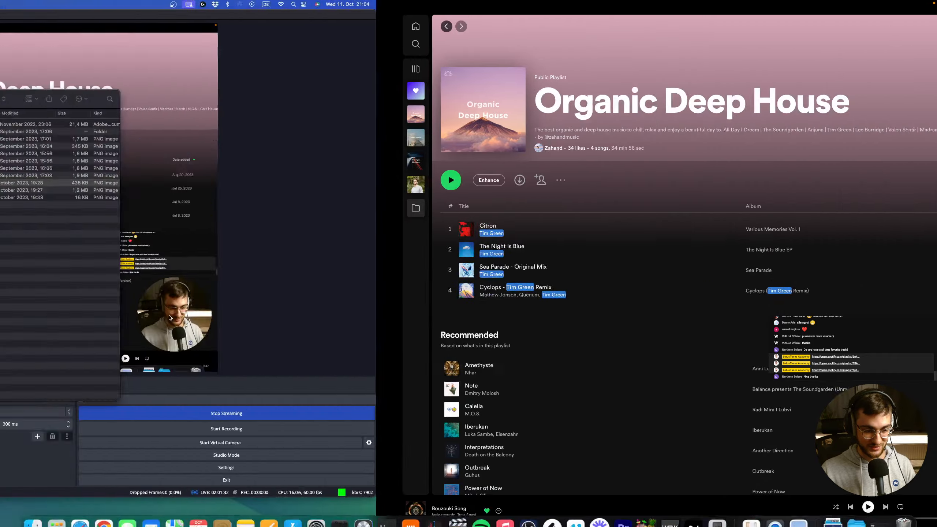
pyautogui.click(477, 510)
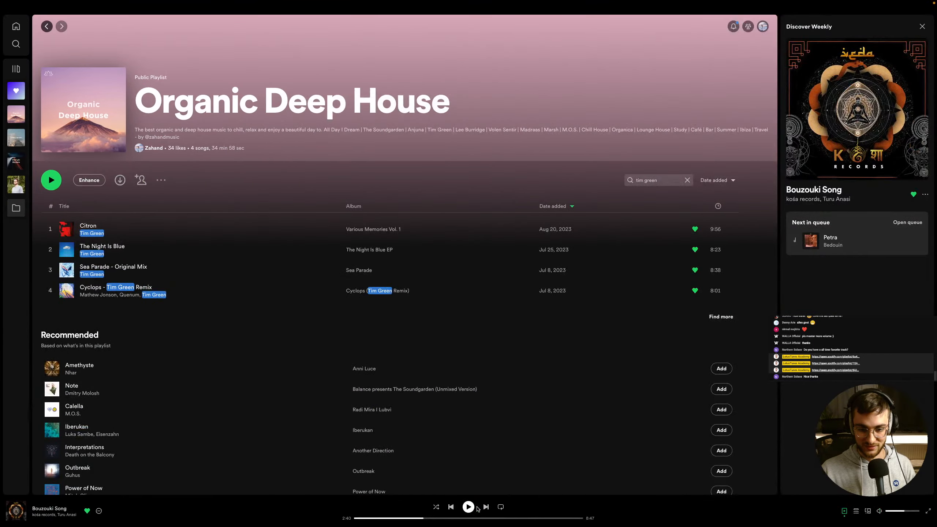
pyautogui.hotkey('ctrl', 'Left')
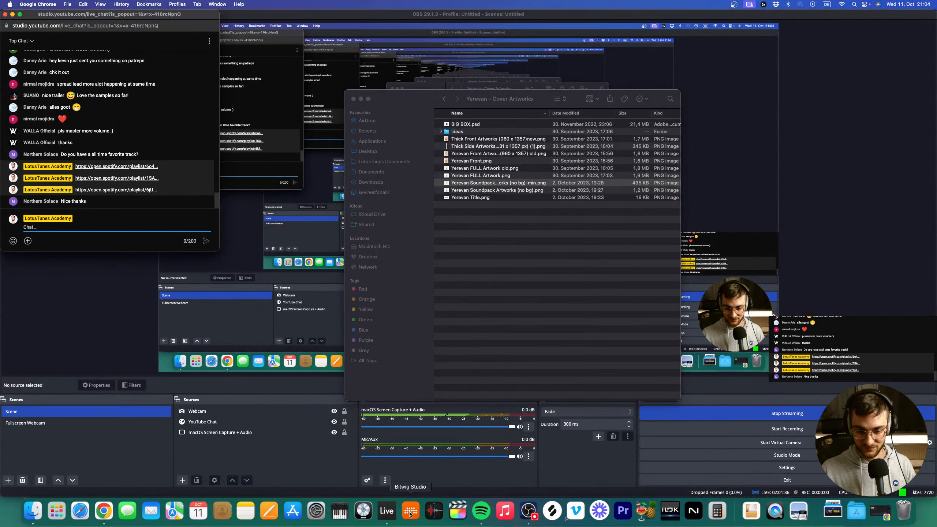
# Switch to Ableton Live and show the devices of track 28 Kontakt 7 while the arrangement plays
pyautogui.click(387, 511)
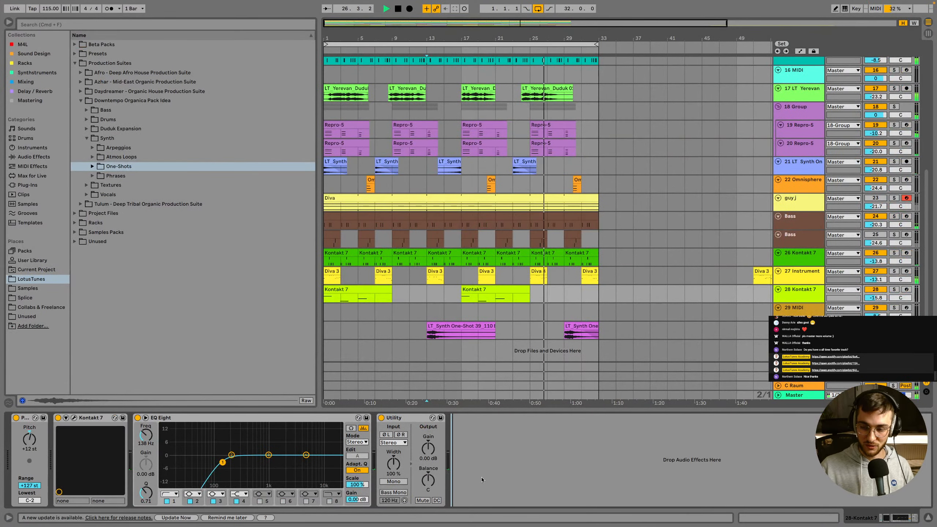
pyautogui.click(335, 320)
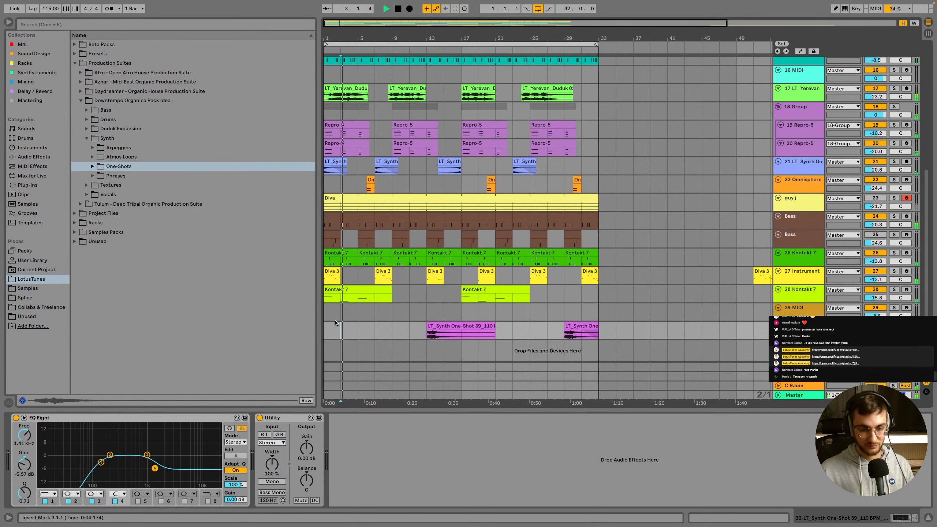
pyautogui.click(409, 313)
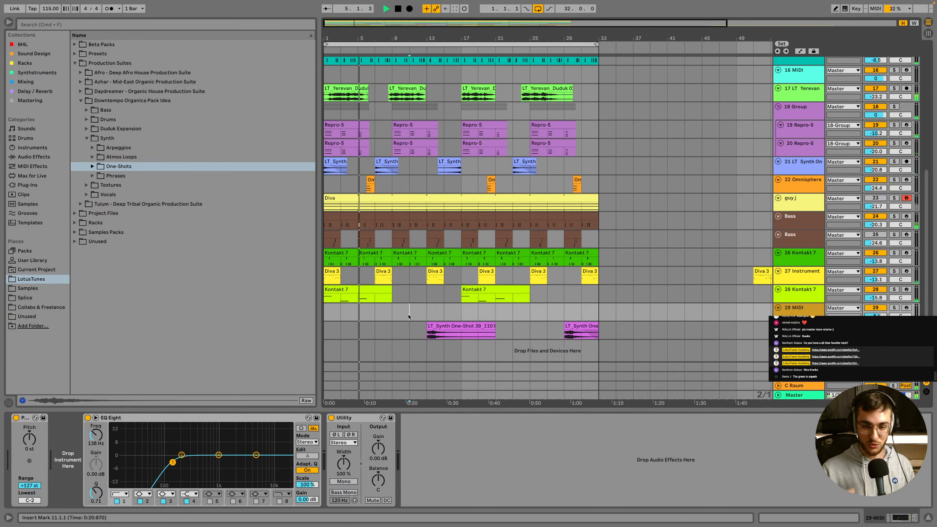
pyautogui.click(428, 313)
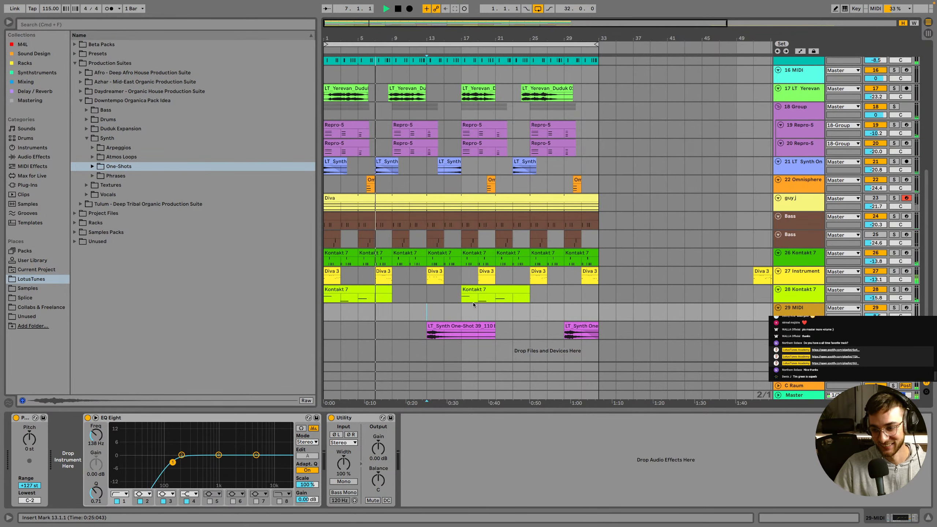
pyautogui.click(805, 295)
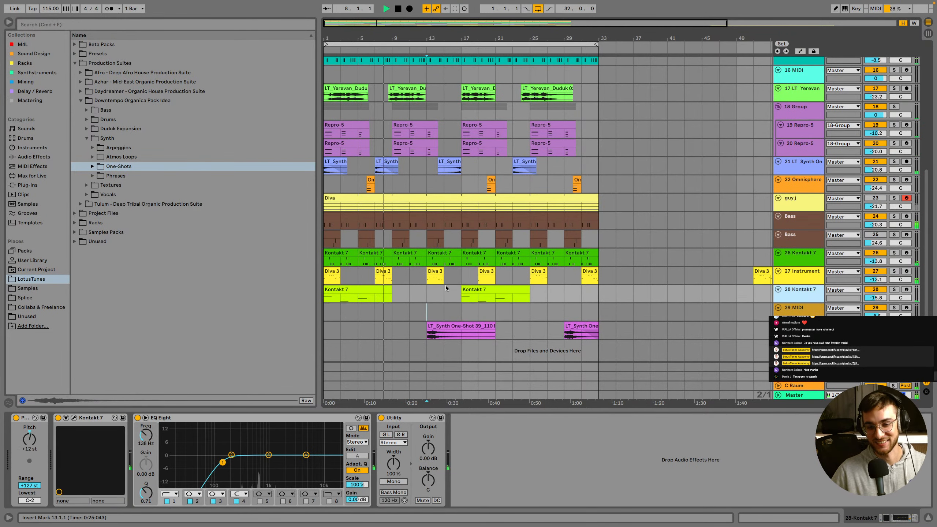
# Review the drum, duduk and synth tracks in the arrangement and show the devices of track 21 LT_Synth One-Shot
pyautogui.scroll(10, 454, 175)
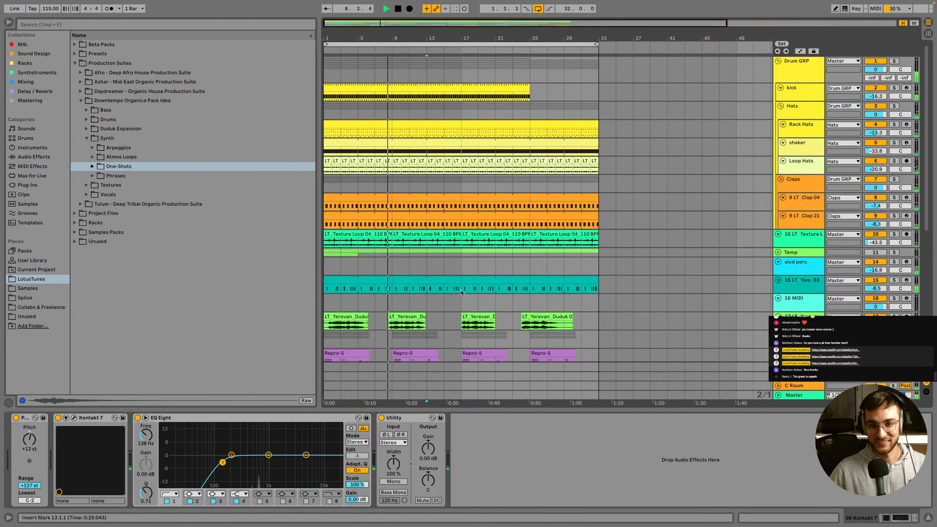
pyautogui.click(454, 180)
pyautogui.scroll(-2, 454, 180)
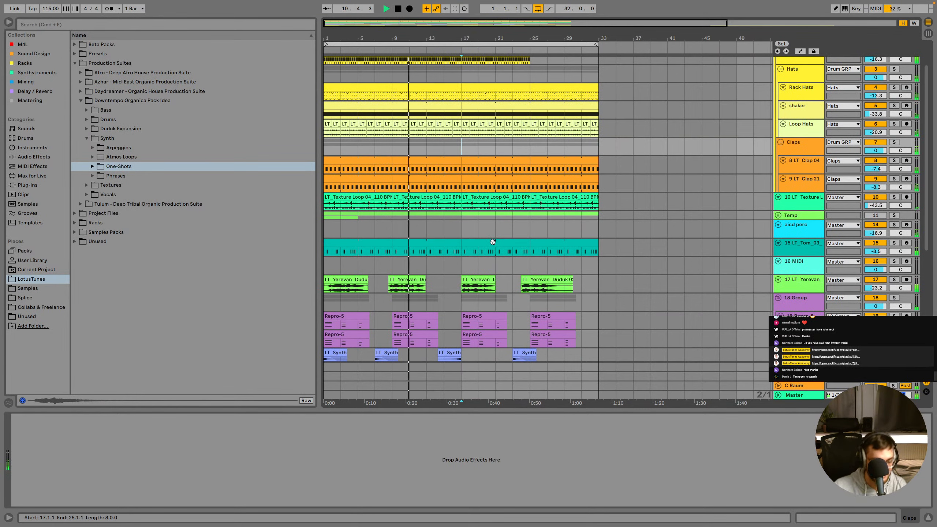
pyautogui.scroll(-2, 479, 296)
pyautogui.click(469, 290)
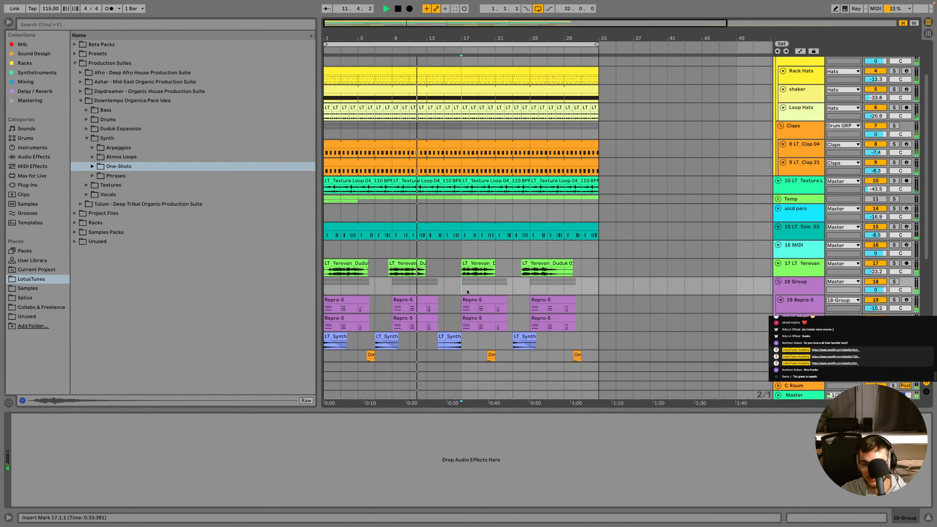
pyautogui.click(799, 337)
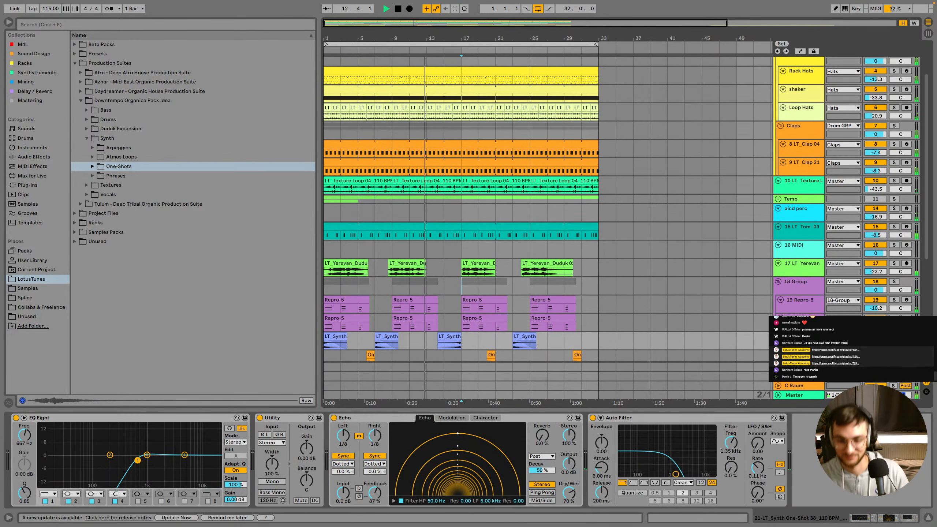
# Audition LT_Vocals 01 and LT_Vocals 02 from the Vocals folder of Downtempo Organica Pack Idea
pyautogui.click(87, 194)
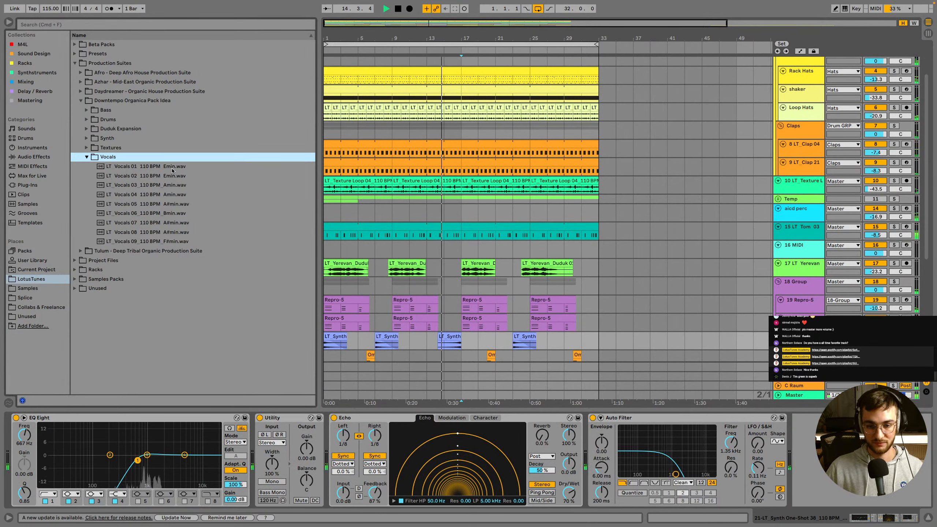
pyautogui.click(171, 170)
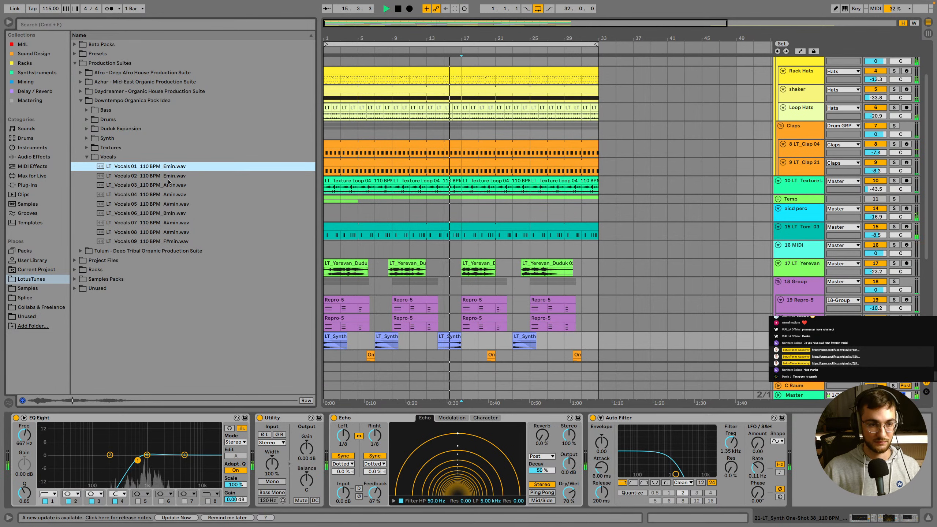
pyautogui.click(461, 283)
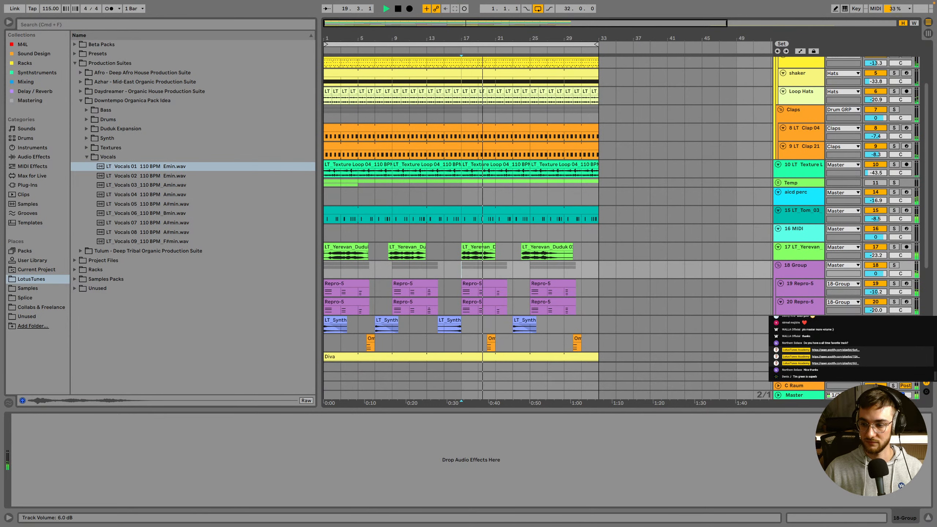
pyautogui.click(162, 176)
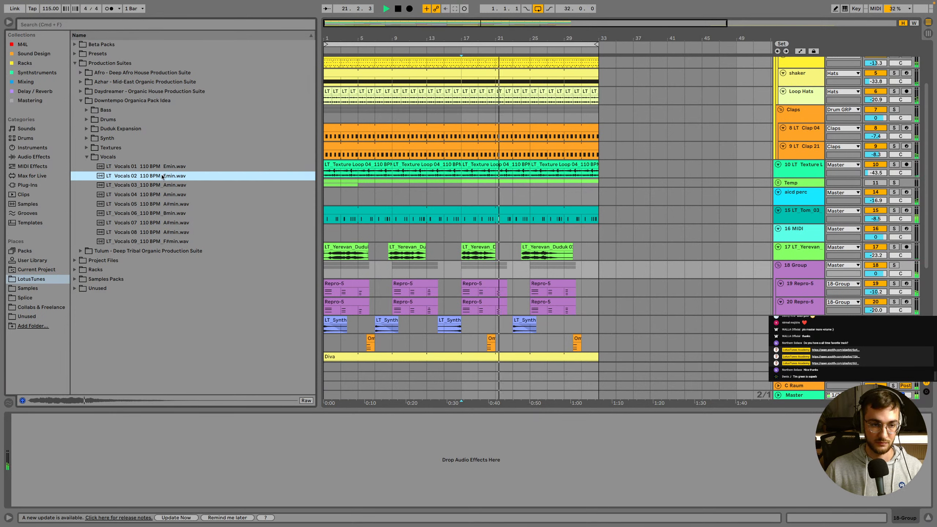
# Set the insert marker at bar 9 on track 16 MIDI and save the Live Set
pyautogui.click(397, 238)
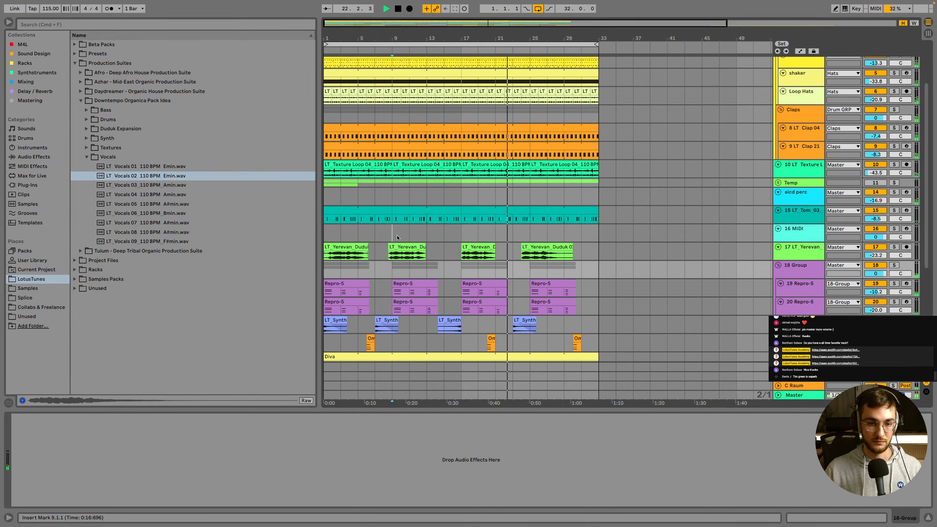
pyautogui.press('super+s')
pyautogui.scroll(-3, 507, 288)
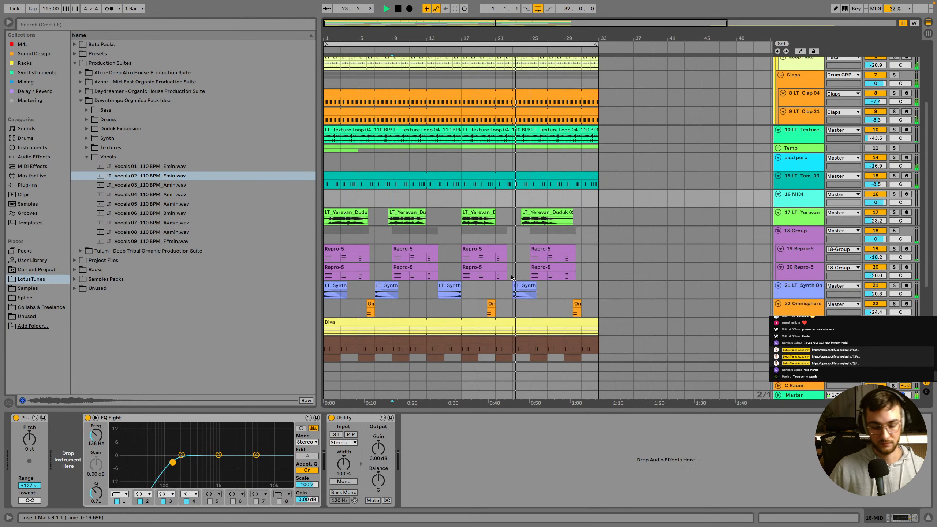
pyautogui.scroll(1, 508, 288)
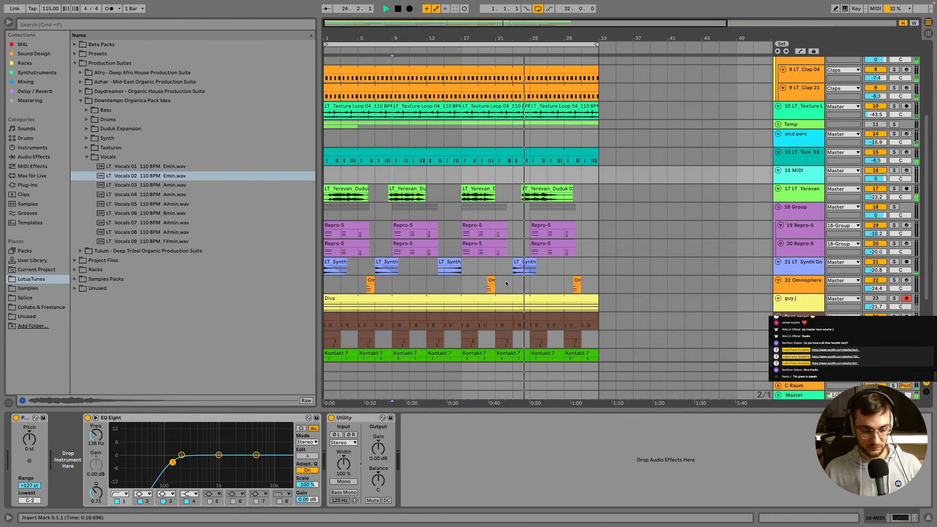
pyautogui.scroll(1, 462, 282)
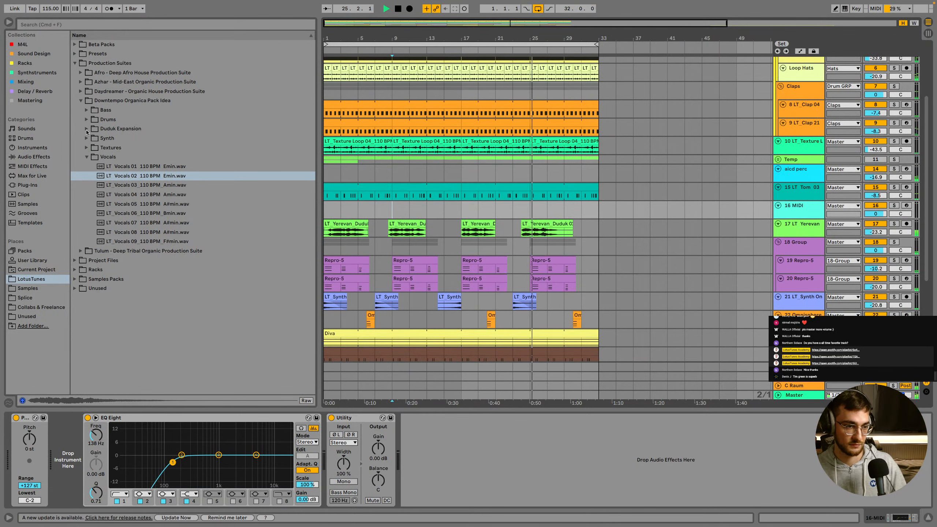
# Collapse the Vocals folder and list the loops in the Bass folder of Downtempo Organica Pack Idea
pyautogui.click(87, 120)
pyautogui.click(86, 119)
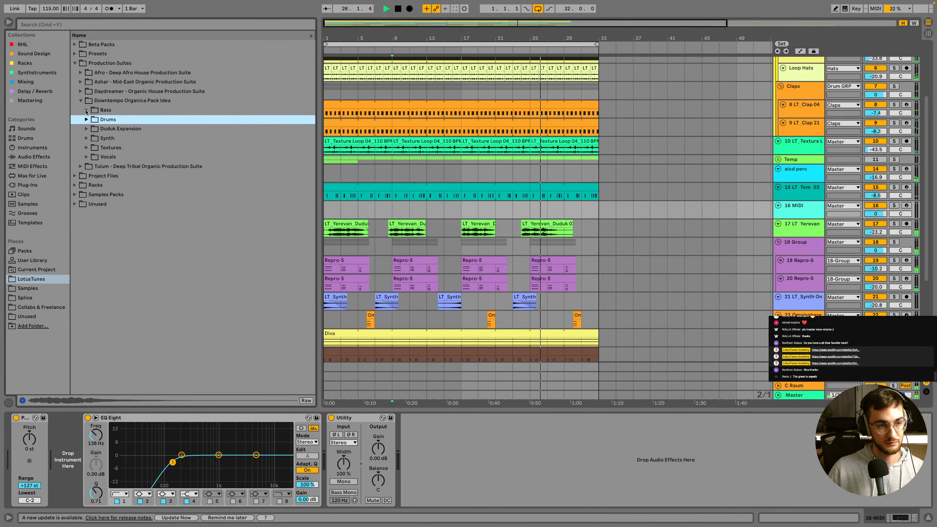
pyautogui.click(85, 110)
# Examine the playing arrangement from the drum group to the Repro-5 tracks, including the devices of the LT_Tom_03 and Yerevan Duduk tracks
pyautogui.click(366, 193)
pyautogui.scroll(8, 366, 229)
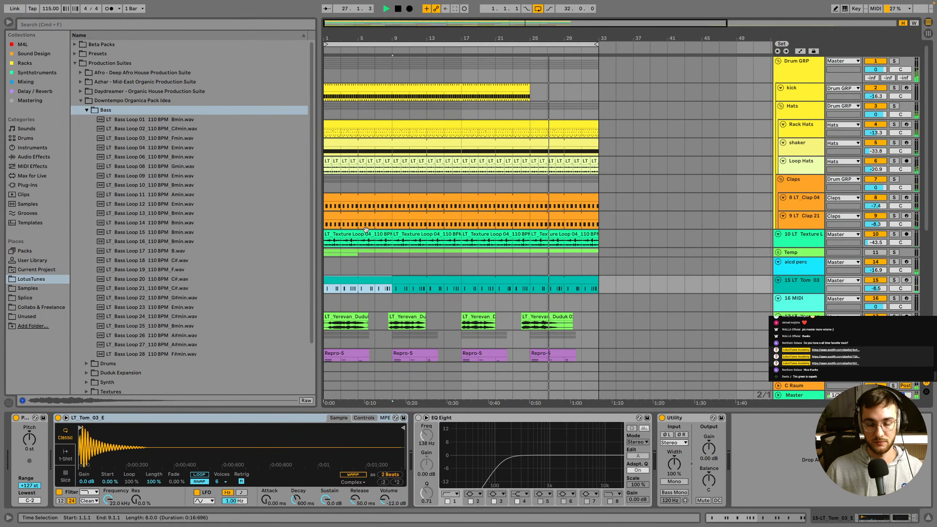
pyautogui.click(513, 112)
pyautogui.scroll(-4, 512, 112)
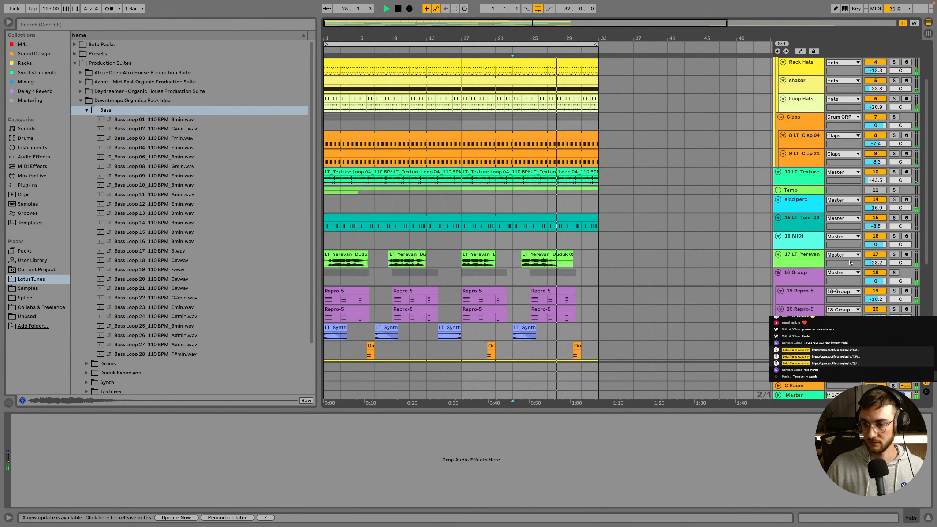
pyautogui.click(849, 262)
pyautogui.scroll(4, 591, 226)
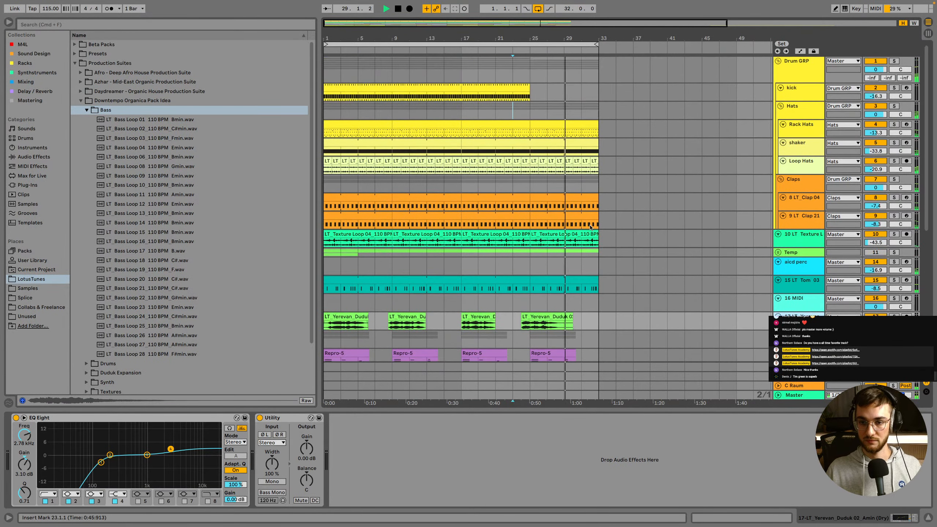
pyautogui.click(328, 185)
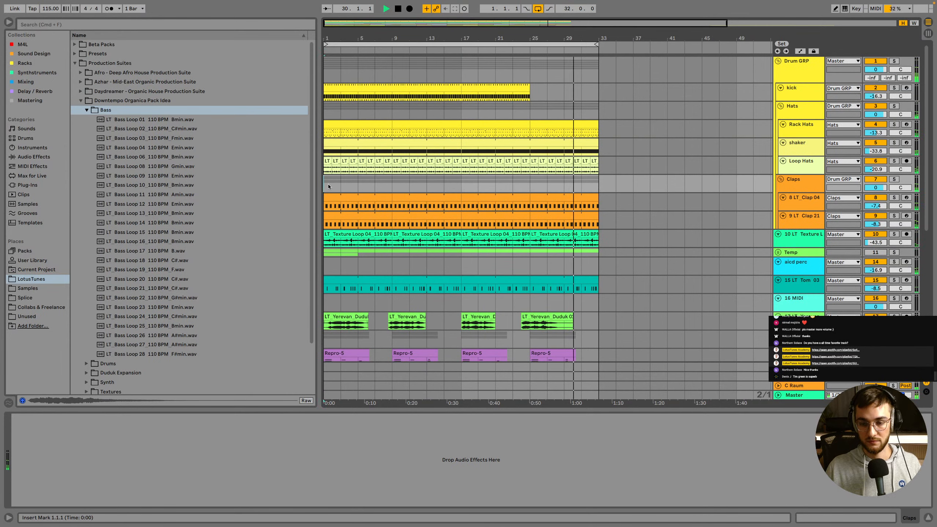
pyautogui.scroll(-1, 338, 183)
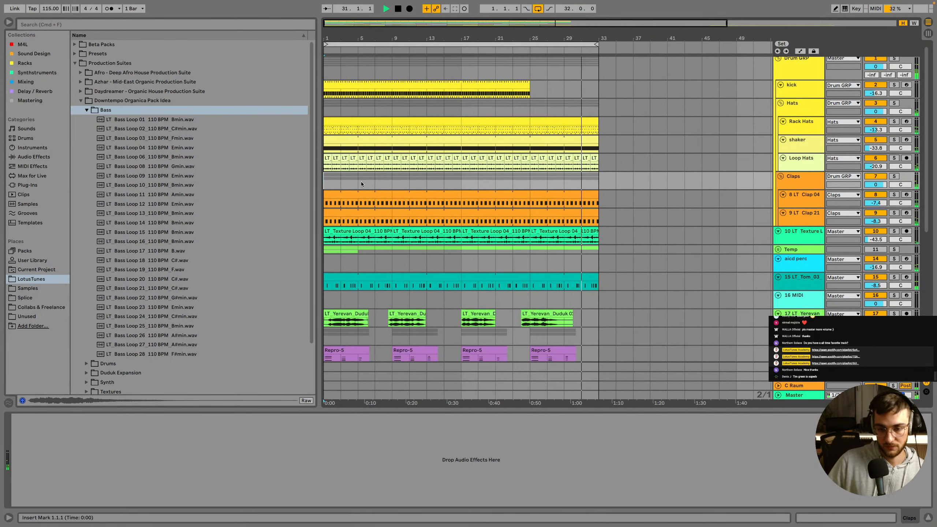
pyautogui.scroll(-1, 361, 181)
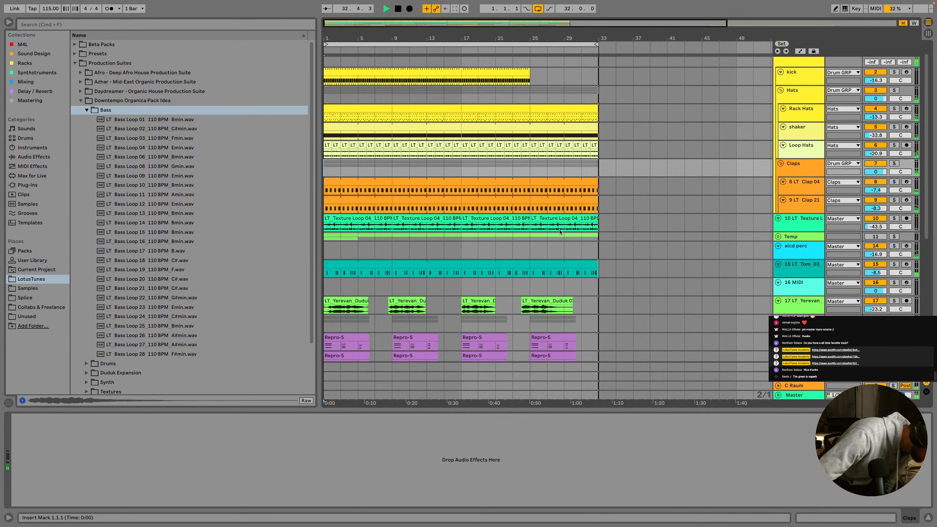
# Collapse the Bass folder and restart playback of the arrangement from bar 1
pyautogui.press('space')
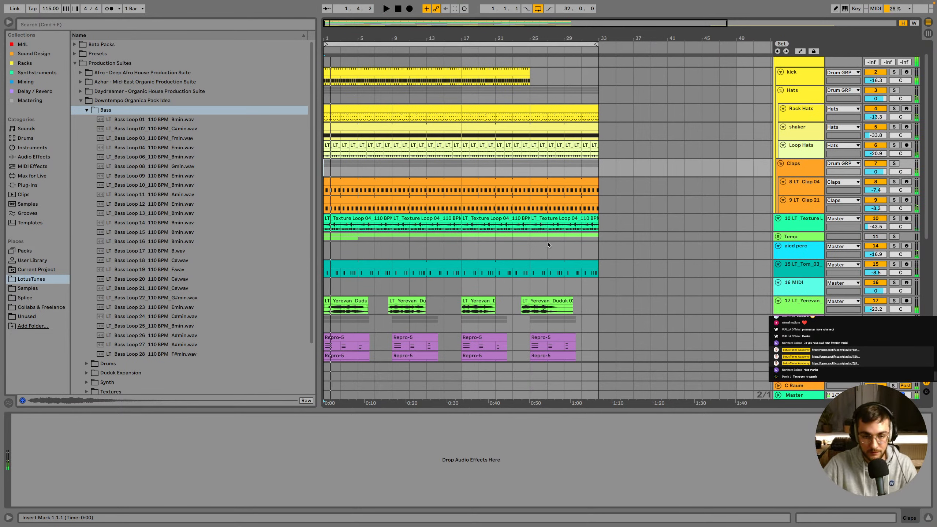
pyautogui.click(461, 248)
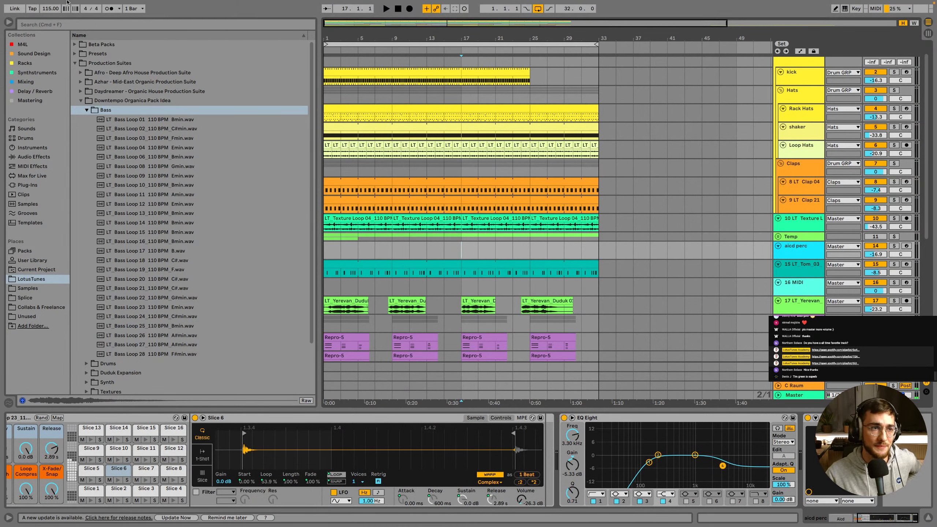
pyautogui.click(87, 110)
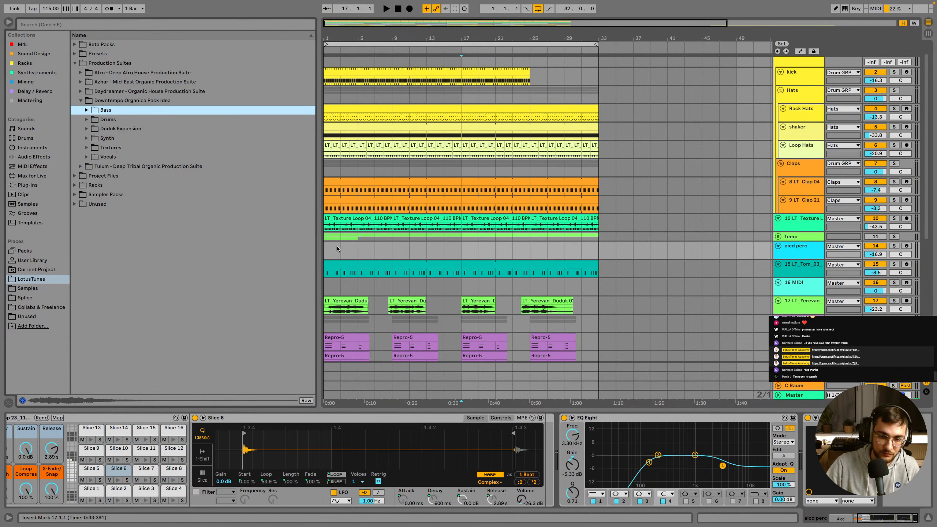
pyautogui.click(329, 287)
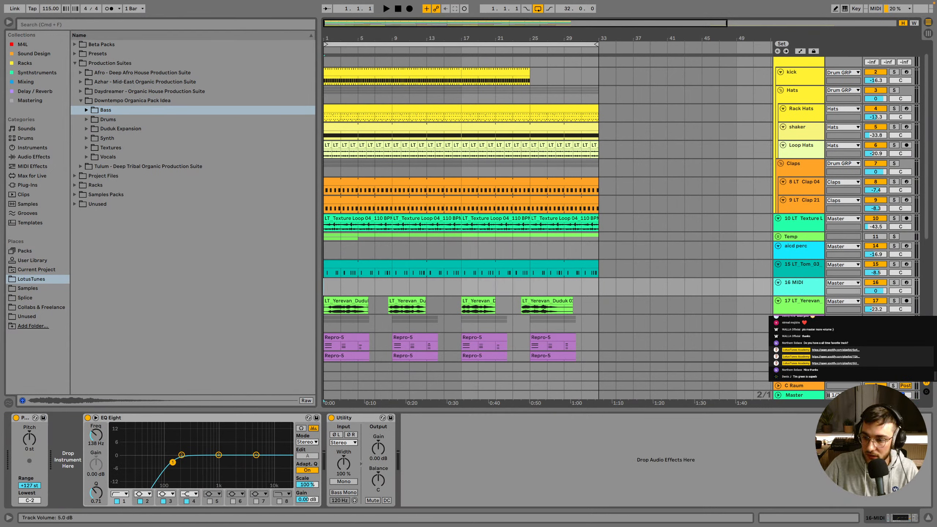
pyautogui.press('space')
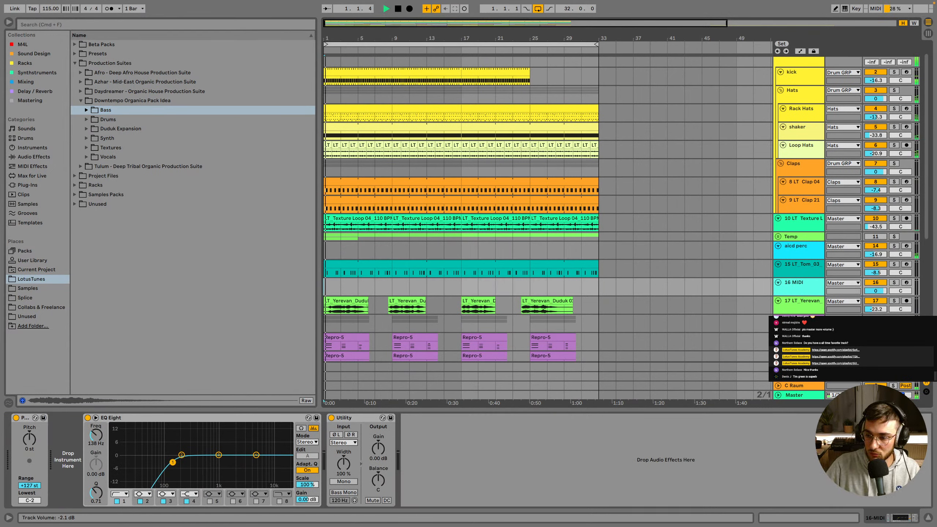